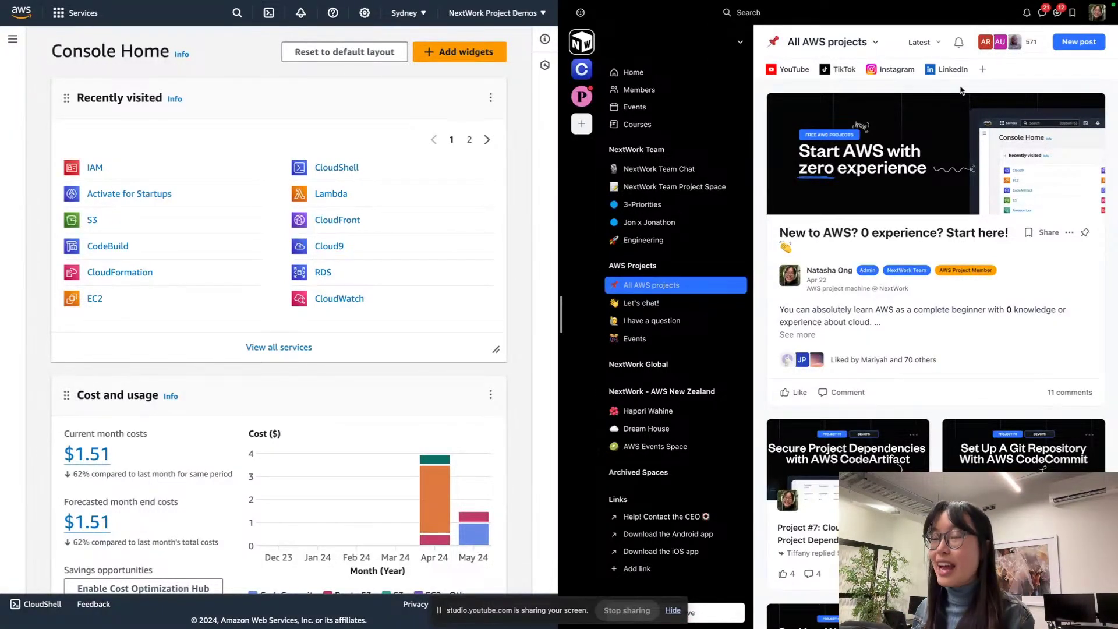
# Step: Browse the All AWS projects feed to find the Project #7 CodeArtifact card
pyautogui.scroll(-3, 959, 87)
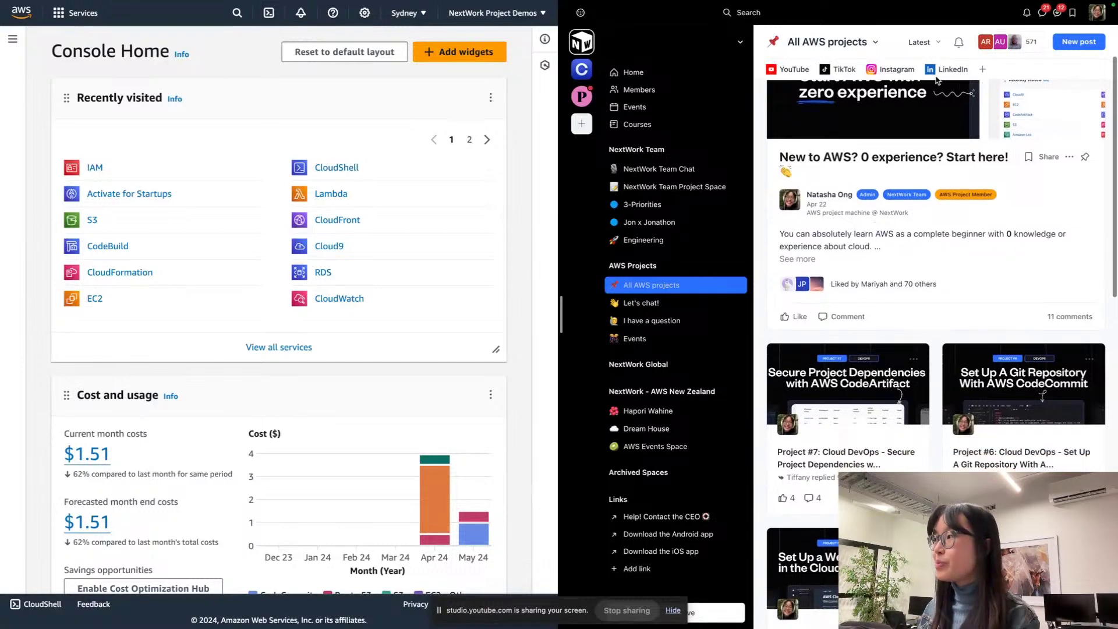
pyautogui.scroll(3, 960, 87)
pyautogui.click(661, 323)
pyautogui.scroll(2, 694, 289)
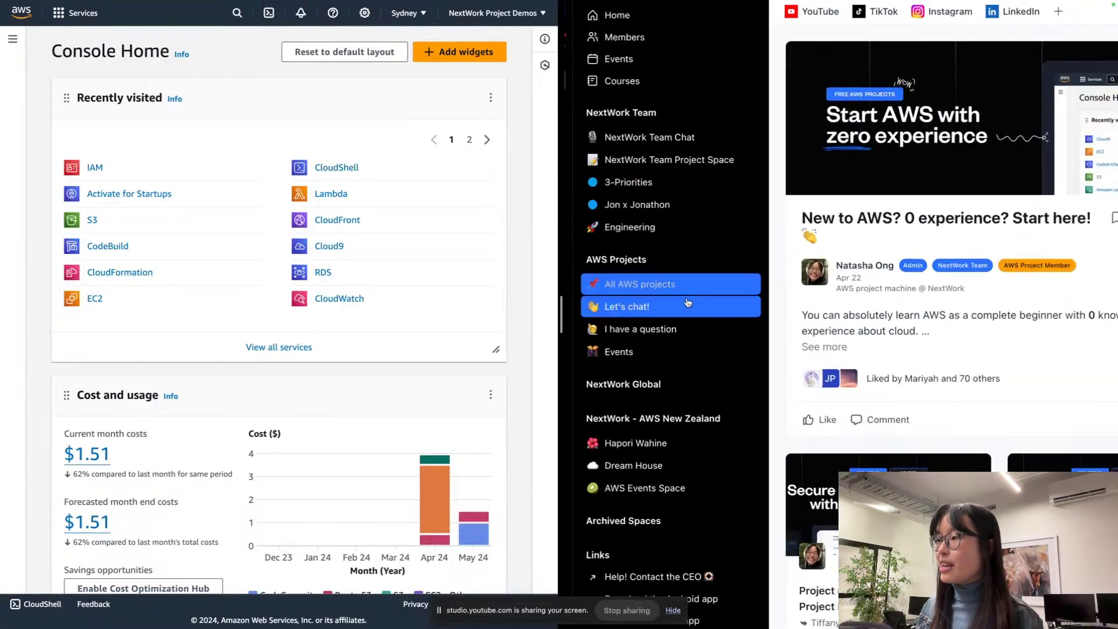
pyautogui.scroll(5, 620, 293)
pyautogui.scroll(4, 620, 293)
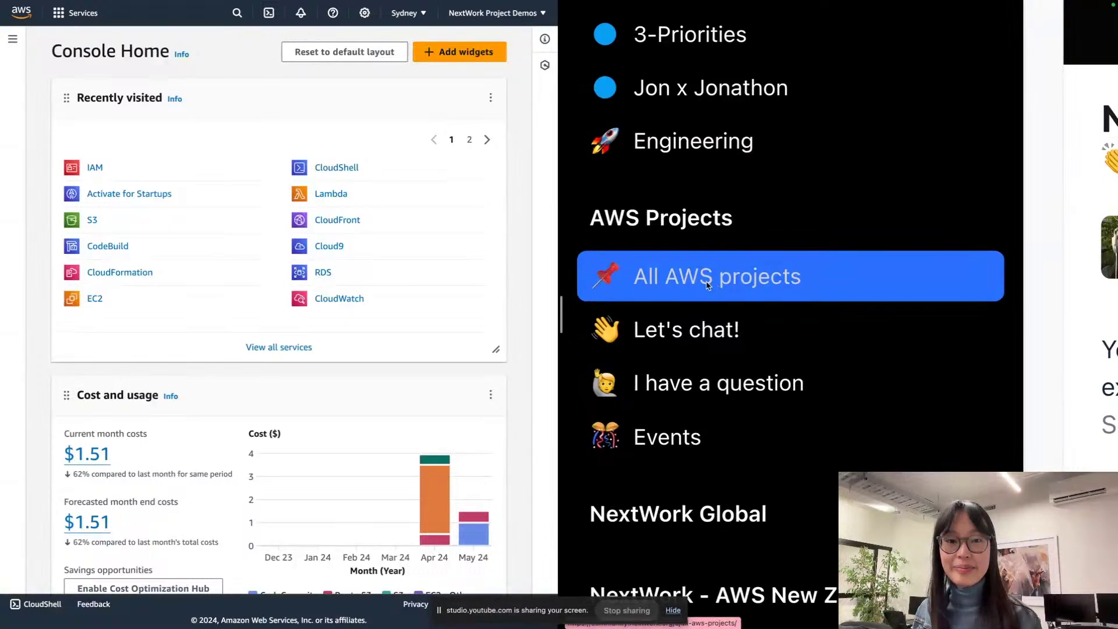
pyautogui.scroll(-10, 711, 283)
pyautogui.scroll(-5, 889, 247)
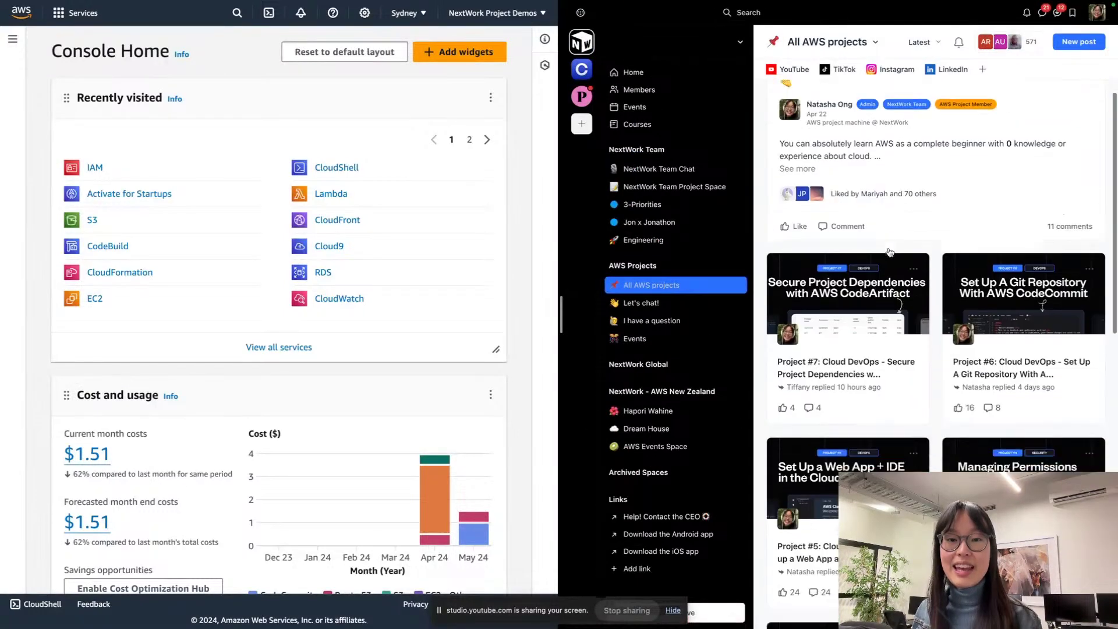
pyautogui.scroll(-3, 847, 237)
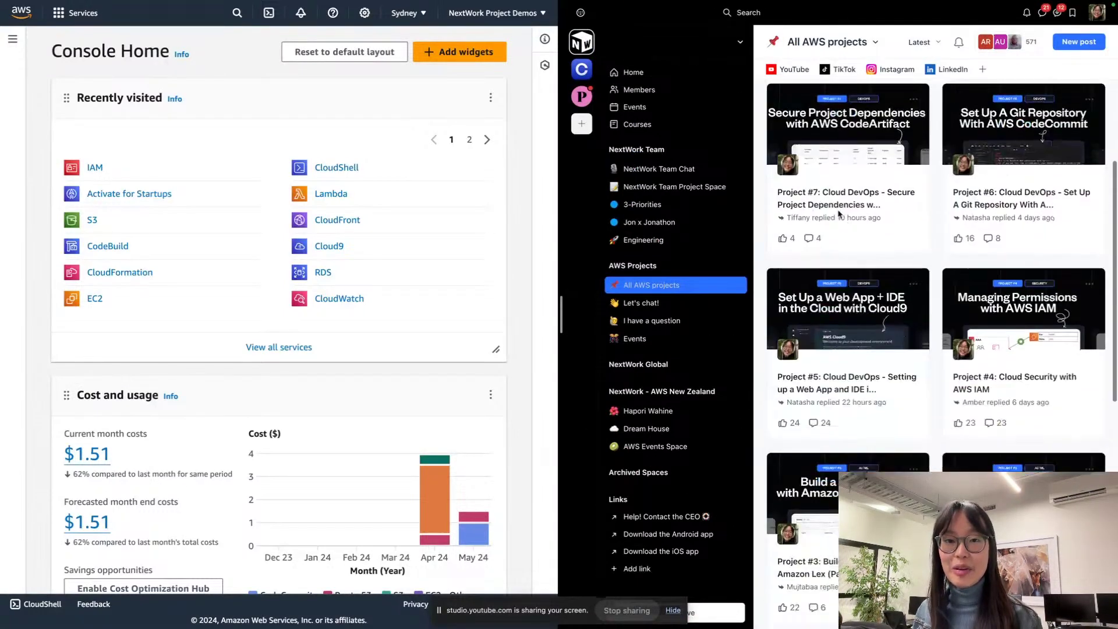
pyautogui.scroll(3, 823, 168)
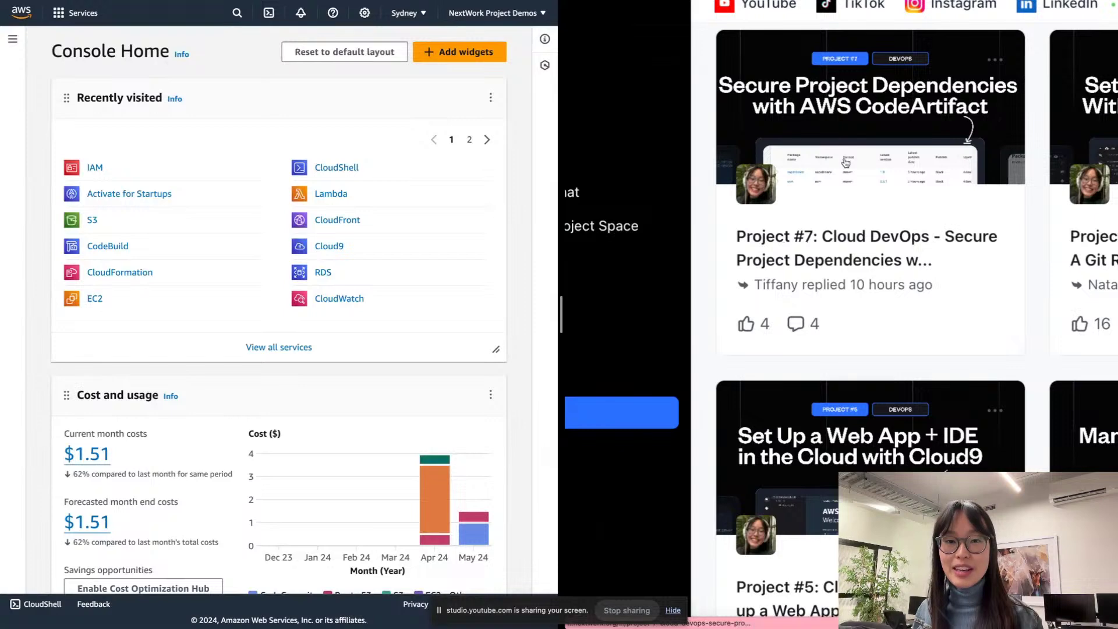
pyautogui.scroll(3, 850, 167)
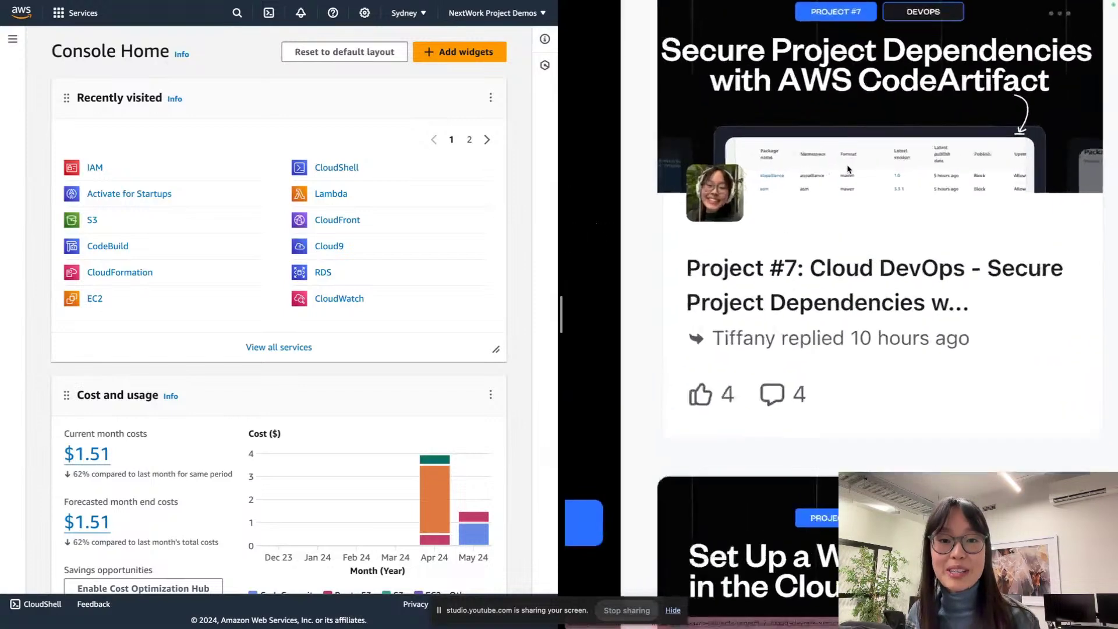
pyautogui.scroll(2, 862, 192)
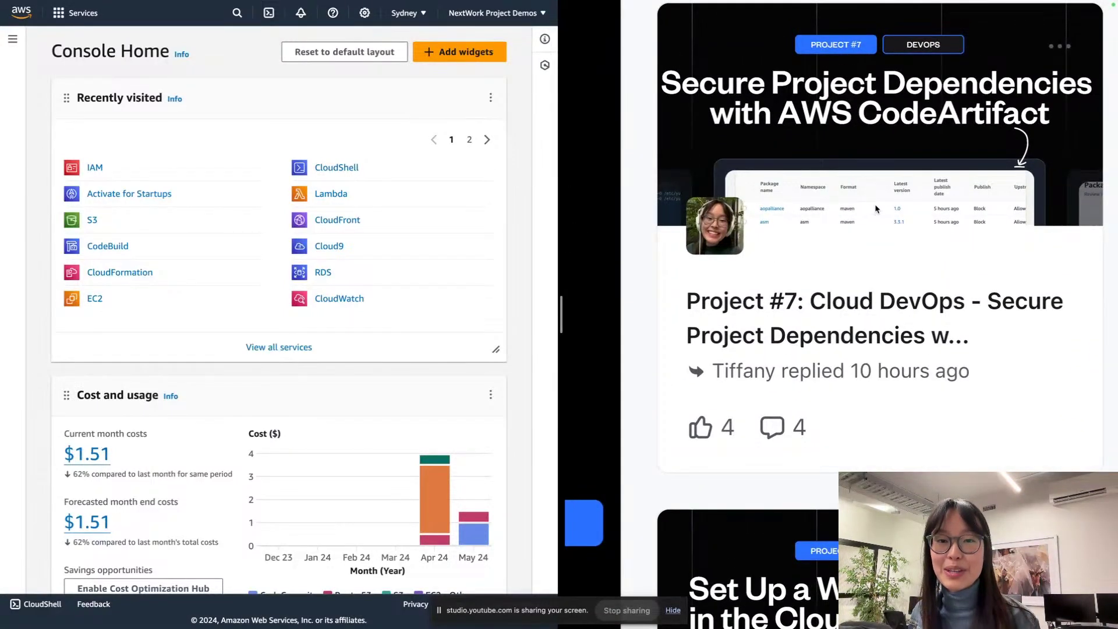
# Step: Open the 'Project #7: Cloud DevOps - Secure Project Dependencies' post and skim it
pyautogui.click(910, 311)
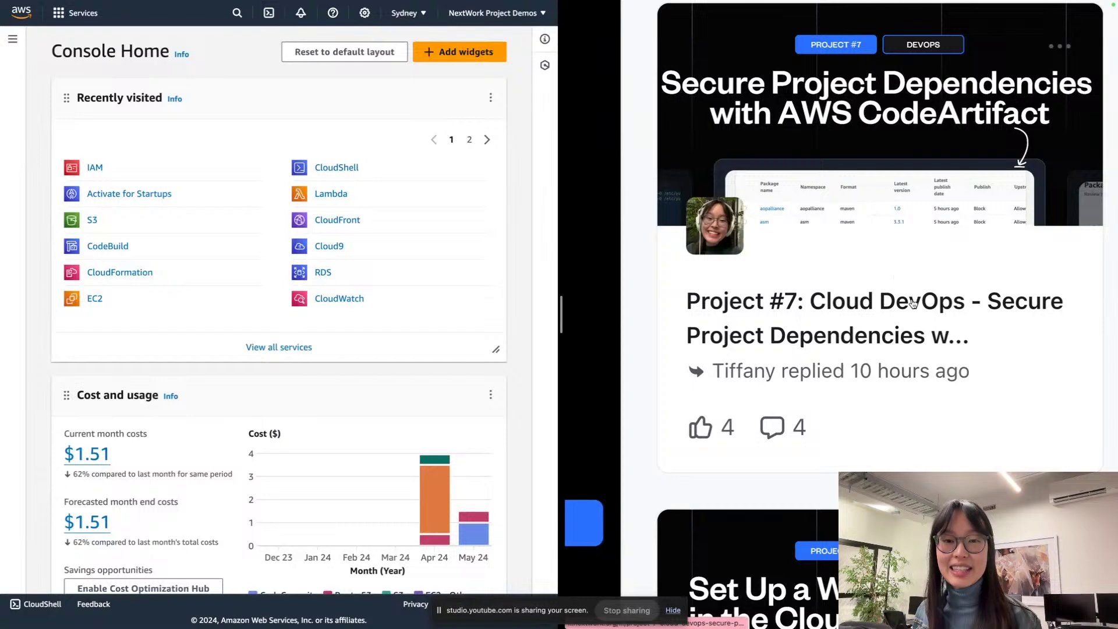
pyautogui.scroll(-3, 896, 290)
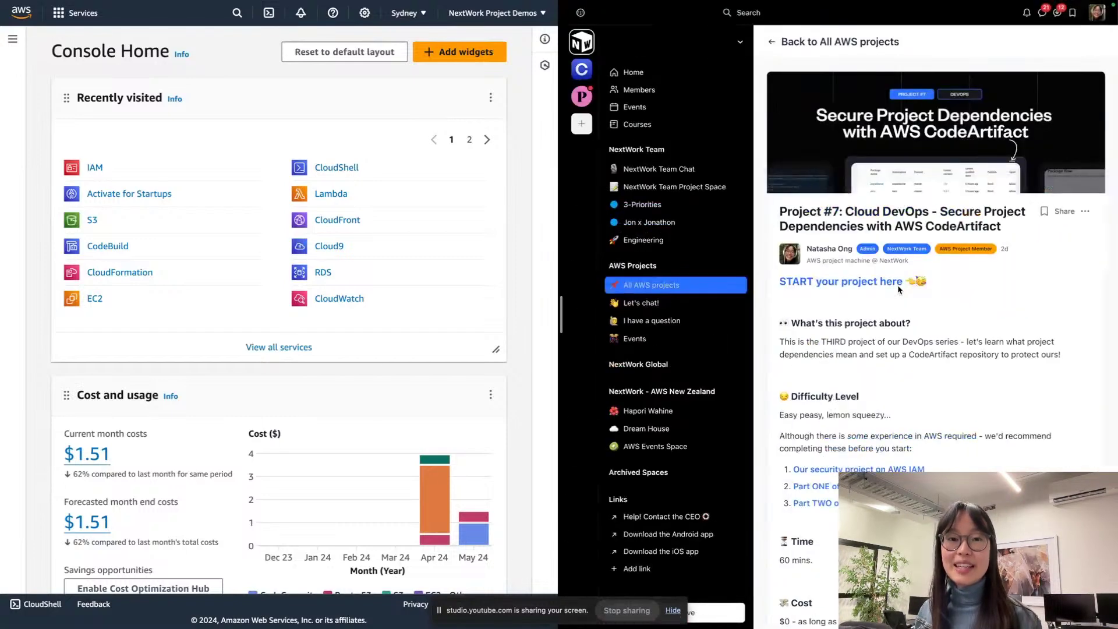
pyautogui.scroll(-1, 897, 290)
pyautogui.scroll(3, 877, 273)
pyautogui.scroll(2, 876, 272)
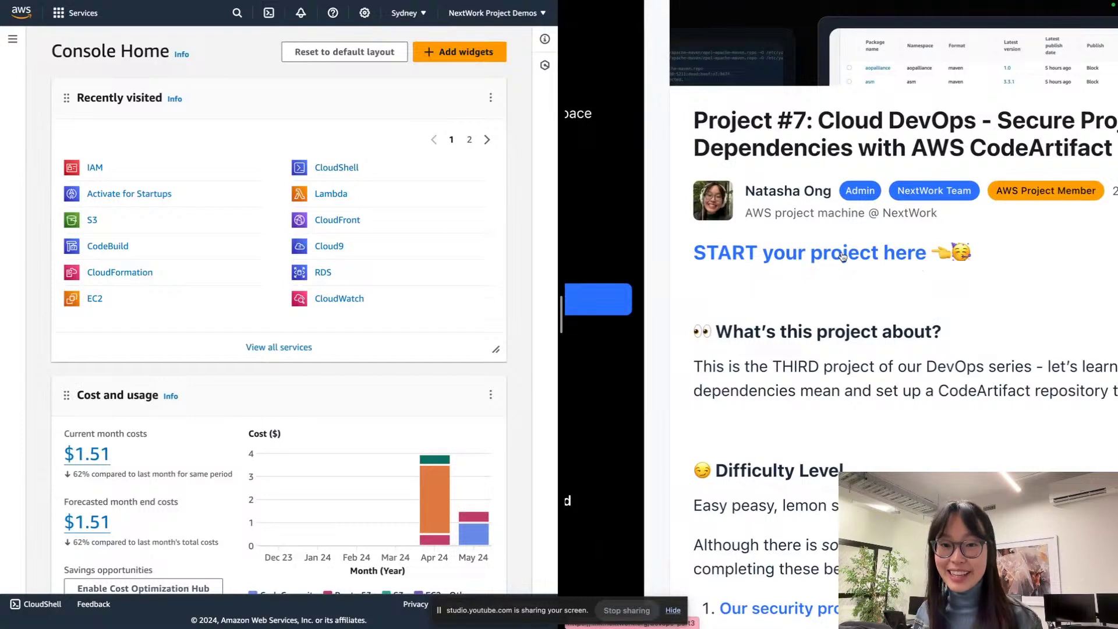
# Step: Open the full Project #7 guide via 'START your project here'
pyautogui.click(842, 257)
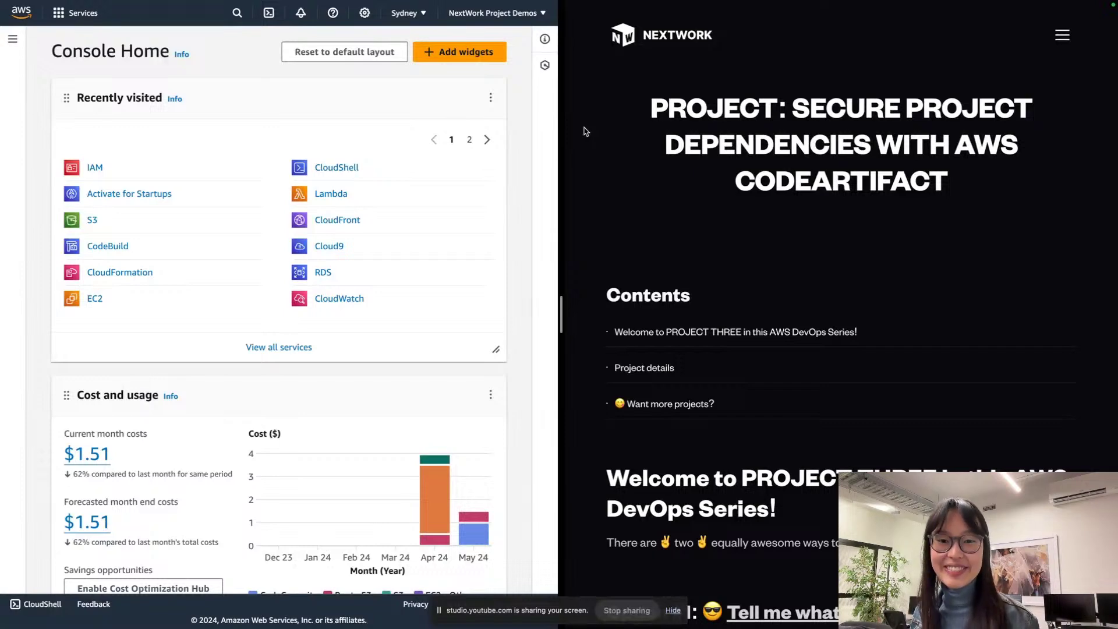
pyautogui.scroll(-3, 757, 186)
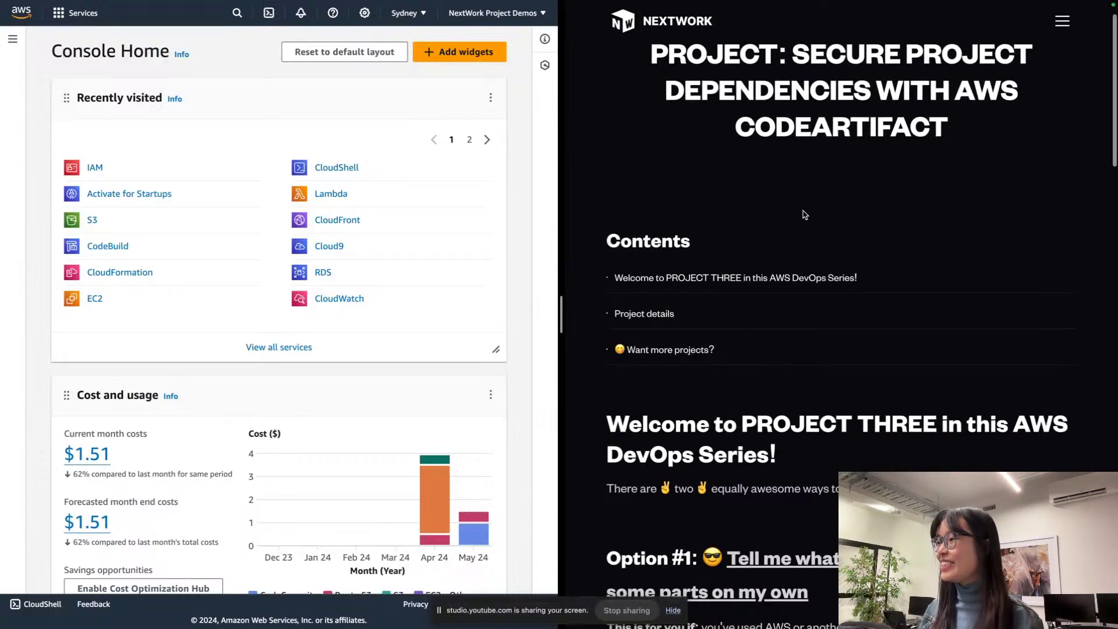
pyautogui.scroll(3, 806, 214)
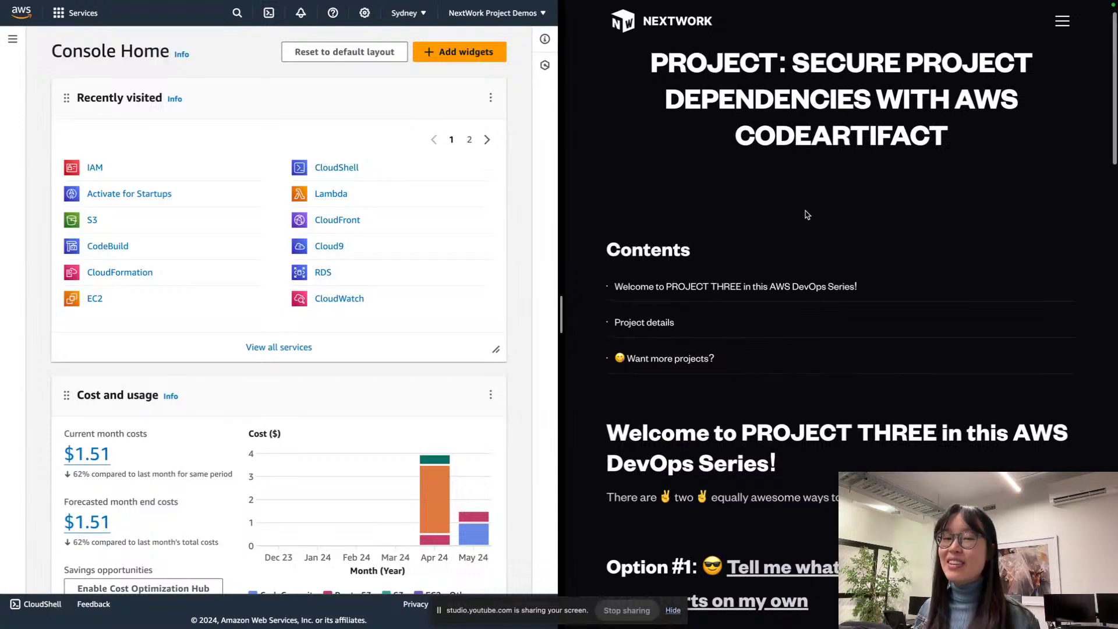
pyautogui.scroll(-2, 806, 214)
pyautogui.scroll(1, 807, 214)
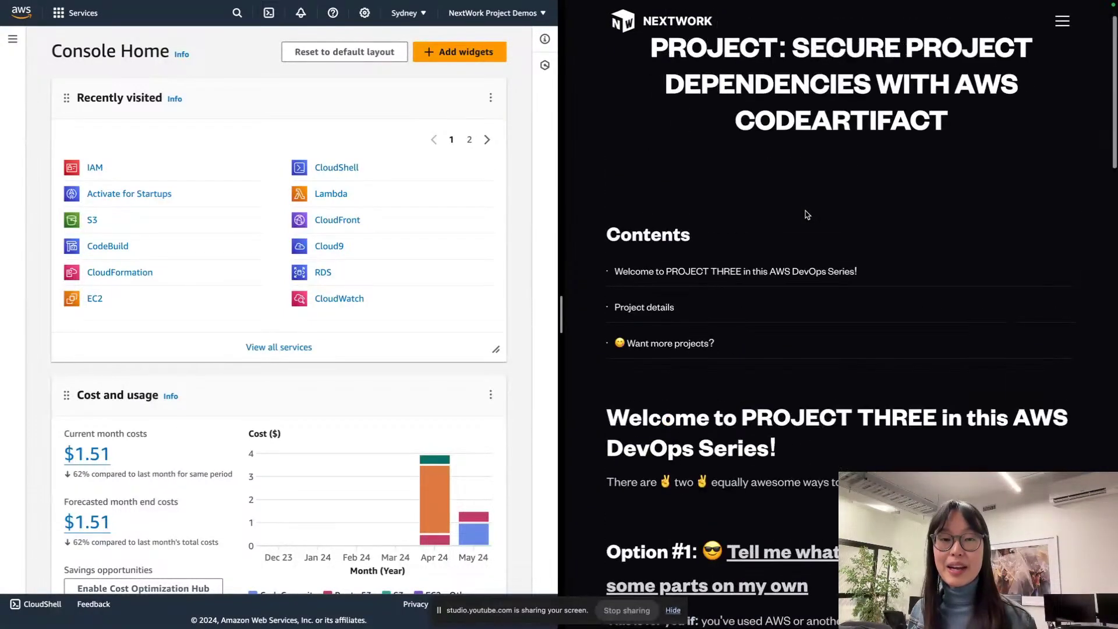
pyautogui.scroll(-7, 806, 214)
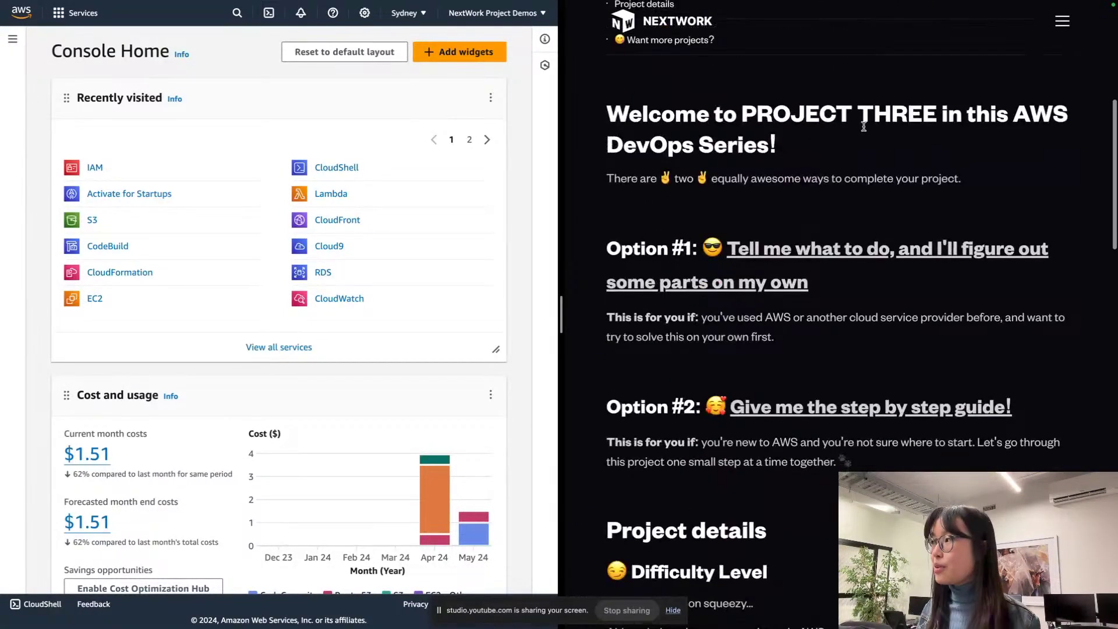
# Step: Zoom the guide page to 150% and read down to Option #2
pyautogui.hotkey('ctrl', '+')
pyautogui.hotkey('ctrl', '+')
pyautogui.hotkey('ctrl', '+')
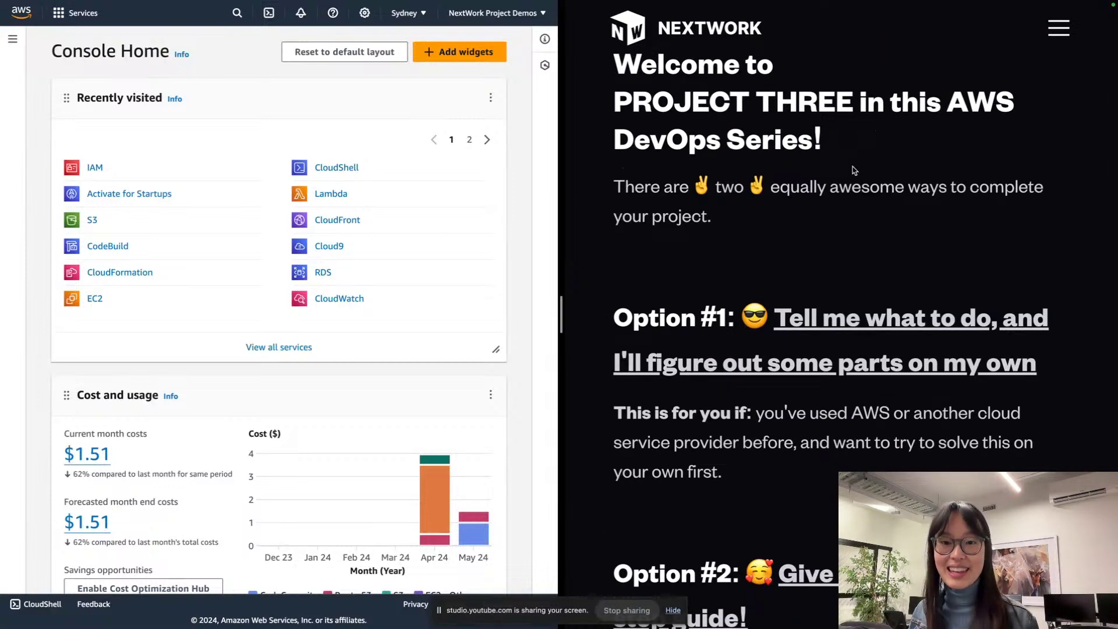
pyautogui.scroll(-3, 852, 166)
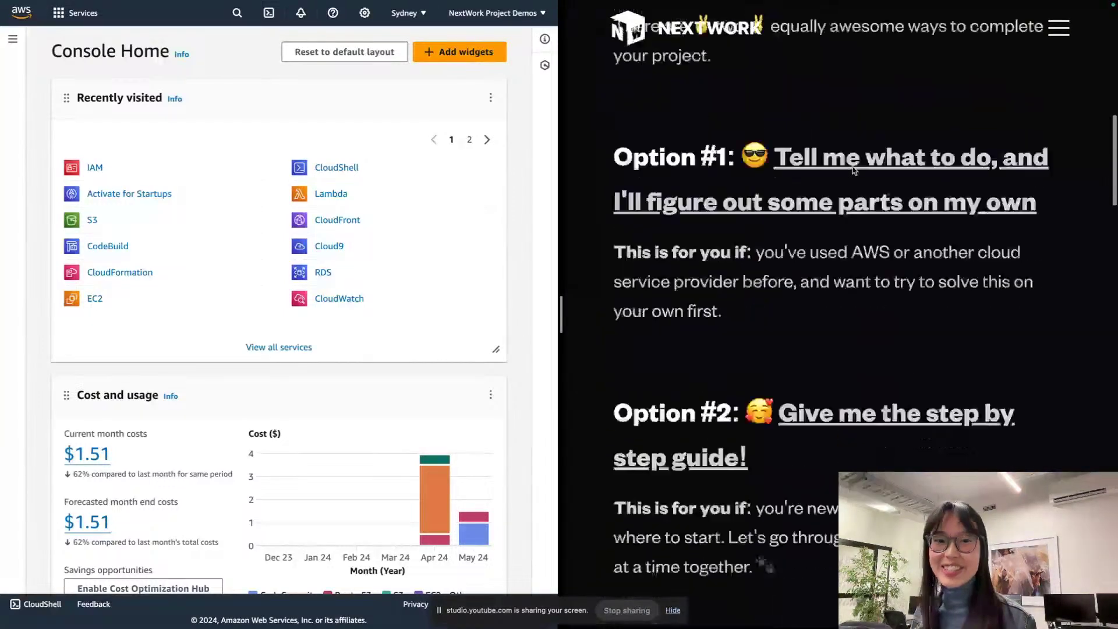
pyautogui.scroll(-1, 853, 168)
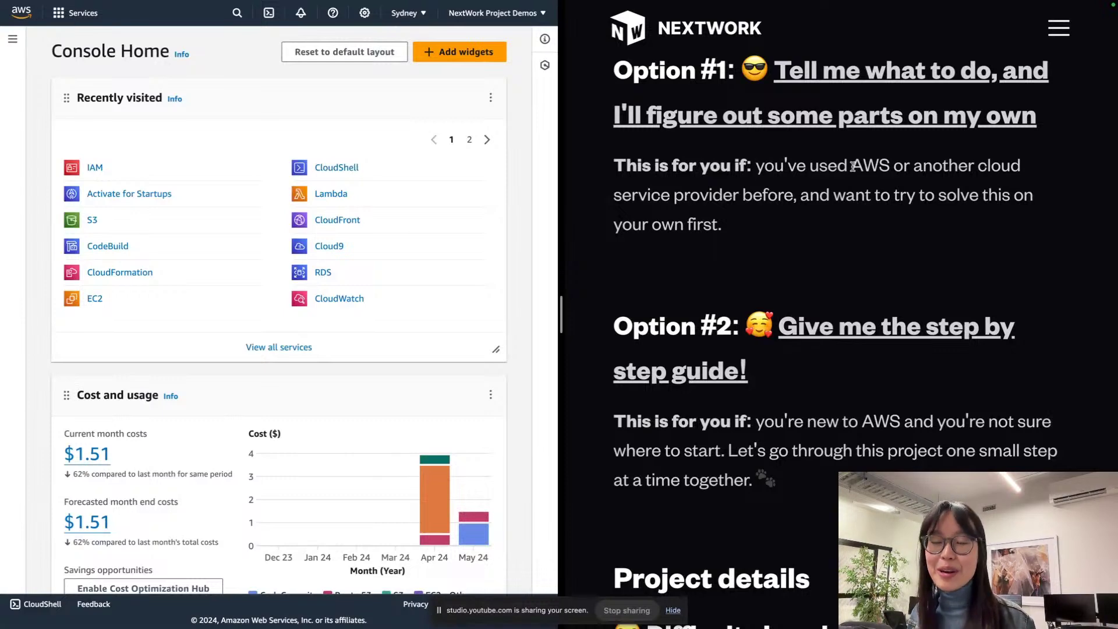
pyautogui.scroll(-1, 852, 166)
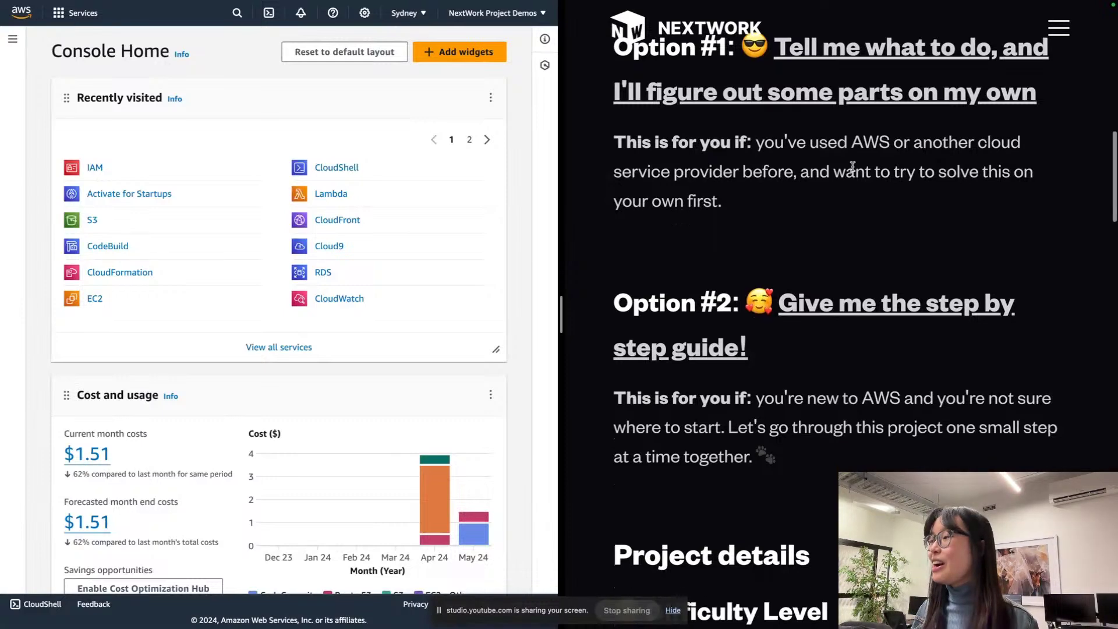
pyautogui.scroll(-3, 852, 166)
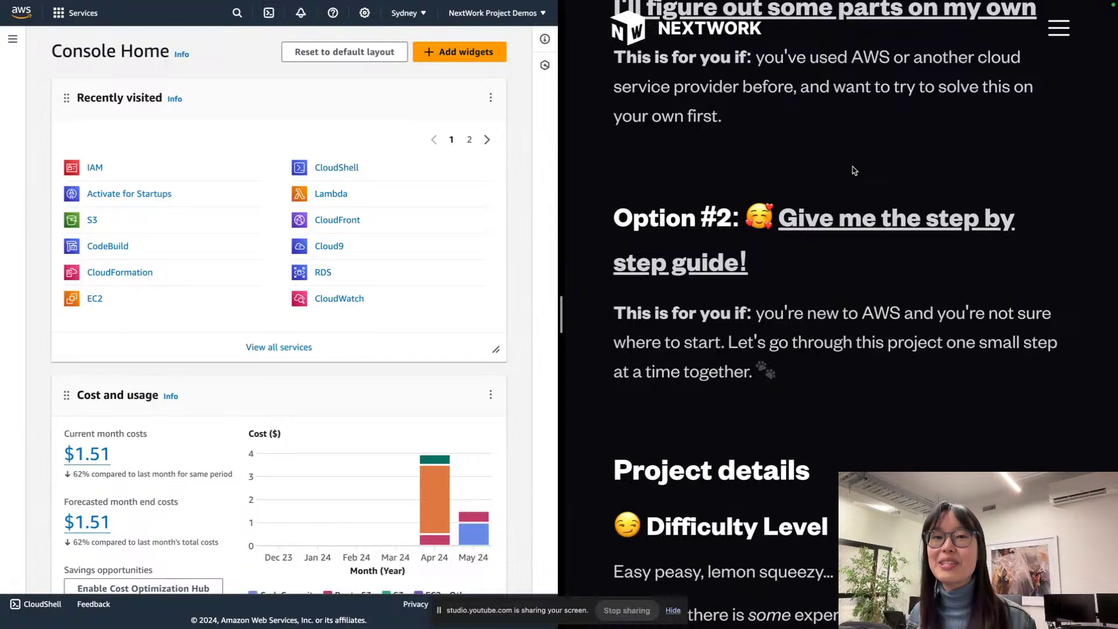
pyautogui.scroll(-2, 853, 170)
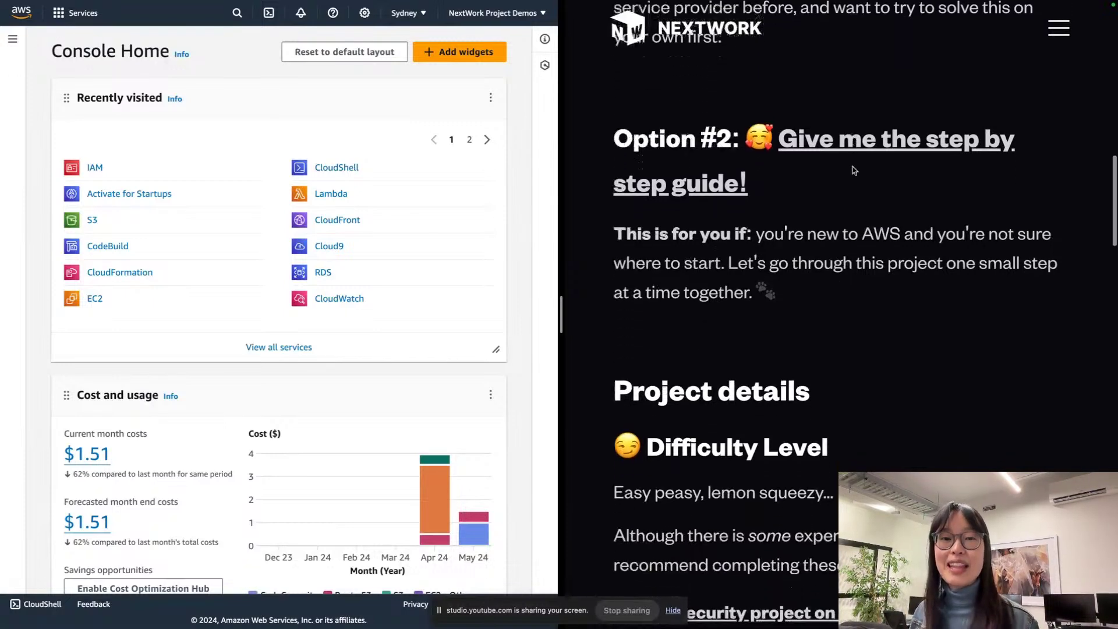
pyautogui.scroll(-1, 852, 169)
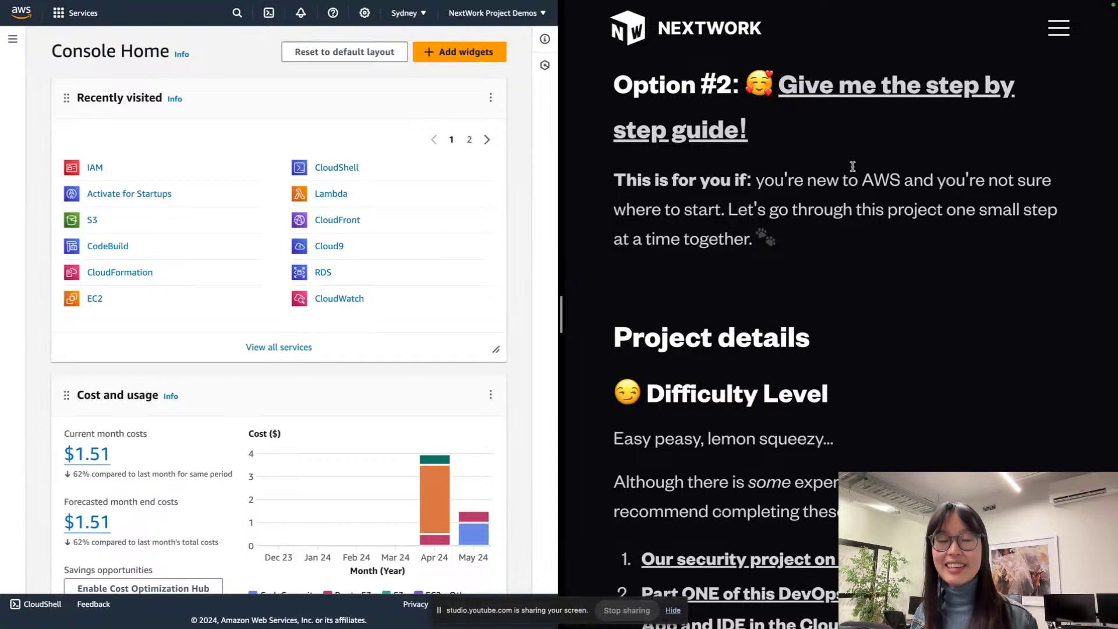
# Step: Scroll past the $0 Cost note to the services list: IAM, EC2, Cloud9, CodeCommit, CodeArtifact
pyautogui.scroll(-6, 853, 166)
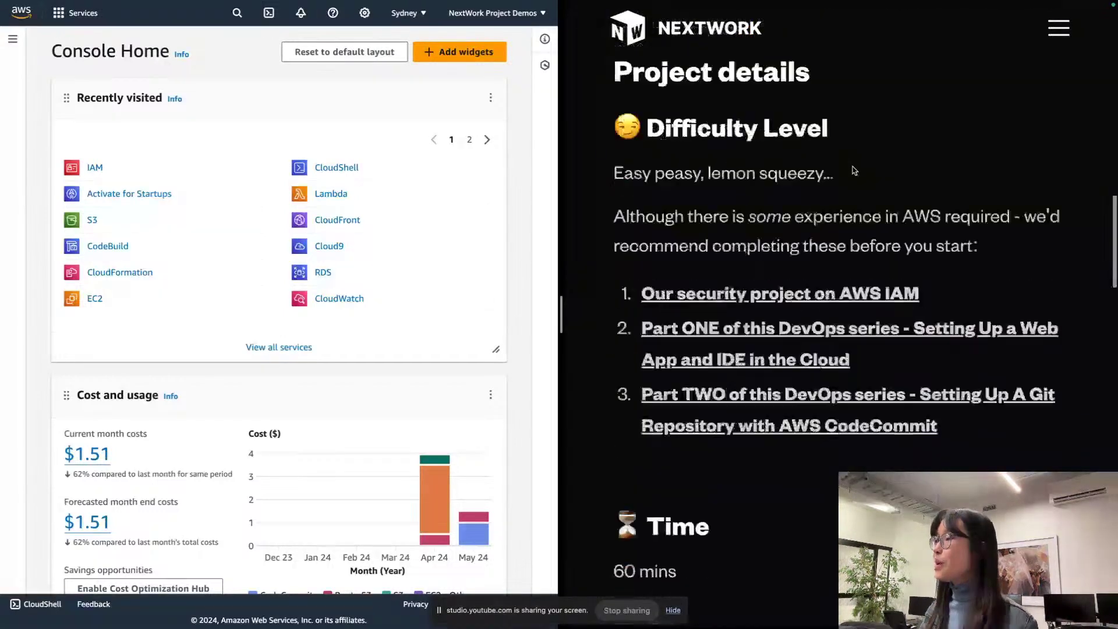
pyautogui.scroll(3, 852, 167)
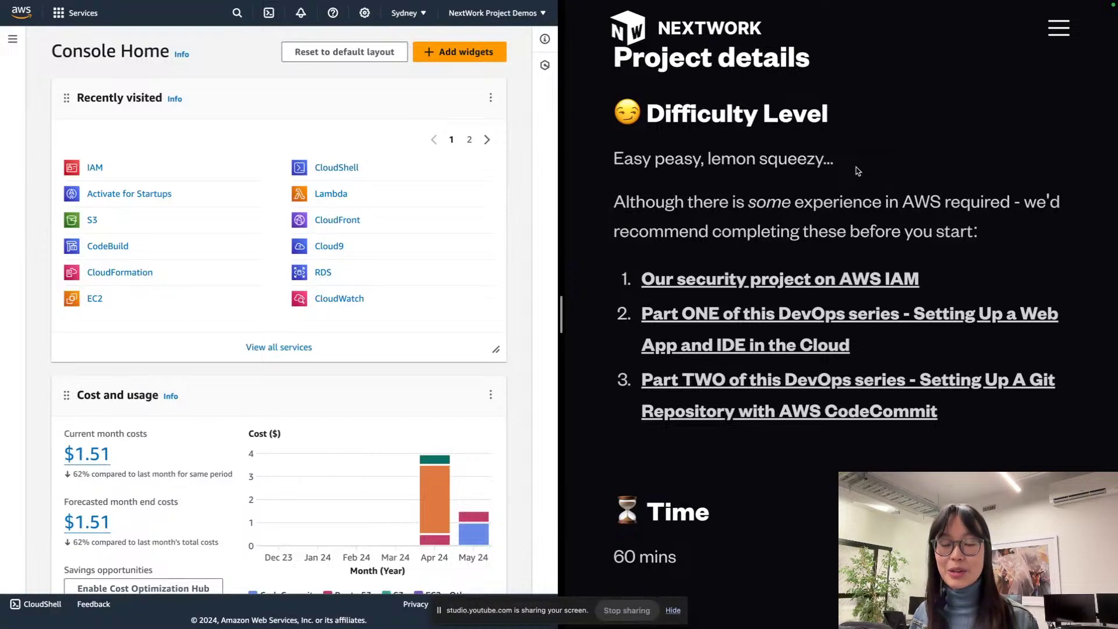
pyautogui.scroll(-1, 858, 170)
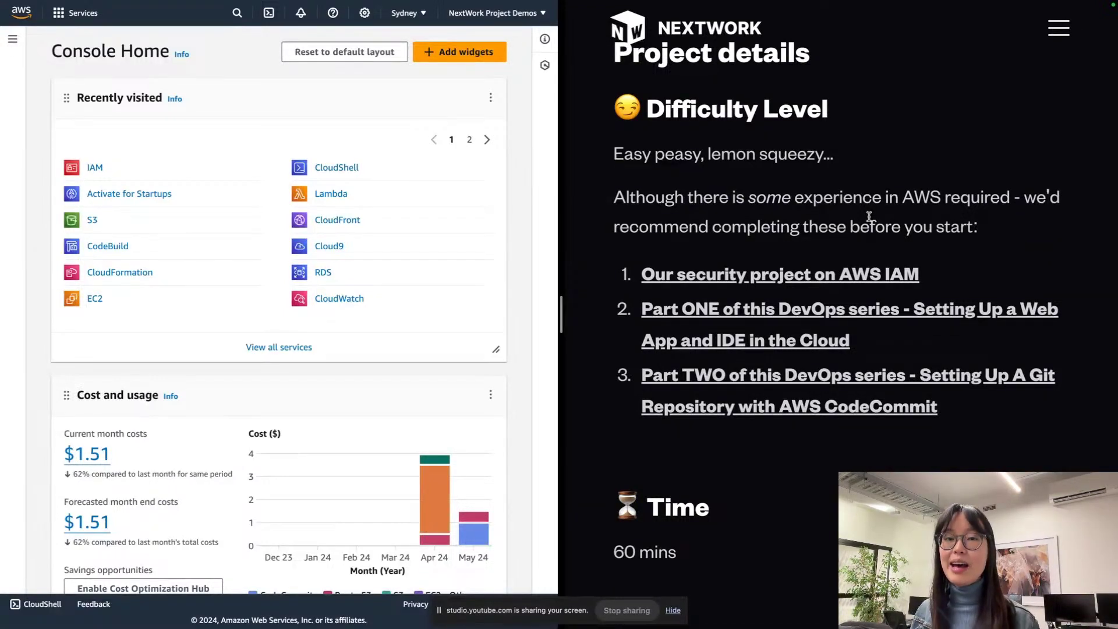
pyautogui.scroll(1, 868, 217)
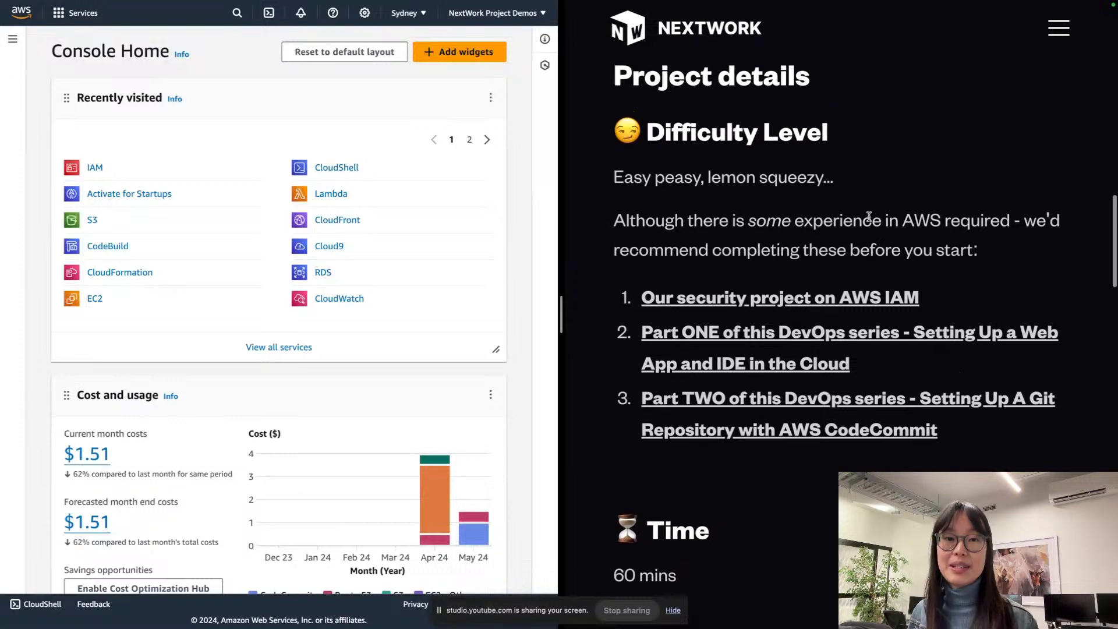
pyautogui.scroll(-7, 869, 217)
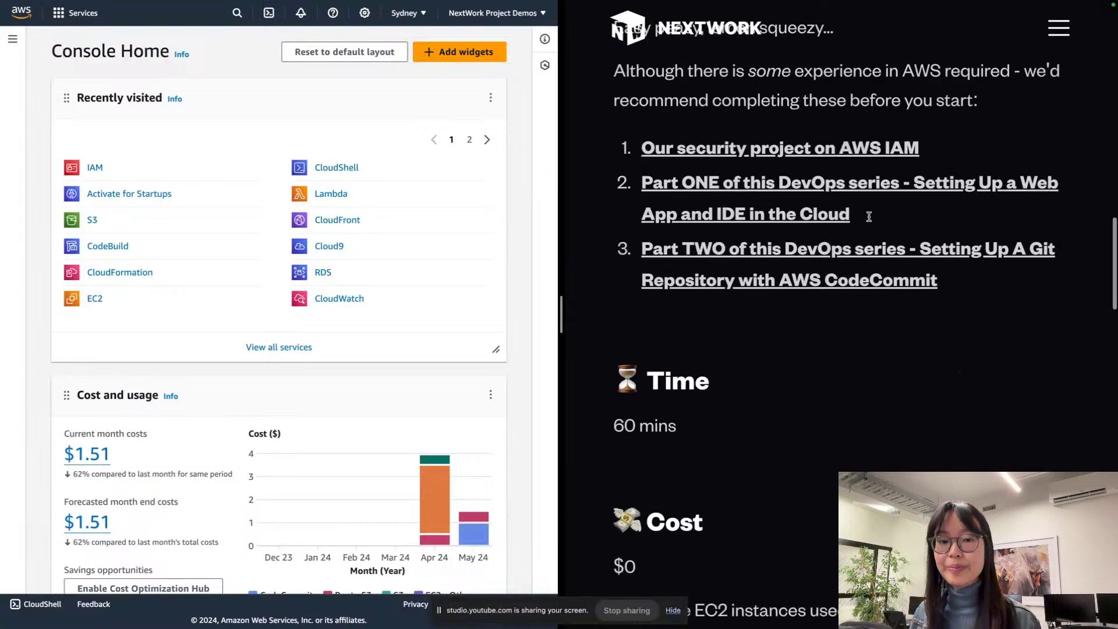
pyautogui.scroll(-1, 868, 220)
pyautogui.scroll(-2, 868, 220)
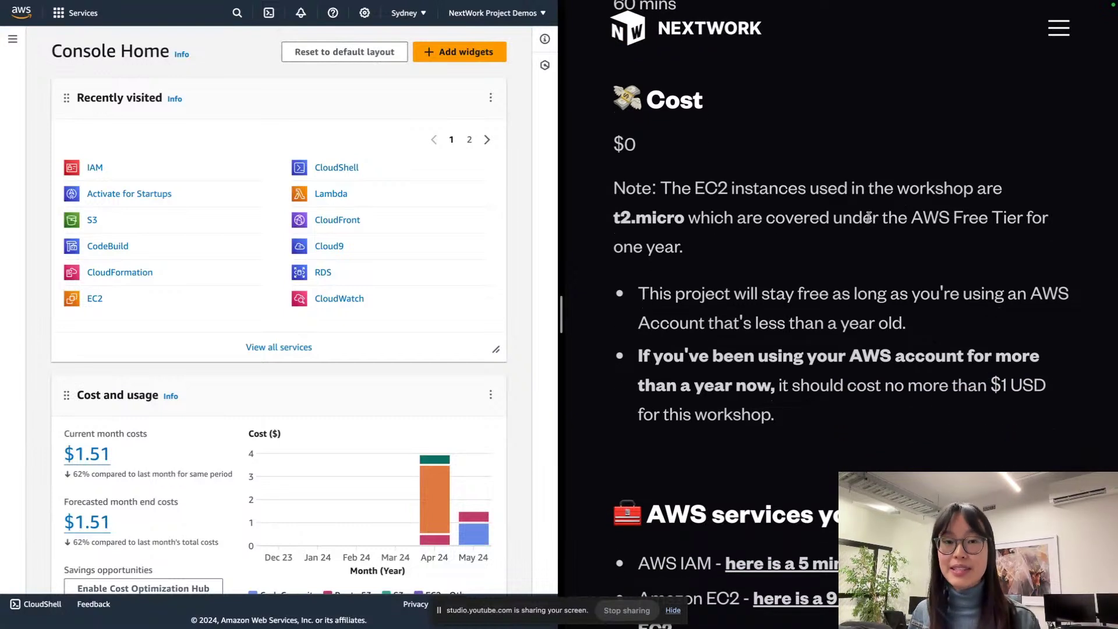
pyautogui.scroll(-1, 869, 216)
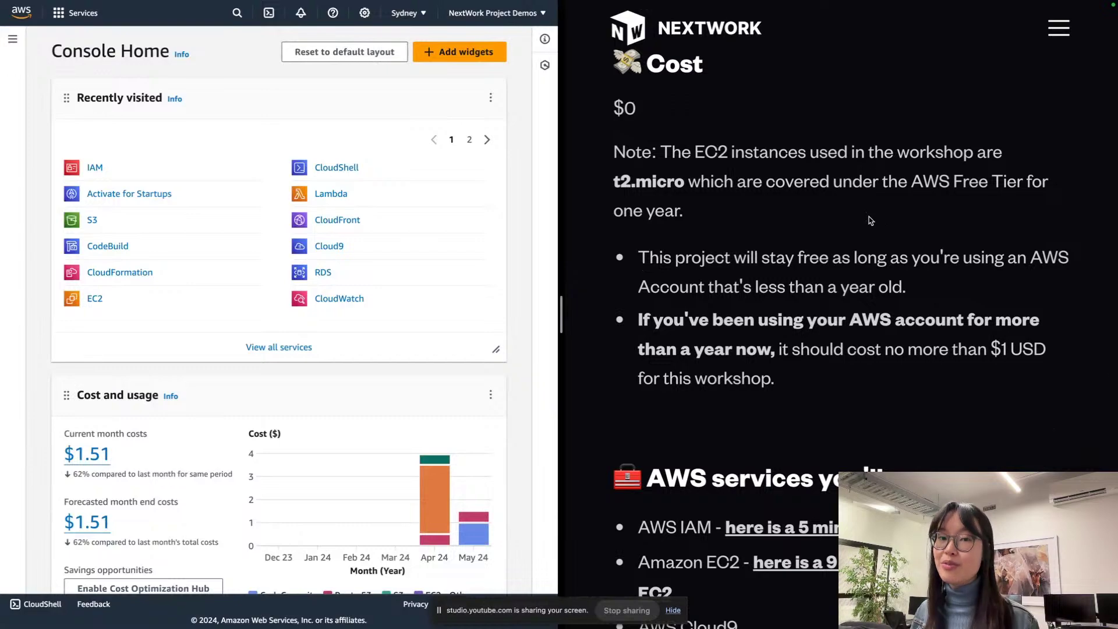
pyautogui.scroll(-8, 869, 220)
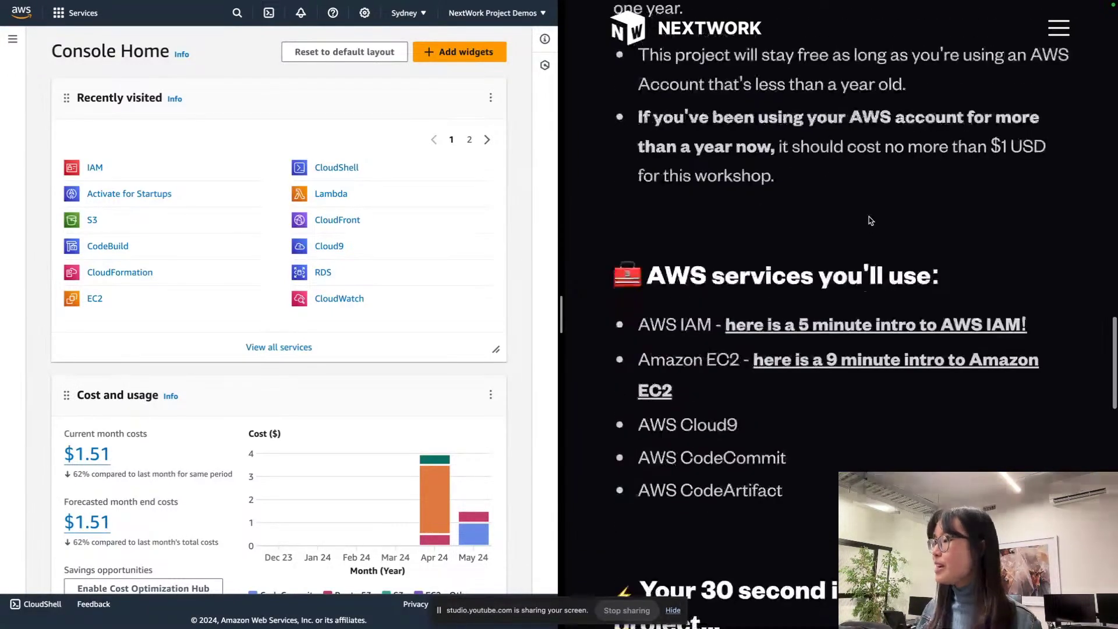
# Step: Read the CodeArtifact 30-second intro down to the Option #2 step-by-step guidance
pyautogui.scroll(-5, 868, 217)
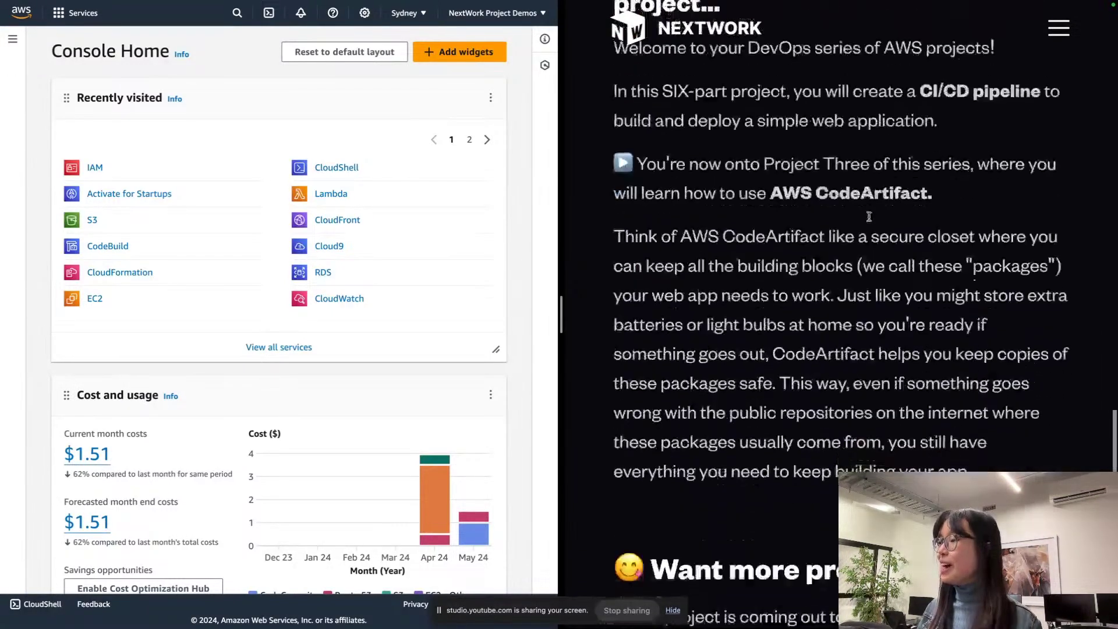
pyautogui.scroll(2, 868, 223)
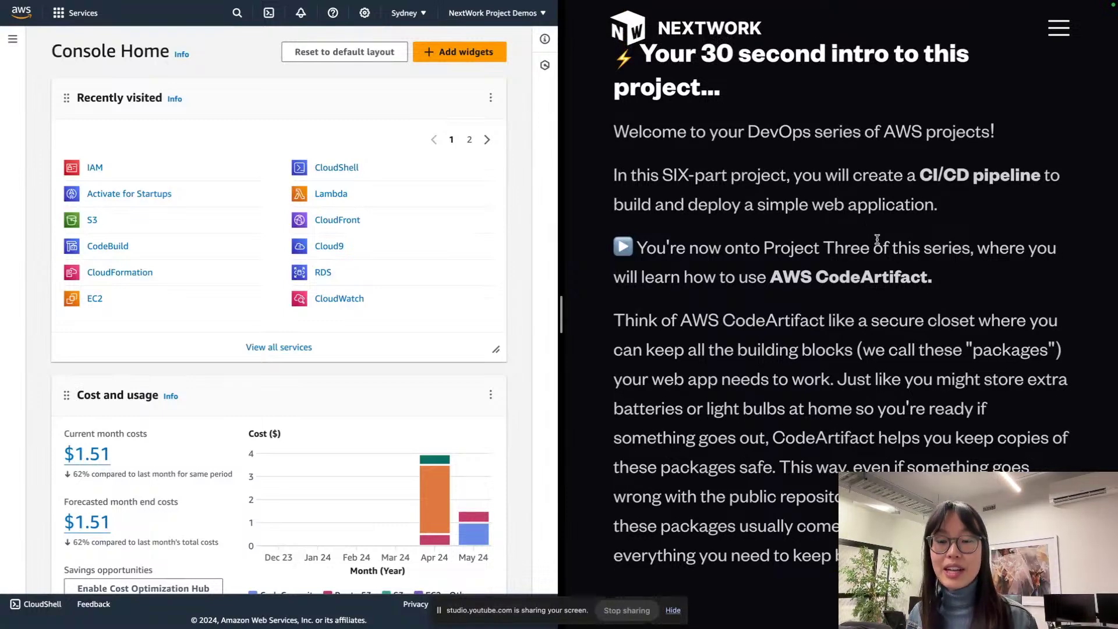
pyautogui.scroll(-1, 877, 239)
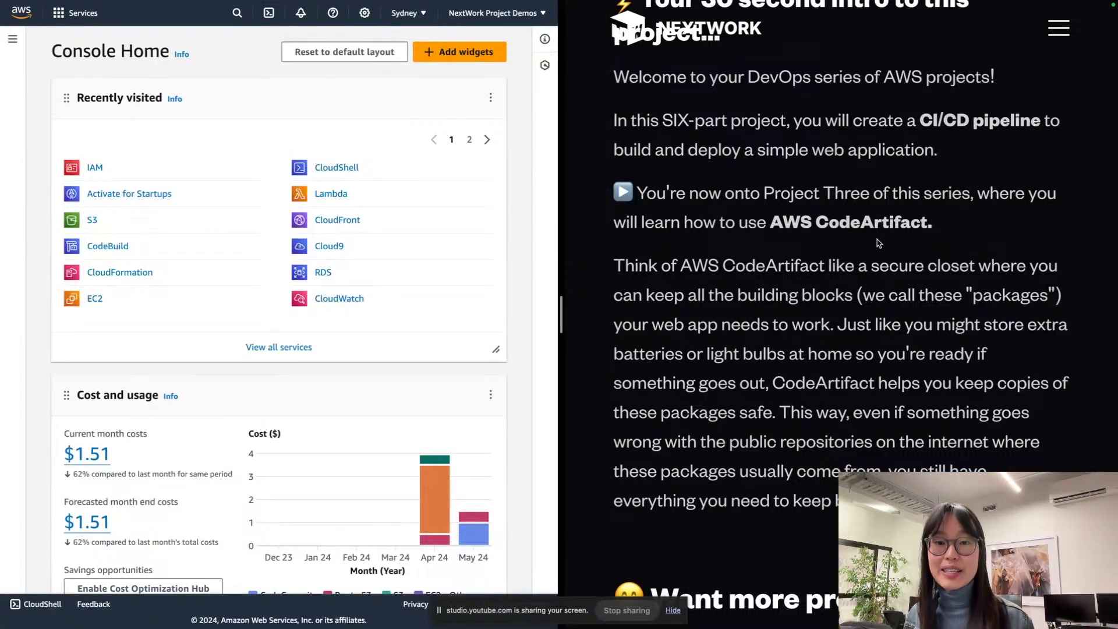
pyautogui.scroll(-1, 878, 243)
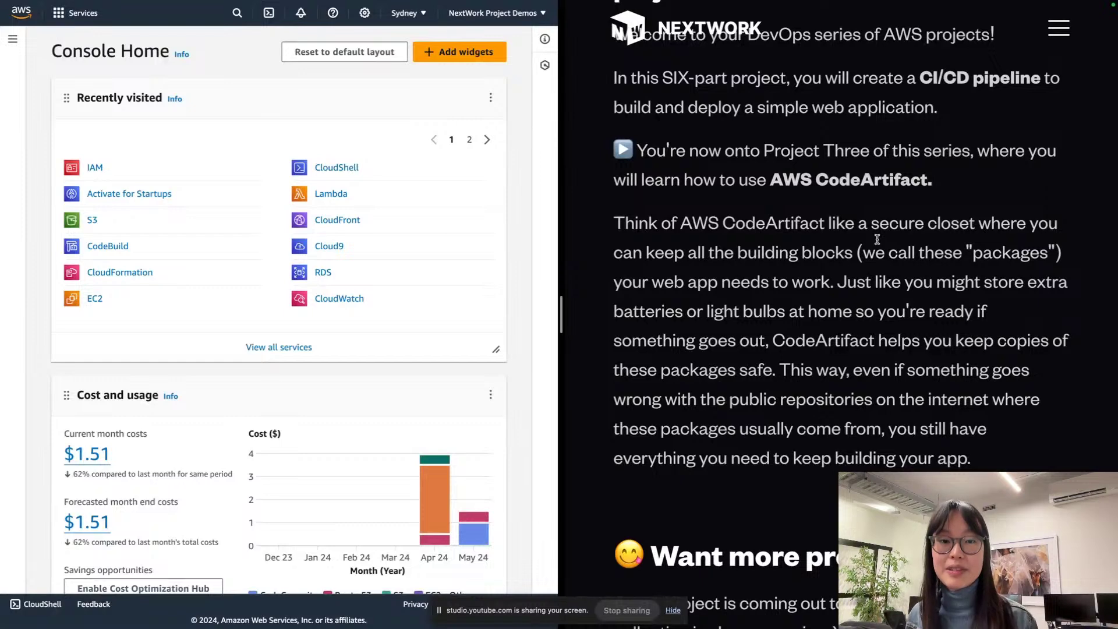
pyautogui.scroll(-1, 876, 239)
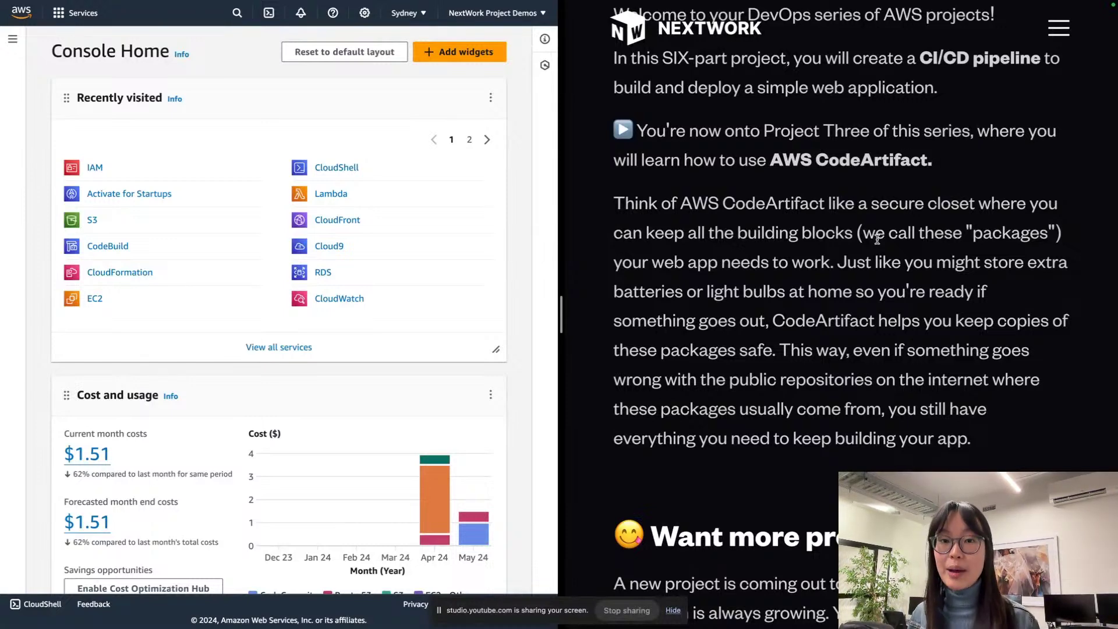
pyautogui.scroll(1, 877, 238)
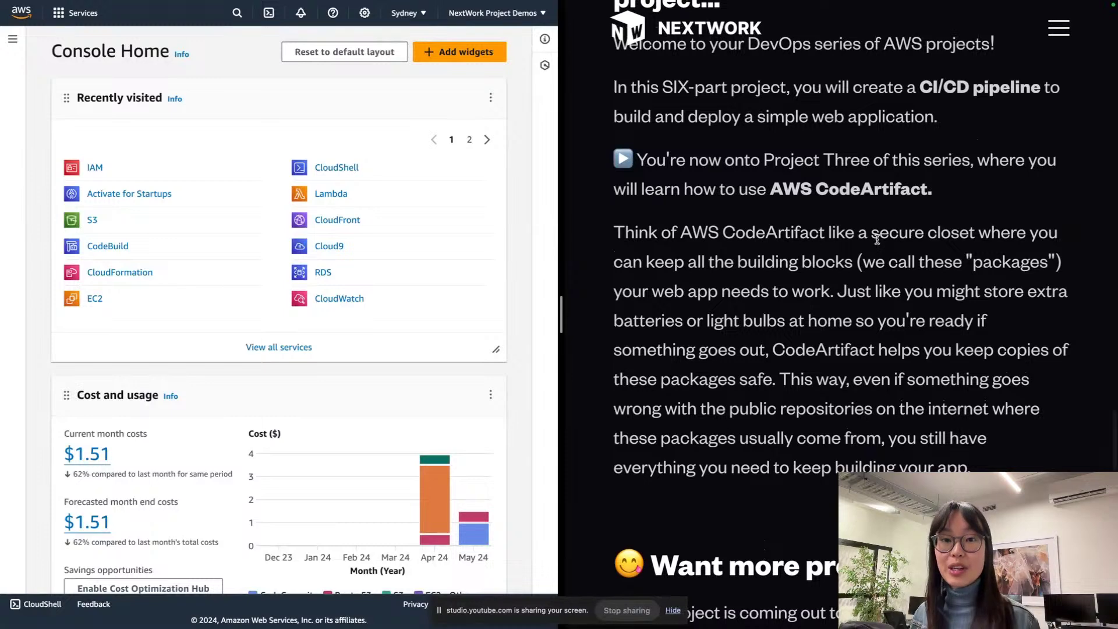
pyautogui.scroll(2, 877, 239)
pyautogui.scroll(-2, 877, 239)
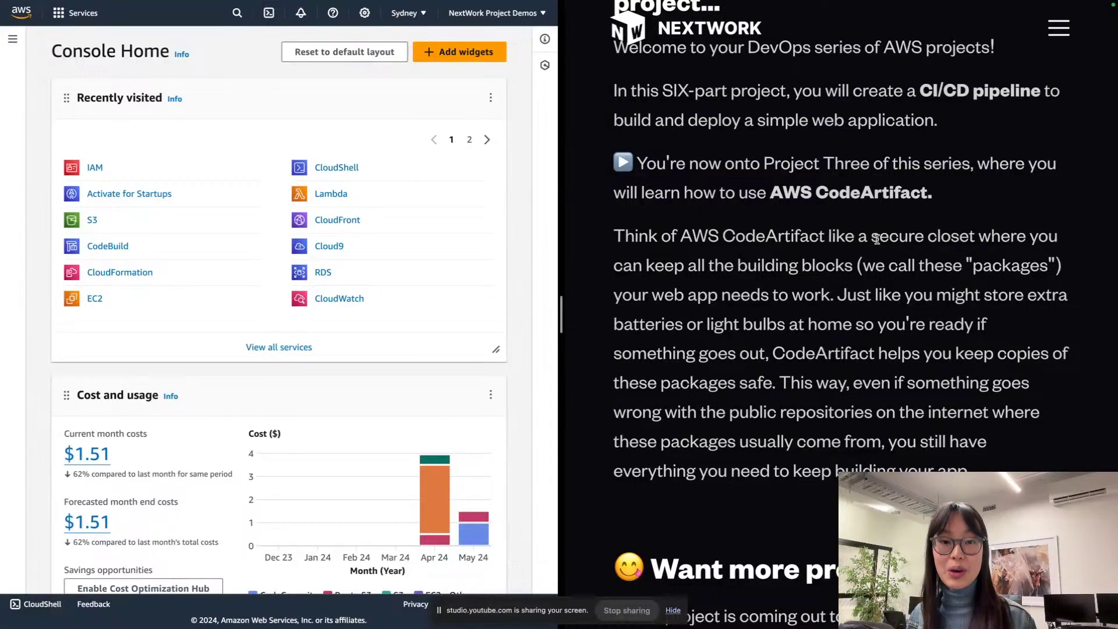
pyautogui.scroll(-5, 876, 239)
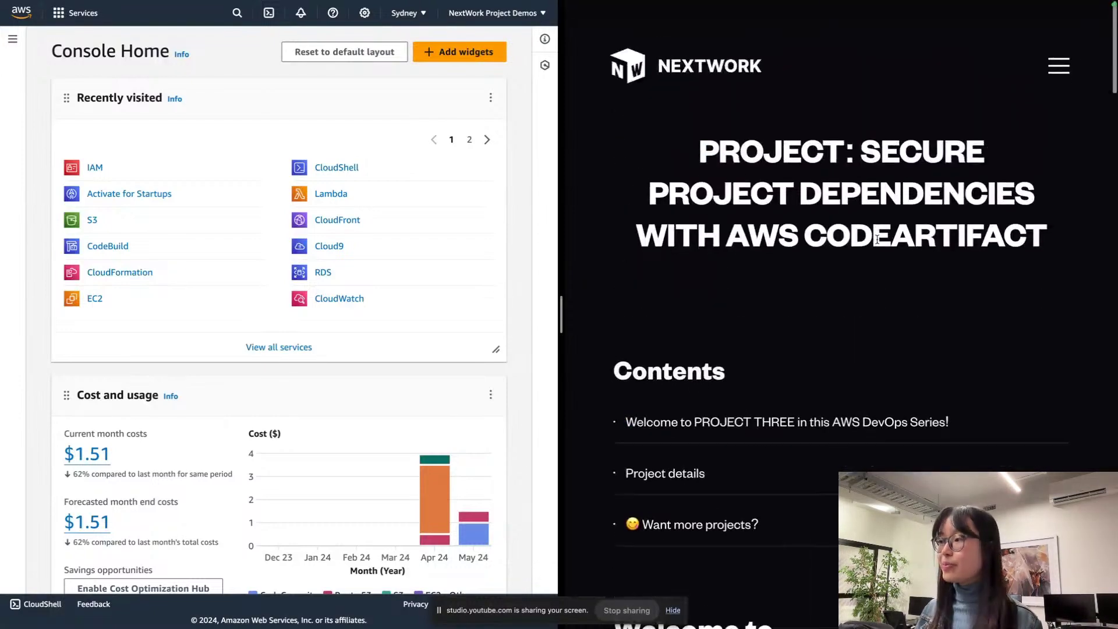
pyautogui.scroll(-10, 878, 242)
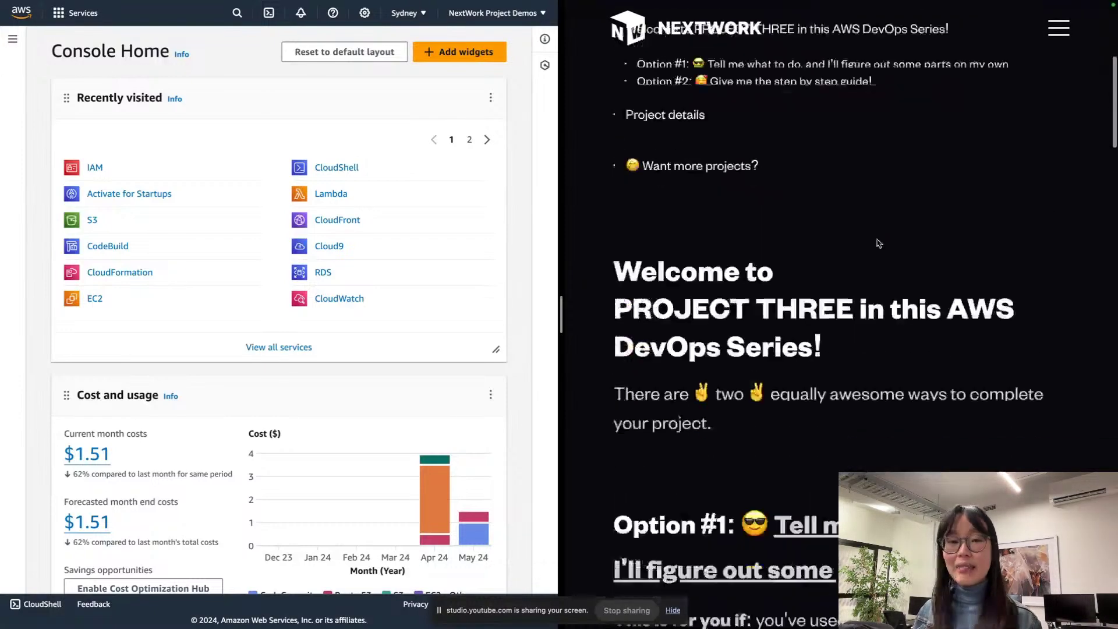
pyautogui.scroll(-3, 878, 242)
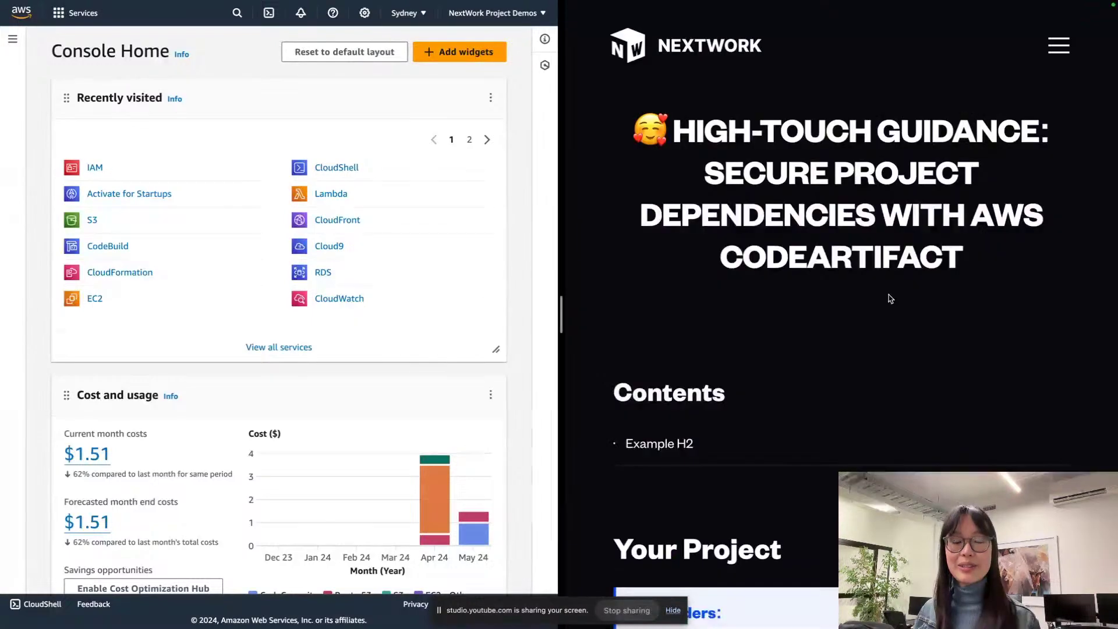
# Step: Zoom the guide out and dismiss the Unsupported Browser notice
pyautogui.scroll(-1, 890, 299)
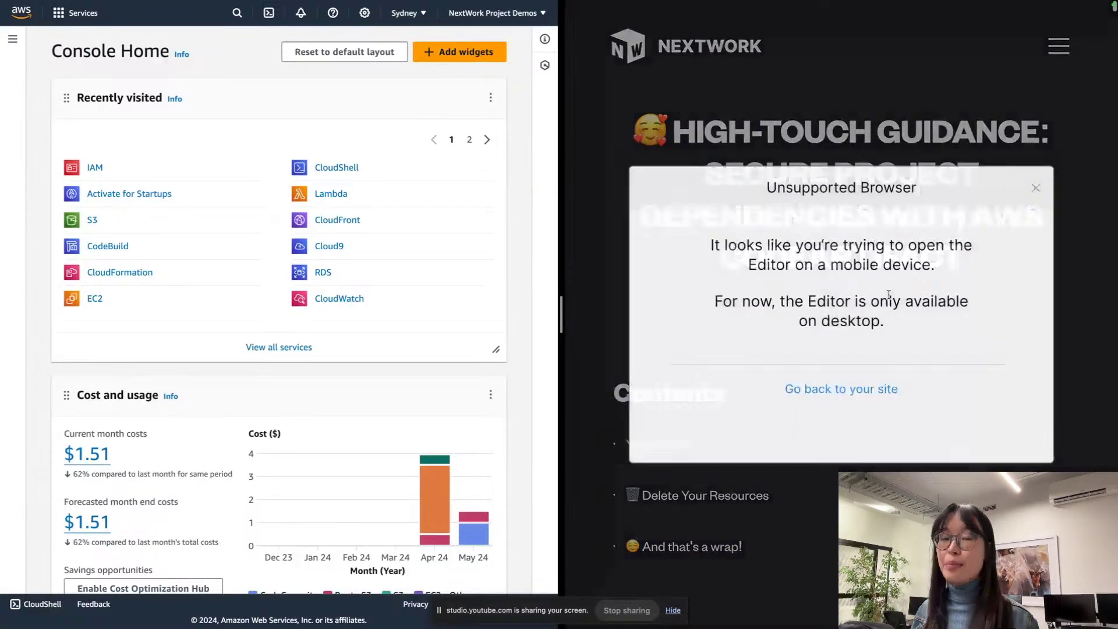
pyautogui.hotkey('ctrl', '-')
pyautogui.hotkey('ctrl', '-')
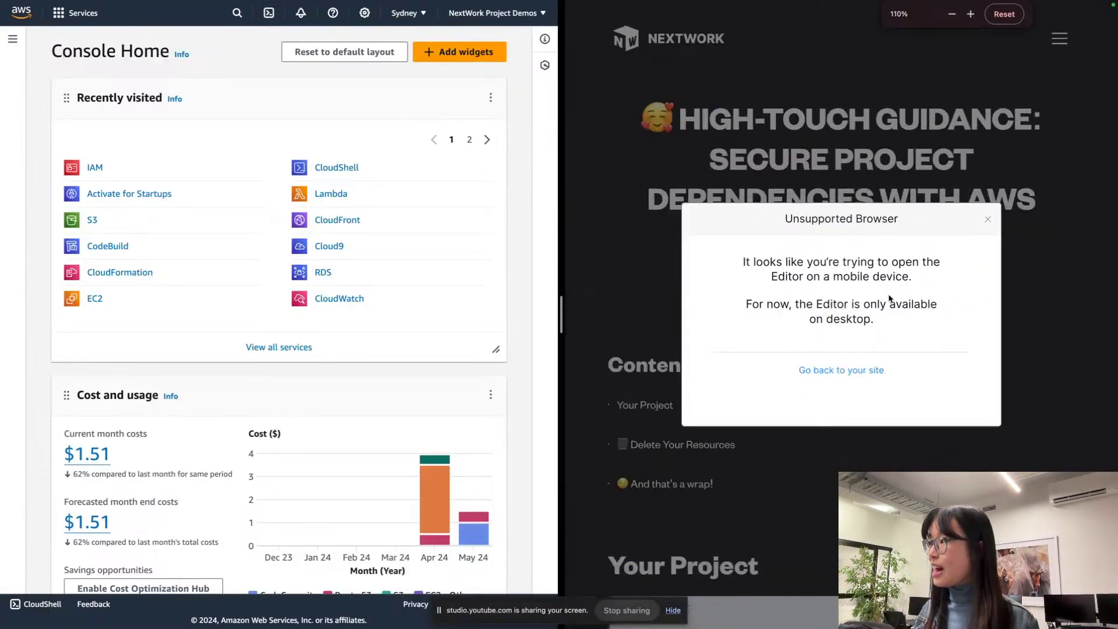
pyautogui.press('Escape')
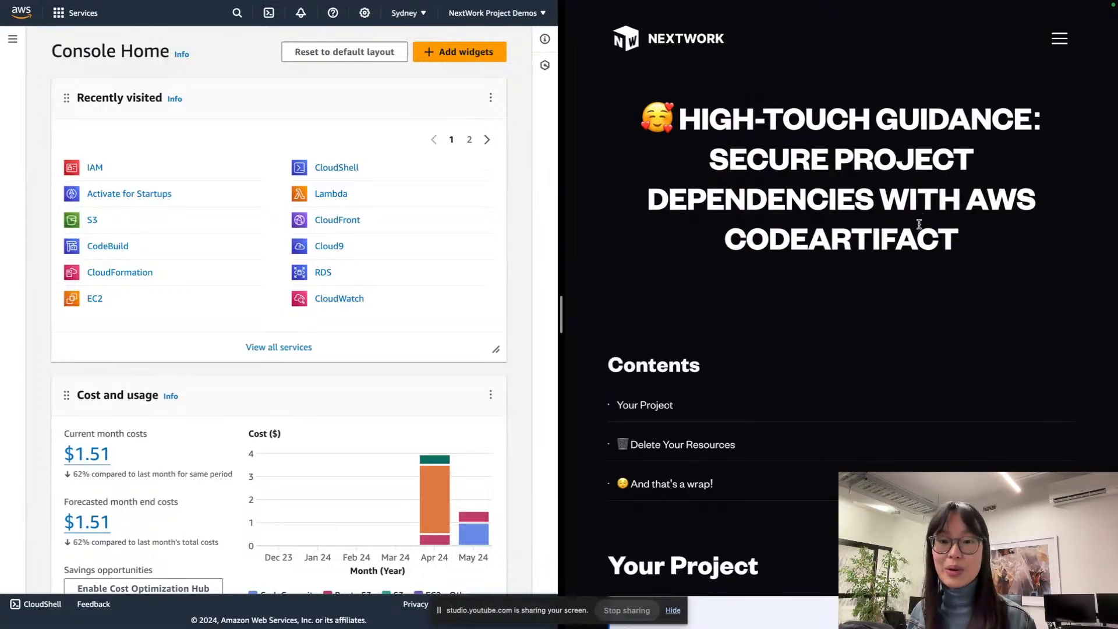
# Step: Zoom the guide back in and scroll to 'Step #0: Get ready to document'
pyautogui.scroll(-4, 919, 224)
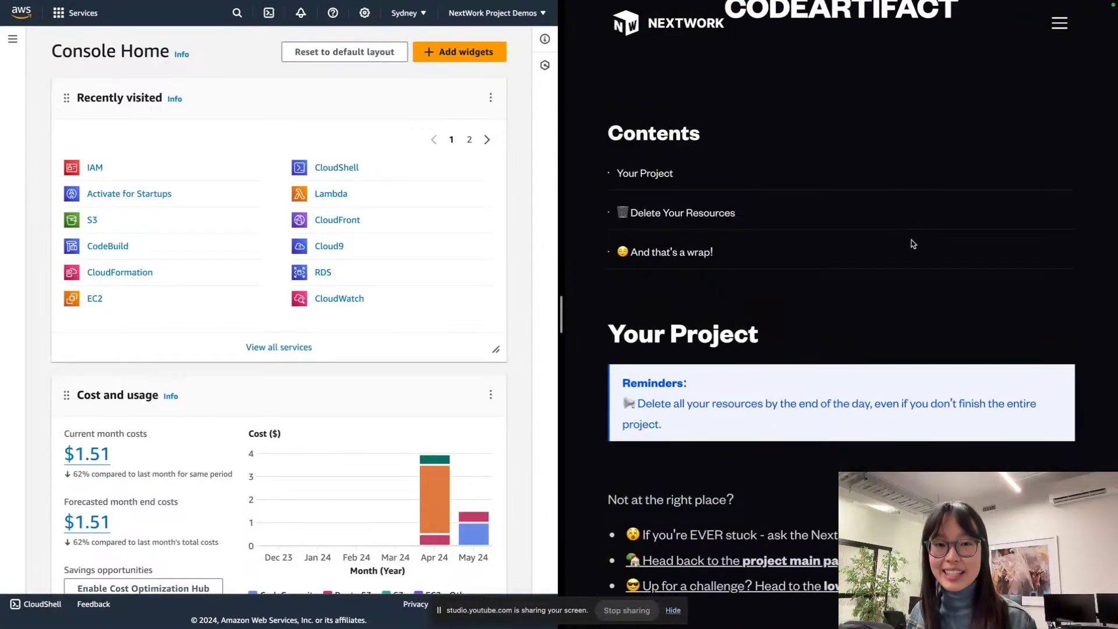
pyautogui.scroll(-2, 913, 244)
pyautogui.hotkey('ctrl', '+')
pyautogui.hotkey('ctrl', '+')
pyautogui.hotkey('ctrl', '+')
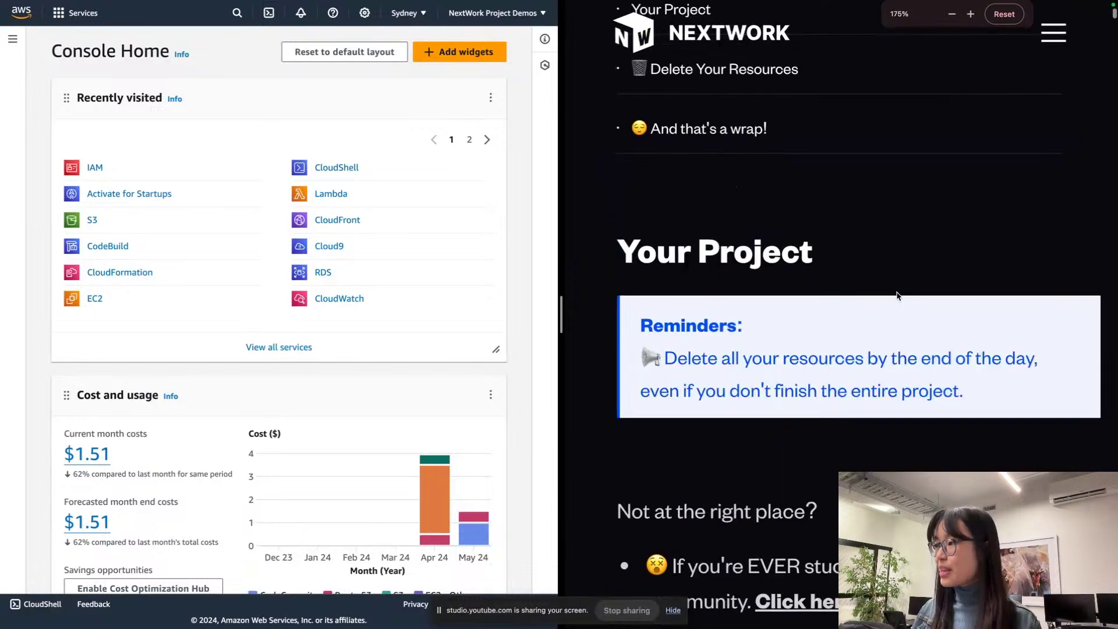
pyautogui.scroll(-3, 896, 295)
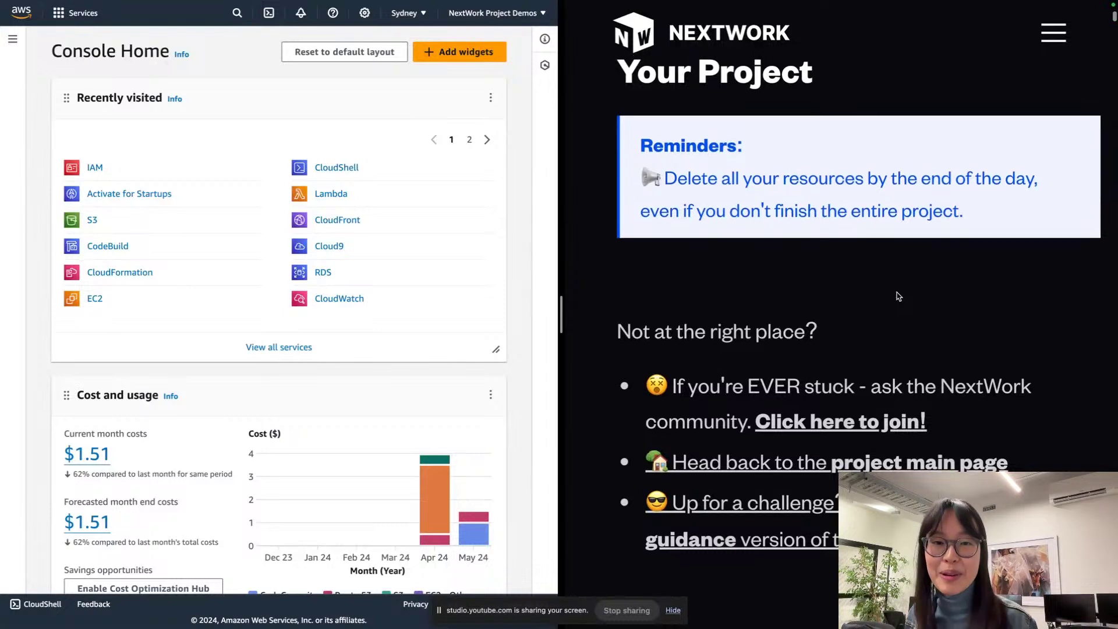
pyautogui.scroll(1, 898, 296)
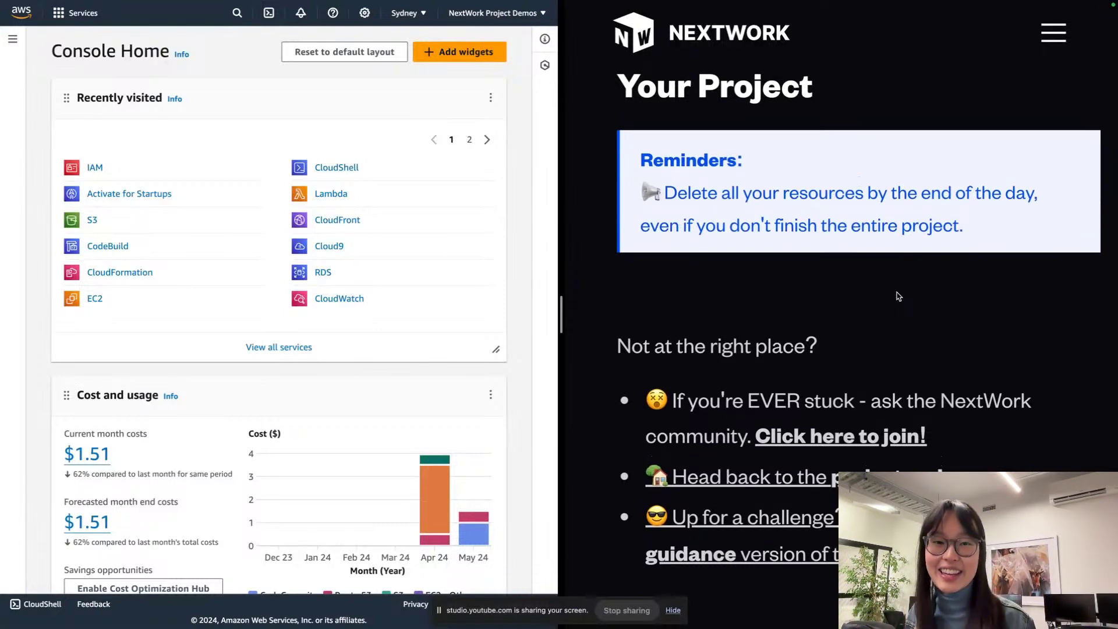
pyautogui.scroll(1, 898, 296)
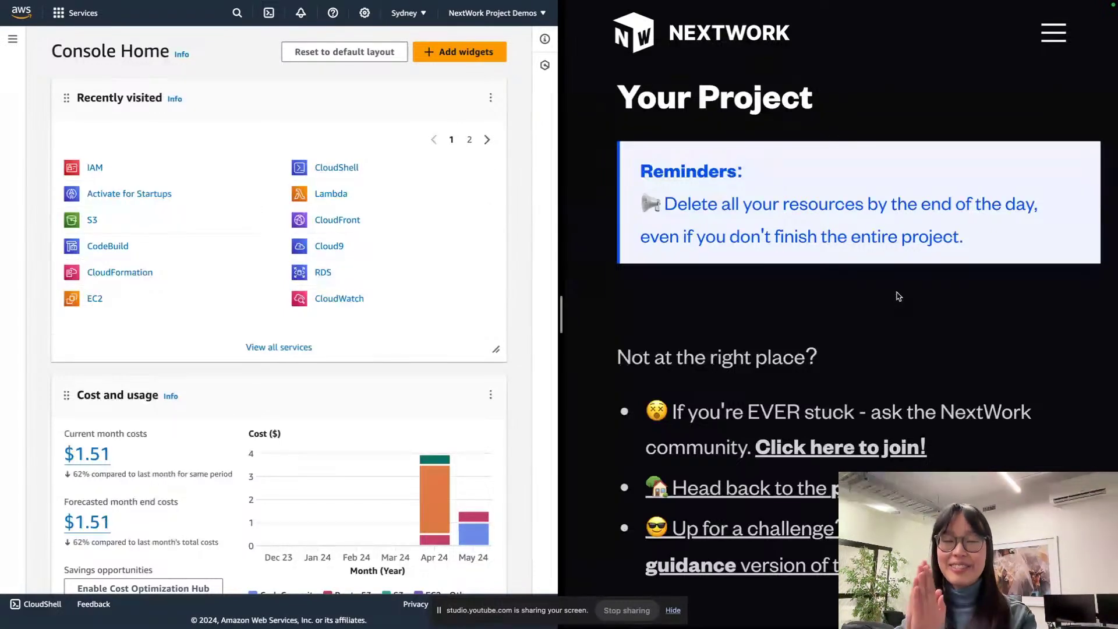
pyautogui.scroll(-4, 899, 296)
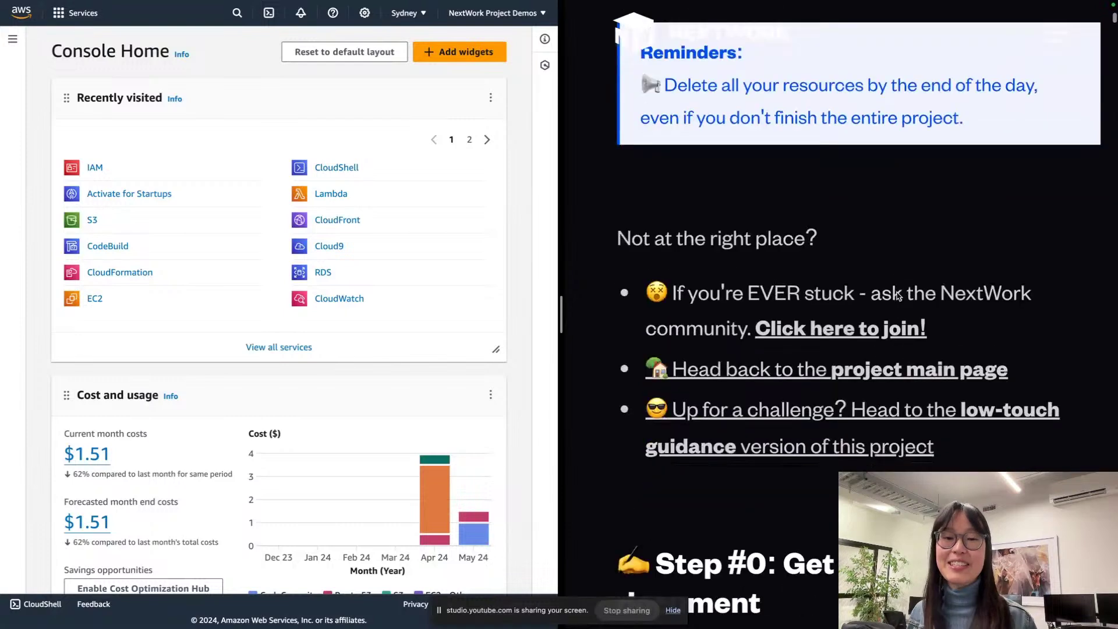
pyautogui.scroll(-2, 898, 296)
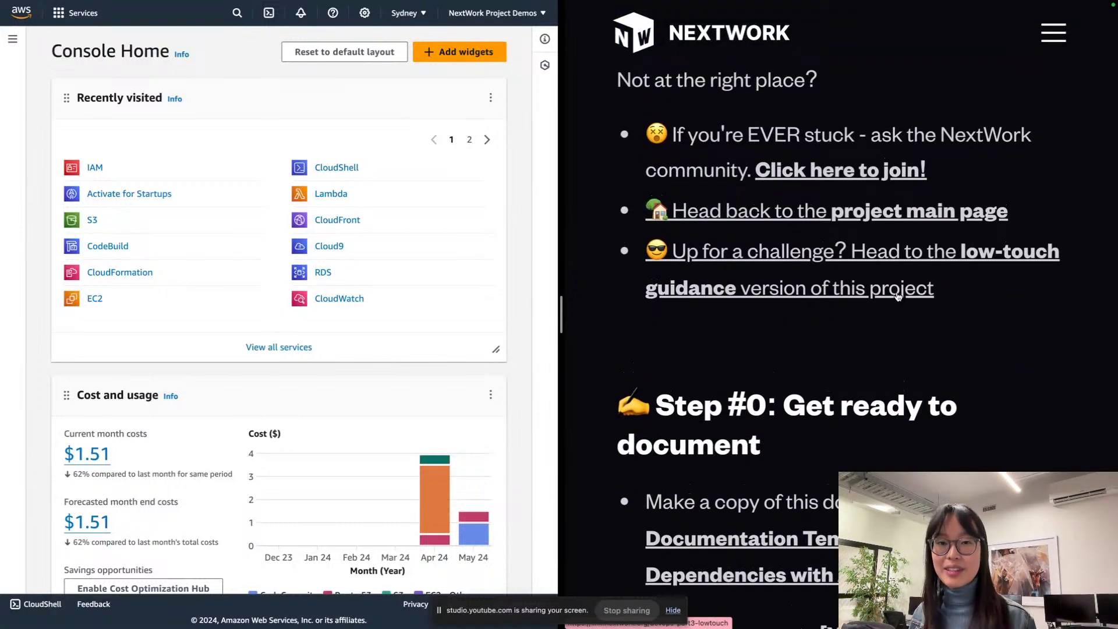
pyautogui.scroll(-5, 898, 296)
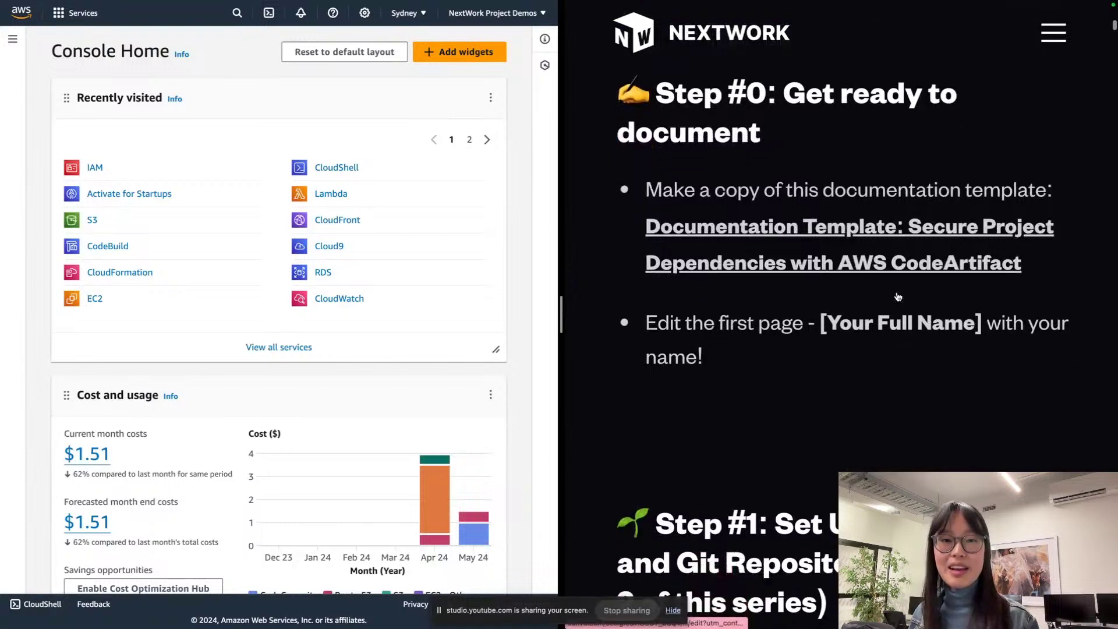
pyautogui.scroll(-1, 898, 297)
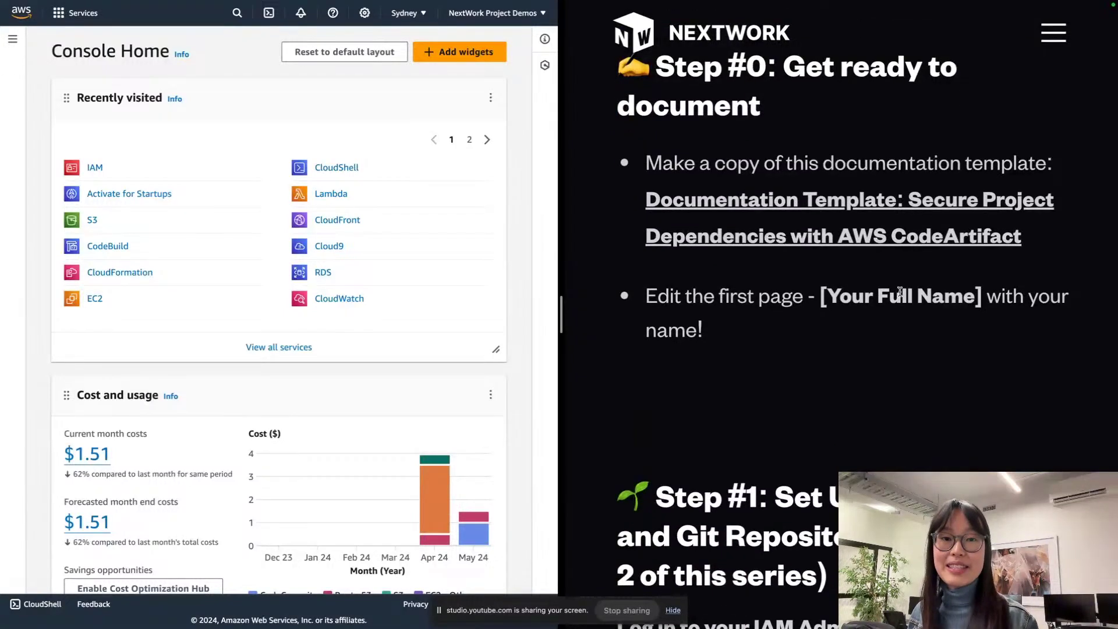
# Step: Open the Documentation Template in Canva and choose File > Make a copy
pyautogui.click(889, 203)
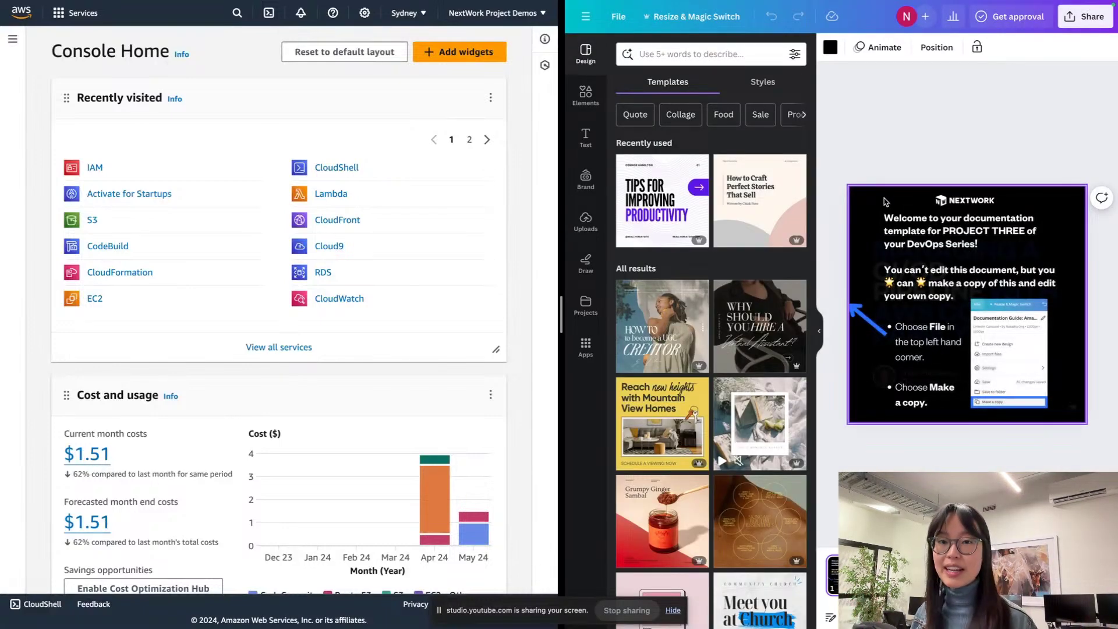
pyautogui.click(819, 331)
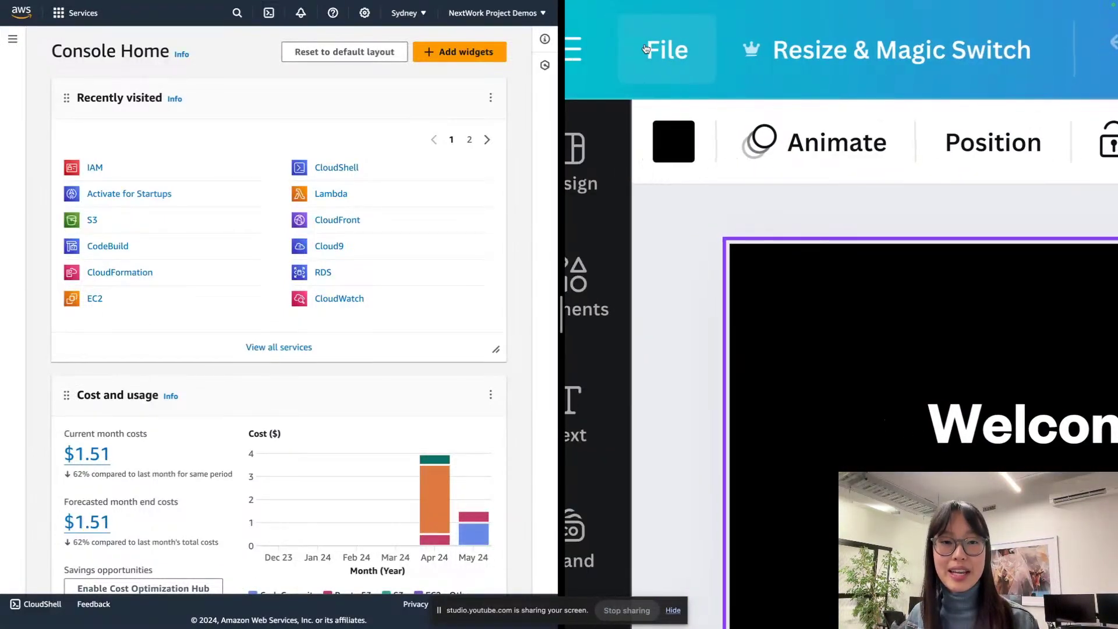
pyautogui.click(624, 50)
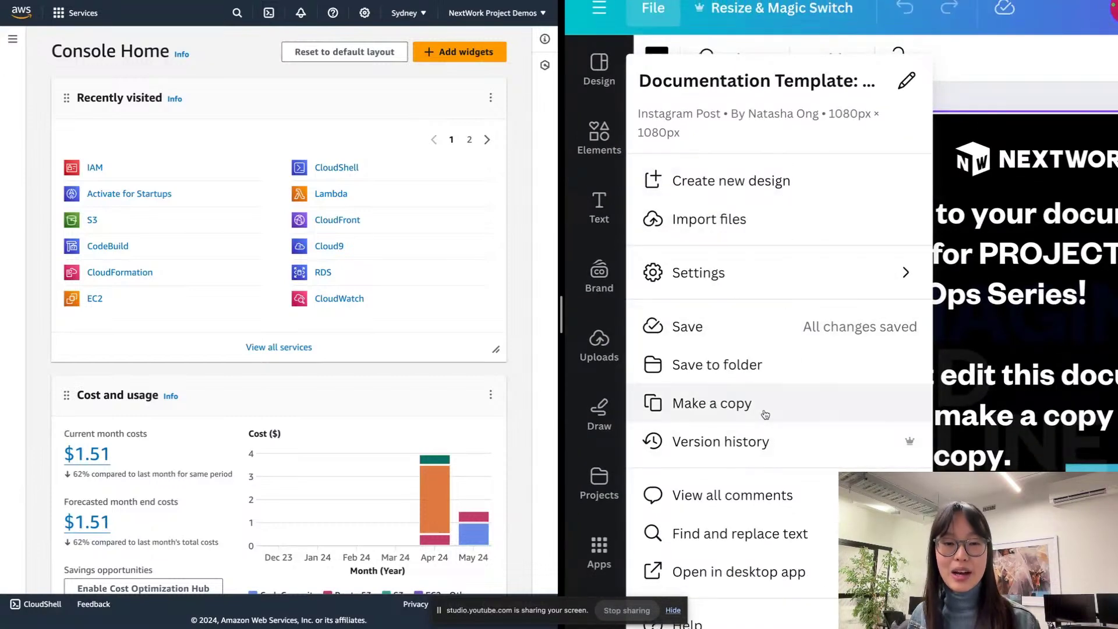
pyautogui.click(765, 412)
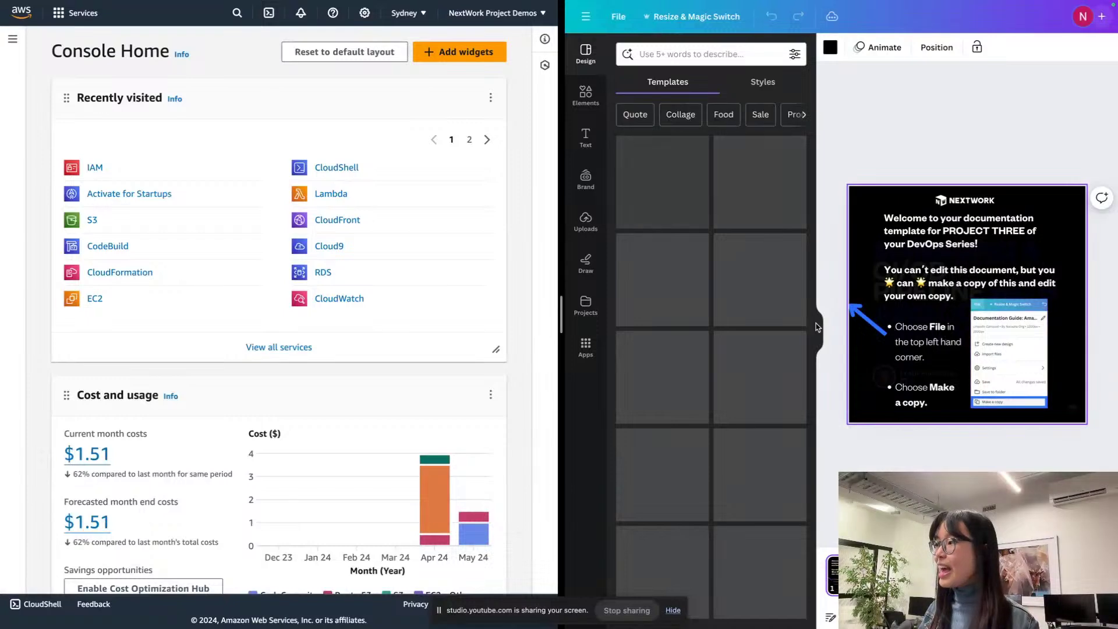
# Step: Collapse the Templates panel and delete page 1, the copy-instructions page
pyautogui.click(818, 334)
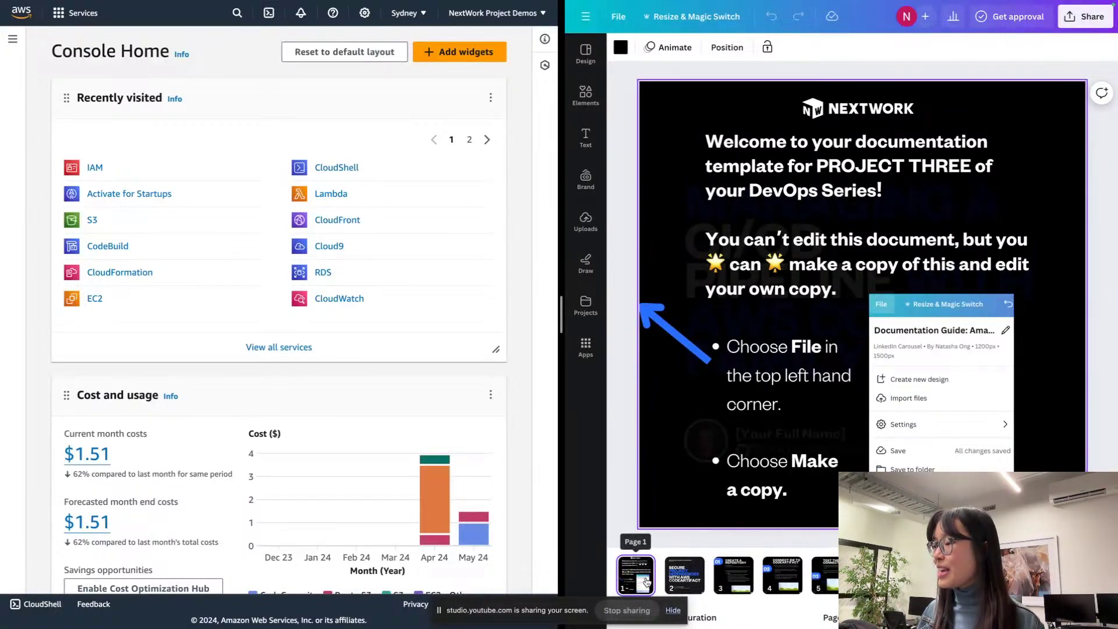
pyautogui.click(673, 610)
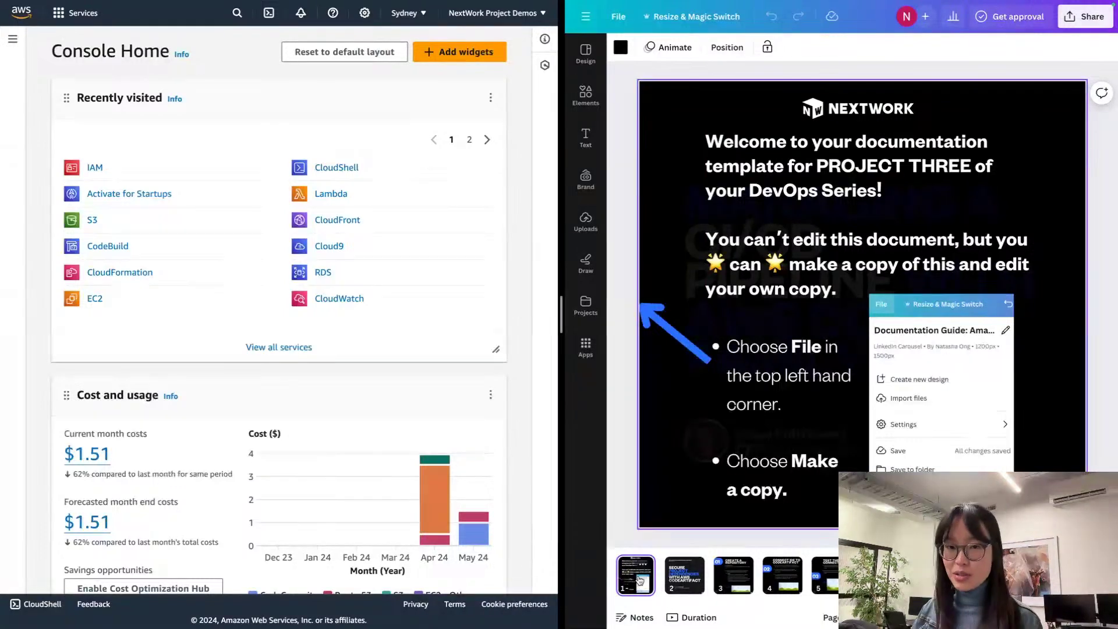
pyautogui.press('Delete')
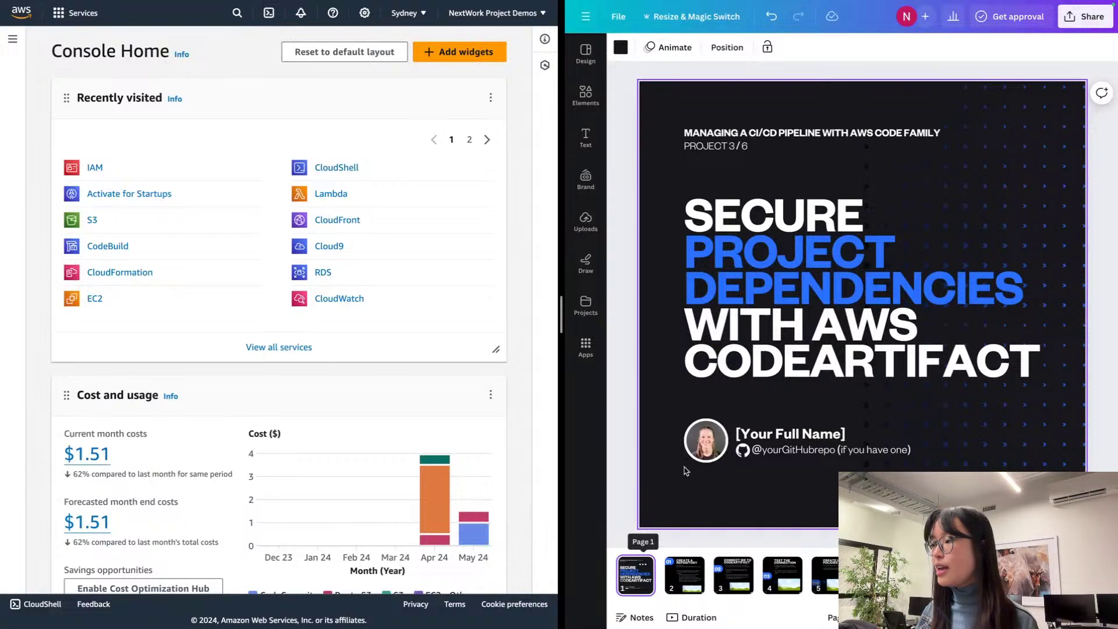
# Step: Replace the [Your Full Name] placeholder on the cover slide with your full name
pyautogui.scroll(1, 810, 456)
pyautogui.scroll(3, 809, 456)
pyautogui.scroll(-1, 801, 455)
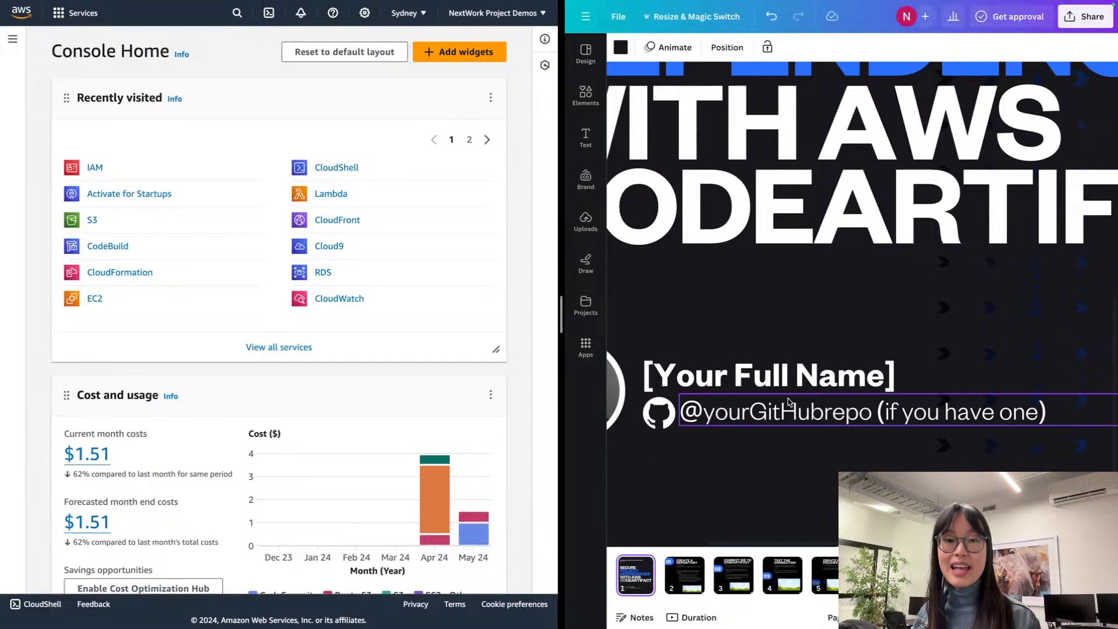
pyautogui.click(780, 380)
pyautogui.moveTo(780, 380); pyautogui.dragTo(651, 366)
pyautogui.click(799, 381)
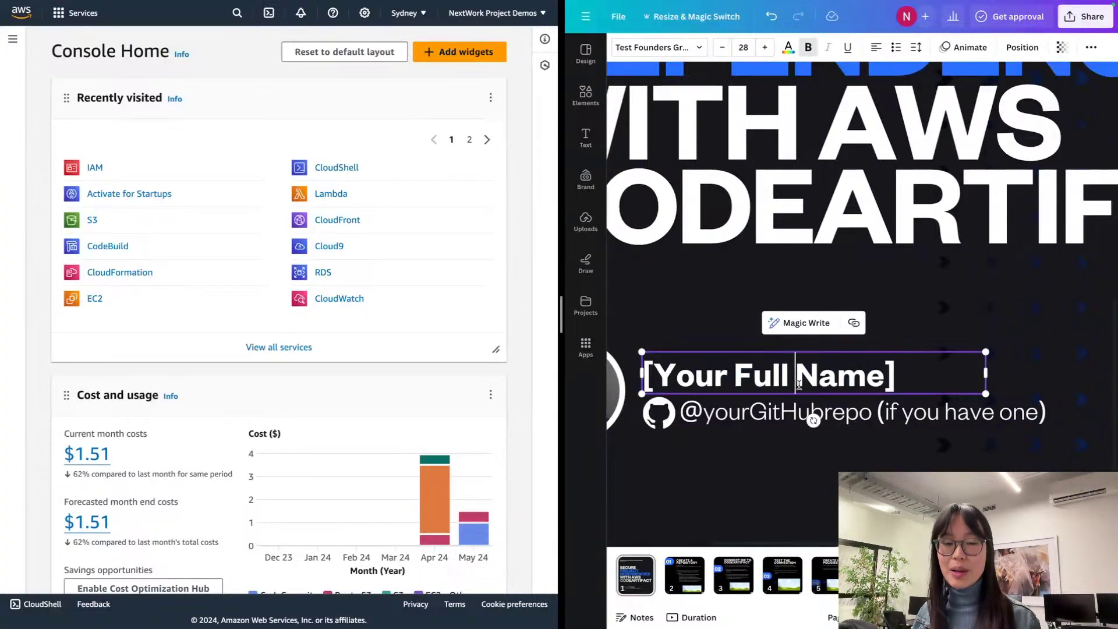
pyautogui.tripleClick(799, 377)
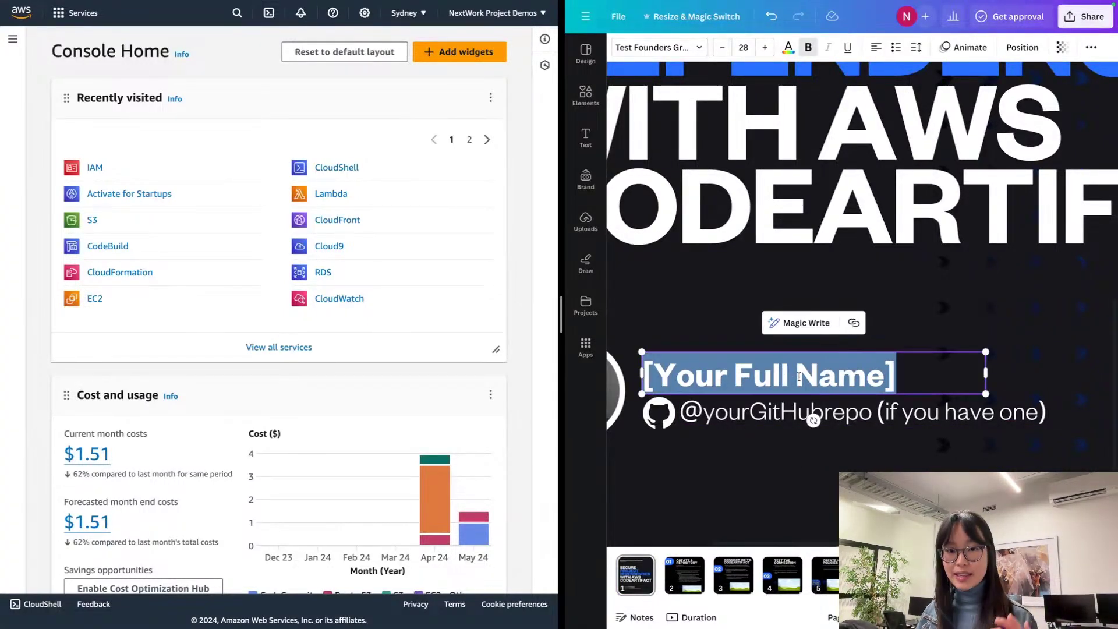
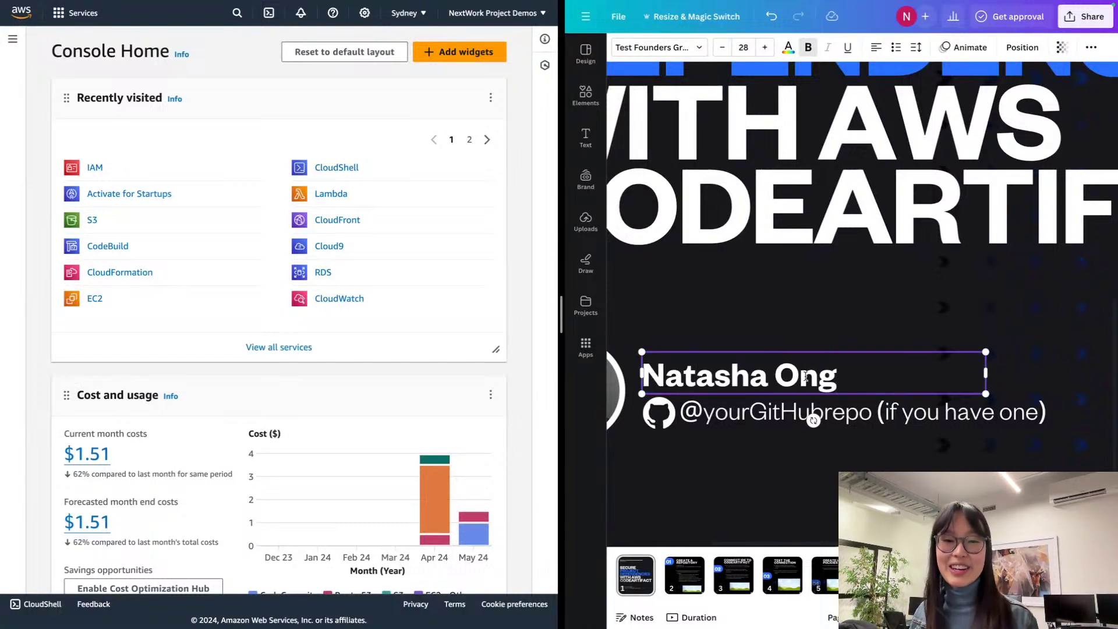
pyautogui.click(821, 308)
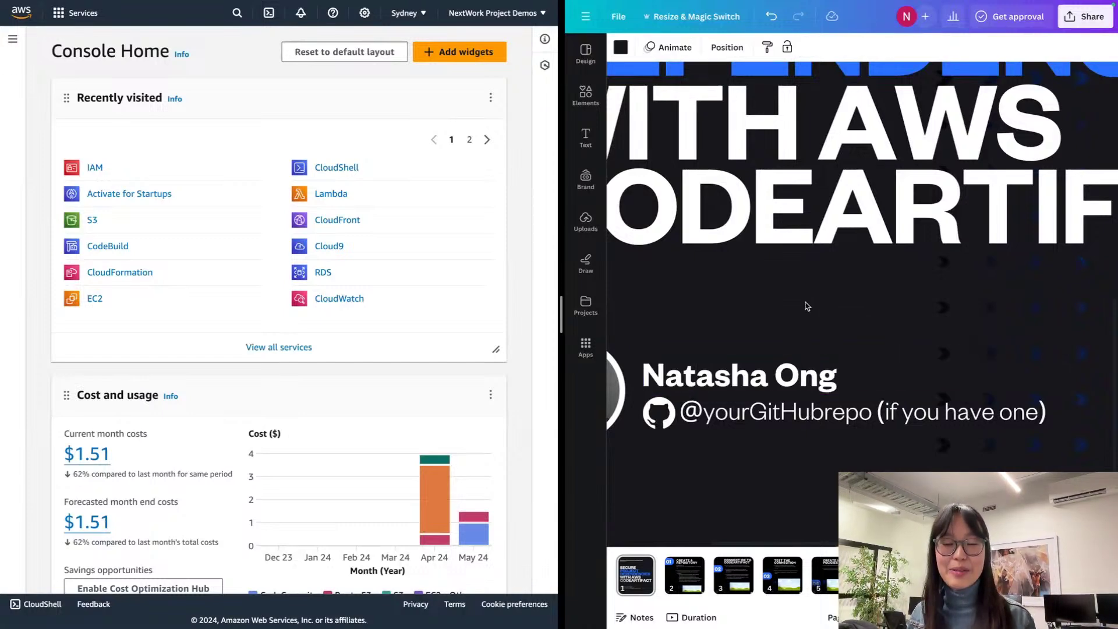
pyautogui.click(807, 366)
# Step: Zoom the canvas out and leave full screen to show the browser tabs
pyautogui.scroll(-3, 858, 360)
pyautogui.scroll(-3, 858, 360)
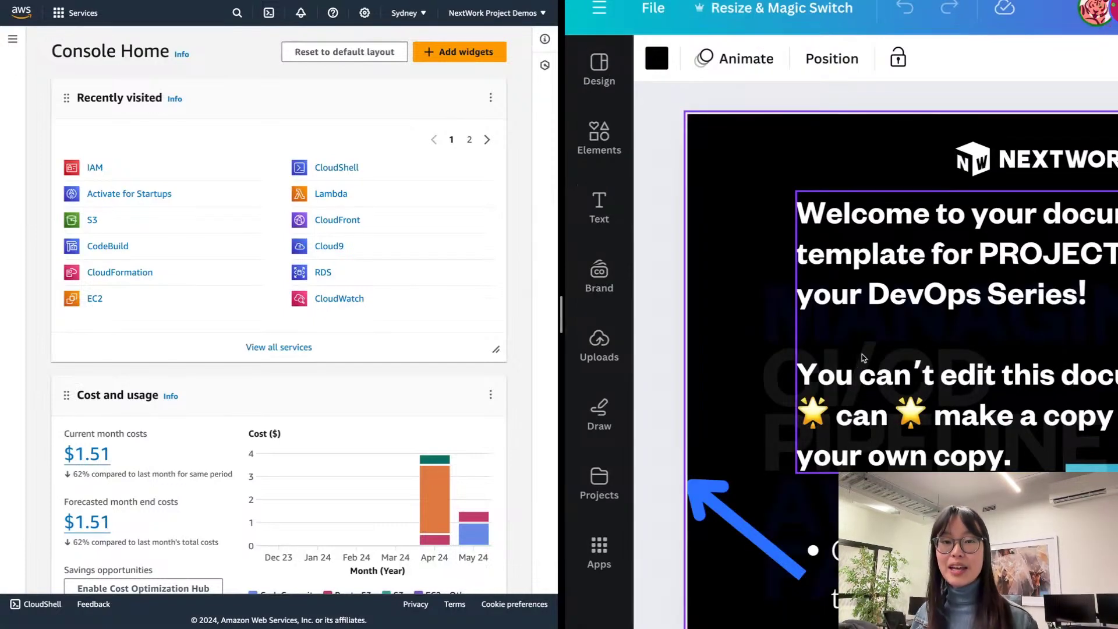
pyautogui.press('super+shift+f')
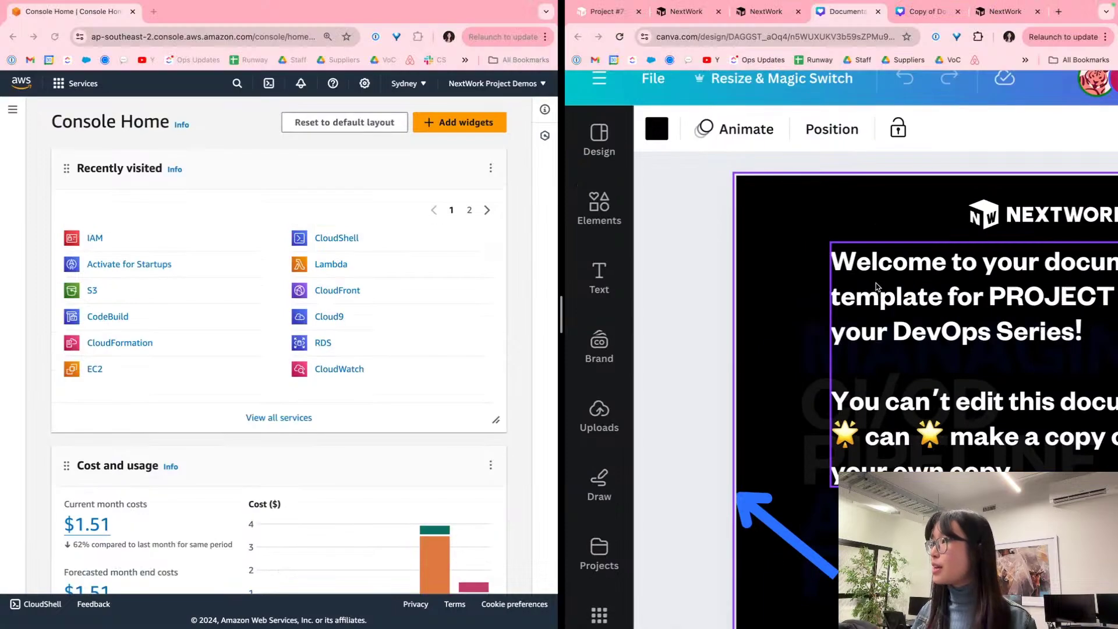
# Step: Close the read-only Canva template tab and return to the NextWork project guide
pyautogui.click(878, 12)
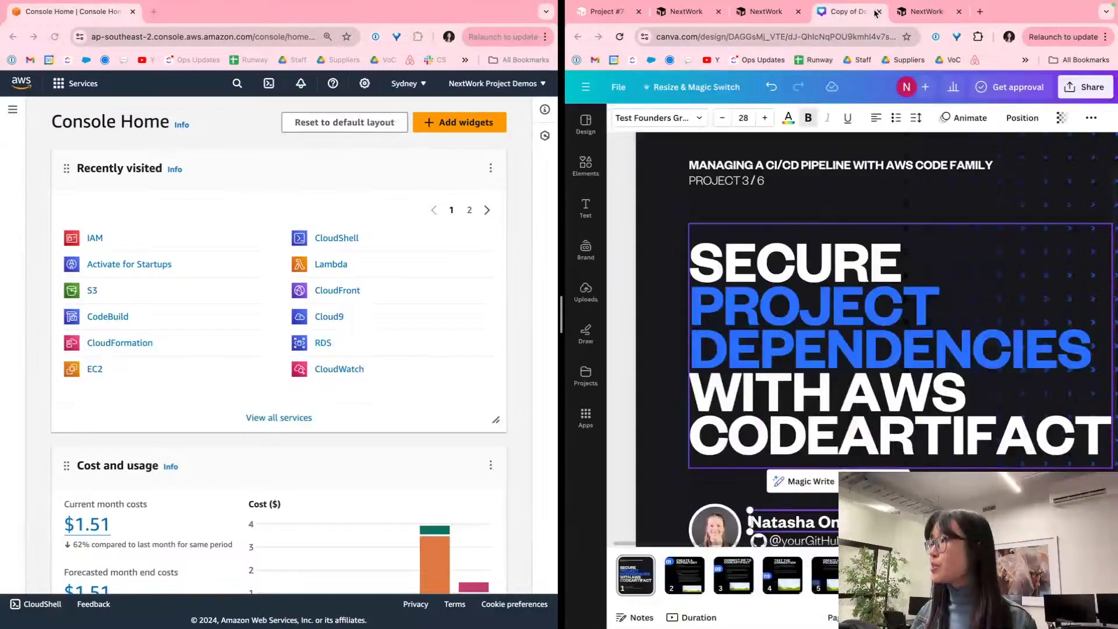
pyautogui.click(927, 13)
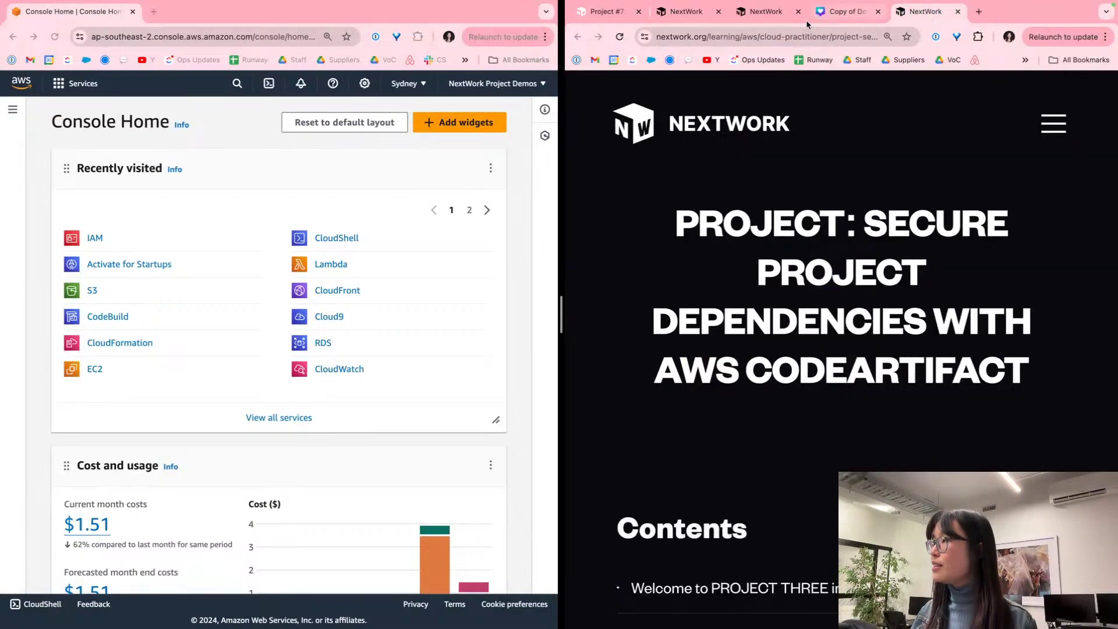
pyautogui.click(767, 12)
# Step: Scroll the guide down to Step #1's instructions for creating an IAM admin user
pyautogui.scroll(-6, 807, 230)
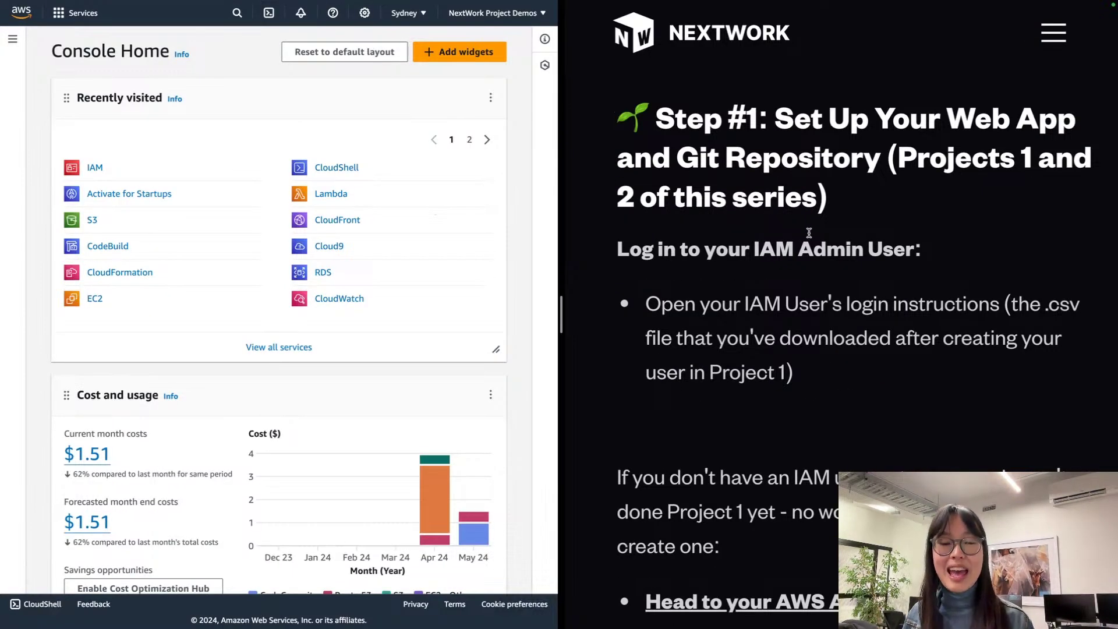
pyautogui.scroll(-1, 809, 233)
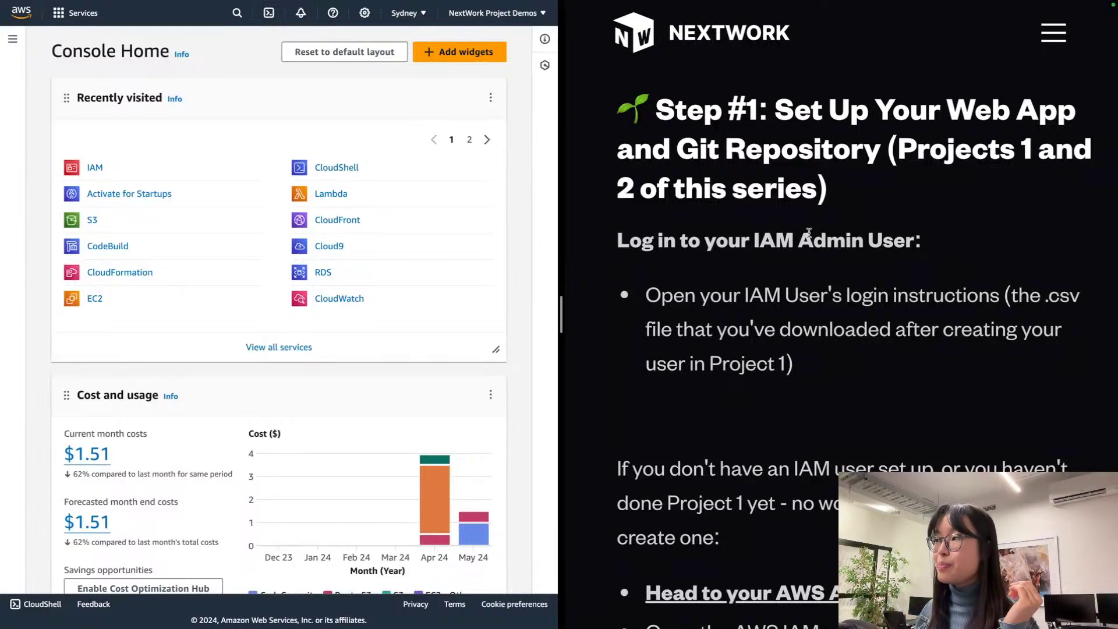
pyautogui.scroll(-1, 809, 233)
pyautogui.scroll(-2, 811, 265)
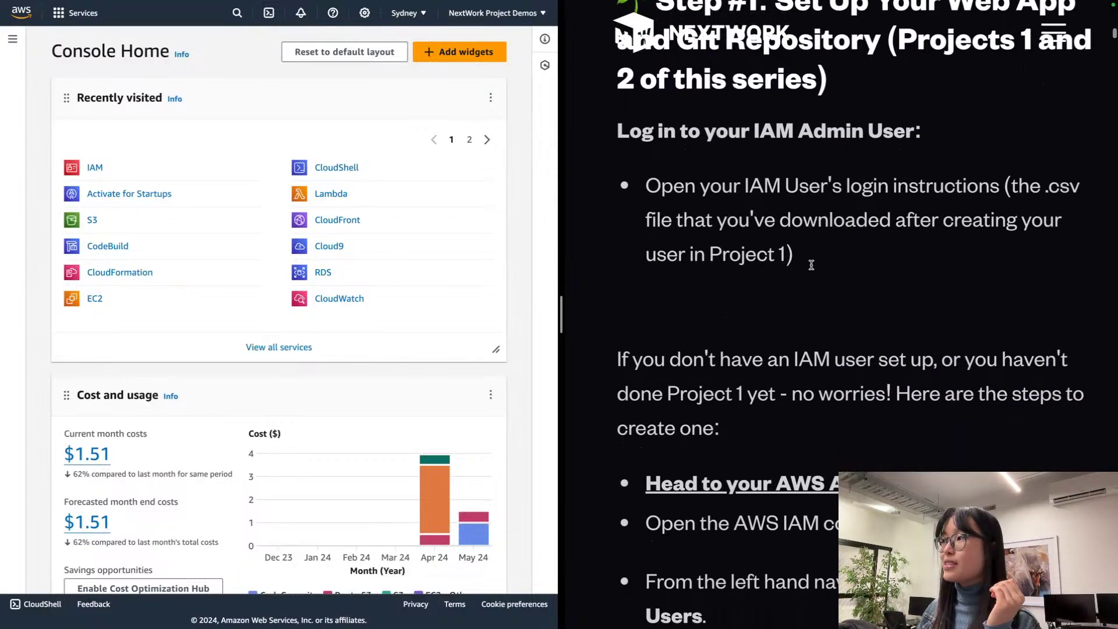
pyautogui.scroll(1, 811, 264)
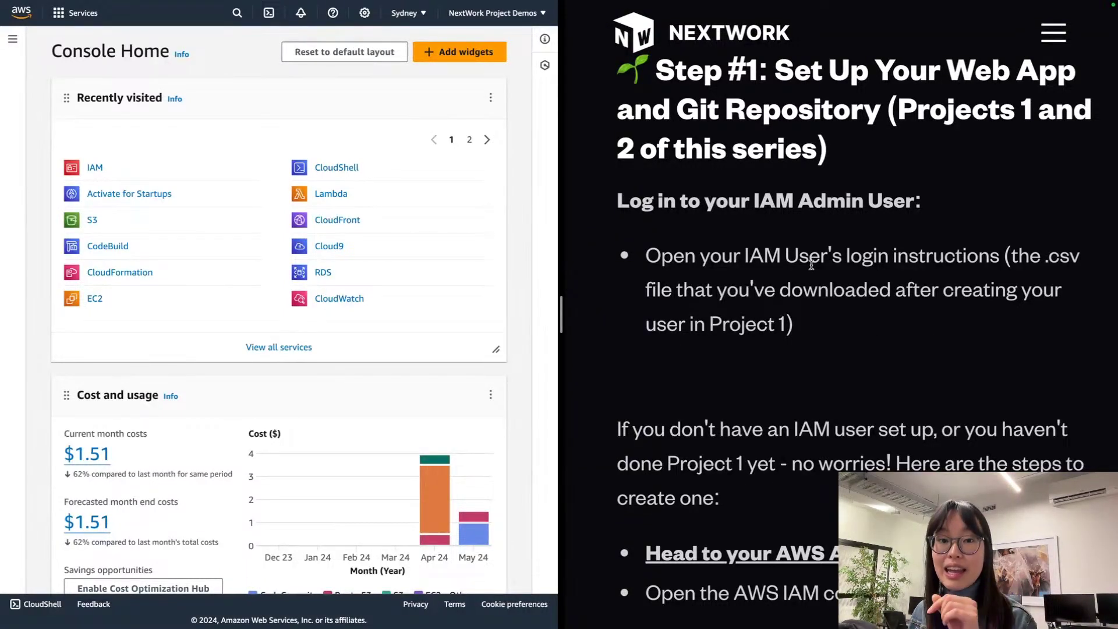
pyautogui.scroll(-5, 811, 265)
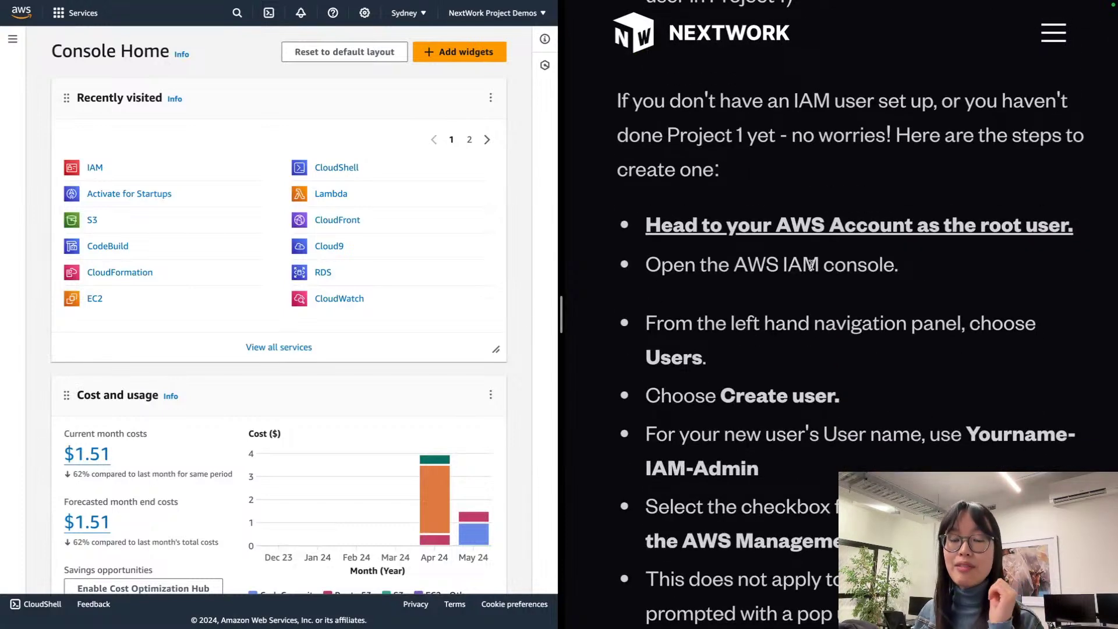
pyautogui.scroll(-1, 812, 266)
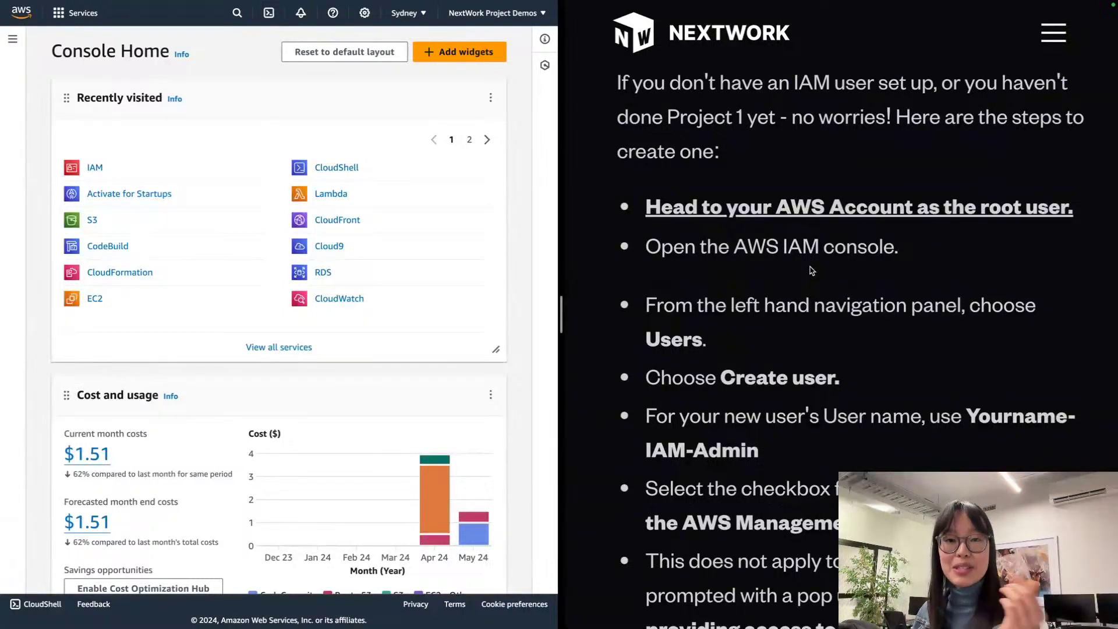
pyautogui.scroll(-3, 820, 270)
pyautogui.scroll(-1, 819, 271)
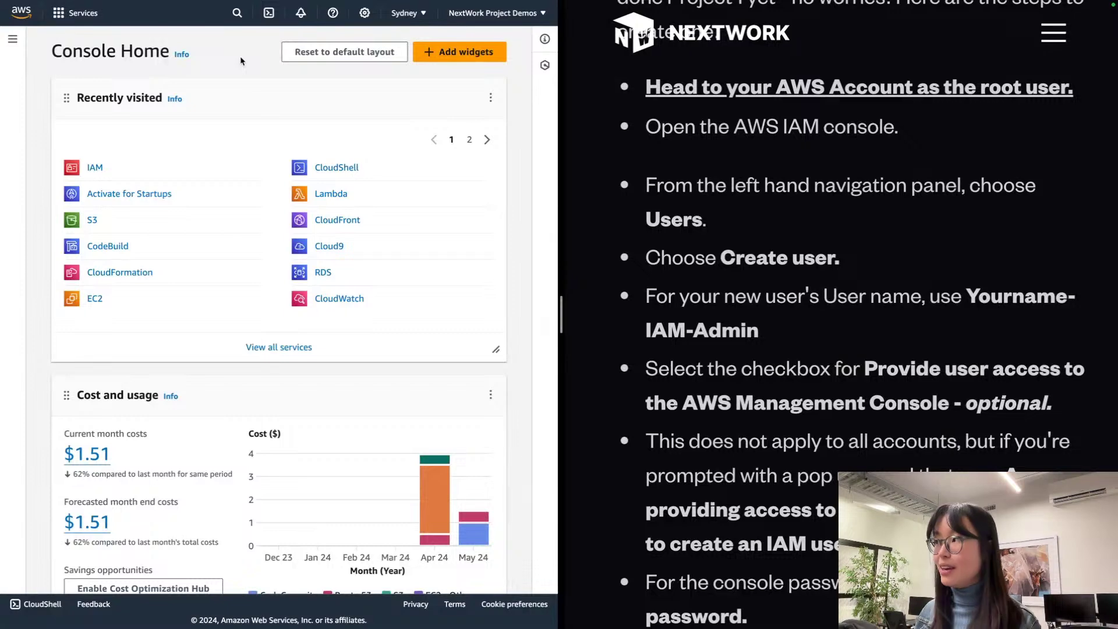
# Step: Open IAM, zoom the console to 90%, and start Create user from the Users list
pyautogui.click(103, 168)
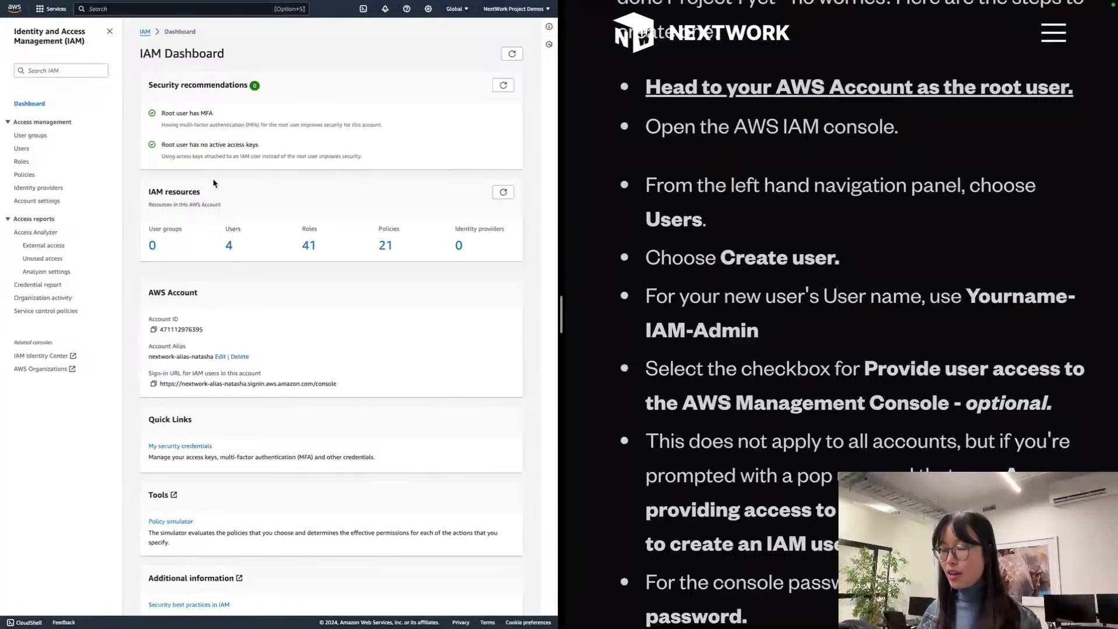
pyautogui.press('super+plus')
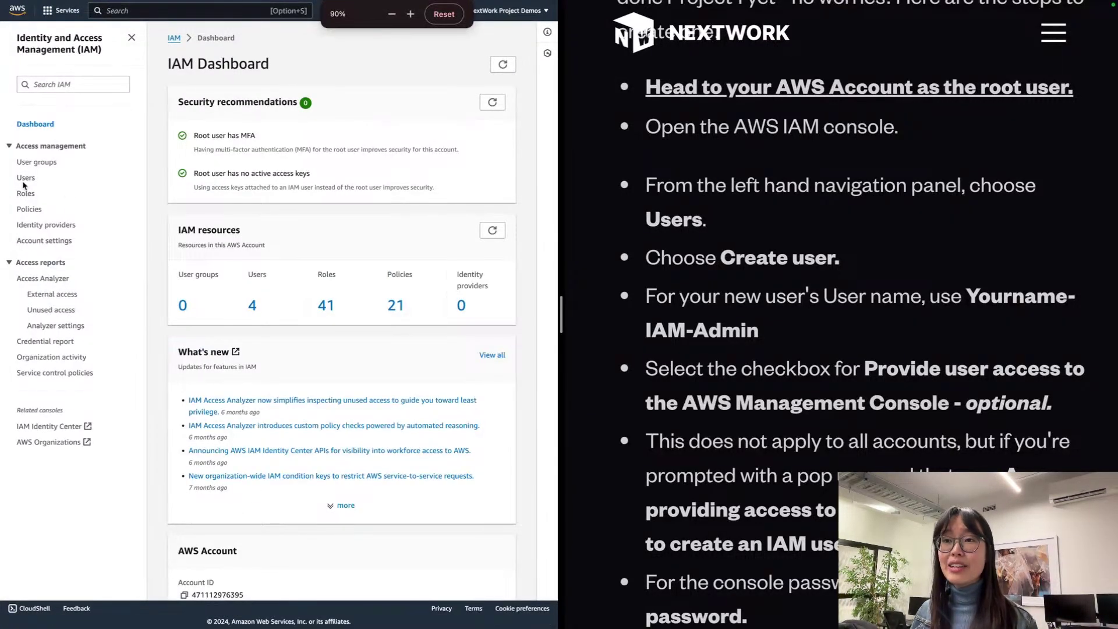
pyautogui.click(26, 178)
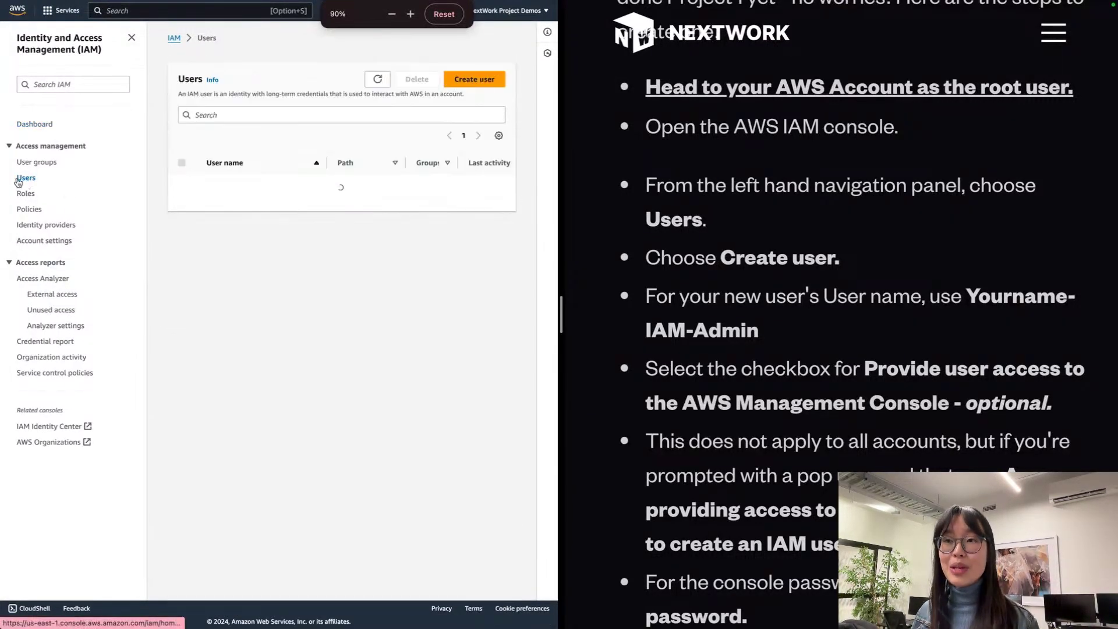
pyautogui.click(494, 80)
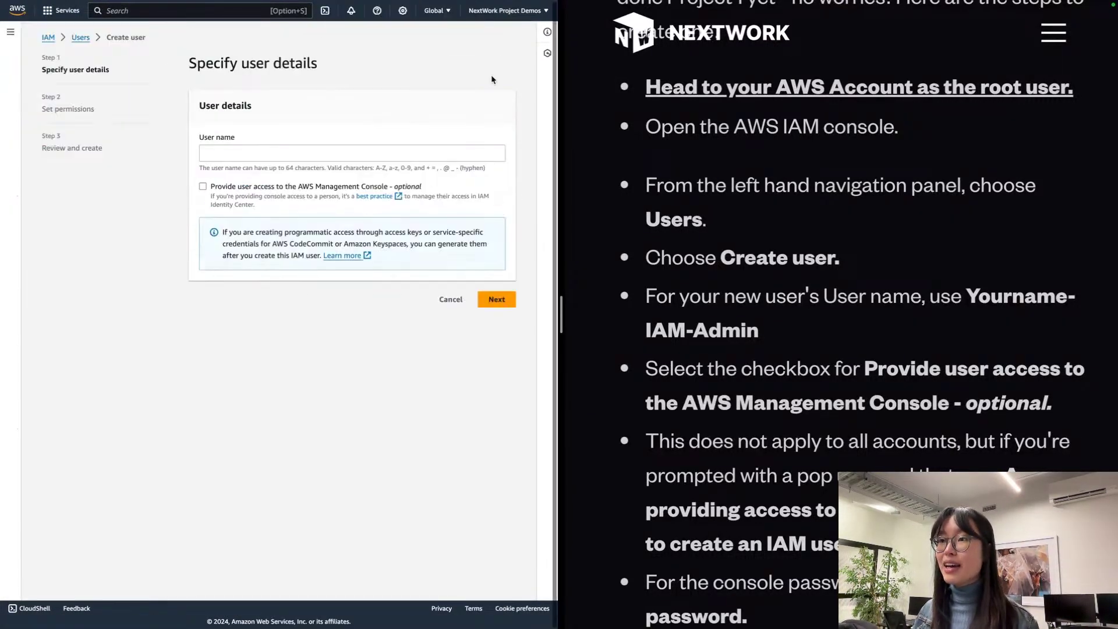
pyautogui.click(327, 153)
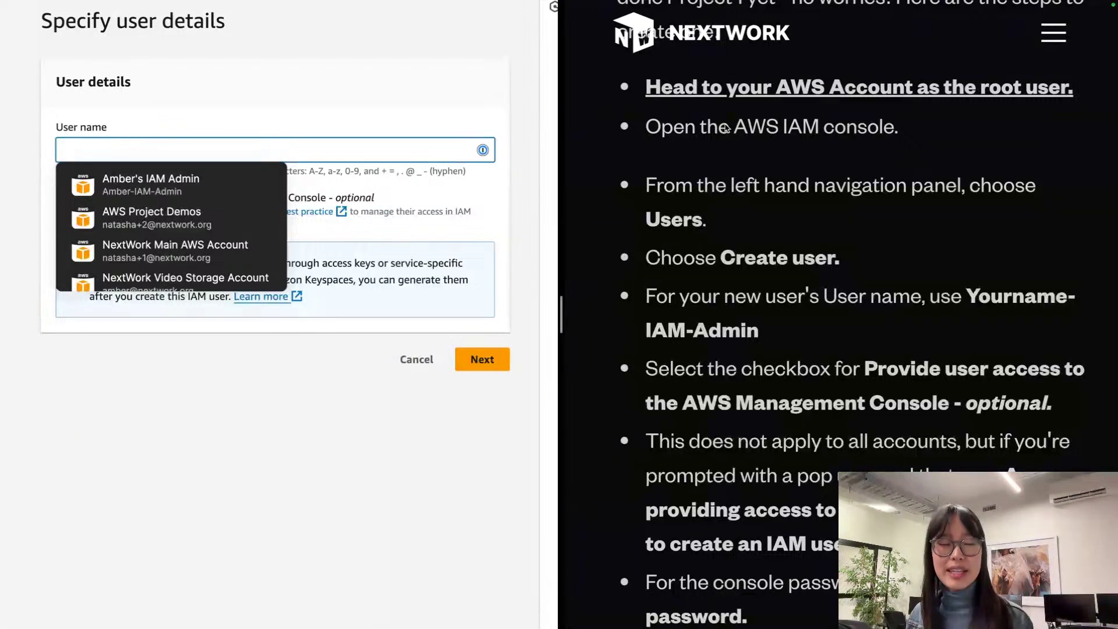
# Step: Enter the user name Yourname-IAM-Admin, replacing Yourname with the user's own name
pyautogui.click(344, 107)
pyautogui.scroll(-3, 1000, 273)
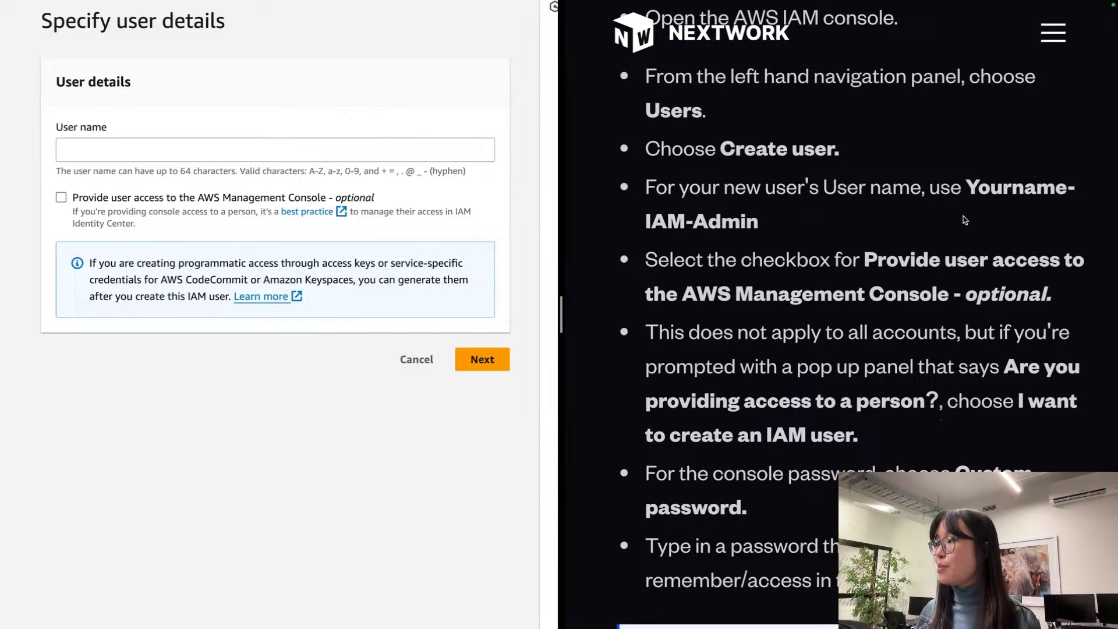
pyautogui.moveTo(962, 218); pyautogui.dragTo(971, 182)
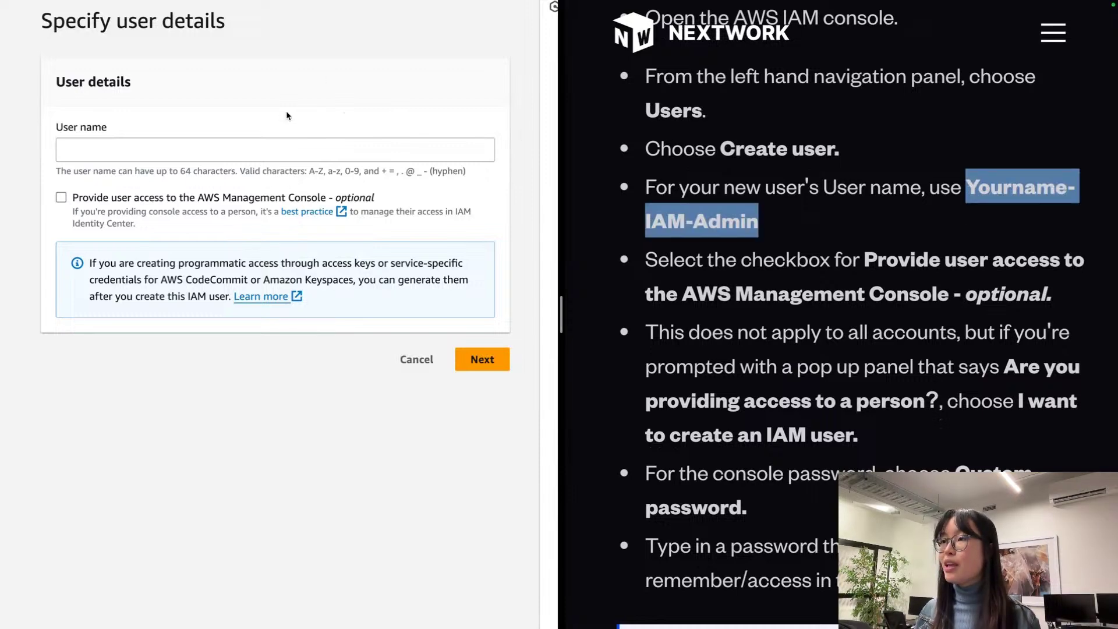
pyautogui.click(368, 142)
pyautogui.write('Yourname-IAM-Admin')
pyautogui.doubleClick(79, 150)
pyautogui.write('Nat')
pyautogui.click(276, 94)
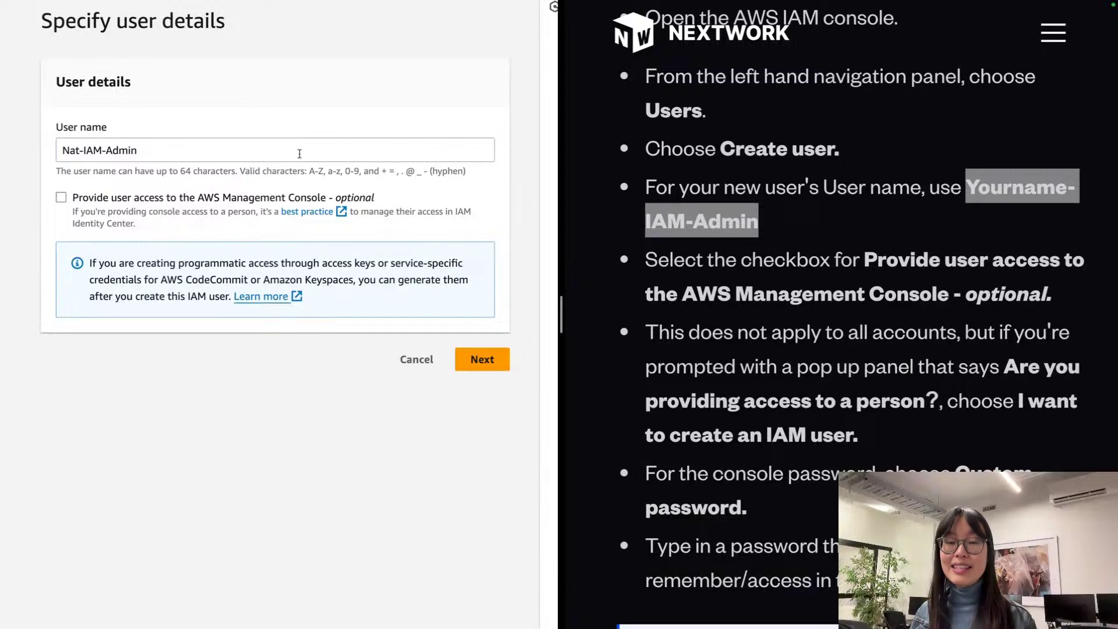
# Step: Enable console access without a forced password change and continue to Set permissions
pyautogui.click(62, 198)
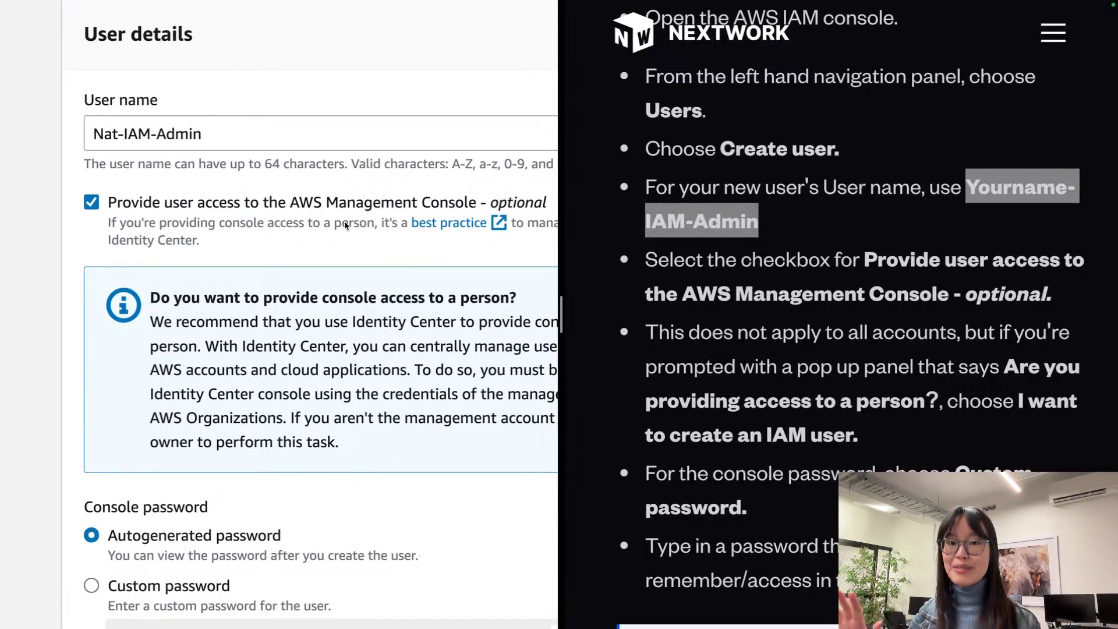
pyautogui.scroll(-3, 345, 225)
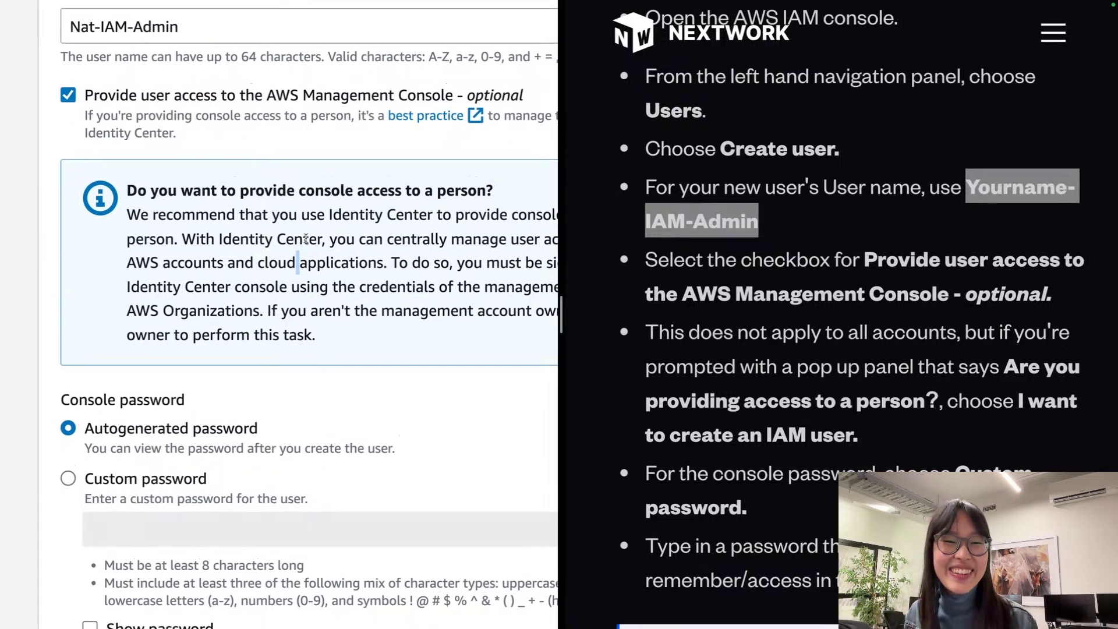
pyautogui.scroll(-8, 305, 238)
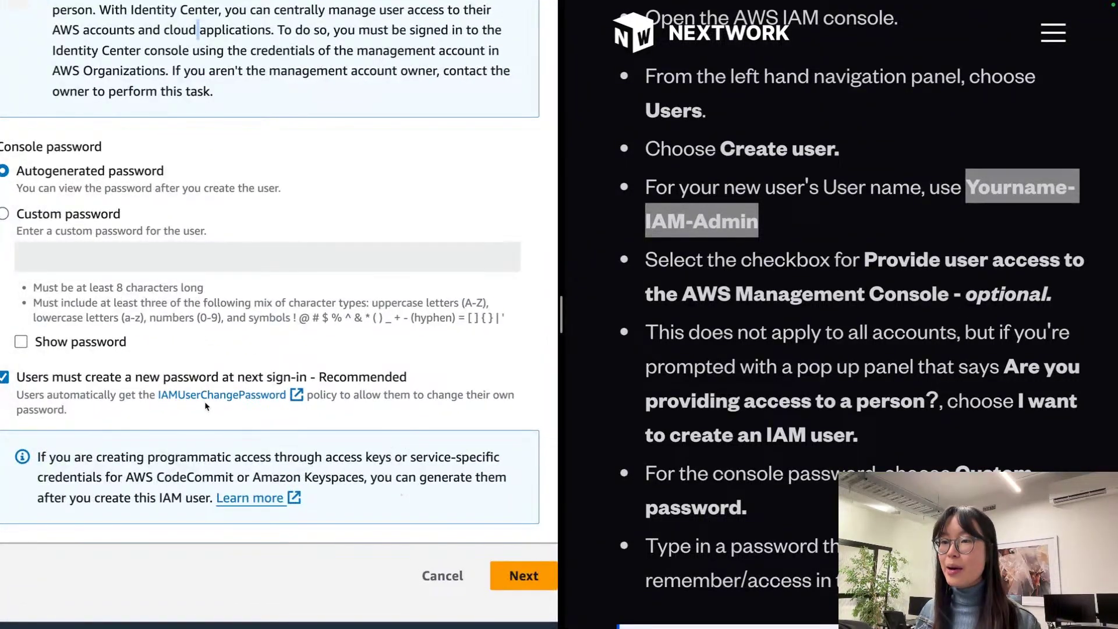
pyautogui.click(83, 378)
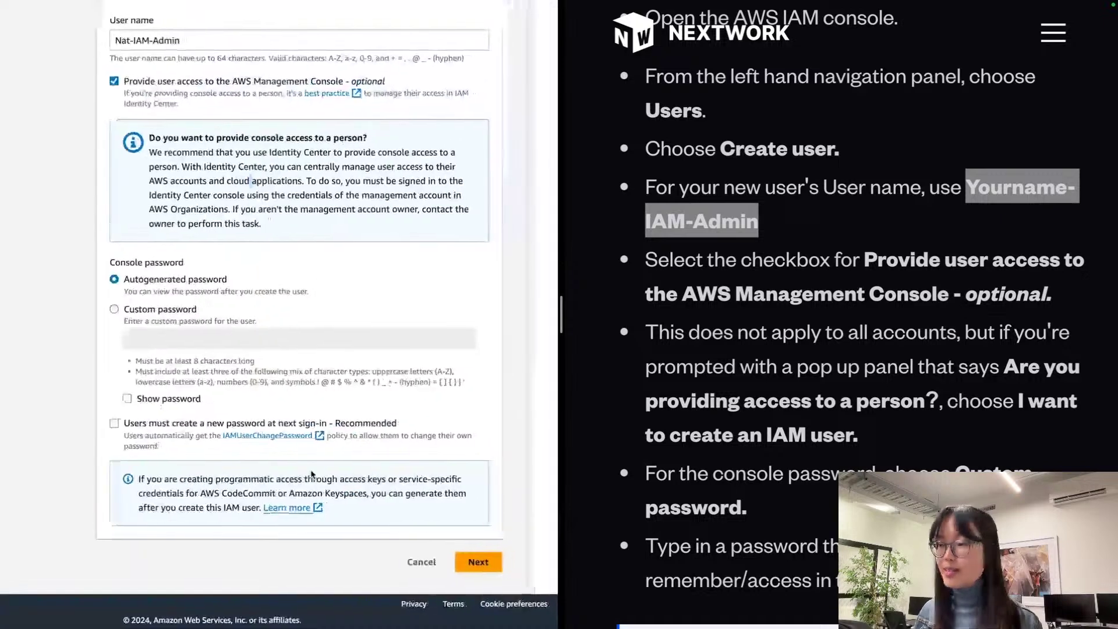
pyautogui.click(492, 567)
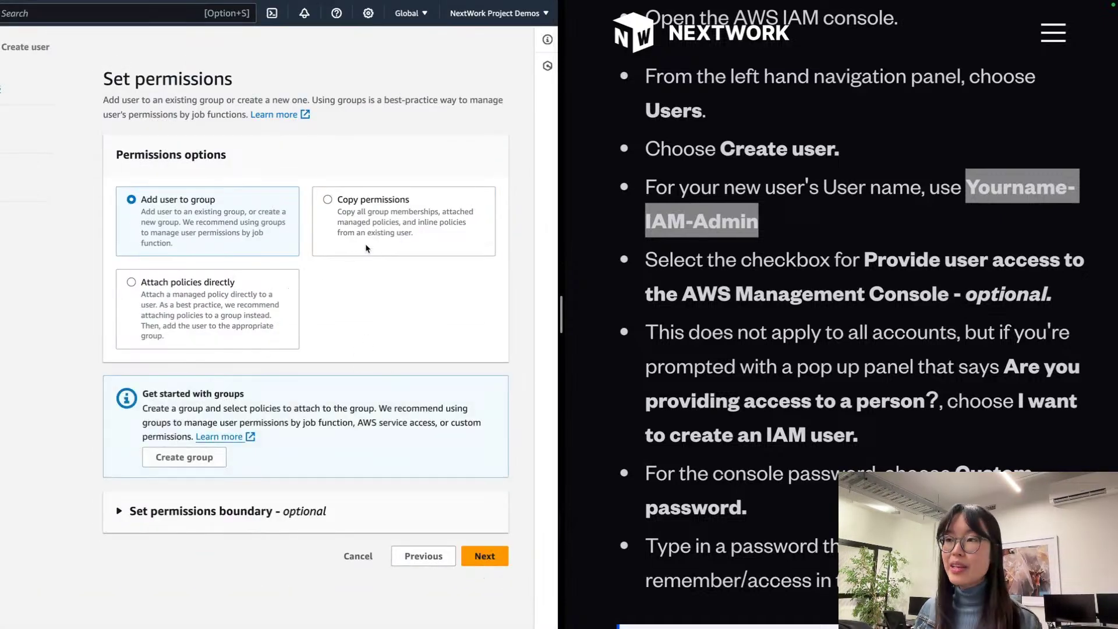
pyautogui.scroll(-8, 787, 332)
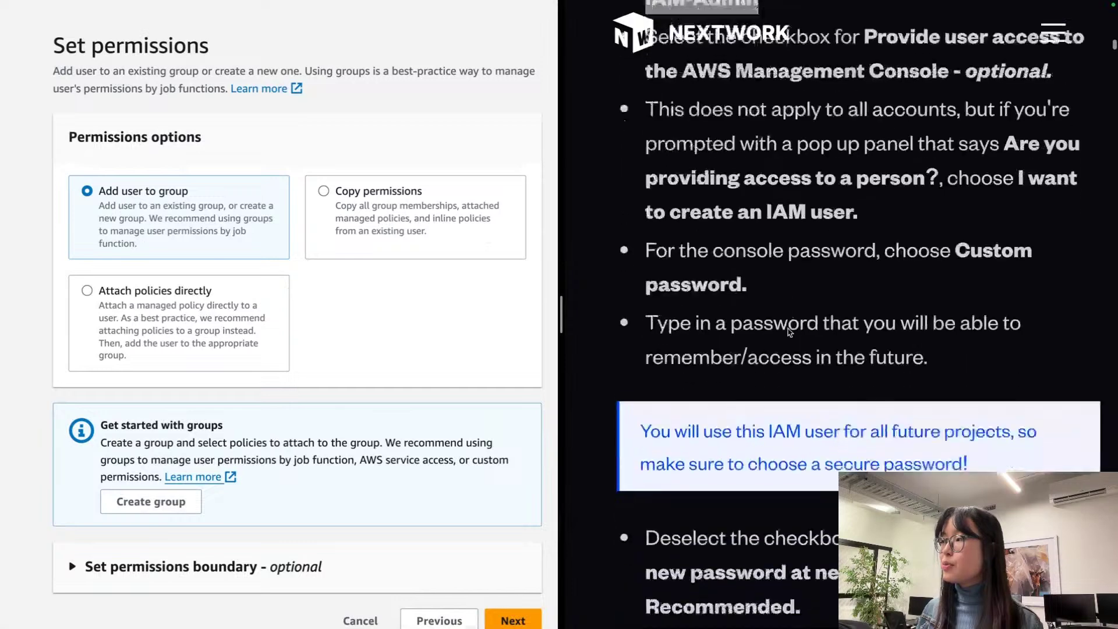
pyautogui.scroll(-2, 787, 332)
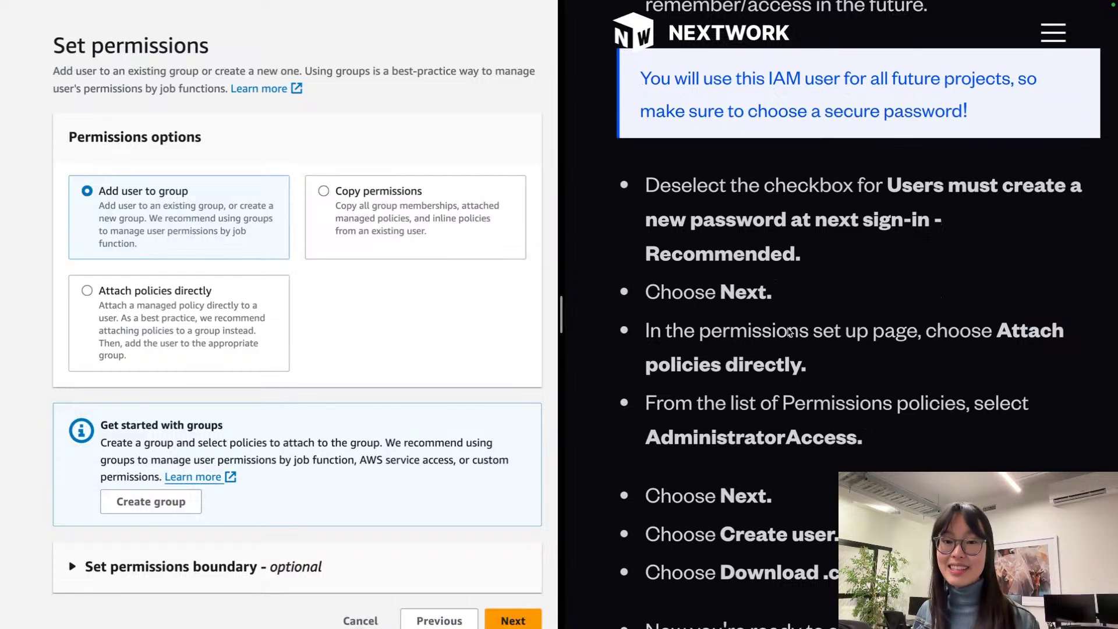
pyautogui.scroll(-3, 788, 331)
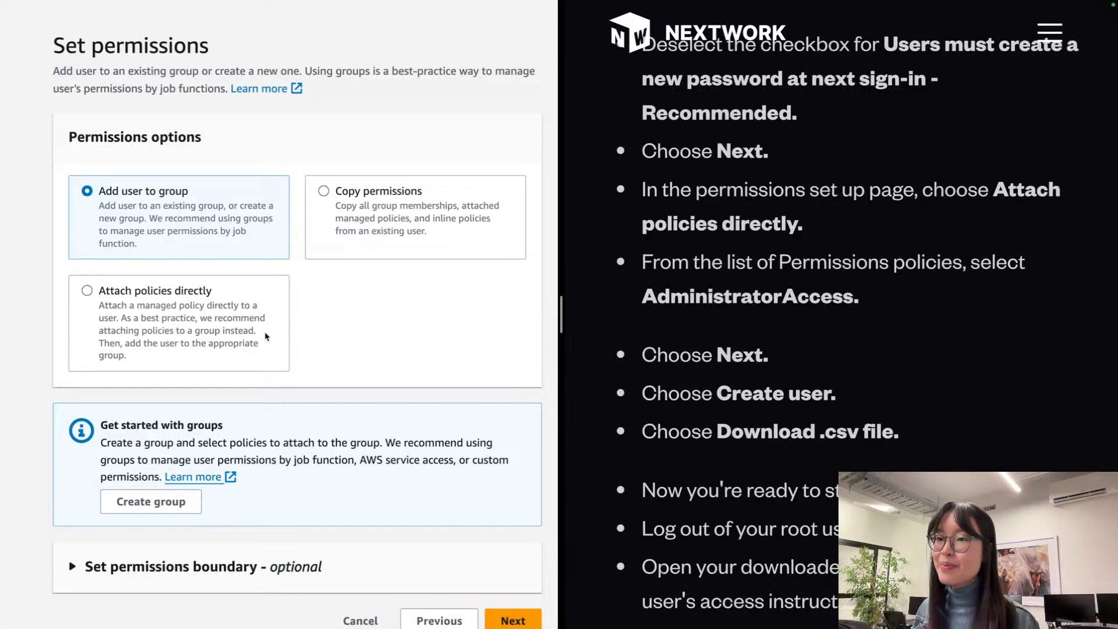
# Step: Choose Attach policies directly, tick AdministratorAccess, and continue to Review and create
pyautogui.click(119, 293)
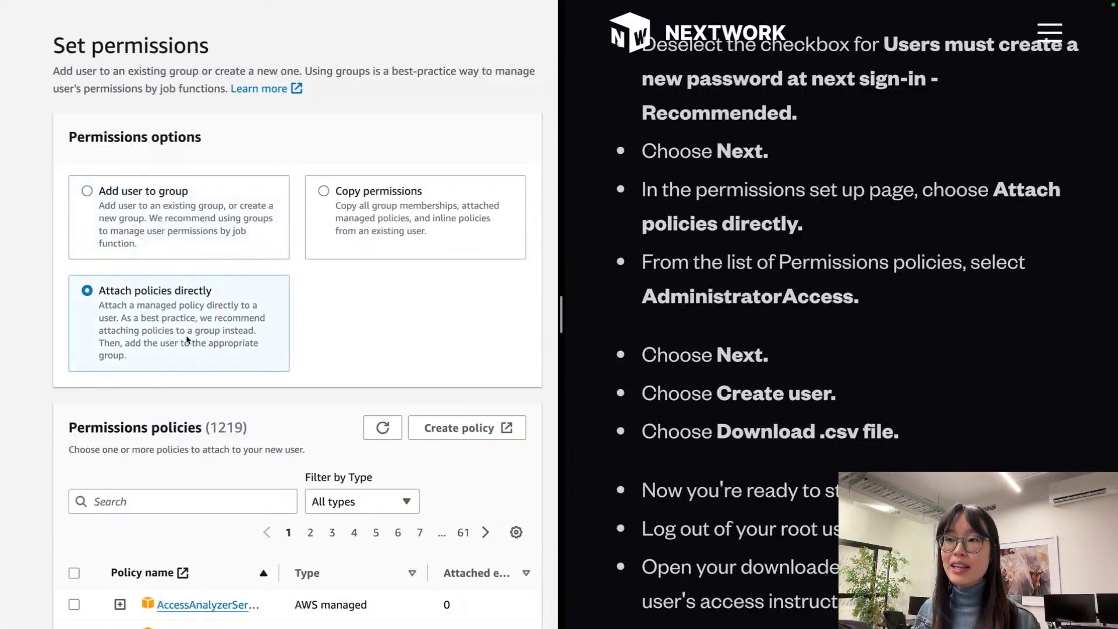
pyautogui.tripleClick(139, 295)
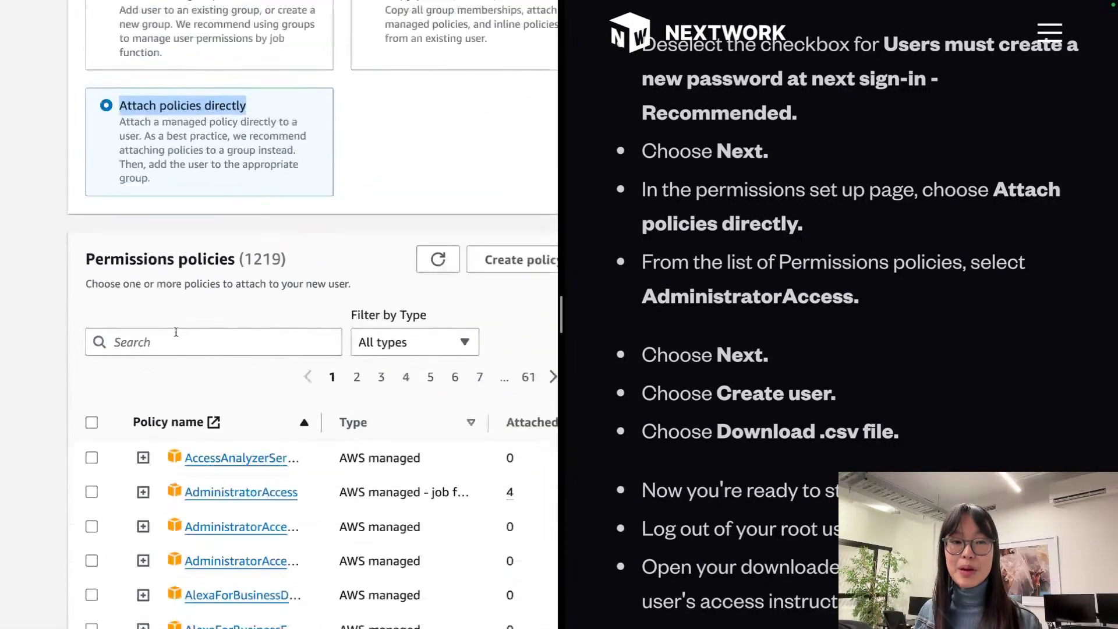
pyautogui.click(196, 349)
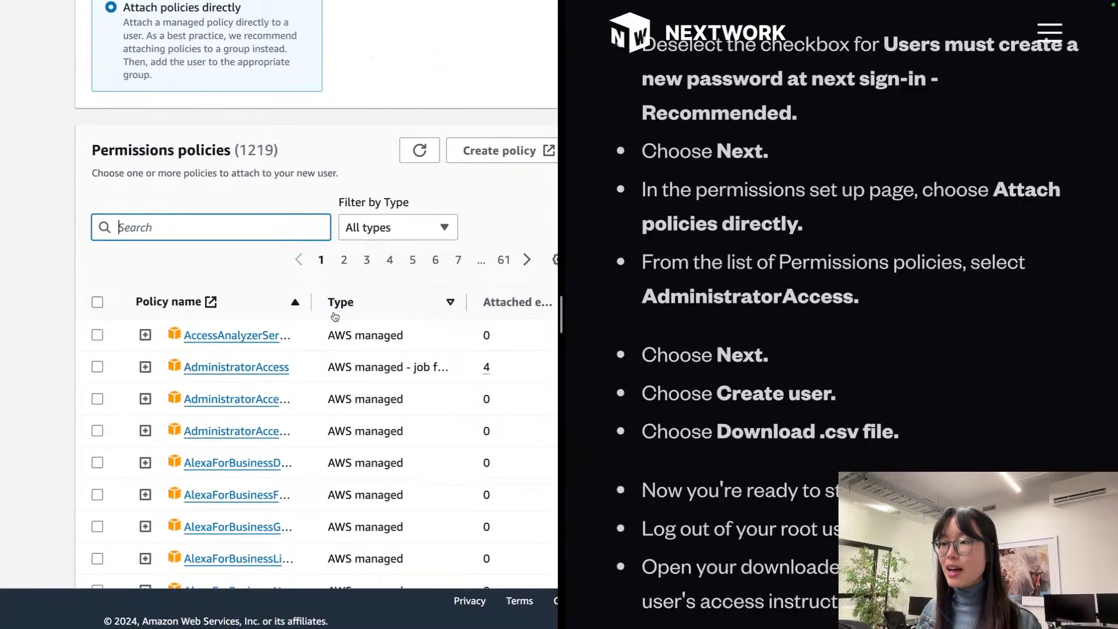
pyautogui.moveTo(312, 301); pyautogui.dragTo(518, 302)
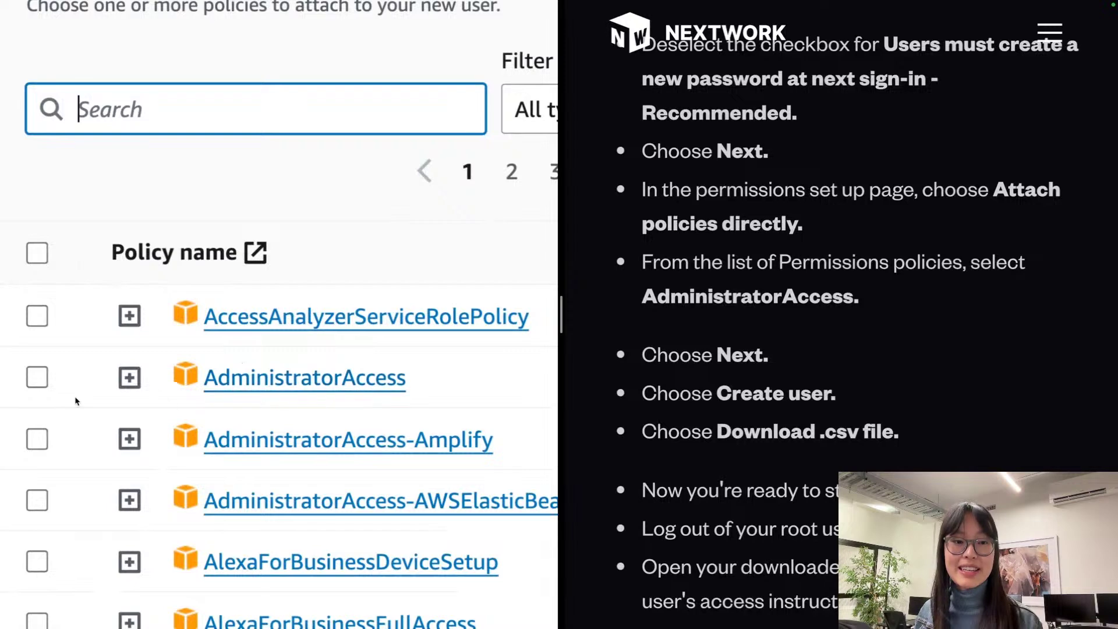
pyautogui.click(37, 378)
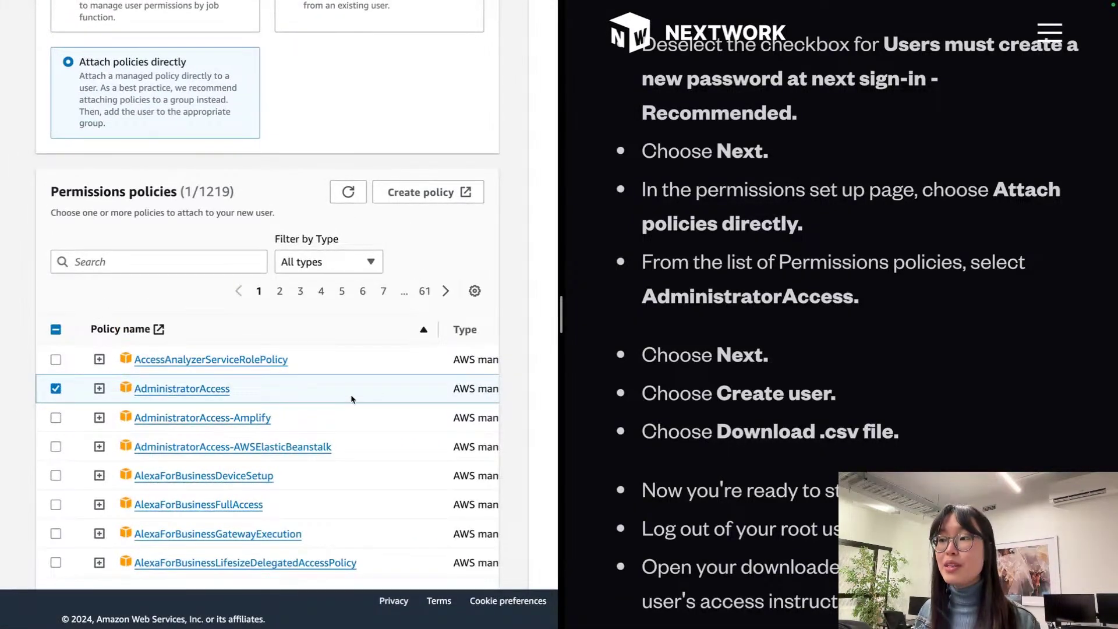
pyautogui.scroll(-1, 506, 341)
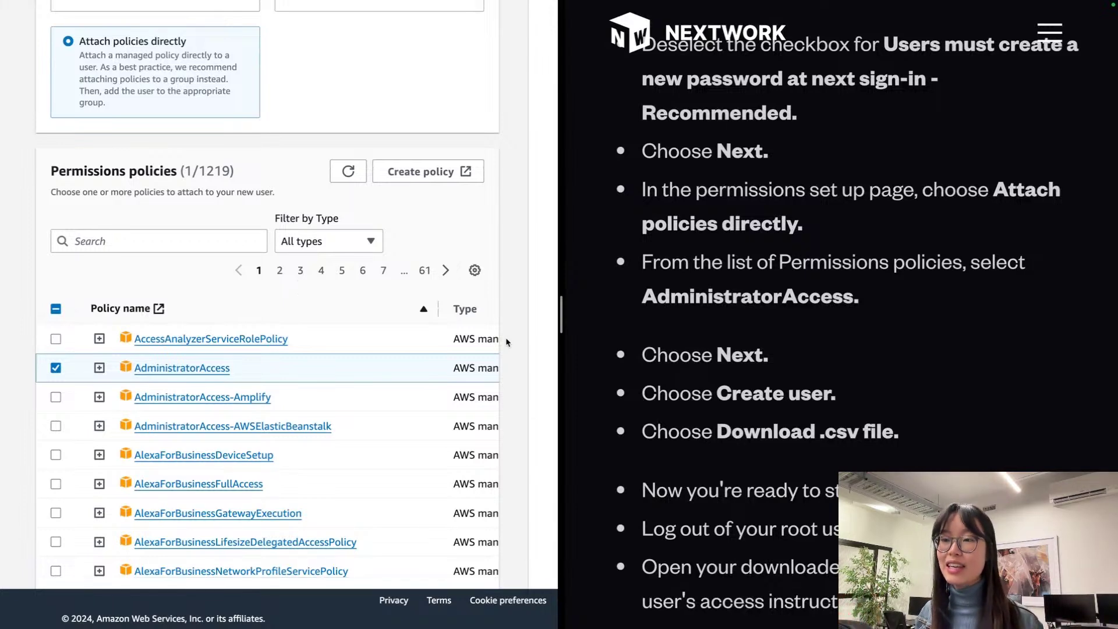
pyautogui.scroll(-10, 506, 342)
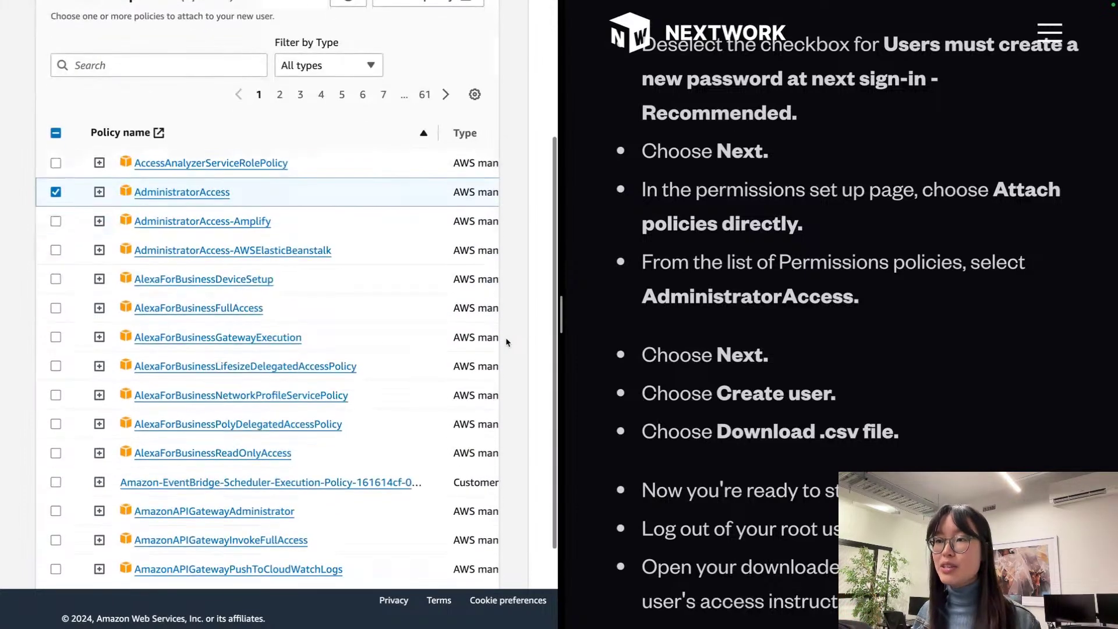
pyautogui.scroll(1, 506, 342)
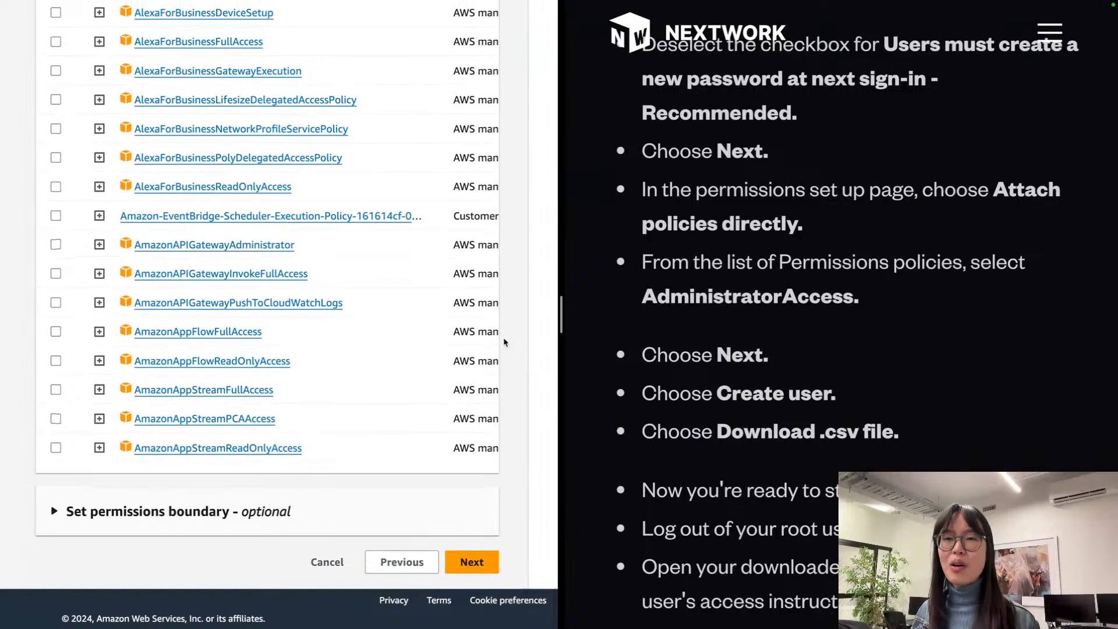
pyautogui.click(480, 560)
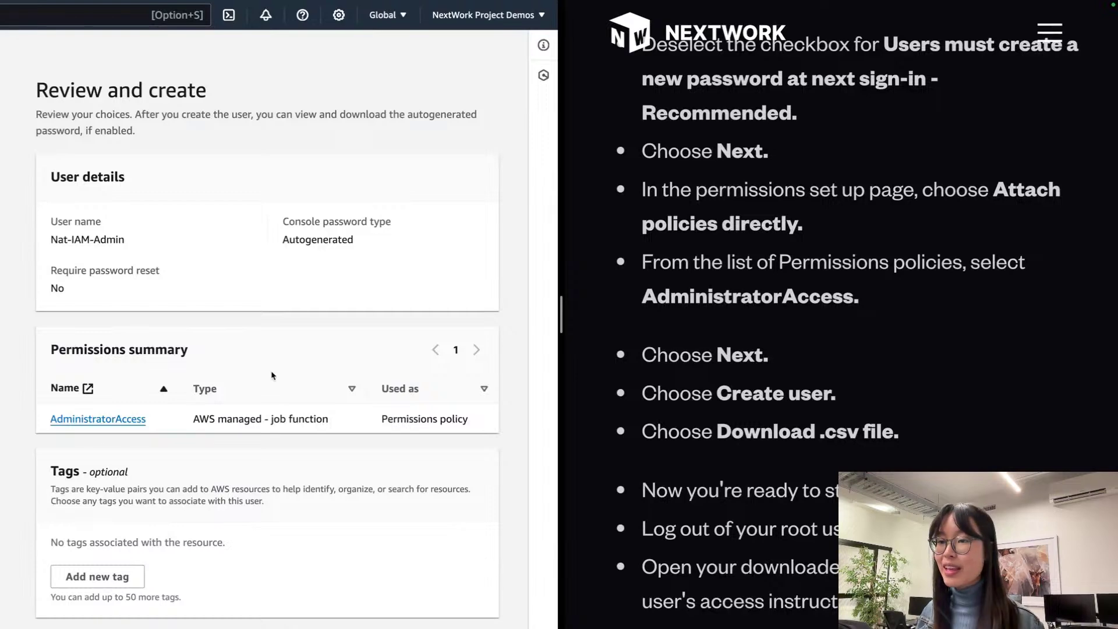
# Step: Create the IAM admin user from the Review and create page
pyautogui.scroll(-5, 272, 375)
pyautogui.click(458, 379)
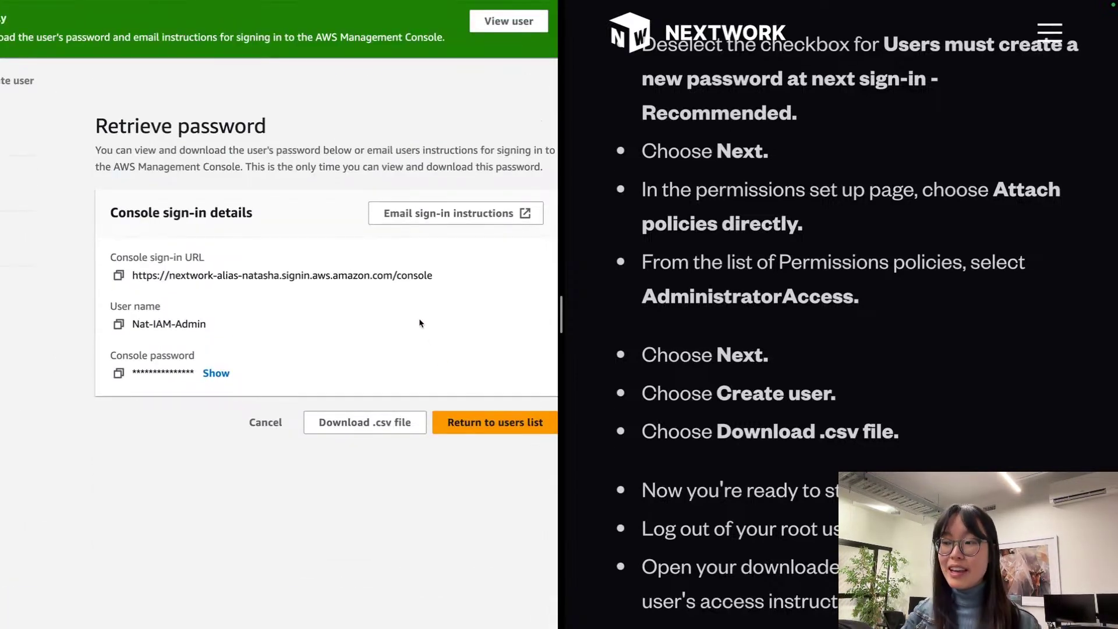
# Step: Download the new user's sign-in credentials as a .csv file
pyautogui.hscroll(2, 425, 324)
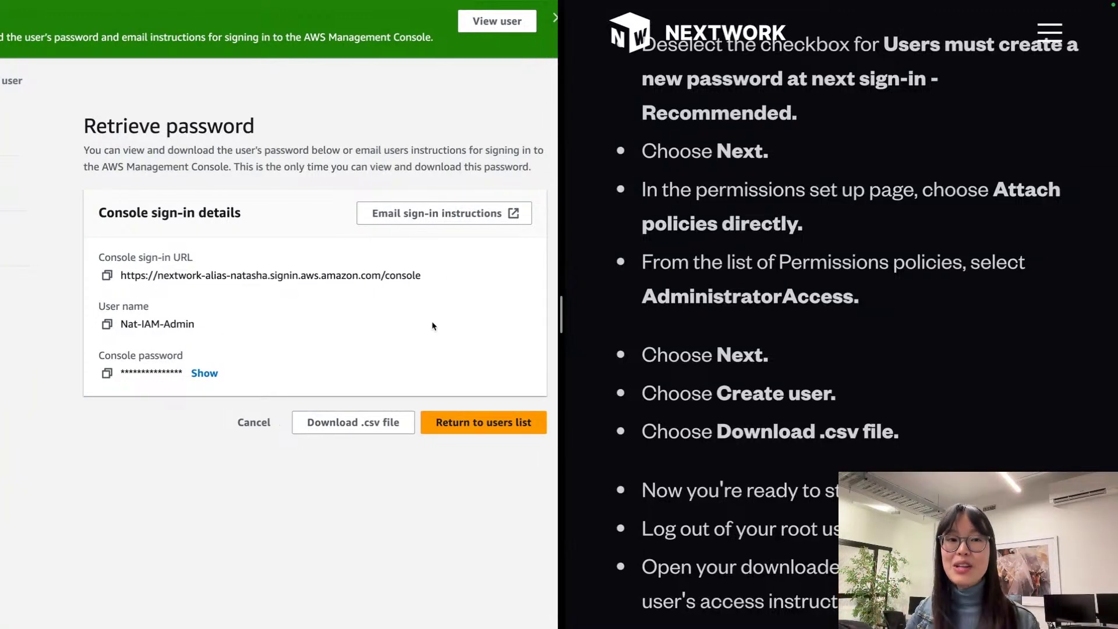
pyautogui.hscroll(1, 432, 325)
pyautogui.scroll(3, 420, 302)
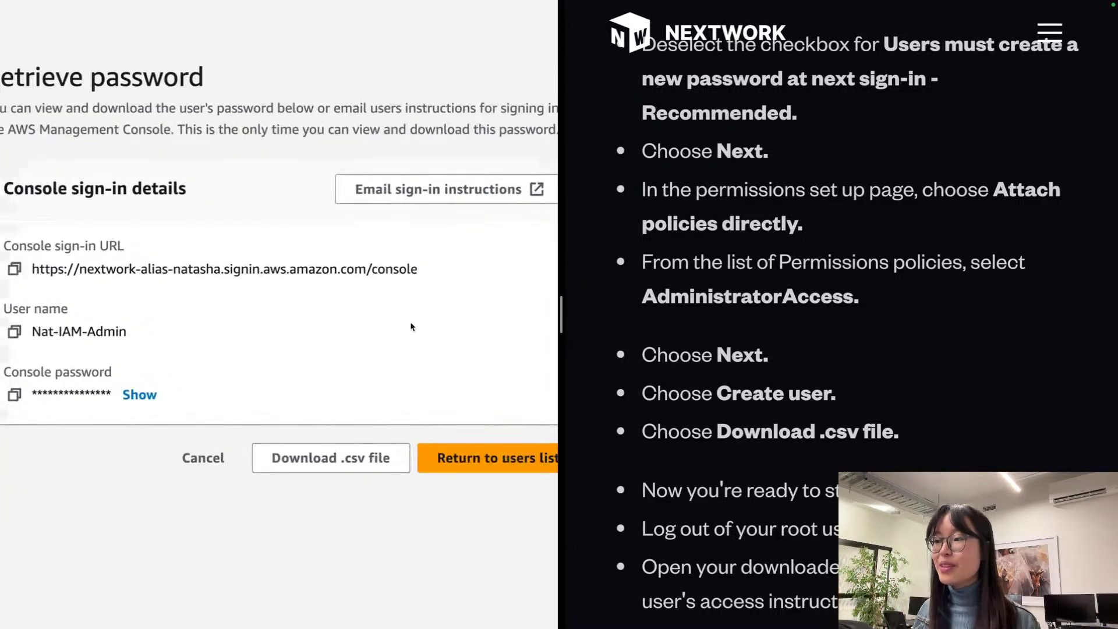
pyautogui.scroll(-3, 410, 344)
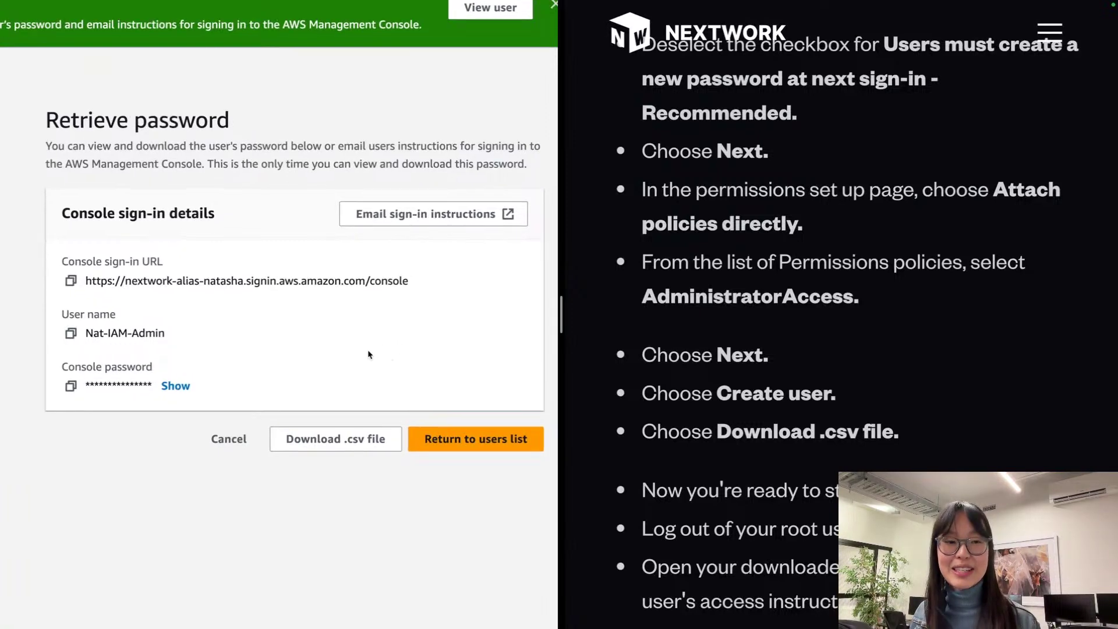
pyautogui.scroll(3, 344, 379)
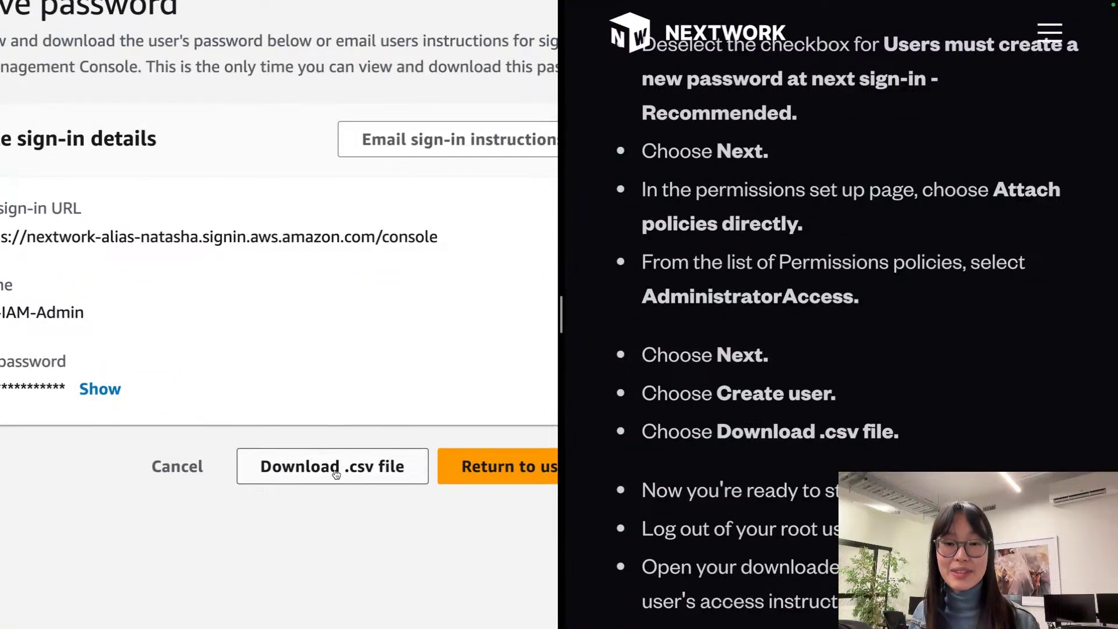
pyautogui.click(336, 473)
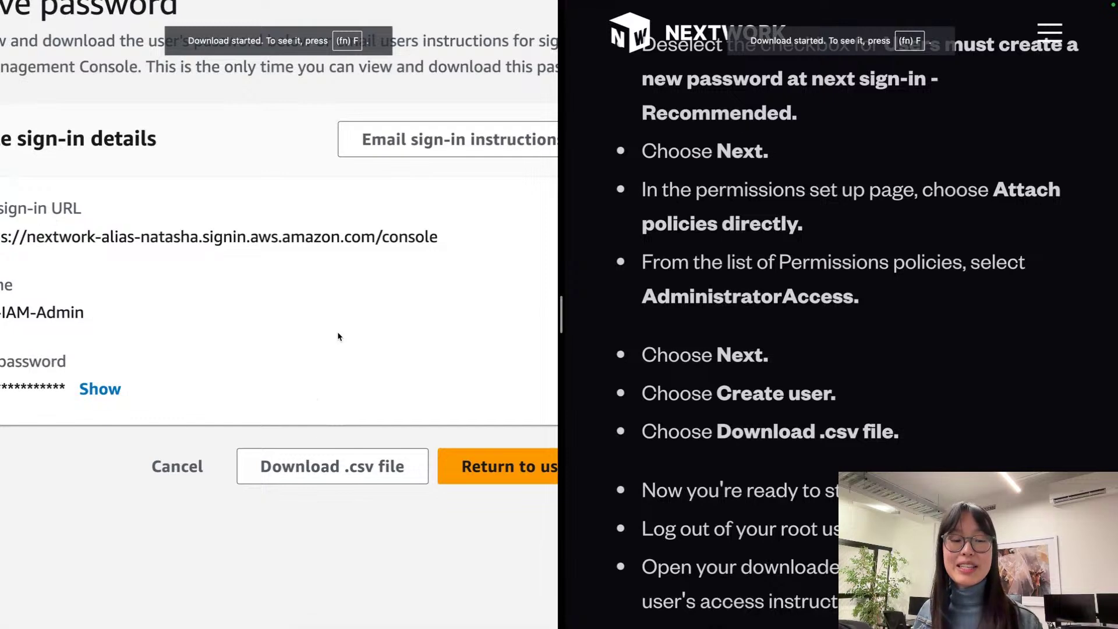
# Step: Zoom in on the Retrieve password page to read the sign-in URL and user name
pyautogui.scroll(-3, 346, 336)
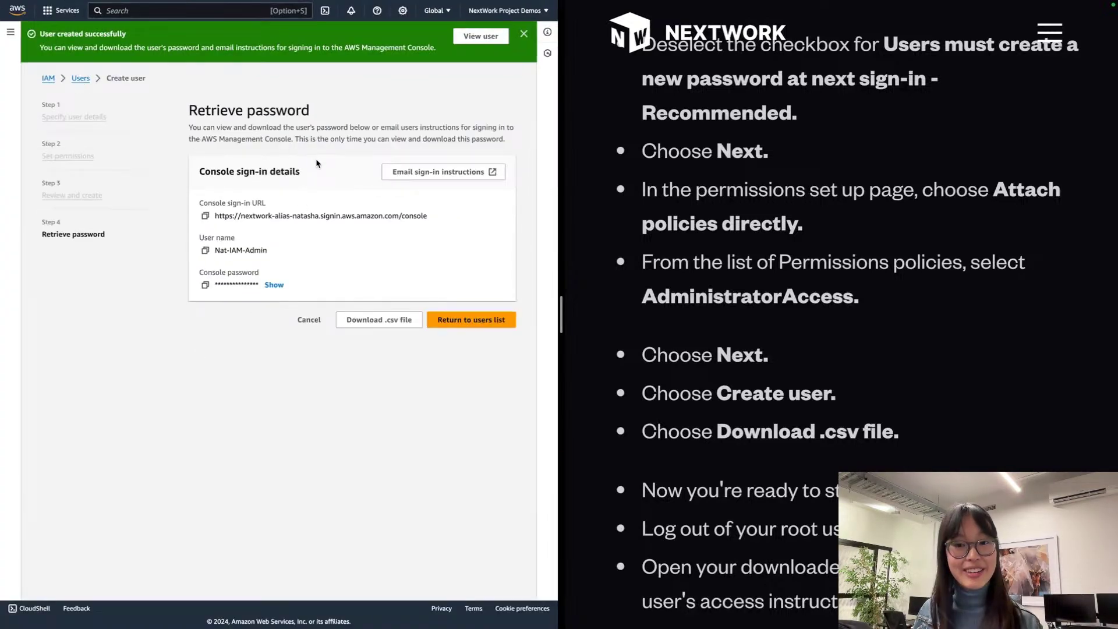
pyautogui.press('super+plus')
pyautogui.press('super+plus')
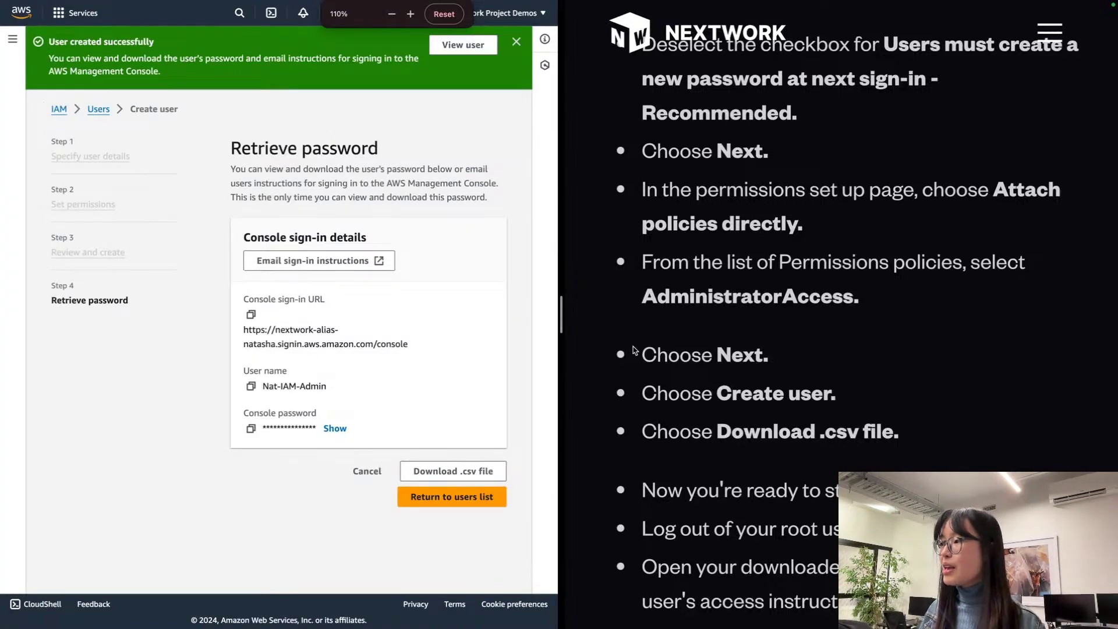
pyautogui.scroll(-5, 794, 325)
pyautogui.scroll(-3, 794, 326)
pyautogui.scroll(1, 795, 326)
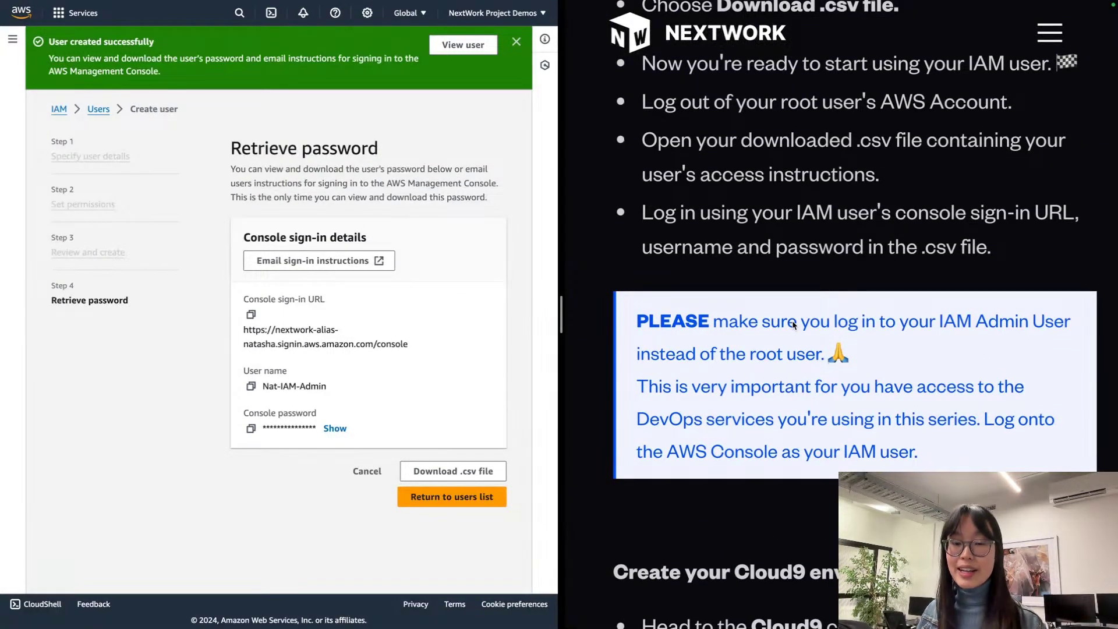
pyautogui.scroll(-2, 792, 325)
pyautogui.scroll(1, 793, 325)
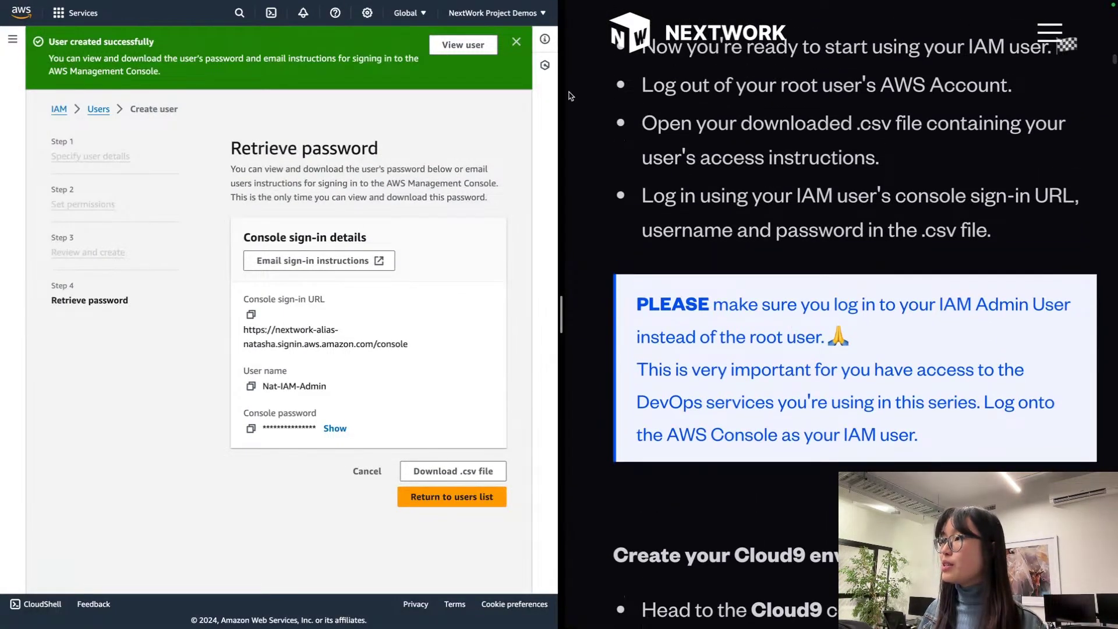
# Step: Sign out of the root account from the account menu and switch to the desktop
pyautogui.click(483, 13)
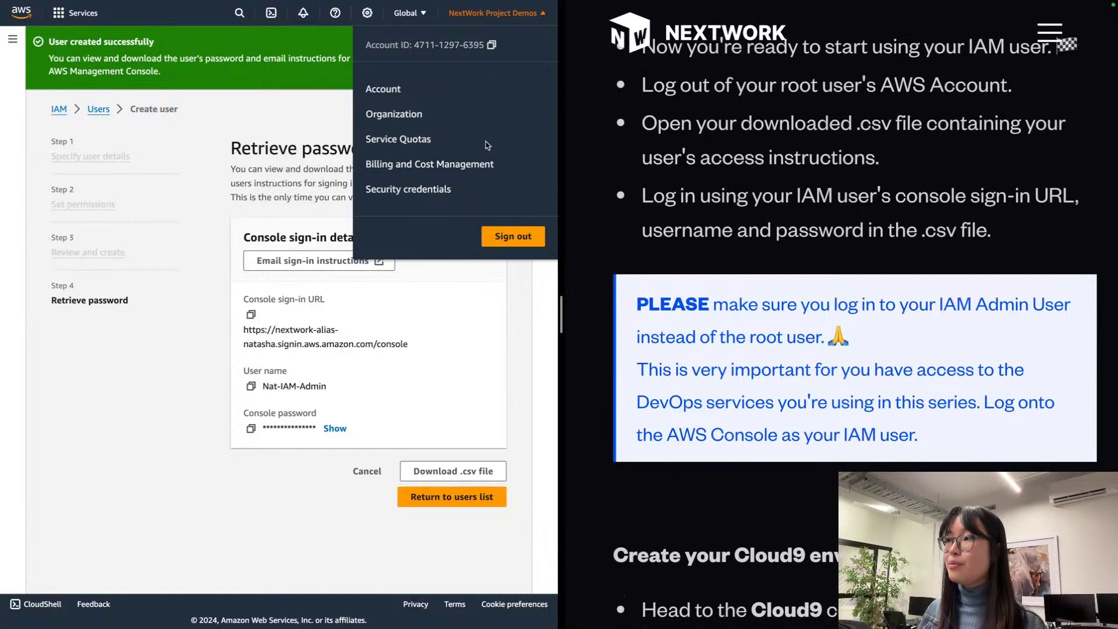
pyautogui.click(524, 237)
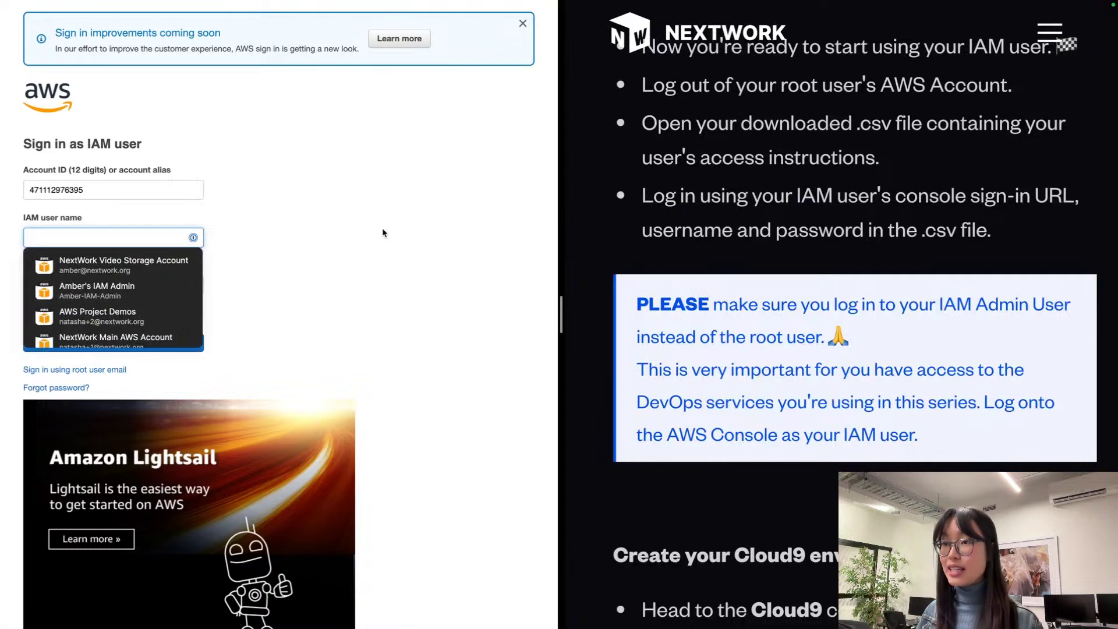
pyautogui.hotkey('ctrl', 'Left')
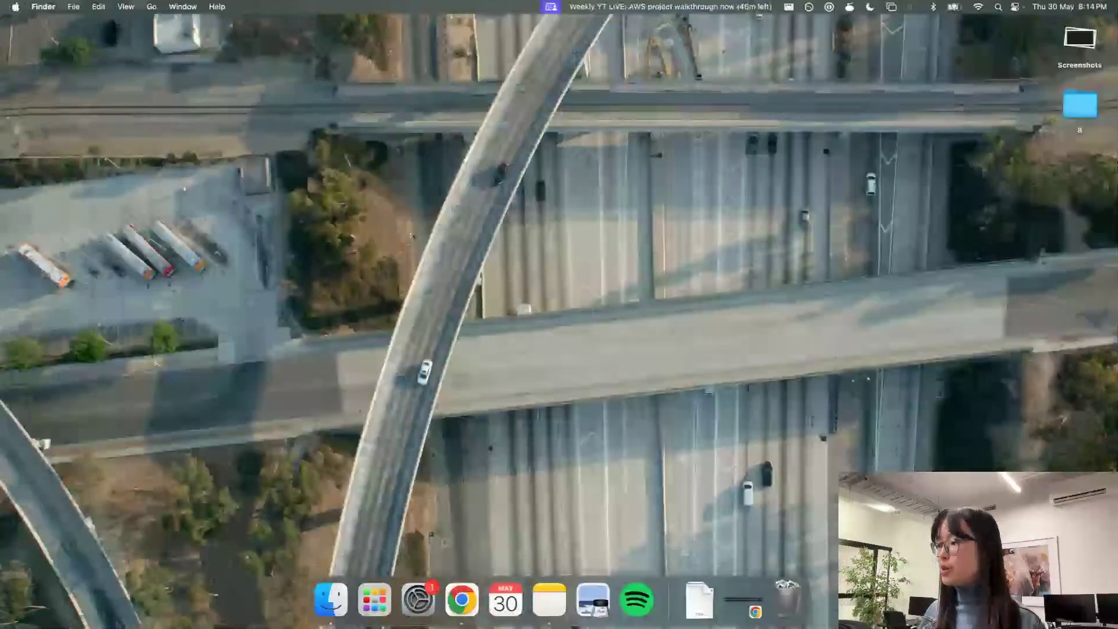
# Step: Open the downloaded IAM admin credentials .csv from the Downloads folder in Excel
pyautogui.click(699, 599)
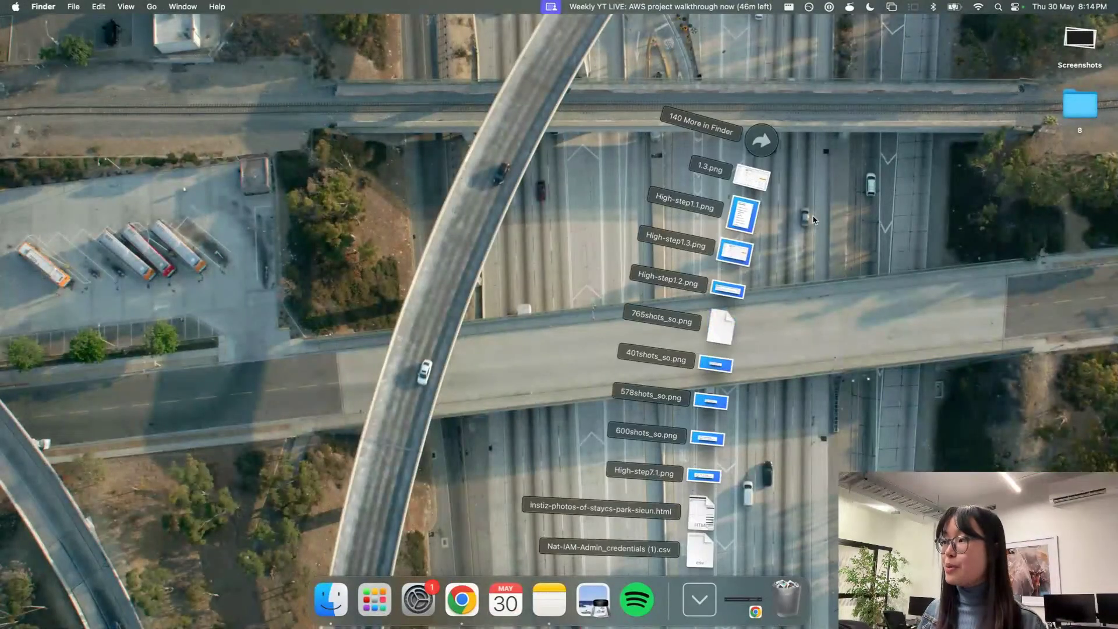
pyautogui.click(762, 141)
pyautogui.hotkey('ctrl', 'Right')
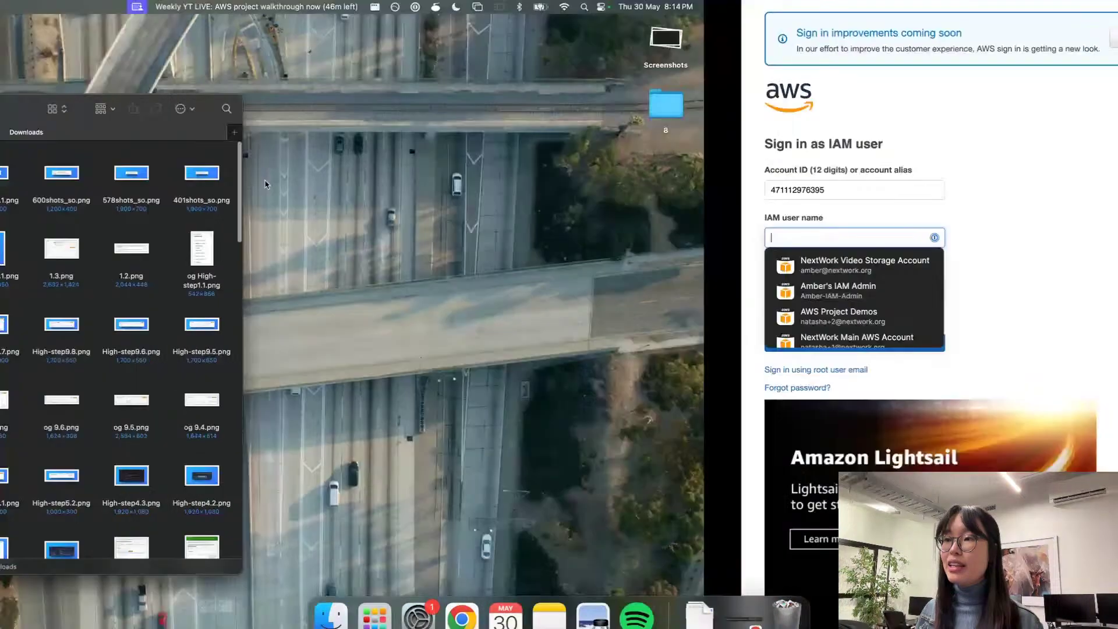
pyautogui.click(31, 237)
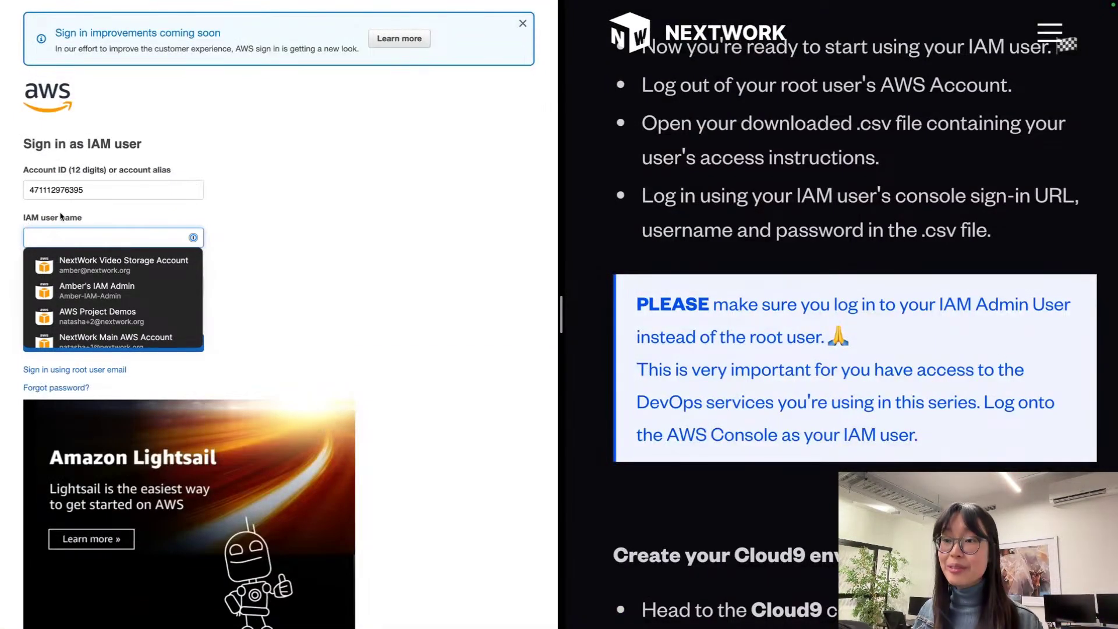
pyautogui.hotkey('ctrl', 'Left')
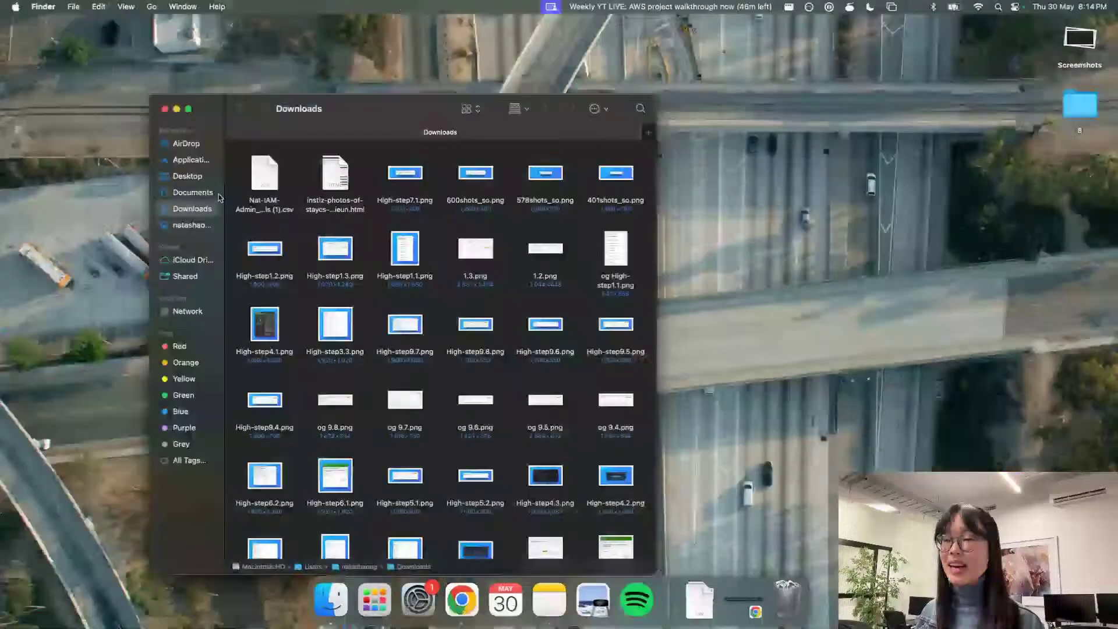
pyautogui.doubleClick(263, 180)
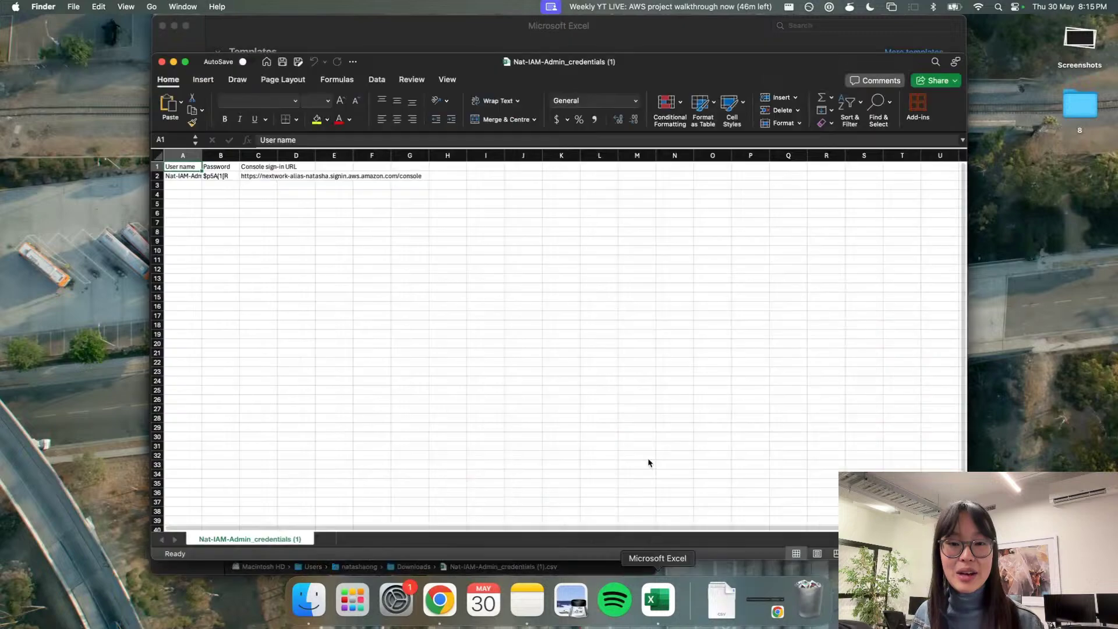
# Step: Widen columns A and B so the full user name and password are visible
pyautogui.click(178, 212)
pyautogui.scroll(5, 178, 210)
pyautogui.scroll(5, 178, 208)
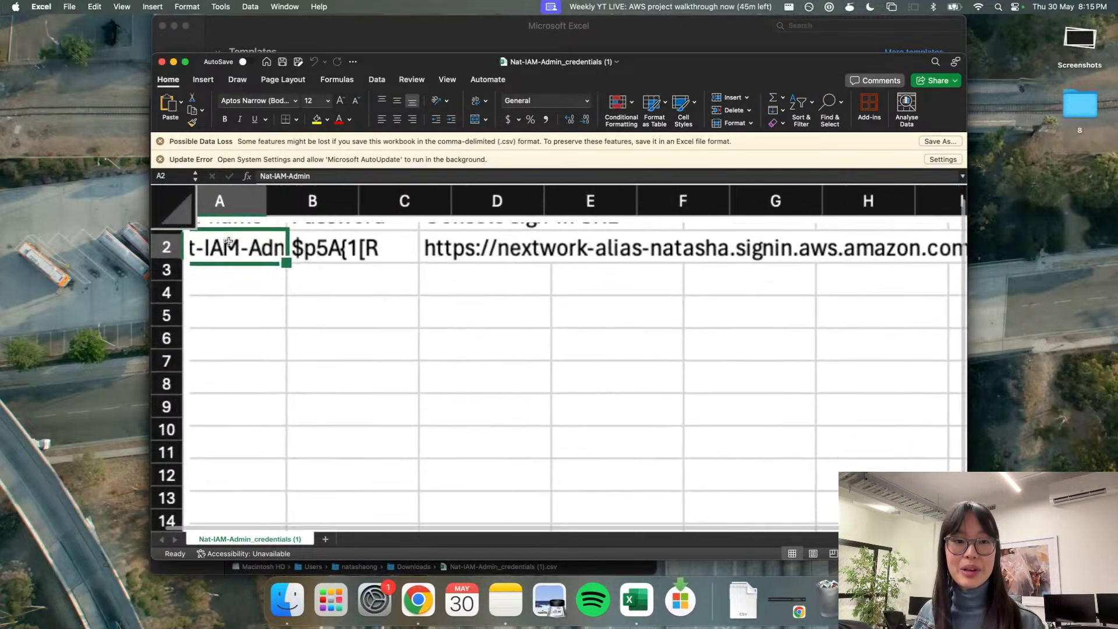
pyautogui.moveTo(330, 209); pyautogui.dragTo(431, 209)
pyautogui.moveTo(563, 200); pyautogui.dragTo(623, 200)
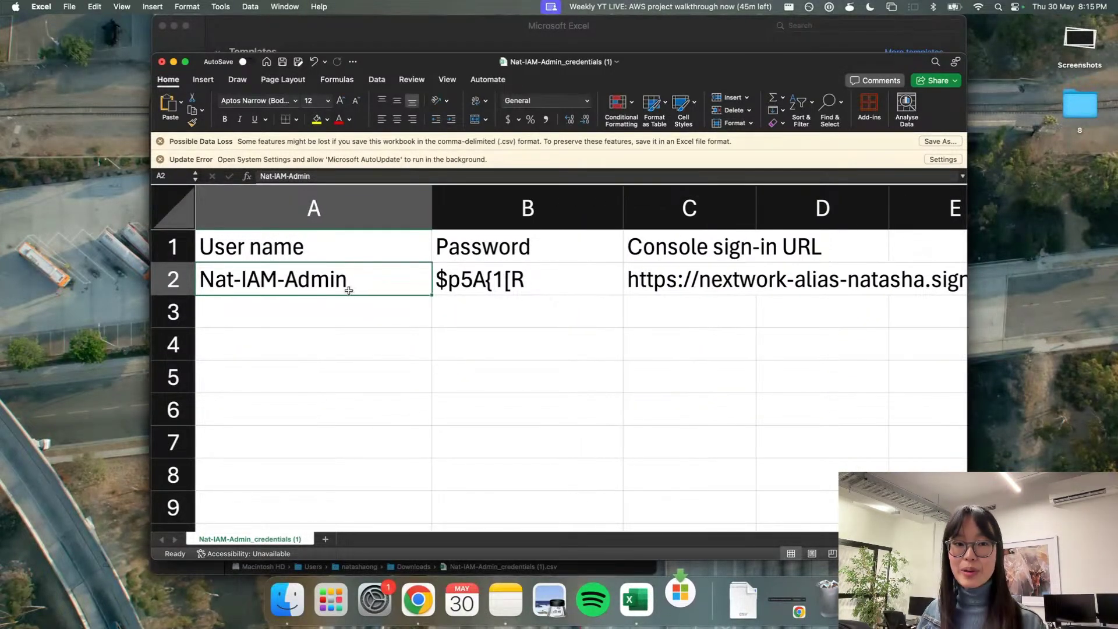
# Step: Copy the user name from cell A2 into the IAM sign-in form
pyautogui.click(366, 300)
pyautogui.click(358, 273)
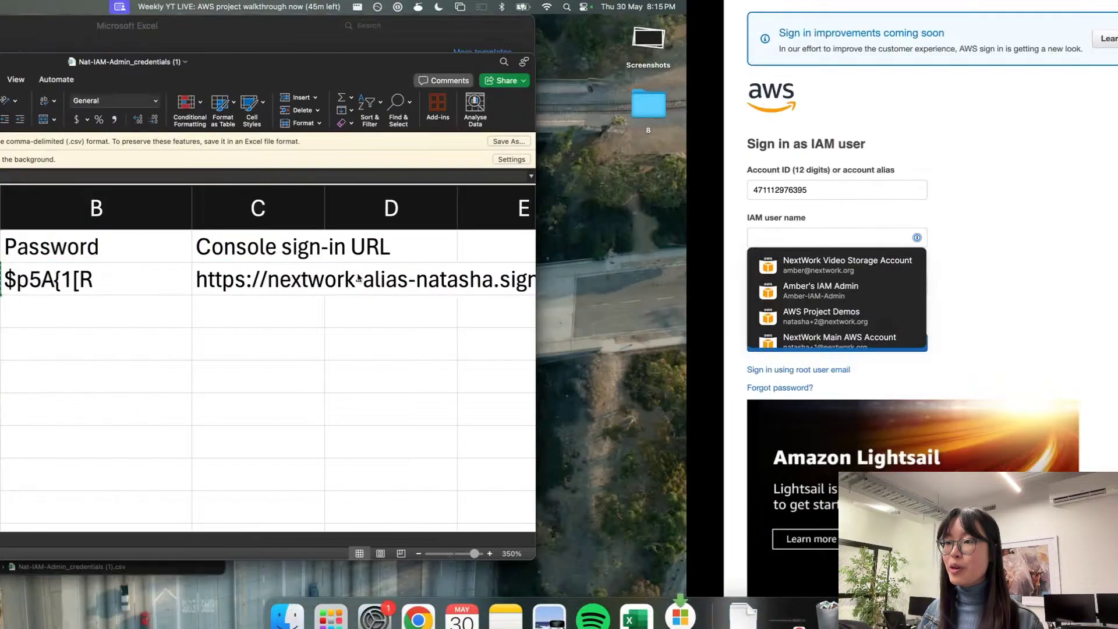
pyautogui.write('Nat-IAM-Admin')
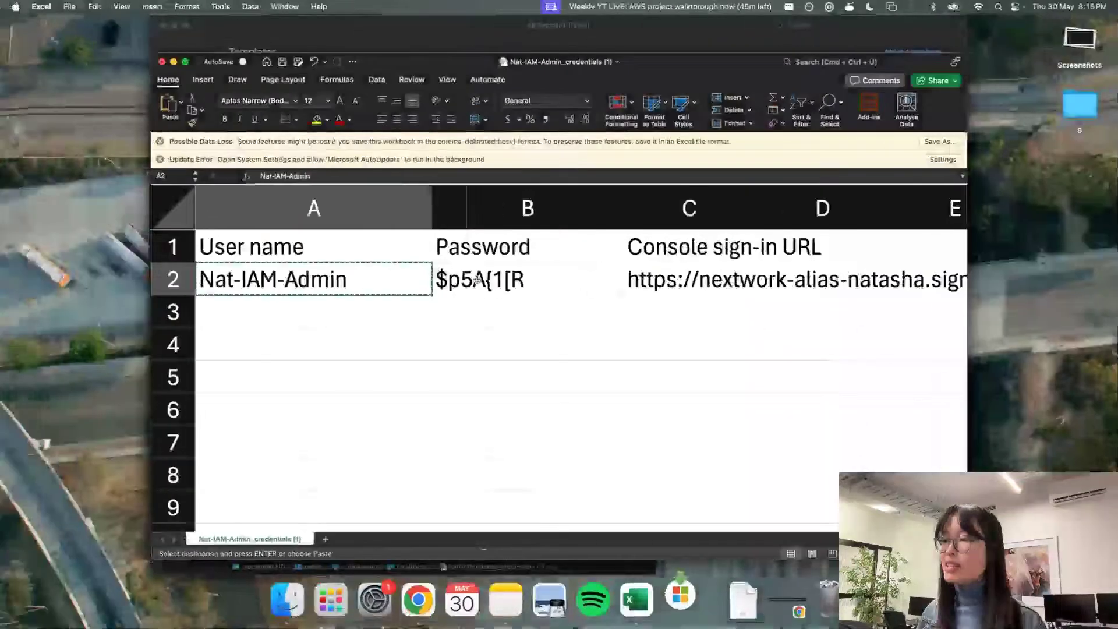
# Step: Paste the password from cell B2 into the Password field and sign in
pyautogui.click(476, 280)
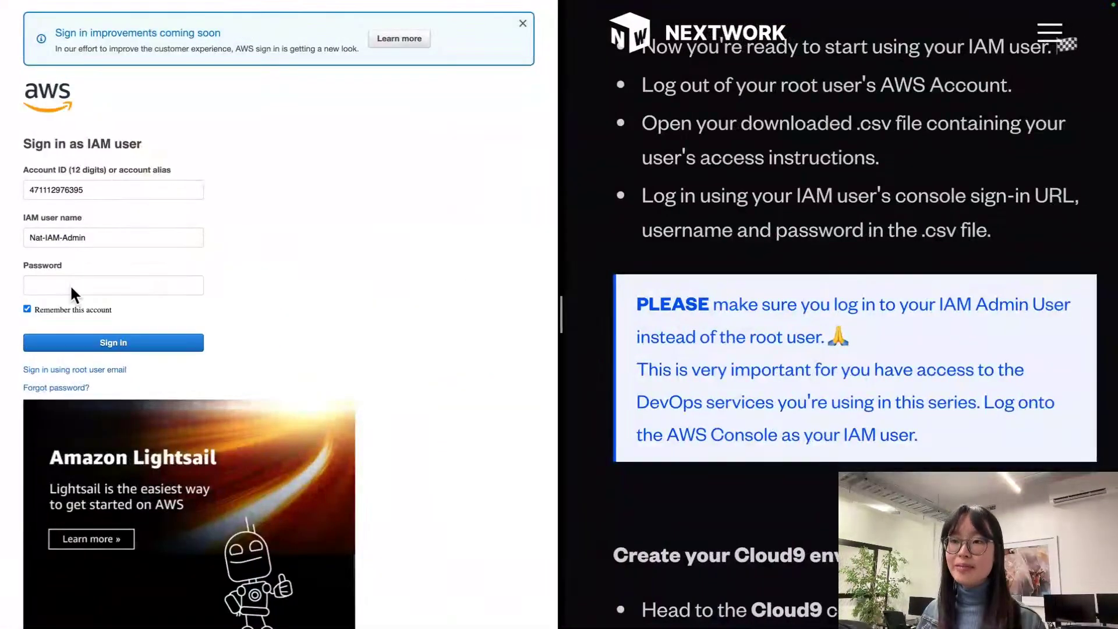
pyautogui.click(71, 288)
pyautogui.press('super+v')
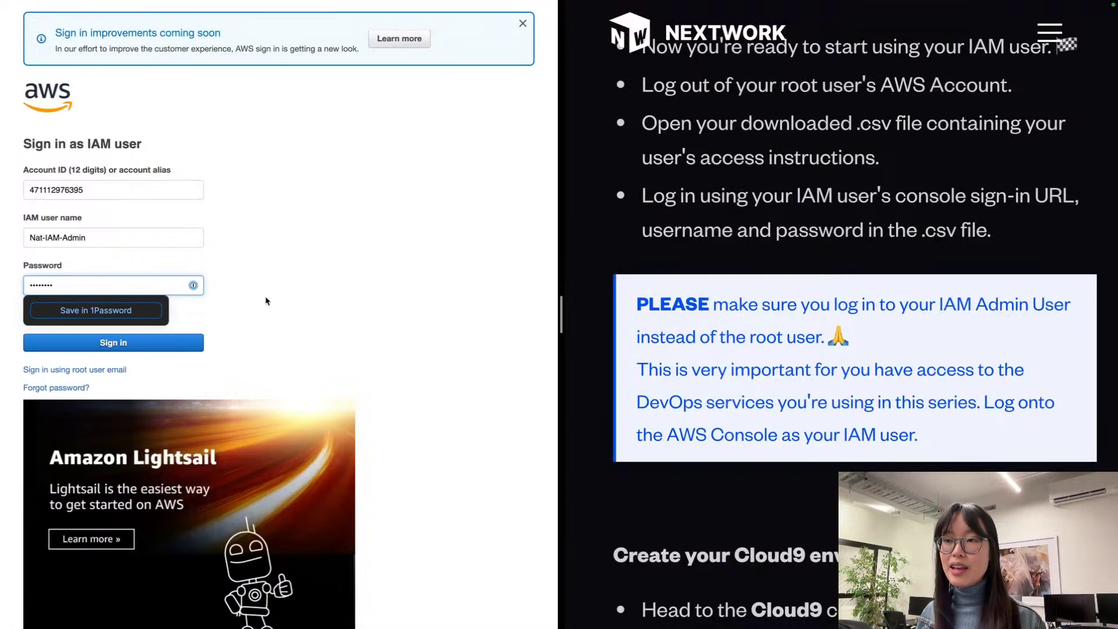
pyautogui.click(71, 344)
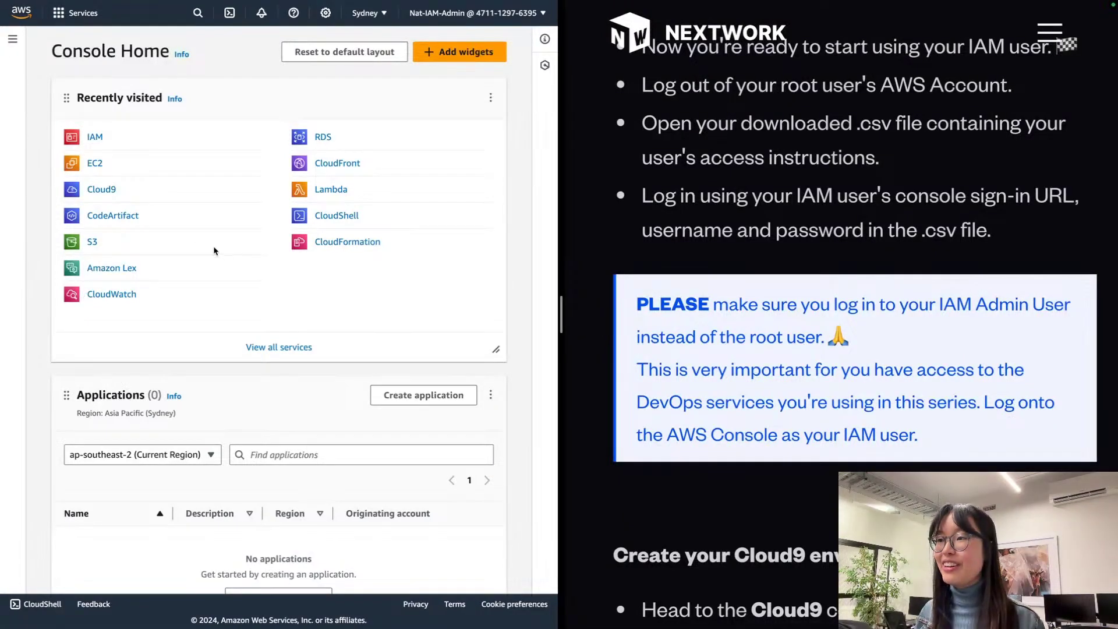
pyautogui.scroll(-5, 783, 285)
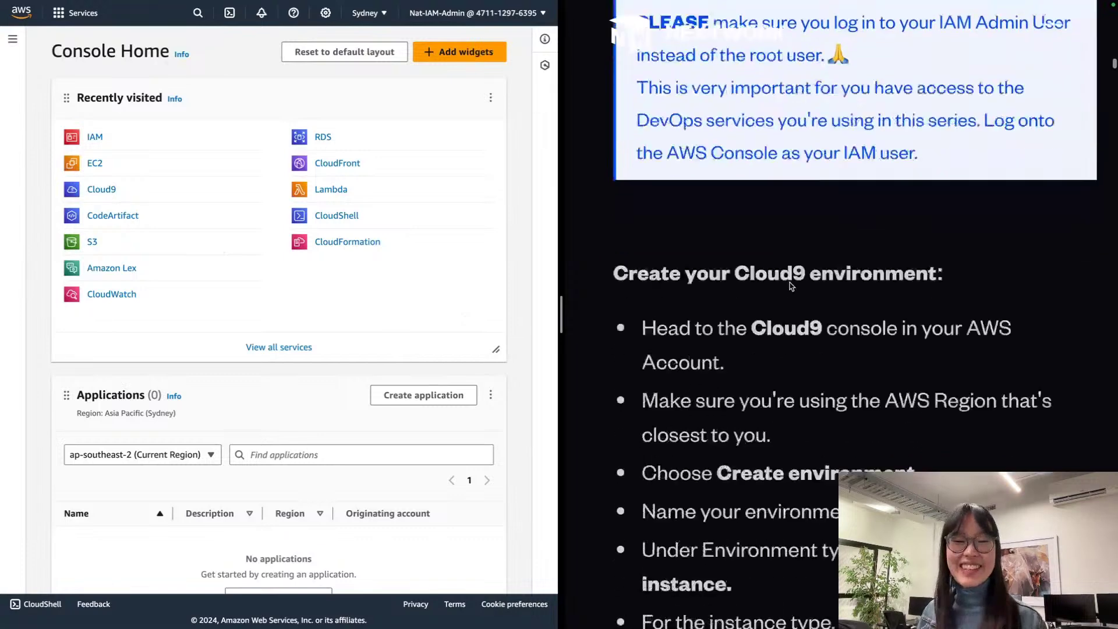
pyautogui.scroll(-1, 783, 285)
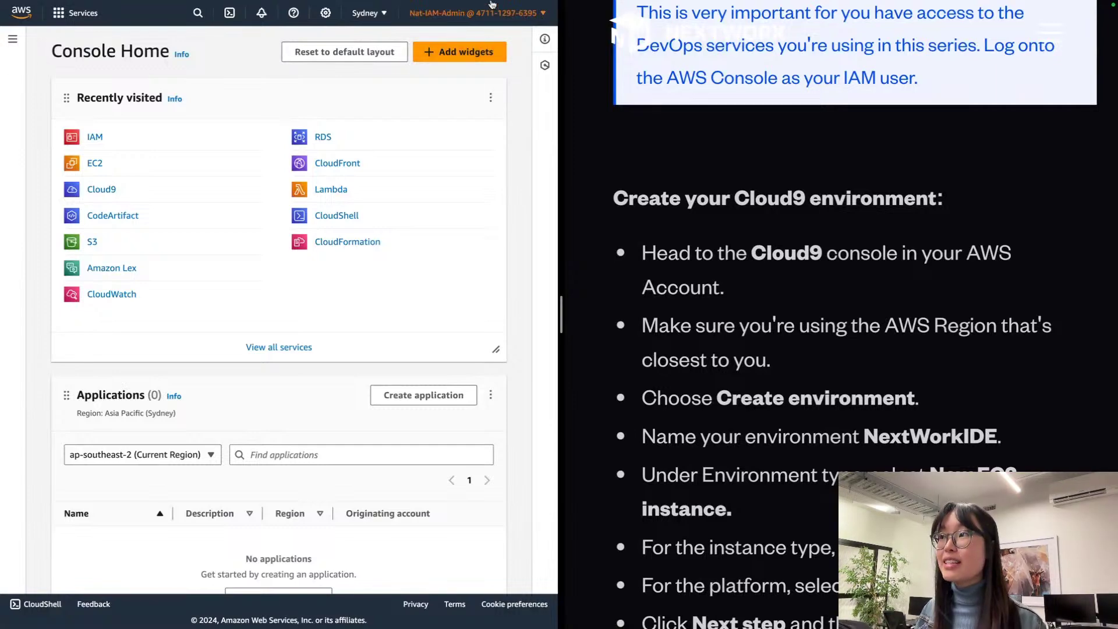
pyautogui.scroll(5, 480, 8)
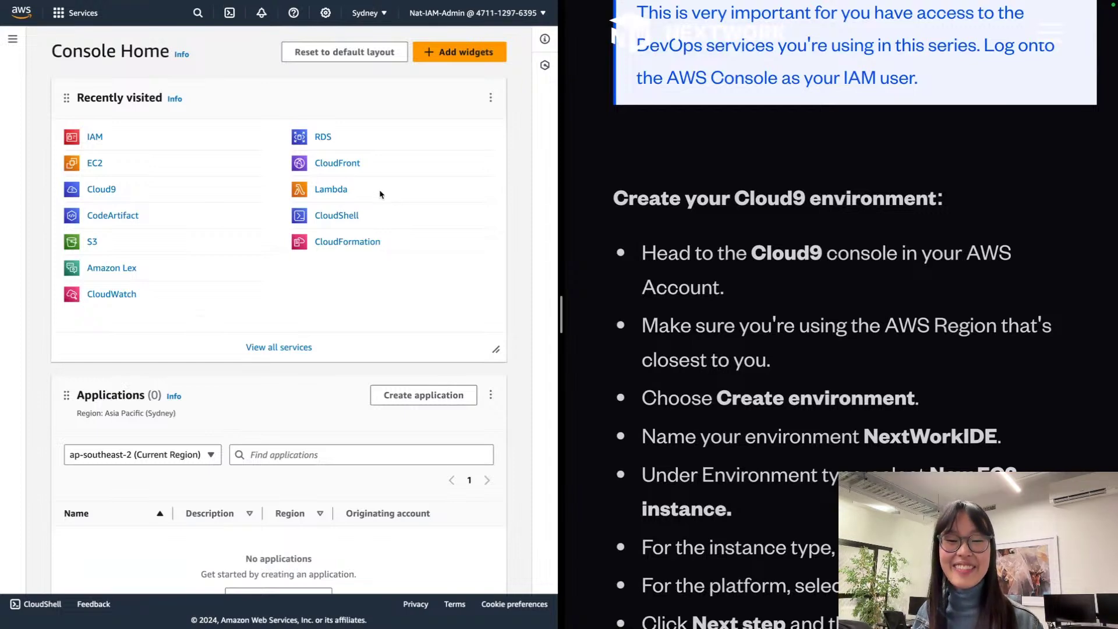
pyautogui.scroll(-2, 809, 271)
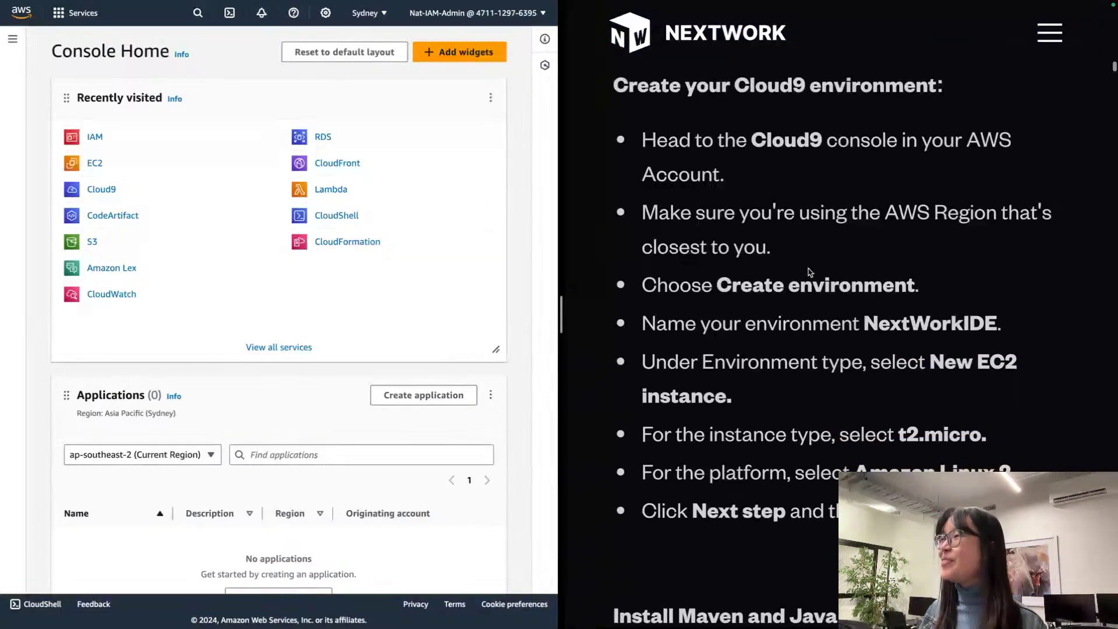
pyautogui.scroll(1, 809, 271)
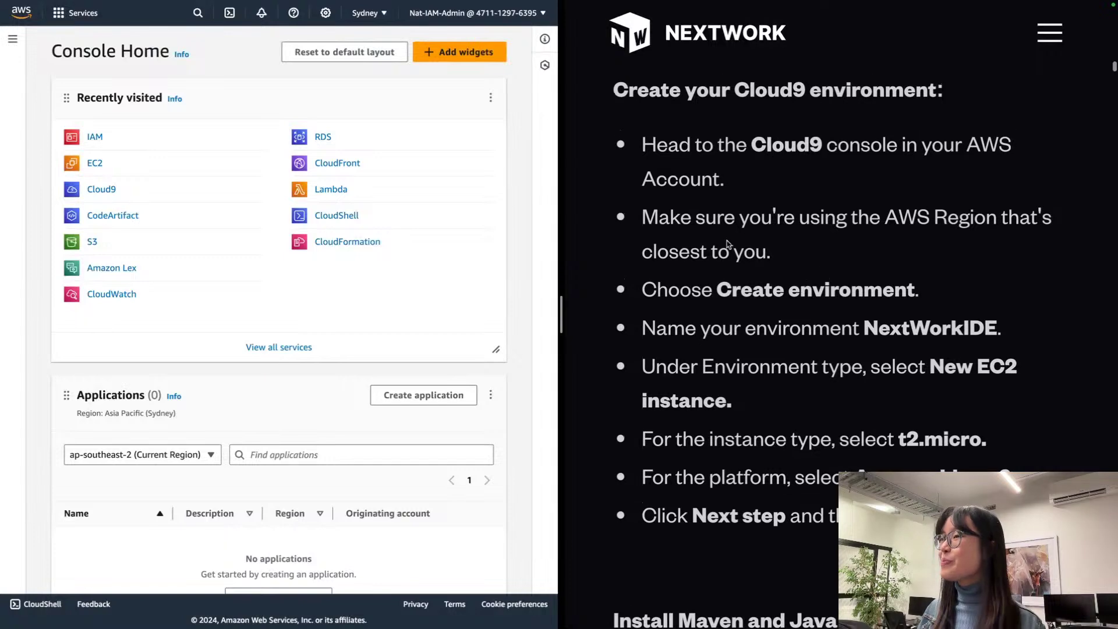
# Step: Start a new Cloud9 environment and name it NextWorkIDE
pyautogui.click(98, 190)
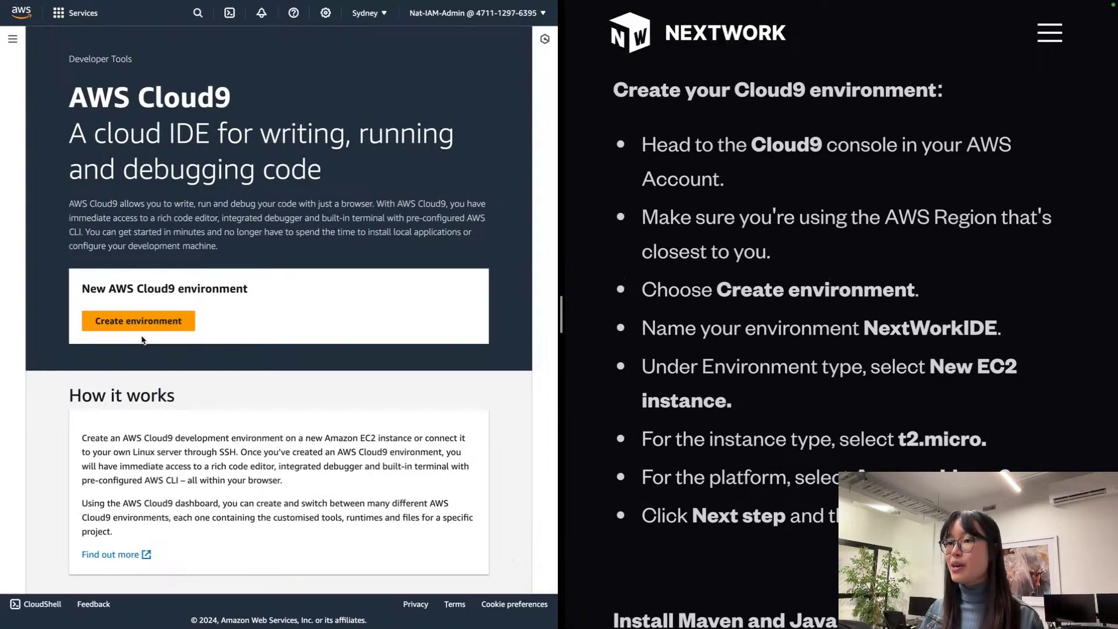
pyautogui.click(140, 324)
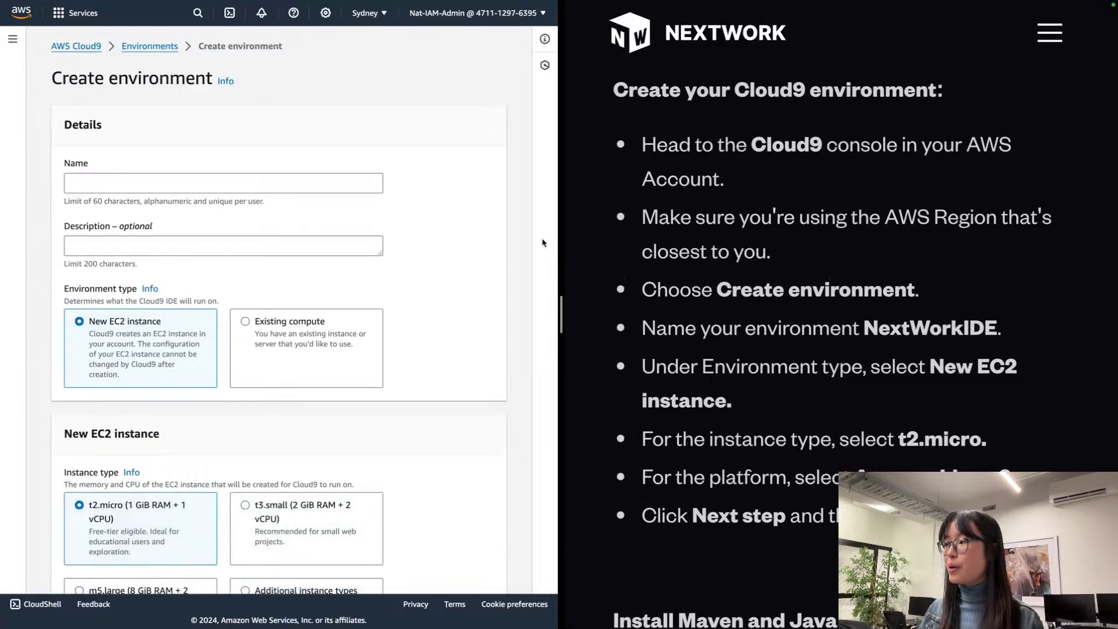
pyautogui.doubleClick(931, 342)
pyautogui.hotkey('ctrl', 'c')
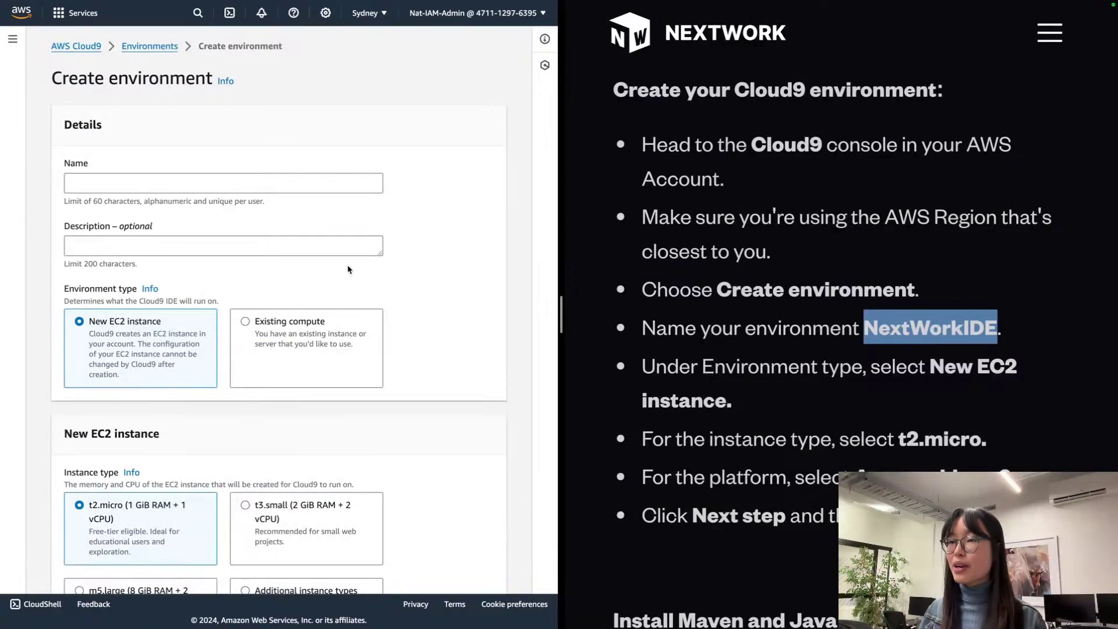
pyautogui.click(274, 182)
pyautogui.hotkey('ctrl', 'v')
# Step: Keep the t2.micro instance and set the platform to Amazon Linux 2
pyautogui.scroll(-2, 219, 225)
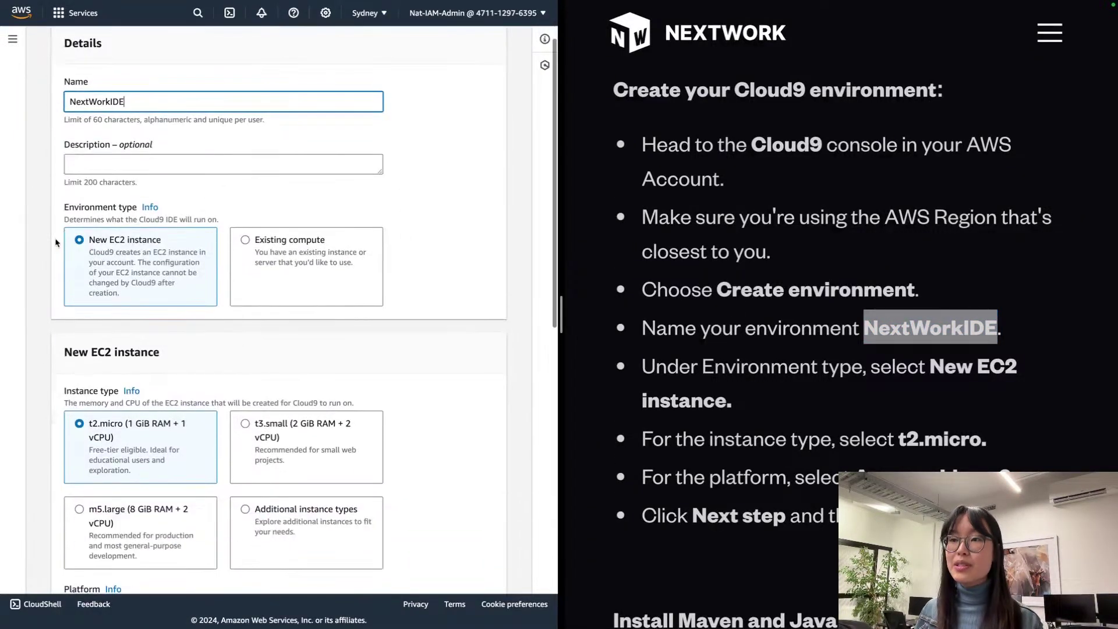
pyautogui.scroll(-3, 64, 277)
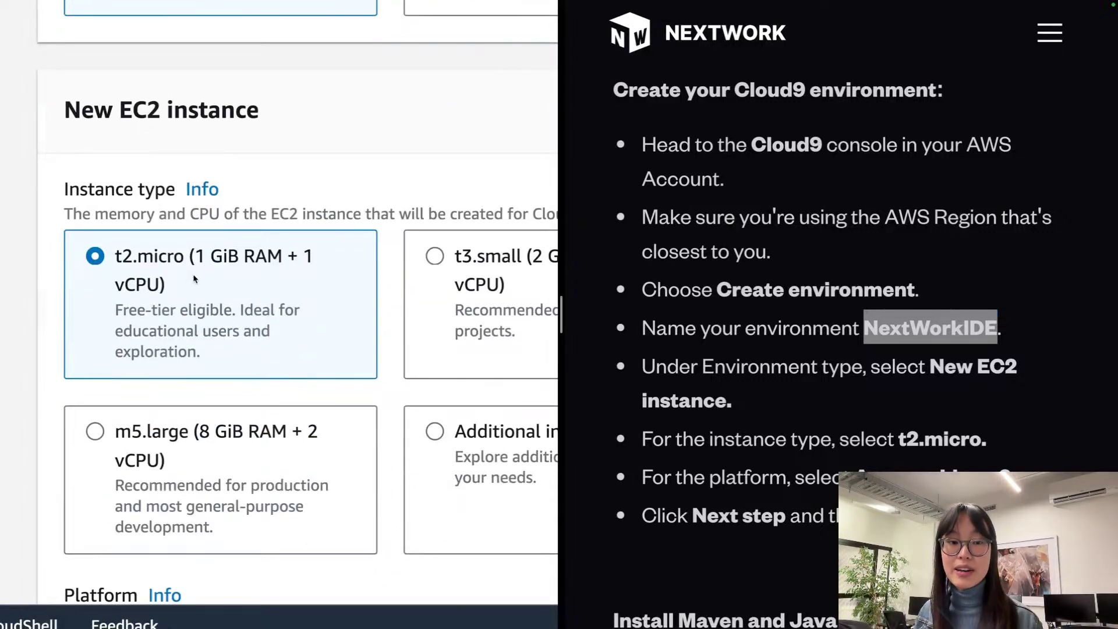
pyautogui.scroll(-2, 194, 280)
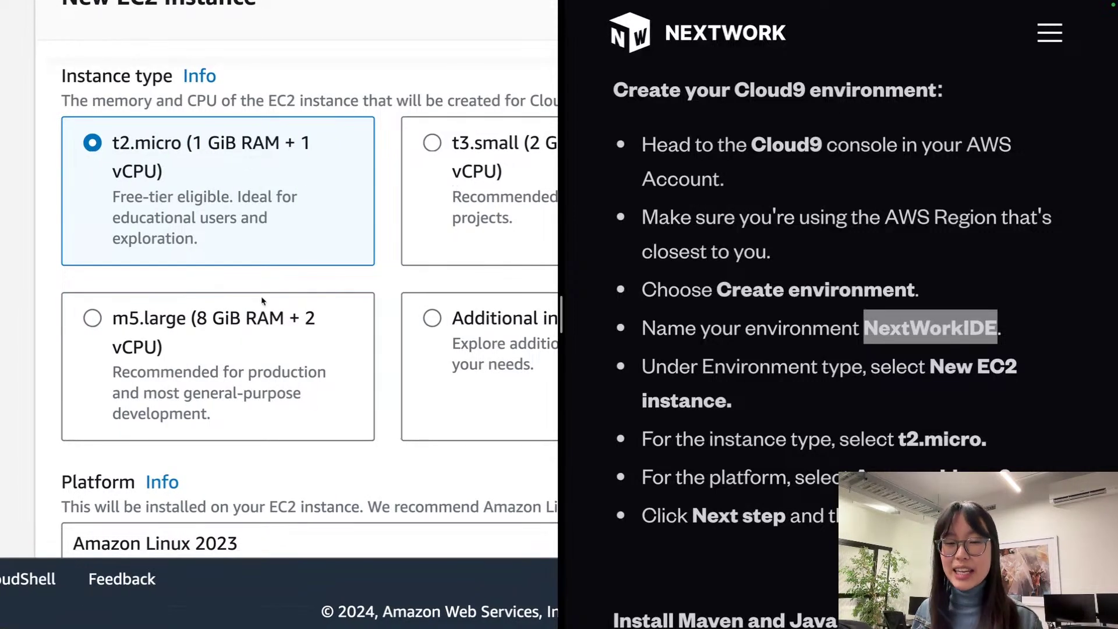
pyautogui.scroll(-2, 263, 300)
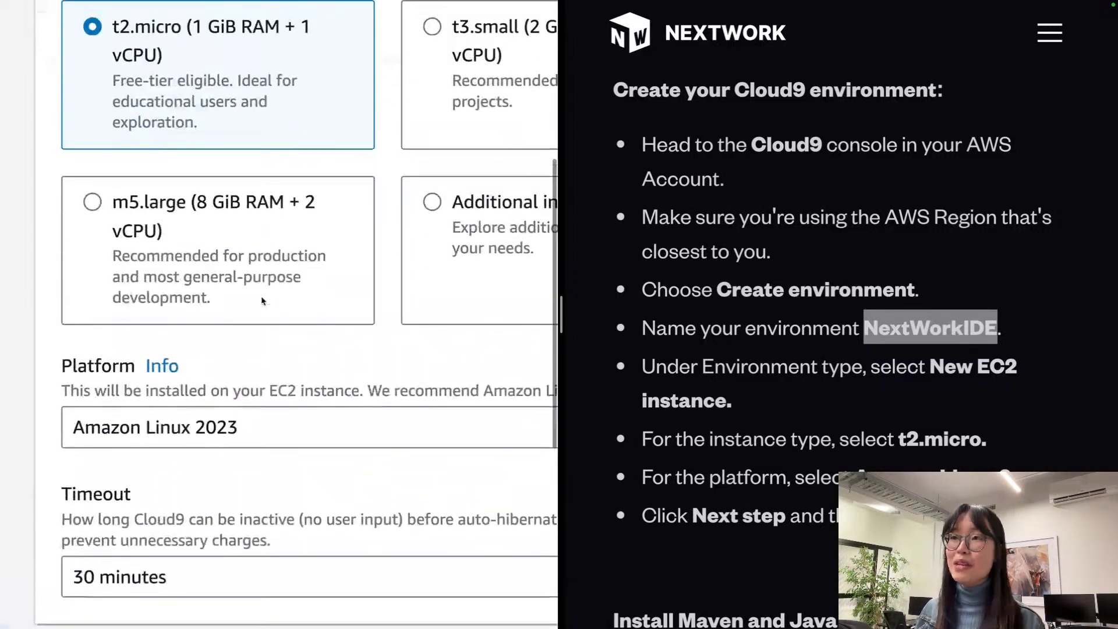
pyautogui.scroll(-1, 204, 253)
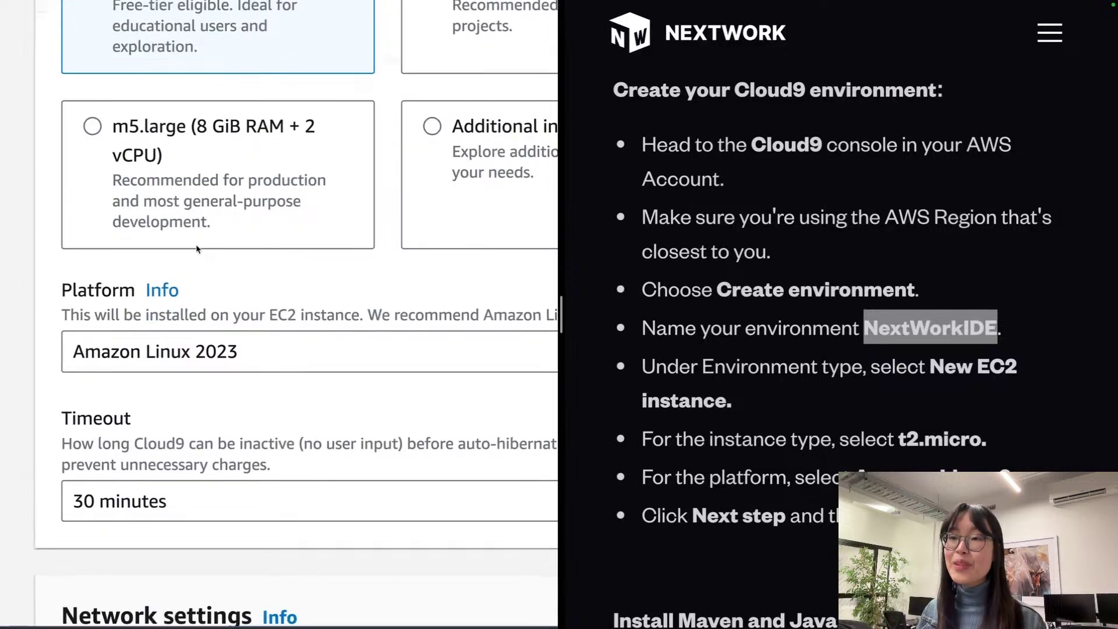
pyautogui.click(207, 350)
pyautogui.scroll(-1, 201, 346)
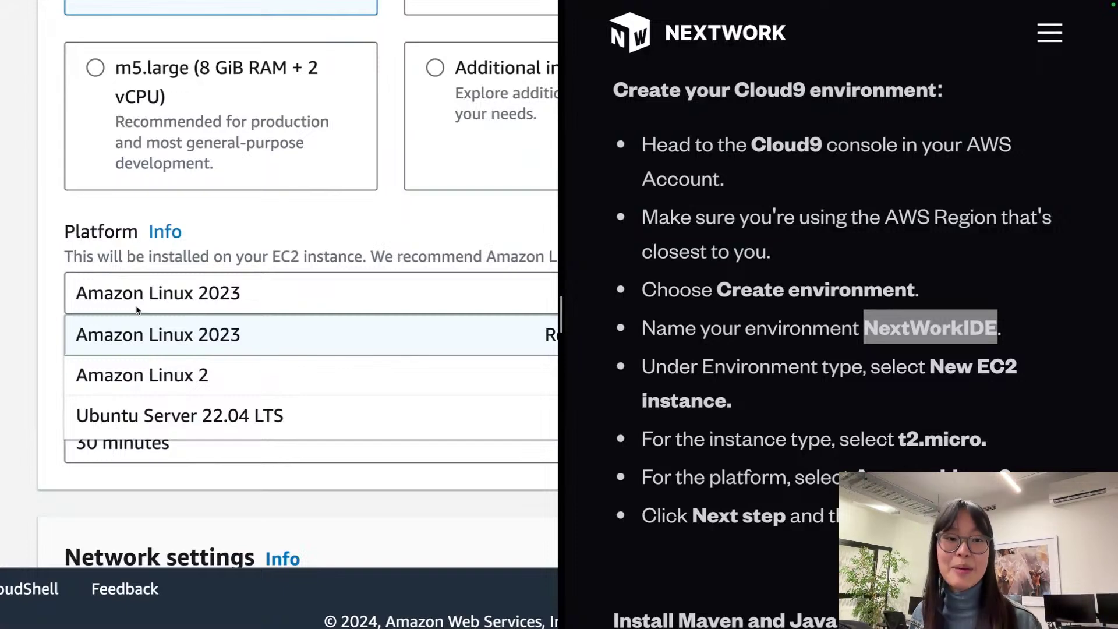
pyautogui.scroll(-1, 136, 309)
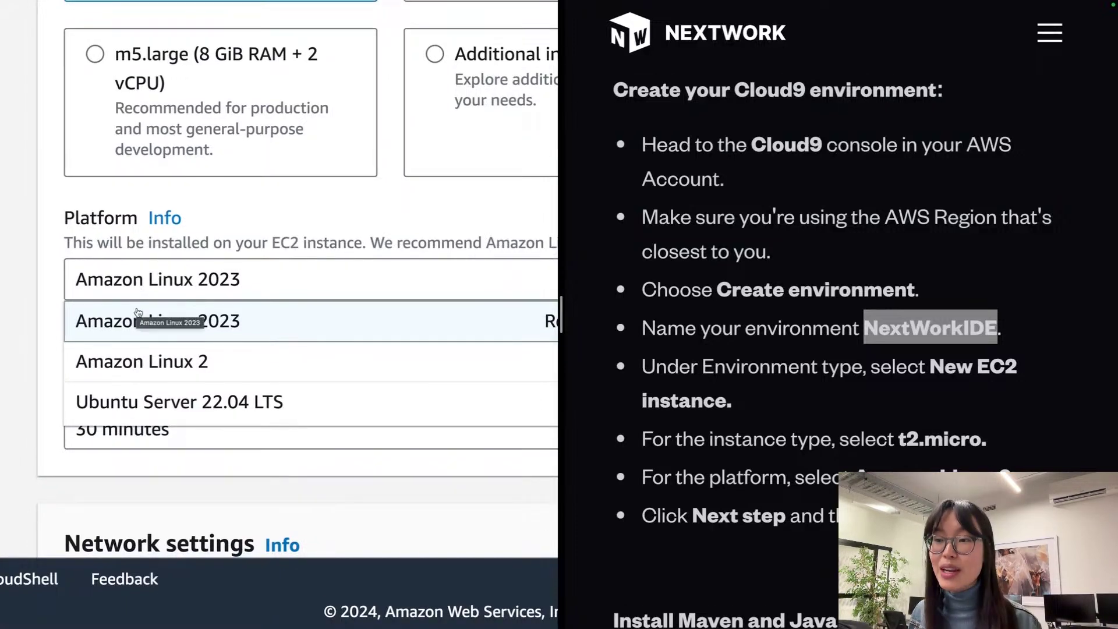
pyautogui.click(240, 363)
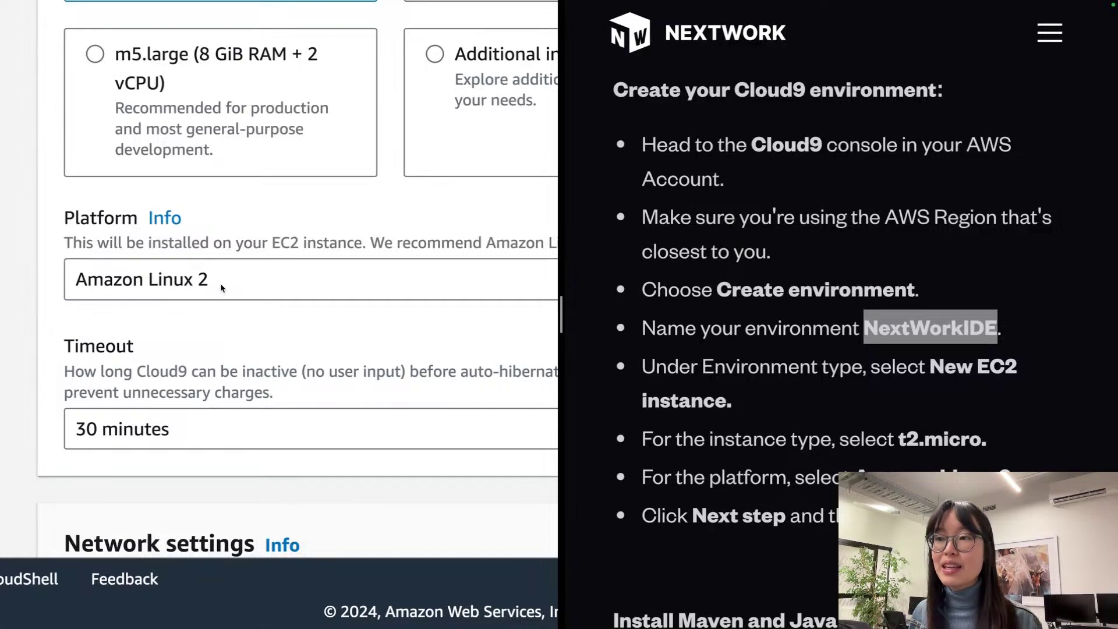
pyautogui.click(218, 283)
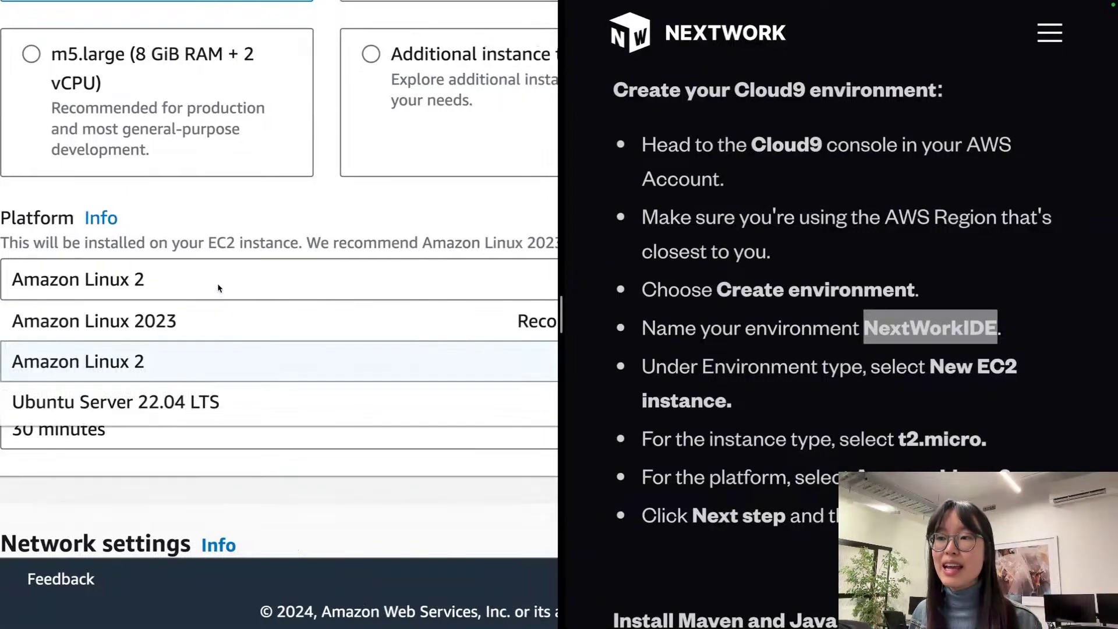
pyautogui.click(181, 290)
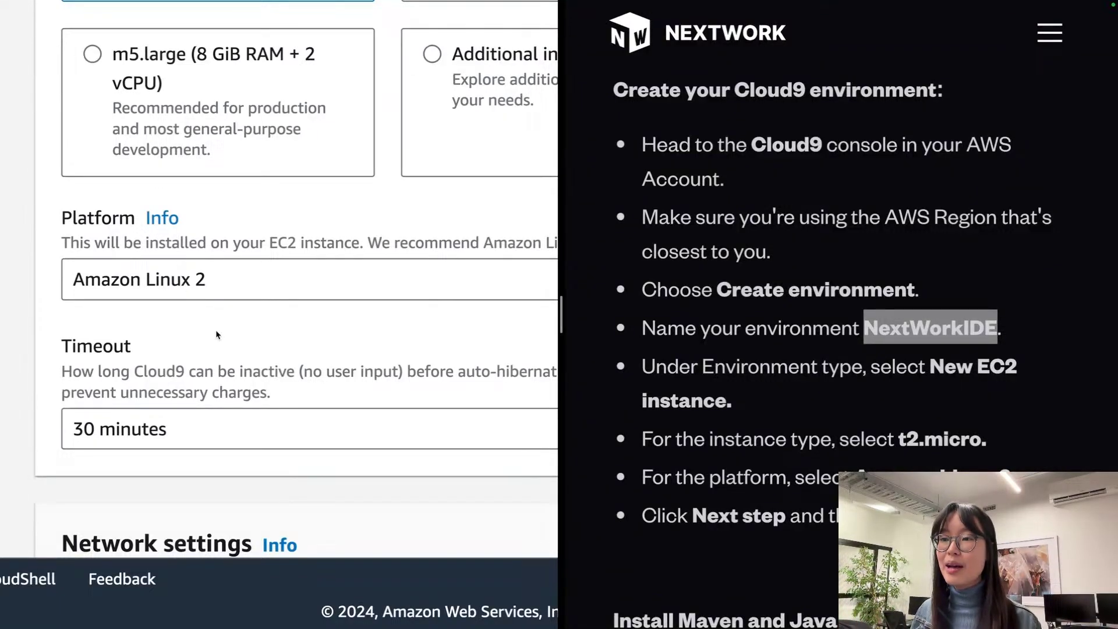
pyautogui.scroll(-9, 212, 330)
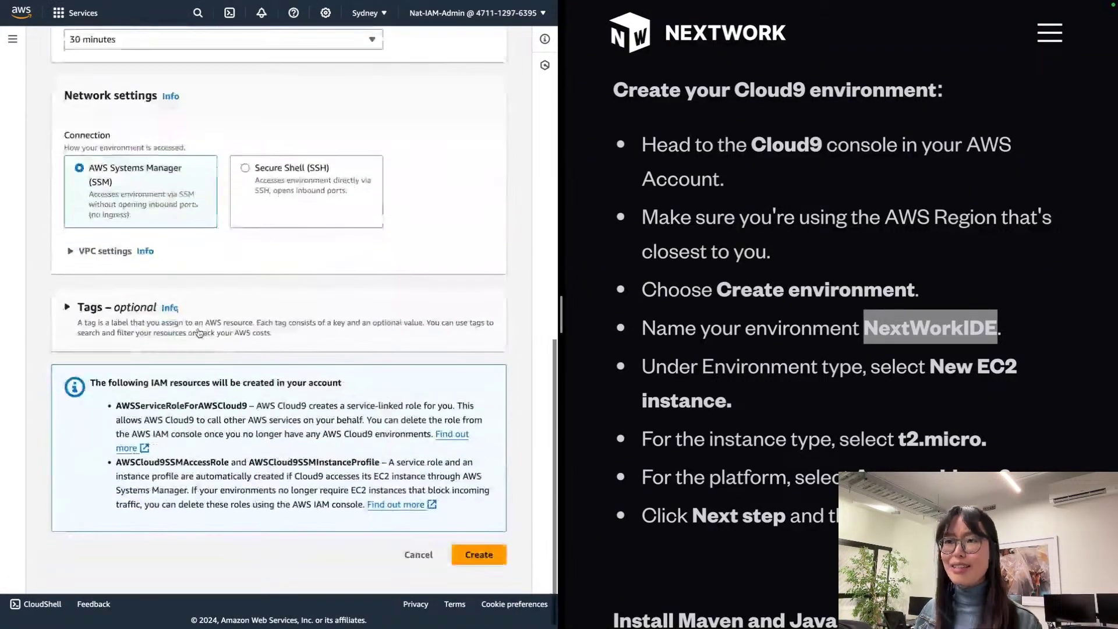
# Step: Create the NextWorkIDE environment and open its IDE from the environments list
pyautogui.click(477, 558)
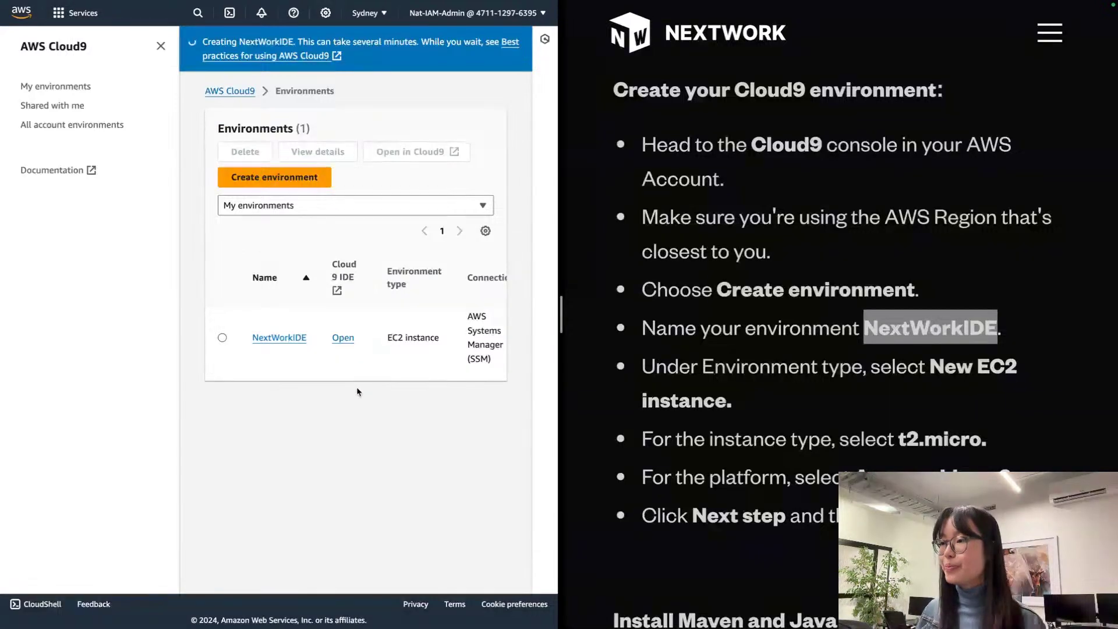
pyautogui.click(160, 47)
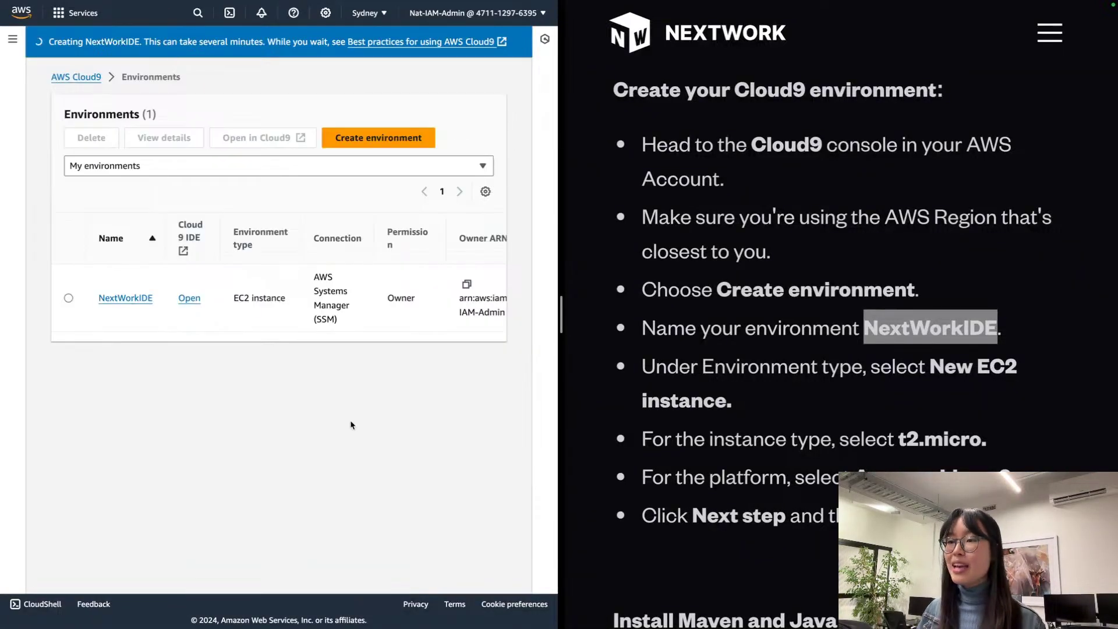
pyautogui.click(189, 297)
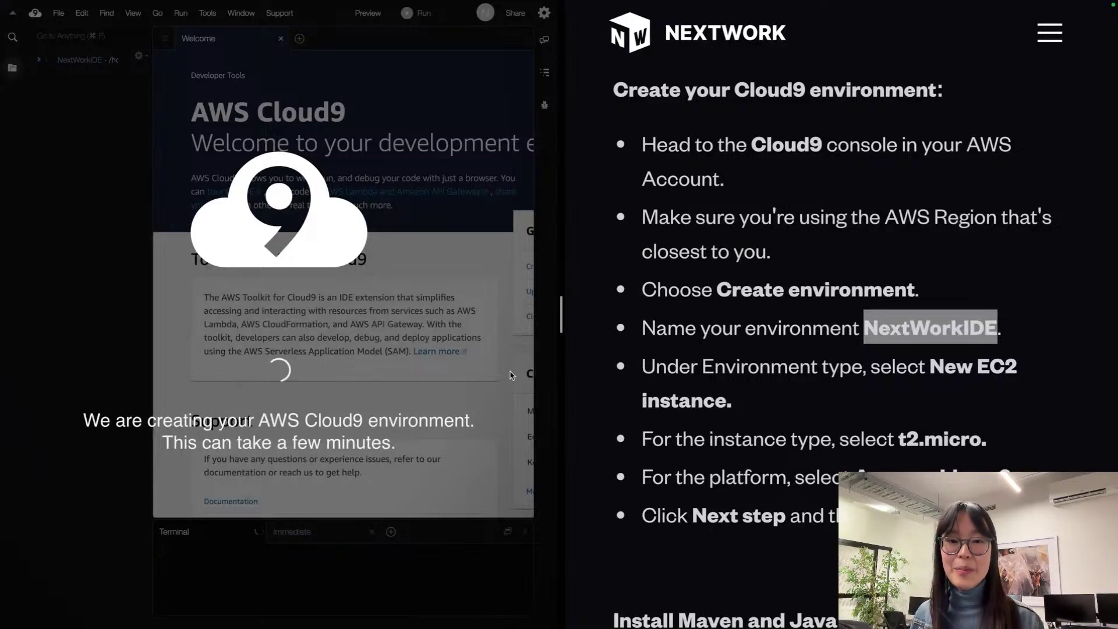
# Step: Wait for the NextWorkIDE environment to load its Welcome tab, file tree and terminal
pyautogui.scroll(-7, 659, 346)
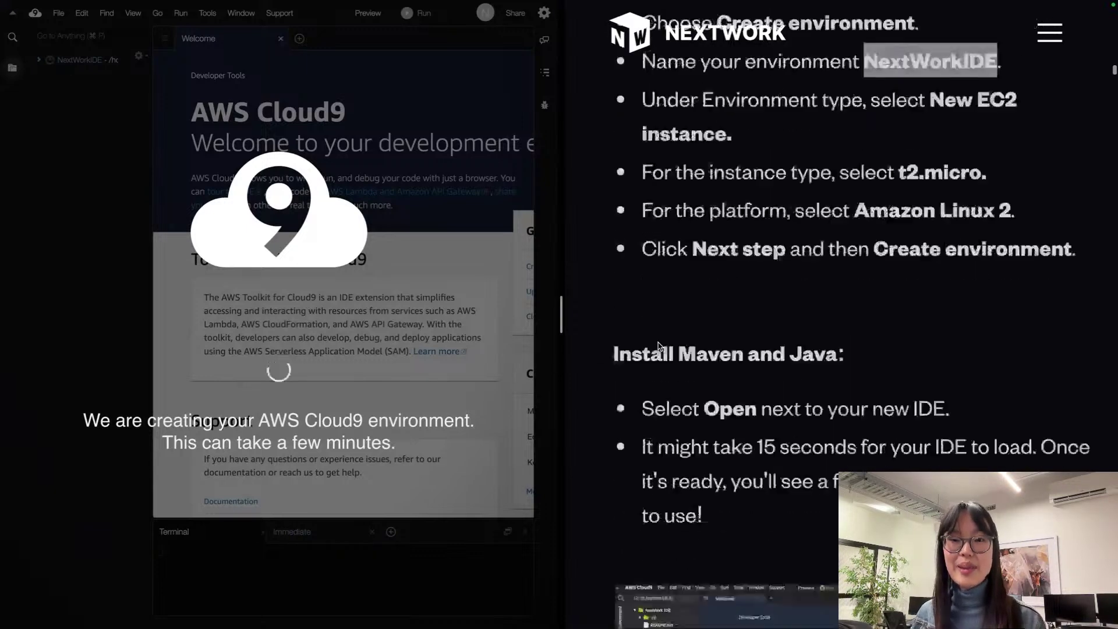
pyautogui.scroll(-4, 660, 347)
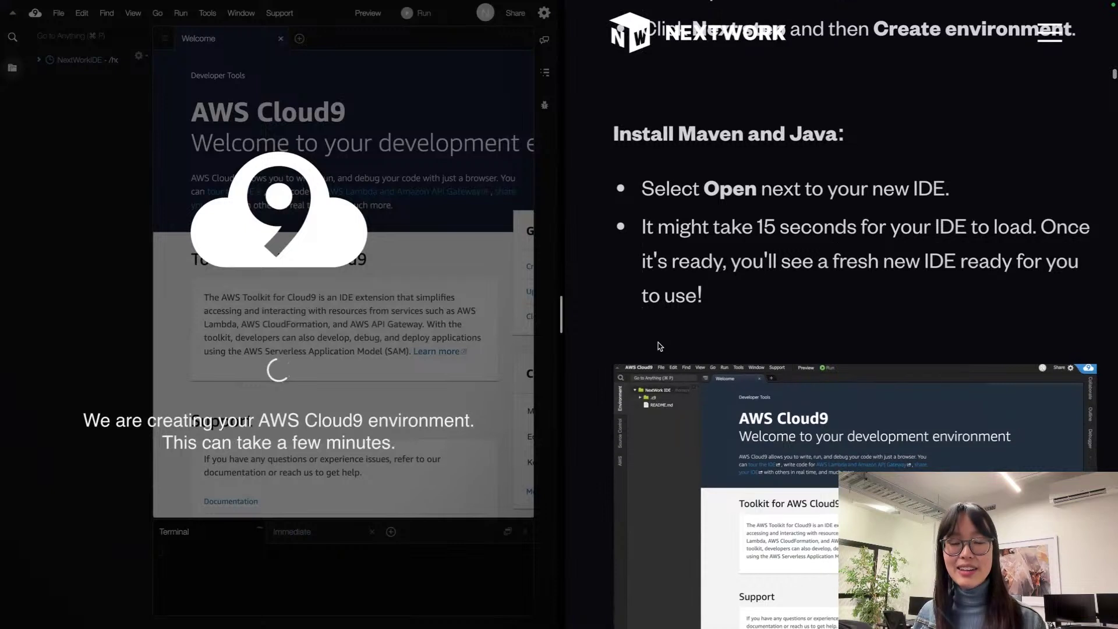
pyautogui.scroll(1, 660, 347)
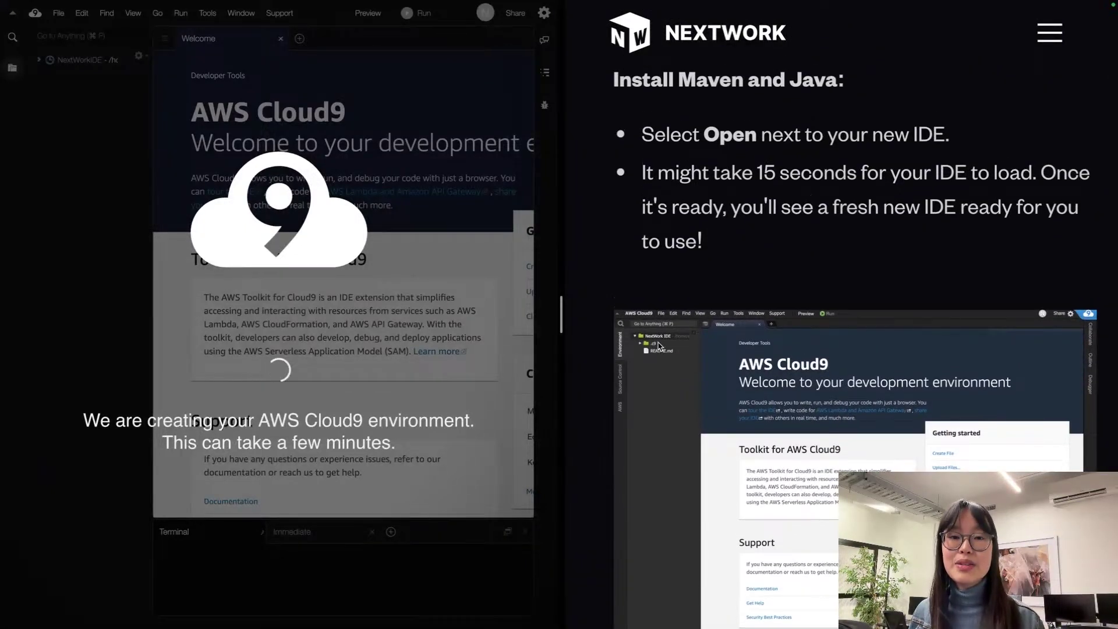
pyautogui.scroll(3, 660, 346)
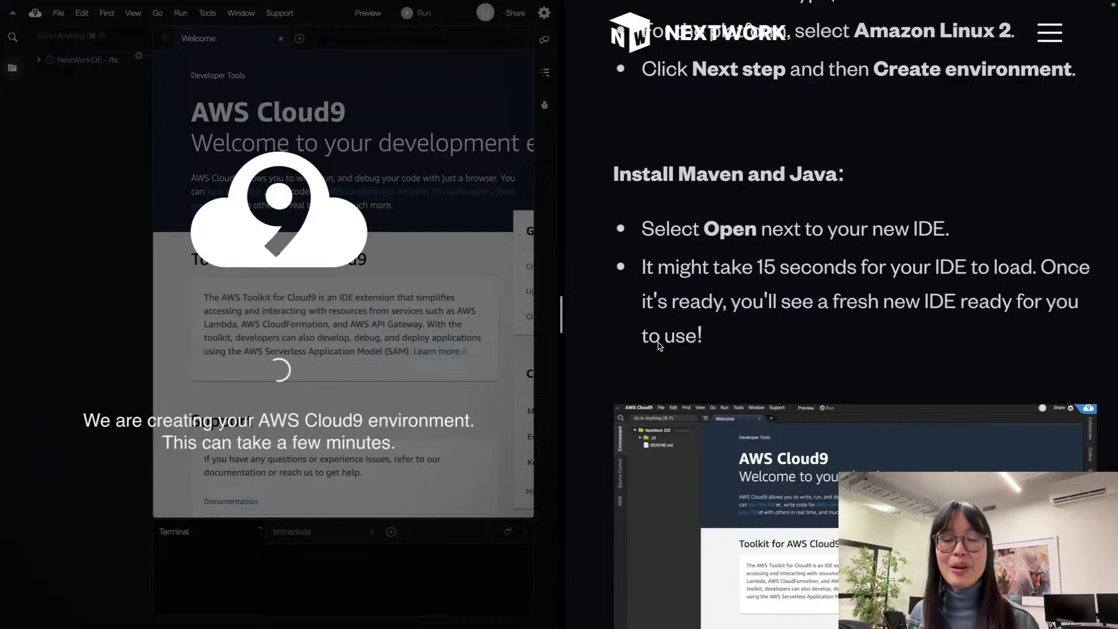
pyautogui.scroll(-3, 660, 347)
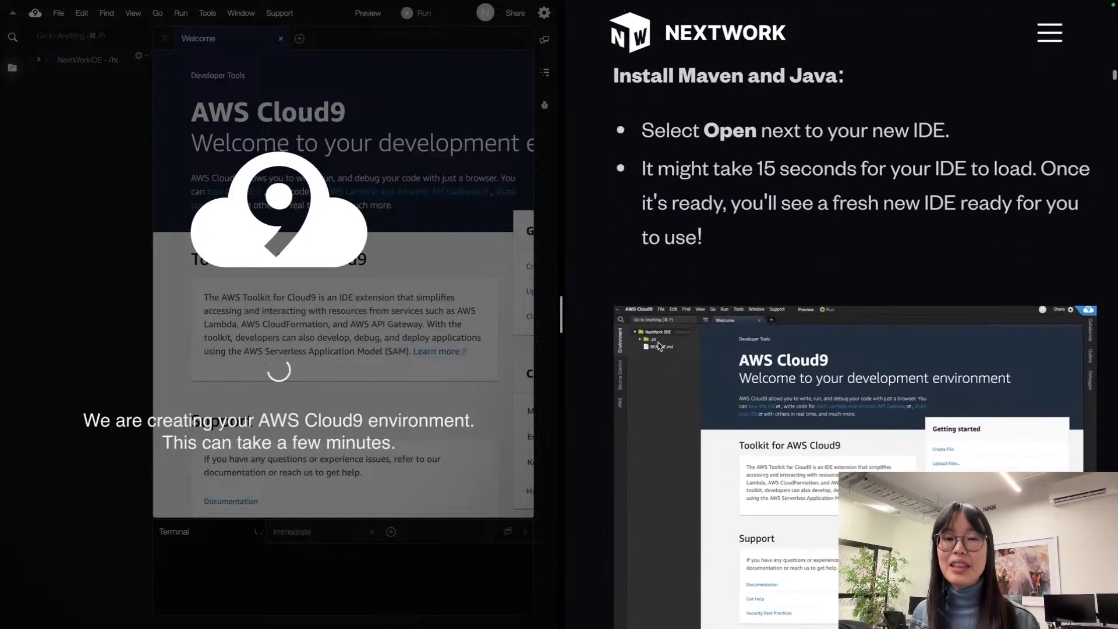
pyautogui.scroll(1, 660, 347)
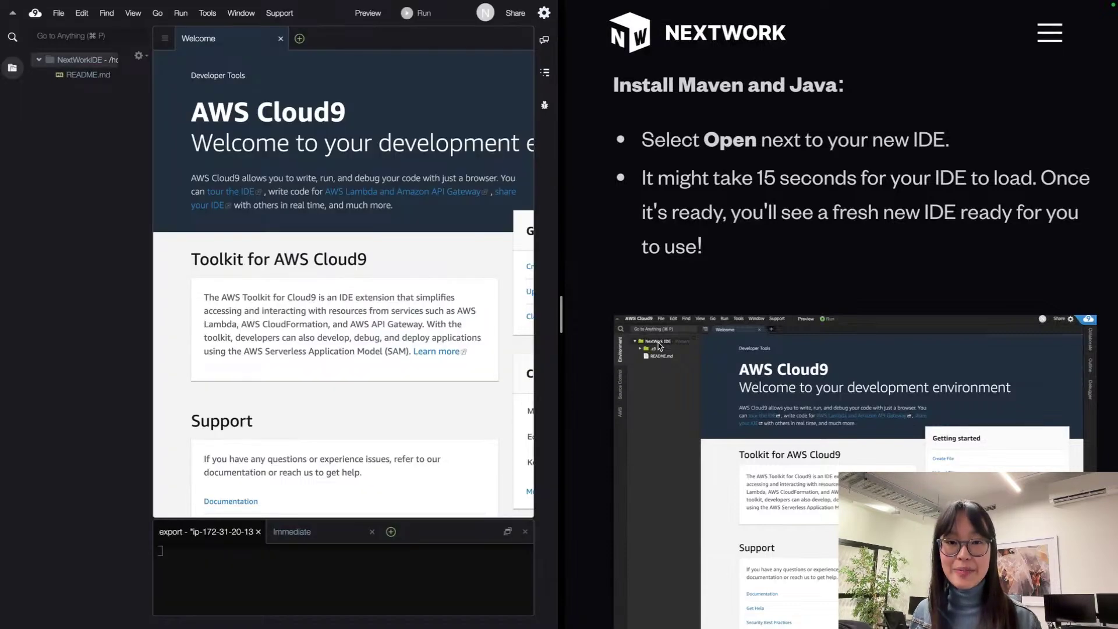
# Step: Run the guide's wget, sed and yum install apache-maven commands in the terminal
pyautogui.scroll(-5, 646, 346)
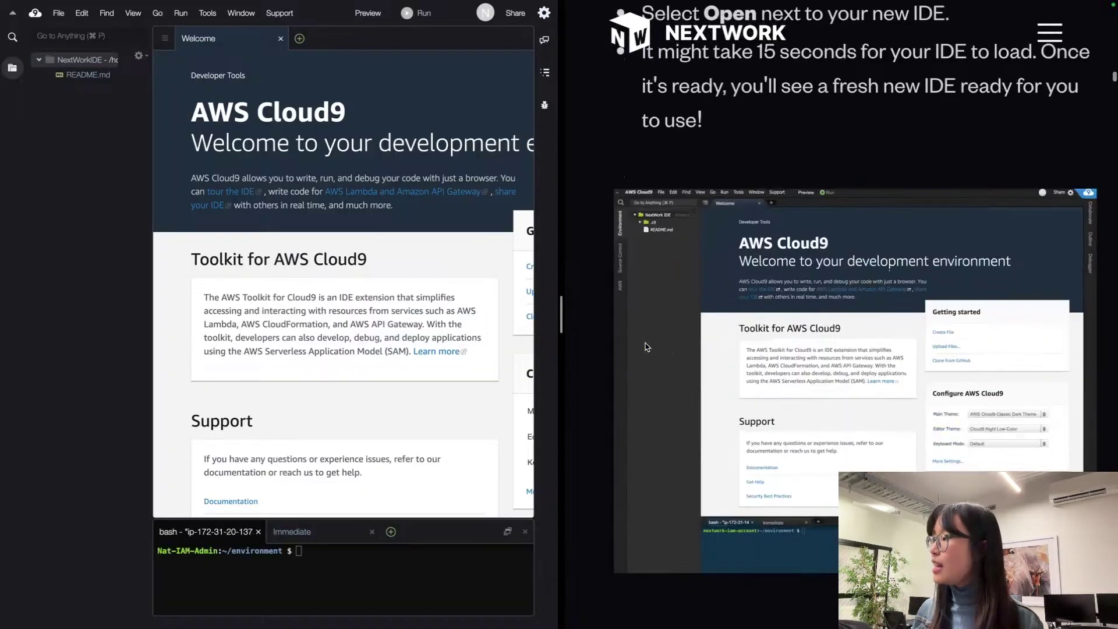
pyautogui.scroll(4, 645, 346)
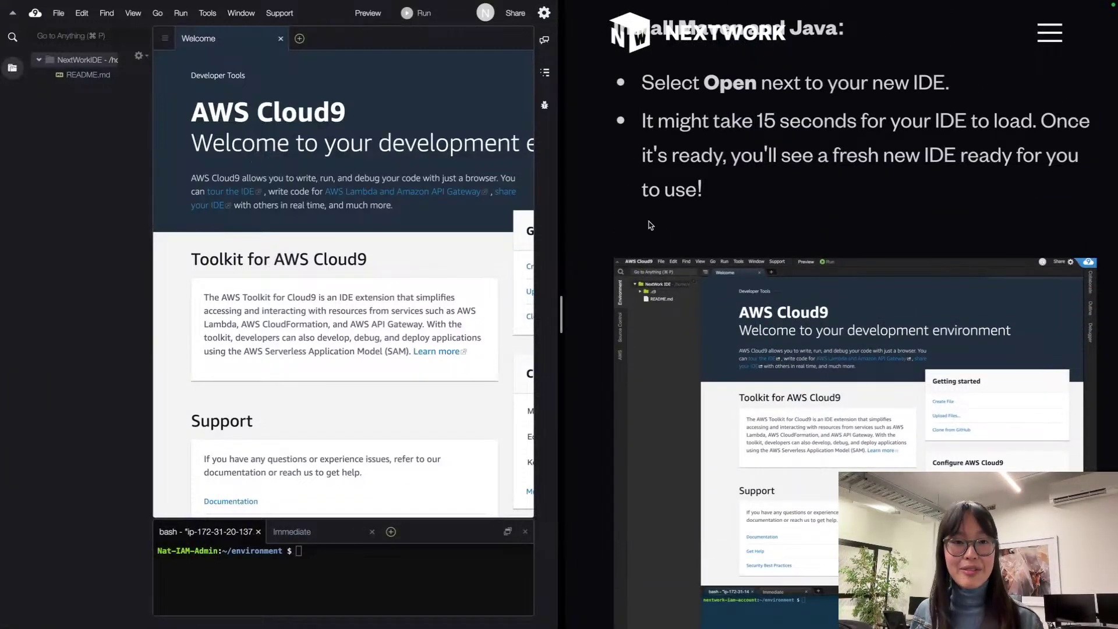
pyautogui.scroll(-10, 838, 240)
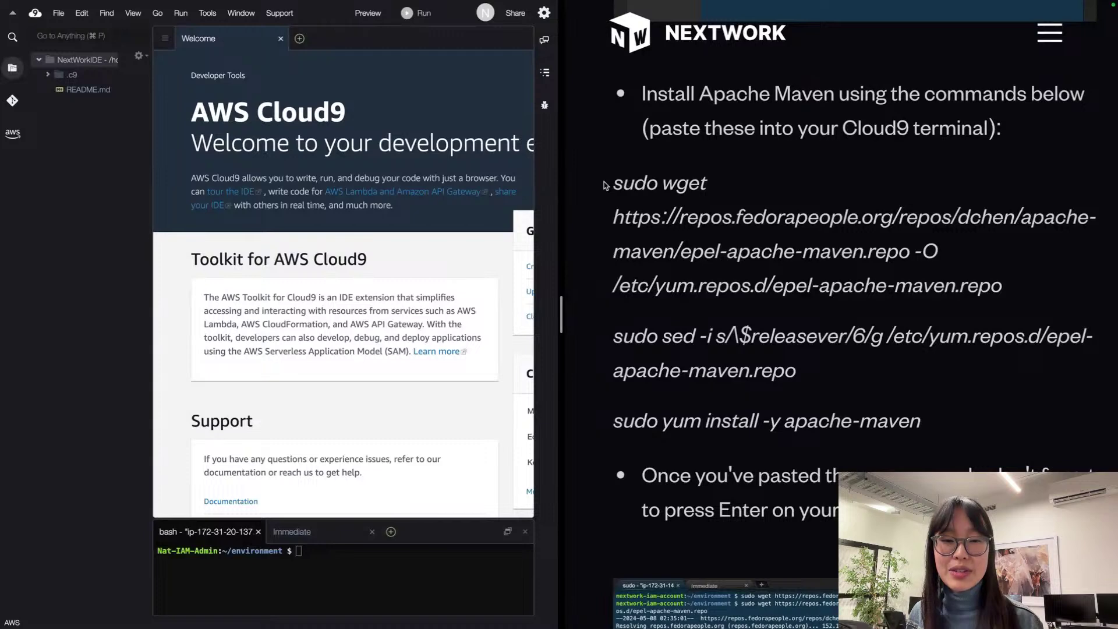
pyautogui.moveTo(606, 184); pyautogui.dragTo(989, 414)
pyautogui.press('super+c')
pyautogui.scroll(-2, 973, 375)
pyautogui.click(361, 556)
pyautogui.press('super+v')
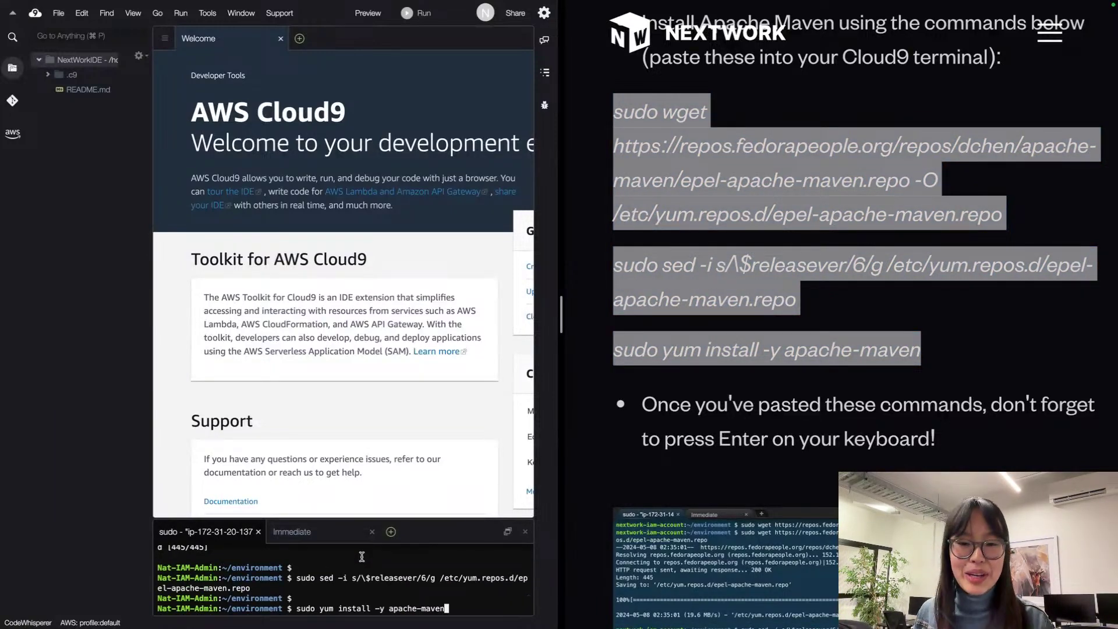
pyautogui.press('Return')
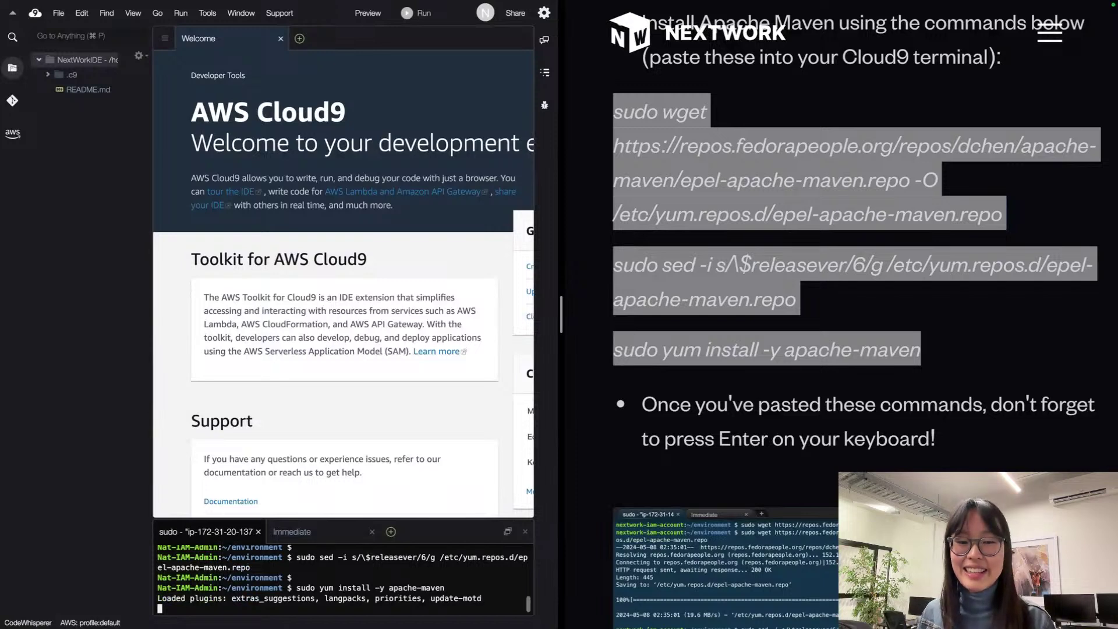
# Step: Enlarge the terminal and IDE text and narrow the file tree while Maven installs
pyautogui.moveTo(436, 518); pyautogui.dragTo(440, 141)
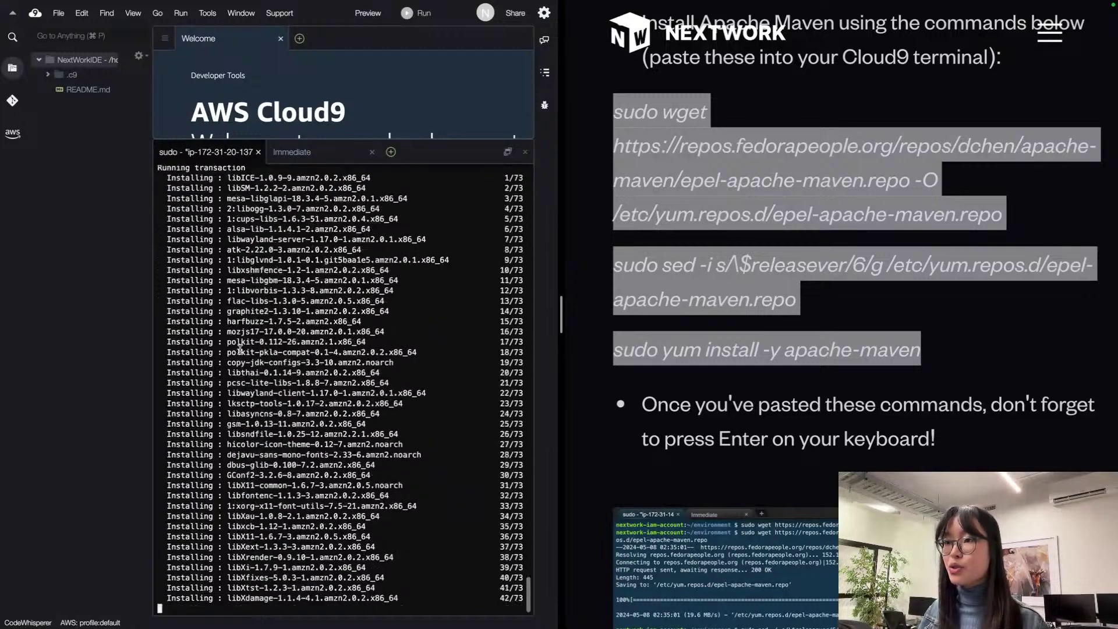
pyautogui.press('super+plus')
pyautogui.press('super+plus')
pyautogui.press('super+plus')
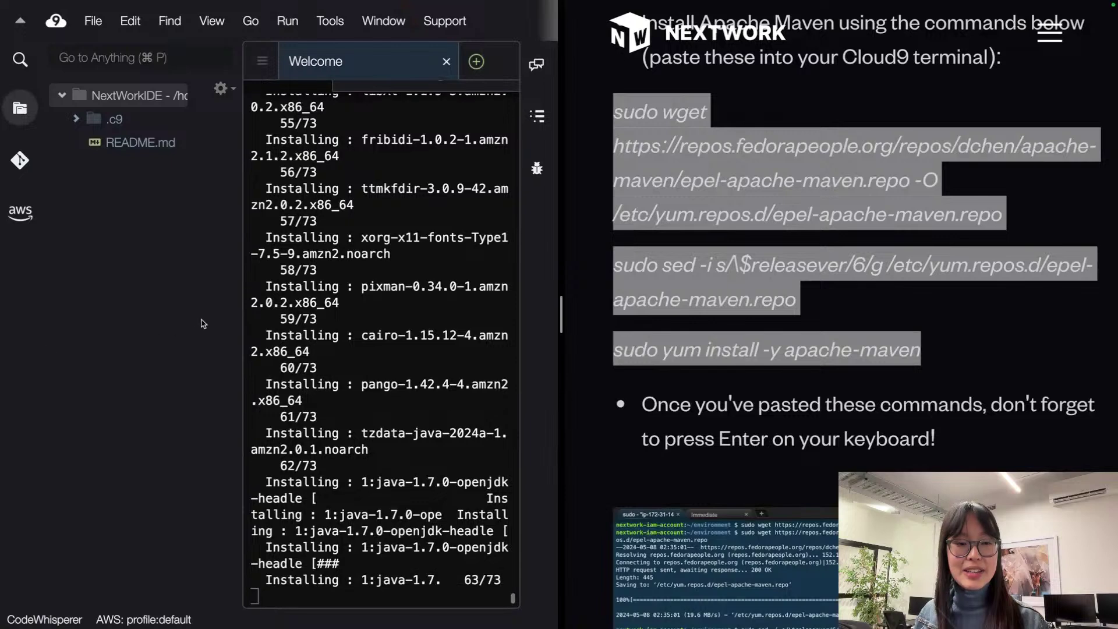
pyautogui.moveTo(241, 310); pyautogui.dragTo(86, 315)
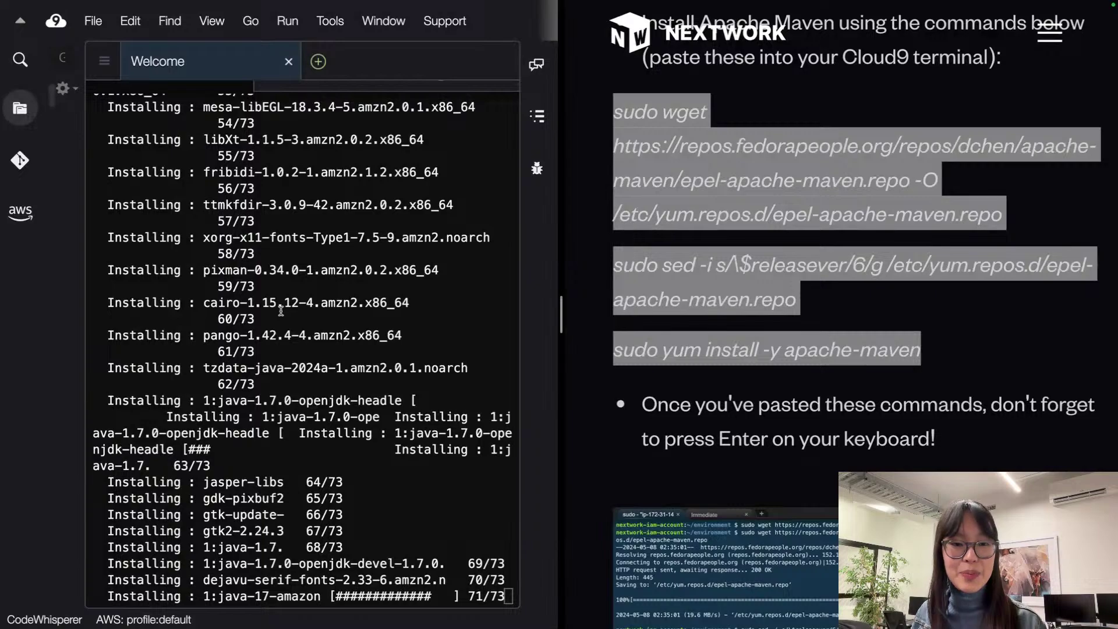
pyautogui.click(777, 296)
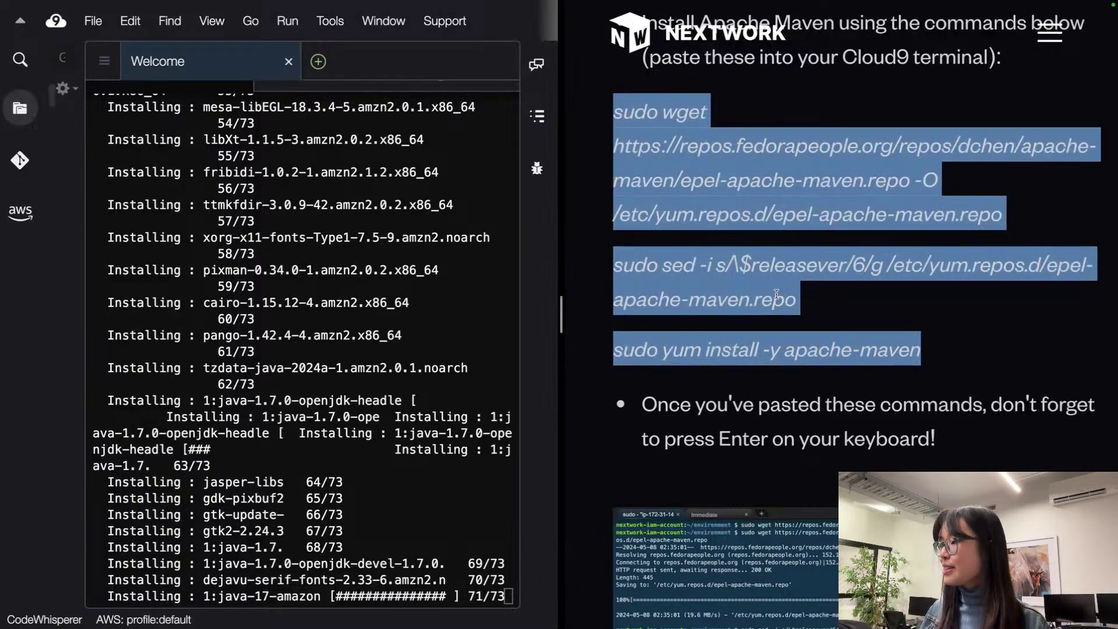
pyautogui.scroll(-3, 776, 294)
pyautogui.scroll(-7, 776, 294)
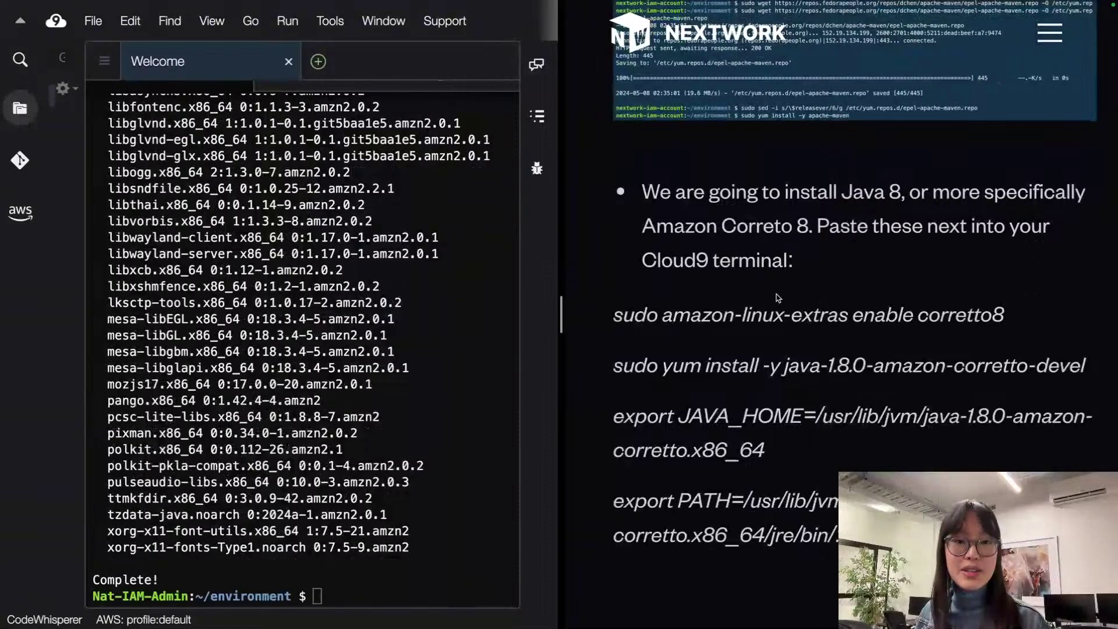
# Step: Run amazon-linux-extras enable corretto8, yum install corretto-devel, and export JAVA_HOME and PATH
pyautogui.scroll(-2, 768, 295)
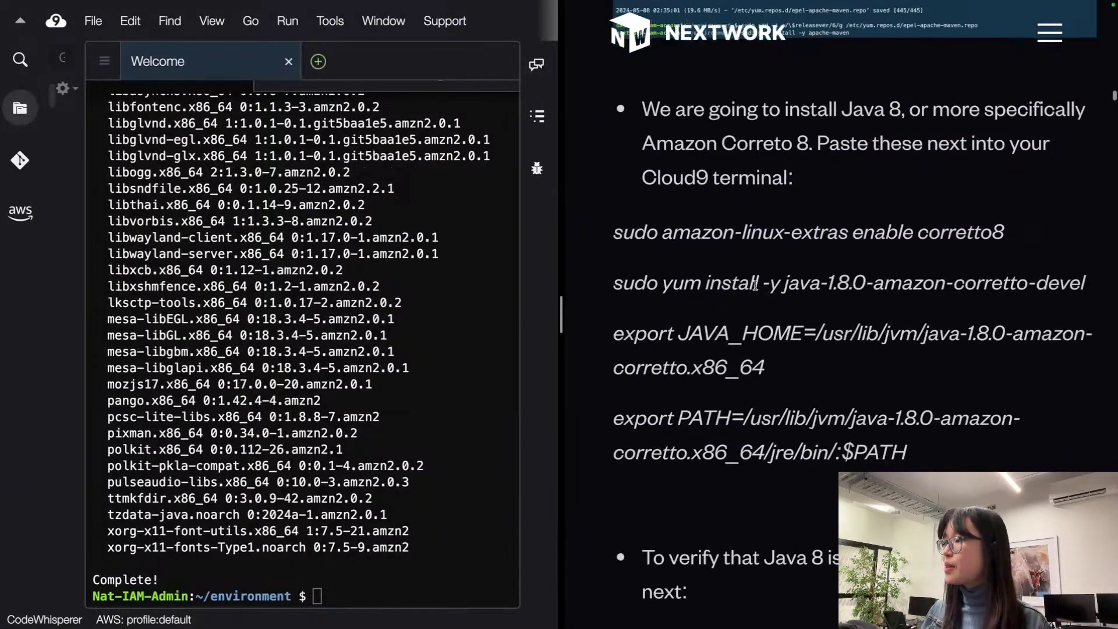
pyautogui.moveTo(608, 230); pyautogui.dragTo(1047, 466)
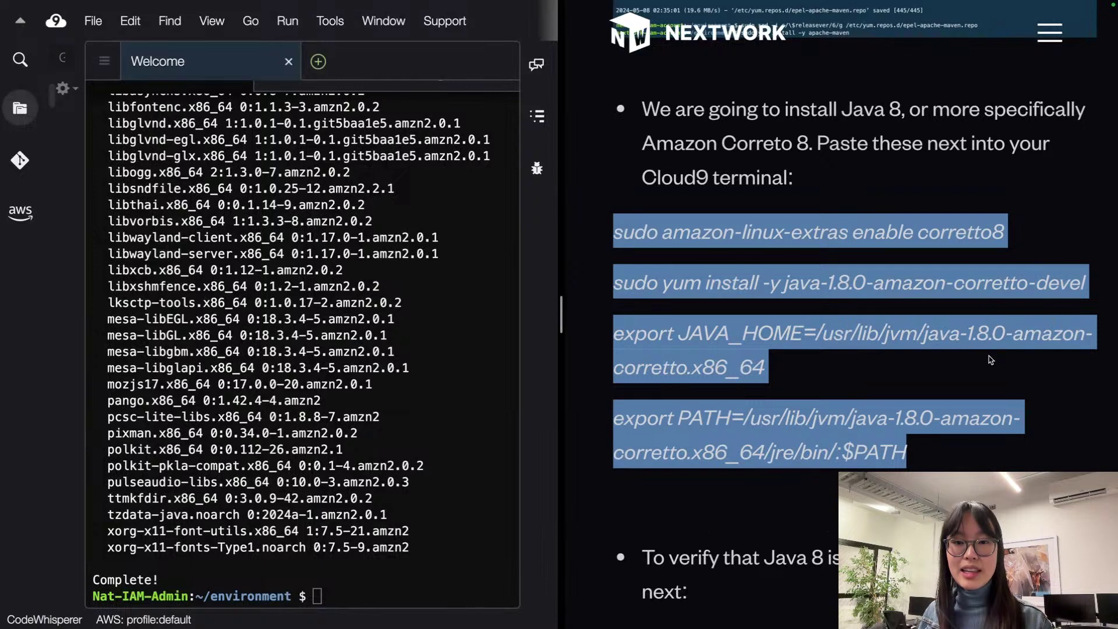
pyautogui.scroll(-1, 991, 360)
pyautogui.scroll(-3, 932, 391)
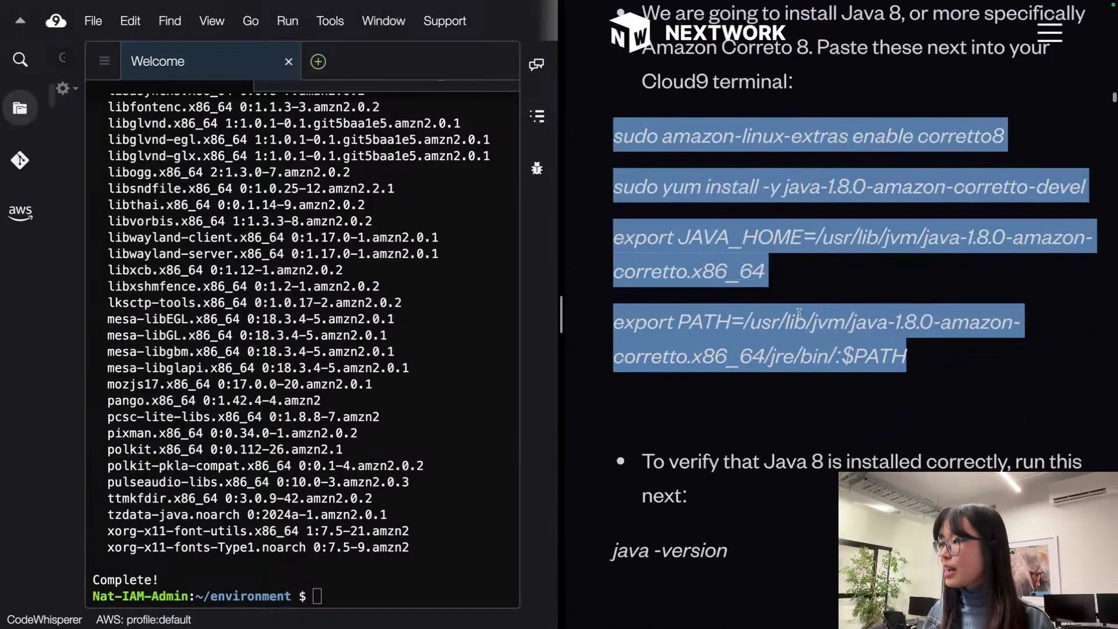
pyautogui.click(337, 596)
pyautogui.write('sudo amazon-linux-extras enable corretto8')
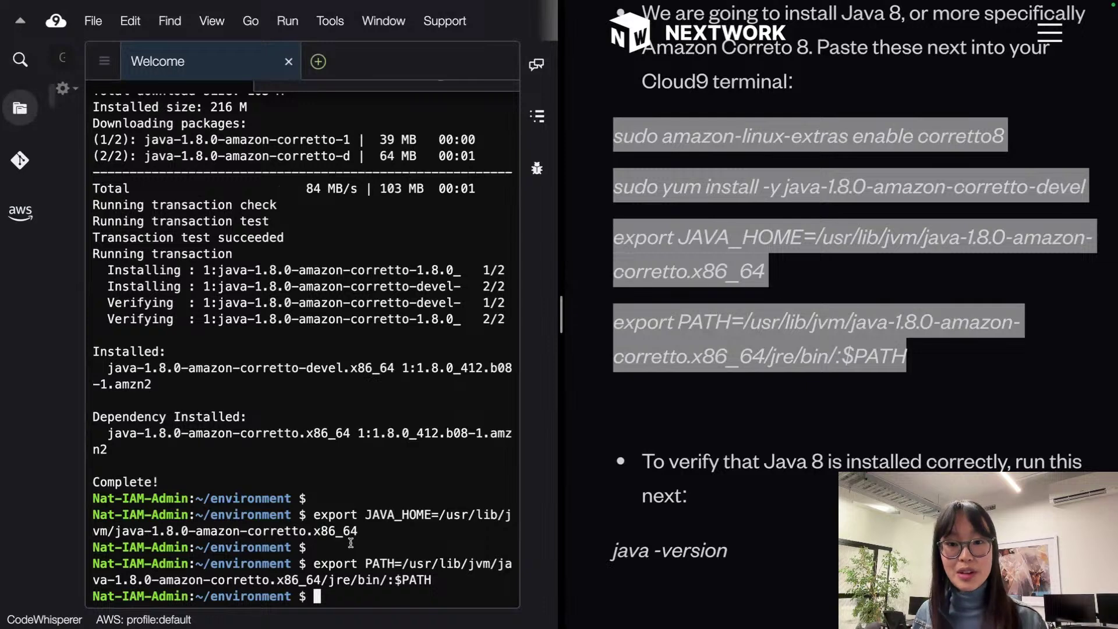
pyautogui.scroll(-7, 929, 422)
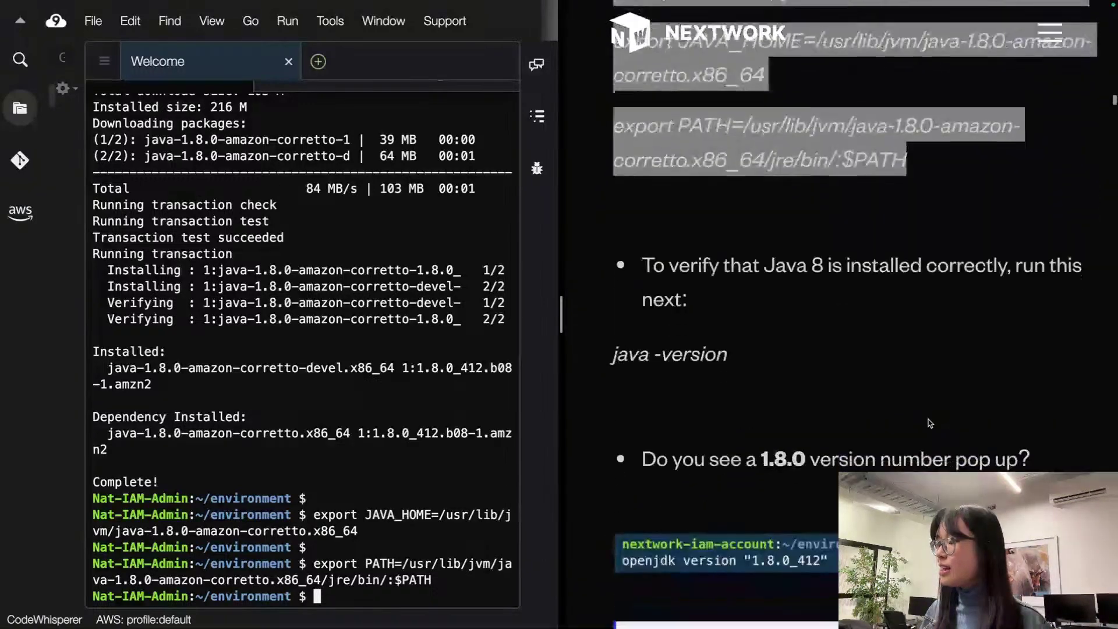
pyautogui.scroll(1, 928, 423)
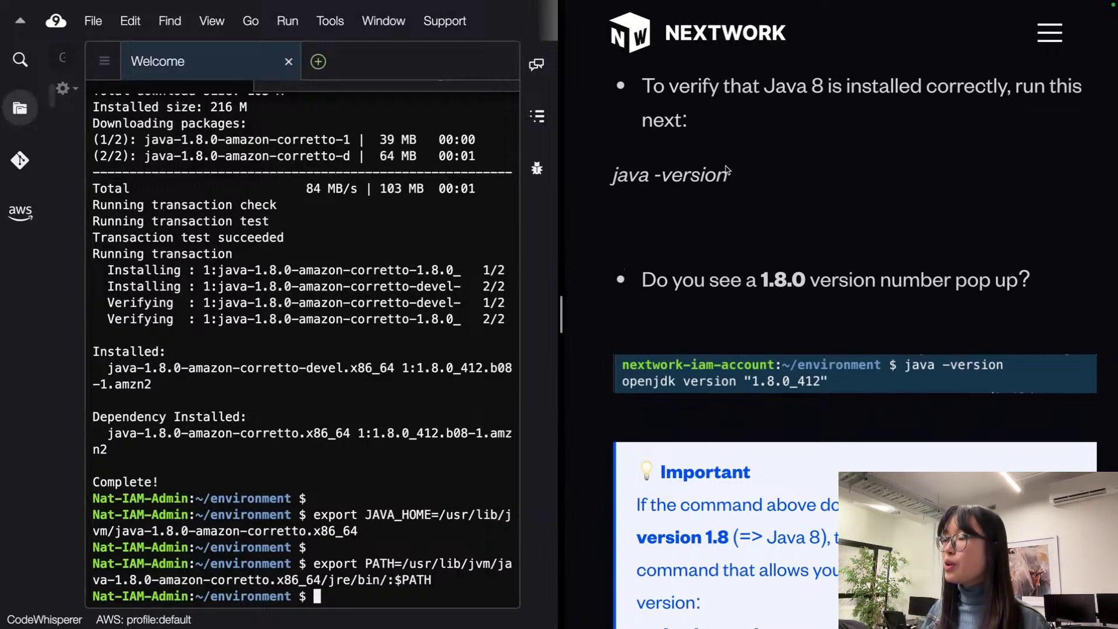
# Step: Run java -version in the terminal to check the installed Java
pyautogui.moveTo(722, 175); pyautogui.dragTo(612, 175)
pyautogui.press('super+c')
pyautogui.click(386, 600)
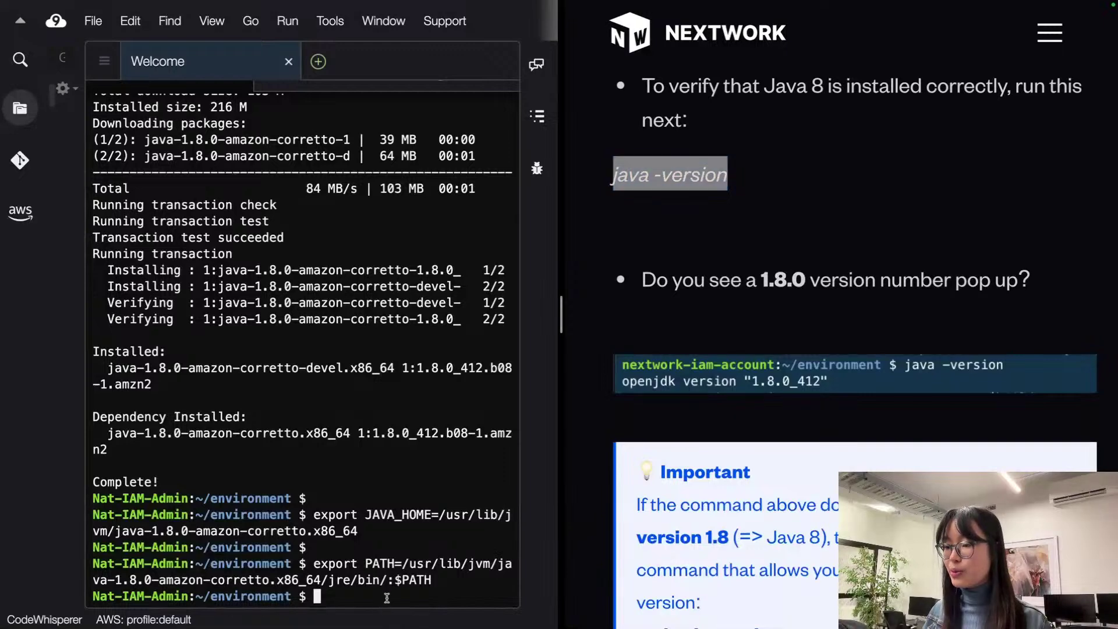
pyautogui.press('super+v')
pyautogui.press('Return')
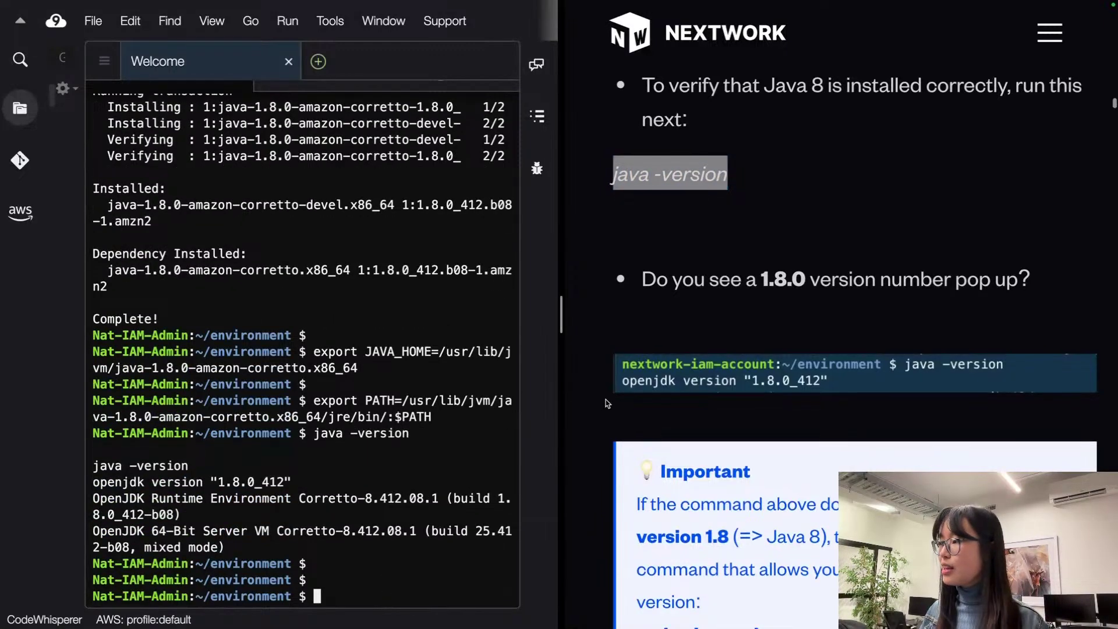
pyautogui.scroll(-6, 631, 430)
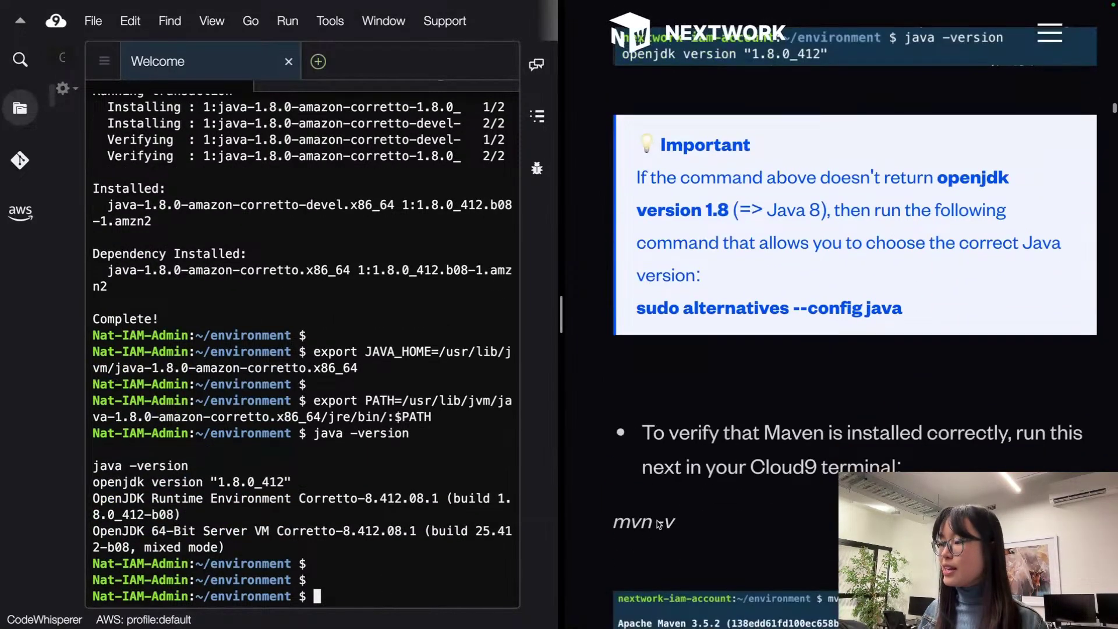
# Step: Run mvn -v from the guide and highlight the reported Java version 1.8.0_412
pyautogui.moveTo(676, 523); pyautogui.dragTo(613, 523)
pyautogui.press('super+c')
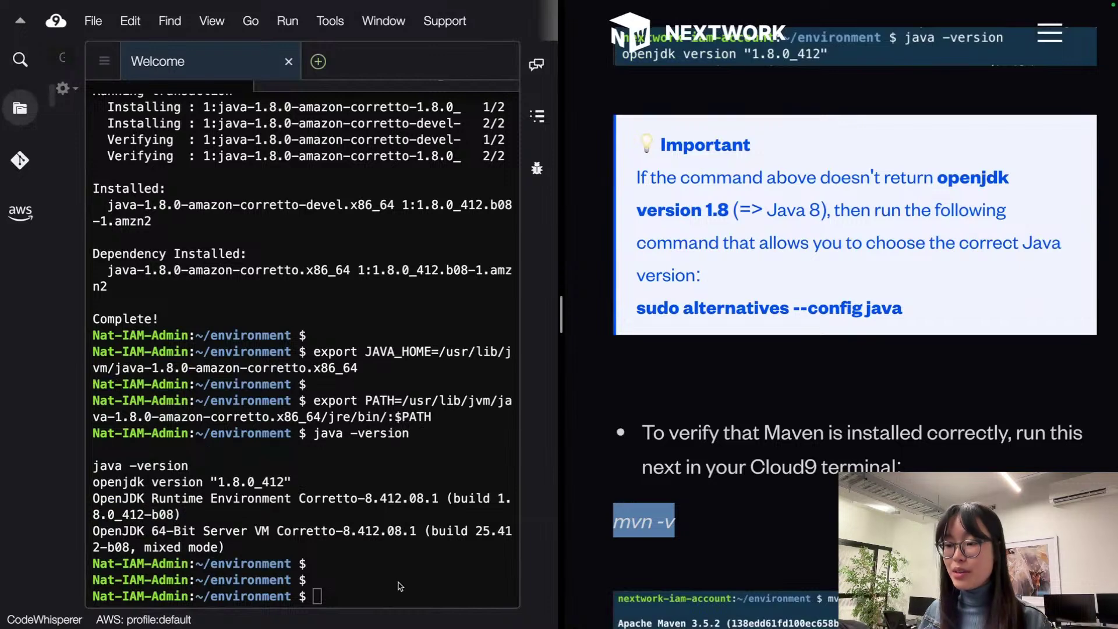
pyautogui.click(400, 591)
pyautogui.press('super+v')
pyautogui.press('Return')
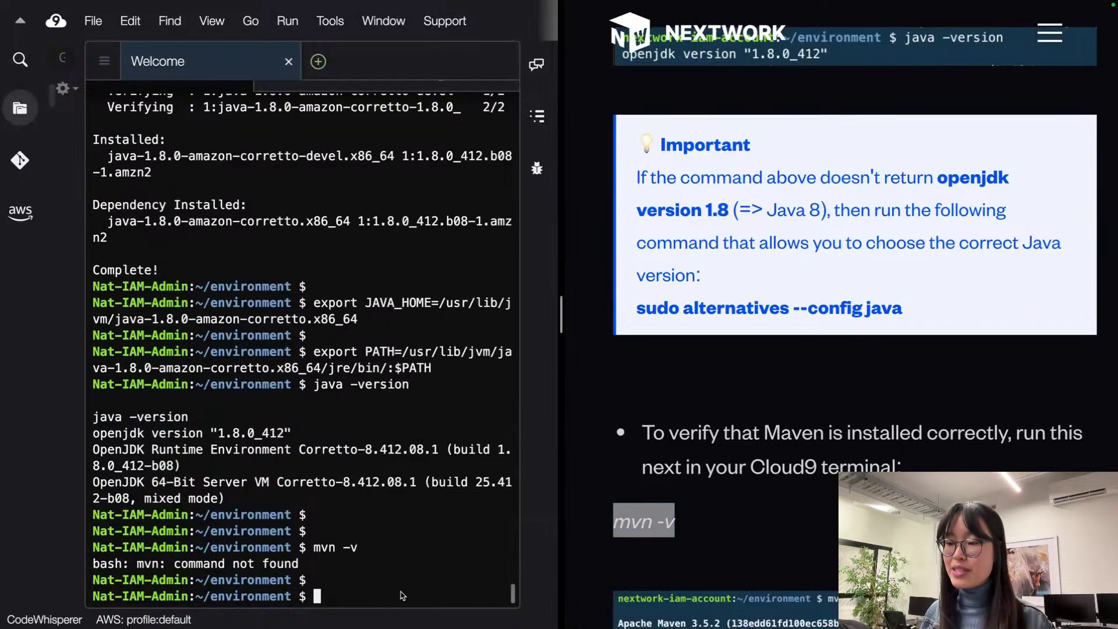
pyautogui.scroll(2, 385, 576)
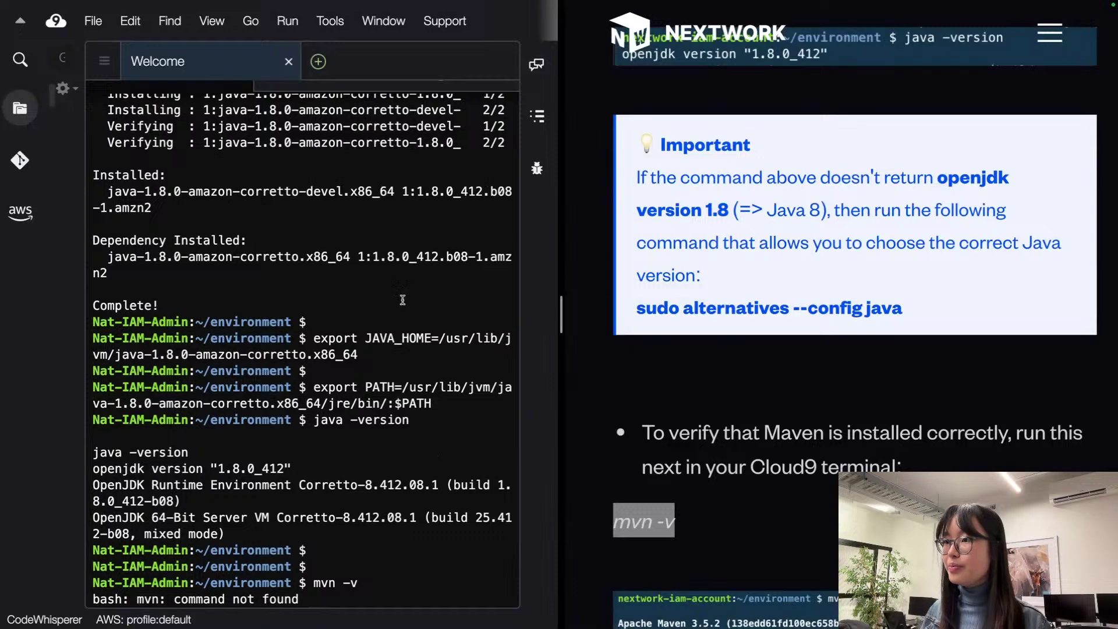
pyautogui.press('Return')
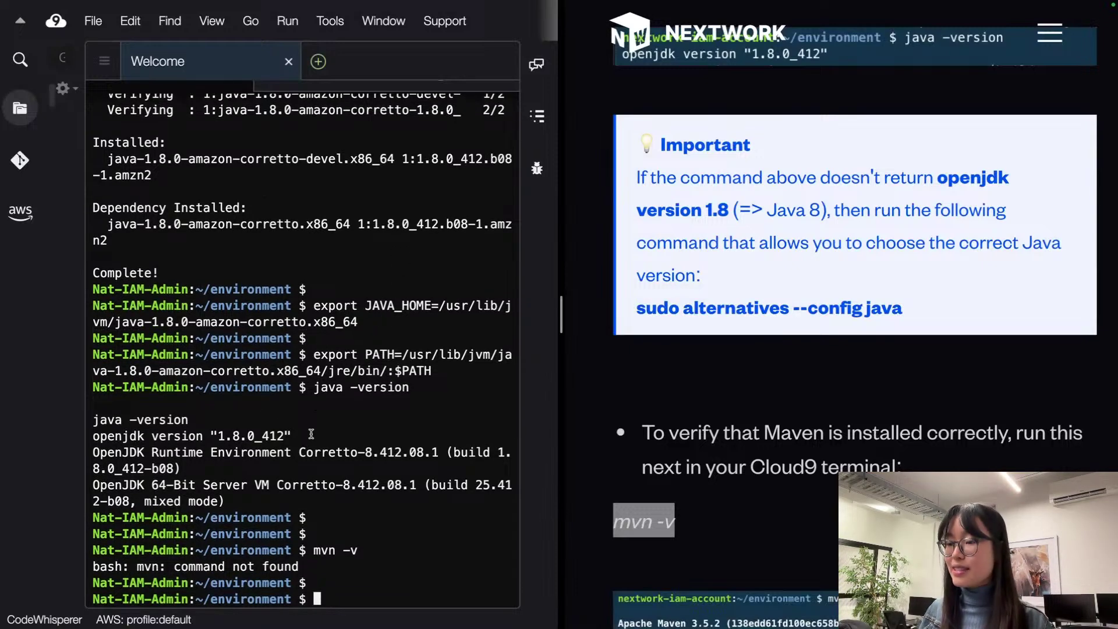
pyautogui.moveTo(315, 431); pyautogui.dragTo(92, 437)
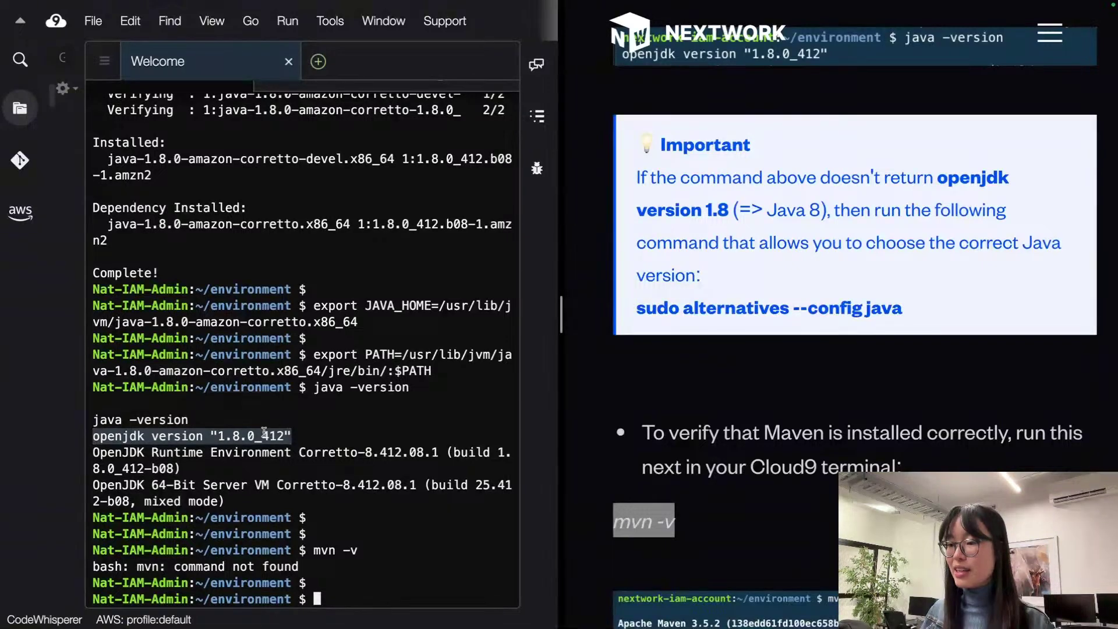
pyautogui.click(283, 428)
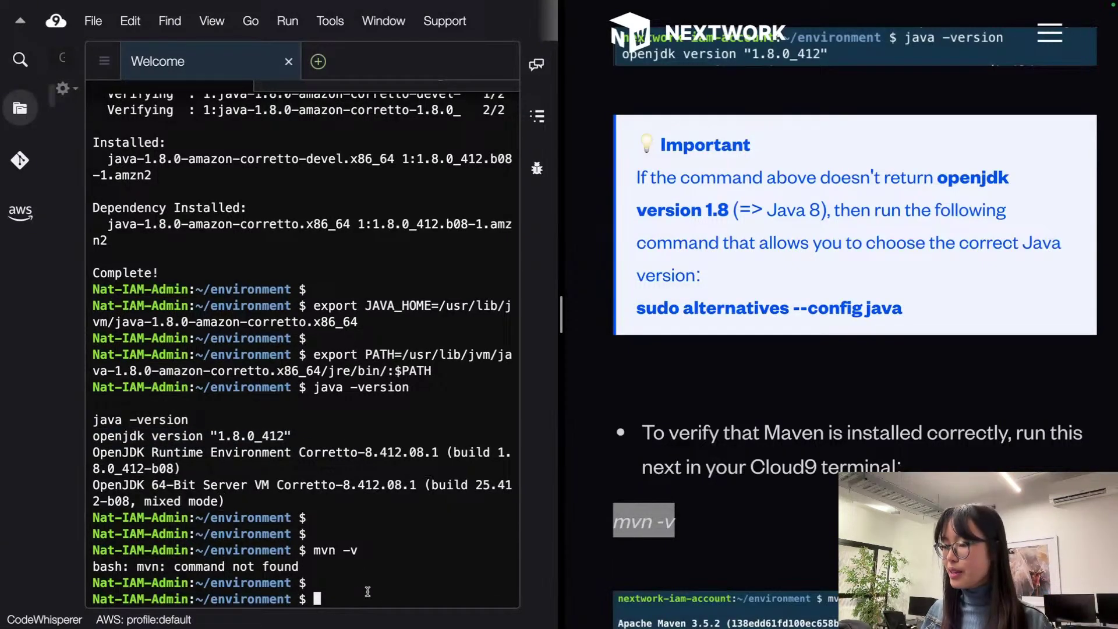
# Step: Rerun mvn -v and point out the installed Apache Maven 3.5.2
pyautogui.write('mvn')
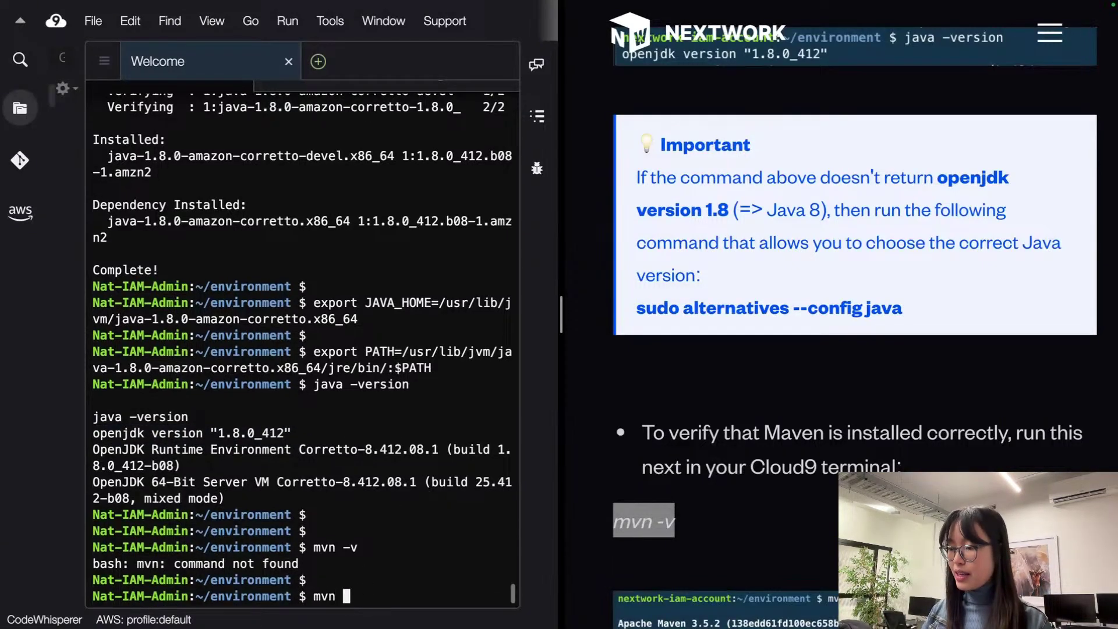
pyautogui.write(' -v')
pyautogui.press('Return')
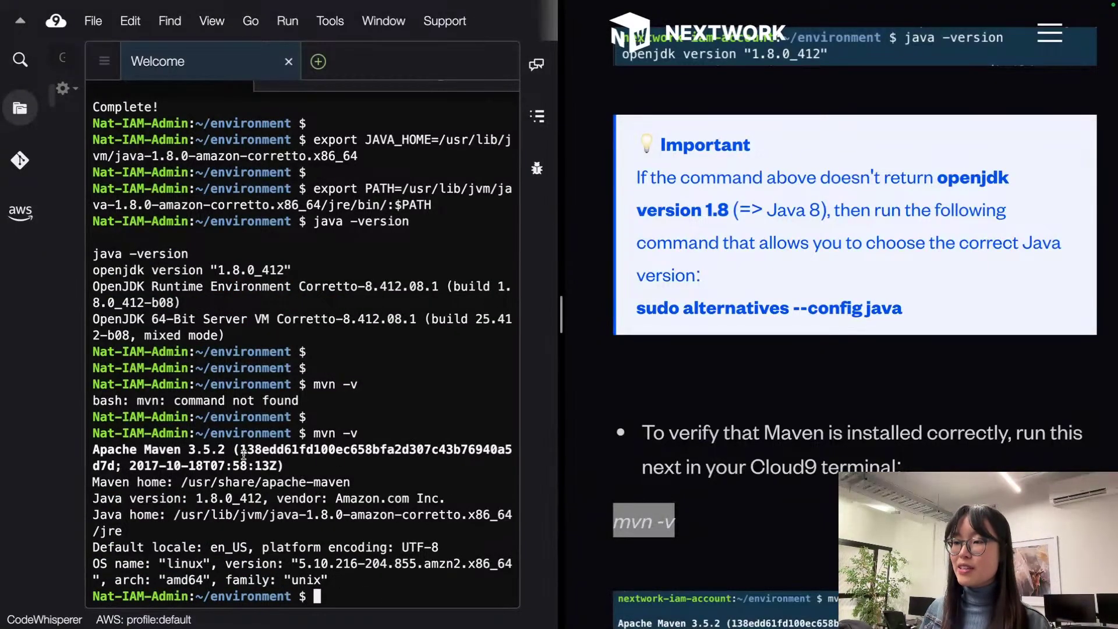
pyautogui.scroll(1, 237, 457)
pyautogui.scroll(-1, 224, 490)
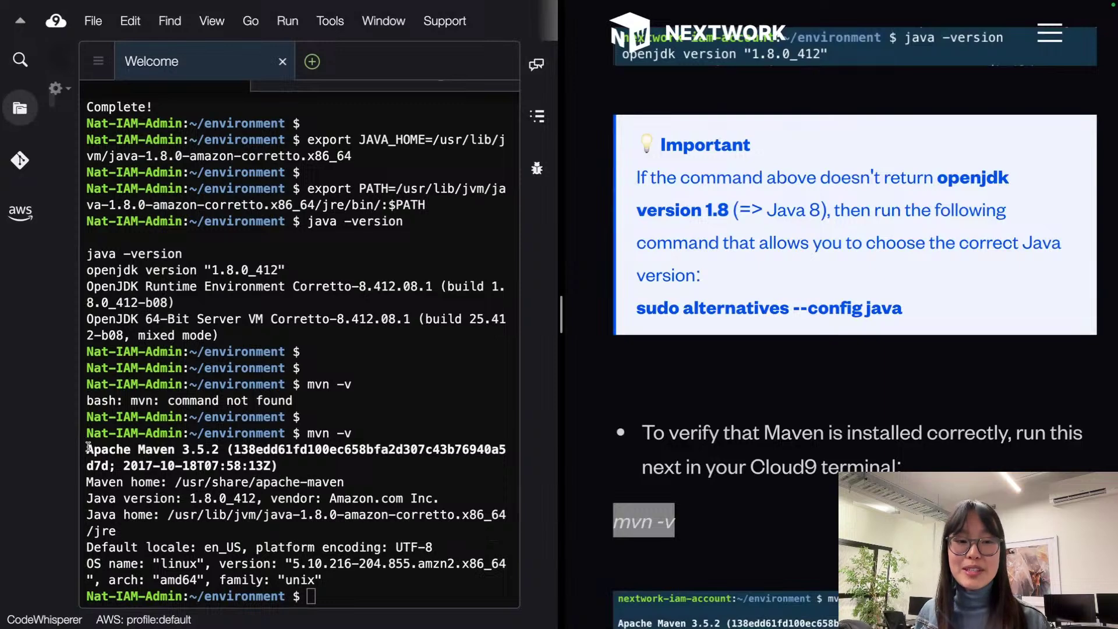
pyautogui.scroll(2, 88, 448)
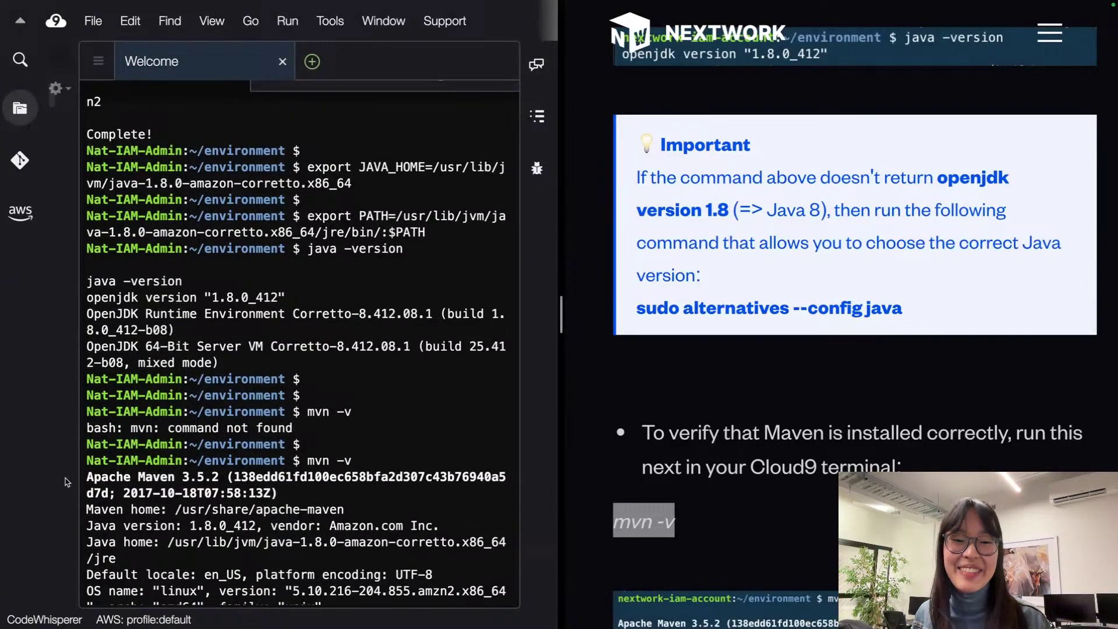
pyautogui.scroll(-2, 169, 461)
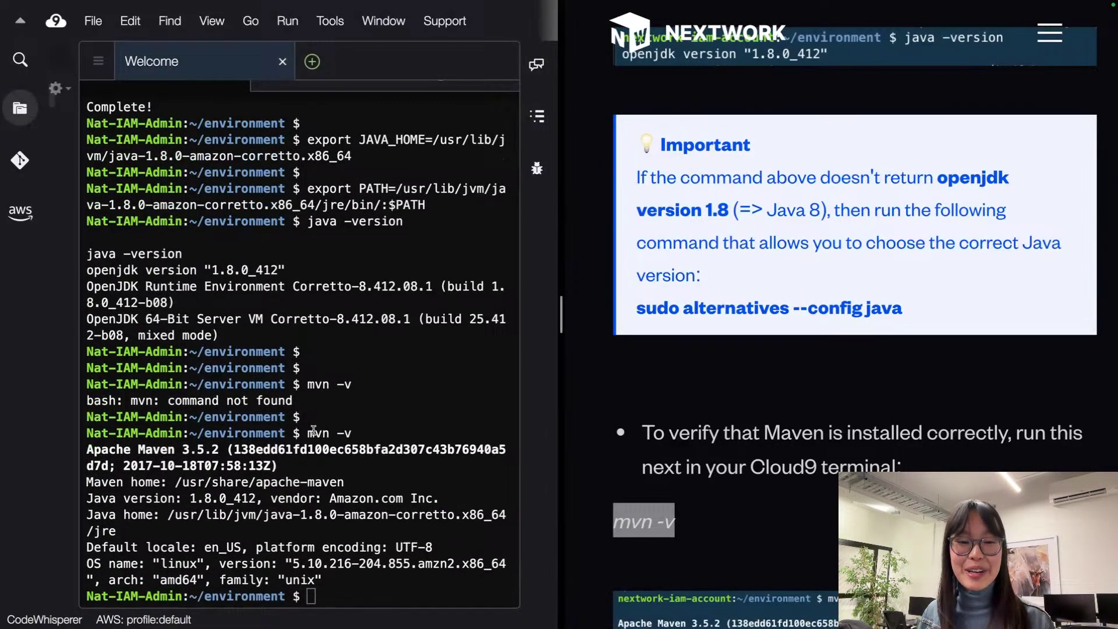
pyautogui.moveTo(308, 433); pyautogui.dragTo(358, 436)
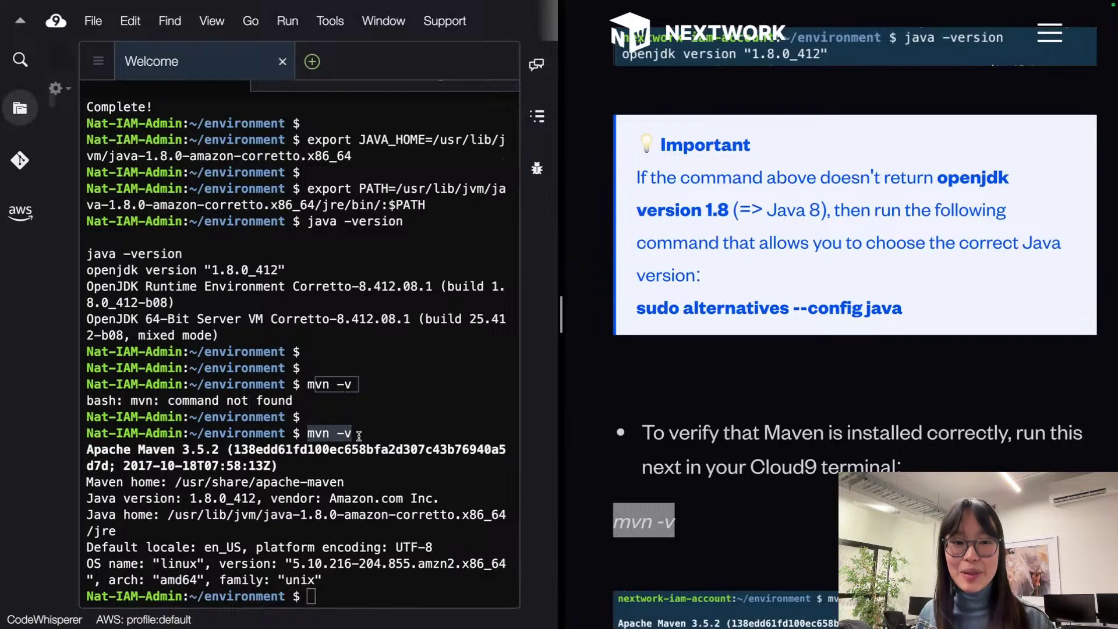
pyautogui.click(359, 435)
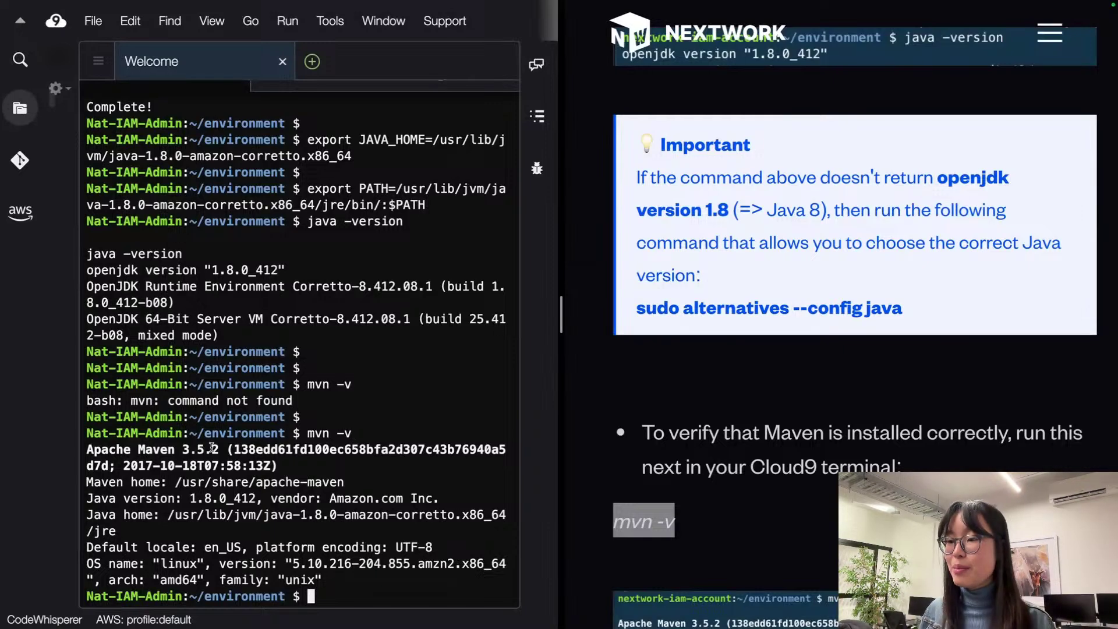
pyautogui.moveTo(221, 450); pyautogui.dragTo(75, 452)
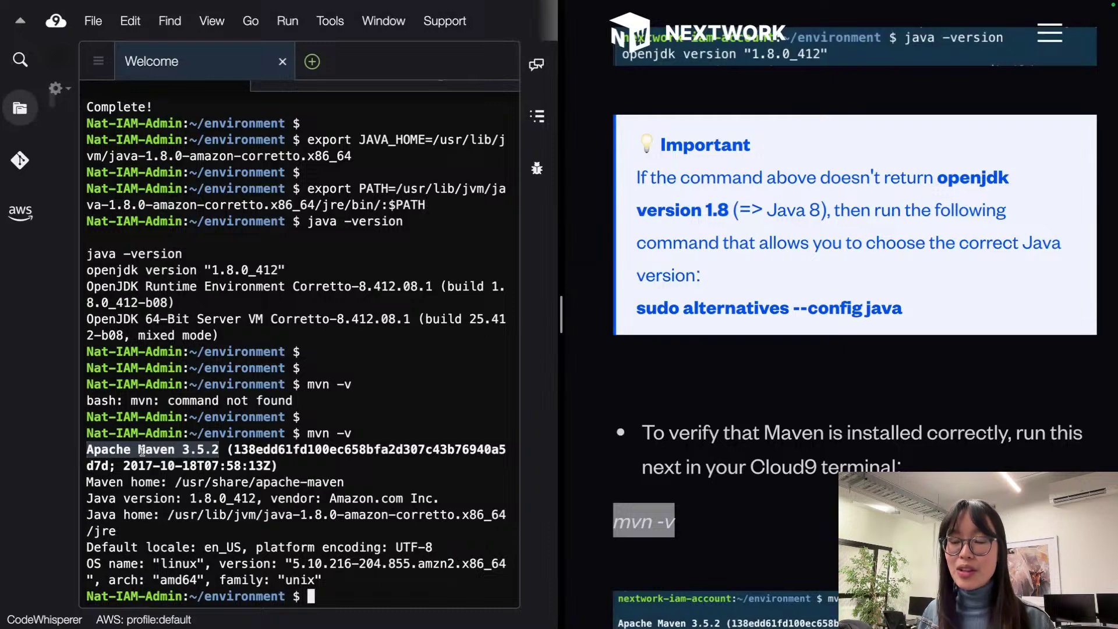
# Step: Copy the guide's mvn archetype:generate command and run it to create nextwork-web-project
pyautogui.click(569, 355)
pyautogui.scroll(-10, 595, 349)
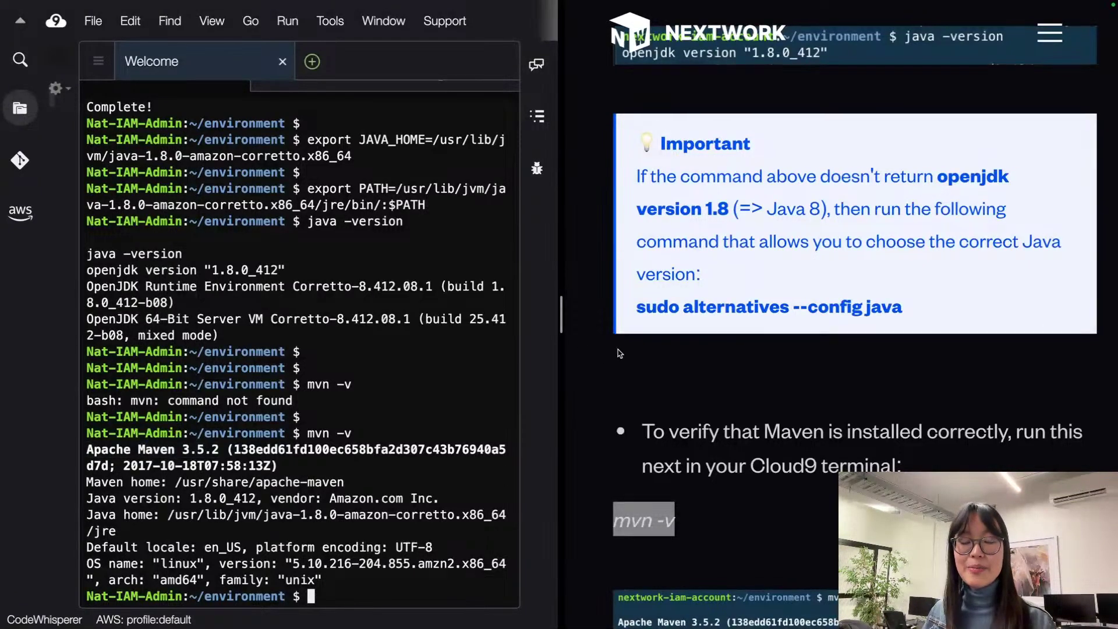
pyautogui.scroll(-2, 596, 350)
pyautogui.scroll(3, 640, 326)
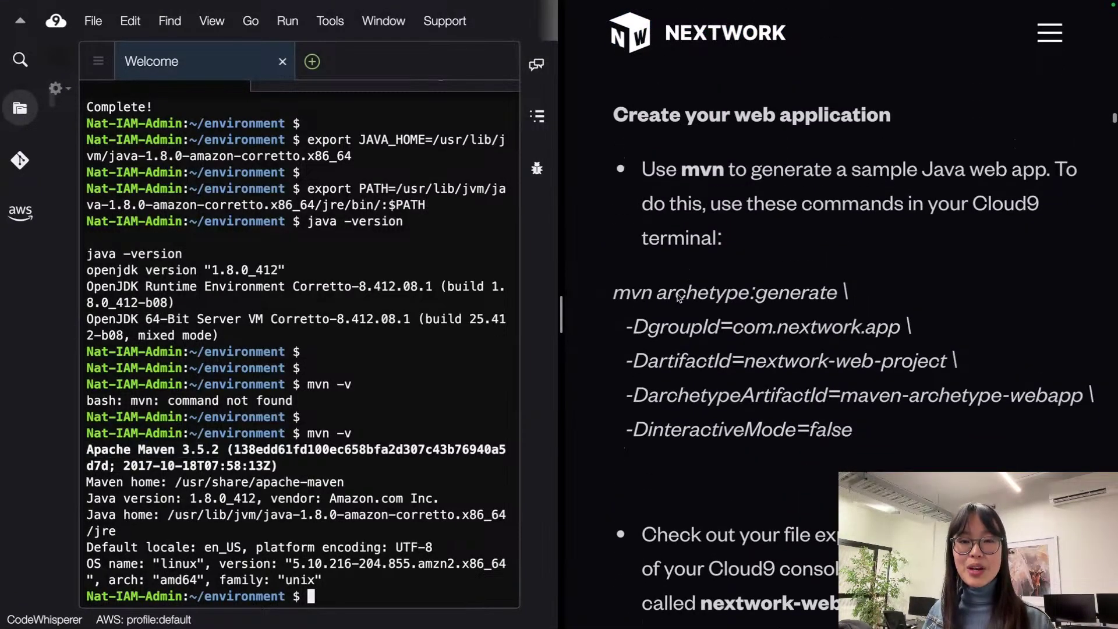
pyautogui.scroll(-2, 671, 317)
pyautogui.scroll(-1, 682, 315)
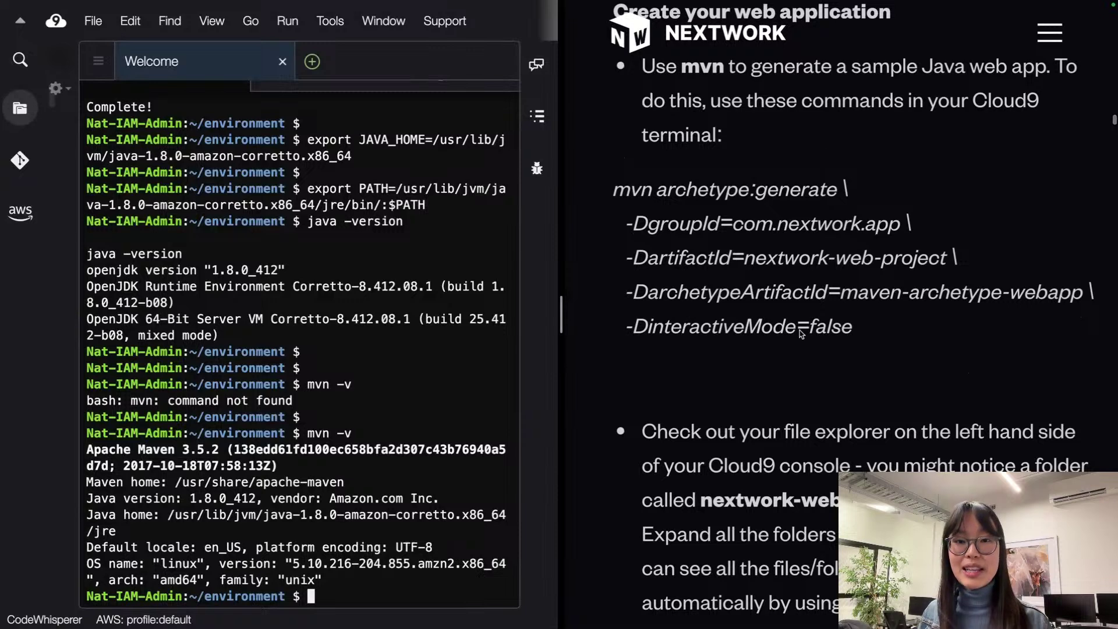
pyautogui.moveTo(878, 334); pyautogui.dragTo(596, 204)
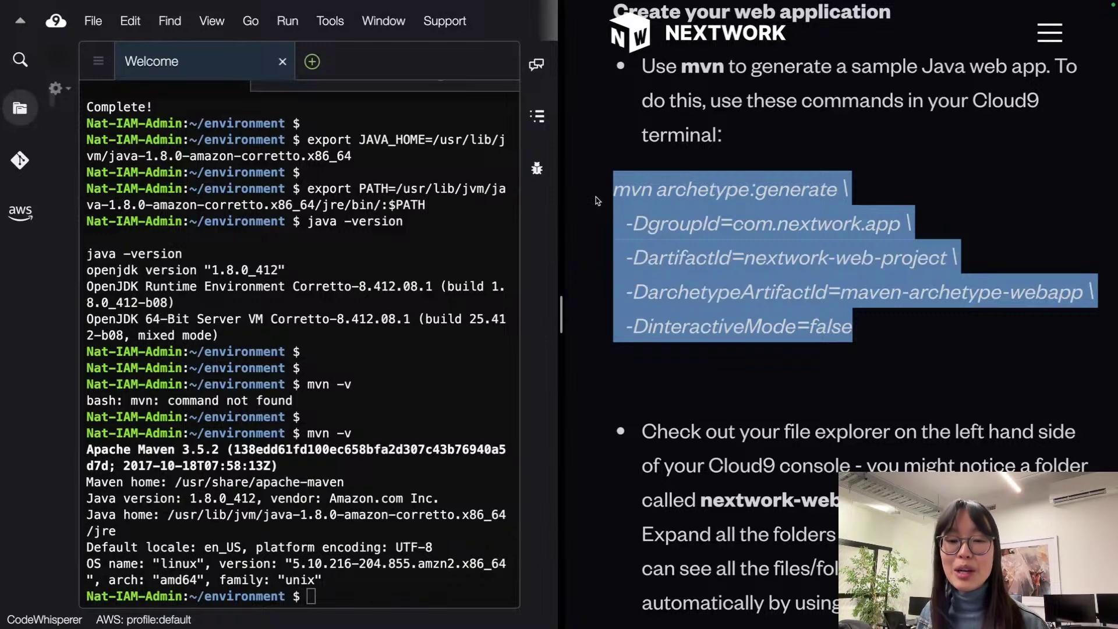
pyautogui.rightClick(705, 229)
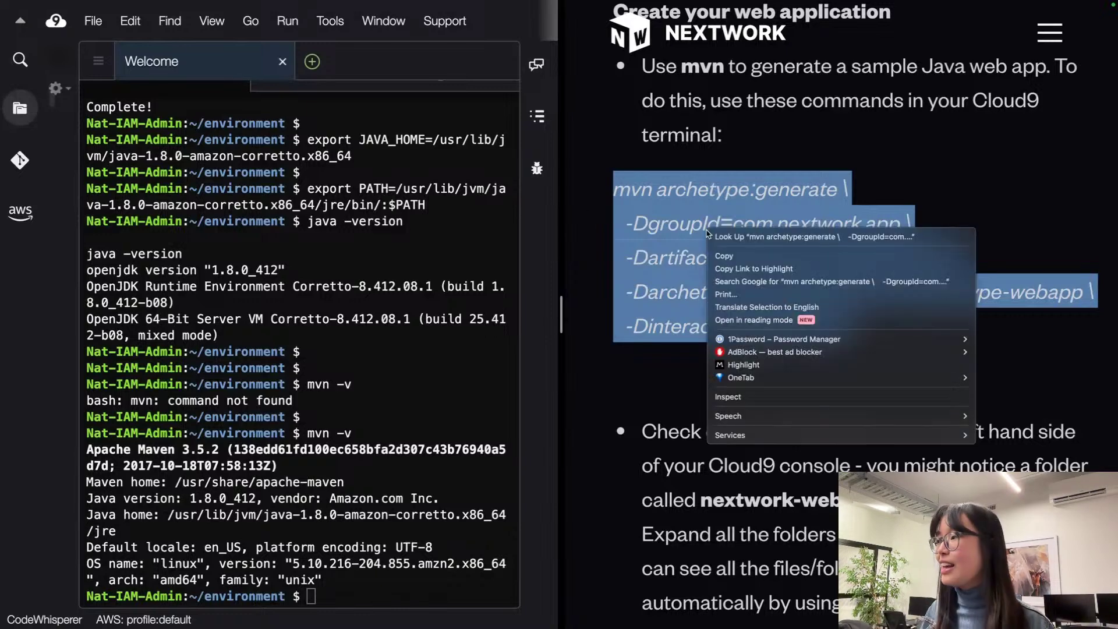
pyautogui.click(725, 254)
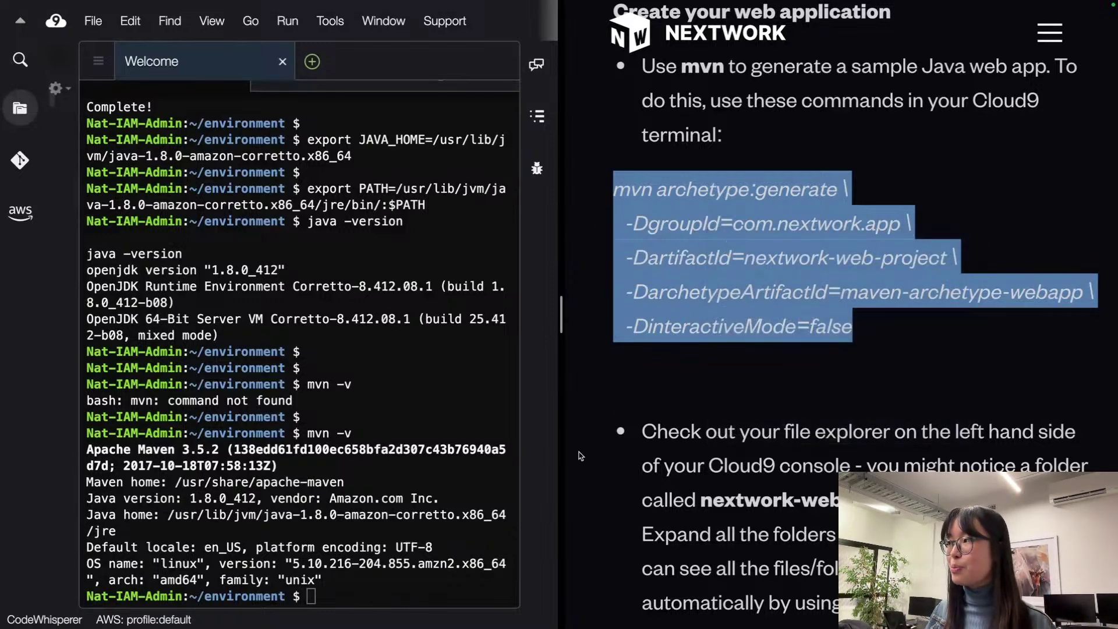
pyautogui.click(427, 591)
pyautogui.press('super+v')
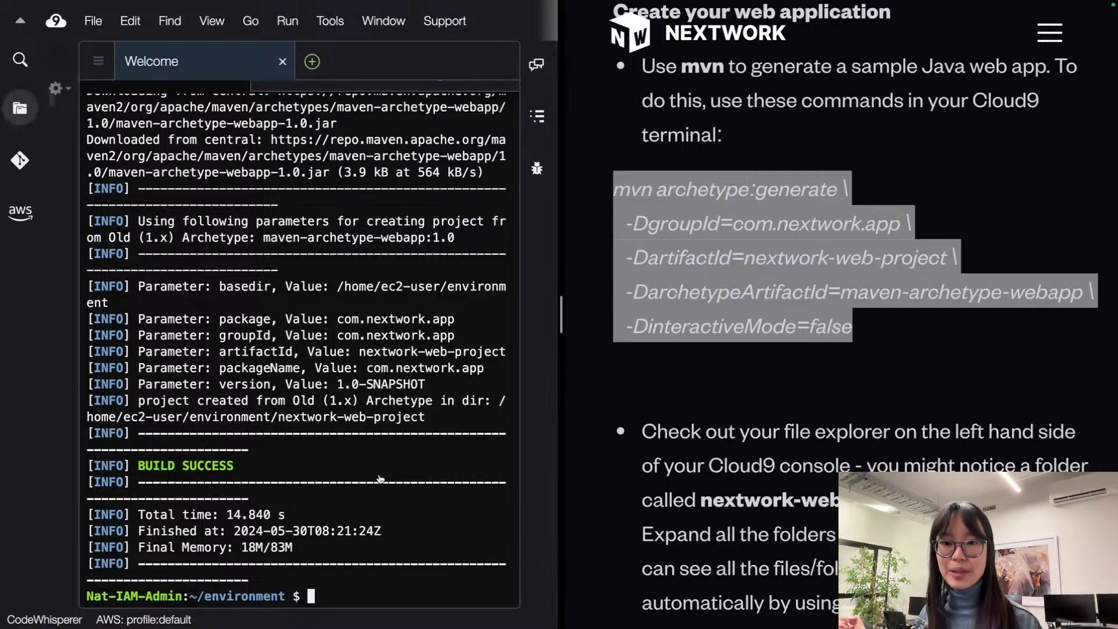
pyautogui.scroll(-3, 1060, 413)
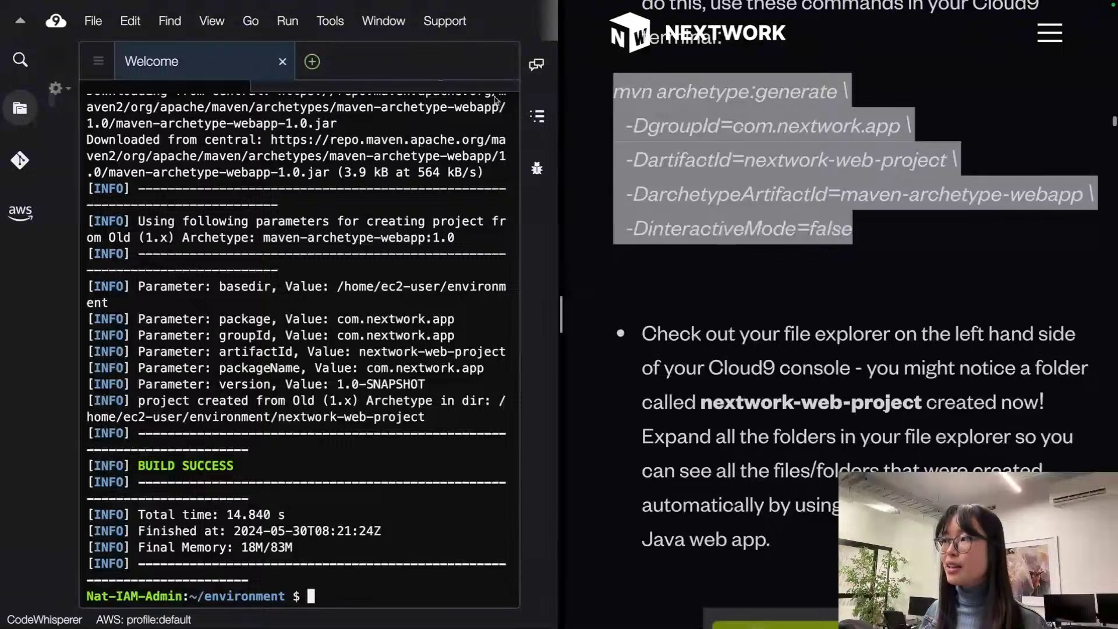
# Step: Widen the Cloud9 IDE and show the project's file tree beside the terminal
pyautogui.click(711, 157)
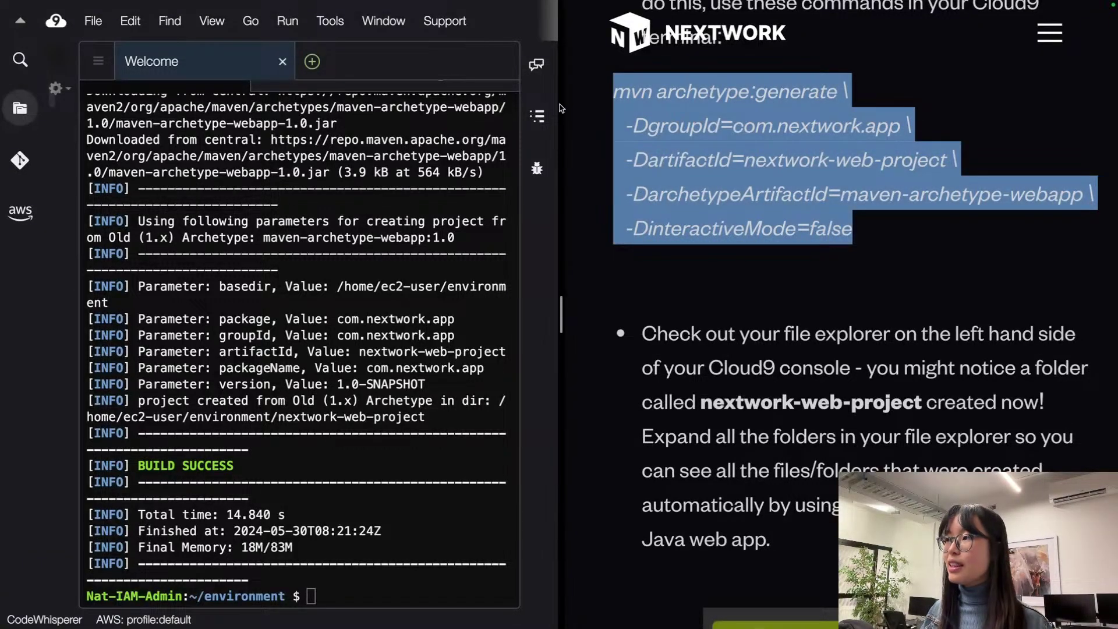
pyautogui.moveTo(560, 107); pyautogui.dragTo(723, 96)
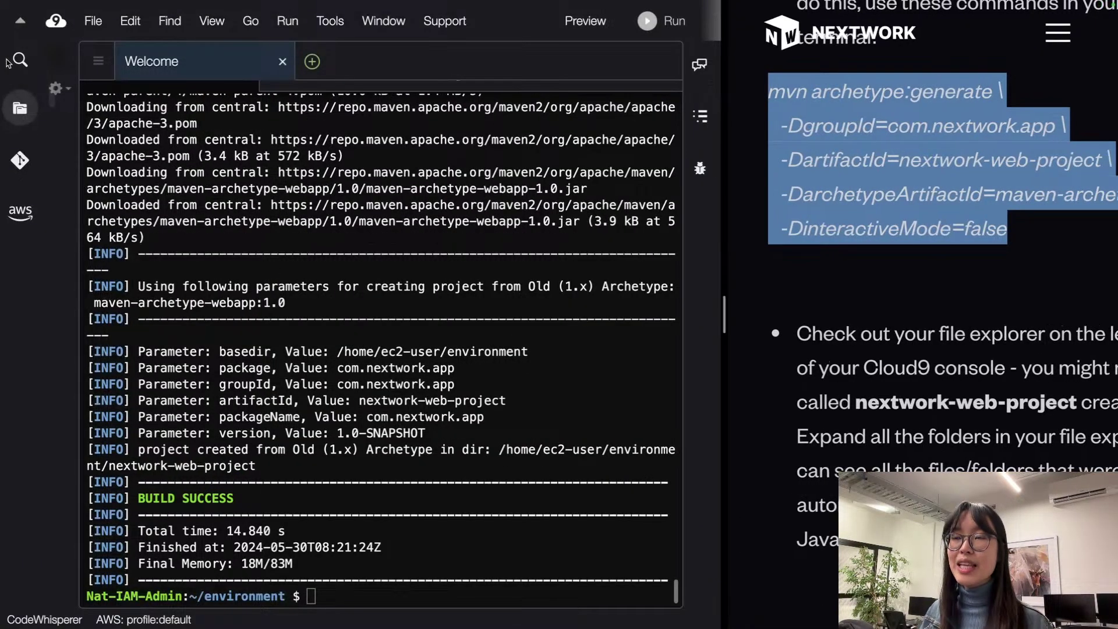
pyautogui.click(79, 152)
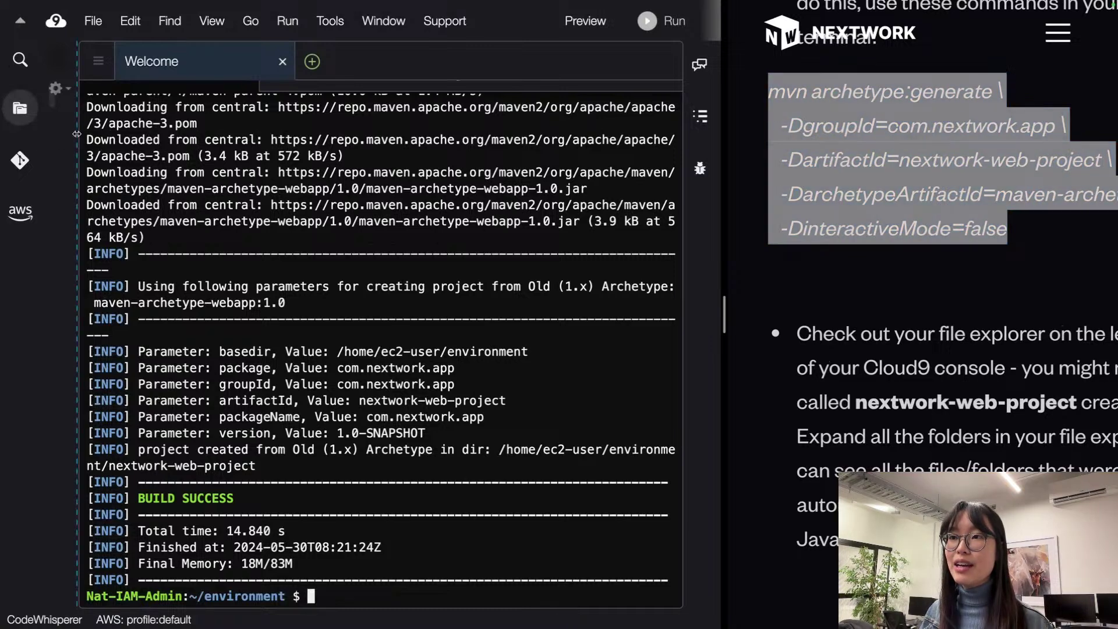
pyautogui.moveTo(78, 137); pyautogui.dragTo(340, 138)
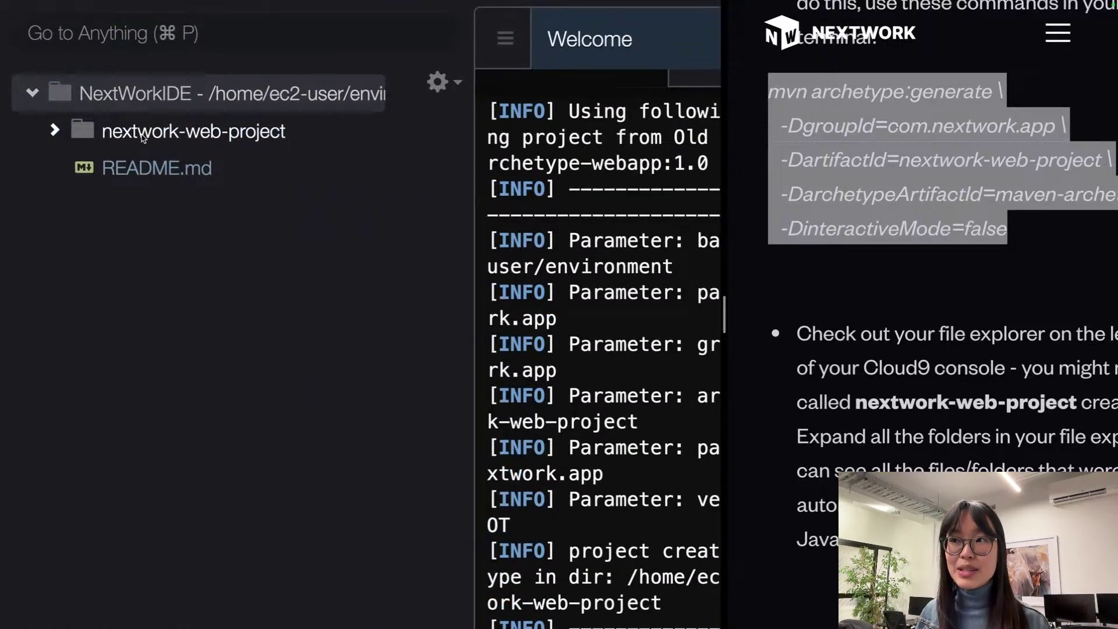
# Step: Expand nextwork-web-project's src, main, webapp, resources and WEB-INF folders down to index.jsp
pyautogui.click(141, 136)
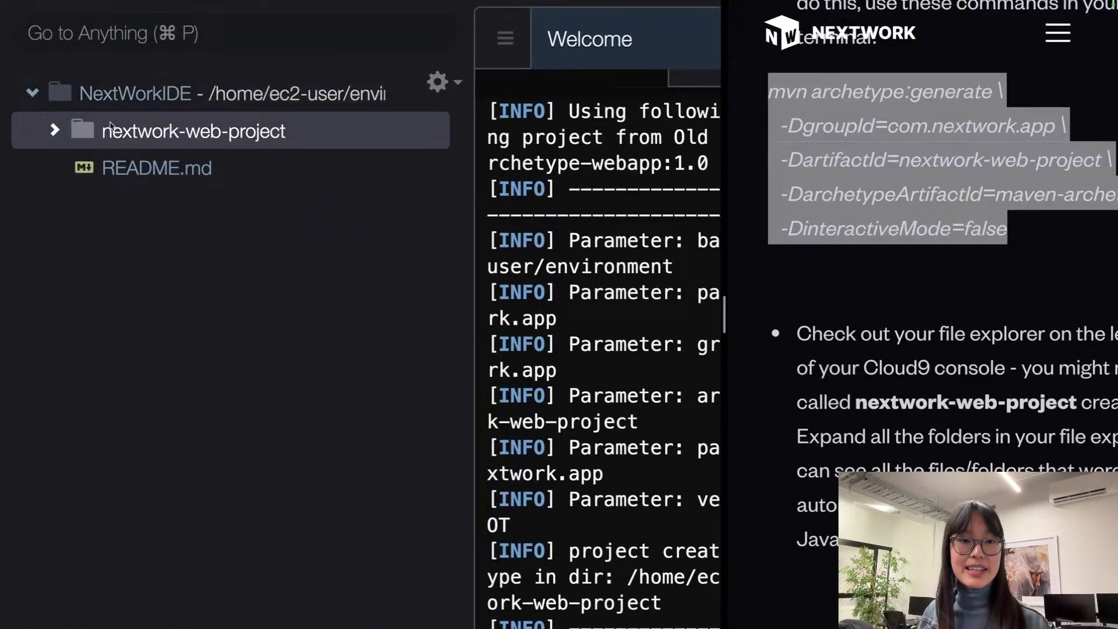
pyautogui.click(56, 130)
pyautogui.click(72, 170)
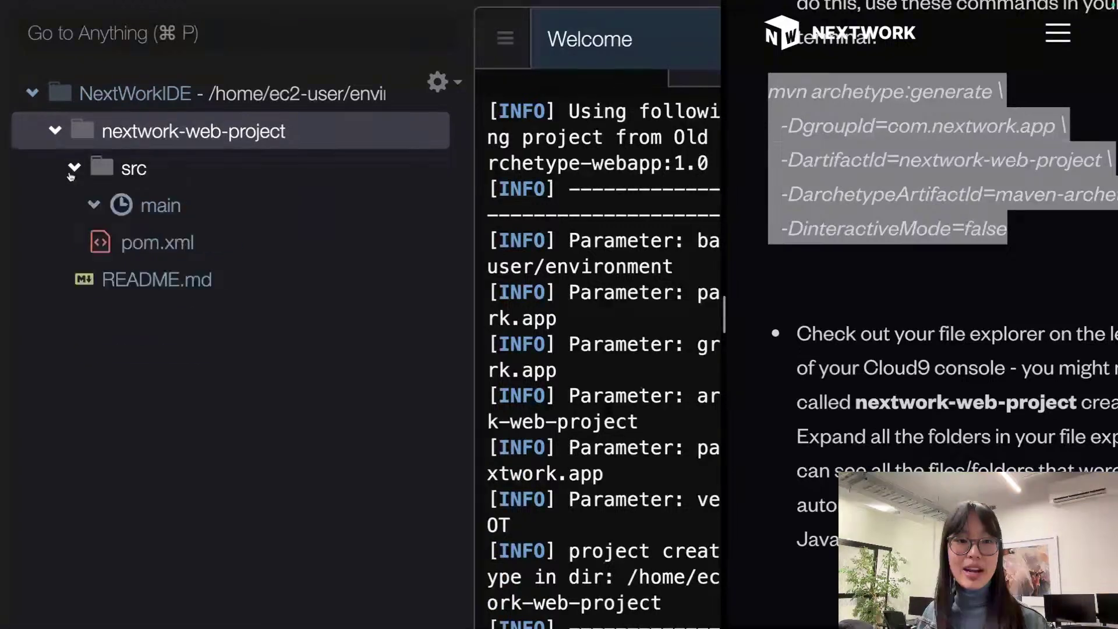
pyautogui.click(95, 206)
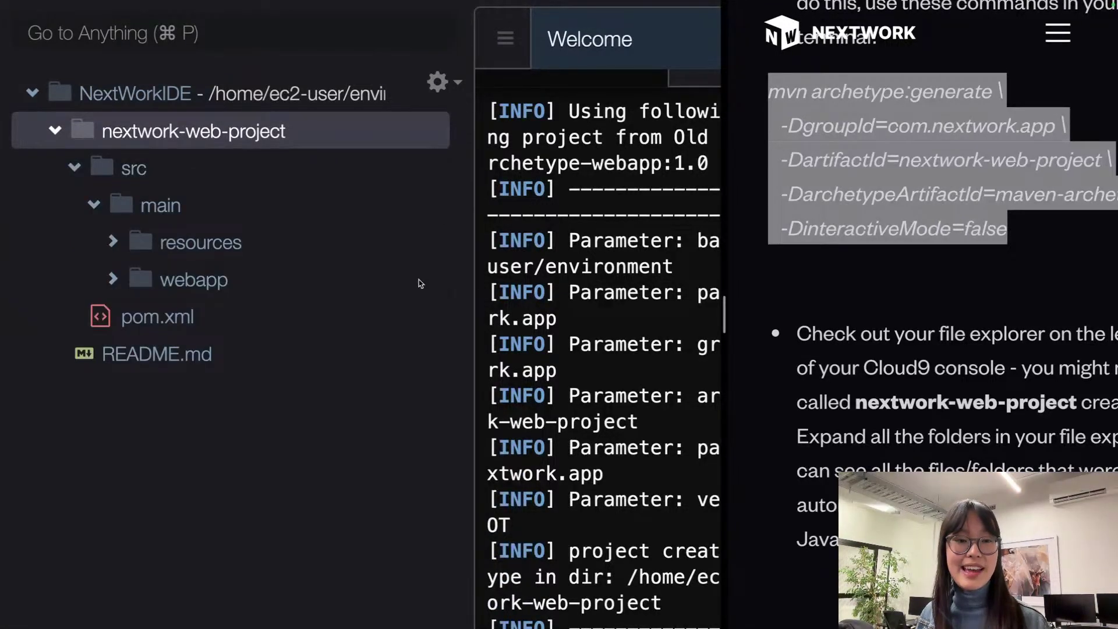
pyautogui.click(114, 281)
pyautogui.click(114, 244)
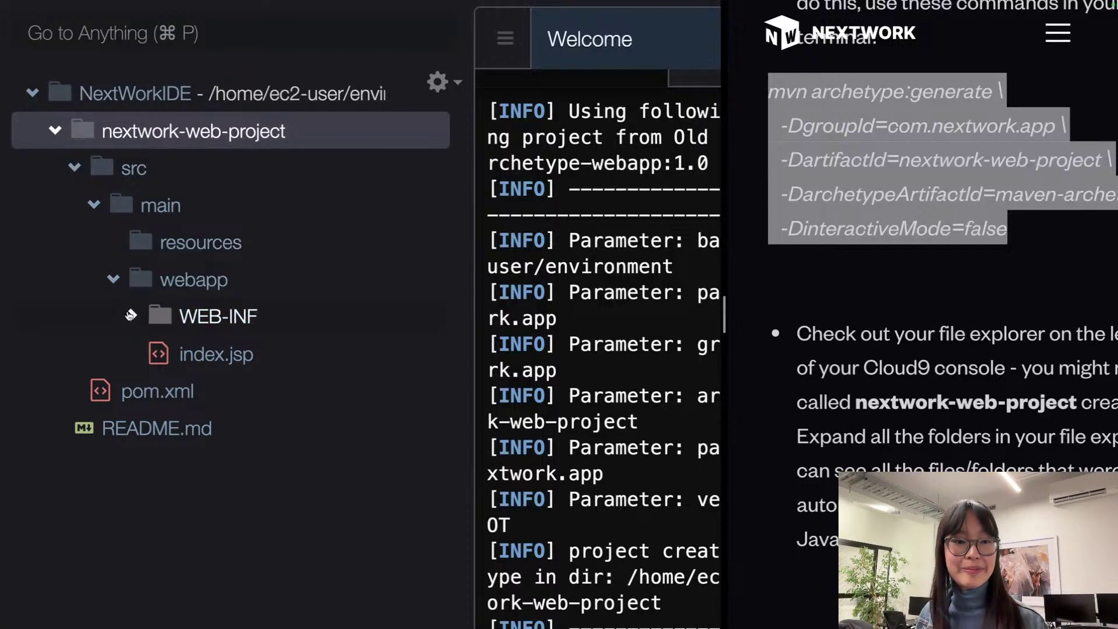
pyautogui.click(134, 317)
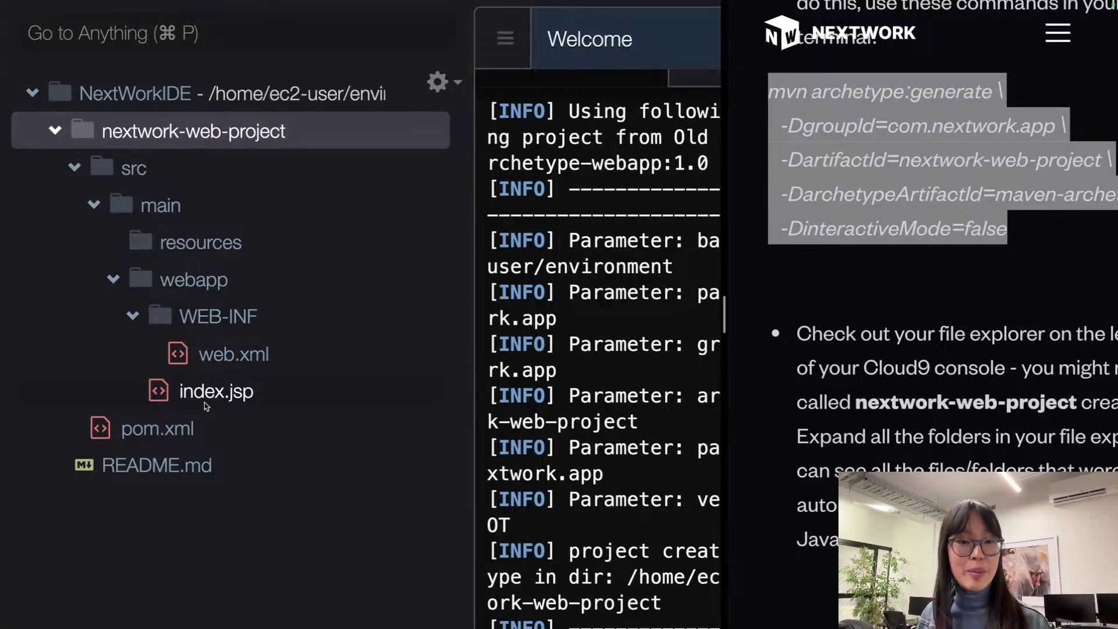
pyautogui.click(244, 399)
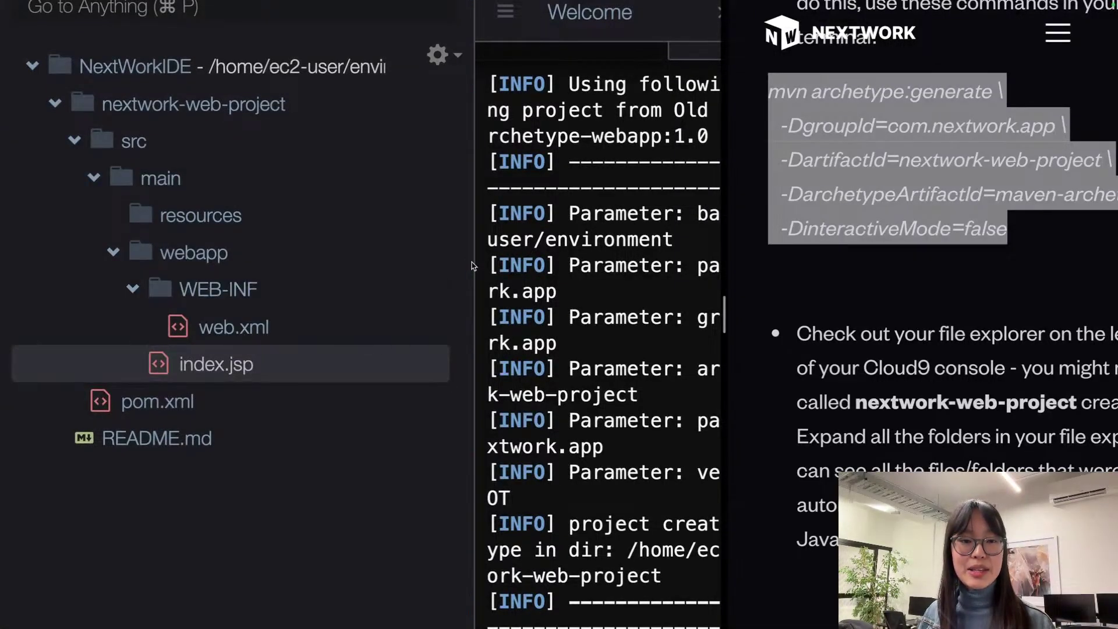
# Step: Split the Welcome page into its own pane above the terminal and narrow the file tree
pyautogui.click(441, 221)
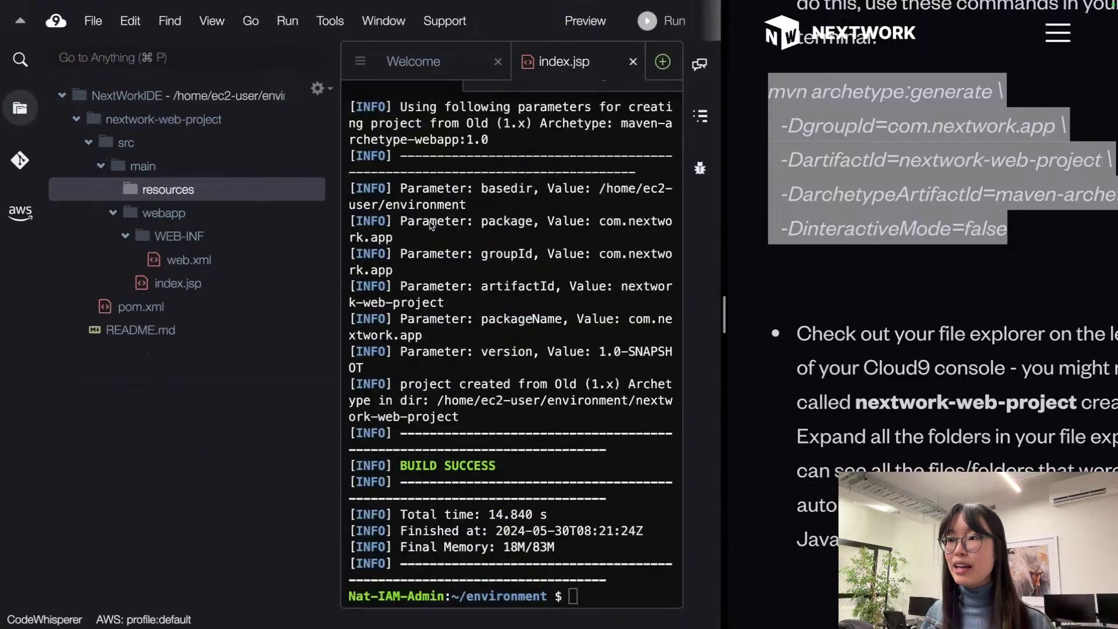
pyautogui.scroll(7, 446, 99)
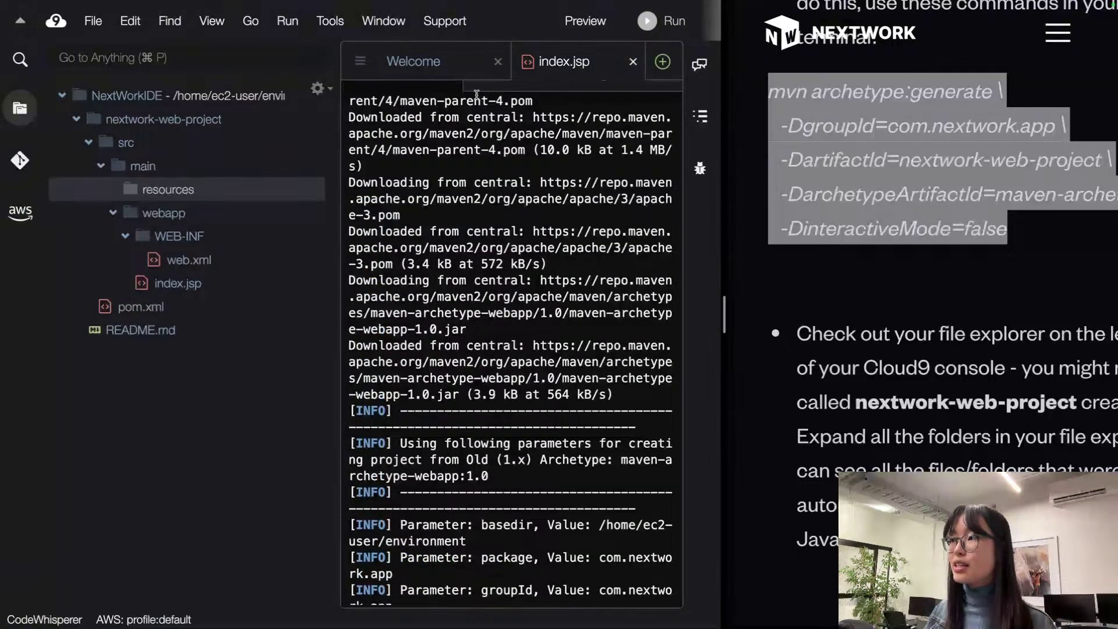
pyautogui.moveTo(413, 61); pyautogui.dragTo(440, 201)
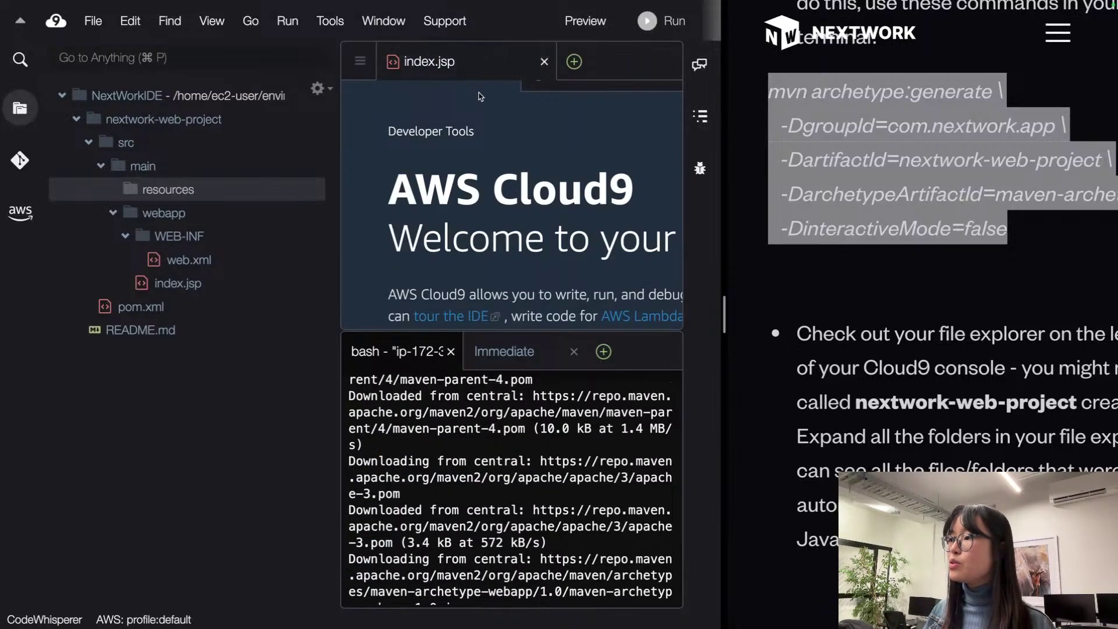
pyautogui.moveTo(509, 331); pyautogui.dragTo(511, 541)
pyautogui.moveTo(340, 124); pyautogui.dragTo(157, 111)
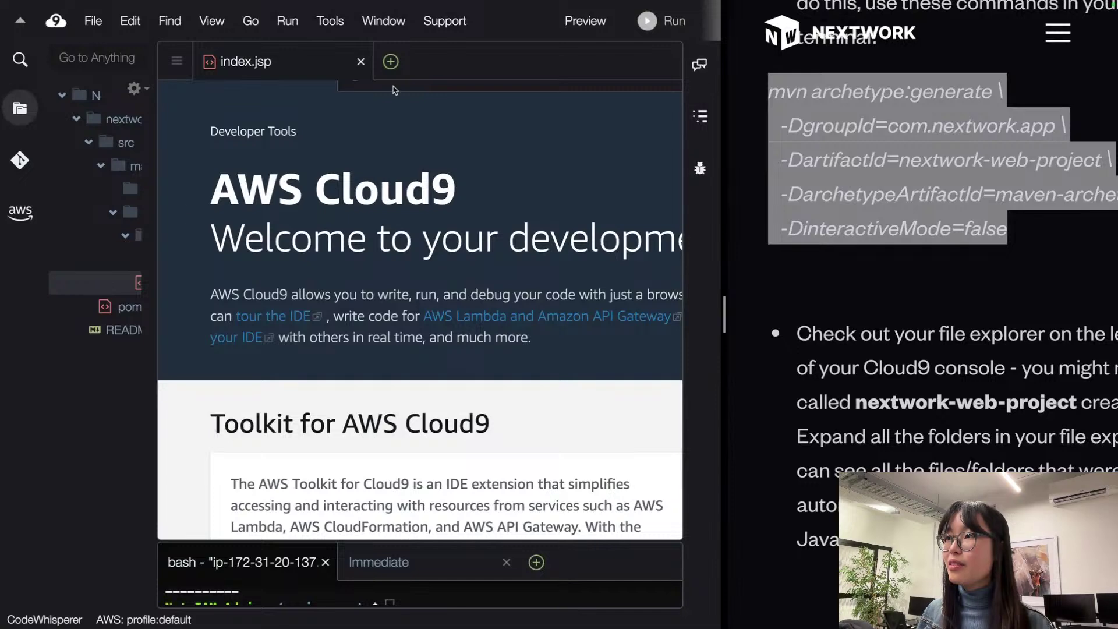
# Step: Close the Welcome page and open index.jsp in the editor
pyautogui.click(360, 61)
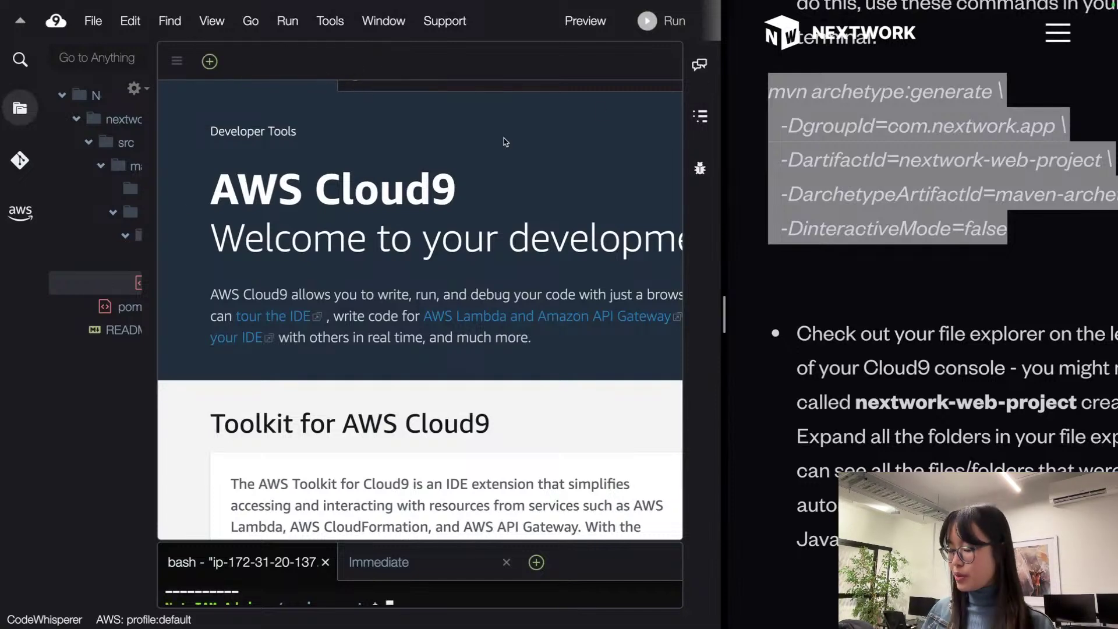
pyautogui.click(115, 493)
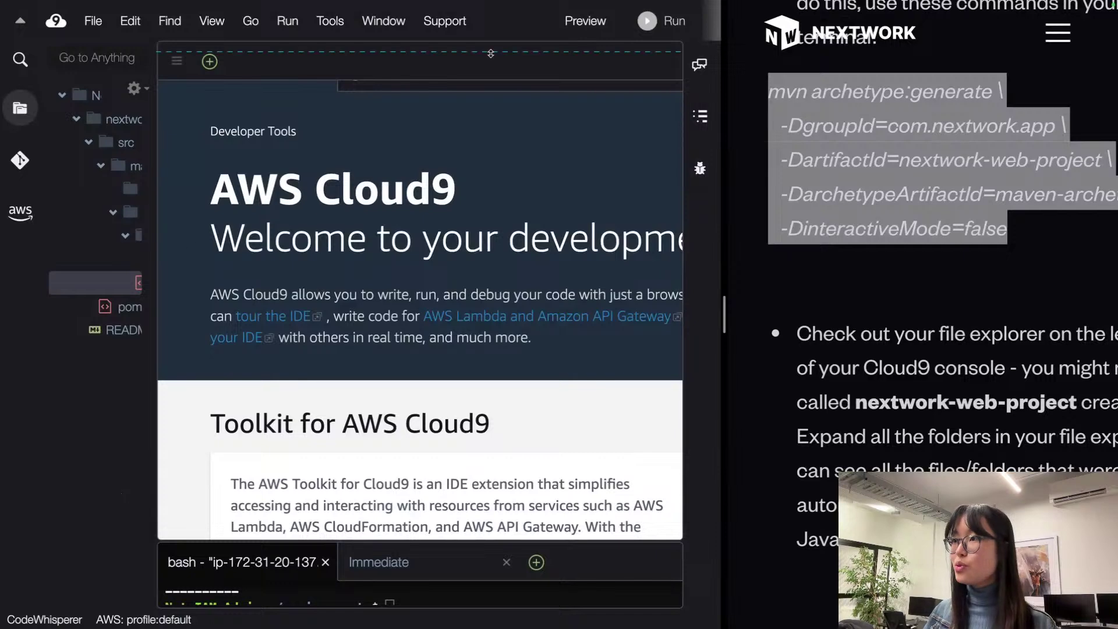
pyautogui.moveTo(377, 42); pyautogui.dragTo(375, 125)
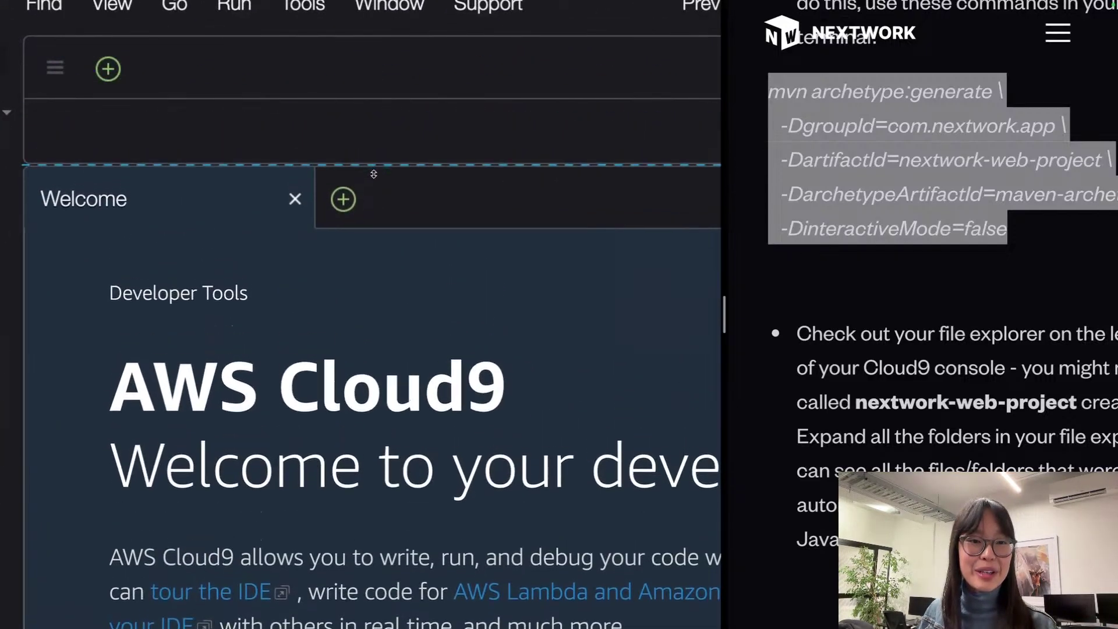
pyautogui.moveTo(373, 174); pyautogui.dragTo(394, 544)
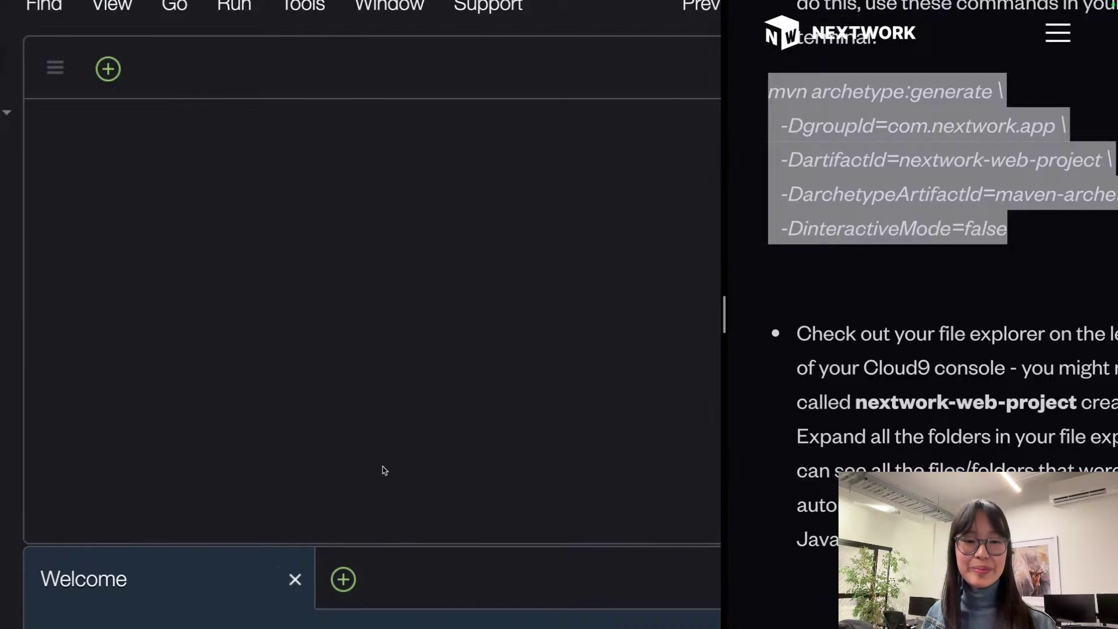
pyautogui.click(295, 580)
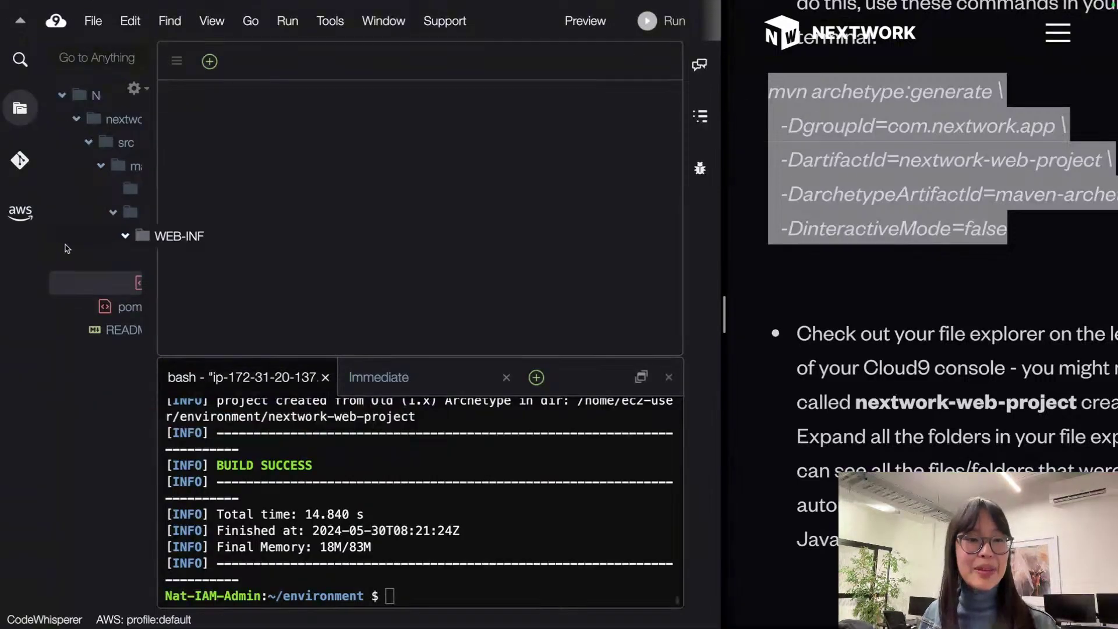
pyautogui.doubleClick(100, 284)
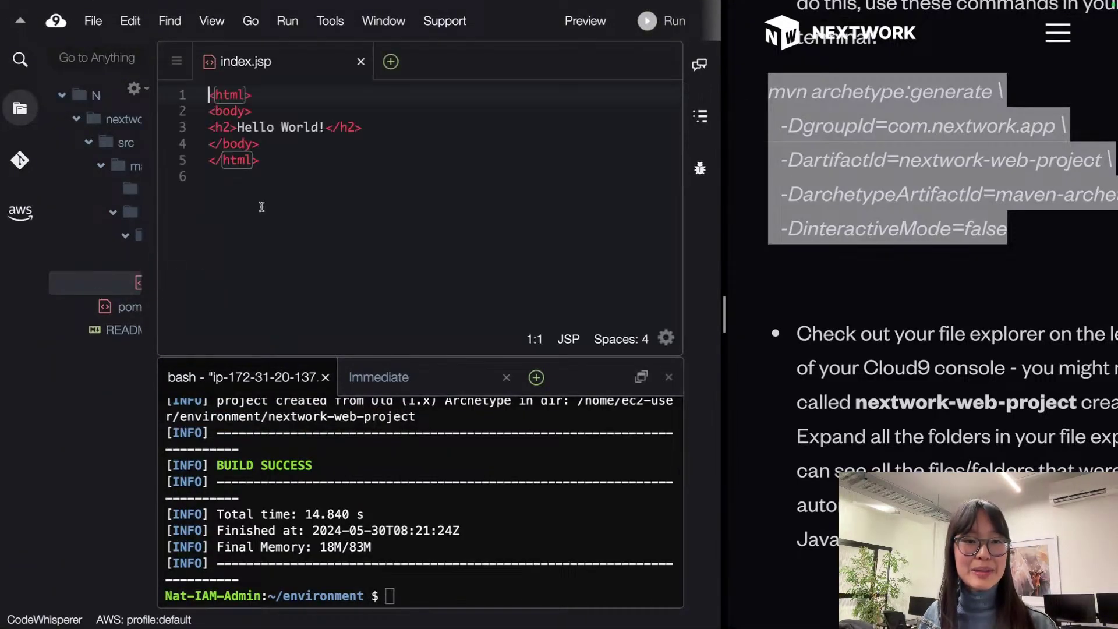
# Step: Replace all of index.jsp's contents with the guide's sample code
pyautogui.click(883, 263)
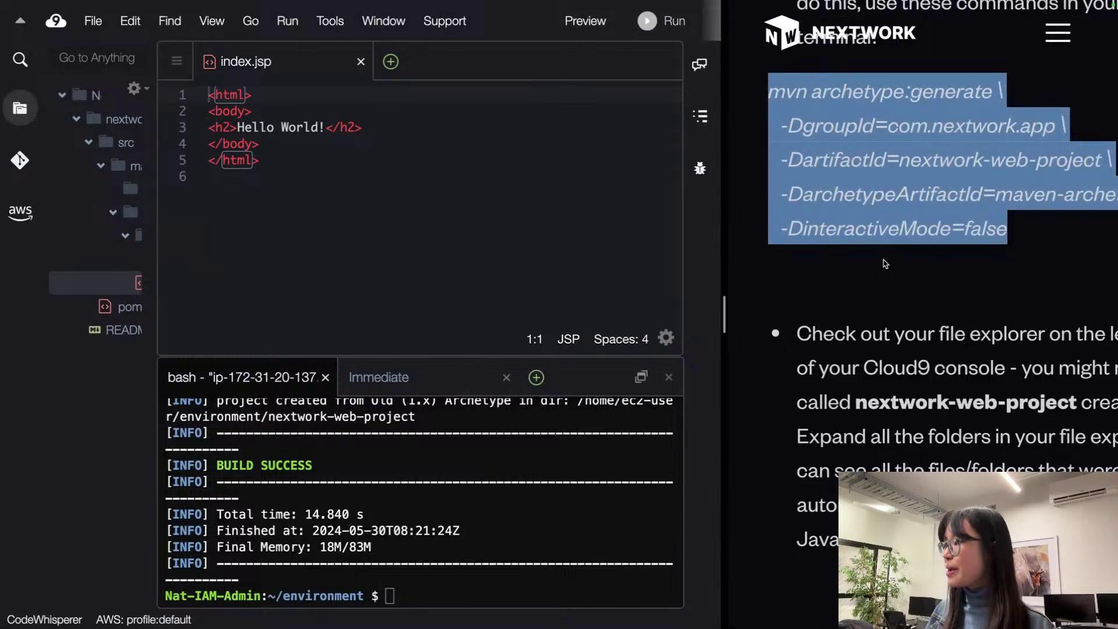
pyautogui.hscroll(2, 883, 260)
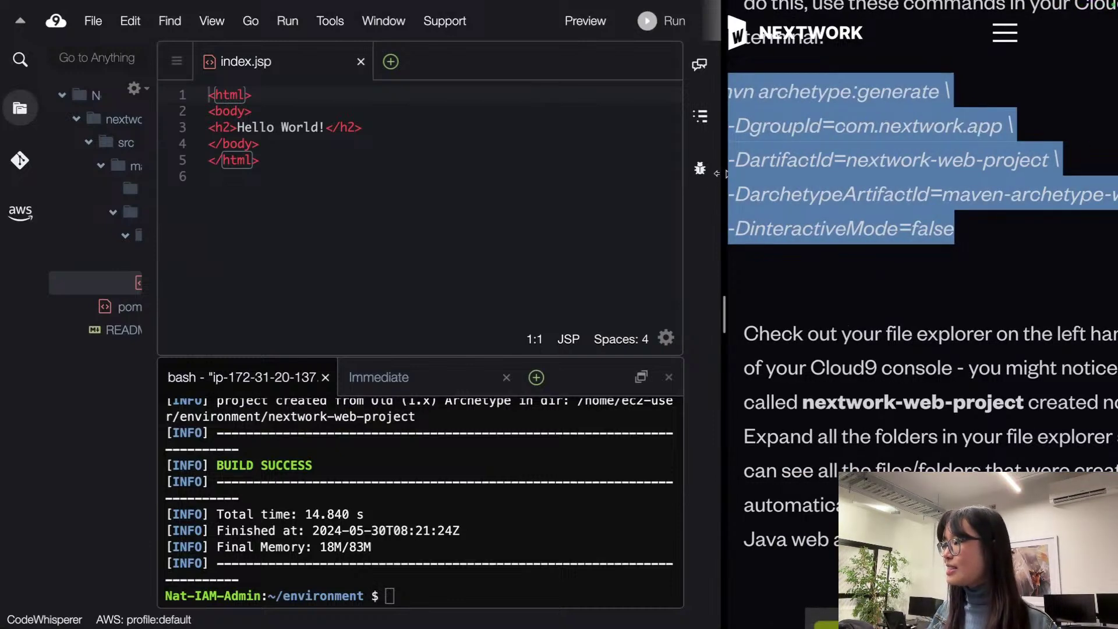
pyautogui.moveTo(716, 173); pyautogui.dragTo(579, 173)
pyautogui.scroll(-5, 927, 377)
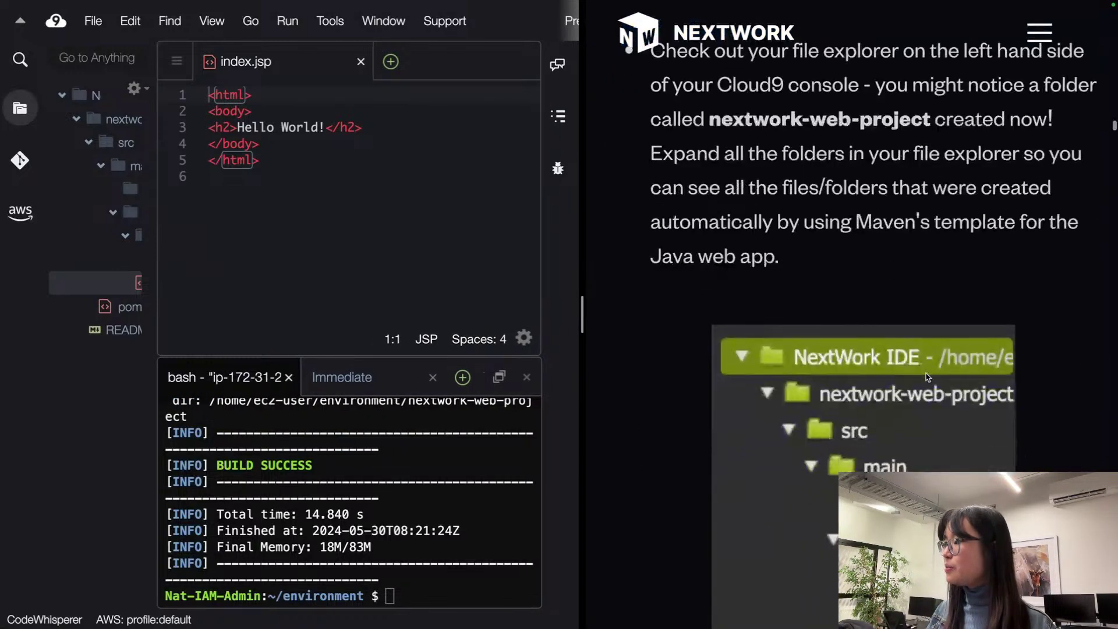
pyautogui.scroll(-10, 928, 377)
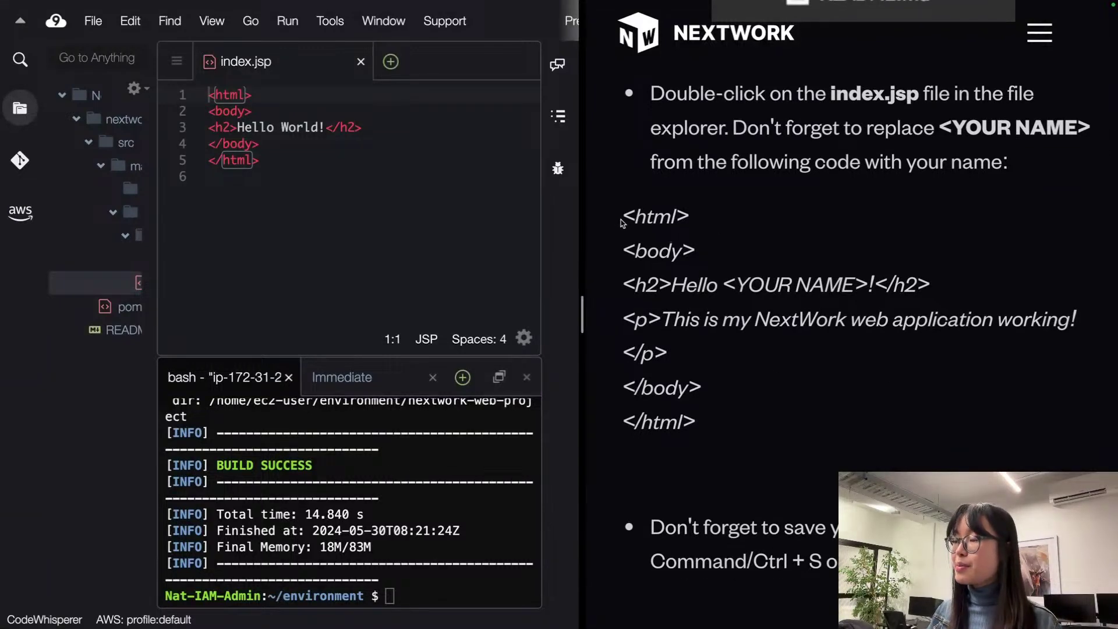
pyautogui.moveTo(615, 219); pyautogui.dragTo(836, 429)
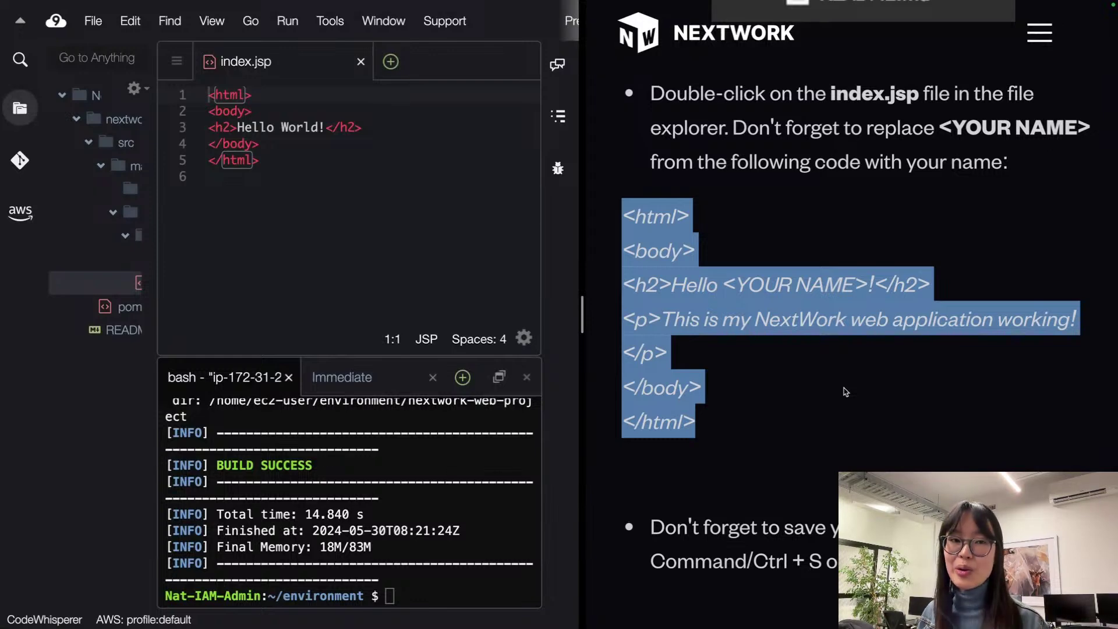
pyautogui.click(413, 211)
pyautogui.press('super+a')
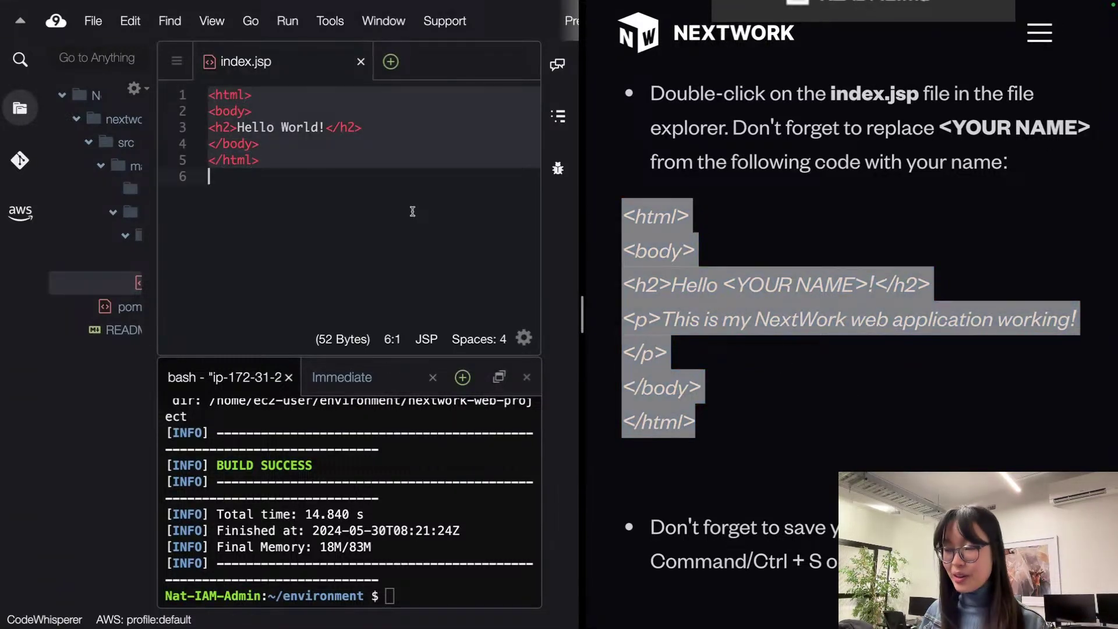
pyautogui.write('<html> <body> <h2>Hello <YOUR NAME>!</h2> <p>This is my NextWork web application working!</p> </body> </html>')
# Step: Replace the <YOUR NAME> placeholder with your own name and save index.jsp
pyautogui.moveTo(281, 129); pyautogui.dragTo(361, 126)
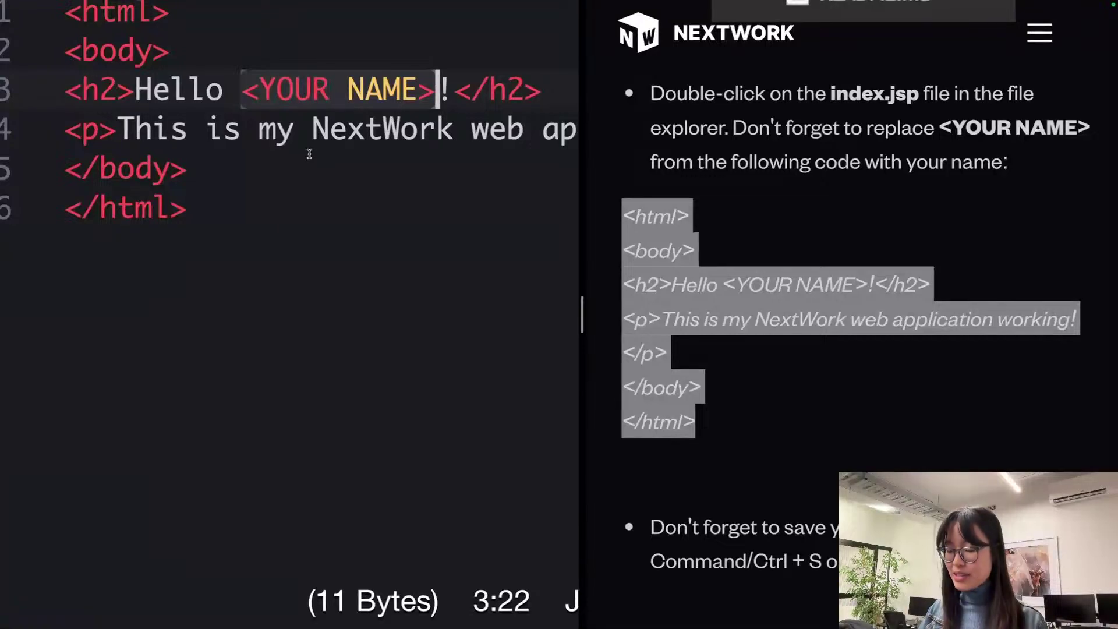
pyautogui.write('Natasha')
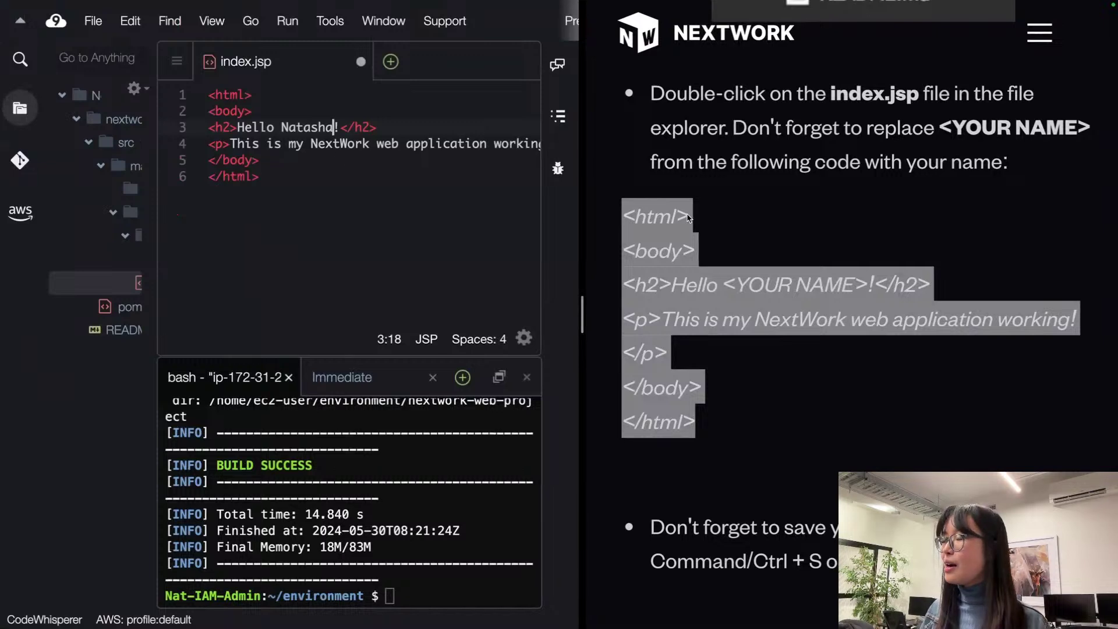
pyautogui.scroll(-3, 745, 231)
pyautogui.scroll(-3, 745, 231)
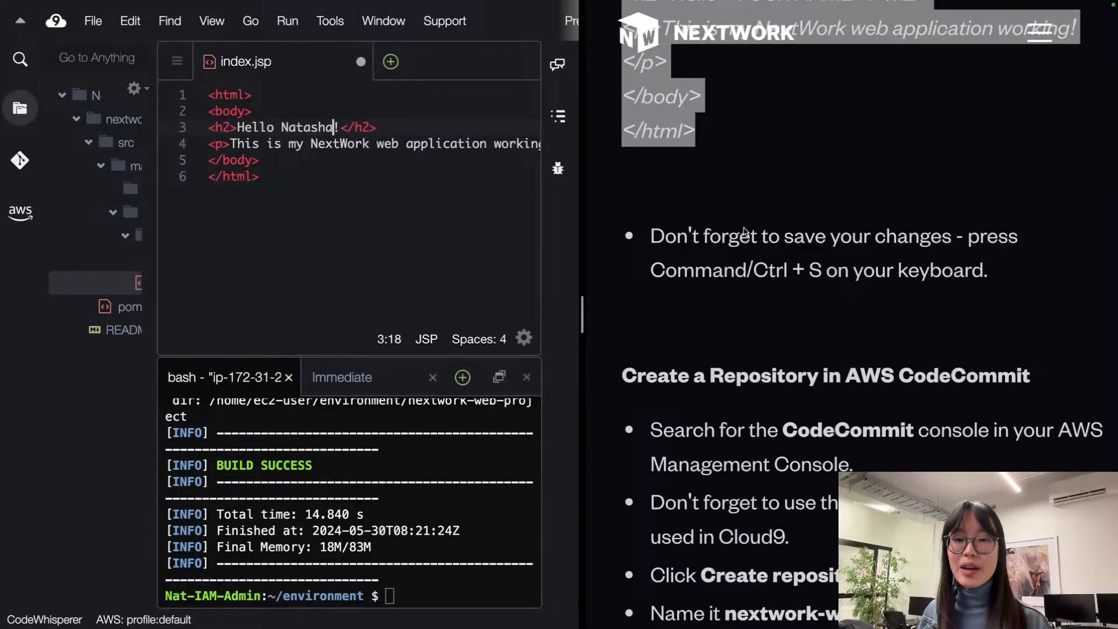
pyautogui.click(386, 191)
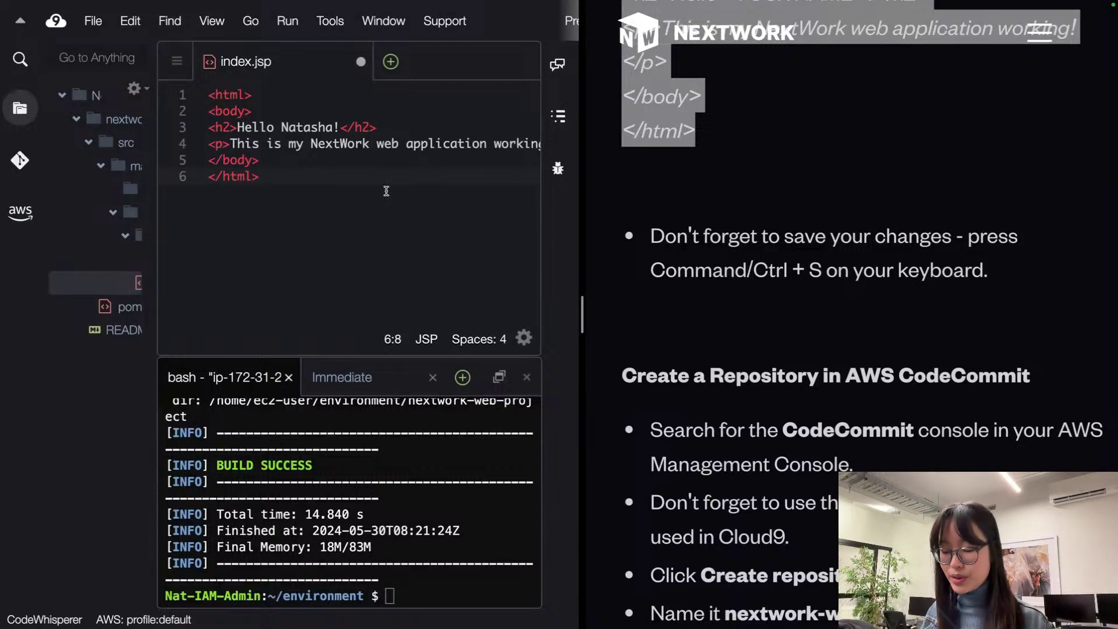
pyautogui.hotkey('ctrl', 's')
pyautogui.click(355, 144)
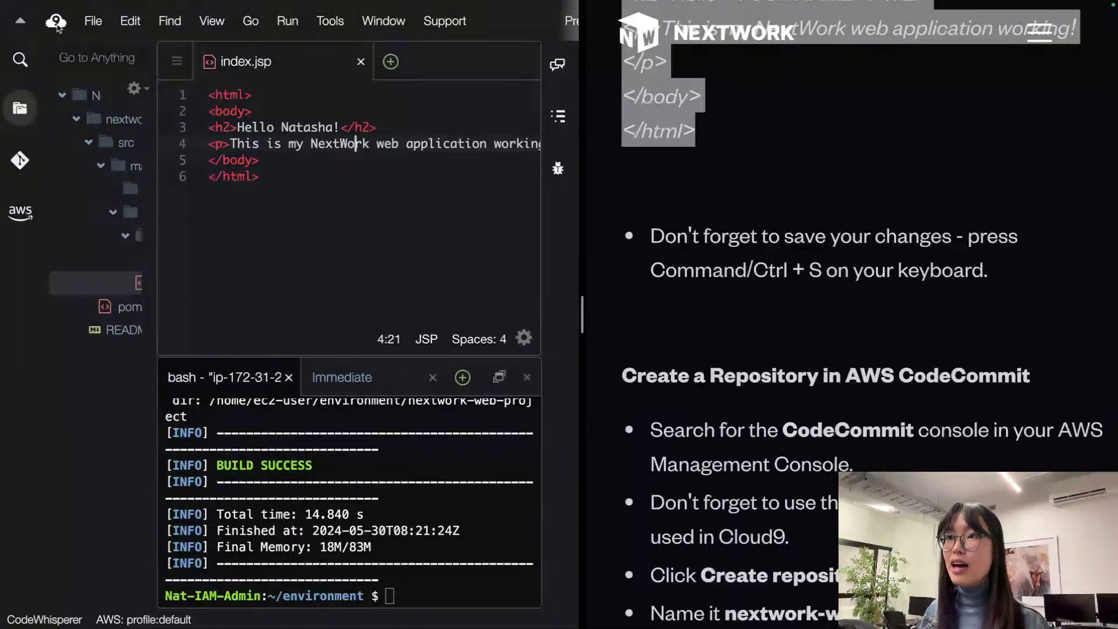
pyautogui.click(93, 27)
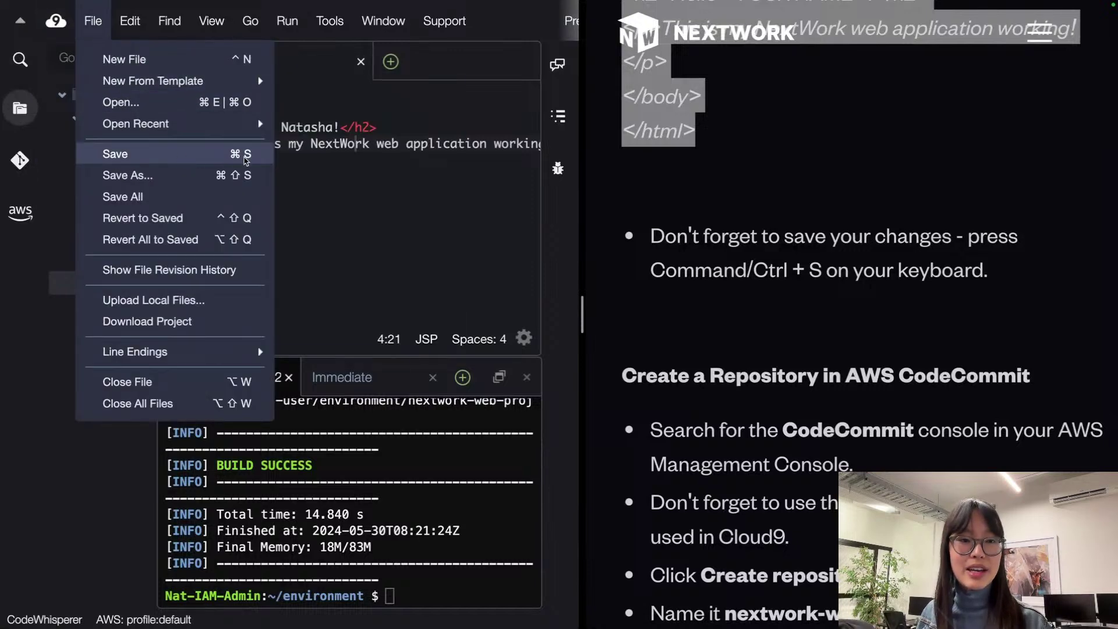
pyautogui.click(426, 133)
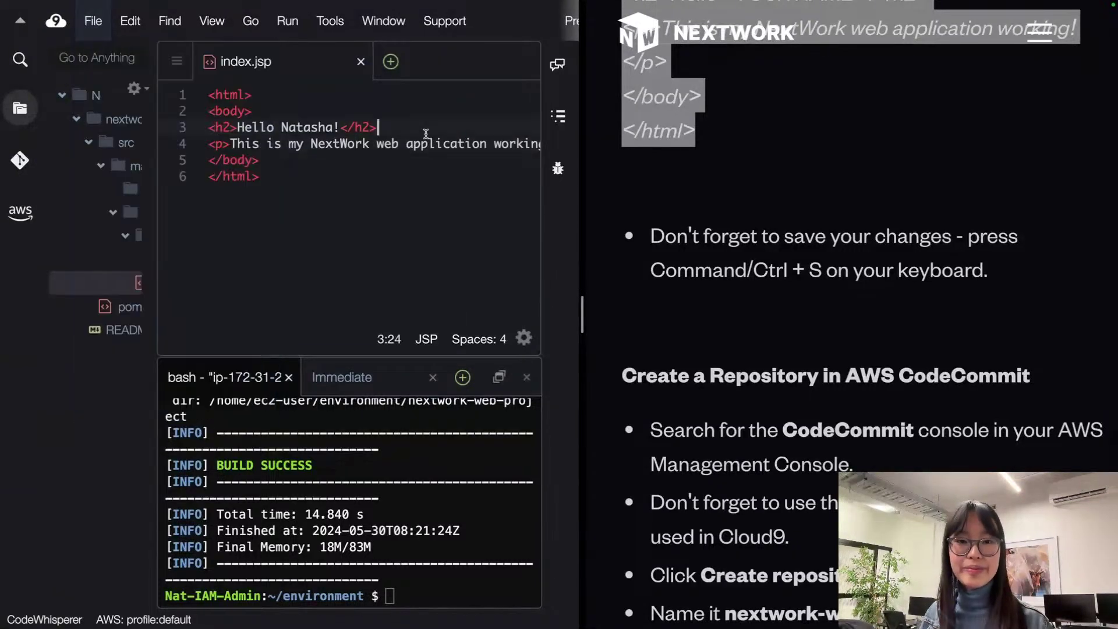
pyautogui.scroll(-5, 820, 263)
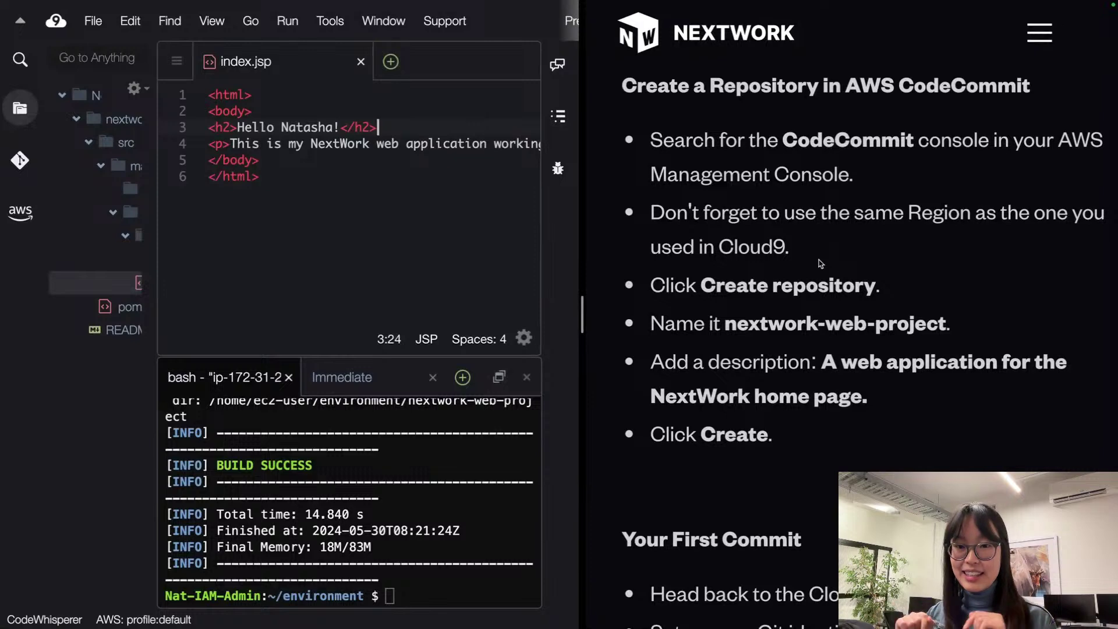
pyautogui.scroll(-1, 821, 263)
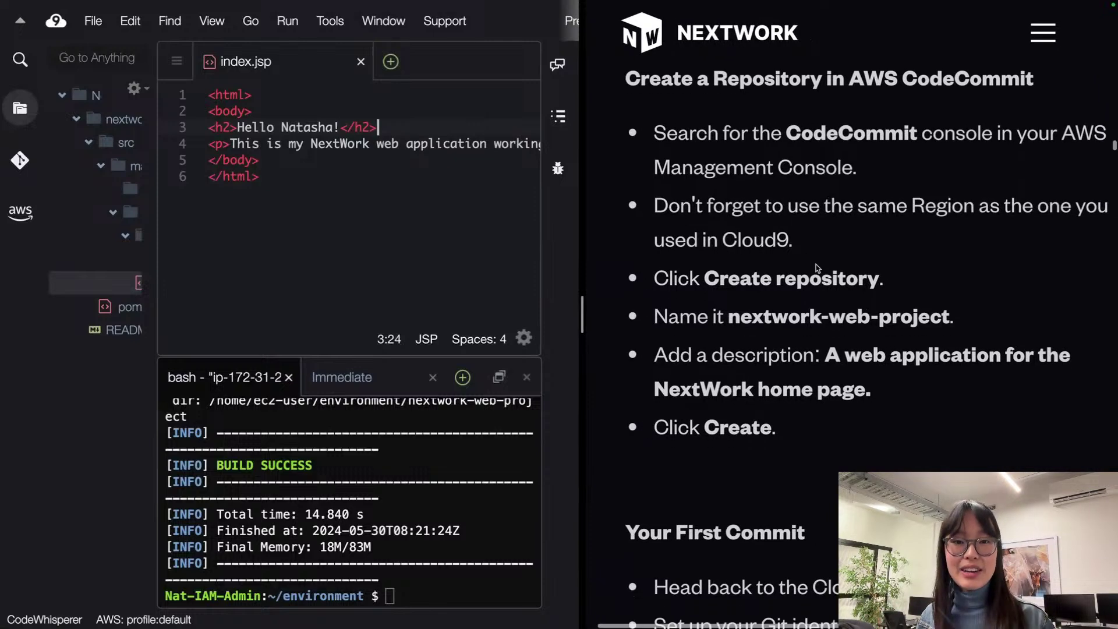
pyautogui.scroll(1, 817, 266)
pyautogui.click(502, 226)
pyautogui.press('super+f')
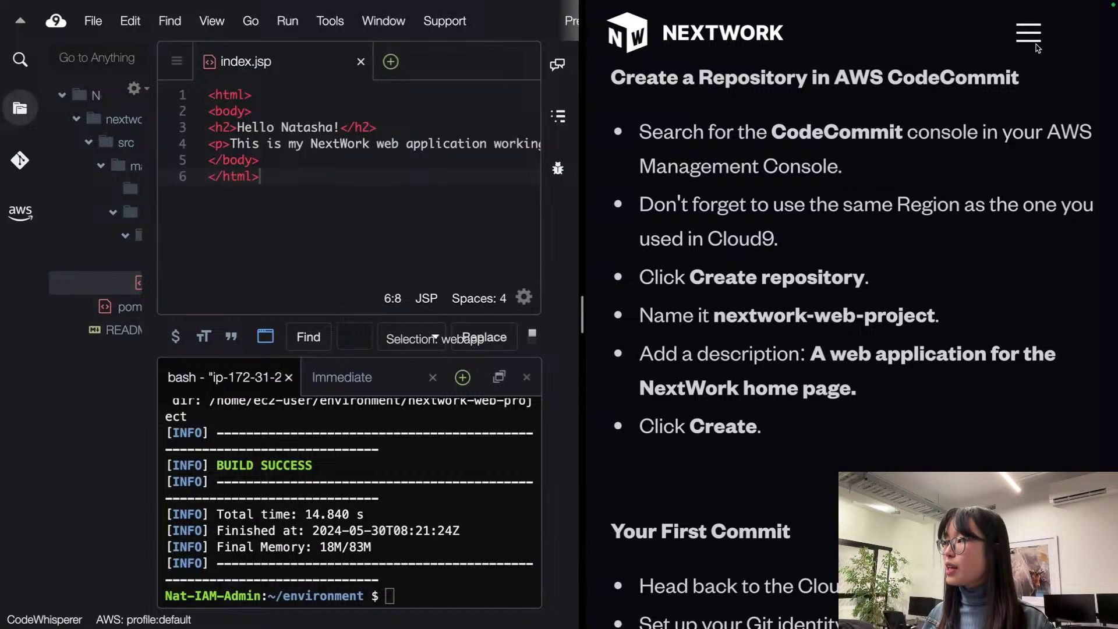
pyautogui.press('super+shift+f')
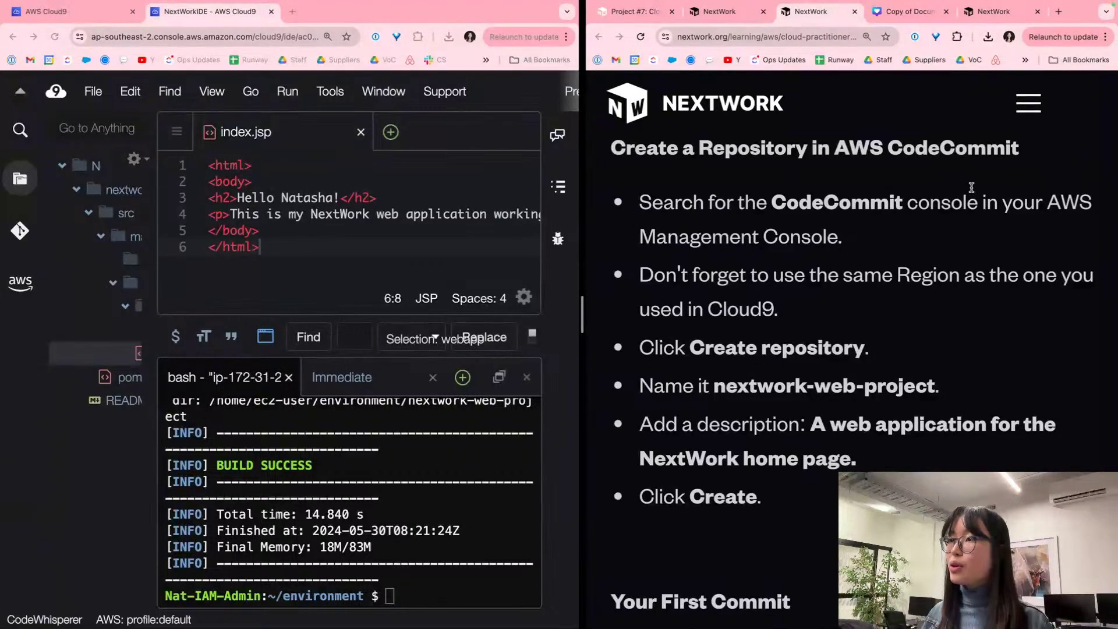
pyautogui.press('super+shift+b')
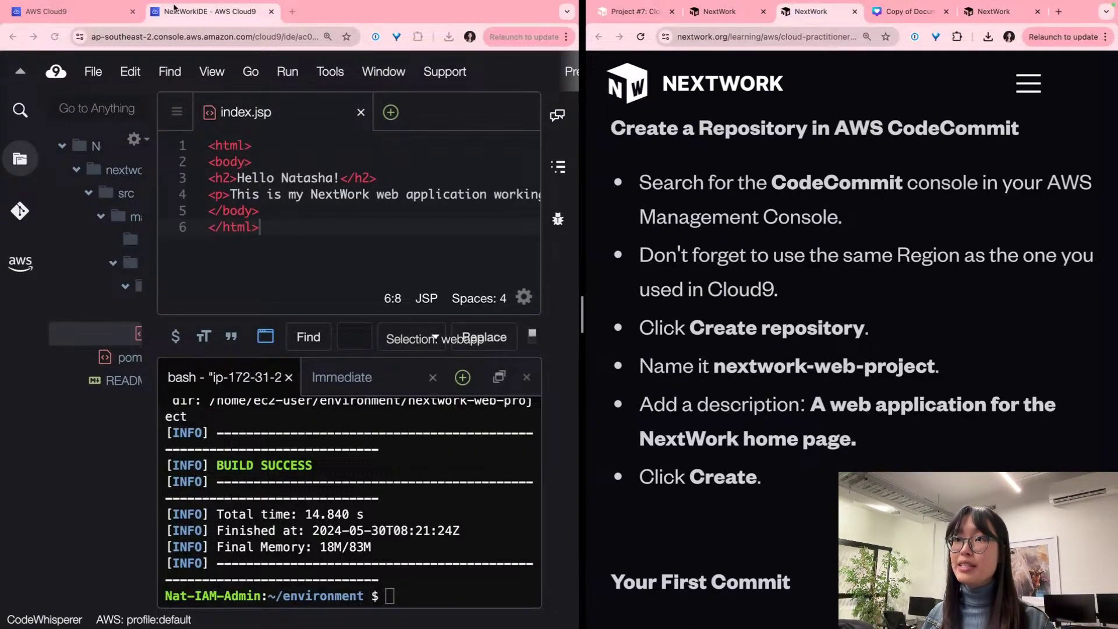
# Step: From the Cloud9 page, dismiss the success banner and search 'codecommit' to open CodeCommit
pyautogui.click(49, 16)
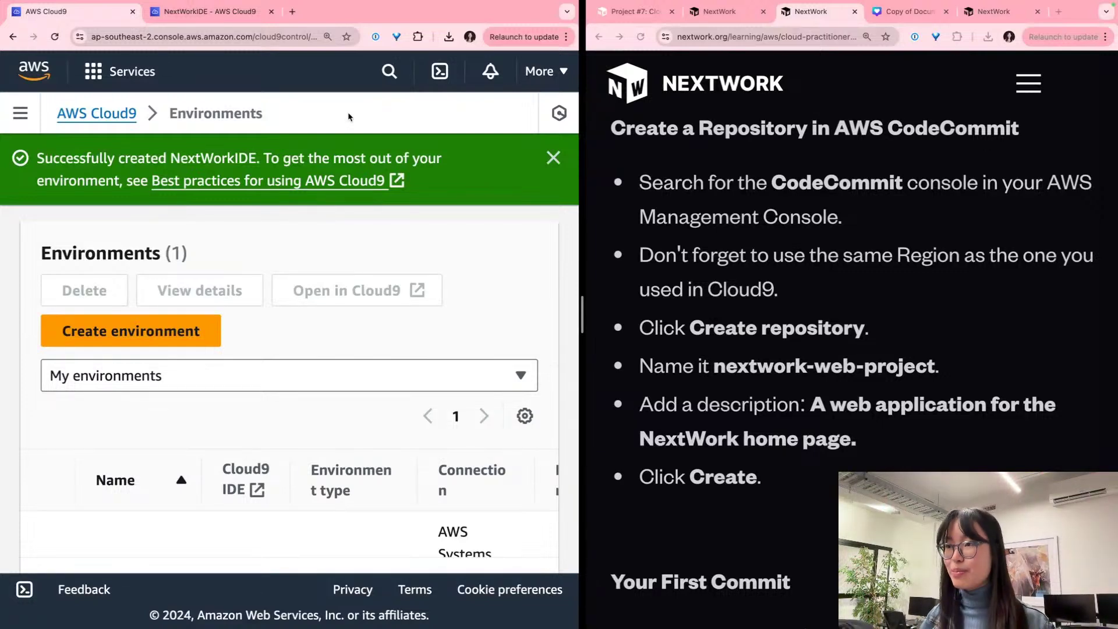
pyautogui.press('super+minus')
pyautogui.press('super+minus')
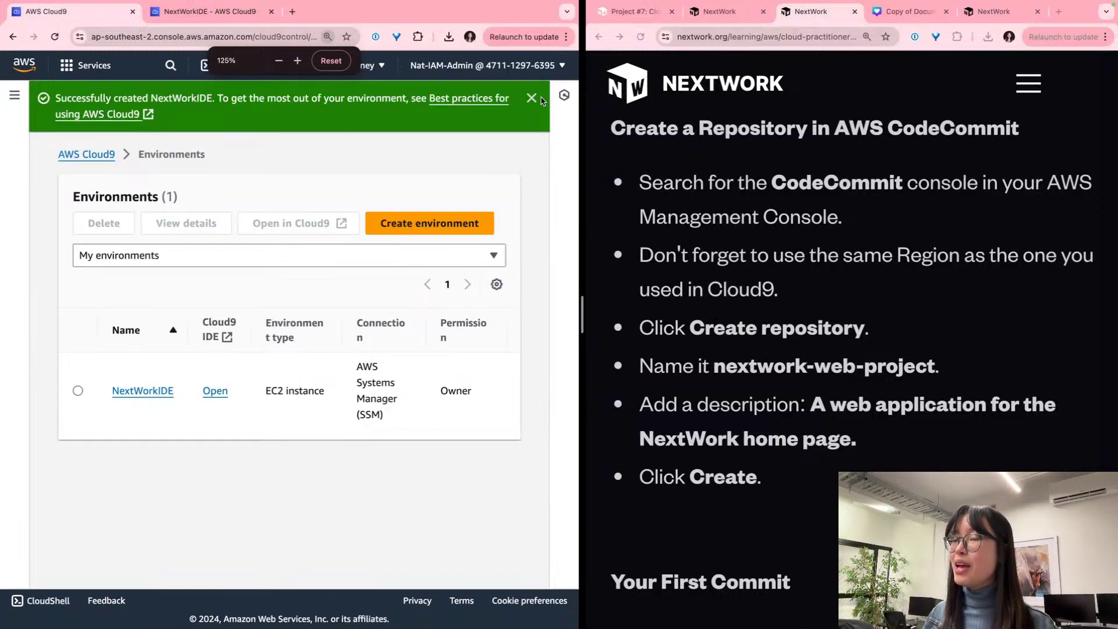
pyautogui.click(531, 98)
pyautogui.click(169, 66)
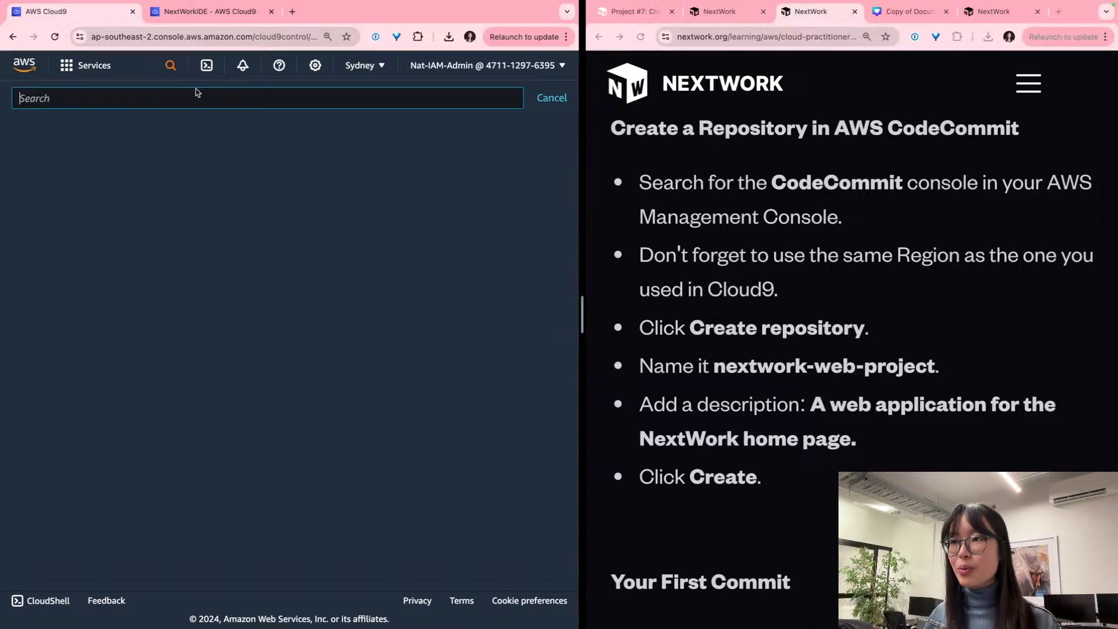
pyautogui.write('codecommit')
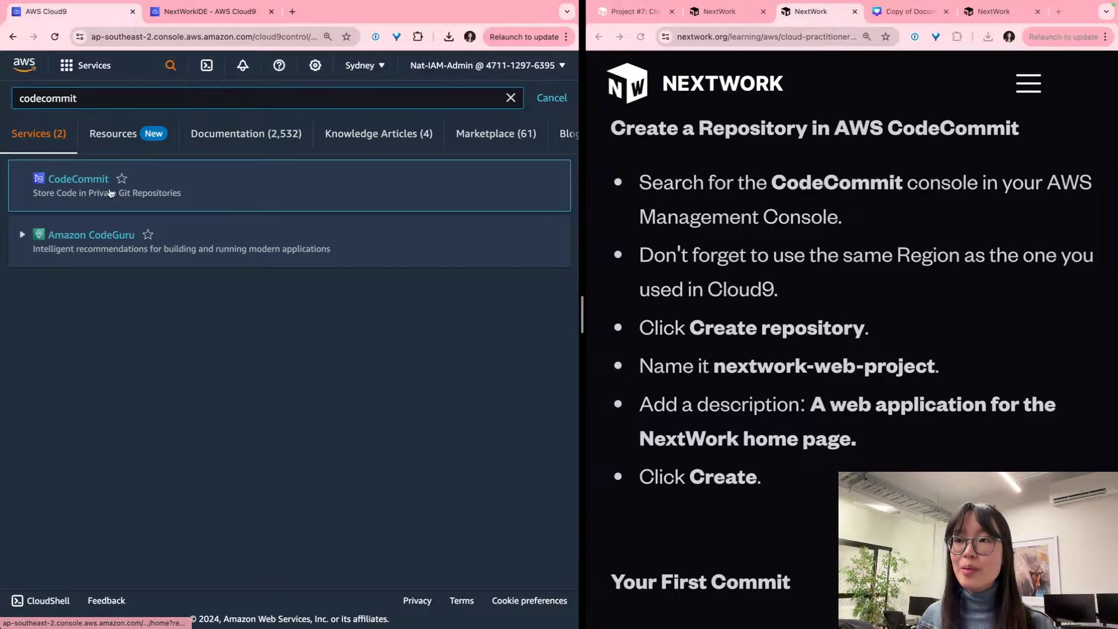
pyautogui.scroll(5, 88, 186)
pyautogui.click(91, 164)
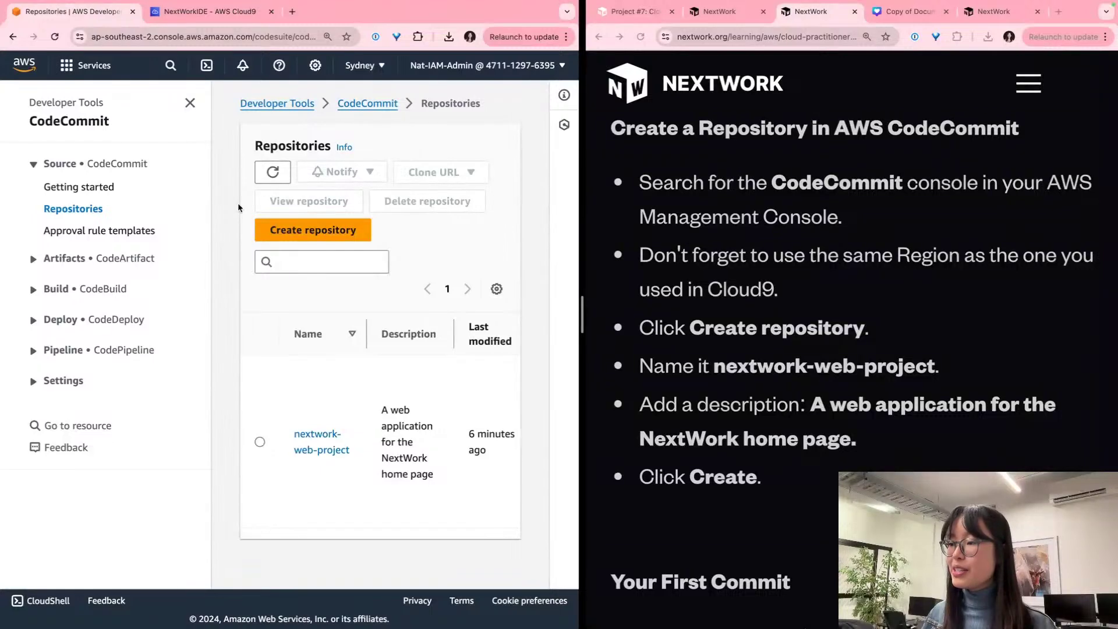
pyautogui.scroll(-3, 781, 316)
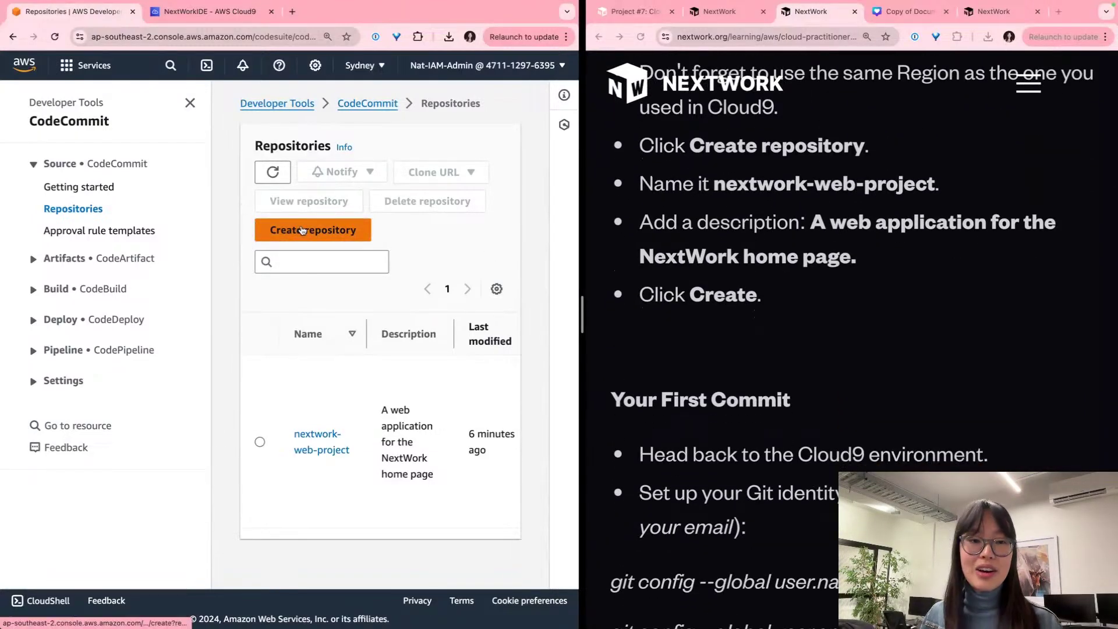
# Step: Start a new repository named nextwork-web-project-1
pyautogui.click(302, 230)
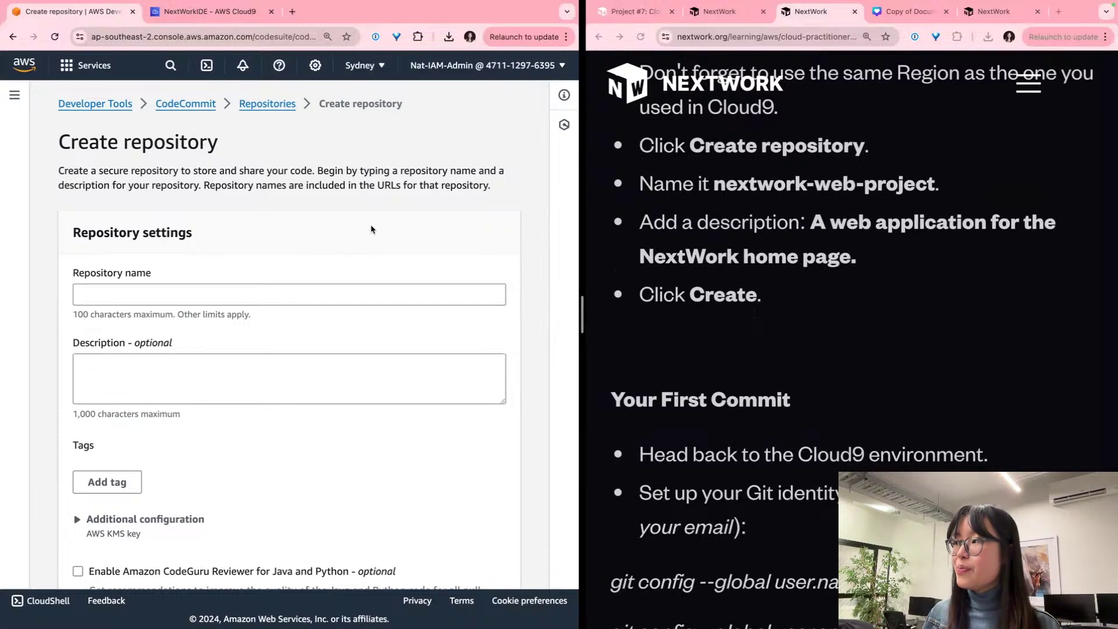
pyautogui.click(935, 184)
pyautogui.moveTo(934, 184); pyautogui.dragTo(717, 184)
pyautogui.press('super+c')
pyautogui.click(294, 284)
pyautogui.press('super+v')
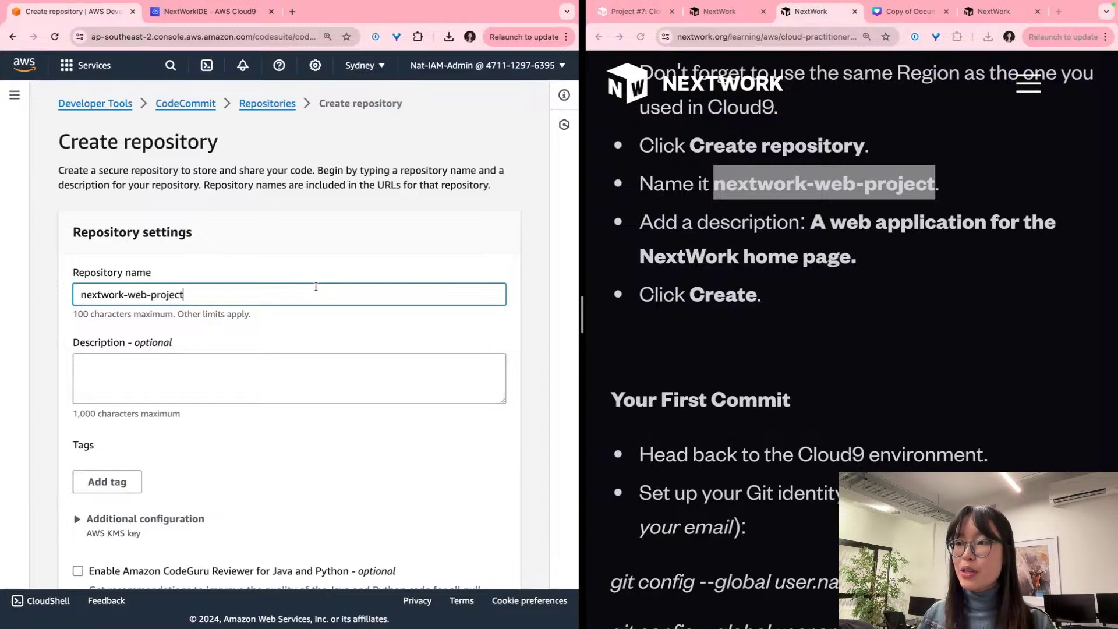
pyautogui.write('-1')
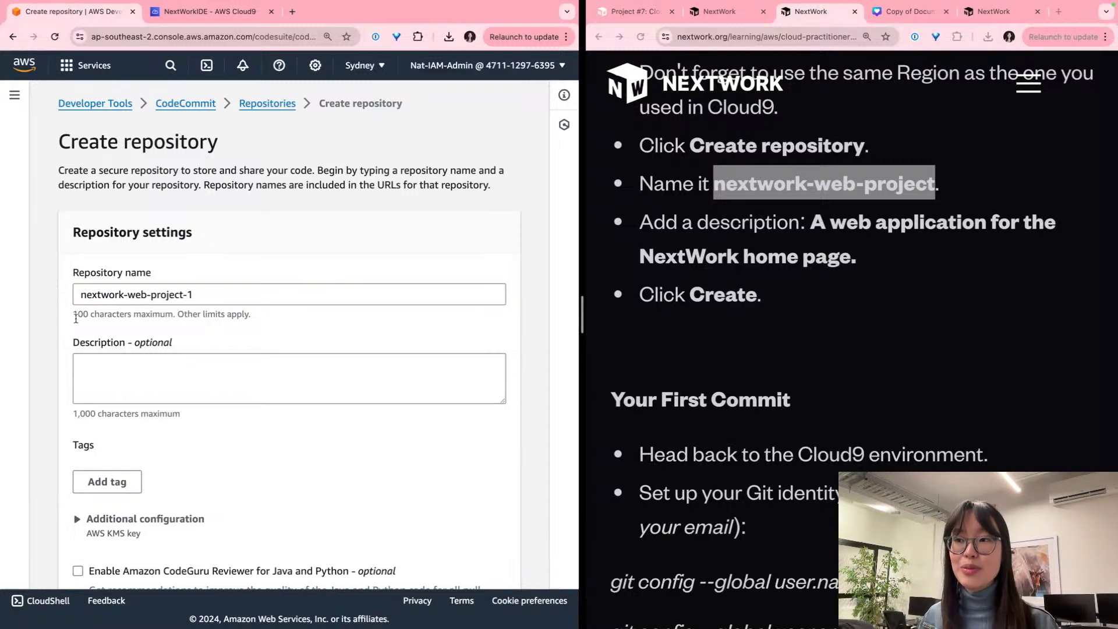
pyautogui.keyDown('ctrl'); pyautogui.scroll(5, 85, 338); pyautogui.keyUp('ctrl')
pyautogui.keyDown('ctrl'); pyautogui.scroll(-3, 86, 337); pyautogui.keyUp('ctrl')
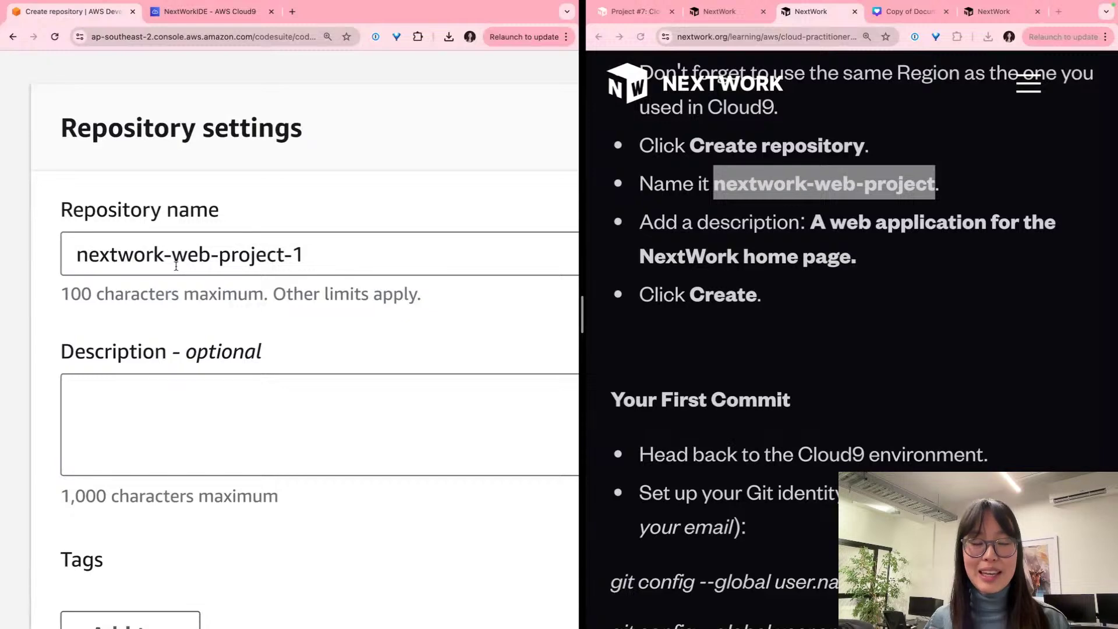
pyautogui.click(314, 252)
pyautogui.scroll(-1, 309, 253)
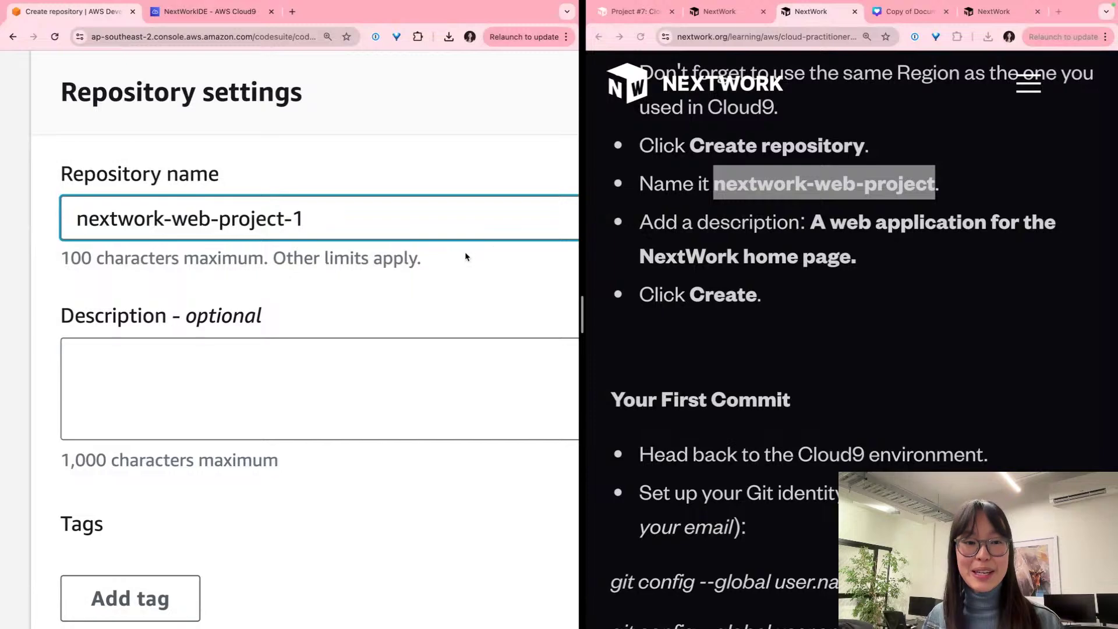
pyautogui.scroll(-3, 443, 256)
# Step: Paste the NextWork home page web application description and create the repository
pyautogui.click(417, 257)
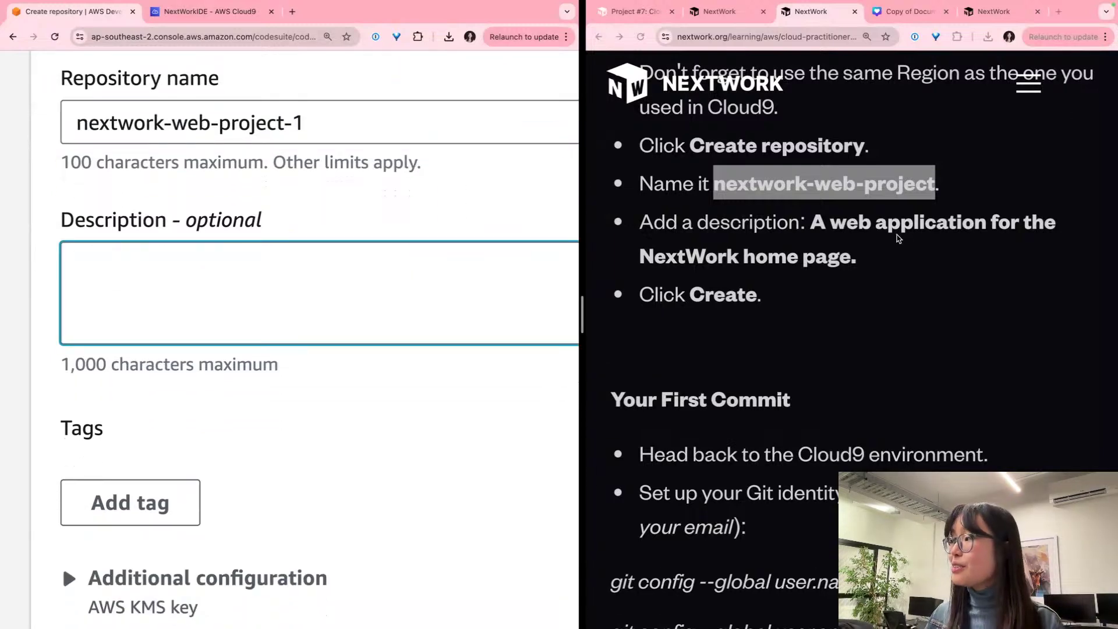
pyautogui.moveTo(916, 239); pyautogui.dragTo(810, 222)
pyautogui.press('super+c')
pyautogui.click(202, 262)
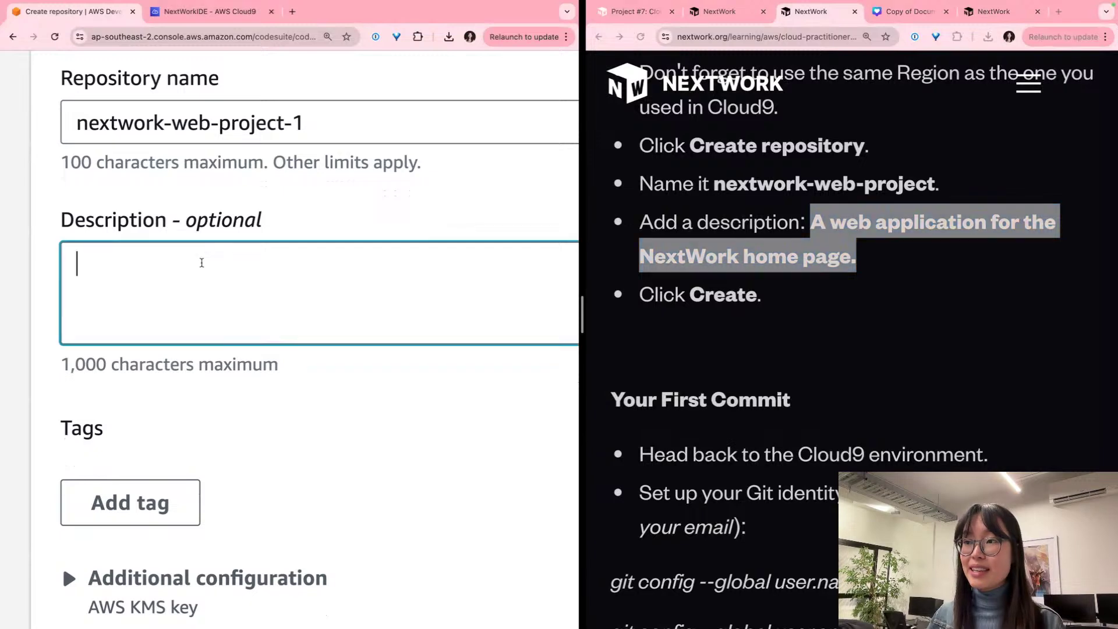
pyautogui.press('super+v')
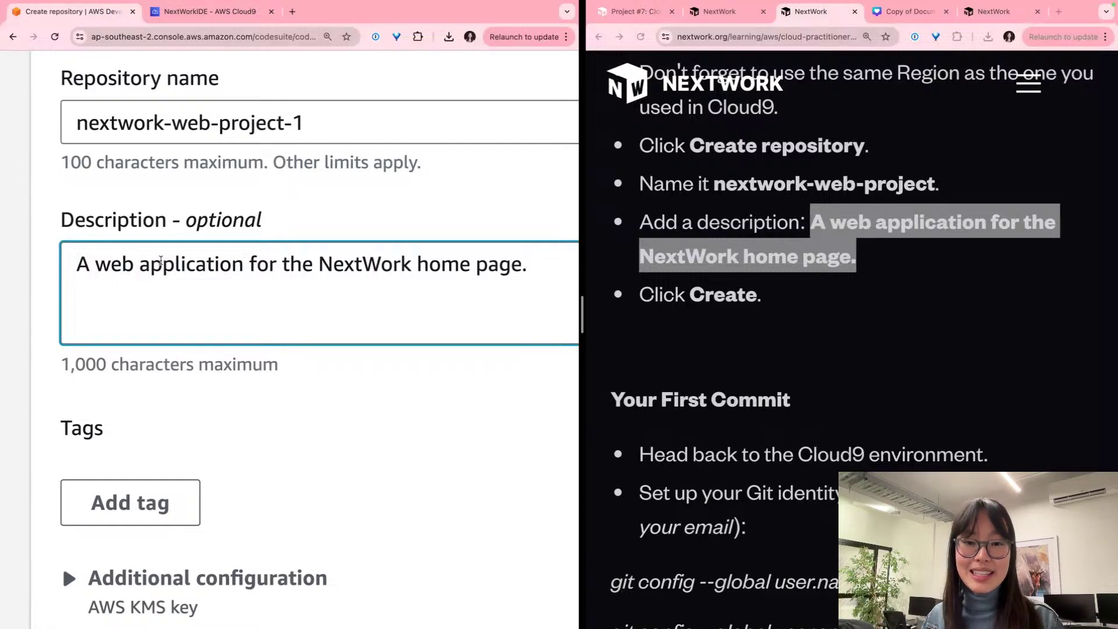
pyautogui.click(286, 401)
pyautogui.press('super+minus')
pyautogui.press('super+minus')
pyautogui.press('super+minus')
pyautogui.press('super+minus')
pyautogui.press('super+minus')
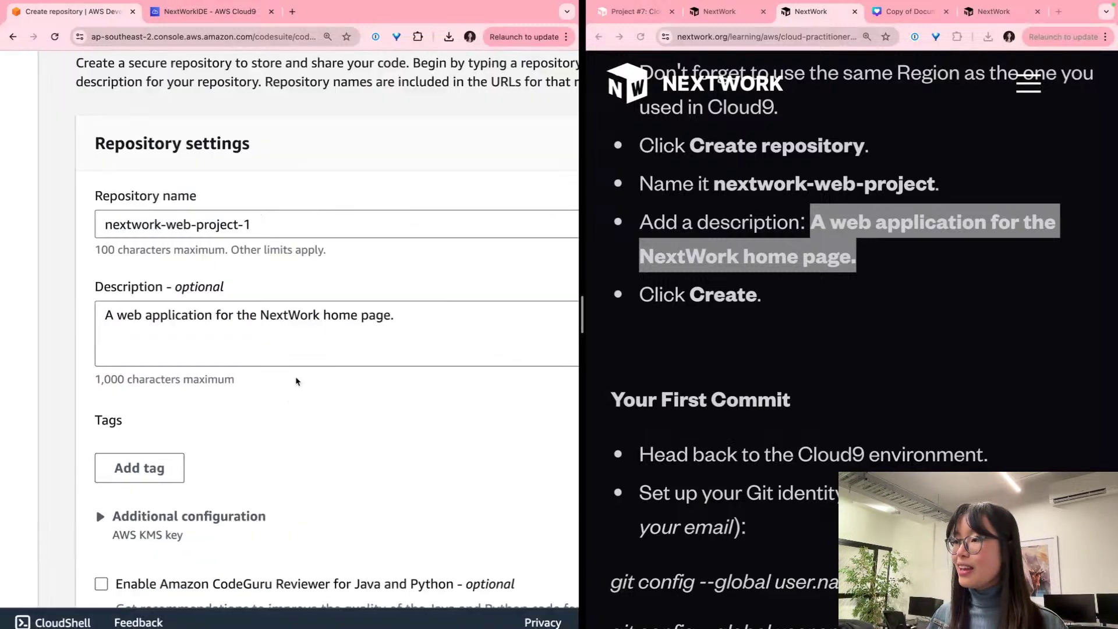
pyautogui.scroll(-2, 309, 389)
pyautogui.click(489, 562)
# Step: Close the navigation pane and return to the Cloud9 environment tab
pyautogui.scroll(-3, 740, 419)
pyautogui.scroll(-2, 741, 419)
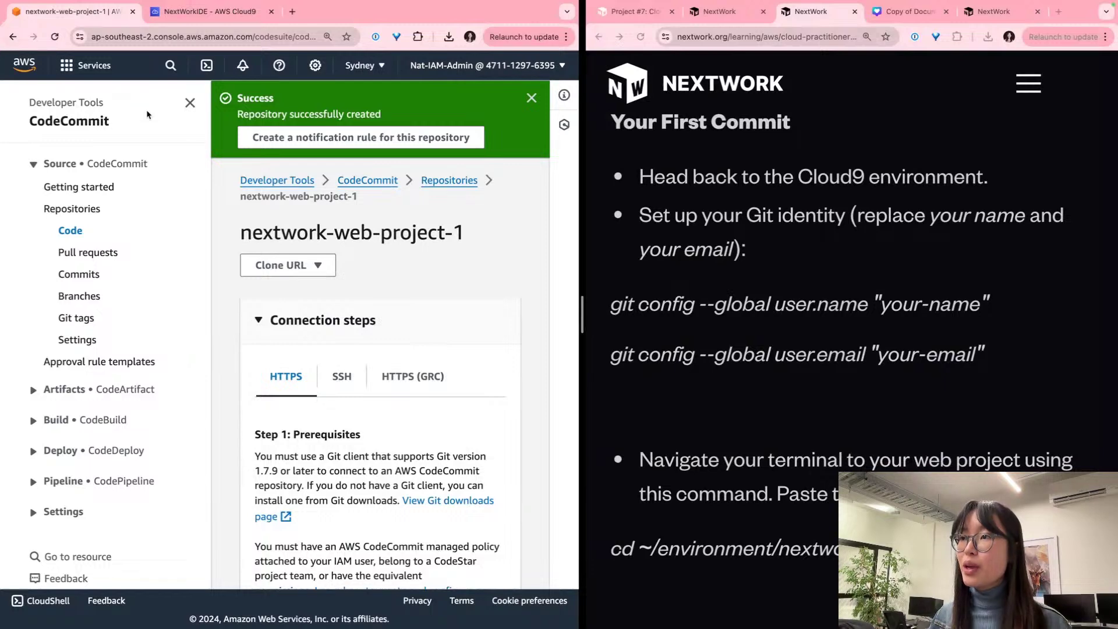
pyautogui.click(190, 103)
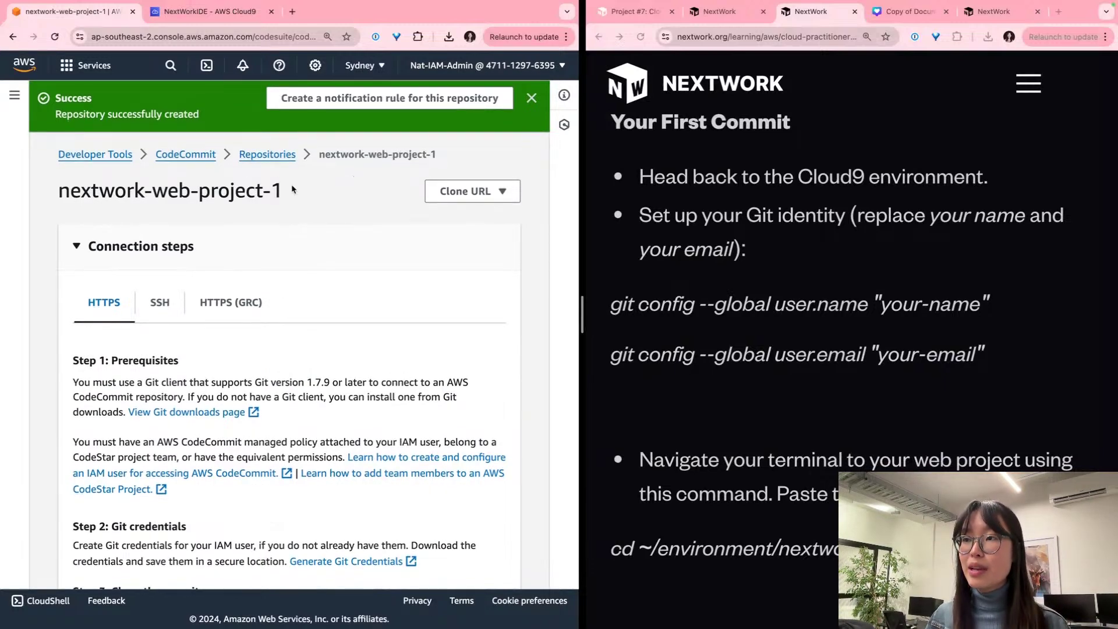
pyautogui.click(213, 16)
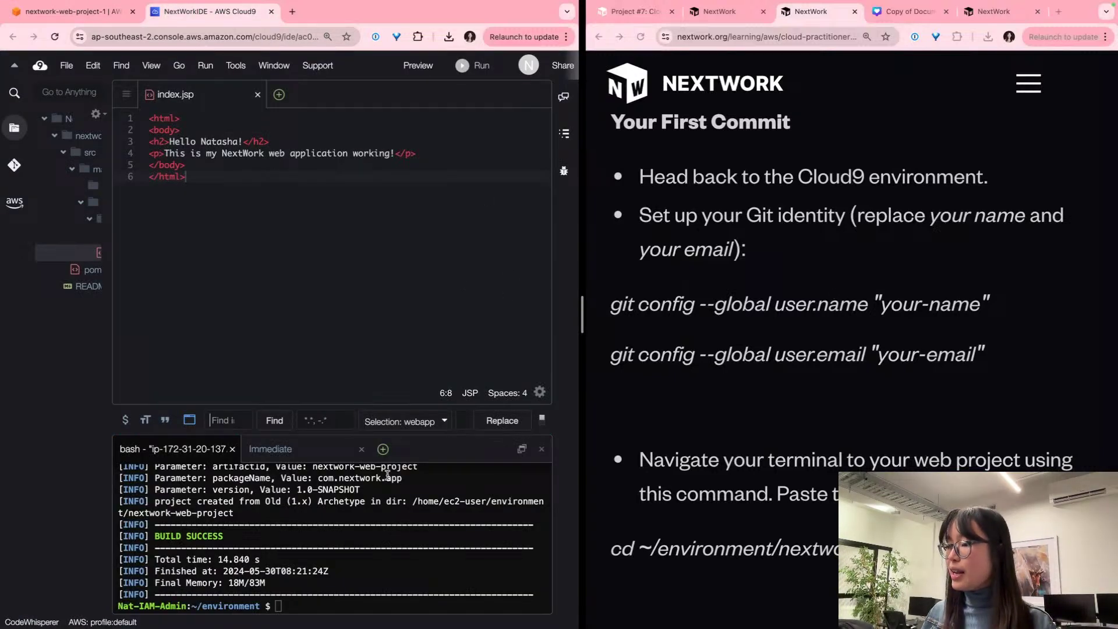
# Step: Set Git's global user.name to your name with git config --global user.name
pyautogui.click(299, 608)
pyautogui.scroll(1, 285, 576)
pyautogui.scroll(-1, 282, 568)
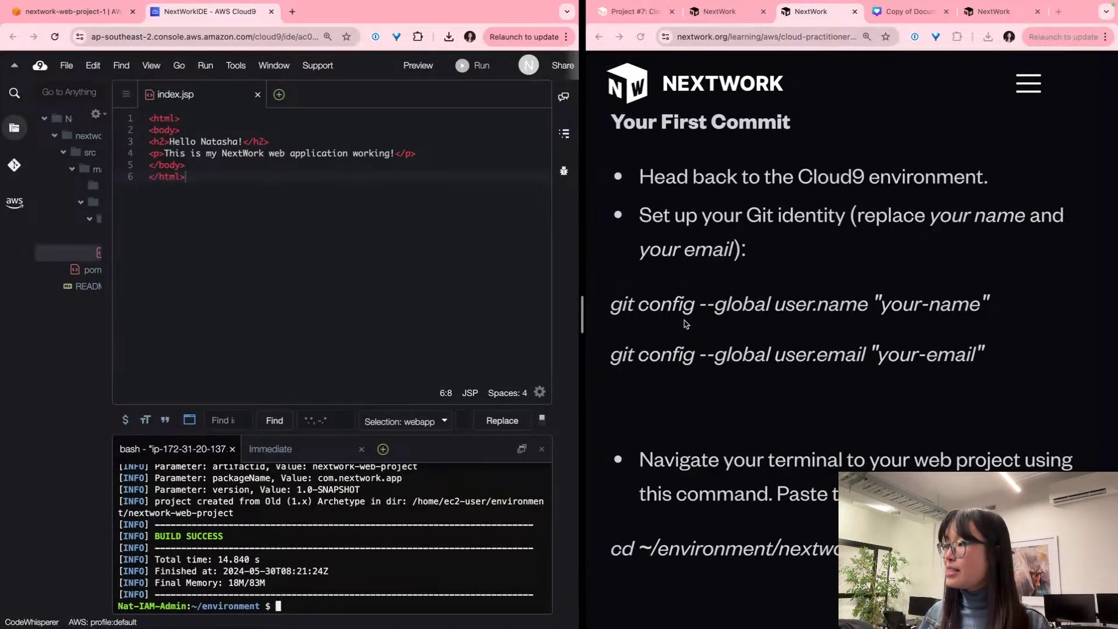
pyautogui.moveTo(608, 305); pyautogui.dragTo(868, 303)
pyautogui.press('super+c')
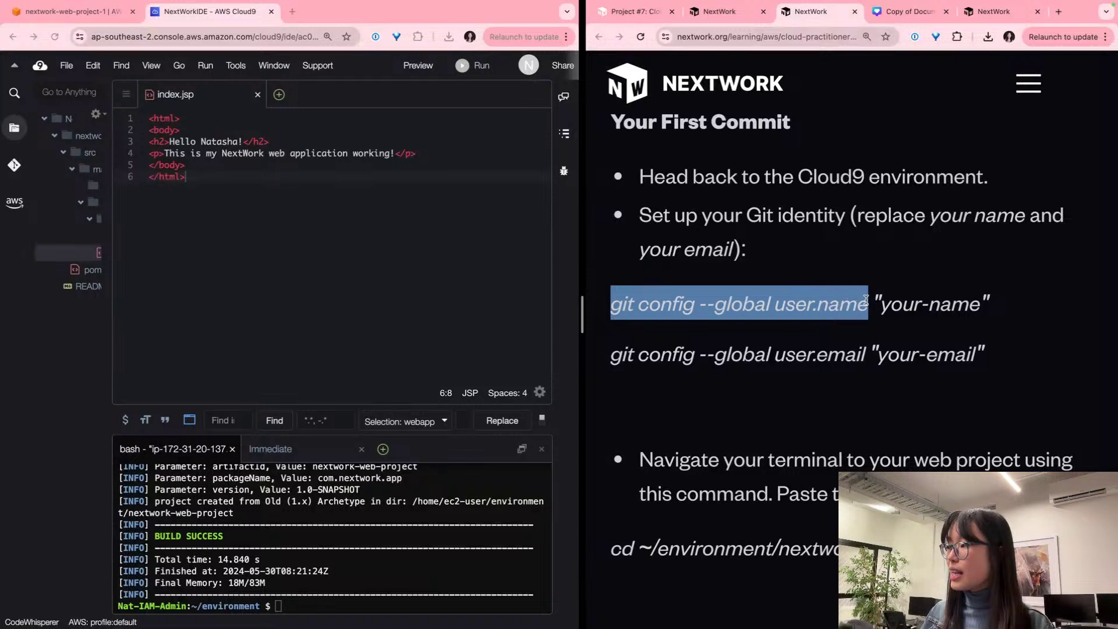
pyautogui.click(295, 607)
pyautogui.press('super+v')
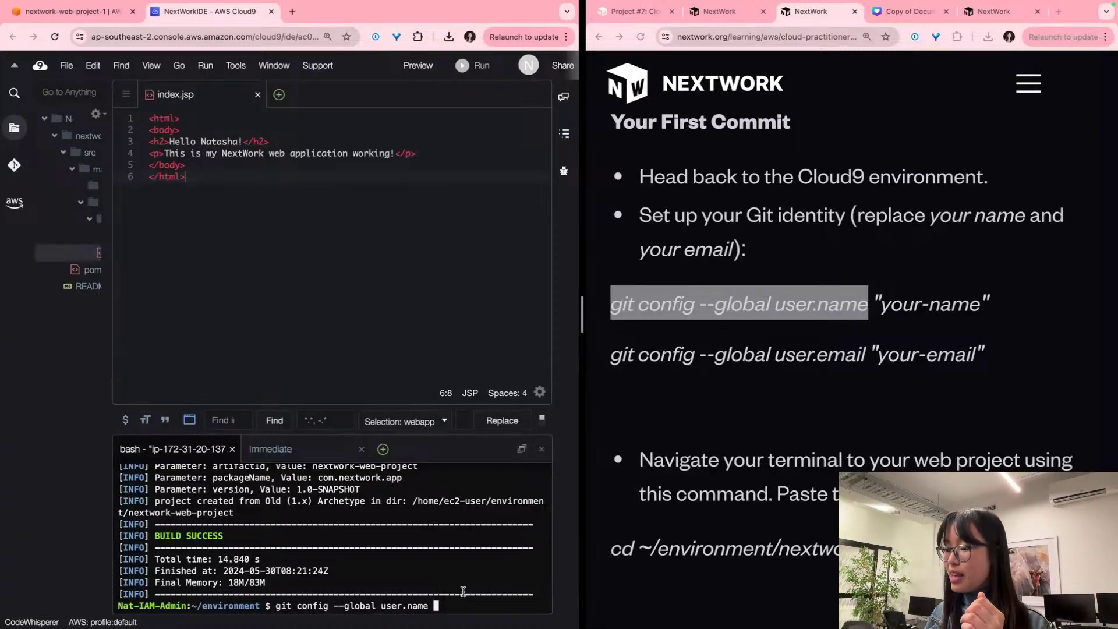
pyautogui.write('"natash')
pyautogui.press('BackSpace')
pyautogui.press('BackSpace')
pyautogui.press('BackSpace')
pyautogui.press('BackSpace')
pyautogui.press('BackSpace')
pyautogui.write('atasha"')
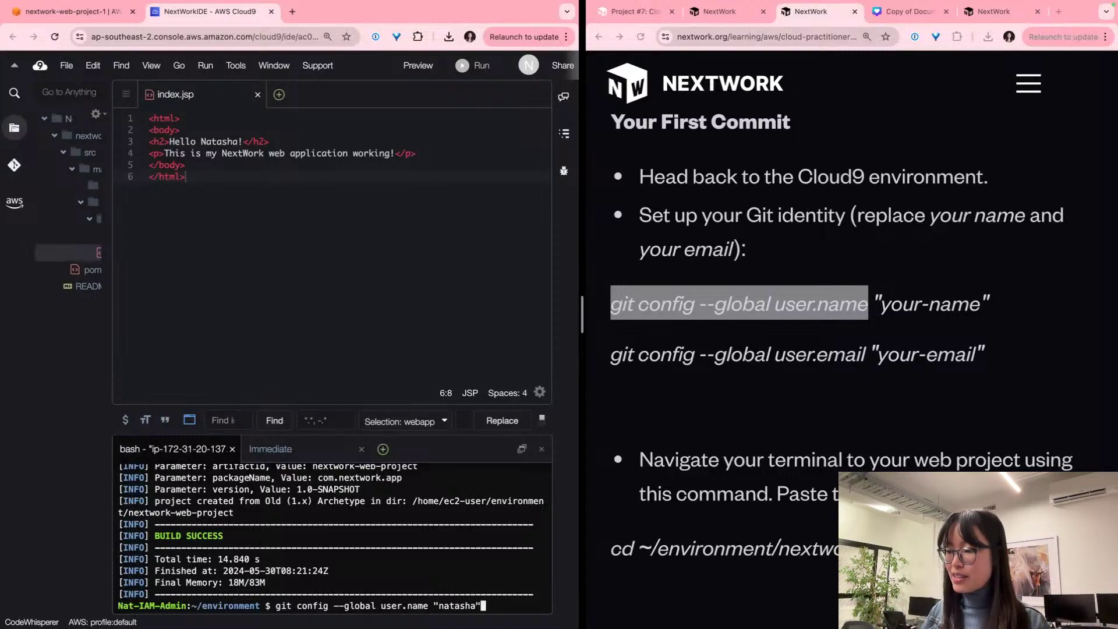
pyautogui.press('Return')
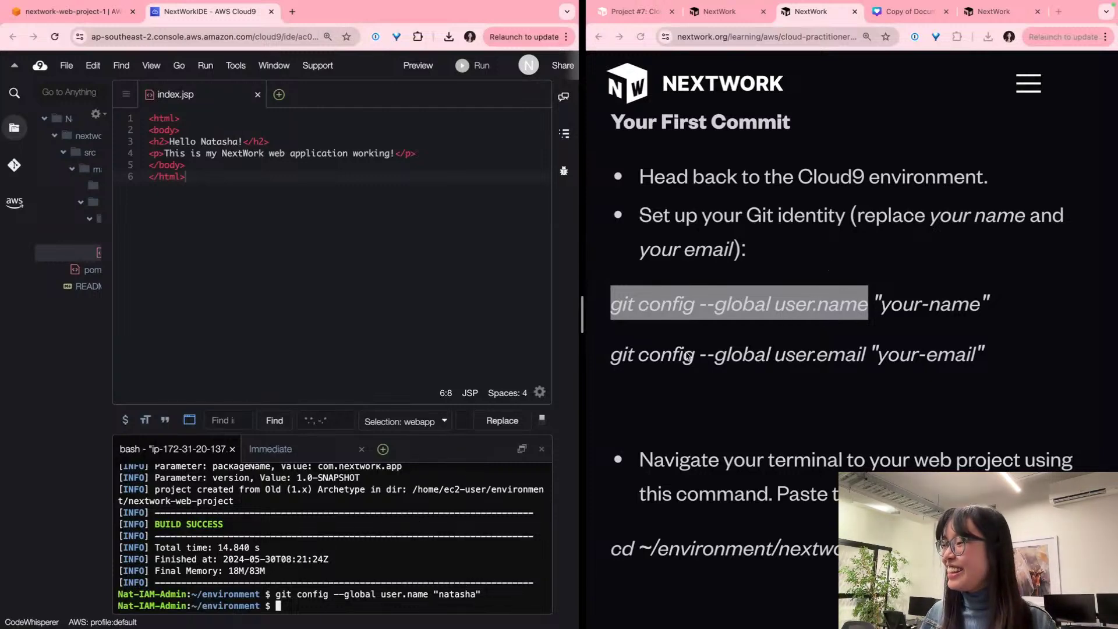
# Step: Set Git's global user.email to your e-mail address with git config --global user.email
pyautogui.moveTo(610, 353); pyautogui.dragTo(866, 339)
pyautogui.press('super+c')
pyautogui.click(355, 585)
pyautogui.press('super+v')
pyautogui.write('"')
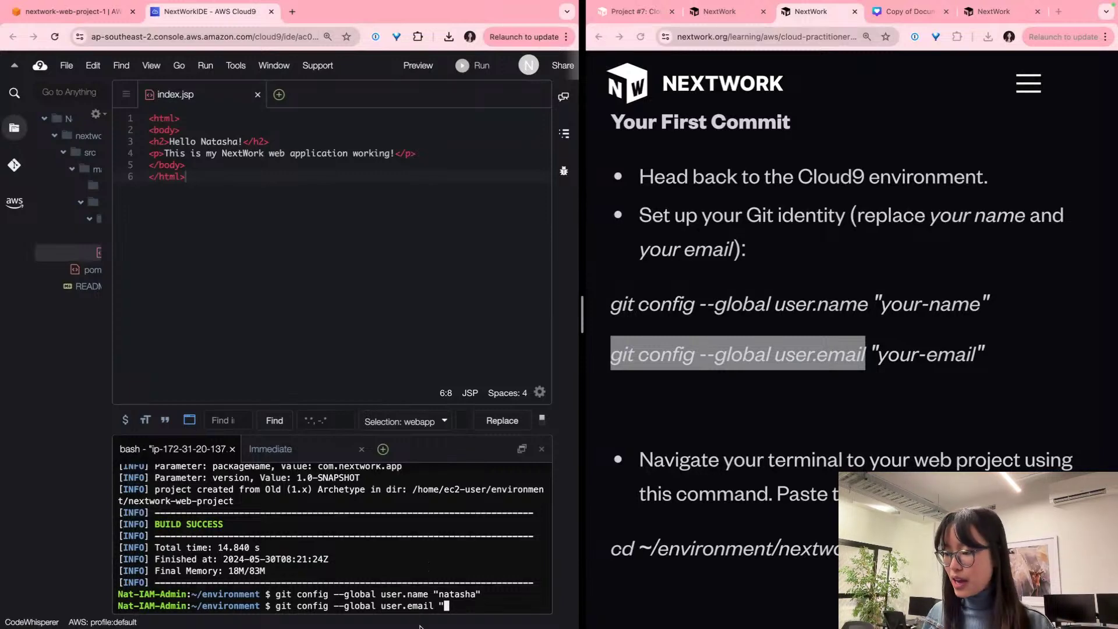
pyautogui.press('super+equal')
pyautogui.press('super+minus')
pyautogui.write('n')
pyautogui.press('super+equal')
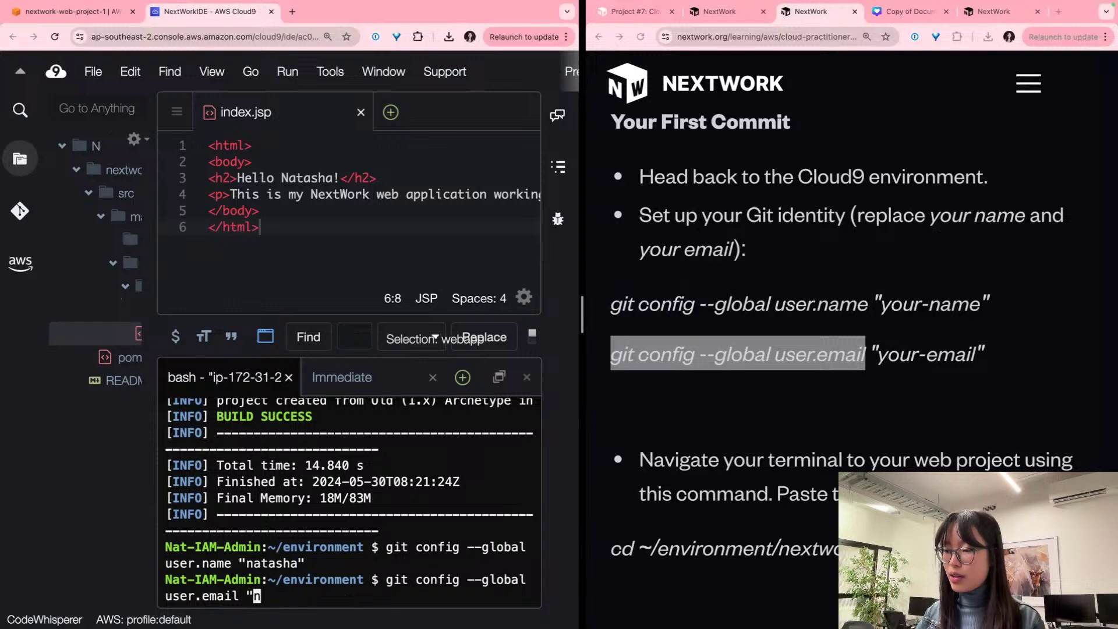
pyautogui.press('BackSpace')
pyautogui.press('Return')
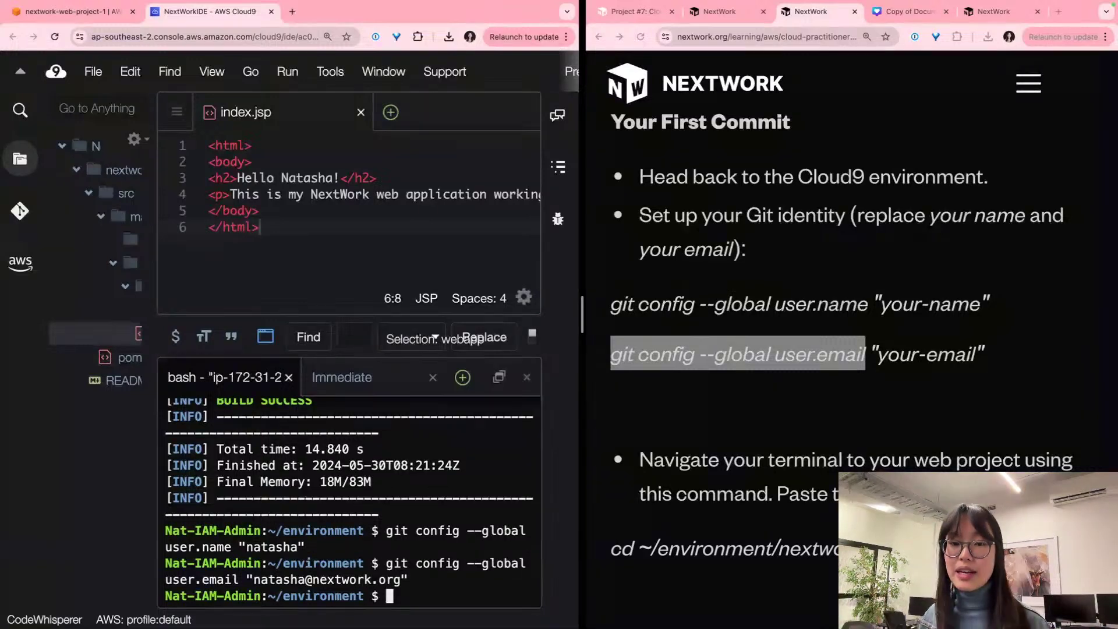
pyautogui.click(743, 473)
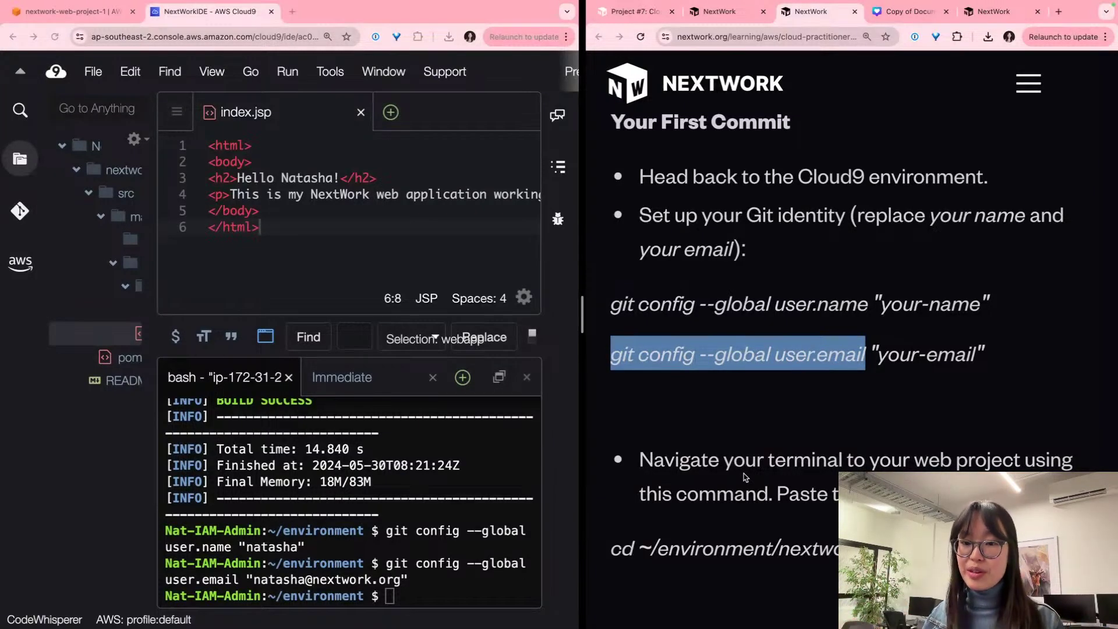
pyautogui.scroll(-5, 743, 474)
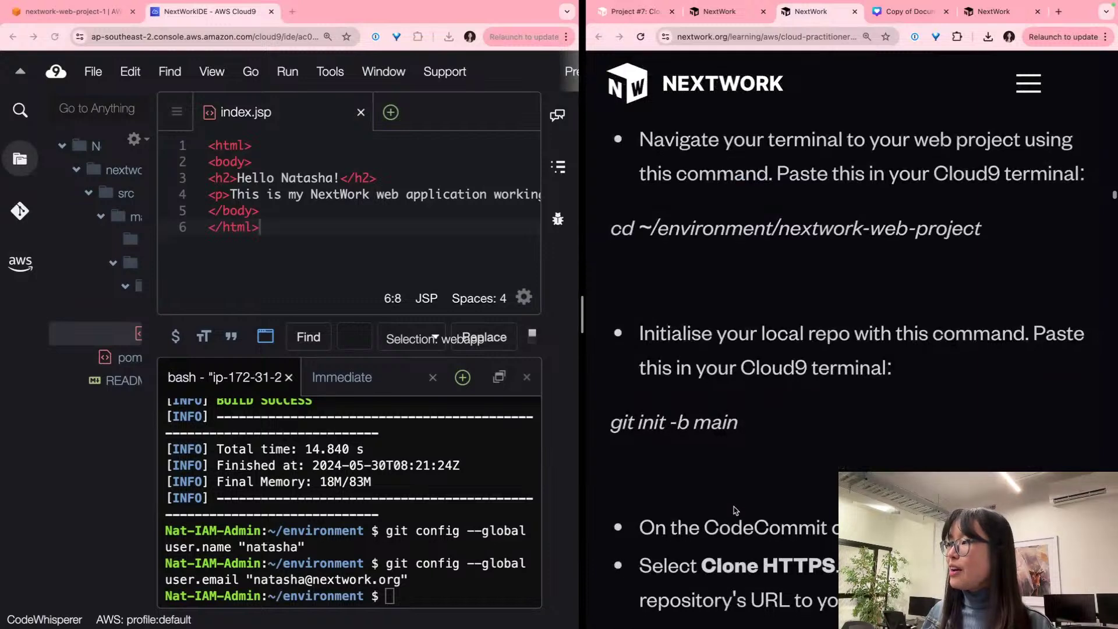
# Step: Change the terminal's directory to ~/environment/nextwork-web-project
pyautogui.tripleClick(835, 228)
pyautogui.press('super+c')
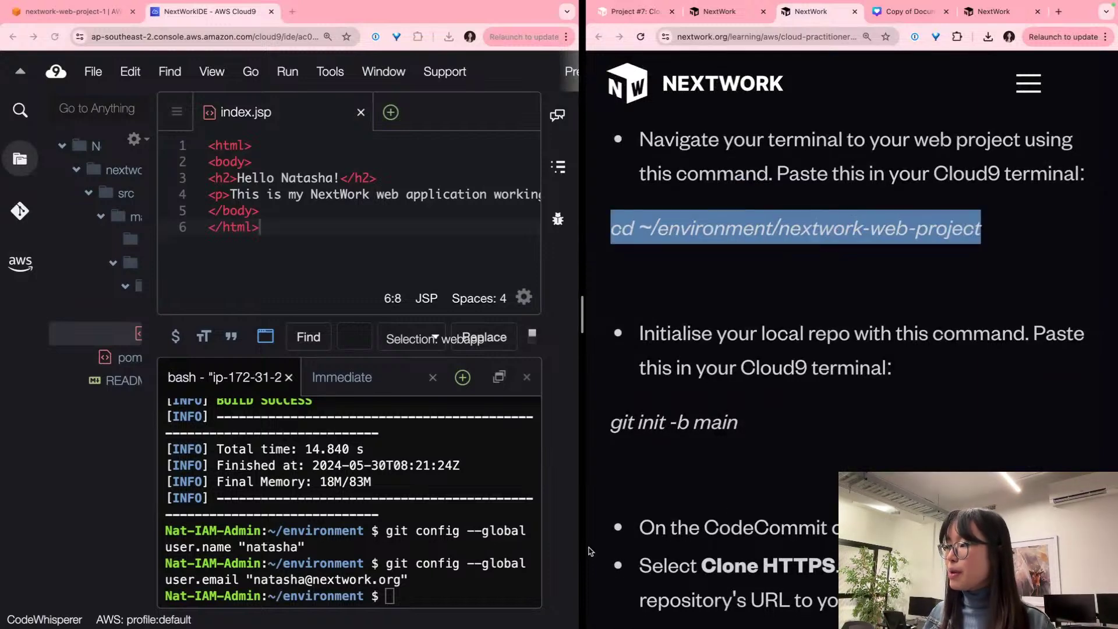
pyautogui.click(454, 584)
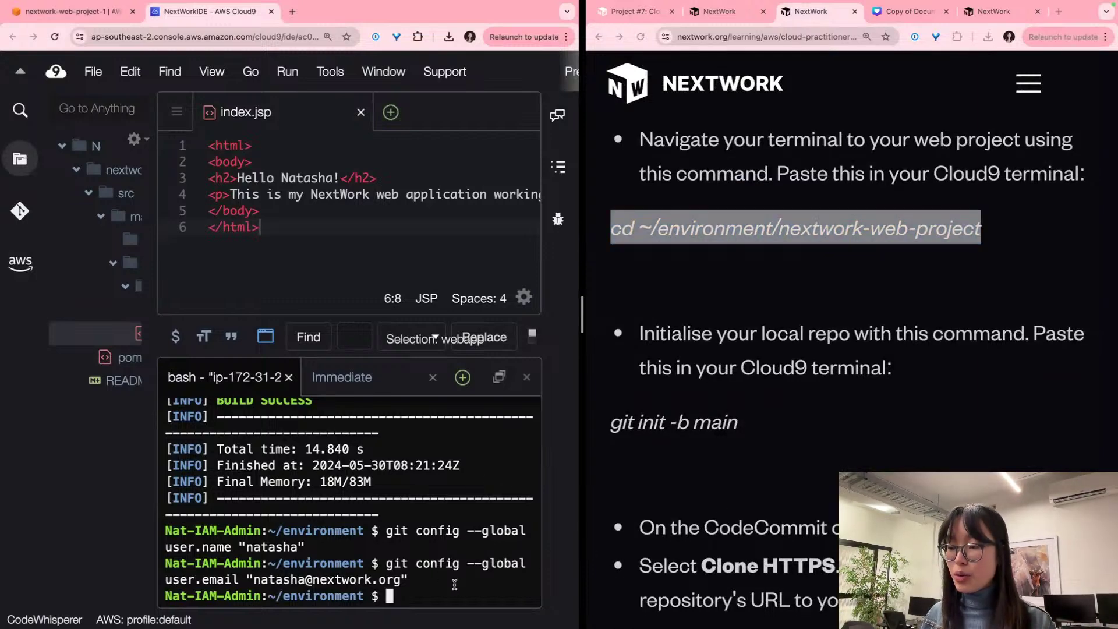
pyautogui.press('super+v')
pyautogui.press('Return')
pyautogui.press('Return')
pyautogui.press('Return')
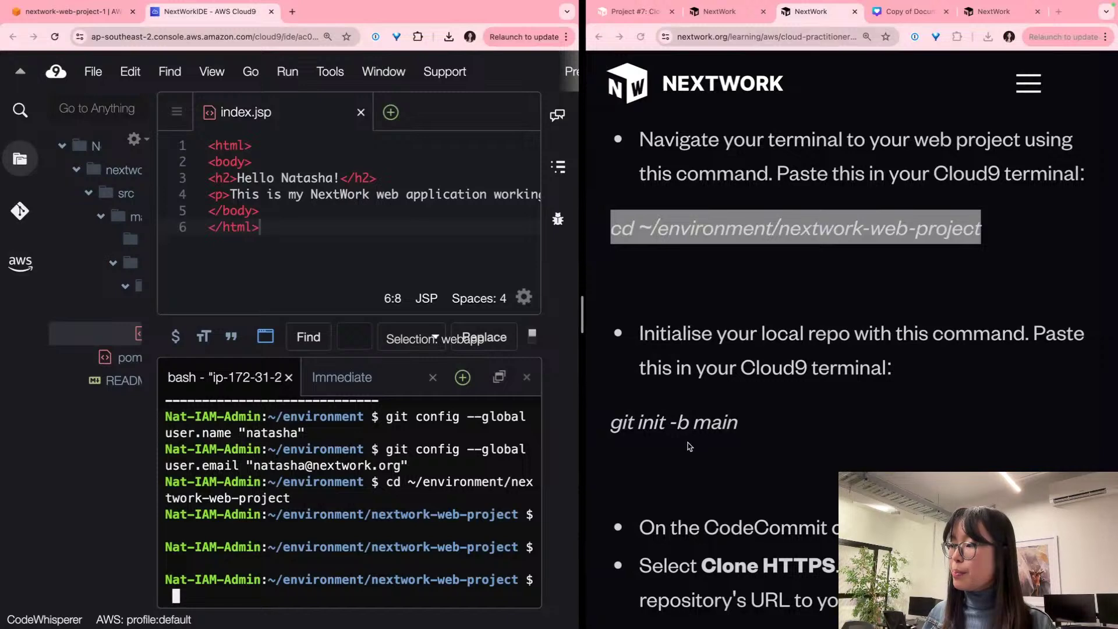
# Step: Run git init -b main to create an empty repository on branch main
pyautogui.tripleClick(689, 423)
pyautogui.press('super+c')
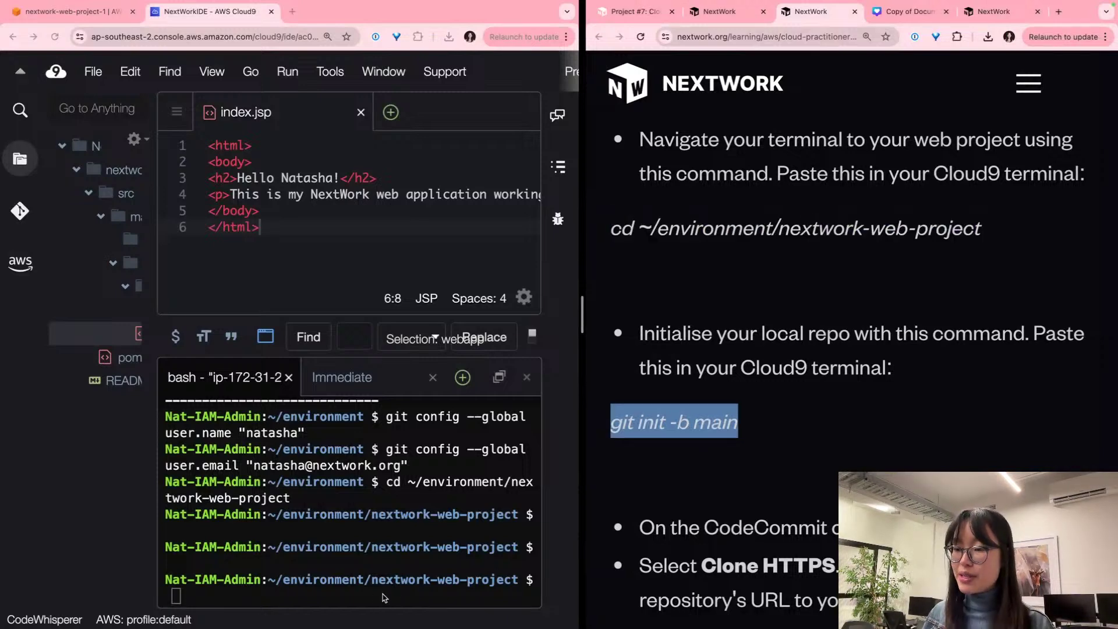
pyautogui.click(383, 597)
pyautogui.press('super+v')
pyautogui.press('Return')
pyautogui.press('Return')
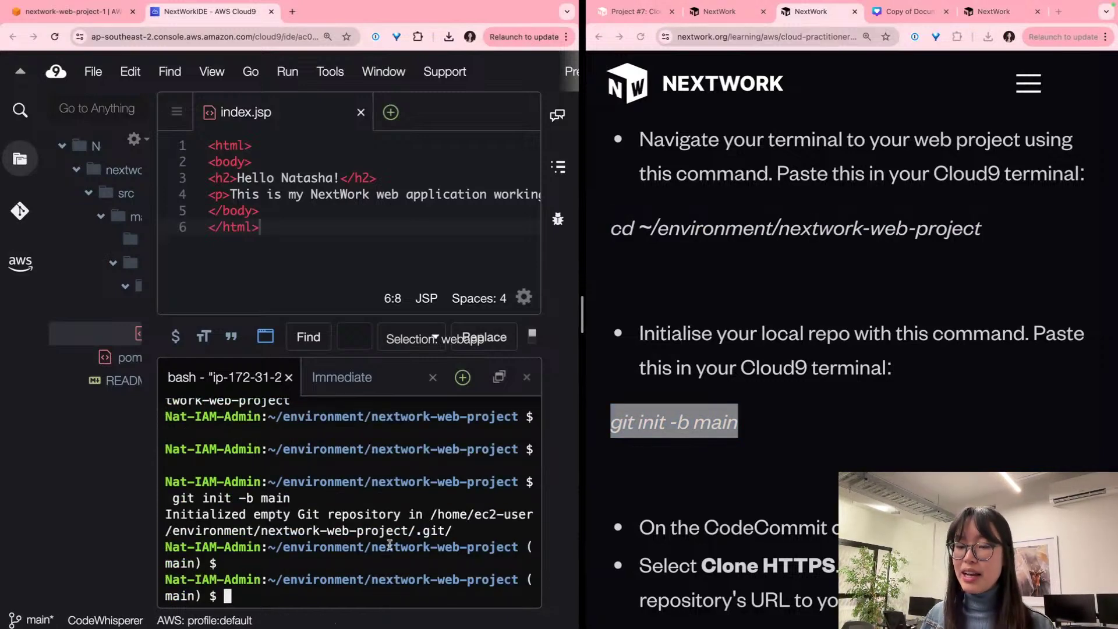
pyautogui.scroll(-5, 702, 477)
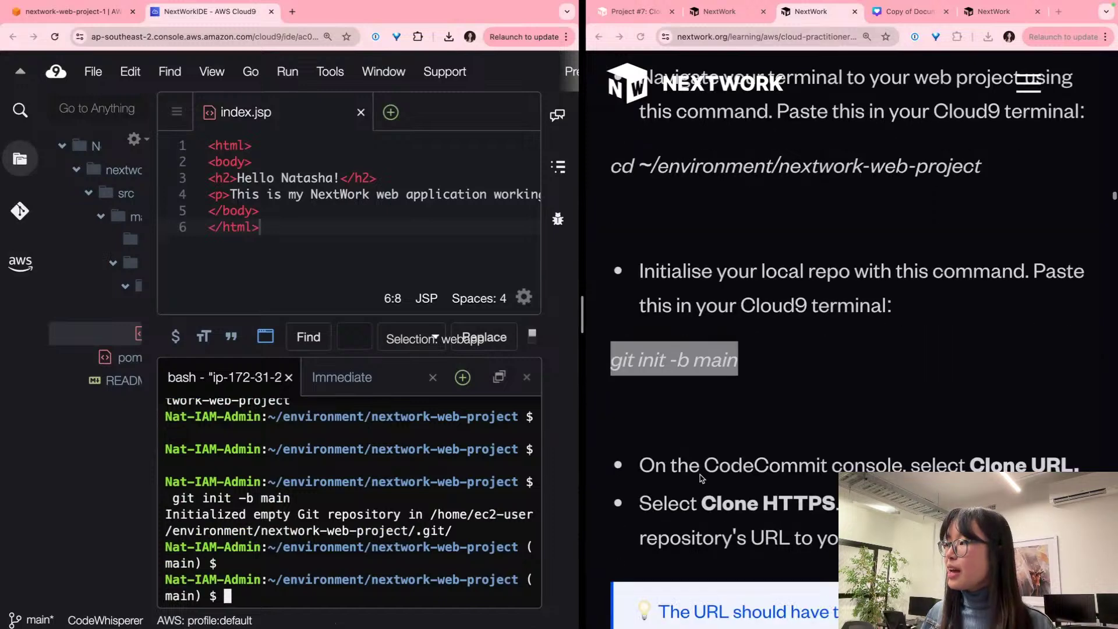
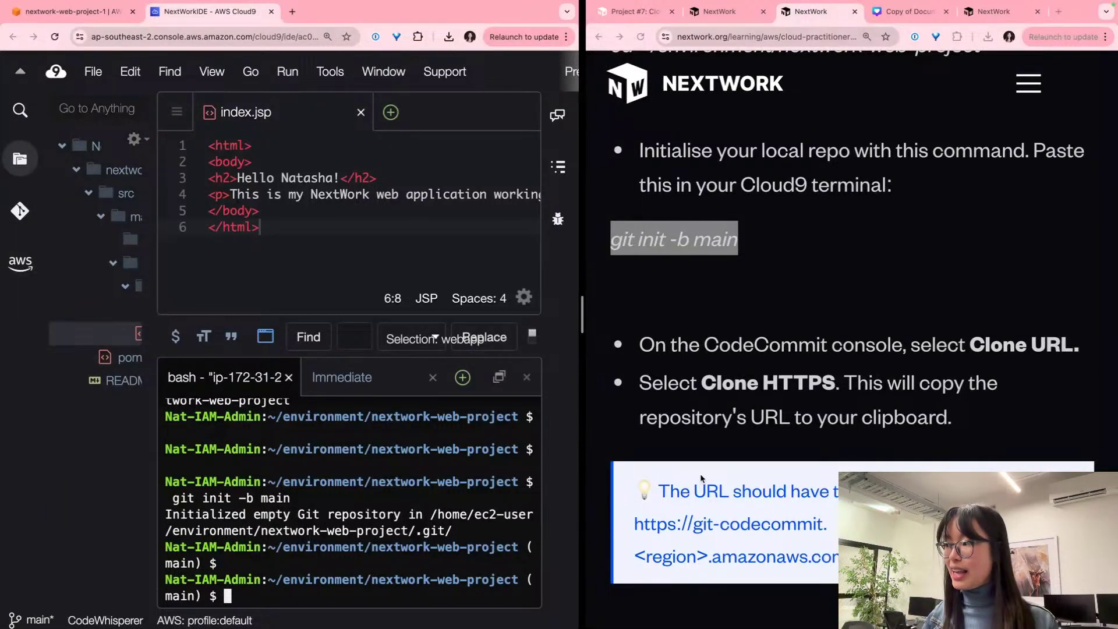
# Step: Copy the nextwork-web-project-1 repository's HTTPS clone URL from CodeCommit
pyautogui.scroll(-3, 916, 290)
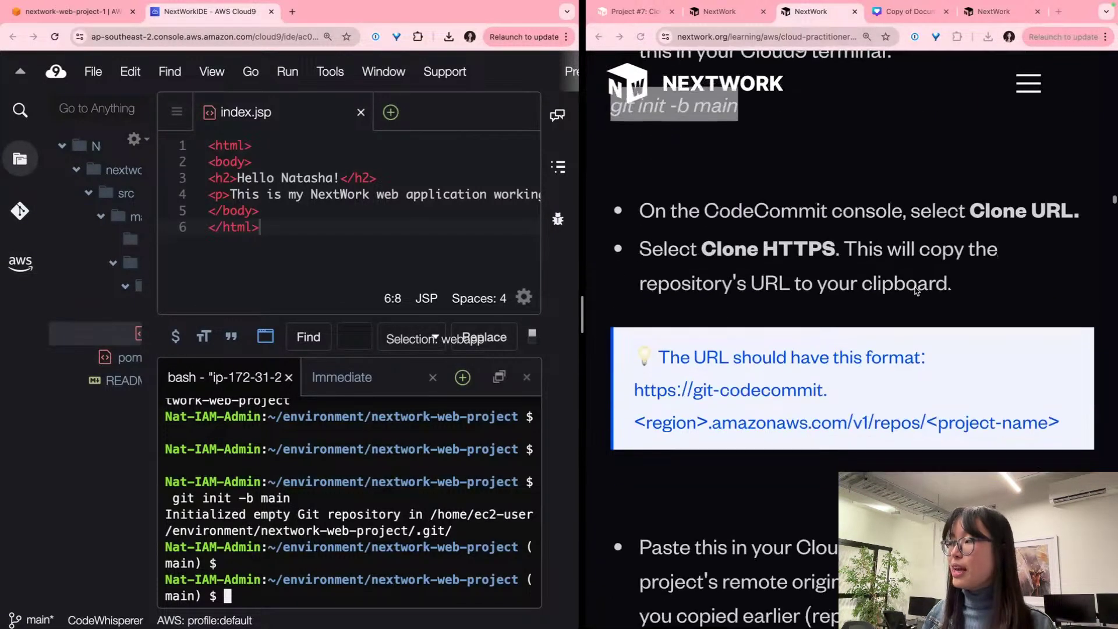
pyautogui.scroll(-3, 915, 290)
pyautogui.scroll(1, 908, 285)
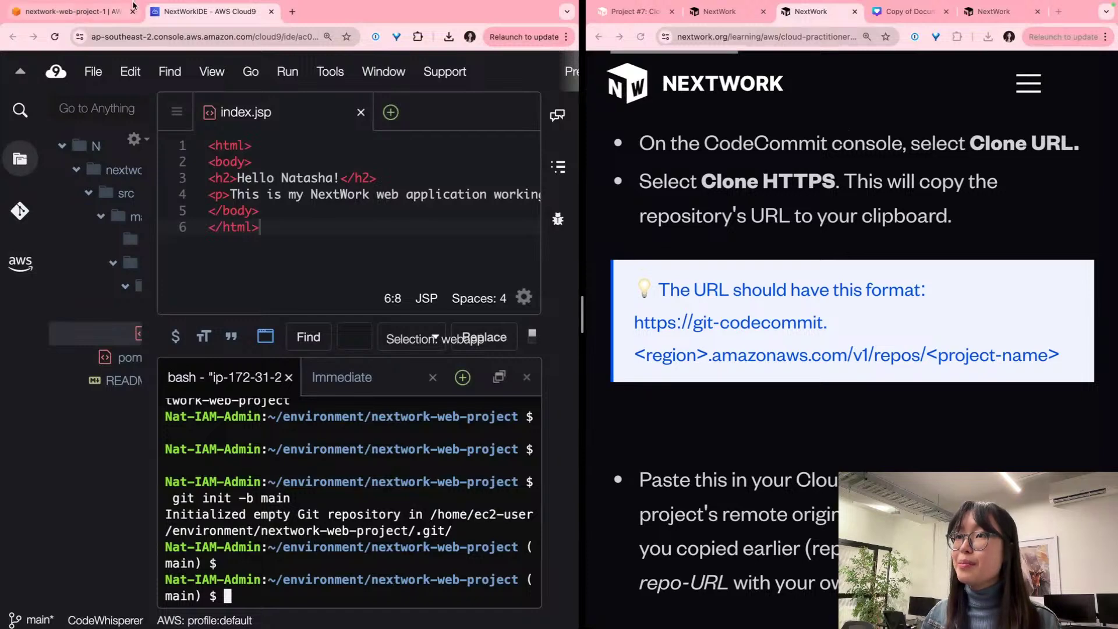
pyautogui.click(88, 12)
pyautogui.scroll(-2, 483, 274)
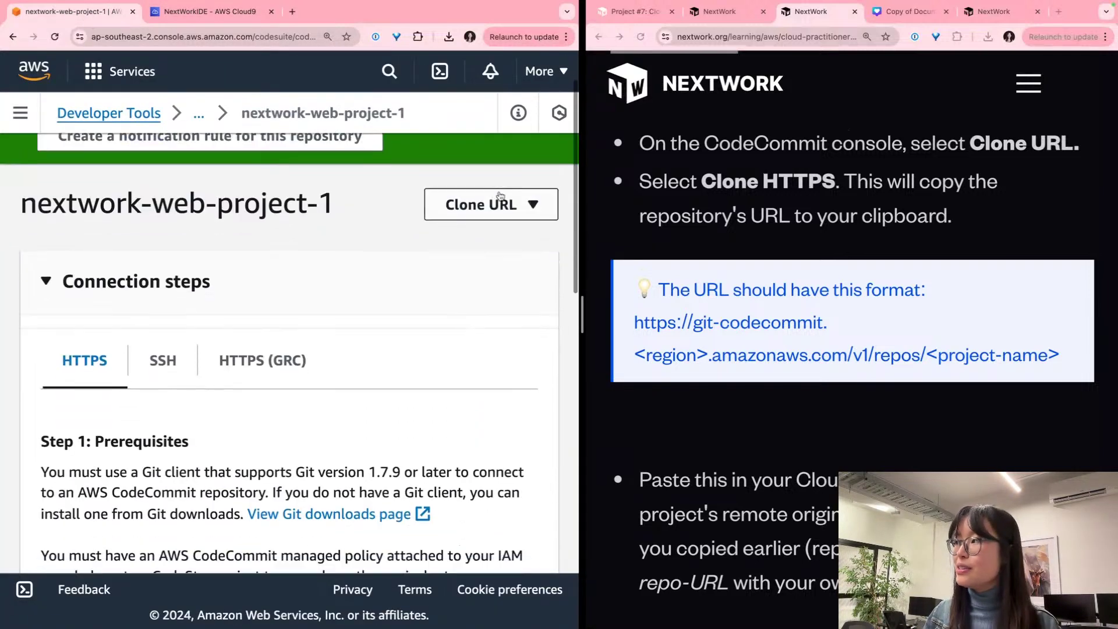
pyautogui.click(496, 208)
pyautogui.click(457, 238)
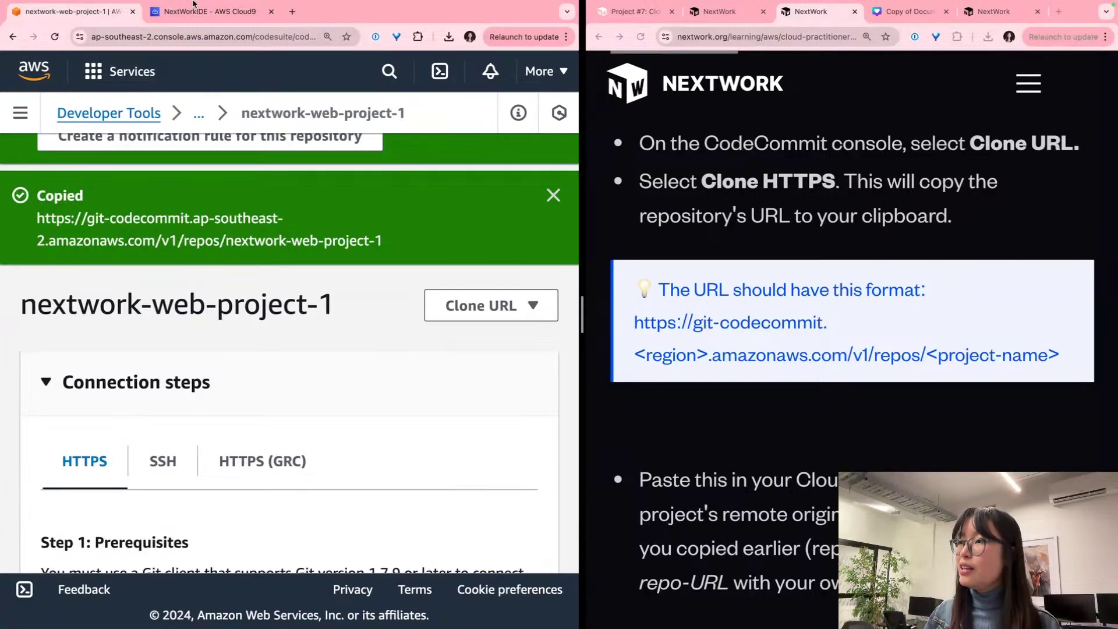
# Step: In the Cloud9 terminal, run git remote add origin with the copied CodeCommit HTTPS URL
pyautogui.click(190, 8)
pyautogui.scroll(-5, 875, 439)
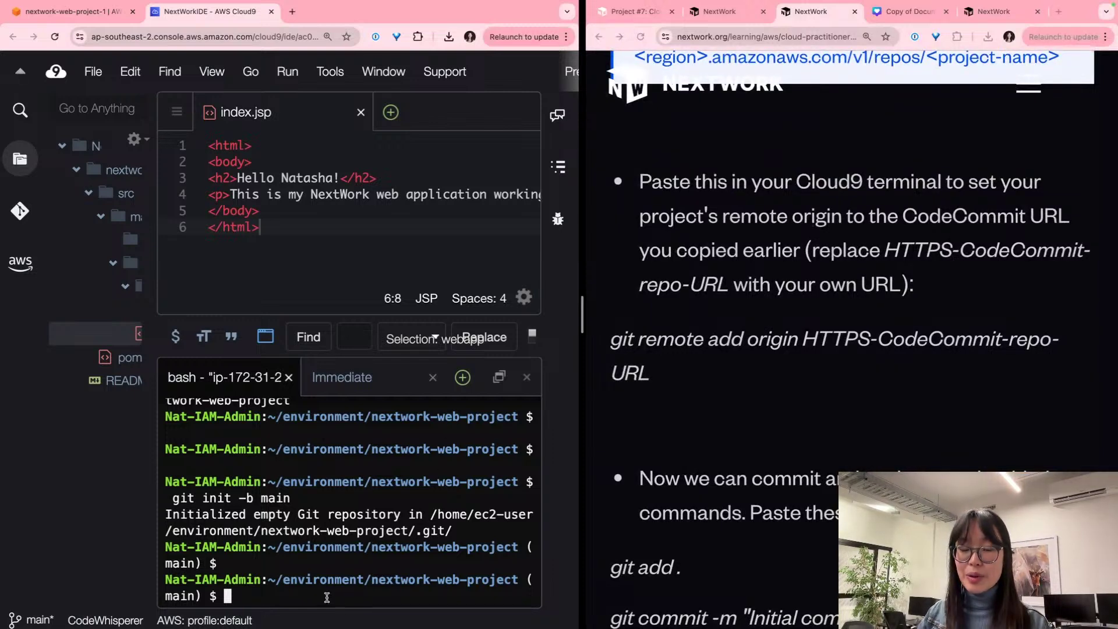
pyautogui.write('git remote add origin ')
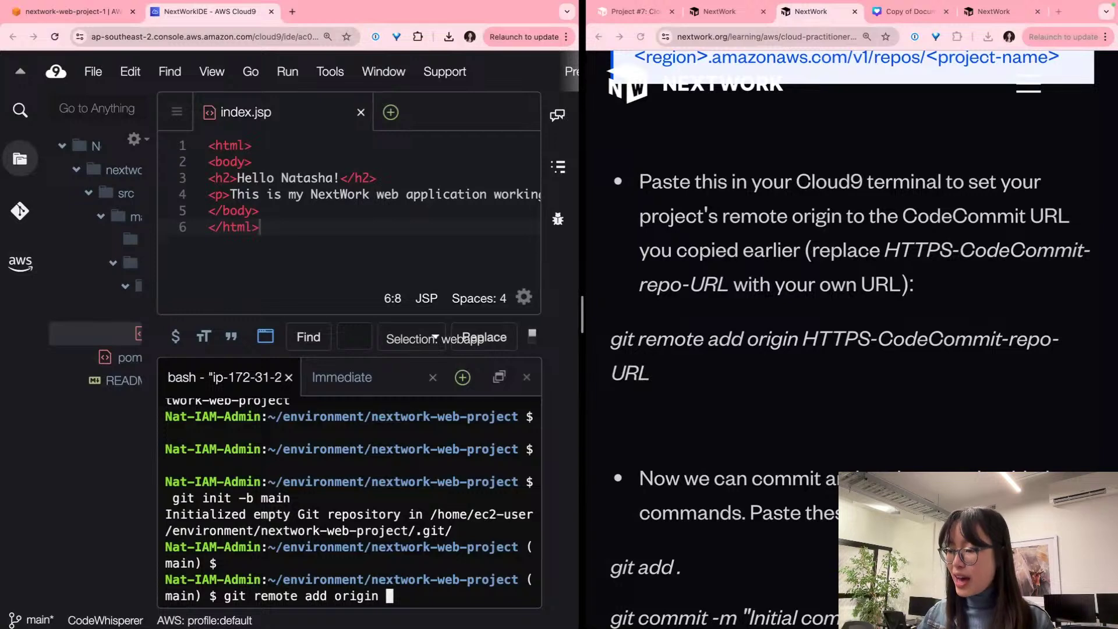
pyautogui.write('HTTPS')
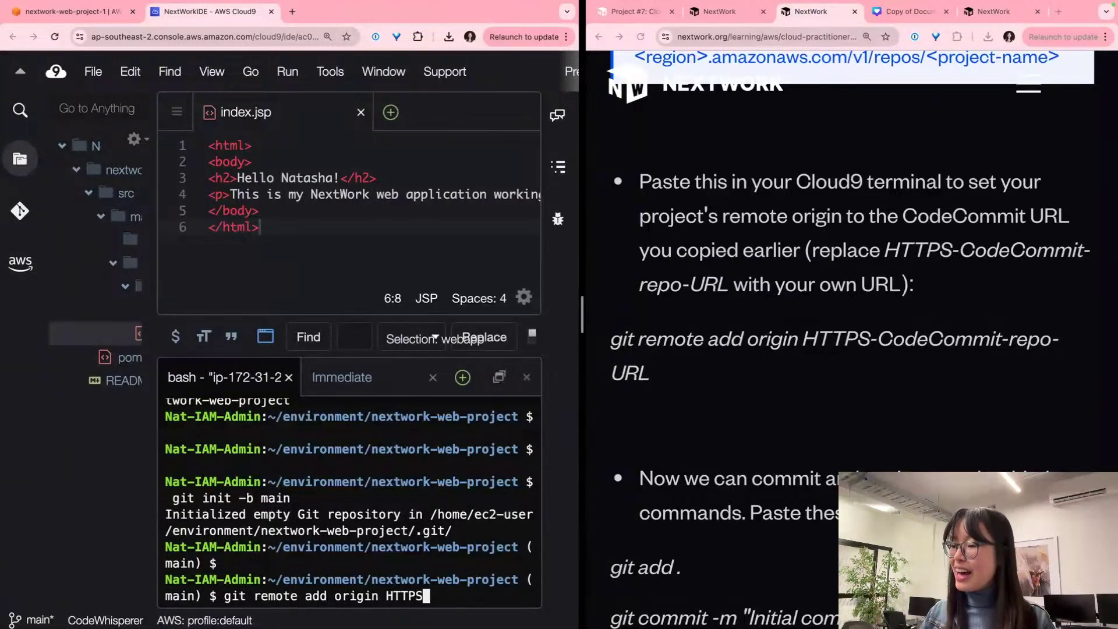
pyautogui.press('BackSpace')
pyautogui.press('BackSpace')
pyautogui.press('BackSpace')
pyautogui.press('BackSpace')
pyautogui.press('BackSpace')
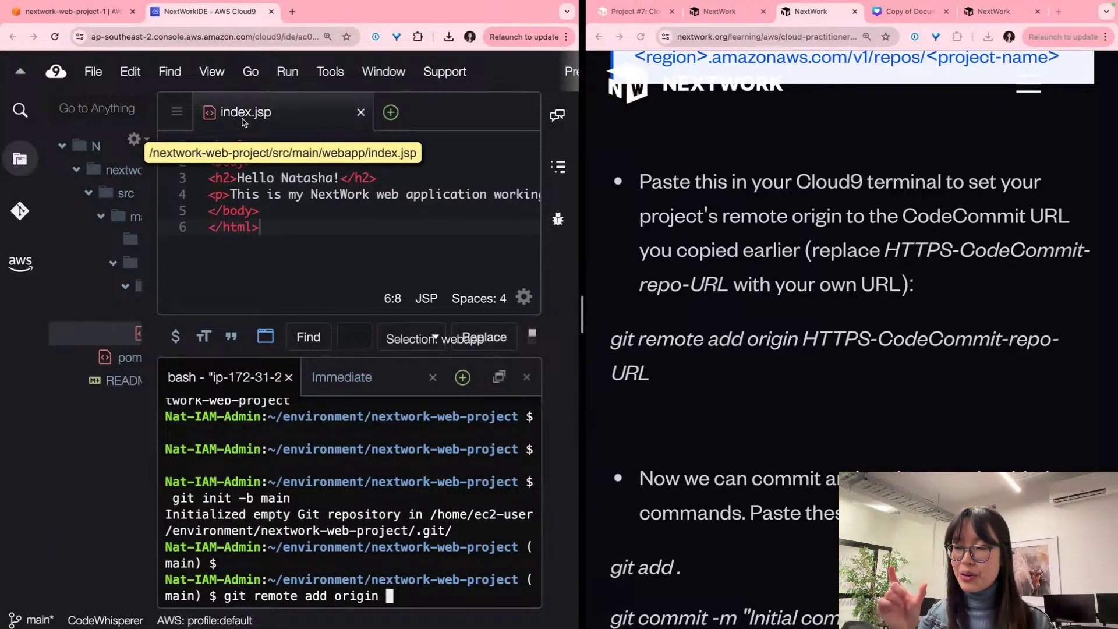
pyautogui.press('super+v')
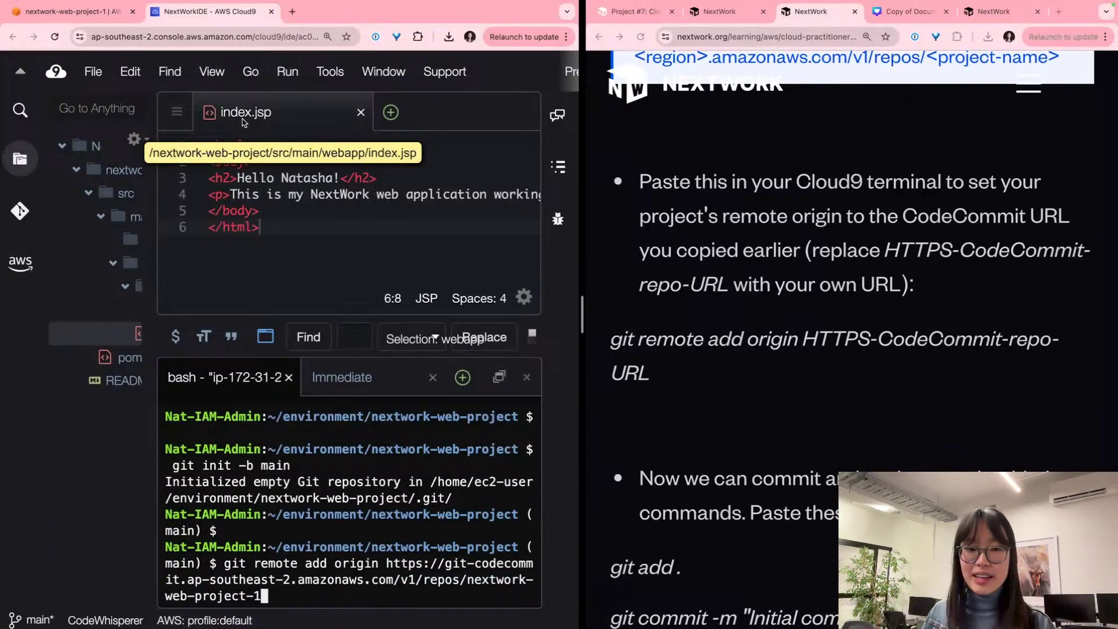
pyautogui.press('Return')
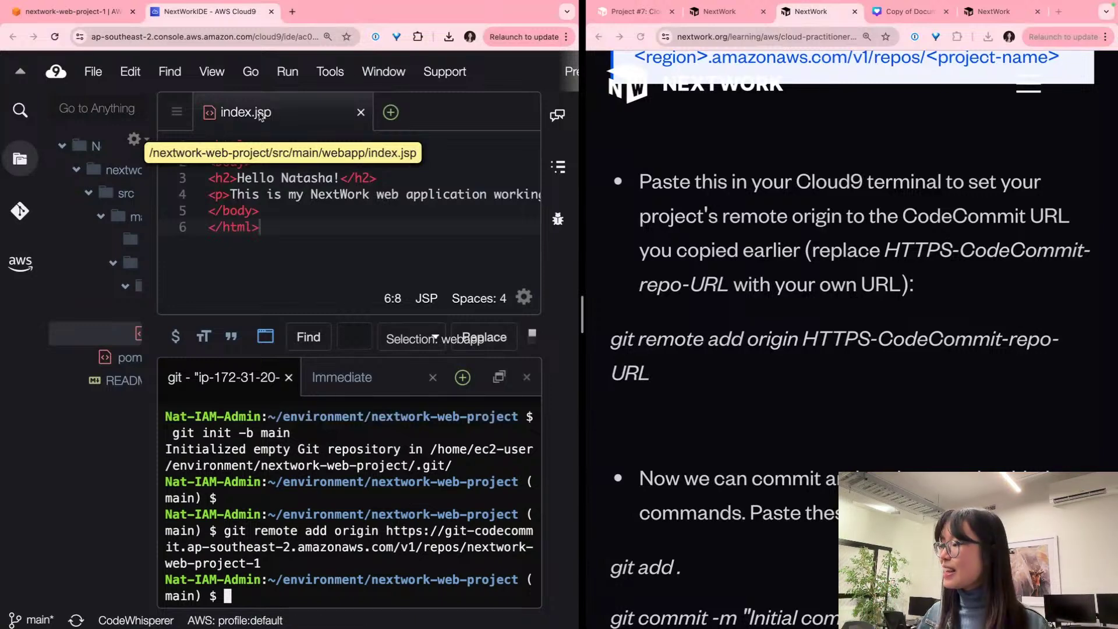
pyautogui.scroll(-1, 792, 279)
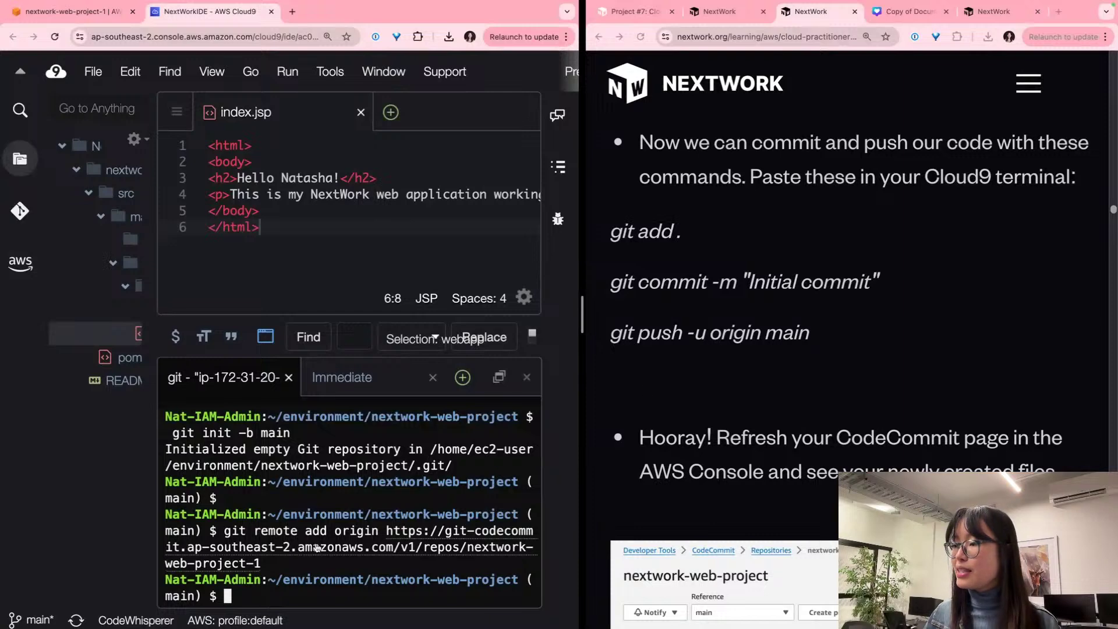
# Step: Run git add ., git commit -m "Initial commit" and git push -u origin main in the terminal
pyautogui.moveTo(839, 333); pyautogui.dragTo(601, 240)
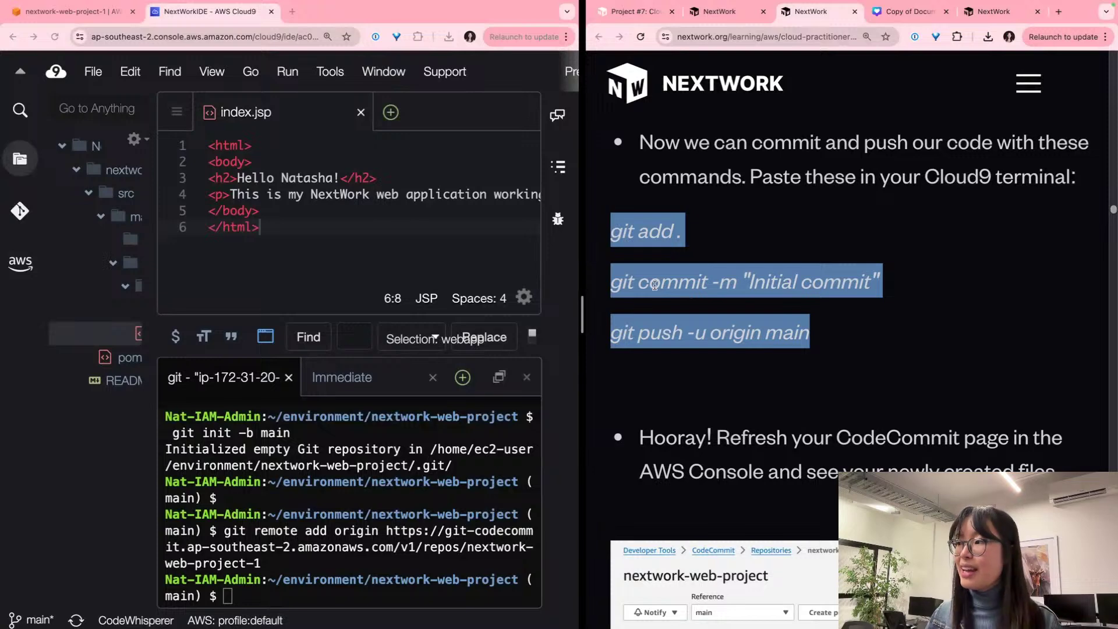
pyautogui.click(345, 596)
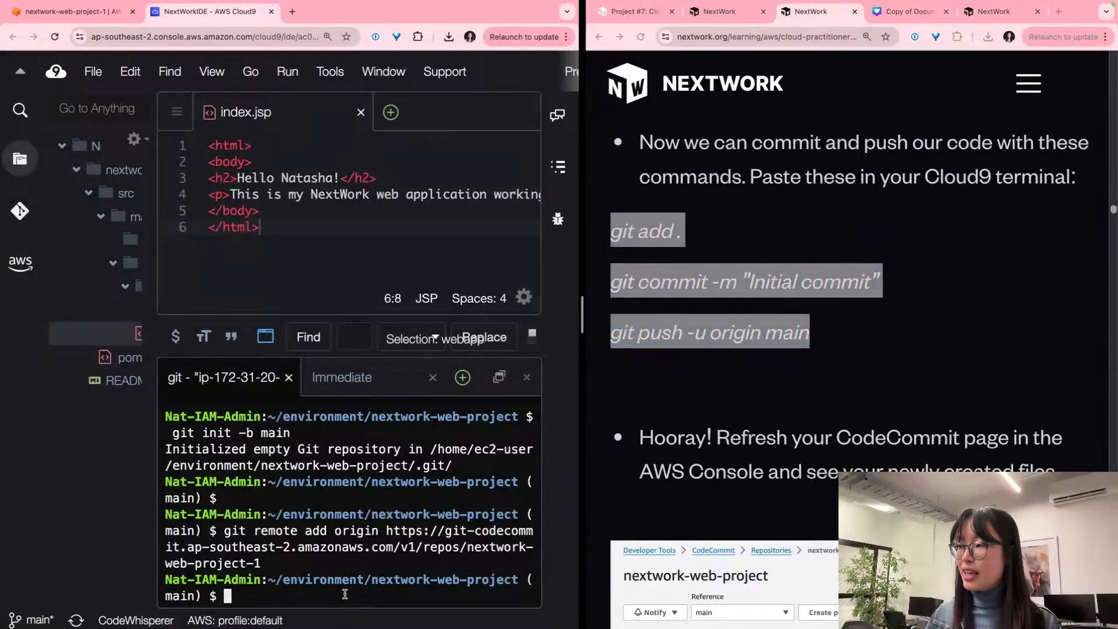
pyautogui.press('super+v')
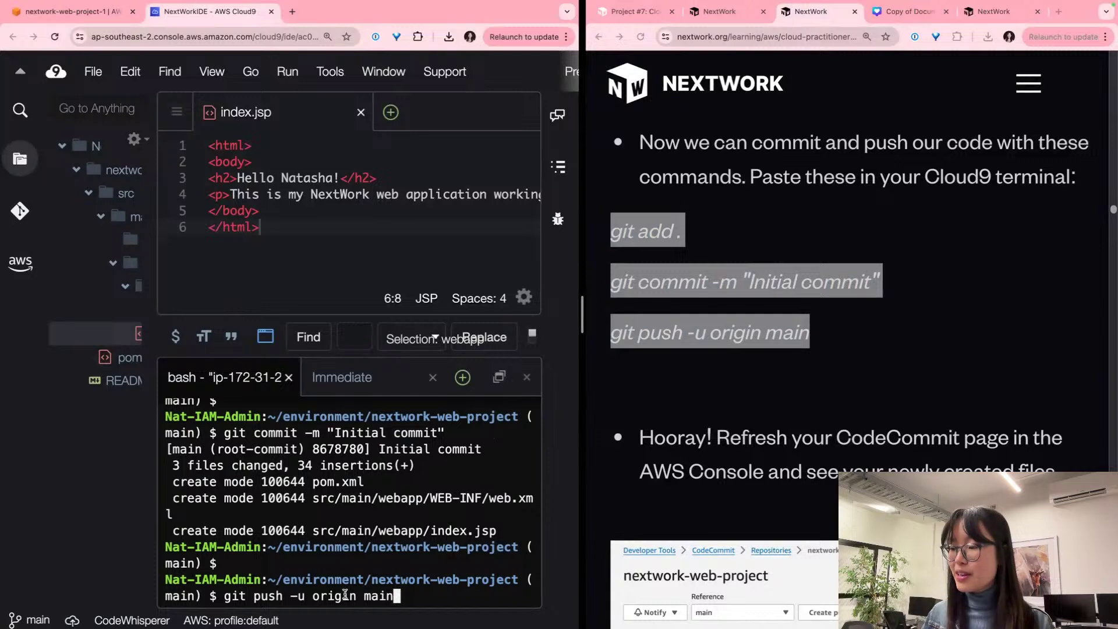
pyautogui.press('Return')
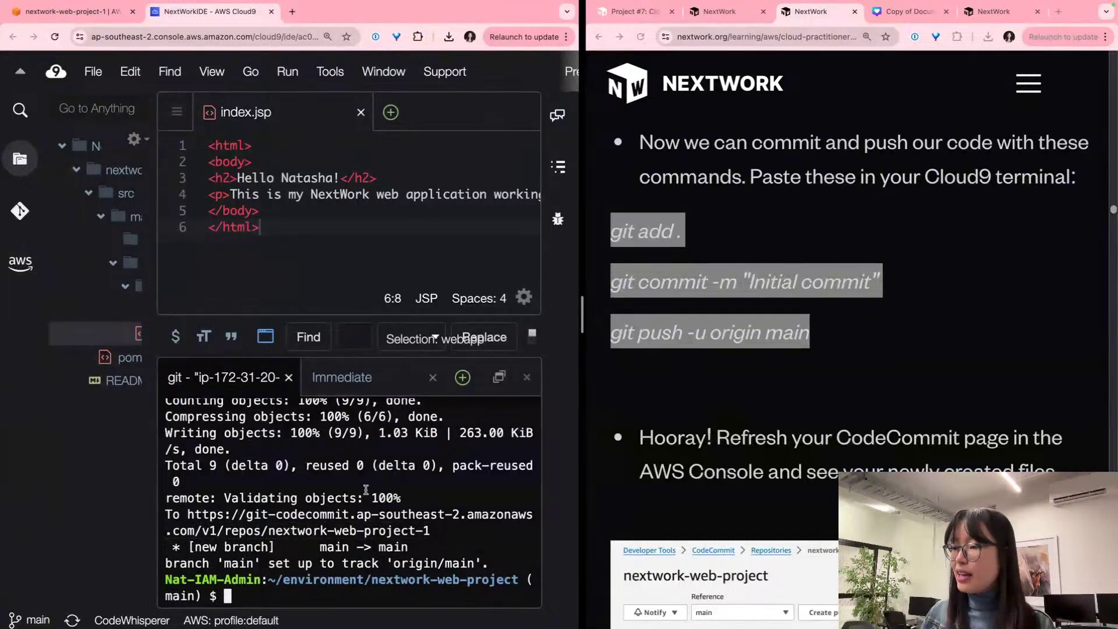
pyautogui.scroll(3, 365, 491)
pyautogui.scroll(-3, 365, 491)
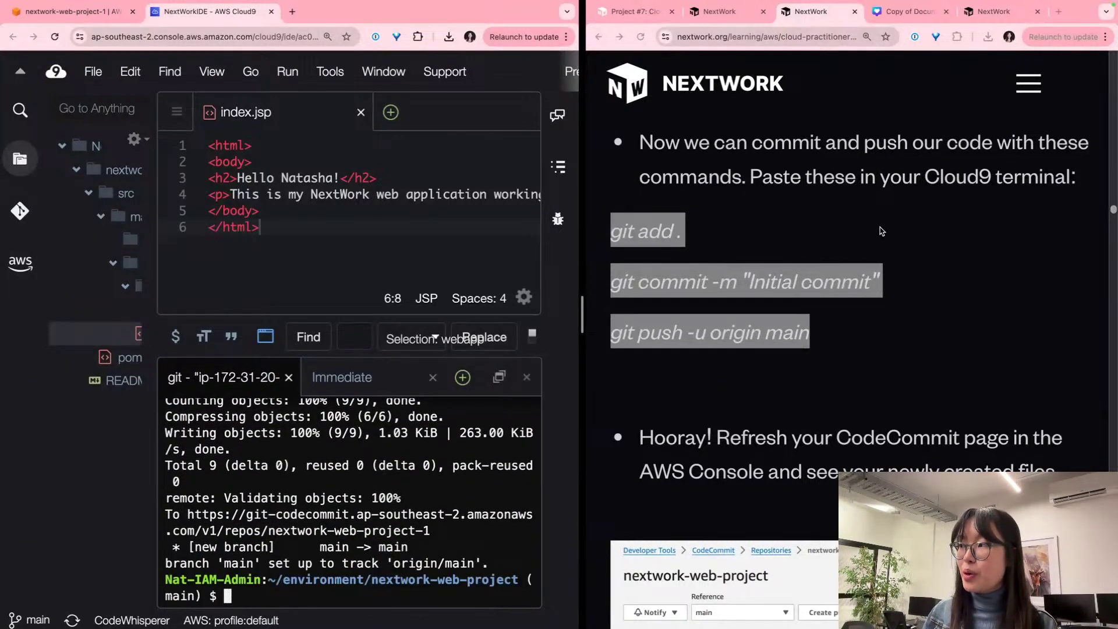
pyautogui.tripleClick(888, 270)
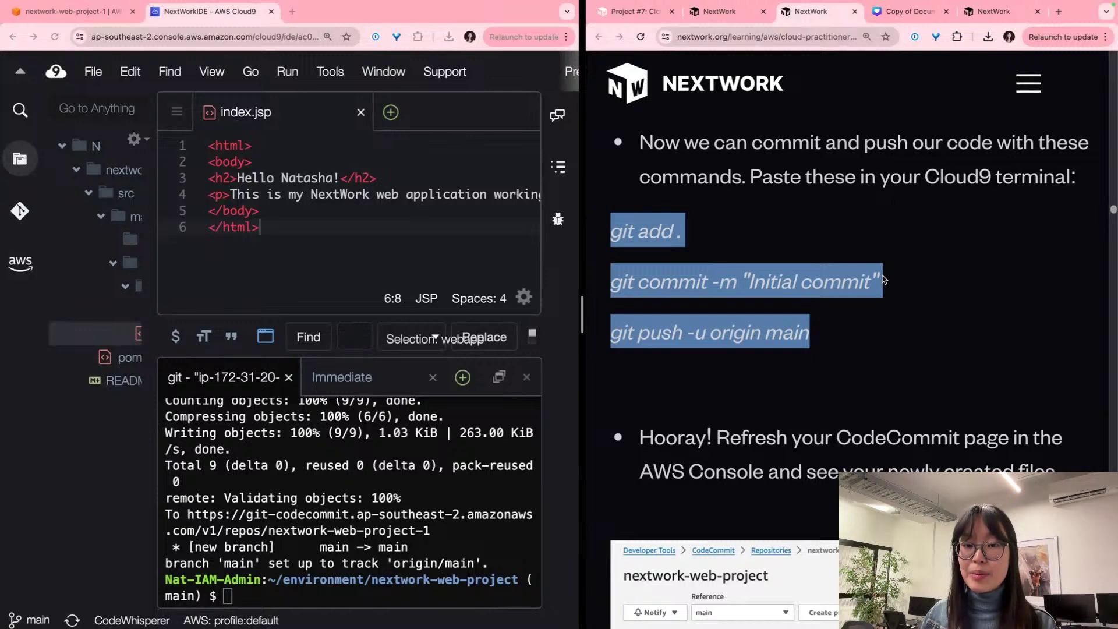
pyautogui.click(398, 506)
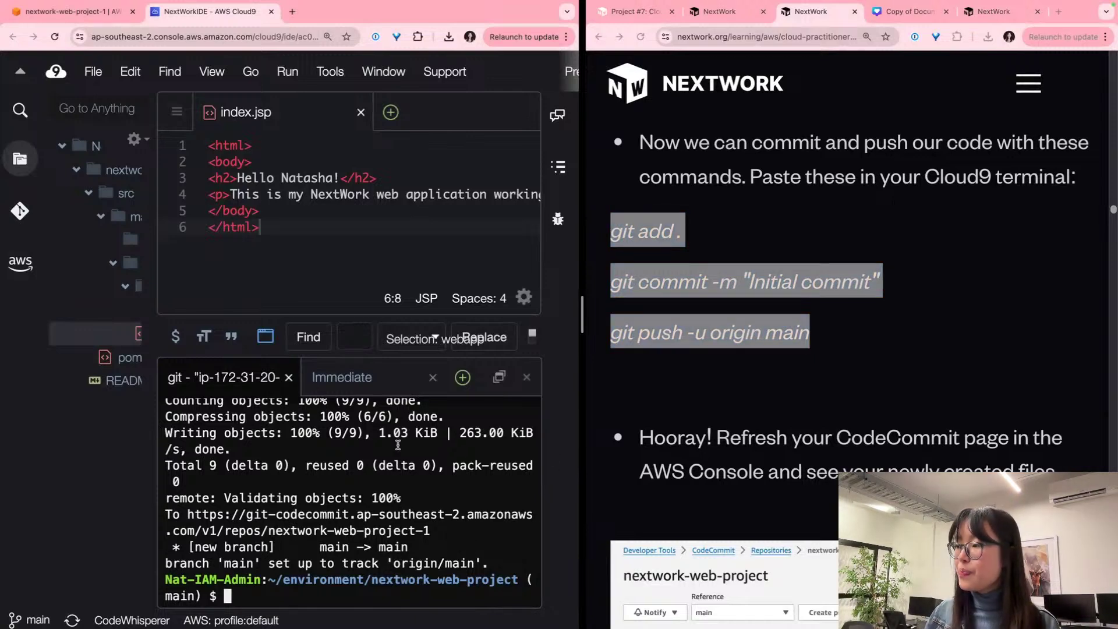
# Step: Reload the CodeCommit console and reopen nextwork-web-project-1 to show the pushed files
pyautogui.click(73, 11)
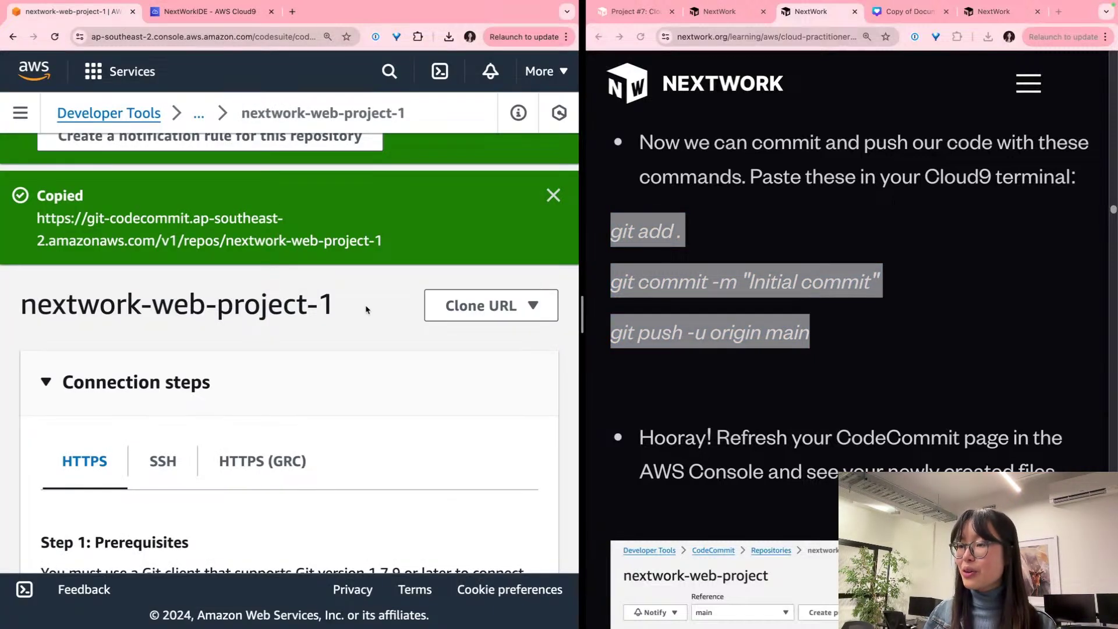
pyautogui.scroll(-2, 352, 299)
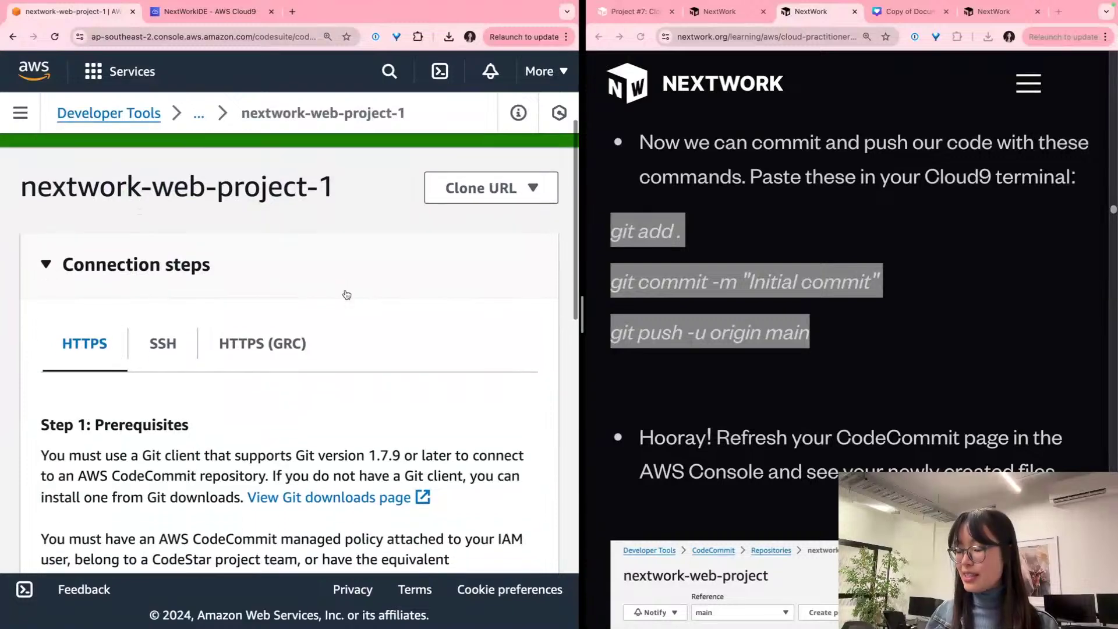
pyautogui.press('super+minus')
pyautogui.press('super+minus')
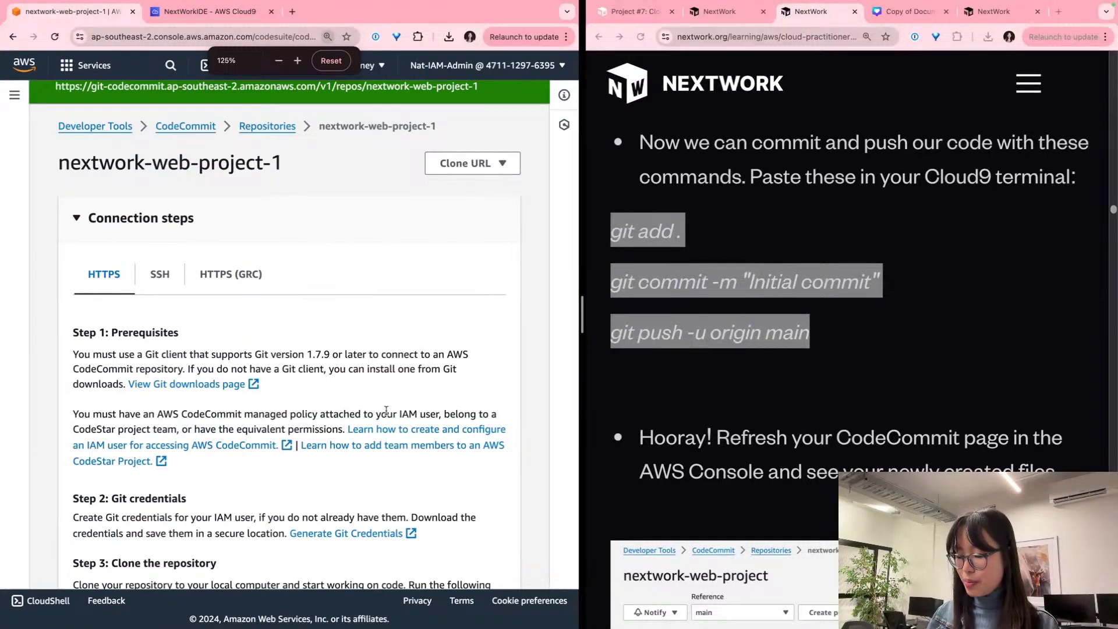
pyautogui.press('super+r')
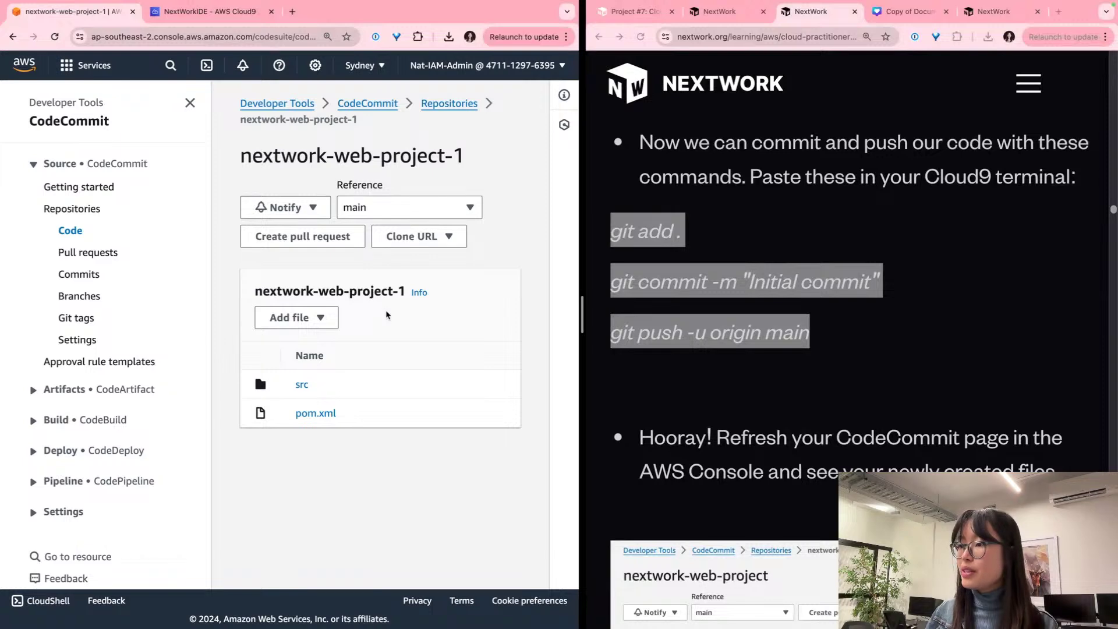
pyautogui.click(189, 103)
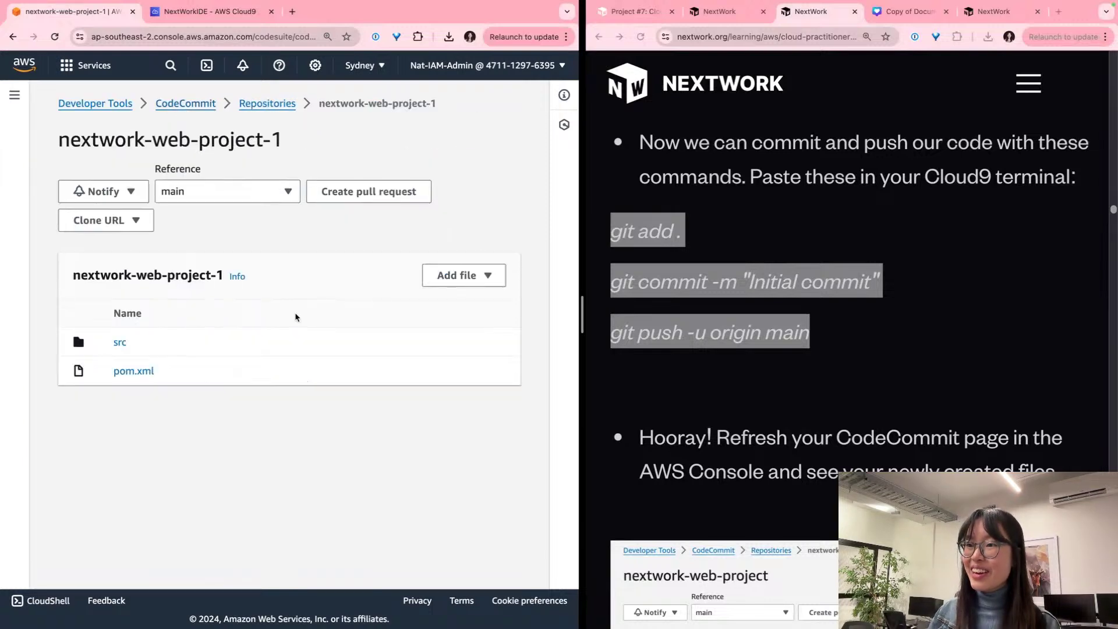
pyautogui.click(121, 344)
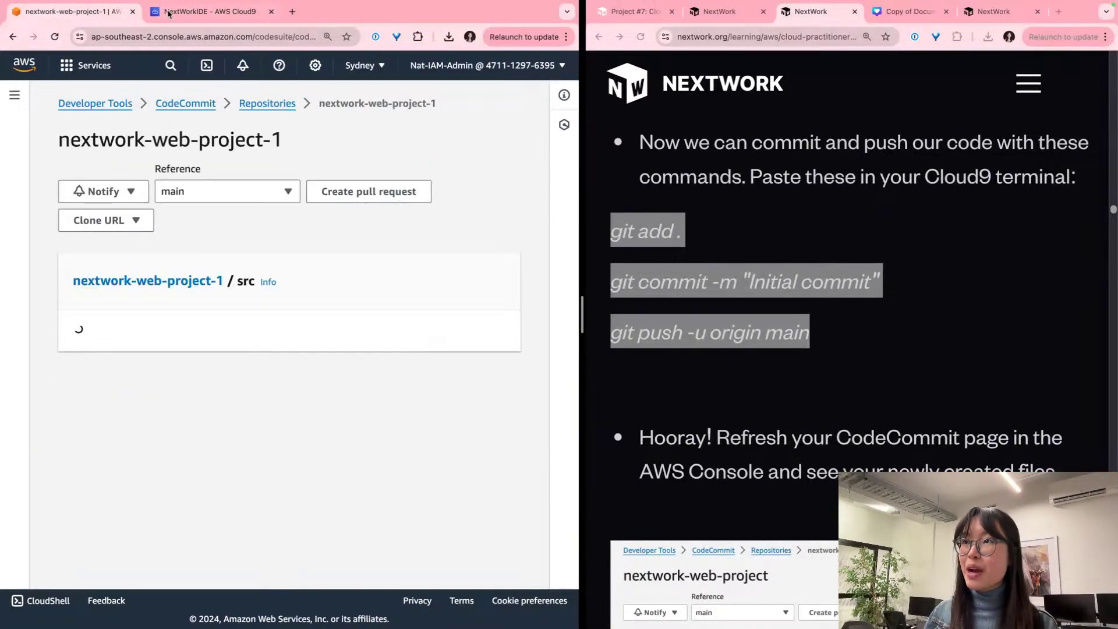
pyautogui.click(256, 104)
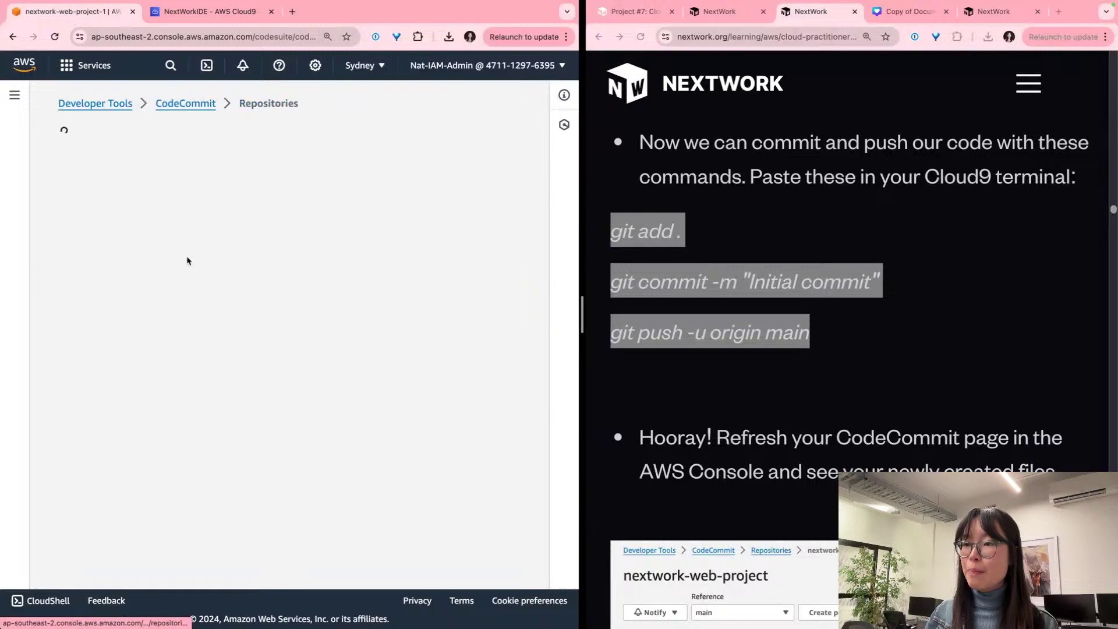
pyautogui.scroll(-3, 165, 386)
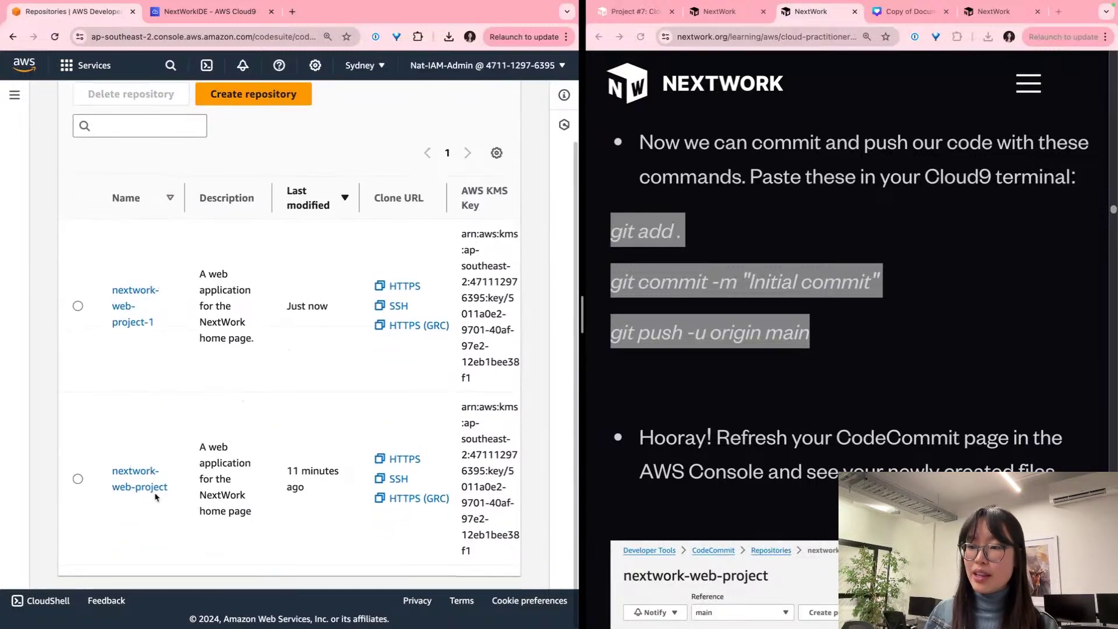
pyautogui.click(123, 293)
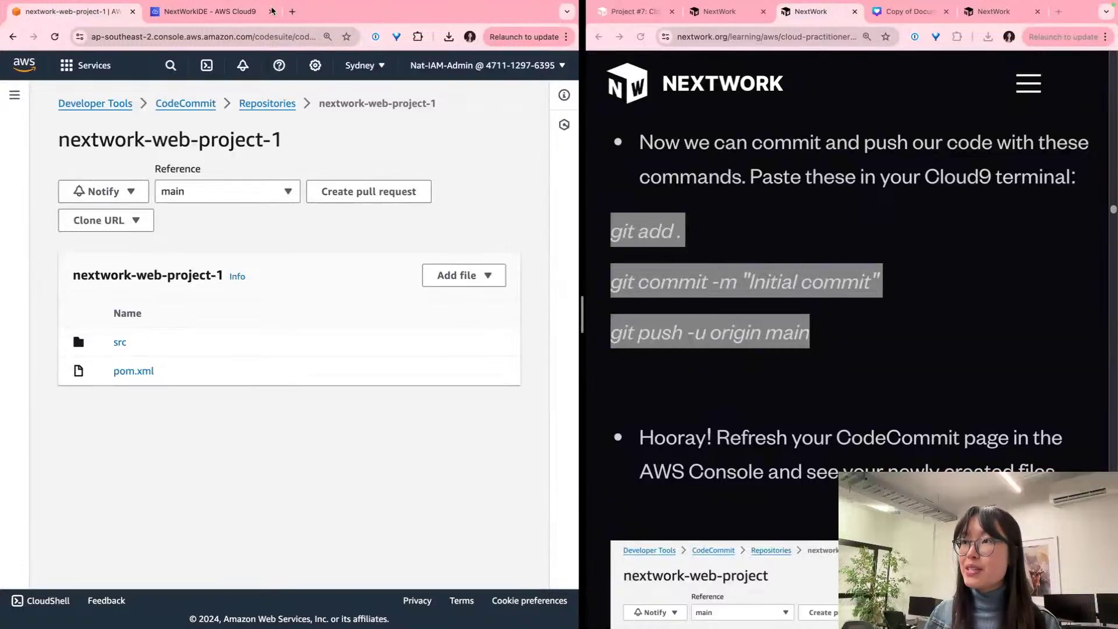
# Step: Browse the CodeCommit repository into src/main/webapp to find WEB-INF and index.jsp
pyautogui.click(233, 12)
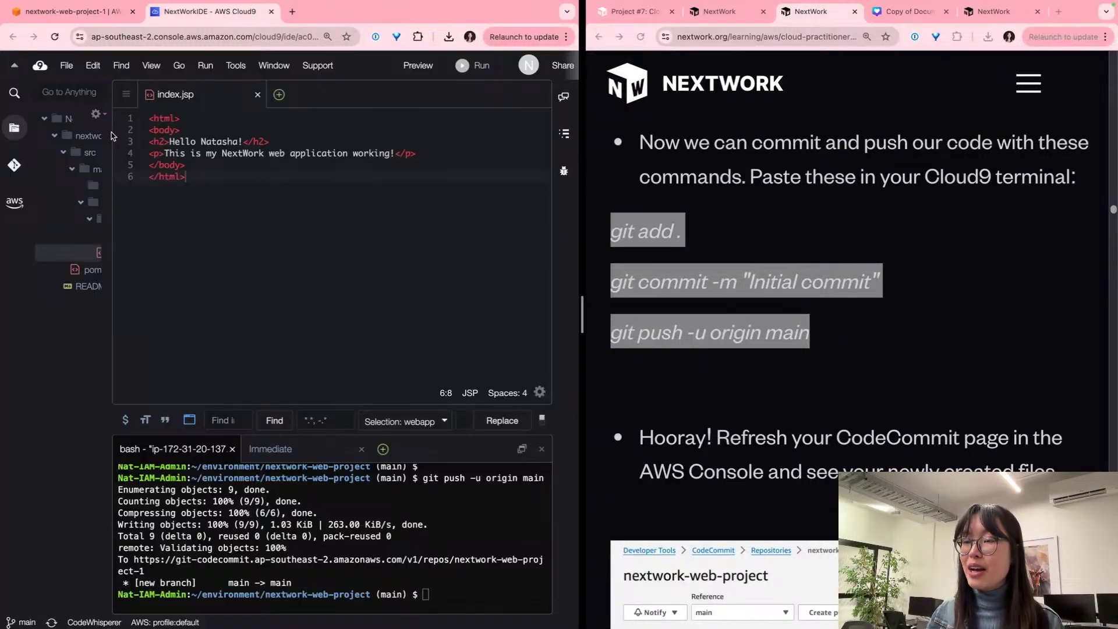
pyautogui.moveTo(112, 108); pyautogui.dragTo(247, 107)
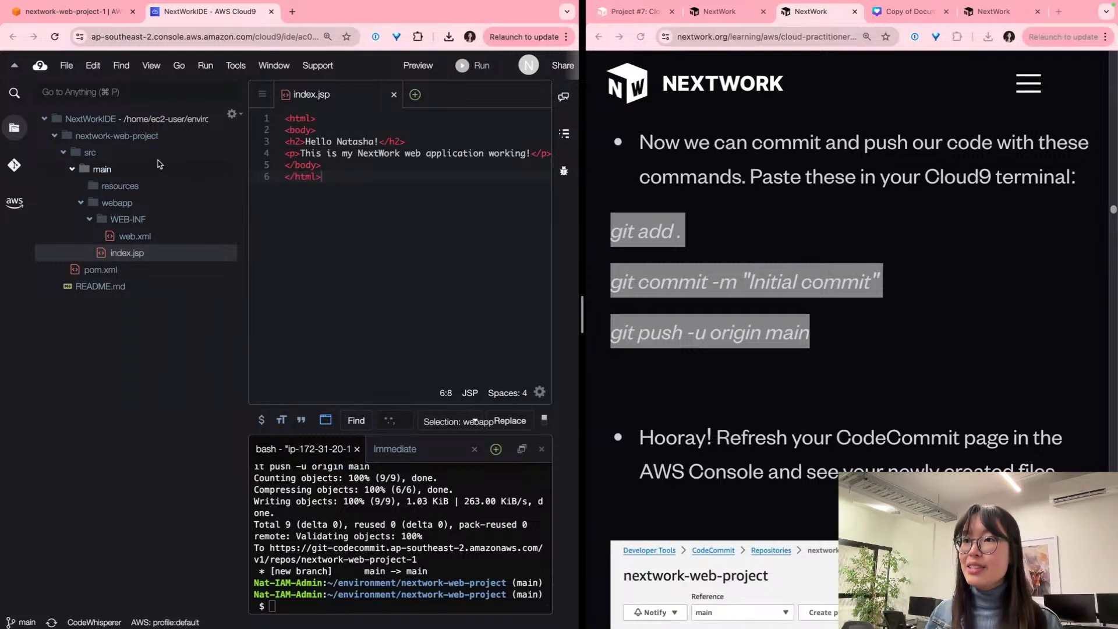
pyautogui.click(56, 152)
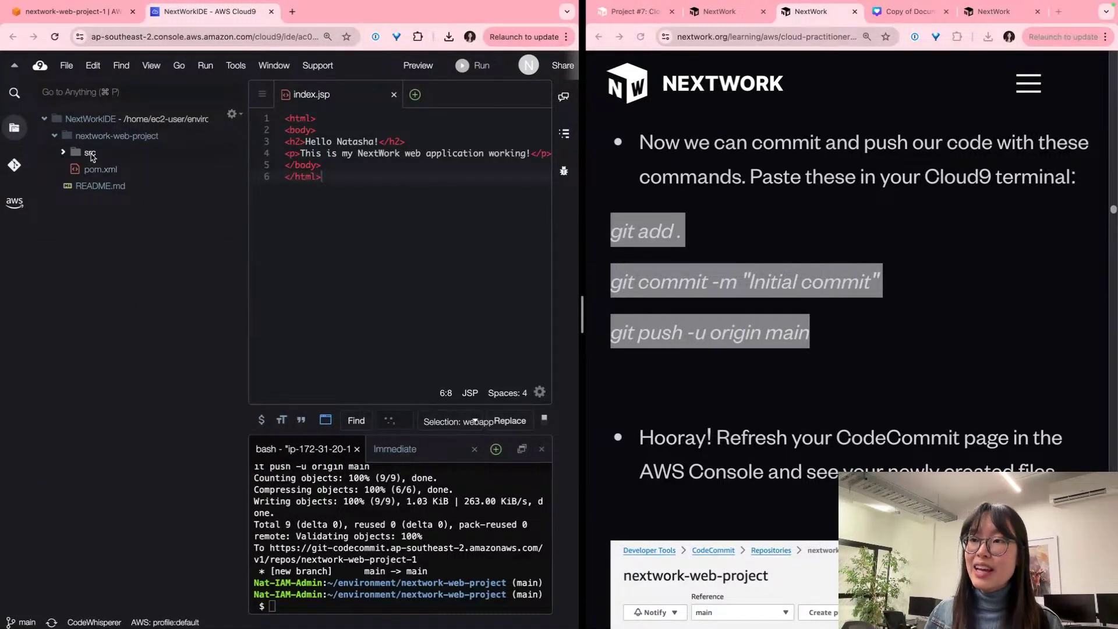
pyautogui.click(76, 13)
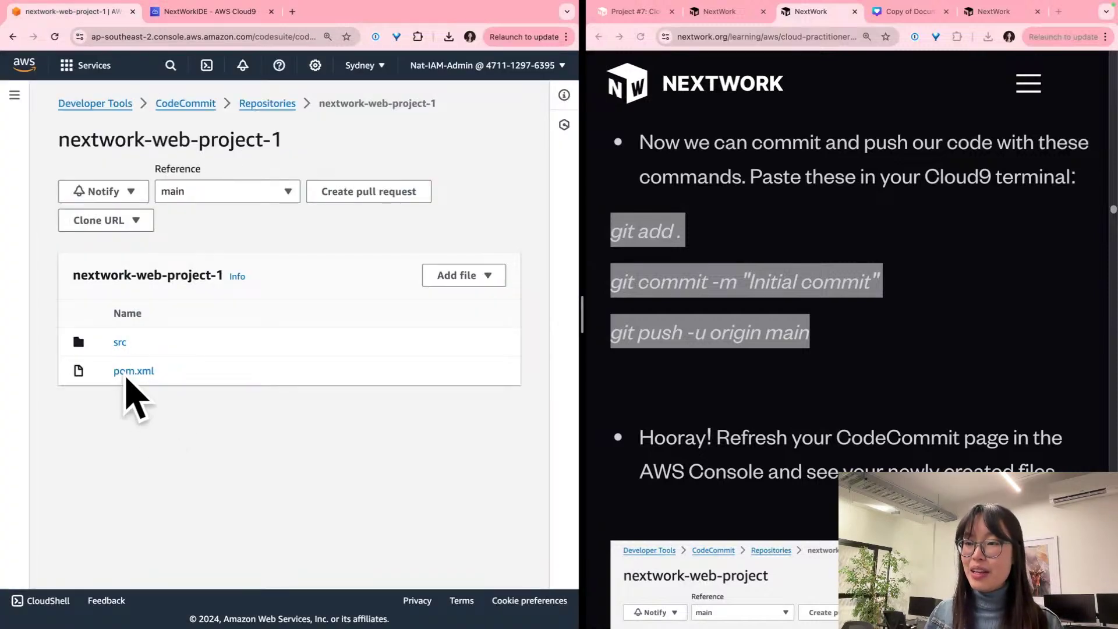
pyautogui.click(119, 343)
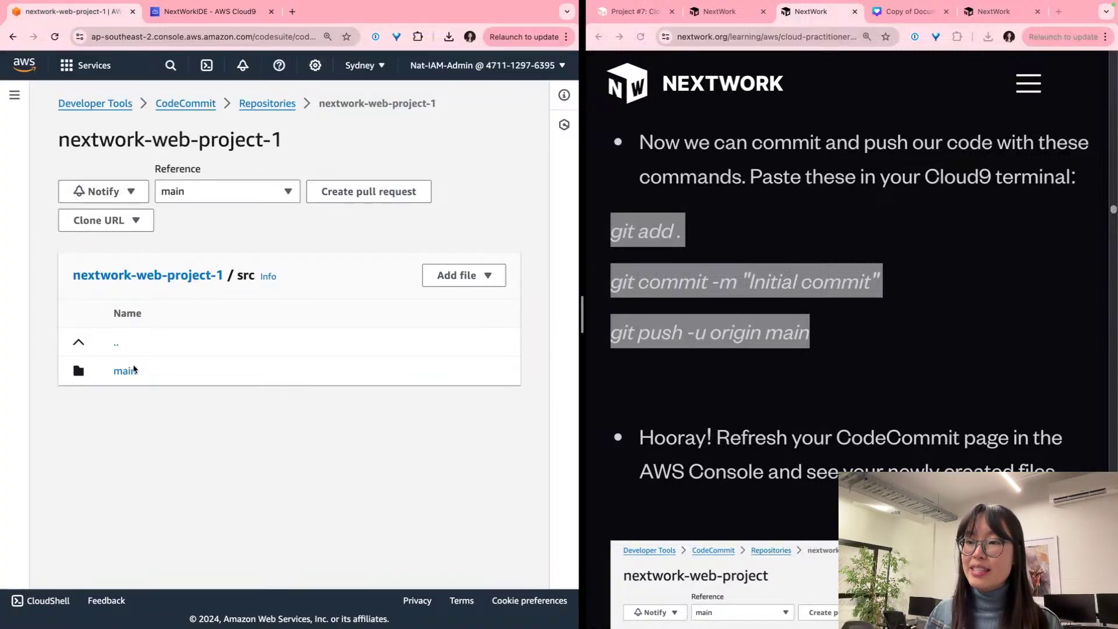
pyautogui.click(125, 371)
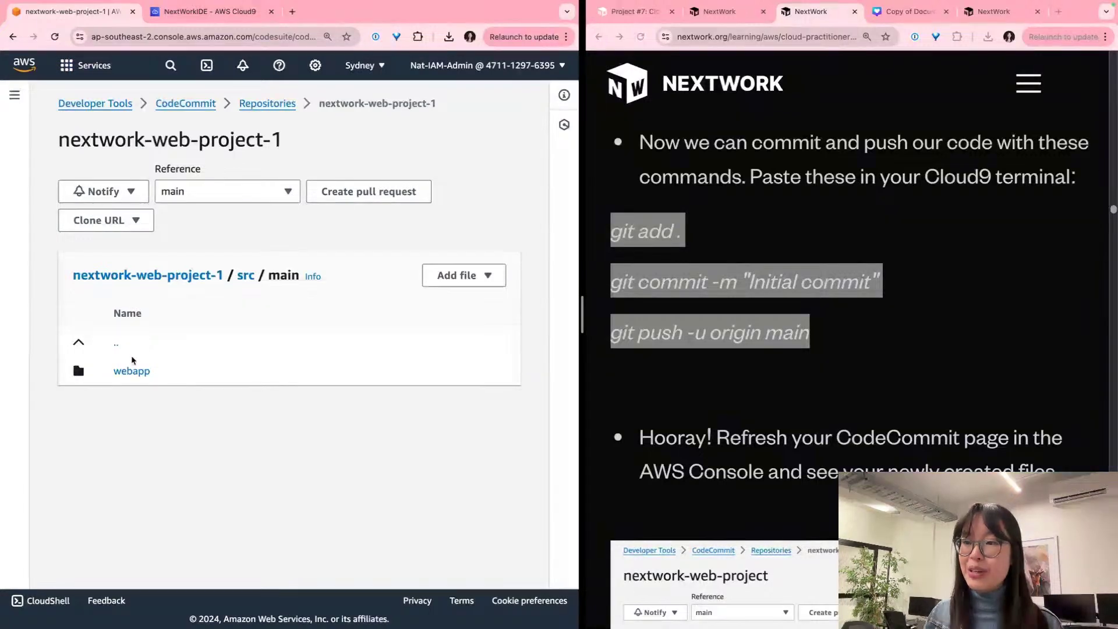
pyautogui.click(140, 372)
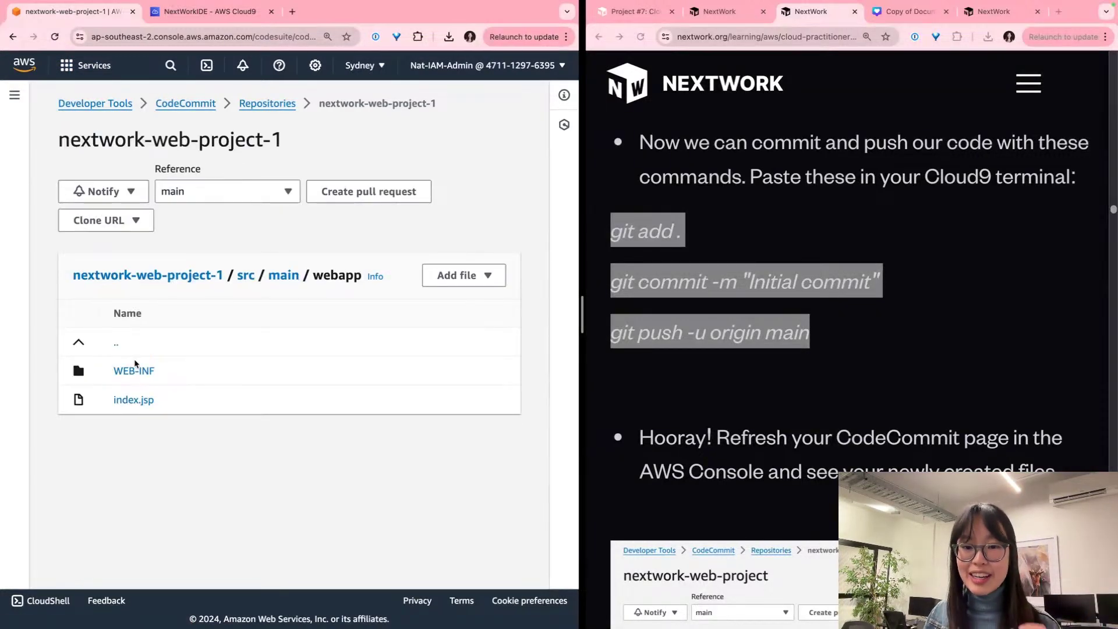
pyautogui.scroll(-6, 932, 402)
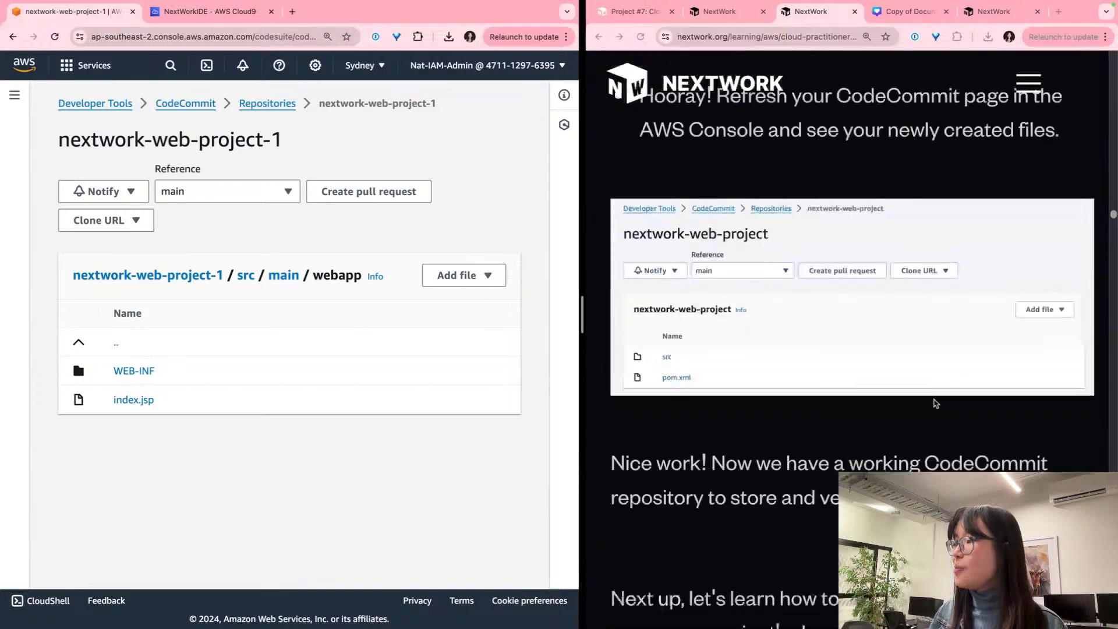
pyautogui.scroll(-5, 925, 403)
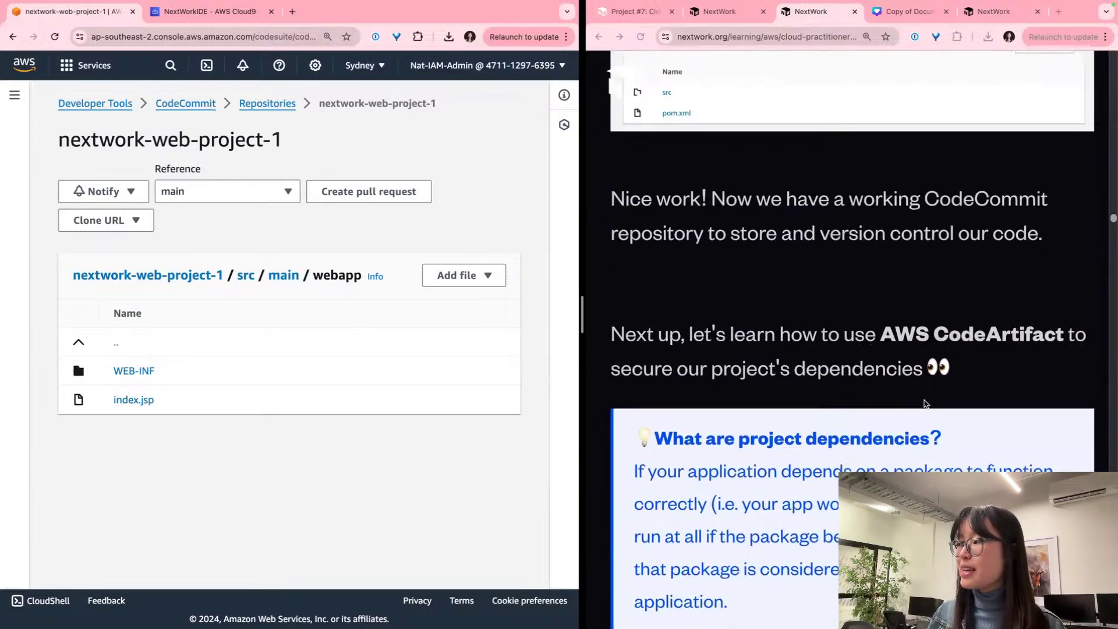
pyautogui.scroll(-3, 925, 403)
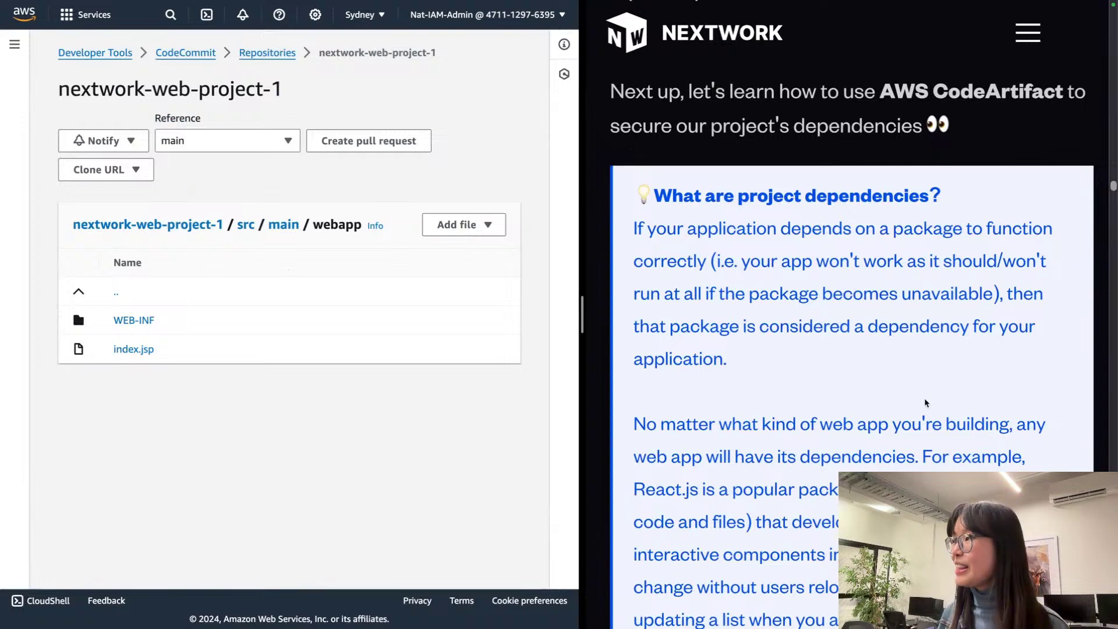
pyautogui.scroll(-1, 879, 271)
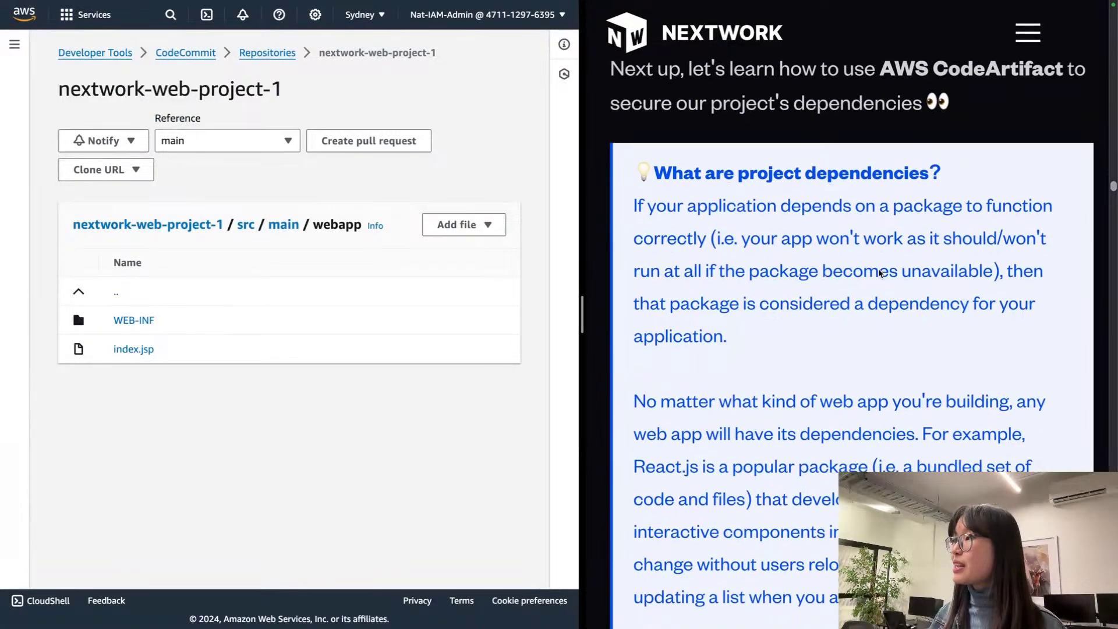
pyautogui.scroll(3, 880, 272)
pyautogui.scroll(1, 879, 272)
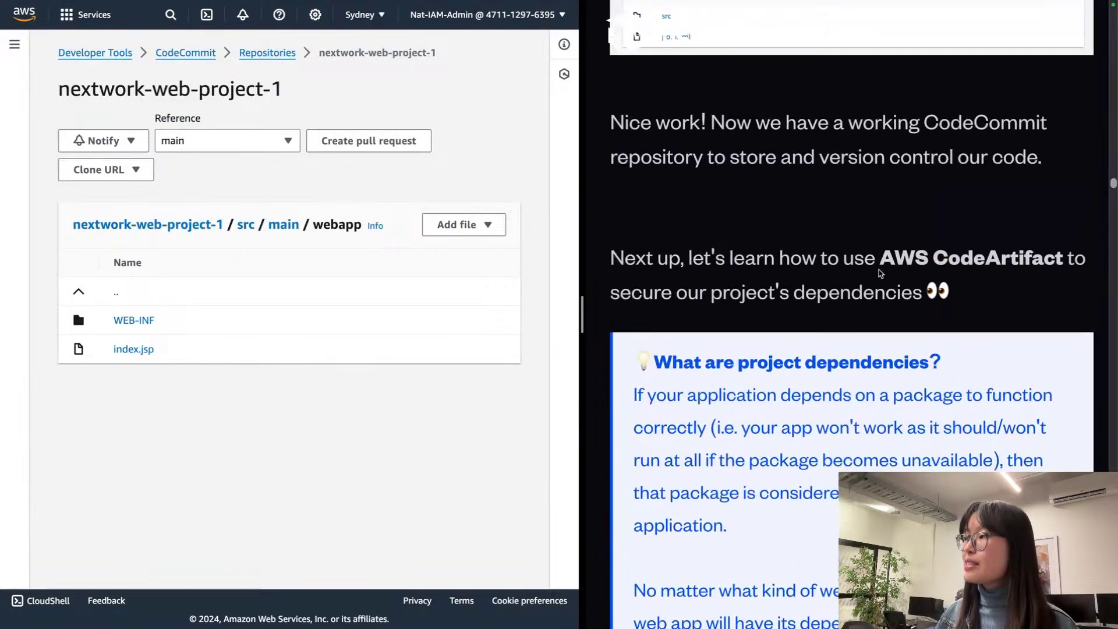
pyautogui.tripleClick(823, 142)
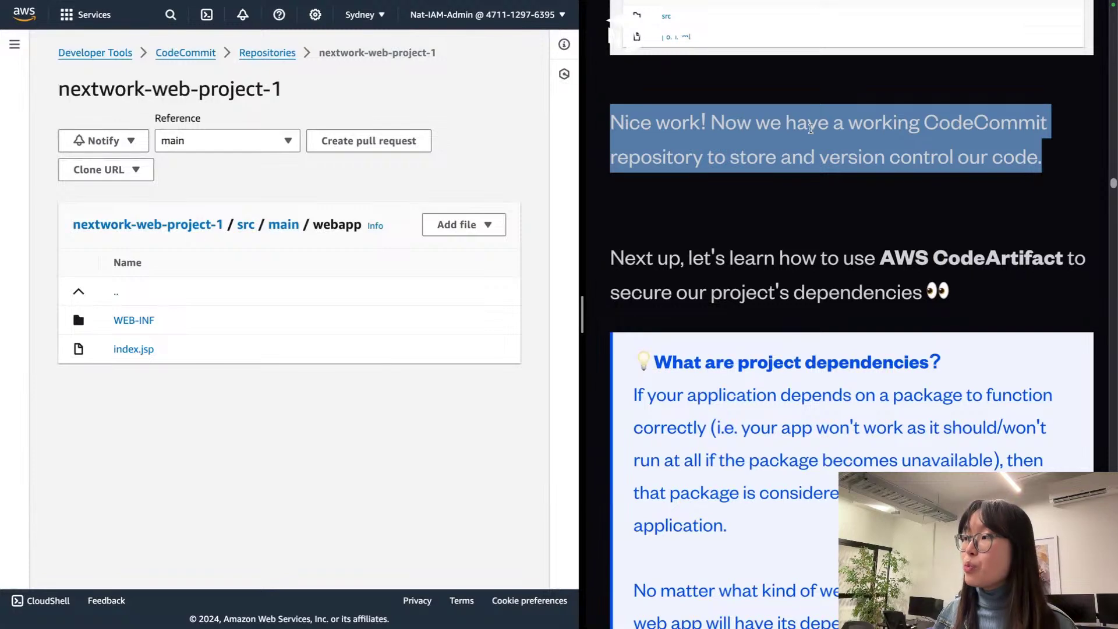
pyautogui.click(798, 132)
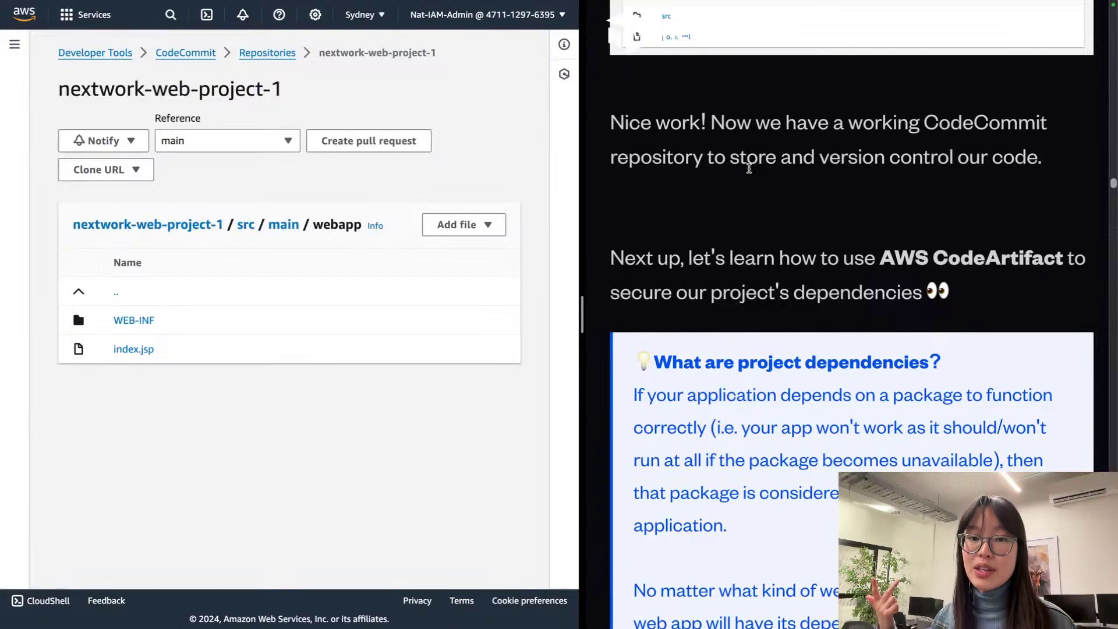
pyautogui.tripleClick(986, 259)
pyautogui.scroll(-1, 987, 259)
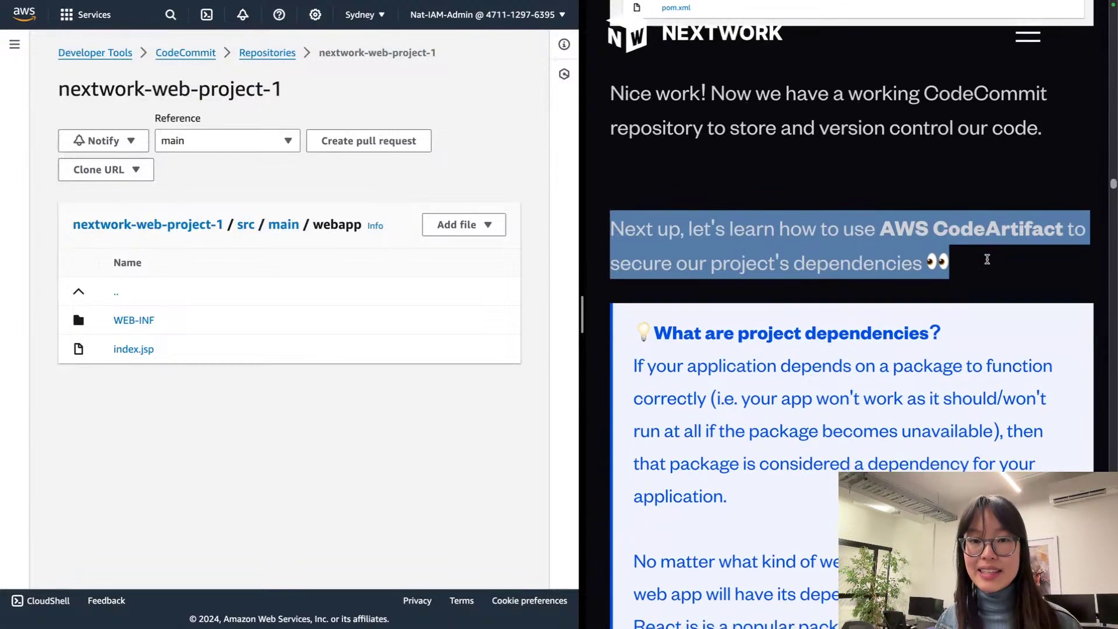
pyautogui.tripleClick(854, 127)
pyautogui.tripleClick(880, 227)
pyautogui.click(827, 187)
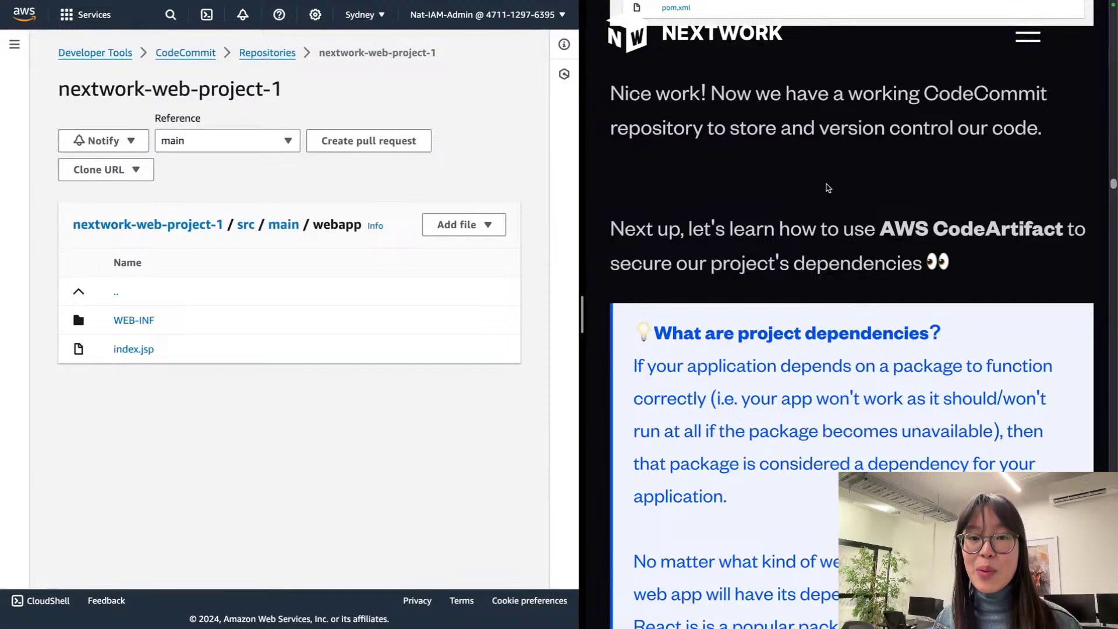
pyautogui.moveTo(726, 128); pyautogui.dragTo(978, 124)
pyautogui.click(906, 237)
pyautogui.moveTo(986, 249); pyautogui.dragTo(728, 271)
pyautogui.click(842, 262)
pyautogui.scroll(-1, 844, 262)
pyautogui.doubleClick(852, 243)
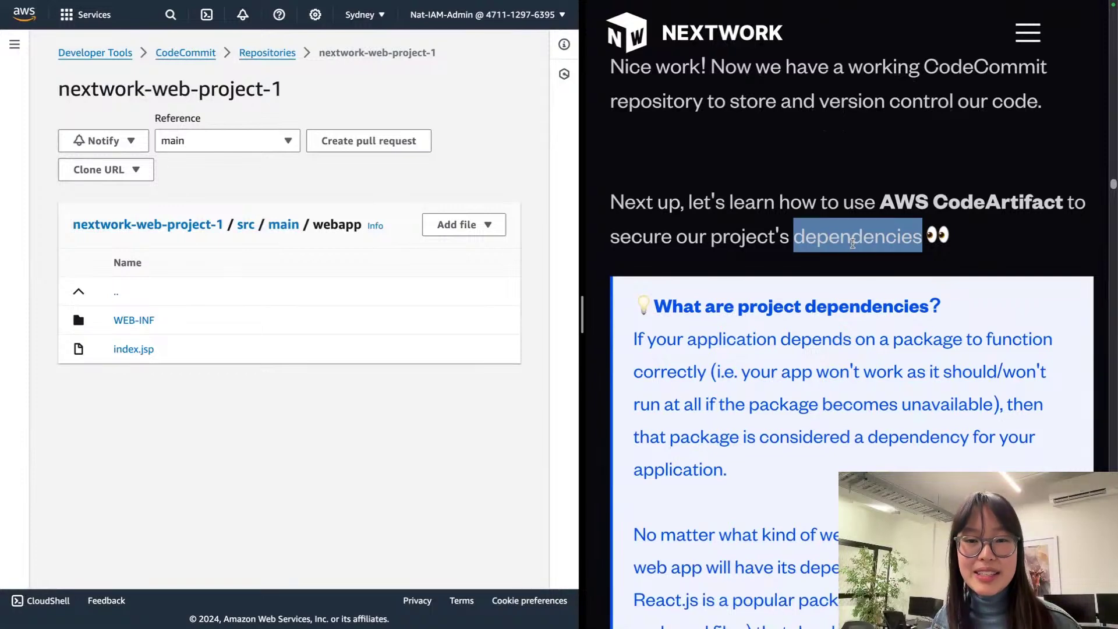
pyautogui.scroll(-2, 853, 243)
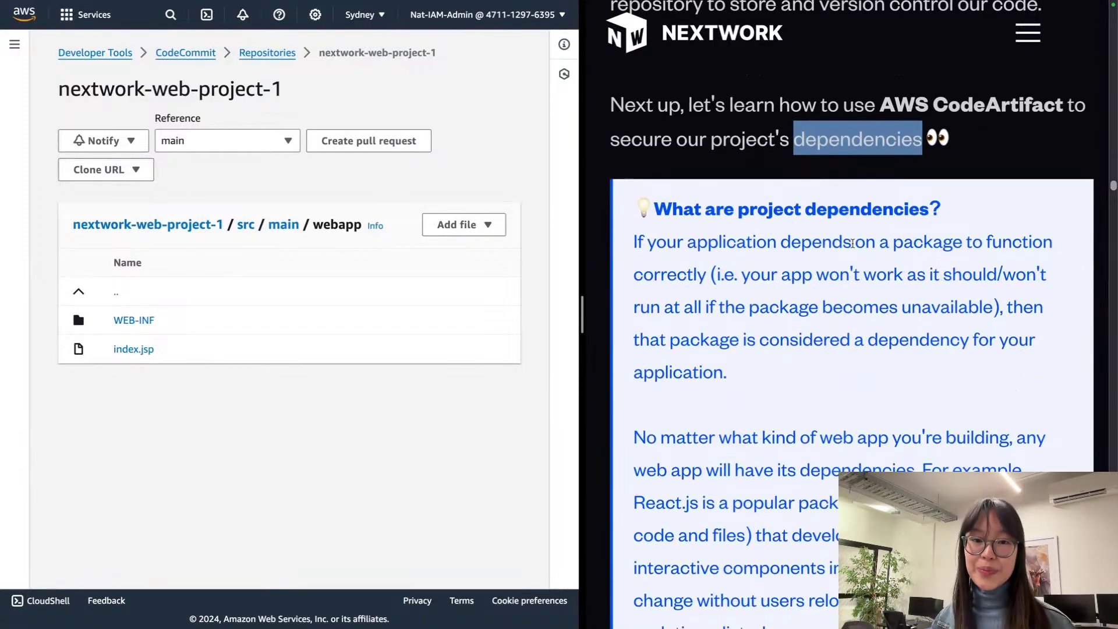
pyautogui.scroll(-1, 853, 244)
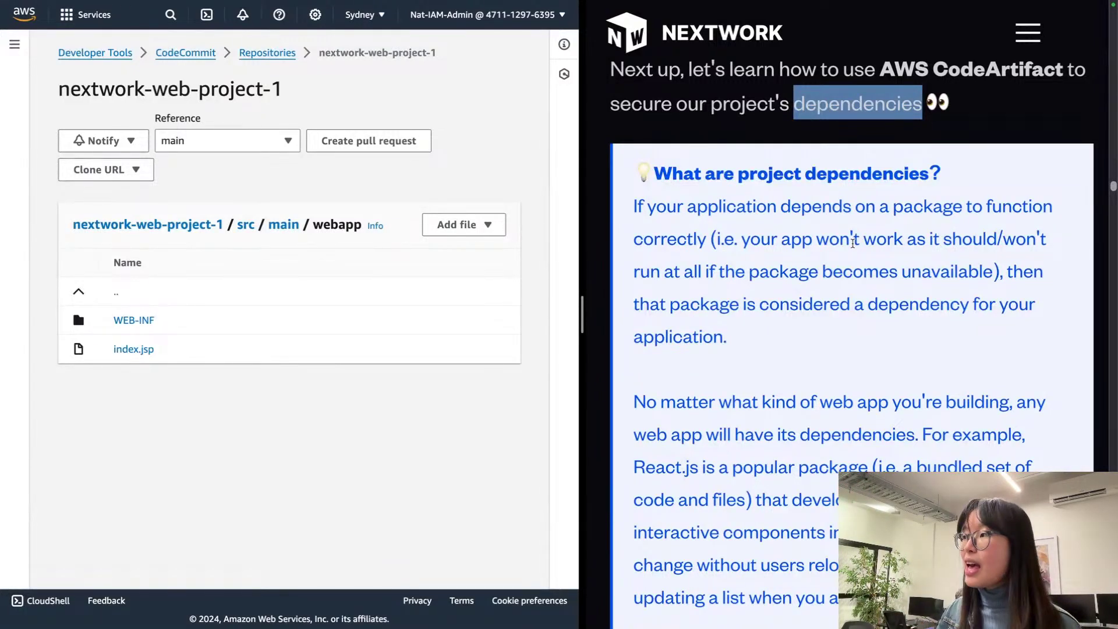
pyautogui.tripleClick(949, 209)
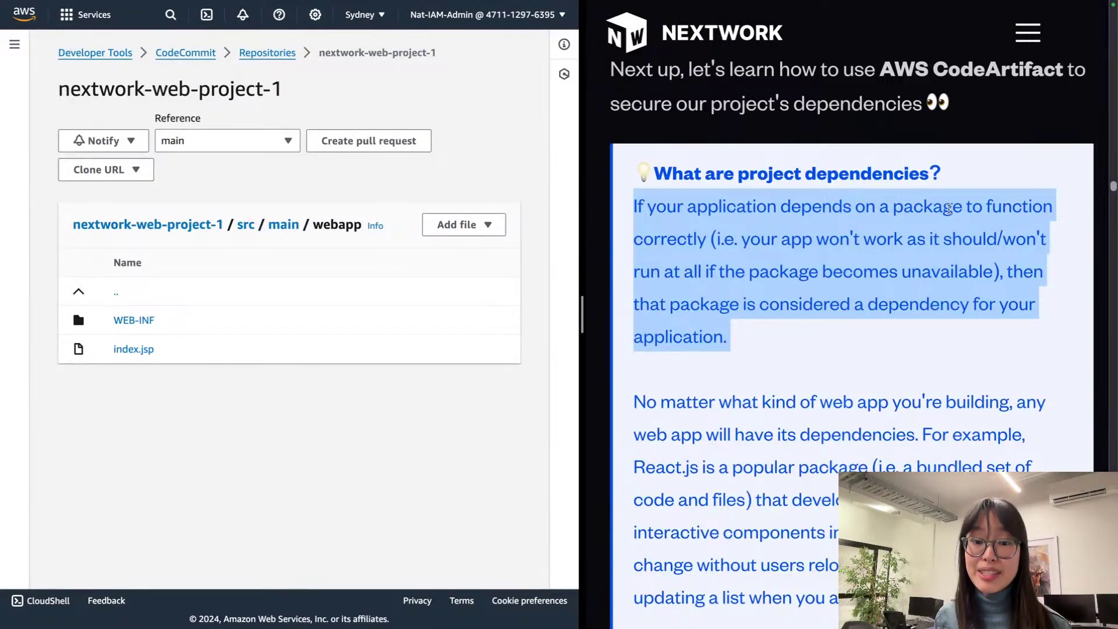
pyautogui.scroll(-3, 948, 208)
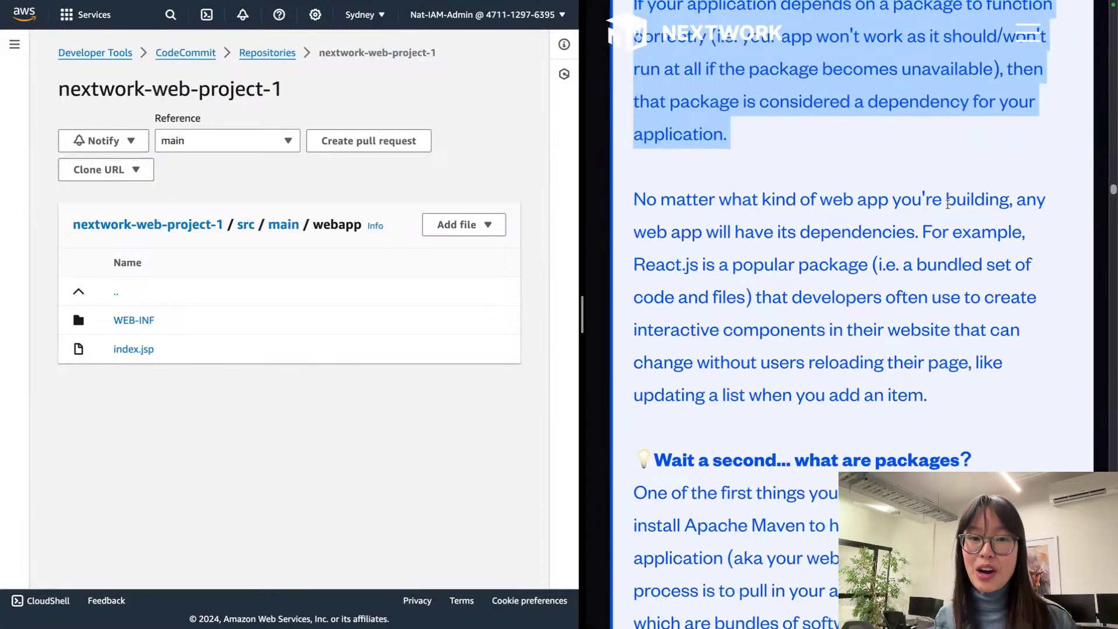
pyautogui.scroll(-1, 948, 204)
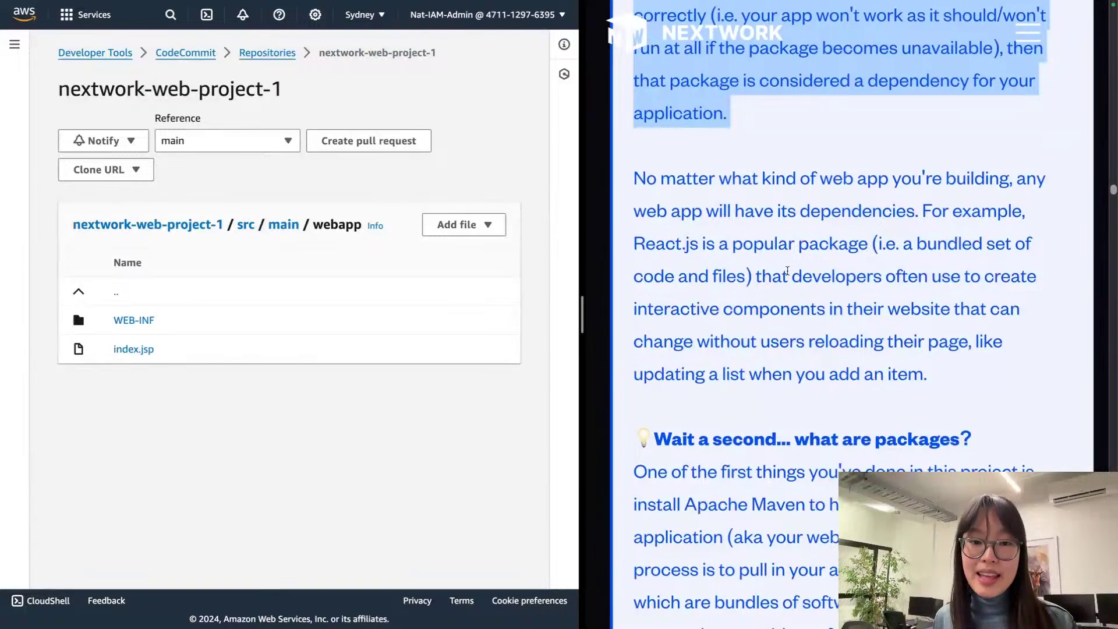
pyautogui.scroll(-2, 786, 271)
pyautogui.scroll(-4, 786, 271)
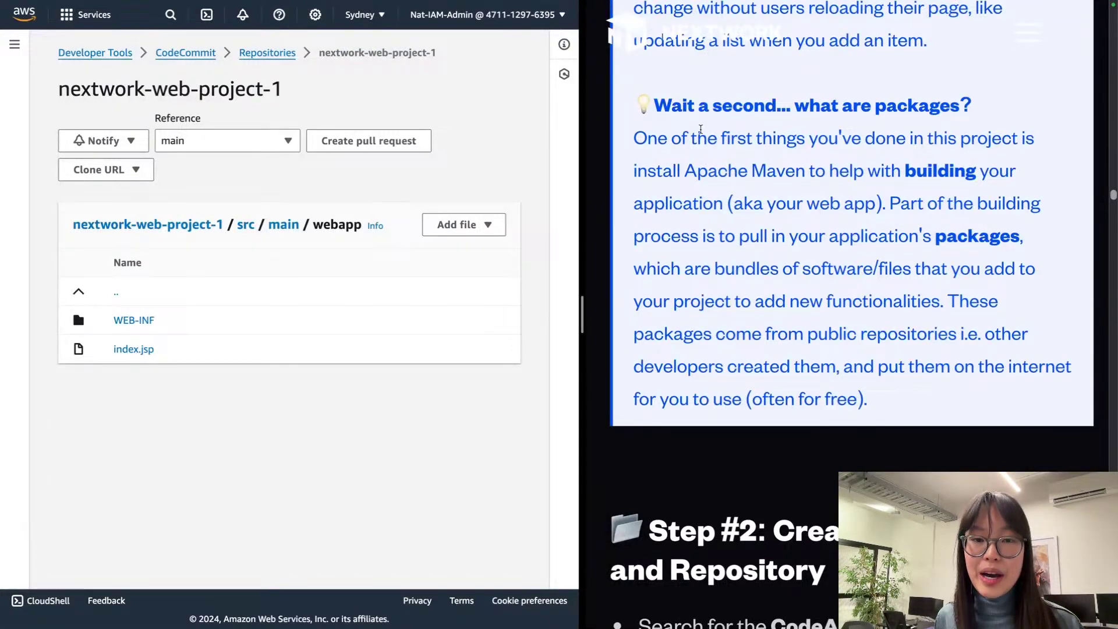
pyautogui.doubleClick(766, 172)
pyautogui.tripleClick(765, 173)
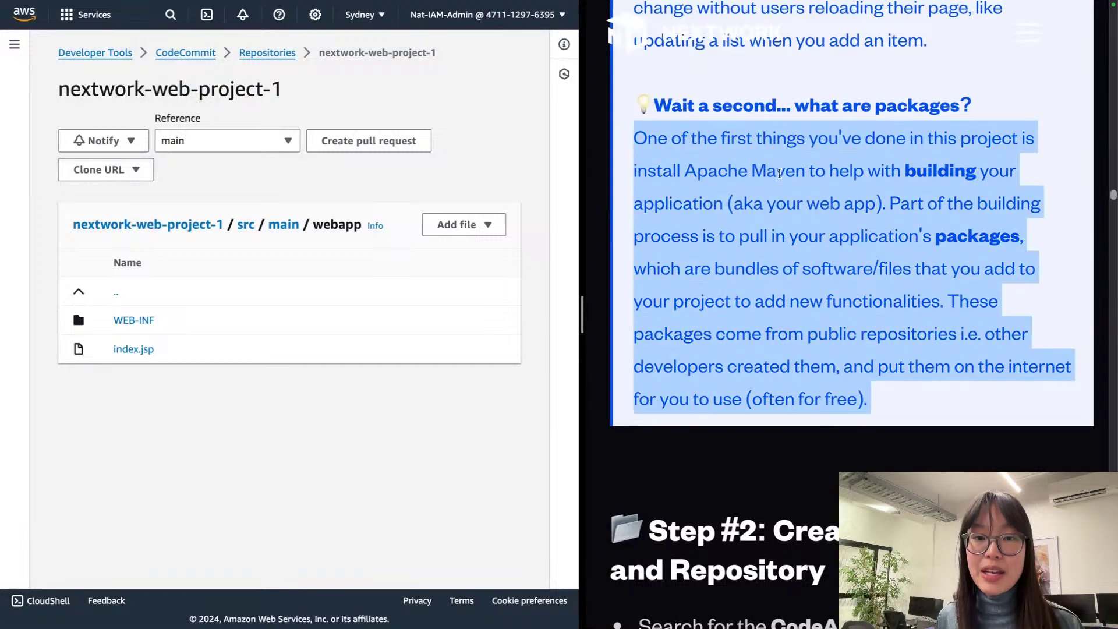
pyautogui.click(781, 173)
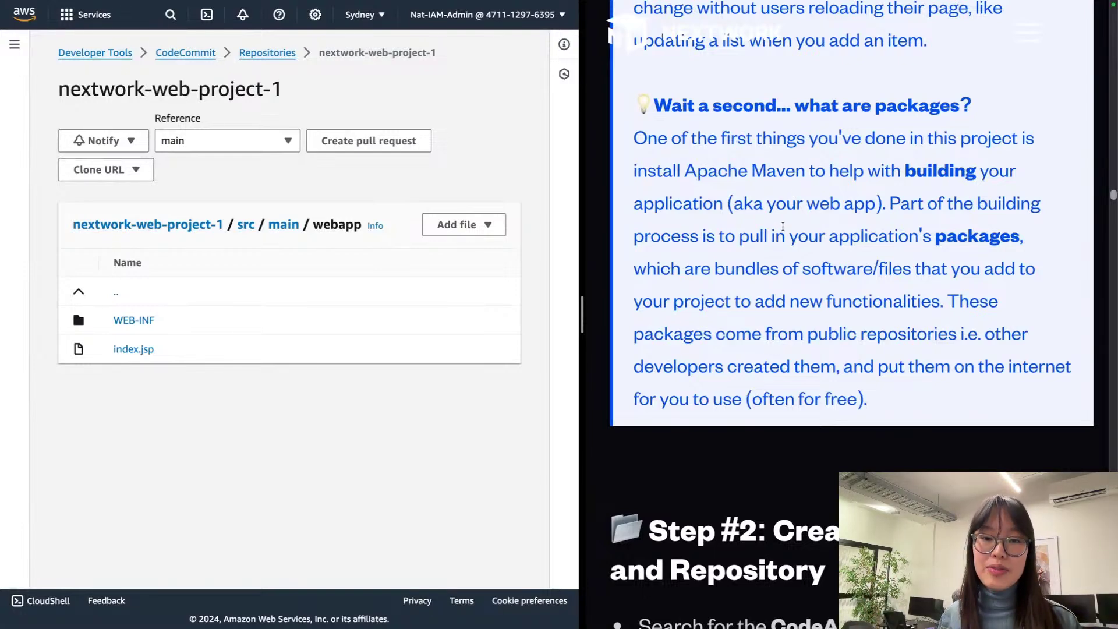
pyautogui.moveTo(811, 267); pyautogui.dragTo(950, 296)
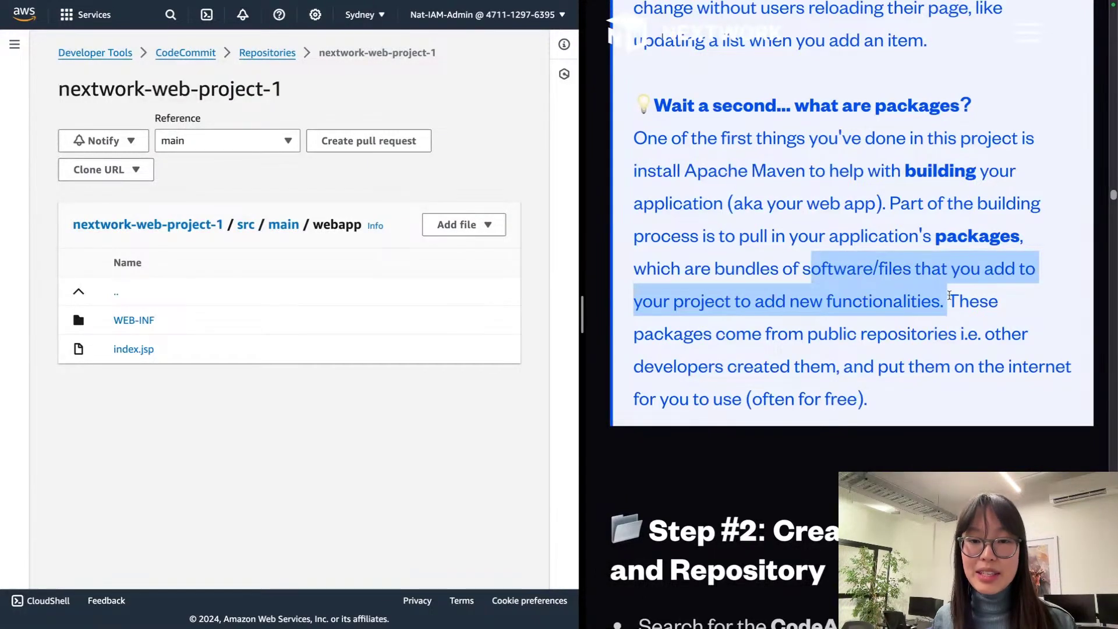
pyautogui.click(950, 295)
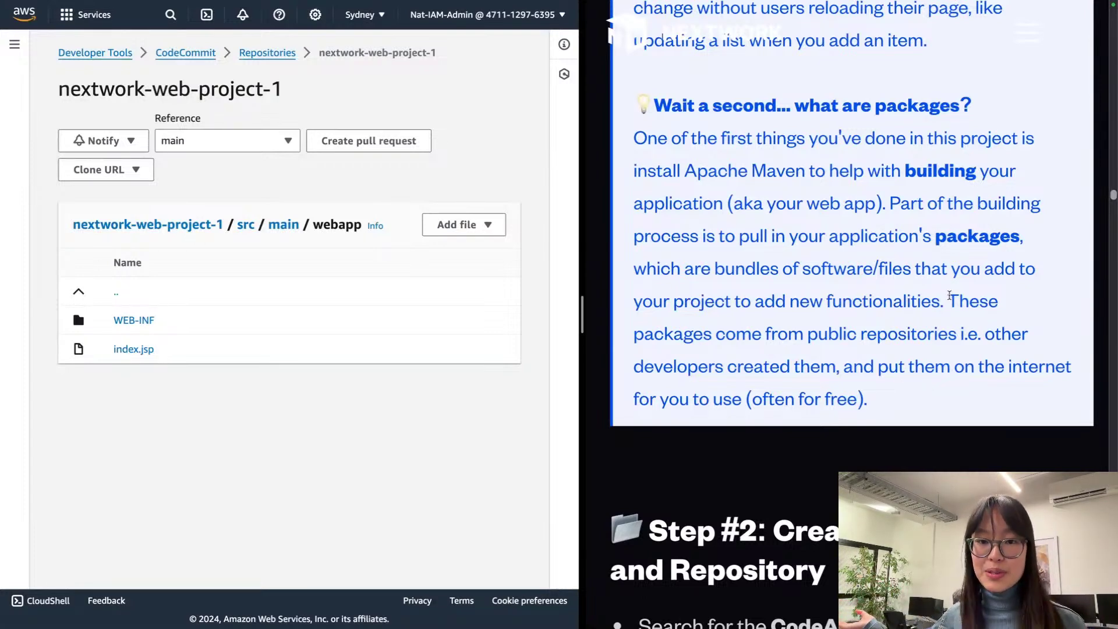
pyautogui.scroll(6, 949, 295)
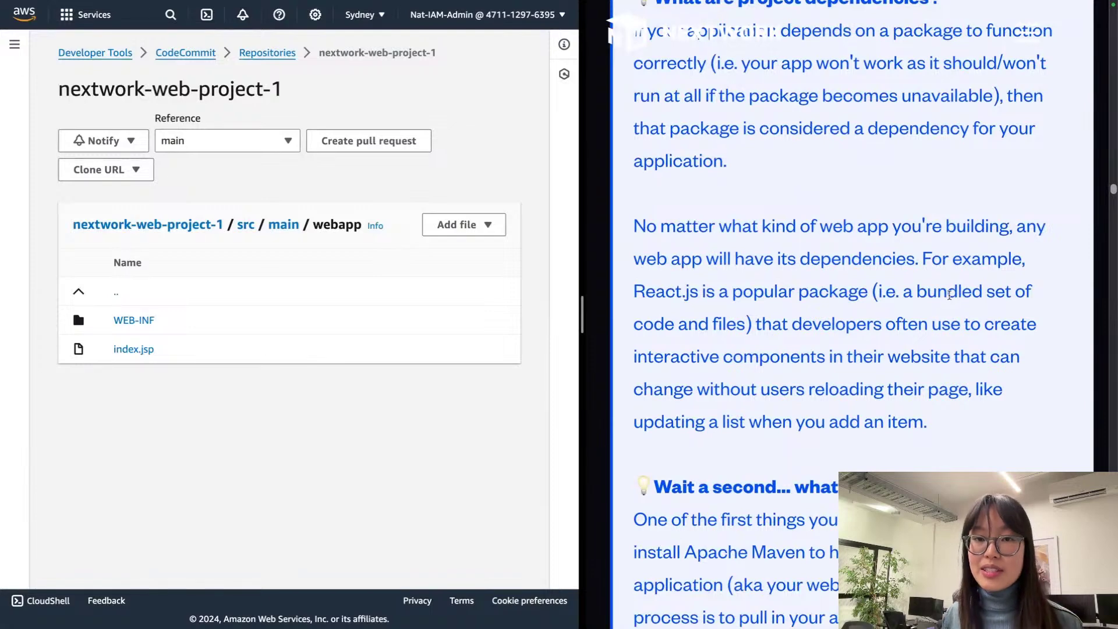
pyautogui.scroll(2, 949, 295)
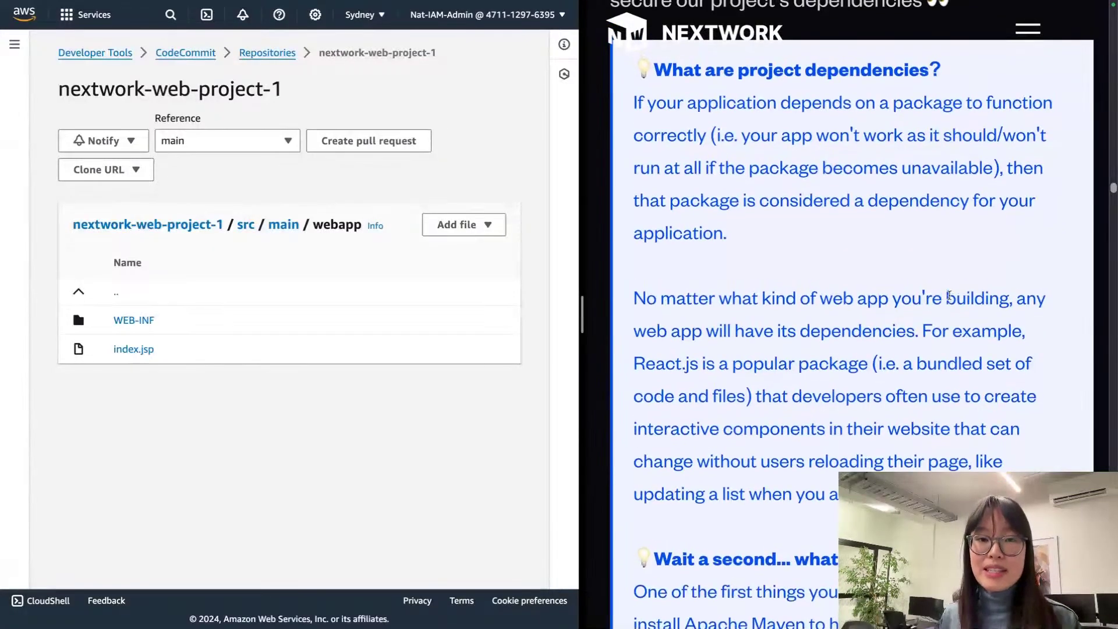
pyautogui.scroll(2, 949, 295)
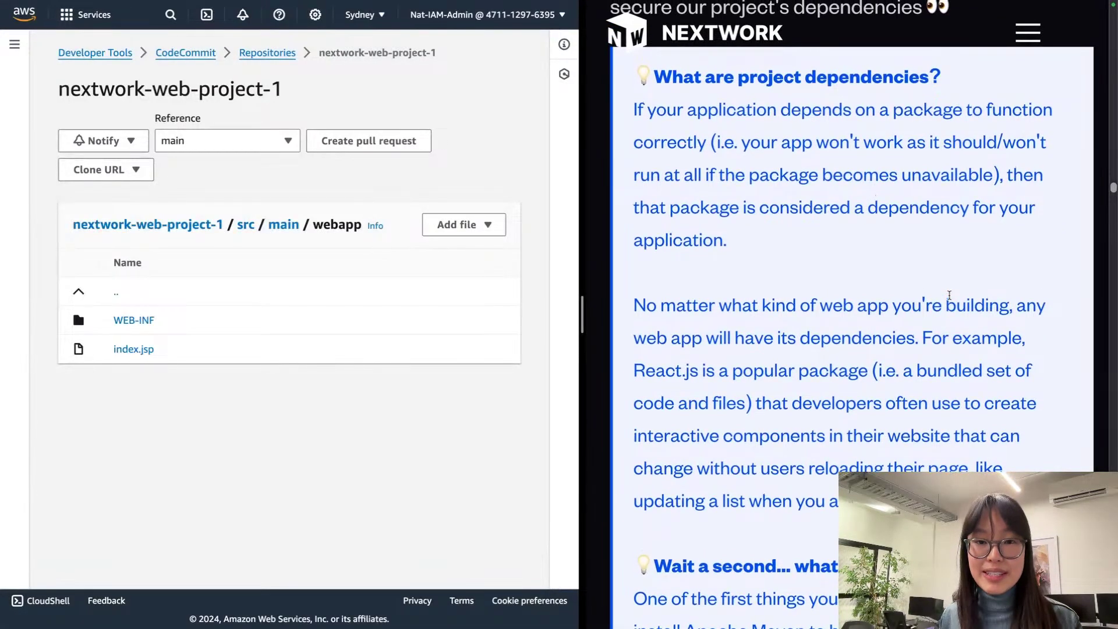
pyautogui.scroll(-5, 949, 295)
pyautogui.scroll(-2, 949, 295)
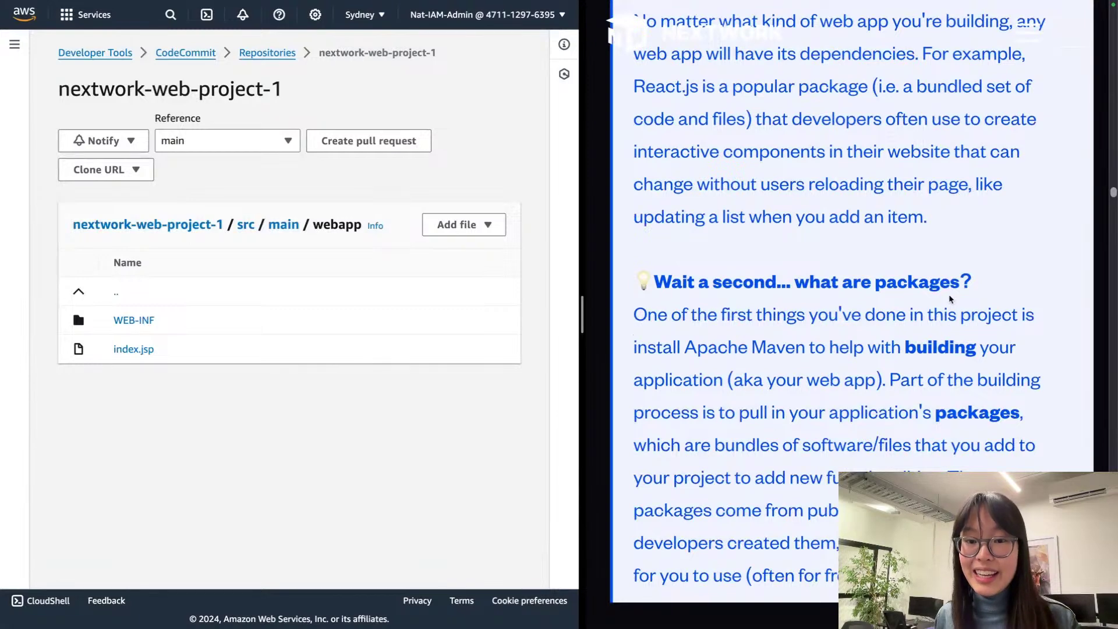
pyautogui.scroll(-10, 949, 299)
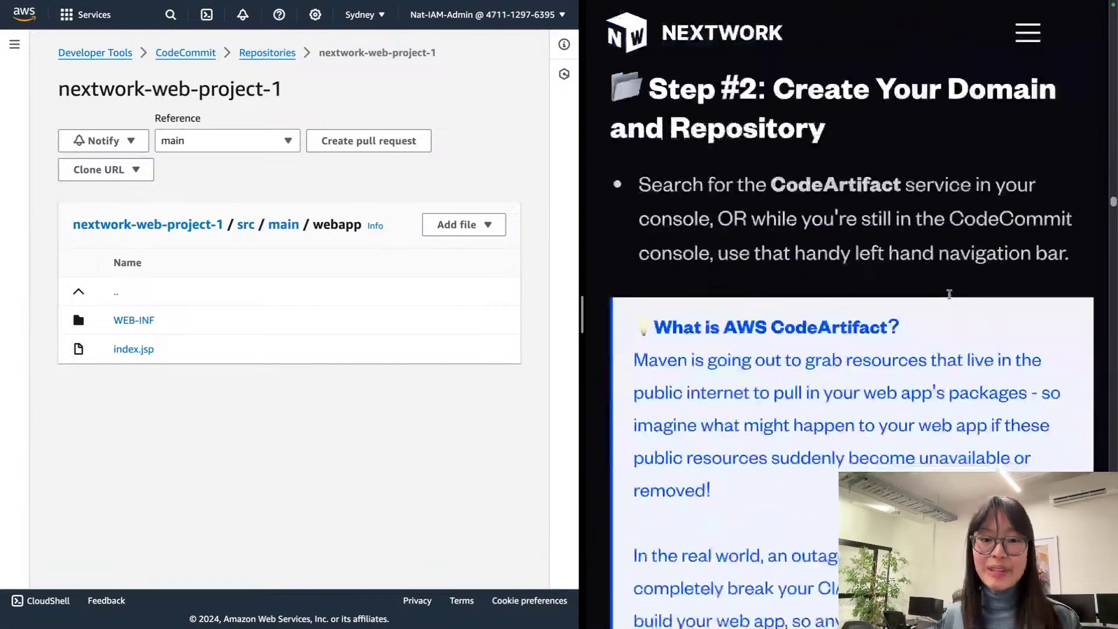
pyautogui.scroll(1, 946, 289)
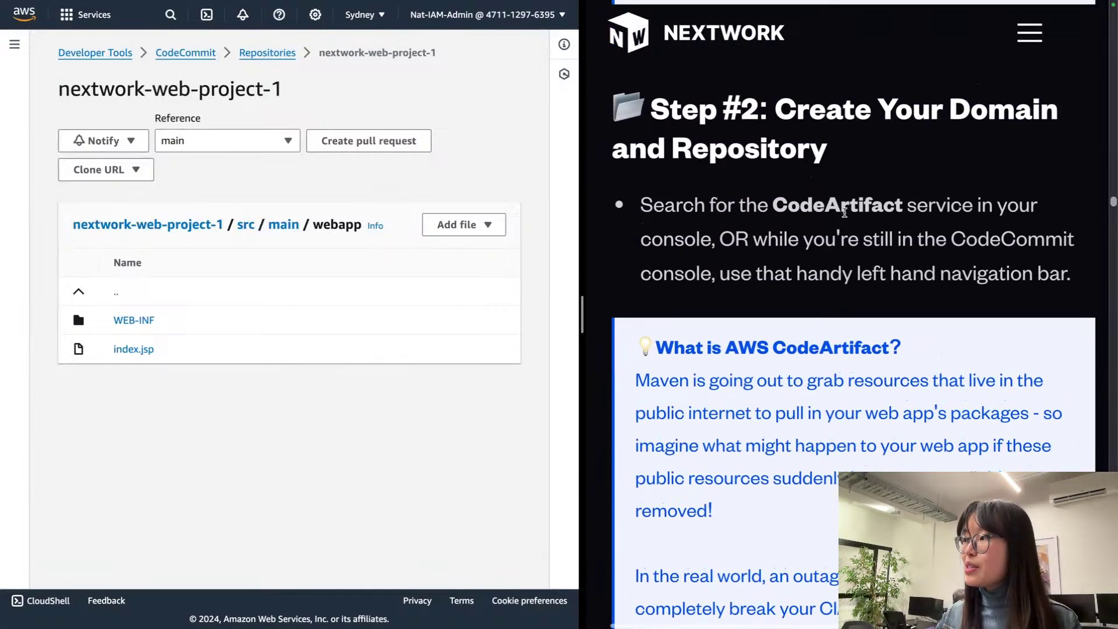
pyautogui.tripleClick(844, 211)
pyautogui.click(841, 204)
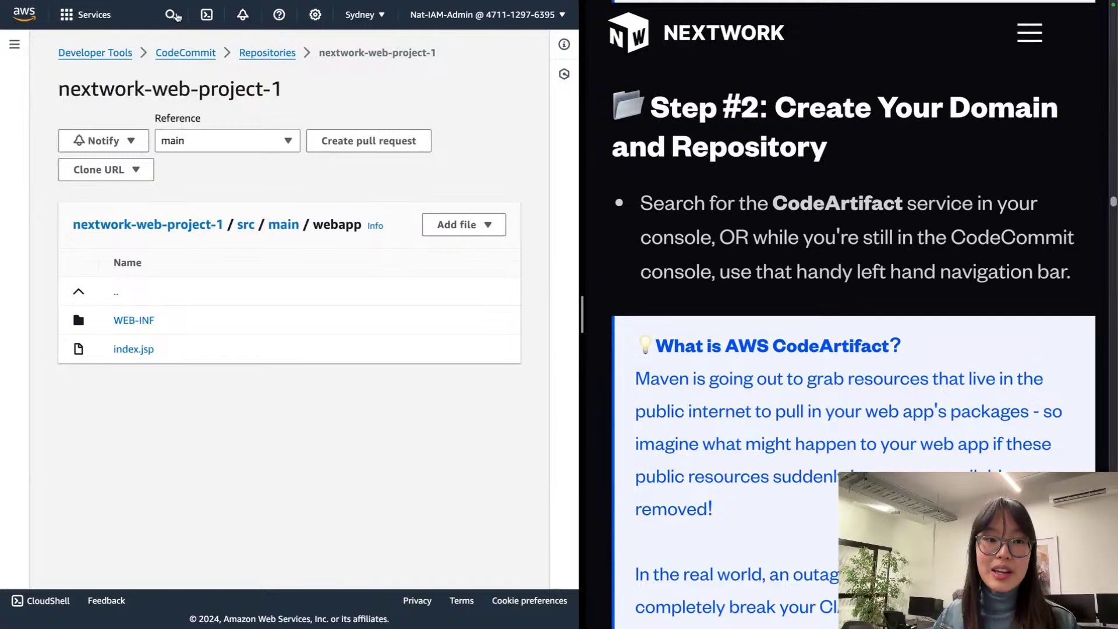
pyautogui.click(174, 15)
pyautogui.click(174, 15)
pyautogui.click(173, 16)
pyautogui.write('codeartifax')
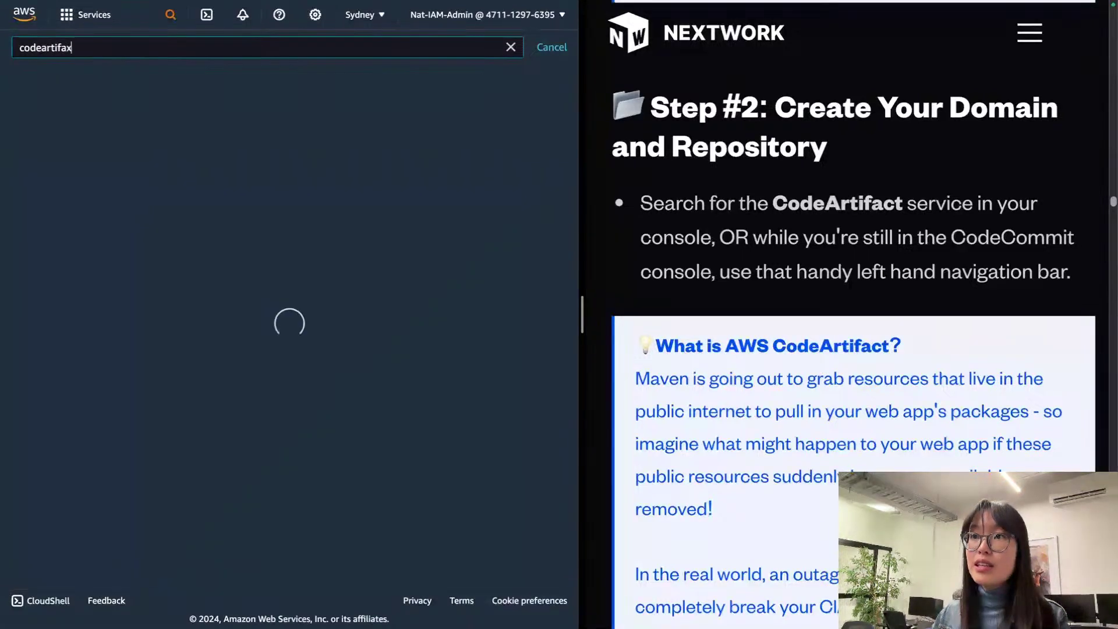
pyautogui.press('BackSpace')
pyautogui.write('ct')
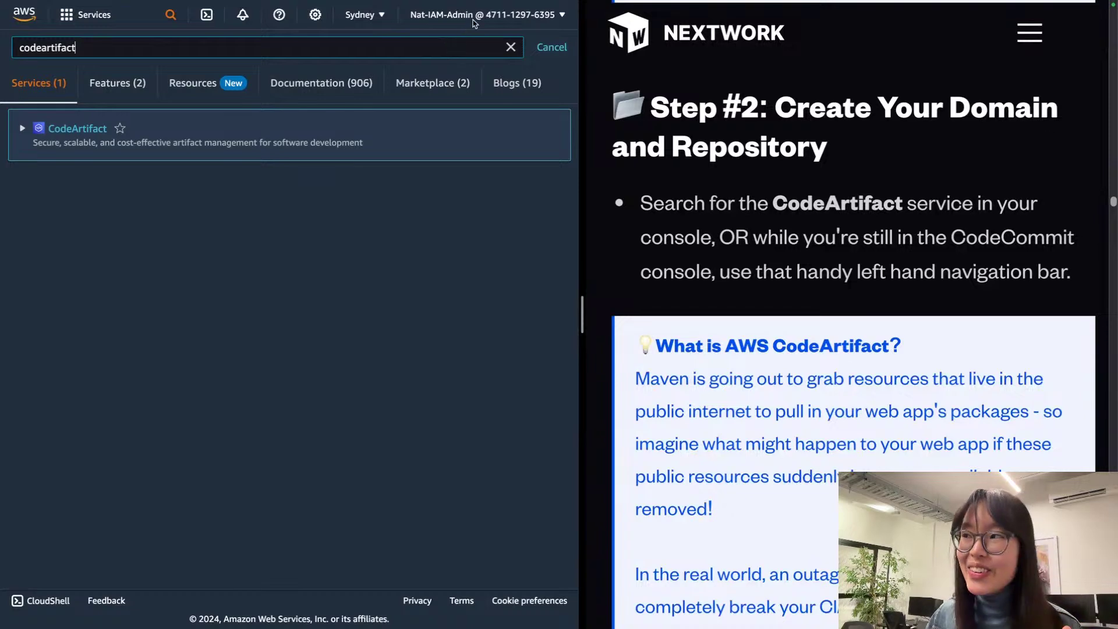
pyautogui.click(555, 49)
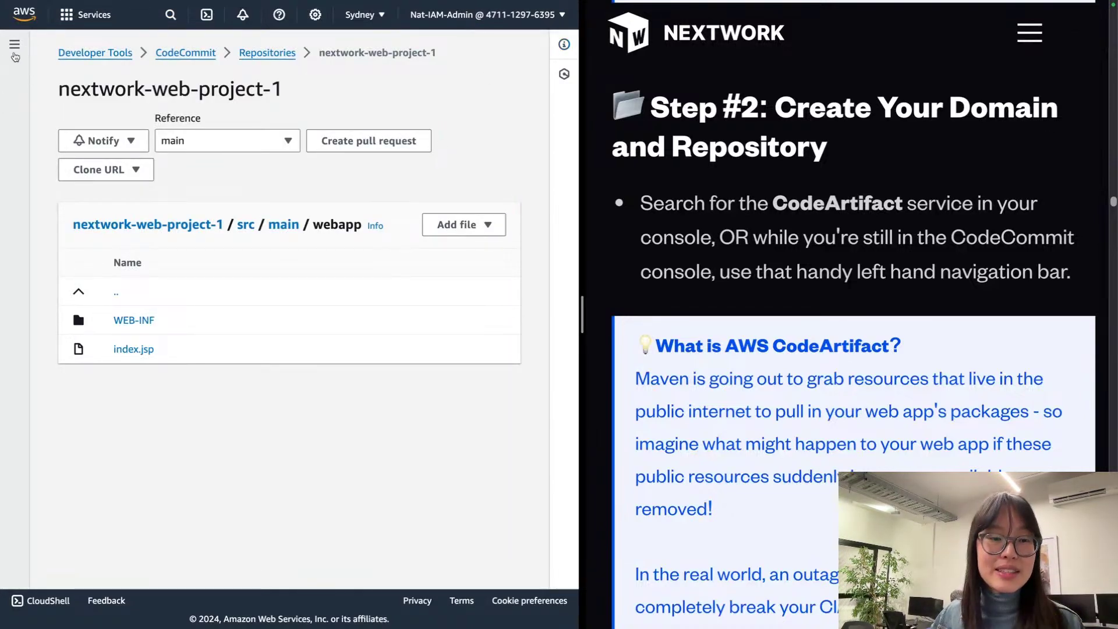
# Step: Expand CodeArtifact in the developer tools navigation pane and go to its Getting started page
pyautogui.click(14, 45)
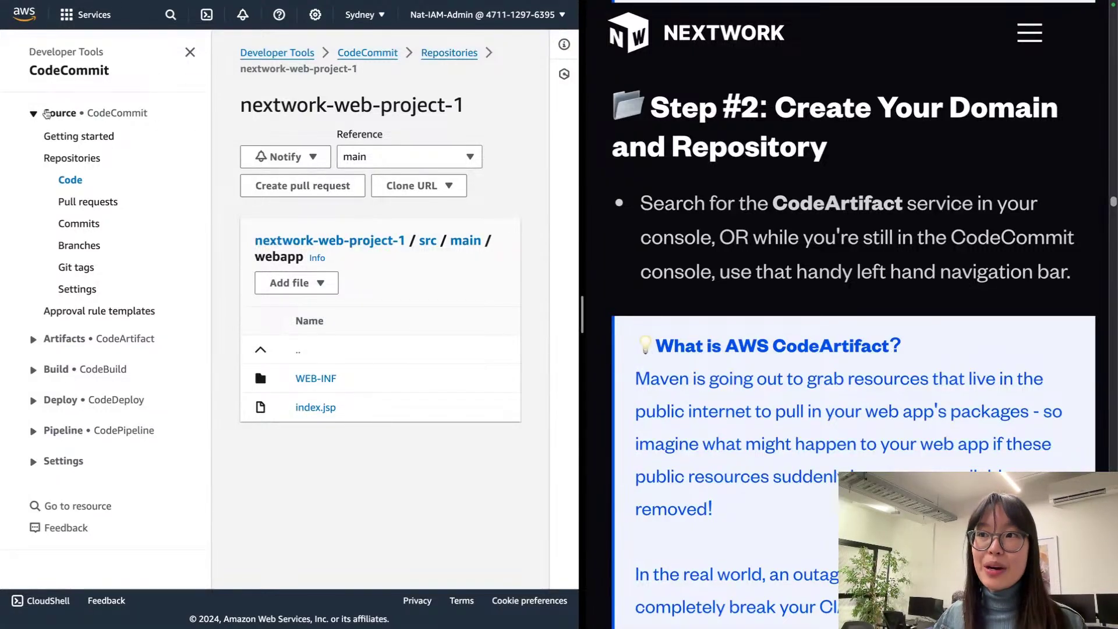
pyautogui.click(33, 113)
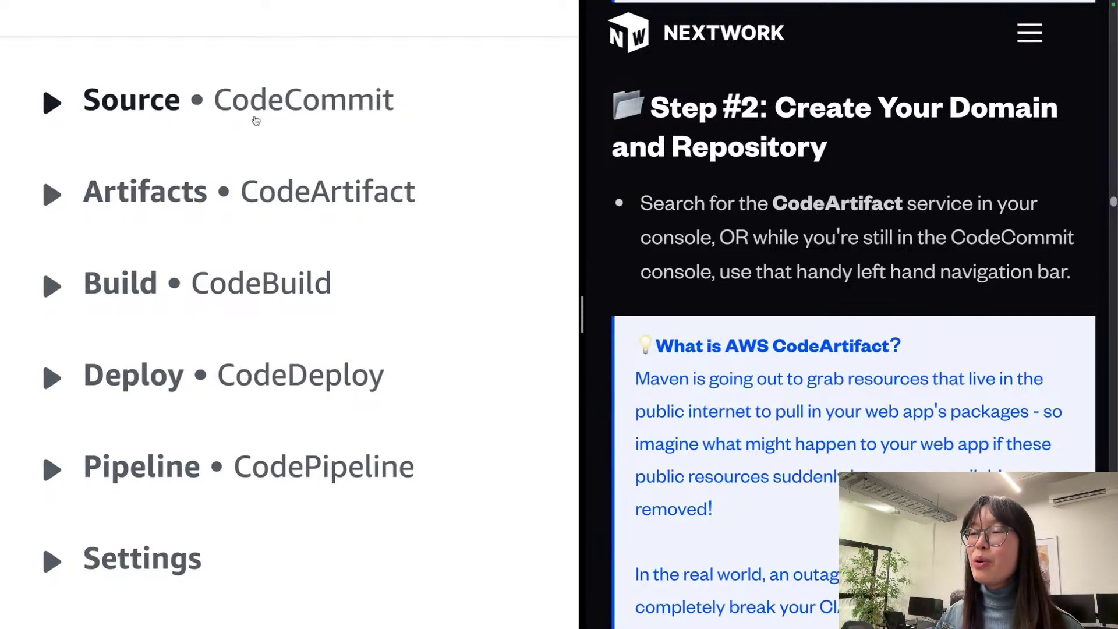
pyautogui.scroll(2, 250, 102)
pyautogui.scroll(-2, 223, 201)
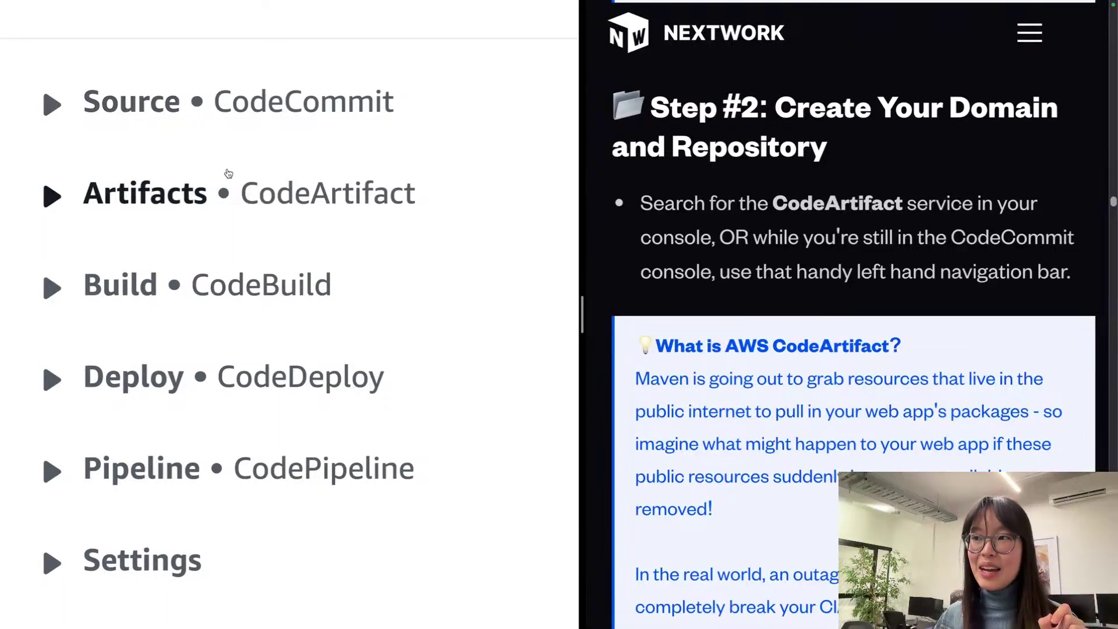
pyautogui.click(259, 193)
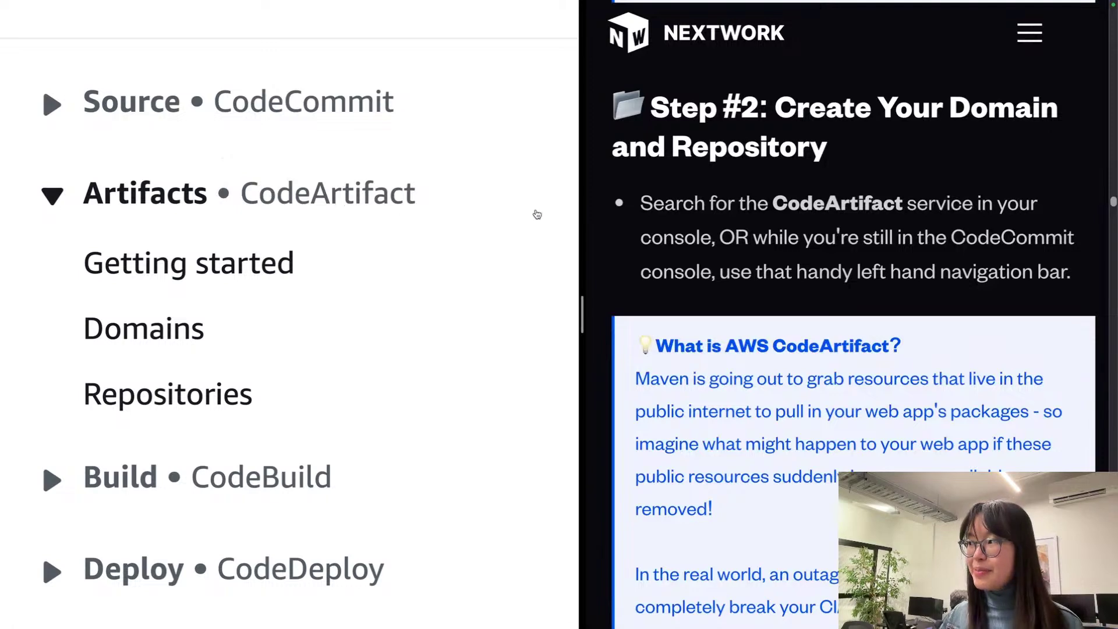
pyautogui.scroll(-3, 765, 249)
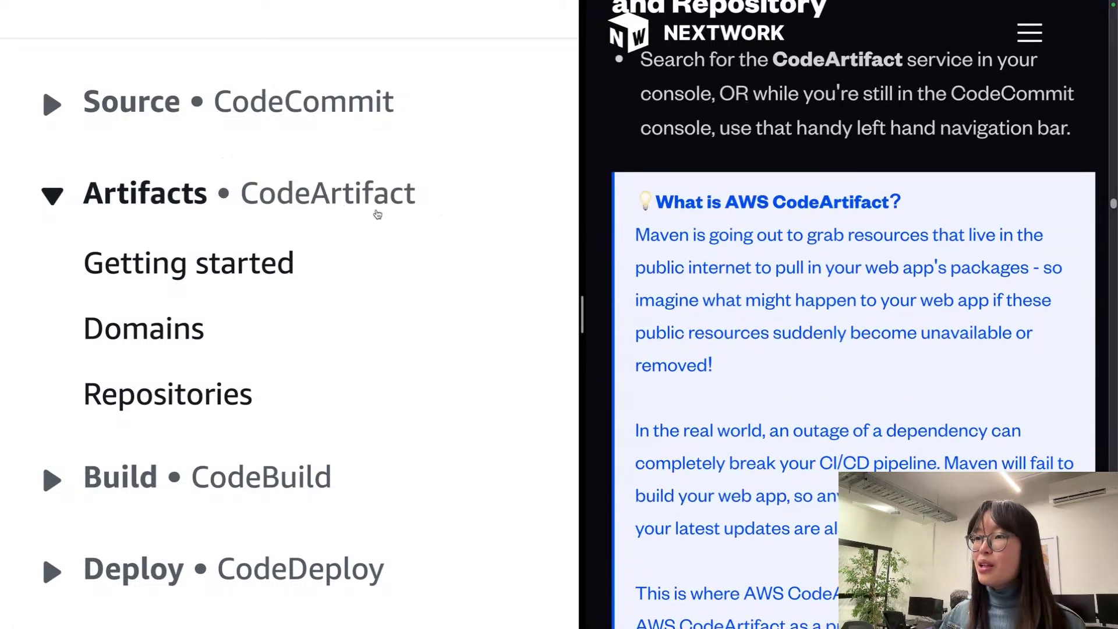
pyautogui.click(353, 198)
pyautogui.click(341, 196)
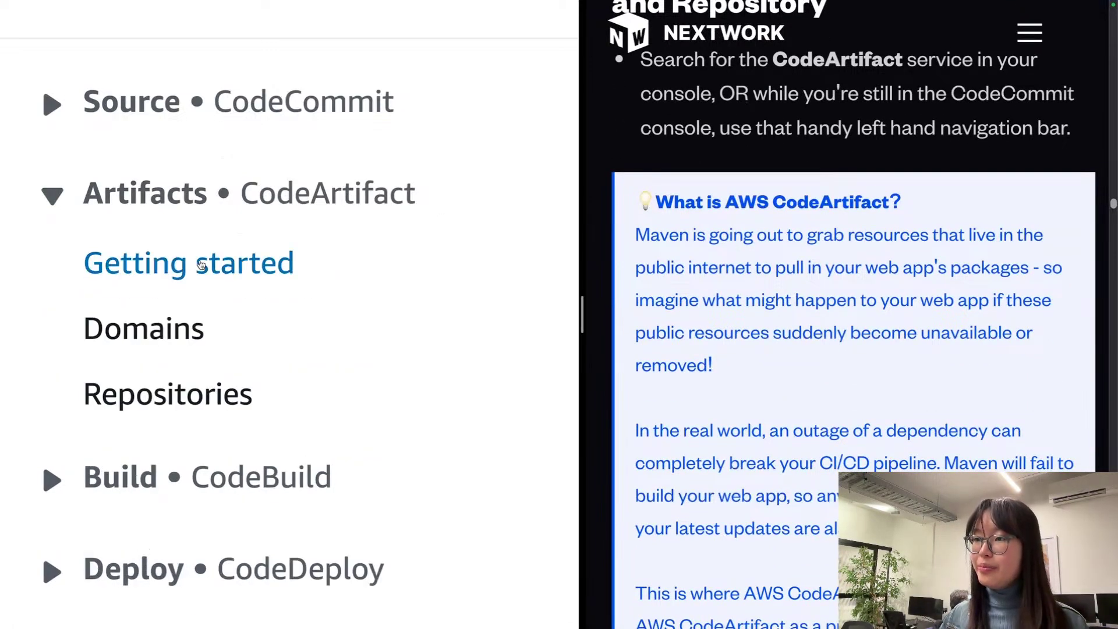
pyautogui.click(194, 263)
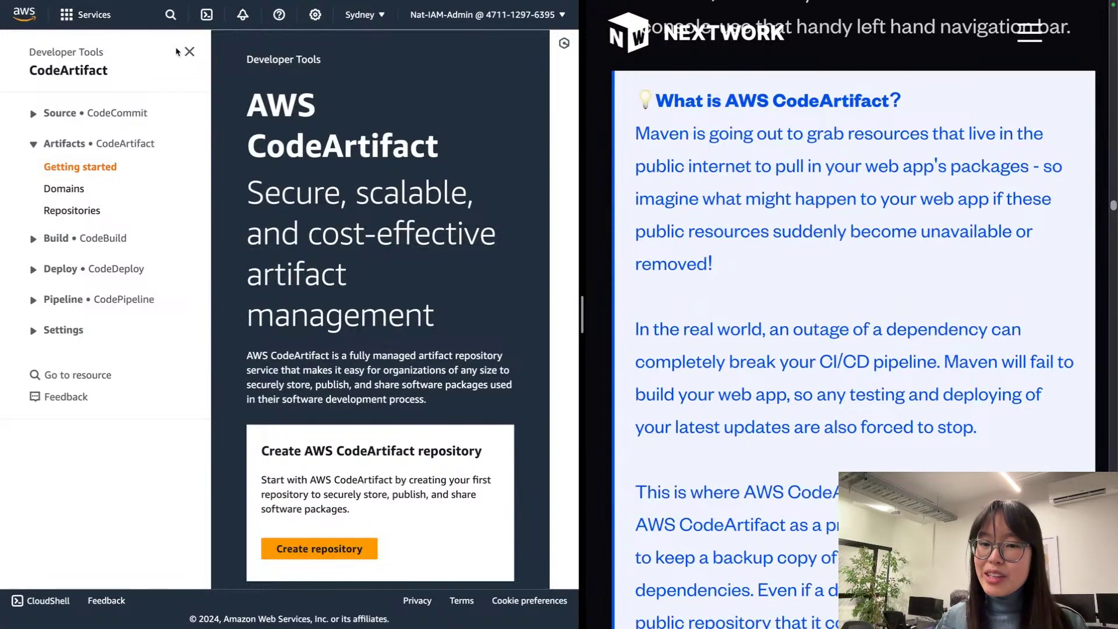
pyautogui.click(190, 51)
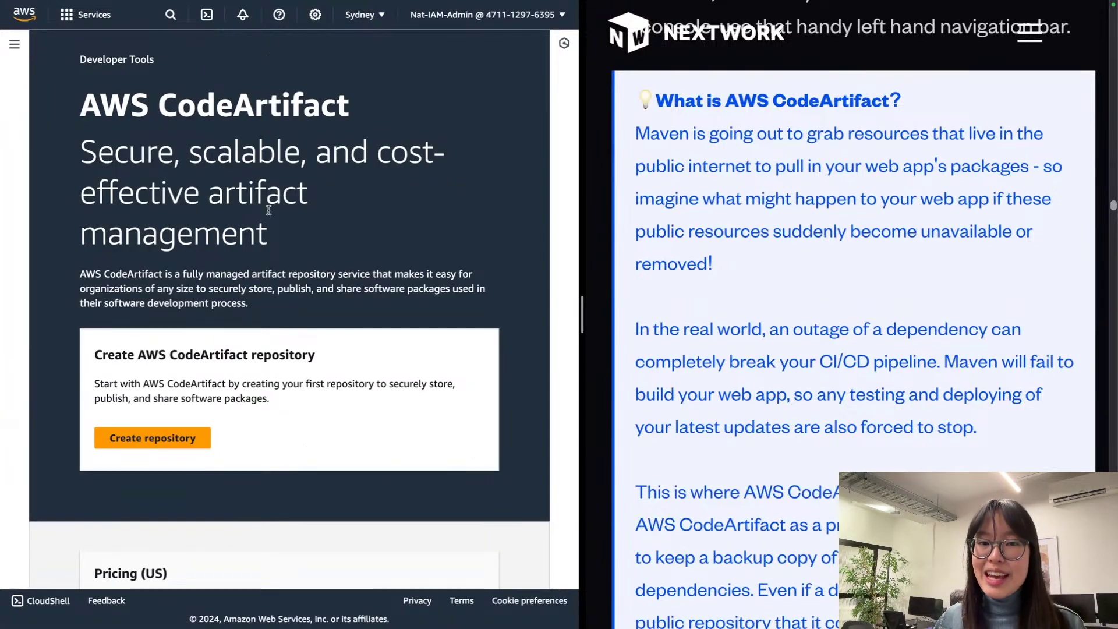
pyautogui.doubleClick(780, 220)
pyautogui.tripleClick(780, 220)
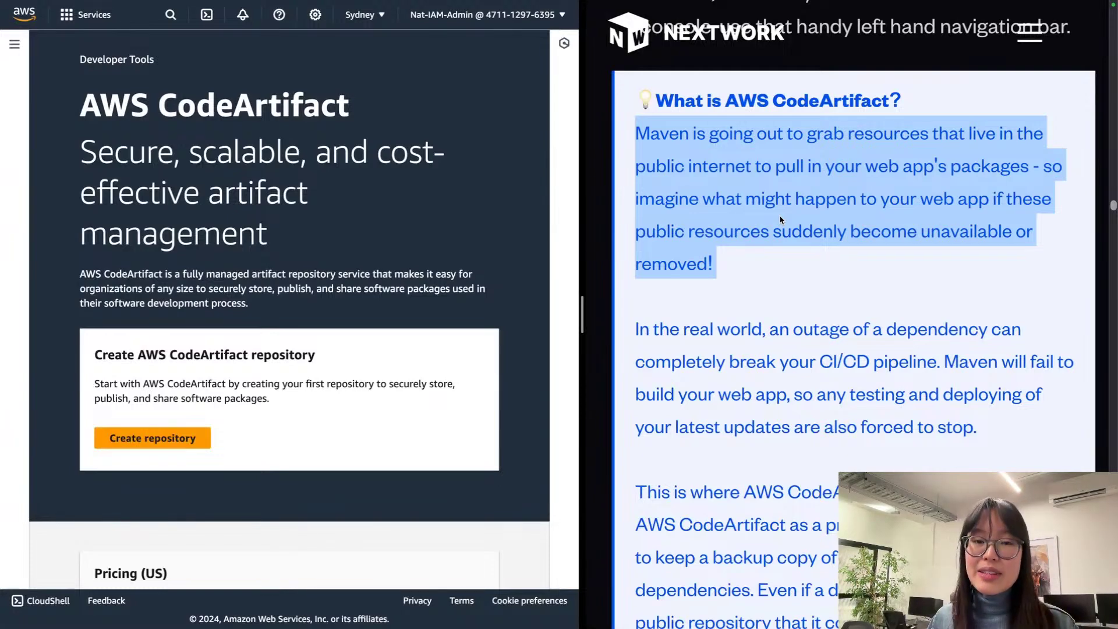
pyautogui.click(779, 202)
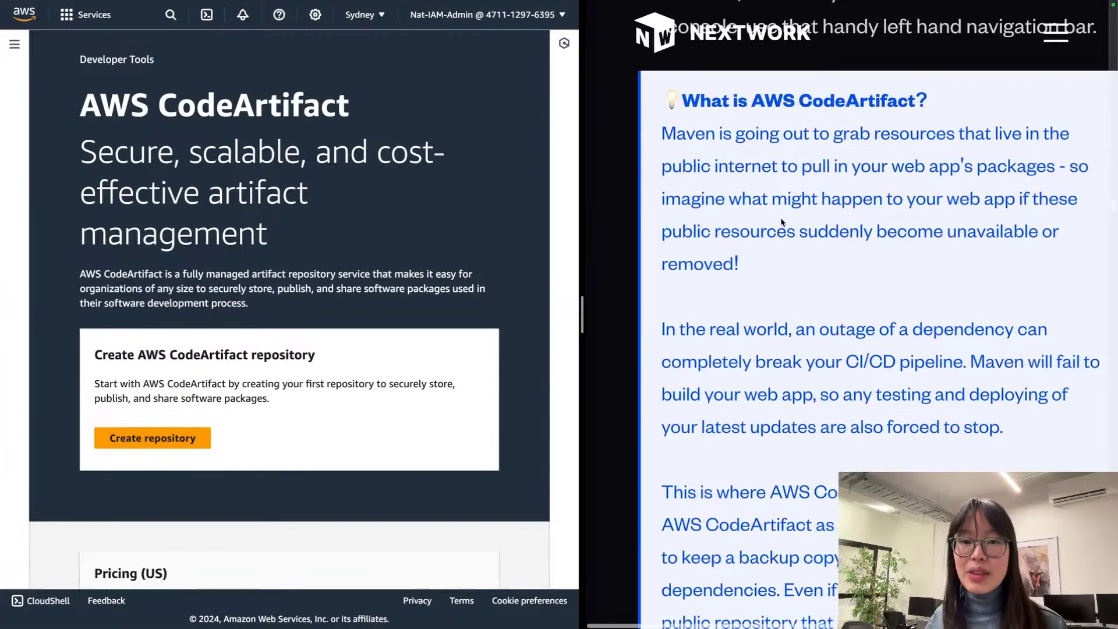
pyautogui.doubleClick(950, 235)
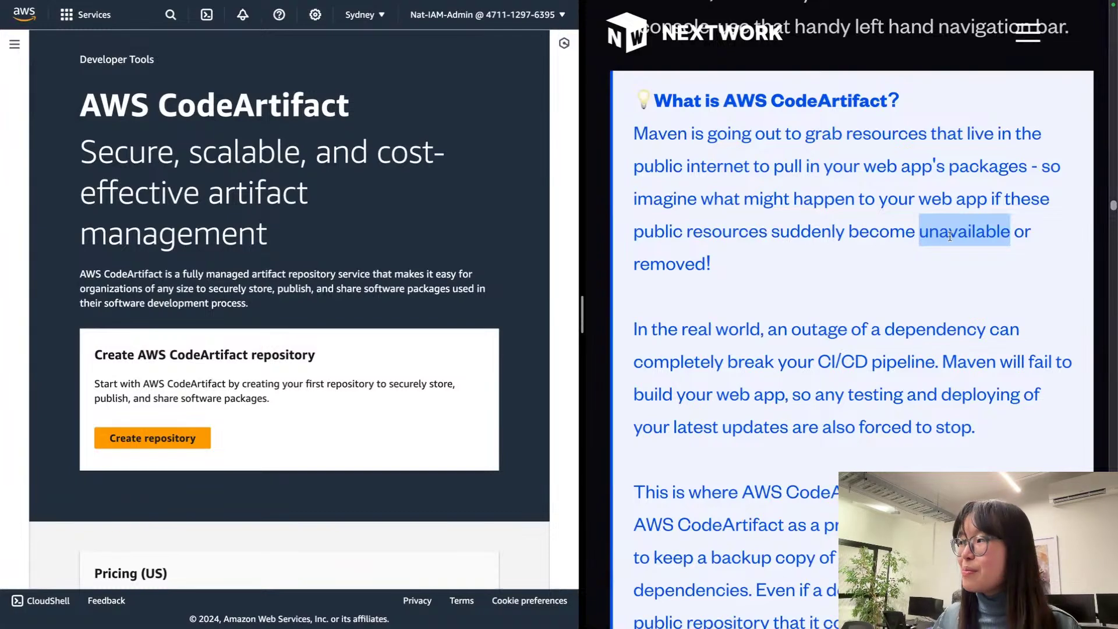
pyautogui.scroll(-4, 950, 236)
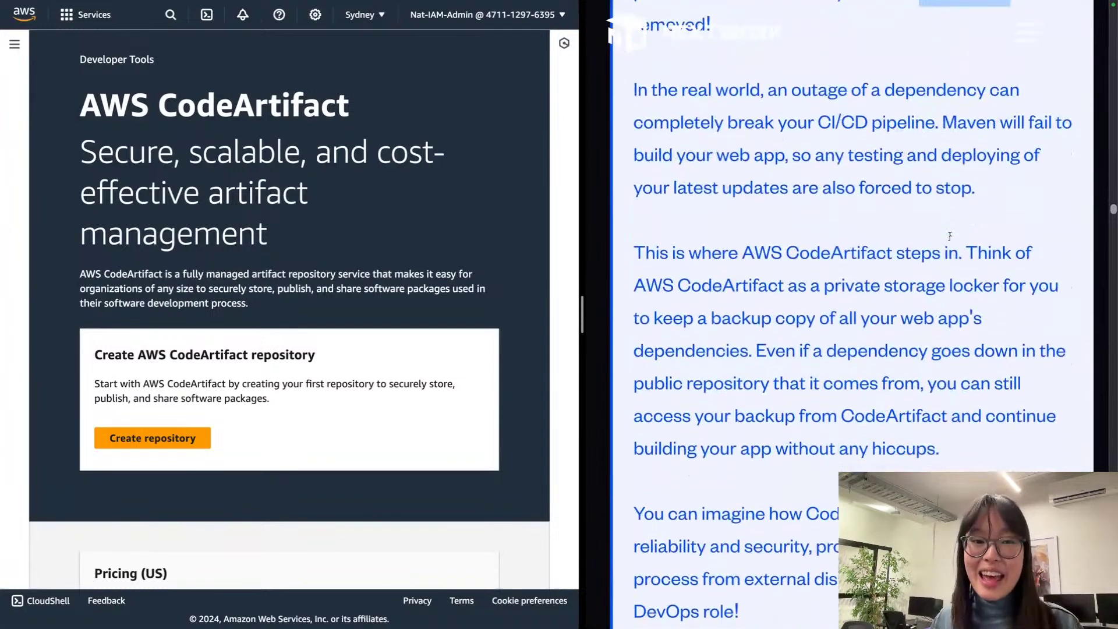
pyautogui.scroll(-1, 950, 236)
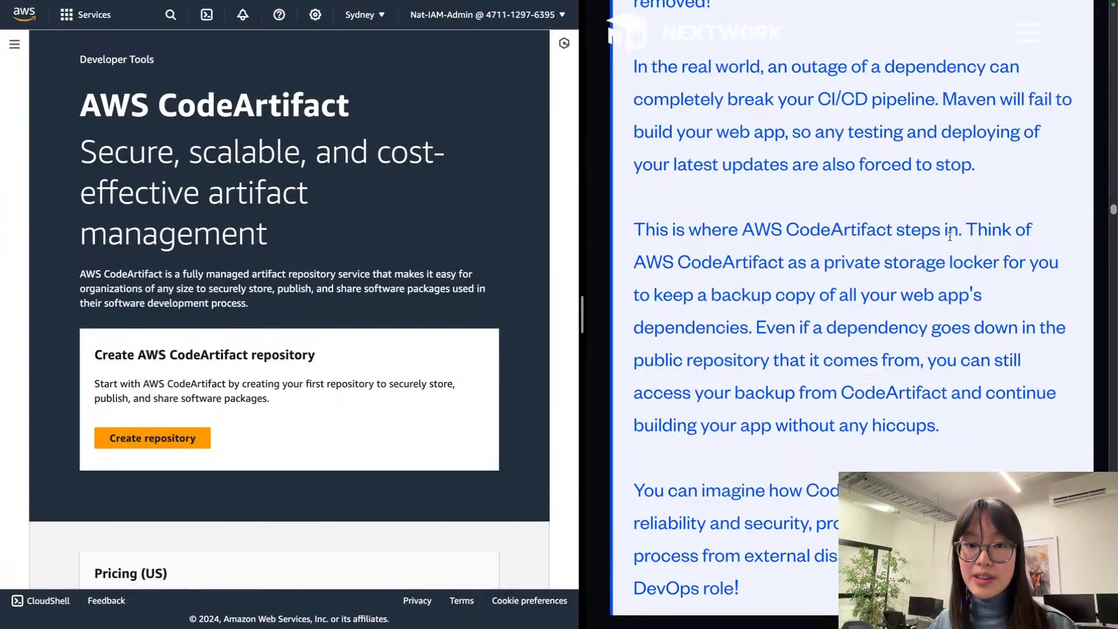
pyautogui.scroll(-5, 950, 236)
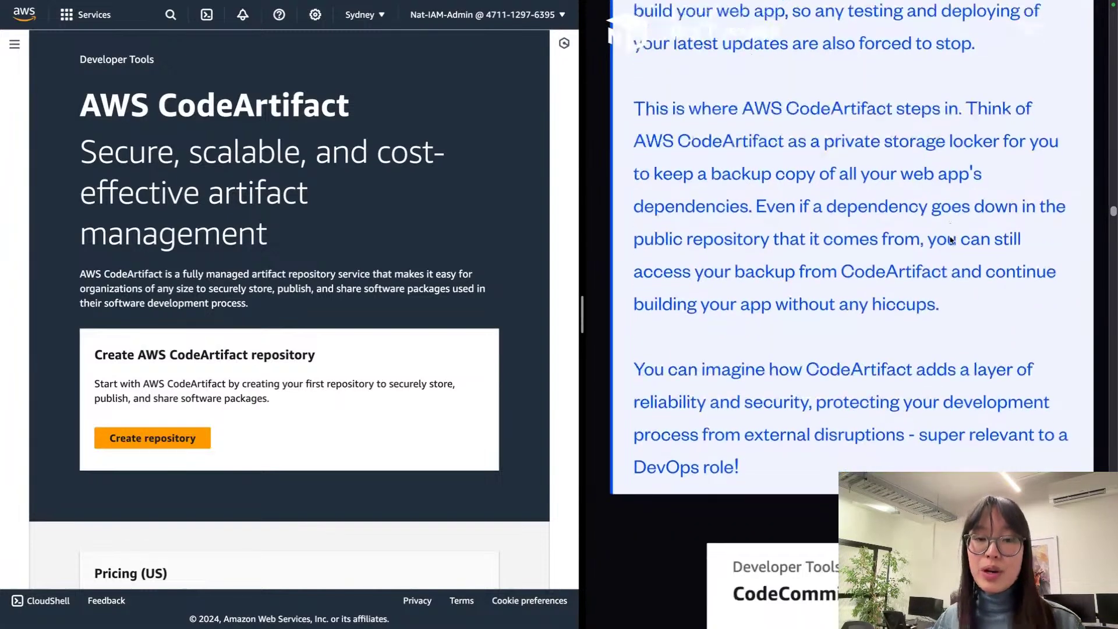
pyautogui.scroll(-1, 950, 239)
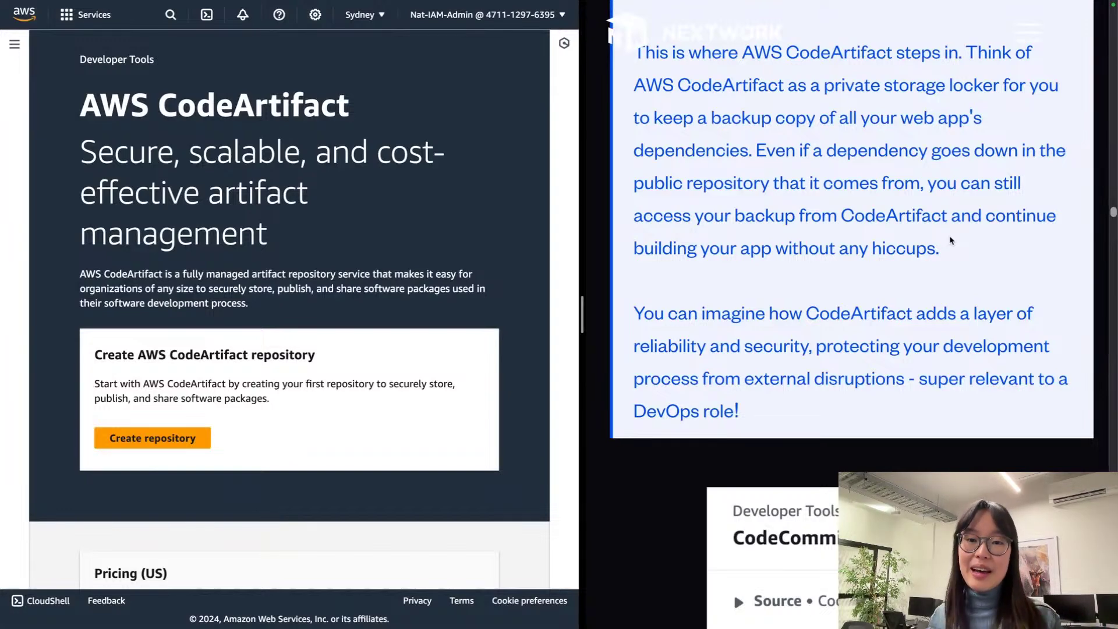
pyautogui.scroll(-1, 946, 302)
pyautogui.scroll(-1, 946, 304)
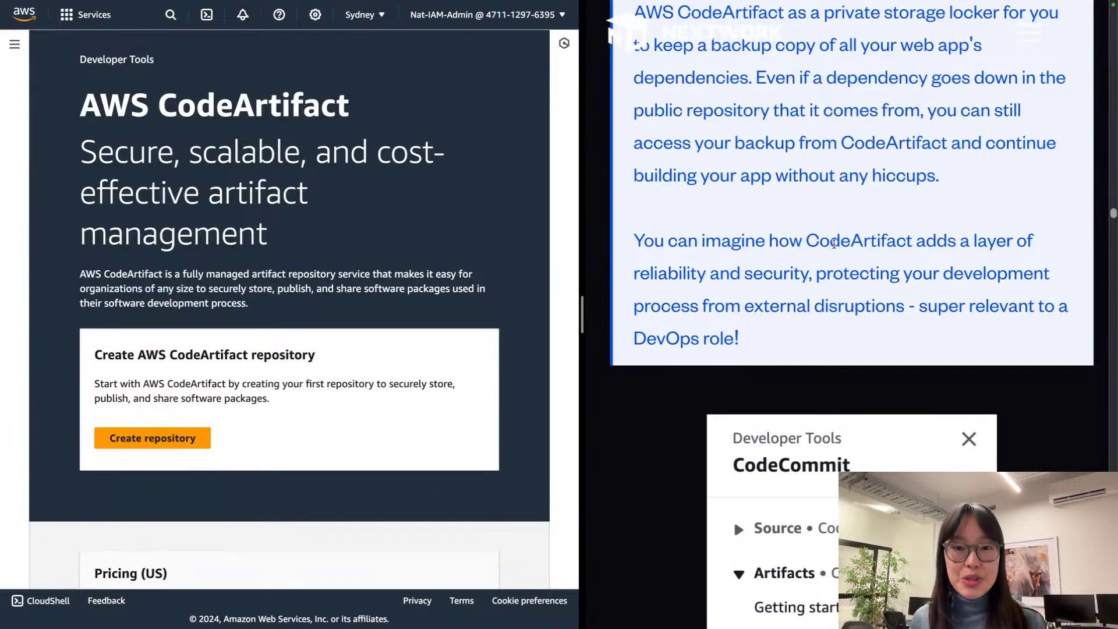
pyautogui.scroll(-10, 834, 243)
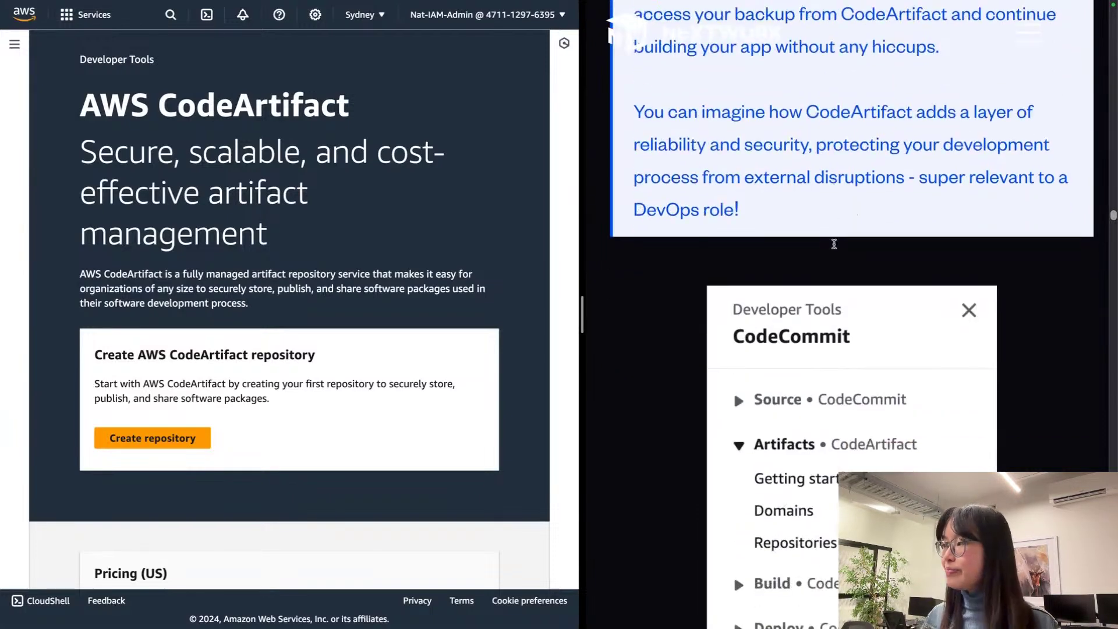
pyautogui.scroll(-3, 834, 247)
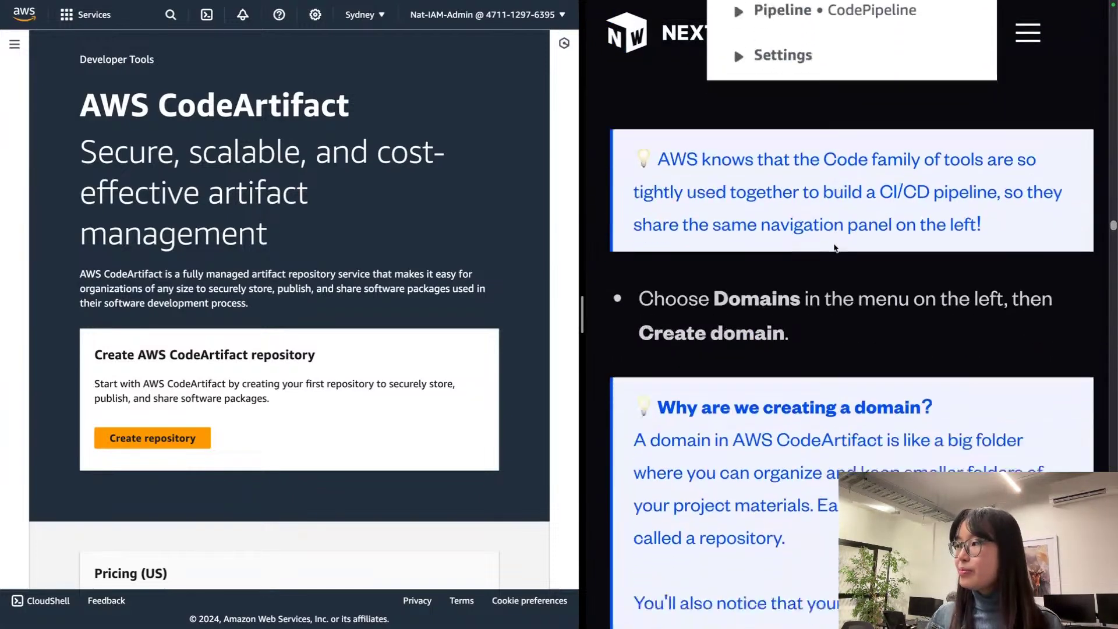
pyautogui.scroll(6, 834, 247)
pyautogui.scroll(-1, 834, 248)
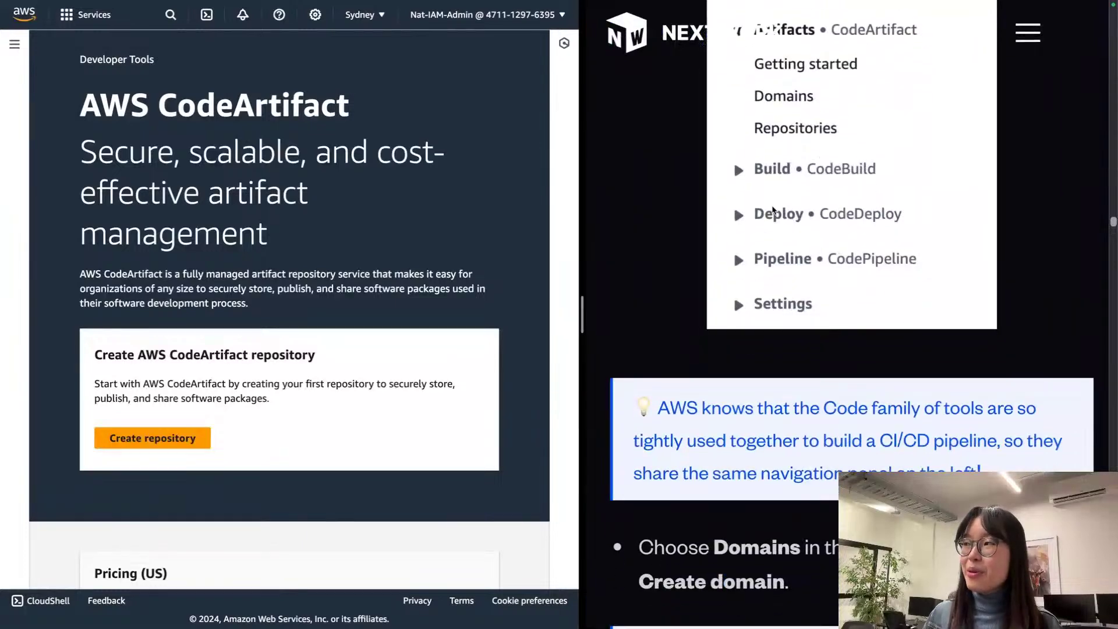
pyautogui.scroll(2, 844, 233)
pyautogui.scroll(1, 852, 229)
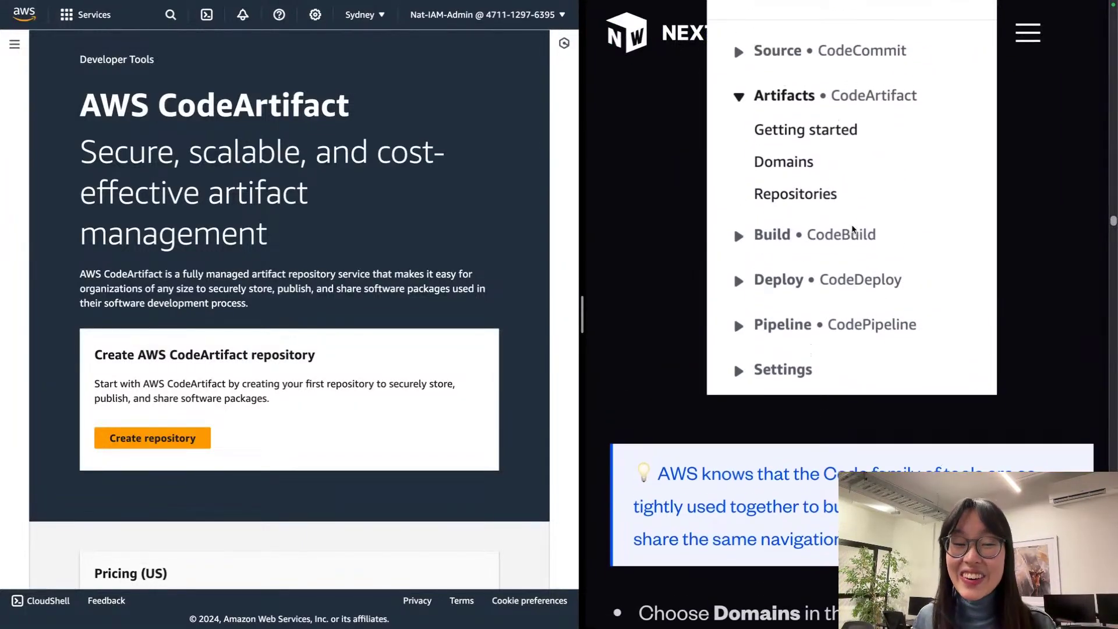
pyautogui.scroll(1, 853, 230)
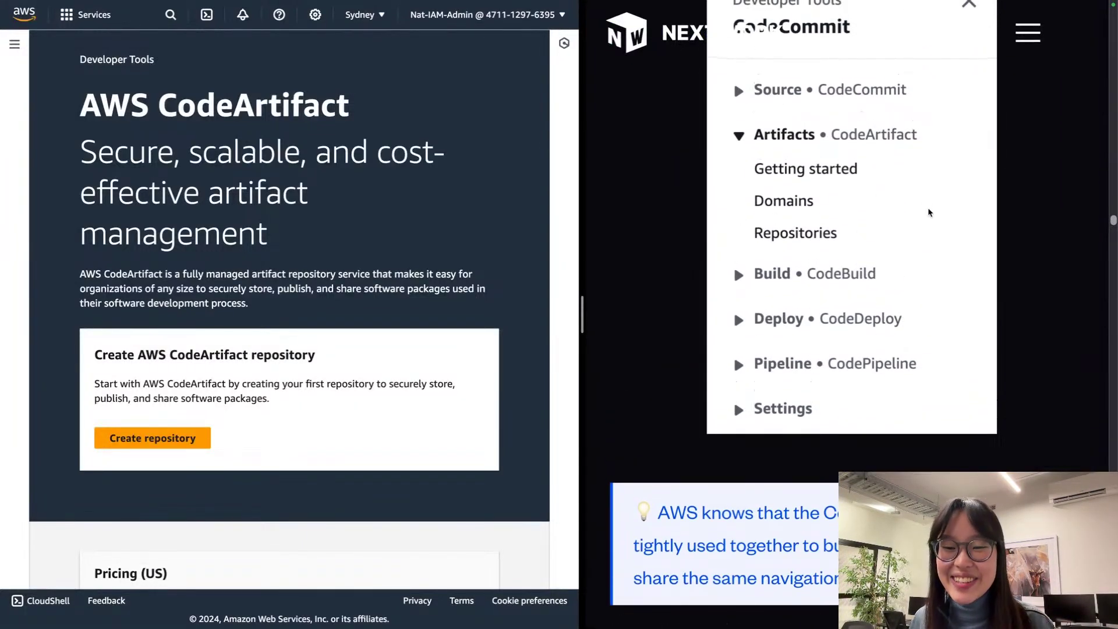
pyautogui.scroll(-5, 879, 169)
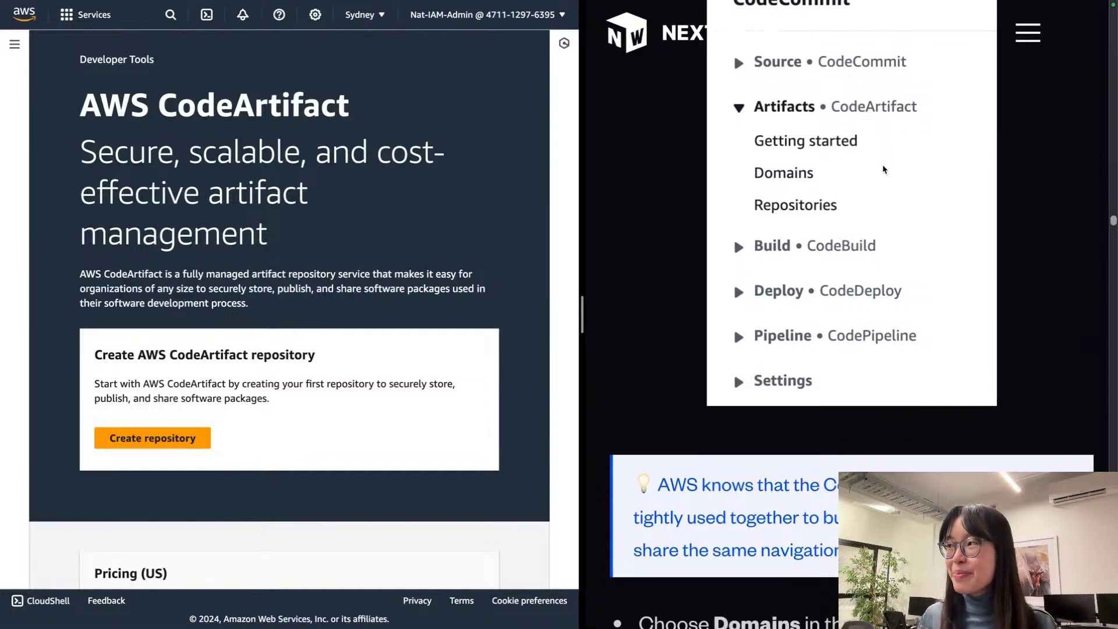
pyautogui.scroll(-6, 882, 168)
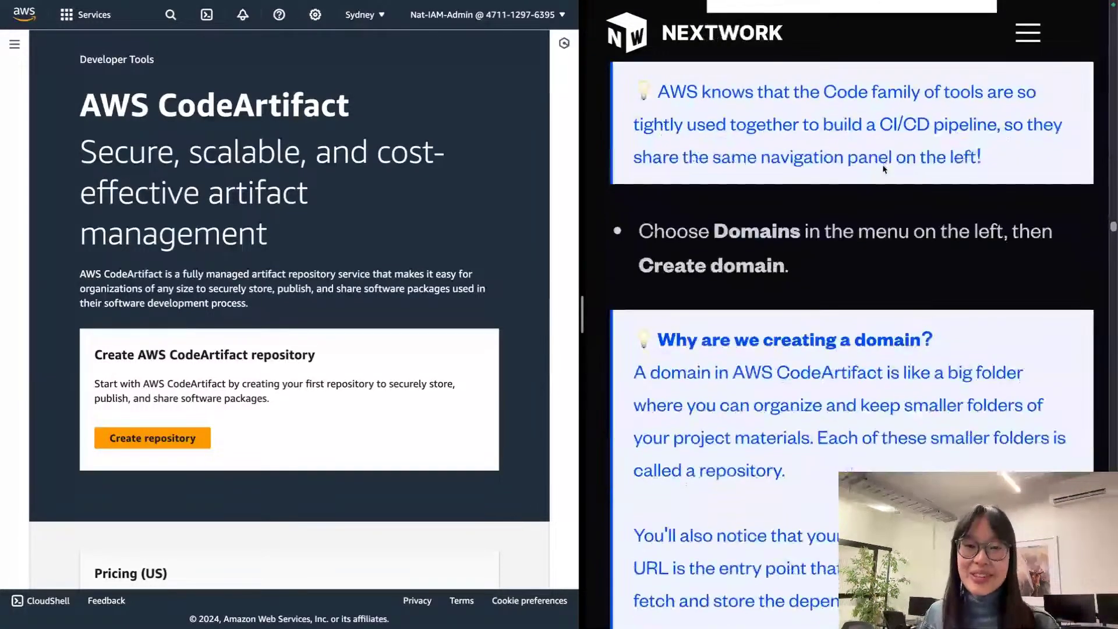
pyautogui.scroll(-1, 883, 168)
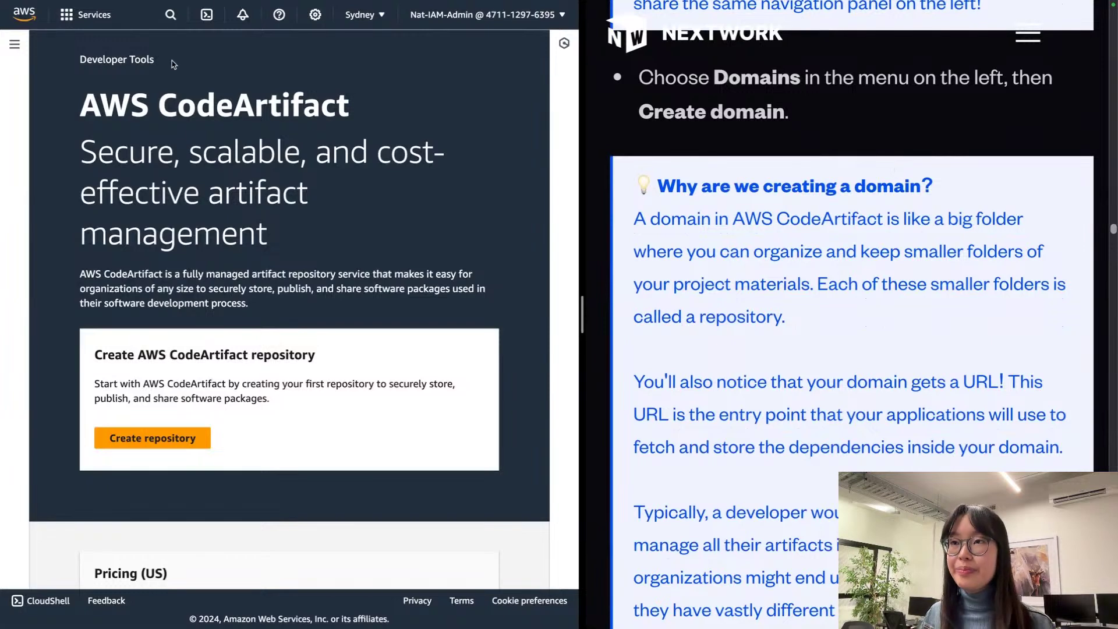
pyautogui.click(14, 46)
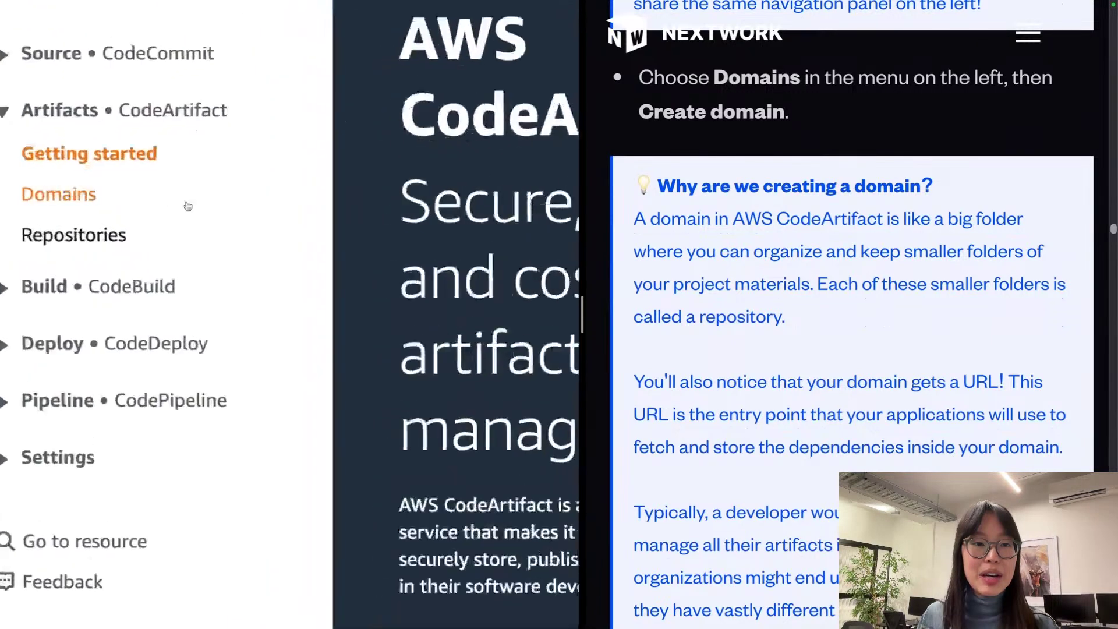
# Step: Go to the CodeArtifact Domains list and choose Create domain
pyautogui.click(113, 196)
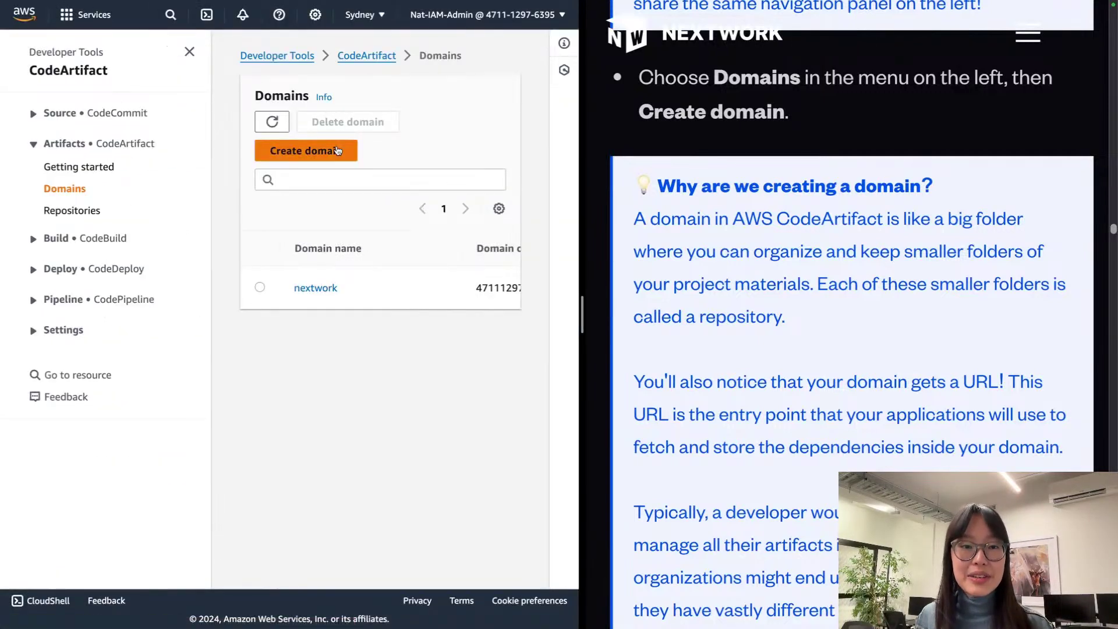
pyautogui.click(341, 150)
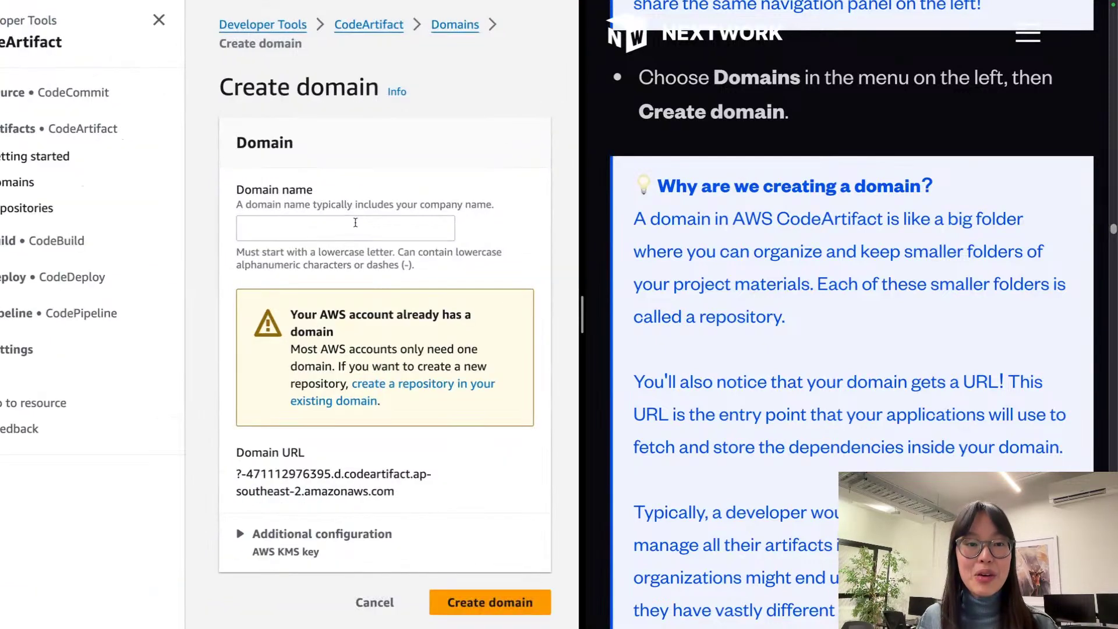
# Step: Enter nextwork as the domain name and review the rest of the Create domain form
pyautogui.click(355, 225)
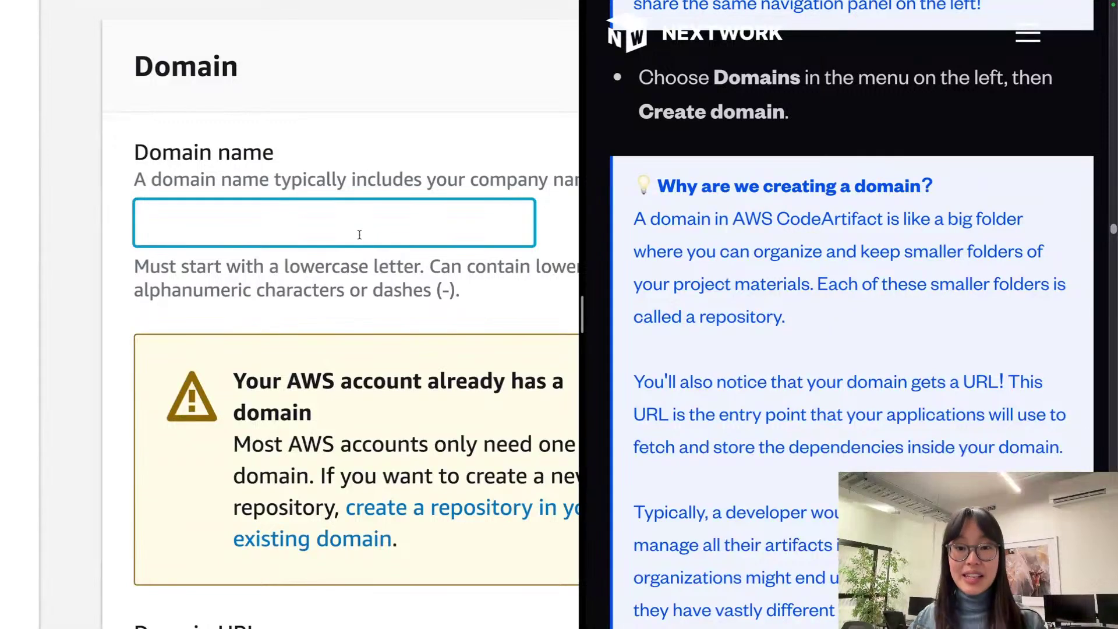
pyautogui.write('nex')
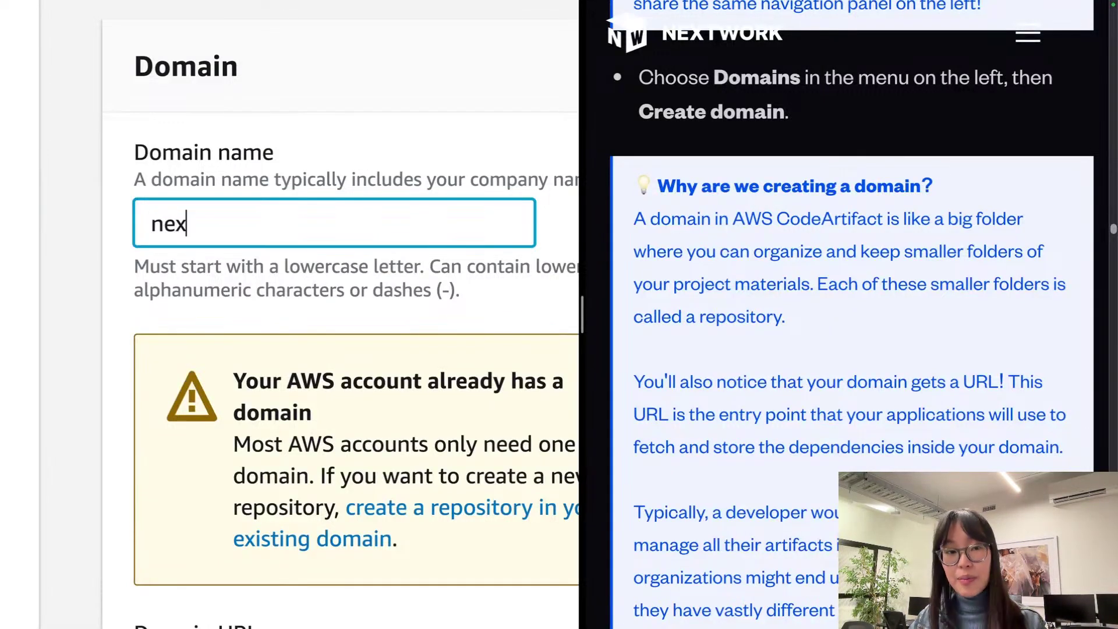
pyautogui.write('twork')
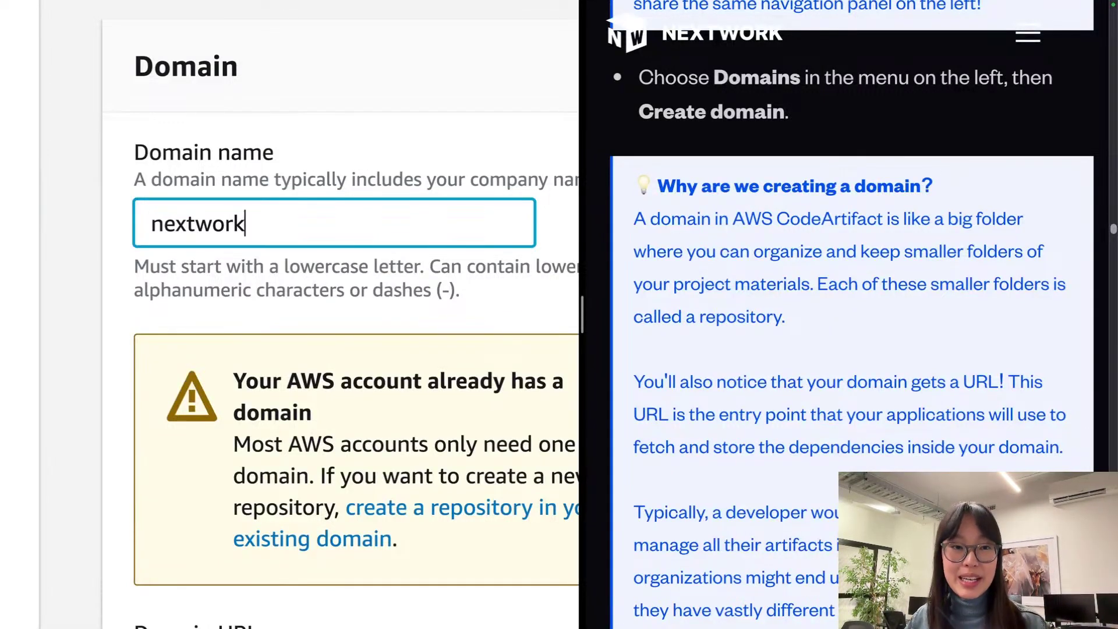
pyautogui.scroll(-5, 326, 407)
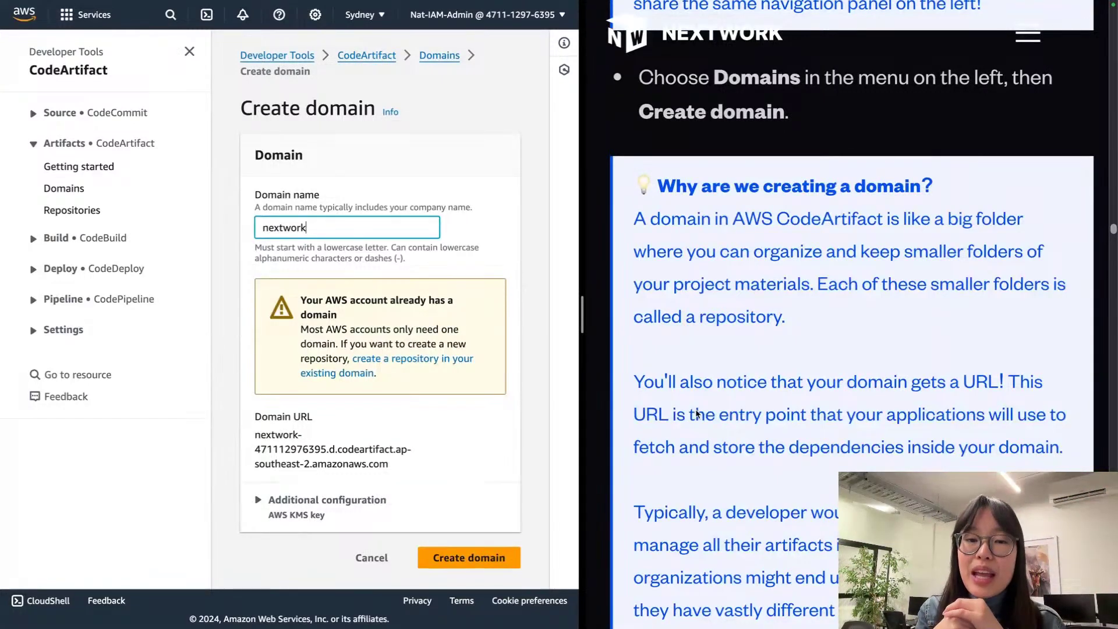
pyautogui.scroll(-1, 796, 462)
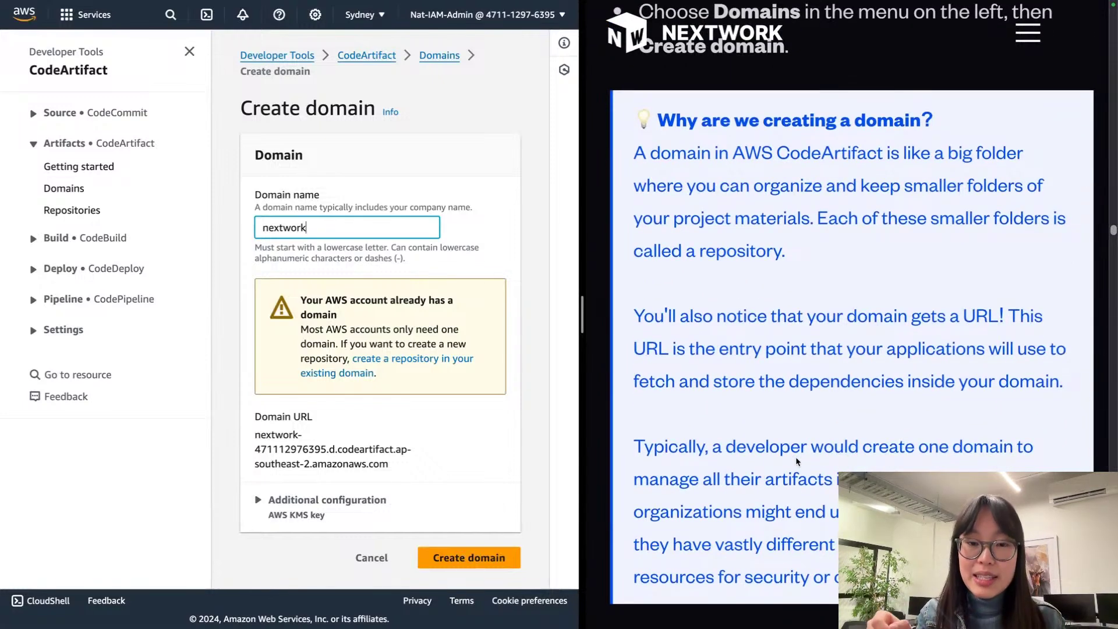
pyautogui.scroll(-2, 795, 461)
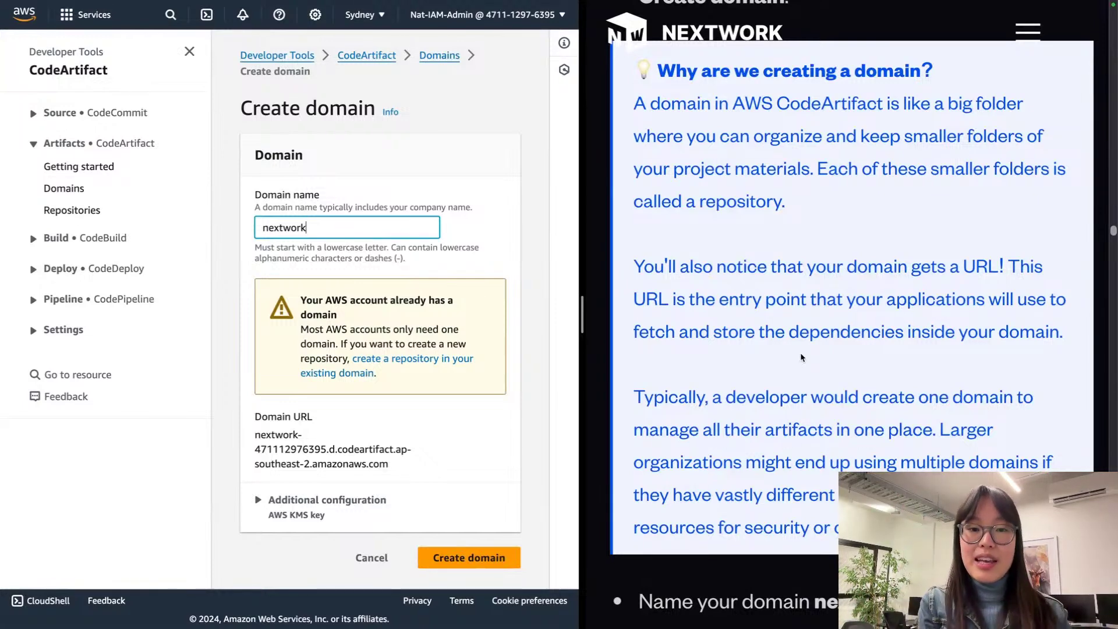
pyautogui.scroll(-2, 800, 356)
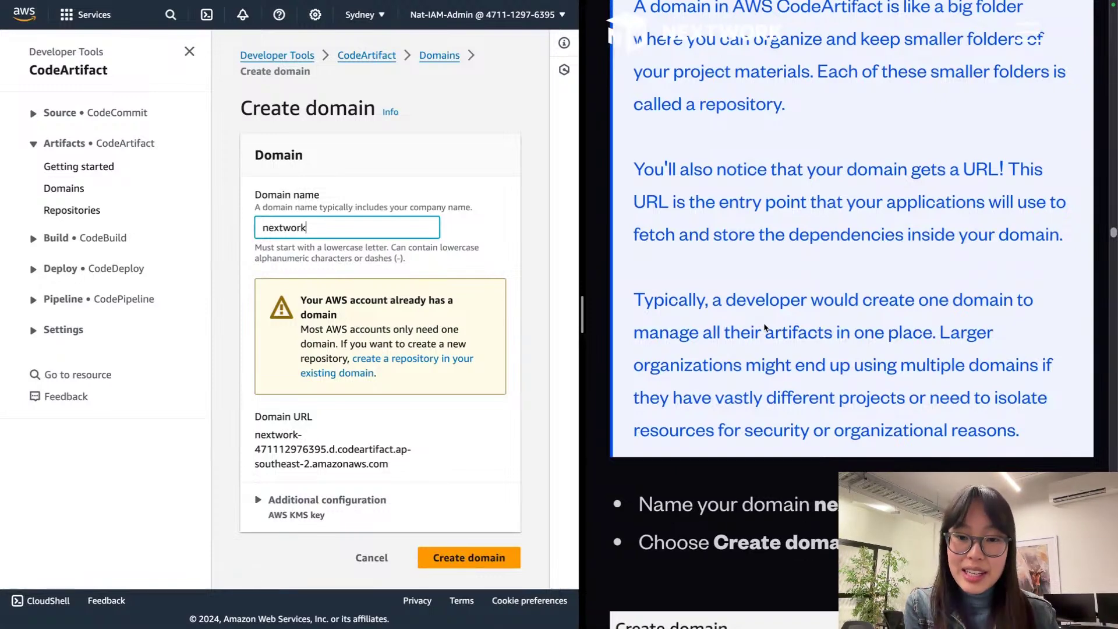
pyautogui.scroll(-7, 764, 327)
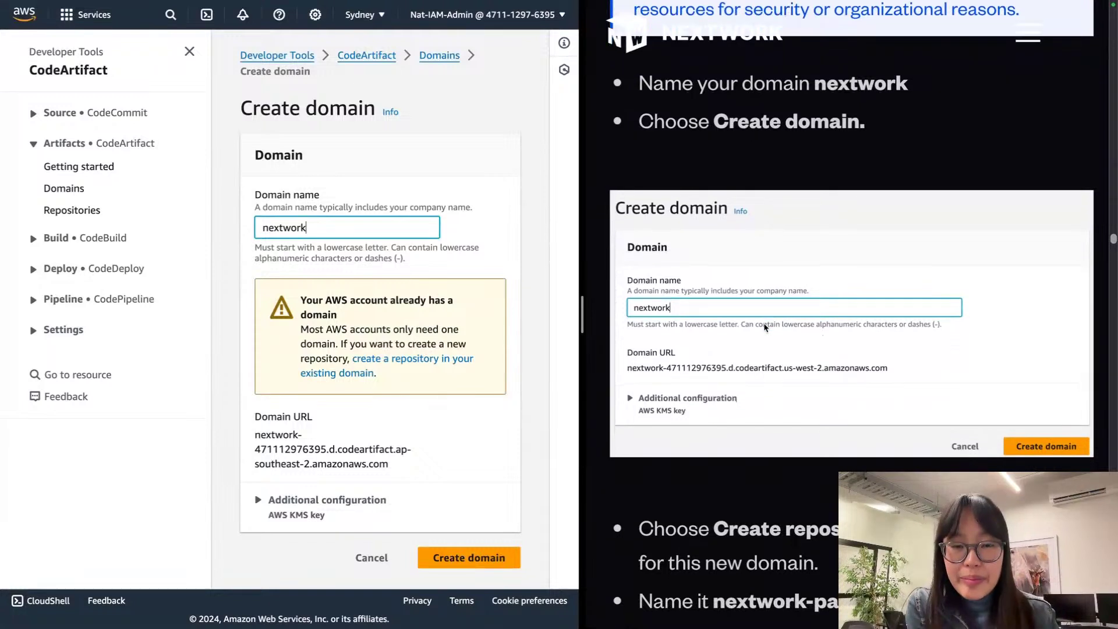
pyautogui.scroll(-1, 764, 327)
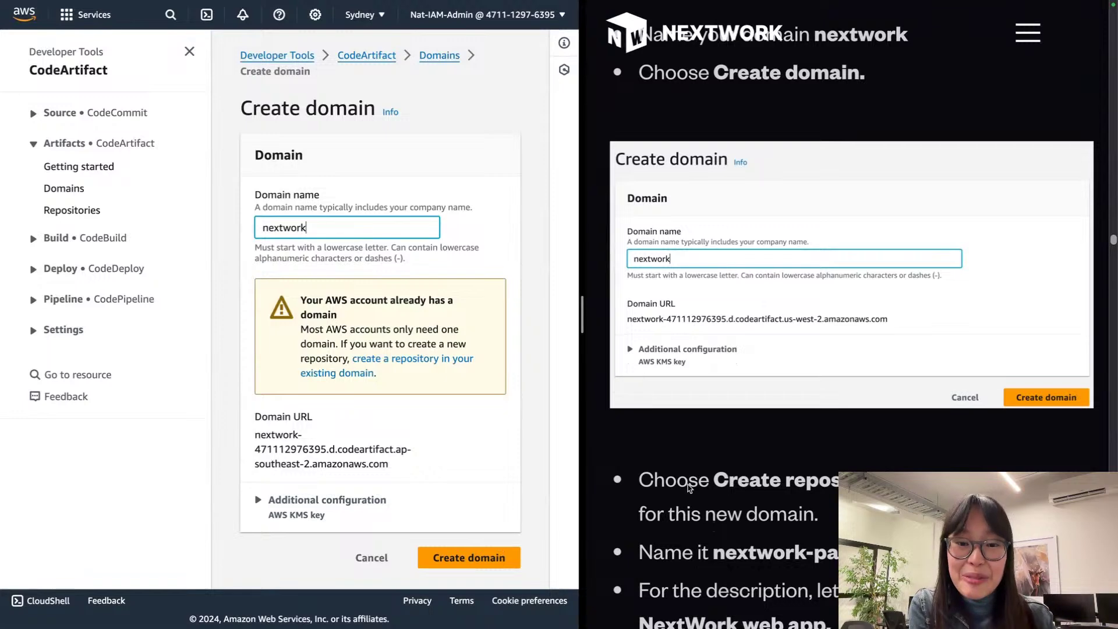
pyautogui.scroll(-3, 690, 488)
pyautogui.scroll(-3, 689, 488)
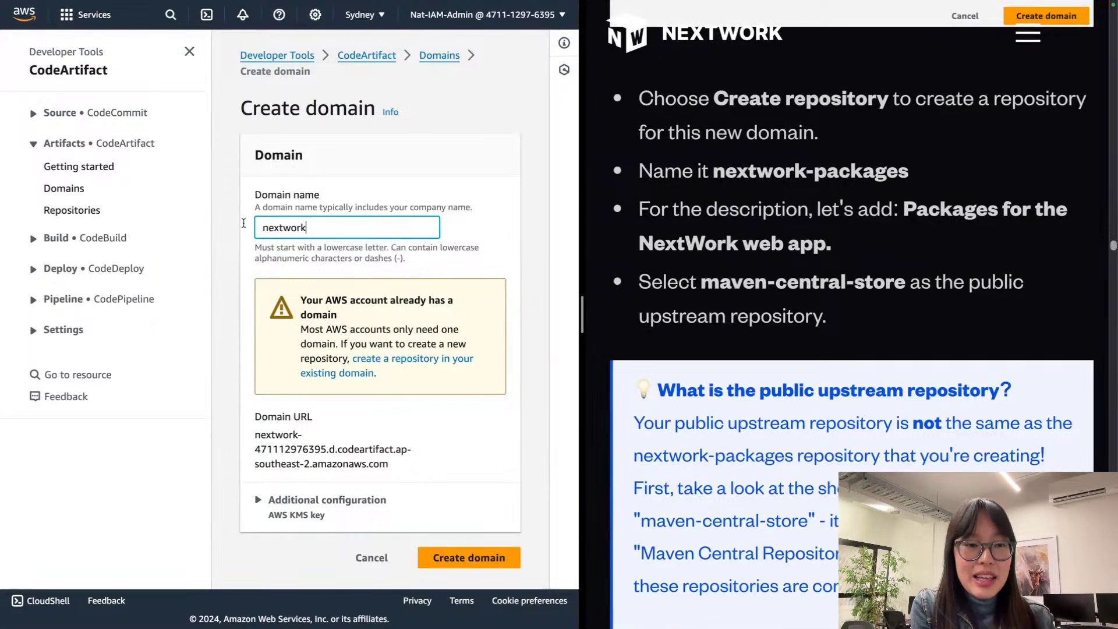
# Step: Leave the domain form for the Repositories list and choose Create repository
pyautogui.click(36, 208)
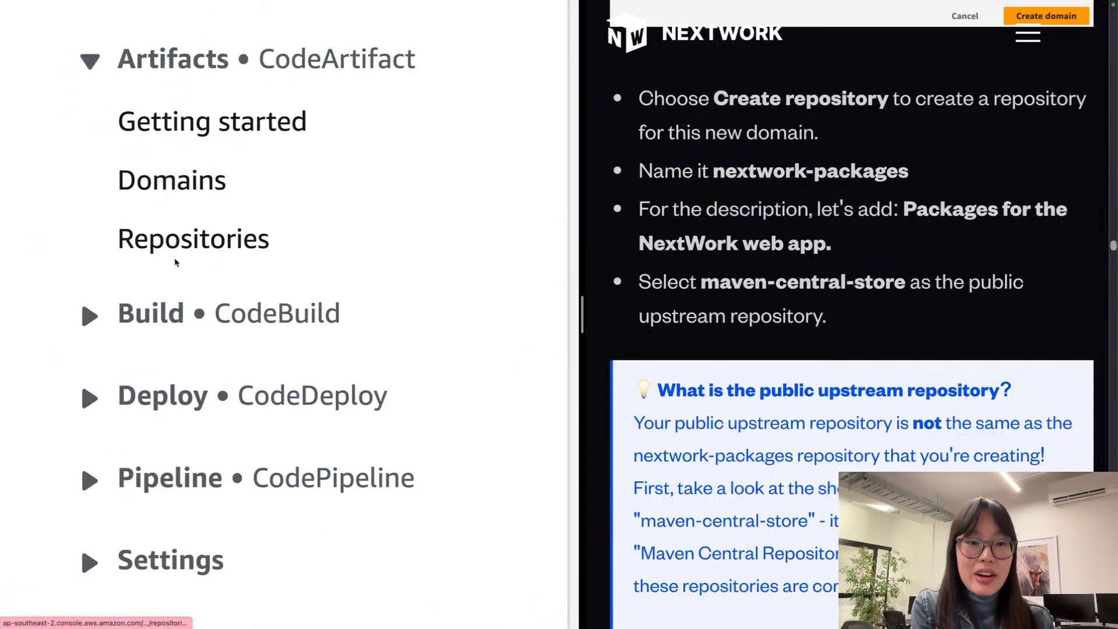
pyautogui.click(180, 242)
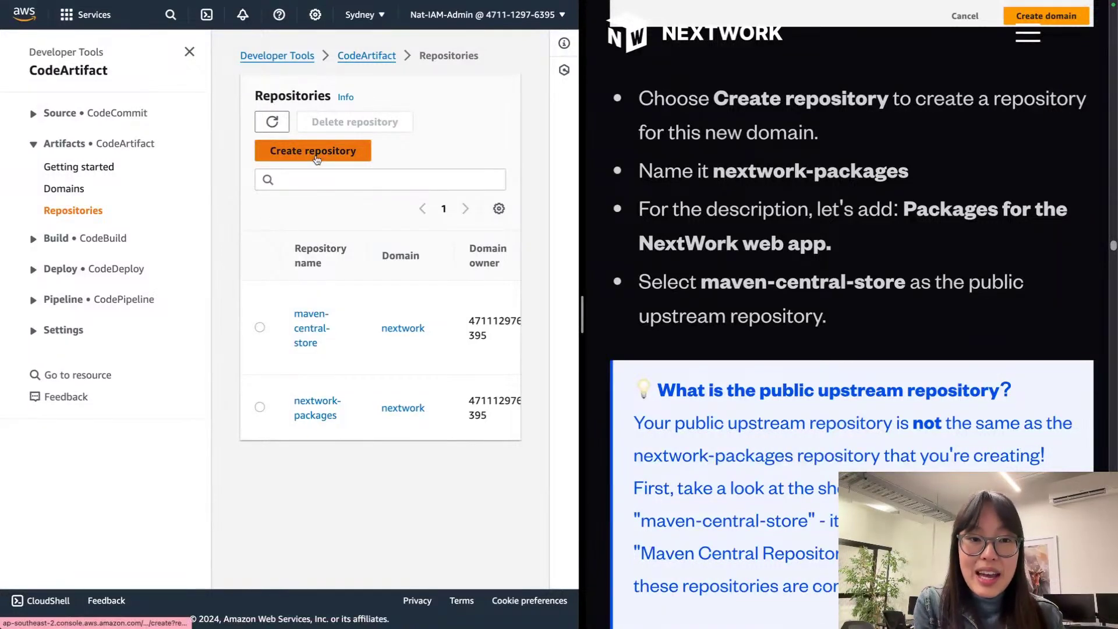
pyautogui.scroll(5, 317, 155)
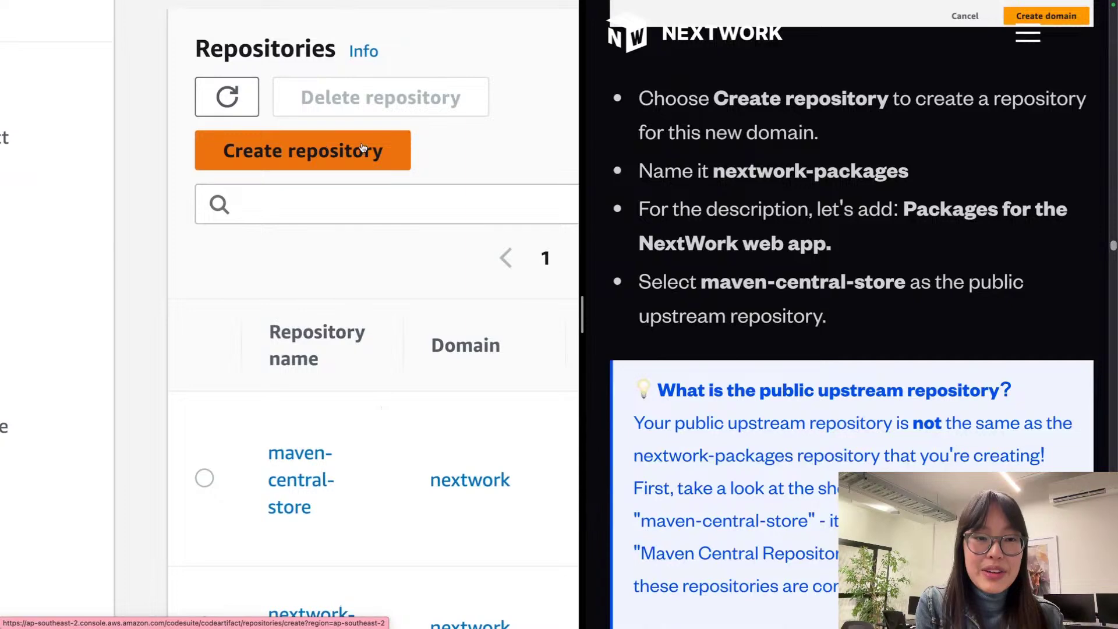
pyautogui.scroll(-3, 364, 210)
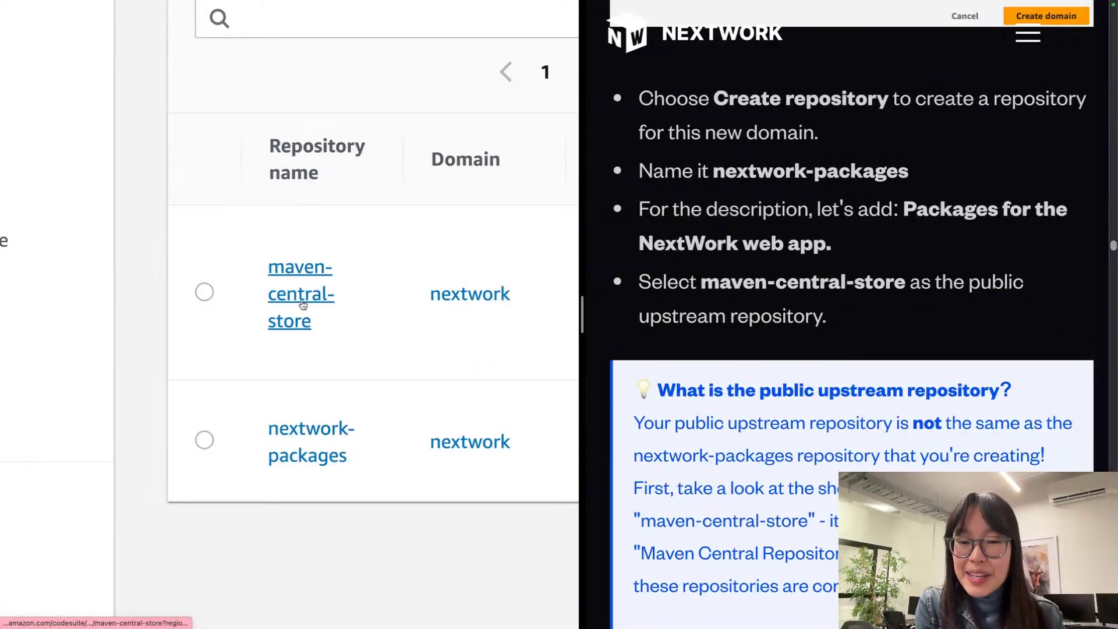
pyautogui.scroll(5, 302, 304)
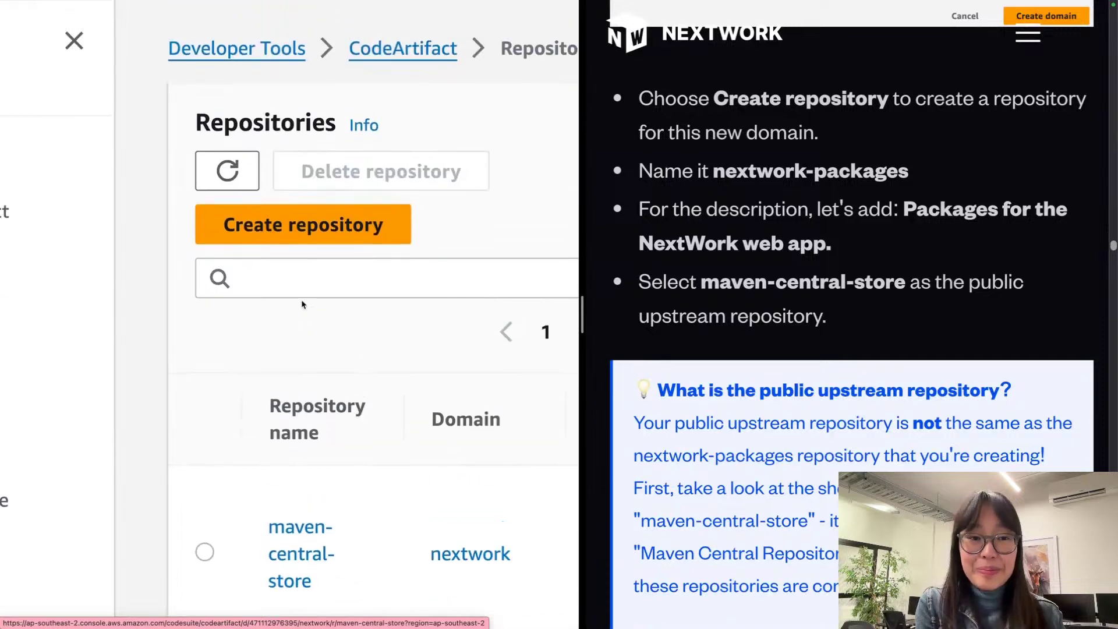
pyautogui.scroll(-3, 302, 300)
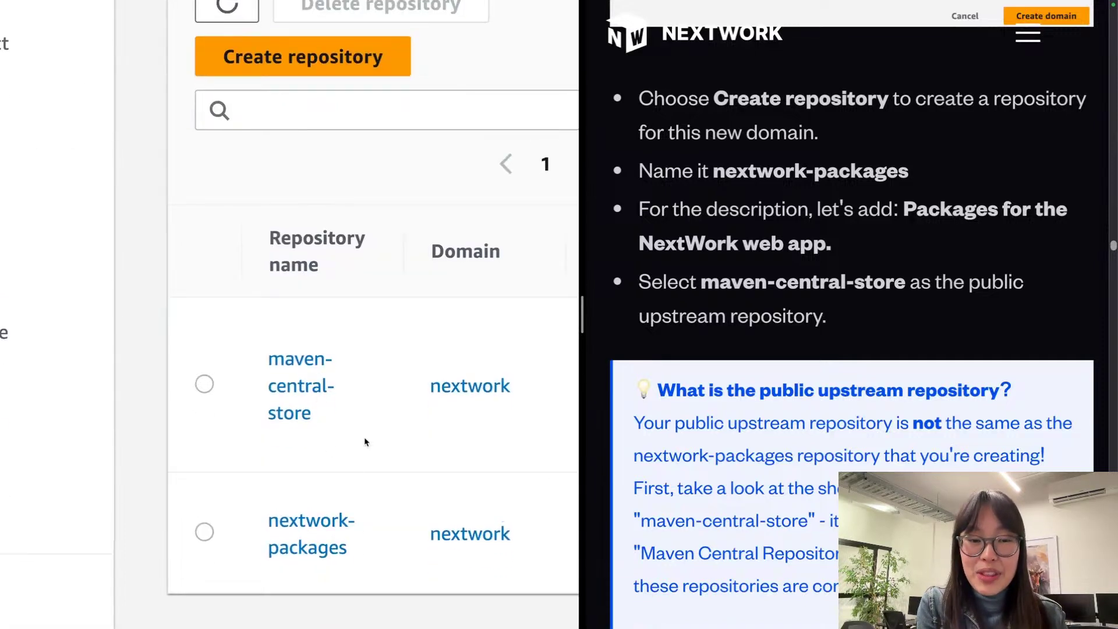
pyautogui.scroll(1, 362, 461)
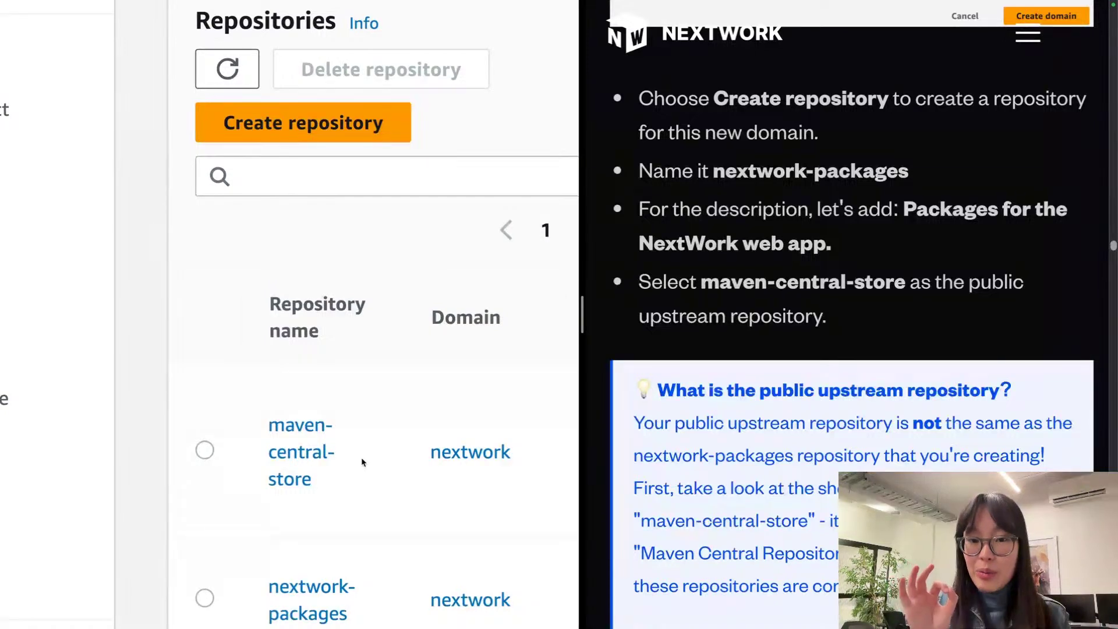
pyautogui.scroll(1, 360, 461)
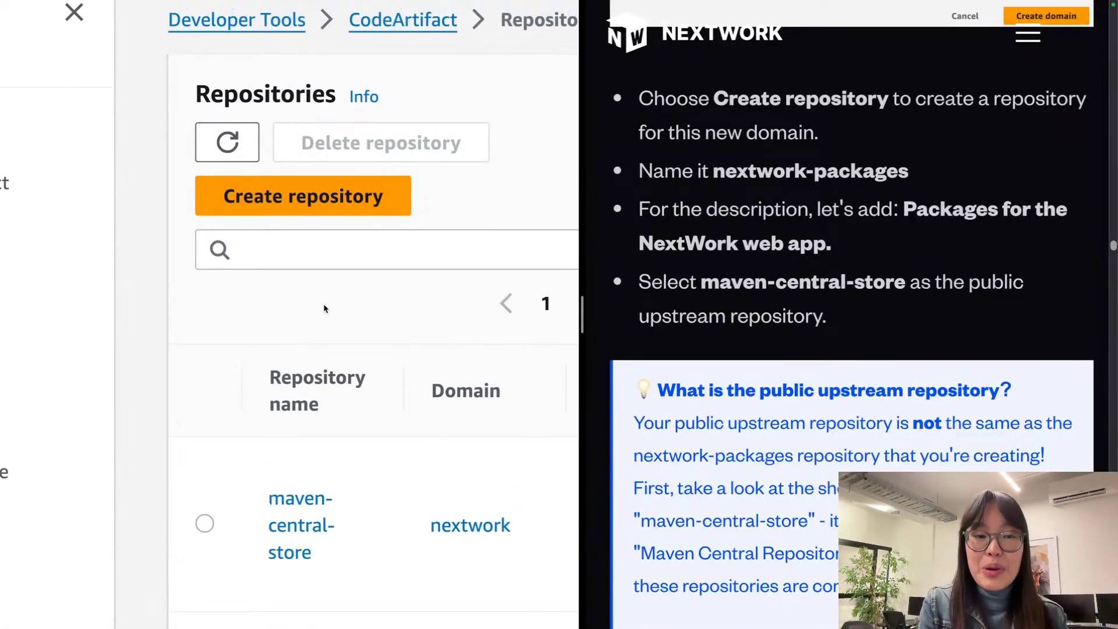
pyautogui.click(317, 200)
# Step: Copy the repository name nextwork-packages from the guide
pyautogui.scroll(-3, 322, 289)
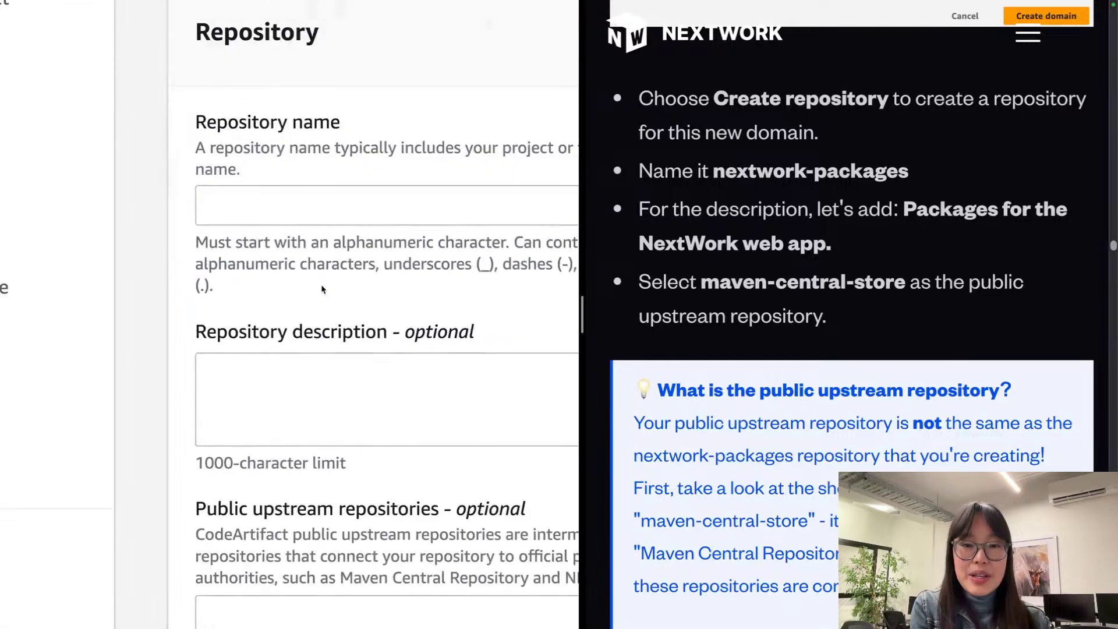
pyautogui.scroll(1, 745, 161)
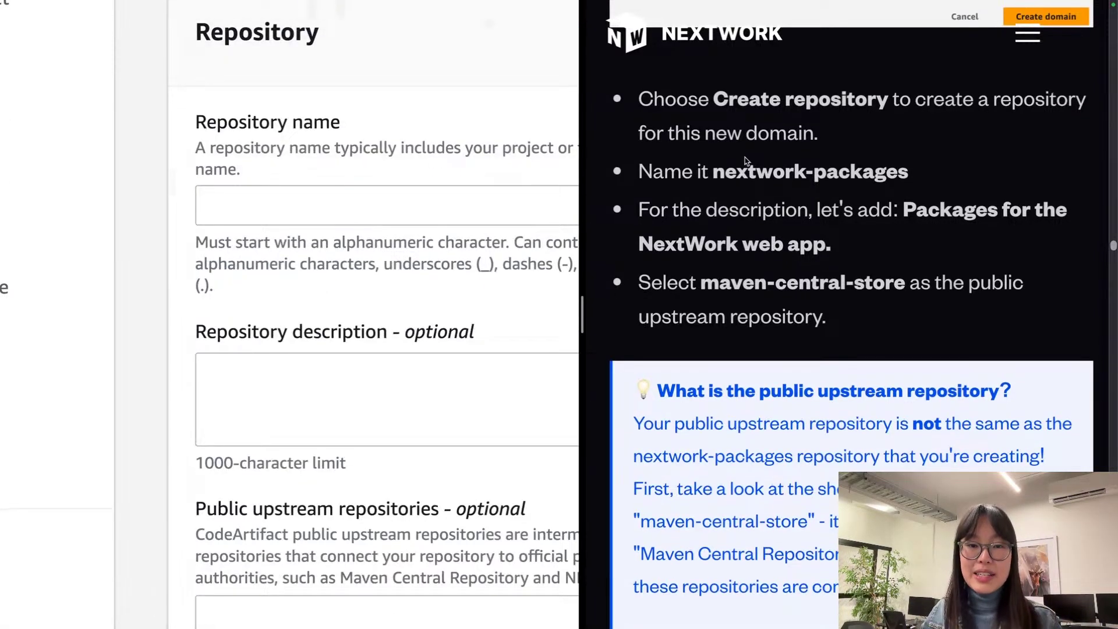
pyautogui.moveTo(712, 174); pyautogui.dragTo(915, 172)
pyautogui.hotkey('ctrl', 'c')
pyautogui.click(416, 225)
pyautogui.scroll(-5, 416, 225)
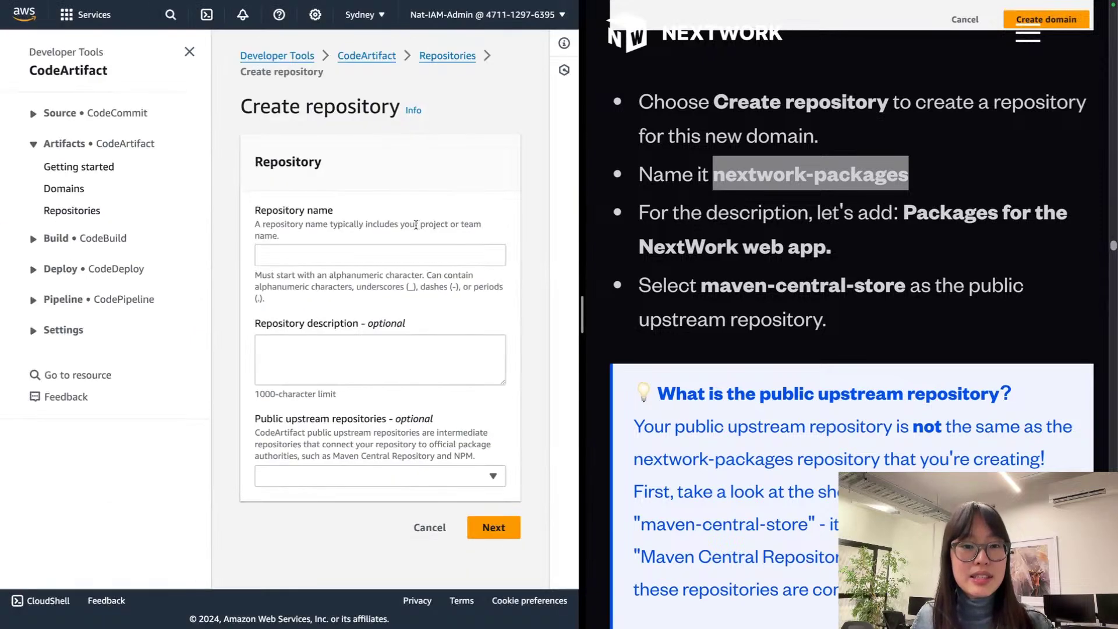
# Step: Discard the unfinished repository form and delete the nextwork-packages repository, confirming with 'delete'
pyautogui.click(432, 539)
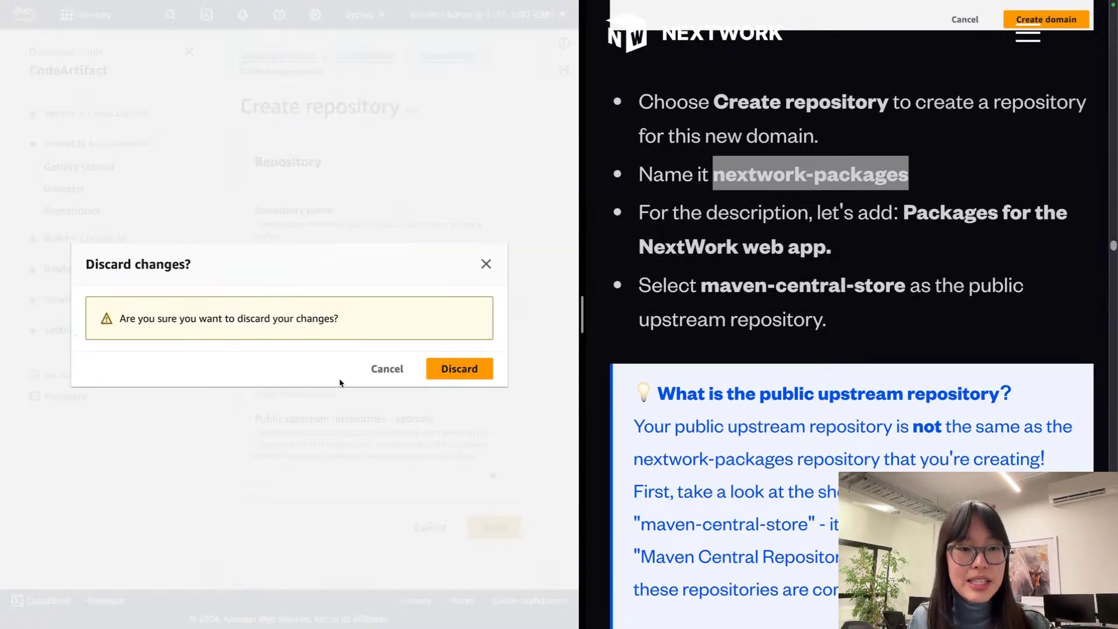
pyautogui.click(442, 369)
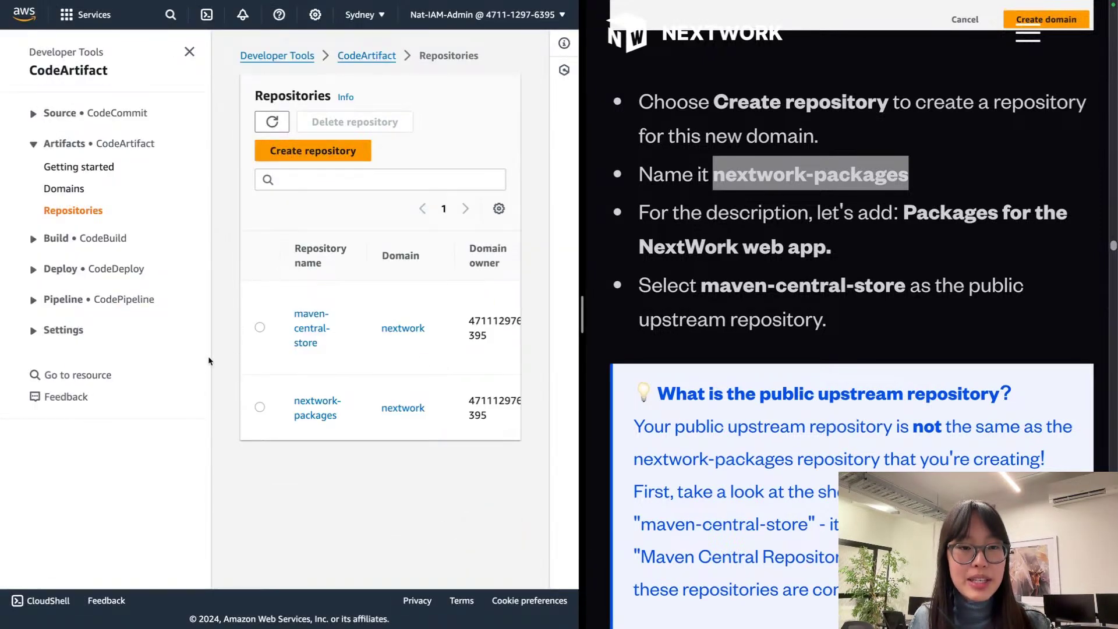
pyautogui.click(261, 409)
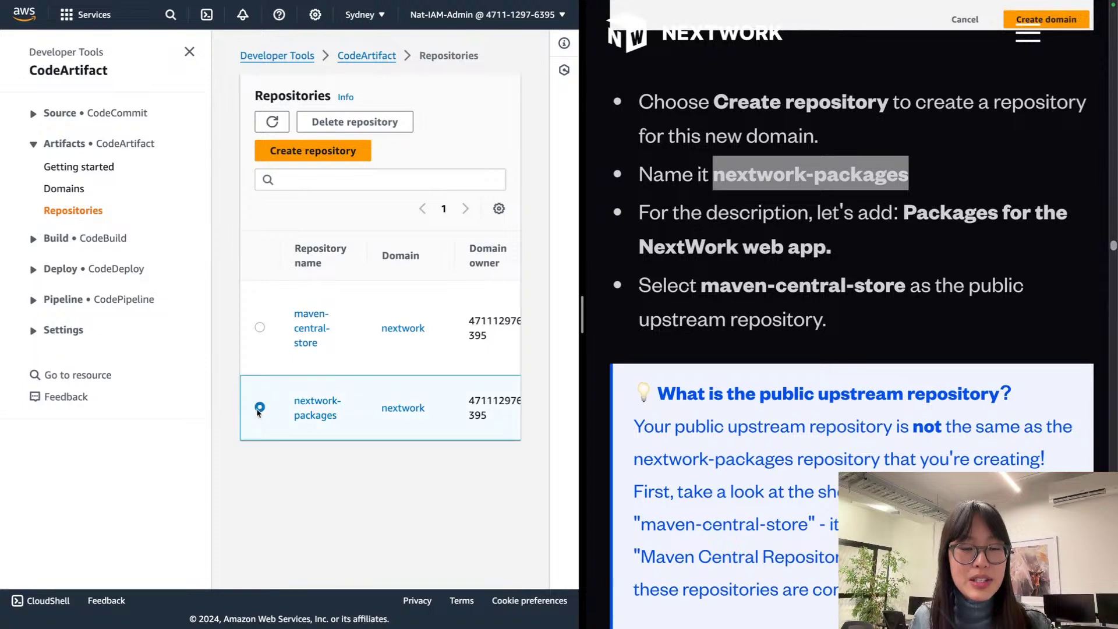
pyautogui.click(353, 125)
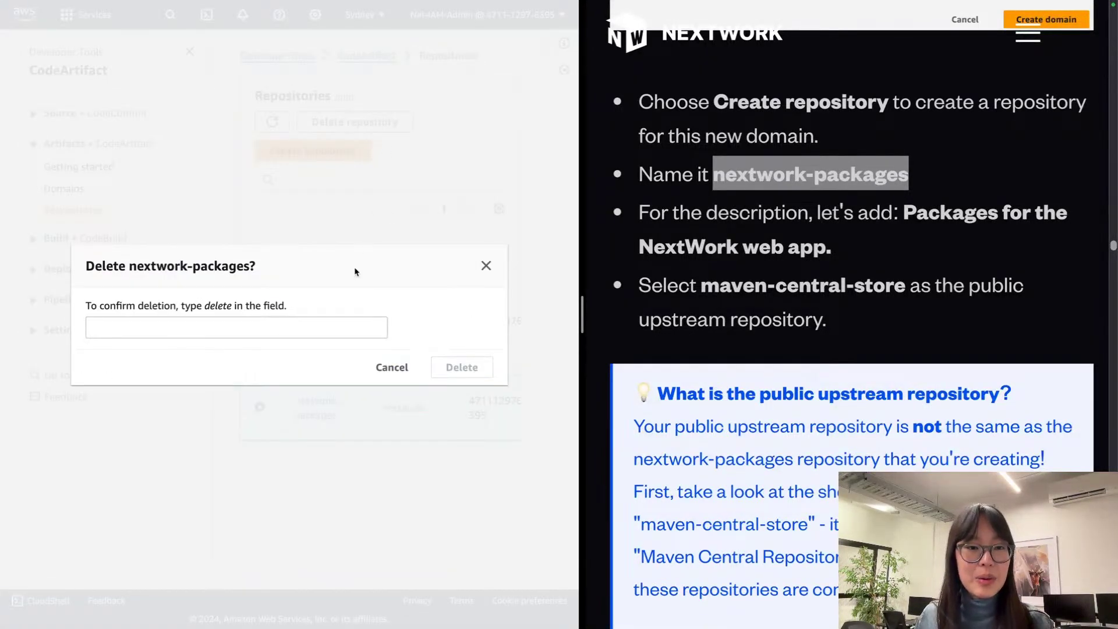
pyautogui.click(224, 326)
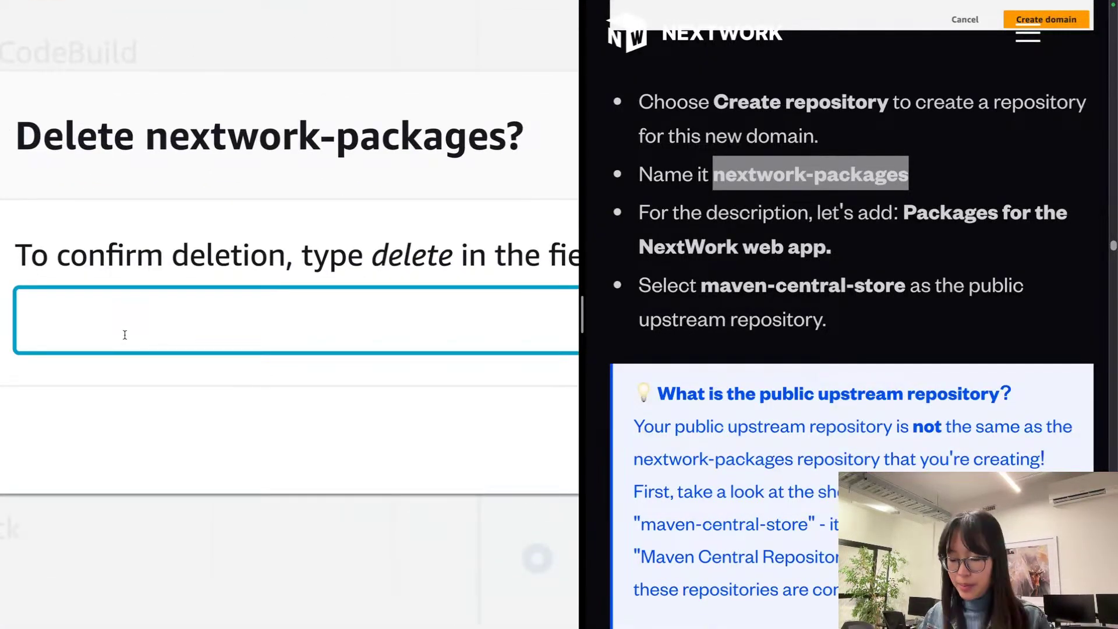
pyautogui.write('delete')
pyautogui.press('Tab')
pyautogui.press('Tab')
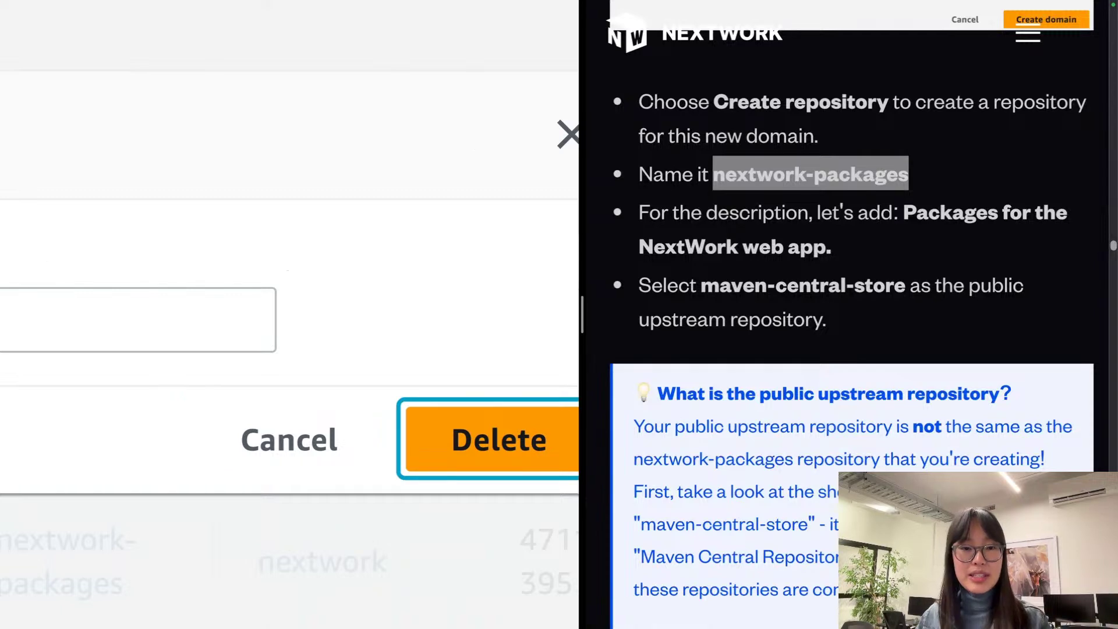
pyautogui.press('Return')
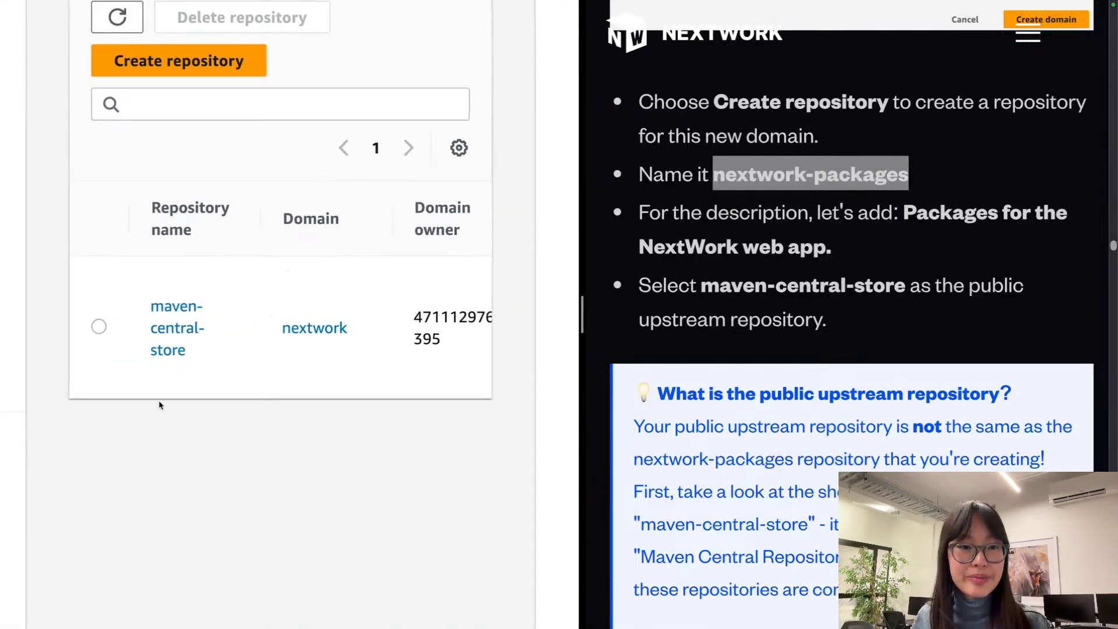
# Step: Delete the maven-central-store repository, confirming with 'delete'
pyautogui.click(98, 327)
pyautogui.scroll(1, 146, 245)
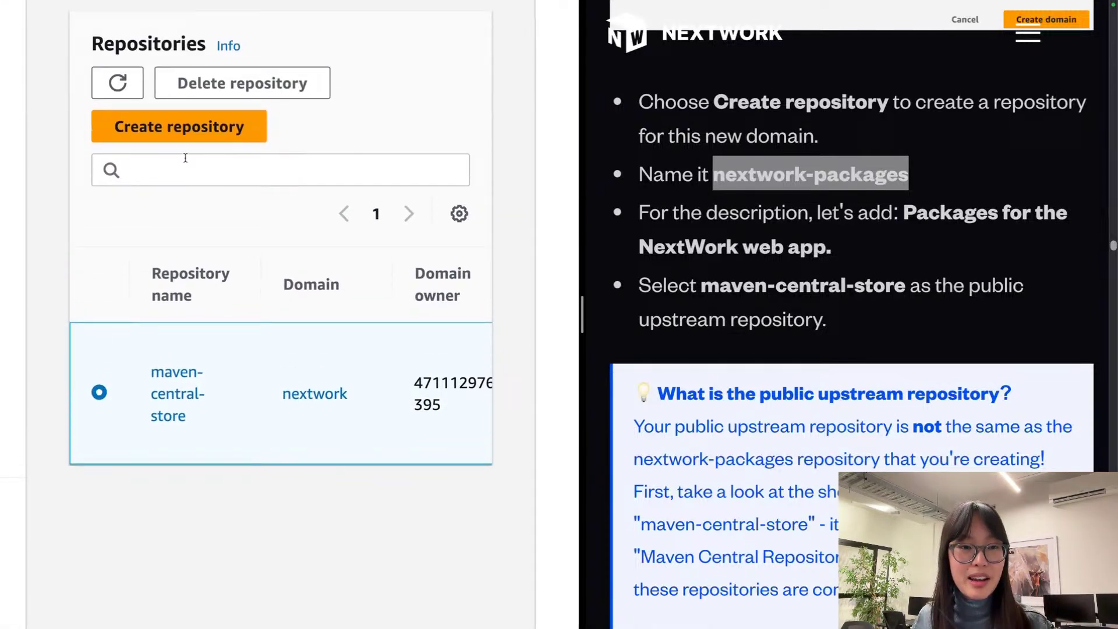
pyautogui.click(221, 93)
pyautogui.click(164, 335)
pyautogui.write('delete')
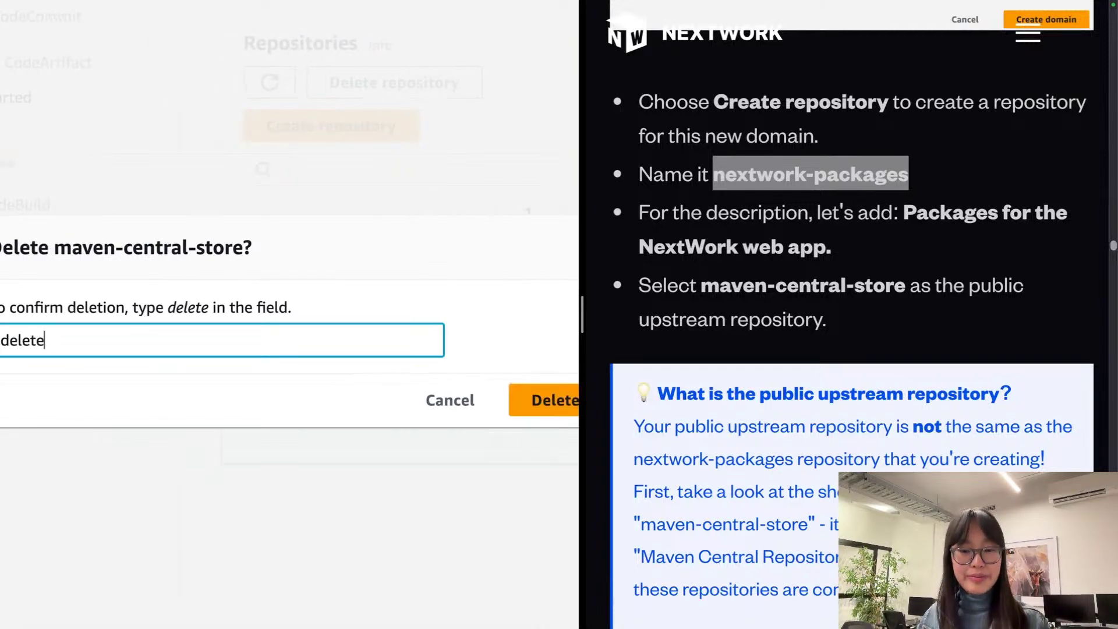
pyautogui.click(544, 400)
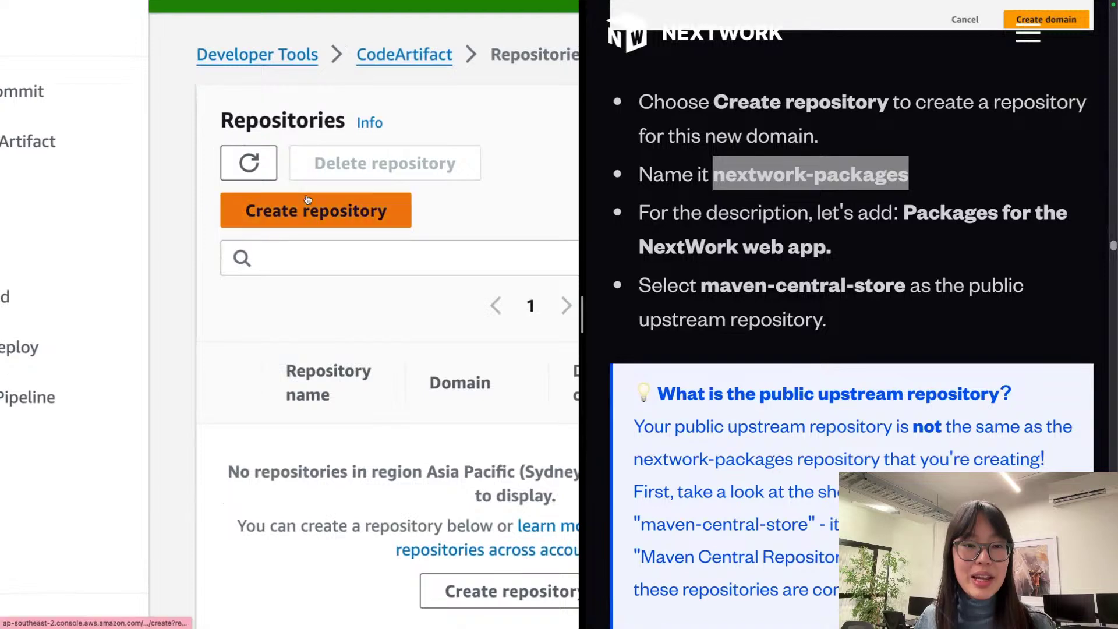
# Step: Name the new repository nextwork-packages with description 'Packages for the NextWork web app.'
pyautogui.click(308, 199)
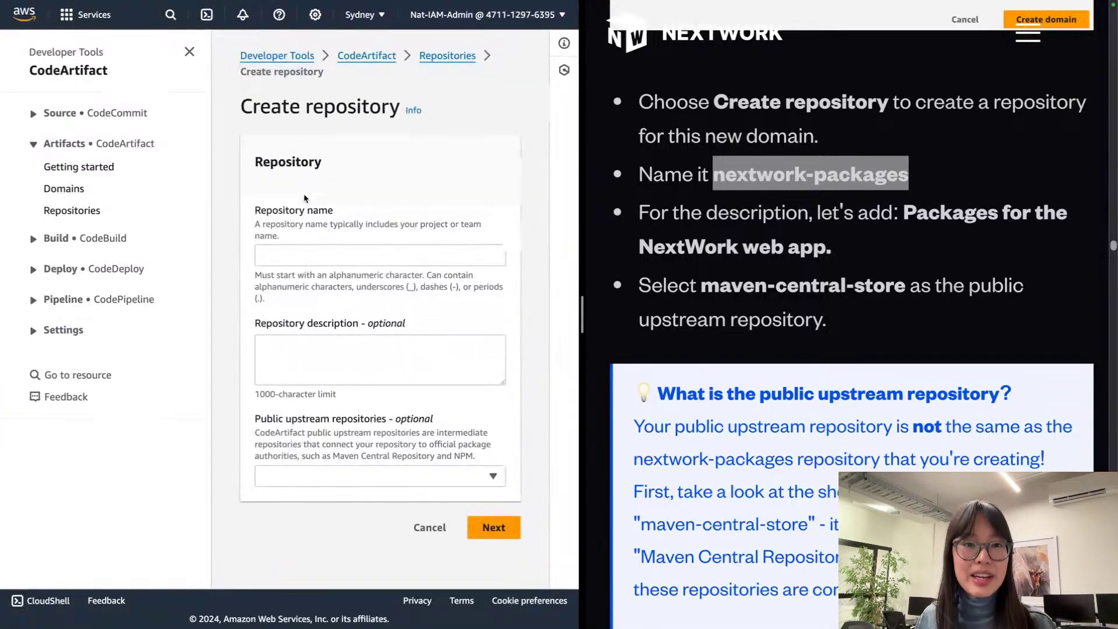
pyautogui.click(278, 246)
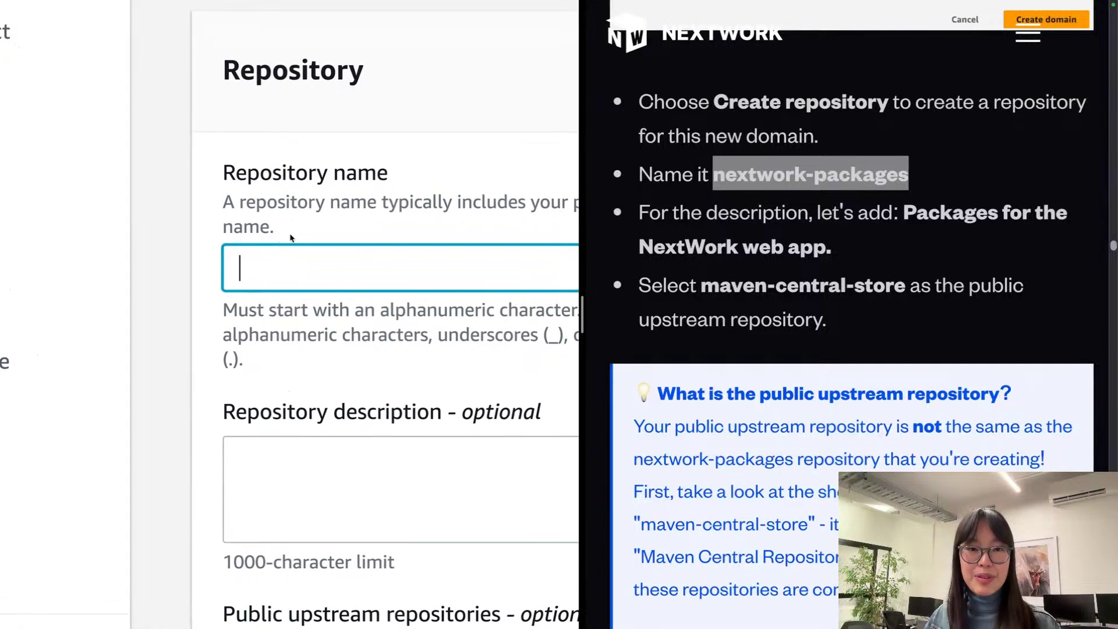
pyautogui.click(781, 163)
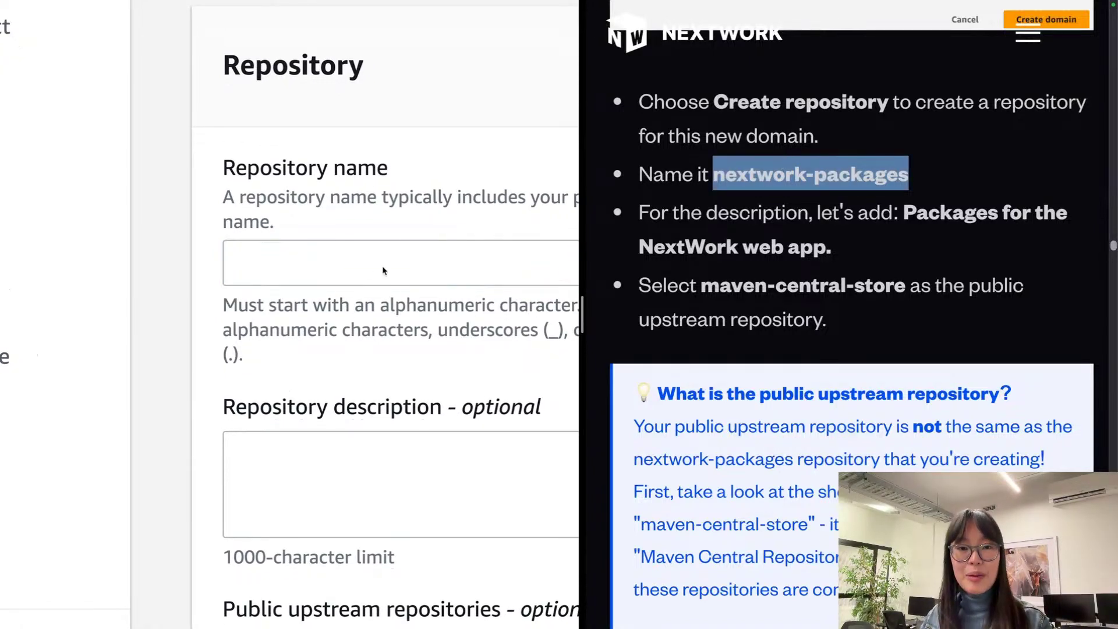
pyautogui.click(355, 261)
pyautogui.hotkey('ctrl', 'v')
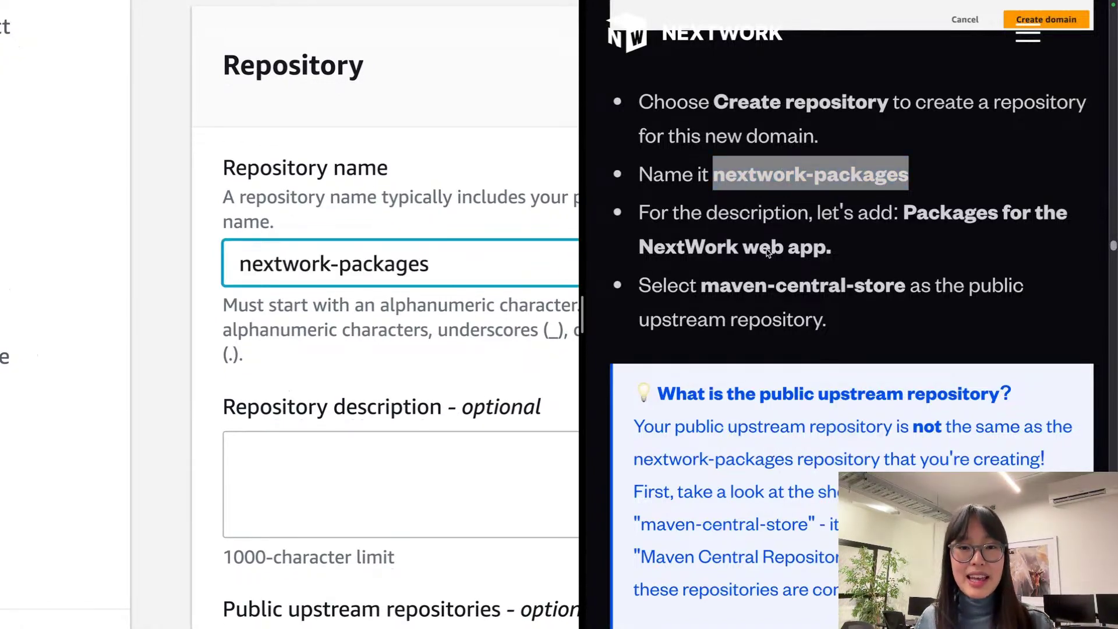
pyautogui.moveTo(833, 250); pyautogui.dragTo(899, 210)
pyautogui.hotkey('ctrl', 'c')
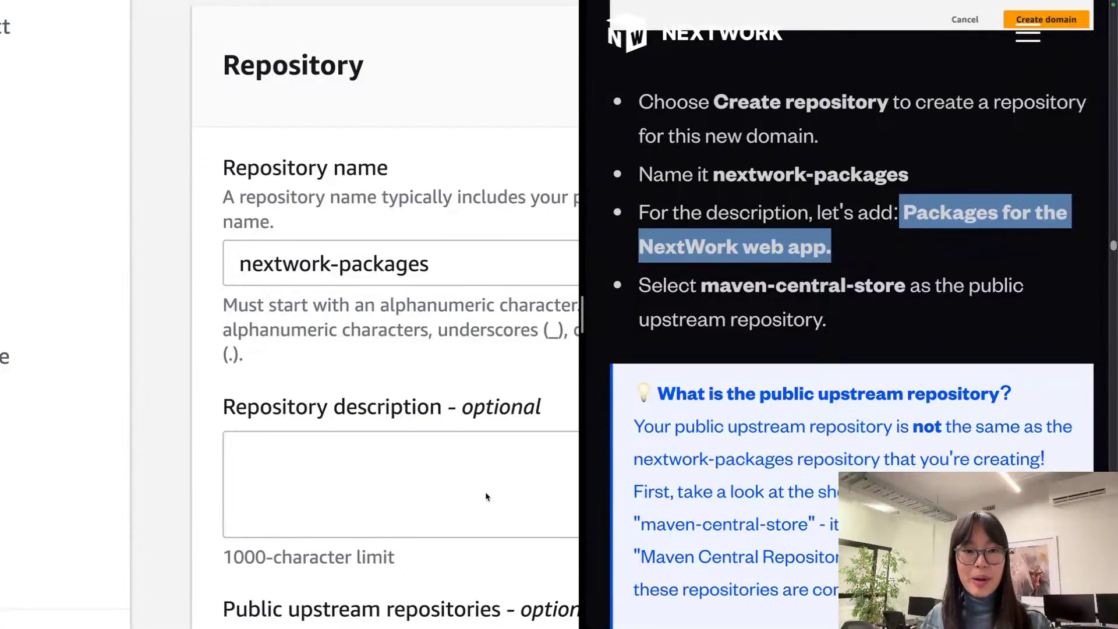
pyautogui.click(461, 487)
pyautogui.hotkey('ctrl', 'v')
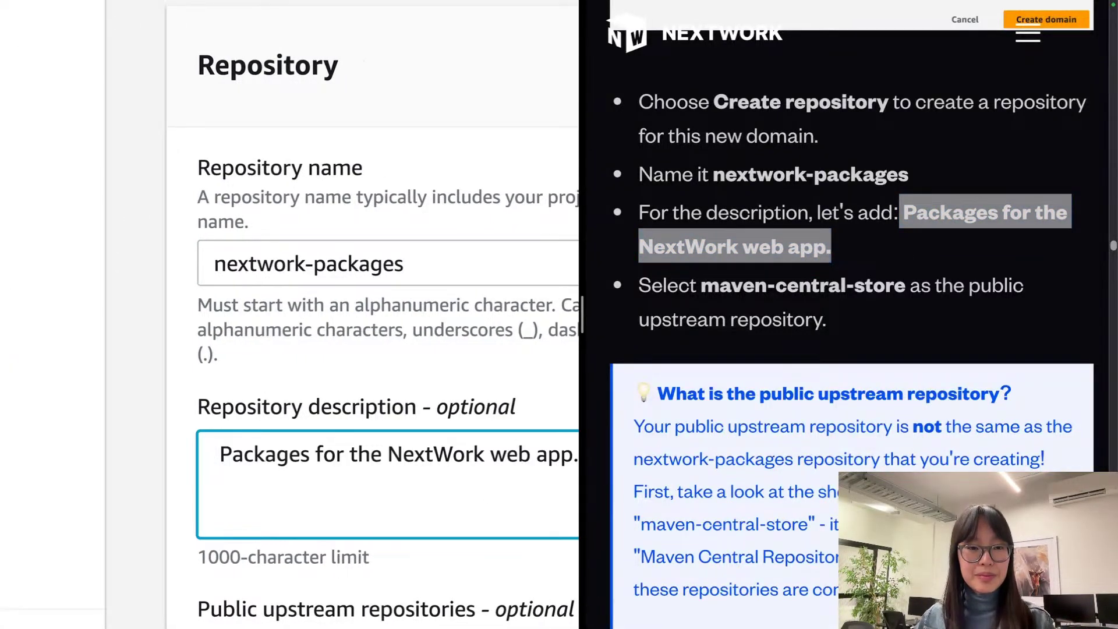
pyautogui.press('BackSpace')
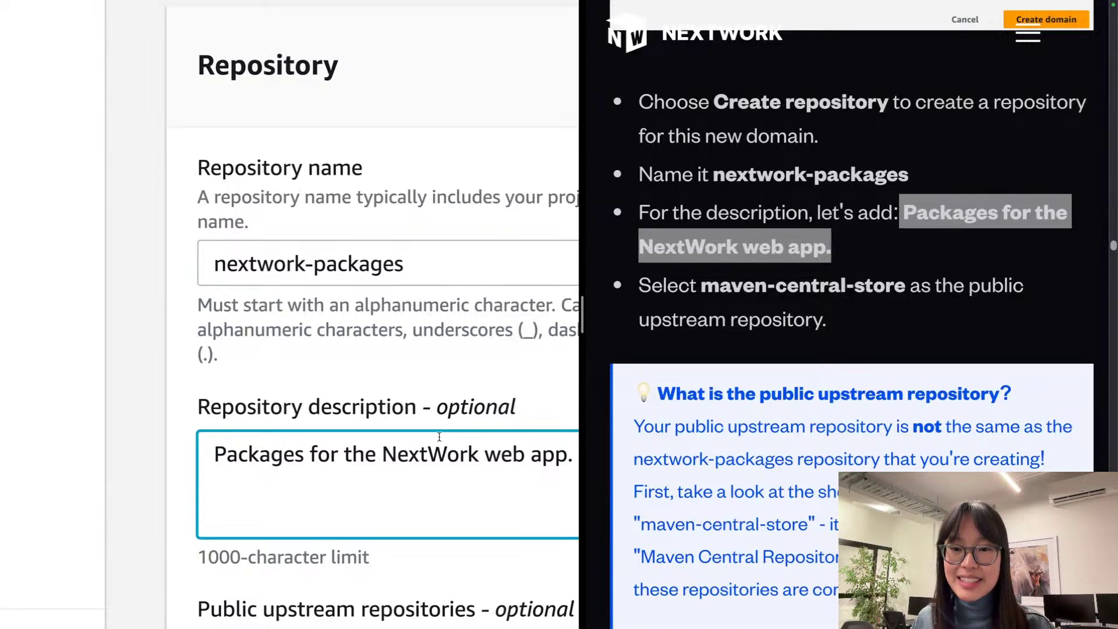
pyautogui.click(370, 387)
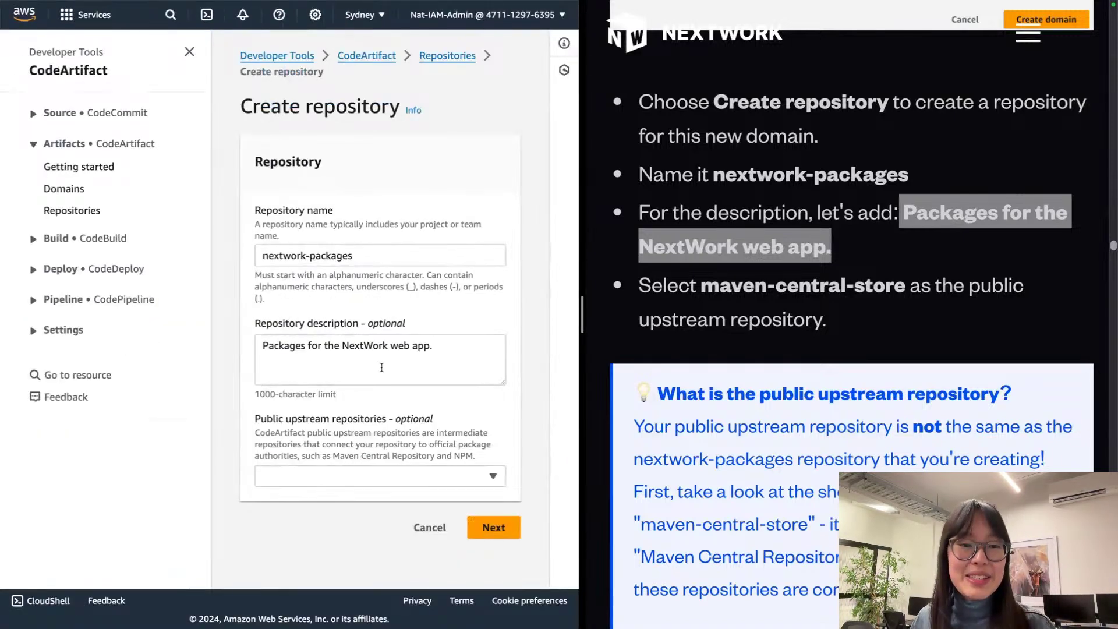
# Step: Choose maven-central-store as the only public upstream, leaving nuget-store unchecked
pyautogui.scroll(5, 383, 369)
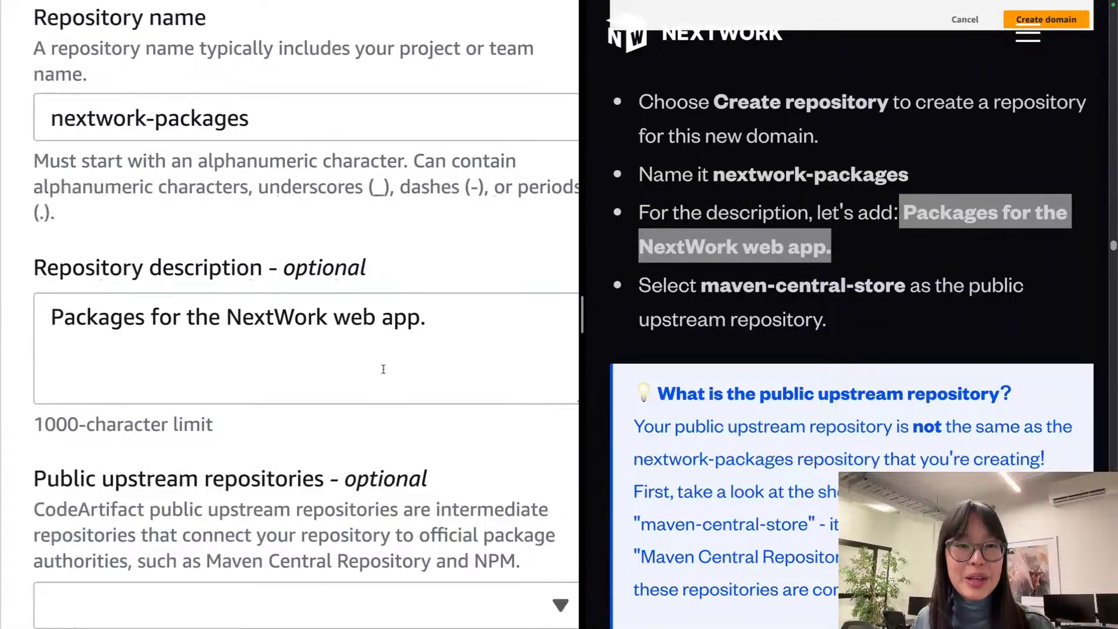
pyautogui.scroll(-1, 383, 372)
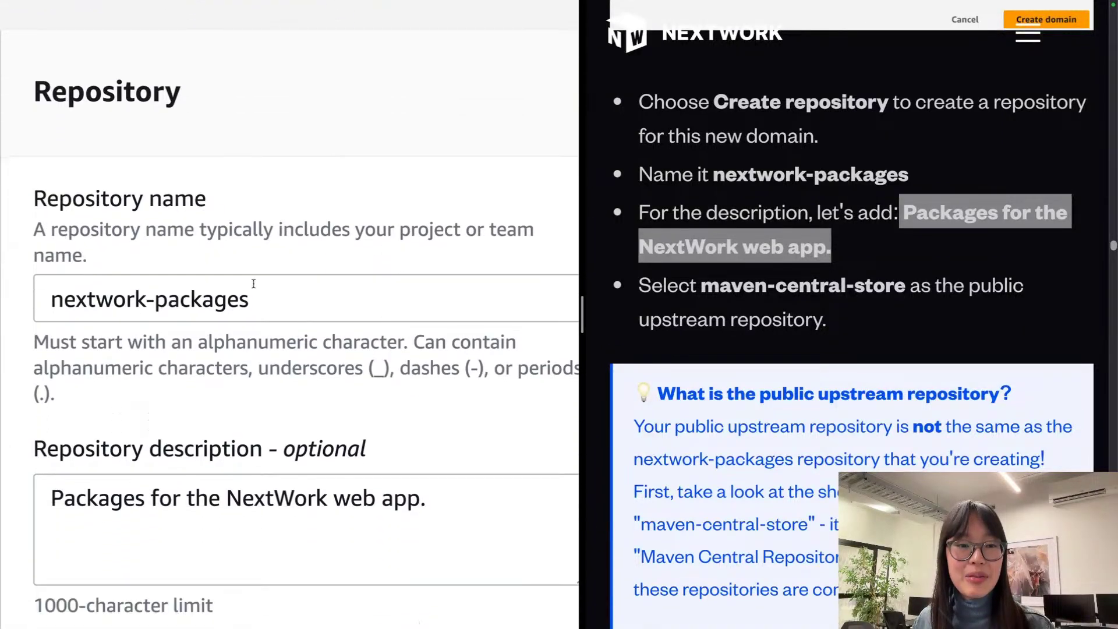
pyautogui.scroll(-6, 276, 304)
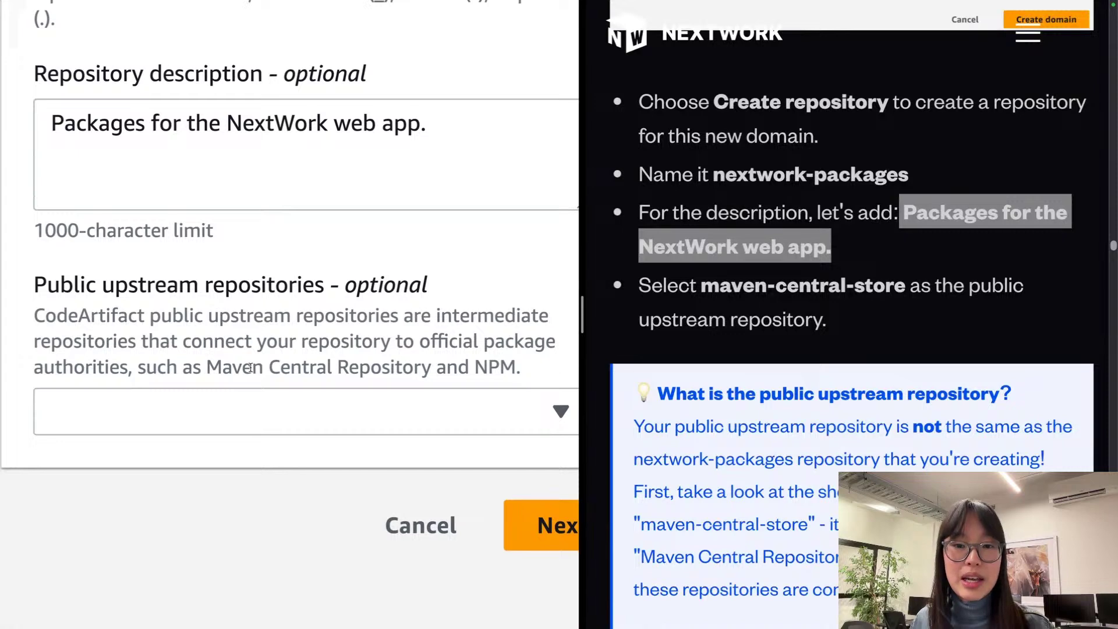
pyautogui.moveTo(61, 288); pyautogui.dragTo(254, 287)
pyautogui.click(273, 288)
pyautogui.click(319, 400)
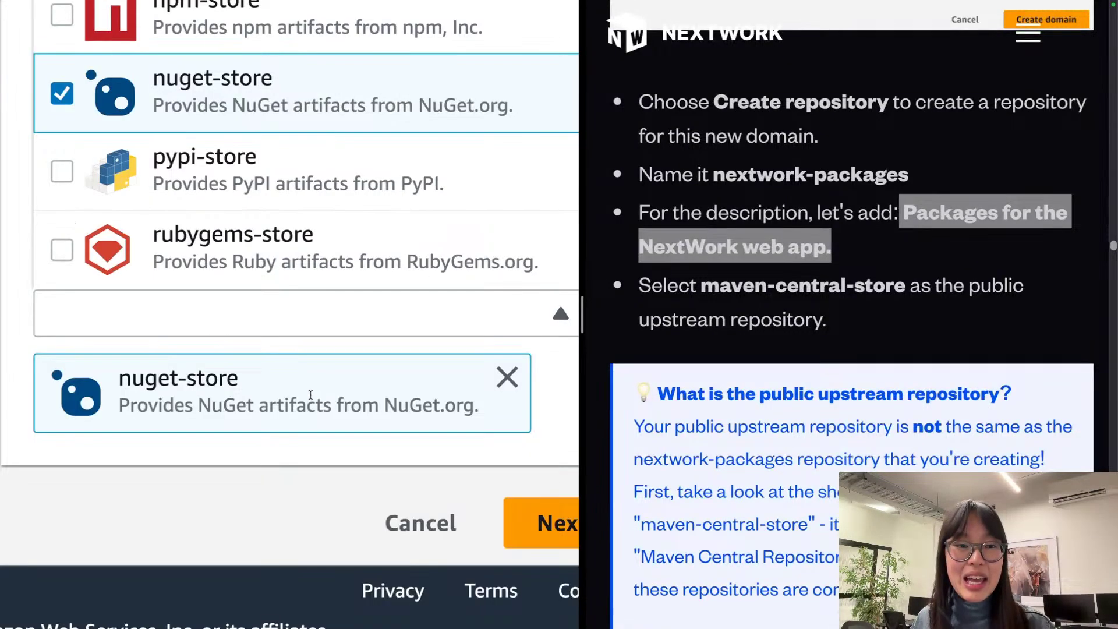
pyautogui.scroll(3, 315, 396)
pyautogui.click(59, 276)
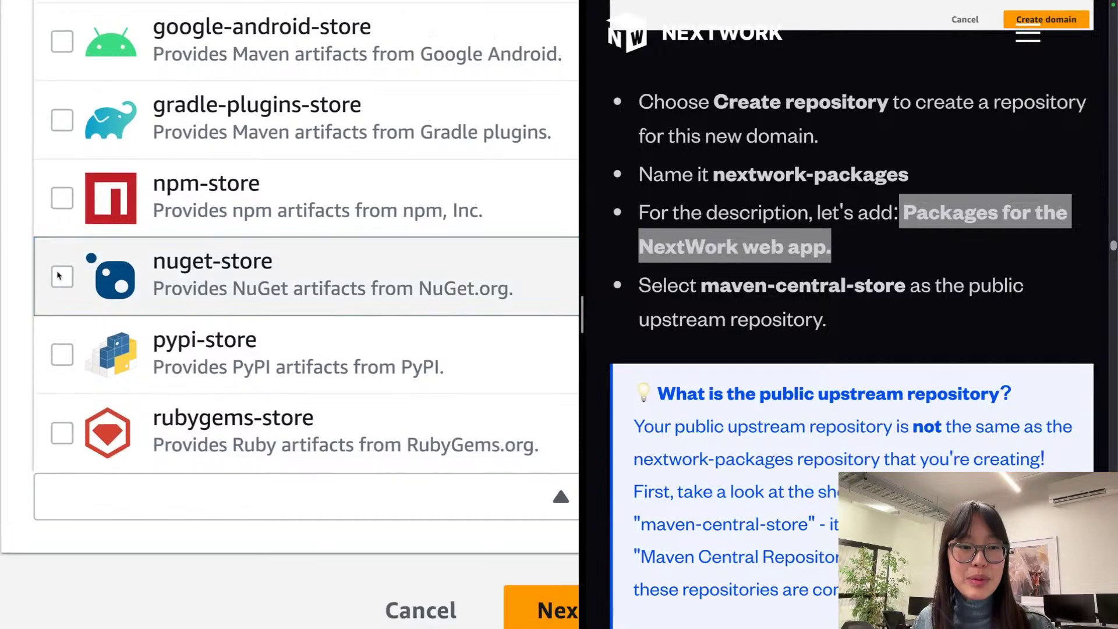
pyautogui.scroll(6, 59, 275)
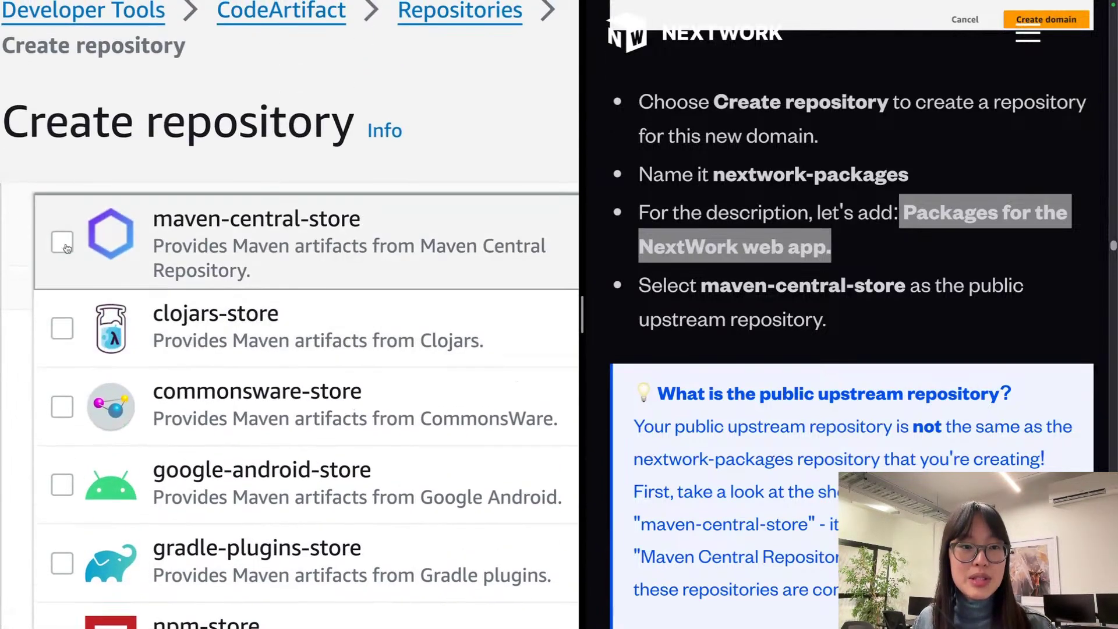
pyautogui.click(85, 244)
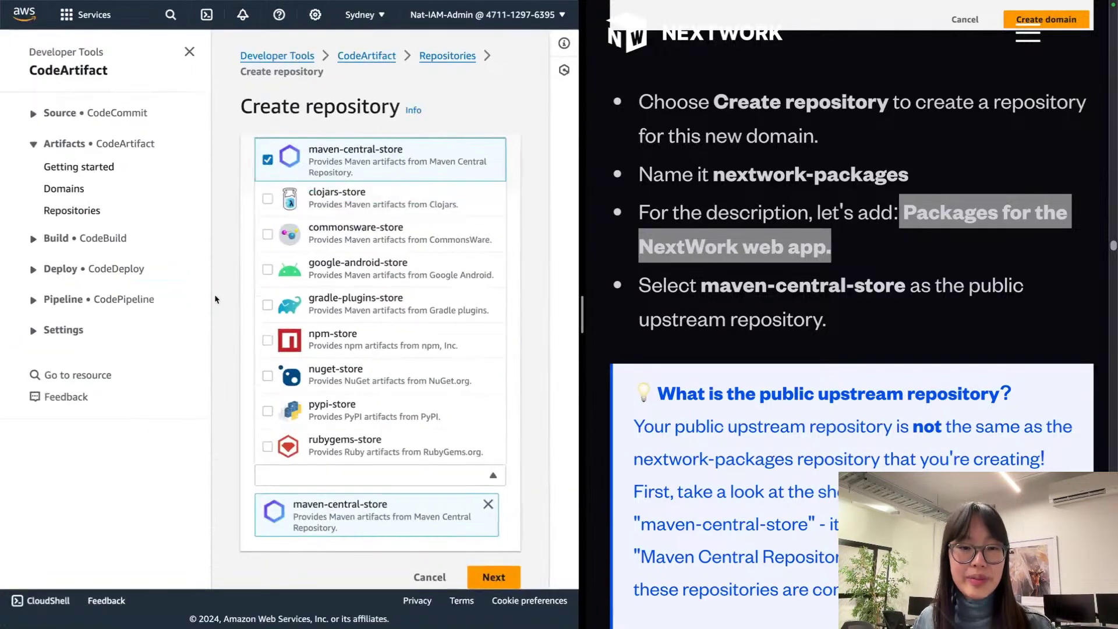
pyautogui.click(517, 424)
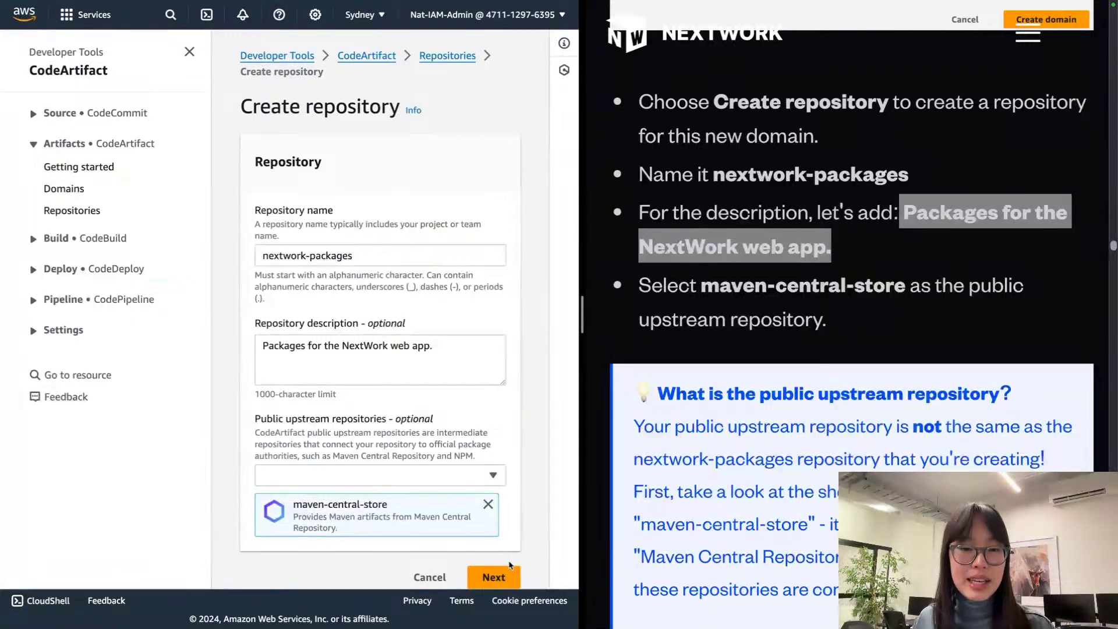
# Step: Advance to the domain step, then go back to the repository details form
pyautogui.click(504, 574)
pyautogui.scroll(-3, 856, 366)
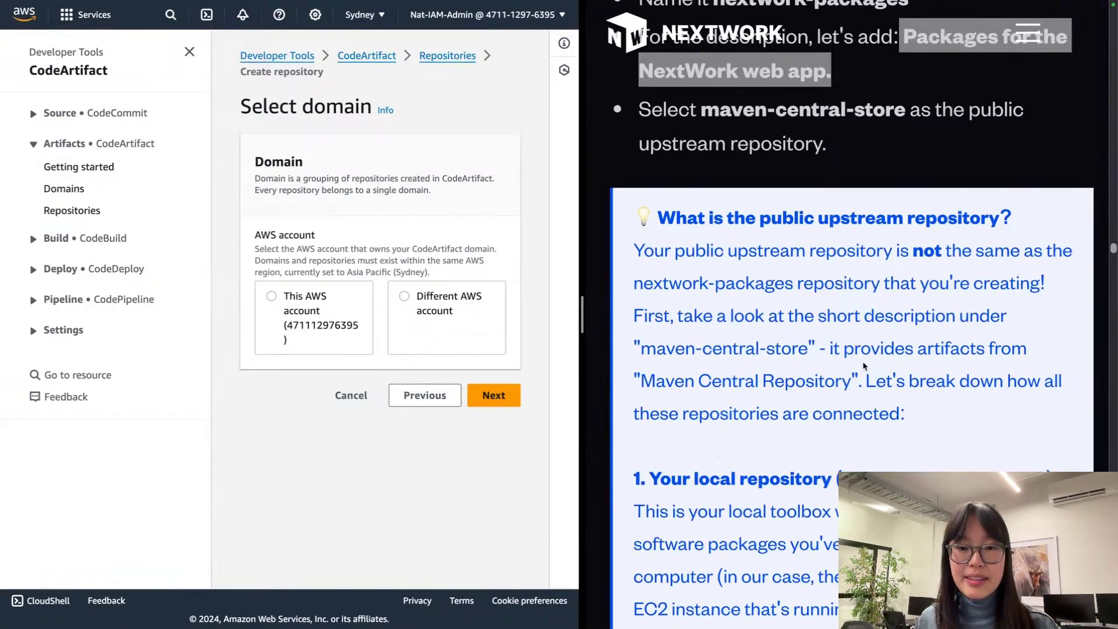
pyautogui.scroll(-1, 864, 365)
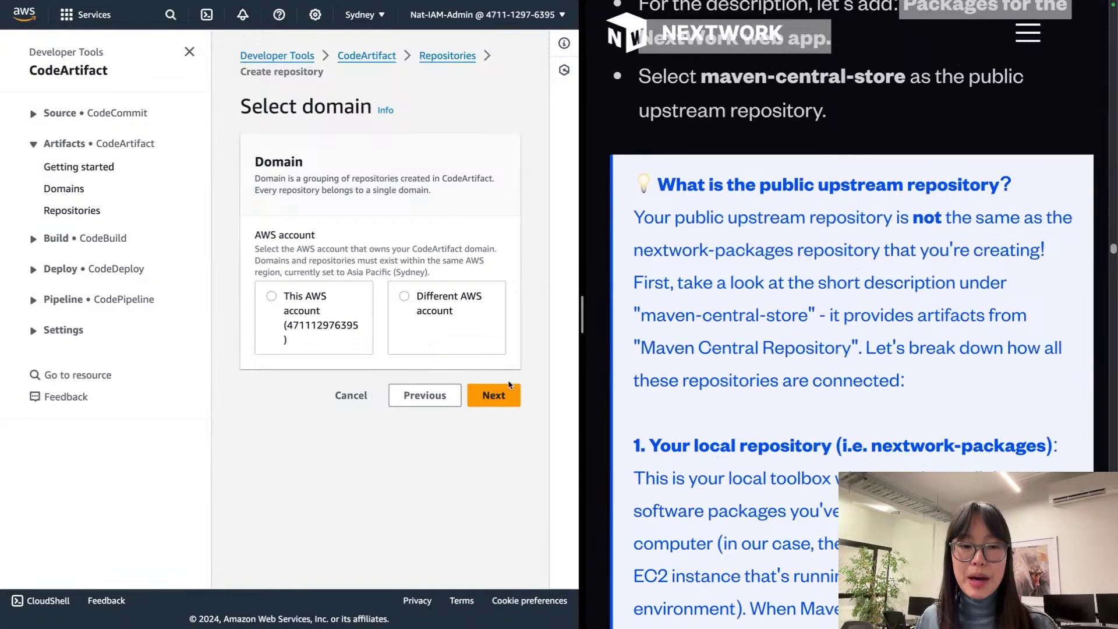
pyautogui.click(416, 402)
pyautogui.scroll(-1, 322, 484)
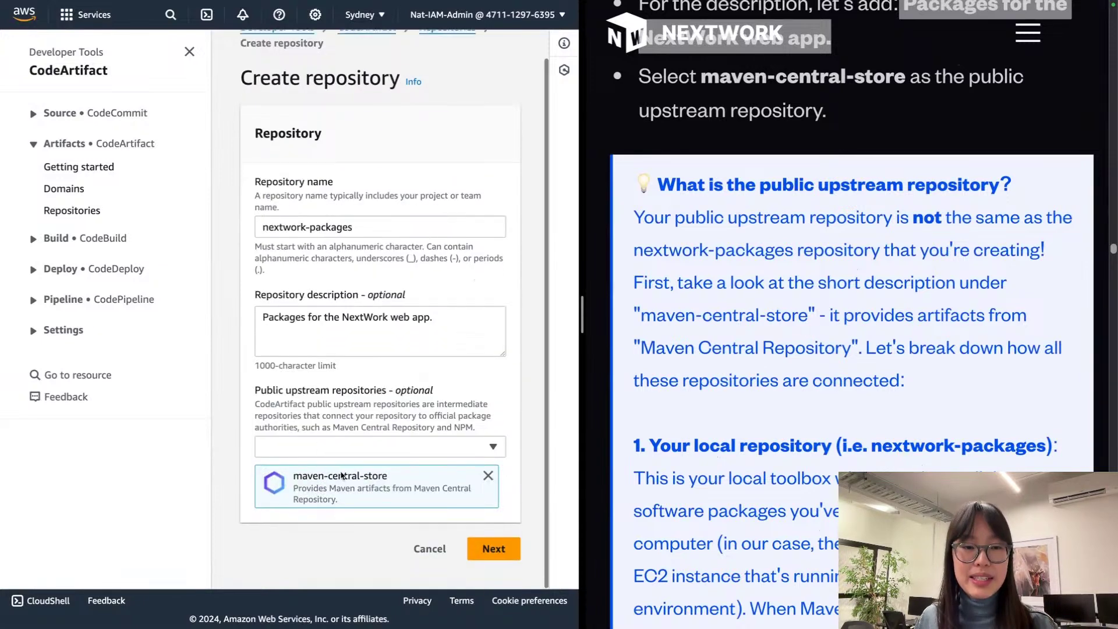
pyautogui.scroll(-2, 314, 472)
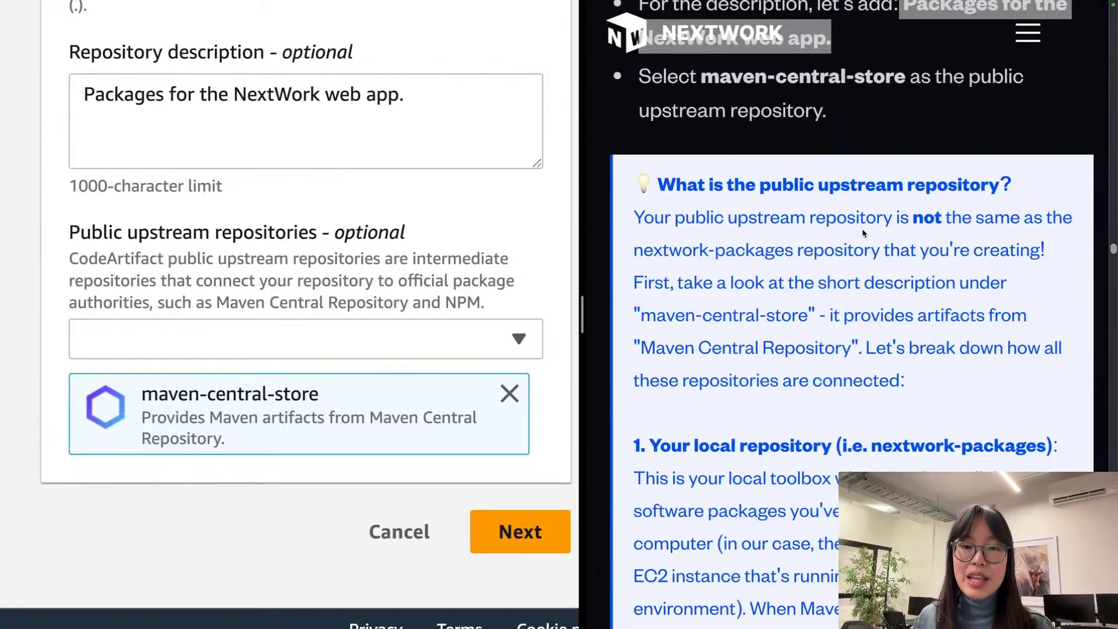
pyautogui.scroll(5, 627, 273)
pyautogui.scroll(1, 509, 255)
pyautogui.scroll(8, 509, 254)
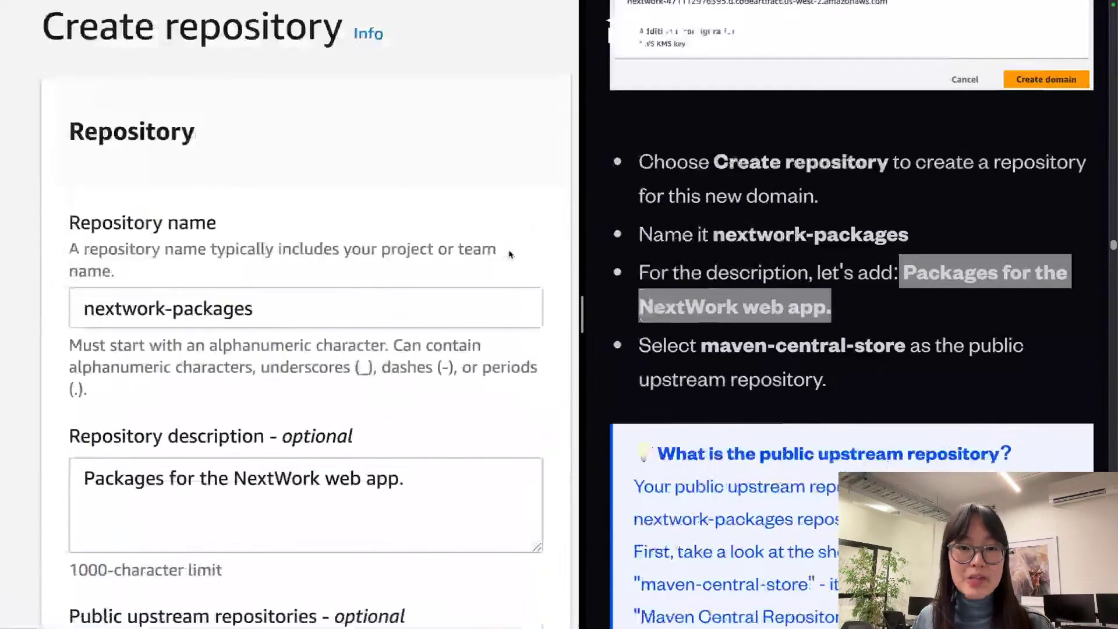
pyautogui.click(366, 424)
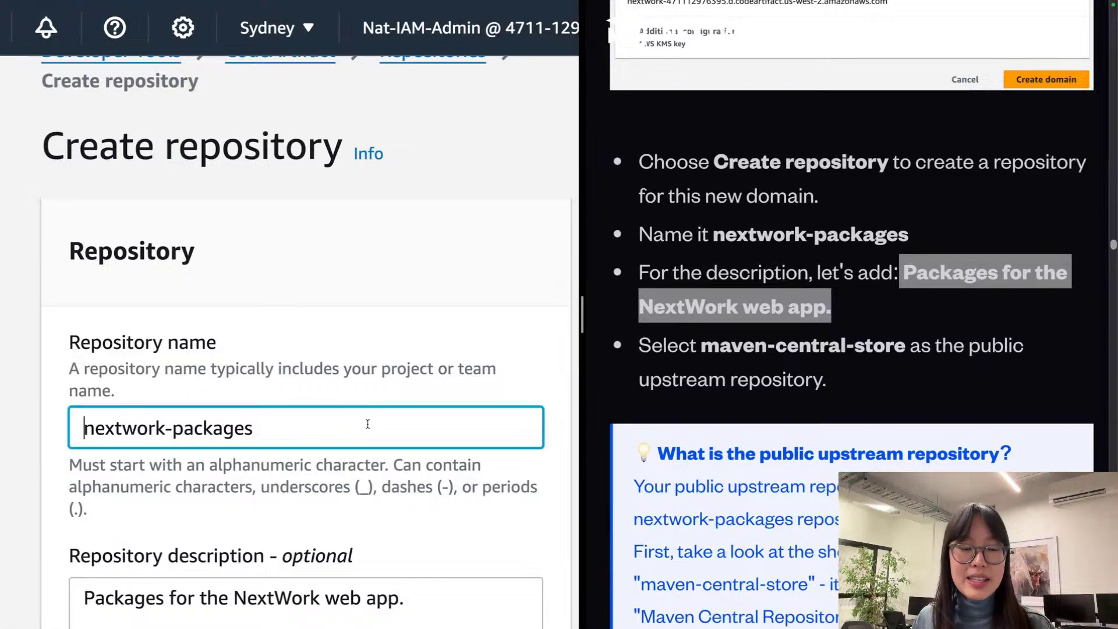
pyautogui.hotkey('ctrl', 'a')
pyautogui.scroll(-5, 634, 316)
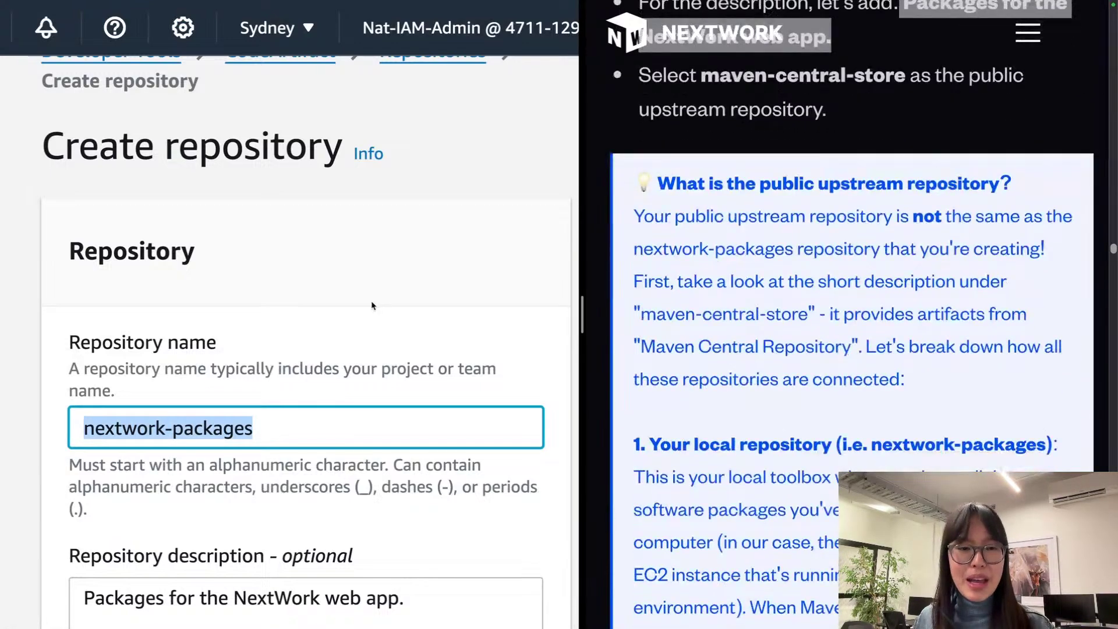
pyautogui.scroll(-10, 373, 306)
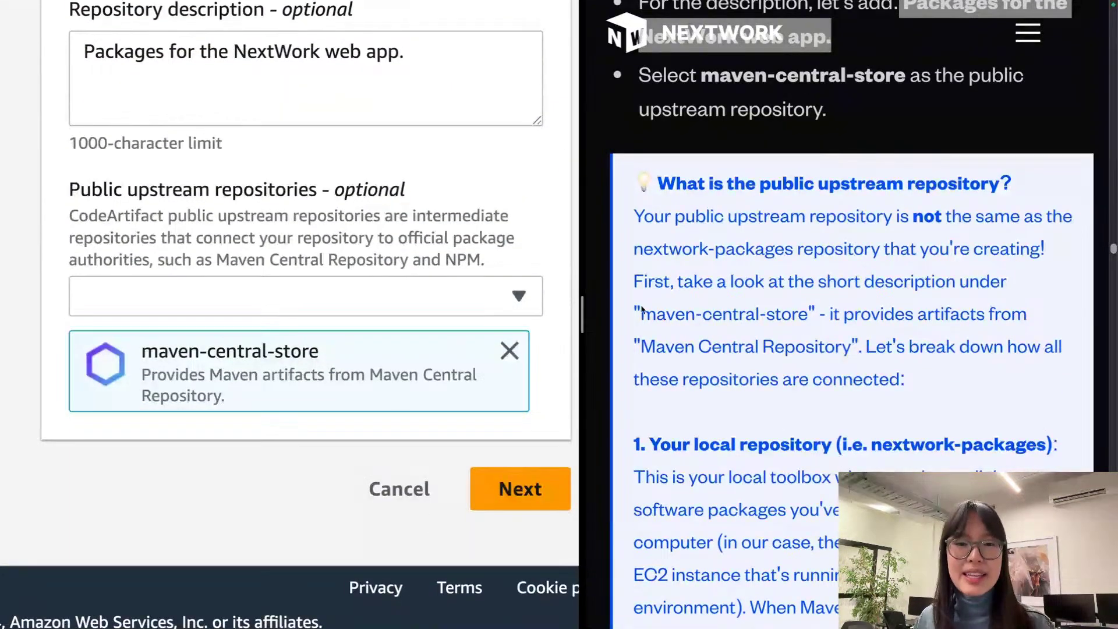
pyautogui.scroll(-2, 655, 309)
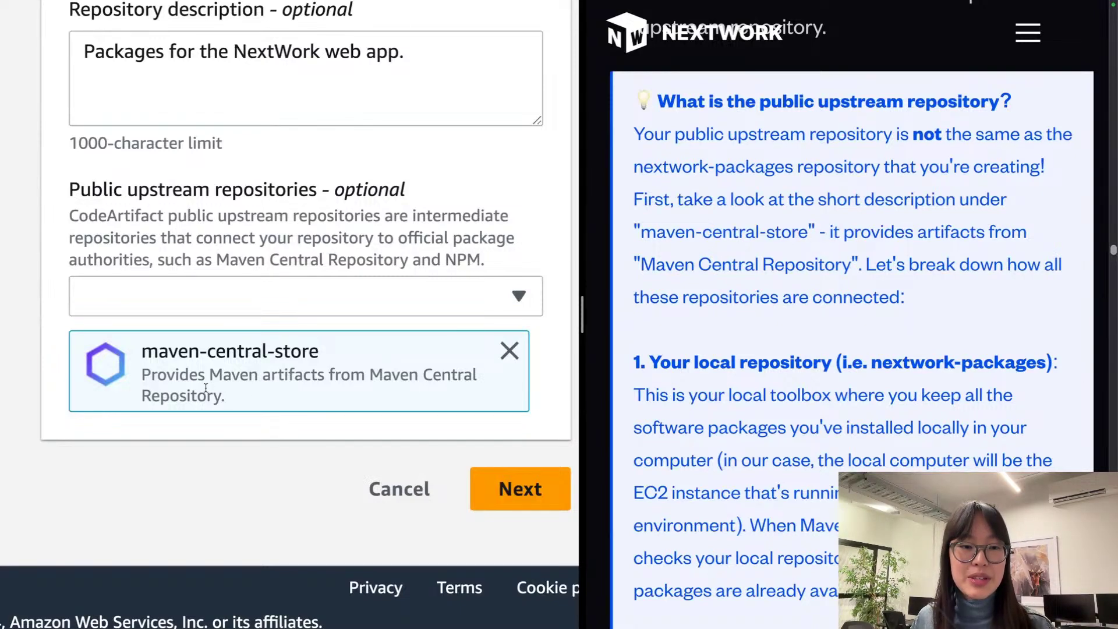
pyautogui.moveTo(224, 397); pyautogui.dragTo(144, 377)
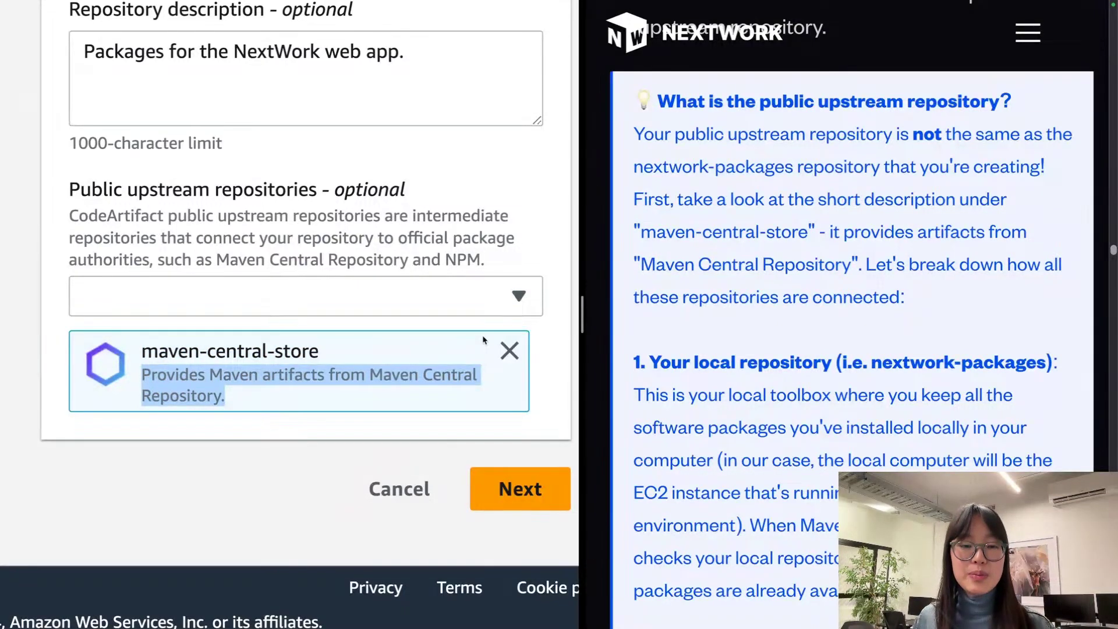
pyautogui.moveTo(384, 409); pyautogui.dragTo(140, 354)
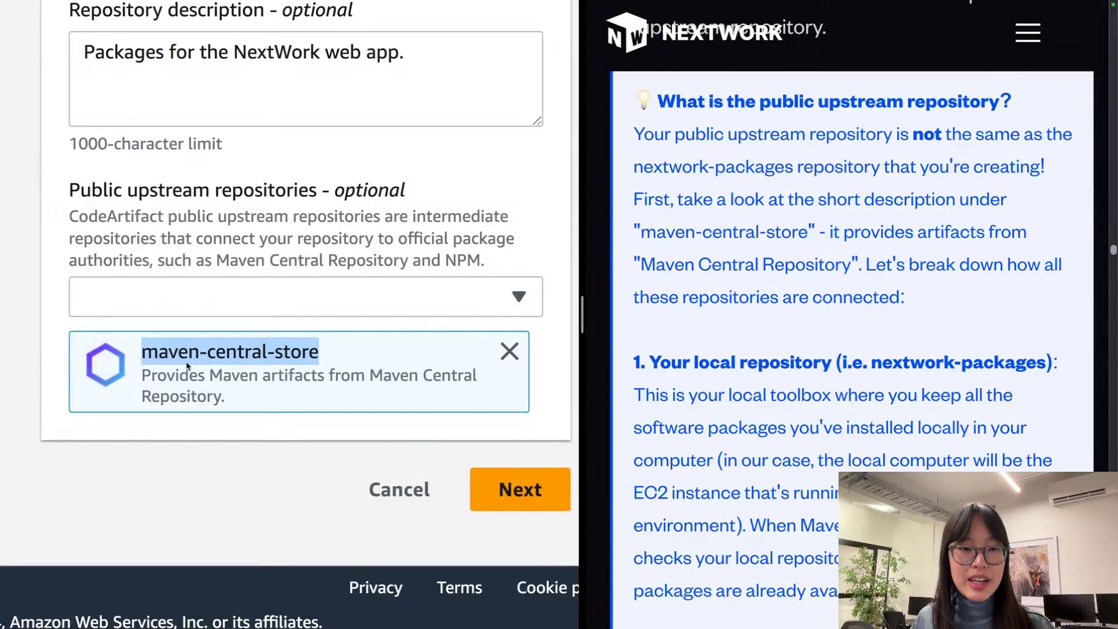
pyautogui.scroll(10, 187, 365)
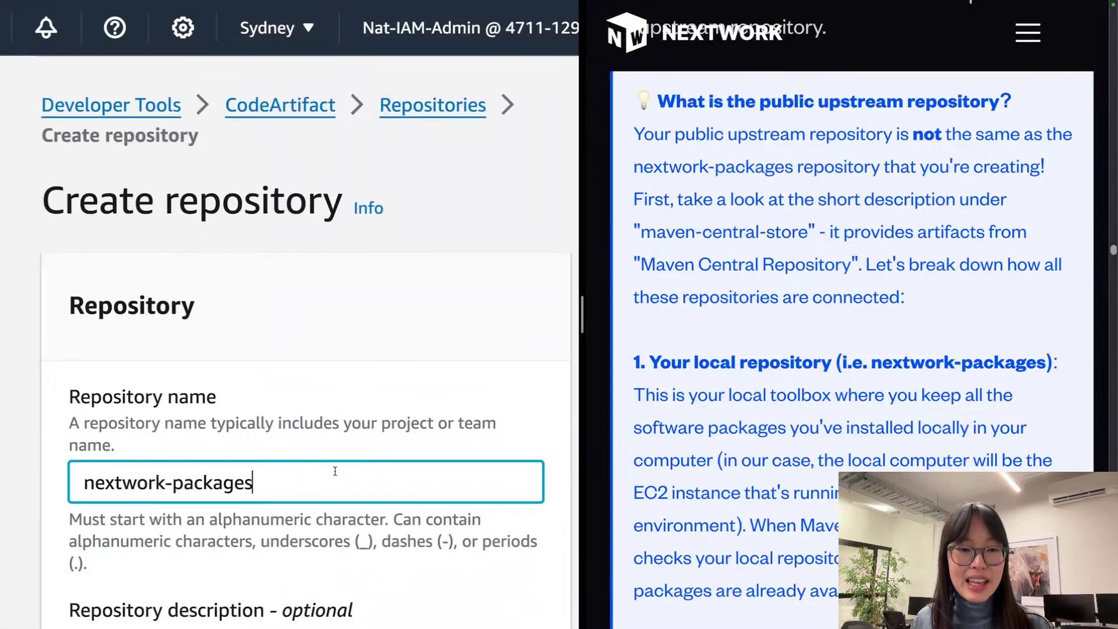
pyautogui.tripleClick(334, 471)
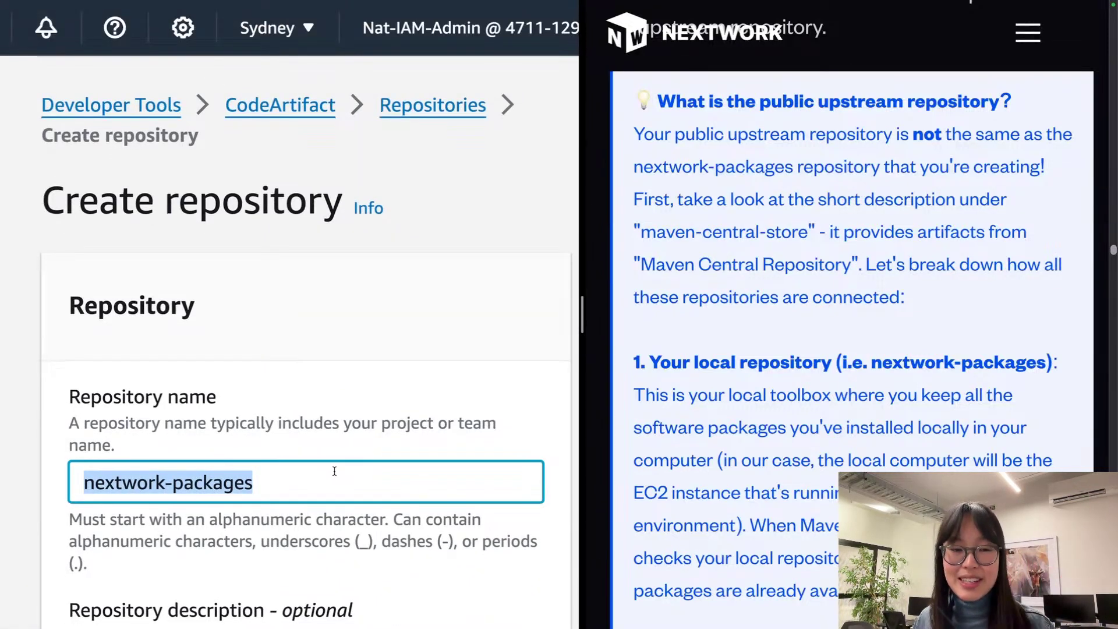
pyautogui.scroll(-5, 335, 470)
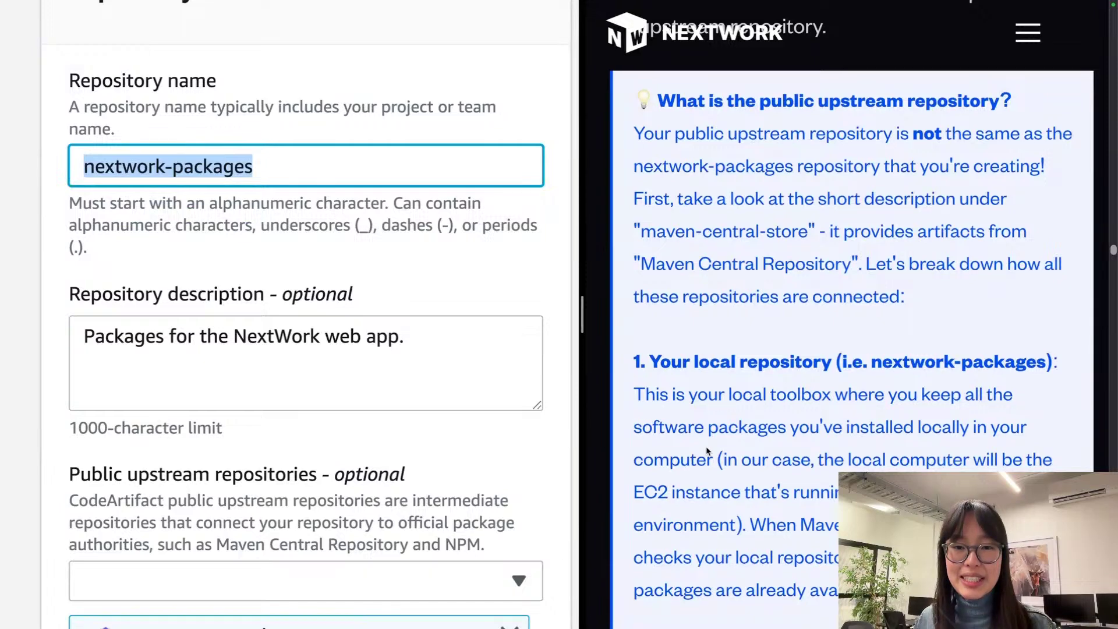
pyautogui.scroll(-5, 707, 449)
pyautogui.scroll(-2, 708, 450)
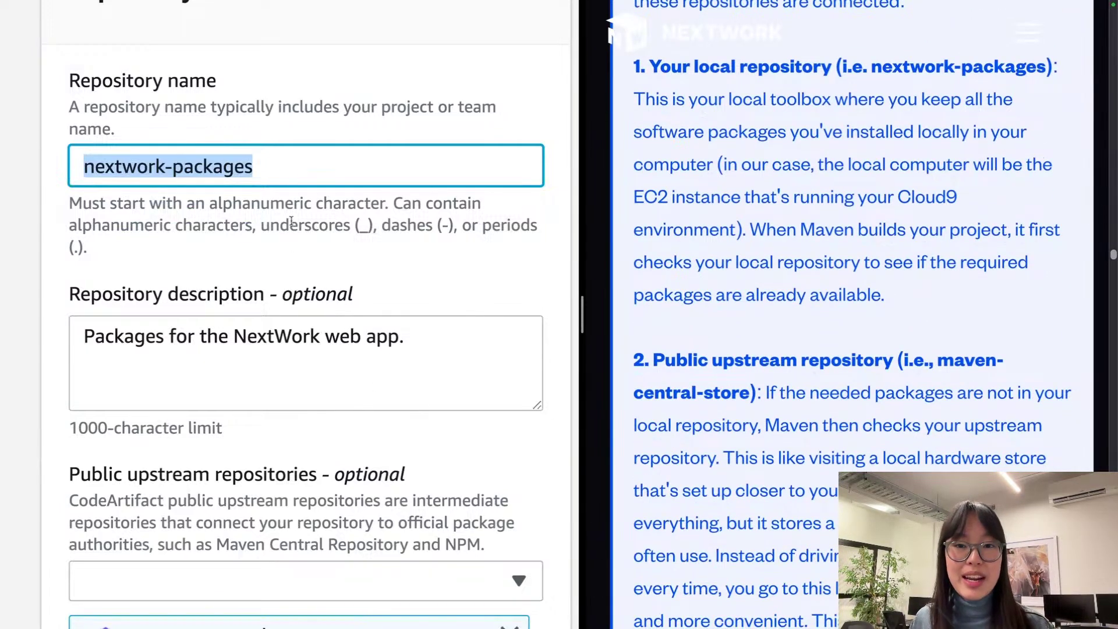
pyautogui.click(293, 218)
pyautogui.tripleClick(281, 173)
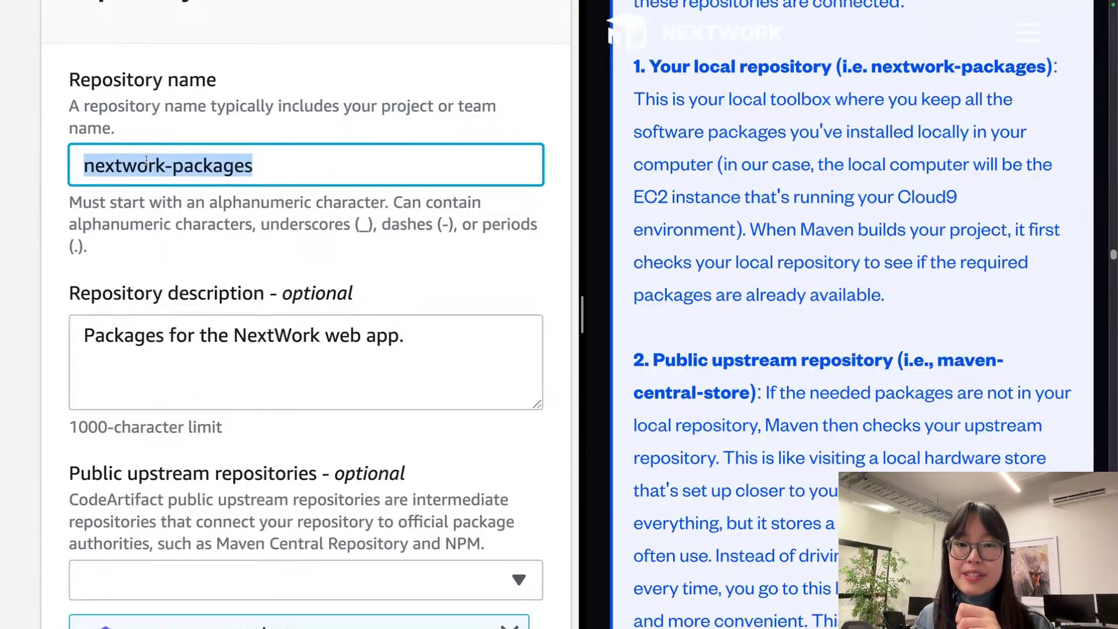
pyautogui.tripleClick(953, 274)
pyautogui.click(880, 276)
pyautogui.moveTo(956, 307); pyautogui.dragTo(755, 233)
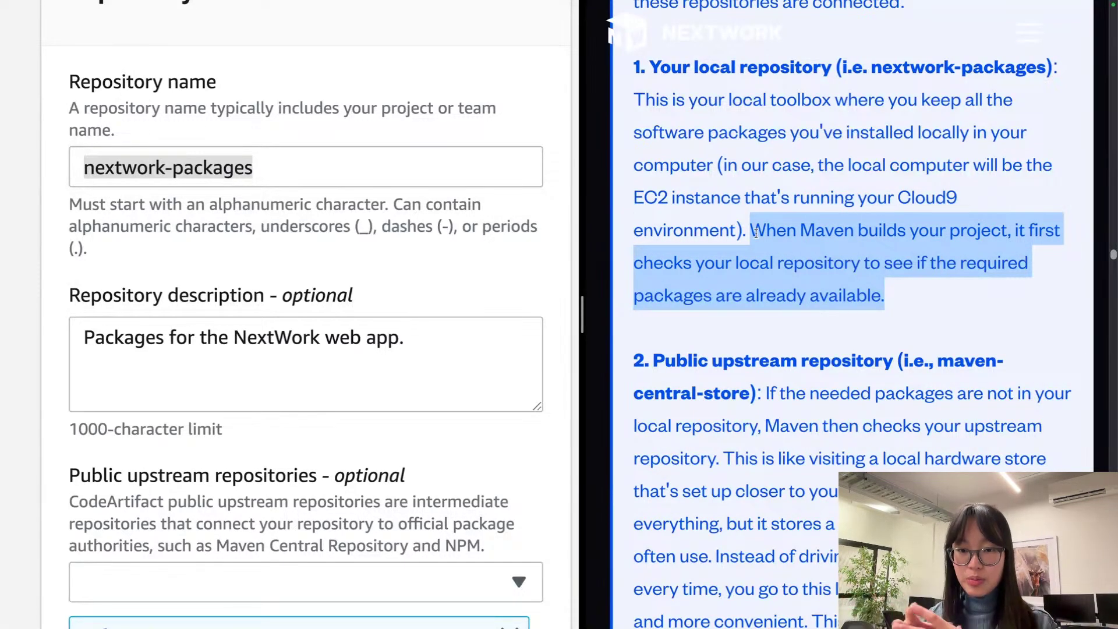
pyautogui.scroll(-3, 755, 234)
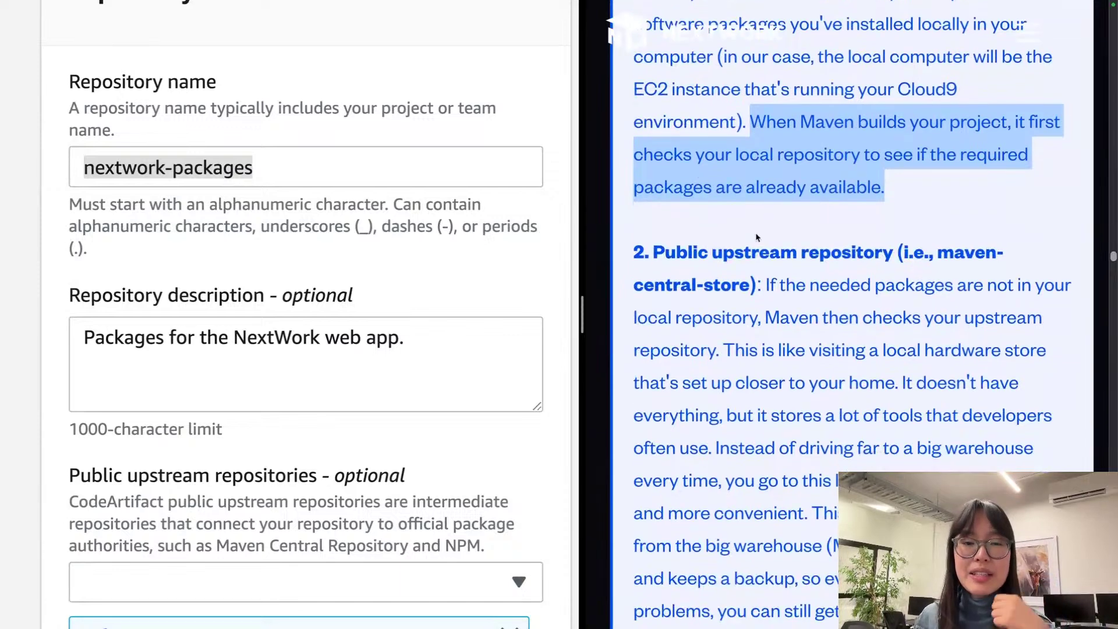
pyautogui.scroll(-2, 756, 237)
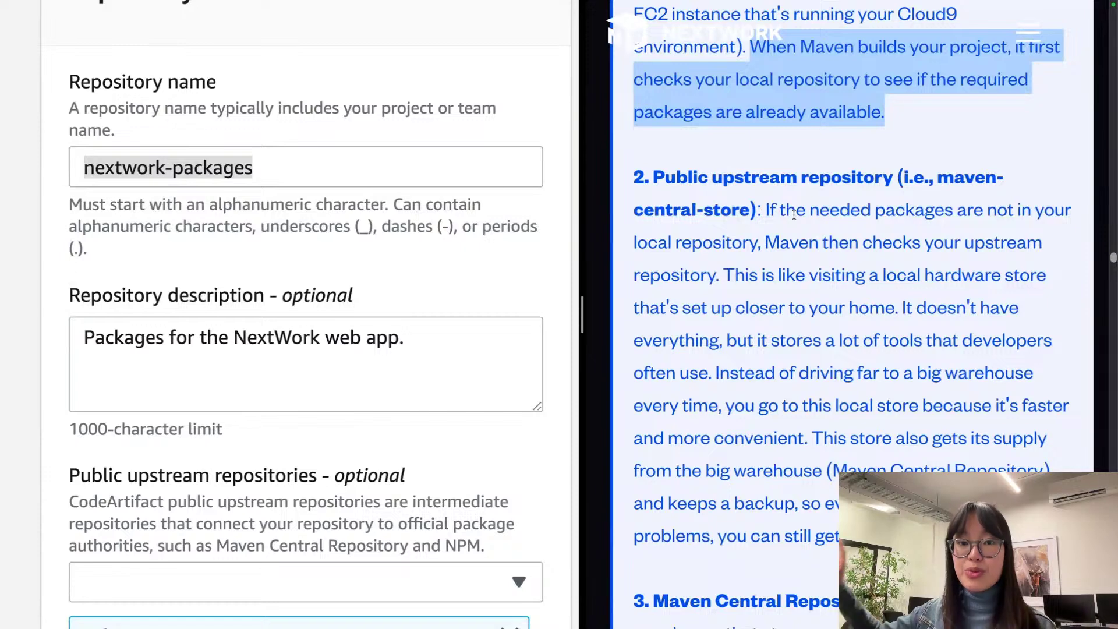
pyautogui.scroll(-5, 366, 289)
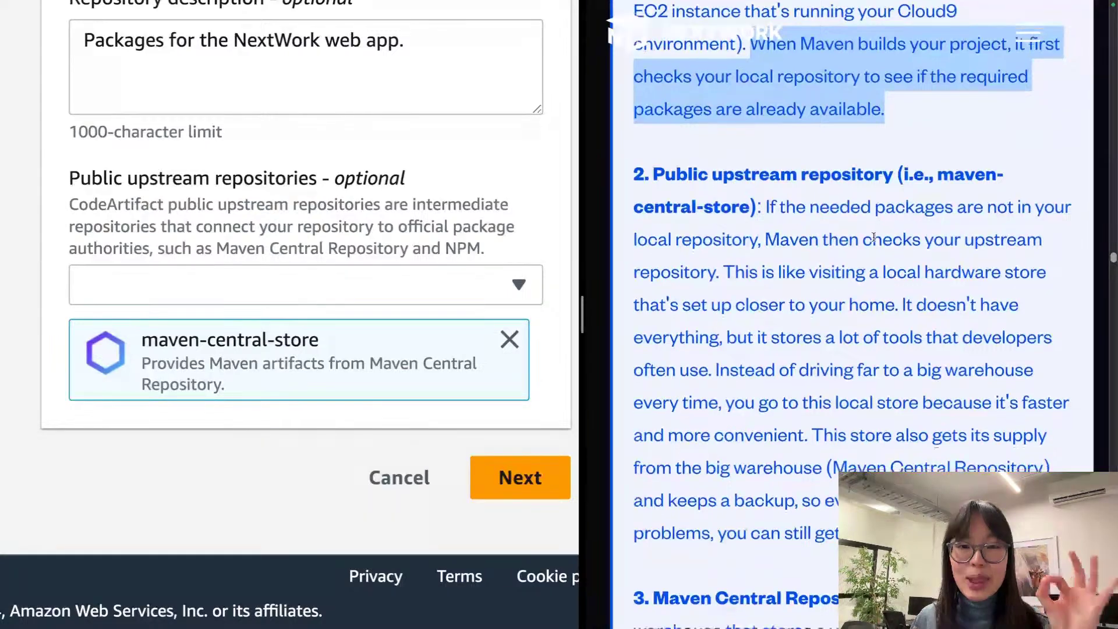
pyautogui.click(868, 217)
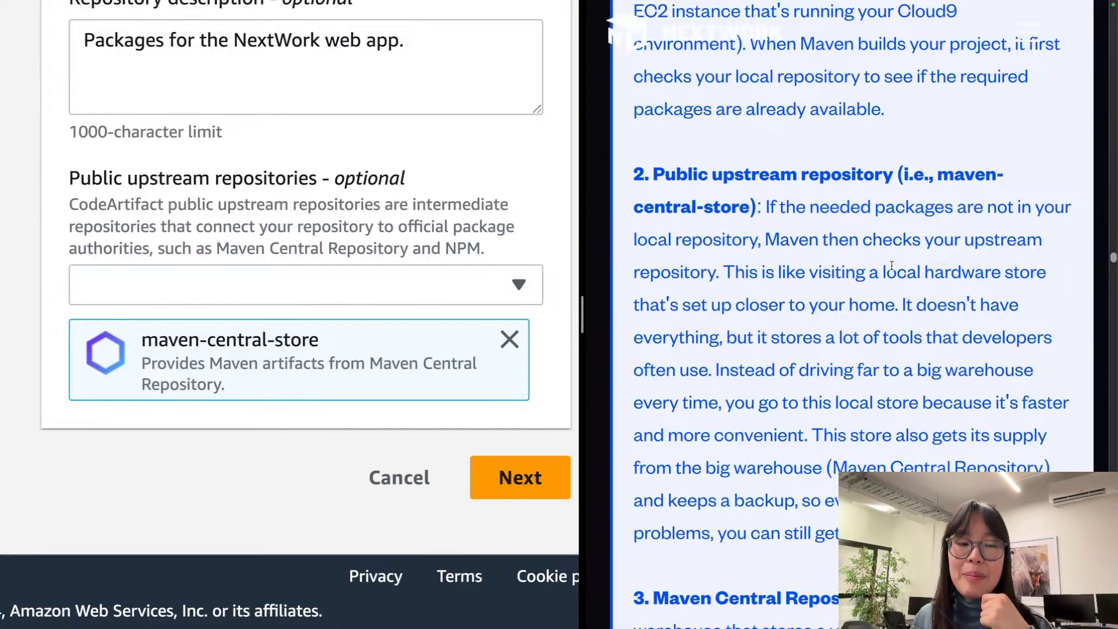
pyautogui.scroll(-1, 892, 265)
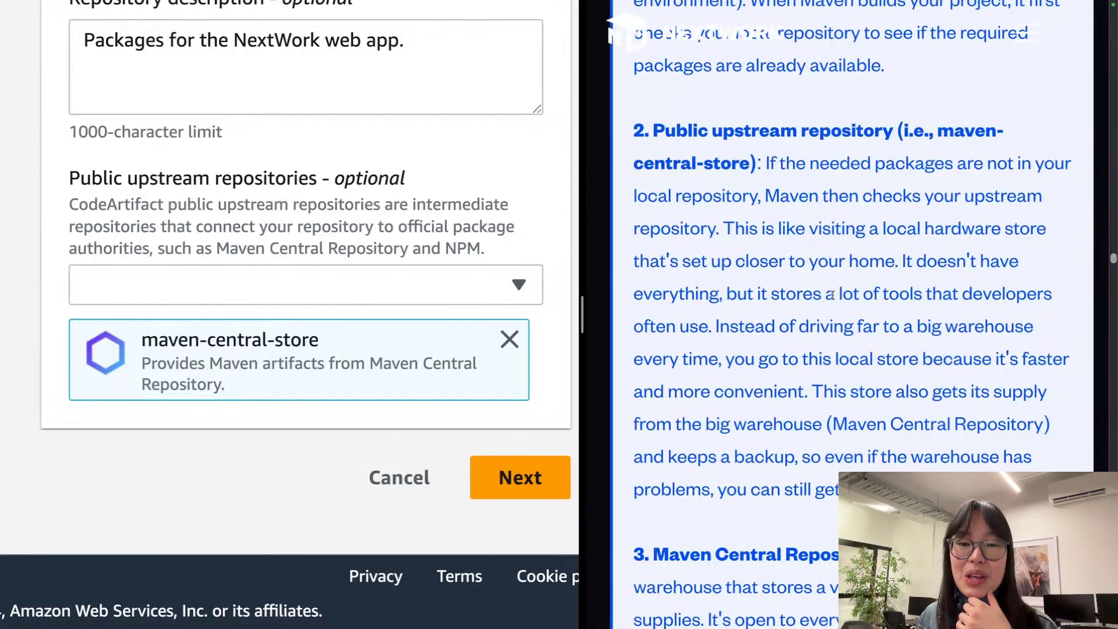
pyautogui.scroll(-1, 827, 294)
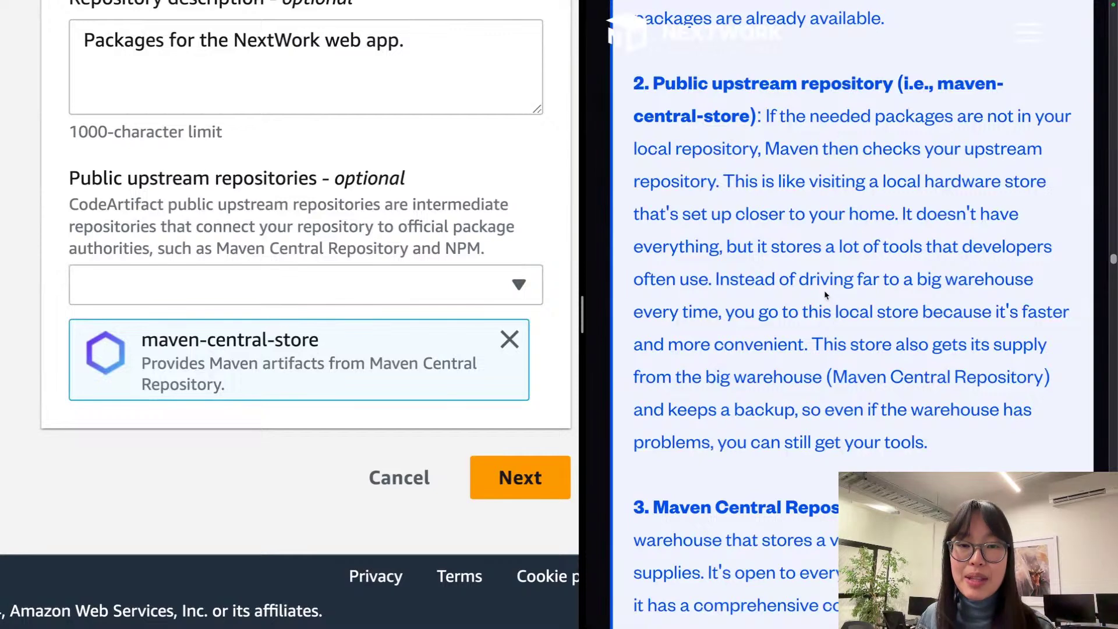
pyautogui.scroll(6, 823, 290)
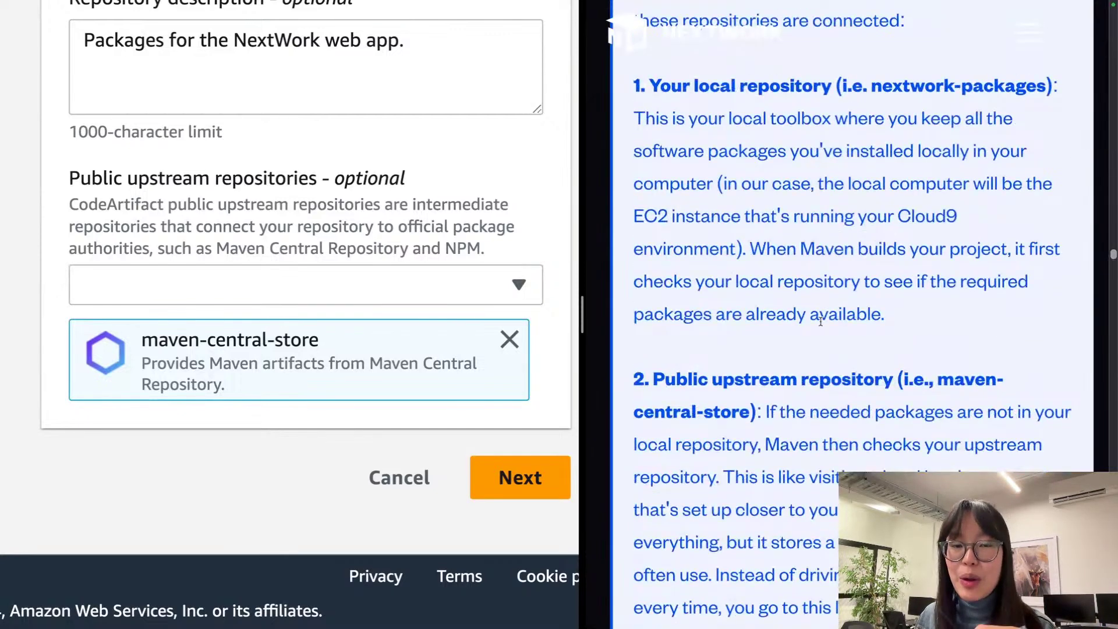
pyautogui.scroll(1, 802, 163)
pyautogui.doubleClick(803, 163)
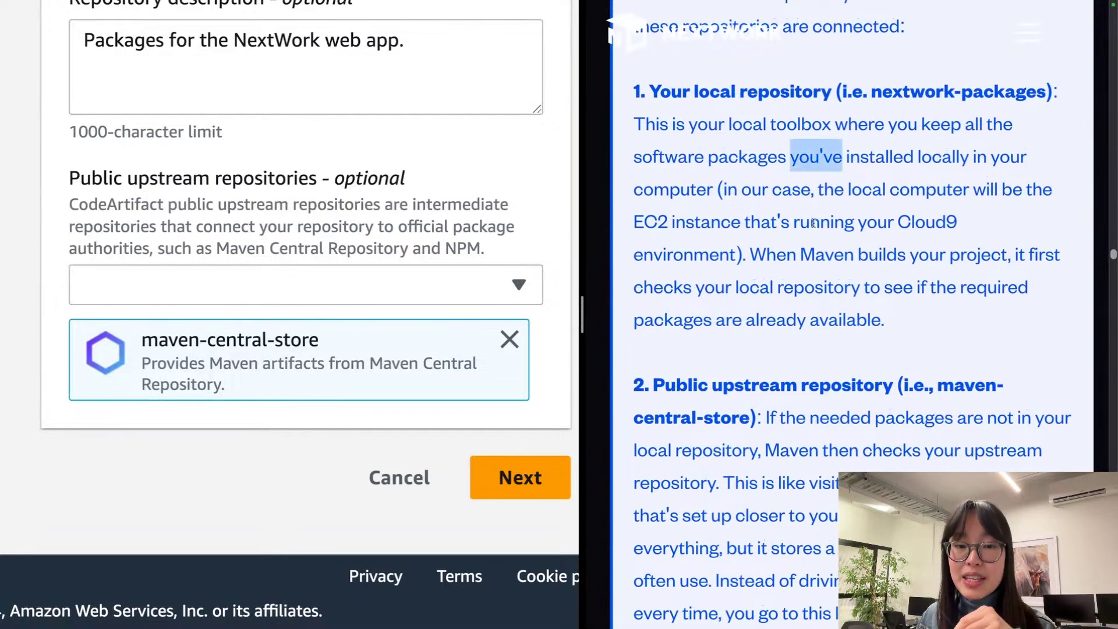
pyautogui.moveTo(897, 385); pyautogui.dragTo(652, 387)
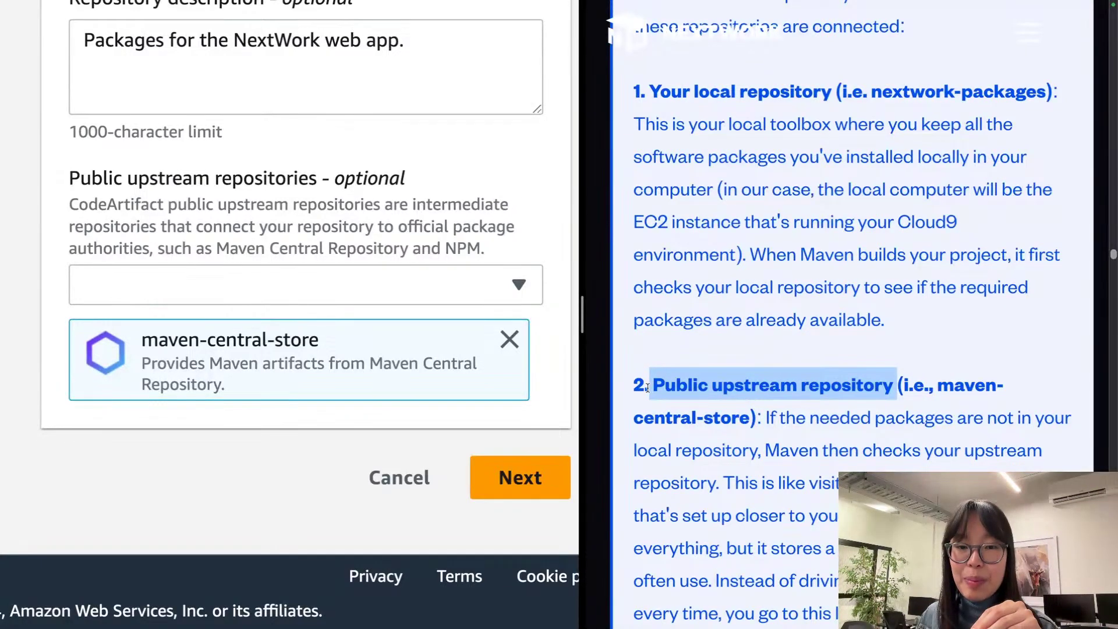
pyautogui.scroll(-8, 765, 326)
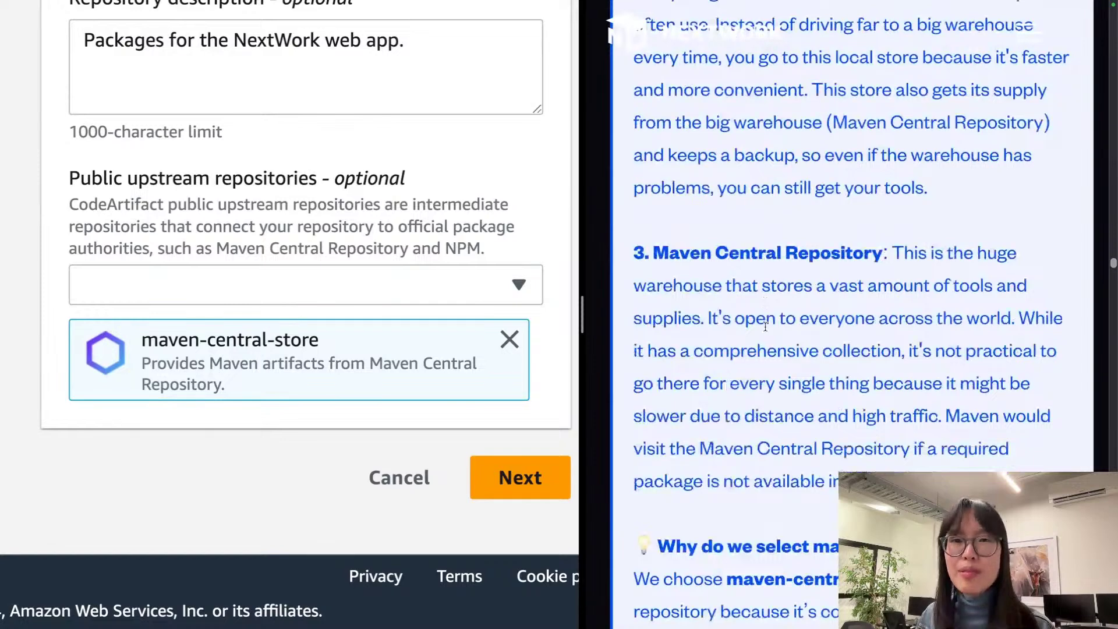
pyautogui.scroll(1, 765, 326)
pyautogui.scroll(-1, 765, 326)
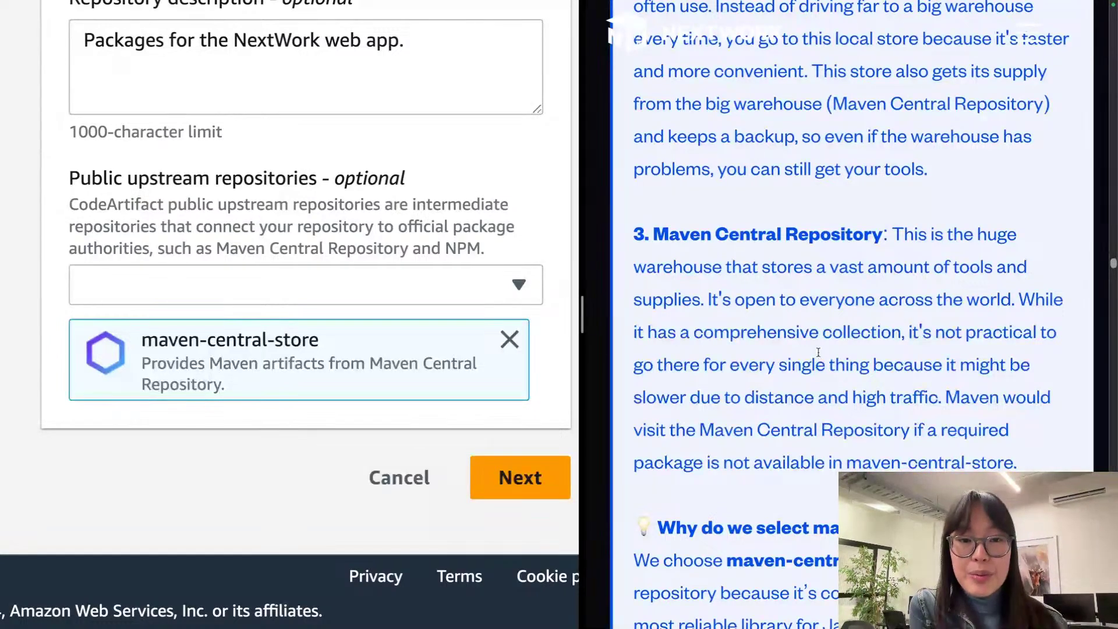
pyautogui.scroll(-2, 859, 304)
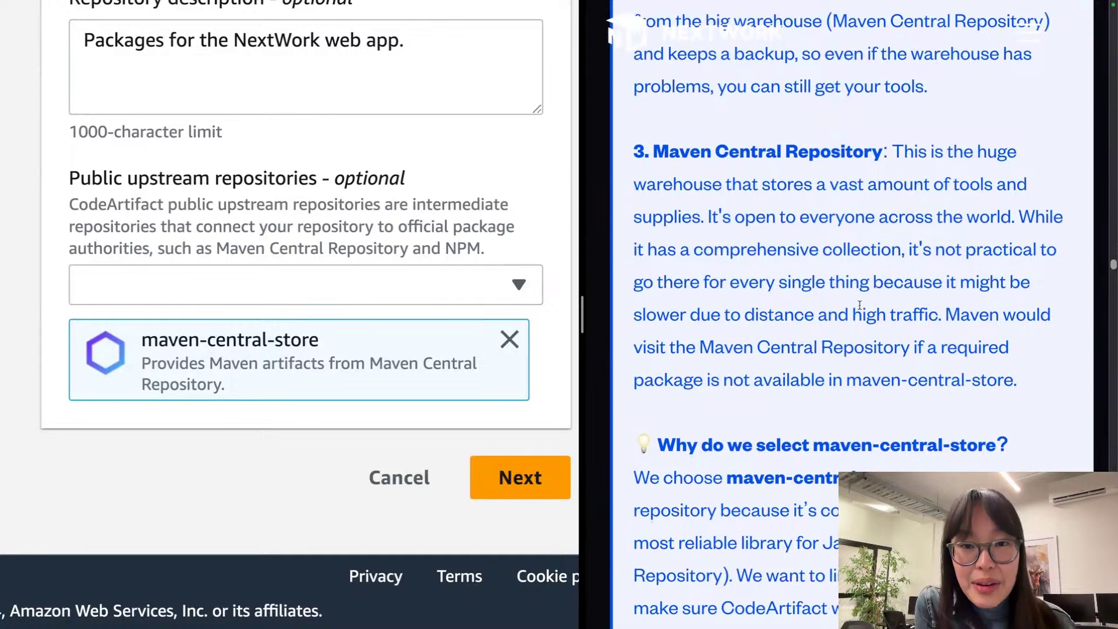
pyautogui.scroll(-1, 859, 304)
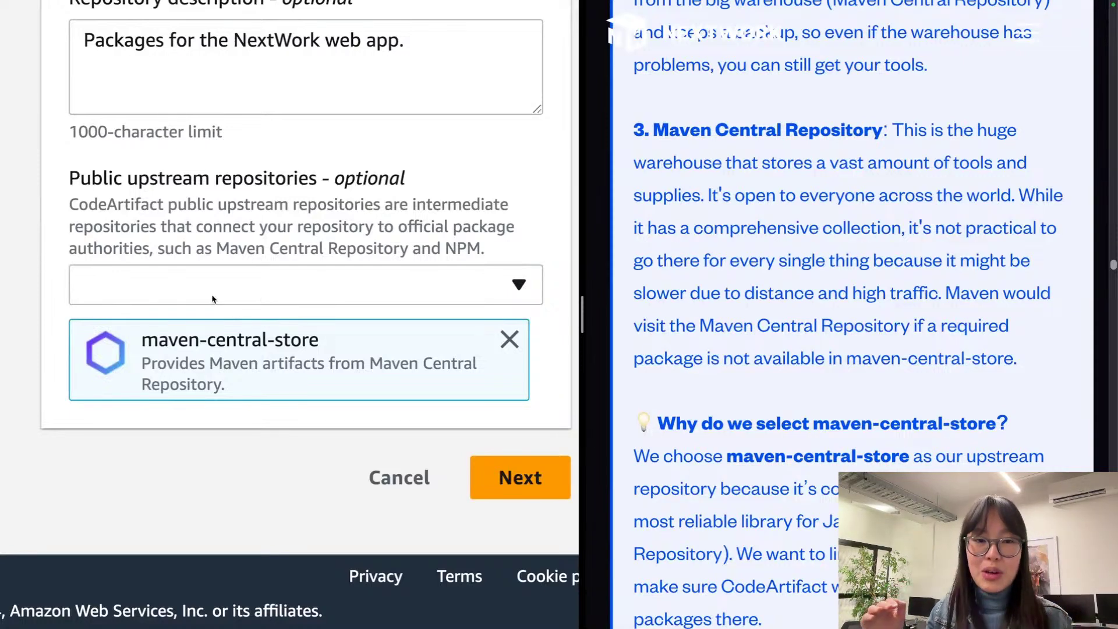
# Step: Check the nextwork-packages name, description and maven-central-store upstream, then proceed to domain selection
pyautogui.scroll(10, 207, 279)
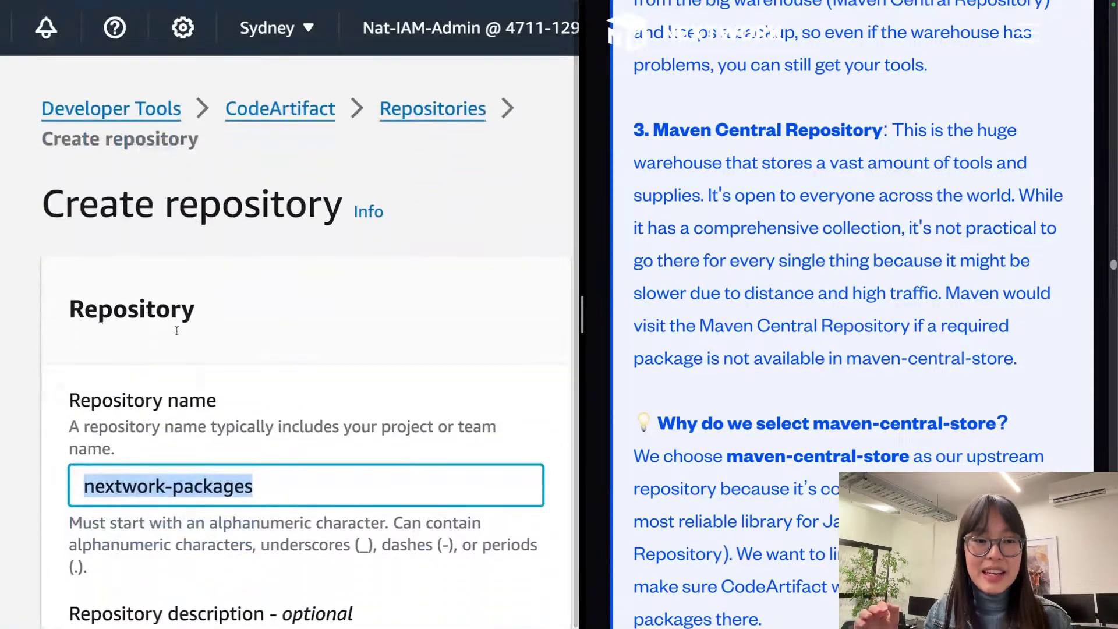
pyautogui.doubleClick(204, 474)
pyautogui.tripleClick(203, 475)
pyautogui.scroll(-8, 204, 476)
pyautogui.scroll(-3, 205, 478)
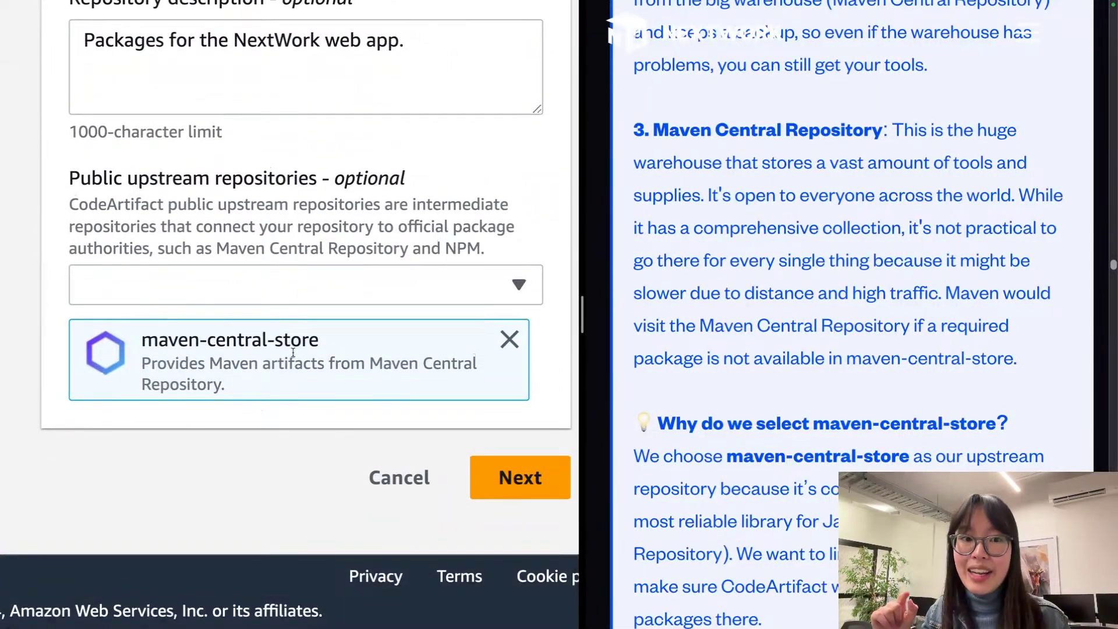
pyautogui.moveTo(286, 353); pyautogui.dragTo(144, 352)
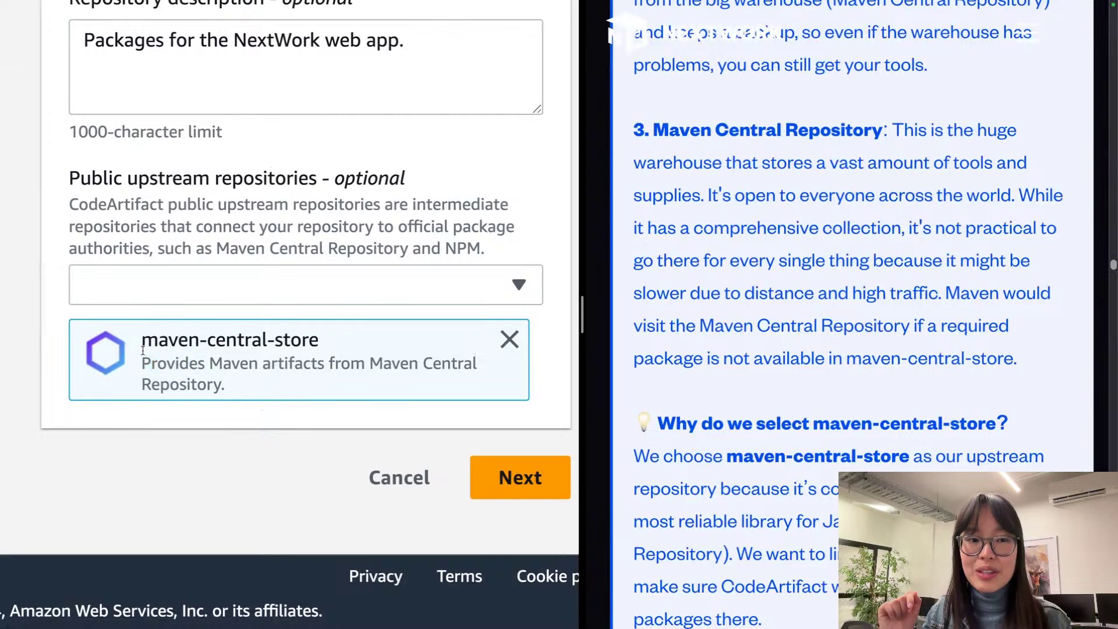
pyautogui.tripleClick(143, 351)
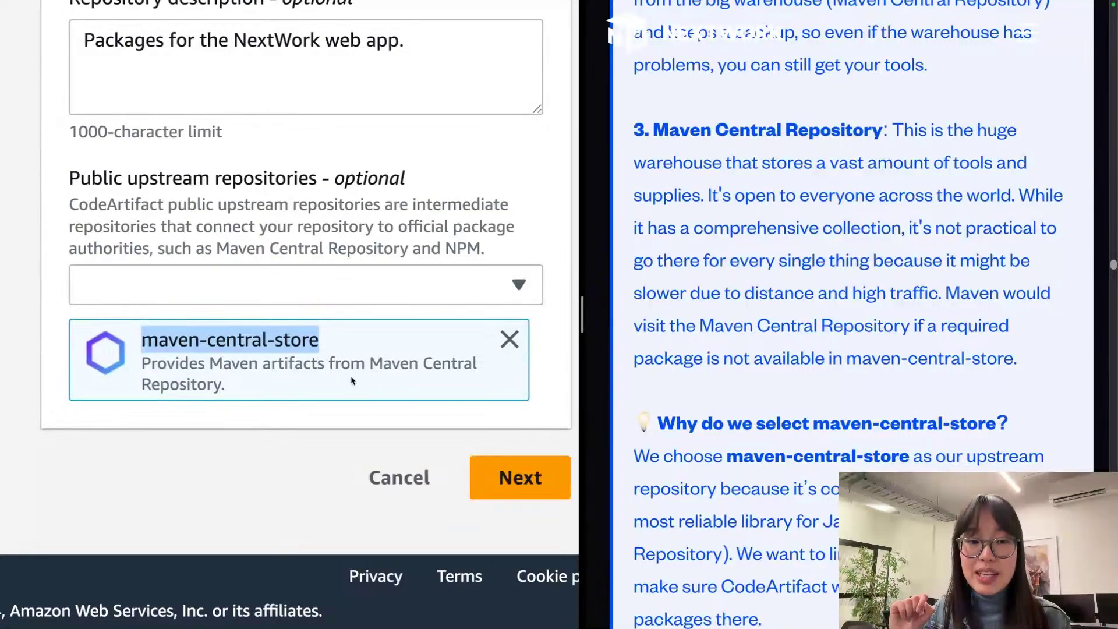
pyautogui.click(374, 387)
pyautogui.moveTo(369, 382); pyautogui.dragTo(371, 365)
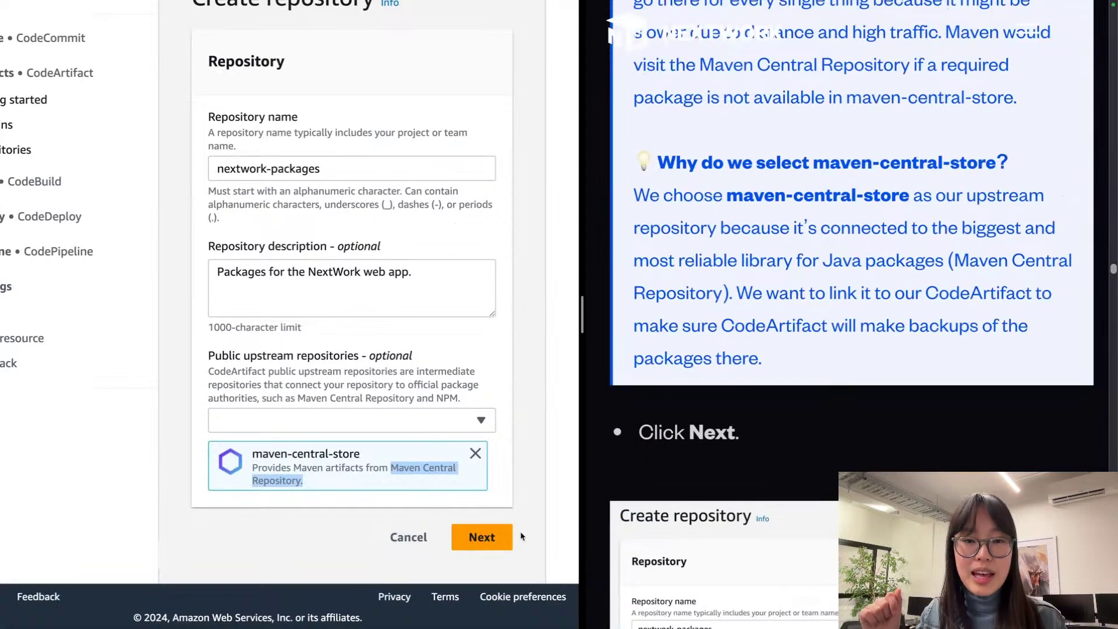
pyautogui.click(498, 549)
# Step: Make this AWS account own the nextwork domain and advance to Review and create
pyautogui.scroll(-5, 624, 439)
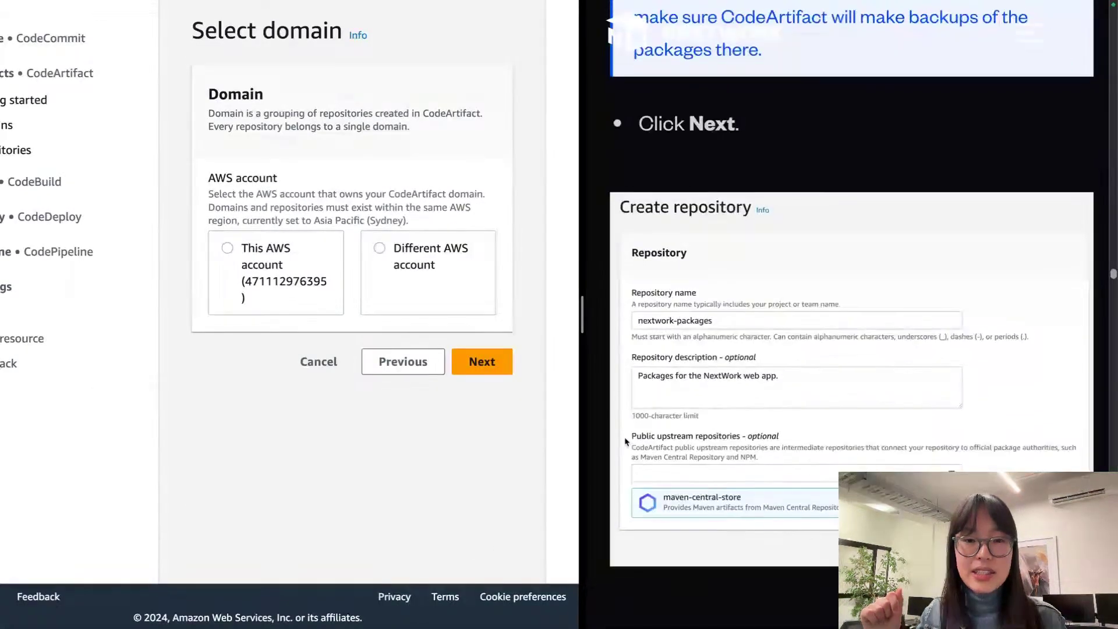
pyautogui.scroll(-5, 595, 305)
pyautogui.scroll(6, 595, 306)
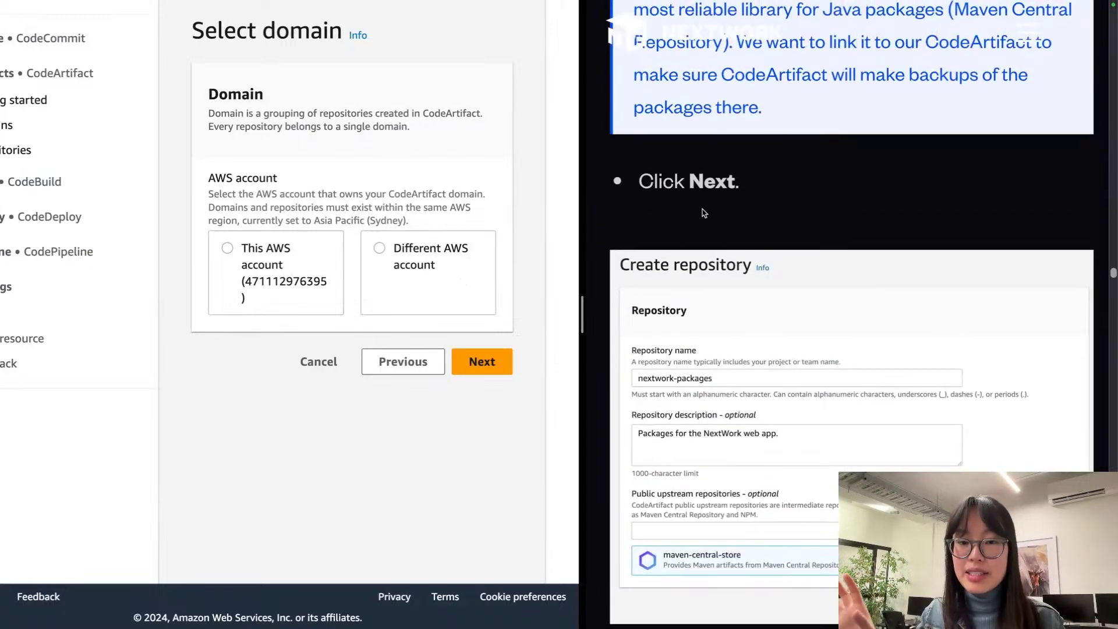
pyautogui.scroll(5, 478, 181)
pyautogui.hscroll(-2, 348, 170)
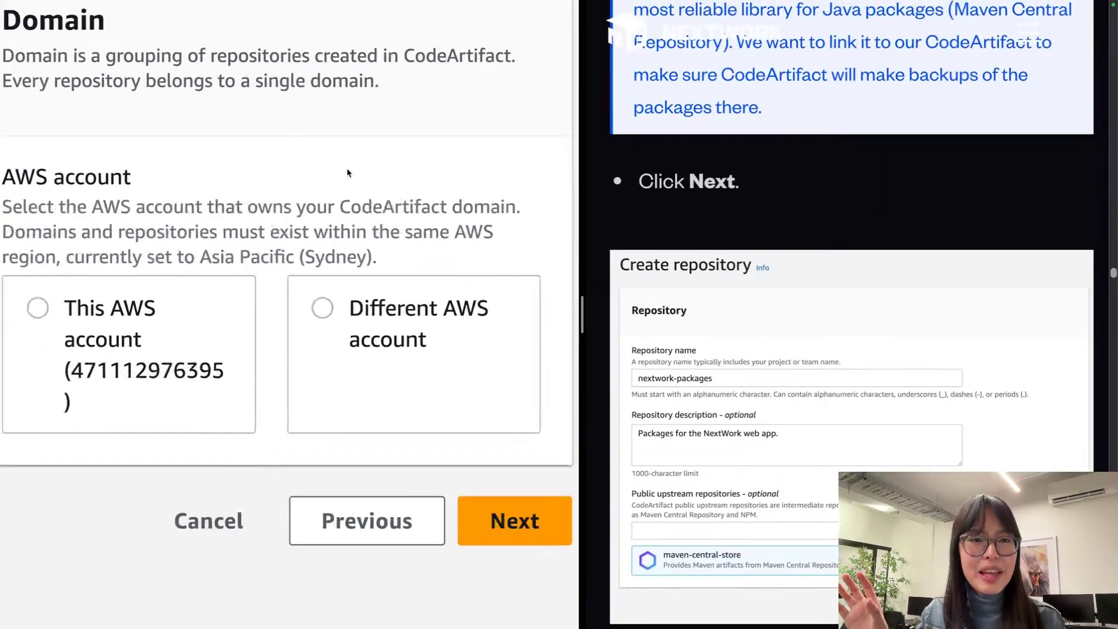
pyautogui.scroll(1, 348, 171)
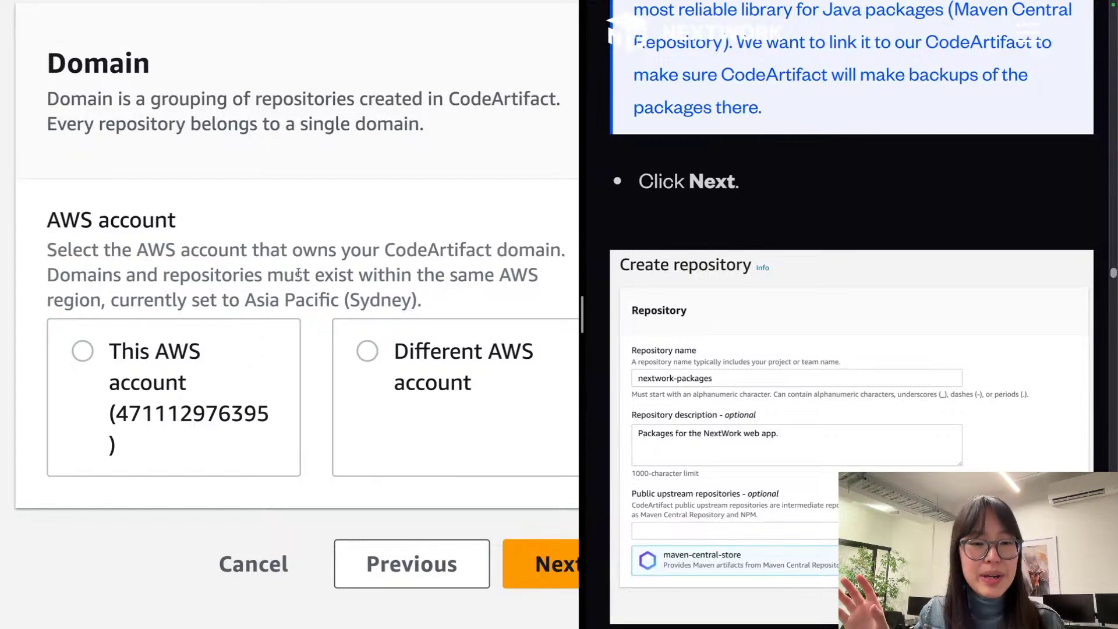
pyautogui.moveTo(423, 303); pyautogui.dragTo(33, 289)
pyautogui.click(34, 285)
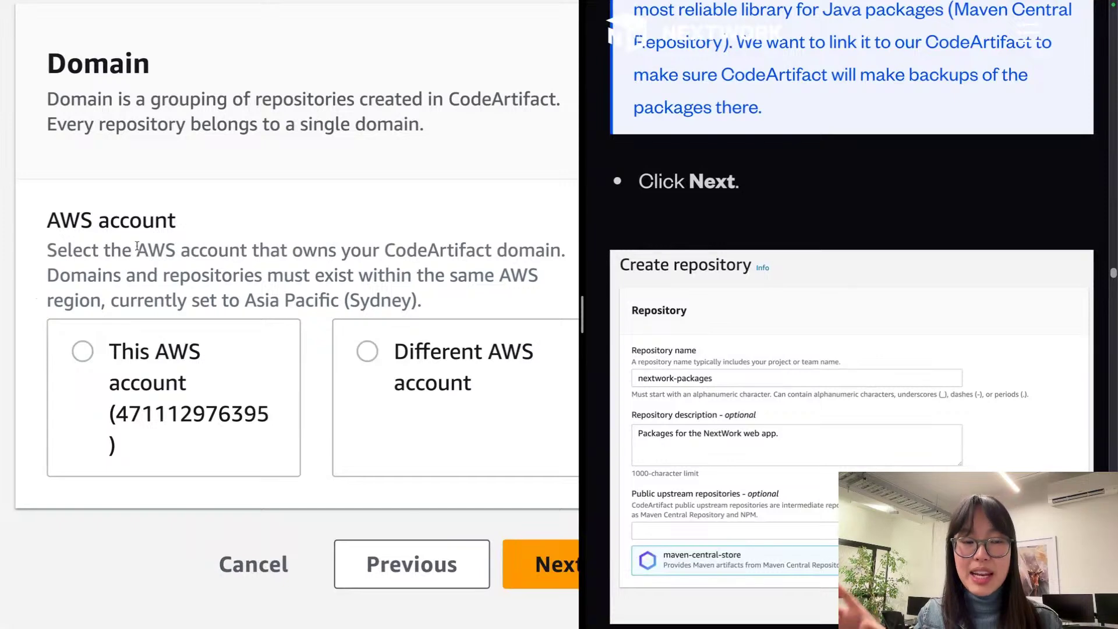
pyautogui.click(163, 346)
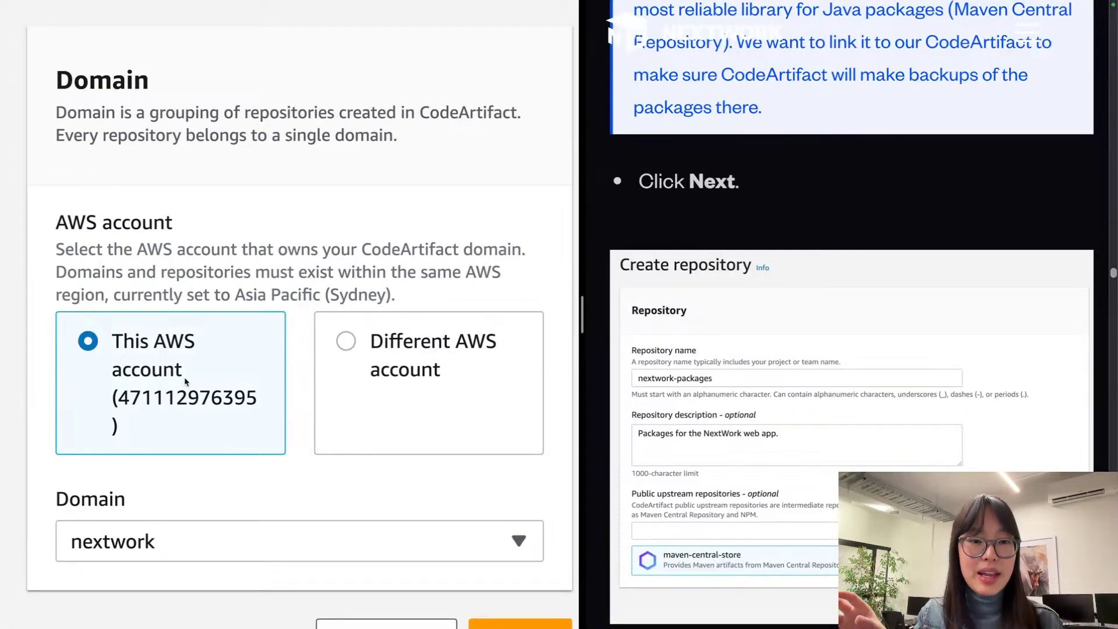
pyautogui.scroll(-3, 185, 378)
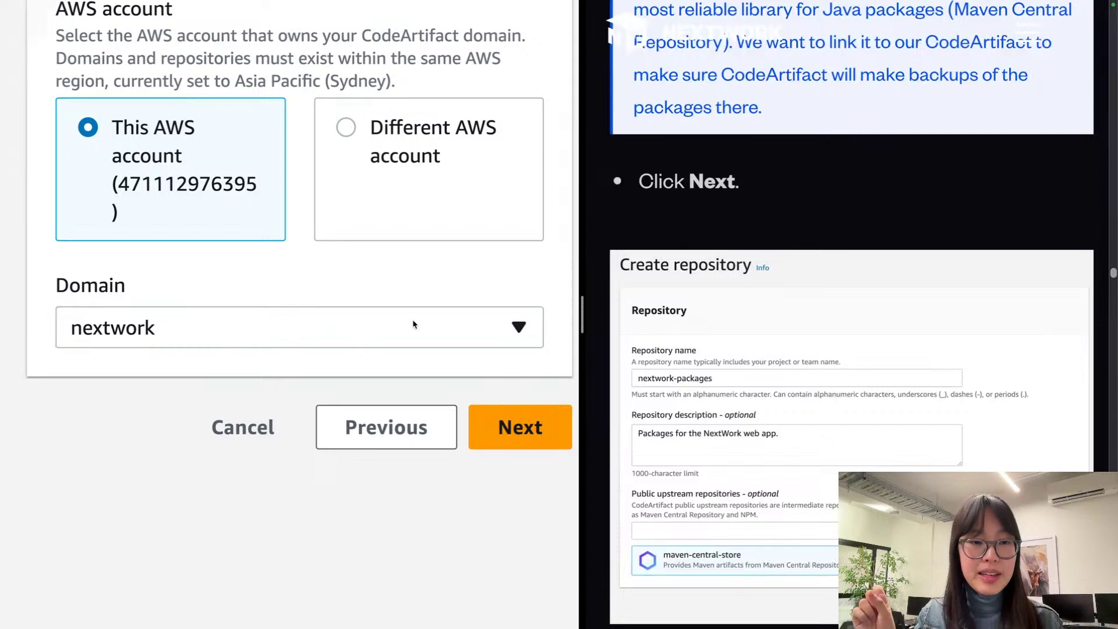
pyautogui.click(517, 428)
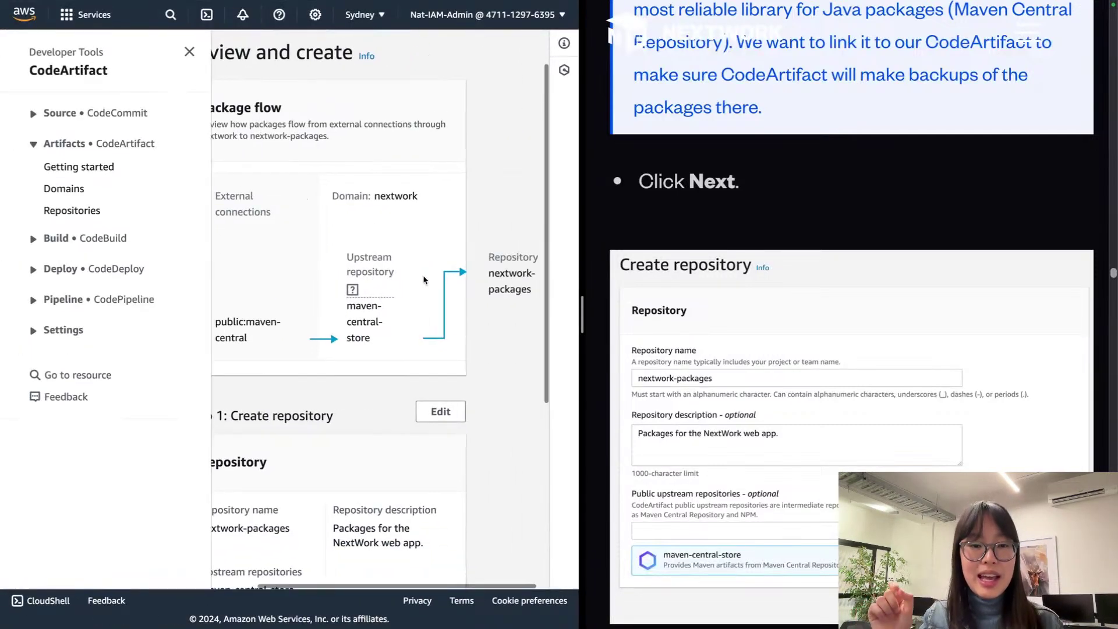
# Step: Widen the console beside the guide and close the Developer Tools navigation panel
pyautogui.scroll(-3, 424, 280)
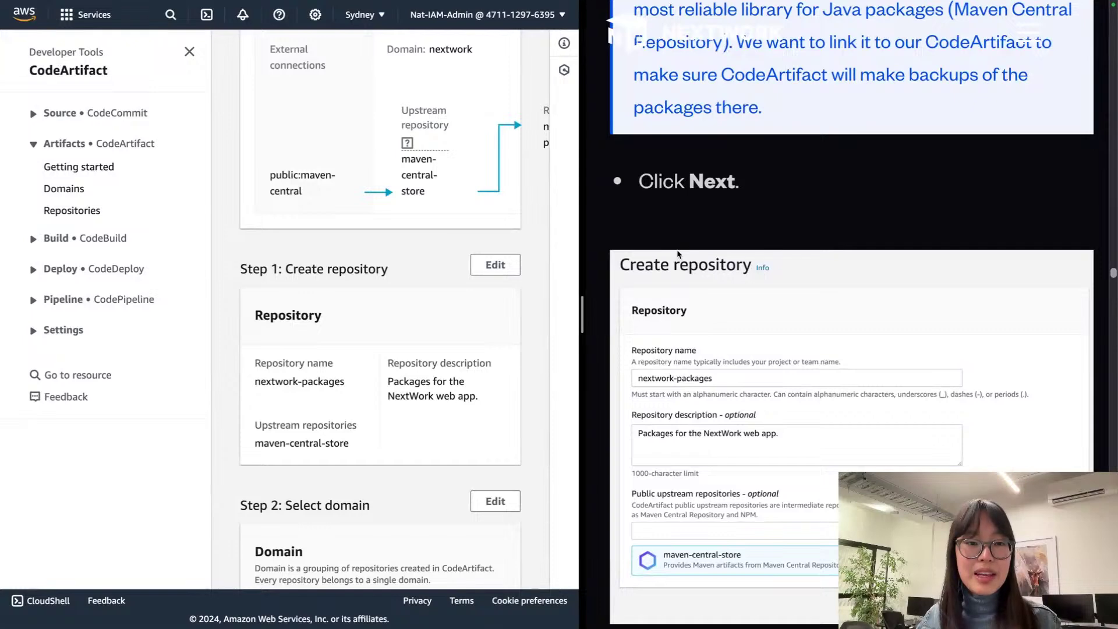
pyautogui.scroll(1, 503, 283)
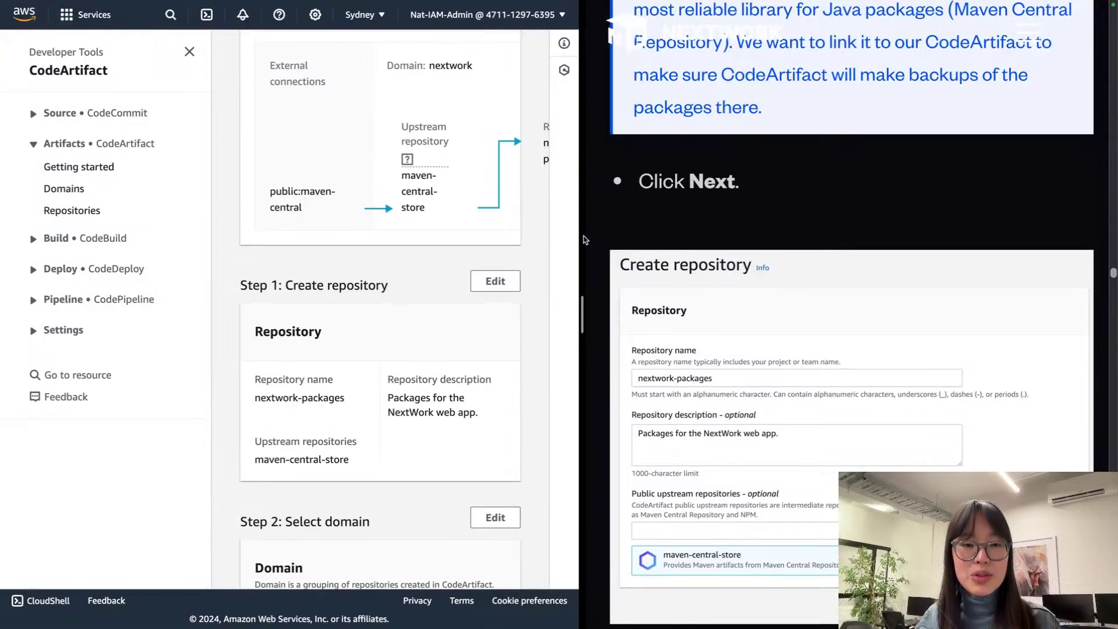
pyautogui.moveTo(584, 240); pyautogui.dragTo(852, 231)
pyautogui.scroll(1, 646, 239)
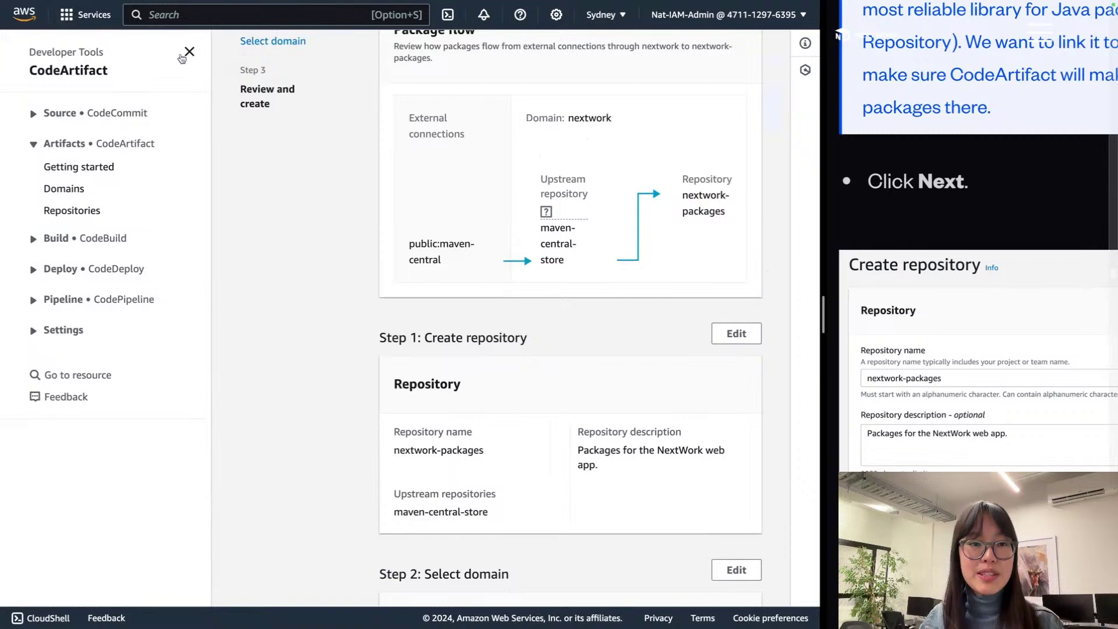
pyautogui.click(189, 52)
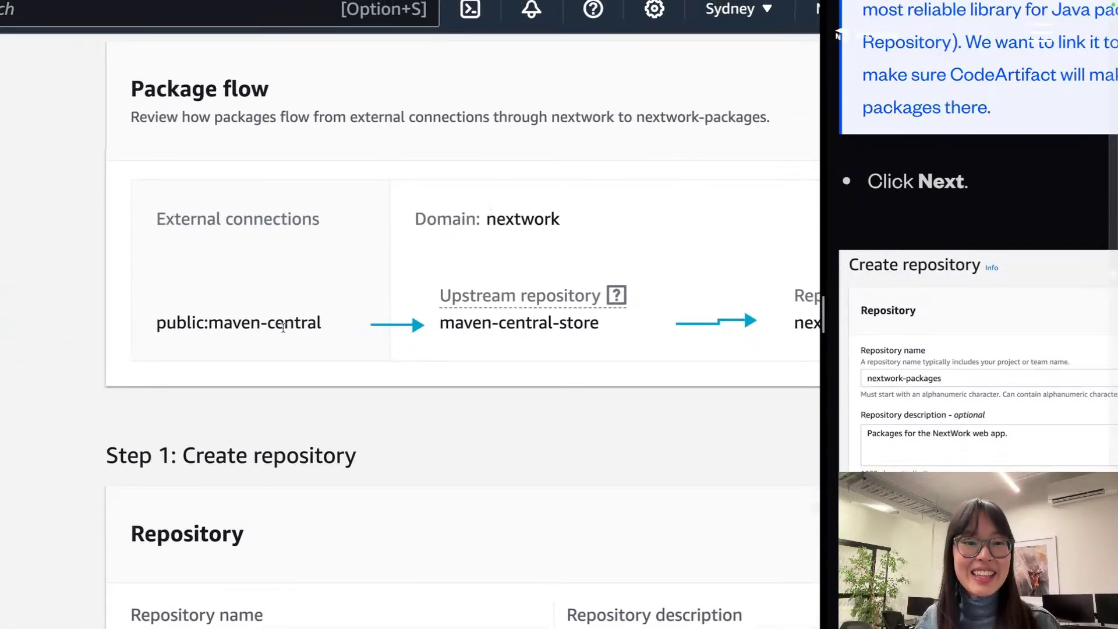
pyautogui.tripleClick(263, 319)
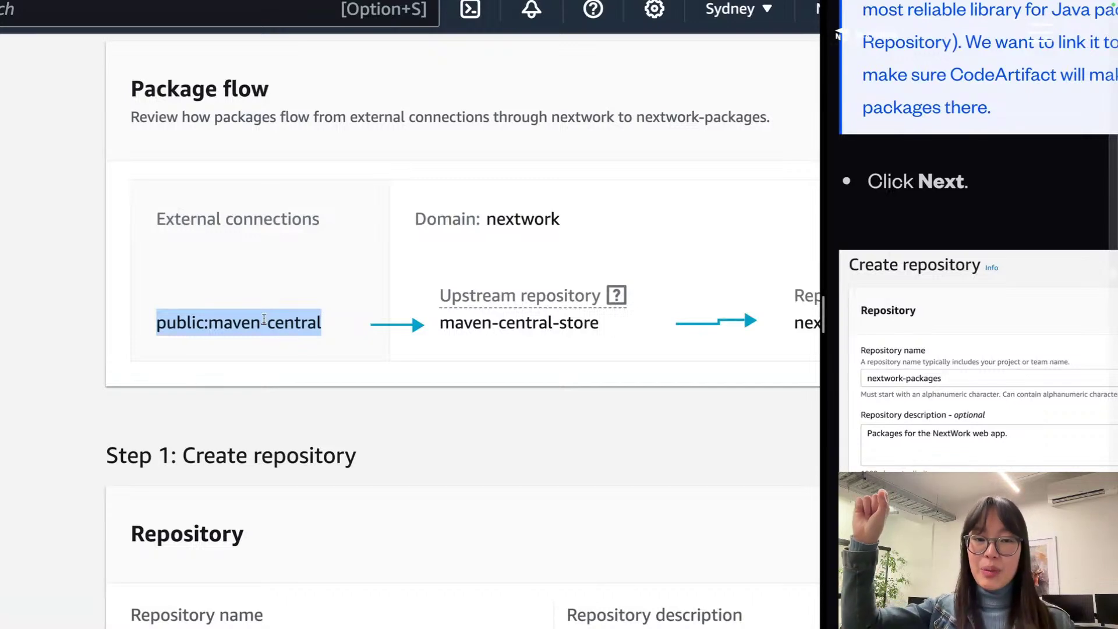
pyautogui.scroll(1, 264, 319)
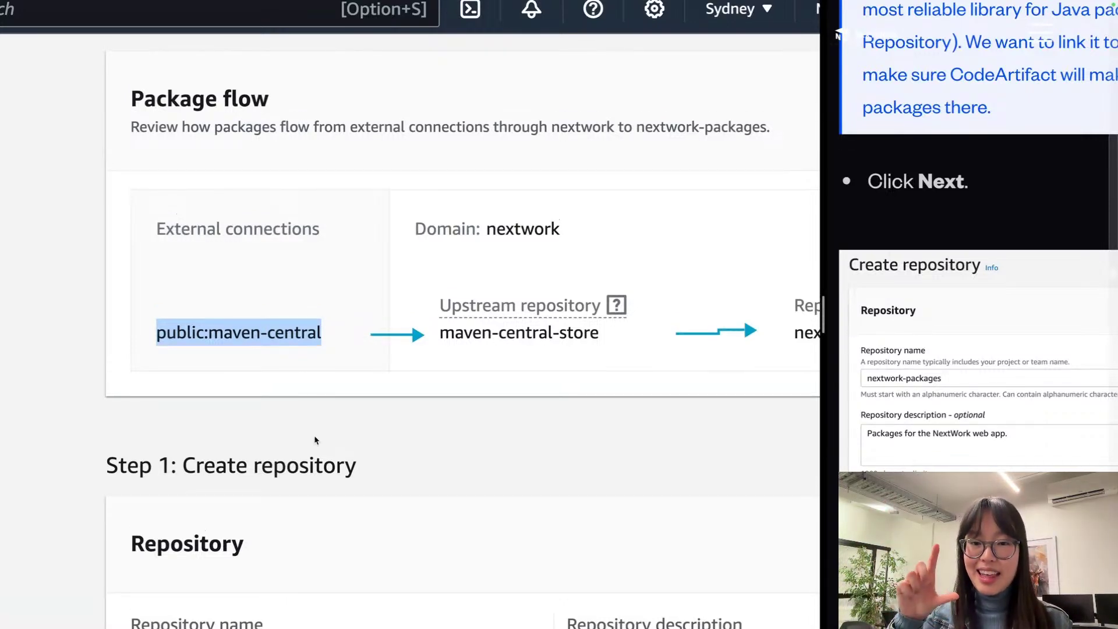
pyautogui.hscroll(3, 315, 439)
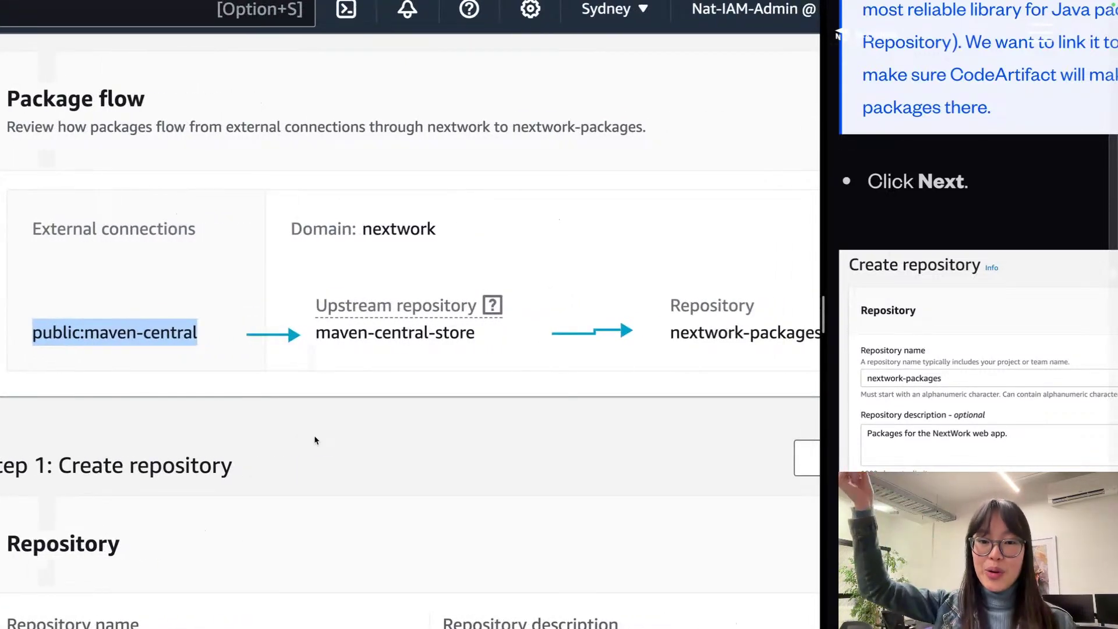
pyautogui.hscroll(2, 357, 435)
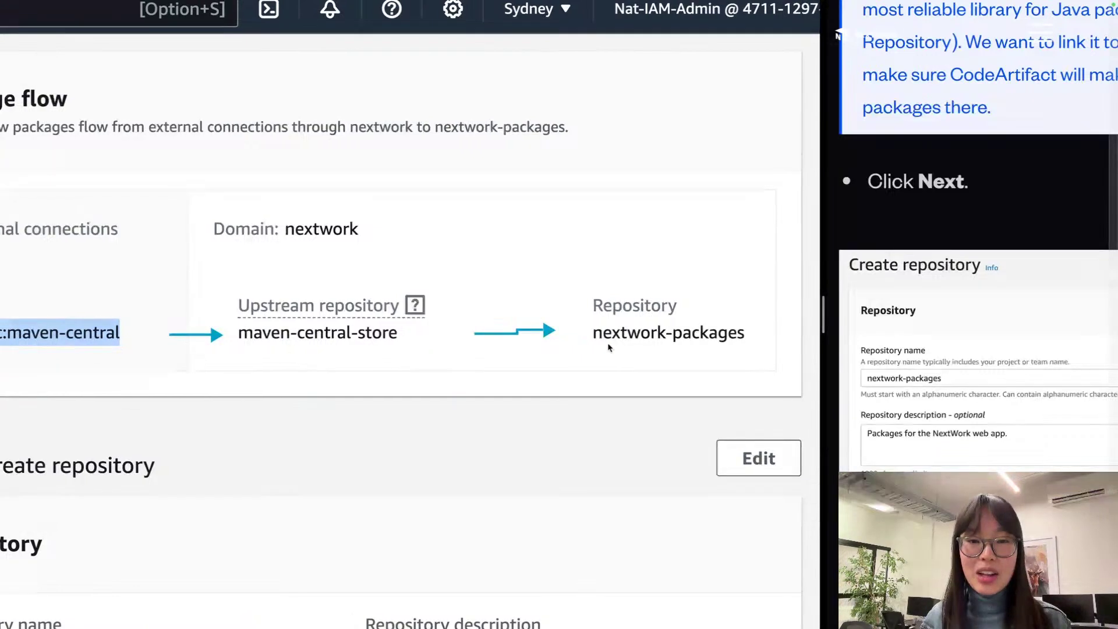
pyautogui.doubleClick(637, 332)
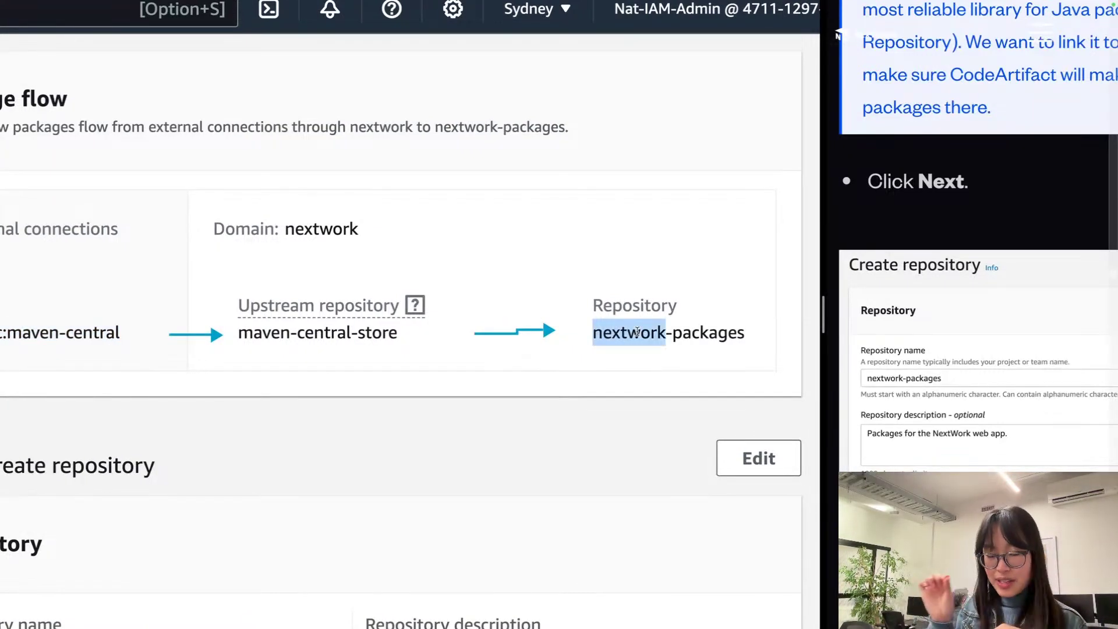
pyautogui.tripleClick(637, 332)
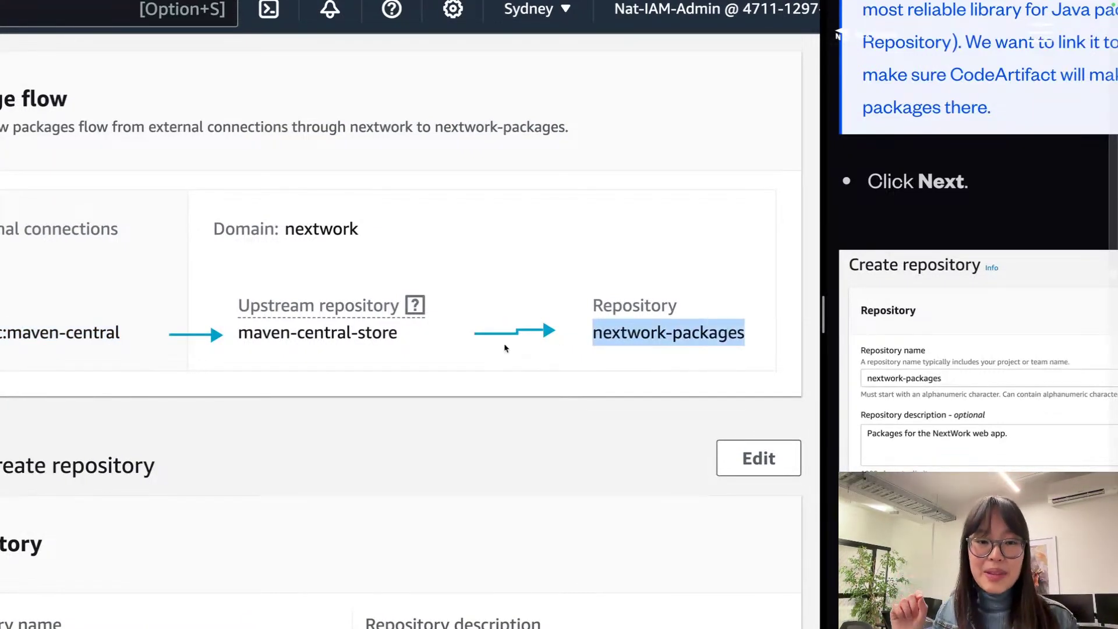
pyautogui.tripleClick(355, 347)
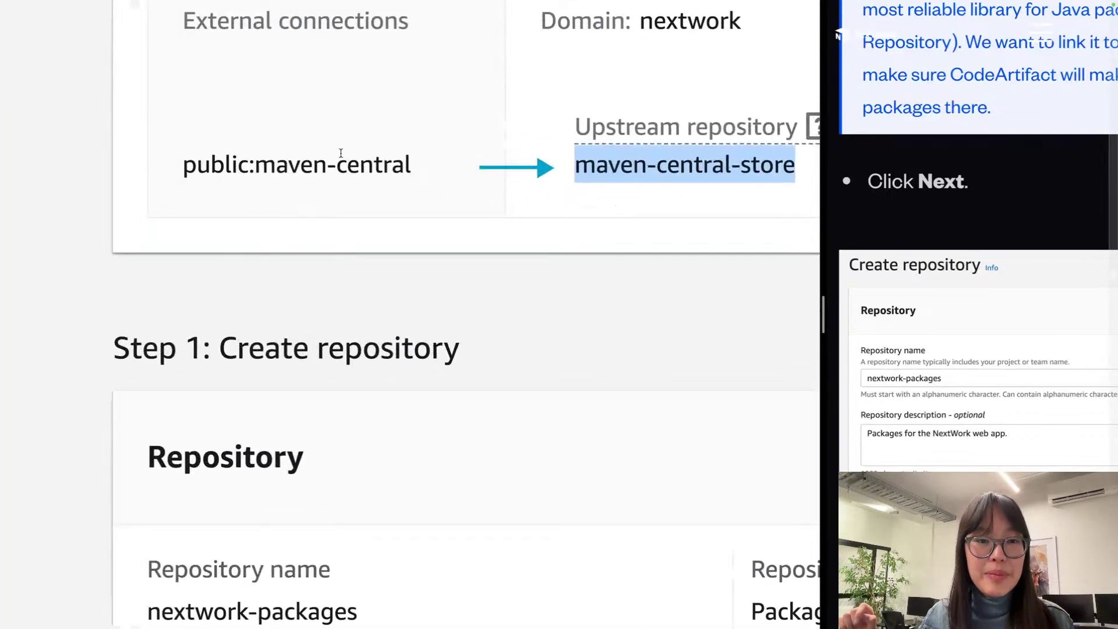
pyautogui.tripleClick(340, 153)
pyautogui.scroll(1, 359, 168)
pyautogui.scroll(1, 331, 174)
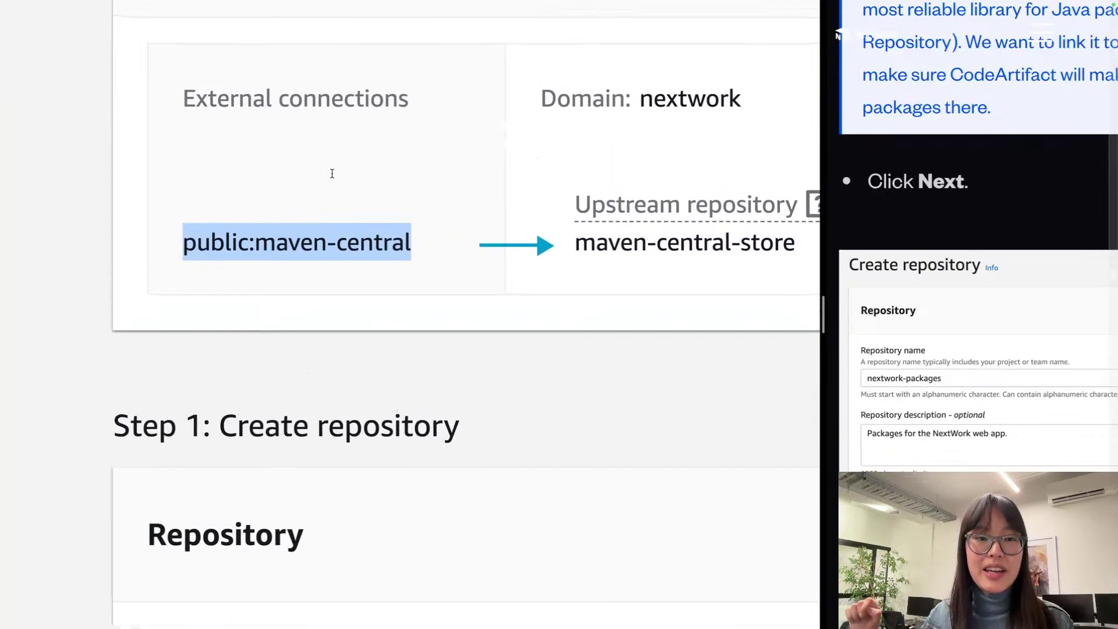
pyautogui.scroll(2, 330, 235)
pyautogui.hscroll(3, 274, 260)
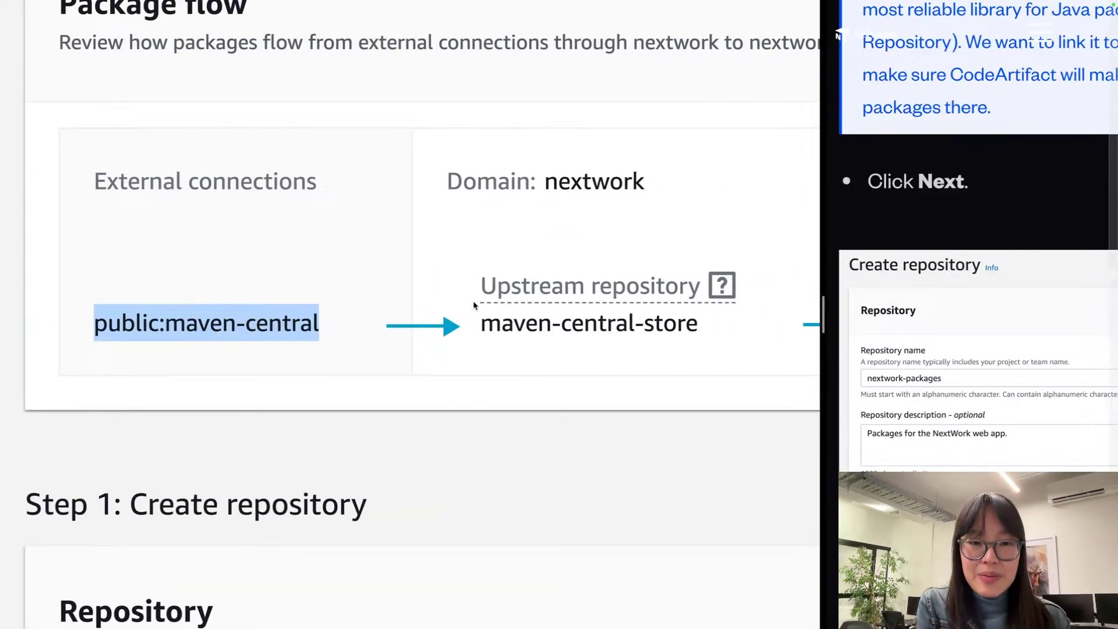
pyautogui.click(336, 313)
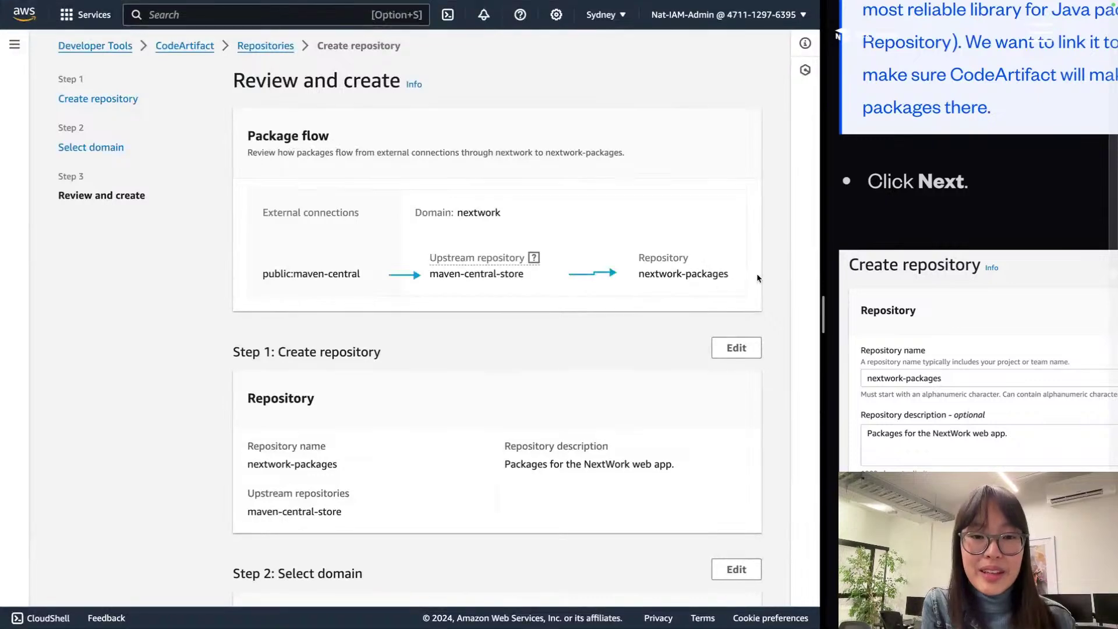
# Step: Widen the guide pane and confirm Create repository for nextwork-packages on the review page
pyautogui.moveTo(827, 278); pyautogui.dragTo(650, 280)
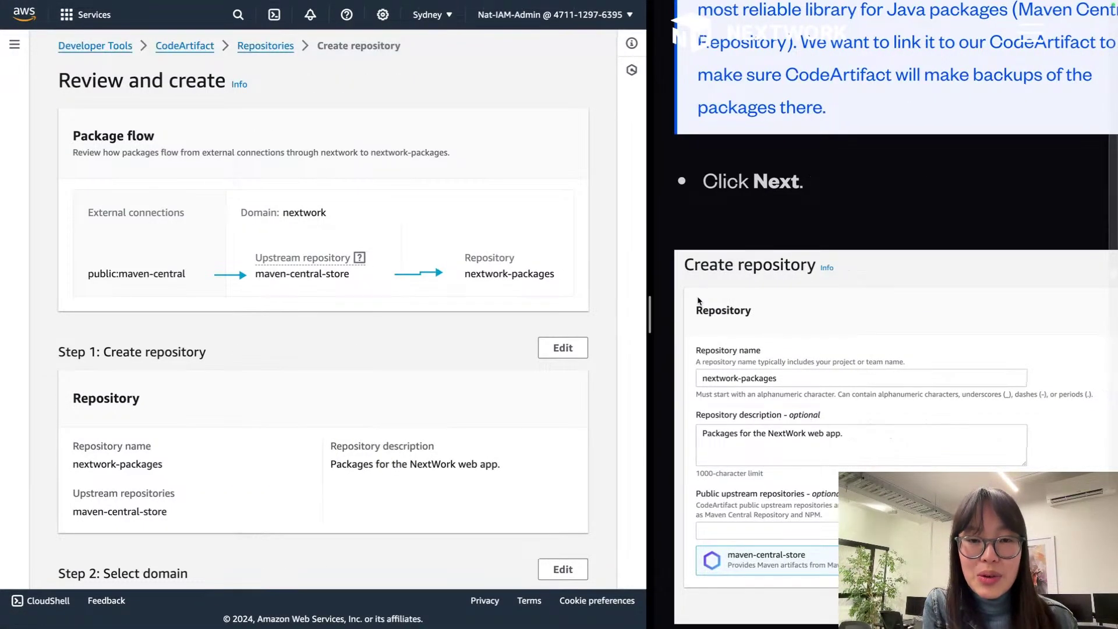
pyautogui.scroll(-8, 750, 272)
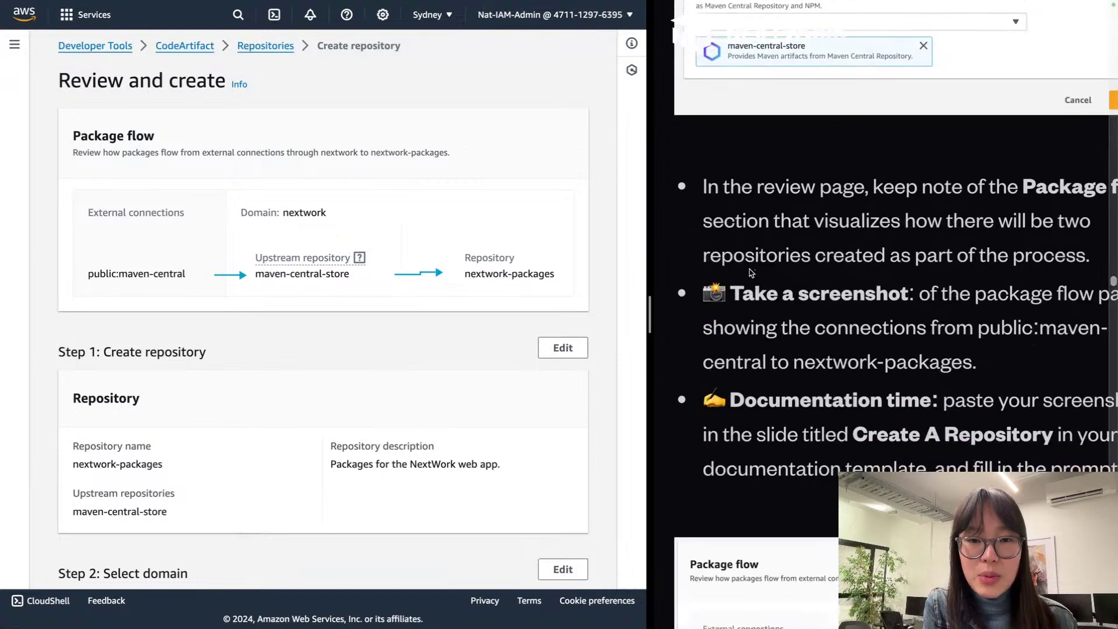
pyautogui.scroll(-3, 506, 401)
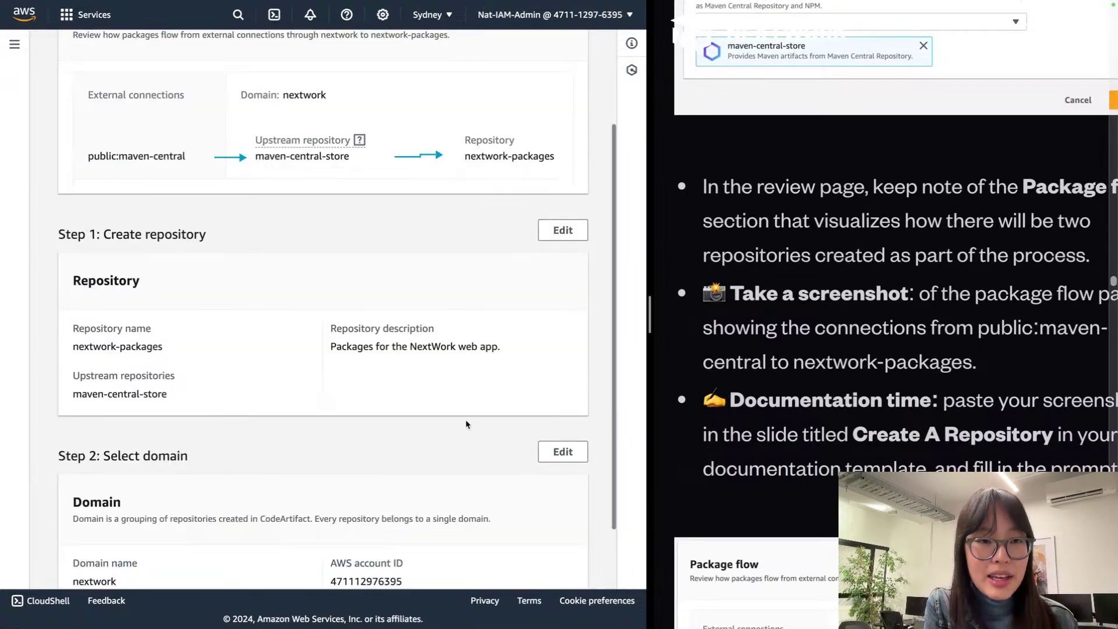
pyautogui.click(572, 546)
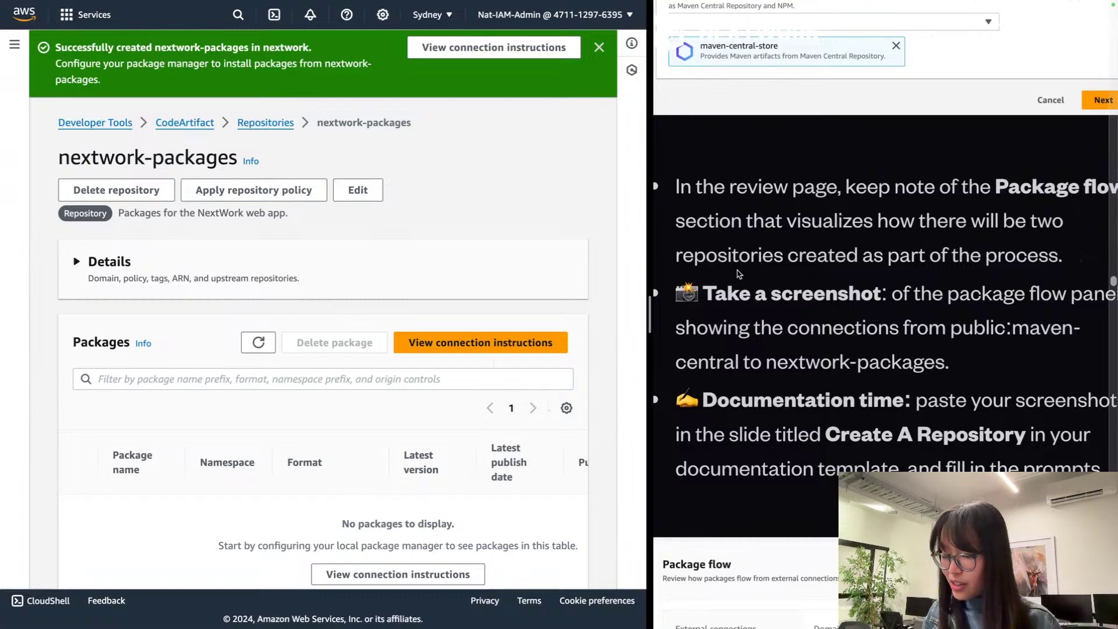
# Step: Zoom out the guide, read its screenshot instructions, and return to the Repositories list
pyautogui.hotkey('ctrl', '-')
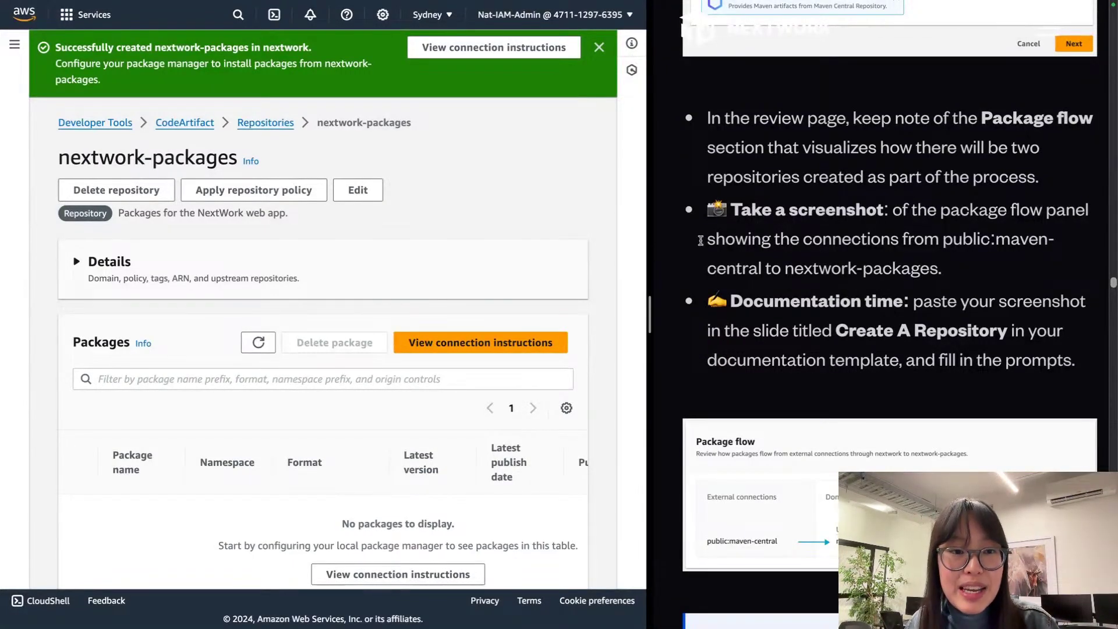
pyautogui.tripleClick(818, 233)
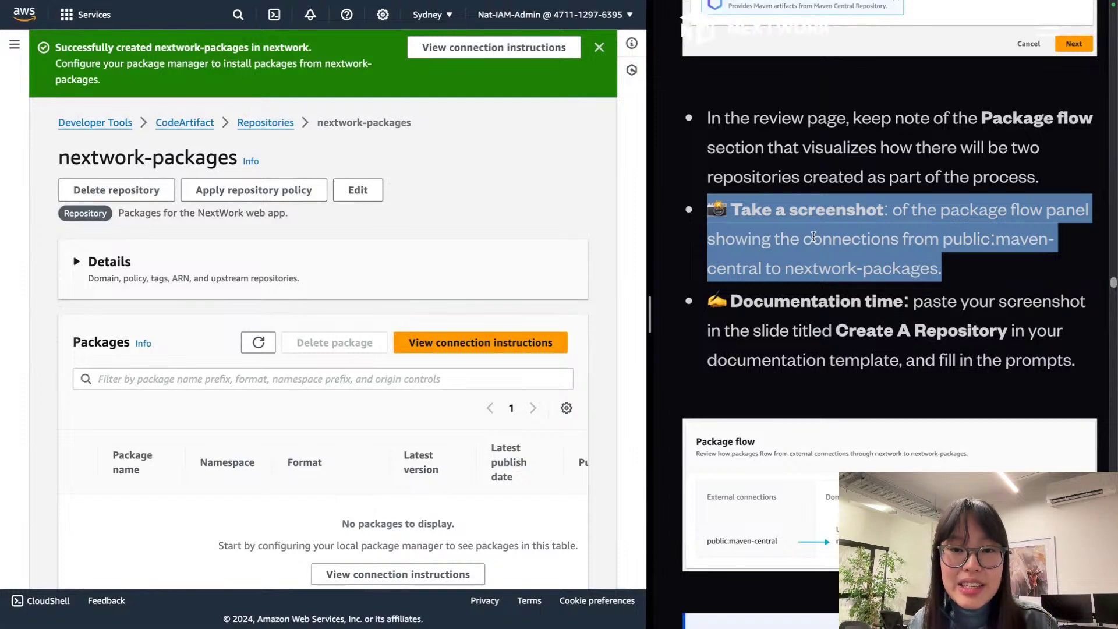
pyautogui.click(890, 237)
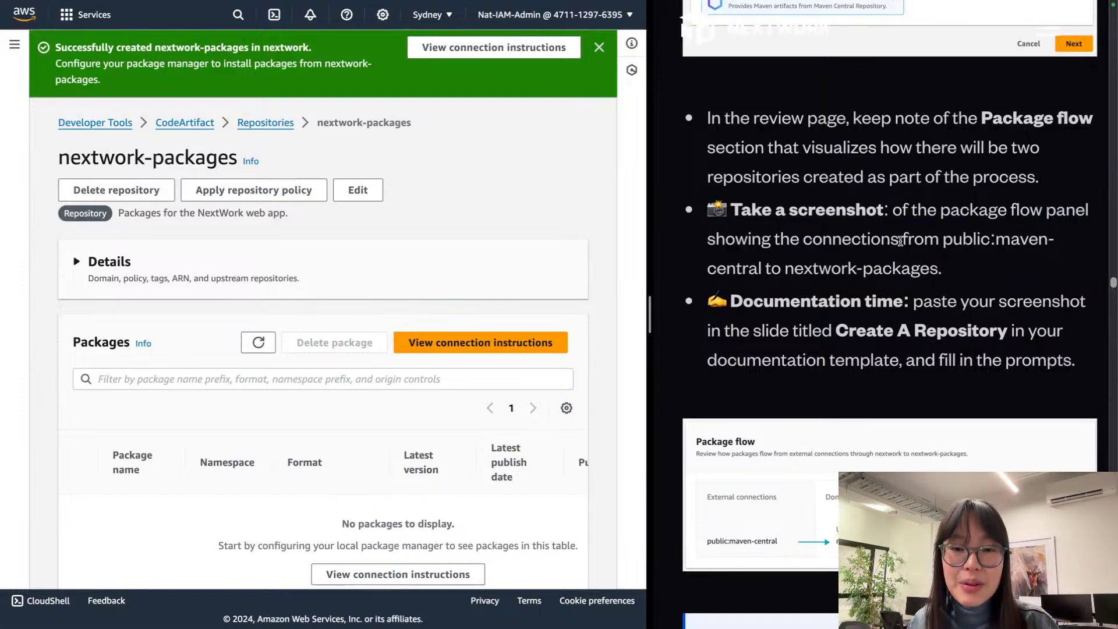
pyautogui.scroll(-2, 845, 290)
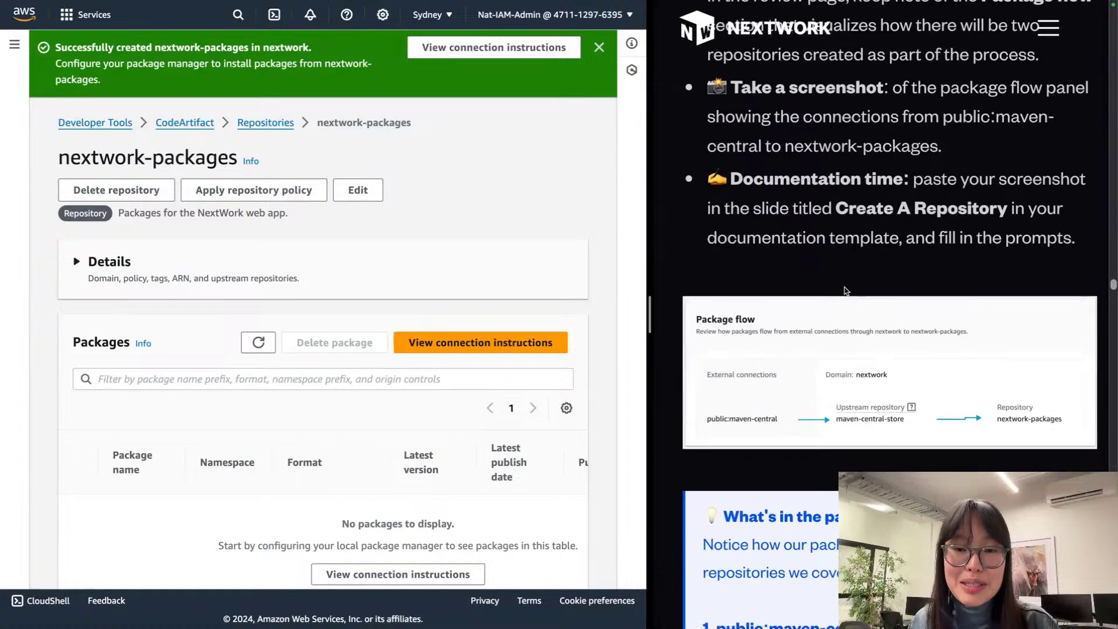
pyautogui.scroll(-1, 845, 291)
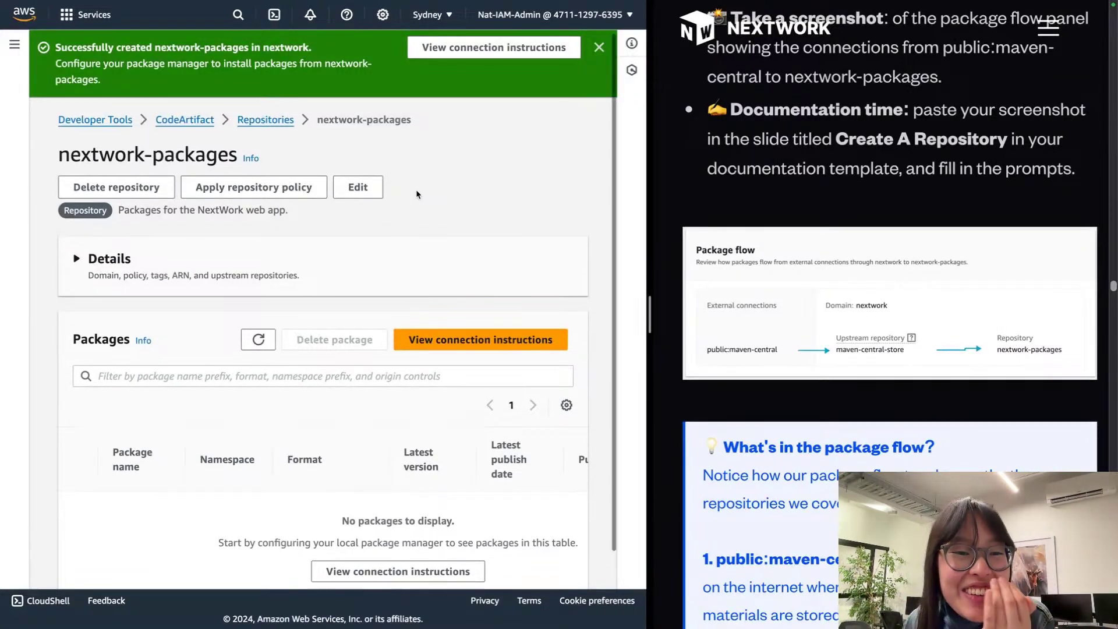
pyautogui.scroll(-1, 417, 195)
pyautogui.scroll(1, 418, 193)
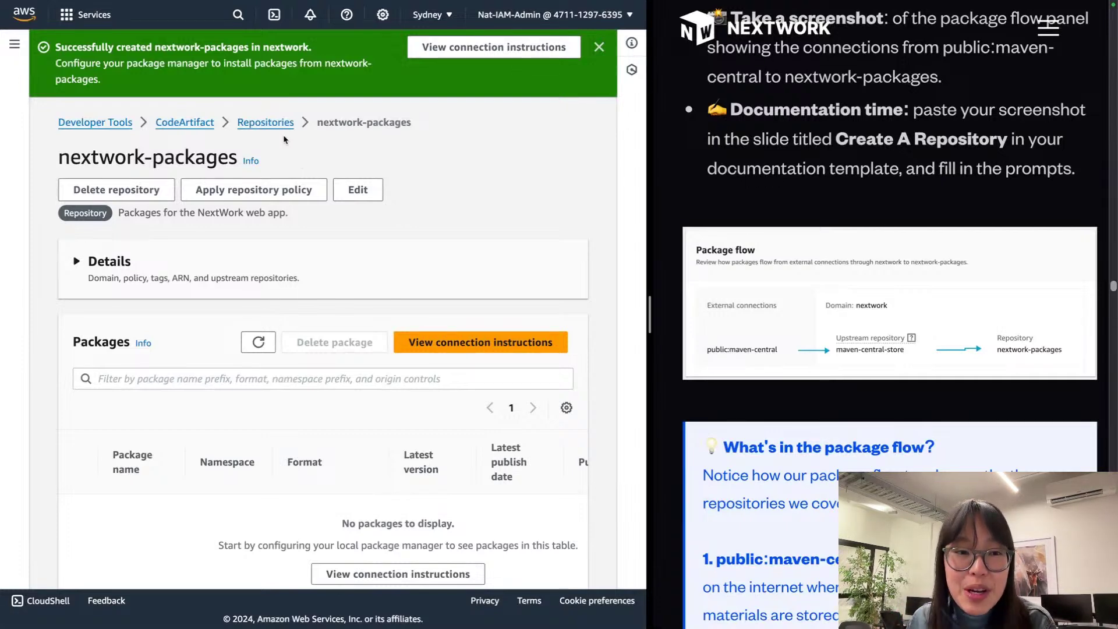
pyautogui.scroll(-1, 276, 138)
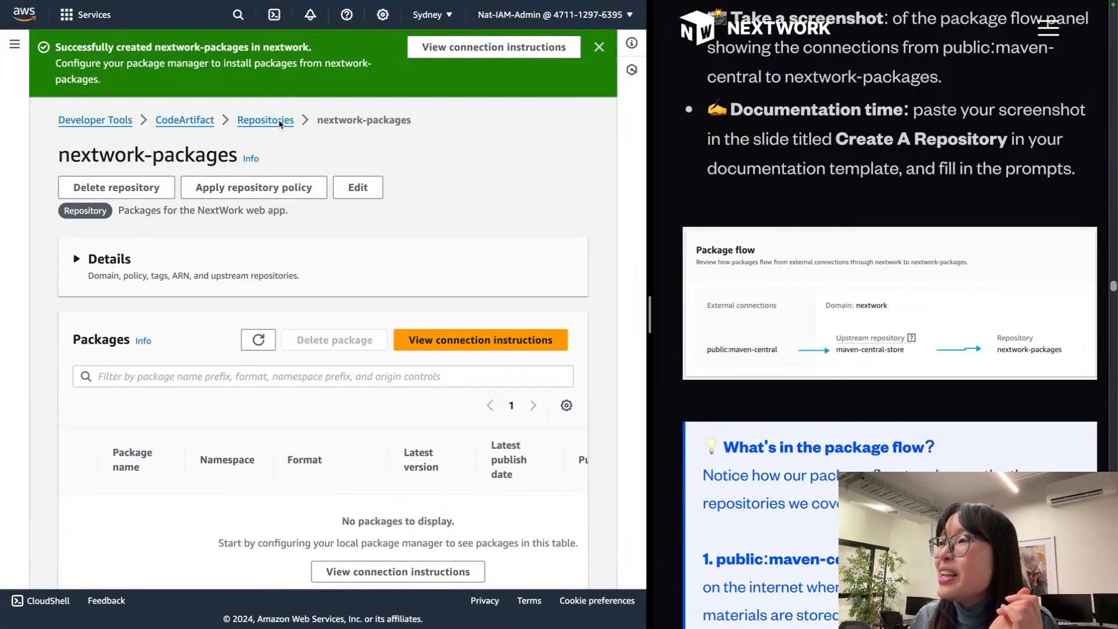
pyautogui.click(280, 122)
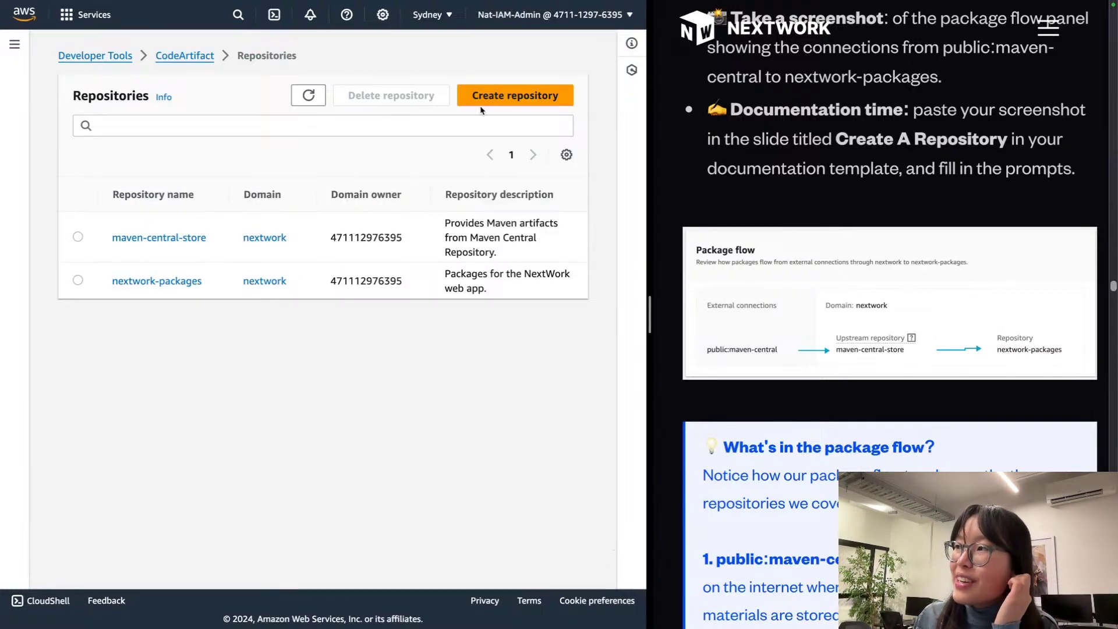
# Step: Start a new repository and paste the name nextwork-packages-2 copied from the guide
pyautogui.click(481, 100)
pyautogui.click(242, 218)
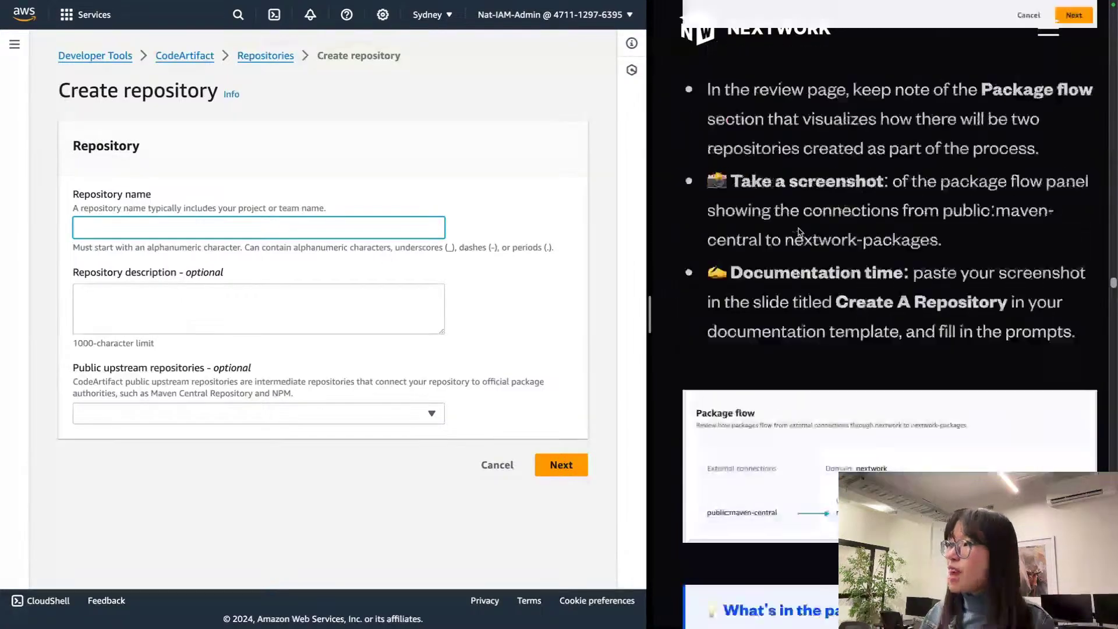
pyautogui.scroll(15, 798, 231)
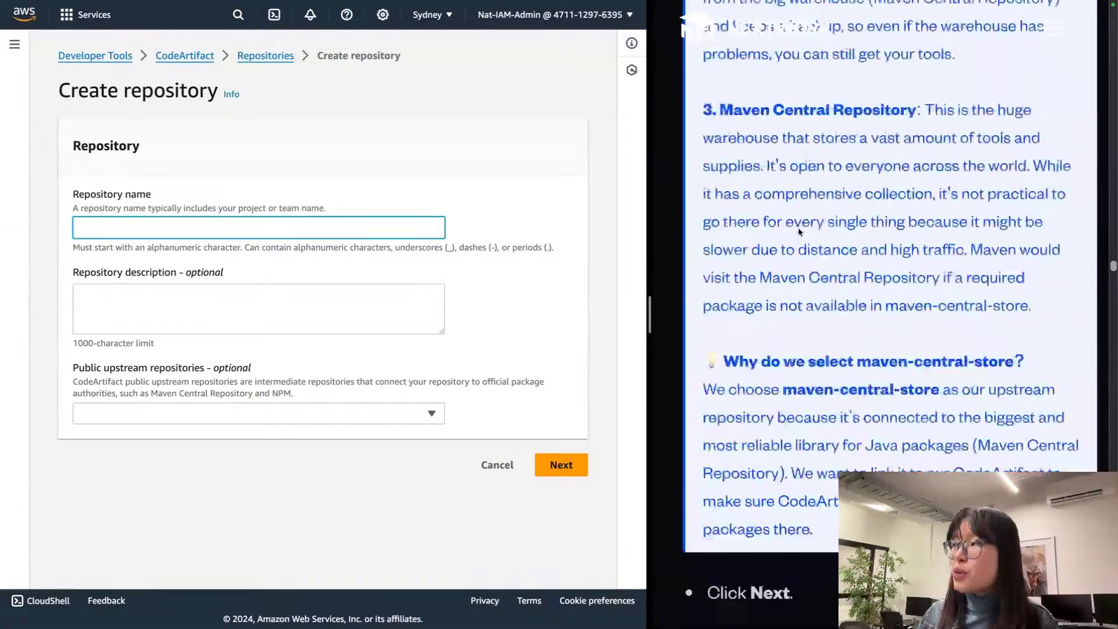
pyautogui.scroll(1, 798, 232)
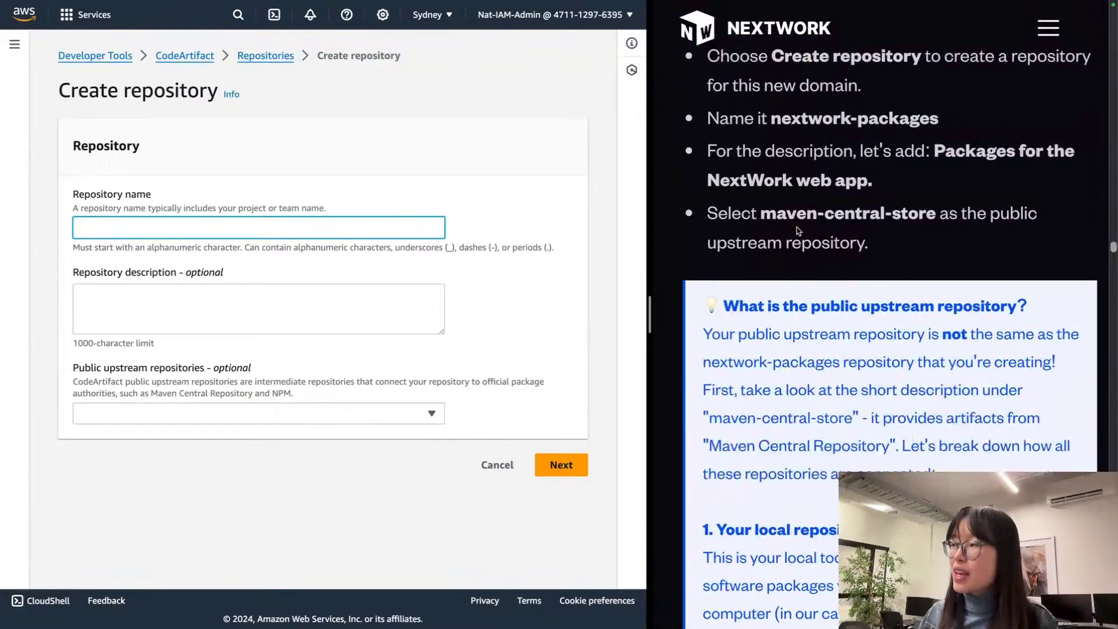
pyautogui.click(805, 117)
pyautogui.moveTo(767, 117); pyautogui.dragTo(976, 116)
pyautogui.hotkey('ctrl', 'c')
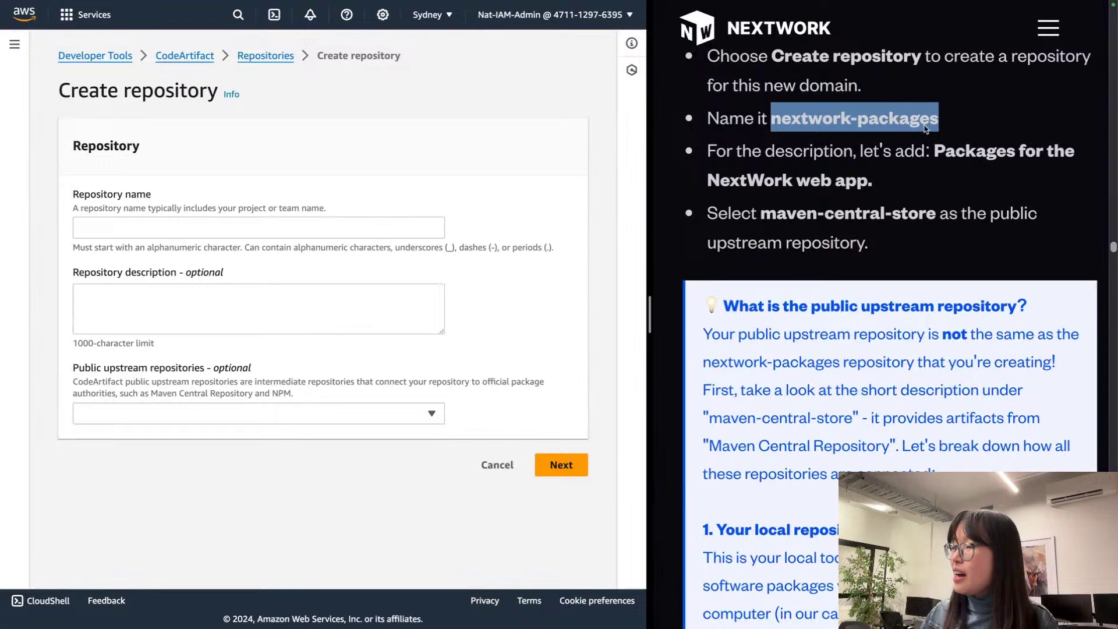
pyautogui.click(325, 228)
pyautogui.hotkey('ctrl', 'v')
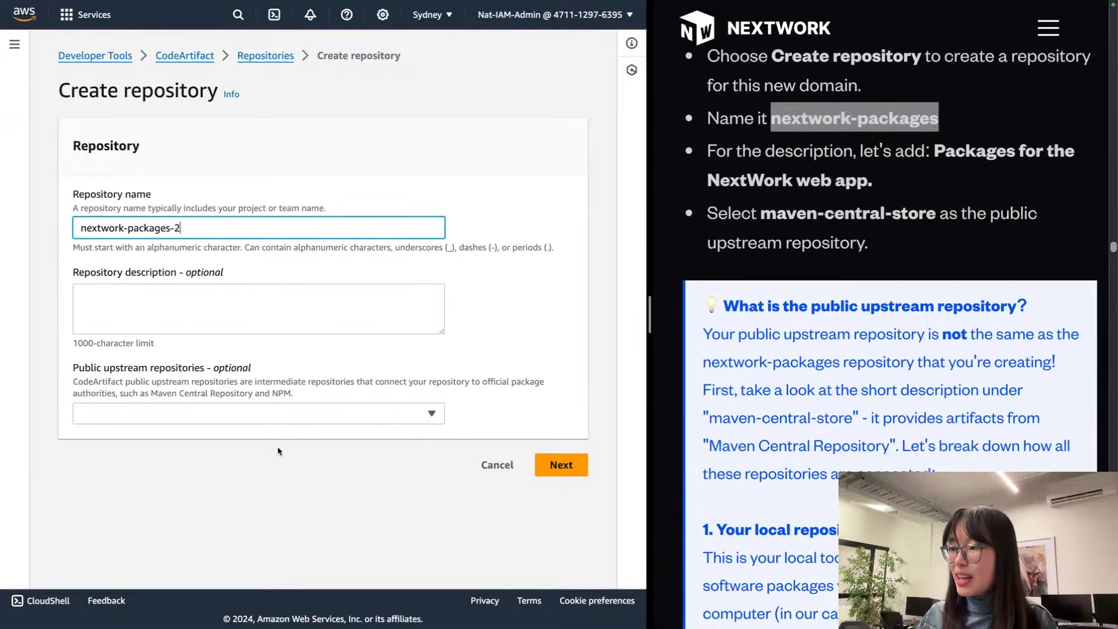
# Step: Choose maven-central-store as upstream, keep this AWS account, and reach the review step
pyautogui.click(322, 309)
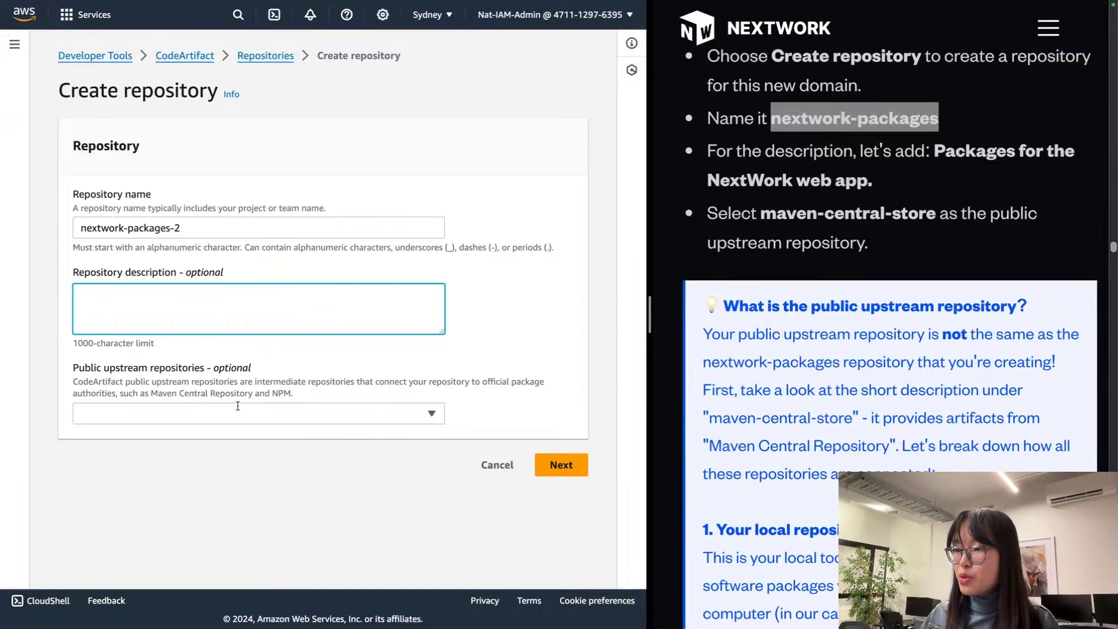
pyautogui.click(284, 413)
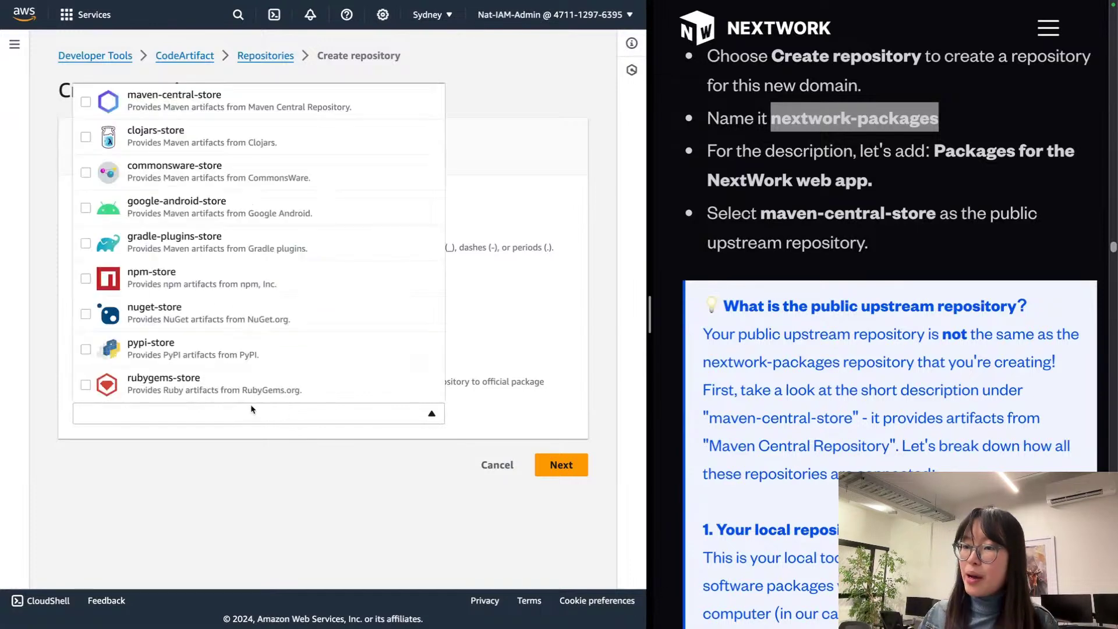
pyautogui.click(142, 109)
pyautogui.click(457, 478)
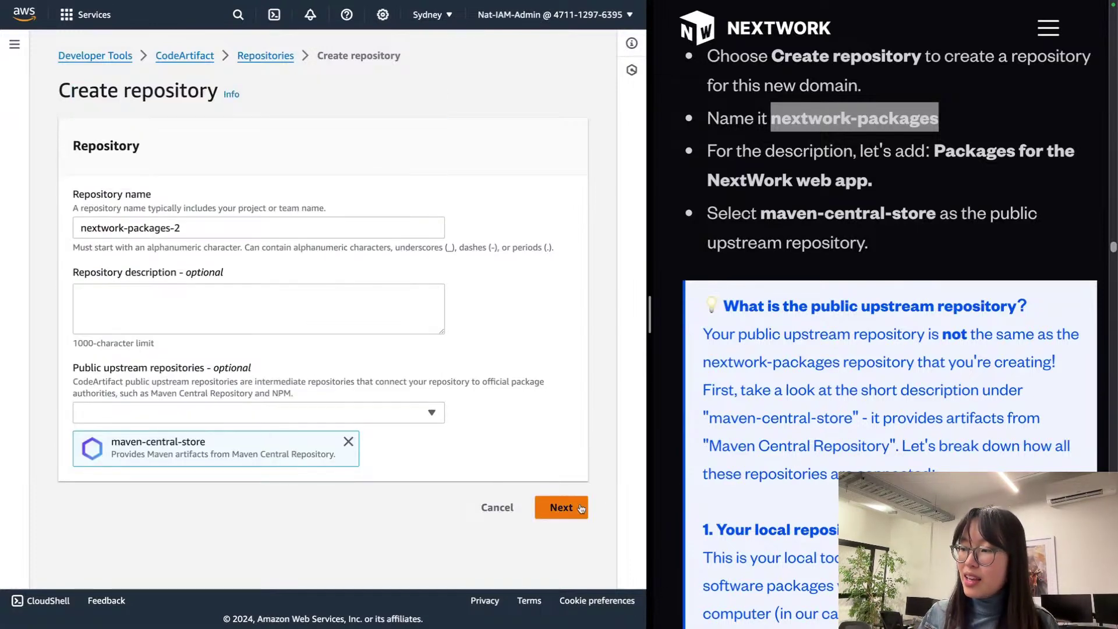
pyautogui.click(585, 505)
pyautogui.click(266, 263)
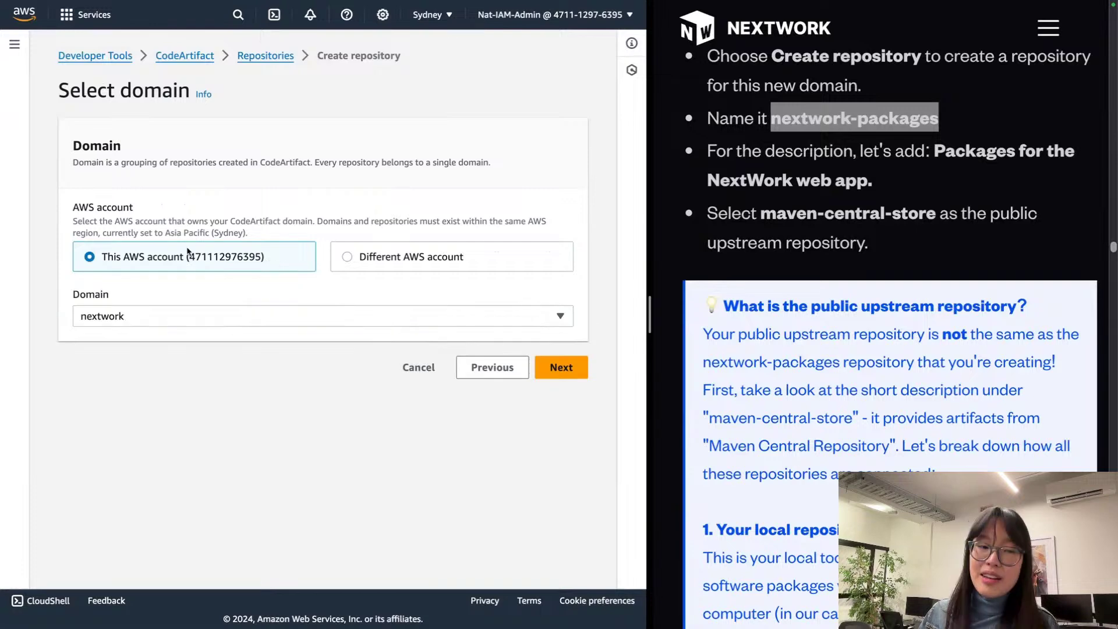
pyautogui.click(562, 368)
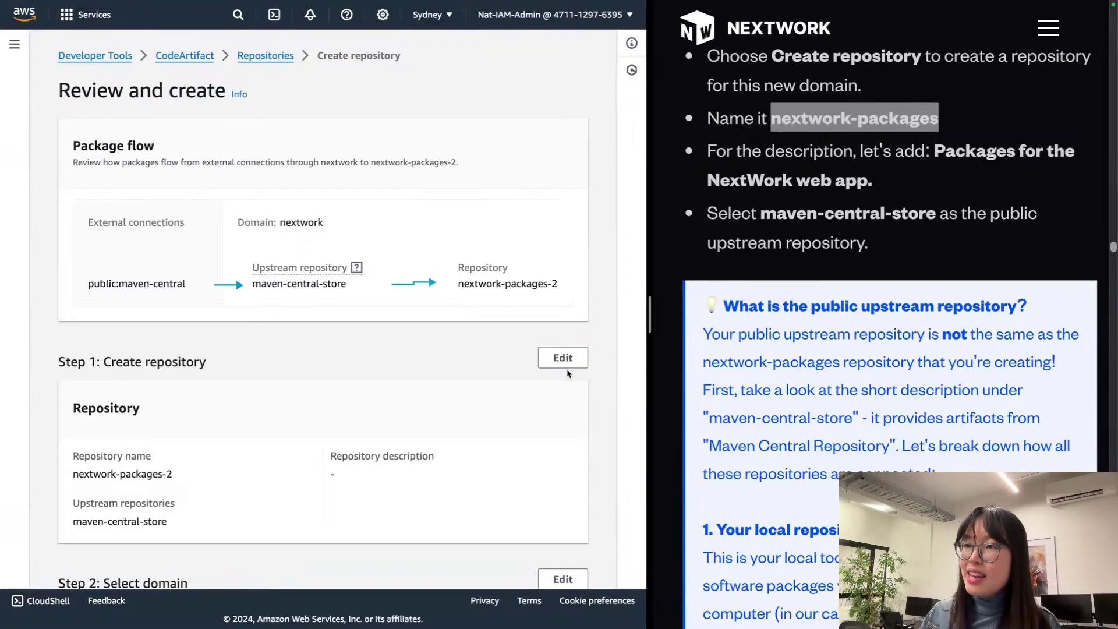
# Step: Screenshot the Package flow panel and go back to Repositories without creating it
pyautogui.press('super+shift+4')
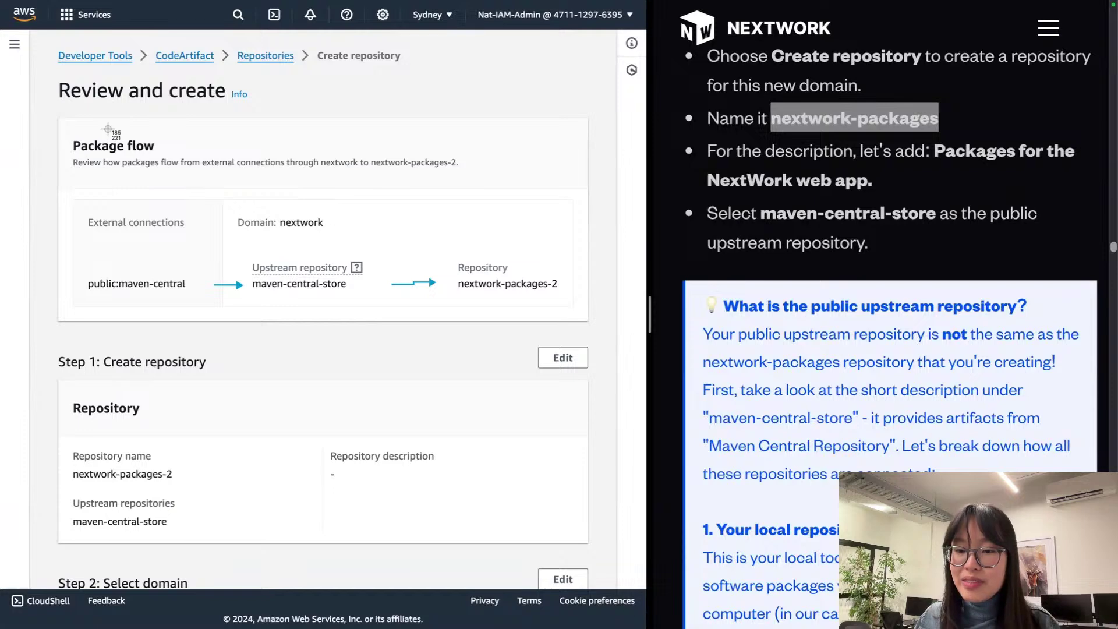
pyautogui.moveTo(62, 120); pyautogui.dragTo(586, 320)
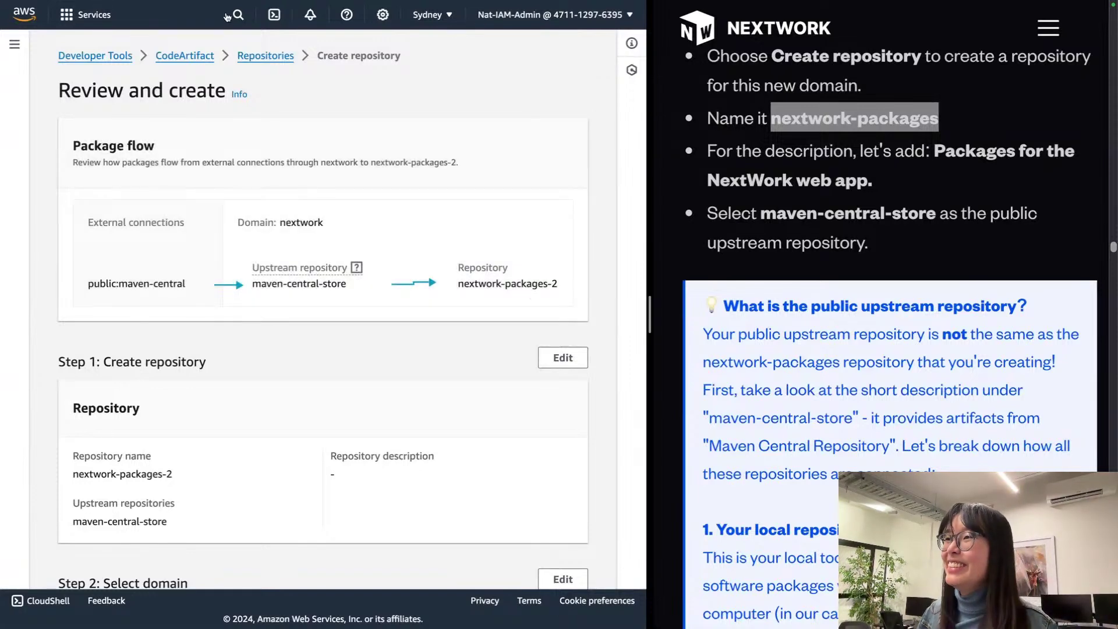
pyautogui.click(272, 56)
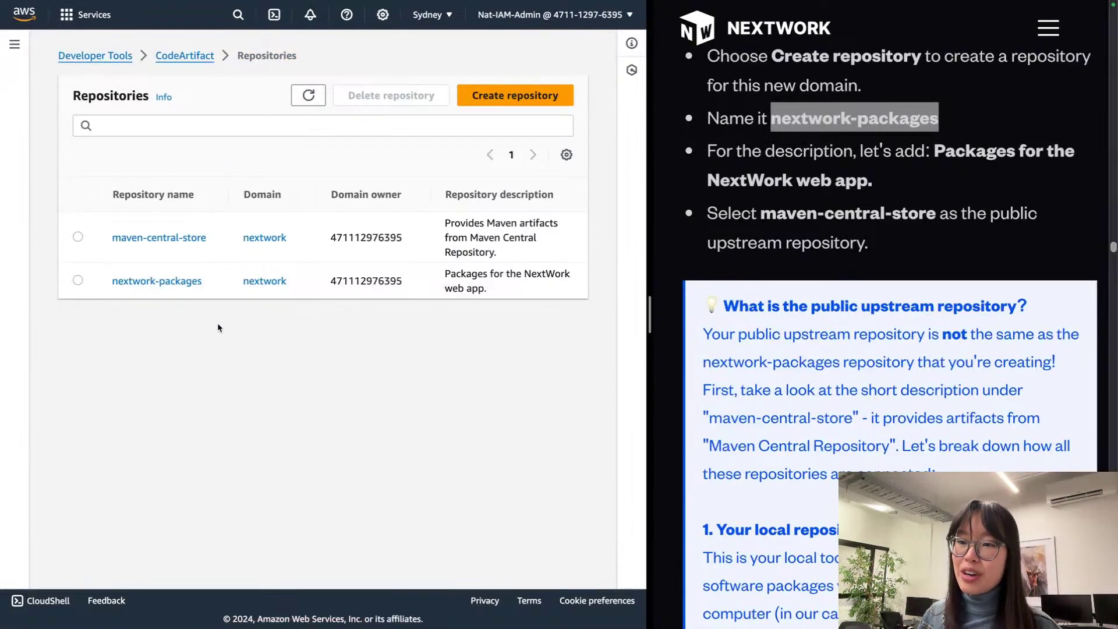
# Step: Open nextwork-packages details, widen the guide pane, and switch it to the Canva template
pyautogui.click(168, 282)
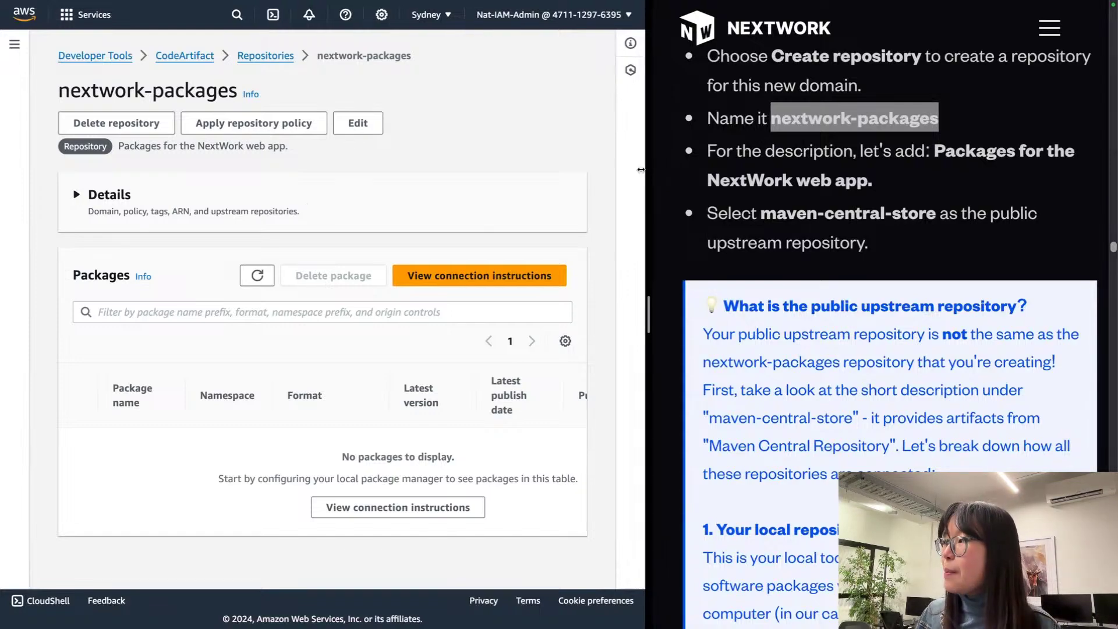
pyautogui.moveTo(647, 168); pyautogui.dragTo(397, 174)
pyautogui.scroll(-20, 638, 248)
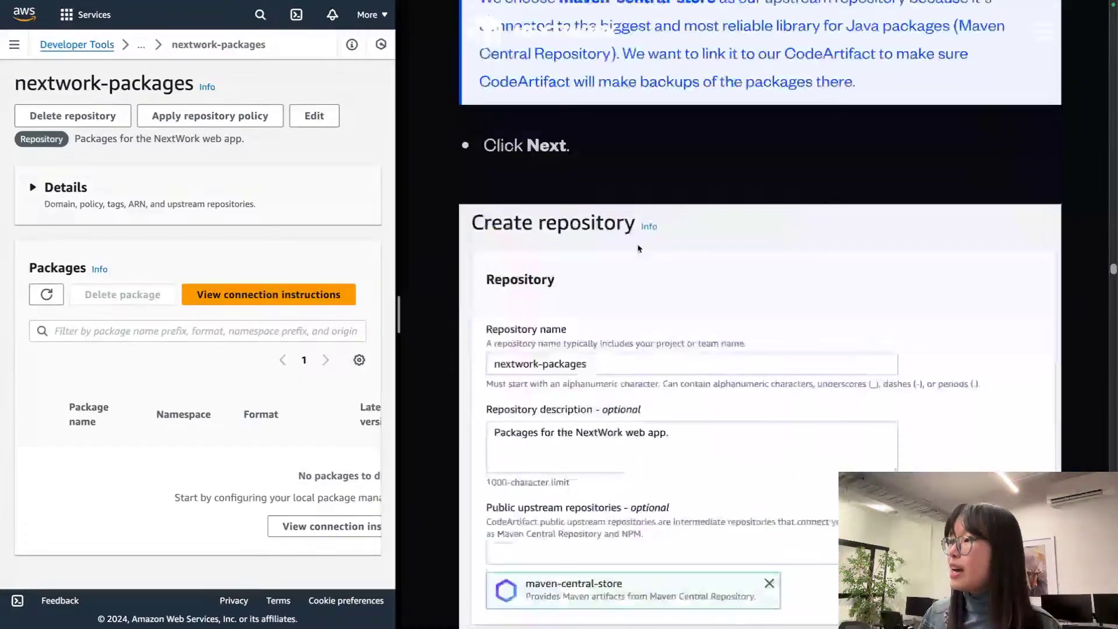
pyautogui.scroll(9, 639, 248)
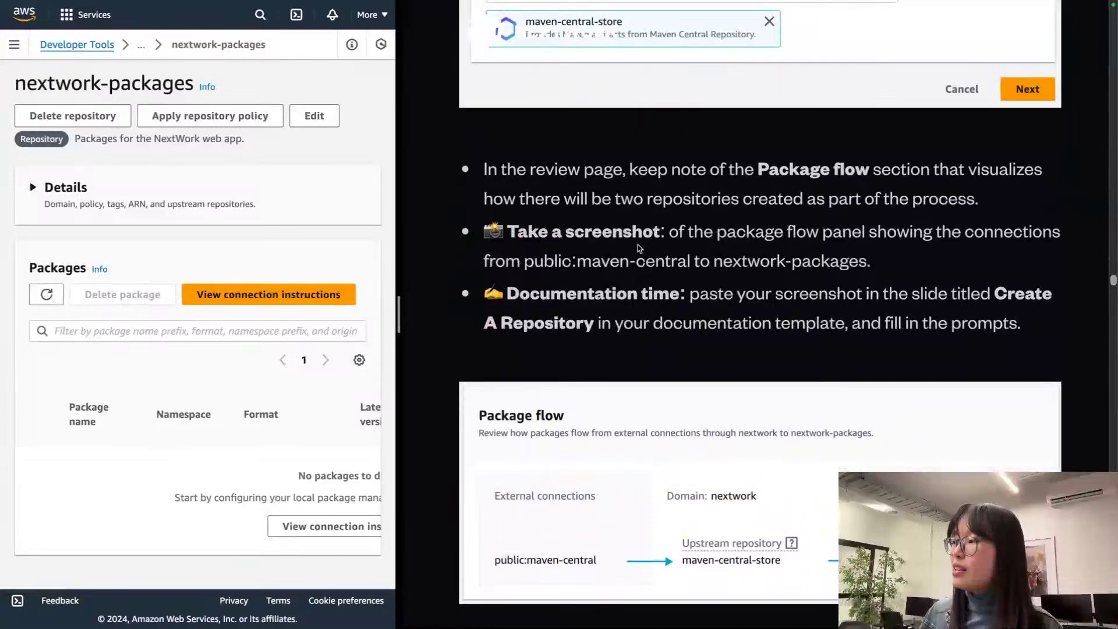
pyautogui.scroll(-15, 639, 248)
pyautogui.scroll(15, 639, 245)
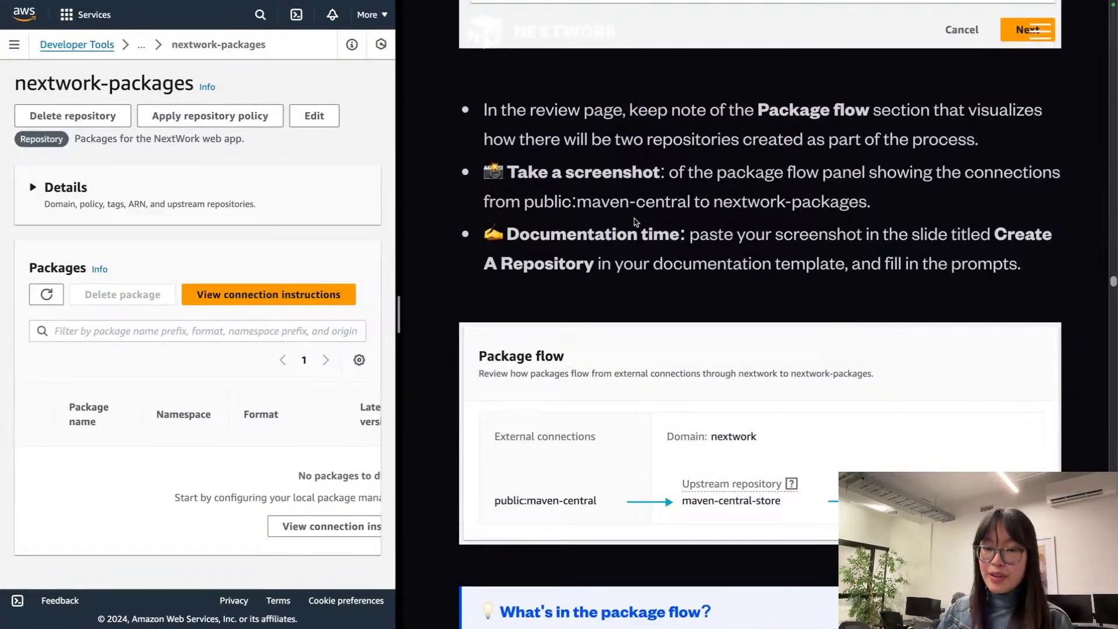
pyautogui.moveTo(919, 6)
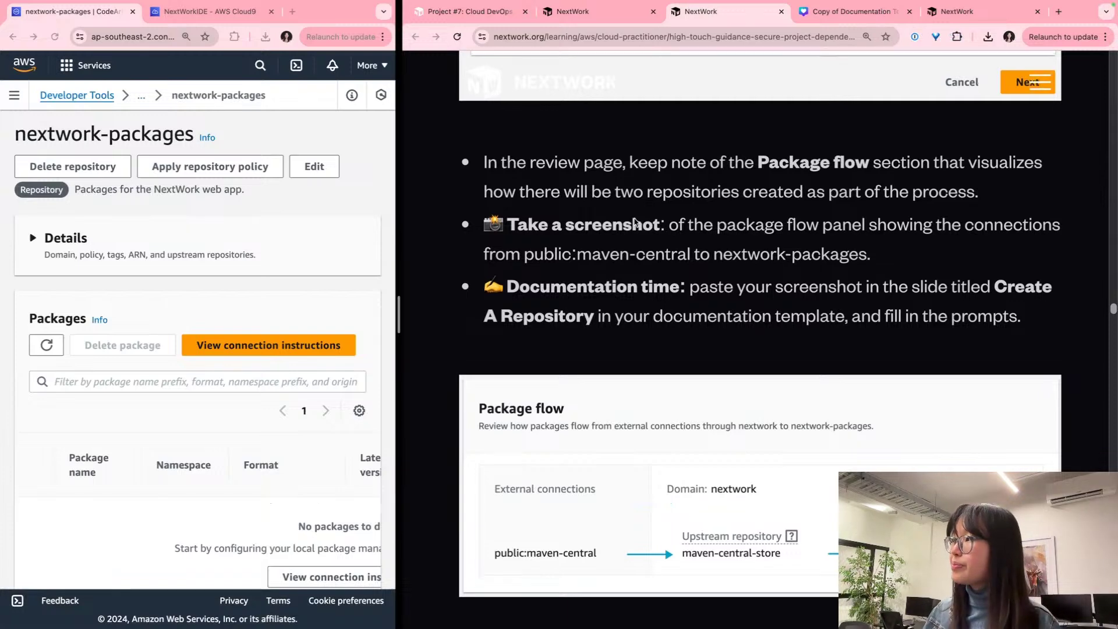
pyautogui.click(856, 11)
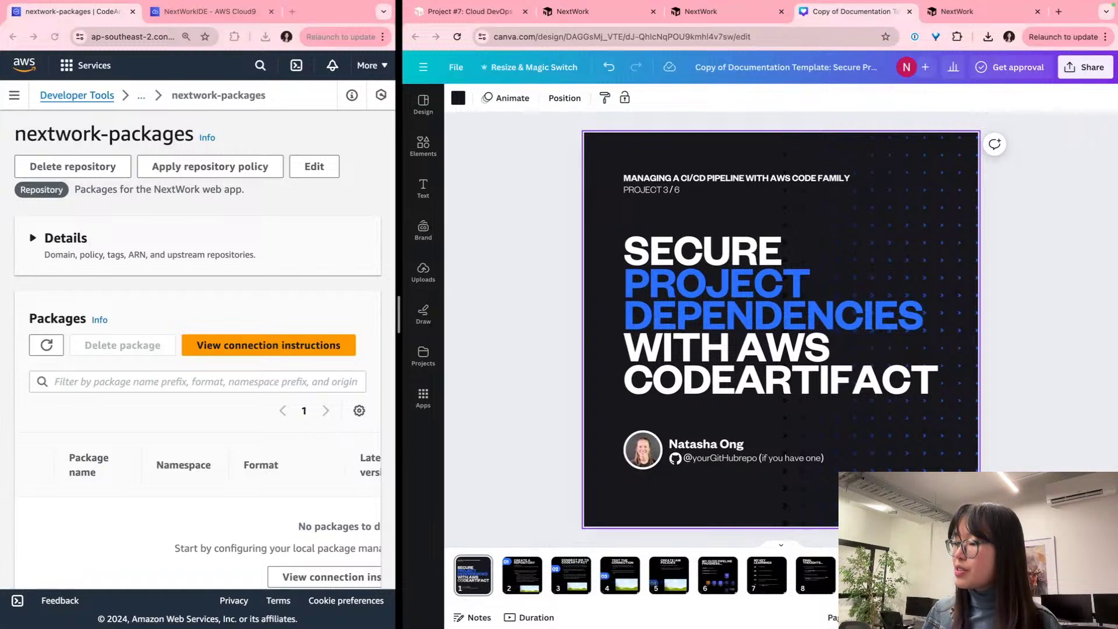
# Step: Paste the package flow screenshot onto slide 2 over the bottom-right image placeholder
pyautogui.click(518, 580)
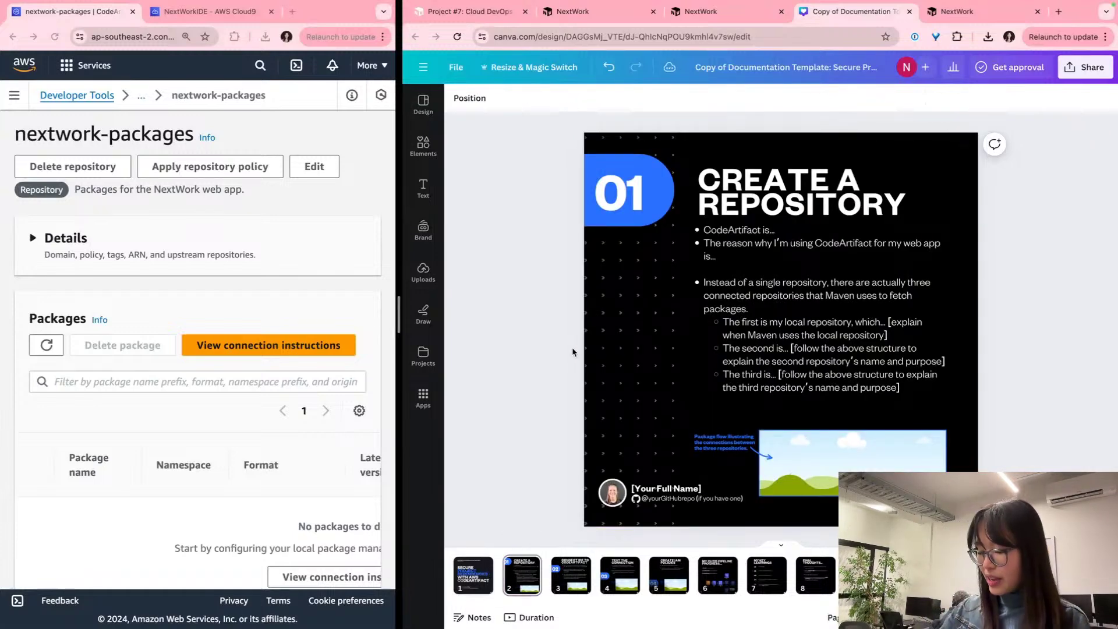
pyautogui.hotkey('ctrl', 'v')
pyautogui.moveTo(734, 337); pyautogui.dragTo(851, 461)
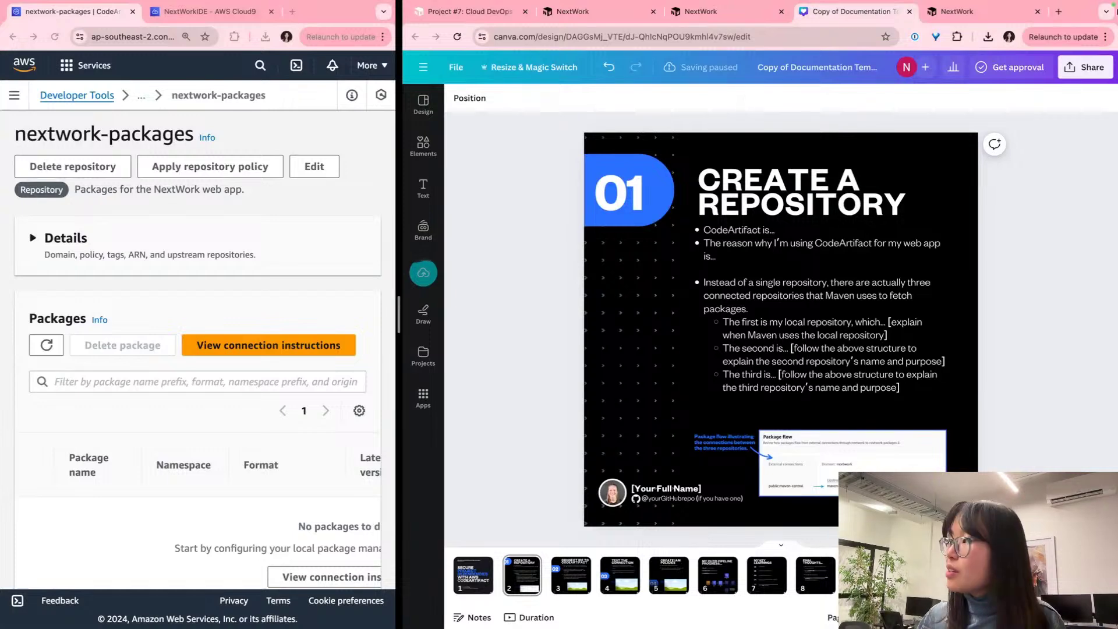
# Step: Swap the Canva and console window sides and zoom in to check the placed screenshot
pyautogui.moveTo(1078, 12); pyautogui.dragTo(398, 38)
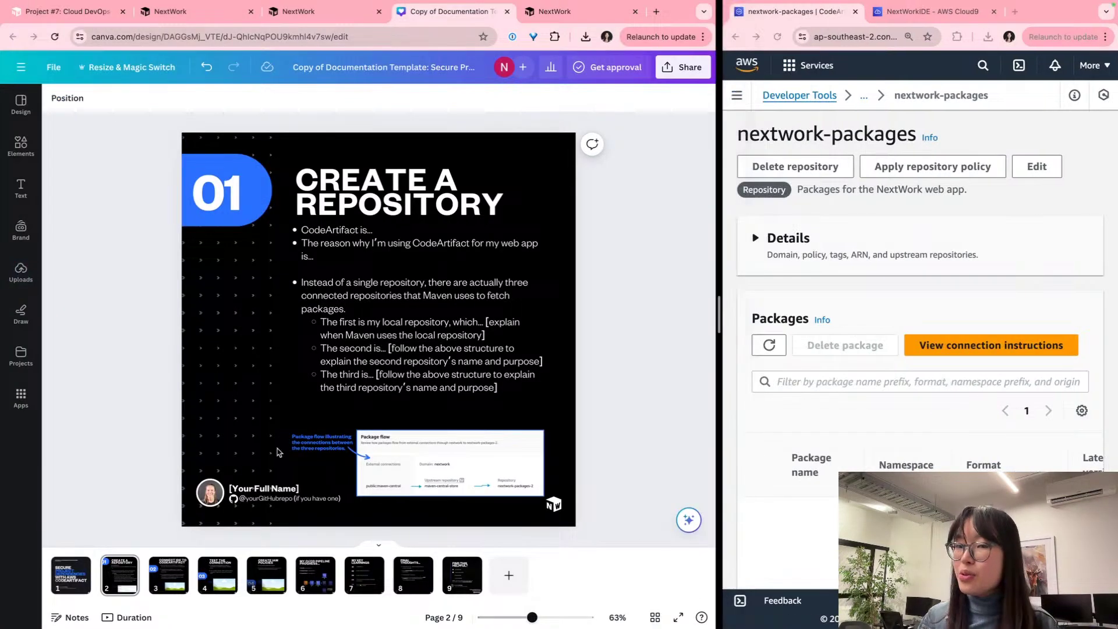
pyautogui.scroll(5, 476, 472)
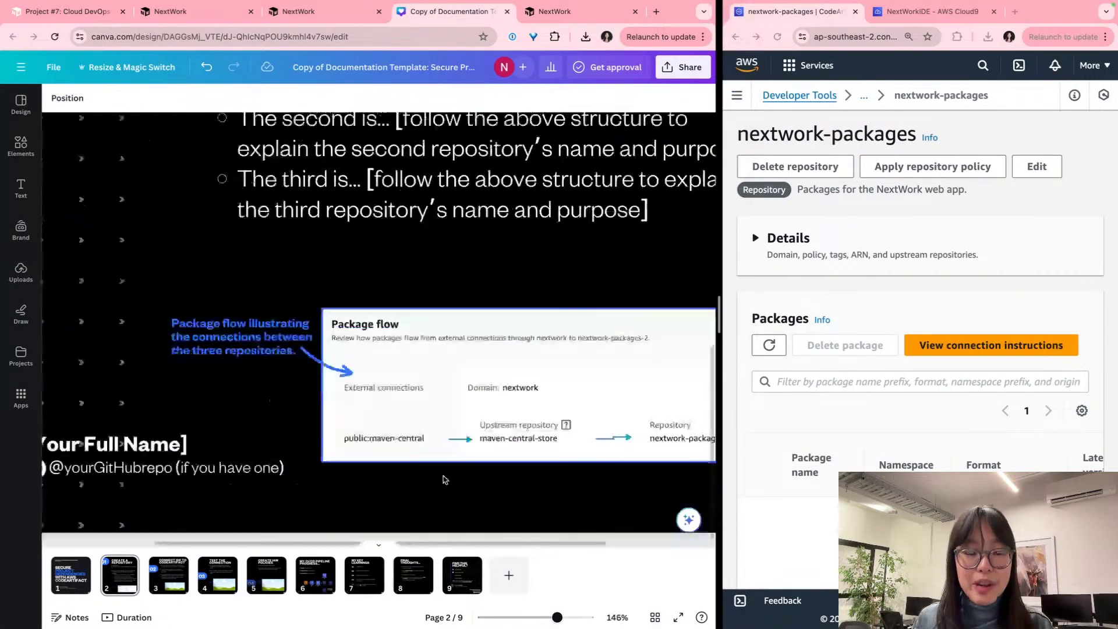
pyautogui.hscroll(2, 478, 385)
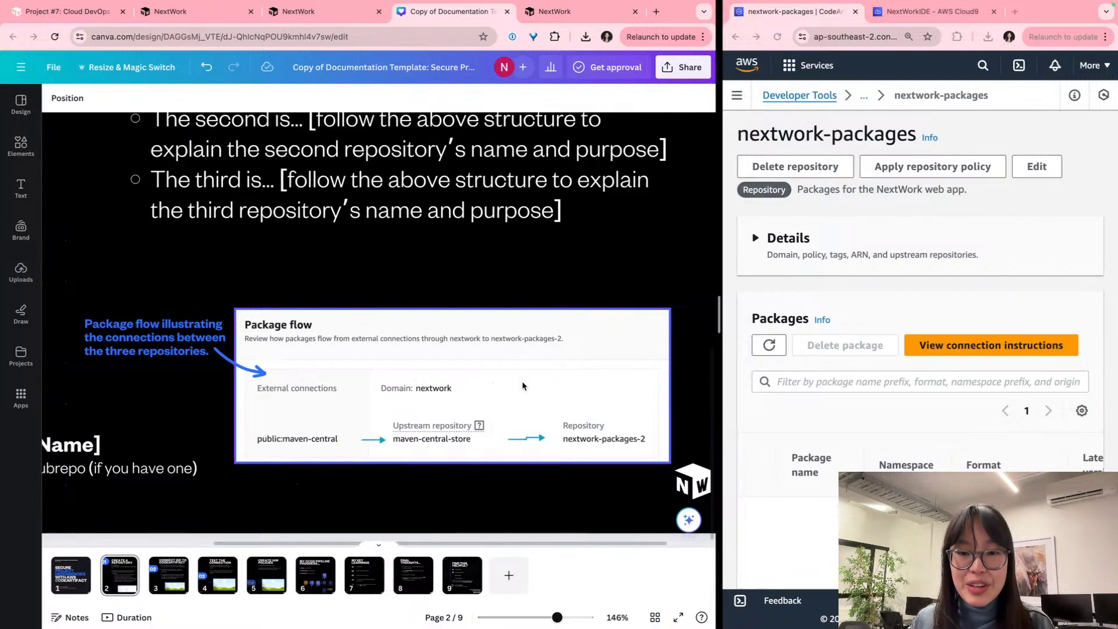
pyautogui.hscroll(-3, 439, 370)
pyautogui.scroll(1, 439, 370)
pyautogui.scroll(7, 439, 370)
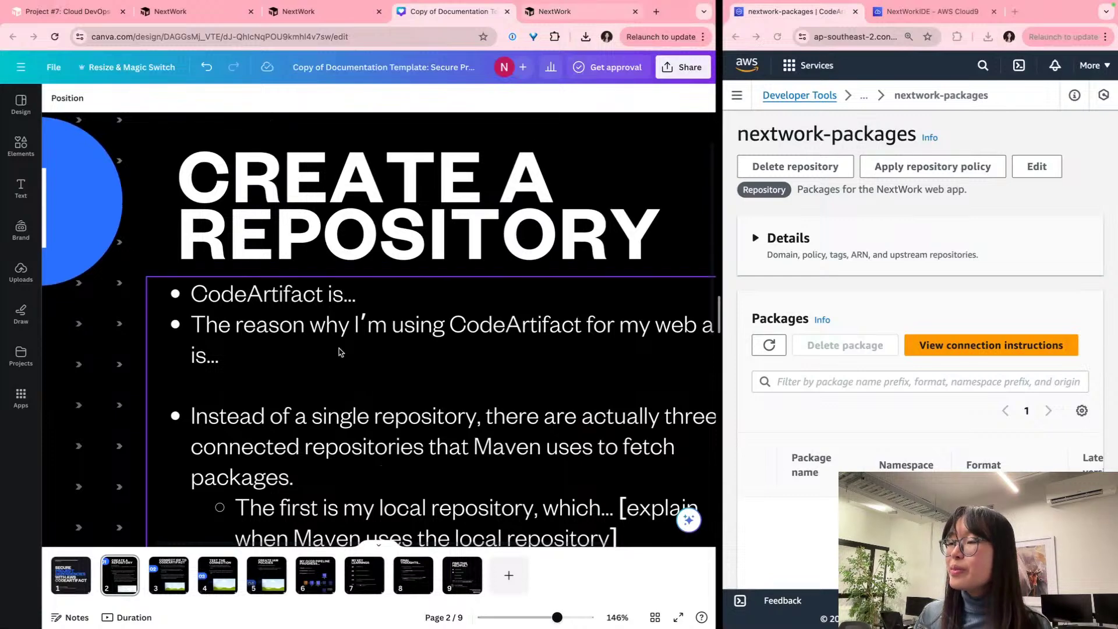
pyautogui.scroll(-3, 344, 335)
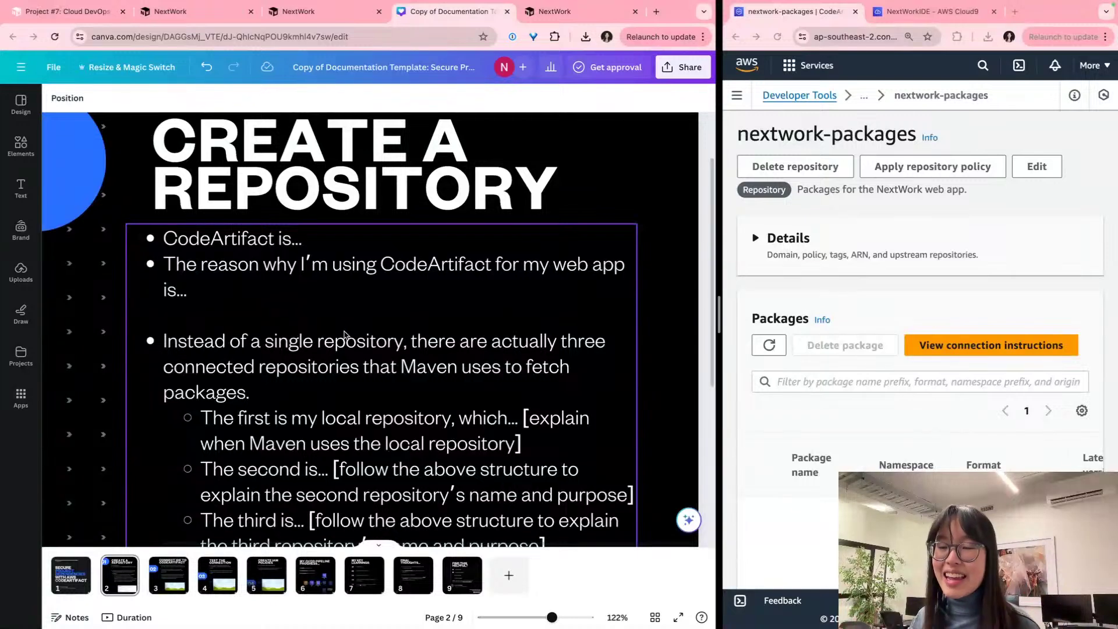
pyautogui.hscroll(1, 344, 336)
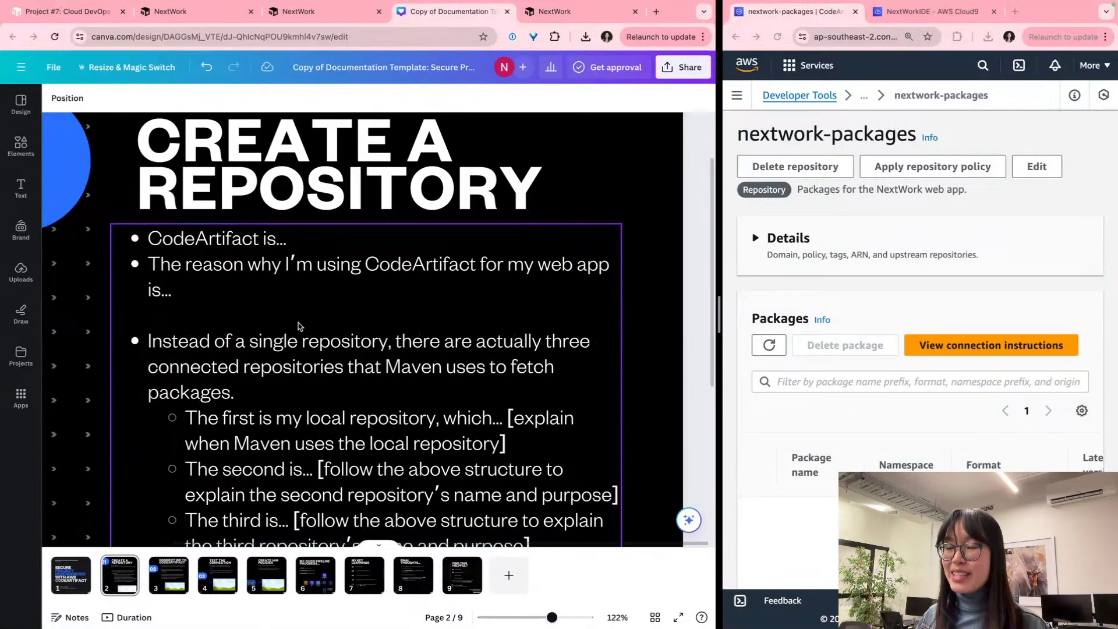
pyautogui.click(265, 254)
# Step: Rewrite the first bullet as 'AWS CodeArtifact is a service that sits in the CI/CD pipeline…'
pyautogui.click(147, 238)
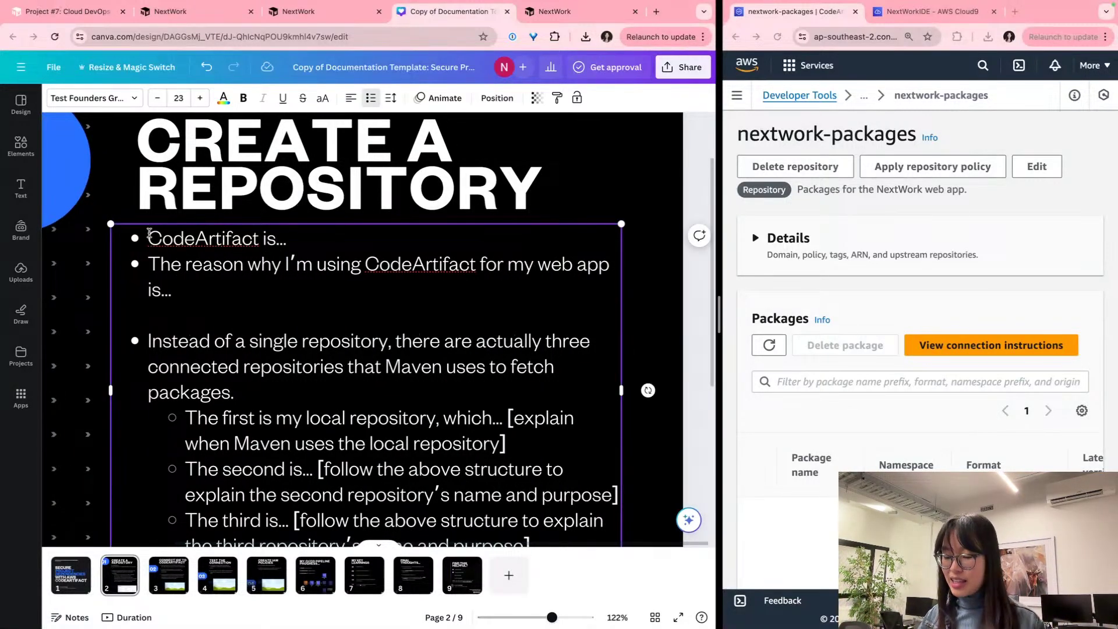
pyautogui.write('AWS')
pyautogui.click(403, 236)
pyautogui.press('BackSpace')
pyautogui.press('BackSpace')
pyautogui.press('BackSpace')
pyautogui.write('a')
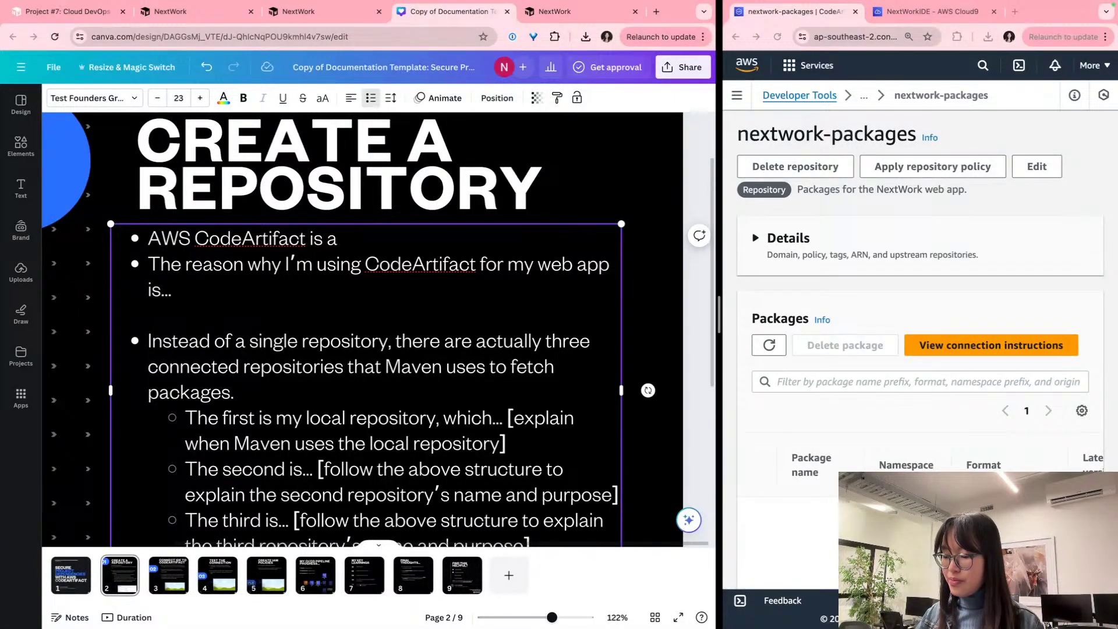
pyautogui.write(' service that si')
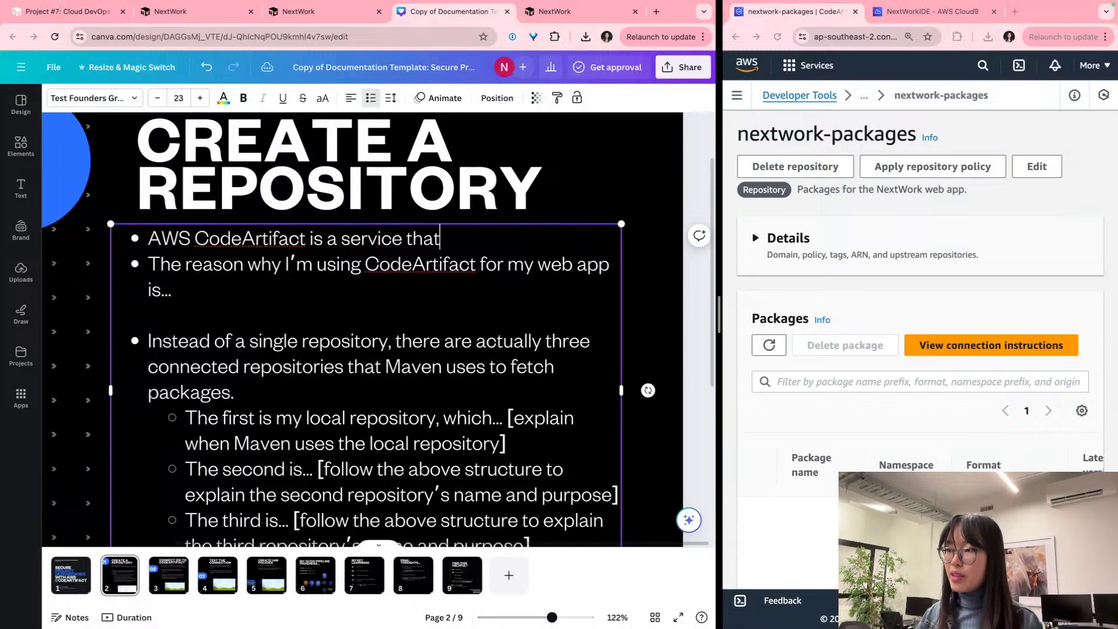
pyautogui.press('BackSpace')
pyautogui.press('BackSpace')
pyautogui.write('sits in')
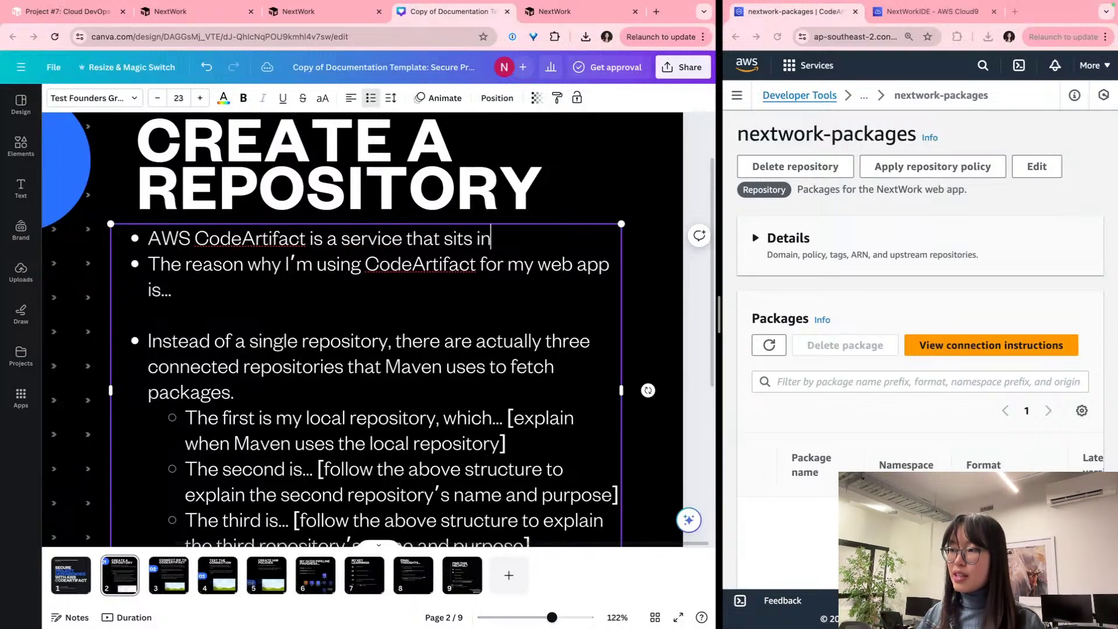
pyautogui.write(' the CI/CD ')
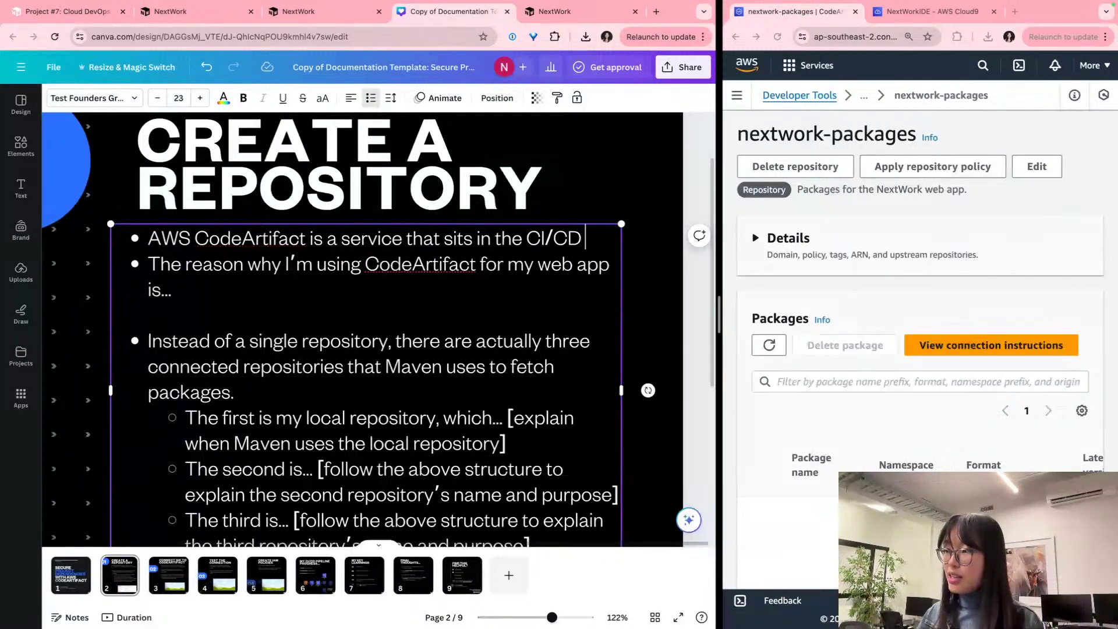
pyautogui.write('pipeline, ')
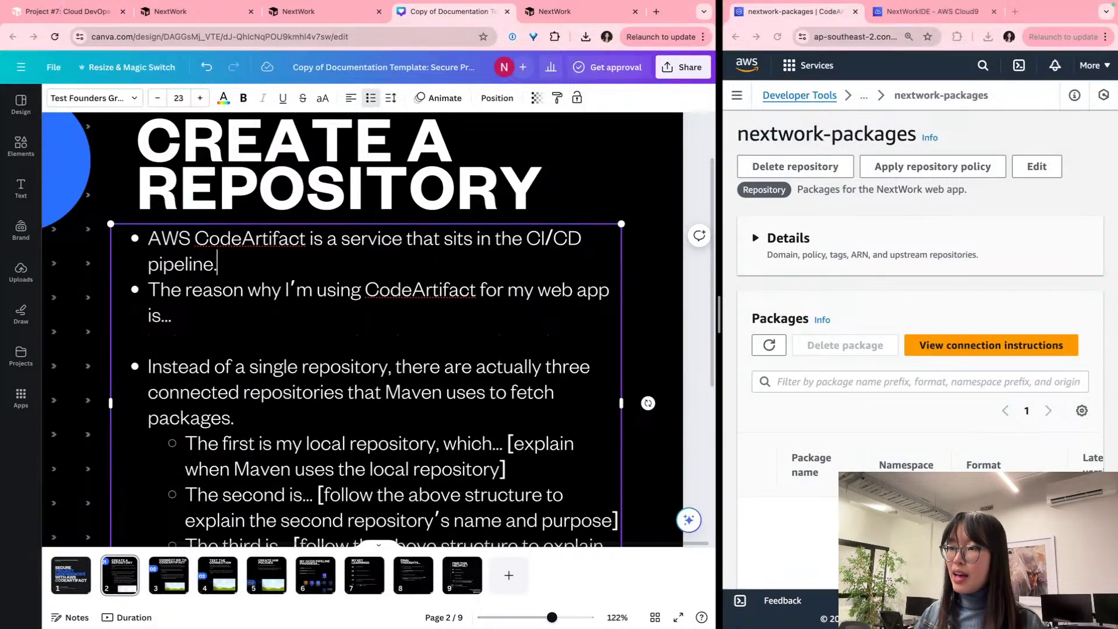
pyautogui.write('I am using ')
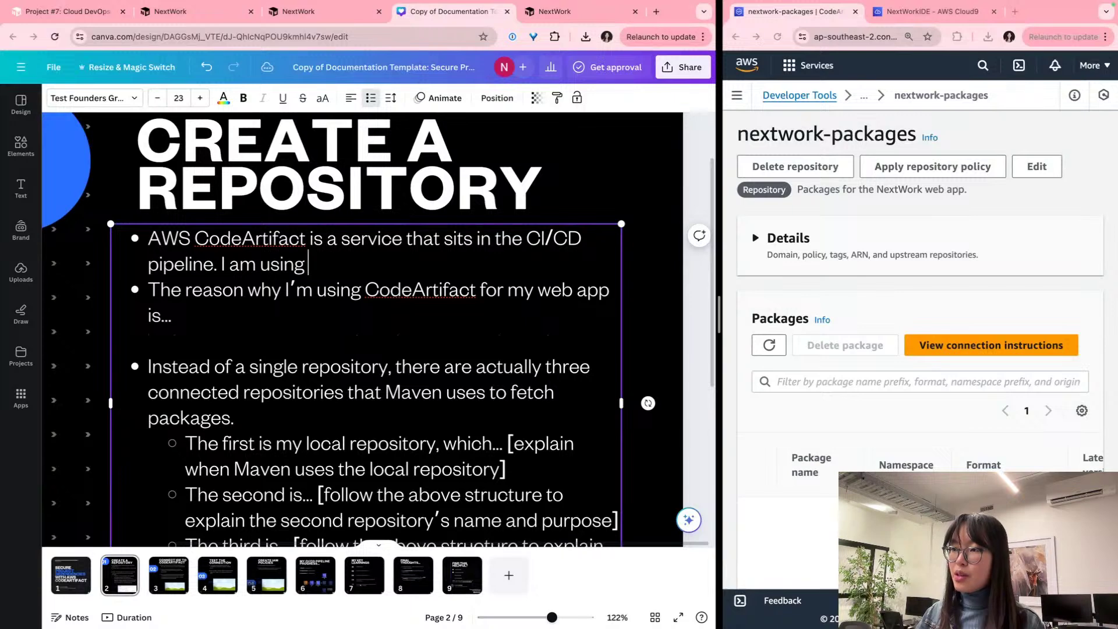
pyautogui.write('it today')
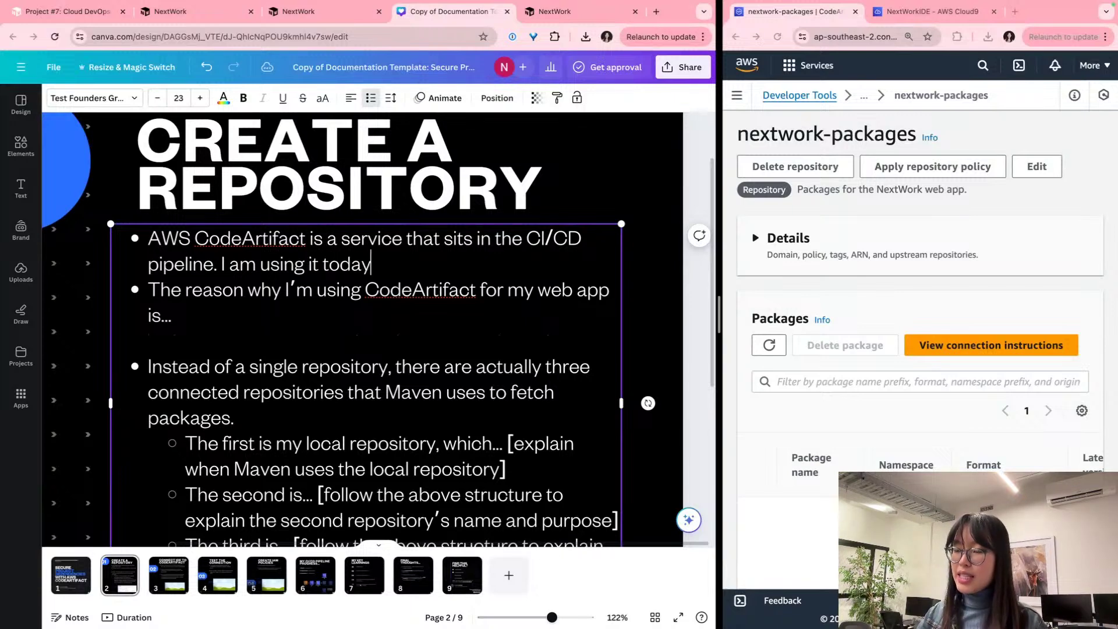
pyautogui.write(' to store')
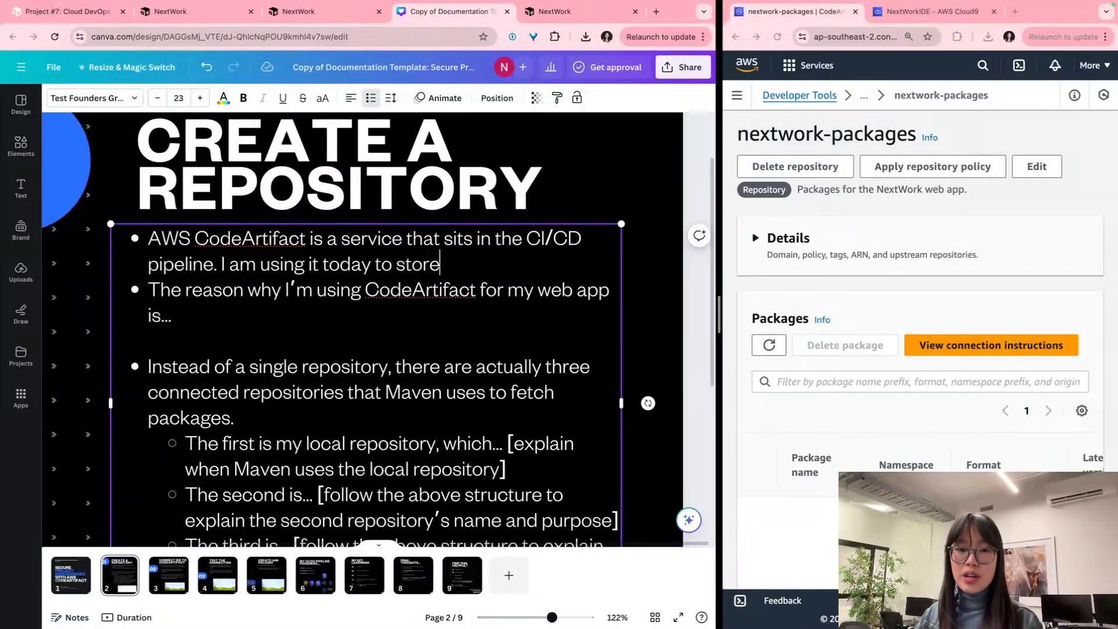
pyautogui.write(' backup copies of ')
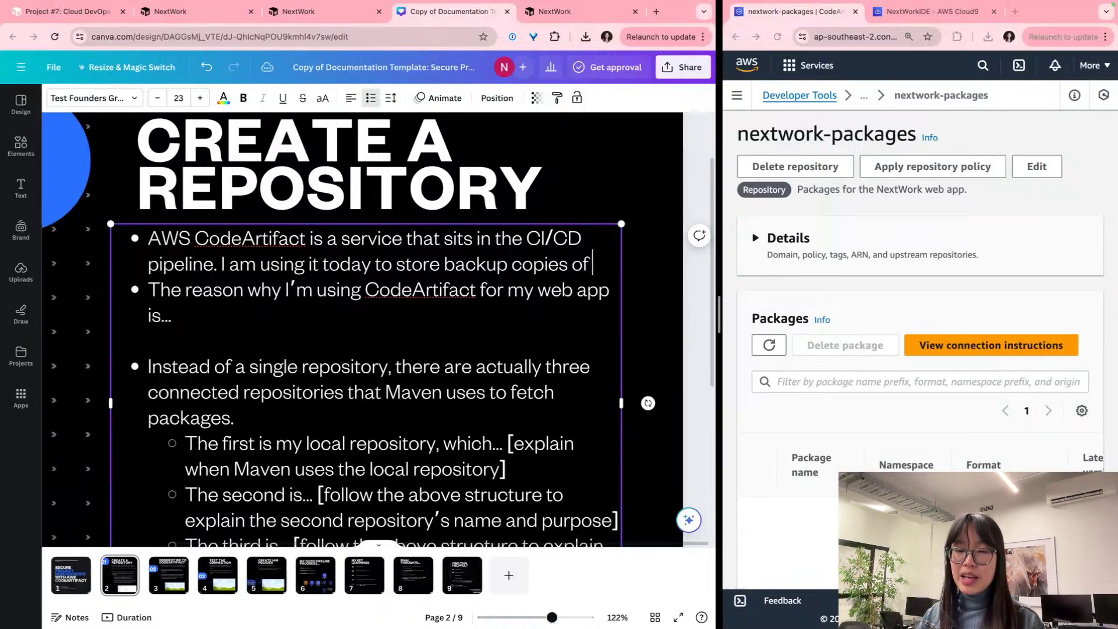
pyautogui.write('packag')
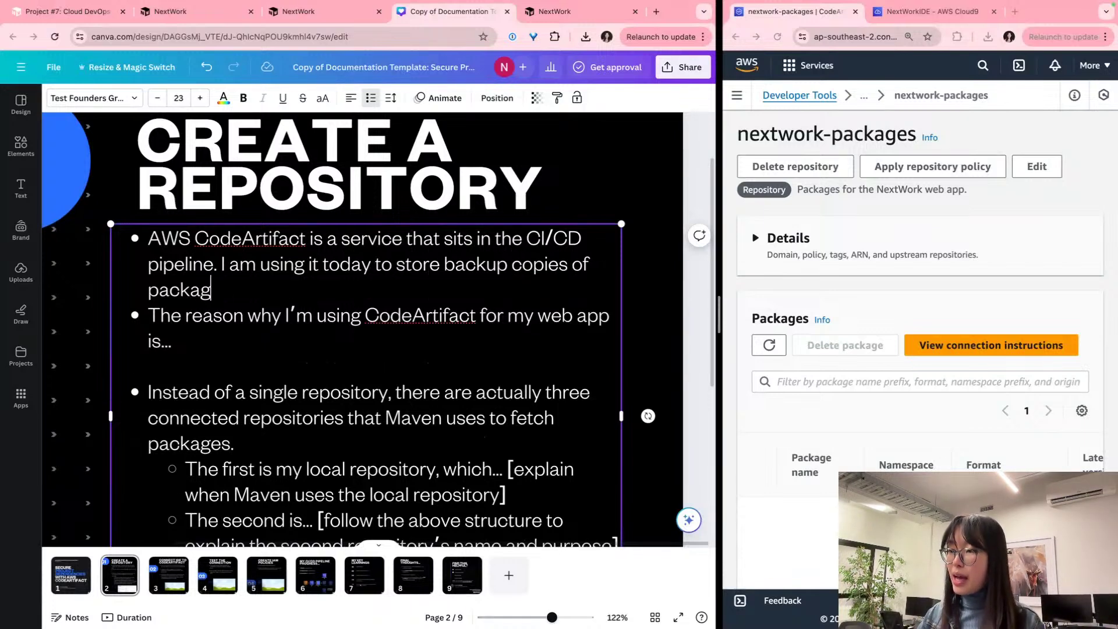
pyautogui.write('es (')
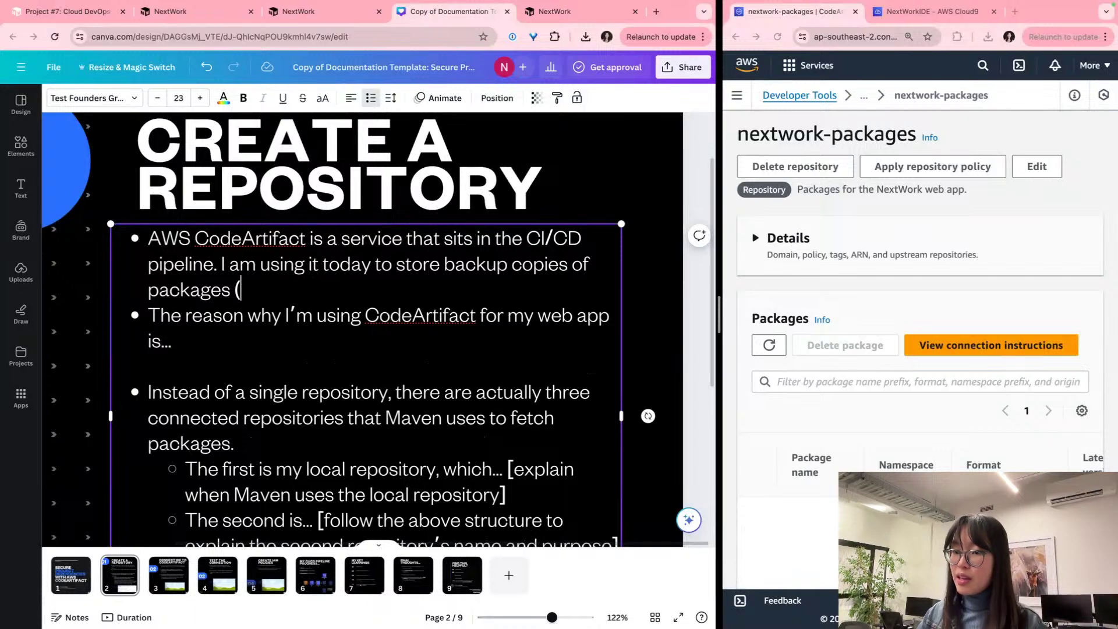
pyautogui.write('an')
# Step: Finish with 'packages (and importantly, dependencies) relevant to my Java web app.' plus an unbulleted blank line
pyautogui.press('BackSpace')
pyautogui.press('BackSpace')
pyautogui.write('es')
pyautogui.press('BackSpace')
pyautogui.press('BackSpace')
pyautogui.write('and importnsat,')
pyautogui.press('BackSpace')
pyautogui.press('BackSpace')
pyautogui.press('BackSpace')
pyautogui.press('BackSpace')
pyautogui.press('BackSpace')
pyautogui.write('antly, ')
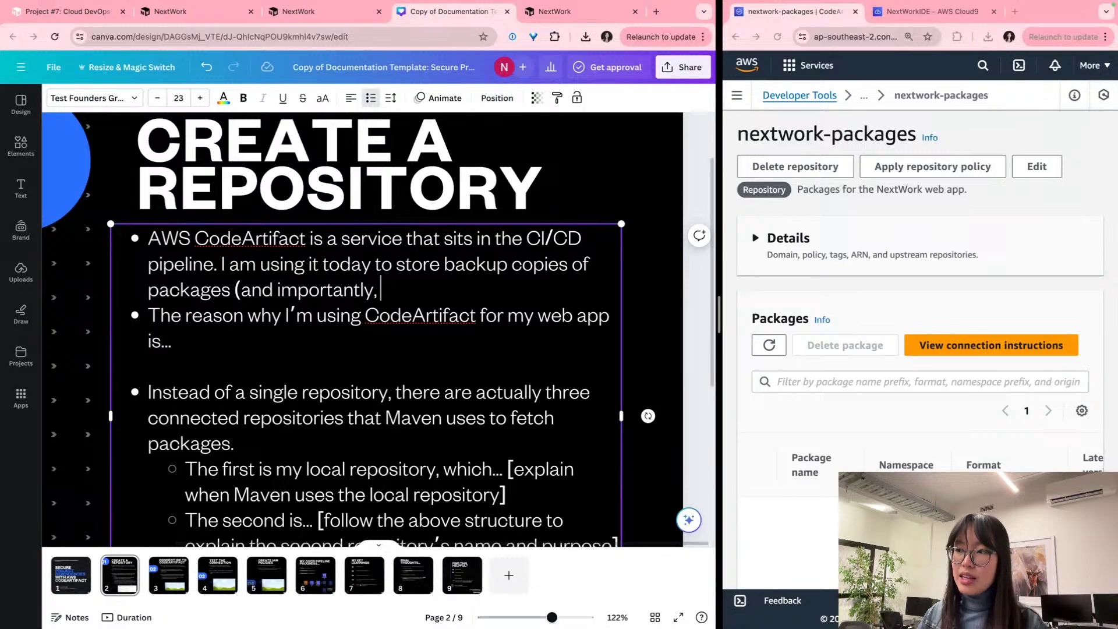
pyautogui.write('depend')
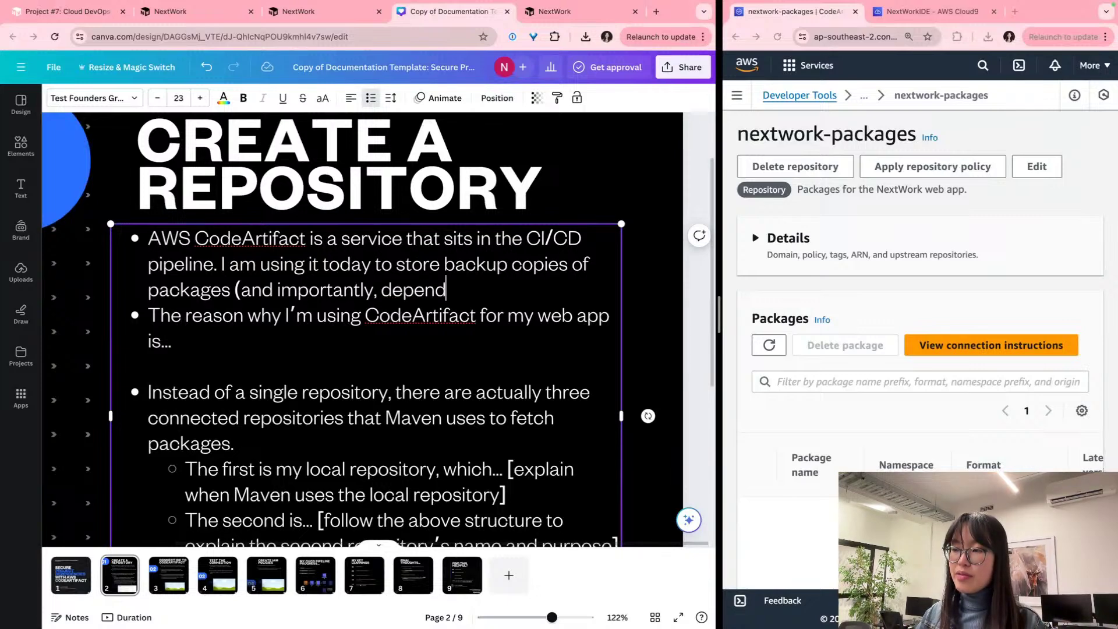
pyautogui.write('necencies) relevant')
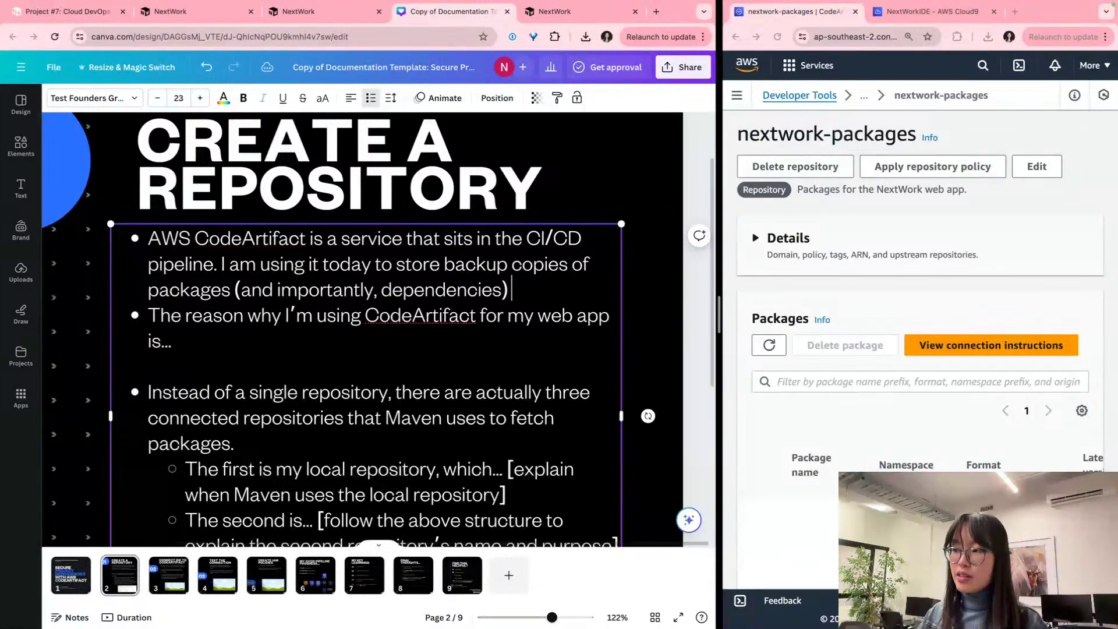
pyautogui.write(' to my ')
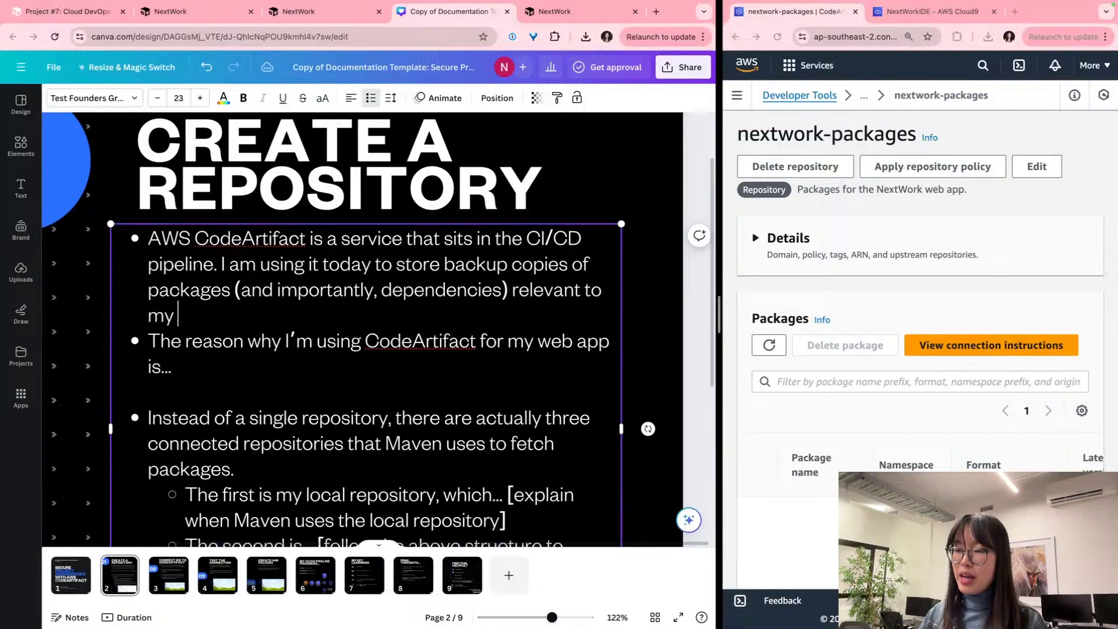
pyautogui.write('Java web app.')
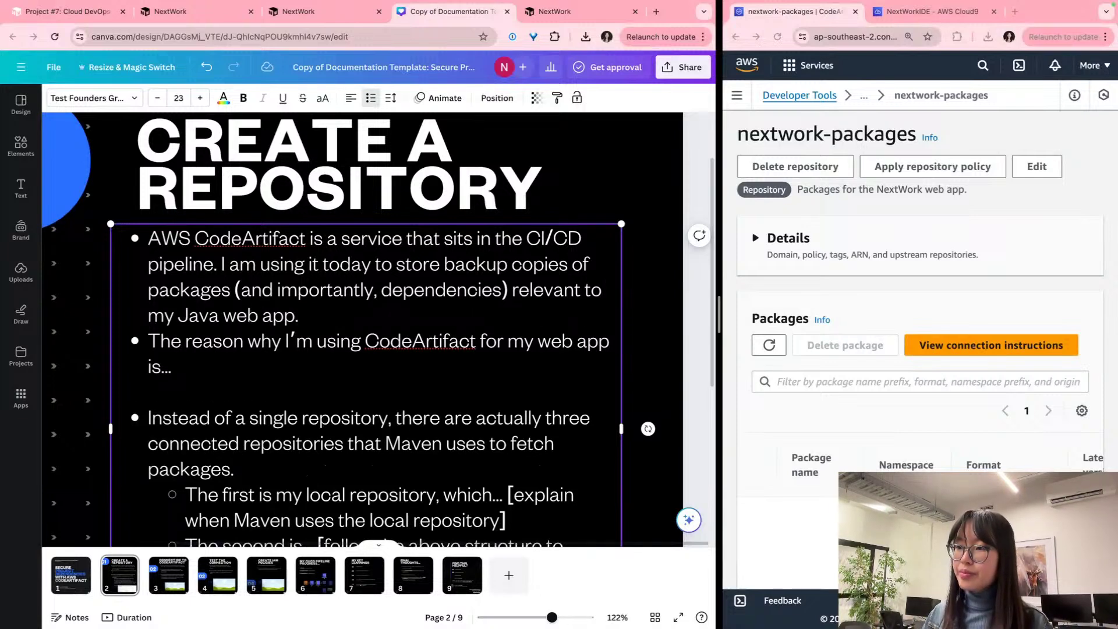
pyautogui.press('Return')
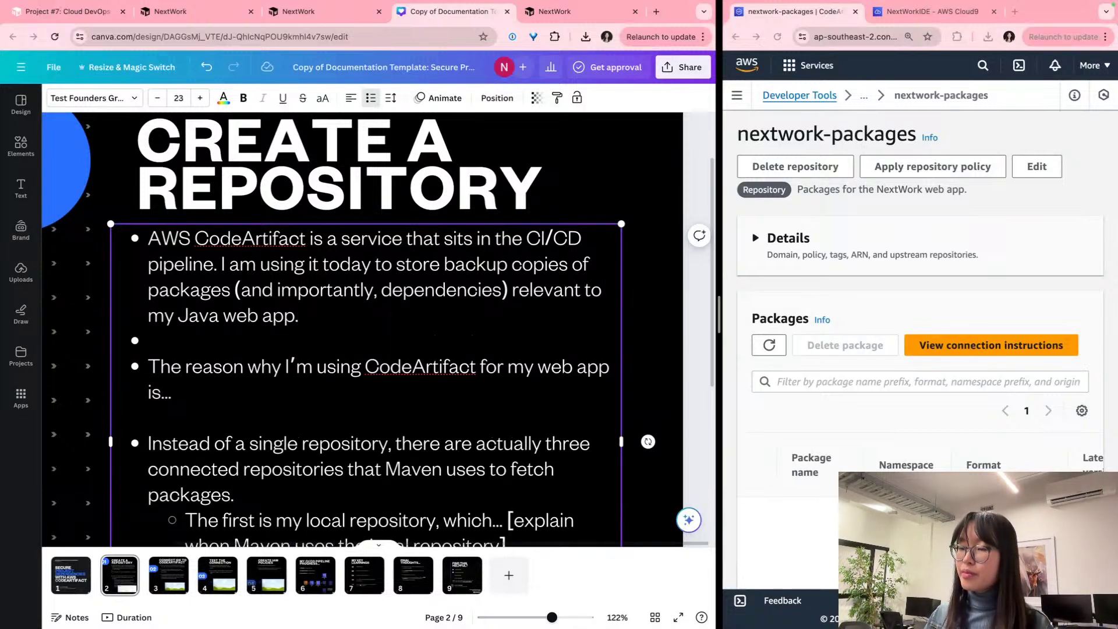
pyautogui.press('BackSpace')
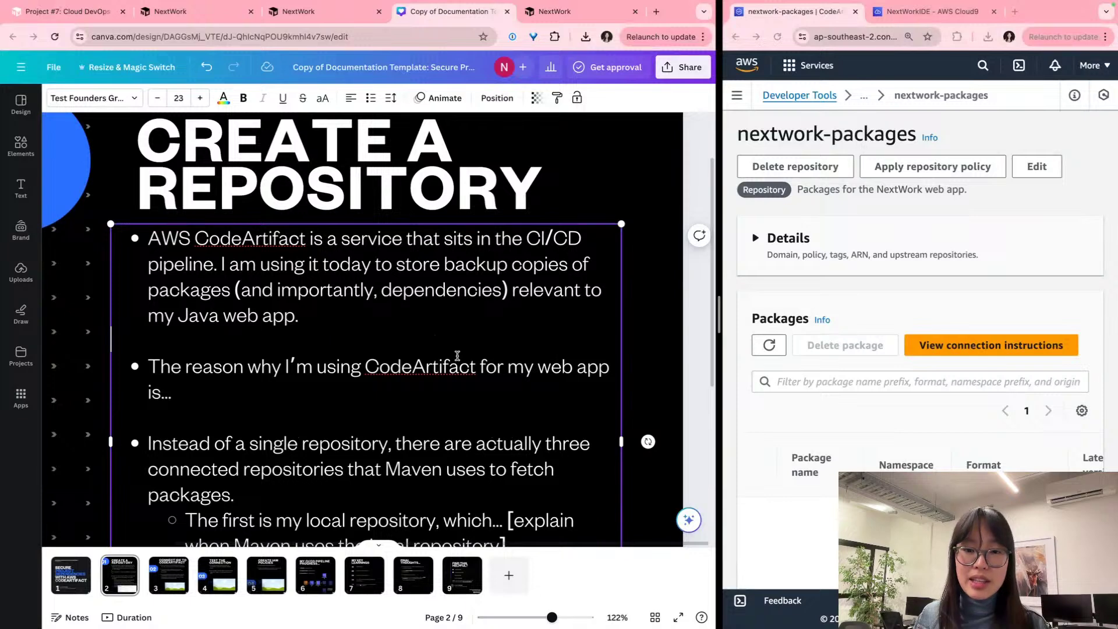
pyautogui.tripleClick(457, 356)
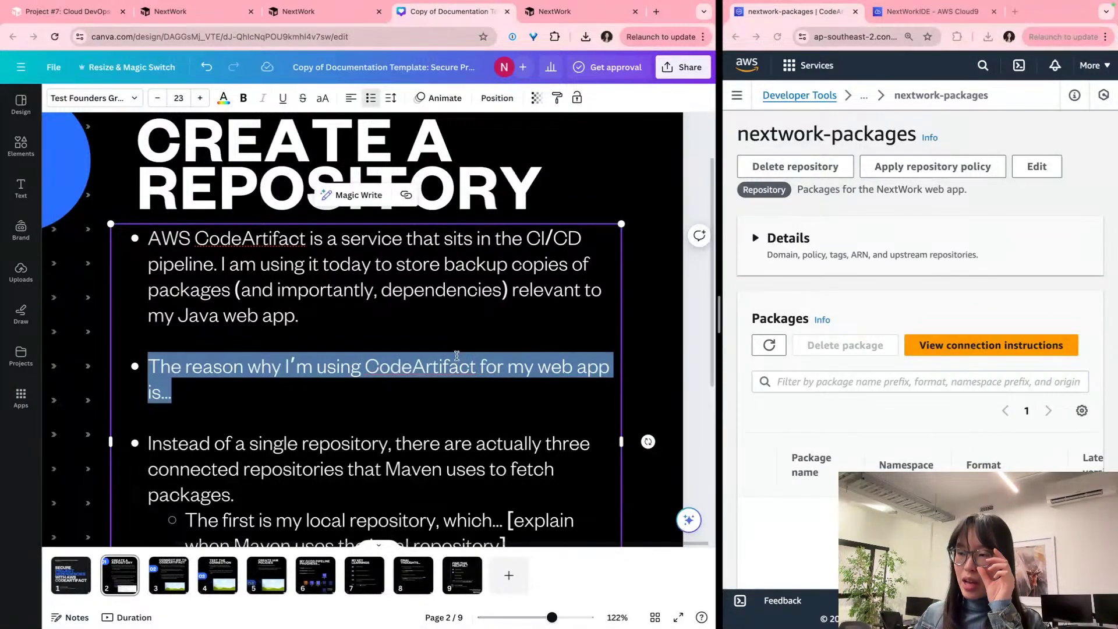
# Step: Extend the second bullet with 'for security/risk management, and continuity.'
pyautogui.click(343, 384)
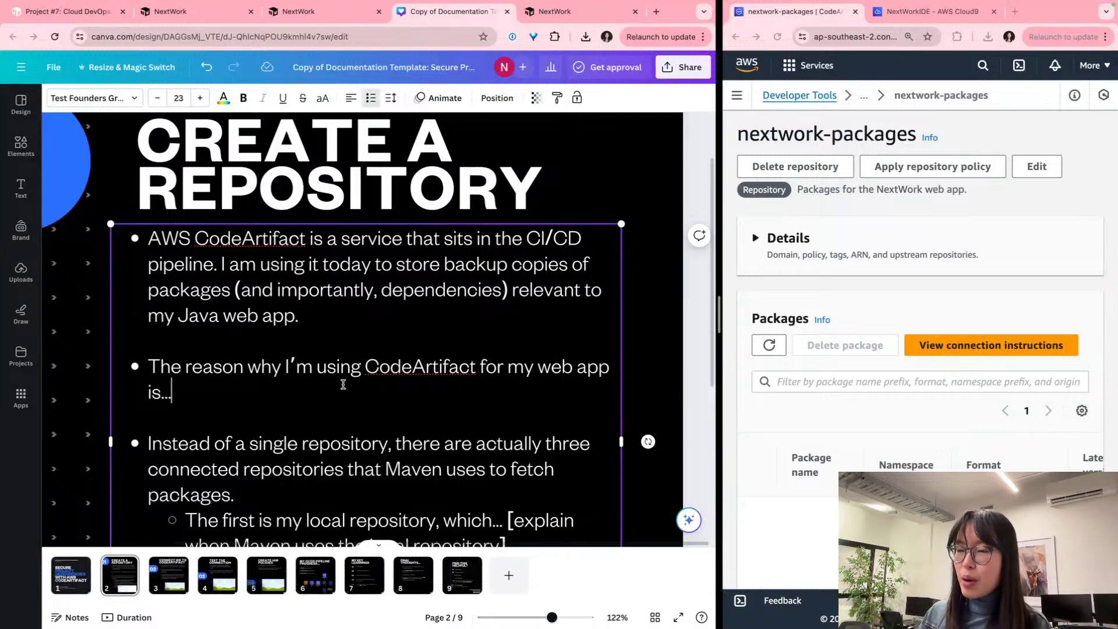
pyautogui.write('fo')
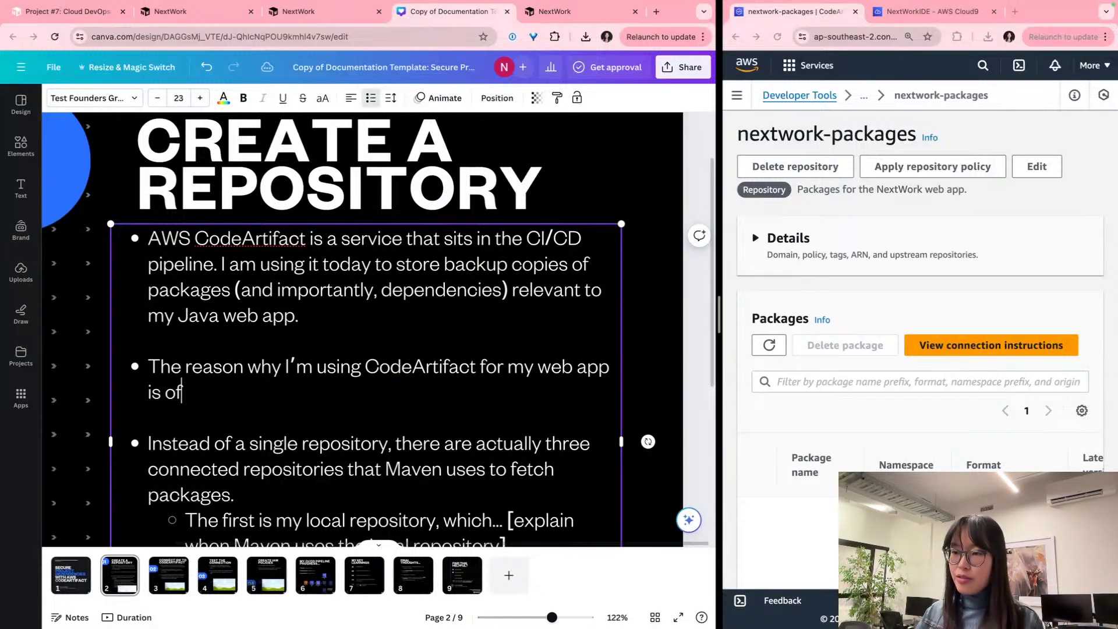
pyautogui.write('r security')
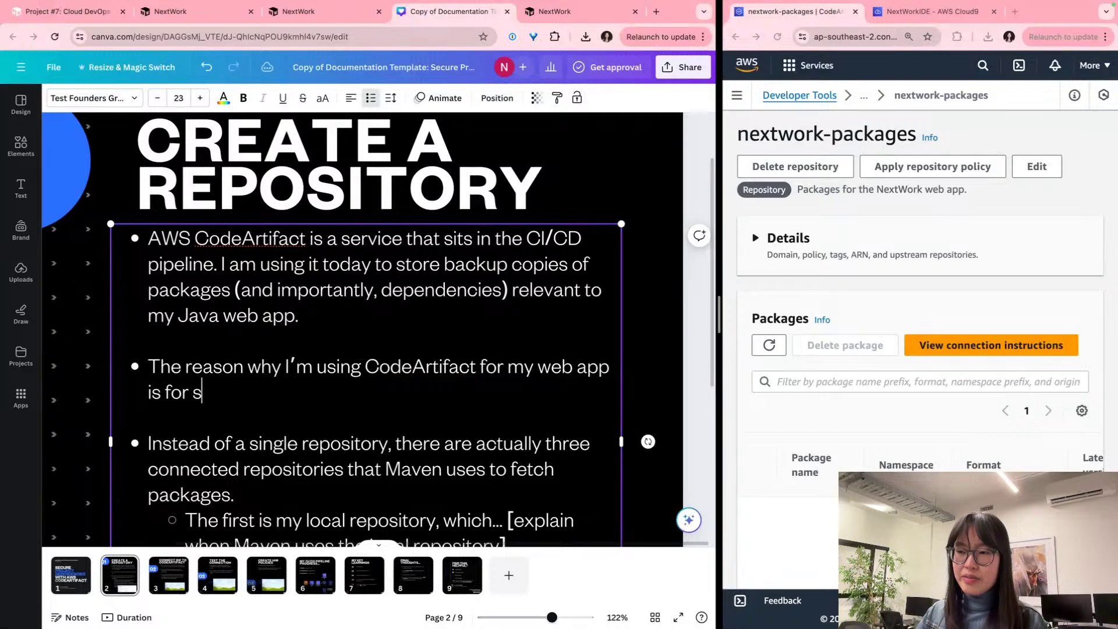
pyautogui.press('BackSpace')
pyautogui.press('BackSpace')
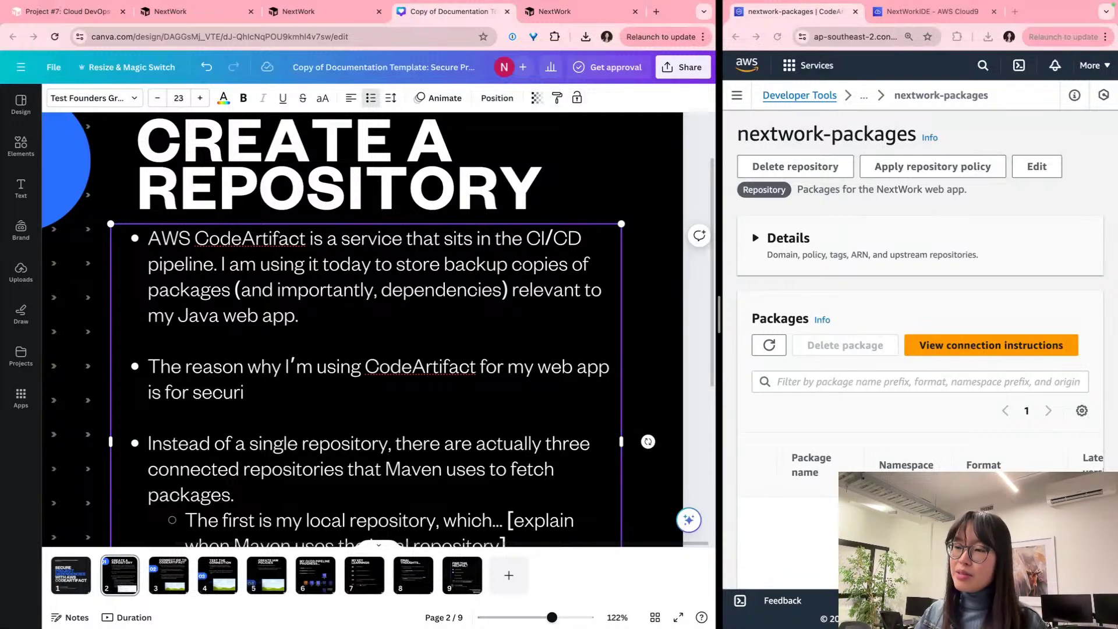
pyautogui.write('ty/rish c')
pyautogui.press('BackSpace')
pyautogui.press('BackSpace')
pyautogui.press('BackSpace')
pyautogui.write('k managemen')
pyautogui.press('BackSpace')
pyautogui.press('BackSpace')
pyautogui.press('BackSpace')
pyautogui.write('ement, and continuity')
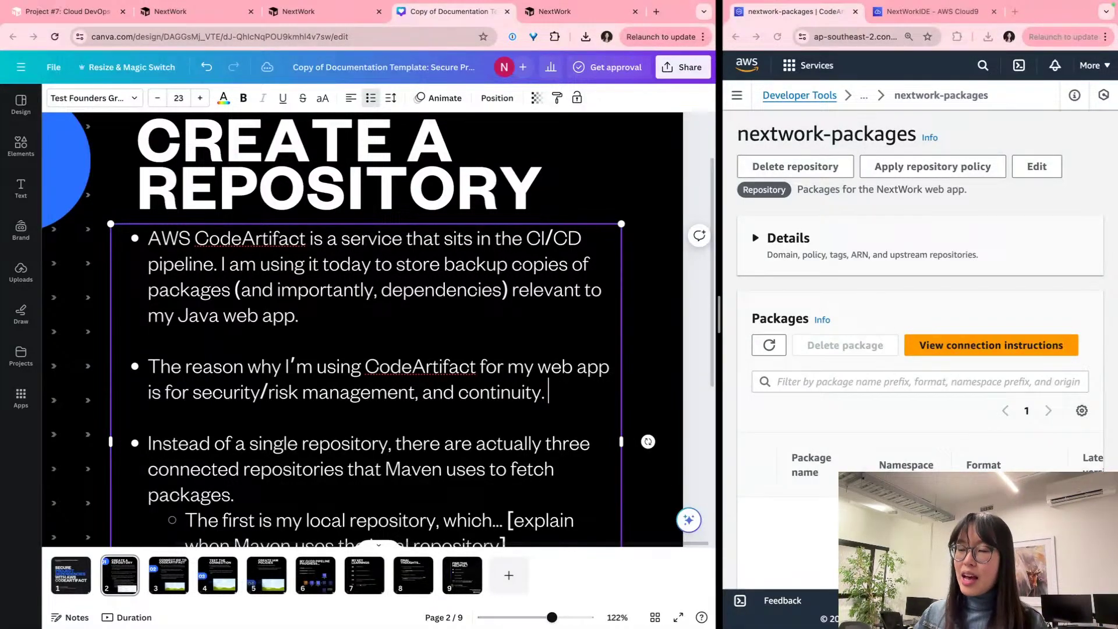
pyautogui.write('. Now,')
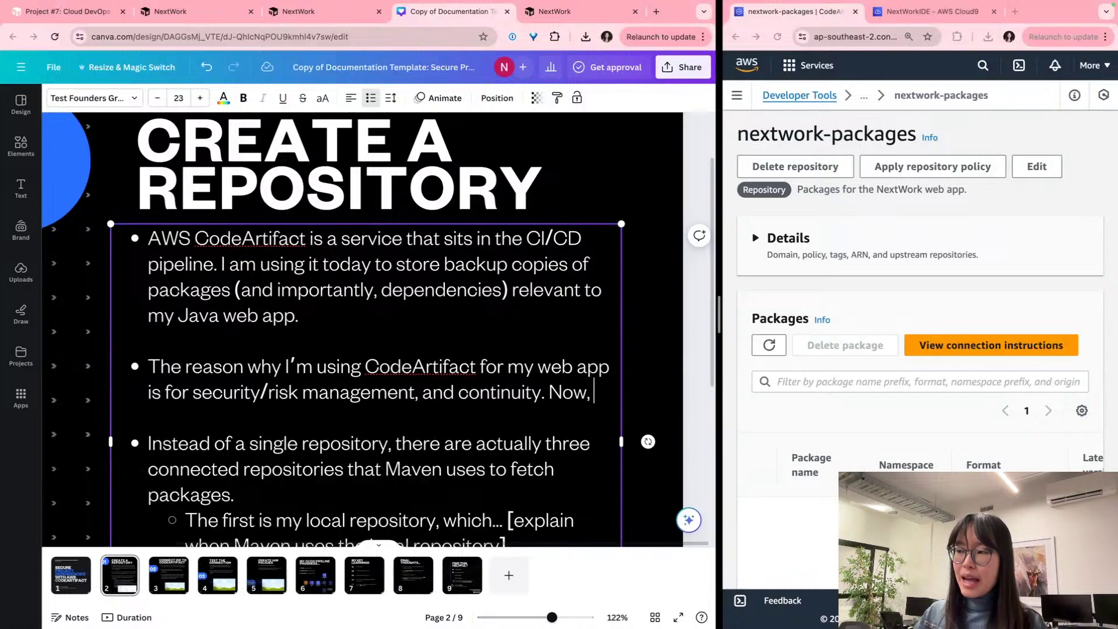
pyautogui.write(' even if the puiblic')
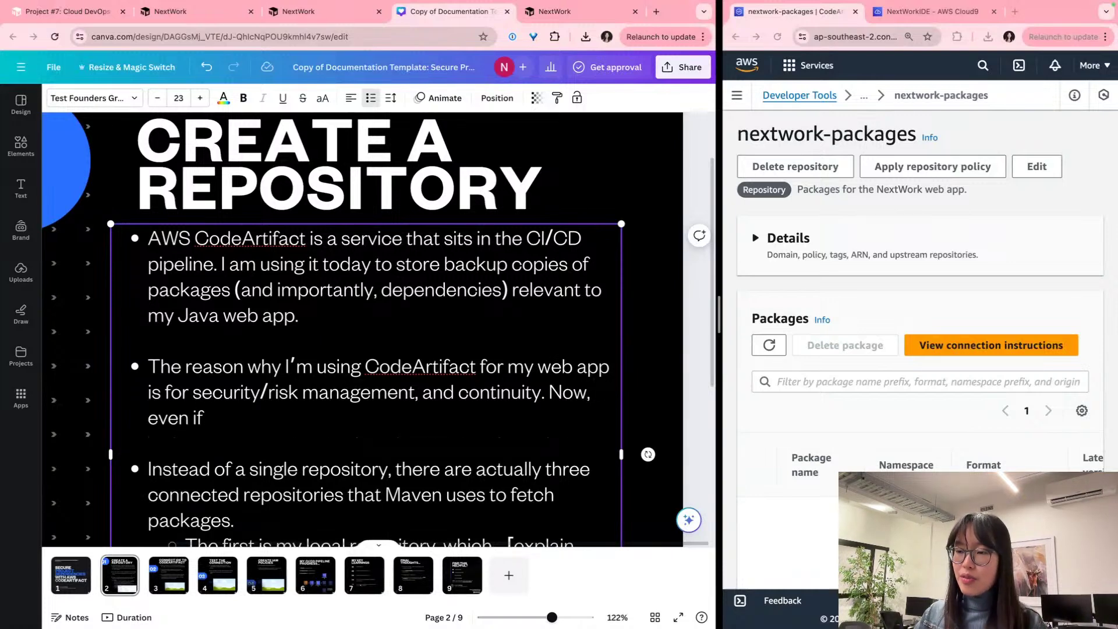
# Step: Continue the sentence 'Now, even if the public packages/dependencies of my project'
pyautogui.press('BackSpace')
pyautogui.press('BackSpace')
pyautogui.press('BackSpace')
pyautogui.press('BackSpace')
pyautogui.press('BackSpace')
pyautogui.press('BackSpace')
pyautogui.write('blic ')
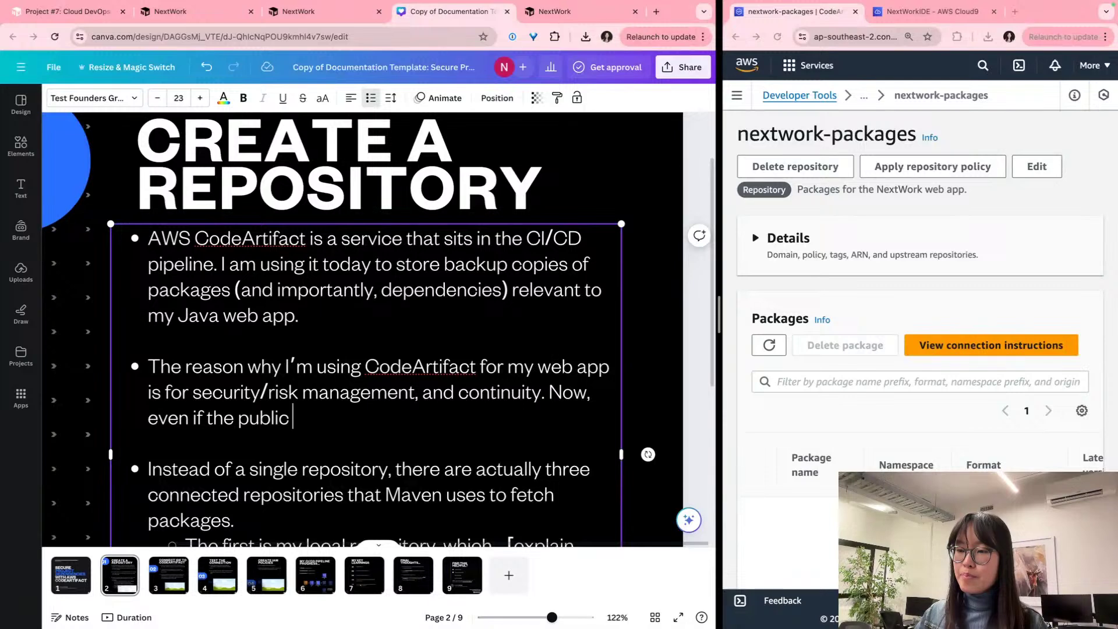
pyautogui.write('[ack')
pyautogui.press('BackSpace')
pyautogui.press('BackSpace')
pyautogui.press('BackSpace')
pyautogui.press('BackSpace')
pyautogui.write('p[a')
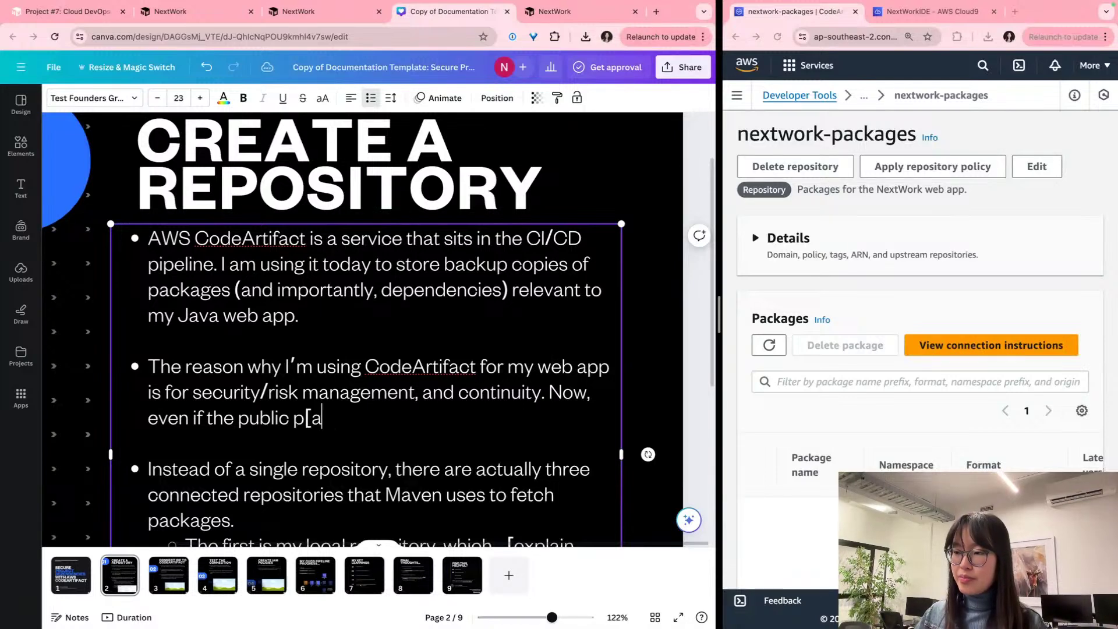
pyautogui.press('BackSpace')
pyautogui.press('BackSpace')
pyautogui.write('ackages')
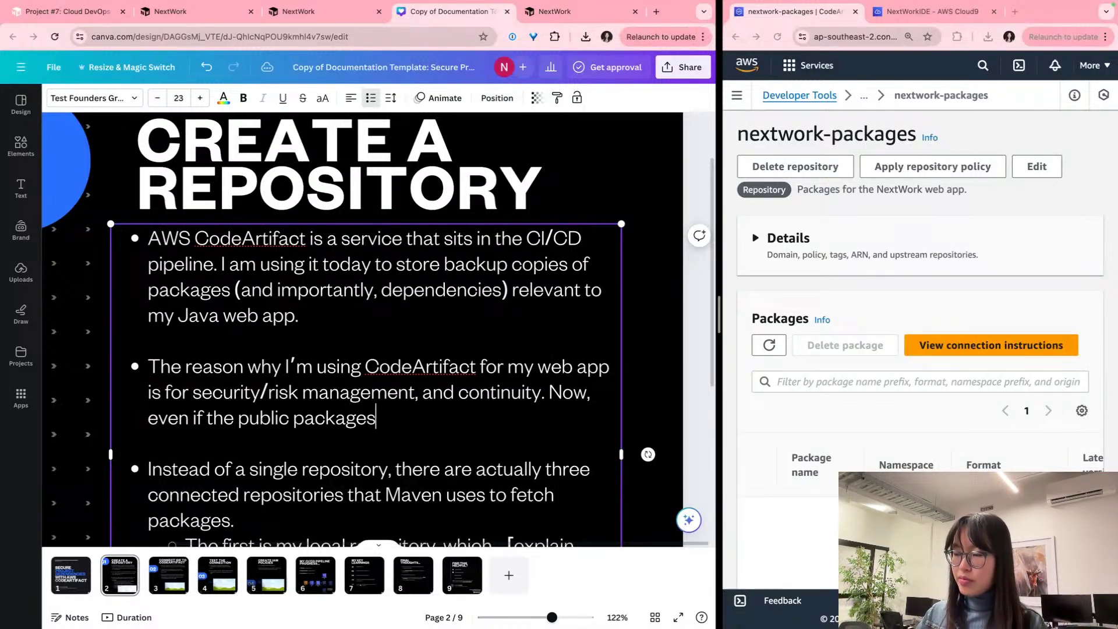
pyautogui.scroll(-2, 344, 383)
pyautogui.keyDown('ctrl'); pyautogui.scroll(5, 370, 380); pyautogui.keyUp('ctrl')
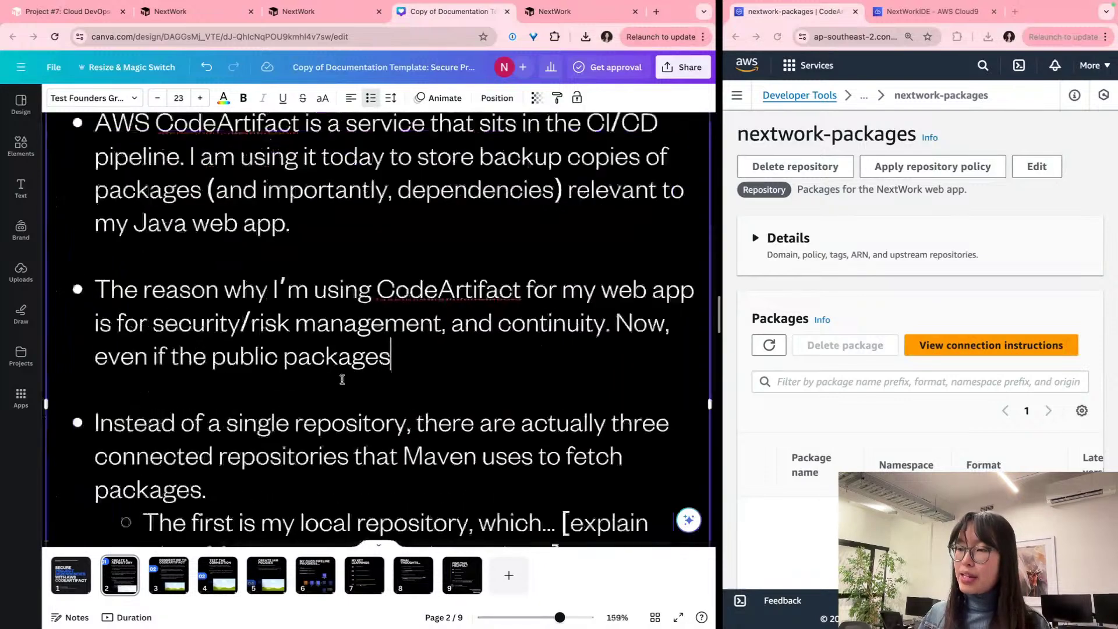
pyautogui.write('/swpow')
pyautogui.press('BackSpace')
pyautogui.press('BackSpace')
pyautogui.press('BackSpace')
pyautogui.press('BackSpace')
pyautogui.press('BackSpace')
pyautogui.write('depende')
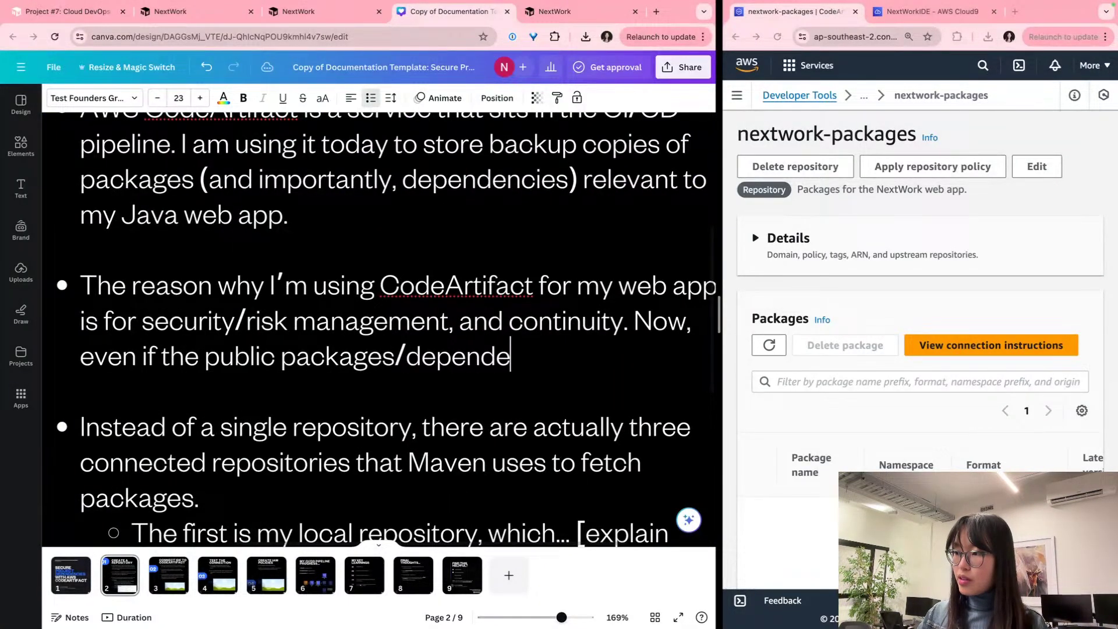
pyautogui.press('BackSpace')
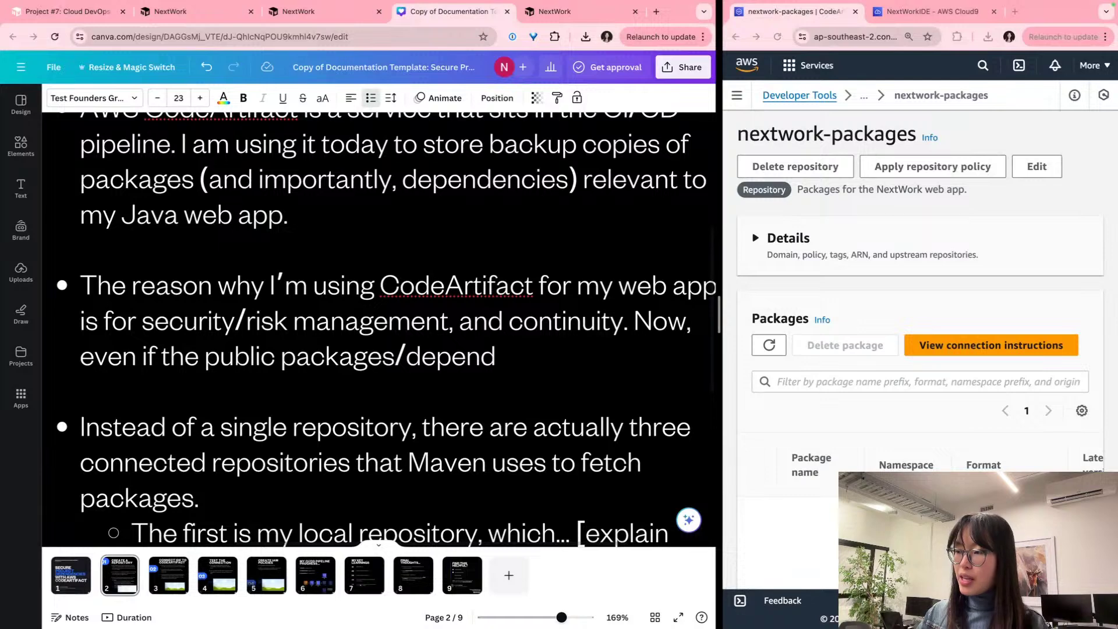
pyautogui.write('enciesa')
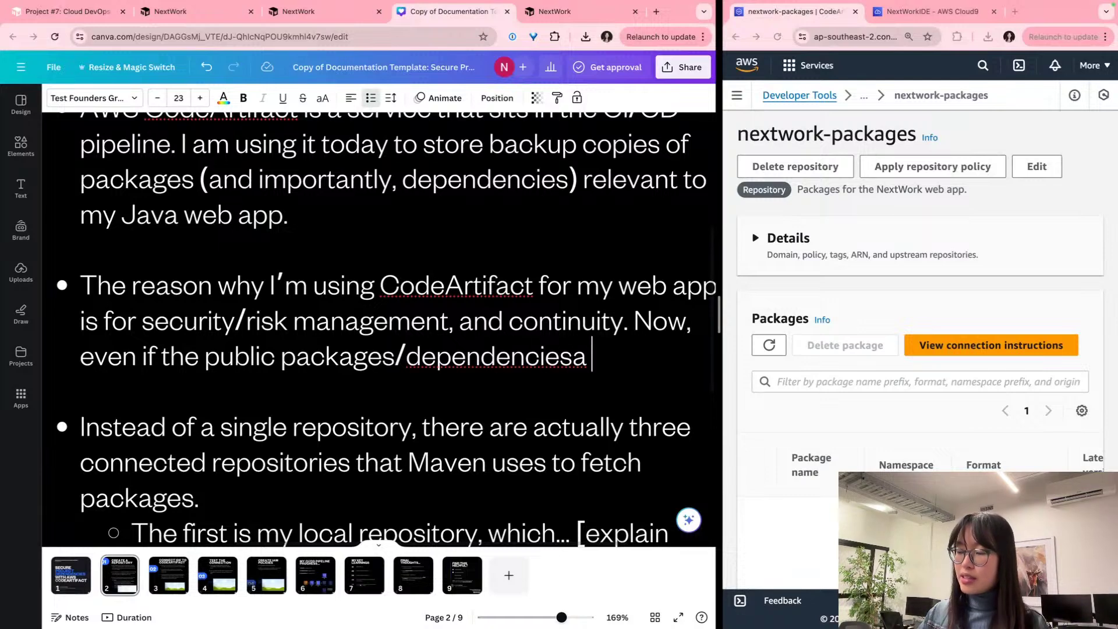
pyautogui.press('BackSpace')
pyautogui.write('of my prjec')
pyautogui.press('BackSpace')
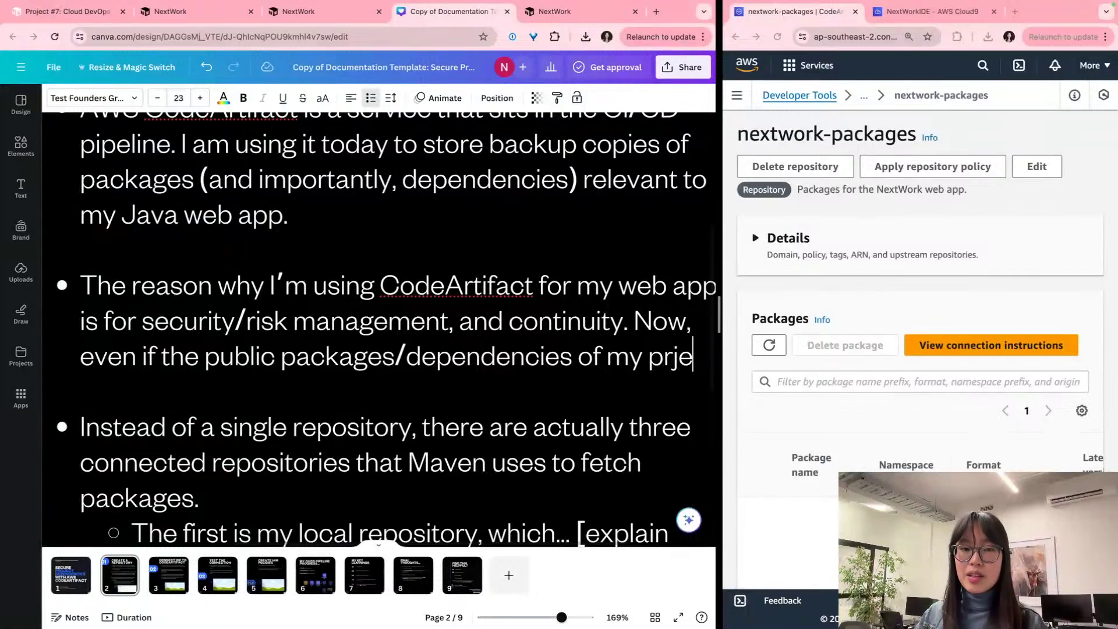
pyautogui.press('BackSpace')
pyautogui.press('BackSpace')
pyautogui.write('oject')
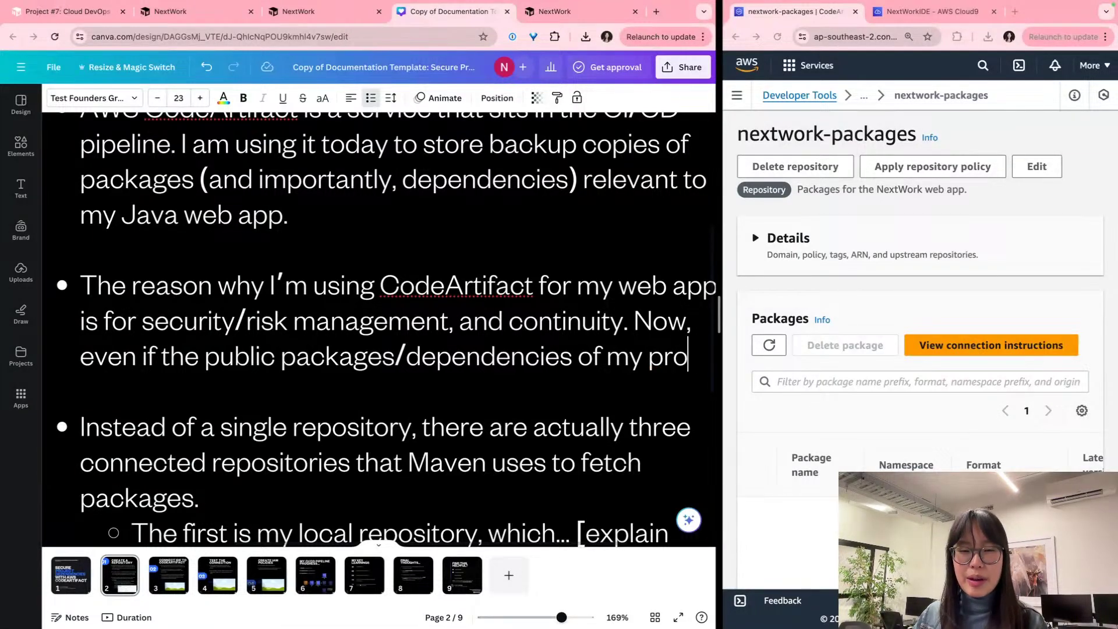
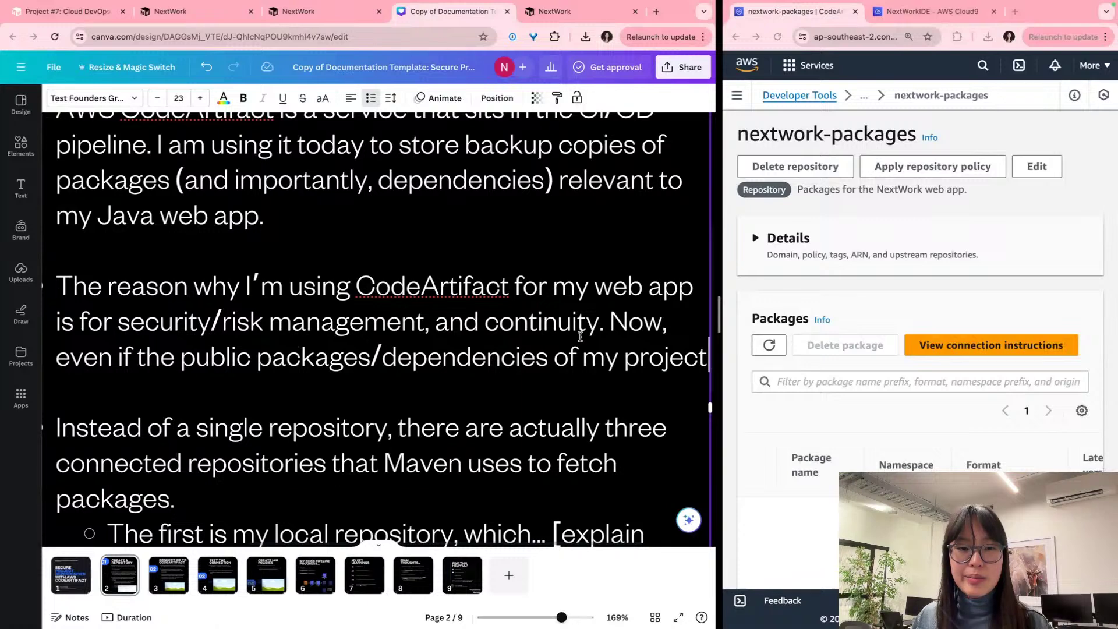
# Step: End the second bullet: if public packages are no longer available, copies in my AWS CodeArtifact repositories keep web app development going
pyautogui.scroll(-1, 579, 336)
pyautogui.scroll(-5, 560, 337)
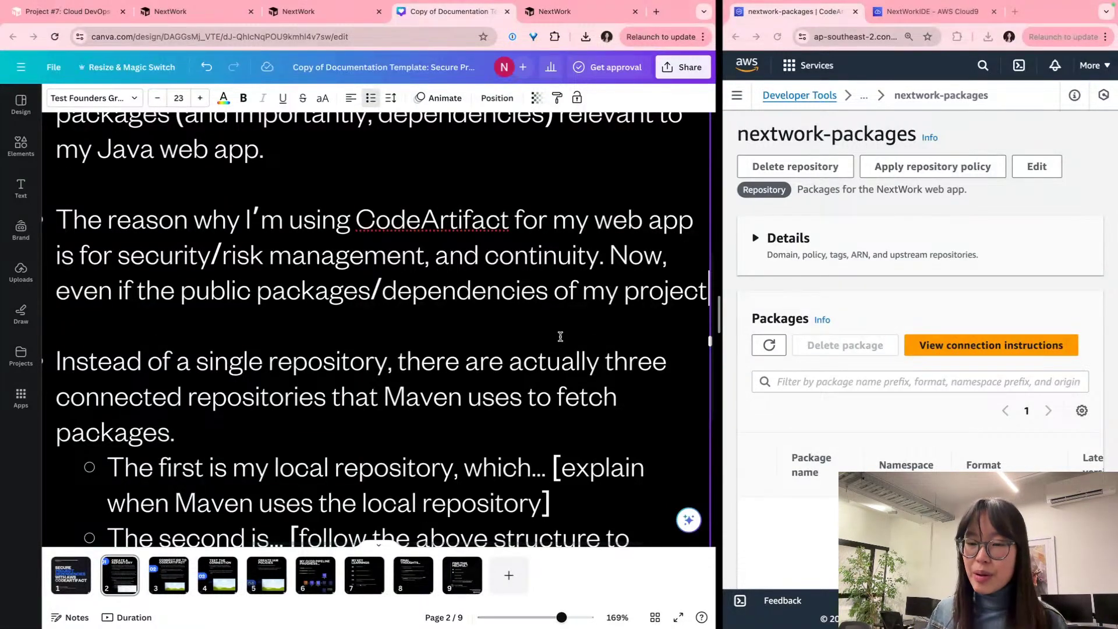
pyautogui.write('are no lnger')
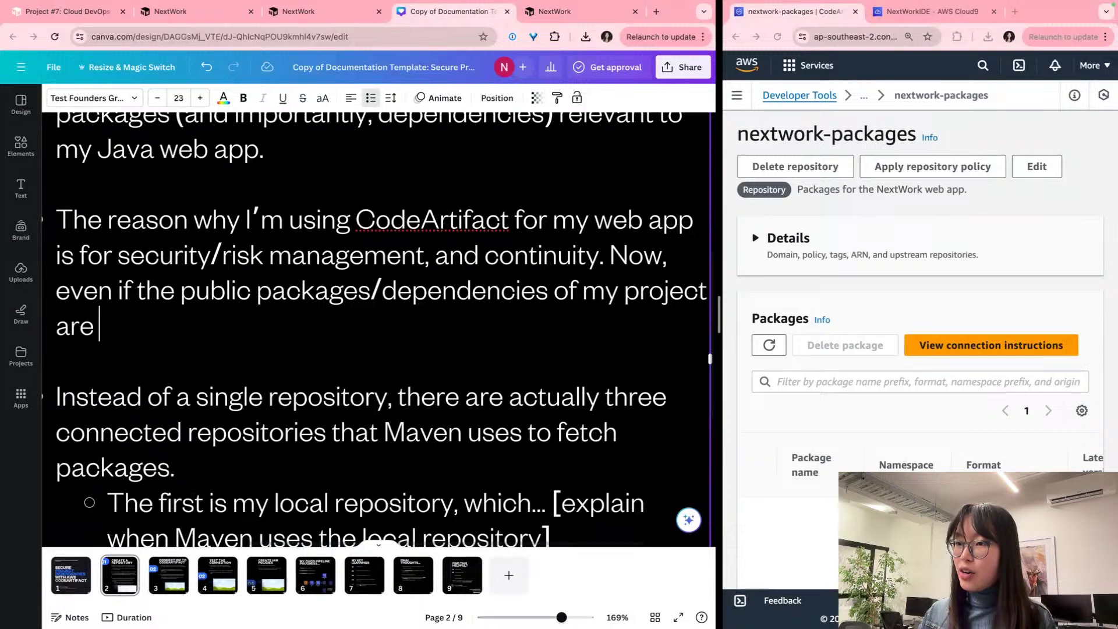
pyautogui.press('BackSpace')
pyautogui.press('BackSpace')
pyautogui.press('BackSpace')
pyautogui.press('BackSpace')
pyautogui.write('onger')
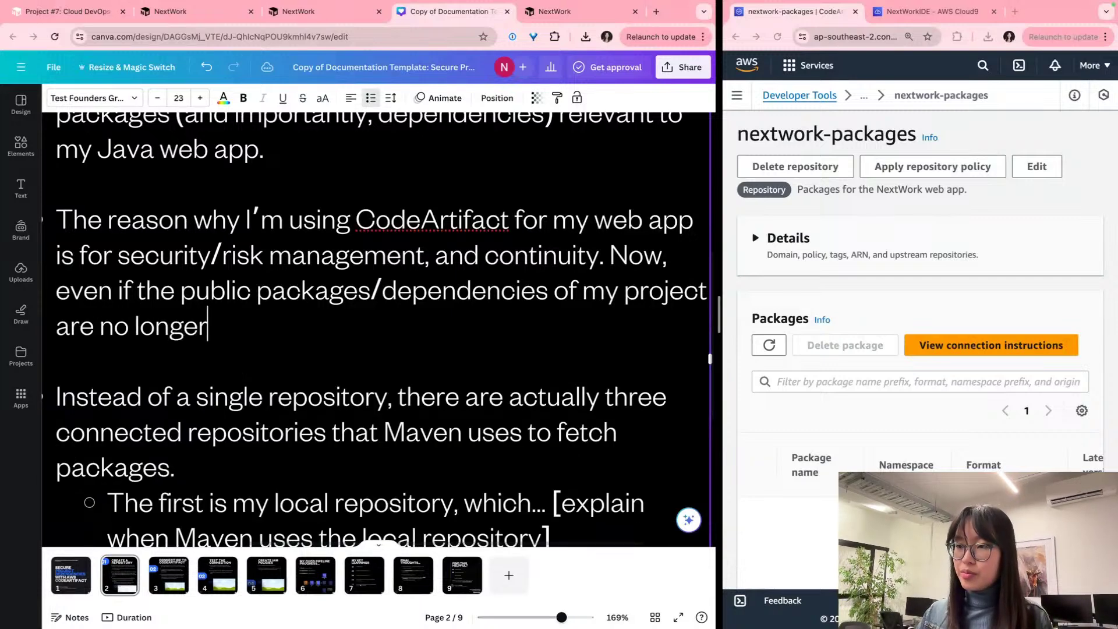
pyautogui.write(' available/')
pyautogui.press('BackSpace')
pyautogui.write(', there is a copy if')
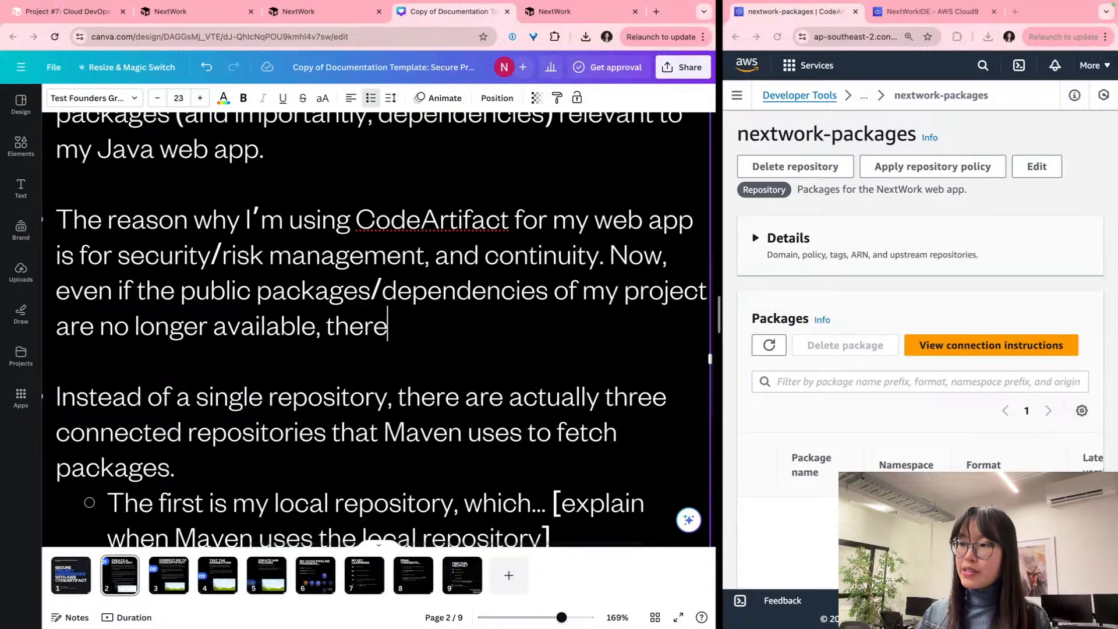
pyautogui.press('BackSpace')
pyautogui.press('BackSpace')
pyautogui.write('in ')
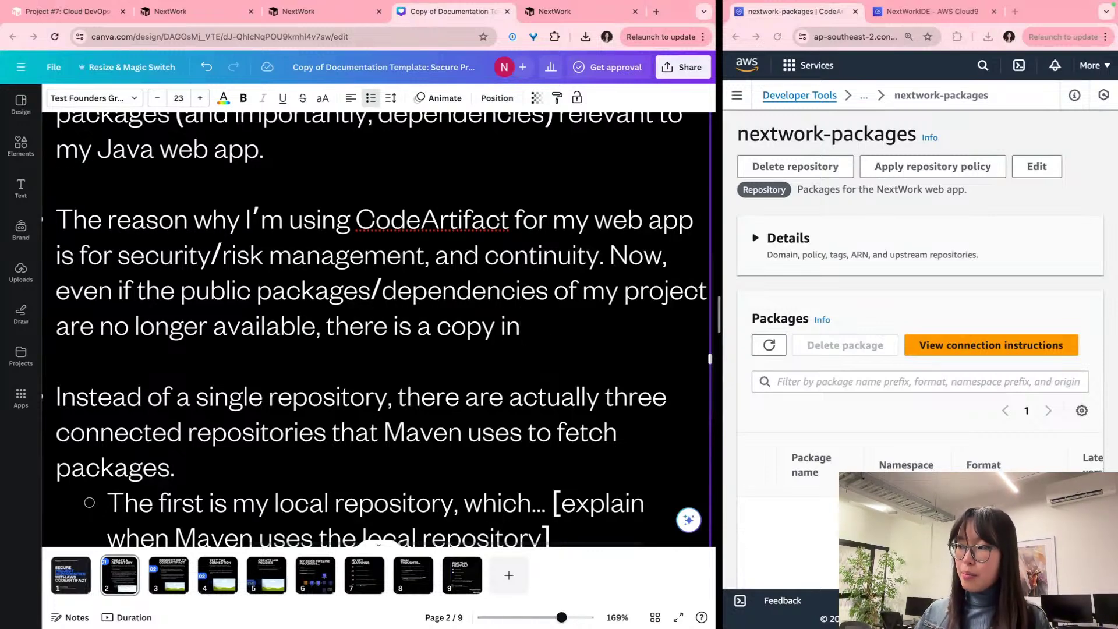
pyautogui.write('my AWS CodeAr')
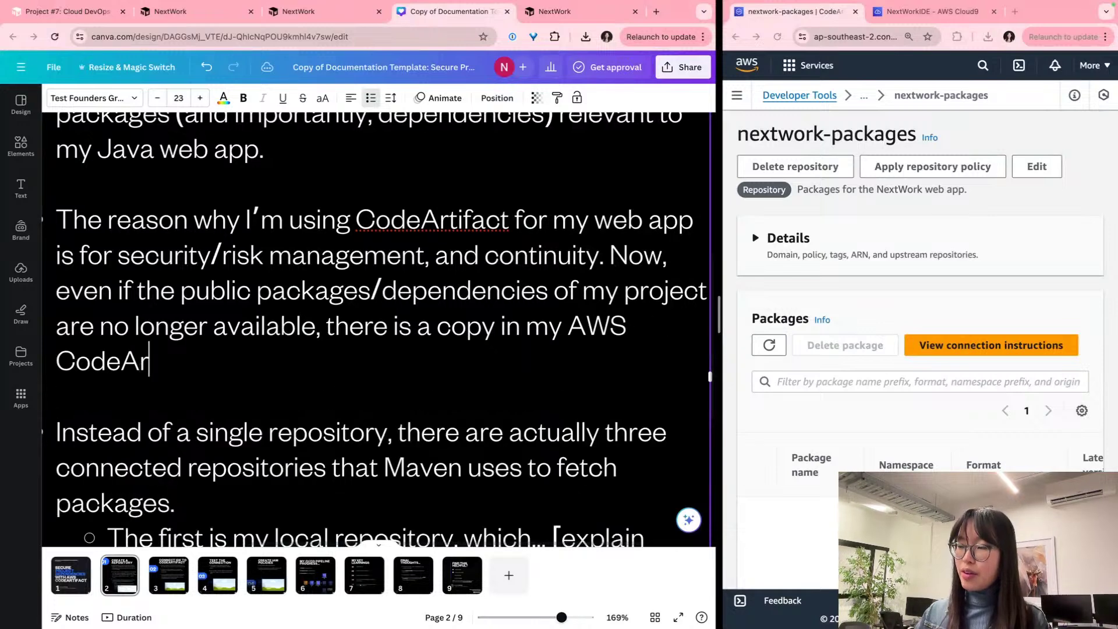
pyautogui.write('tifact repo')
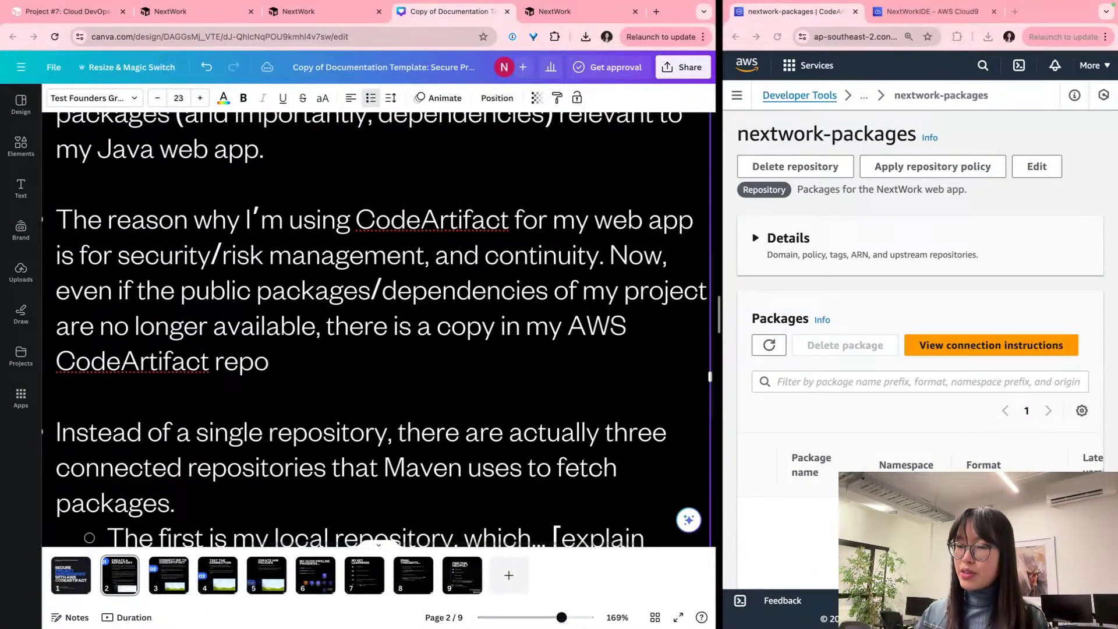
pyautogui.write('sito')
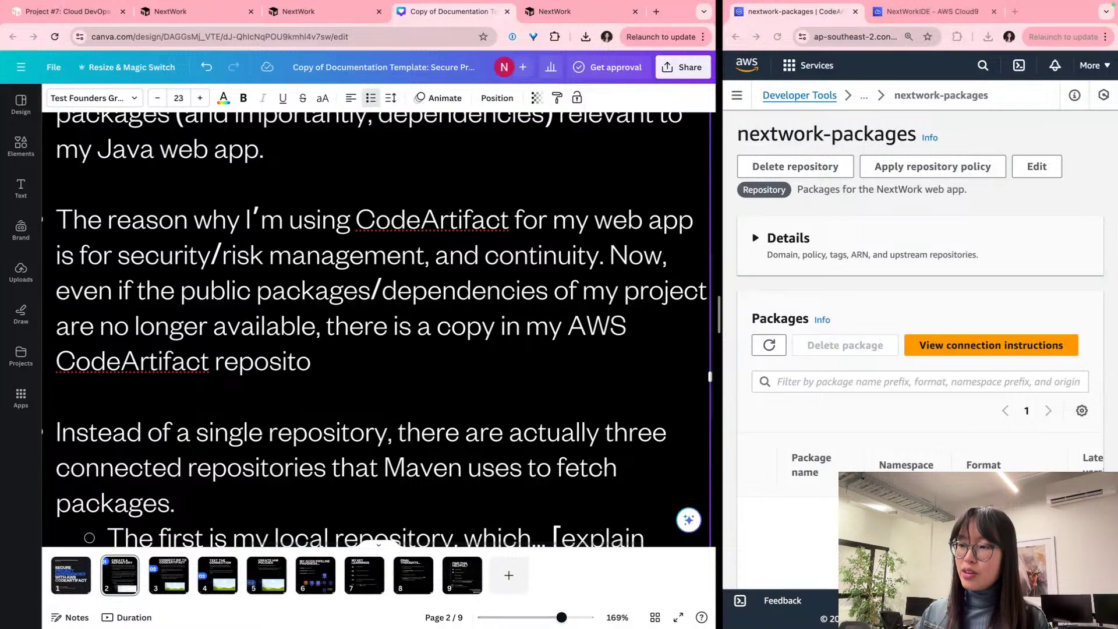
pyautogui.write('ries to ma')
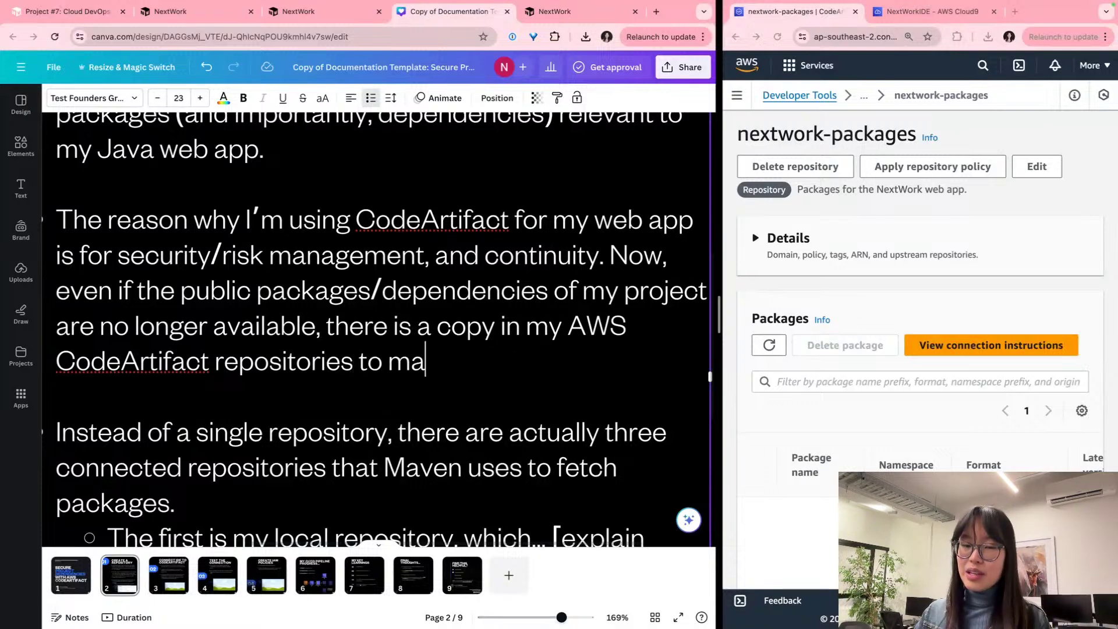
pyautogui.write('ke sure I can keep')
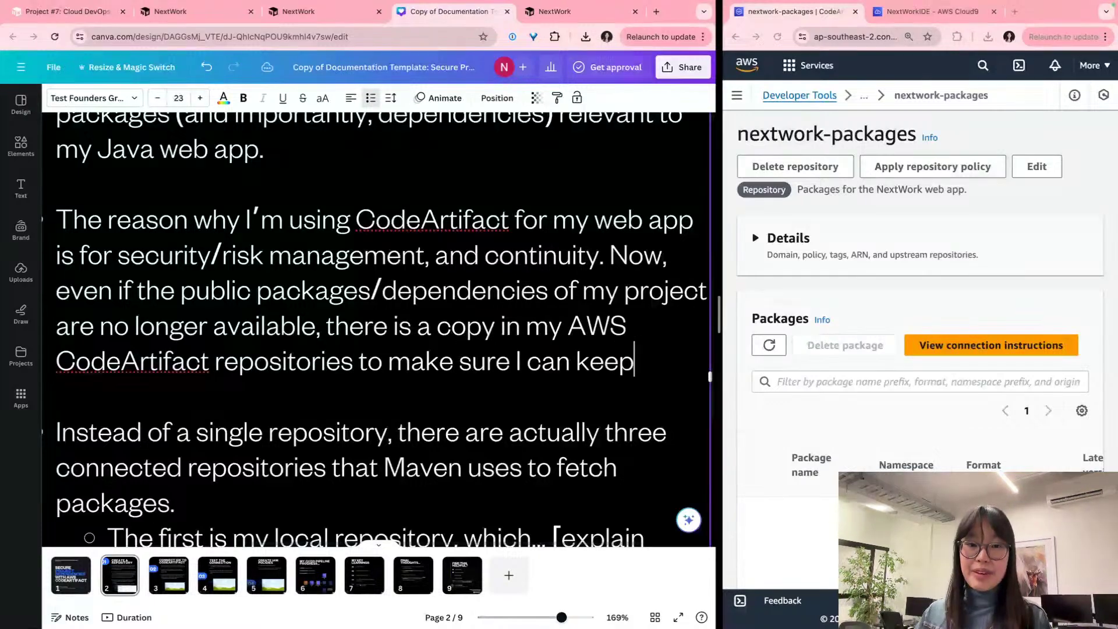
pyautogui.write(' developing my web app.')
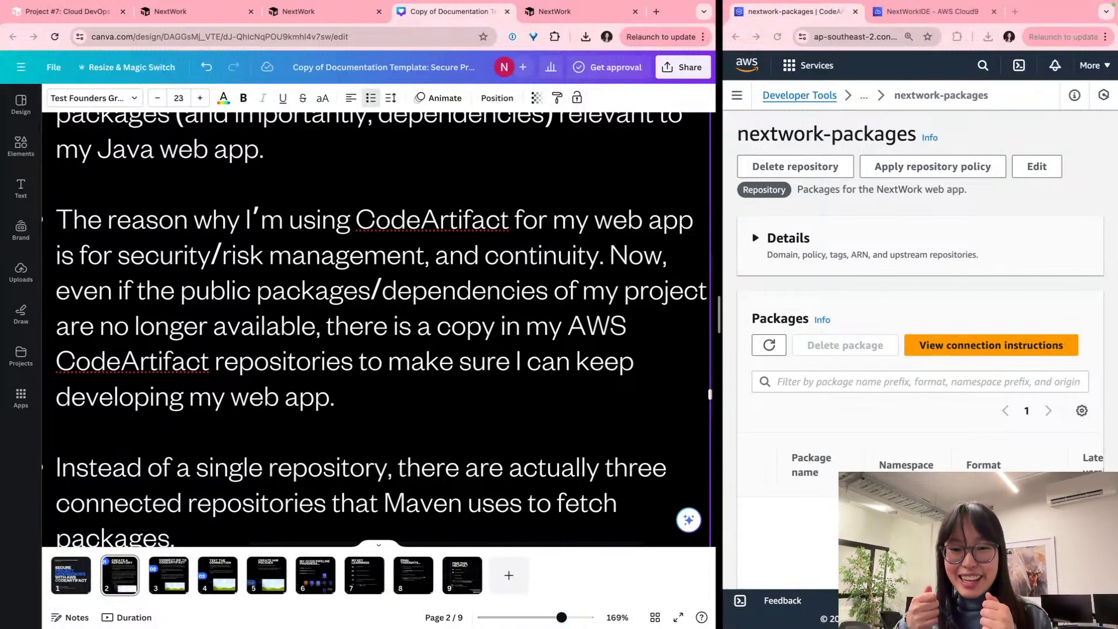
pyautogui.scroll(-3, 531, 242)
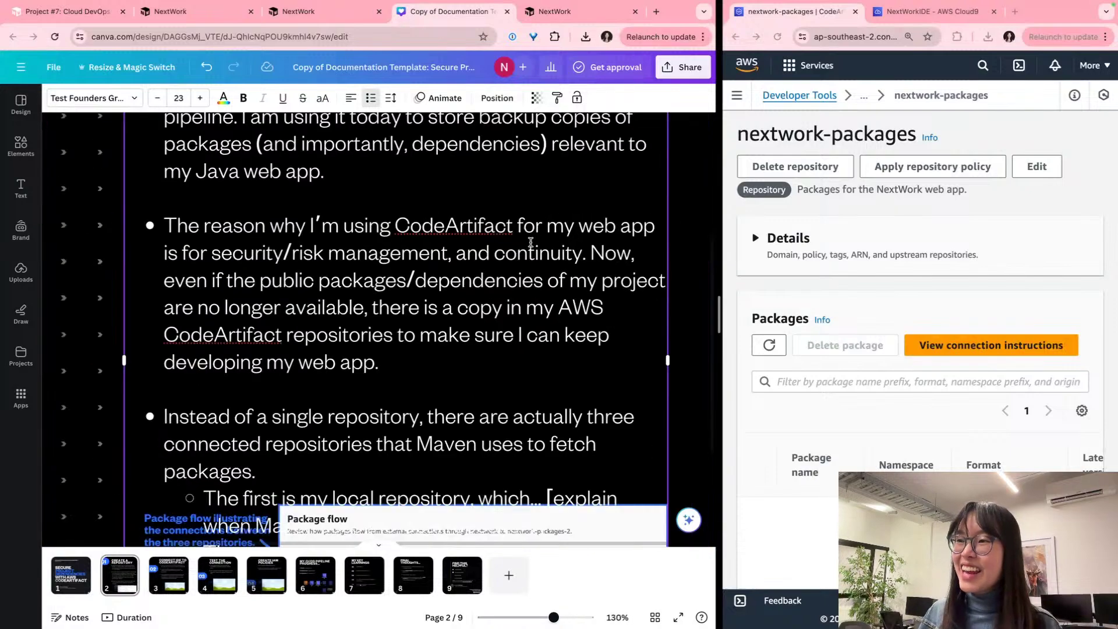
pyautogui.scroll(-3, 439, 296)
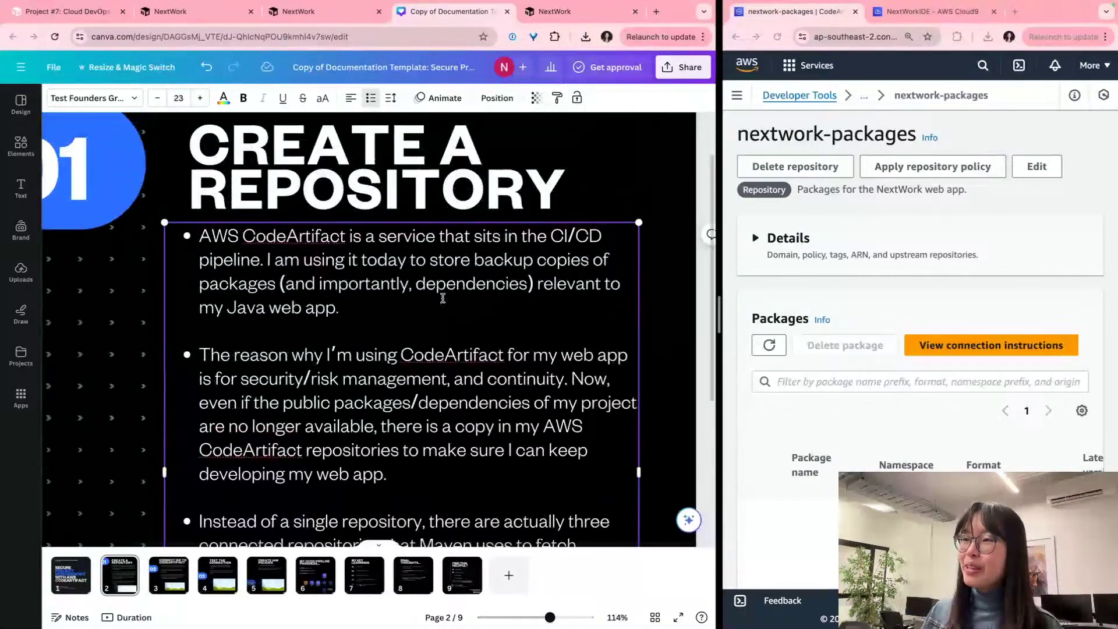
pyautogui.scroll(-2, 443, 299)
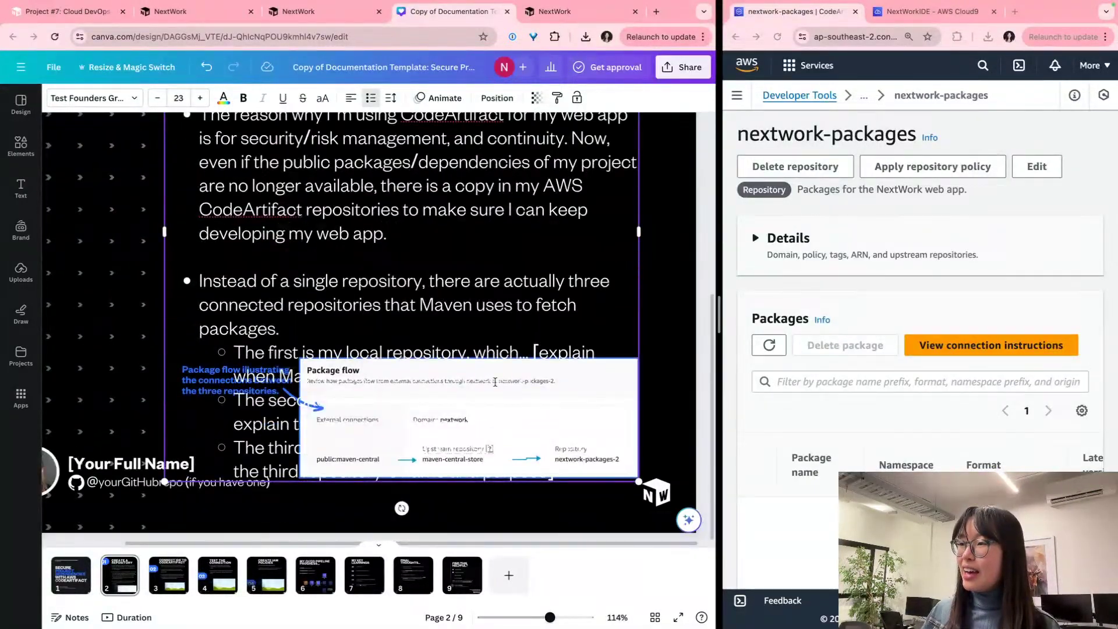
pyautogui.scroll(2, 496, 382)
pyautogui.scroll(-3, 492, 381)
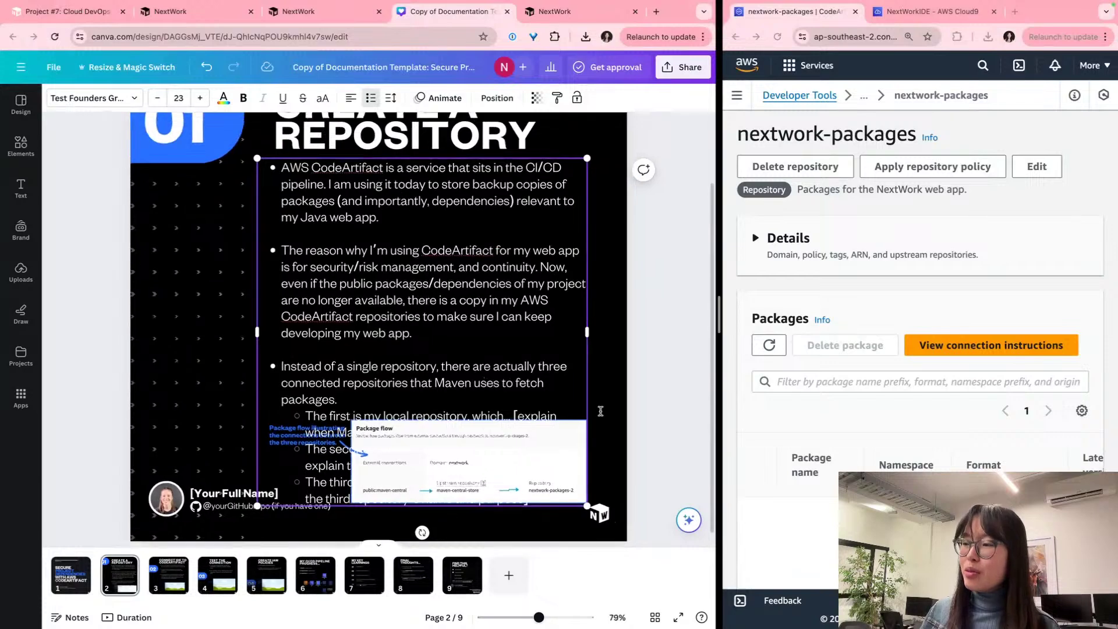
pyautogui.click(609, 283)
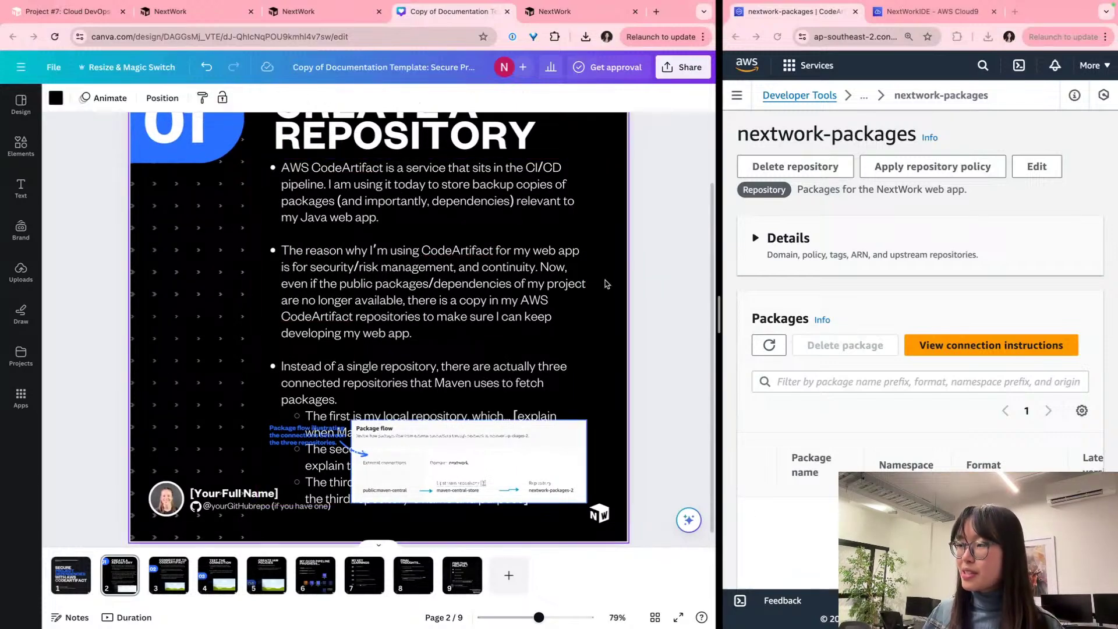
pyautogui.click(380, 347)
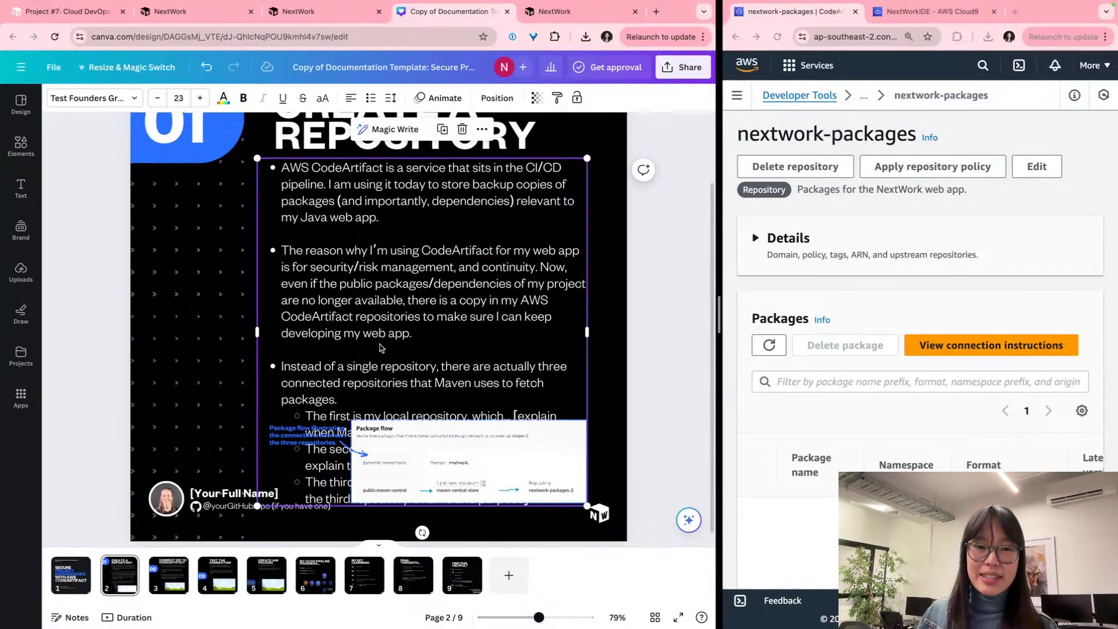
pyautogui.tripleClick(394, 301)
pyautogui.tripleClick(395, 301)
pyautogui.scroll(2, 395, 301)
pyautogui.scroll(-2, 395, 301)
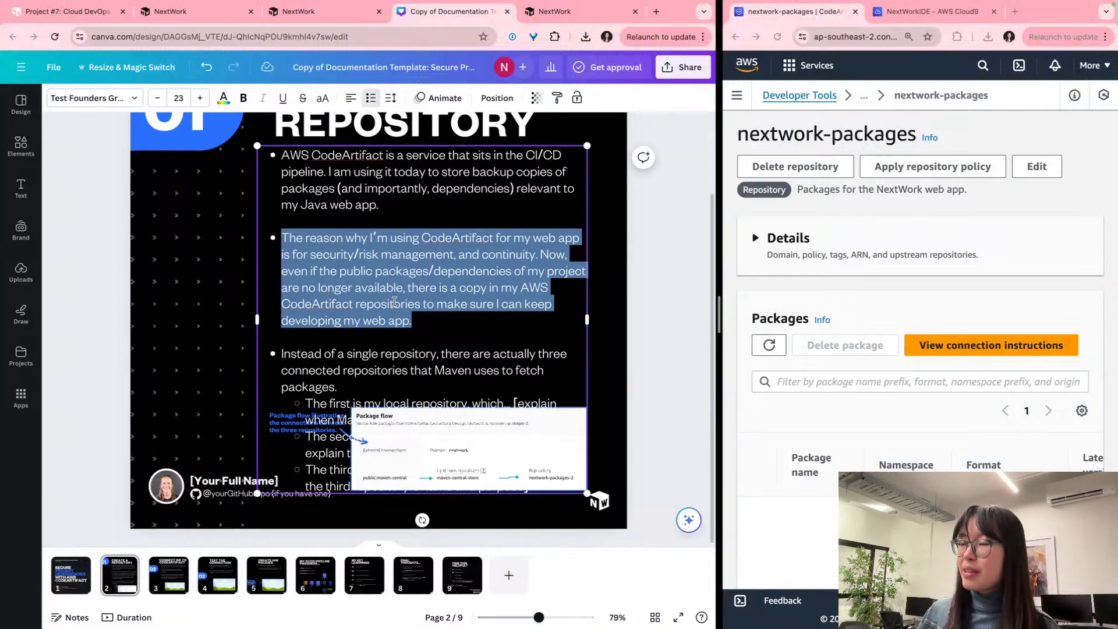
pyautogui.click(570, 353)
pyautogui.click(633, 362)
pyautogui.click(486, 350)
pyautogui.scroll(1, 486, 349)
pyautogui.moveTo(486, 350); pyautogui.dragTo(592, 350)
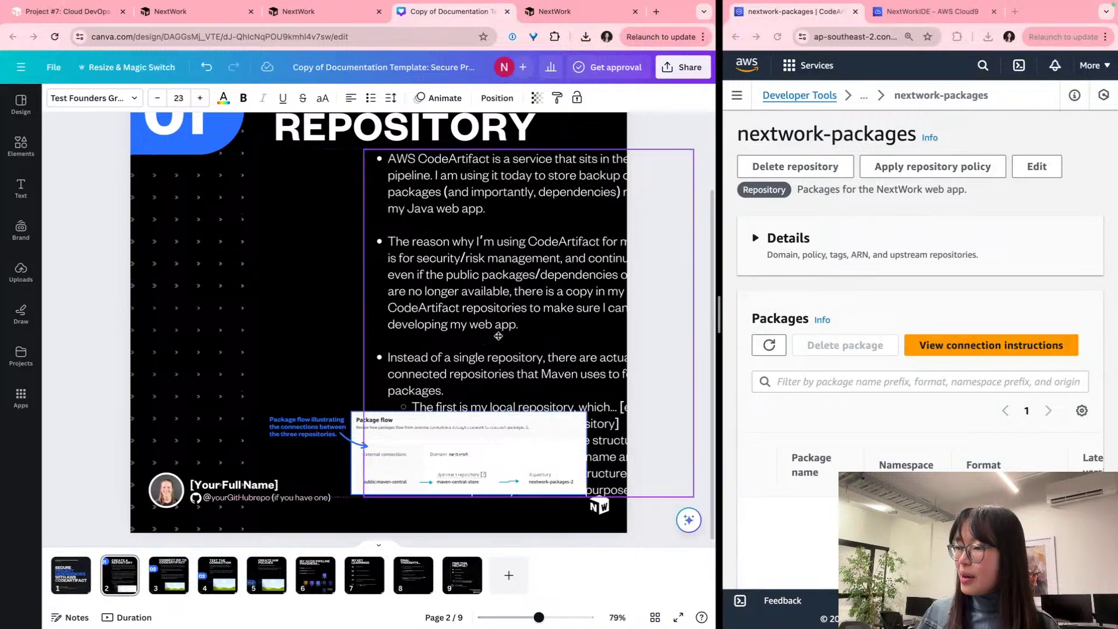
pyautogui.moveTo(447, 349); pyautogui.dragTo(344, 343)
pyautogui.scroll(2, 240, 546)
pyautogui.scroll(-2, 234, 539)
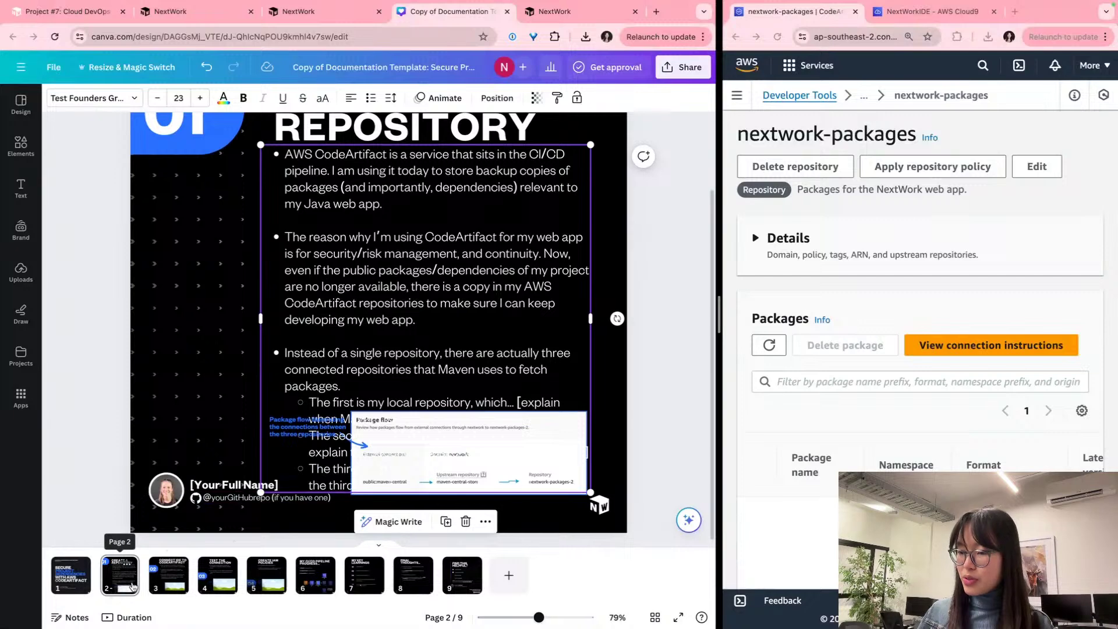
# Step: Duplicate page 2 and delete the third bullet and its sub-bullets from the copy
pyautogui.click(131, 587)
pyautogui.hotkey('ctrl', 'd')
pyautogui.scroll(1, 233, 408)
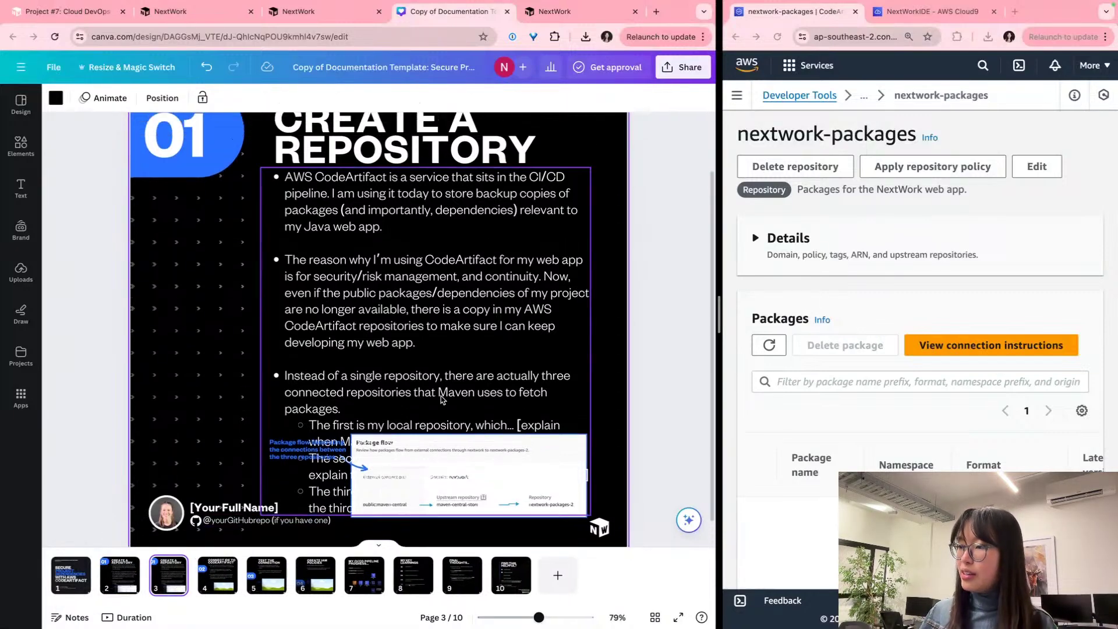
pyautogui.click(302, 371)
pyautogui.click(302, 370)
pyautogui.click(389, 361)
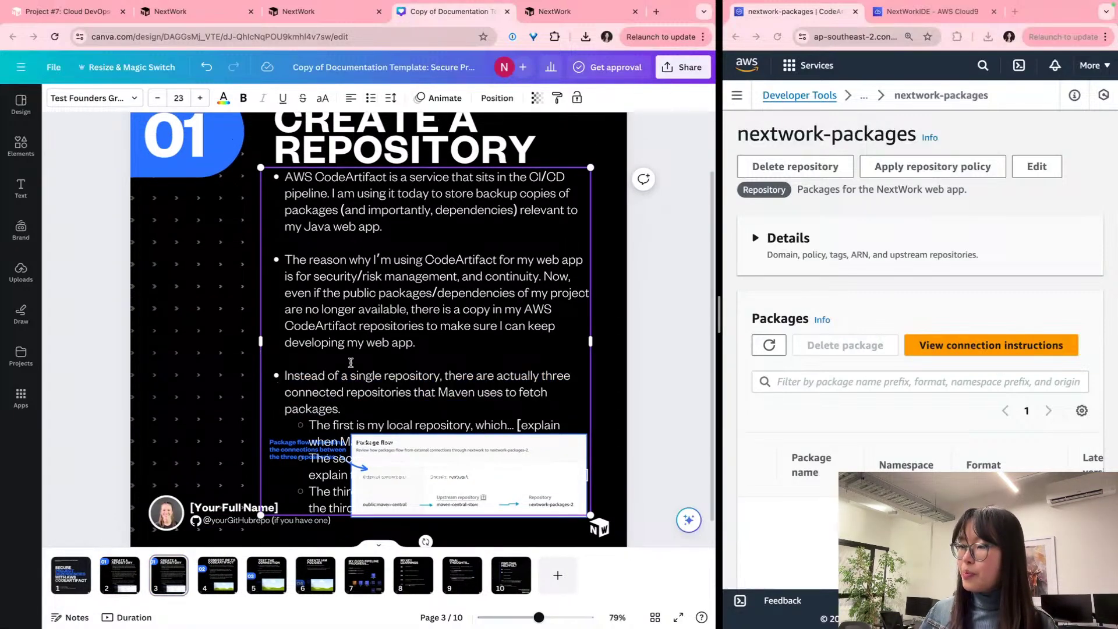
pyautogui.press('Down')
pyautogui.press('Down')
pyautogui.press('Down')
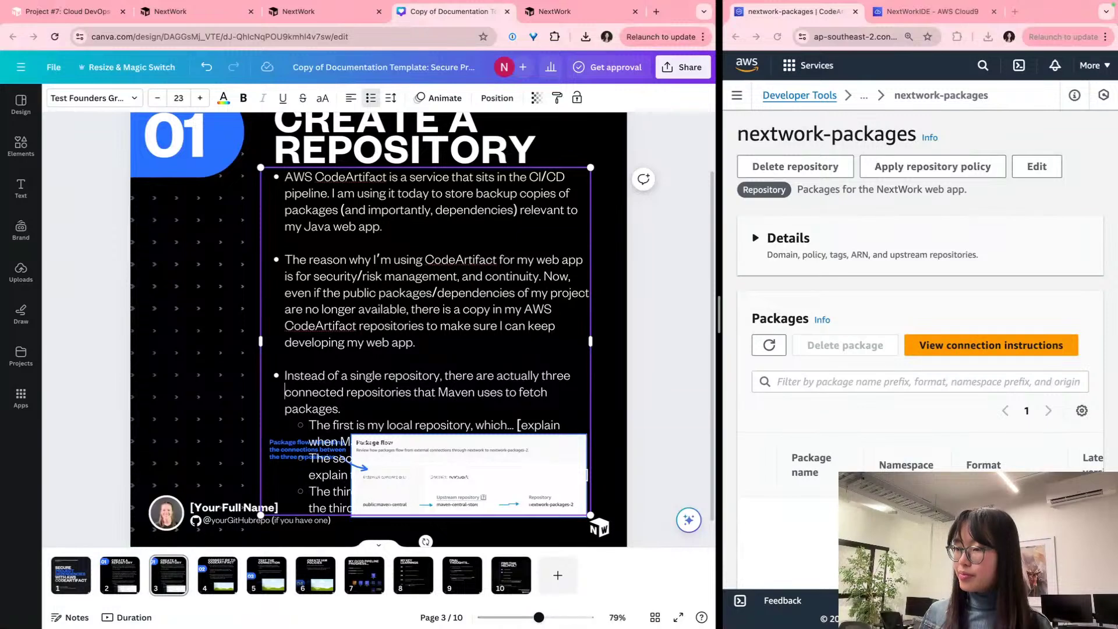
pyautogui.hotkey('shift', 'Down')
pyautogui.hotkey('shift', 'Down')
pyautogui.hotkey('shift', 'Down')
pyautogui.hotkey('shift', 'Down')
pyautogui.hotkey('shift', 'Down')
pyautogui.hotkey('shift', 'Down')
pyautogui.hotkey('shift', 'Down')
pyautogui.hotkey('shift', 'Down')
pyautogui.hotkey('shift', 'End')
pyautogui.hotkey('ctrl', 'c')
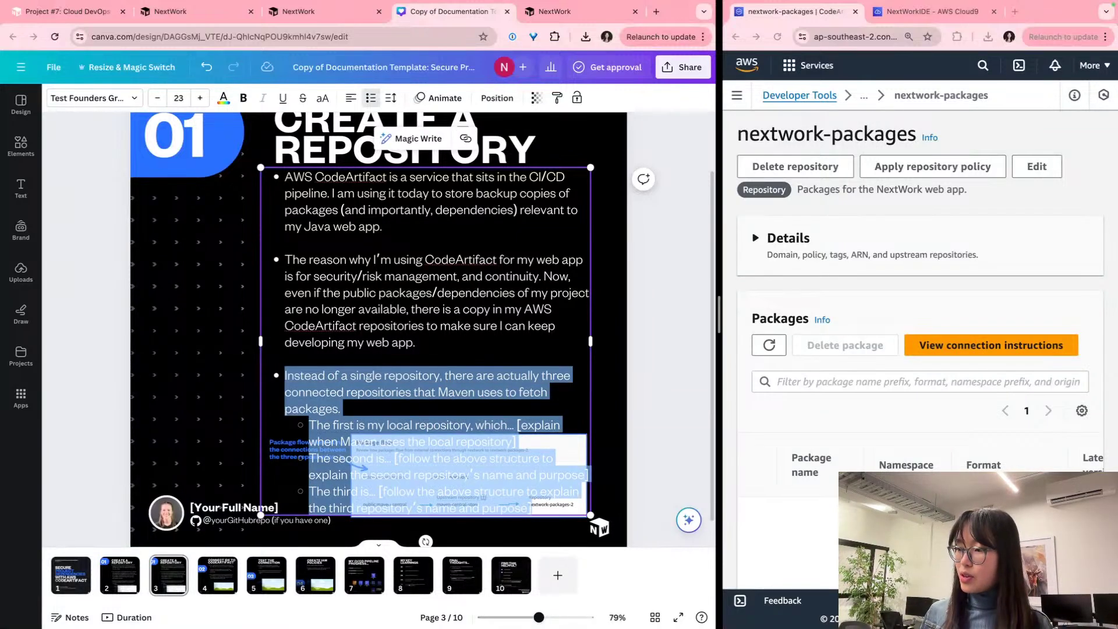
pyautogui.press('BackSpace')
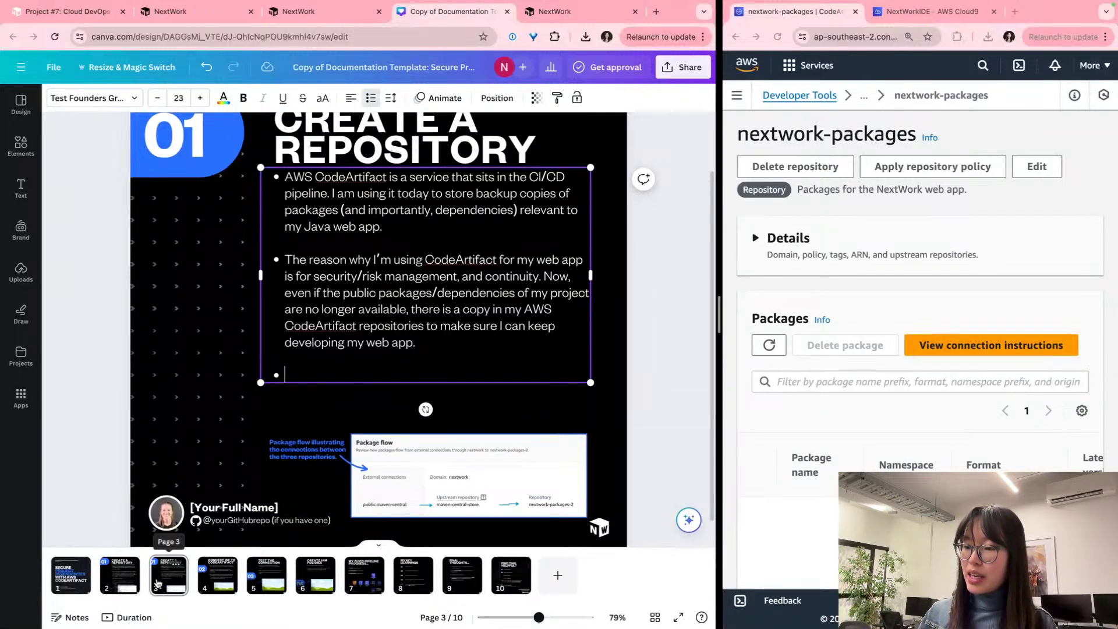
pyautogui.click(161, 582)
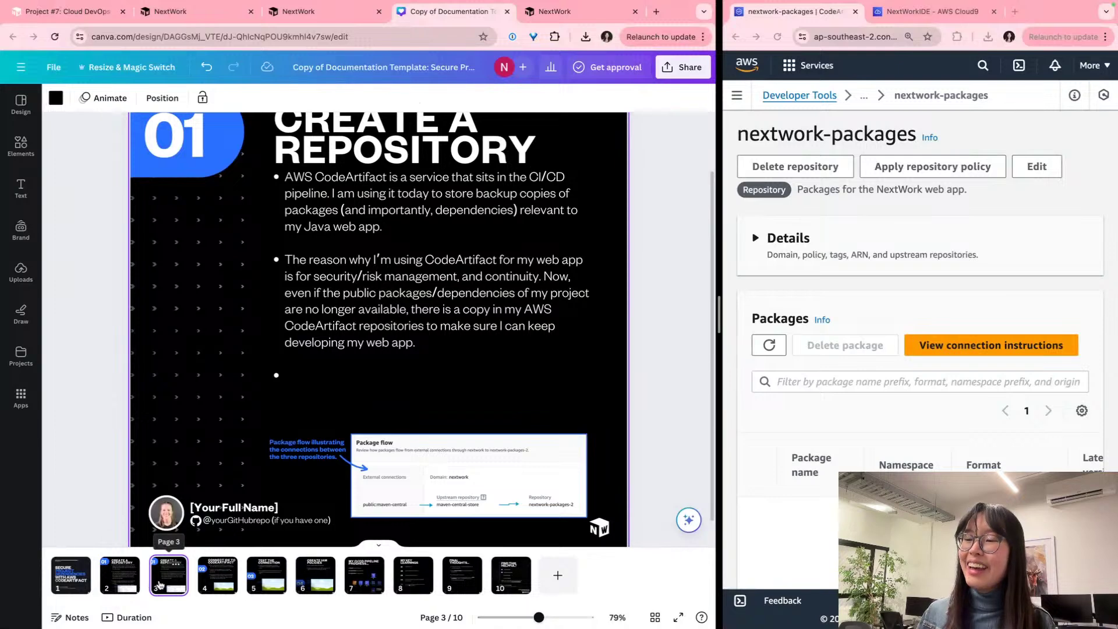
pyautogui.doubleClick(361, 369)
pyautogui.press('BackSpace')
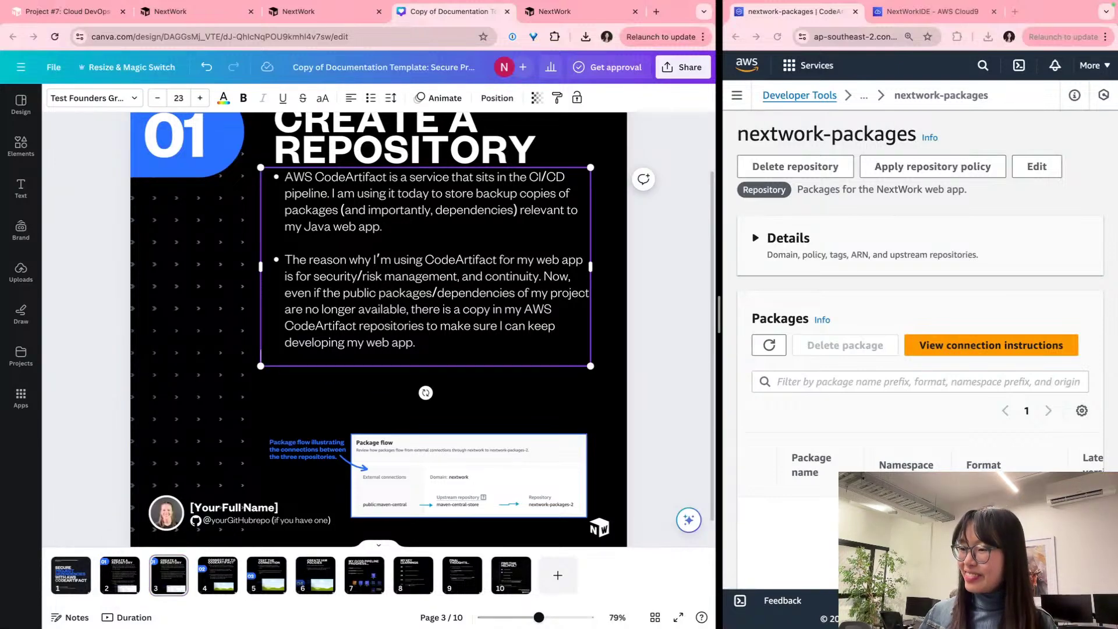
# Step: Move the trimmed copy ahead of the original and paste the replacement repository bullet text into it
pyautogui.moveTo(169, 578); pyautogui.dragTo(99, 573)
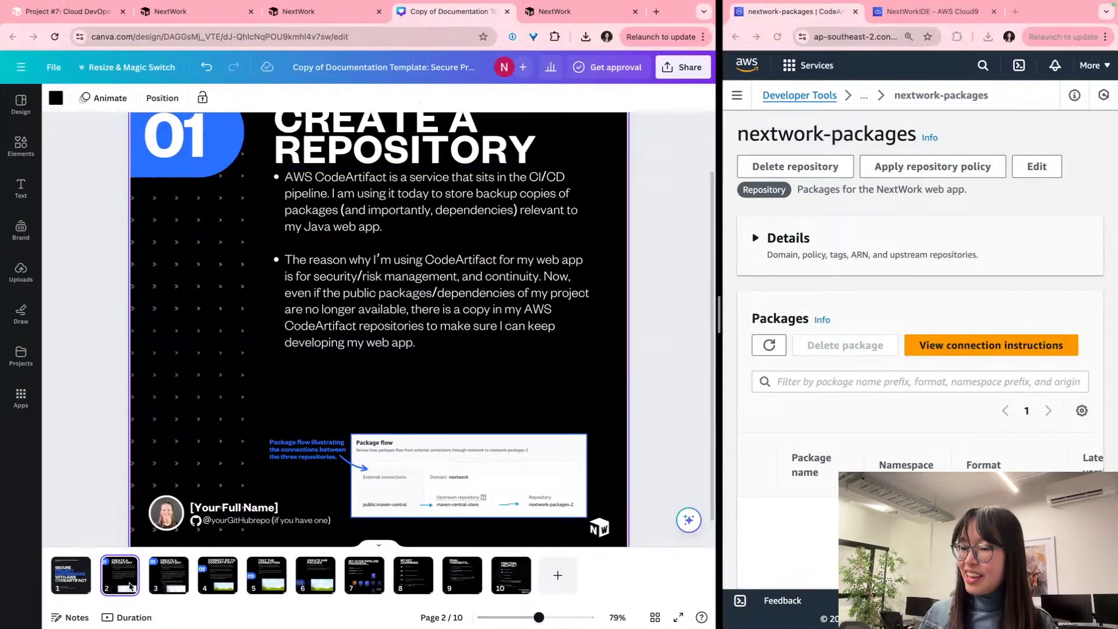
pyautogui.click(169, 575)
pyautogui.doubleClick(313, 370)
pyautogui.hotkey('ctrl', 'a')
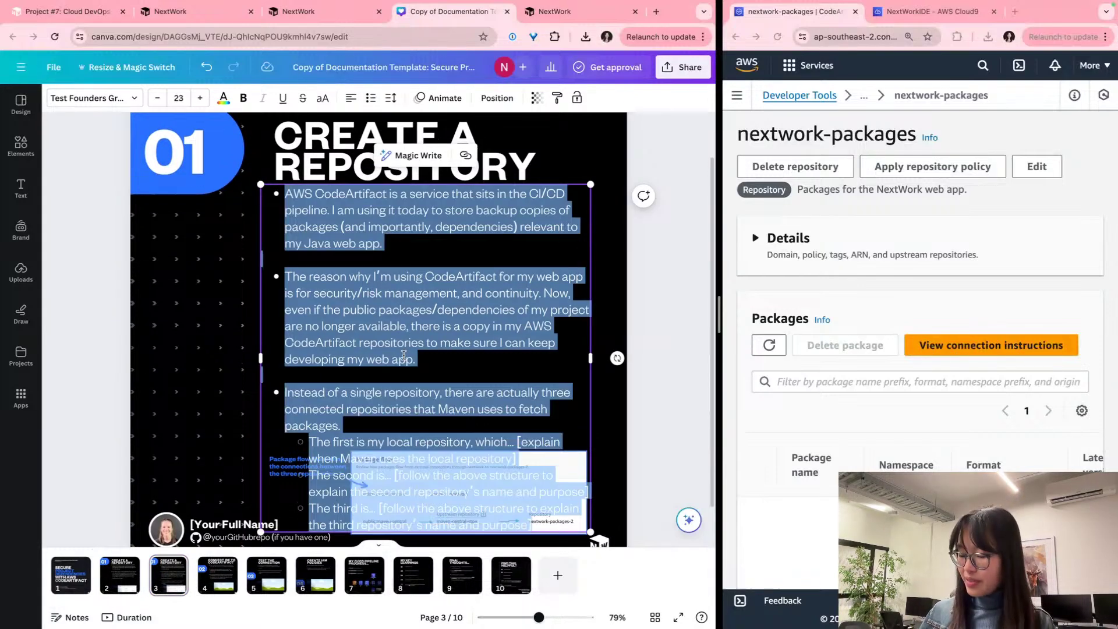
pyautogui.hotkey('ctrl', 'v')
pyautogui.tripleClick(378, 260)
pyautogui.moveTo(342, 337); pyautogui.dragTo(254, 182)
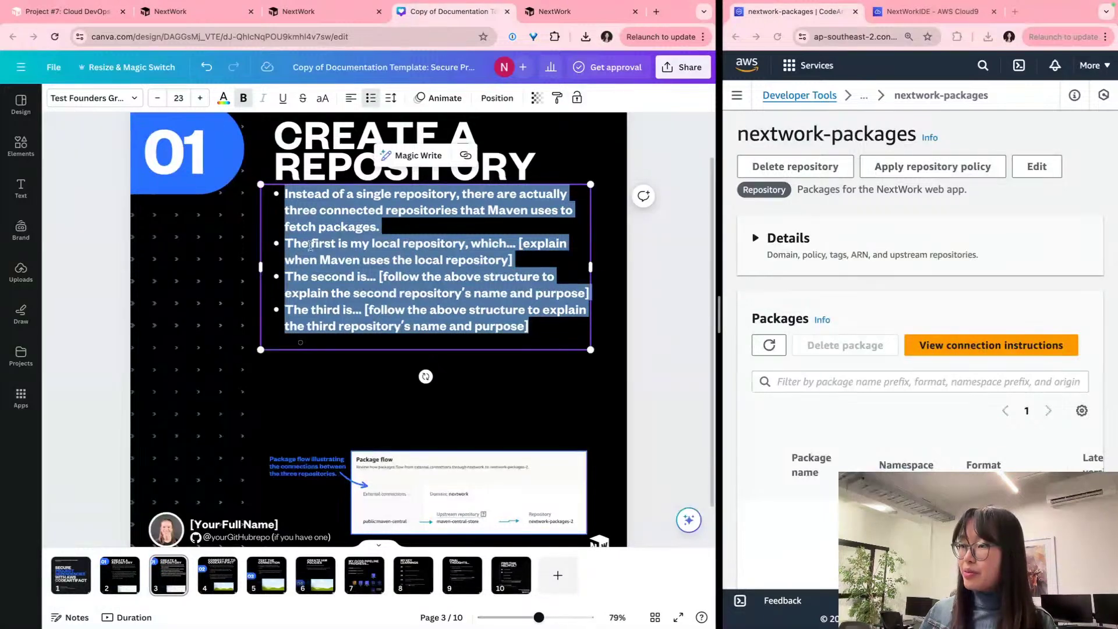
# Step: Make the text regular weight, remove the opening sentence's bullet, and nudge the box lower
pyautogui.click(243, 99)
pyautogui.click(319, 209)
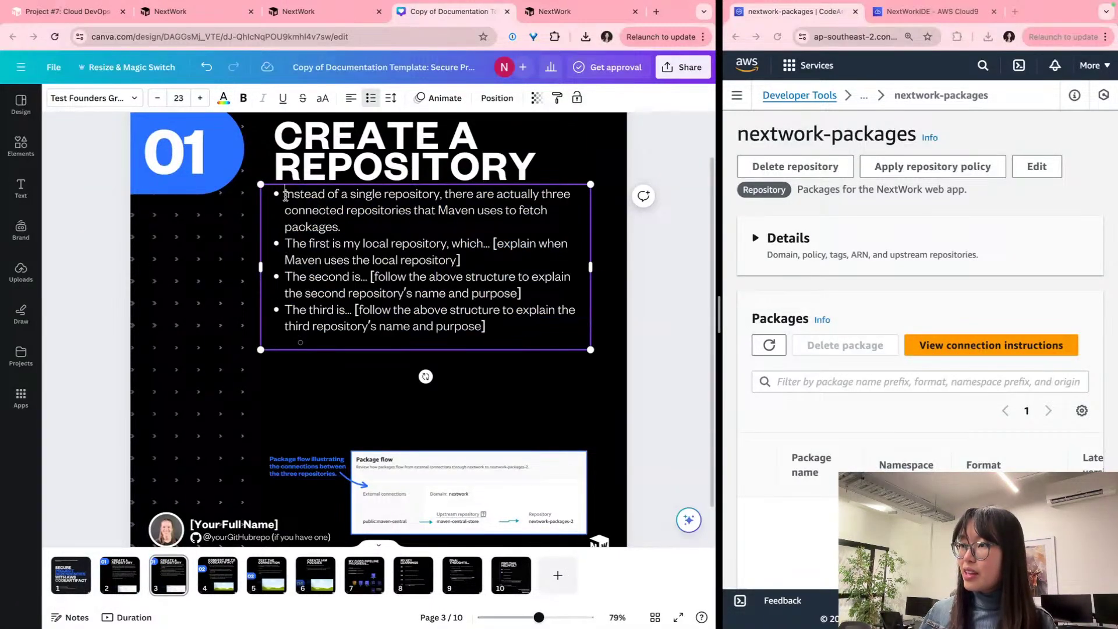
pyautogui.click(285, 194)
pyautogui.press('BackSpace')
pyautogui.click(343, 378)
pyautogui.moveTo(343, 288); pyautogui.dragTo(343, 298)
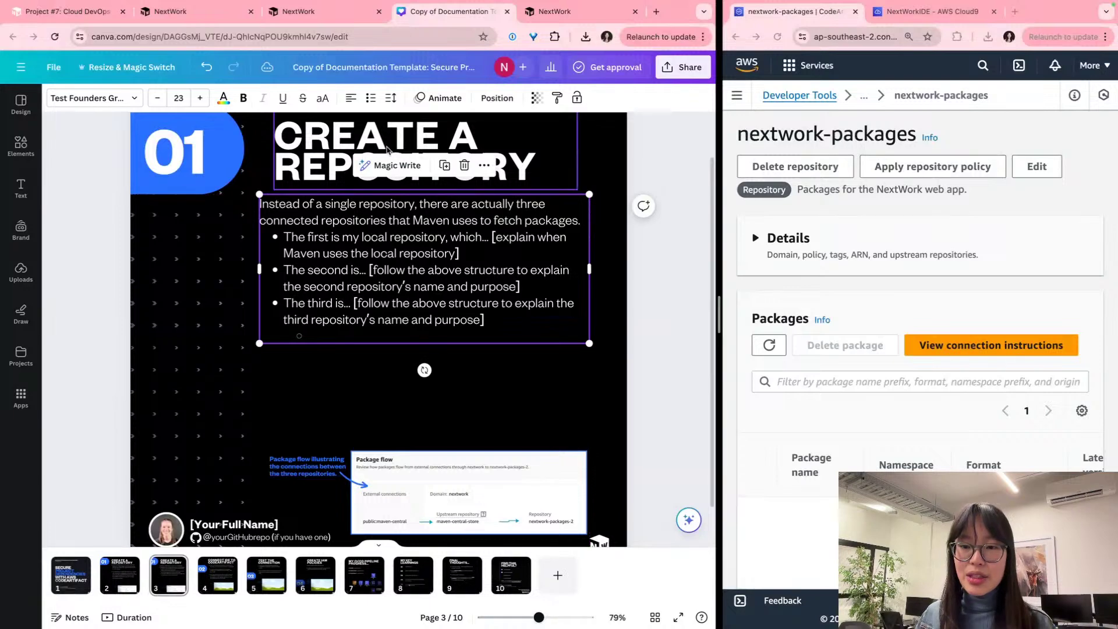
pyautogui.scroll(10, 384, 148)
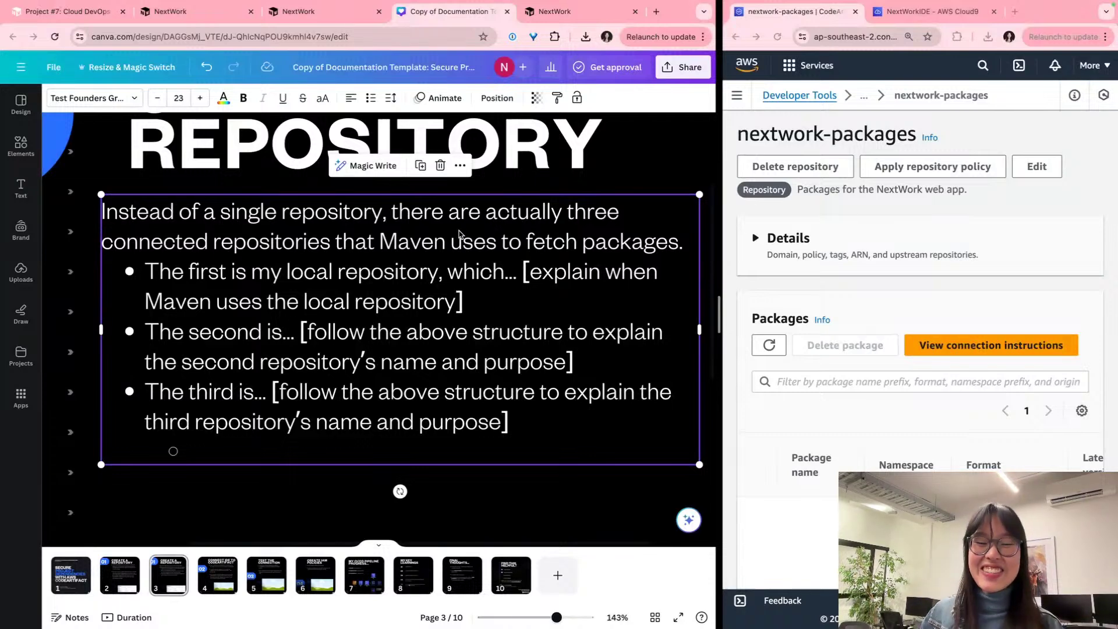
# Step: Shift the repository explanation text box slightly right to centre it on the slide
pyautogui.hscroll(-3, 458, 234)
pyautogui.hscroll(5, 459, 234)
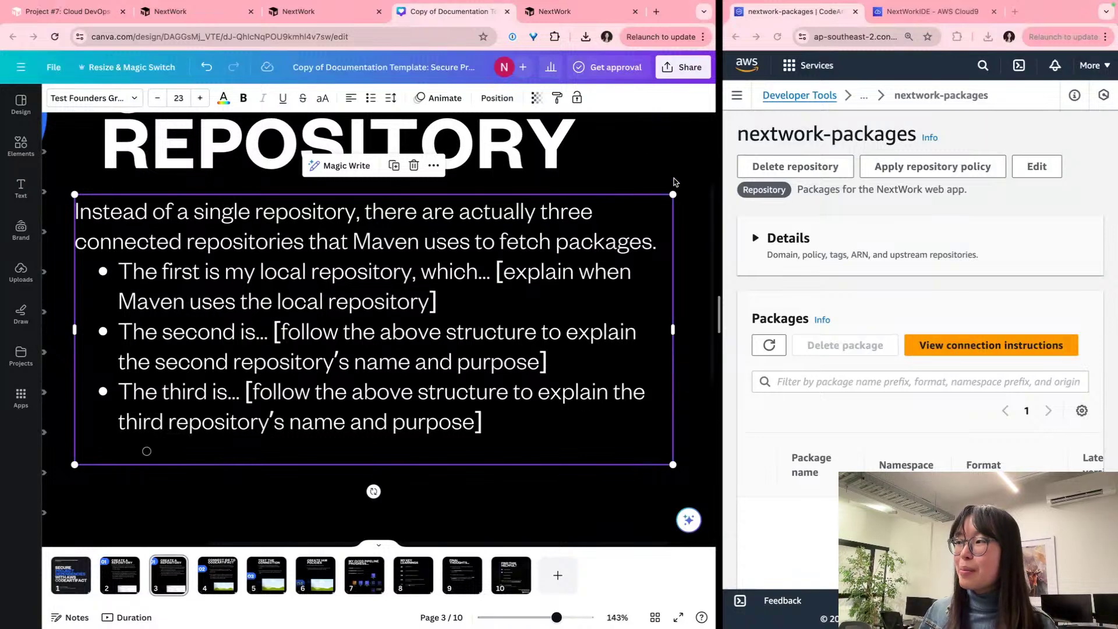
pyautogui.click(669, 182)
pyautogui.moveTo(491, 259); pyautogui.dragTo(490, 257)
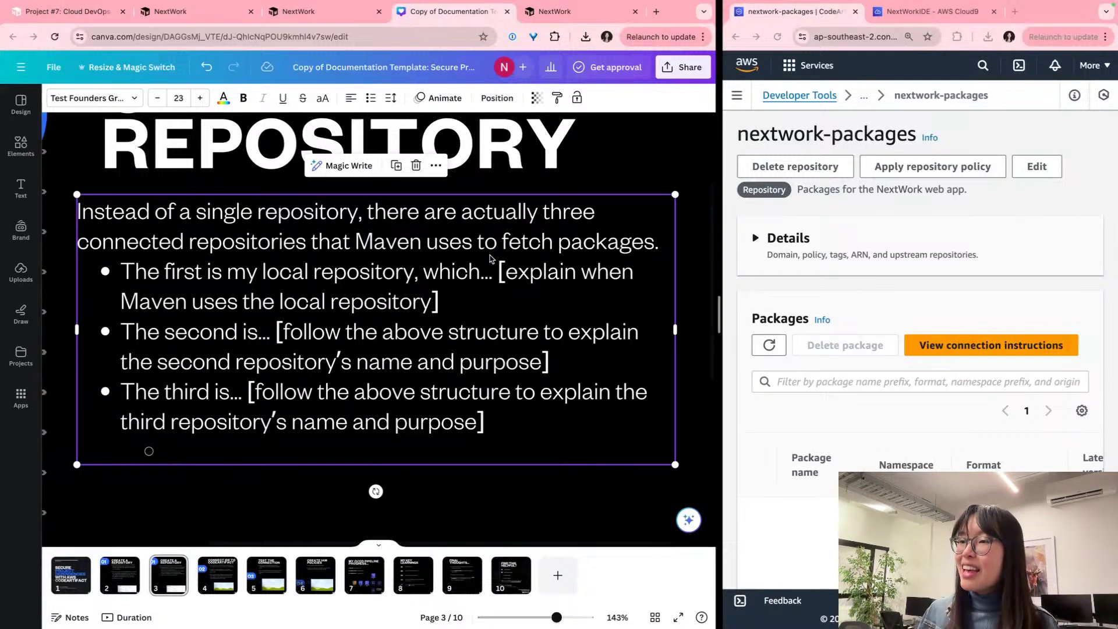
# Step: Replace the first bullet's placeholder: Maven checks first for the packages/dependencies of my web app
pyautogui.click(319, 272)
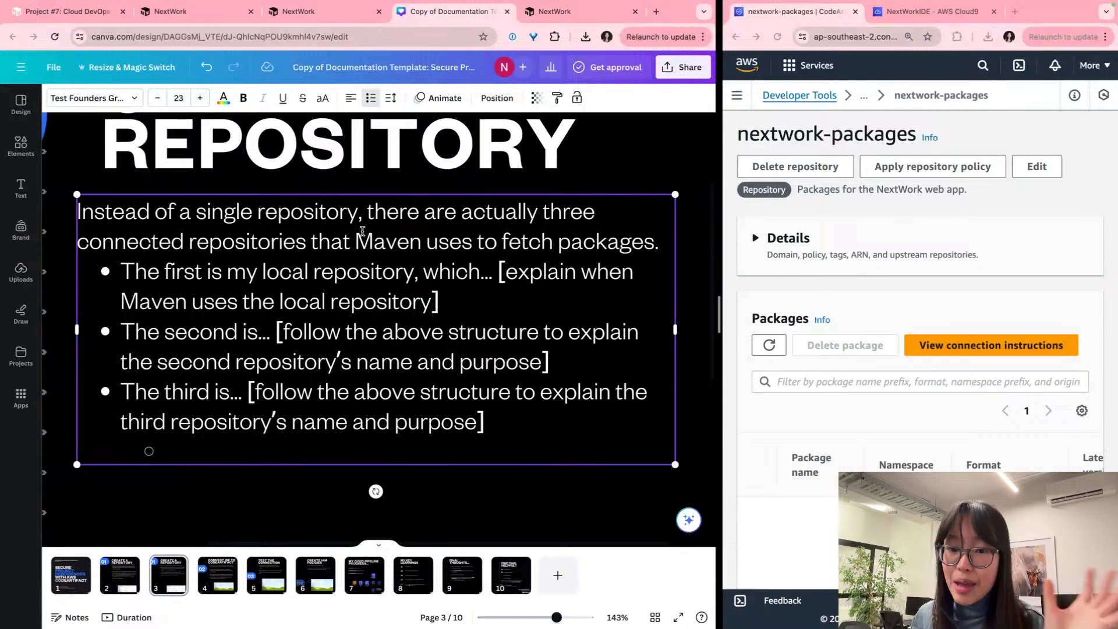
pyautogui.hscroll(-1, 363, 231)
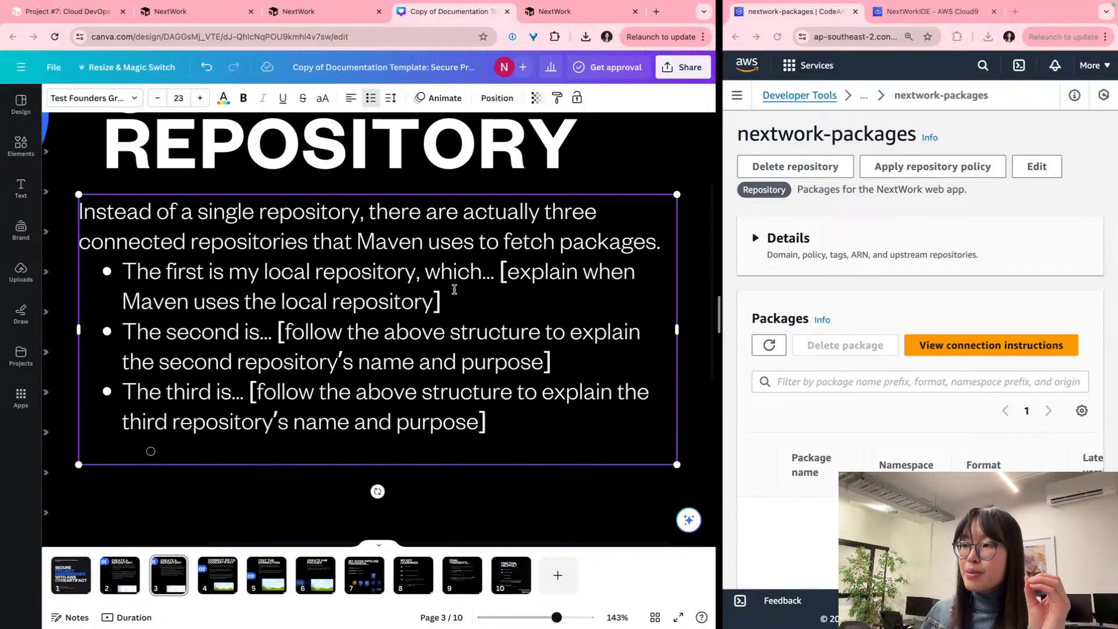
pyautogui.moveTo(479, 304); pyautogui.dragTo(478, 278)
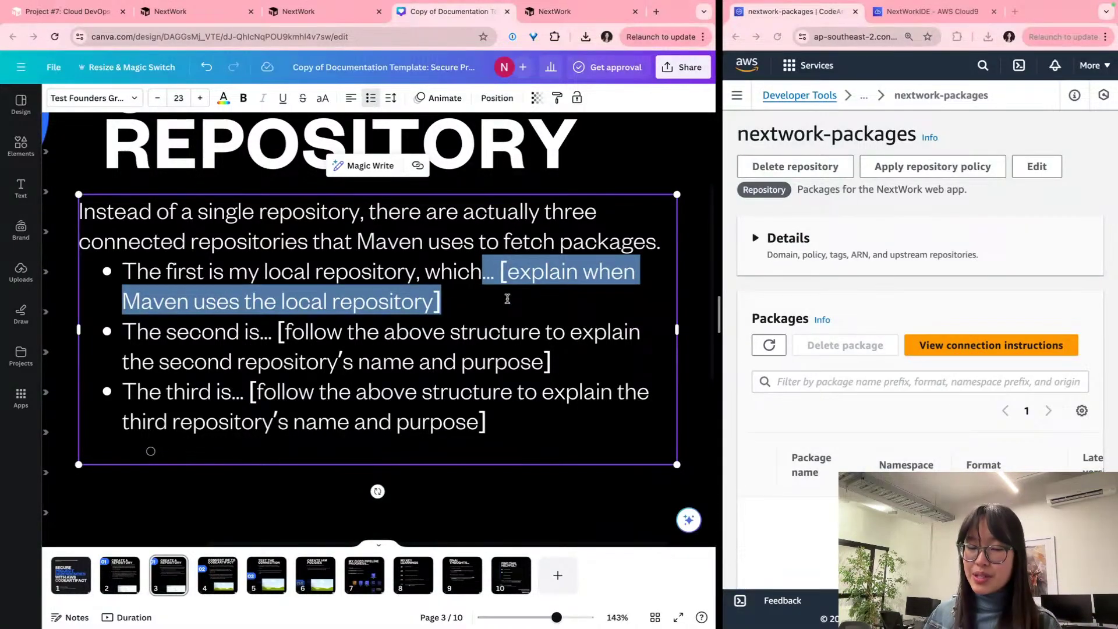
pyautogui.press('BackSpace')
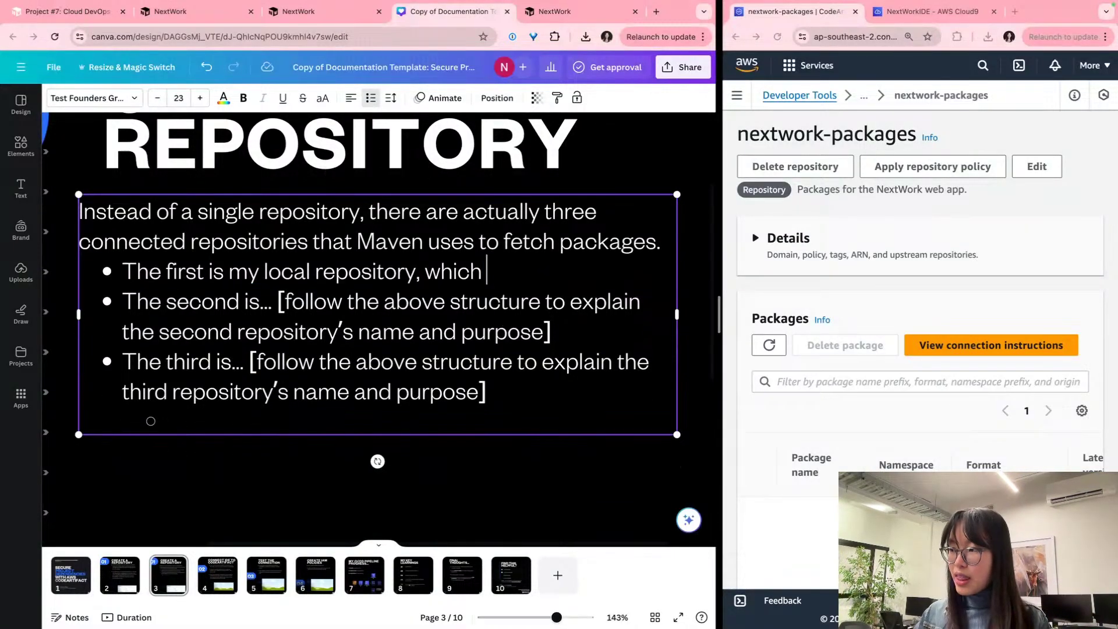
pyautogui.write('Maven ch')
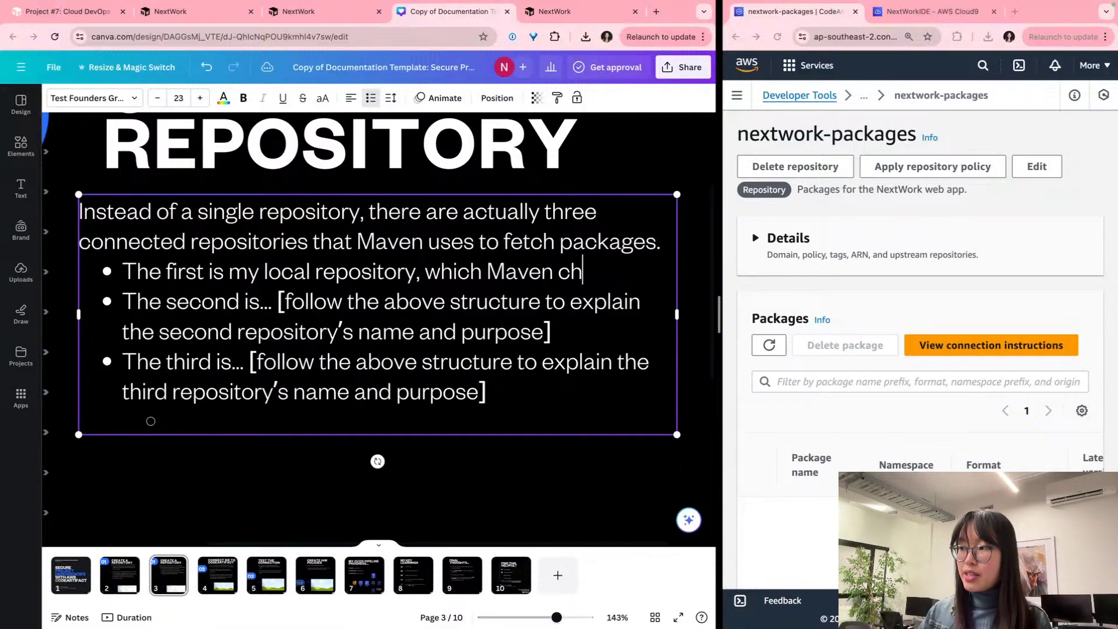
pyautogui.write('ecks first')
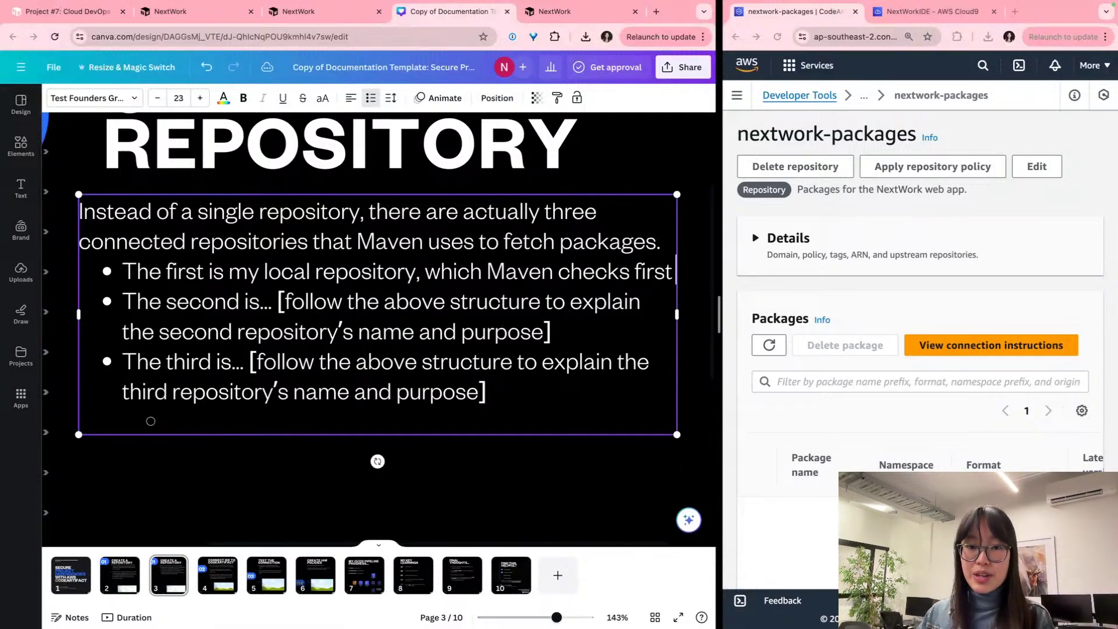
pyautogui.write(' when')
pyautogui.press('BackSpace')
pyautogui.press('BackSpace')
pyautogui.press('BackSpace')
pyautogui.press('BackSpace')
pyautogui.press('BackSpace')
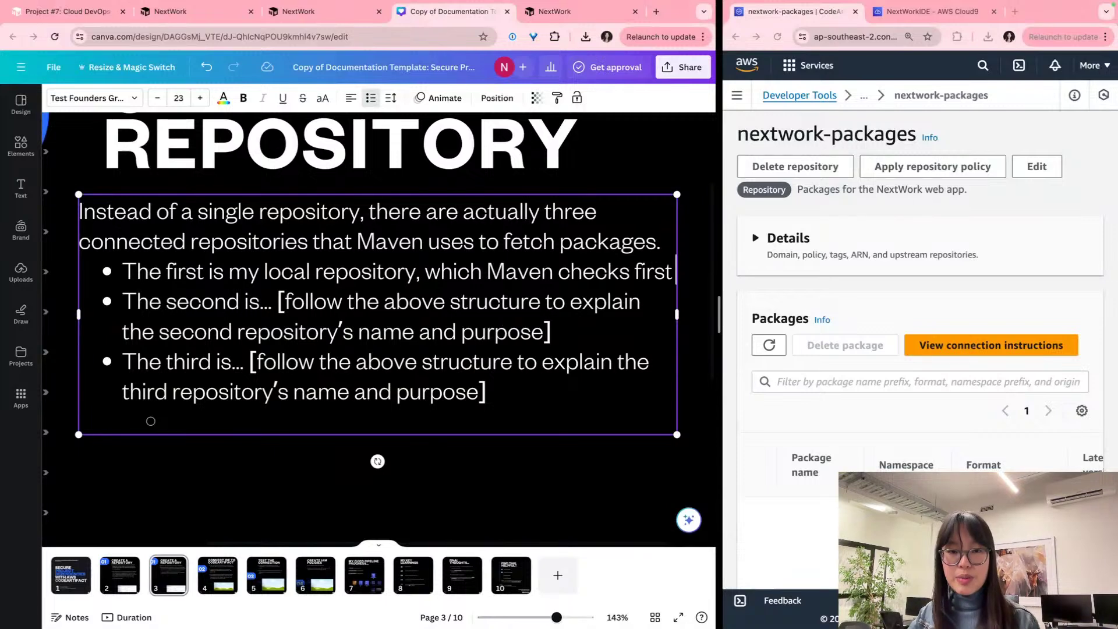
pyautogui.write('for the ')
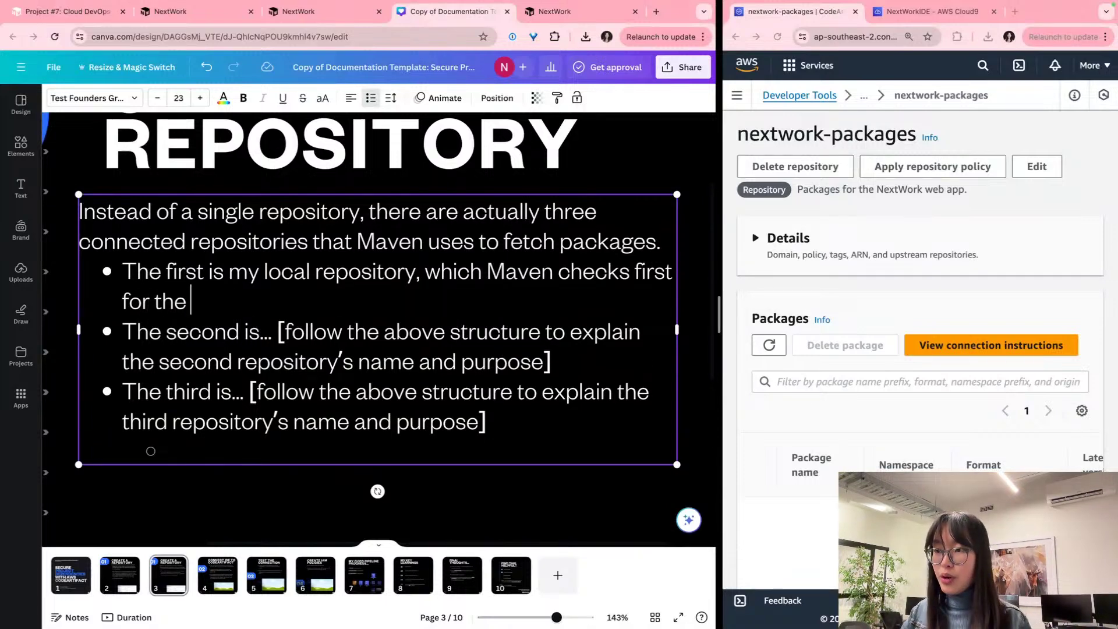
pyautogui.write('pac')
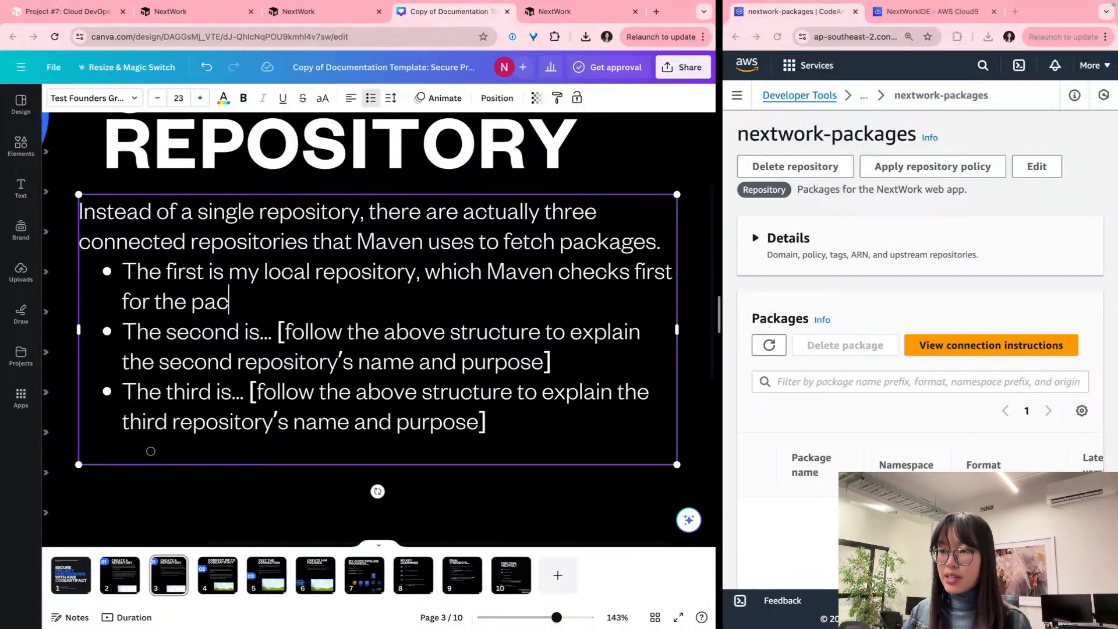
pyautogui.write('kages/depene')
pyautogui.press('BackSpace')
pyautogui.press('BackSpace')
pyautogui.press('BackSpace')
pyautogui.press('BackSpace')
pyautogui.write('pen')
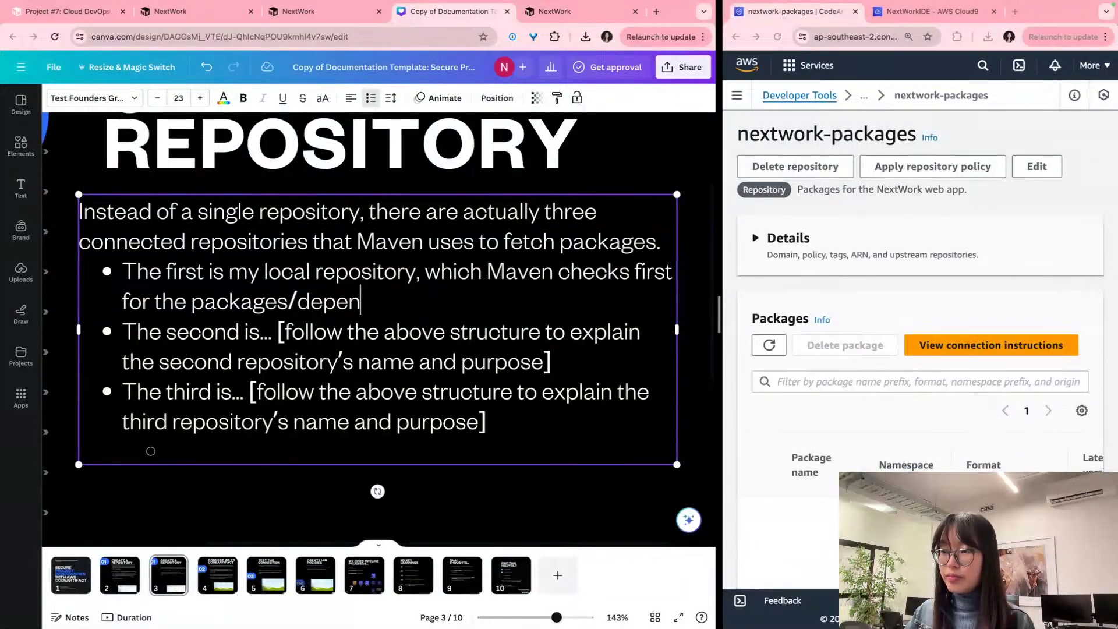
pyautogui.write('dencies of my web app')
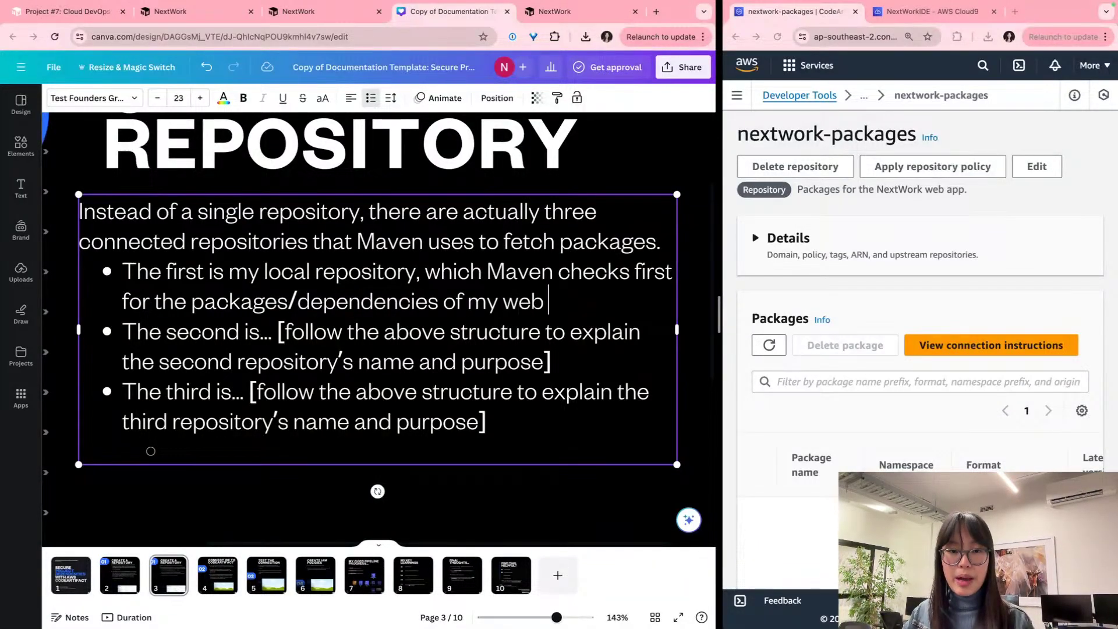
pyautogui.press('BackSpace')
pyautogui.press('BackSpace')
pyautogui.press('BackSpace')
pyautogui.write('bn')
pyautogui.press('BackSpace')
pyautogui.press('BackSpace')
pyautogui.press('BackSpace')
pyautogui.write('b app')
pyautogui.write('/.')
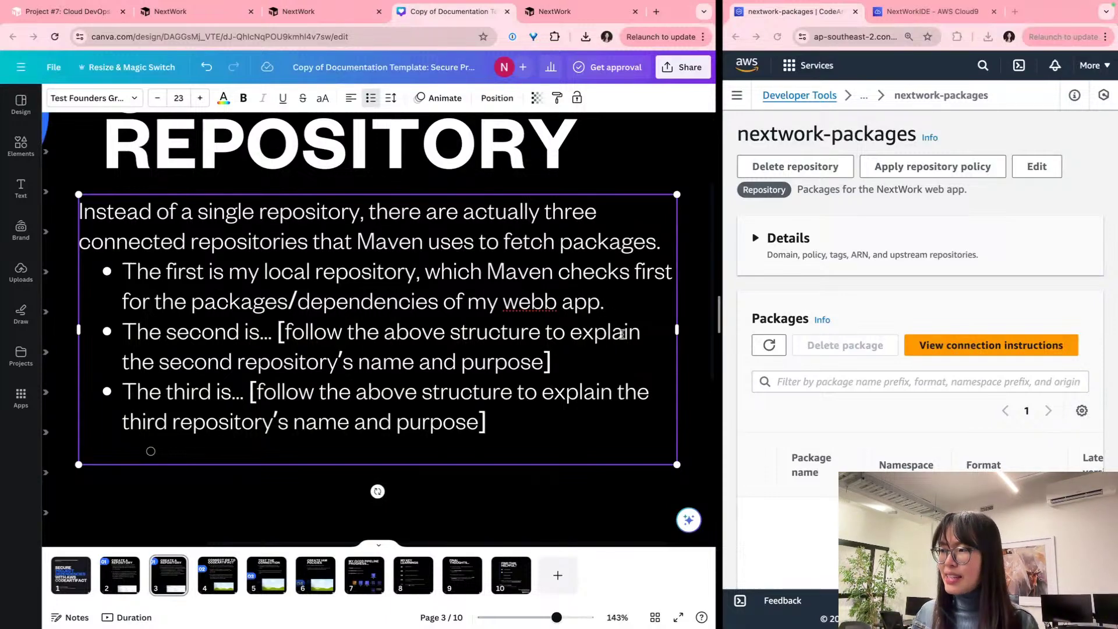
pyautogui.press('Return')
pyautogui.press('Return')
pyautogui.click(550, 303)
pyautogui.press('BackSpace')
# Step: Replace the second bullet's placeholder with 'my public upstream repository, which Maven will check next if a package is not in local repository.'
pyautogui.moveTo(565, 394); pyautogui.dragTo(262, 362)
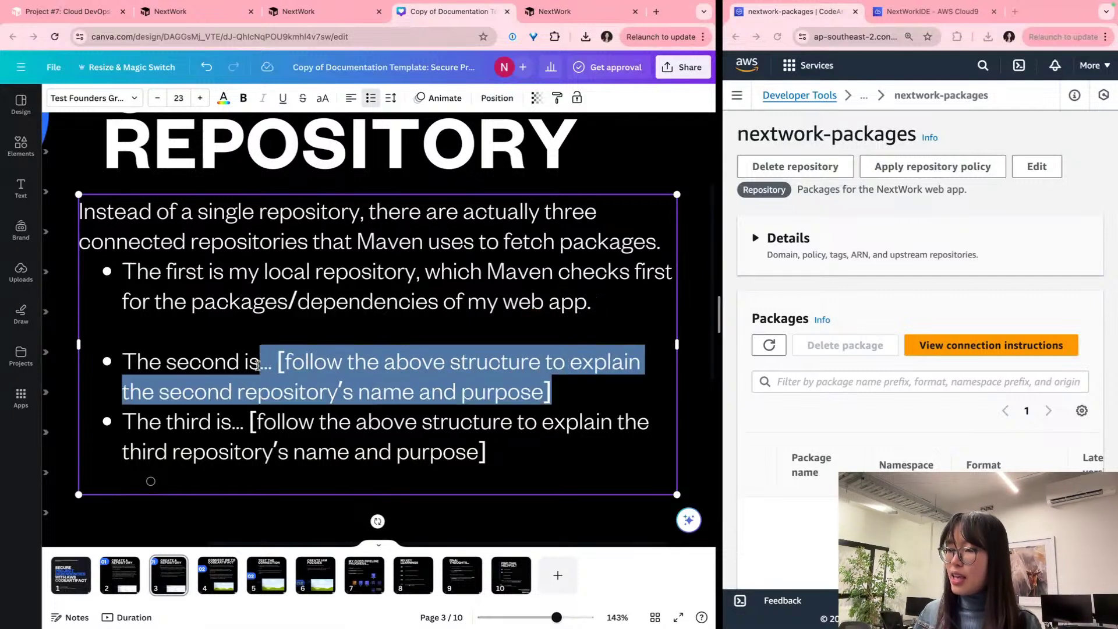
pyautogui.press('BackSpace')
pyautogui.write('my ')
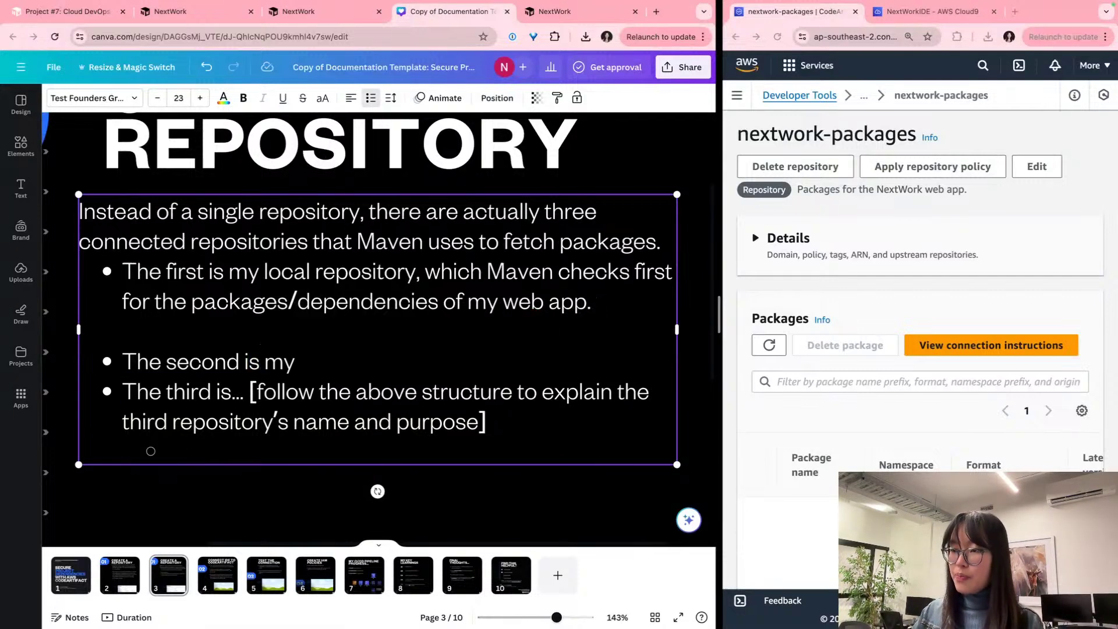
pyautogui.write('public upstr')
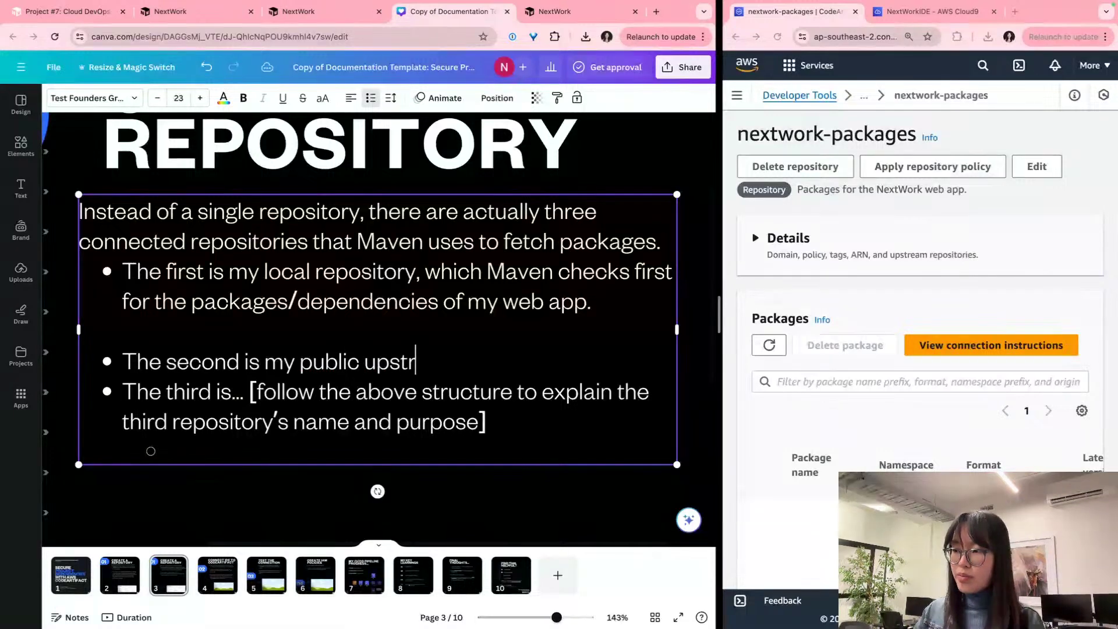
pyautogui.write('eam repositor')
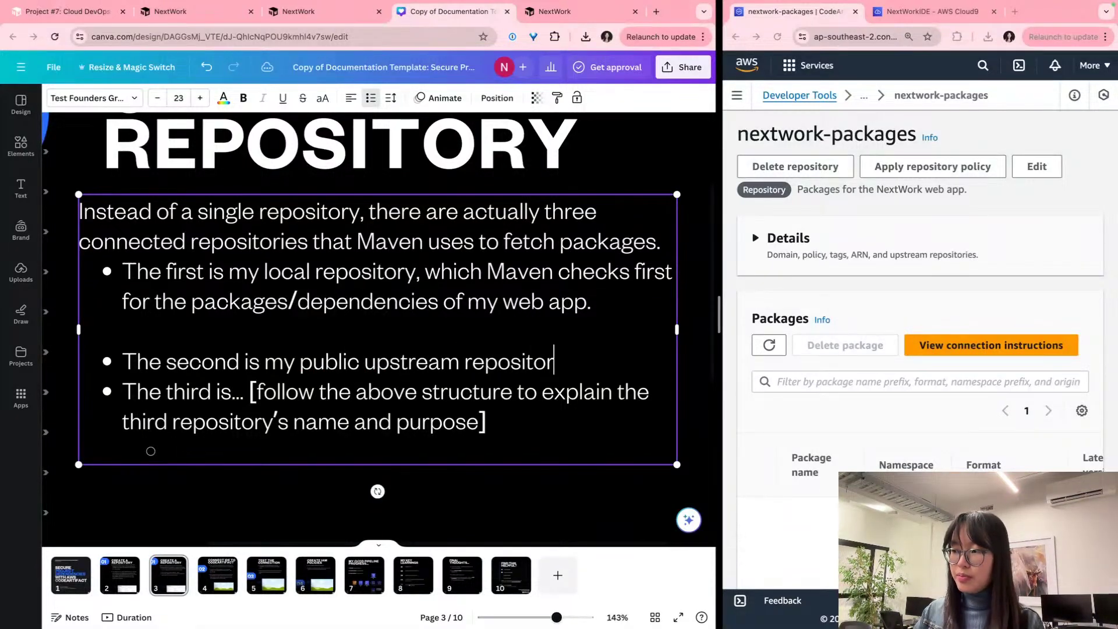
pyautogui.write('y, which Maven')
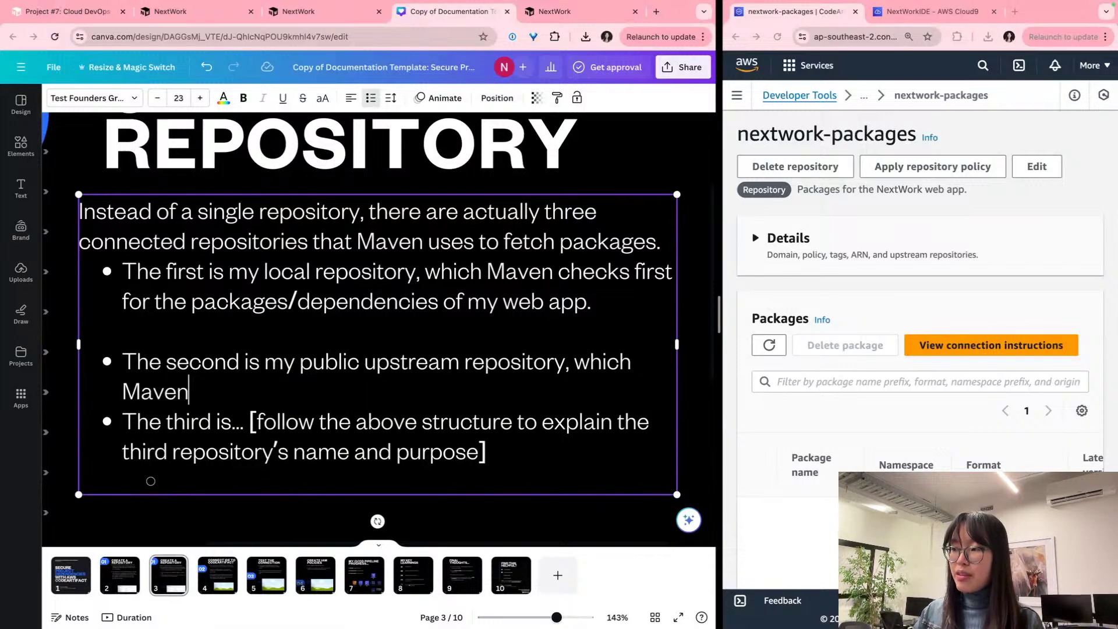
pyautogui.write(' will check nex')
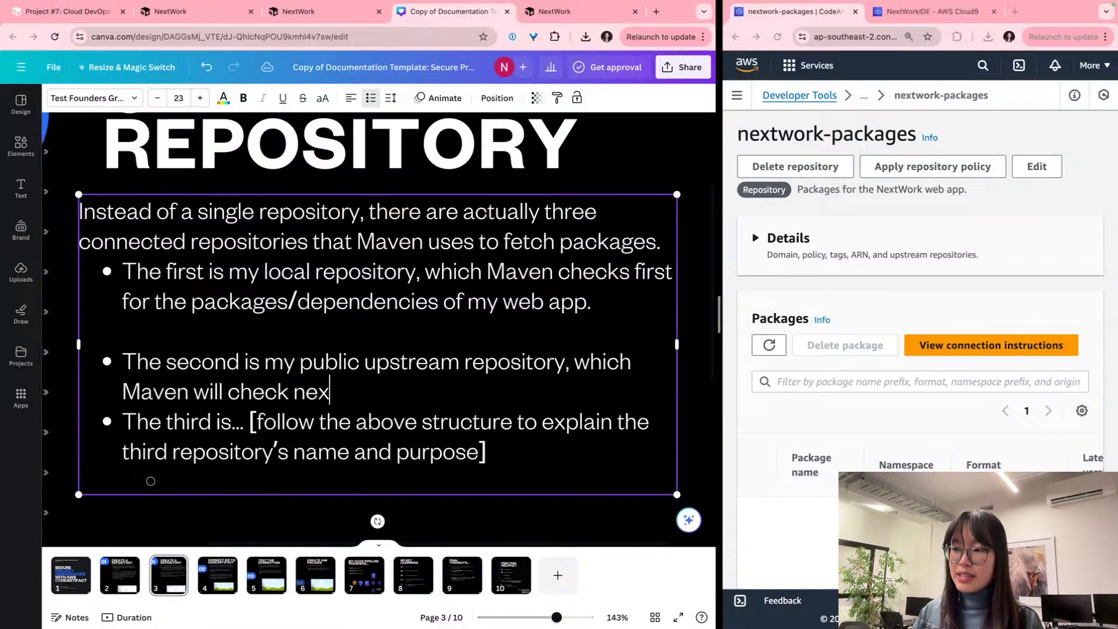
pyautogui.write('t')
pyautogui.hotkey('shift', 'Return')
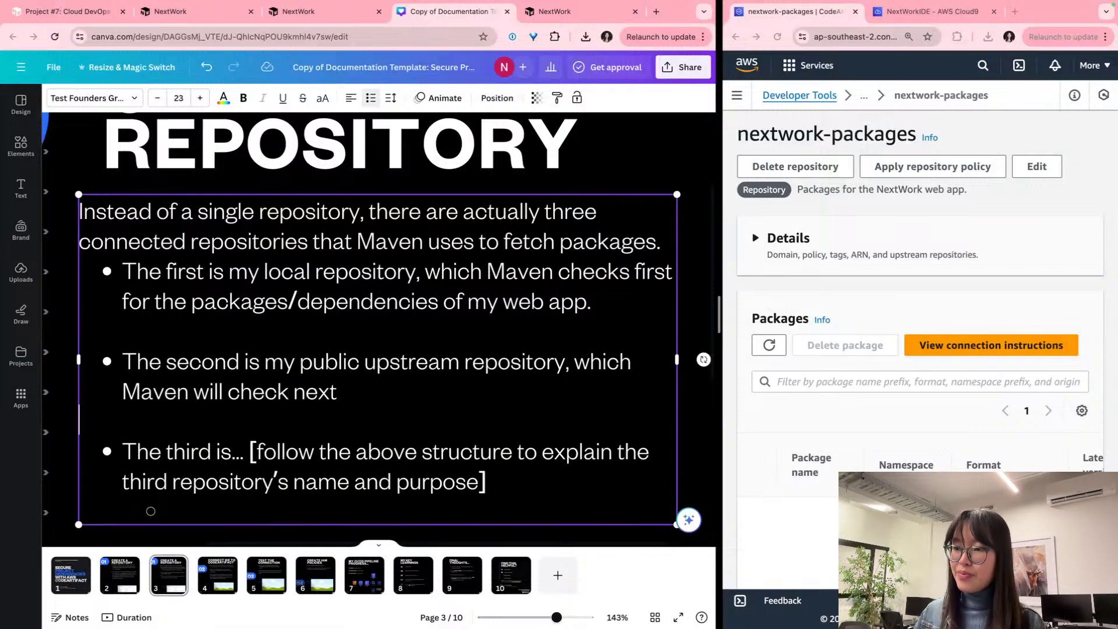
pyautogui.write('if a p')
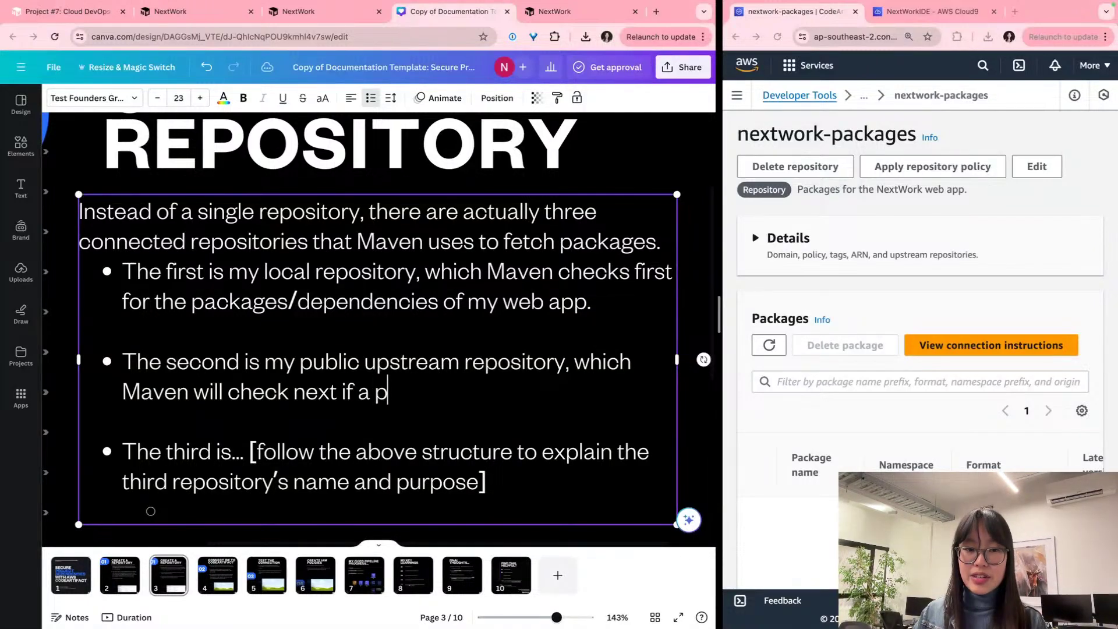
pyautogui.write('ackage is not')
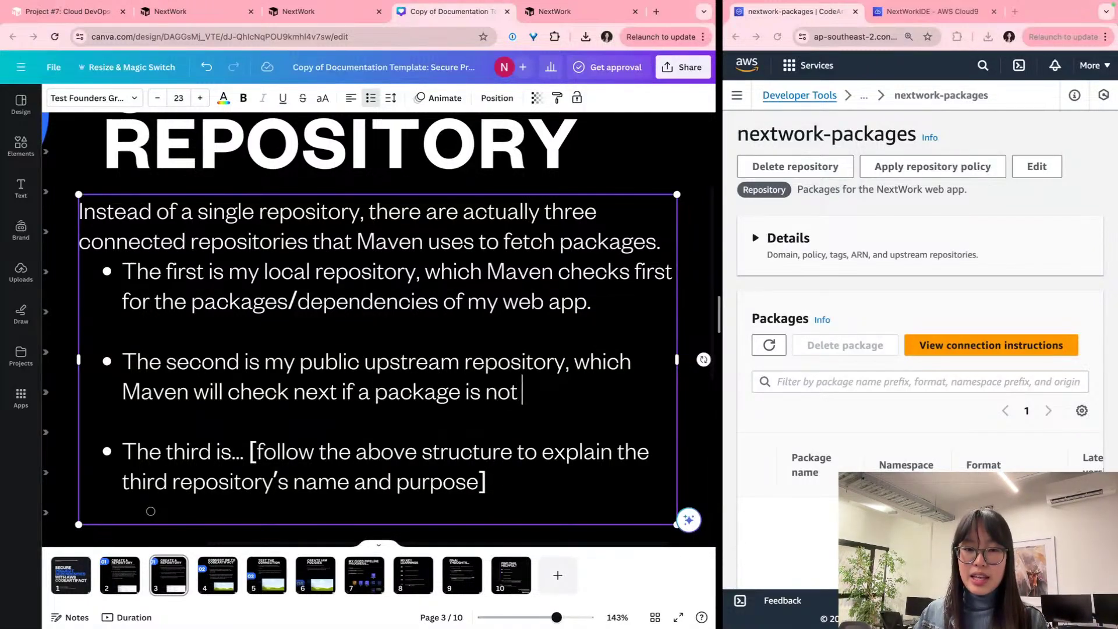
pyautogui.write(' in local repository.')
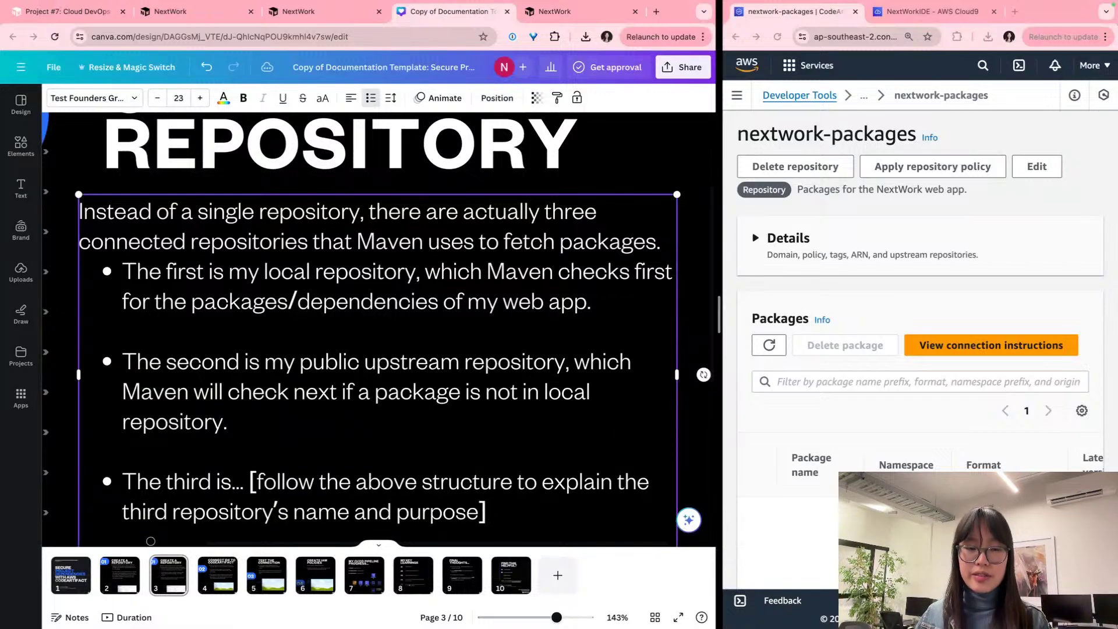
pyautogui.scroll(-5, 255, 344)
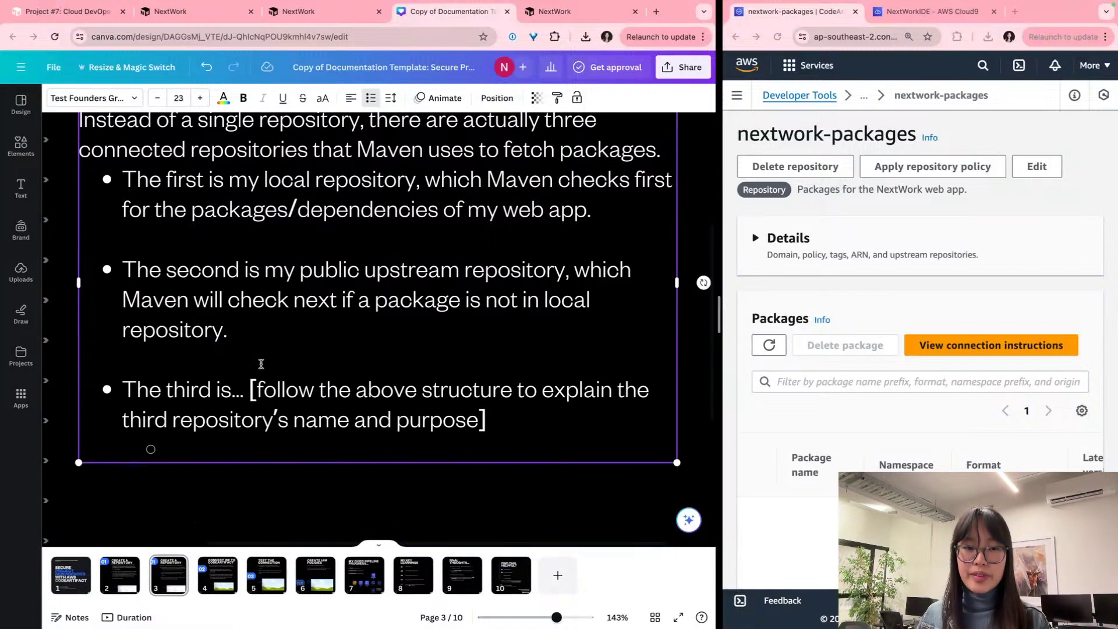
# Step: Start the third bullet: the Maven Central Repository, a public repository with the greatest collection of packages for Java applications
pyautogui.moveTo(232, 343); pyautogui.dragTo(515, 387)
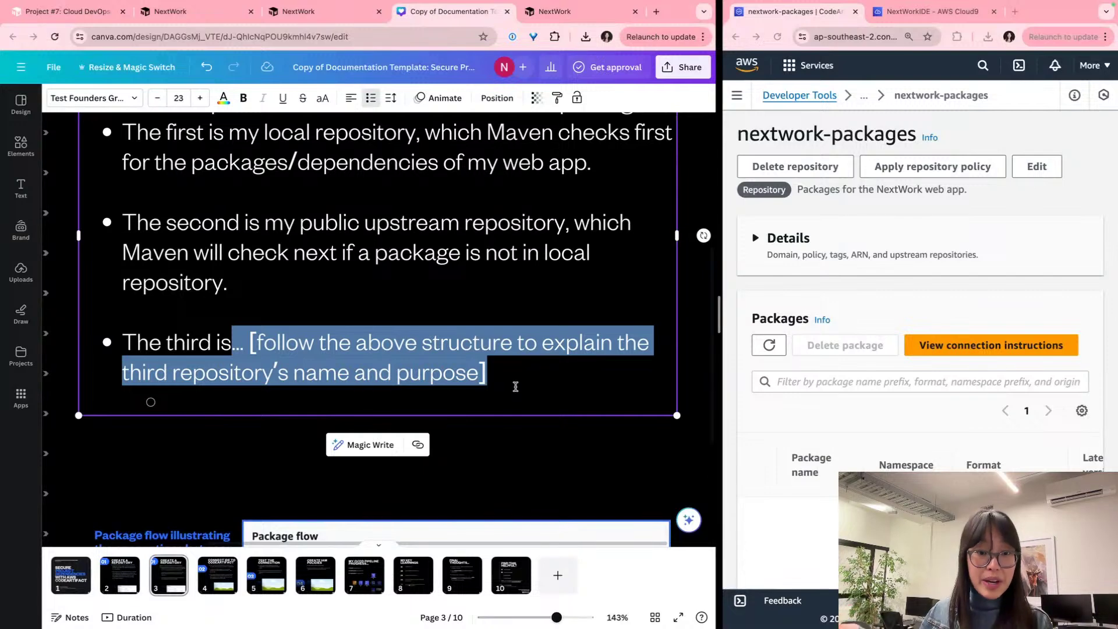
pyautogui.write('<a')
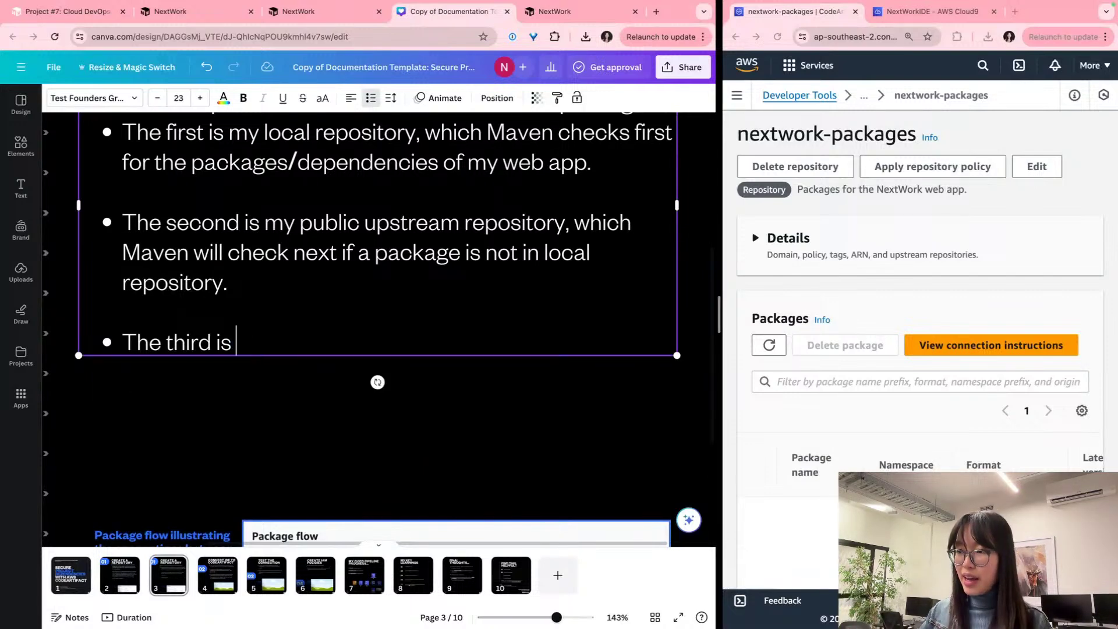
pyautogui.write('Ma')
pyautogui.press('BackSpace')
pyautogui.press('BackSpace')
pyautogui.write('the')
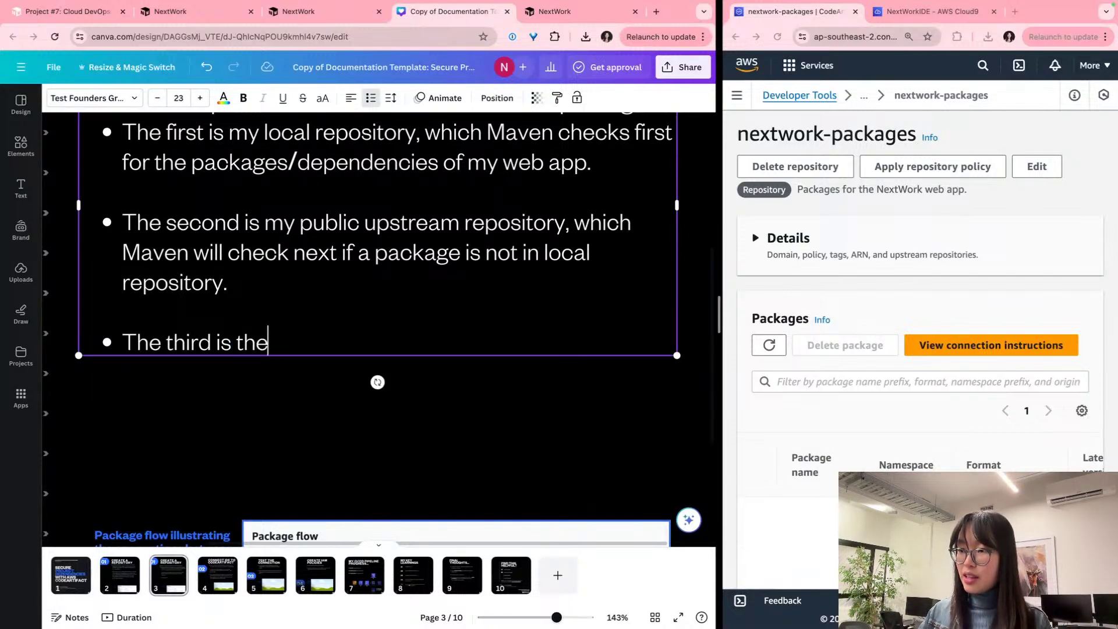
pyautogui.write(' Maven Central')
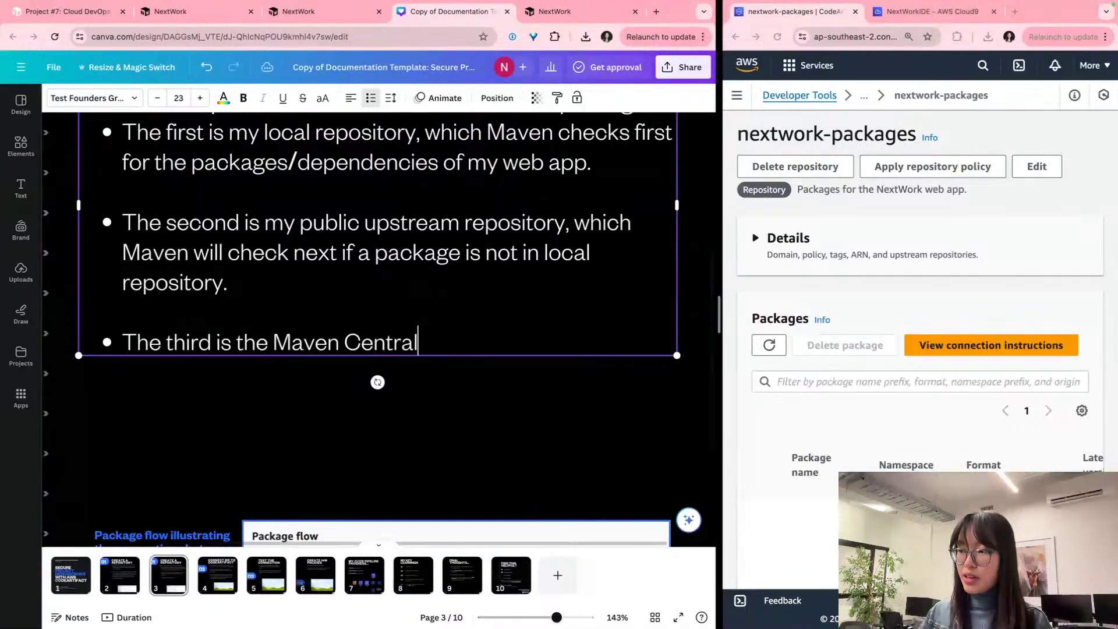
pyautogui.write(' Repository. ')
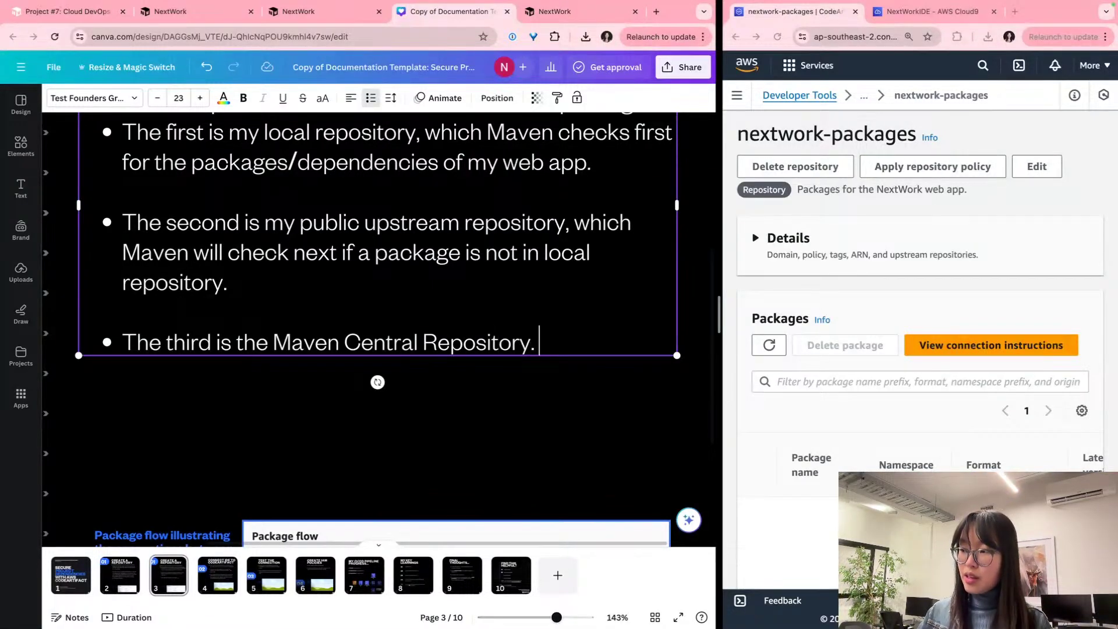
pyautogui.press('BackSpace')
pyautogui.press('BackSpace')
pyautogui.write(', which is ')
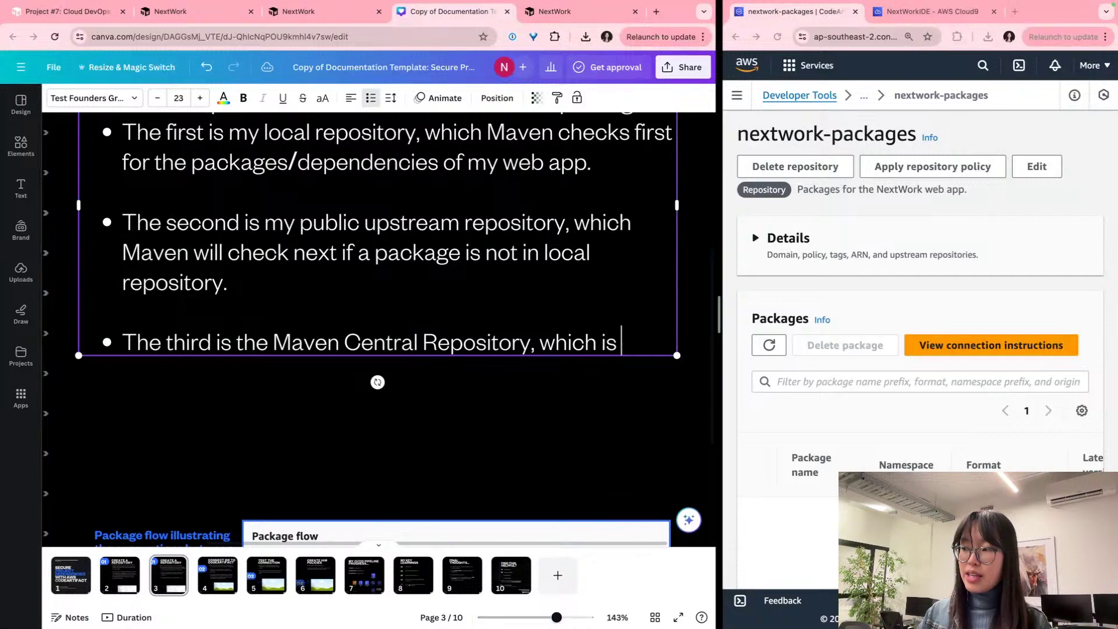
pyautogui.write('a public repository with the greatest collection of')
pyautogui.write('ac')
pyautogui.press('BackSpace')
pyautogui.press('BackSpace')
pyautogui.write('ages rel')
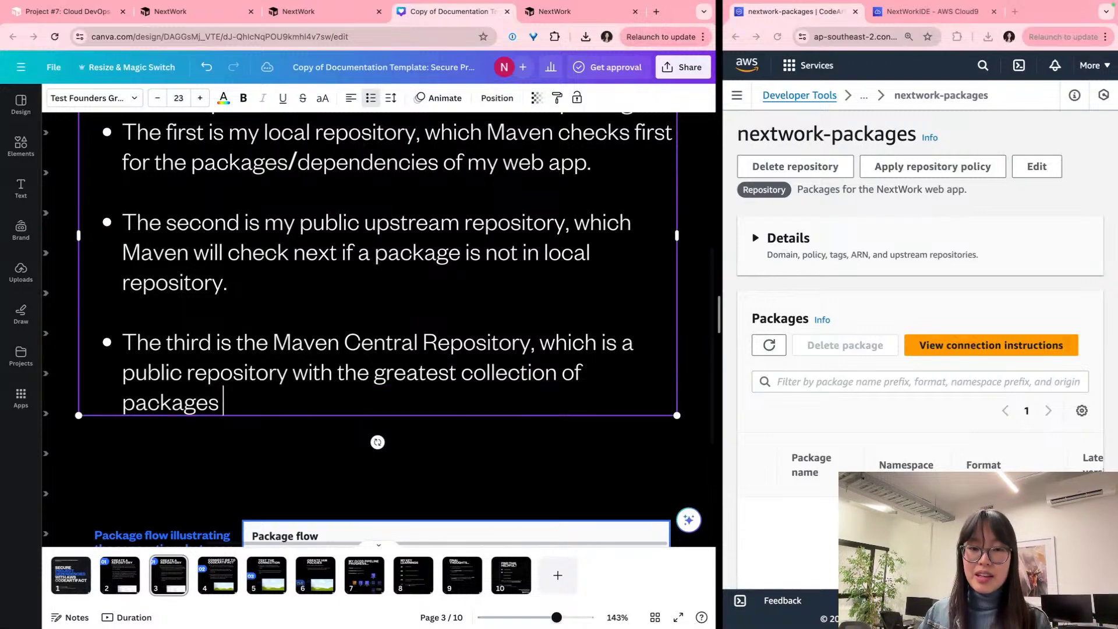
pyautogui.press('BackSpace')
pyautogui.press('BackSpace')
pyautogui.press('BackSpace')
pyautogui.write('for J')
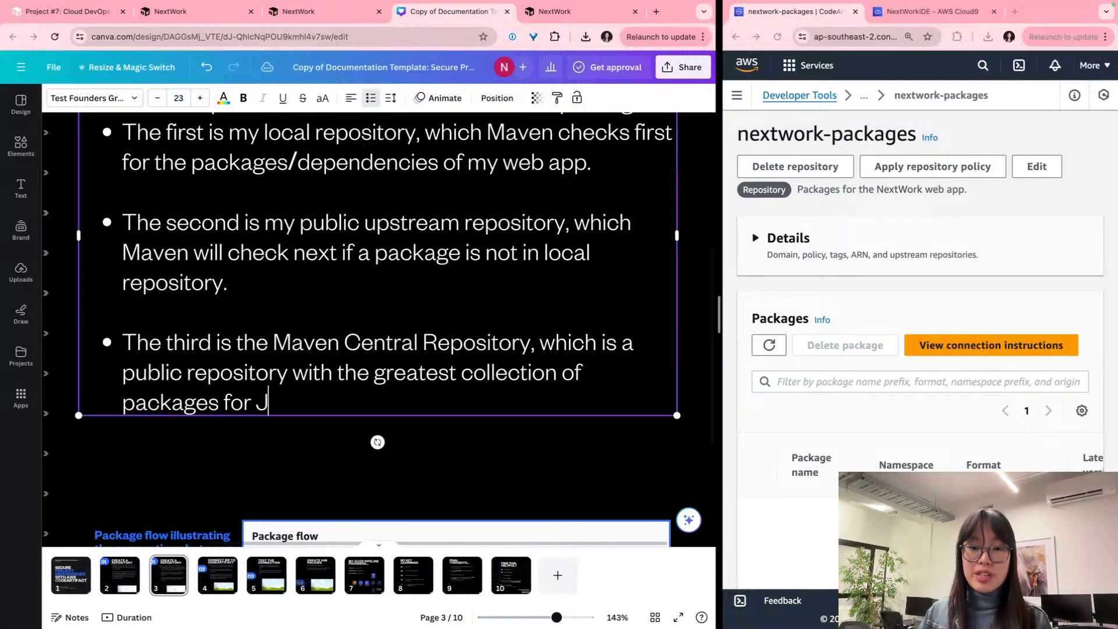
pyautogui.write('ava applications. However, ')
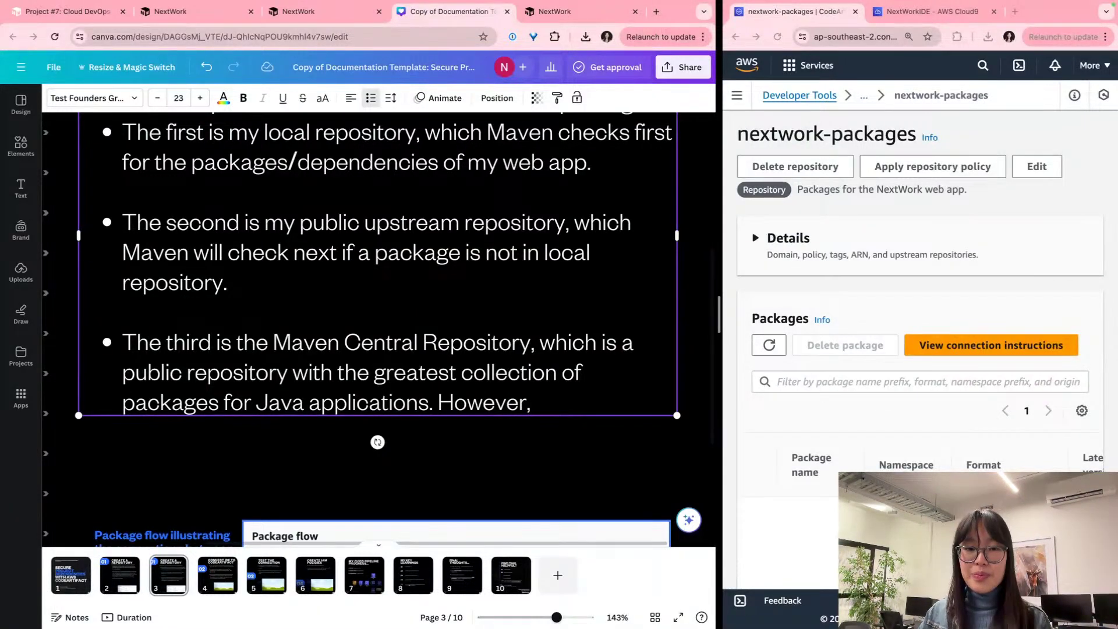
pyautogui.write('b')
pyautogui.press('BackSpace')
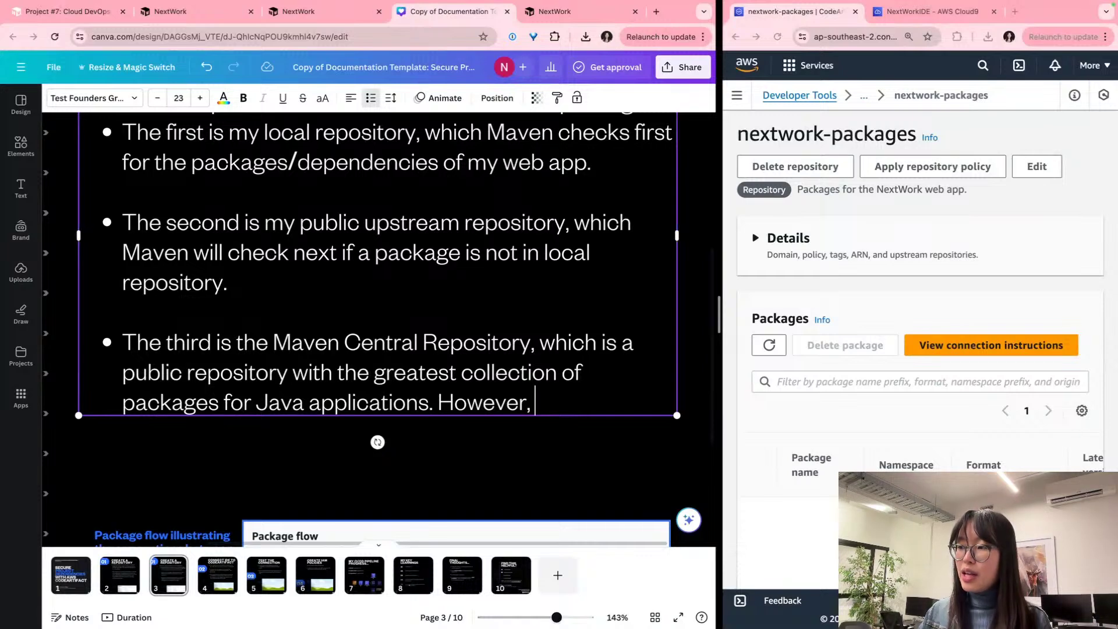
# Step: Add that Maven only visits it if the first two lack the packages (due to high traffic), inserting 'the'
pyautogui.write('Maven will only vi')
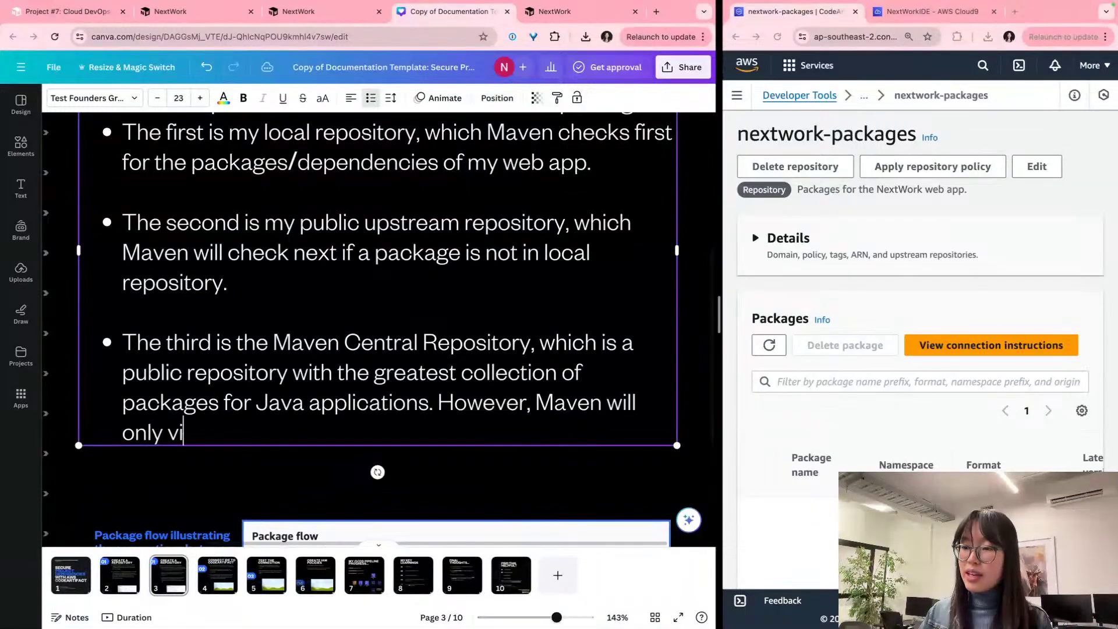
pyautogui.write('sit this reposit')
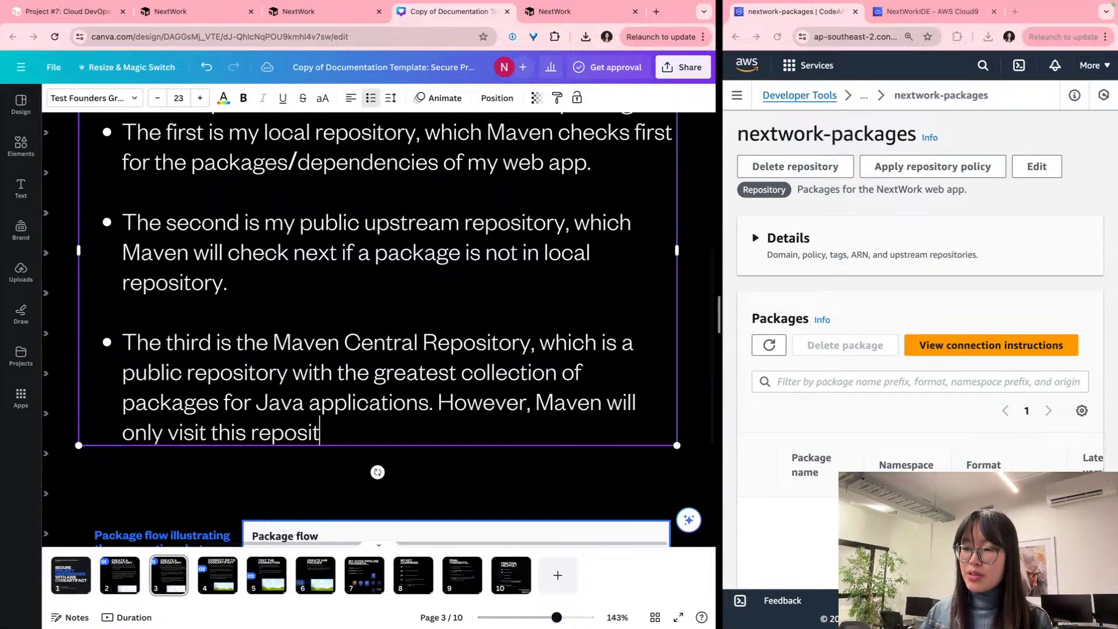
pyautogui.write('ory if the ')
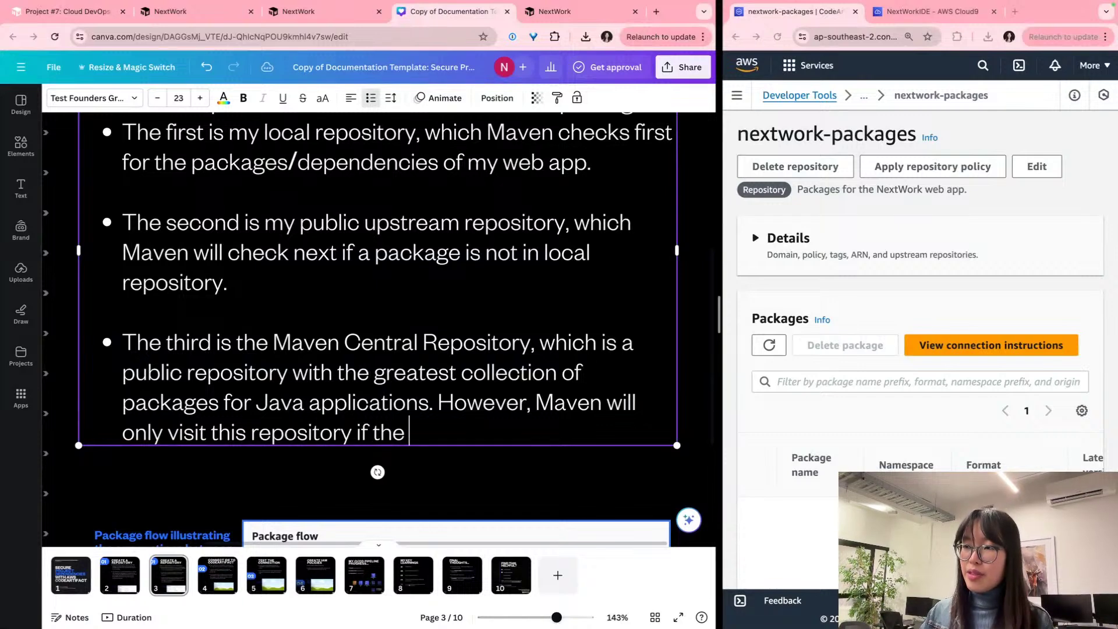
pyautogui.write('first two do ')
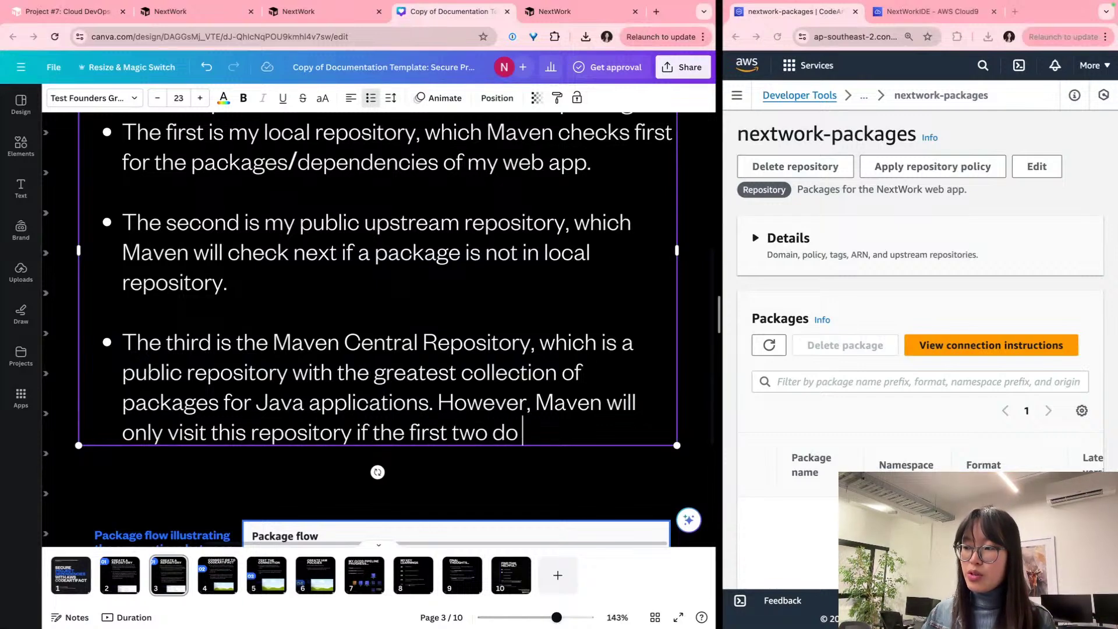
pyautogui.write('not have the pa')
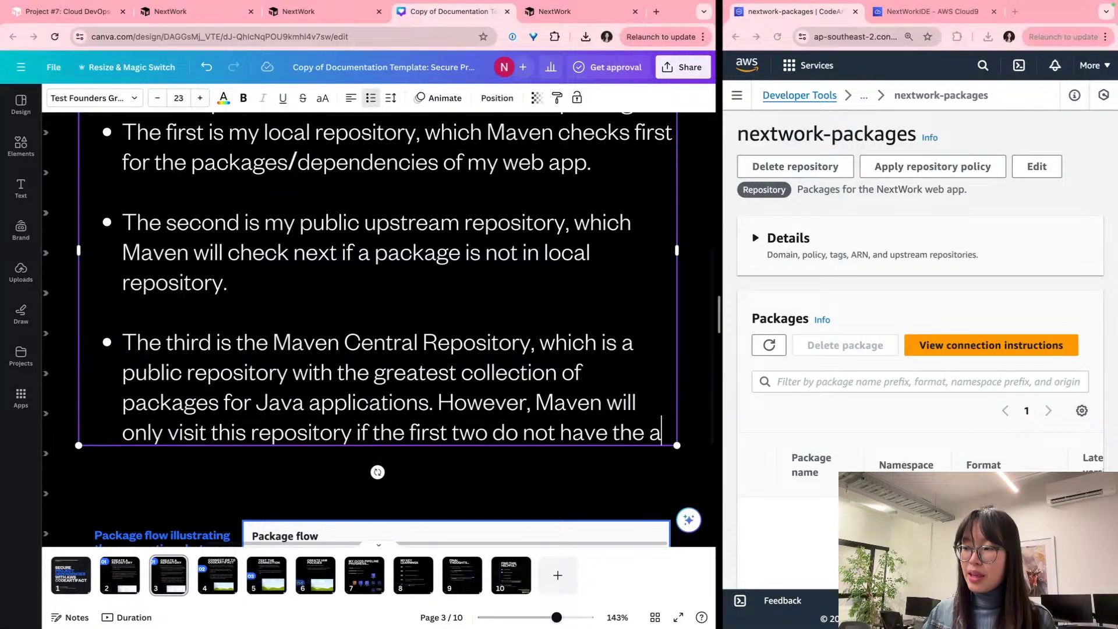
pyautogui.write('ckages/depend')
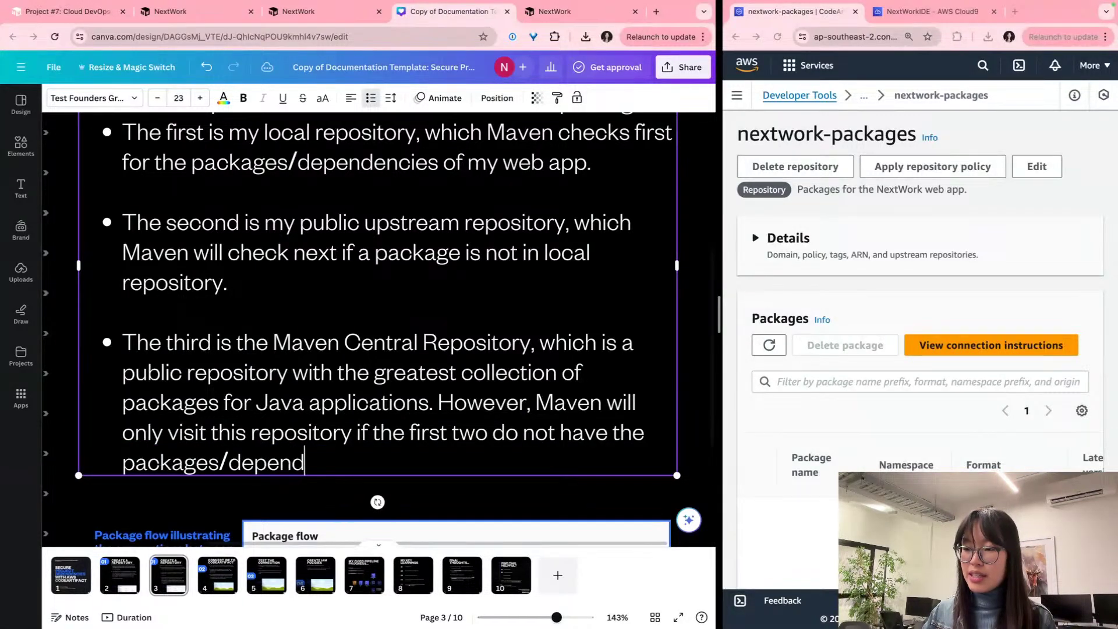
pyautogui.write('encies it is l')
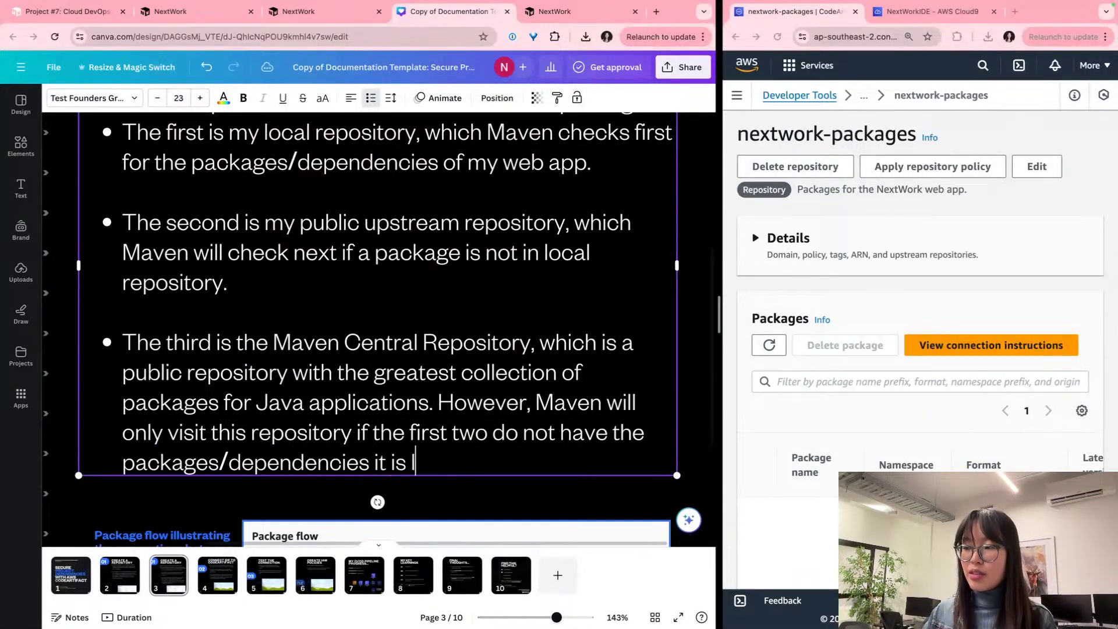
pyautogui.write('ooking for.')
pyautogui.press('BackSpace')
pyautogui.write('Z(')
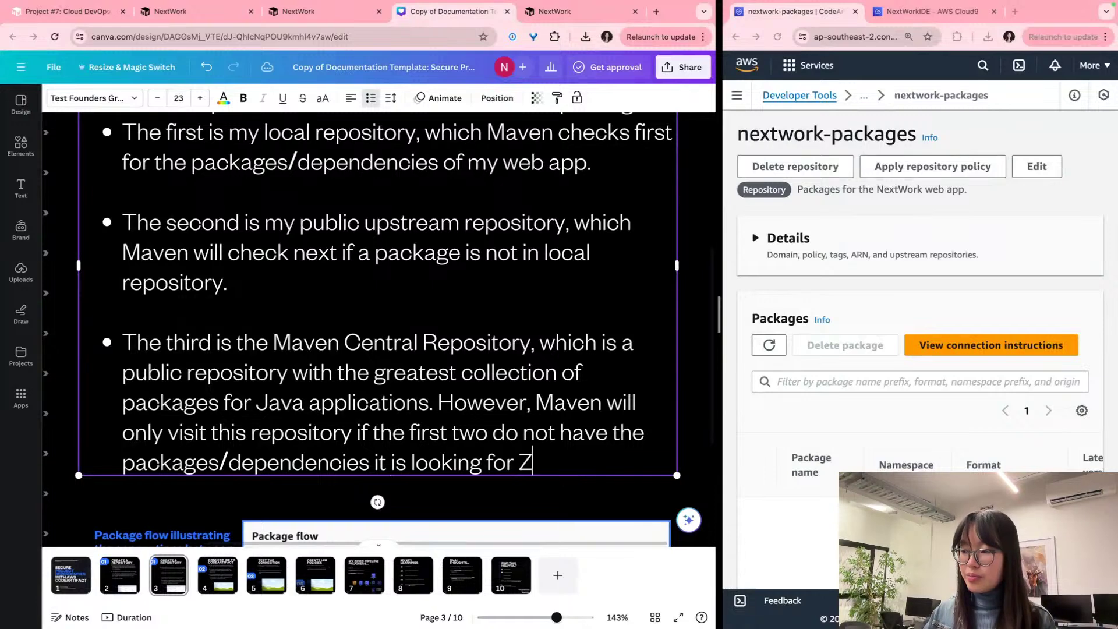
pyautogui.press('BackSpace')
pyautogui.press('BackSpace')
pyautogui.write('(d')
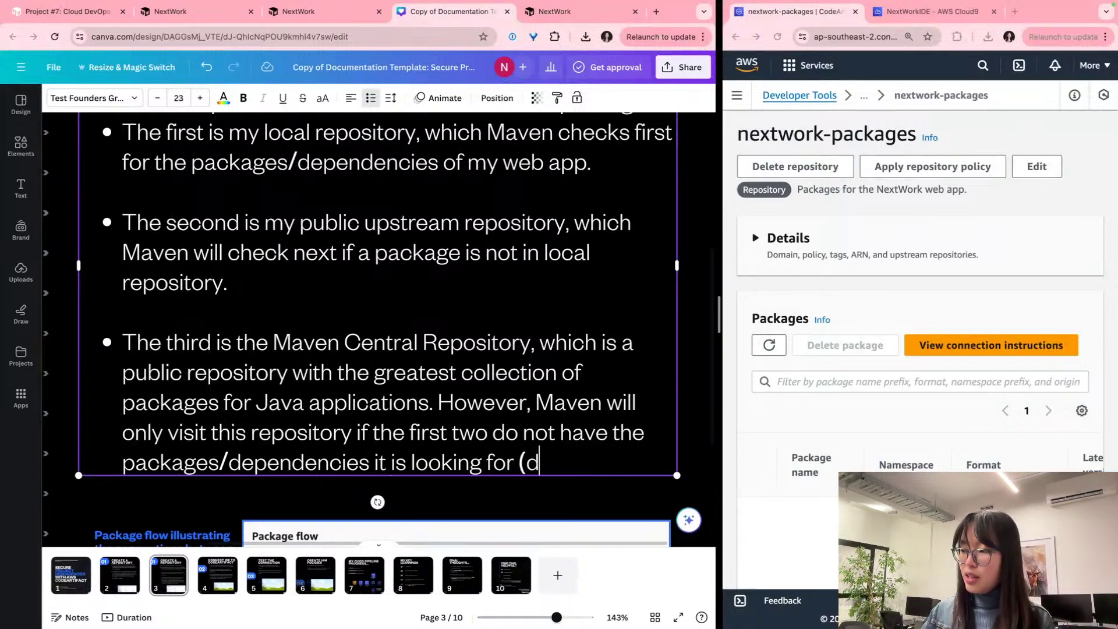
pyautogui.write('ue to high tra')
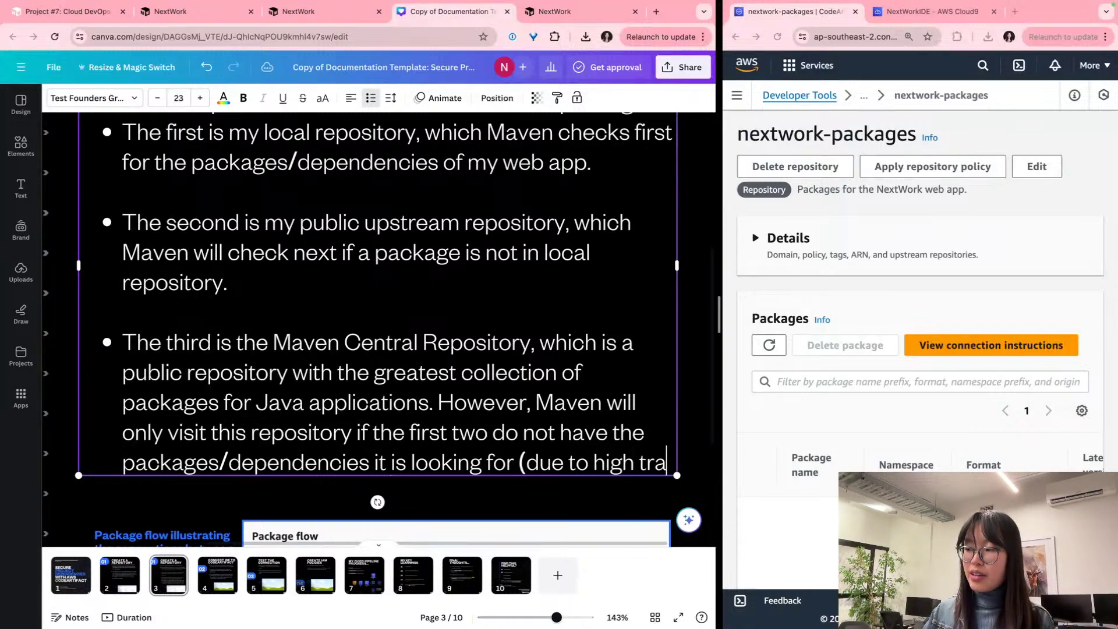
pyautogui.write('ffic going in')
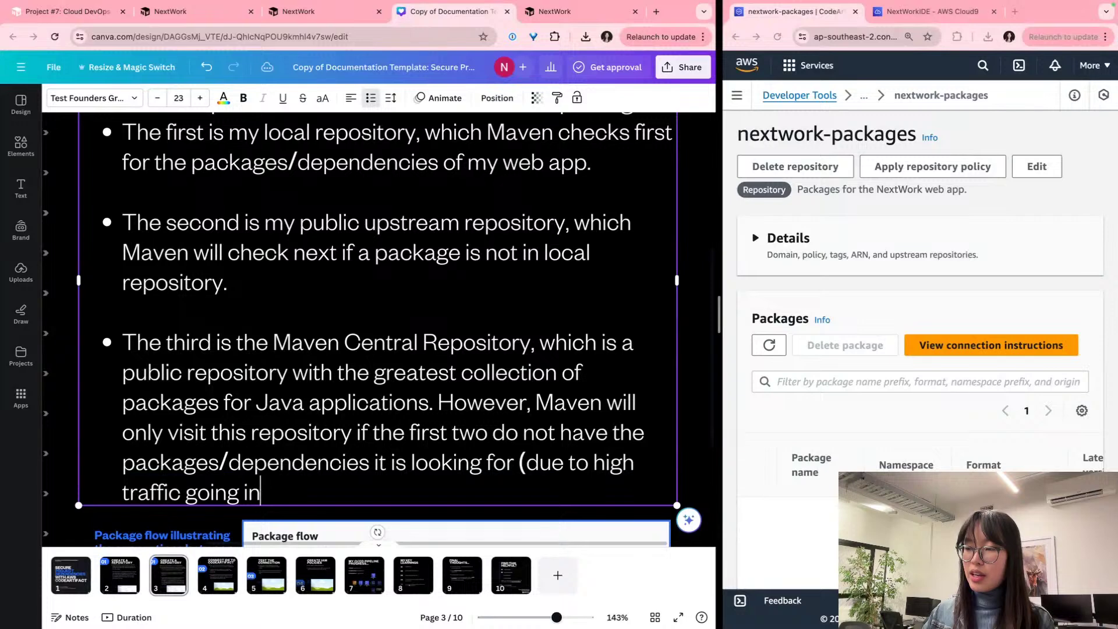
pyautogui.write('to Maven ')
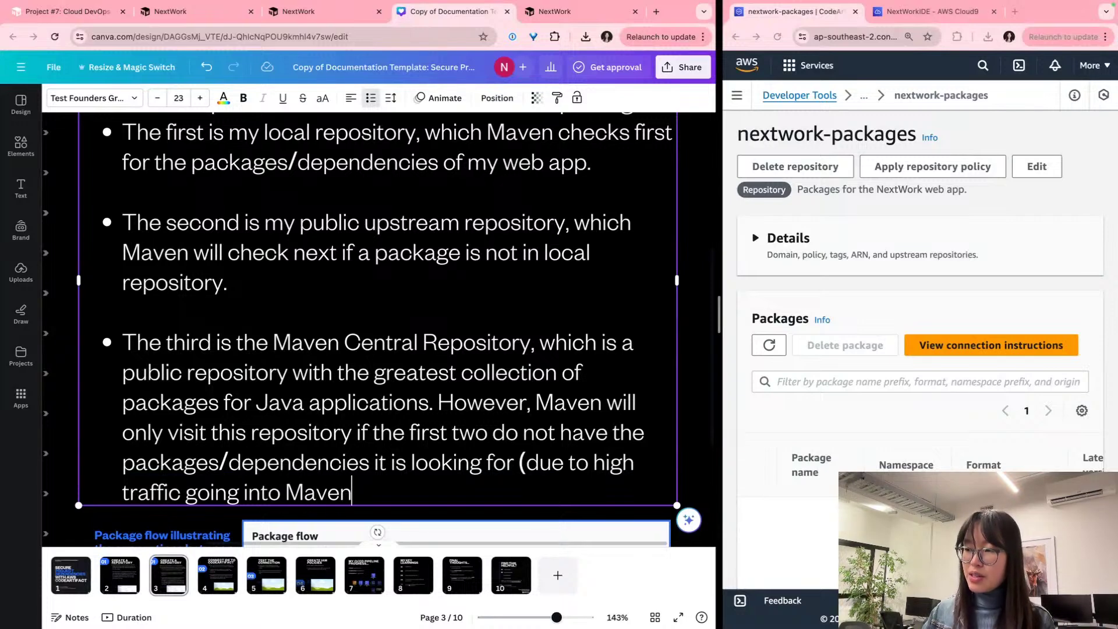
pyautogui.write('Central')
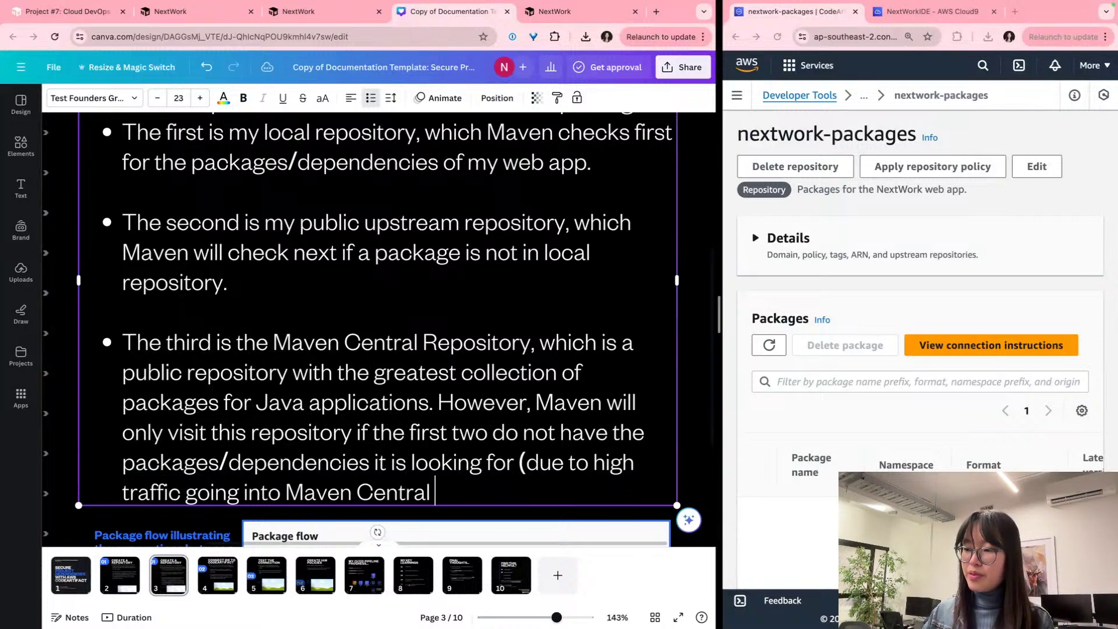
pyautogui.write(' Repositoy')
pyautogui.press('BackSpace')
pyautogui.press('BackSpace')
pyautogui.press('BackSpace')
pyautogui.write('tory)')
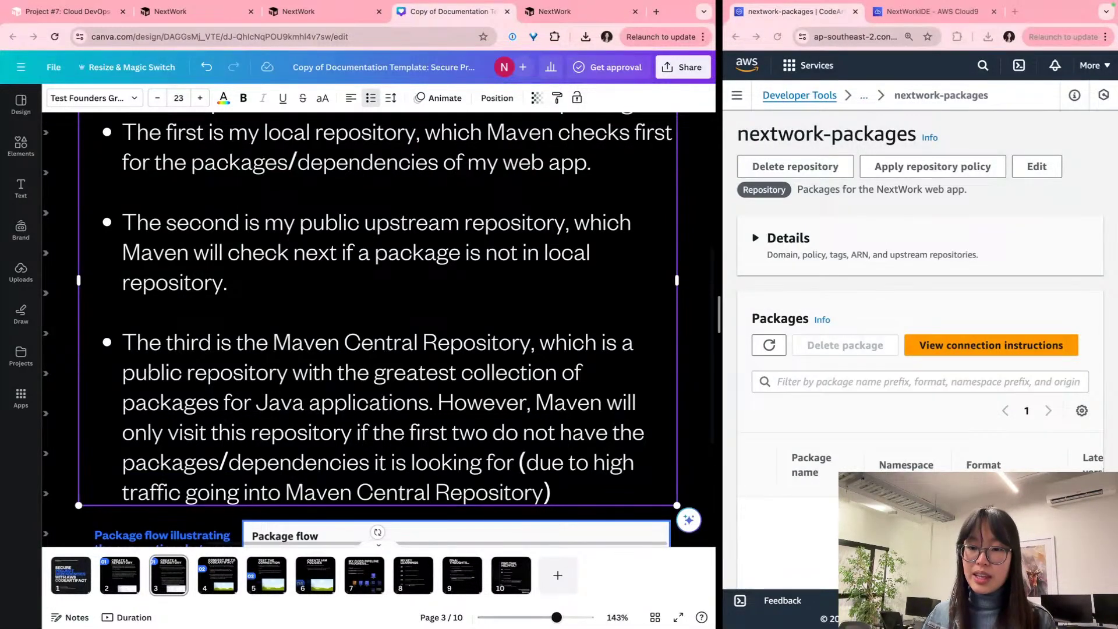
pyautogui.scroll(1, 359, 360)
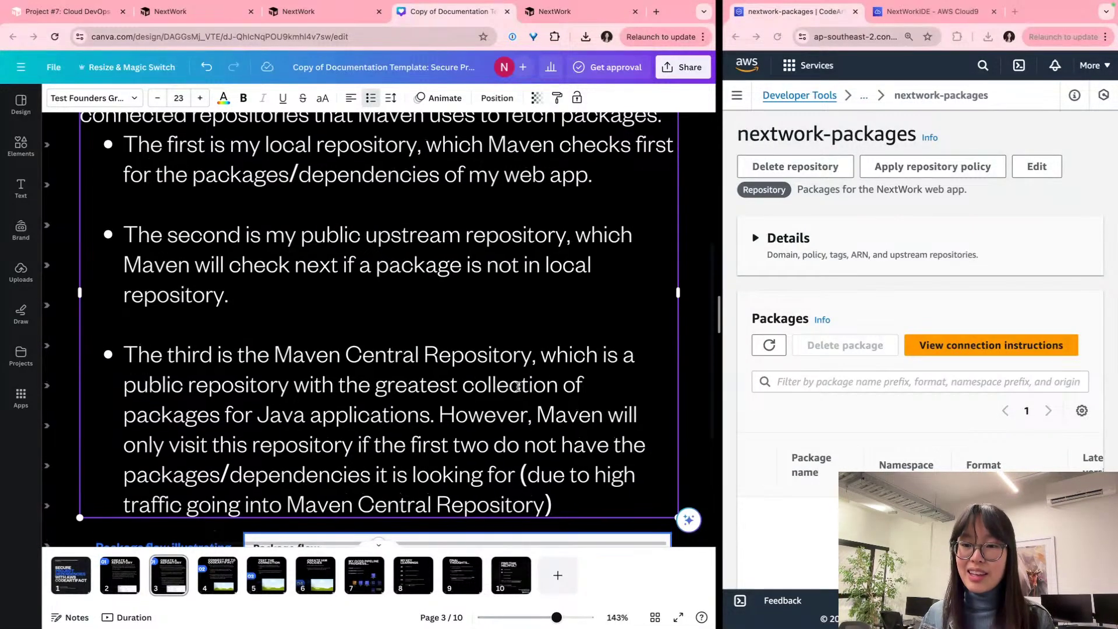
pyautogui.scroll(-1, 359, 359)
pyautogui.keyDown('ctrl'); pyautogui.scroll(3, 292, 430); pyautogui.keyUp('ctrl')
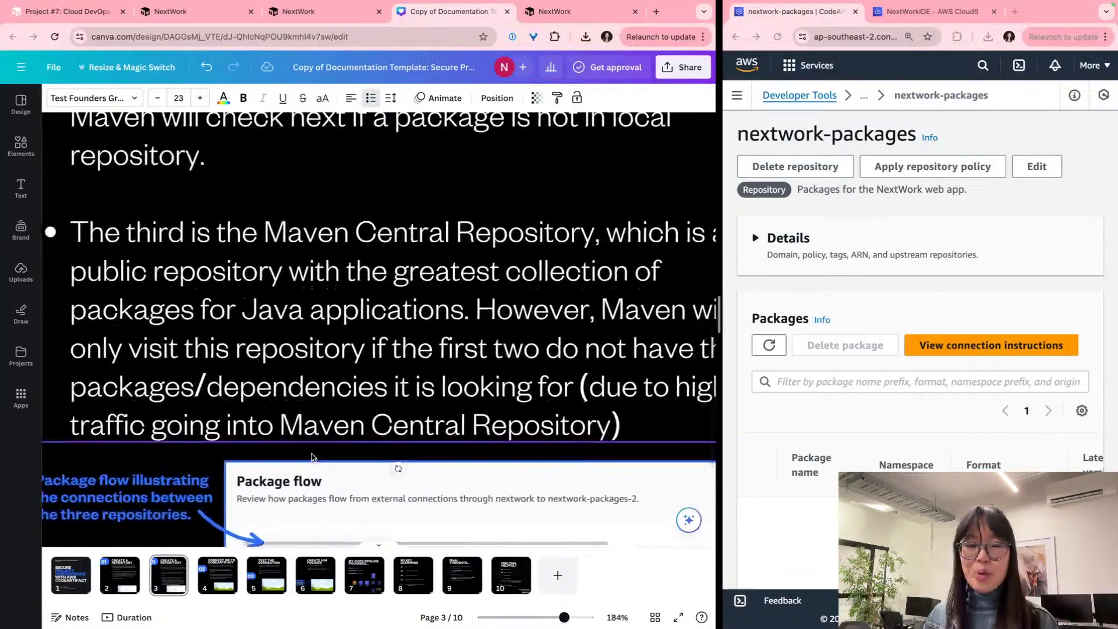
pyautogui.click(292, 429)
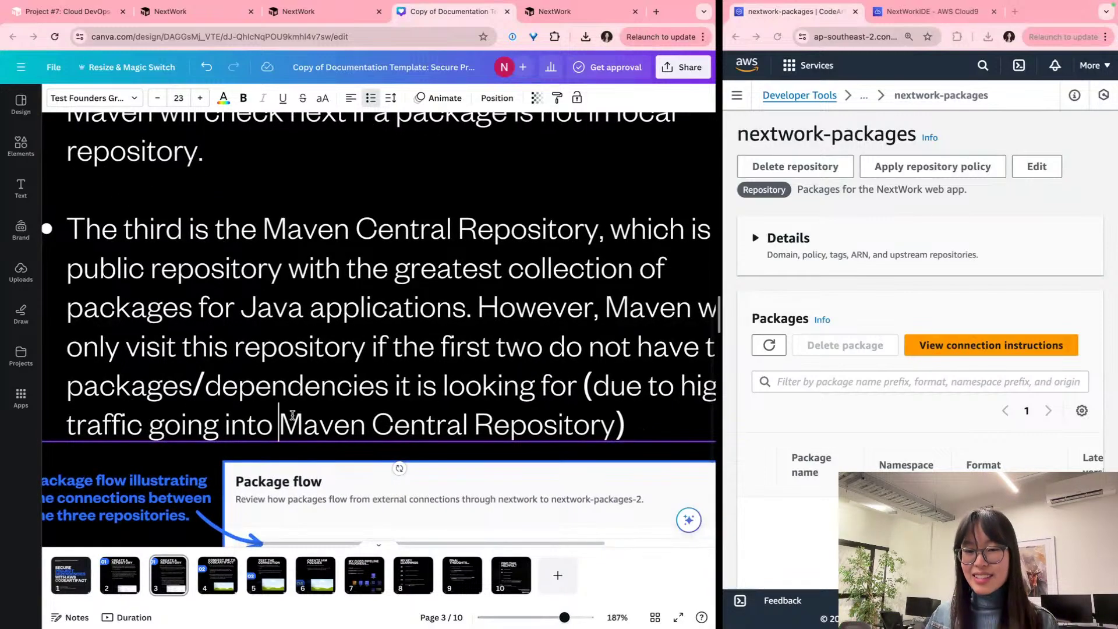
pyautogui.write('the')
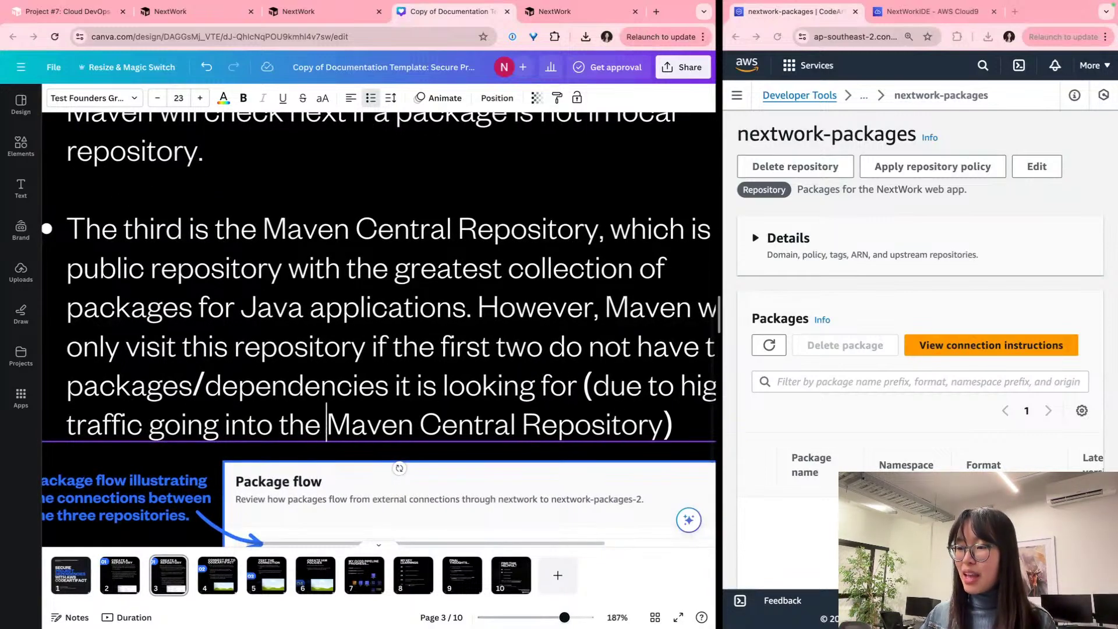
pyautogui.keyDown('ctrl'); pyautogui.scroll(-5, 121, 346); pyautogui.keyUp('ctrl')
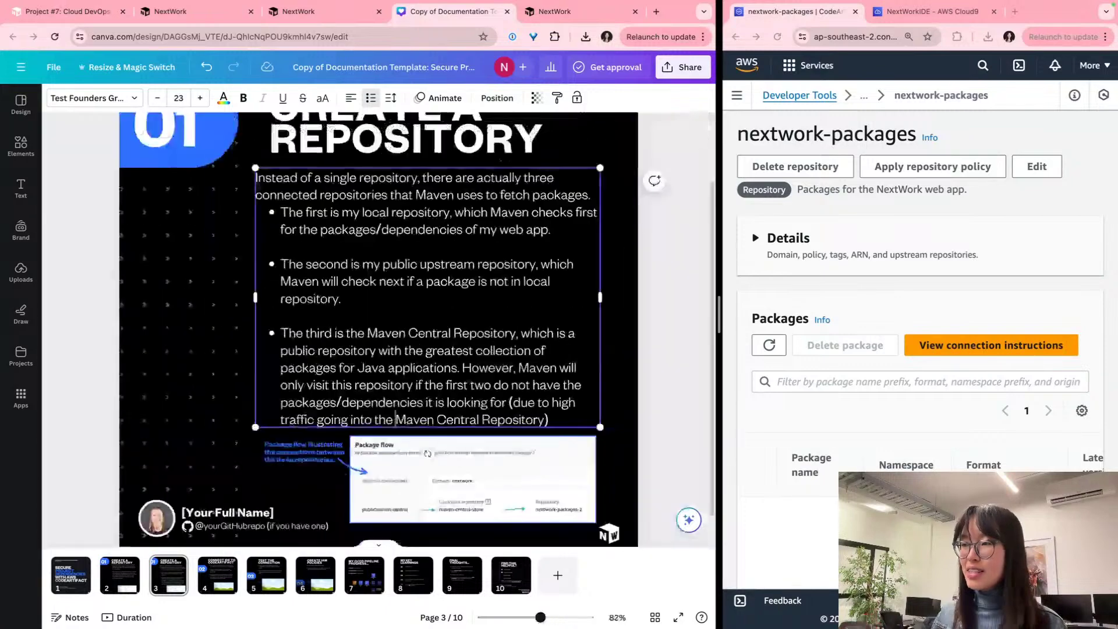
# Step: Deselect the bullet text box and return to the NextWork project guide tab
pyautogui.click(160, 340)
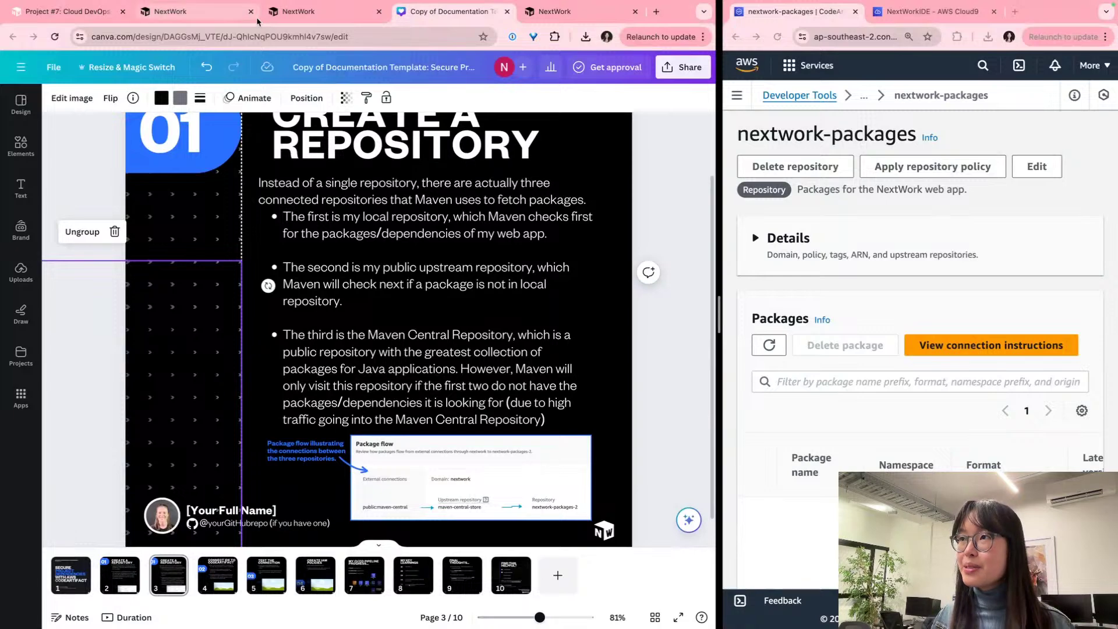
pyautogui.click(296, 12)
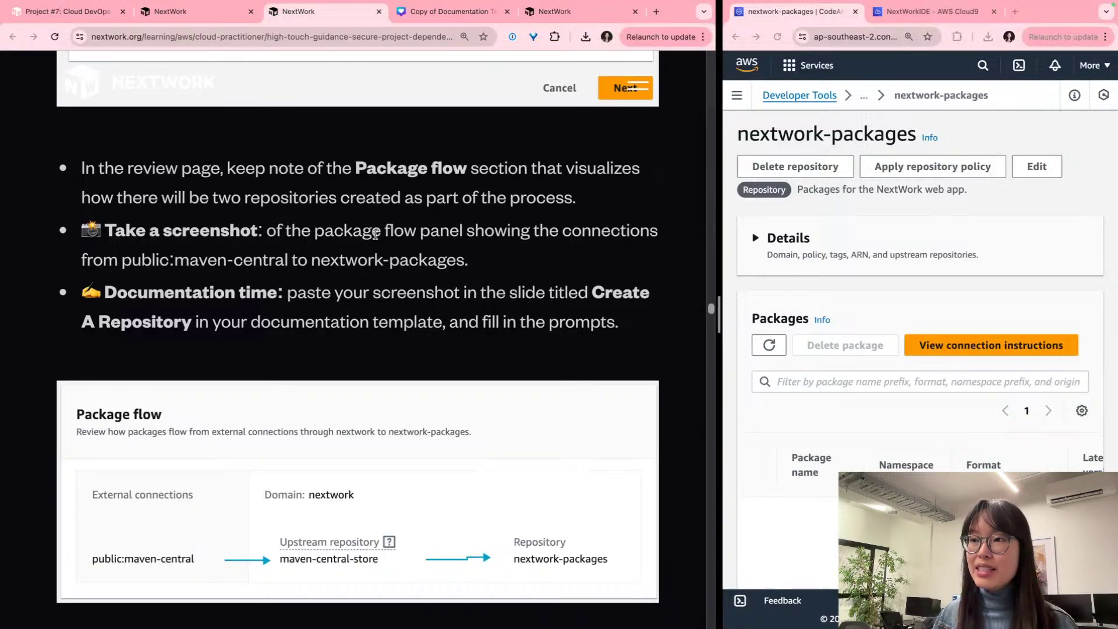
# Step: Scroll the guide to 'Step #3: Connect the CodeArtifact repository' and select its instruction paragraph
pyautogui.scroll(-3, 375, 234)
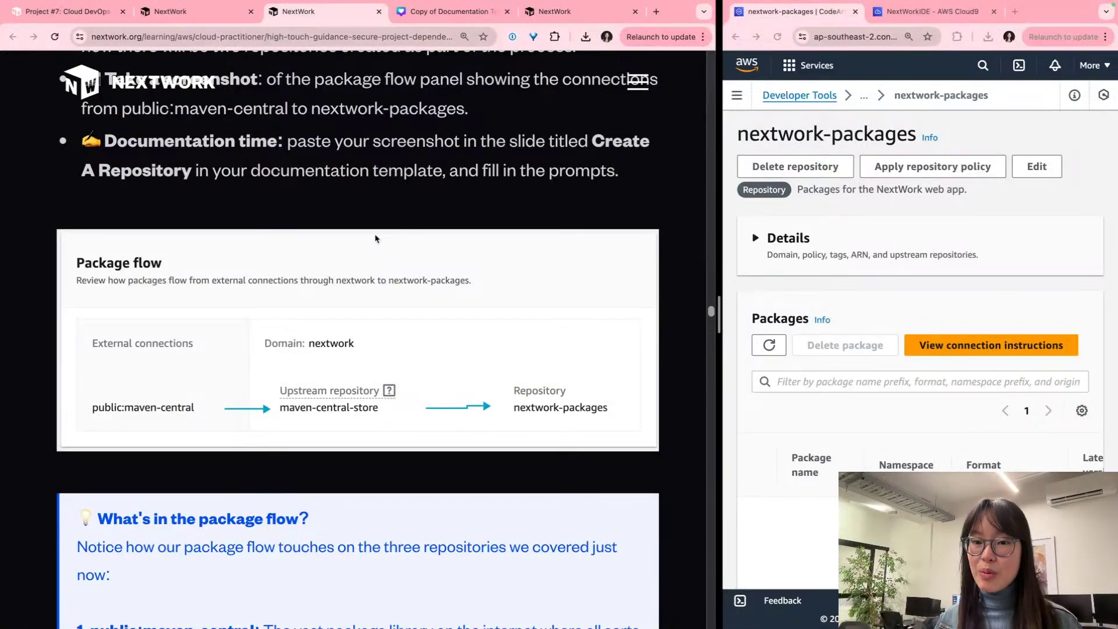
pyautogui.scroll(-5, 375, 238)
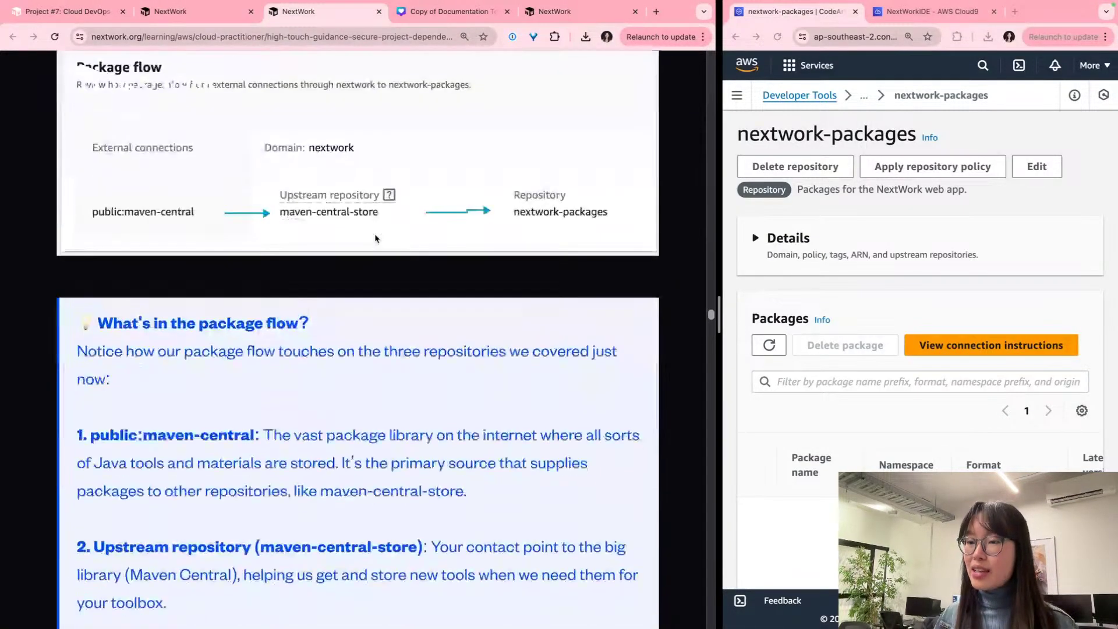
pyautogui.scroll(-8, 375, 236)
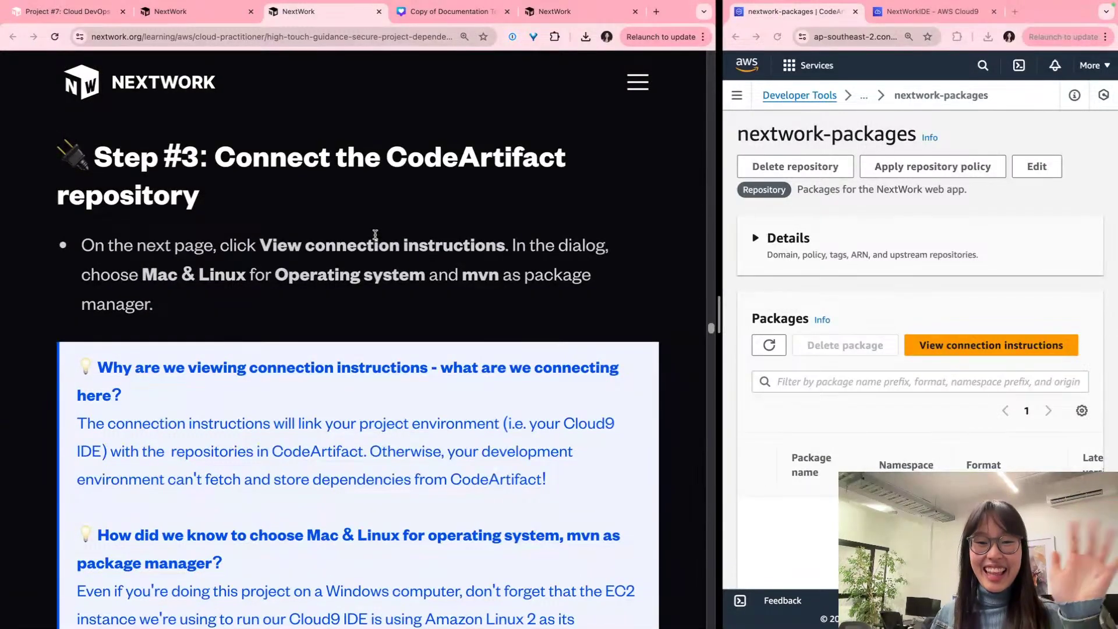
pyautogui.scroll(-2, 375, 235)
pyautogui.scroll(1, 375, 235)
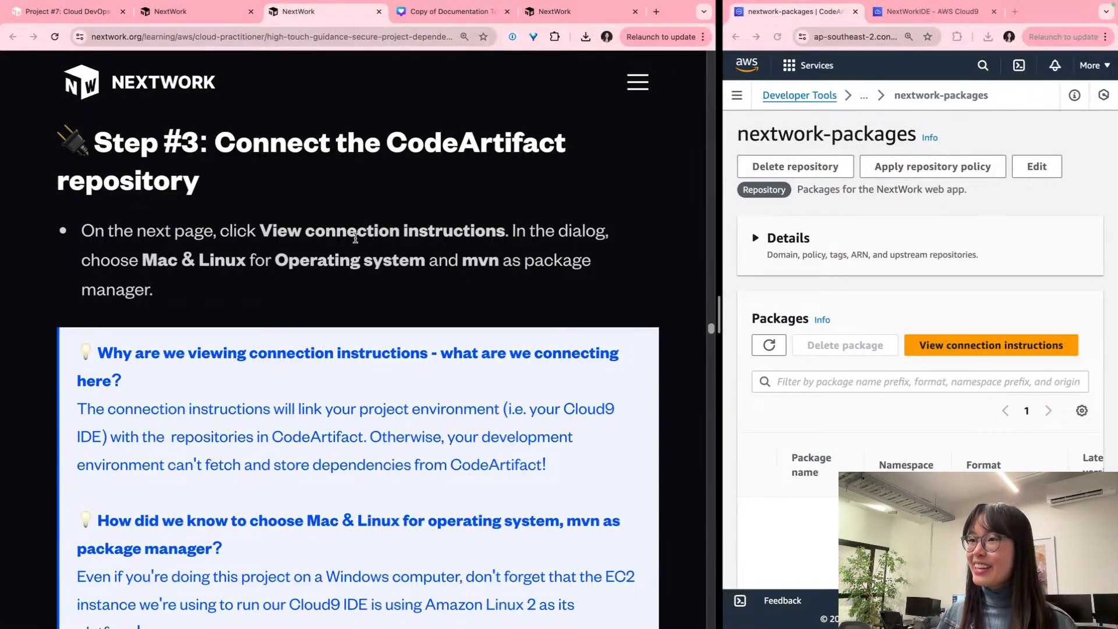
pyautogui.tripleClick(354, 238)
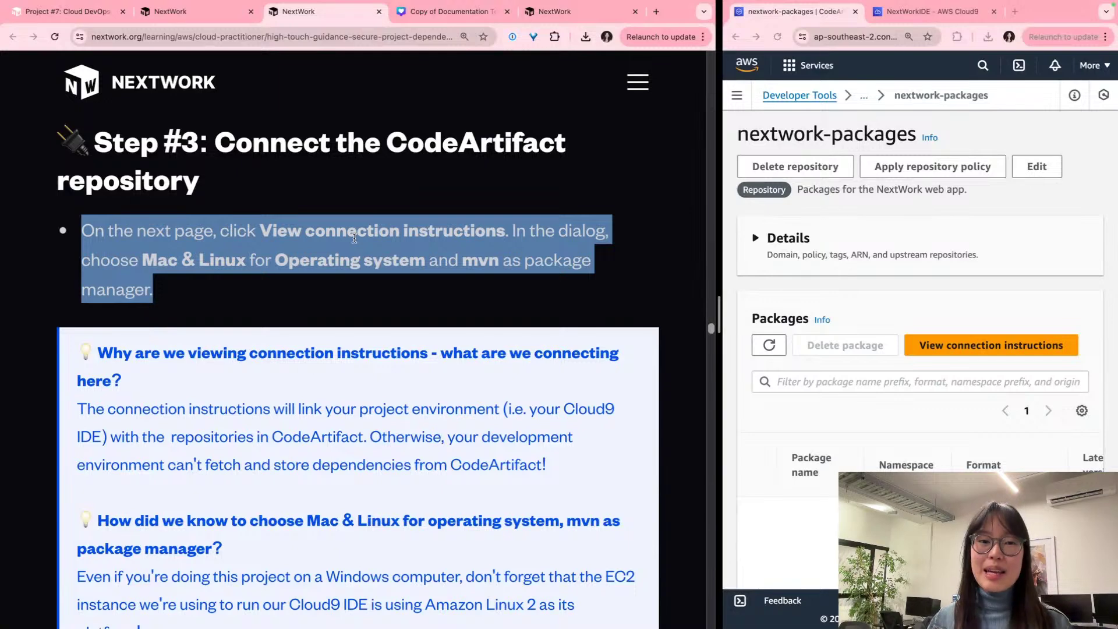
pyautogui.keyDown('shift'); pyautogui.click(354, 238); pyautogui.keyUp('shift')
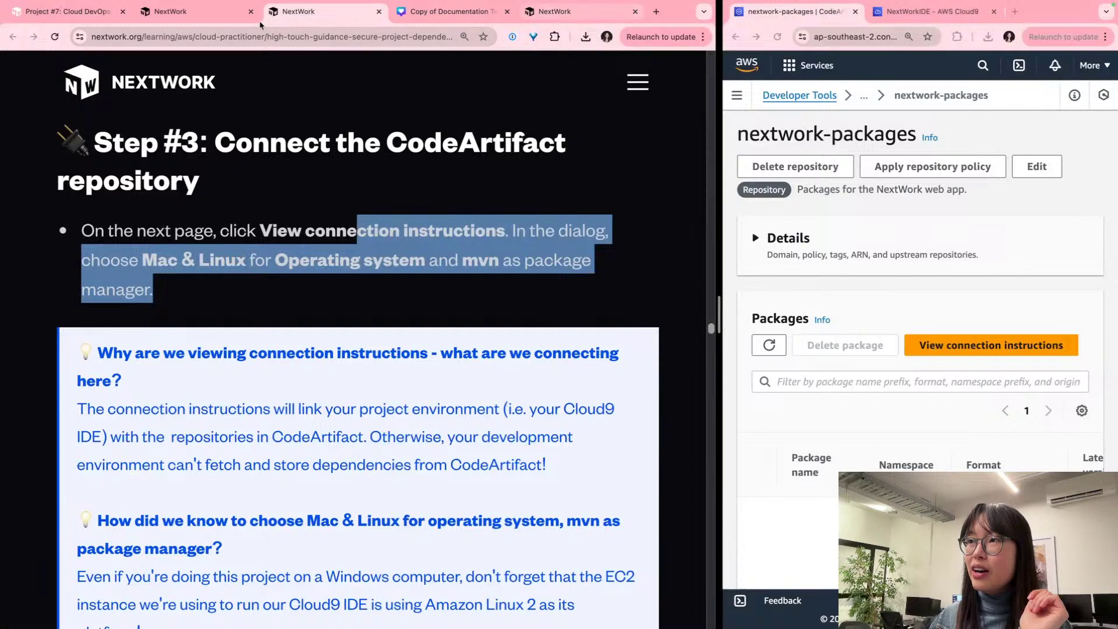
pyautogui.click(35, 18)
pyautogui.click(202, 16)
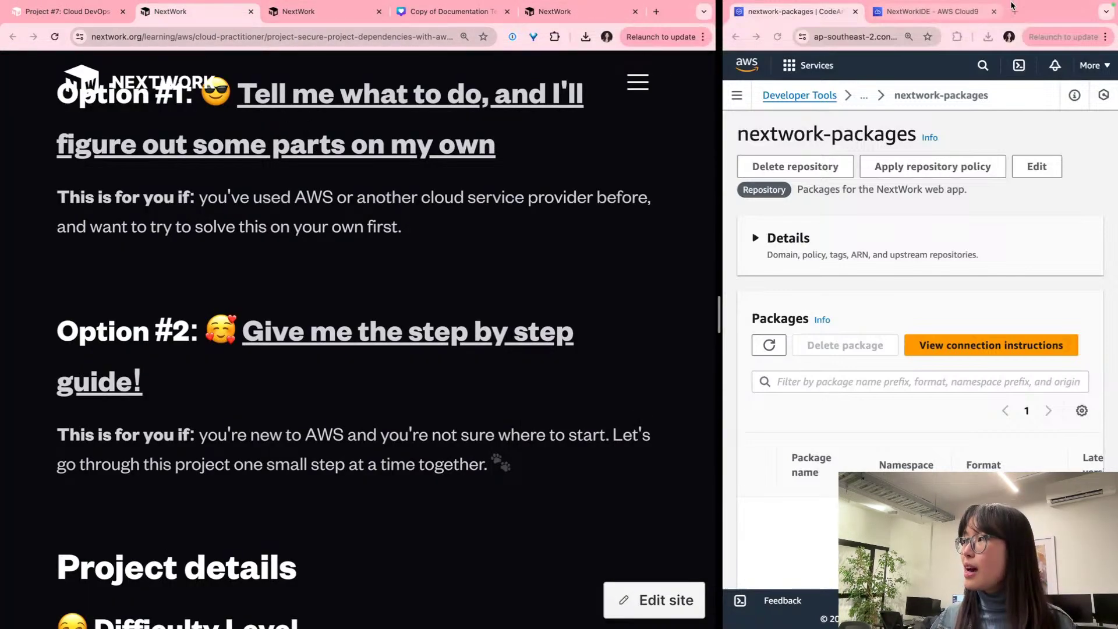
# Step: Place the widened AWS console beside the guide and open the repository's connection instructions
pyautogui.moveTo(1044, 15); pyautogui.dragTo(432, 14)
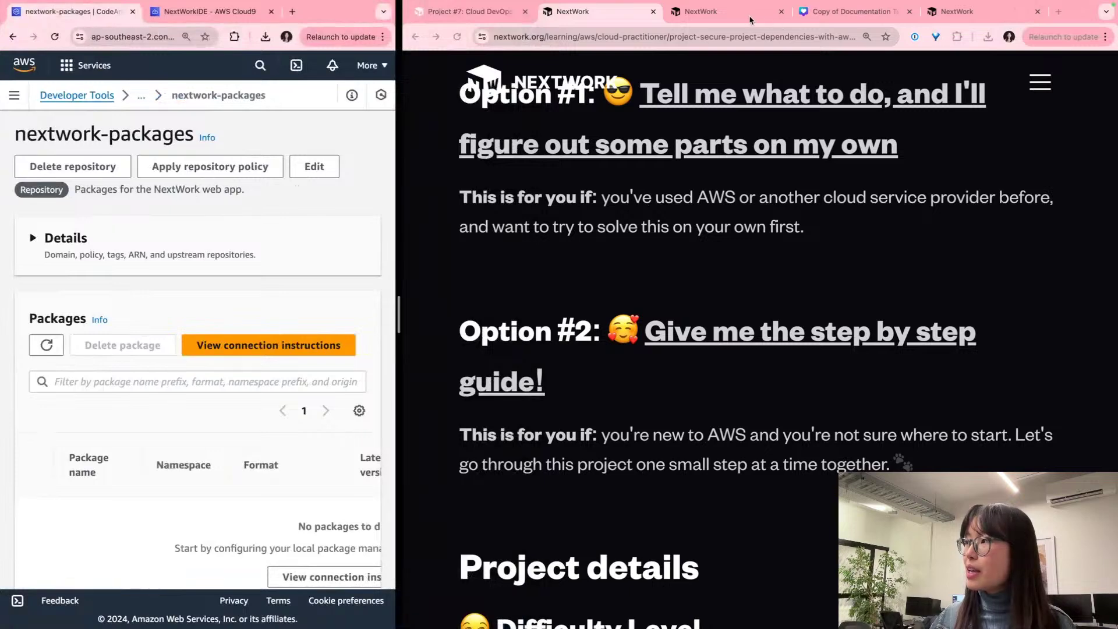
pyautogui.click(742, 12)
pyautogui.moveTo(398, 129); pyautogui.dragTo(566, 116)
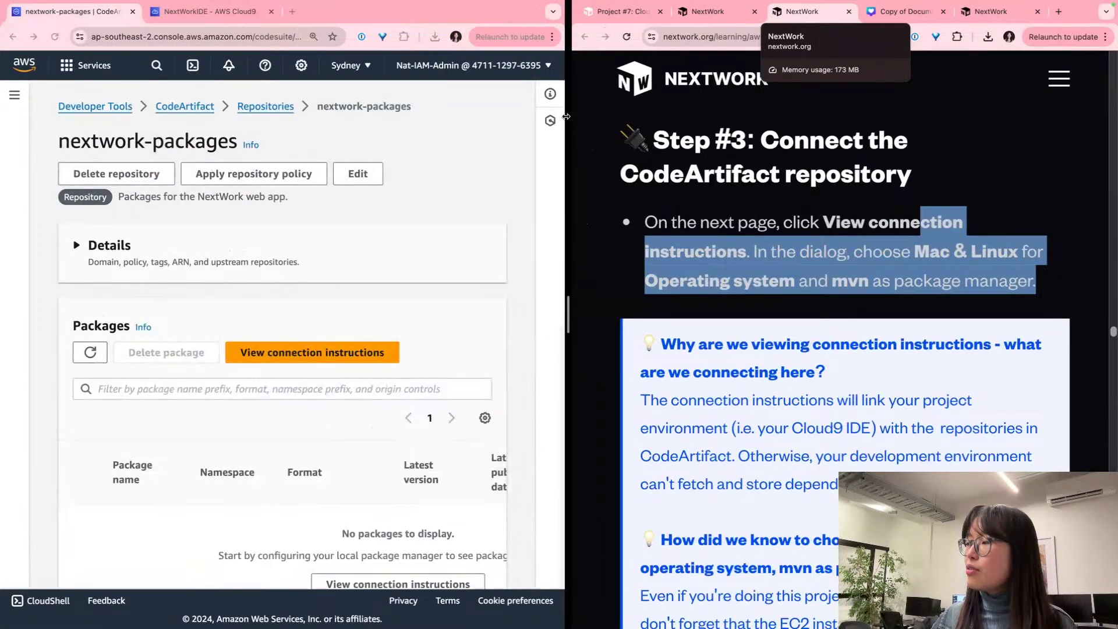
pyautogui.scroll(-2, 355, 307)
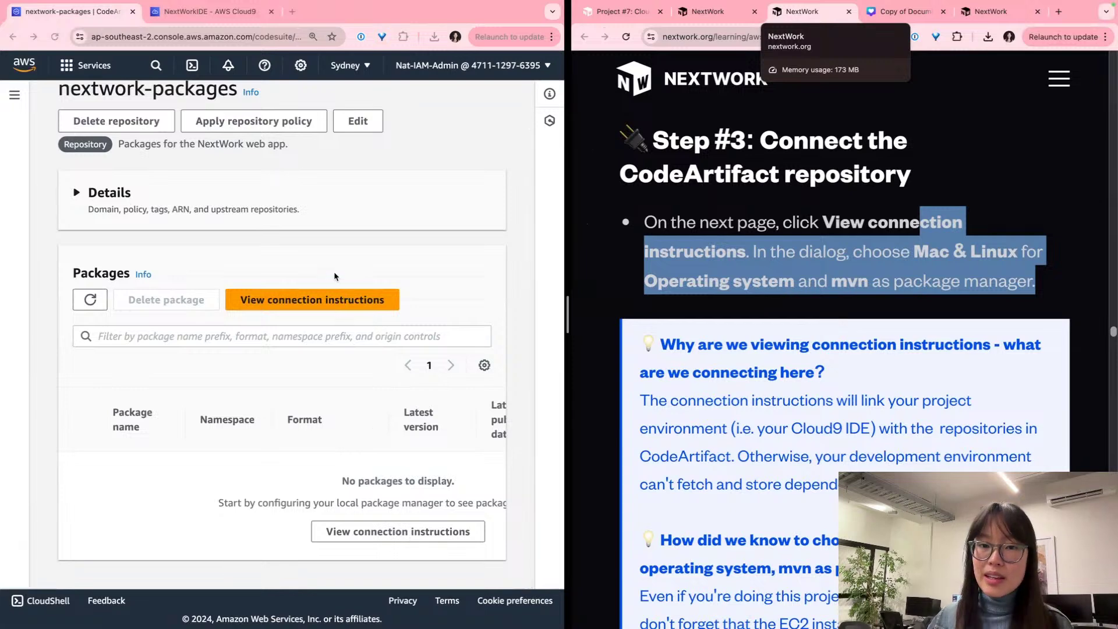
pyautogui.click(341, 300)
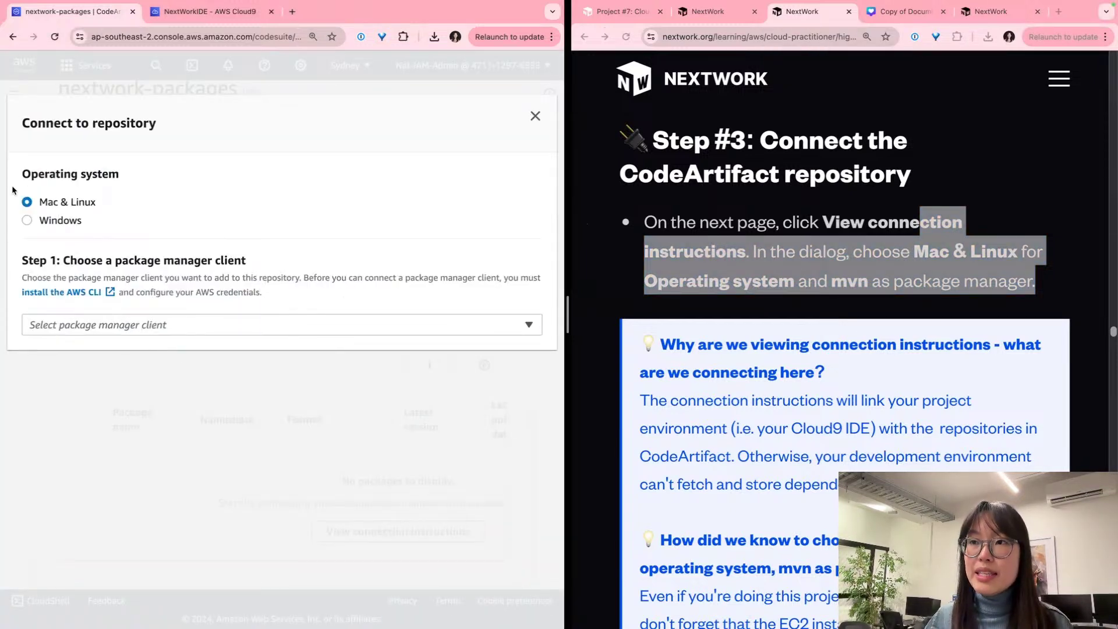
# Step: Keep Mac & Linux as the operating system and choose mvn as the package manager client
pyautogui.tripleClick(65, 207)
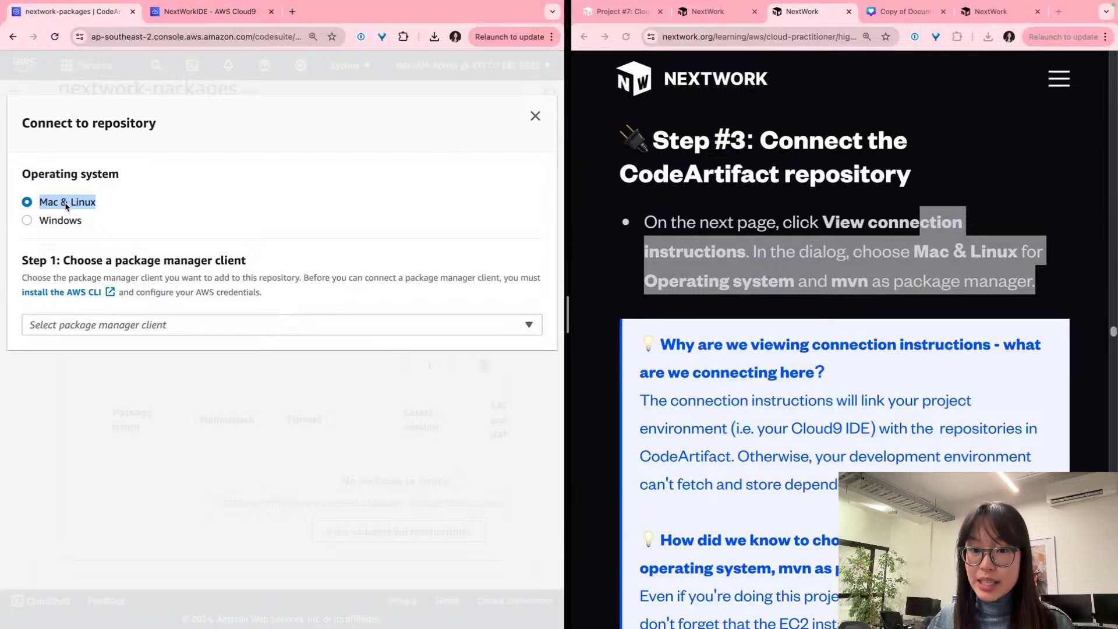
pyautogui.click(286, 321)
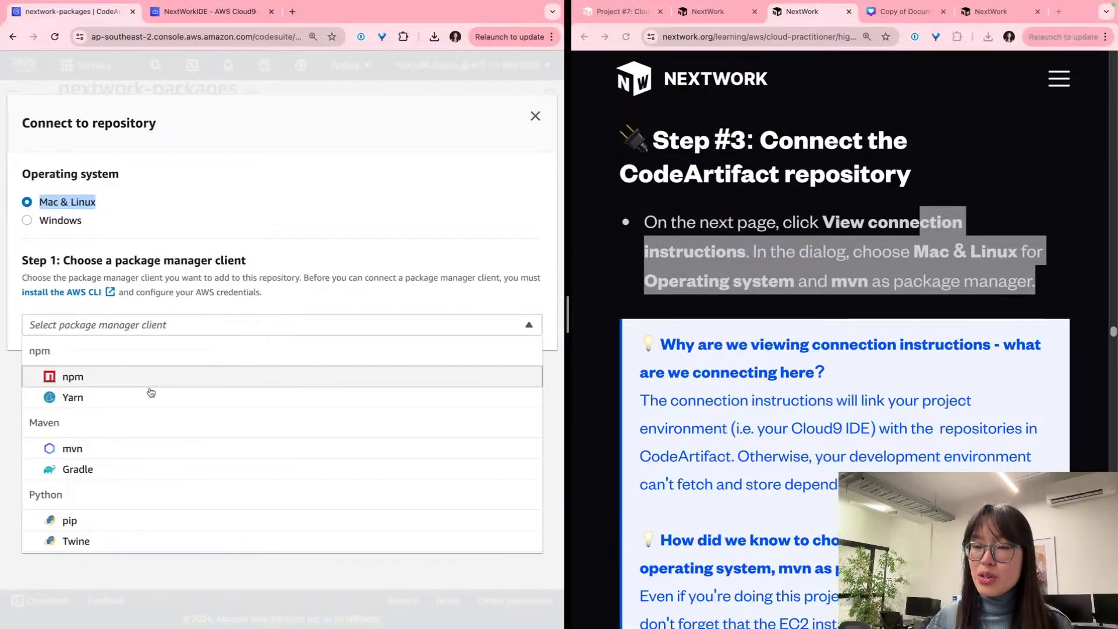
pyautogui.scroll(-1, 152, 390)
pyautogui.scroll(-5, 132, 412)
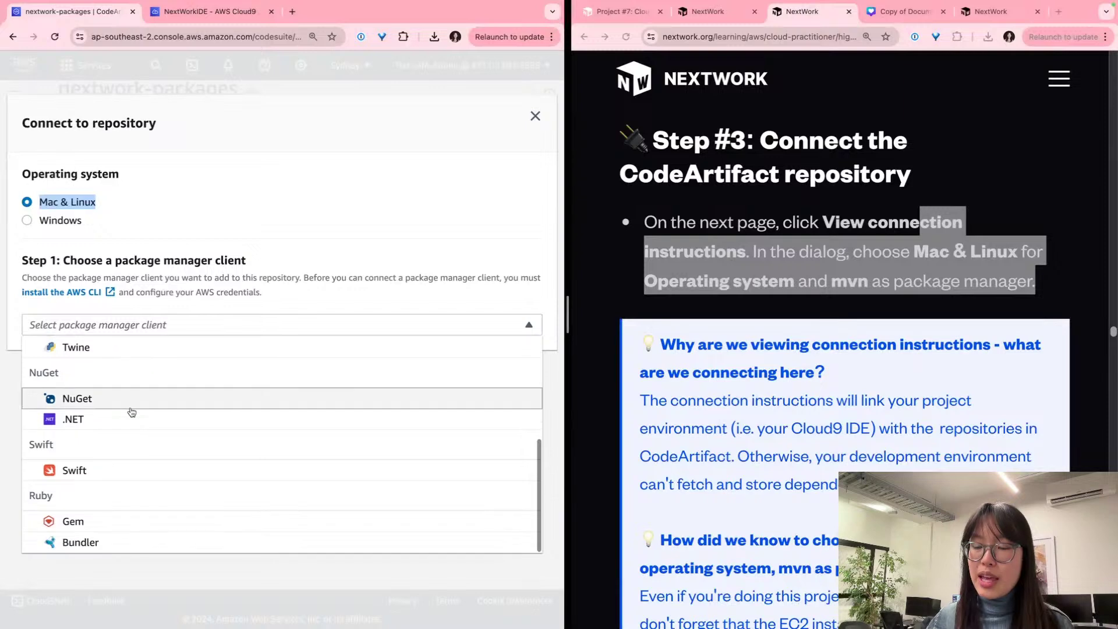
pyautogui.scroll(6, 132, 412)
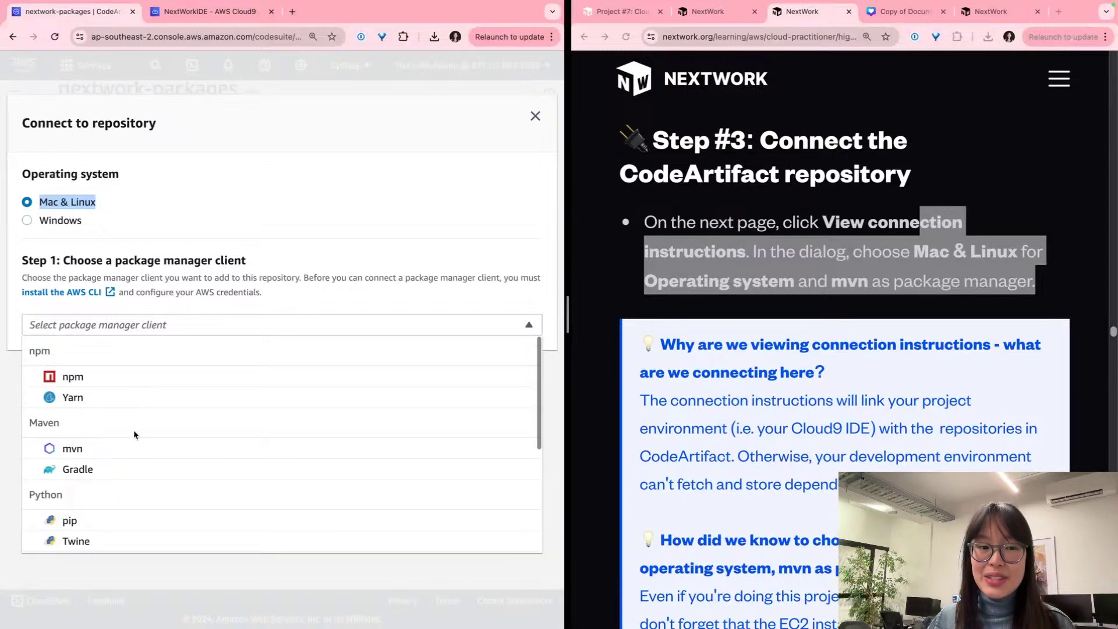
pyautogui.click(159, 450)
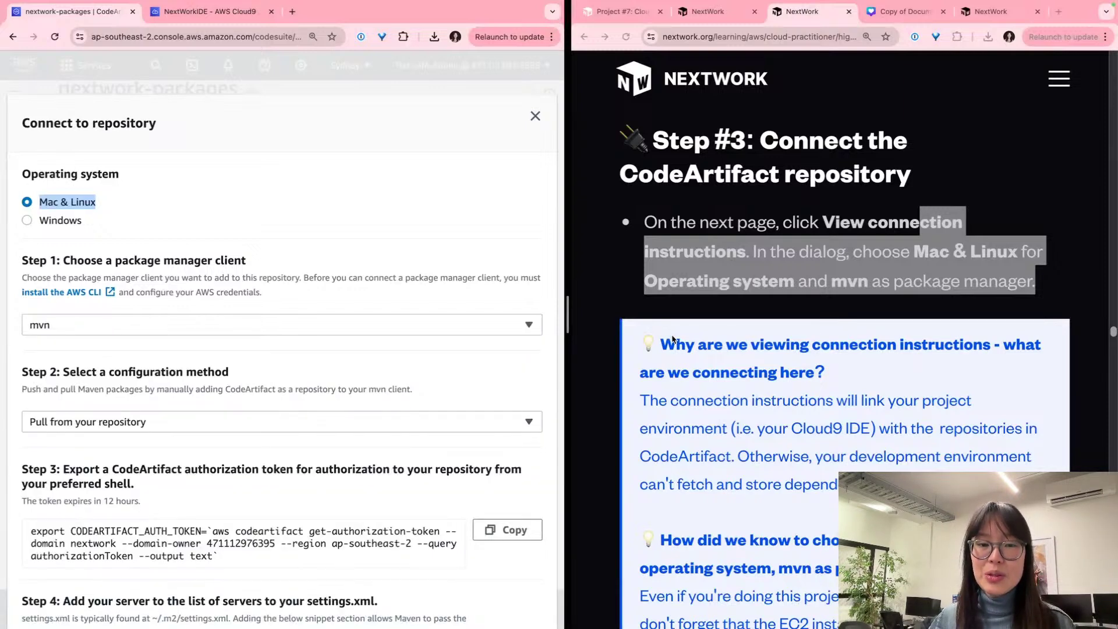
pyautogui.scroll(-2, 672, 339)
pyautogui.scroll(-1, 672, 334)
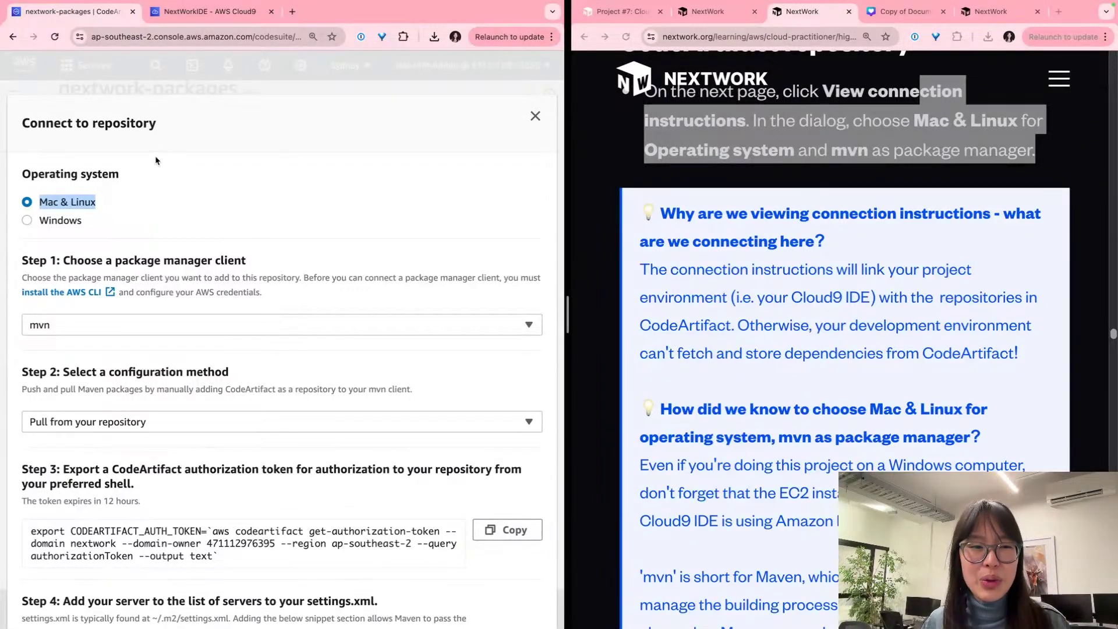
pyautogui.click(127, 139)
pyautogui.tripleClick(127, 139)
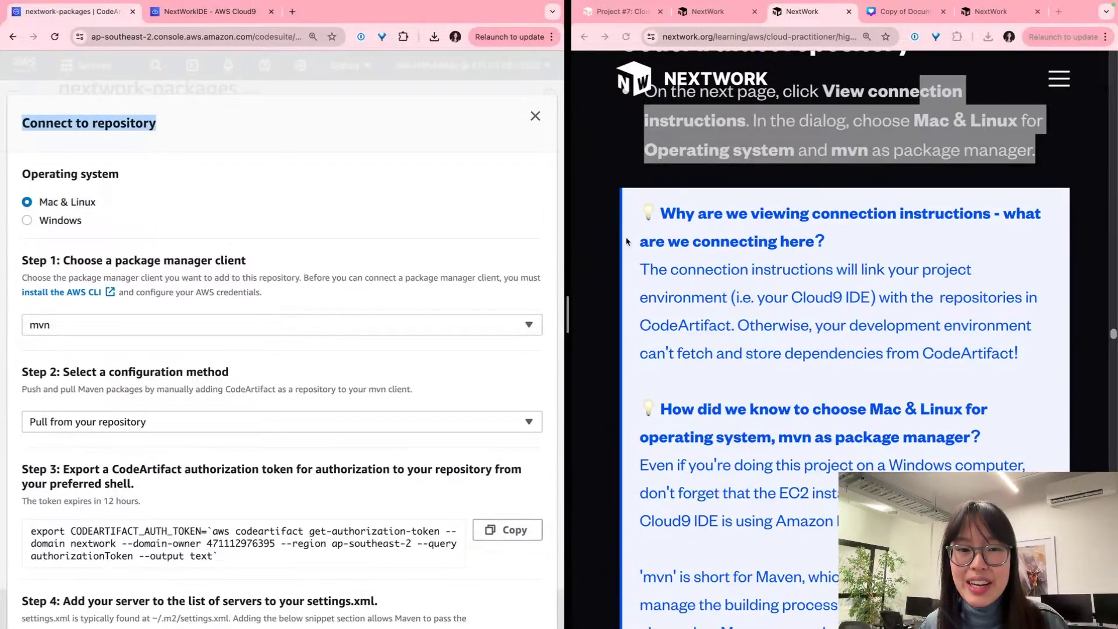
pyautogui.click(731, 291)
pyautogui.tripleClick(731, 291)
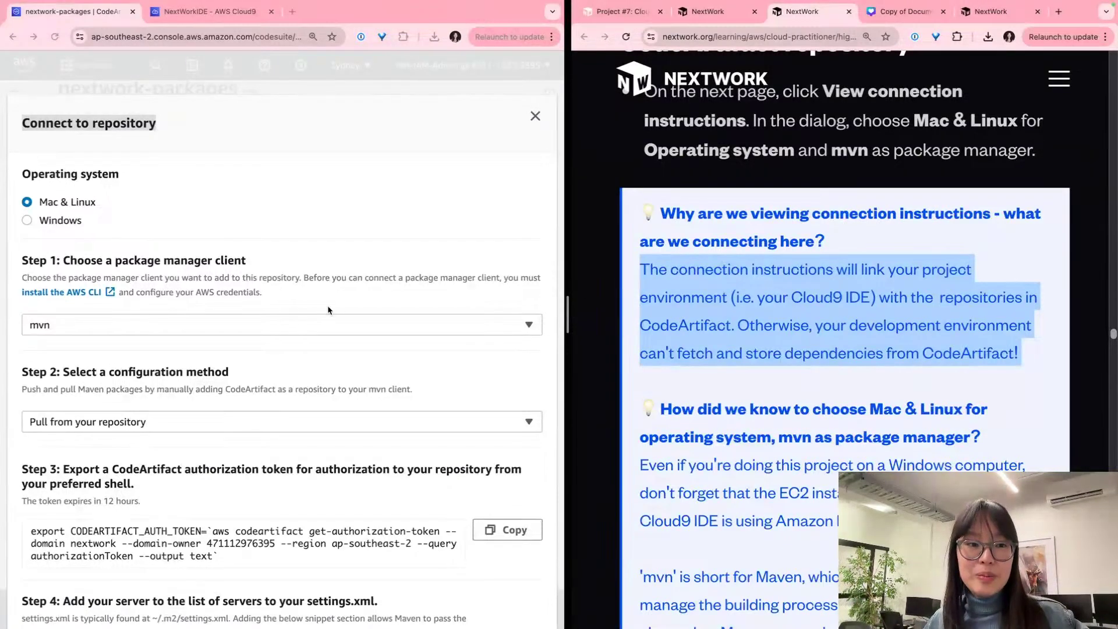
# Step: Copy the Step 3 export CODEARTIFACT_AUTH_TOKEN command from the mvn connection instructions
pyautogui.click(48, 202)
pyautogui.scroll(5, 58, 204)
pyautogui.scroll(-3, 89, 208)
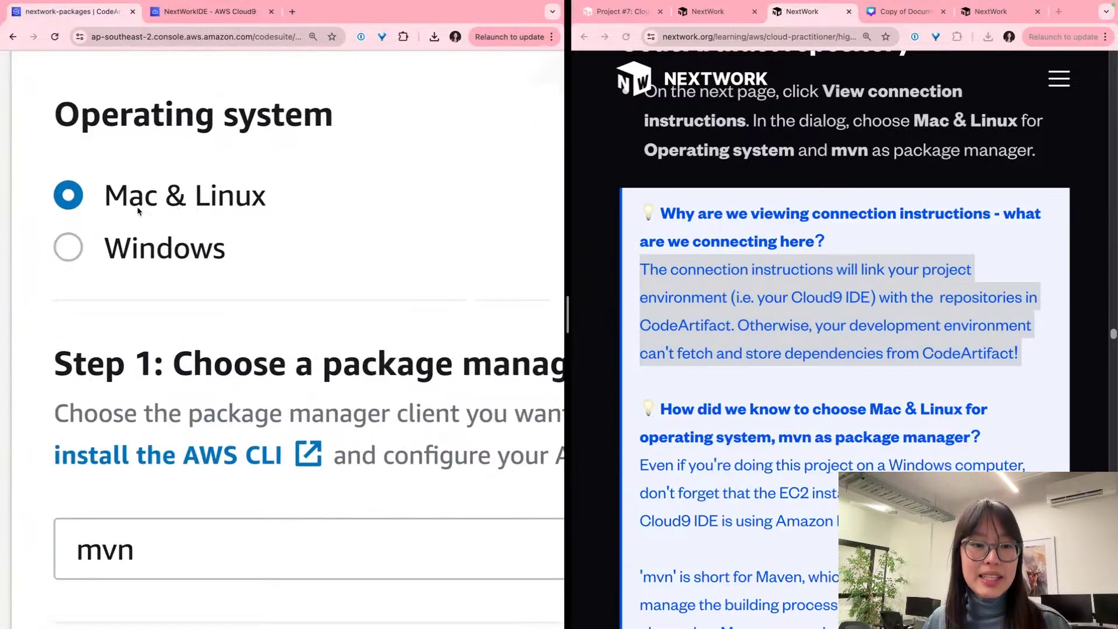
pyautogui.scroll(-3, 138, 206)
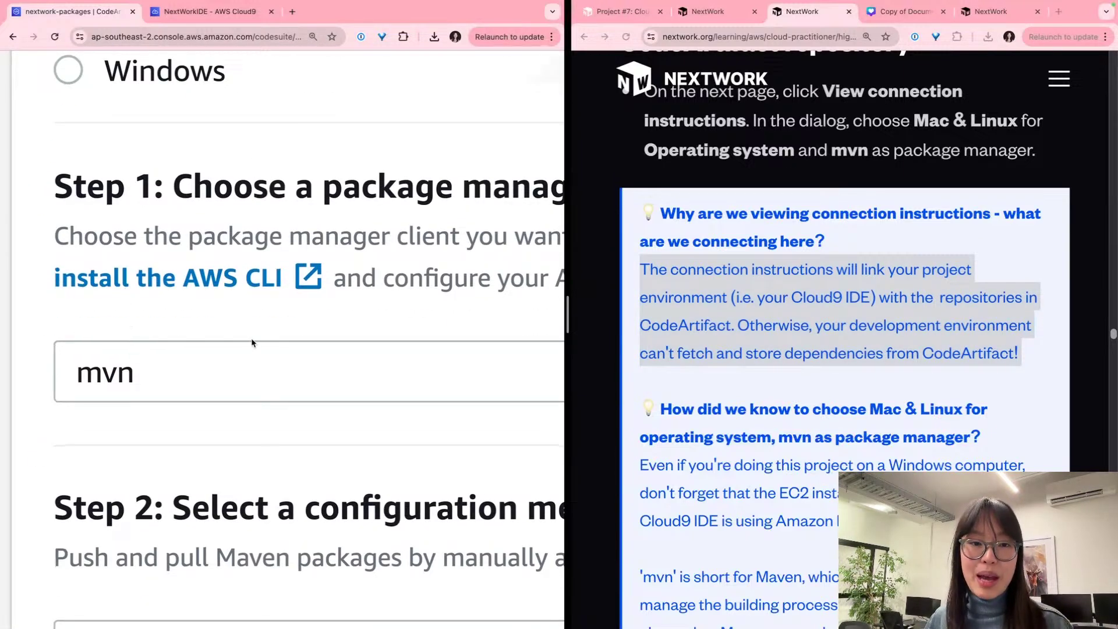
pyautogui.scroll(-3, 251, 338)
pyautogui.scroll(3, 251, 341)
pyautogui.scroll(-5, 251, 340)
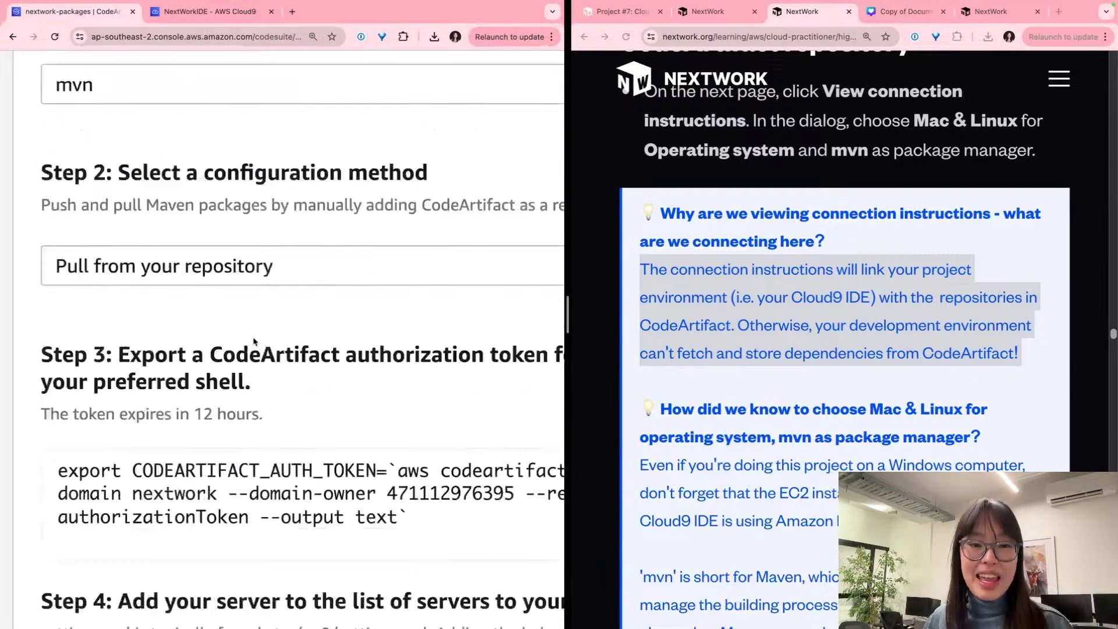
pyautogui.scroll(-1, 240, 329)
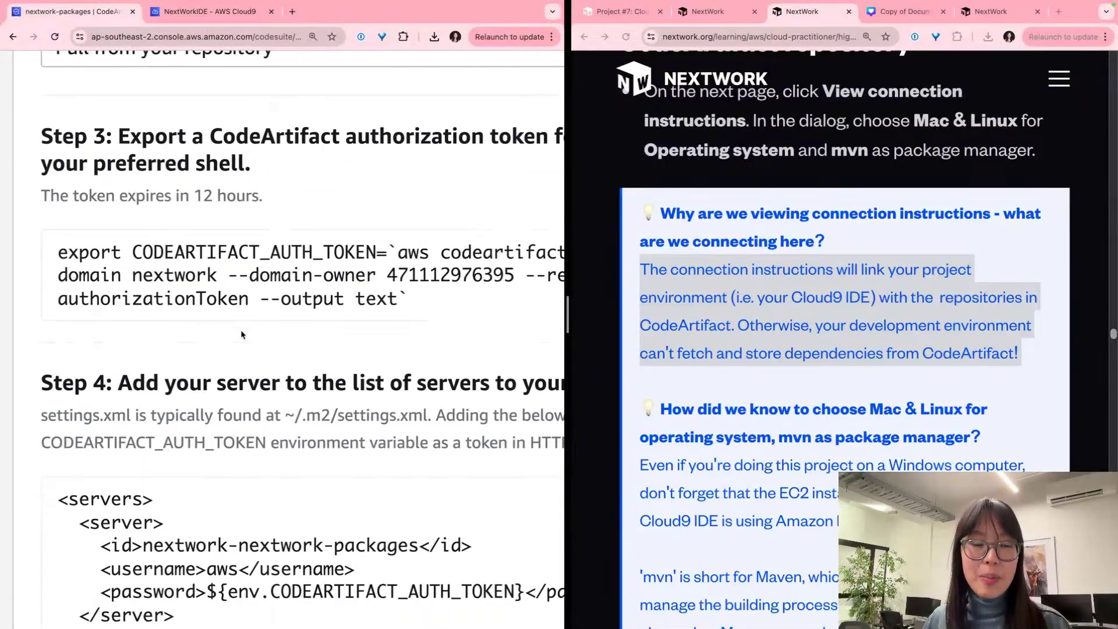
pyautogui.scroll(-3, 236, 329)
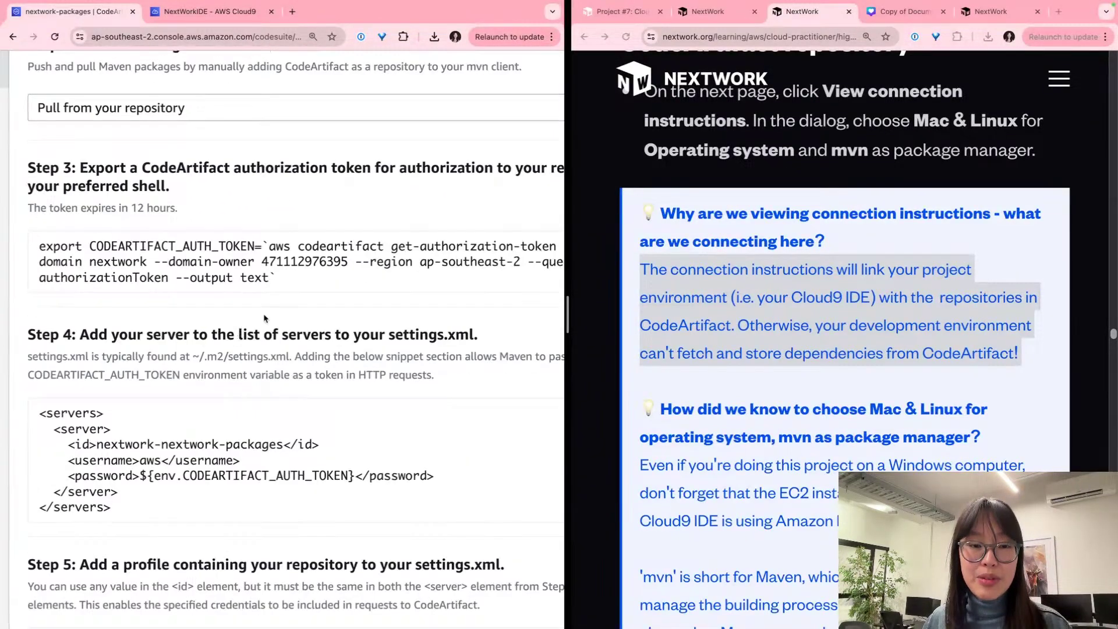
pyautogui.scroll(3, 504, 265)
pyautogui.hscroll(2, 505, 266)
pyautogui.click(500, 248)
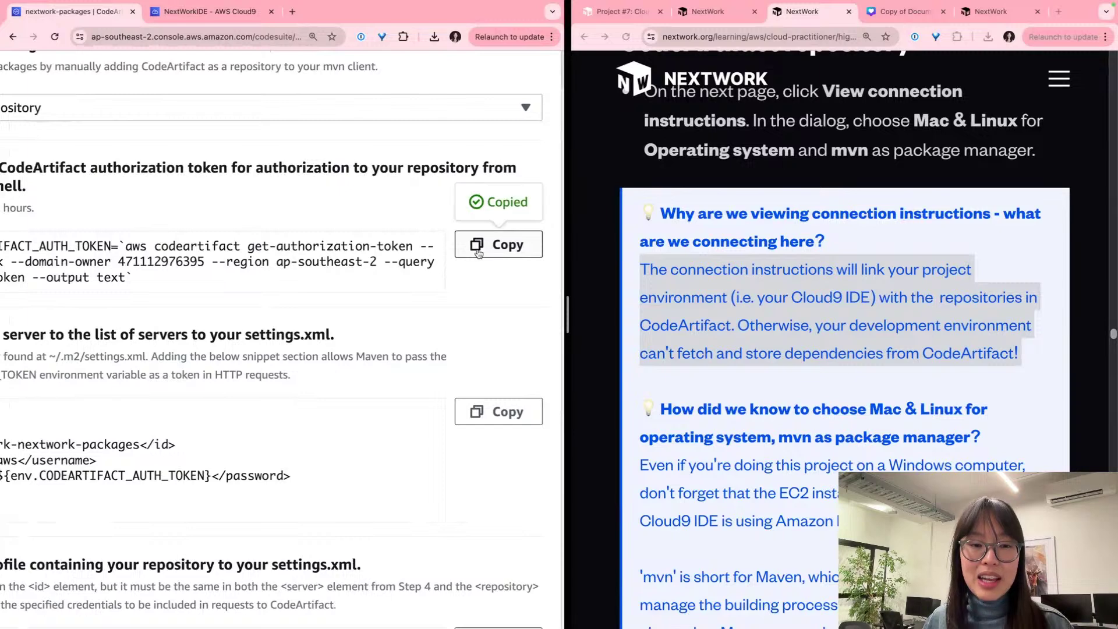
pyautogui.hscroll(-3, 438, 252)
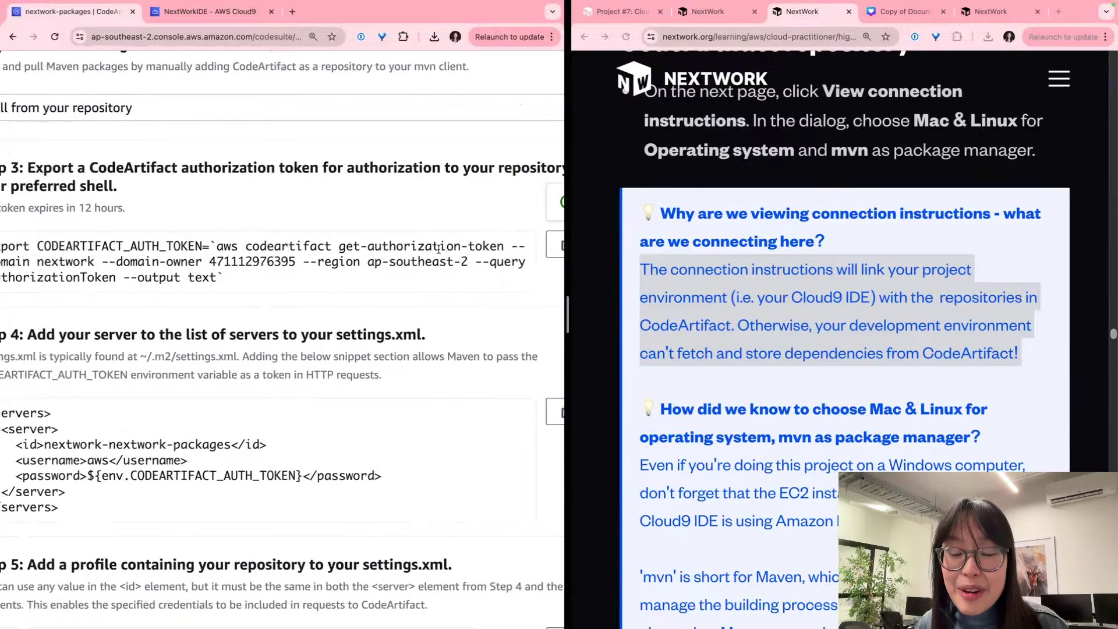
pyautogui.scroll(-1, 438, 249)
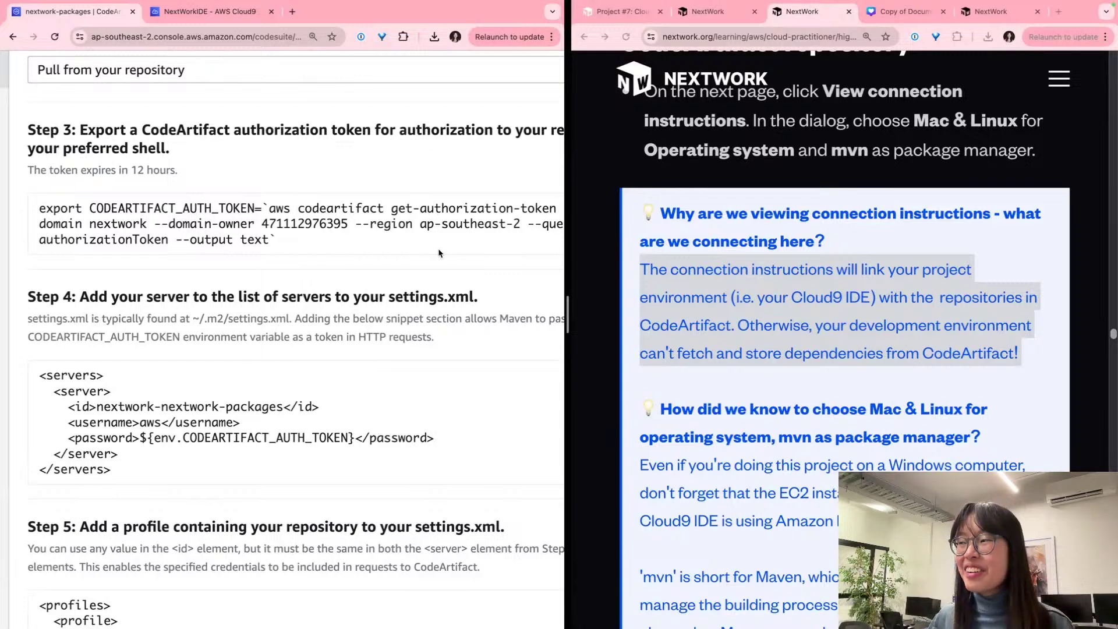
pyautogui.hscroll(5, 396, 227)
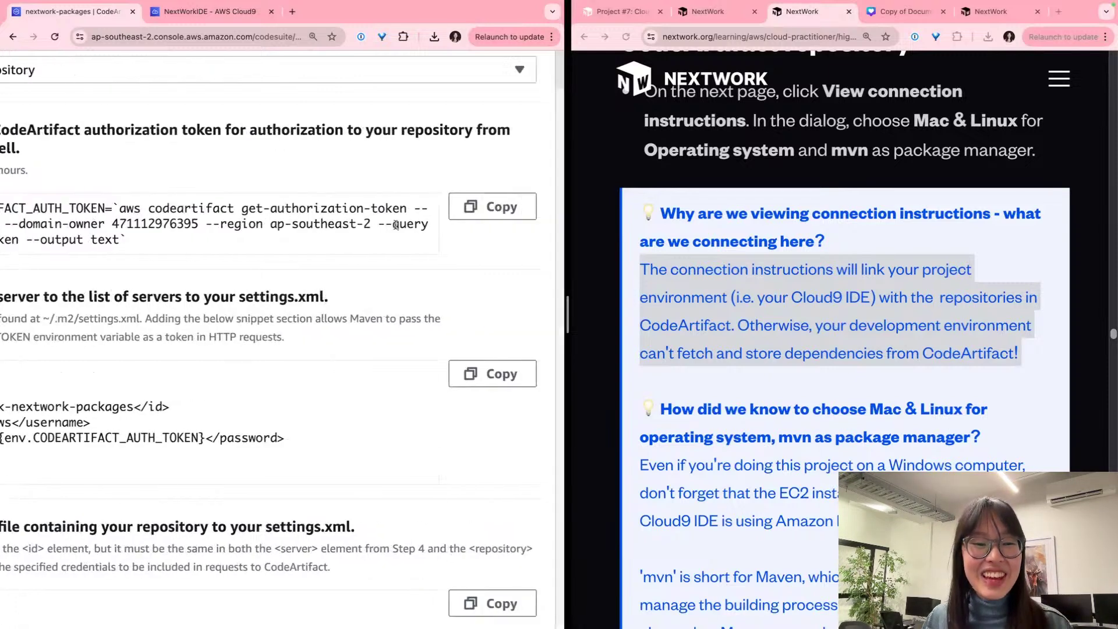
pyautogui.click(490, 207)
pyautogui.hscroll(-5, 408, 198)
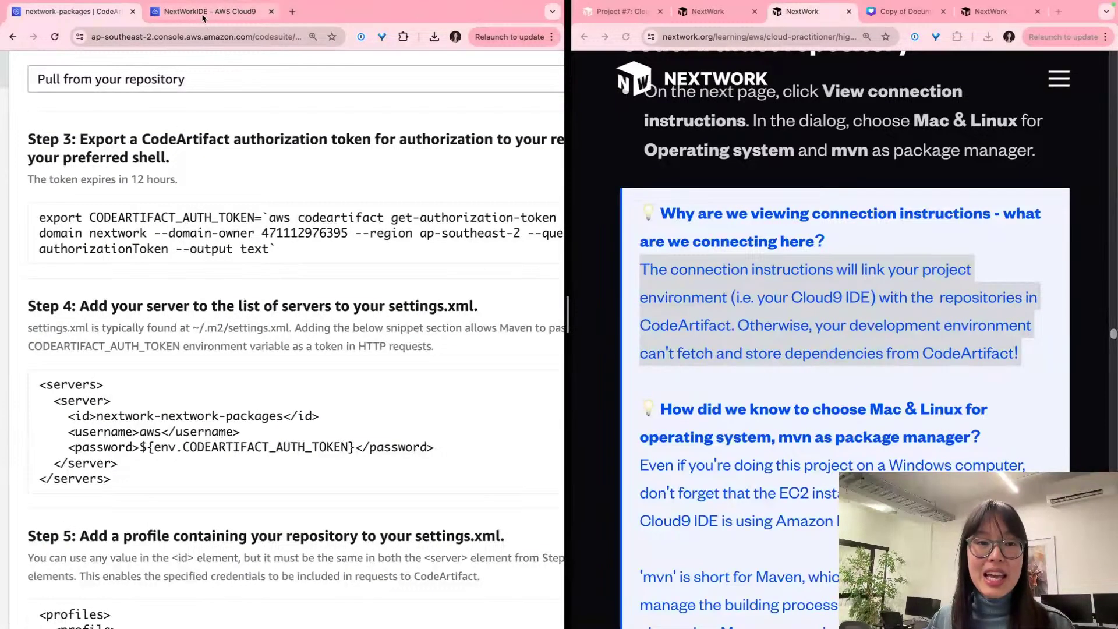
# Step: Paste and run the export CODEARTIFACT_AUTH_TOKEN command in the Cloud9 bash terminal
pyautogui.click(198, 13)
pyautogui.click(389, 601)
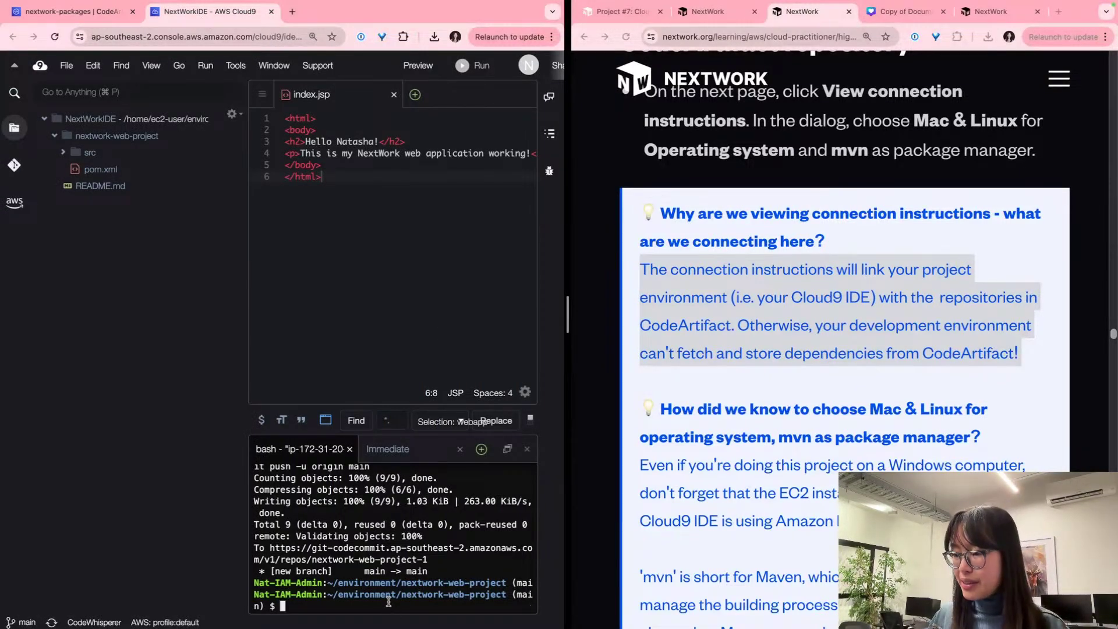
pyautogui.press('super+v')
pyautogui.press('Return')
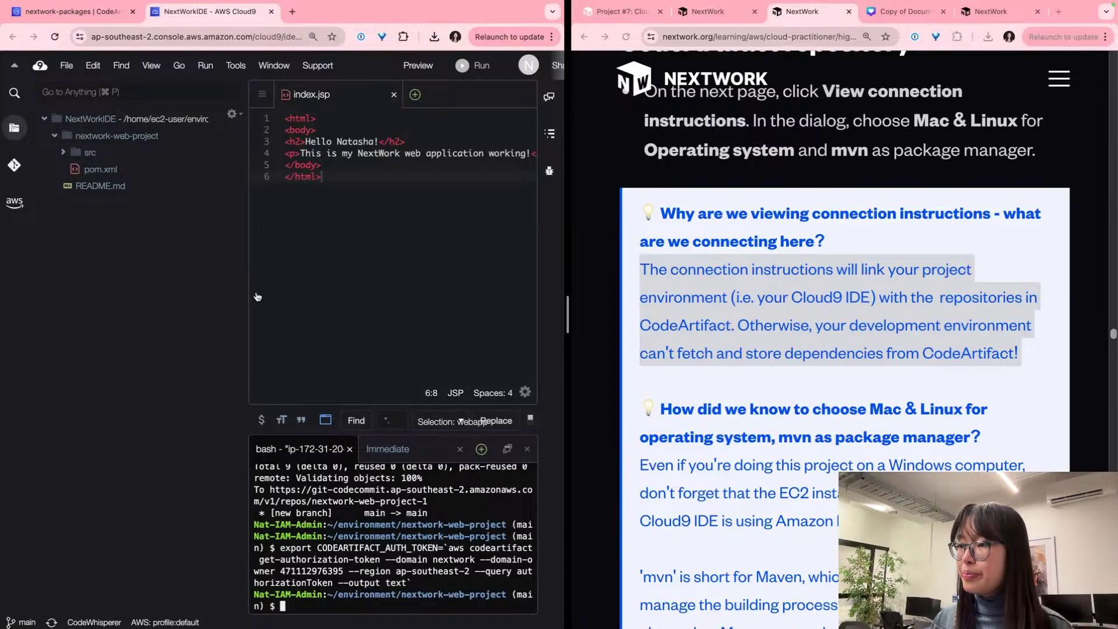
# Step: Collapse the file tree and enlarge the terminal to review the earlier output
pyautogui.moveTo(246, 292); pyautogui.dragTo(68, 293)
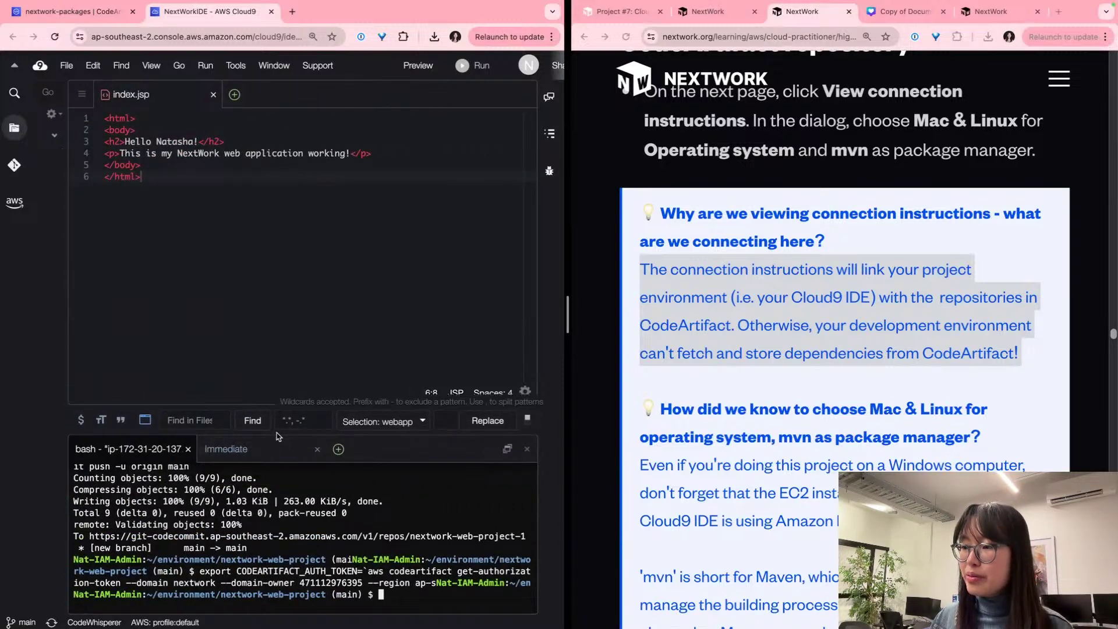
pyautogui.moveTo(268, 435); pyautogui.dragTo(272, 362)
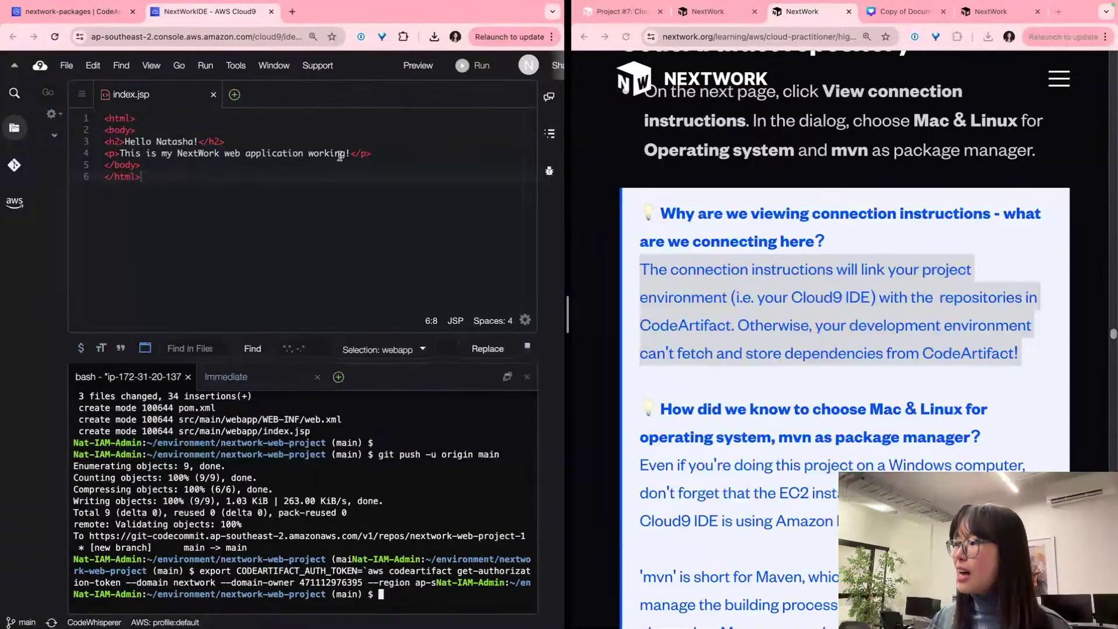
pyautogui.scroll(-3, 792, 318)
pyautogui.scroll(-5, 792, 319)
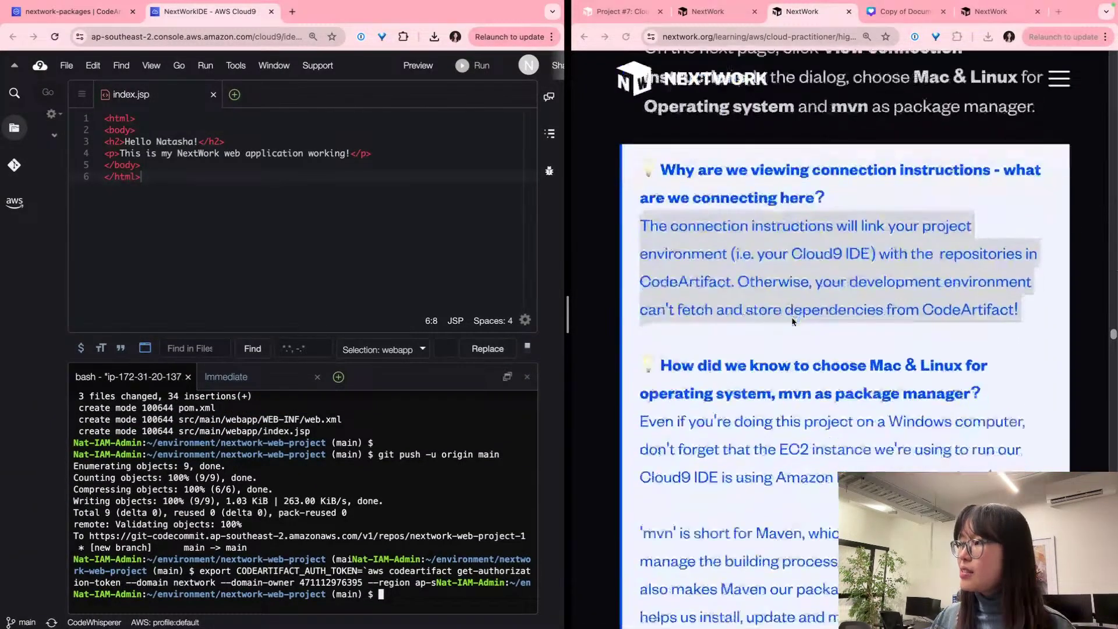
pyautogui.scroll(-7, 792, 322)
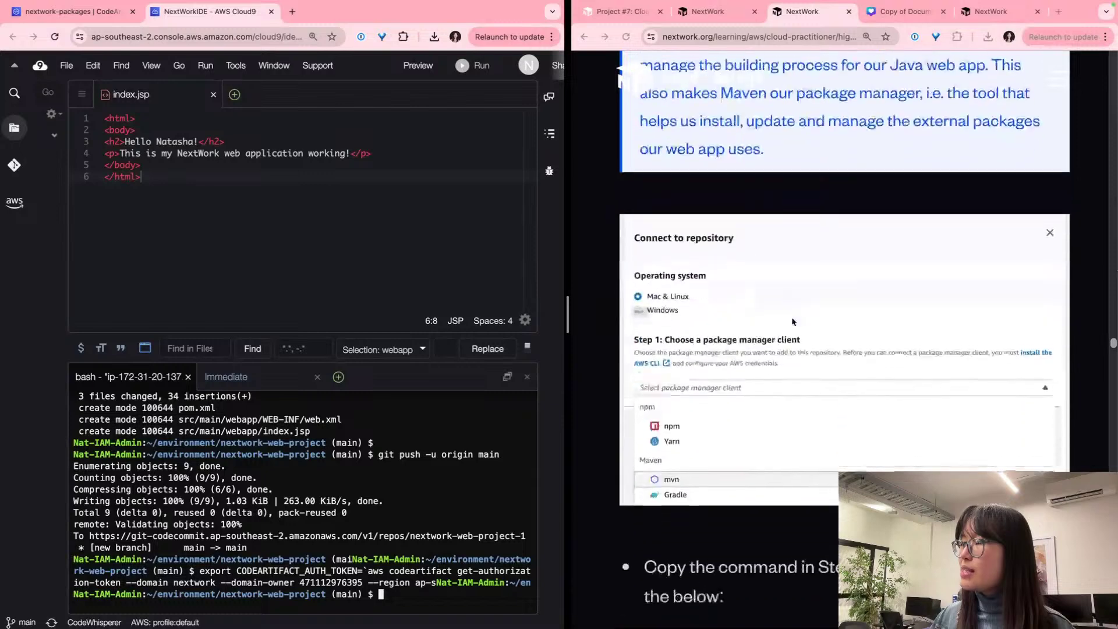
pyautogui.scroll(-5, 791, 317)
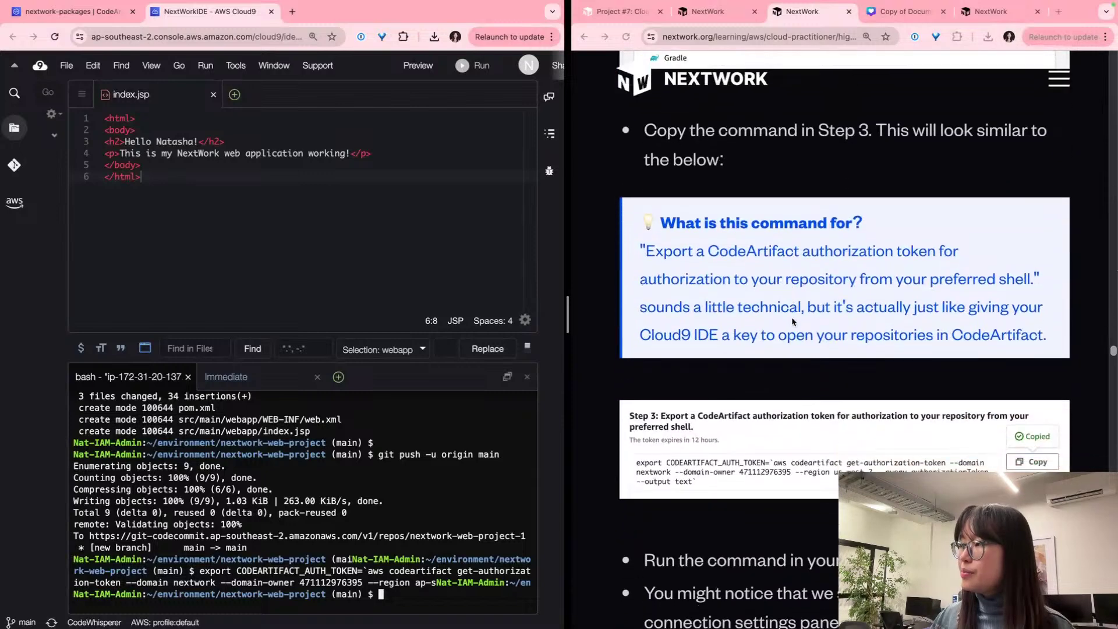
pyautogui.scroll(-2, 791, 319)
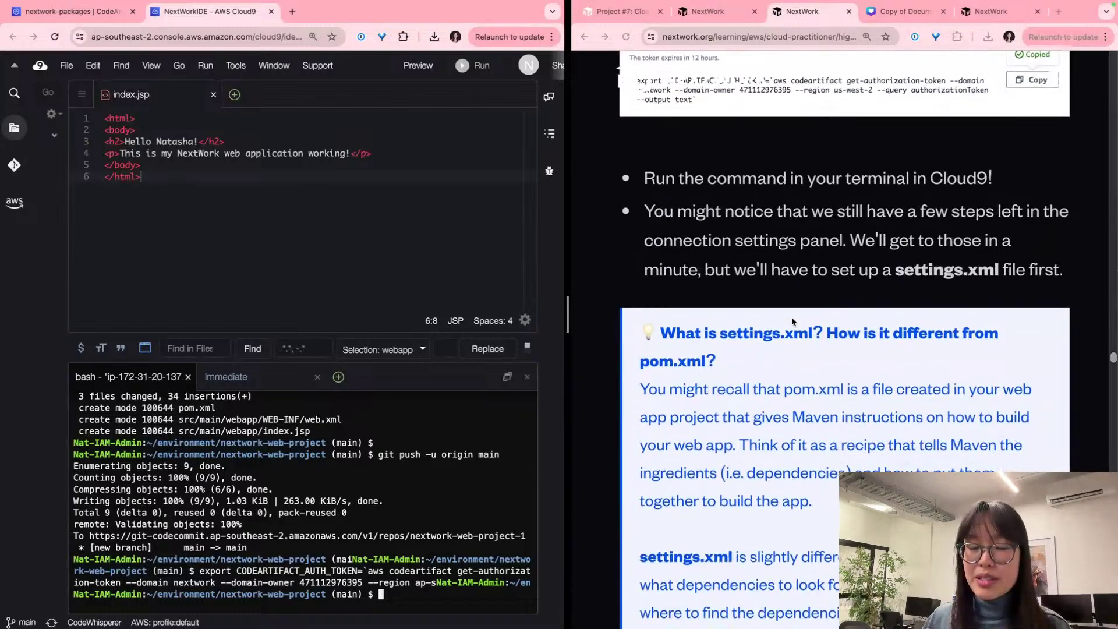
pyautogui.scroll(1, 791, 322)
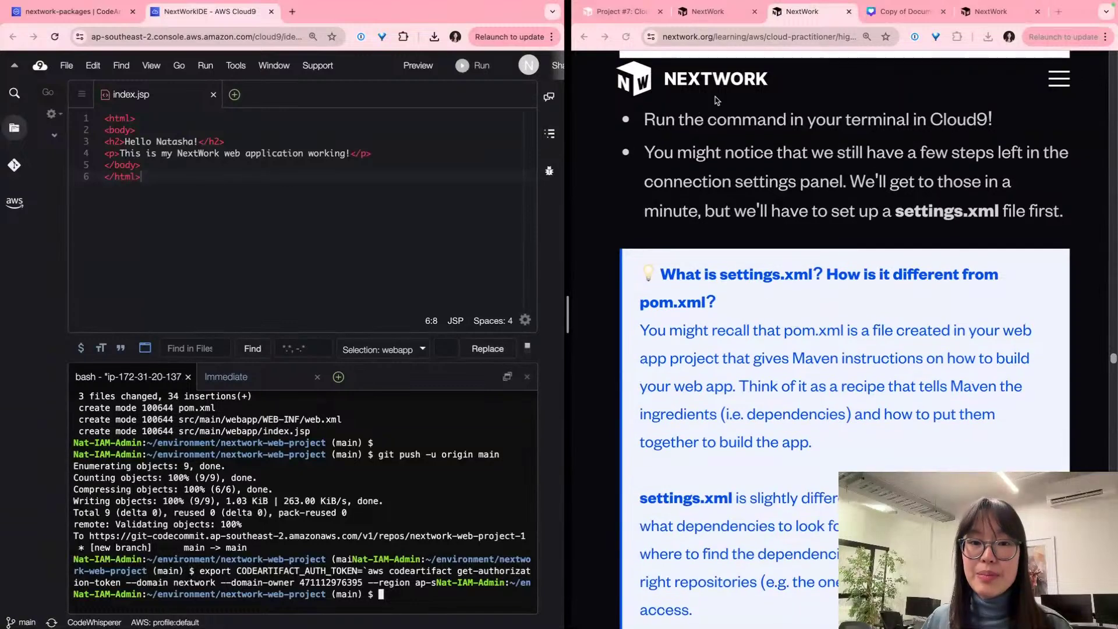
pyautogui.scroll(-1, 759, 153)
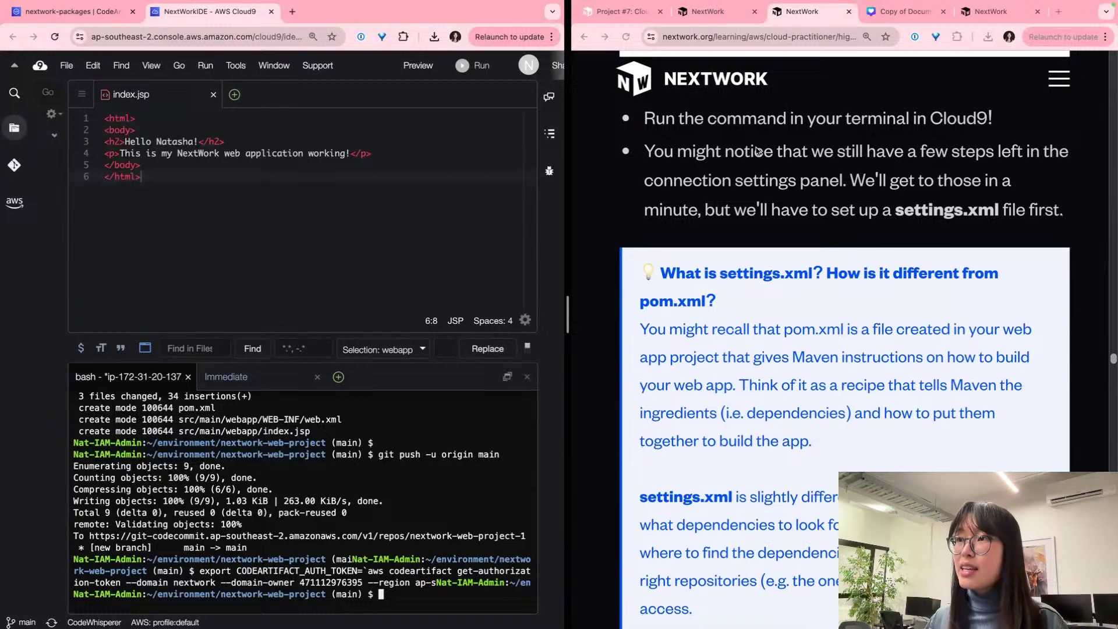
# Step: Show the nextwork-packages connection instructions at Step 4's servers and Step 5's profile settings.xml snippets
pyautogui.click(61, 13)
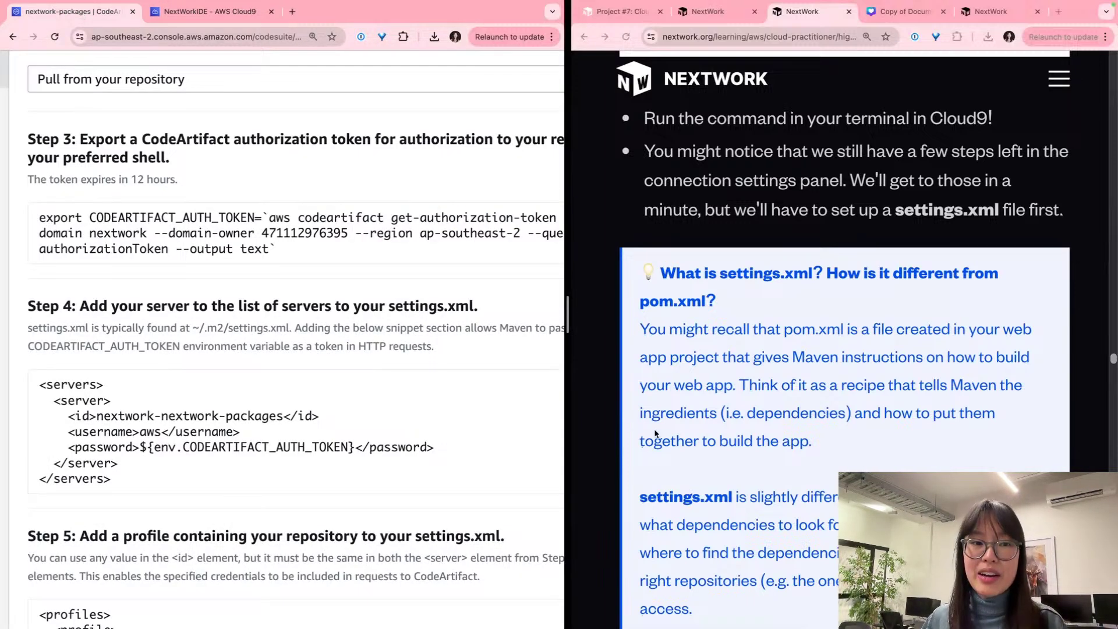
pyautogui.scroll(-3, 245, 432)
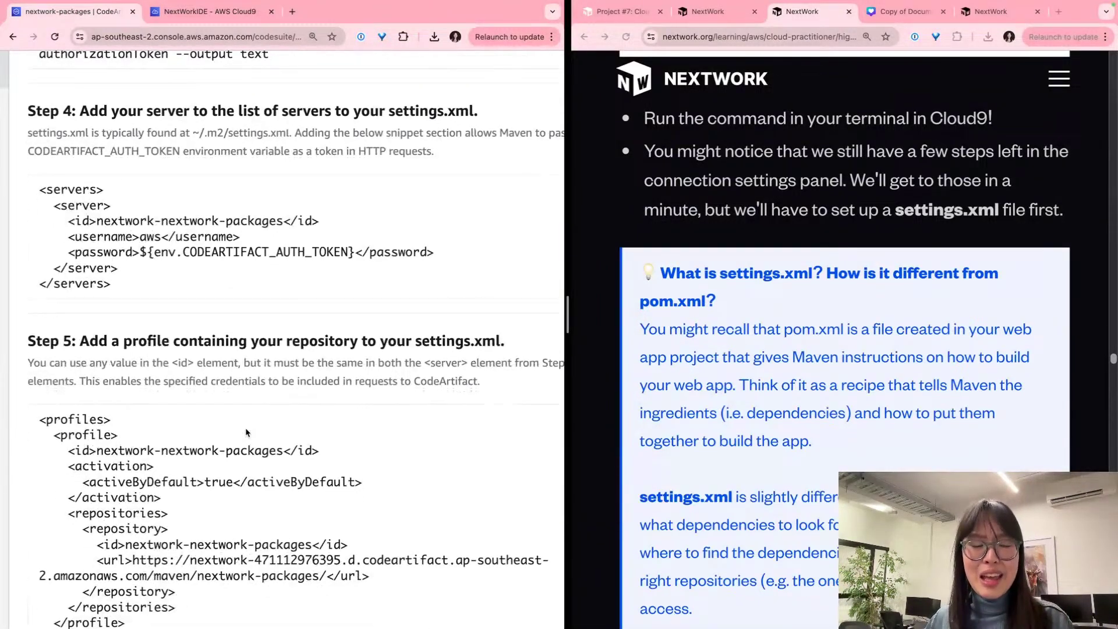
pyautogui.doubleClick(50, 114)
pyautogui.doubleClick(152, 343)
pyautogui.tripleClick(152, 343)
pyautogui.scroll(-4, 152, 343)
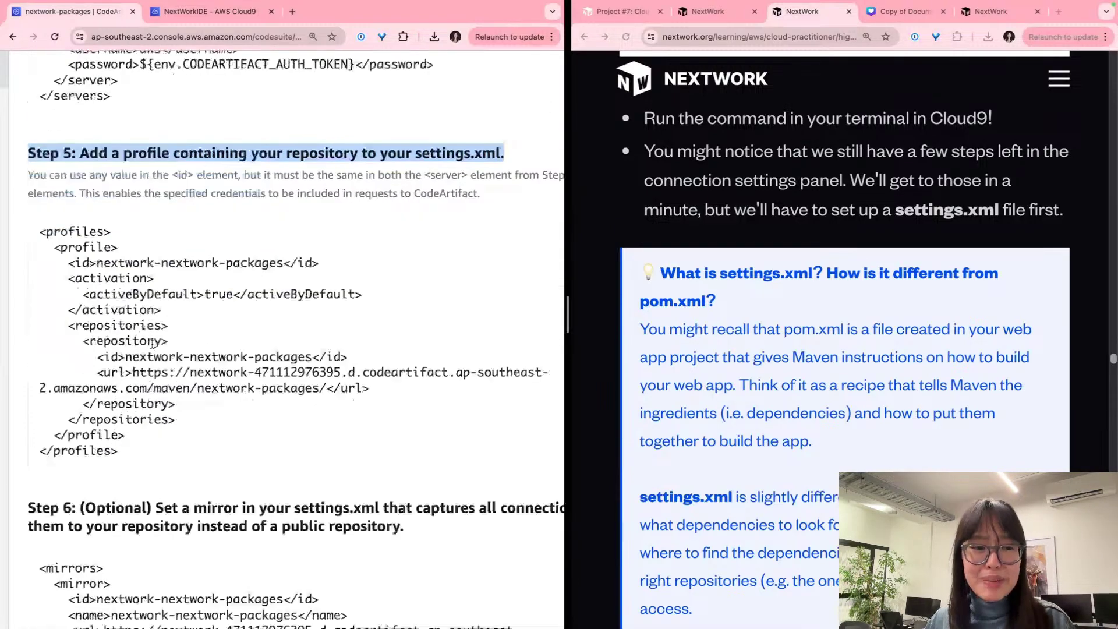
pyautogui.click(343, 417)
pyautogui.scroll(4, 294, 385)
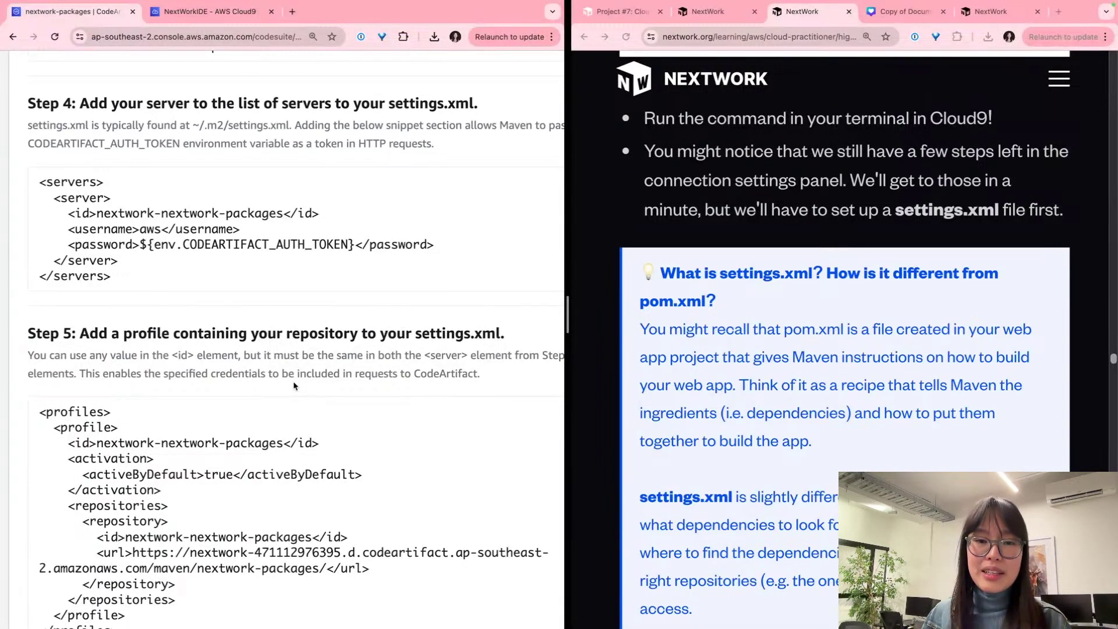
pyautogui.scroll(1, 291, 215)
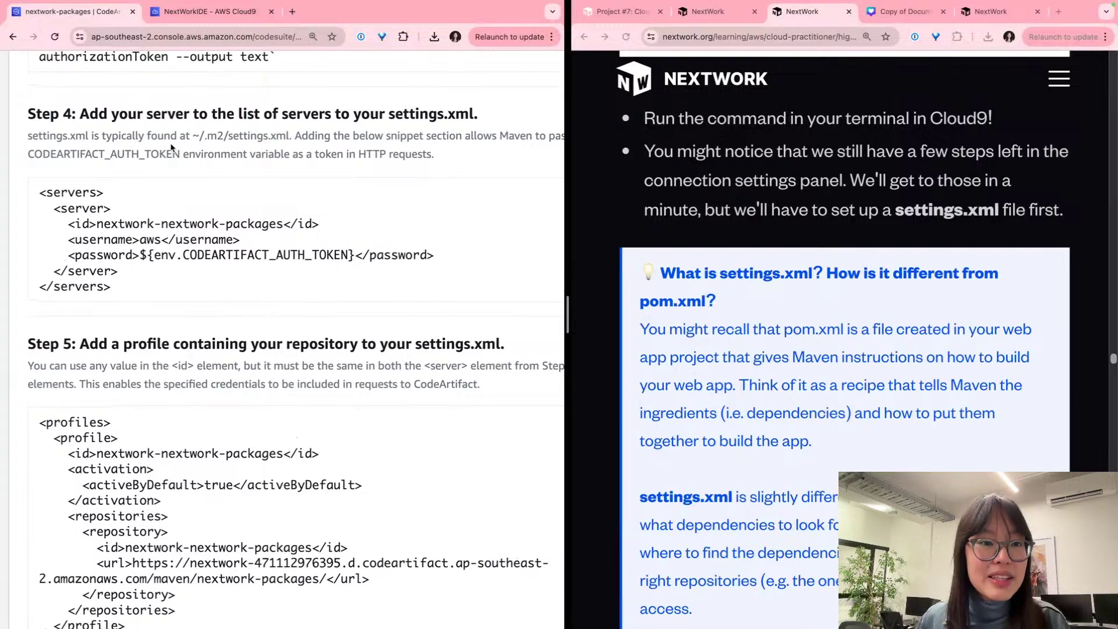
pyautogui.hscroll(2, 172, 148)
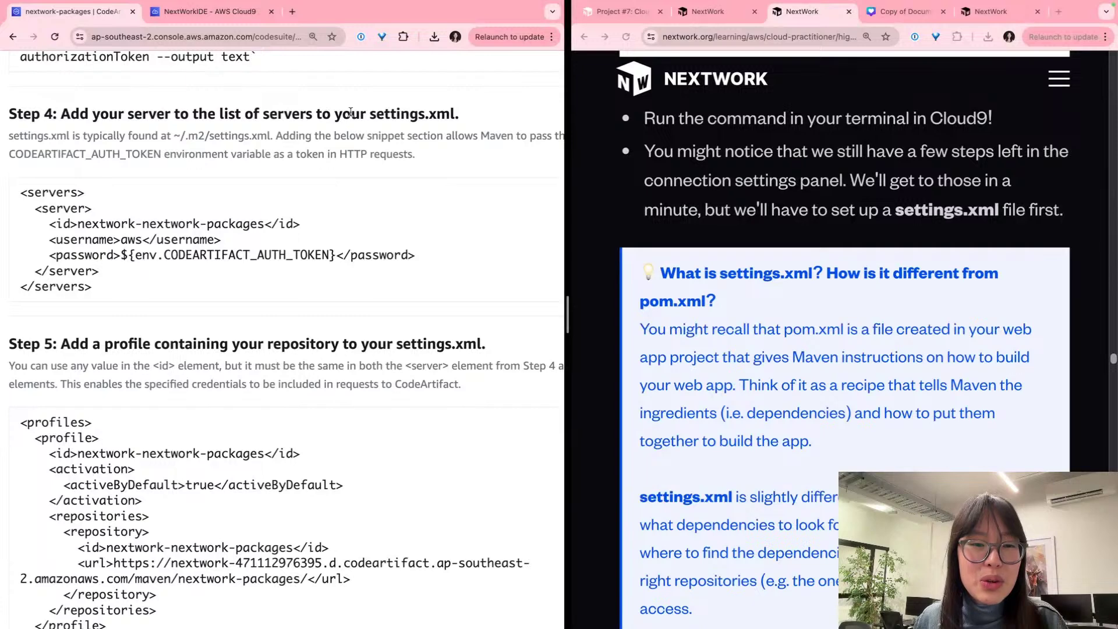
pyautogui.moveTo(383, 115)
pyautogui.mouseDown()
pyautogui.moveTo(487, 116)
pyautogui.moveTo(376, 113)
pyautogui.mouseUp()
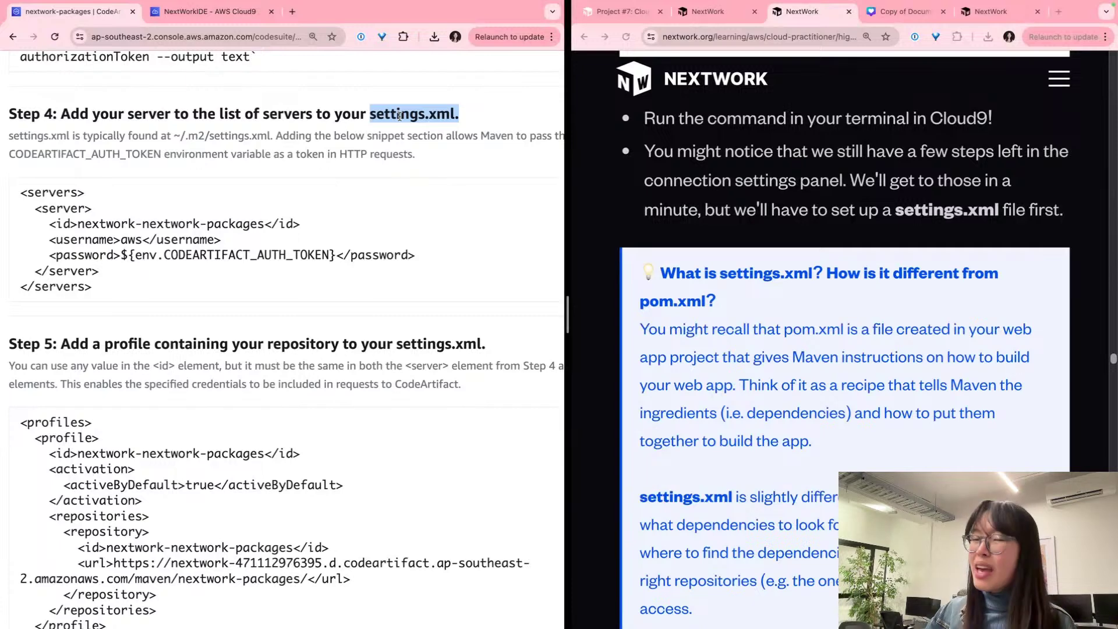
# Step: Reopen the Cloud9 project file tree and expand src to reveal web.xml and index.jsp
pyautogui.click(225, 13)
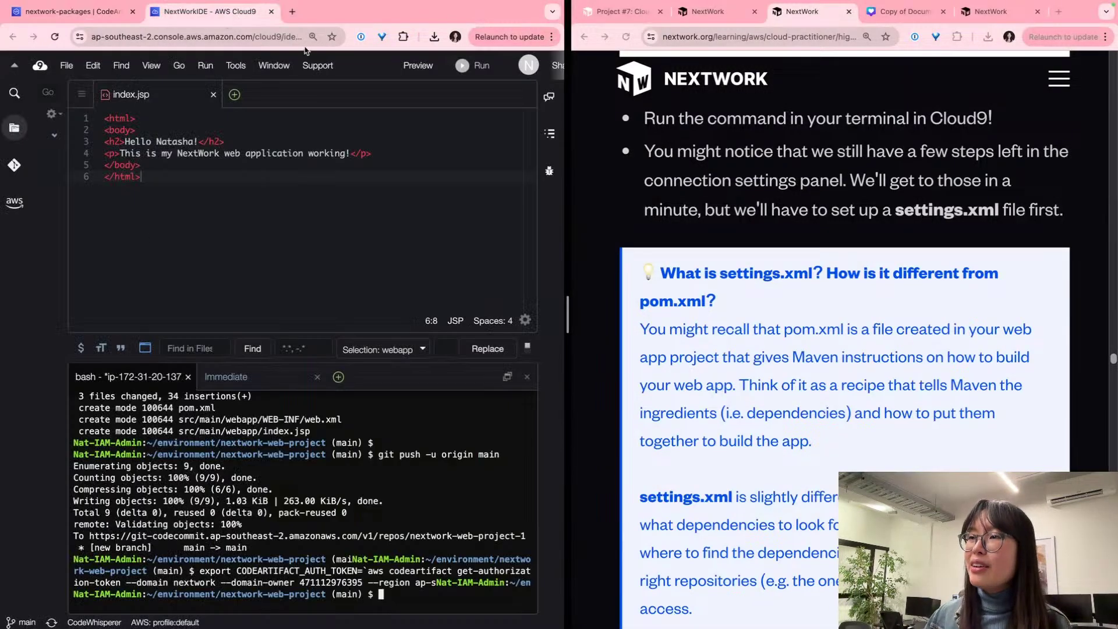
pyautogui.moveTo(66, 142); pyautogui.dragTo(269, 142)
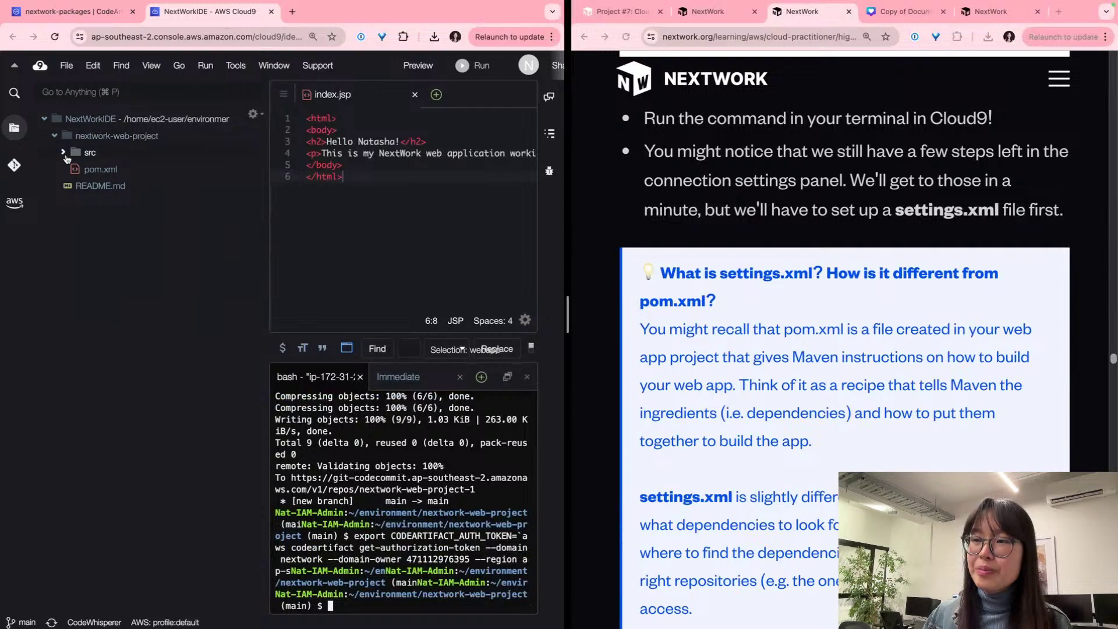
pyautogui.click(63, 153)
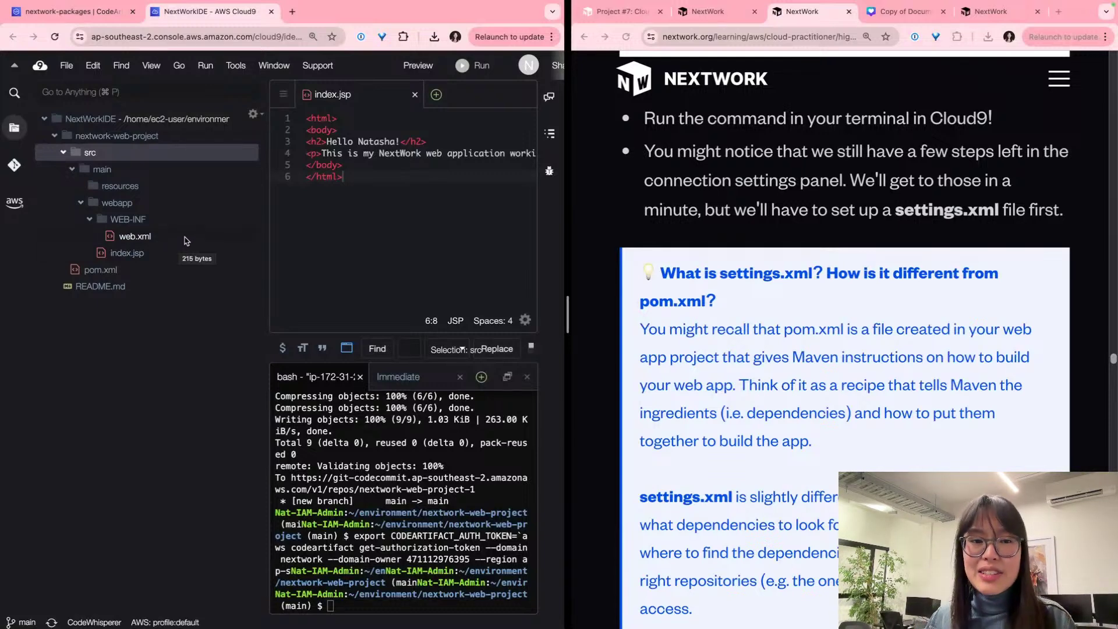
pyautogui.moveTo(266, 217); pyautogui.dragTo(86, 214)
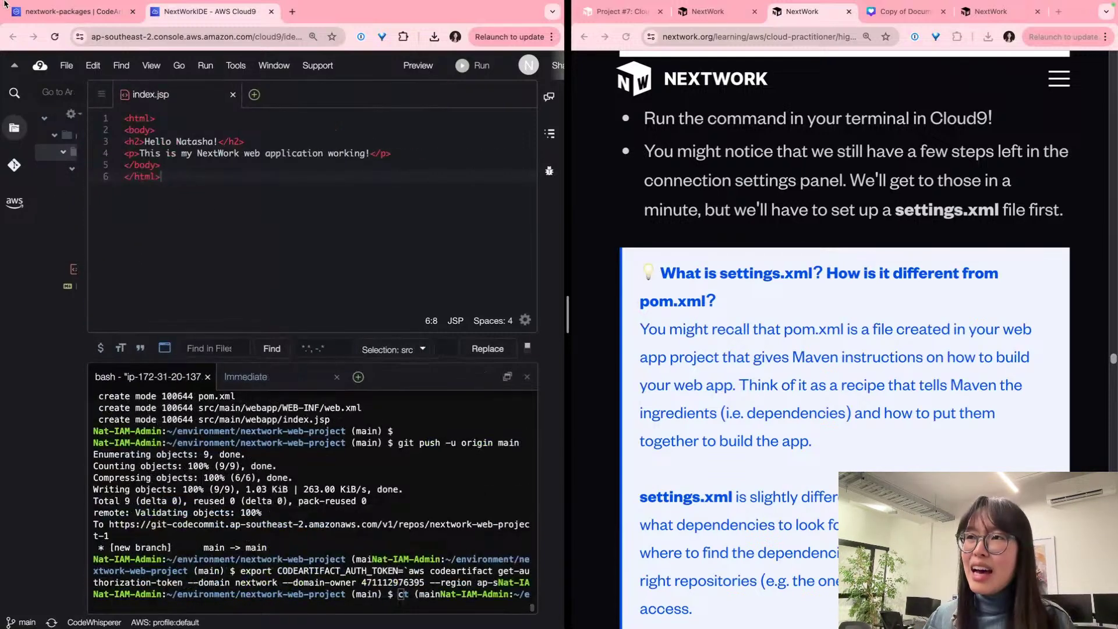
# Step: Check the CodeArtifact instructions and the guide's pom.xml paragraph, then widen the file tree again
pyautogui.click(64, 11)
pyautogui.scroll(-4, 219, 341)
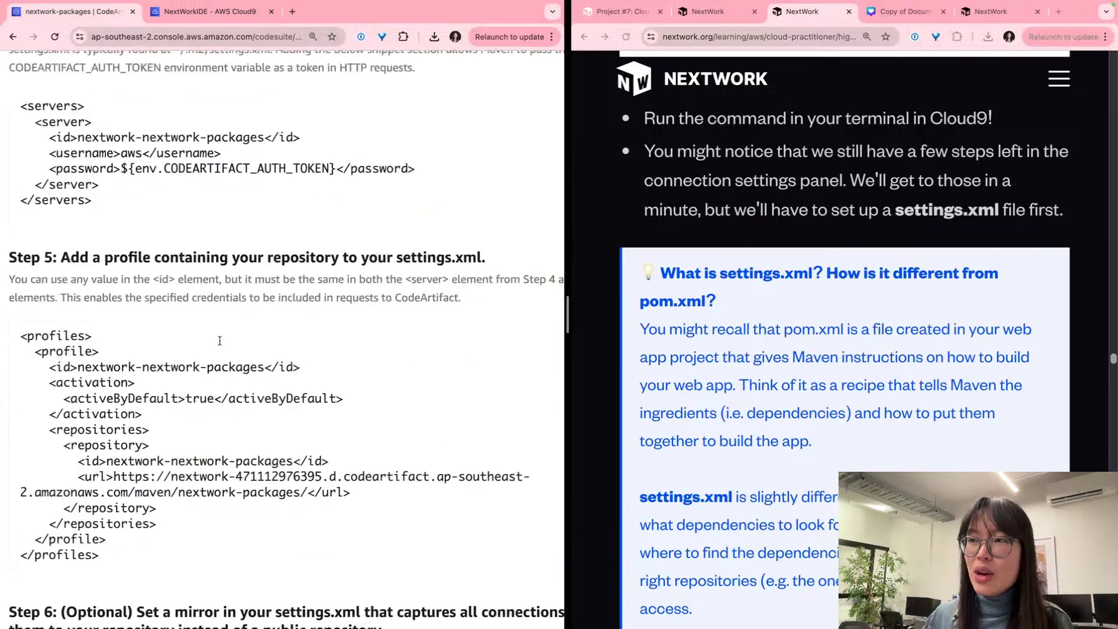
pyautogui.scroll(4, 203, 205)
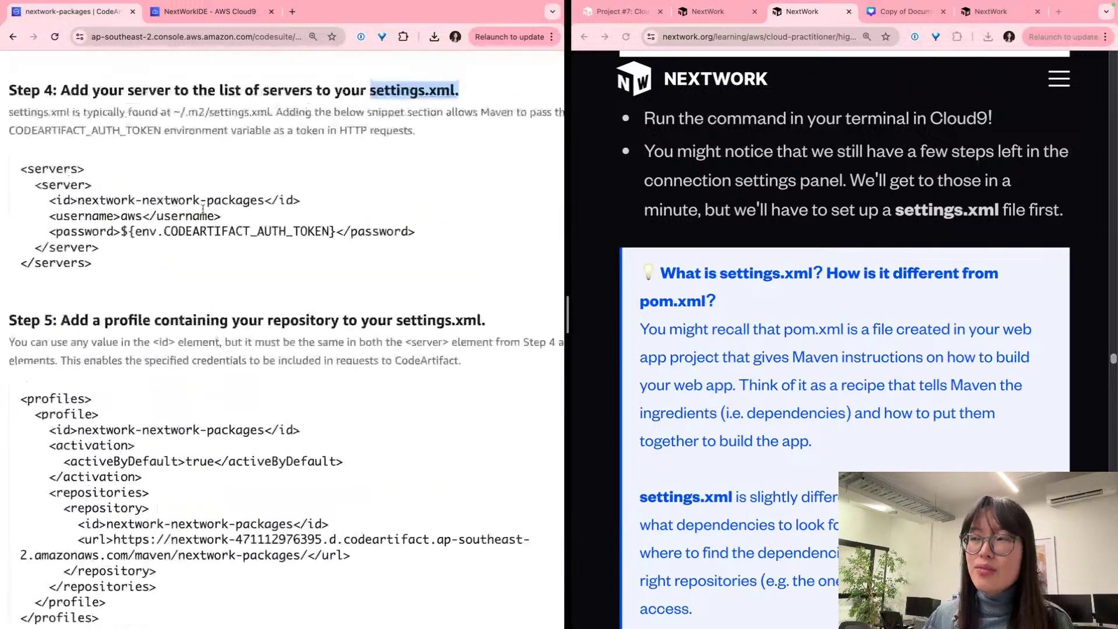
pyautogui.click(196, 16)
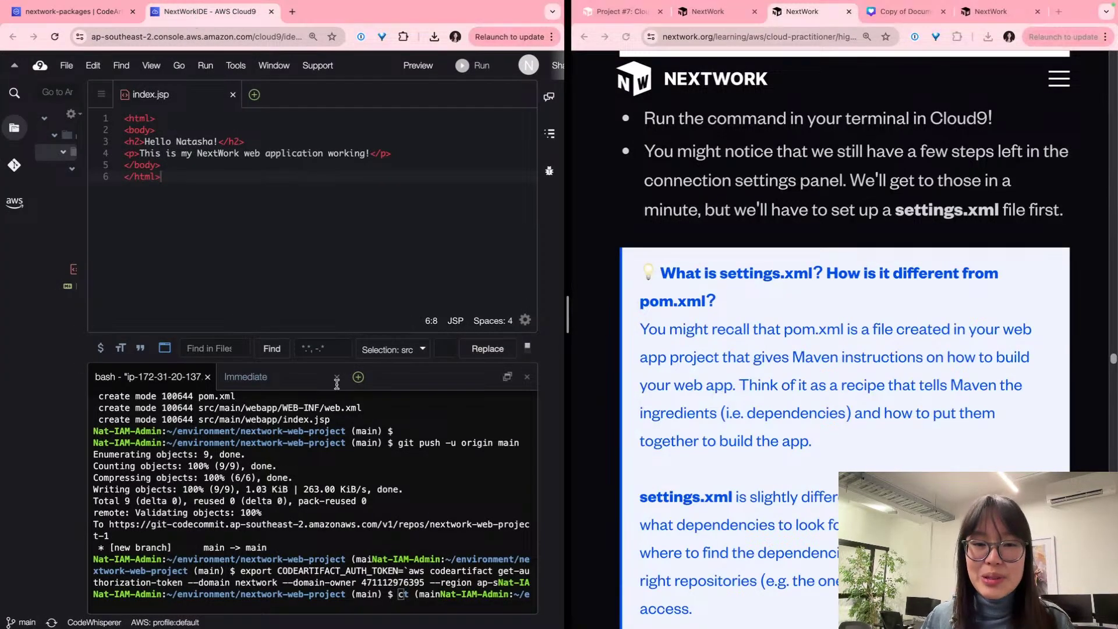
pyautogui.scroll(-3, 586, 324)
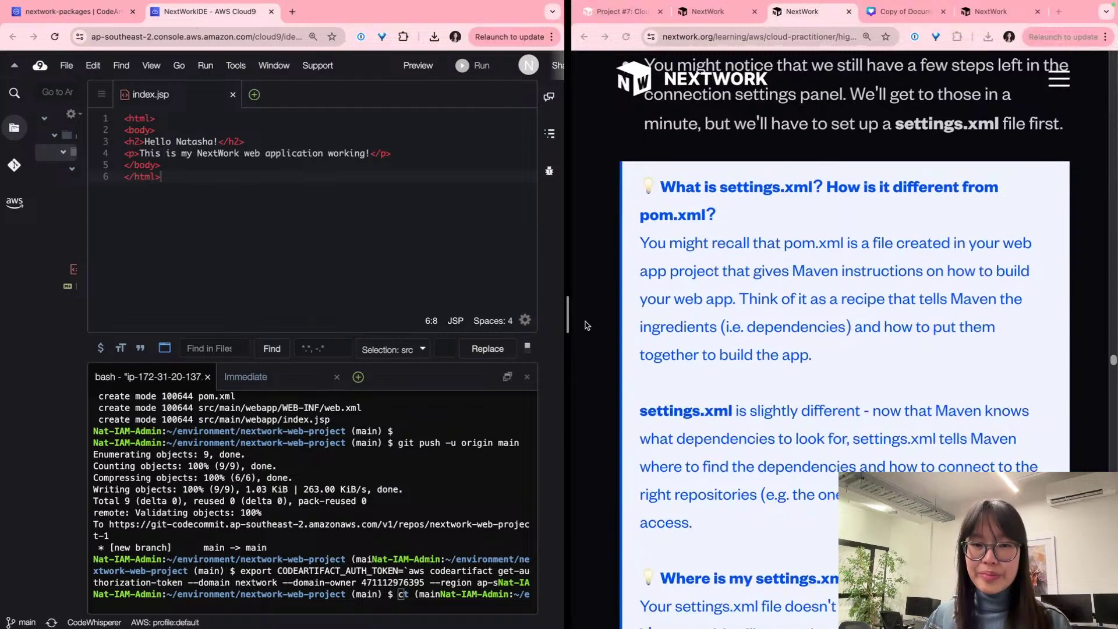
pyautogui.tripleClick(922, 259)
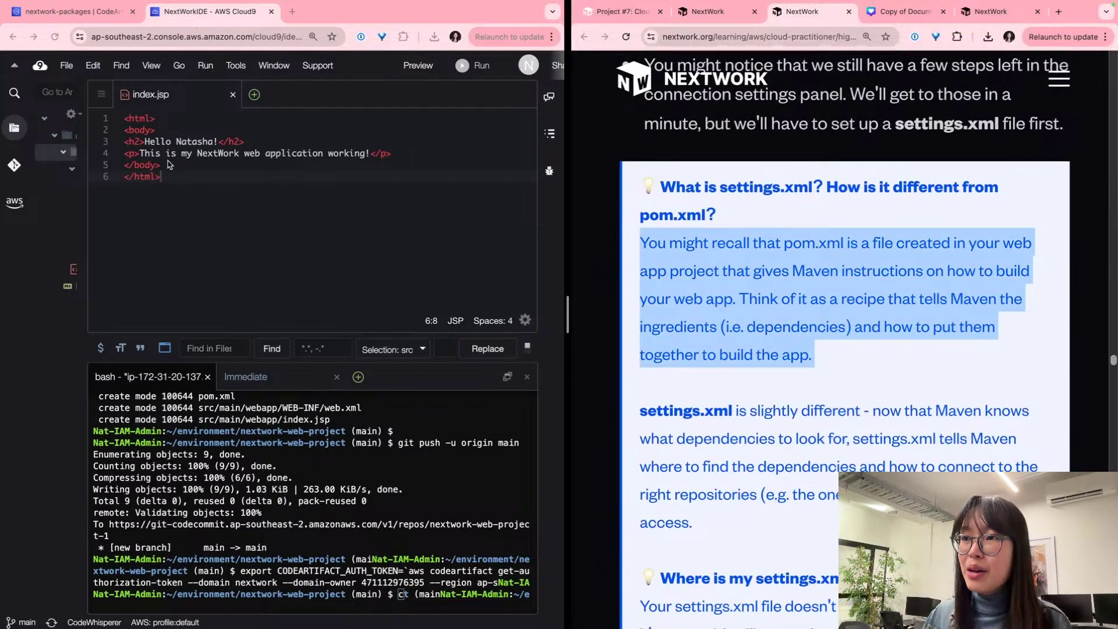
pyautogui.click(92, 201)
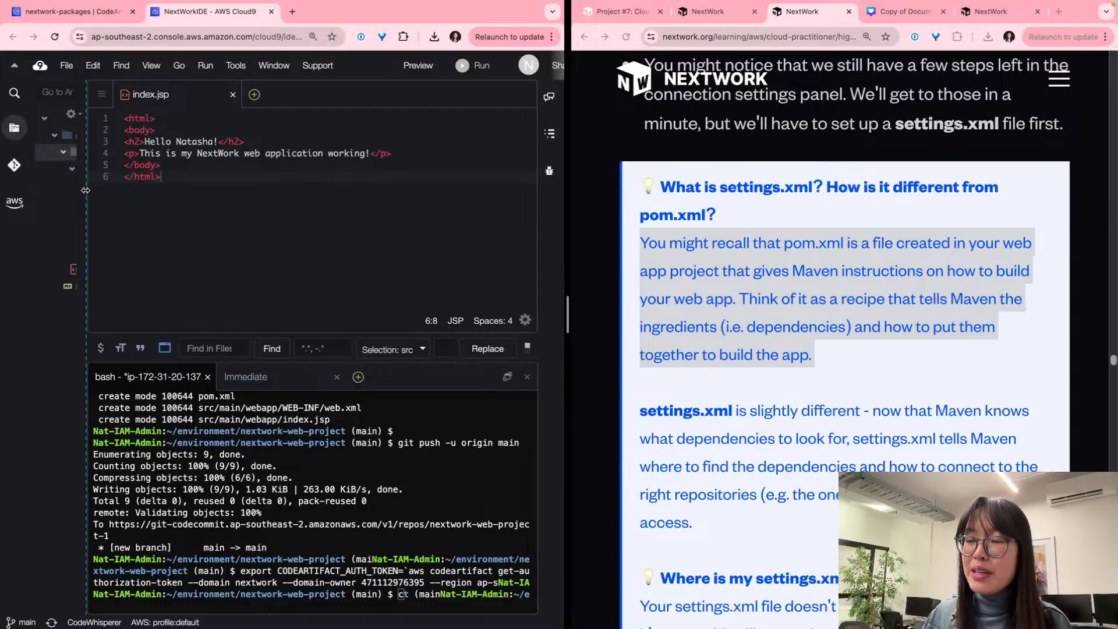
pyautogui.moveTo(87, 191); pyautogui.dragTo(211, 186)
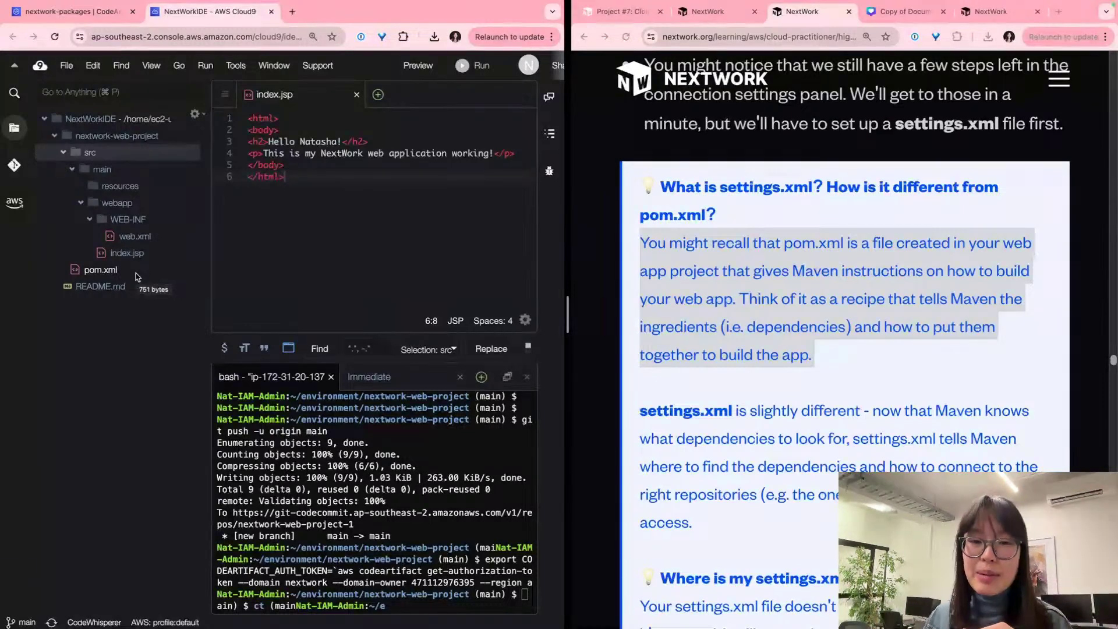
# Step: Read the lesson's settings.xml explanation and scroll to the cd and echo commands below it
pyautogui.scroll(-3, 647, 322)
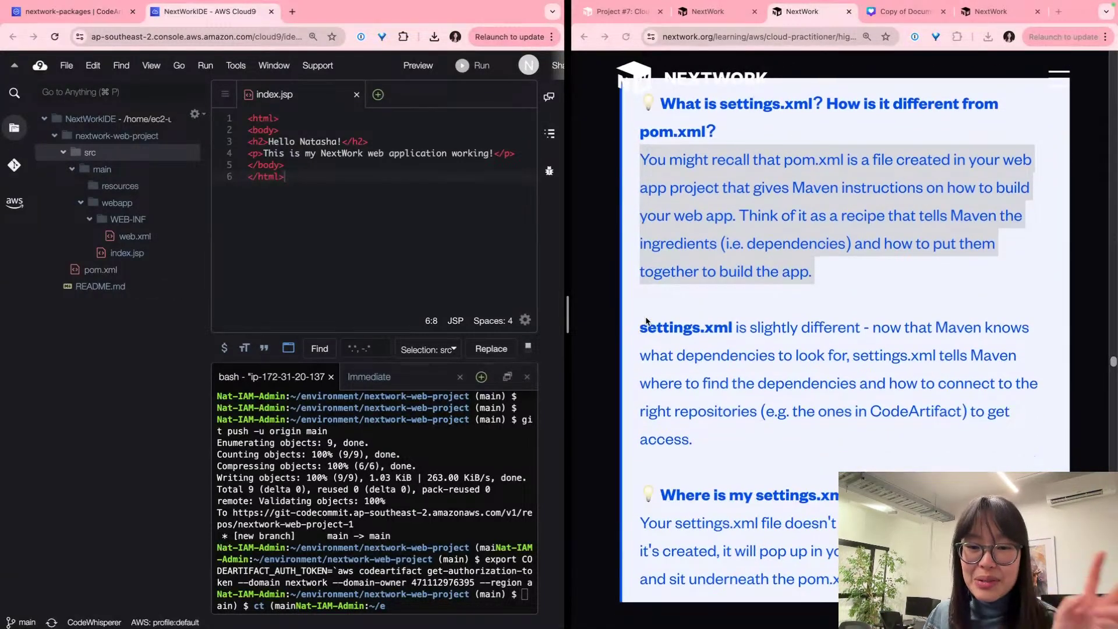
pyautogui.scroll(-3, 647, 322)
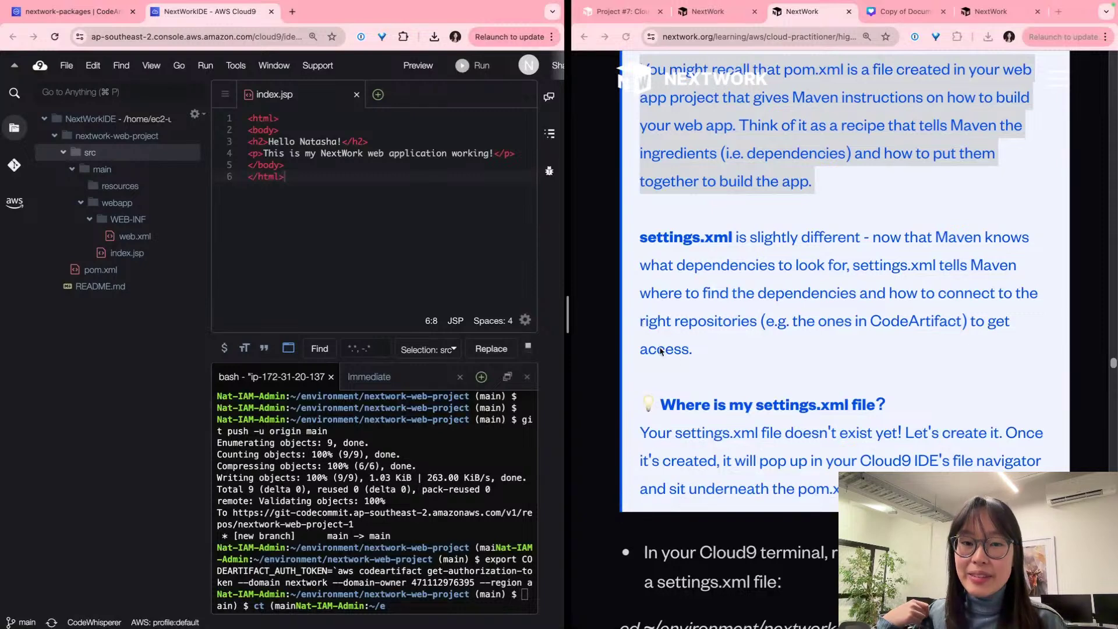
pyautogui.click(806, 307)
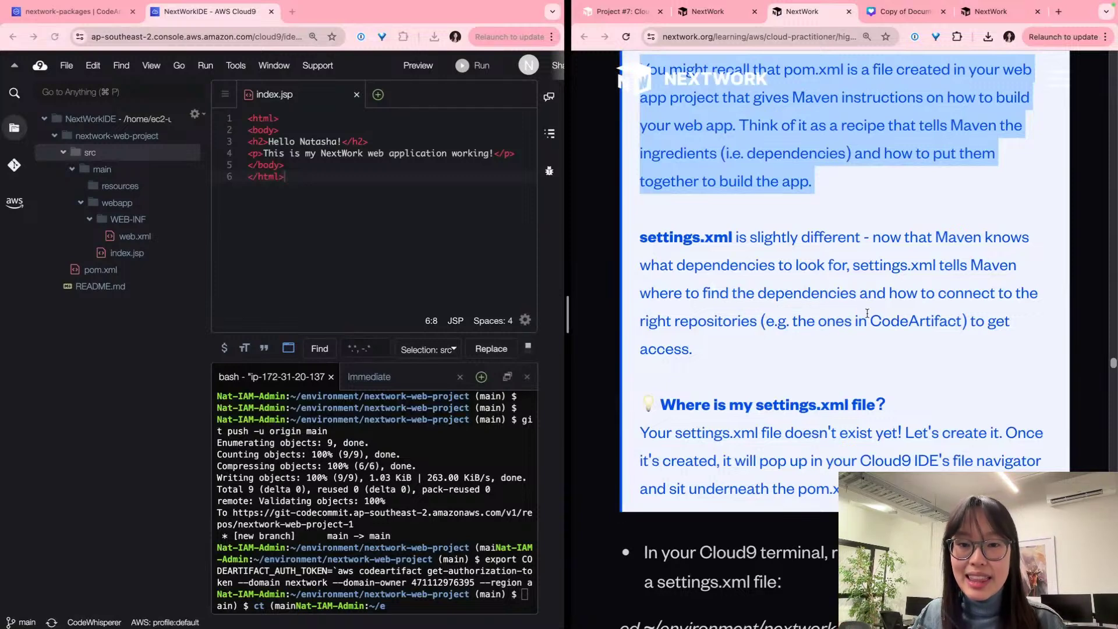
pyautogui.tripleClick(930, 316)
pyautogui.doubleClick(920, 316)
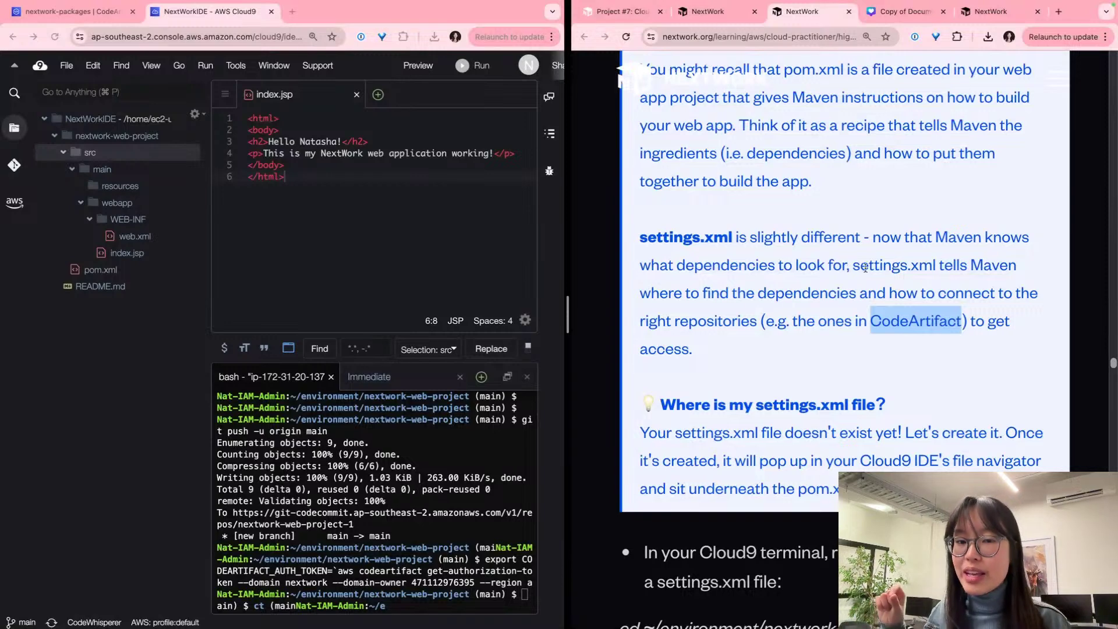
pyautogui.scroll(-3, 861, 291)
pyautogui.scroll(-3, 868, 305)
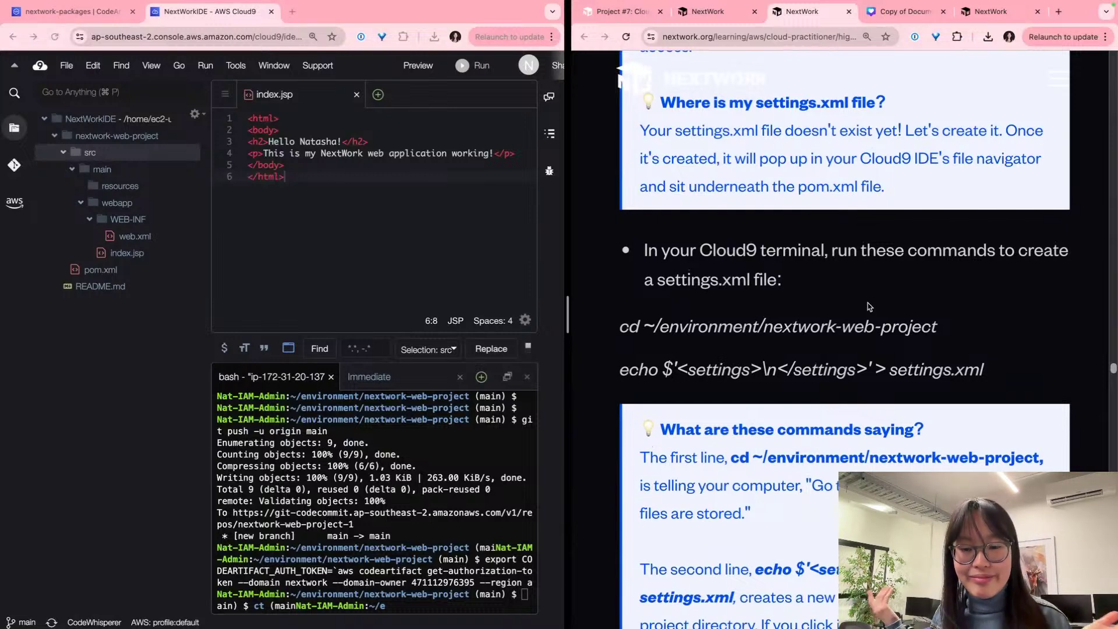
pyautogui.scroll(-2, 857, 311)
pyautogui.scroll(-1, 854, 325)
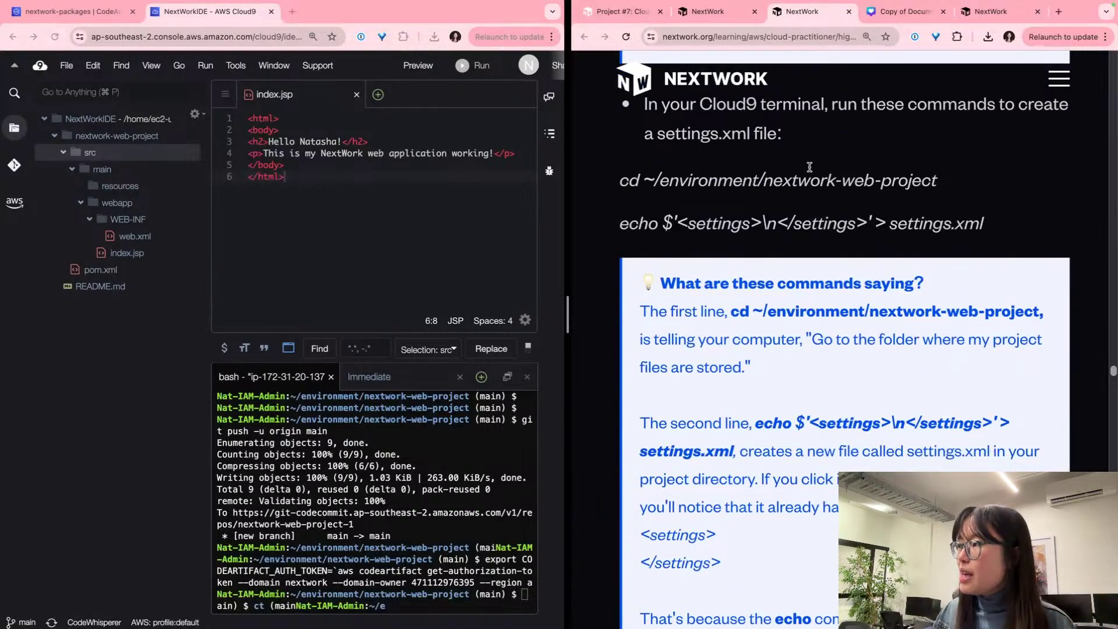
# Step: Run the lesson's cd command in the Cloud9 terminal to enter nextwork-web-project
pyautogui.tripleClick(830, 182)
pyautogui.press('super+c')
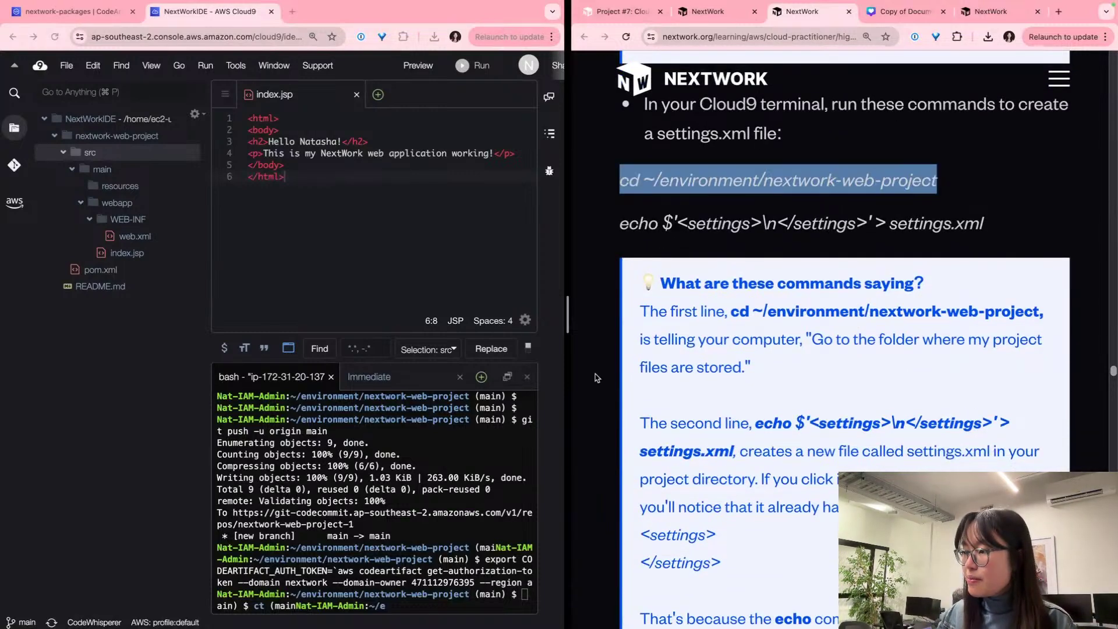
pyautogui.click(466, 596)
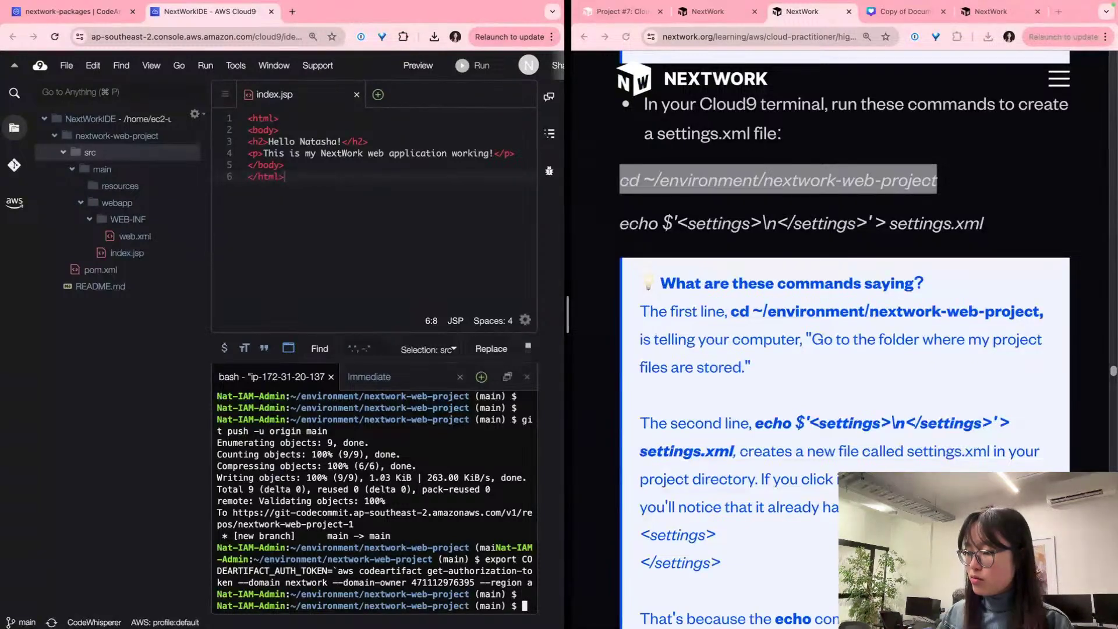
pyautogui.press('super+v')
pyautogui.press('Return')
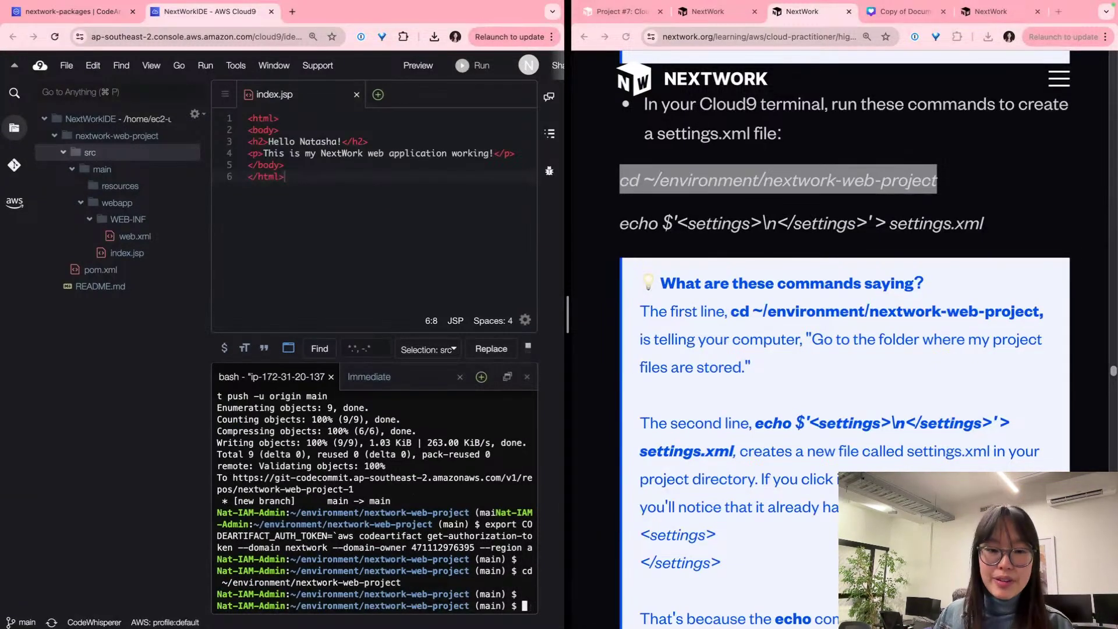
# Step: Run the lesson's echo command to create settings.xml with an empty settings element
pyautogui.scroll(-1, 738, 226)
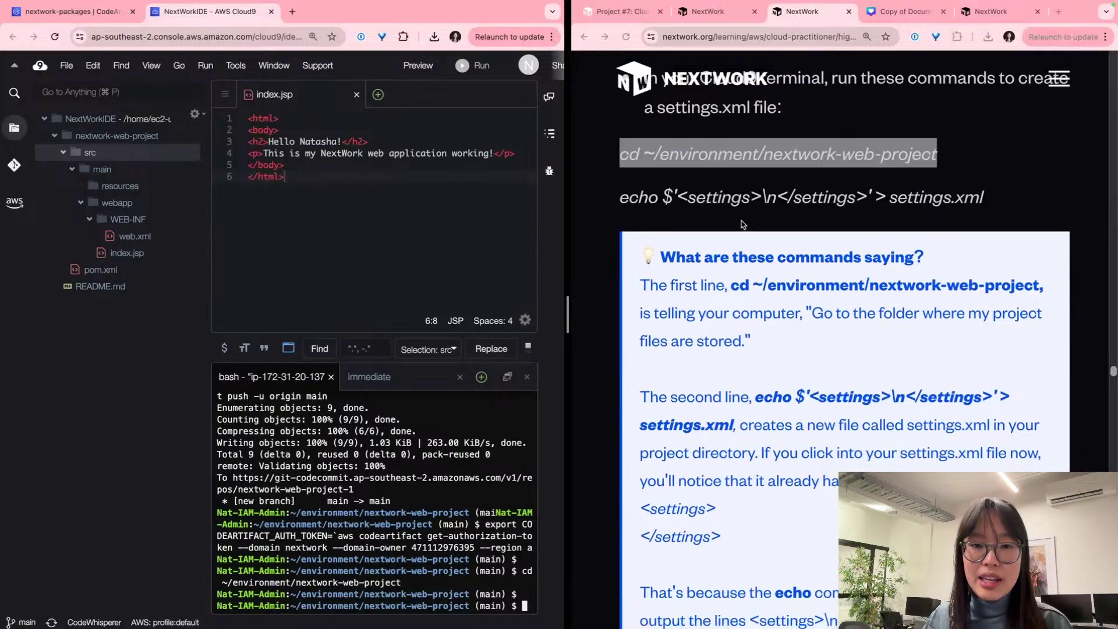
pyautogui.tripleClick(751, 198)
pyautogui.press('super+c')
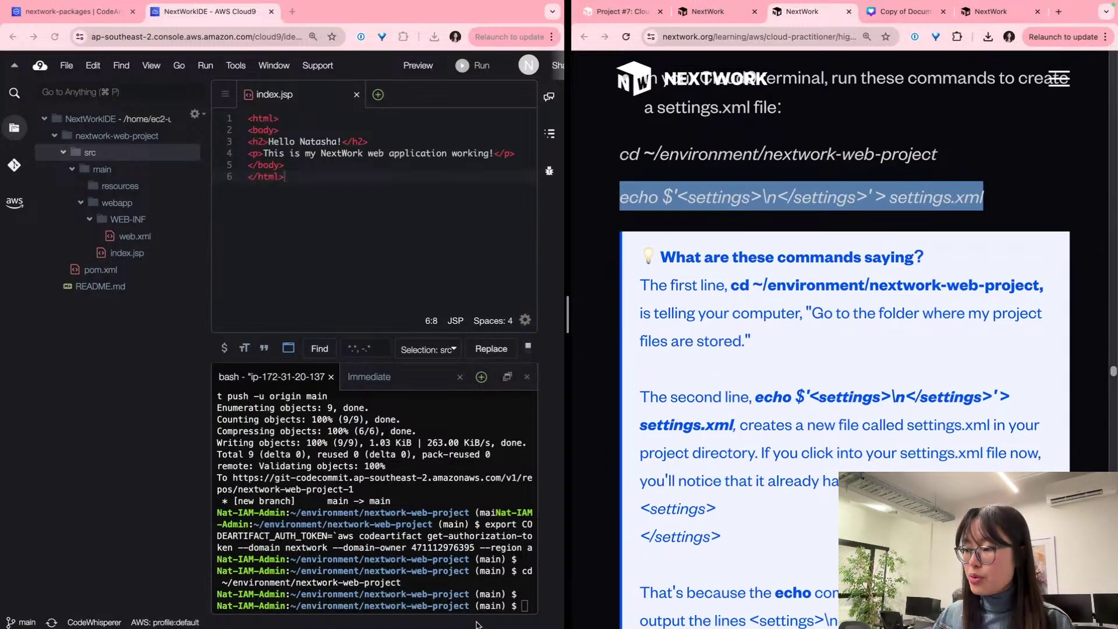
pyautogui.click(515, 601)
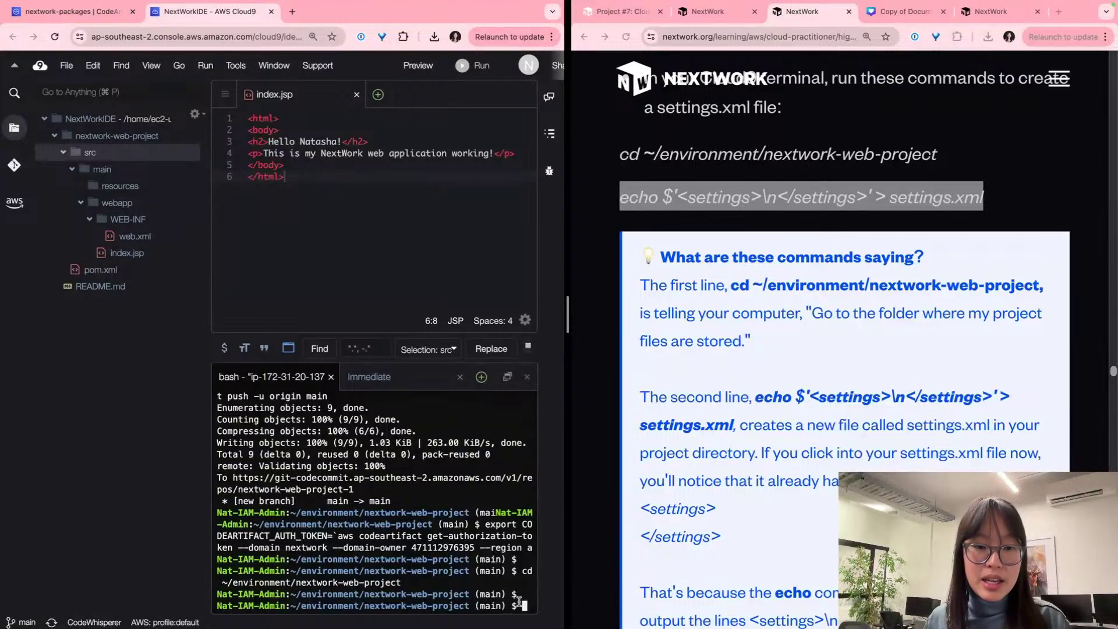
pyautogui.press('super+v')
pyautogui.press('Return')
pyautogui.press('Return')
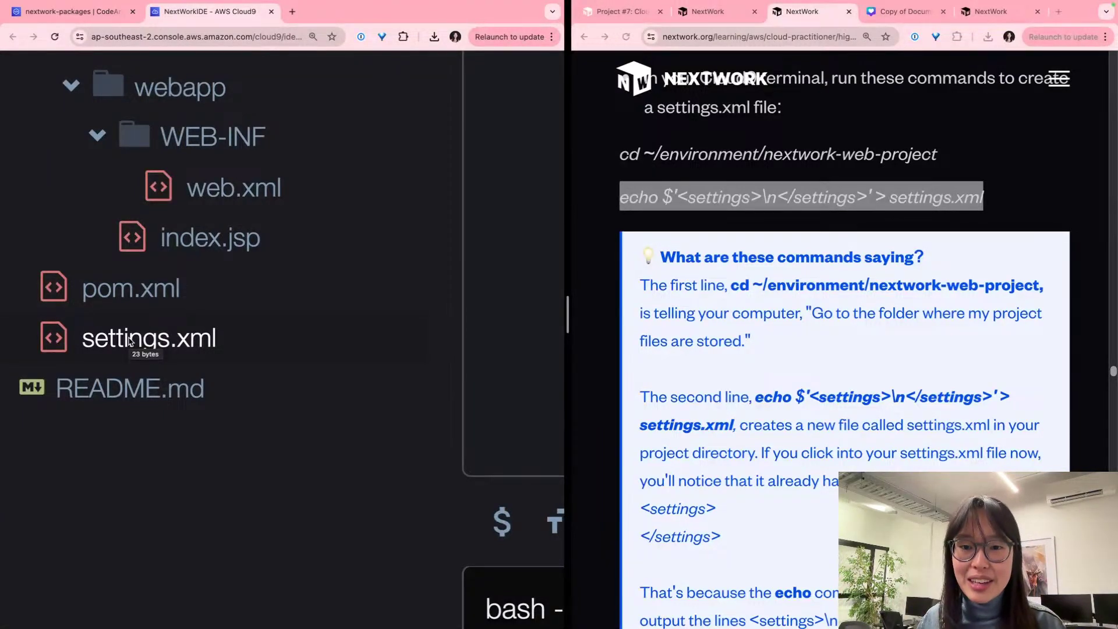
# Step: Open settings.xml in the editor to confirm it holds only <settings> and </settings>
pyautogui.doubleClick(129, 341)
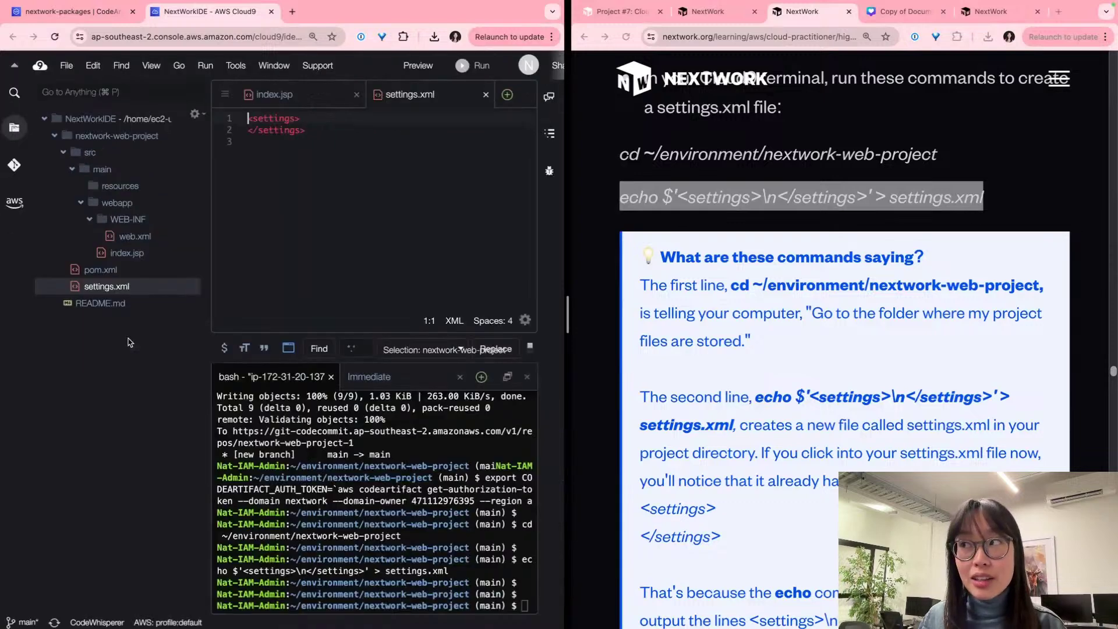
pyautogui.click(339, 117)
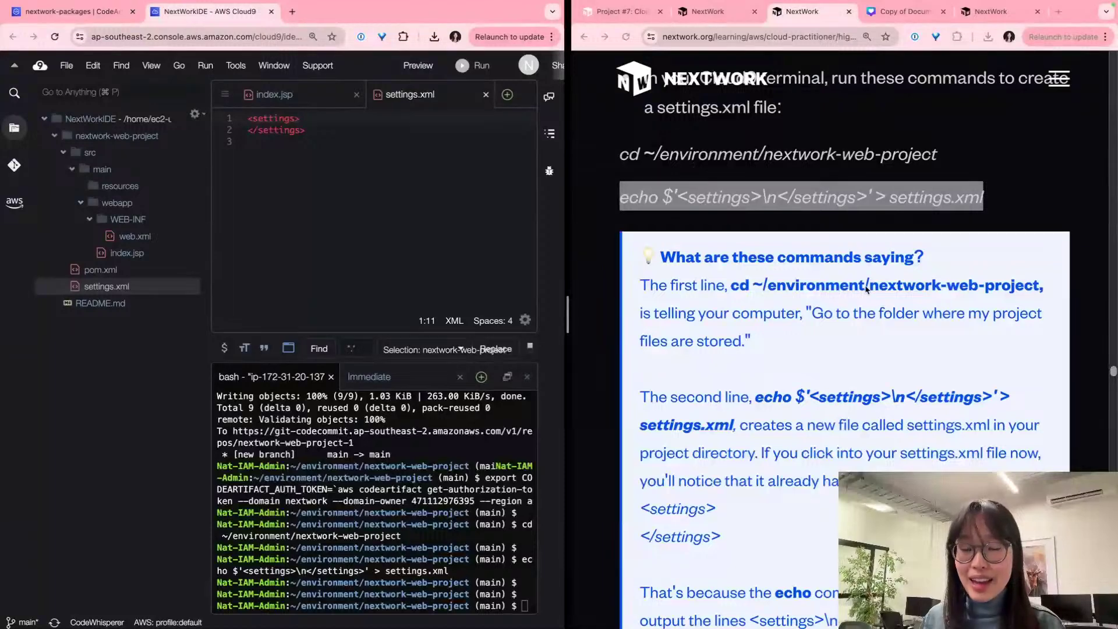
pyautogui.scroll(-1, 865, 336)
pyautogui.scroll(-2, 865, 336)
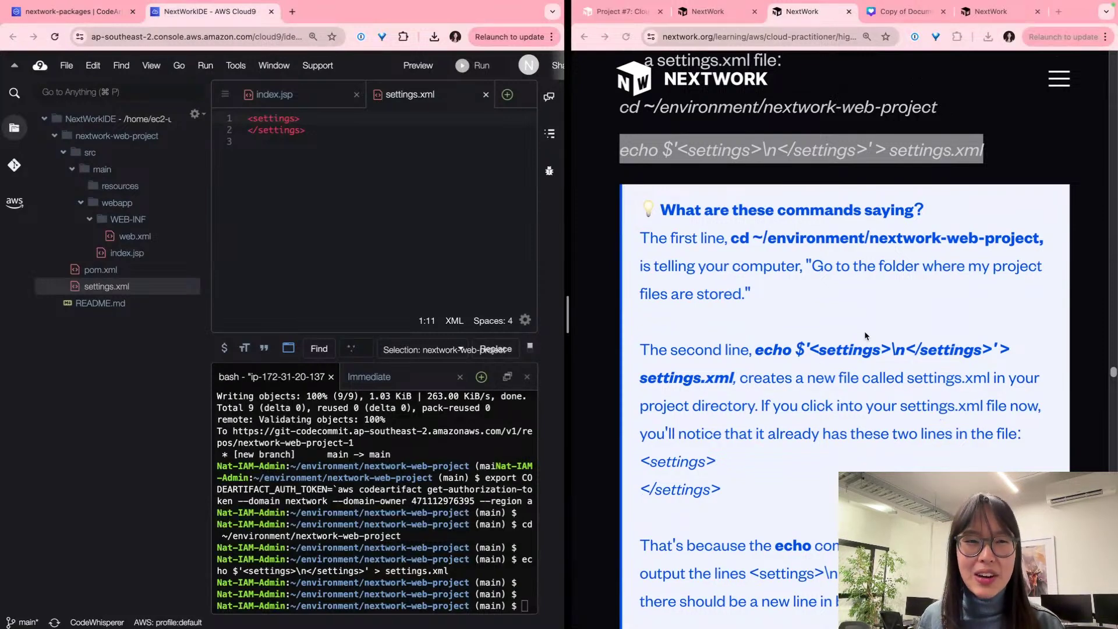
# Step: Review the lesson's explanation of the cd and echo commands
pyautogui.scroll(-1, 838, 282)
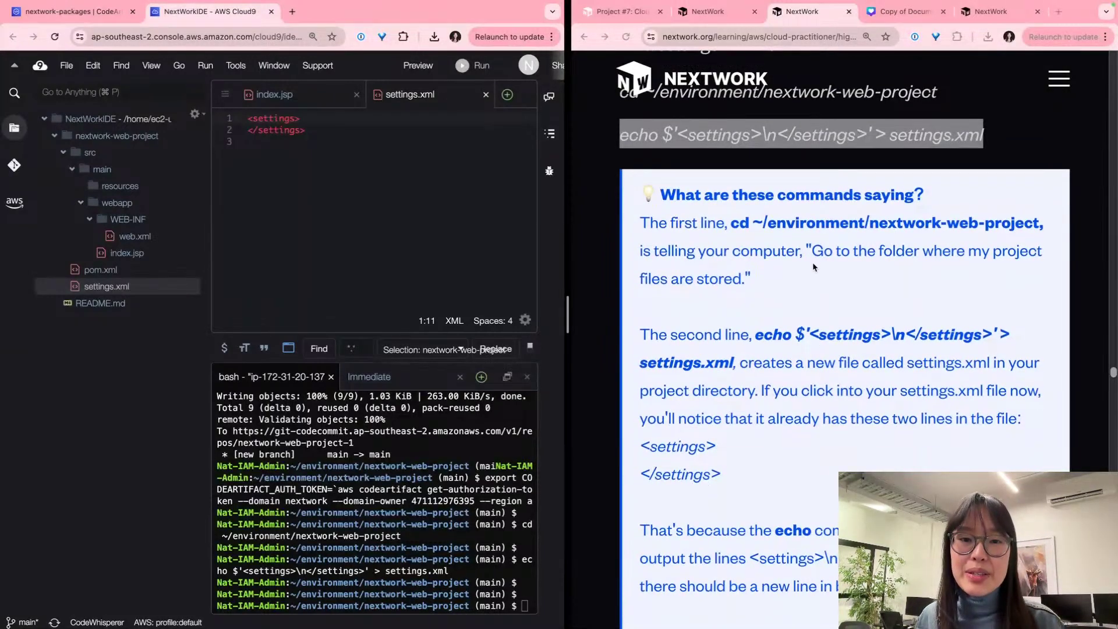
pyautogui.tripleClick(776, 253)
pyautogui.scroll(3, 756, 210)
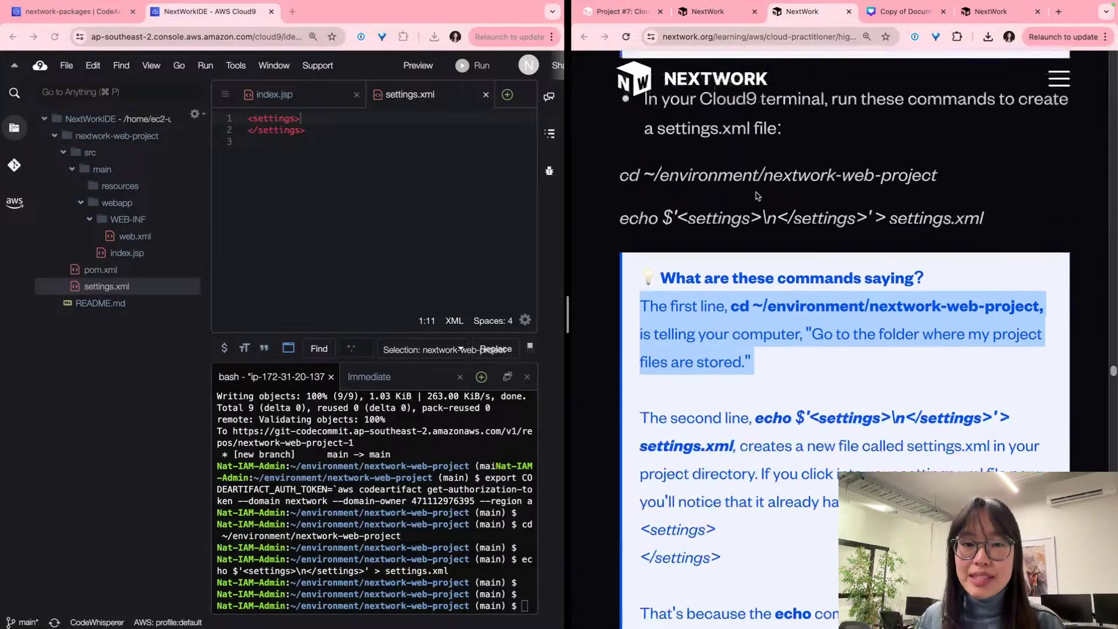
pyautogui.tripleClick(777, 192)
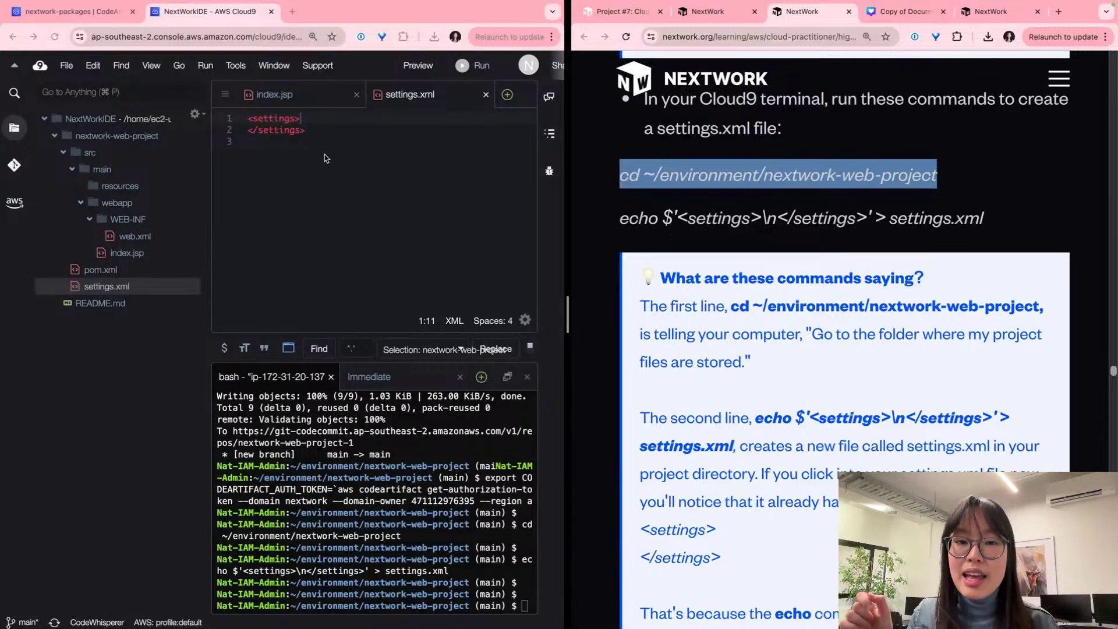
pyautogui.click(650, 229)
pyautogui.tripleClick(649, 230)
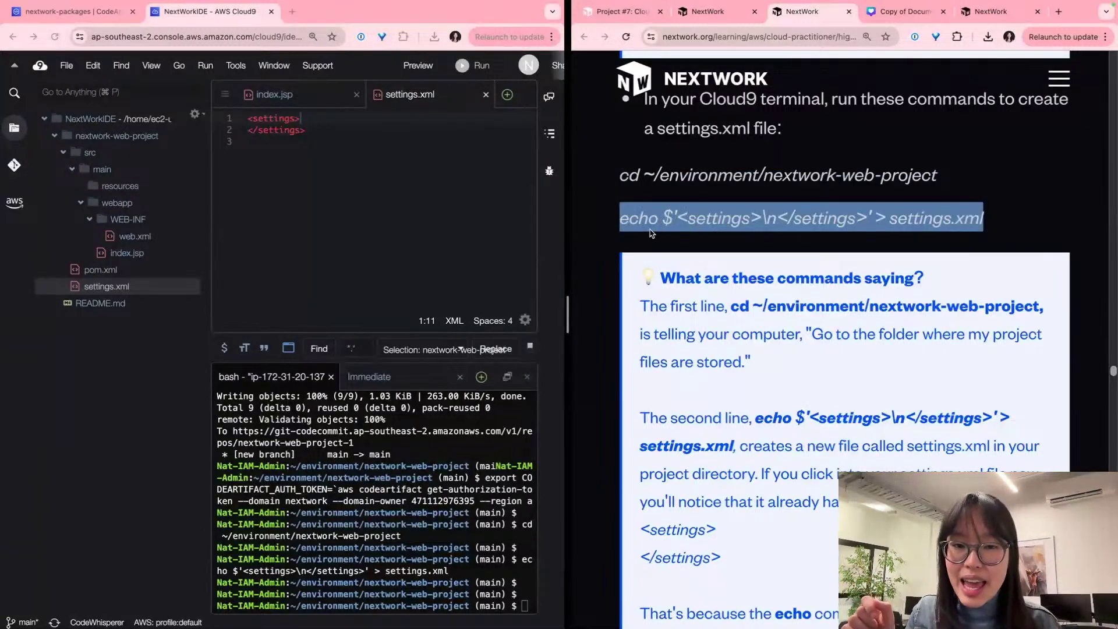
pyautogui.click(690, 227)
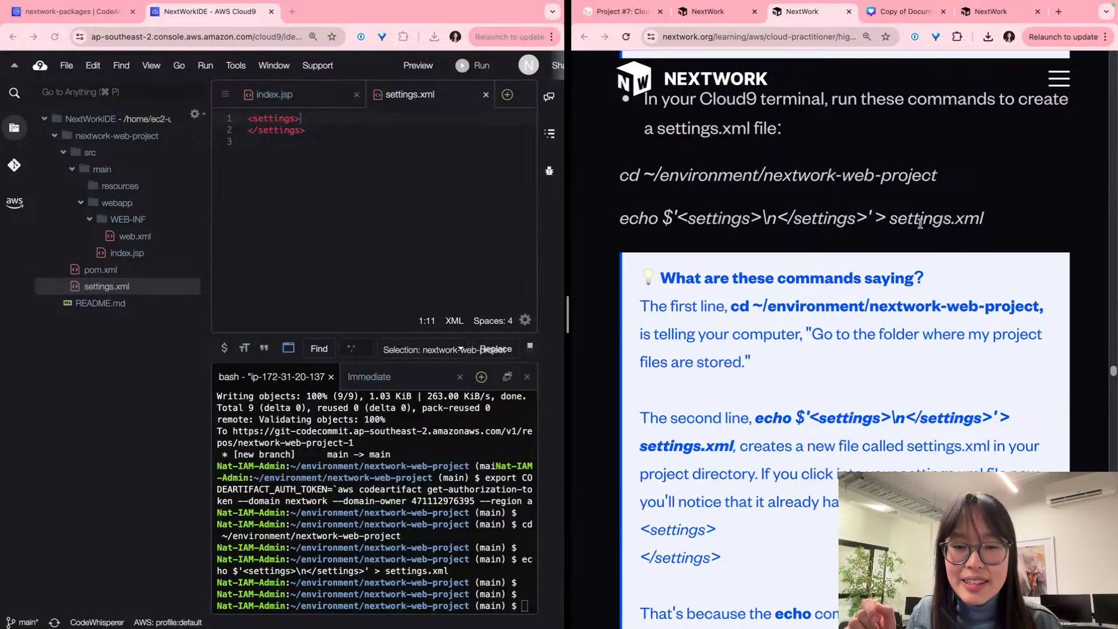
pyautogui.scroll(-5, 880, 314)
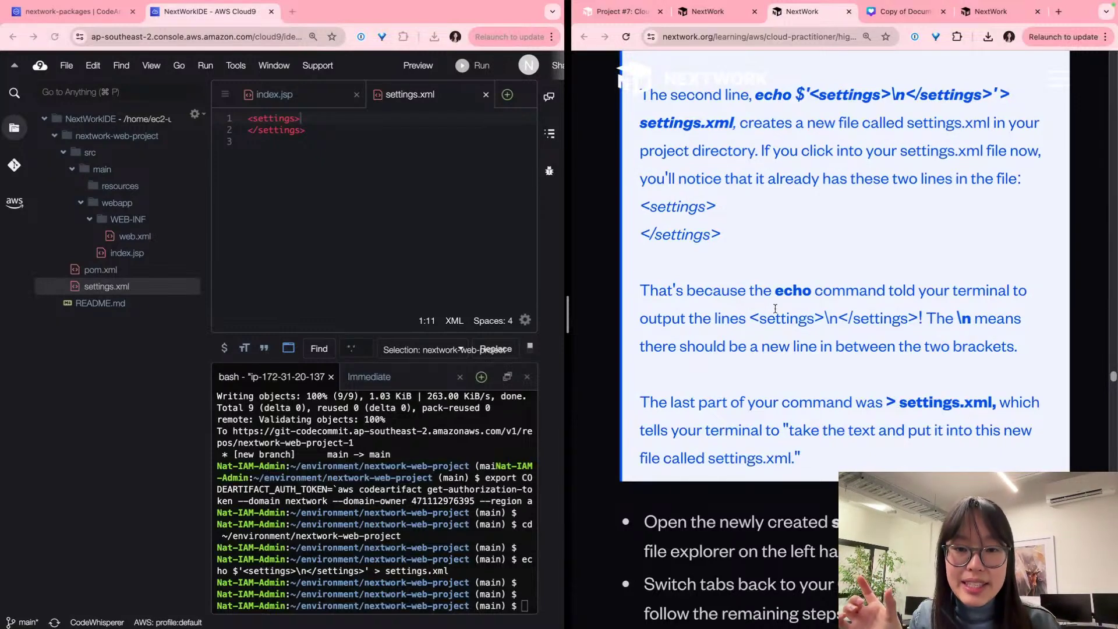
pyautogui.scroll(5, 799, 285)
pyautogui.moveTo(874, 332); pyautogui.dragTo(756, 329)
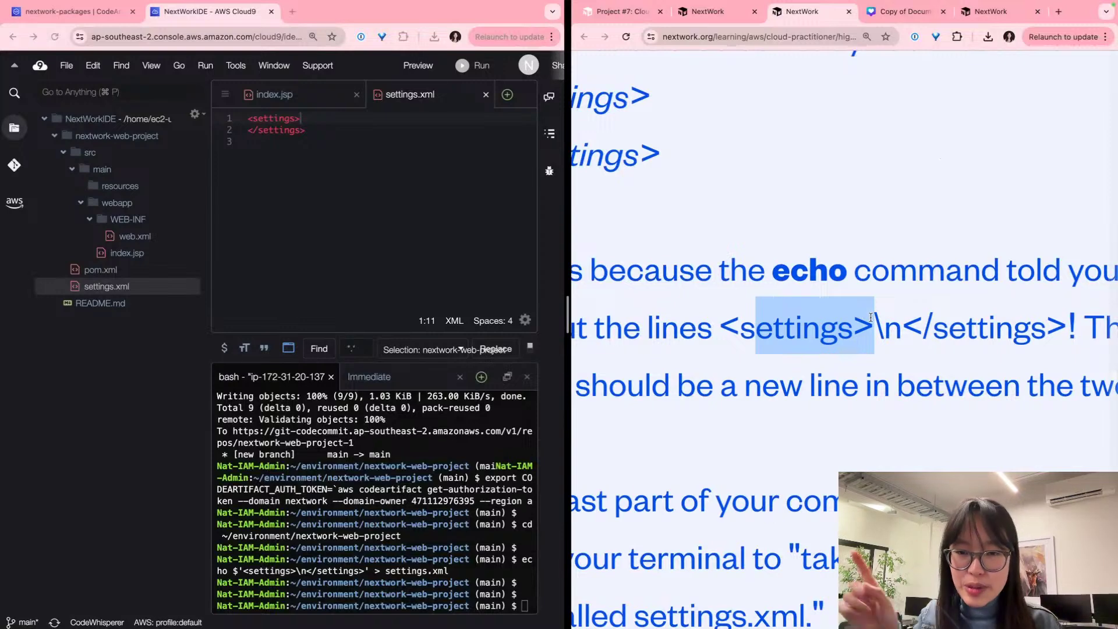
pyautogui.hscroll(1, 900, 325)
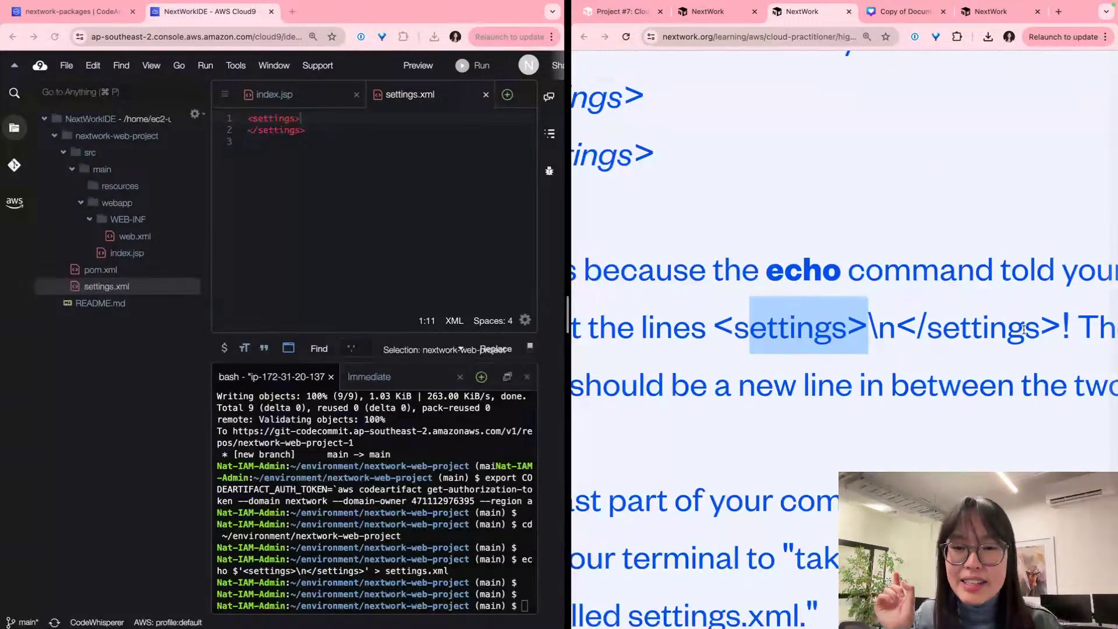
pyautogui.scroll(-4, 1020, 328)
pyautogui.hscroll(3, 977, 319)
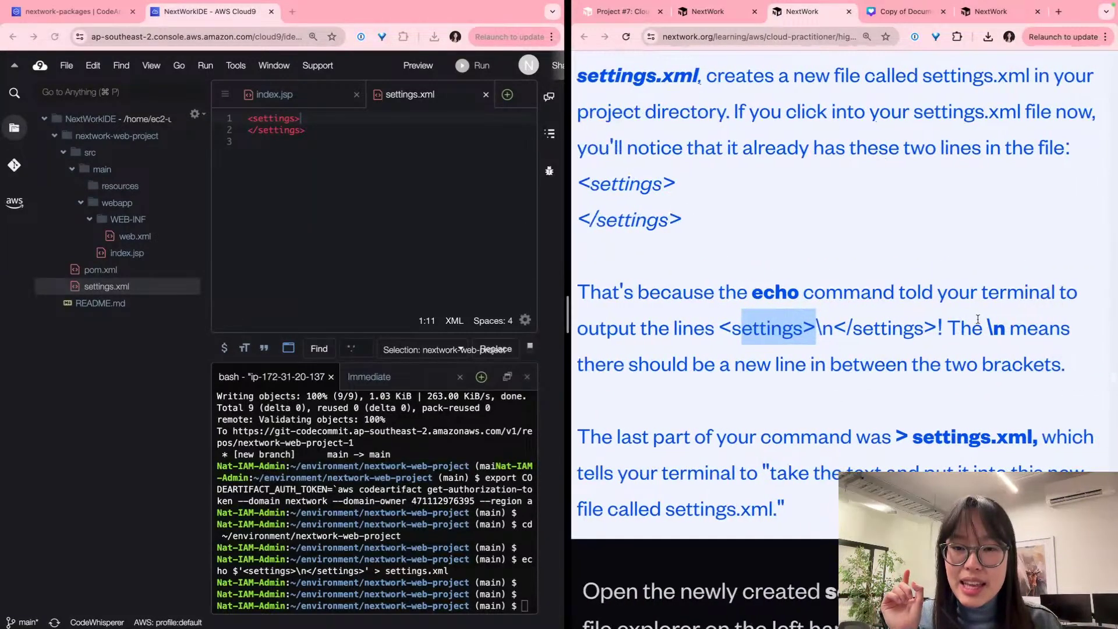
pyautogui.moveTo(988, 327); pyautogui.dragTo(1056, 332)
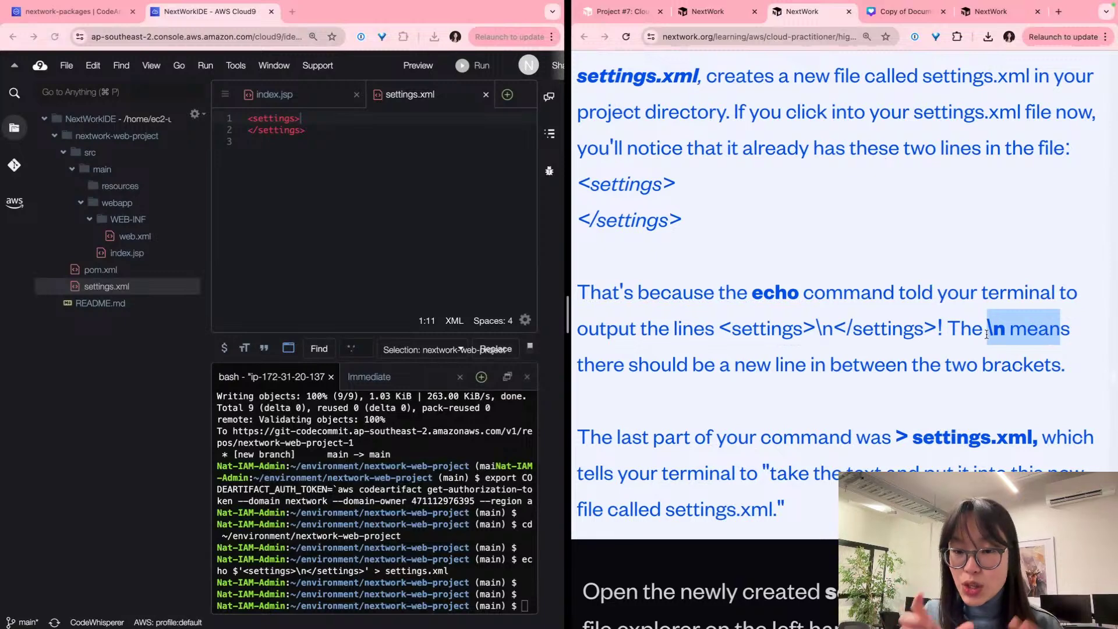
pyautogui.click(282, 106)
pyautogui.scroll(3, 282, 106)
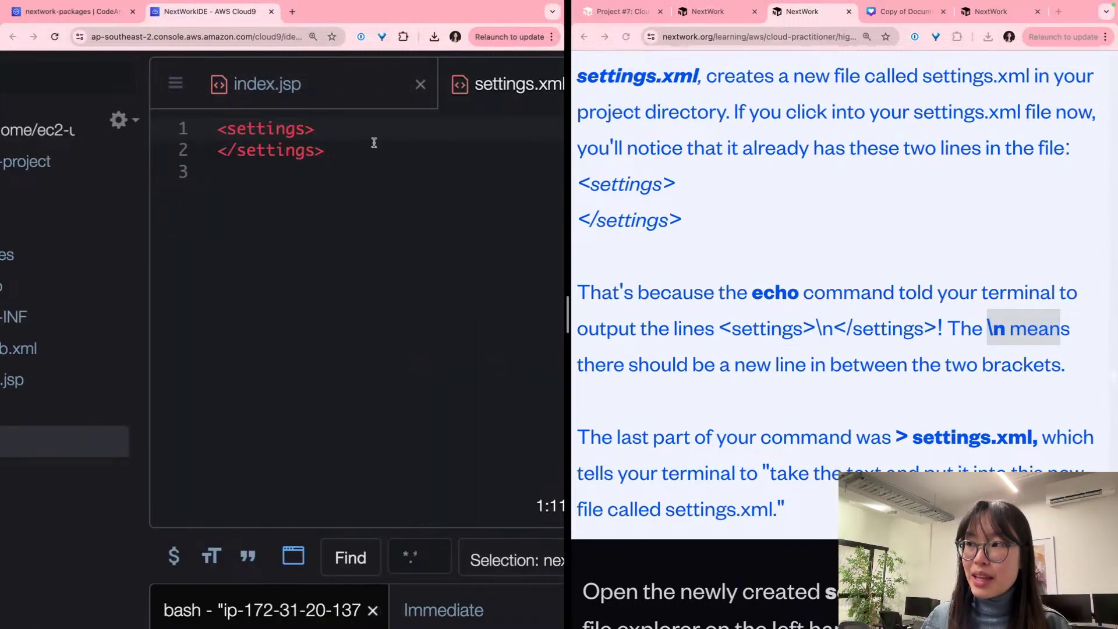
pyautogui.press('Delete')
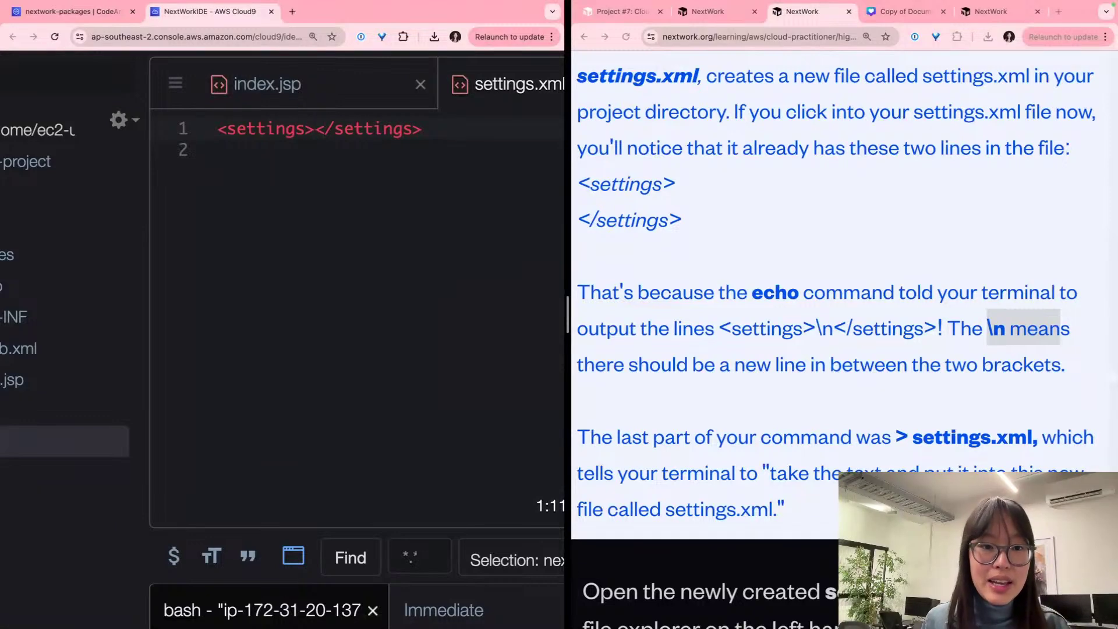
pyautogui.scroll(3, 363, 132)
pyautogui.press('Return')
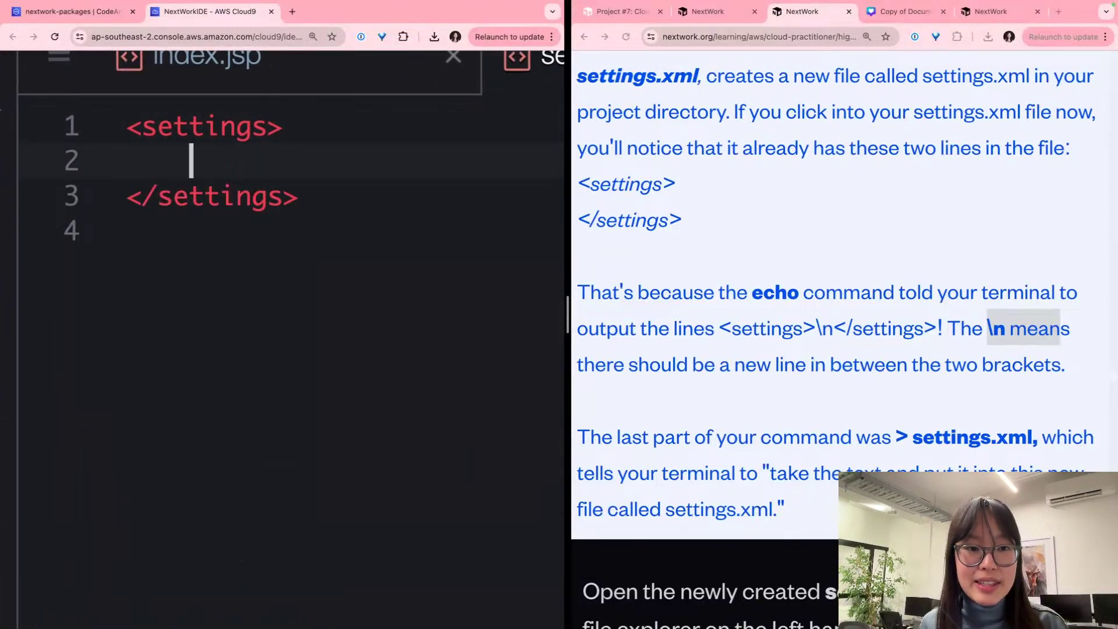
pyautogui.press('BackSpace')
pyautogui.press('BackSpace')
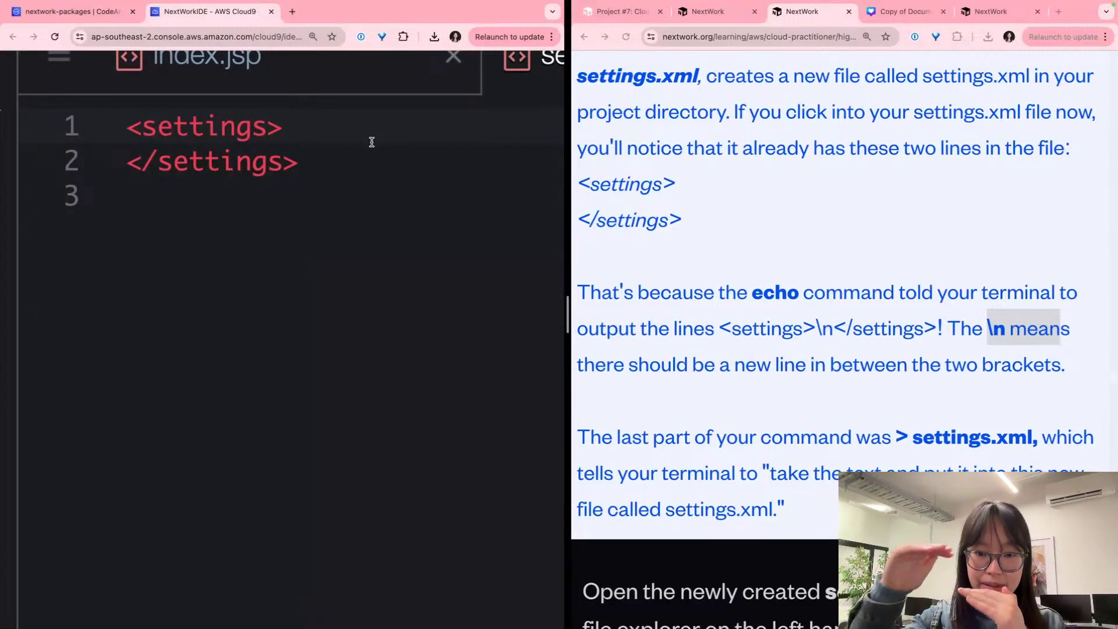
pyautogui.scroll(3, 741, 296)
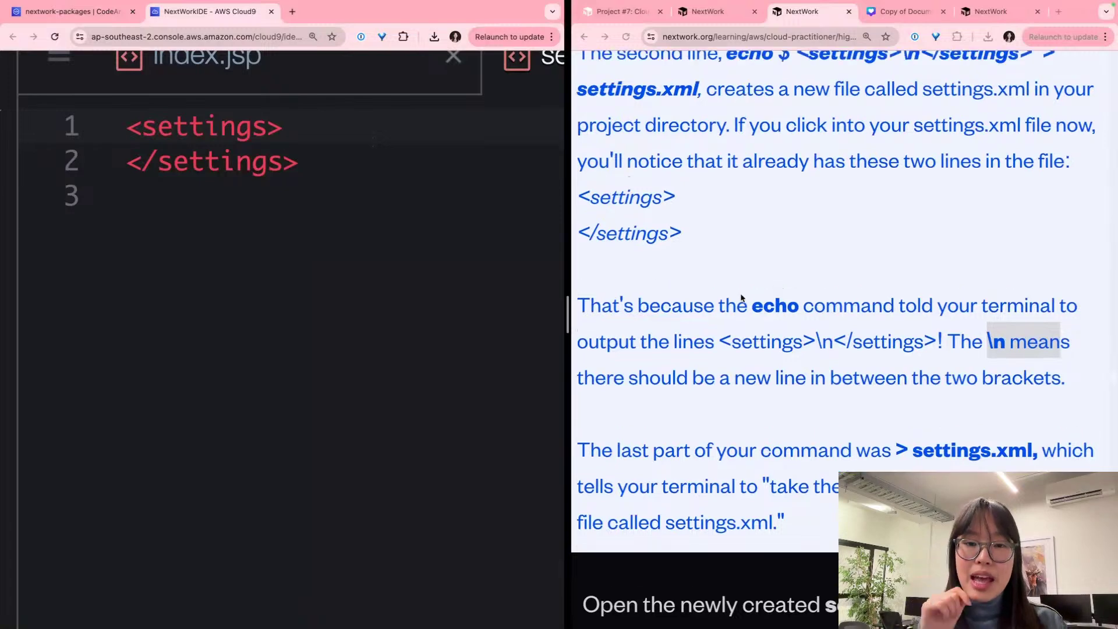
pyautogui.hscroll(-1, 741, 297)
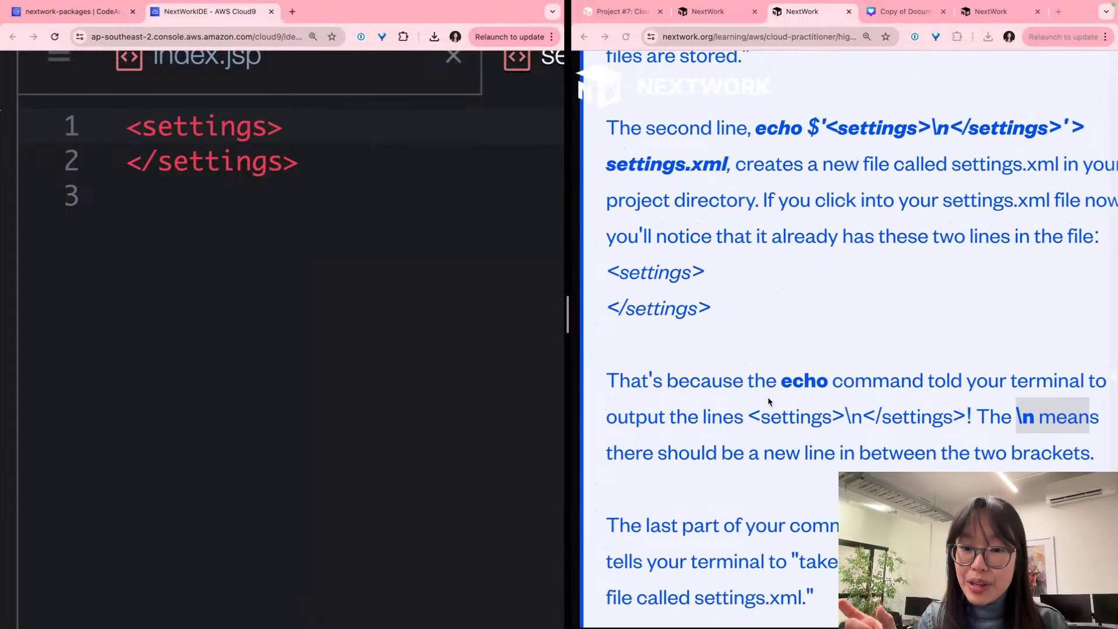
pyautogui.scroll(2, 769, 402)
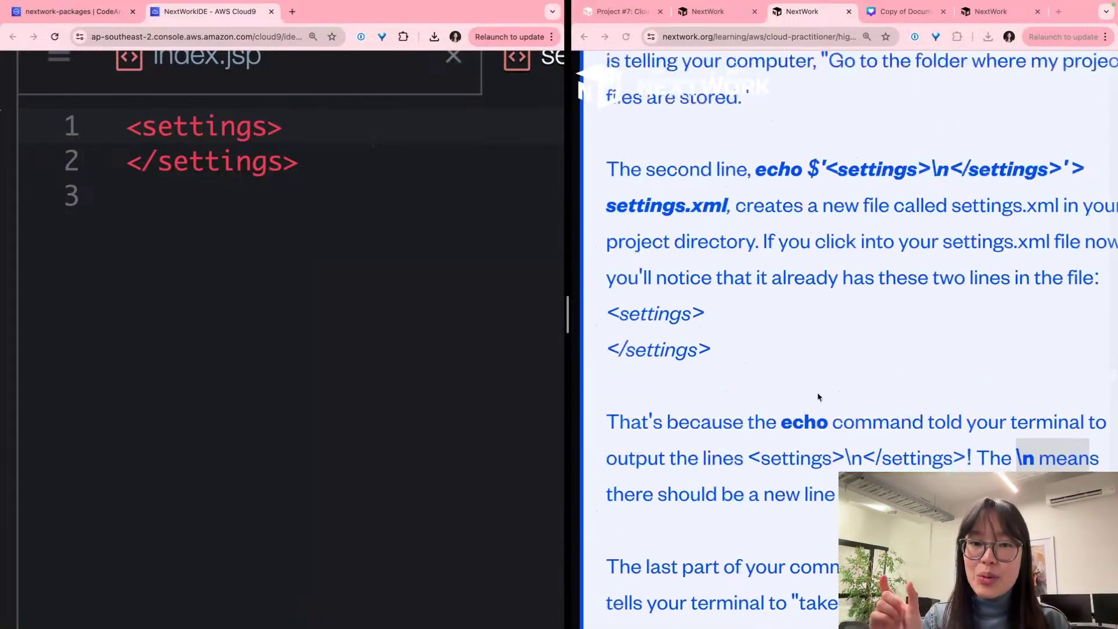
pyautogui.doubleClick(783, 174)
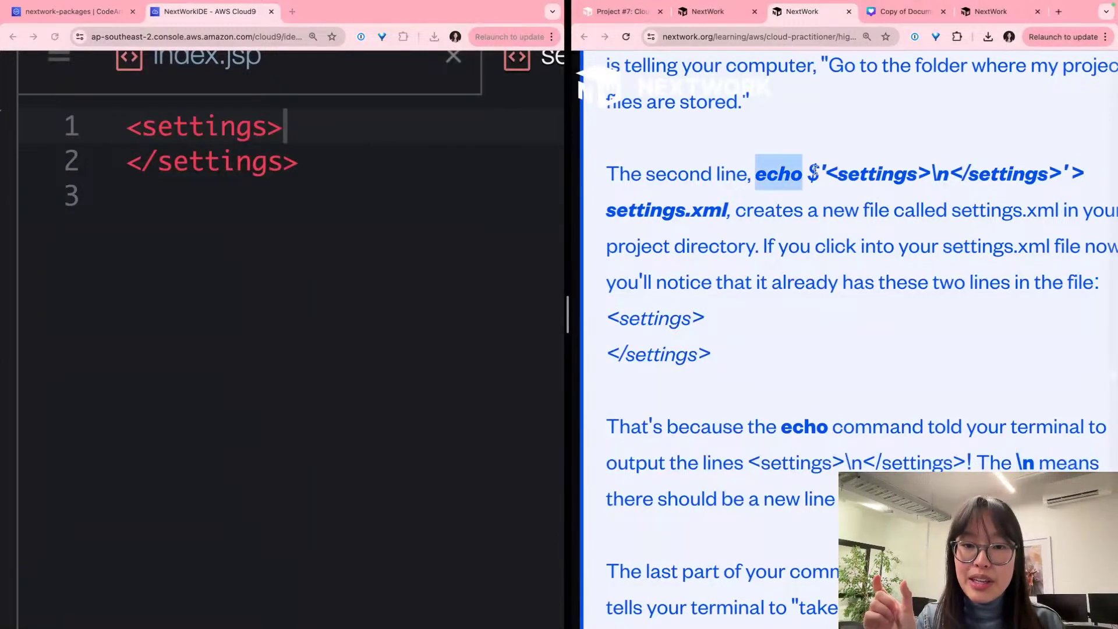
pyautogui.click(850, 168)
pyautogui.moveTo(931, 166); pyautogui.dragTo(862, 164)
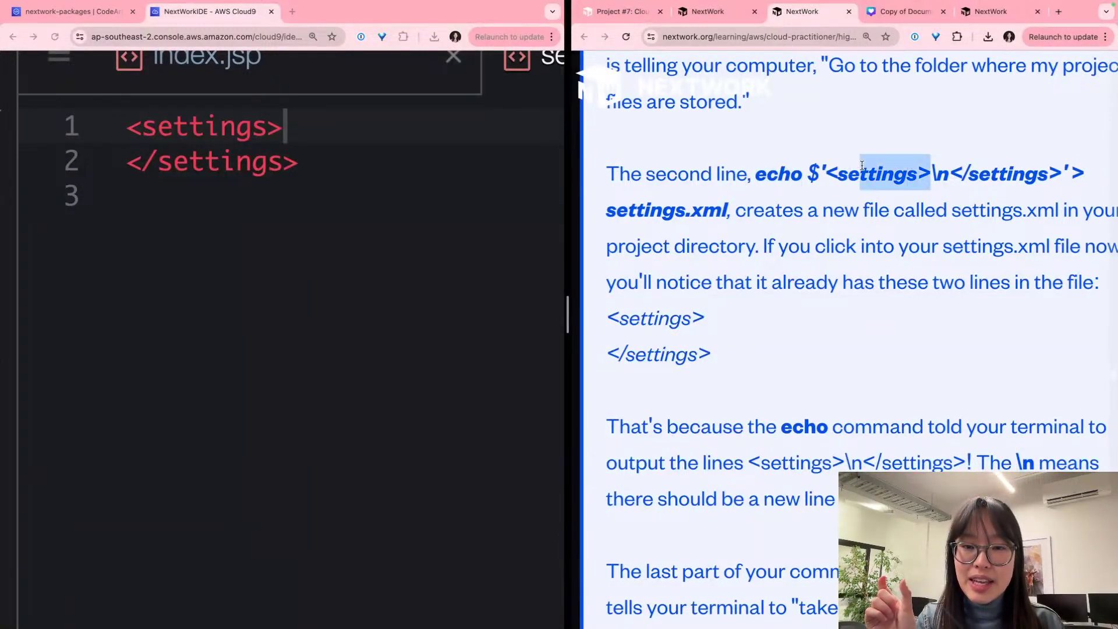
pyautogui.click(946, 168)
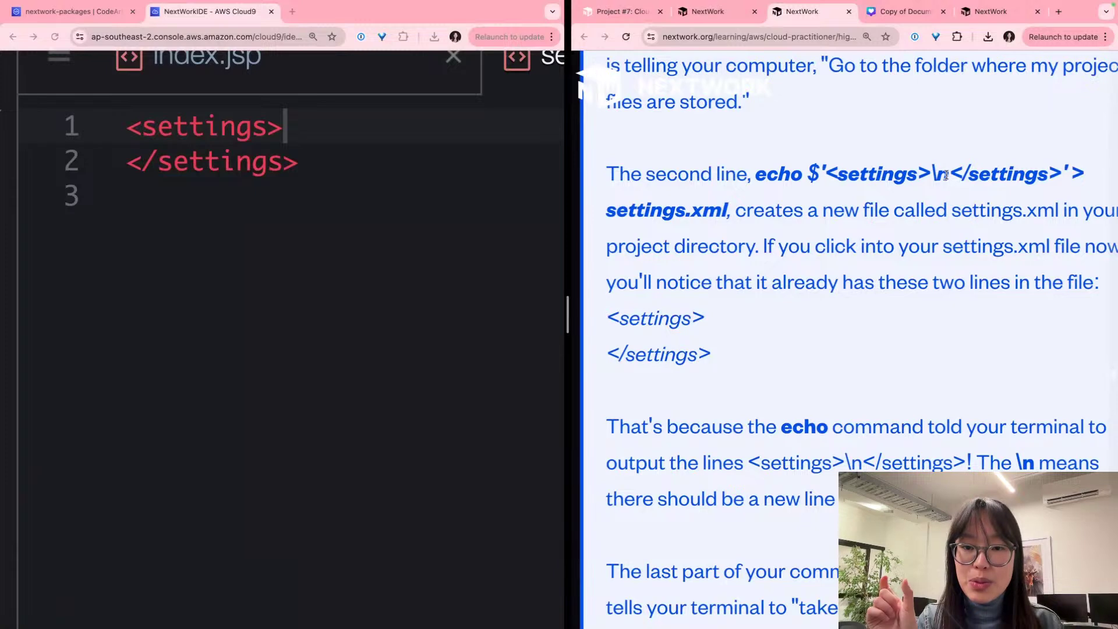
pyautogui.hscroll(2, 1045, 187)
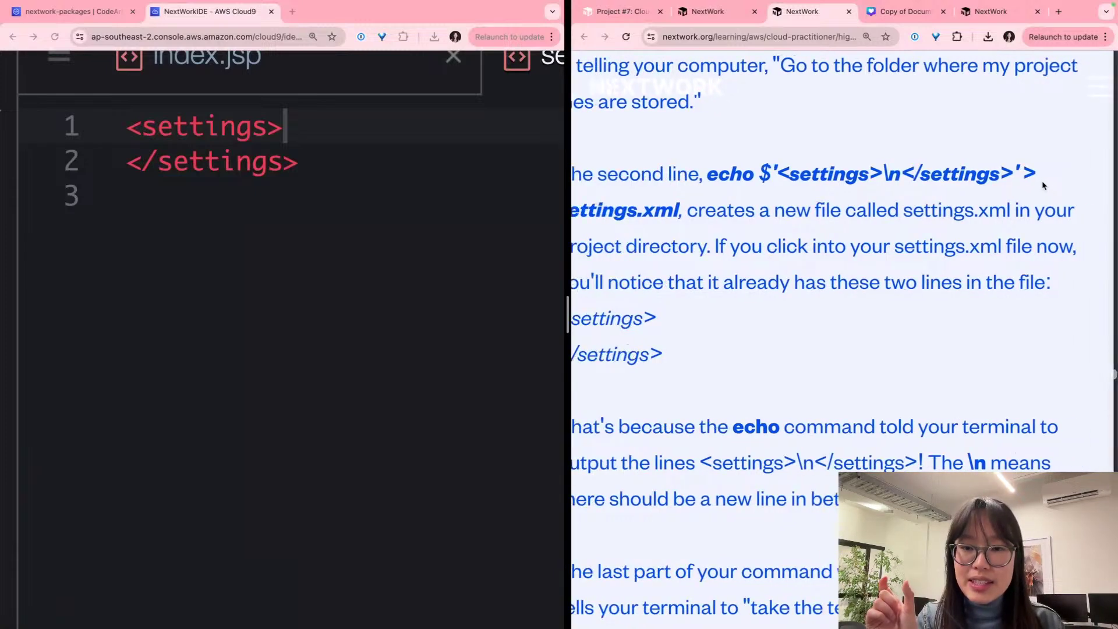
pyautogui.moveTo(1034, 174); pyautogui.dragTo(1023, 175)
pyautogui.hscroll(-3, 1025, 177)
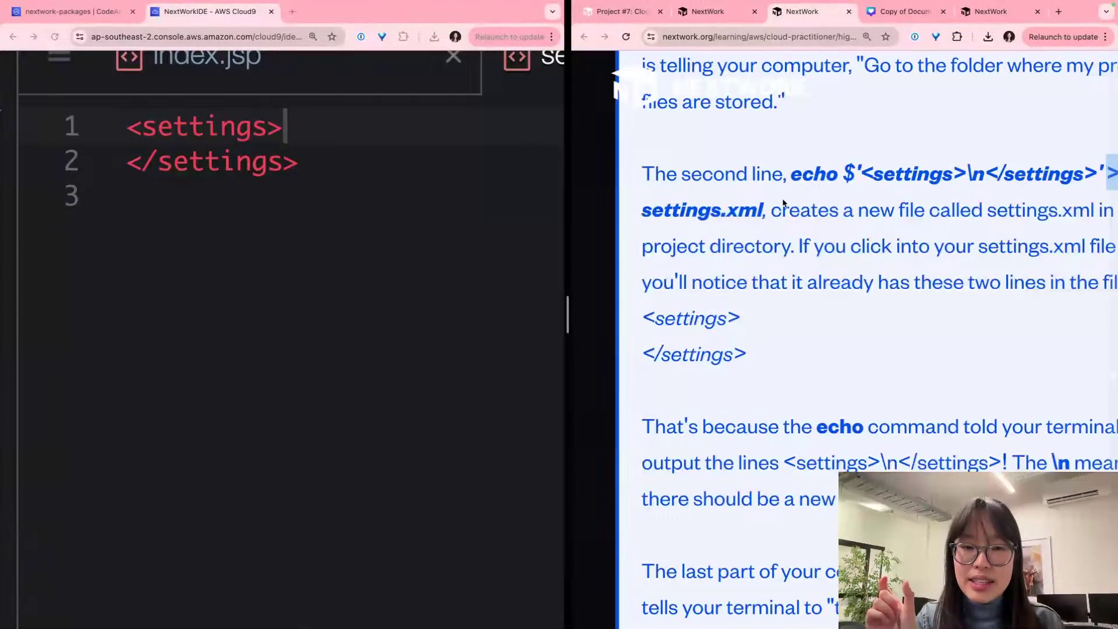
pyautogui.moveTo(769, 209); pyautogui.dragTo(722, 210)
pyautogui.scroll(-4, 770, 251)
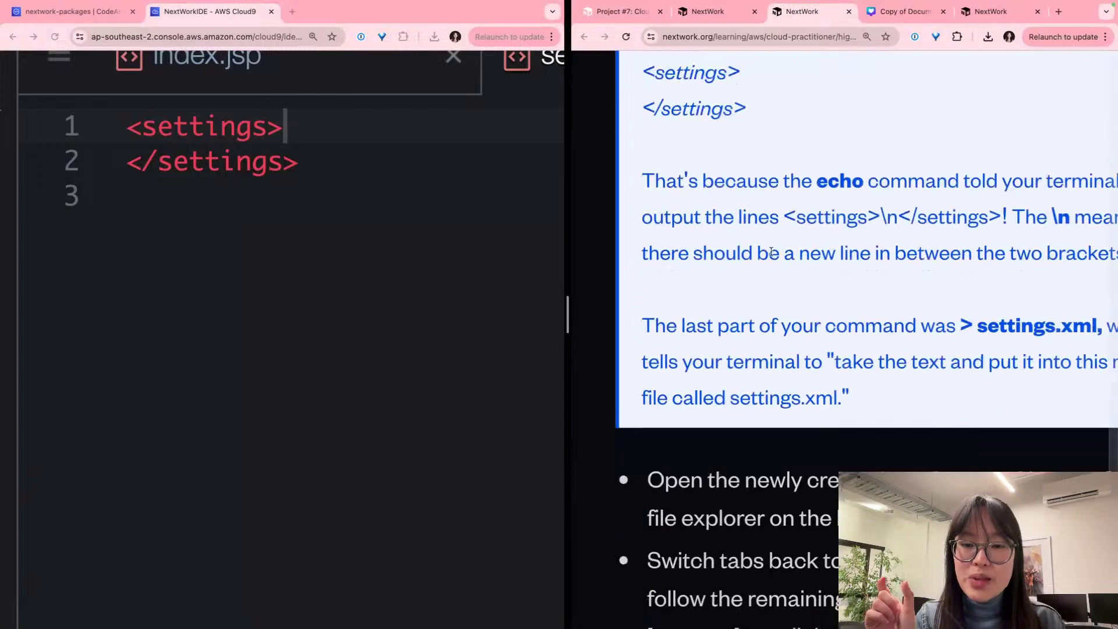
pyautogui.scroll(-3, 771, 252)
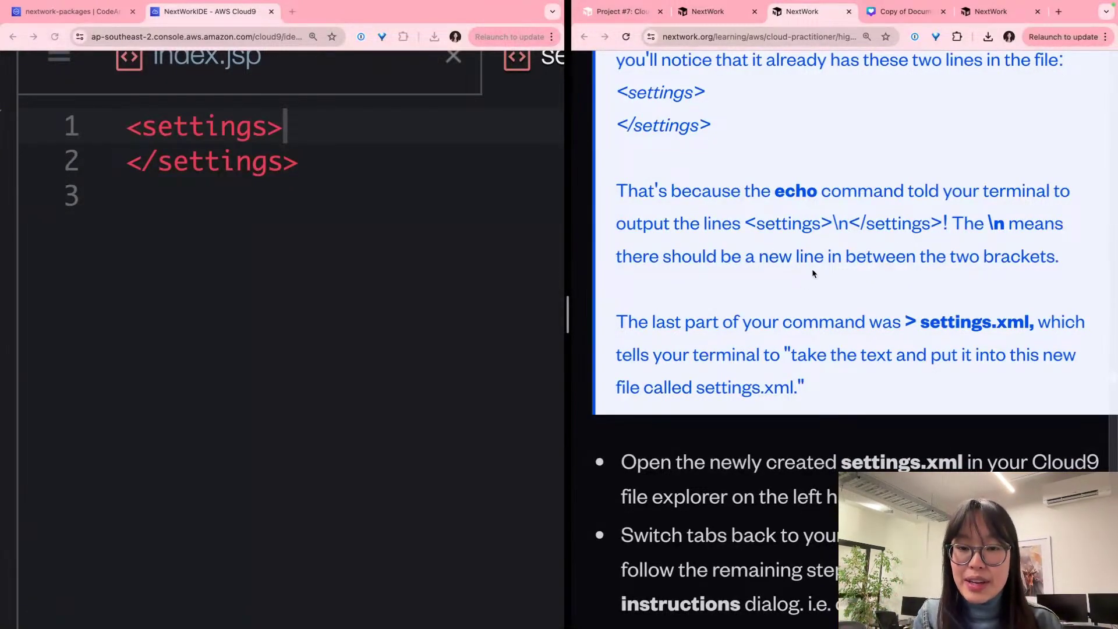
pyautogui.scroll(1, 832, 280)
pyautogui.moveTo(913, 319); pyautogui.dragTo(1031, 324)
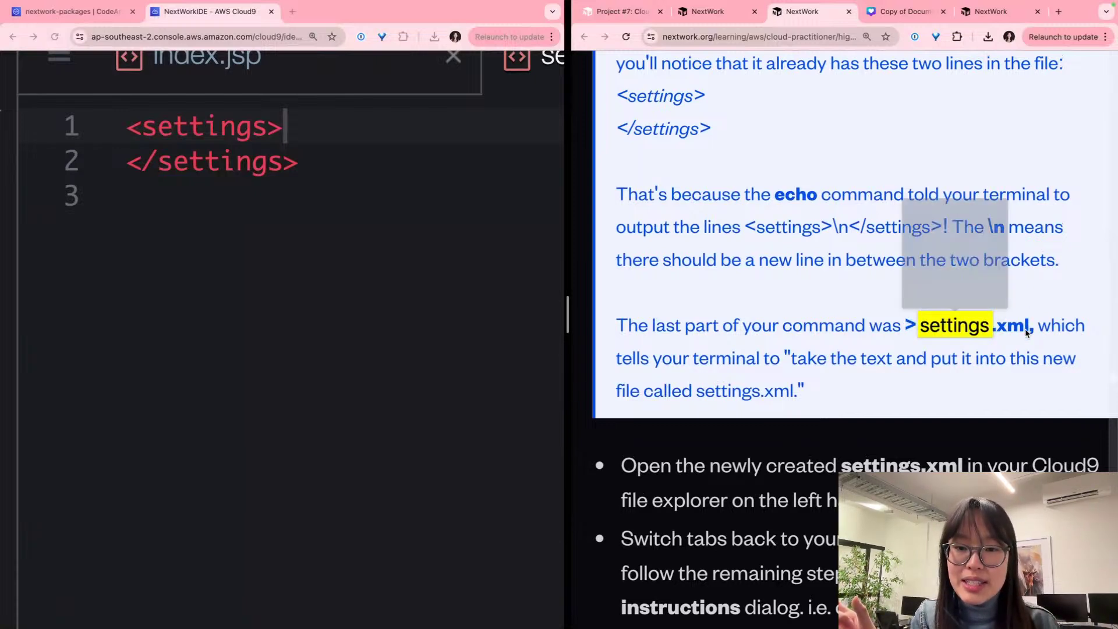
pyautogui.click(988, 344)
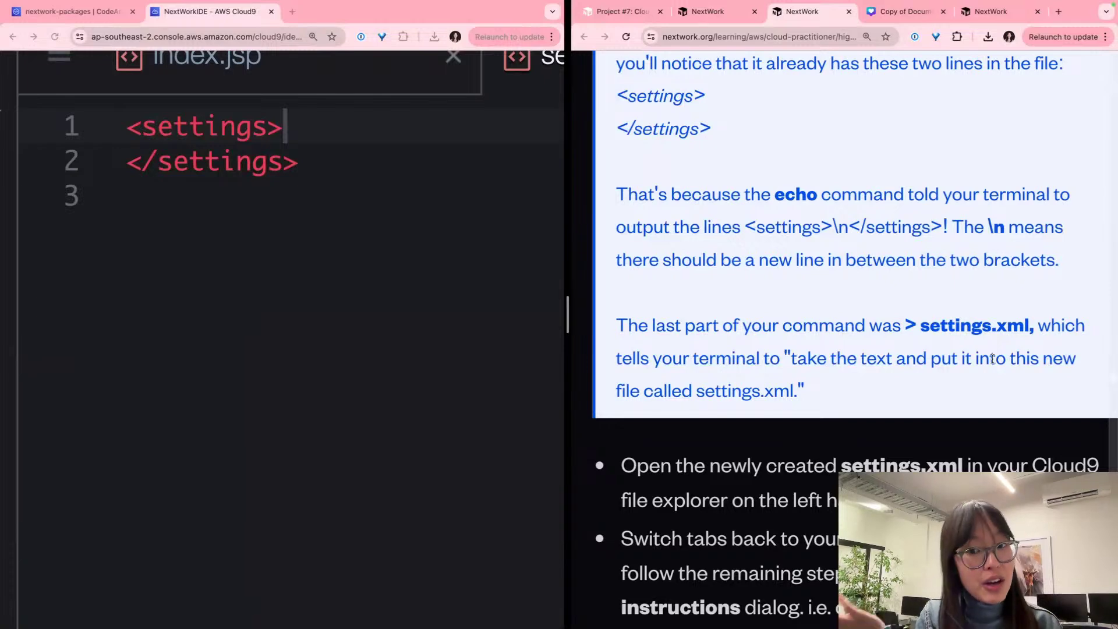
pyautogui.scroll(-3, 992, 358)
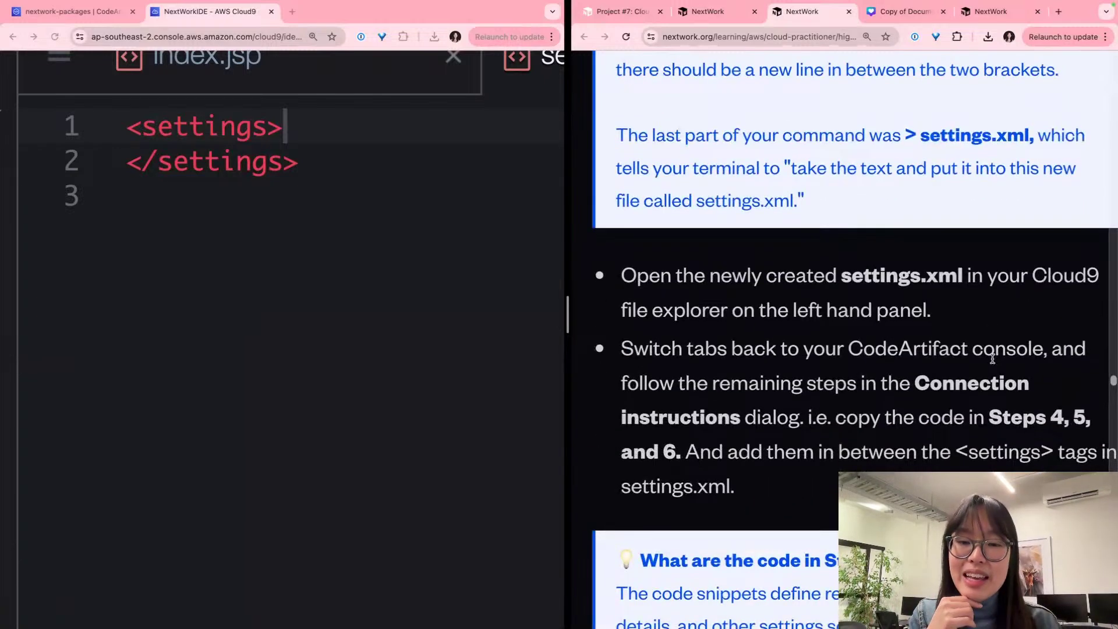
pyautogui.scroll(-2, 992, 359)
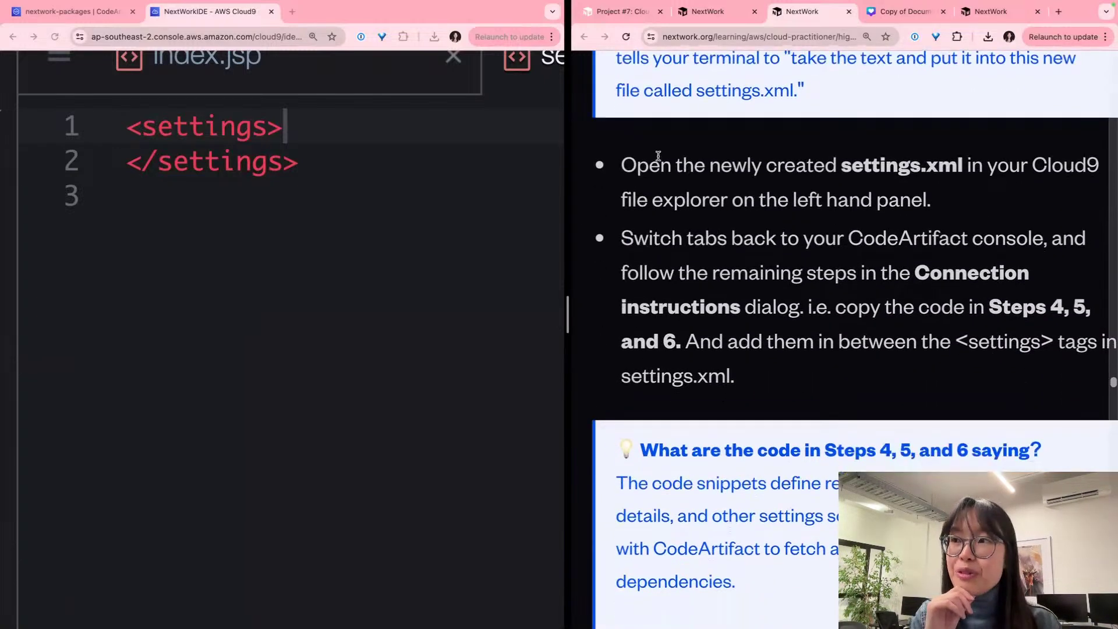
pyautogui.click(340, 247)
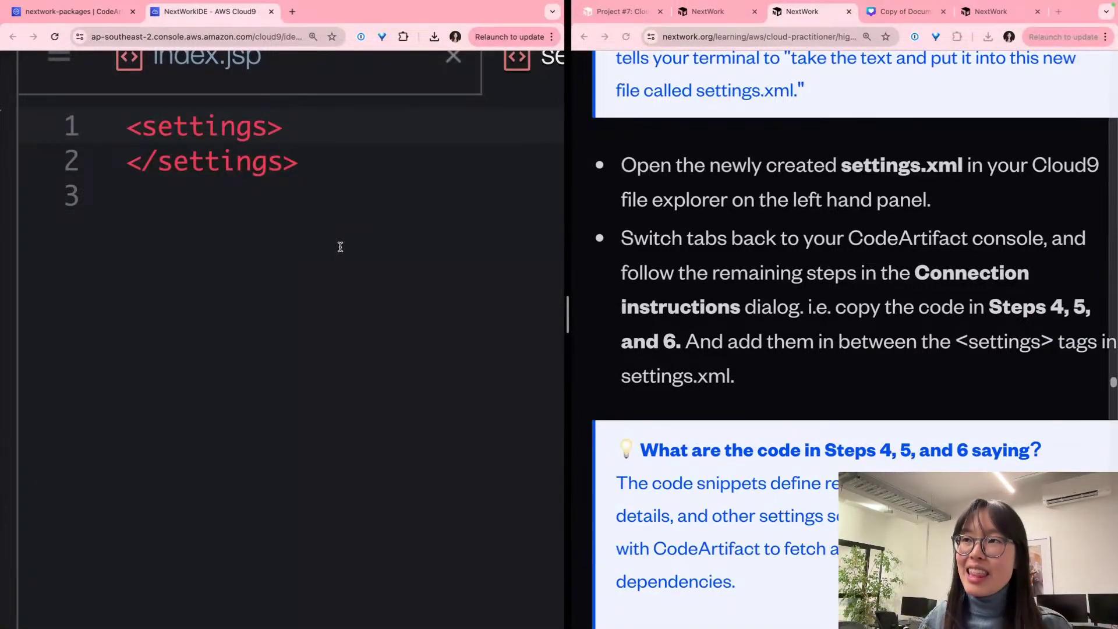
pyautogui.hscroll(3, 340, 244)
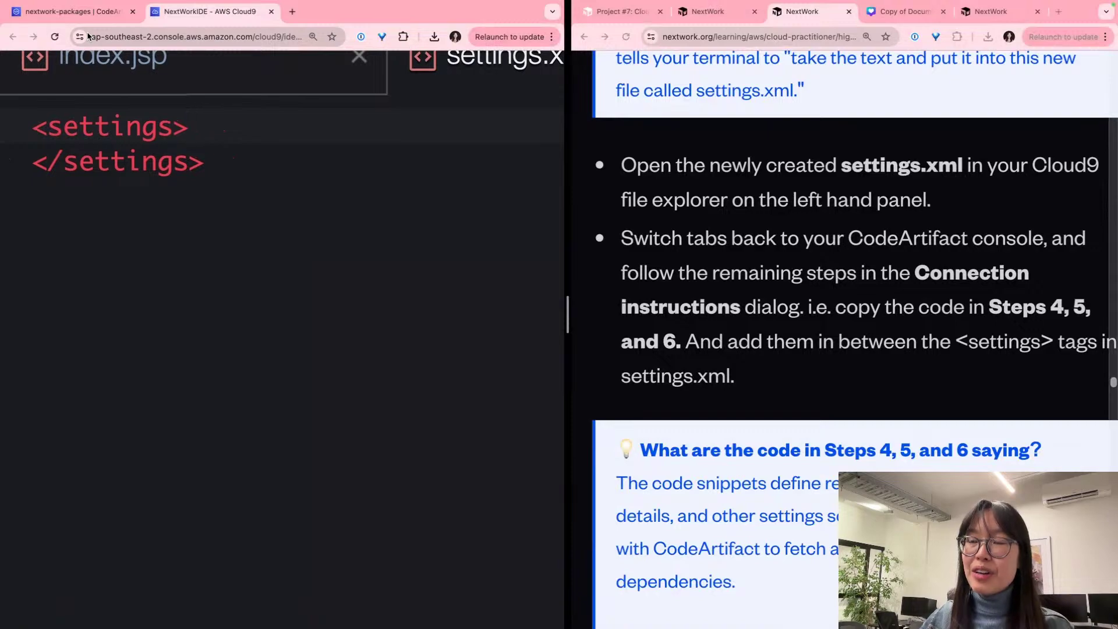
# Step: Copy CodeArtifact's Step 4 servers snippet that passes the auth token to Maven
pyautogui.hscroll(-3, 317, 261)
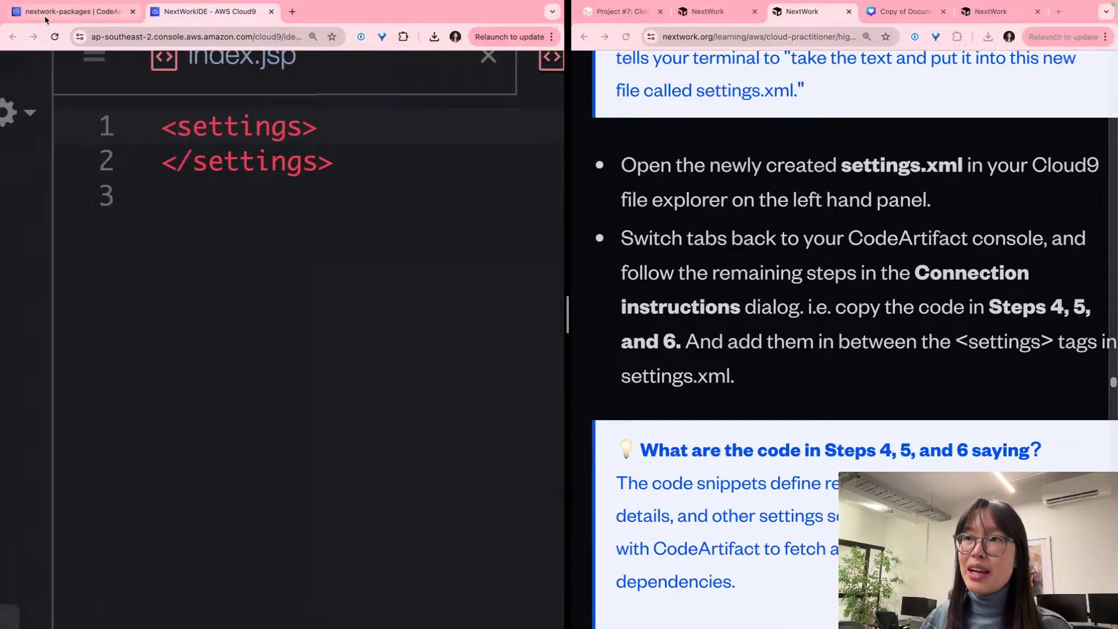
pyautogui.click(64, 17)
pyautogui.click(304, 265)
pyautogui.scroll(7, 304, 265)
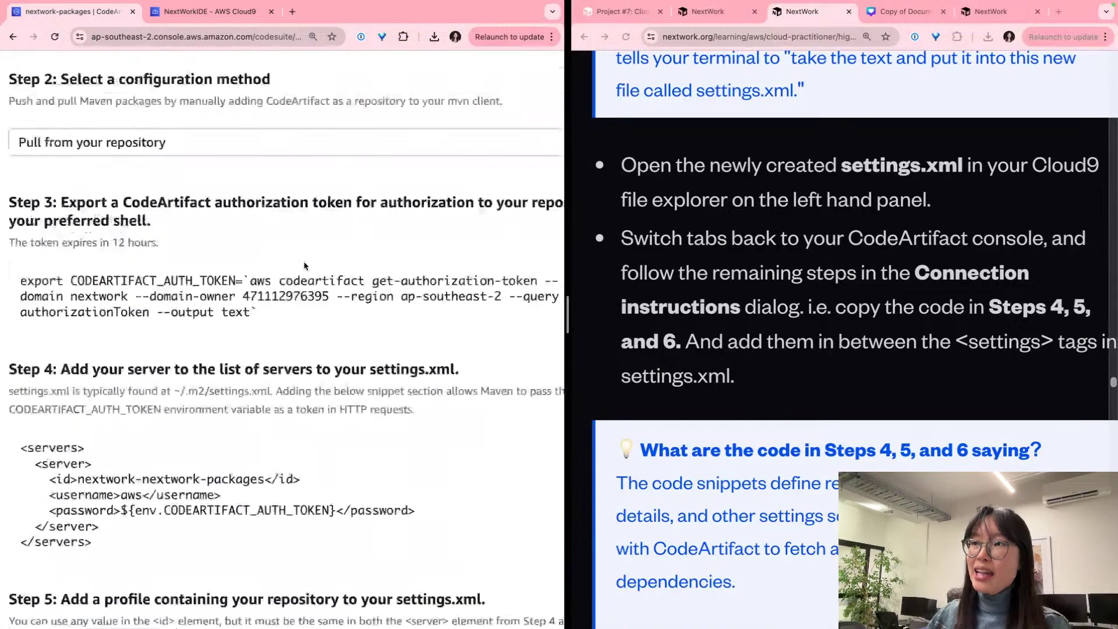
pyautogui.scroll(-6, 304, 265)
pyautogui.scroll(-4, 304, 265)
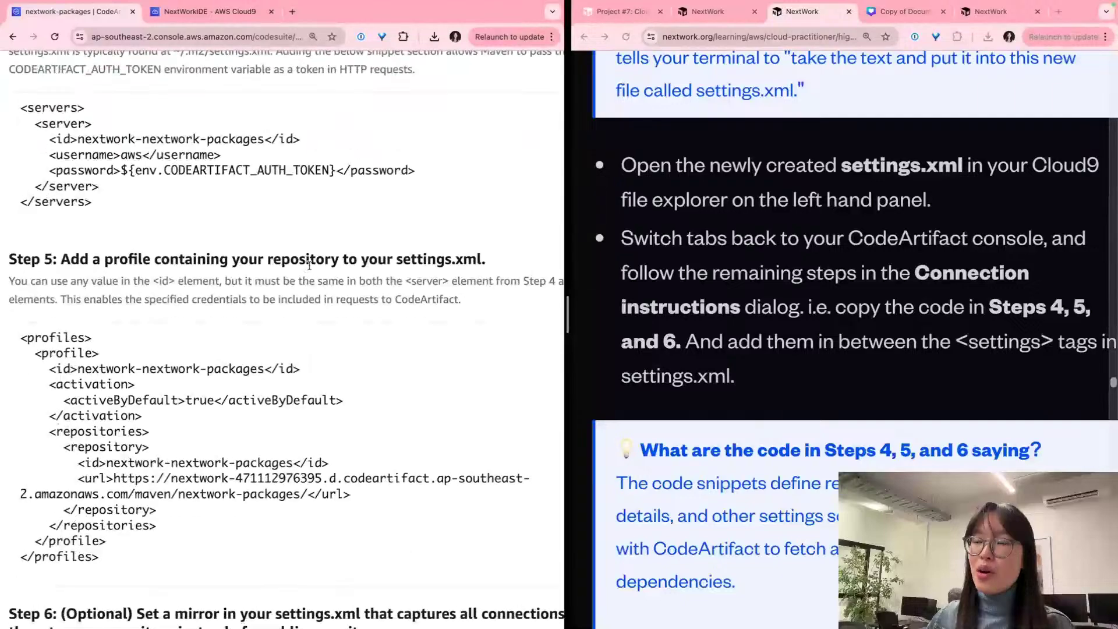
pyautogui.scroll(-1, 309, 265)
pyautogui.scroll(4, 309, 264)
pyautogui.scroll(1, 309, 265)
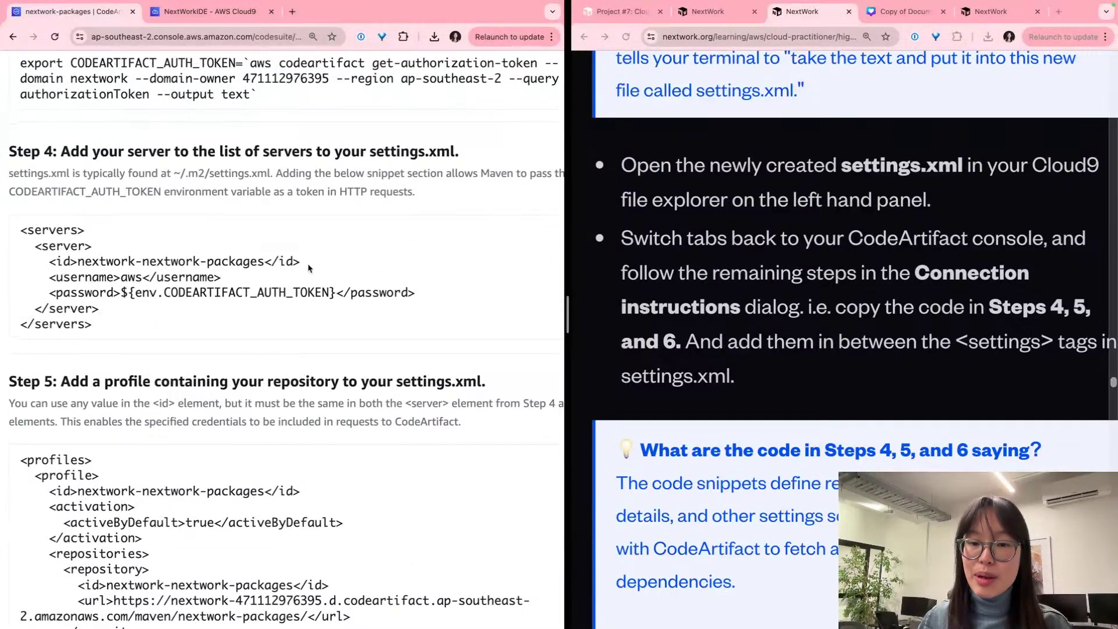
pyautogui.hscroll(3, 308, 265)
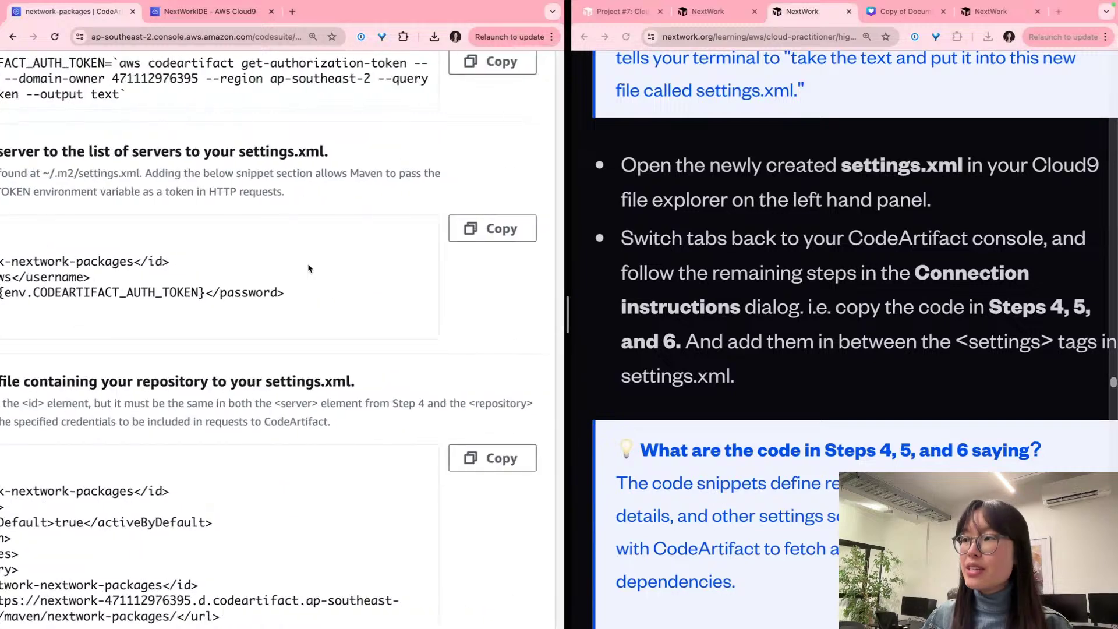
pyautogui.click(492, 228)
pyautogui.hscroll(-3, 211, 129)
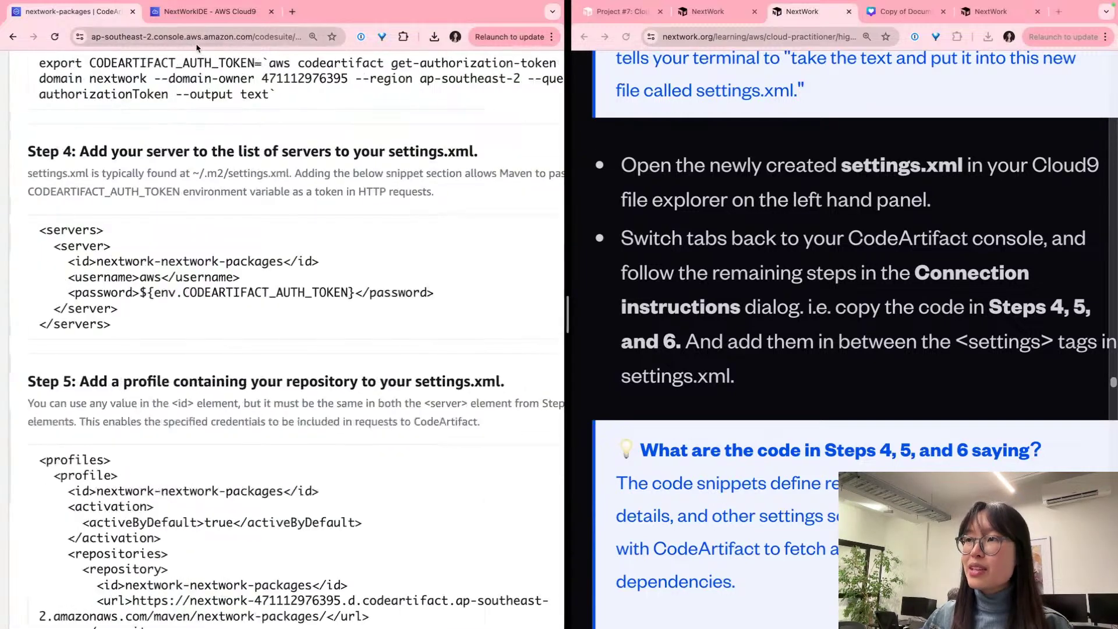
pyautogui.hscroll(2, 302, 255)
pyautogui.hscroll(1, 302, 255)
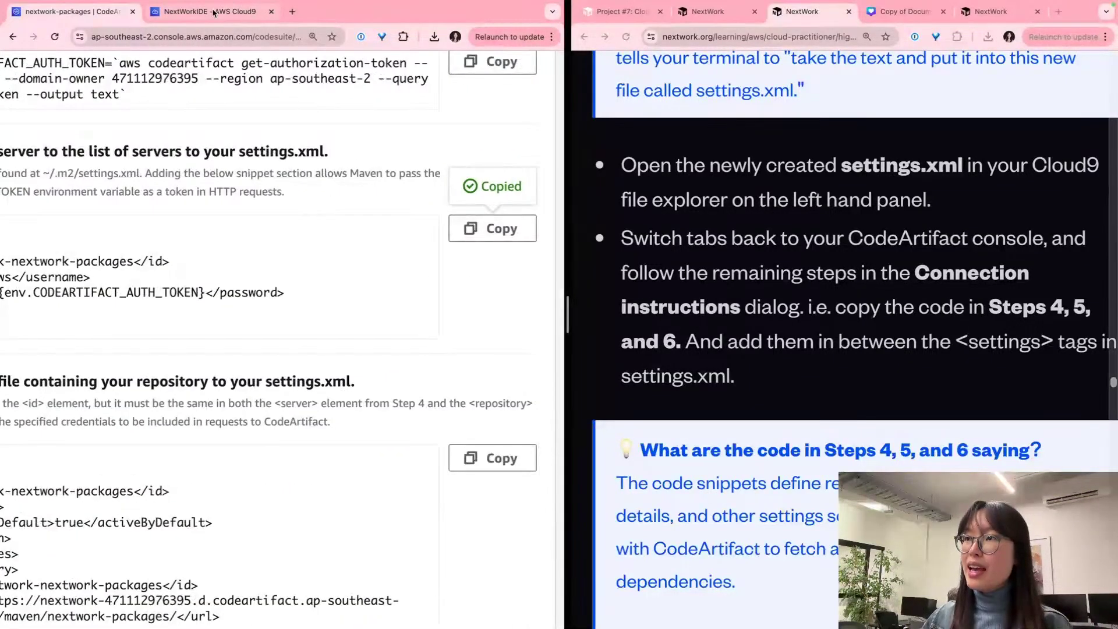
# Step: Paste the Step 4 servers block into settings.xml after the opening settings tag
pyautogui.click(216, 12)
pyautogui.press('Return')
pyautogui.press('super+v')
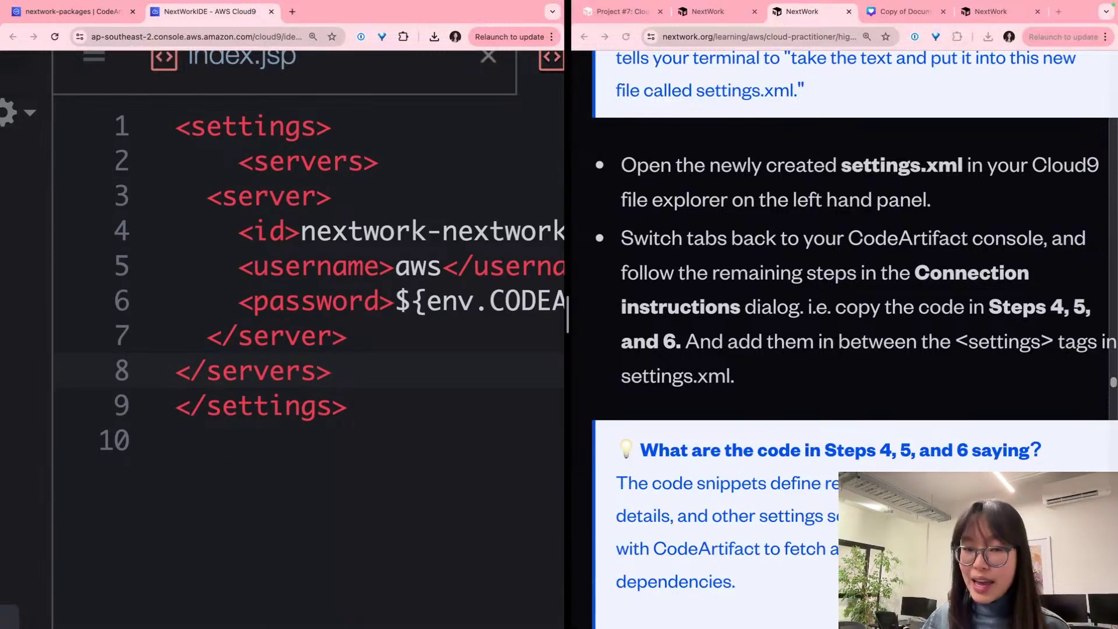
pyautogui.press('Return')
pyautogui.press('Return')
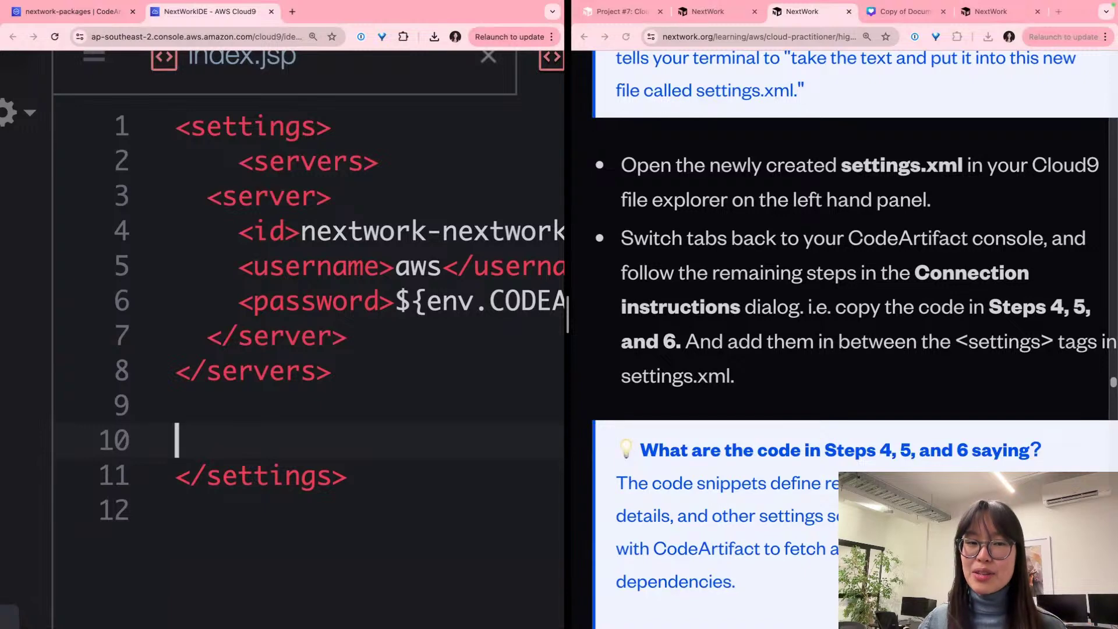
# Step: Copy CodeArtifact's Step 5 profiles snippet and paste it below the servers block
pyautogui.click(87, 17)
pyautogui.scroll(-4, 170, 262)
pyautogui.hscroll(-2, 171, 262)
pyautogui.hscroll(2, 171, 262)
pyautogui.scroll(2, 418, 286)
pyautogui.hscroll(-3, 418, 285)
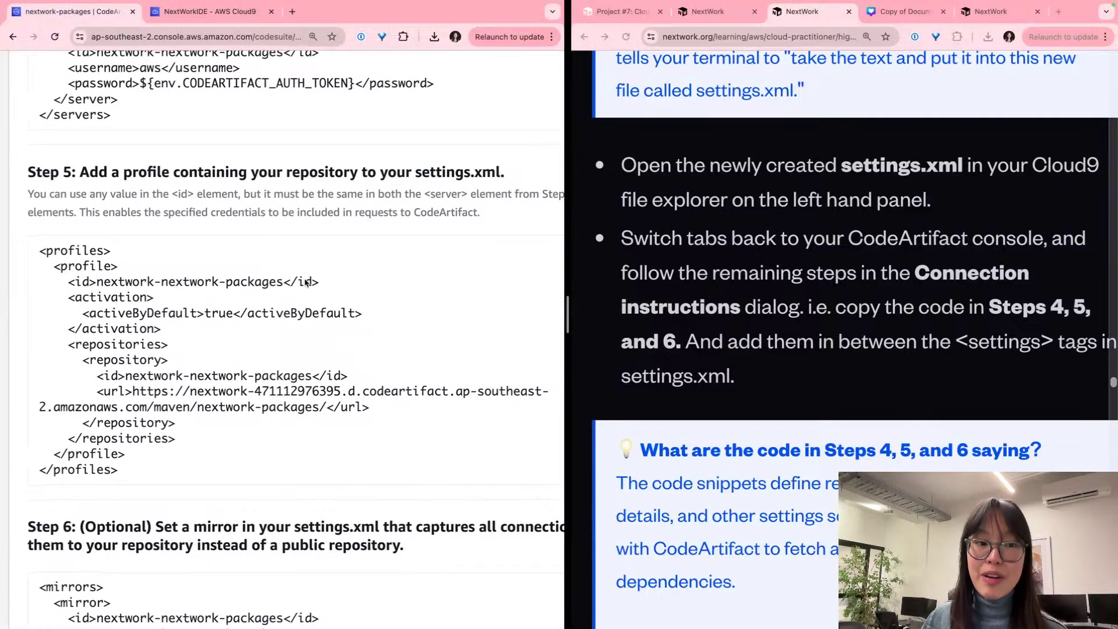
pyautogui.hscroll(3, 320, 280)
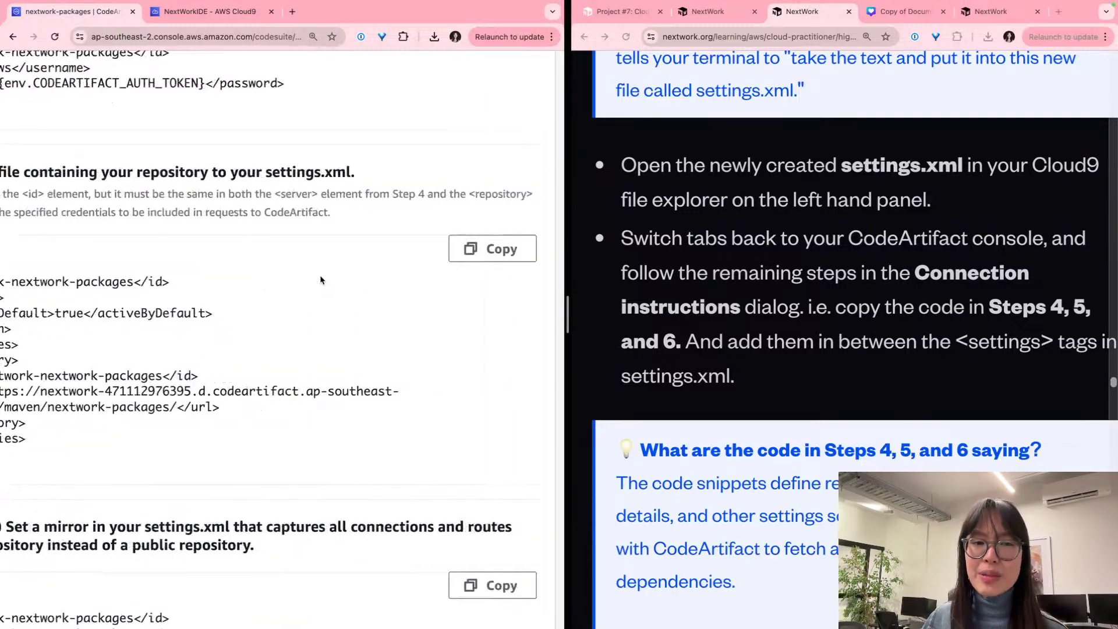
pyautogui.click(492, 248)
pyautogui.click(204, 12)
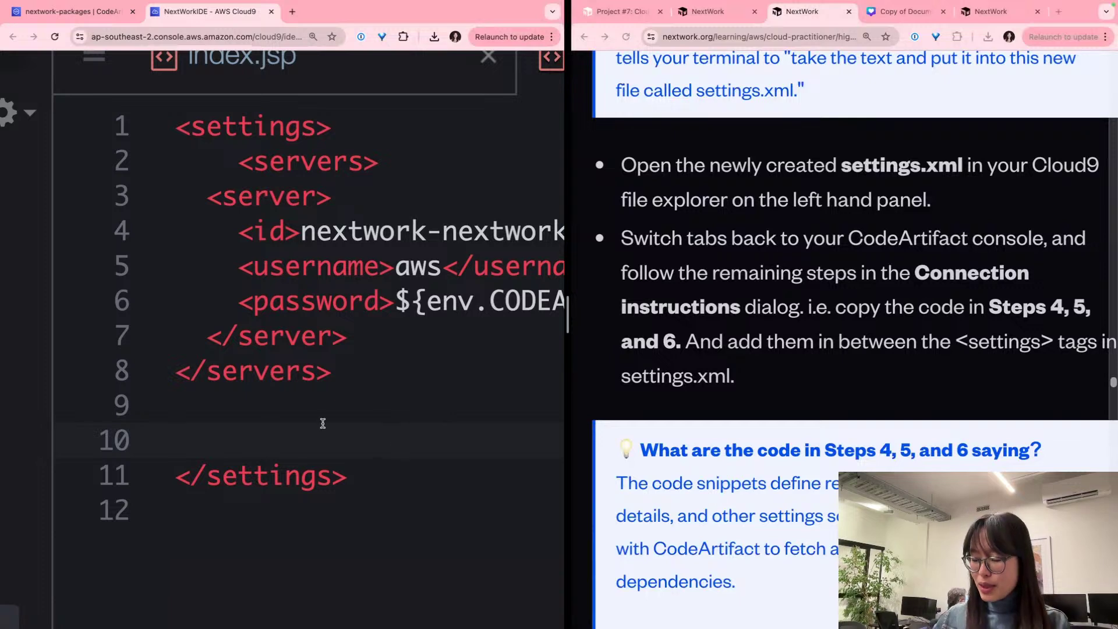
pyautogui.hotkey('ctrl', 'v')
pyautogui.scroll(1, 322, 423)
pyautogui.scroll(-5, 323, 423)
pyautogui.scroll(-2, 322, 424)
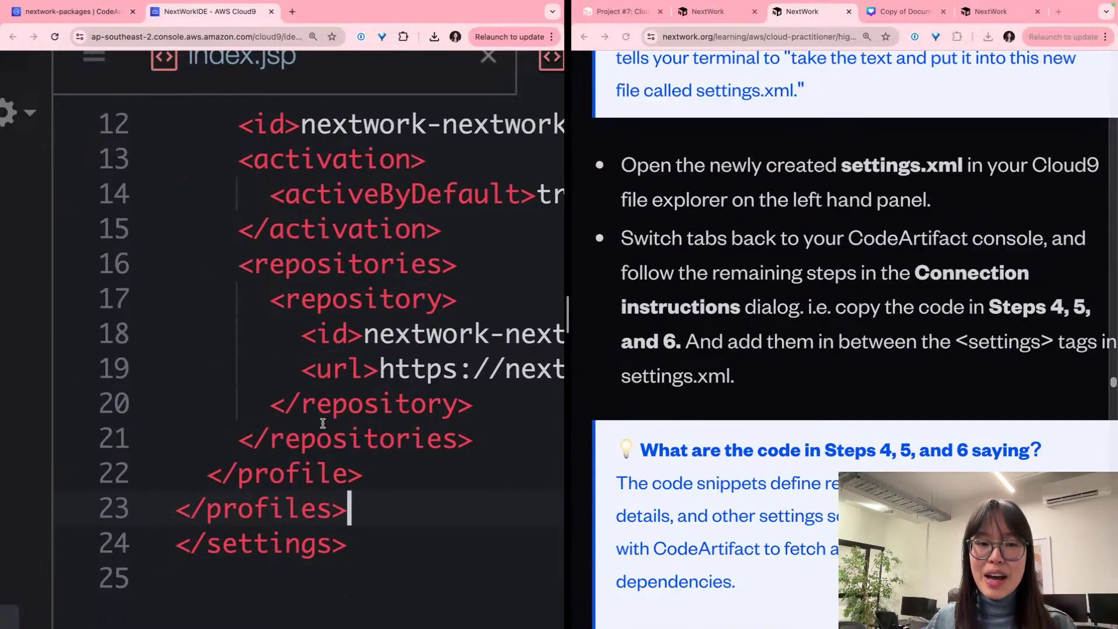
pyautogui.press('Return')
pyautogui.press('Return')
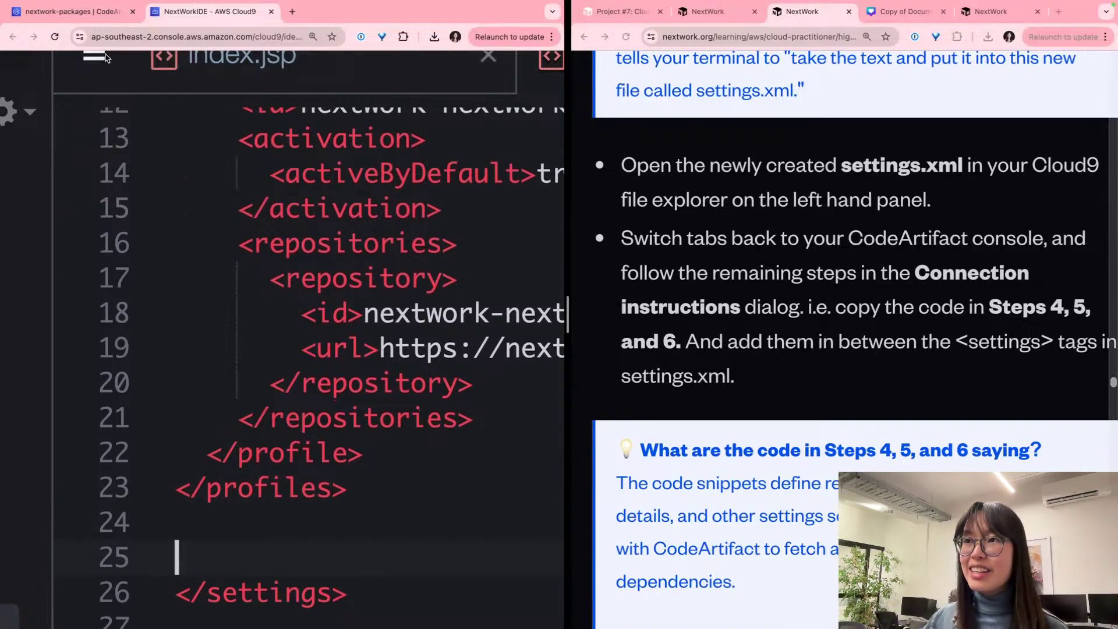
# Step: Copy the Step 6 mirrors snippet into settings.xml, with a blank line after </mirrors>
pyautogui.hotkey('ctrl', 'shift', 'Tab')
pyautogui.scroll(-3, 393, 356)
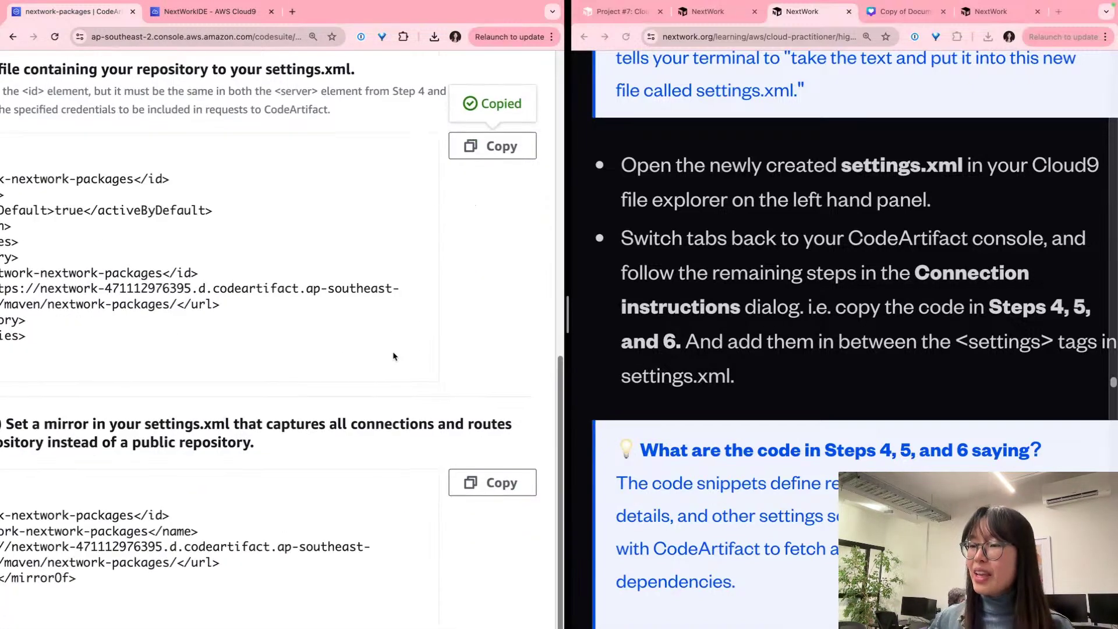
pyautogui.hscroll(-1, 396, 356)
pyautogui.hscroll(1, 402, 357)
pyautogui.click(492, 414)
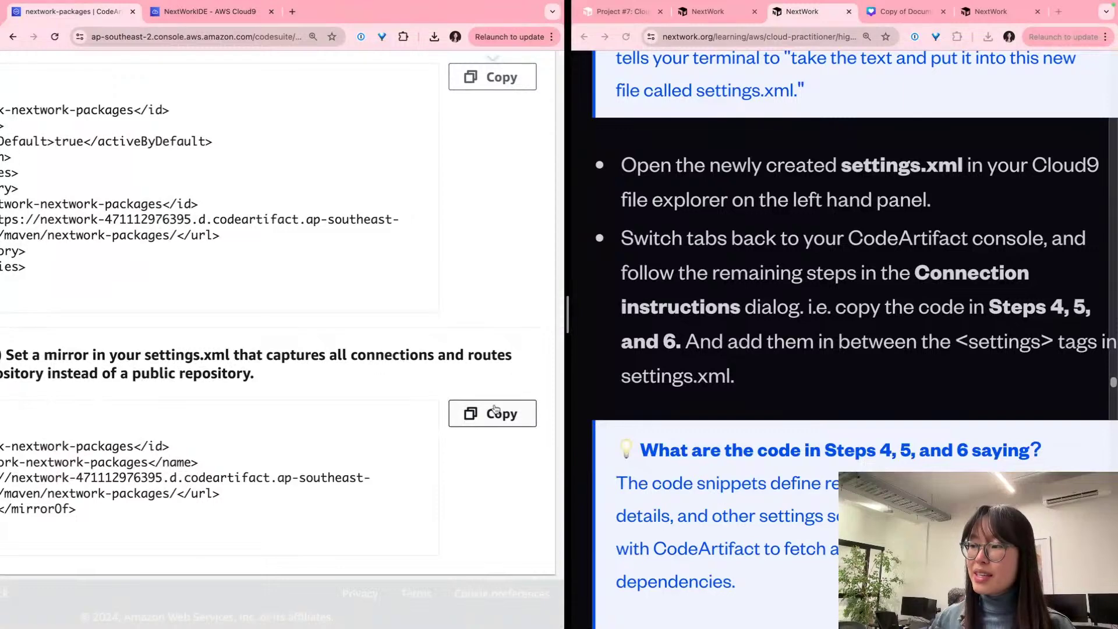
pyautogui.click(230, 7)
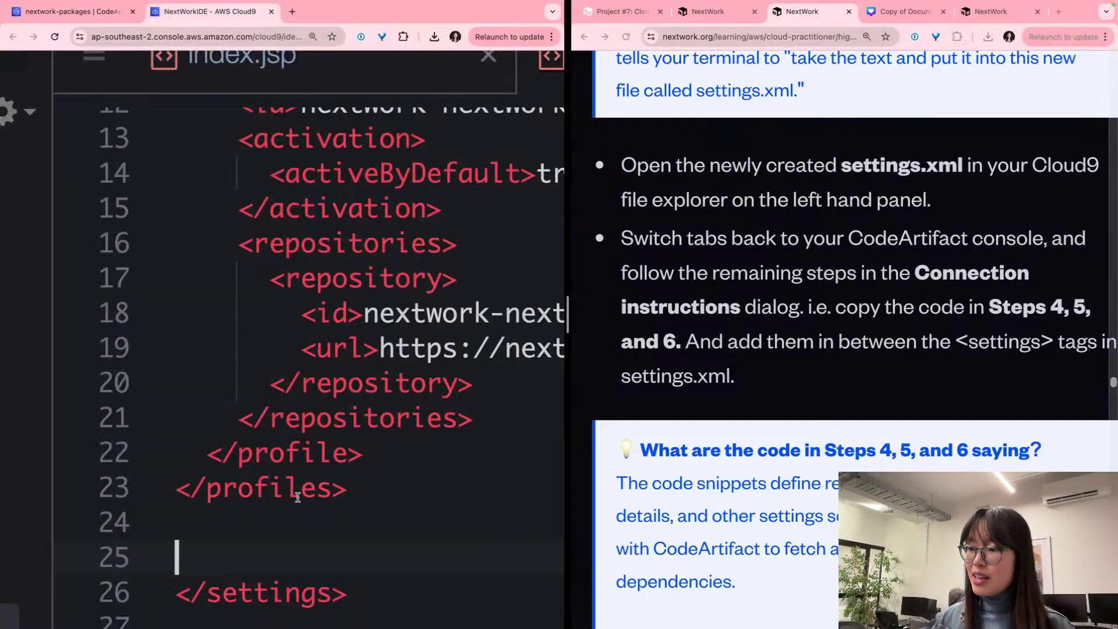
pyautogui.press('super+v')
pyautogui.scroll(-4, 279, 445)
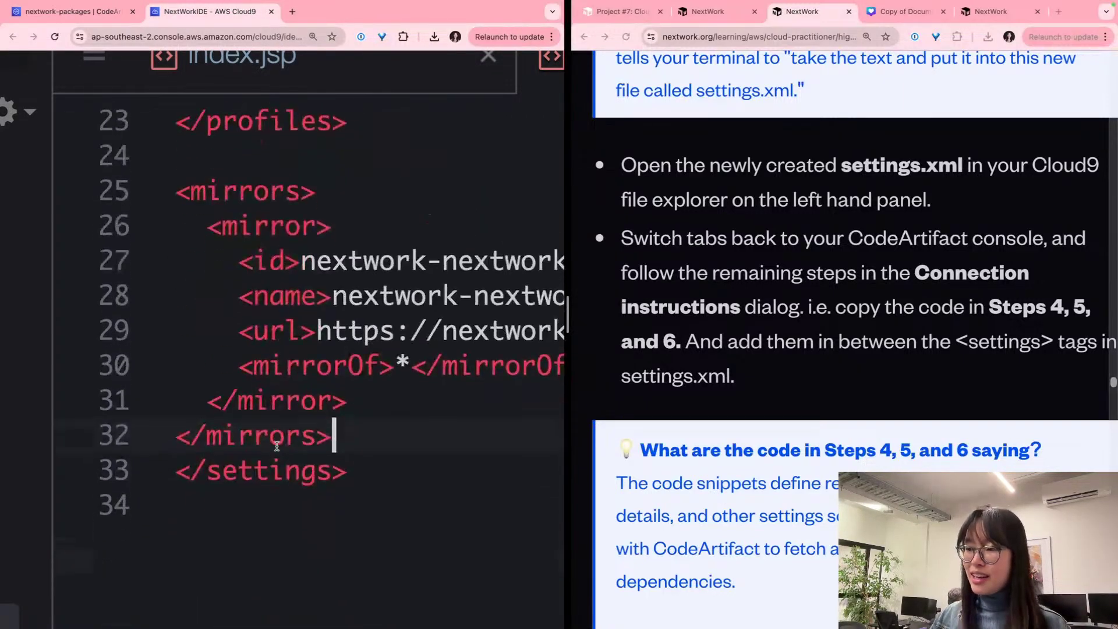
pyautogui.click(290, 445)
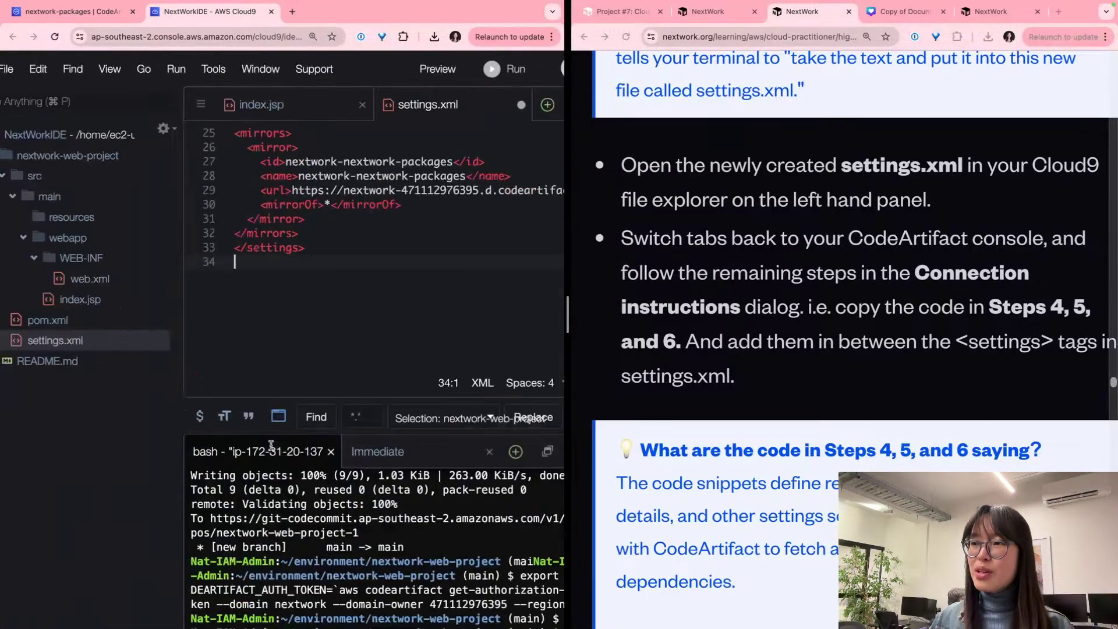
pyautogui.click(326, 233)
pyautogui.press('Return')
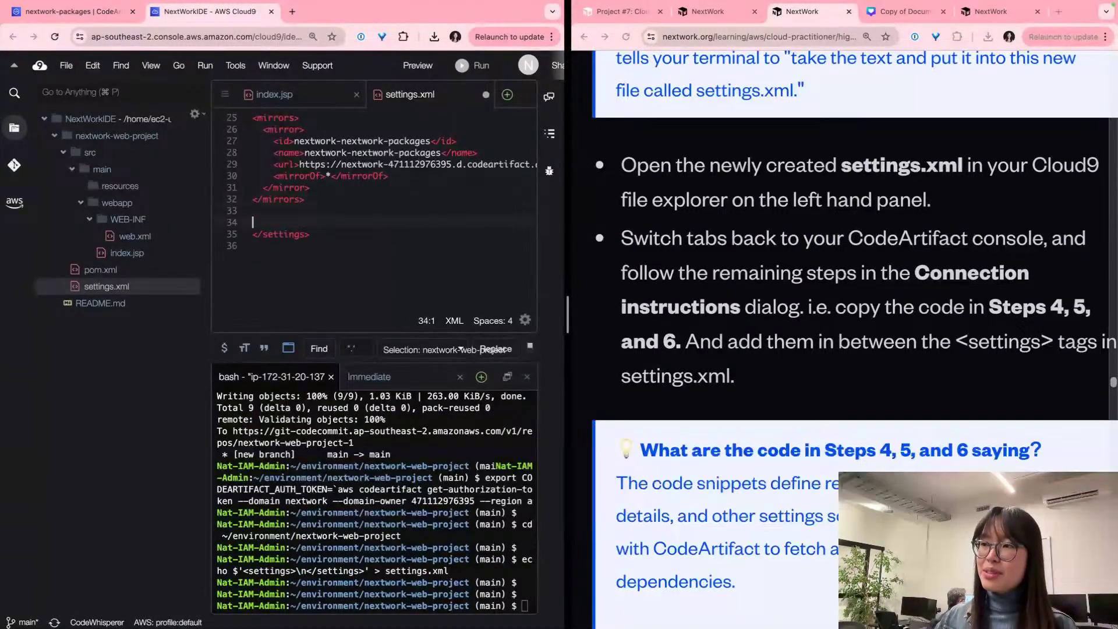
# Step: Look over the filled settings.xml and return to the CodeArtifact connection instructions
pyautogui.scroll(3, 328, 200)
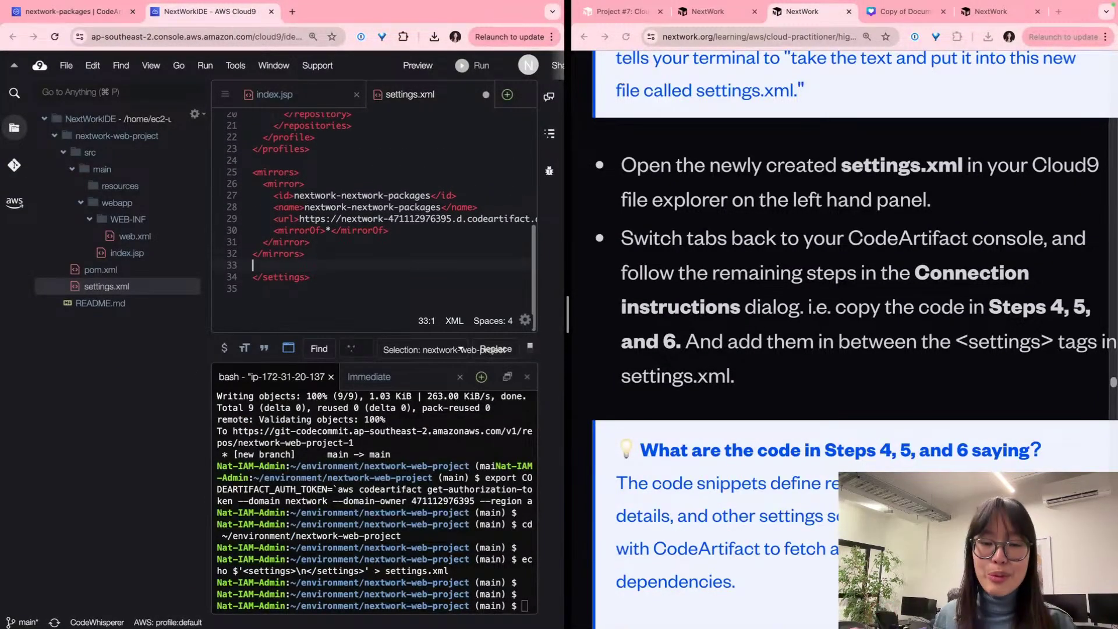
pyautogui.hscroll(4, 393, 222)
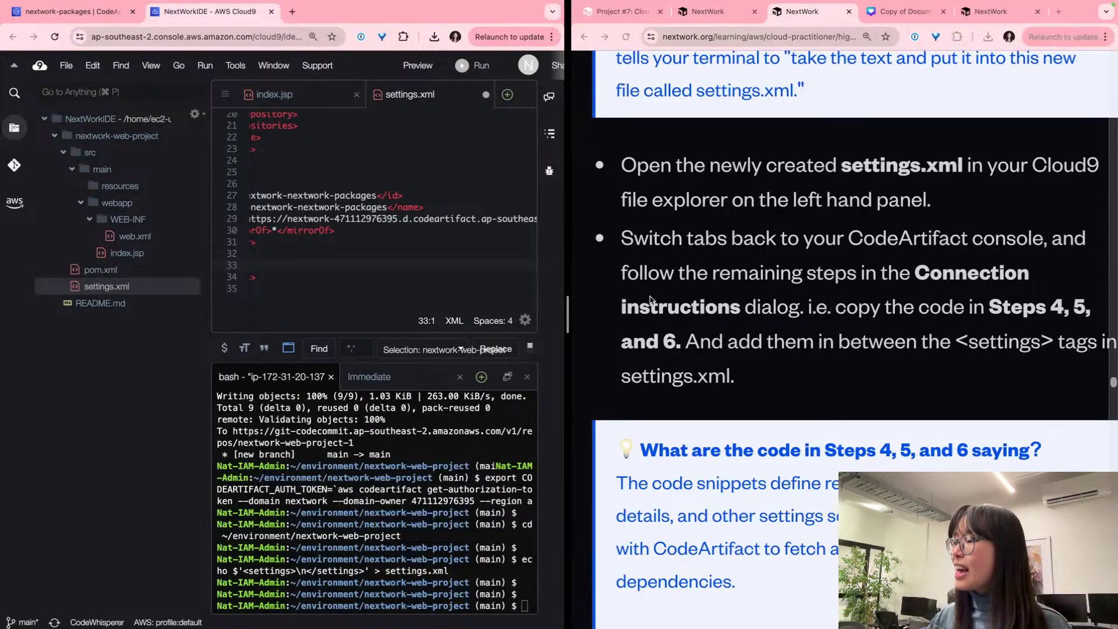
pyautogui.scroll(-5, 651, 300)
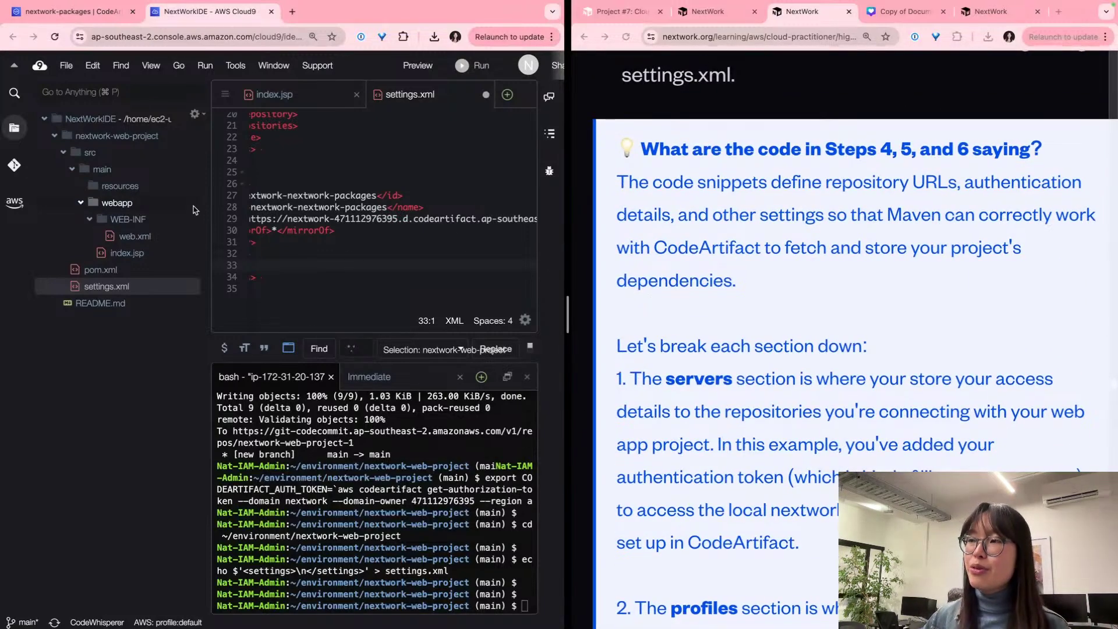
pyautogui.click(81, 12)
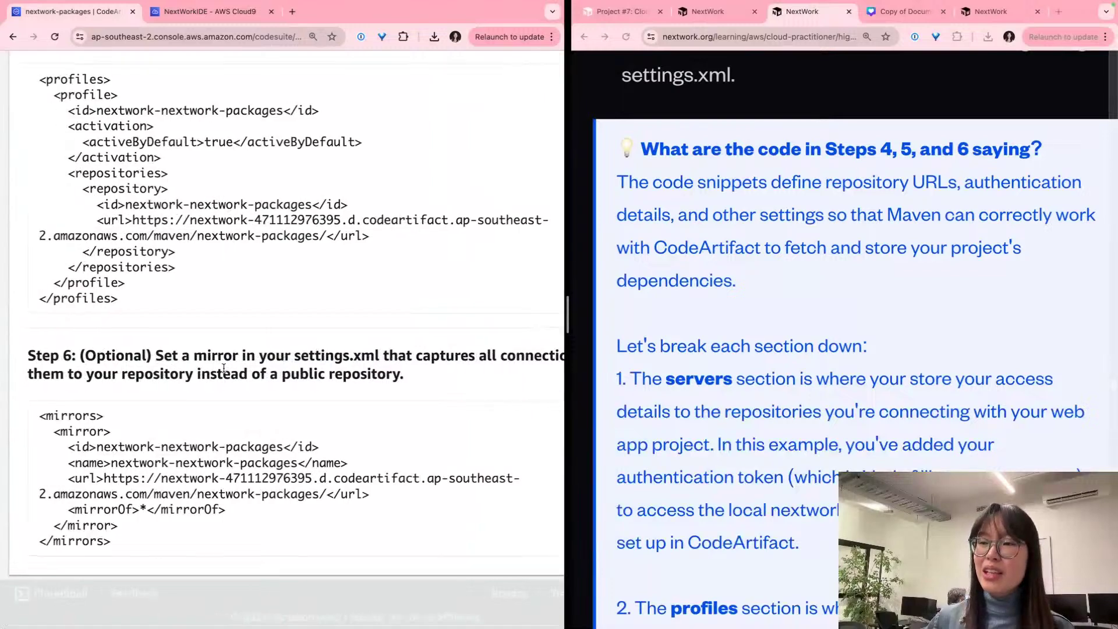
pyautogui.scroll(6, 224, 368)
pyautogui.scroll(-2, 172, 318)
pyautogui.scroll(-5, 170, 319)
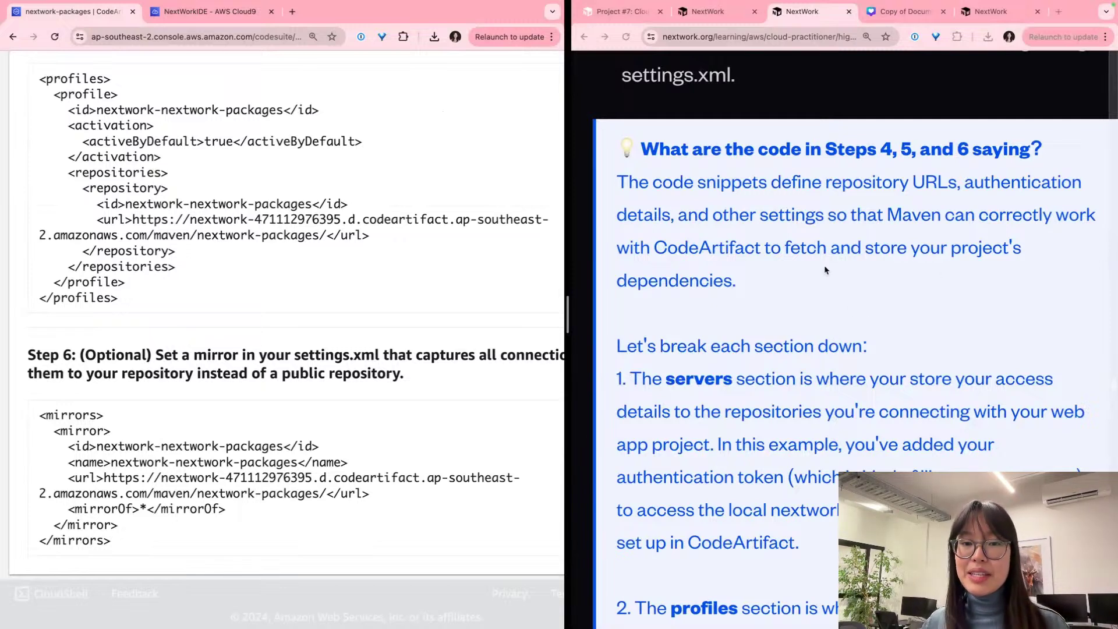
pyautogui.scroll(-1, 824, 269)
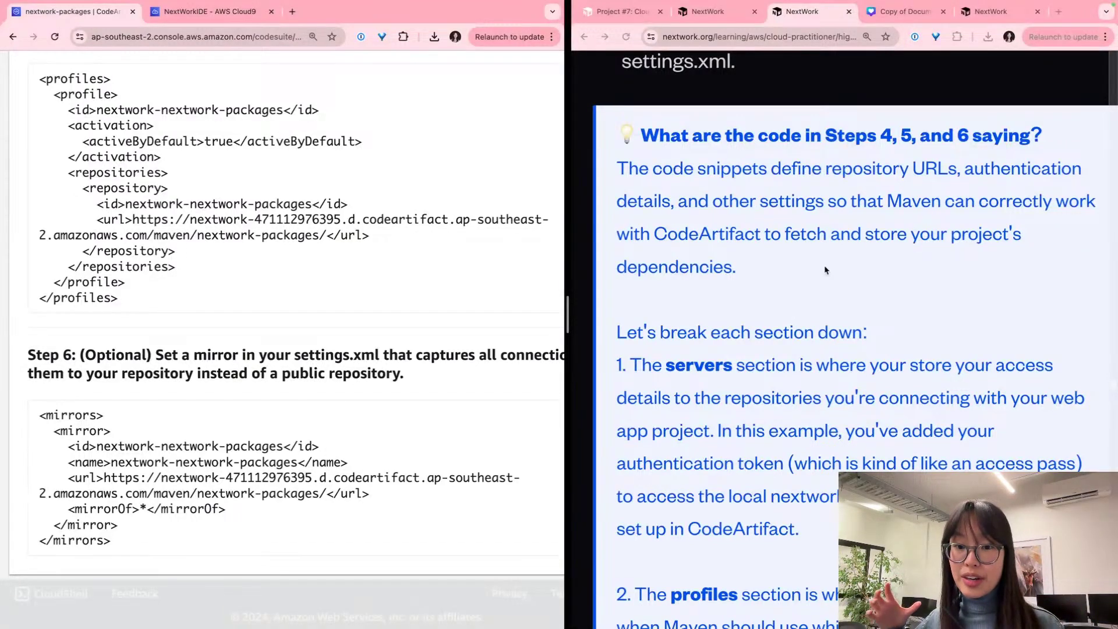
pyautogui.scroll(-4, 825, 269)
pyautogui.scroll(5, 231, 300)
pyautogui.scroll(1, 232, 301)
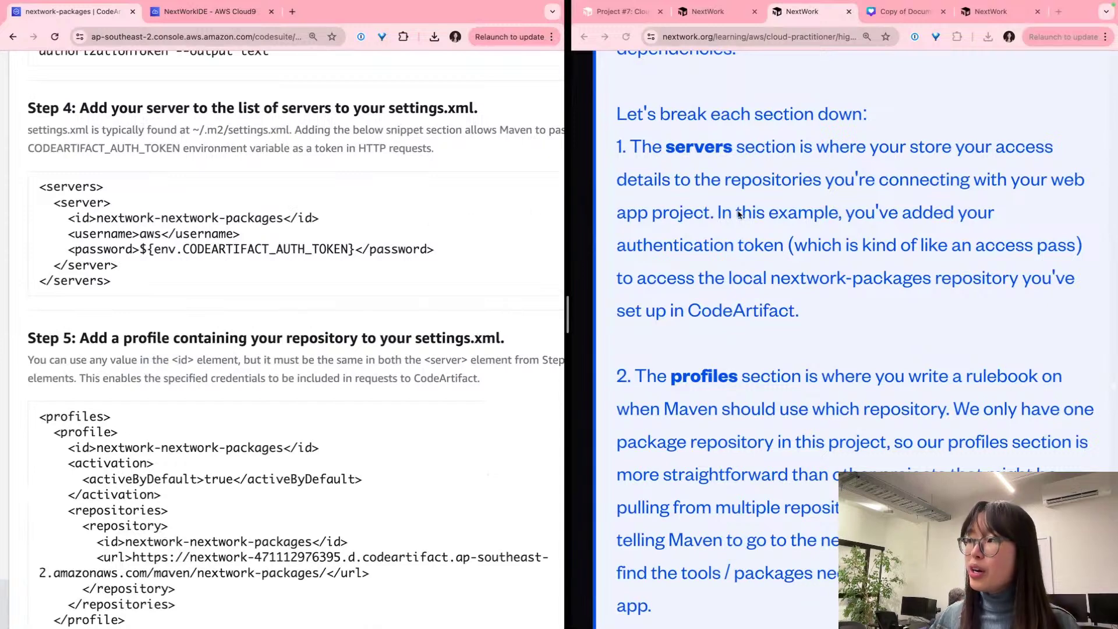
pyautogui.doubleClick(235, 214)
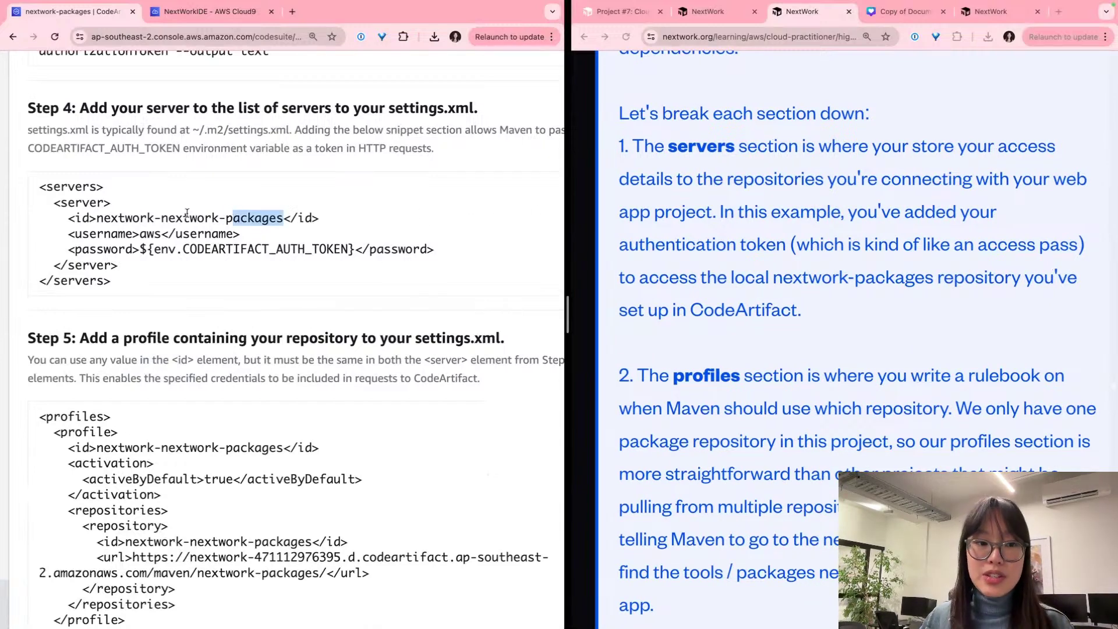
pyautogui.tripleClick(51, 187)
pyautogui.scroll(3, 51, 191)
pyautogui.click(51, 191)
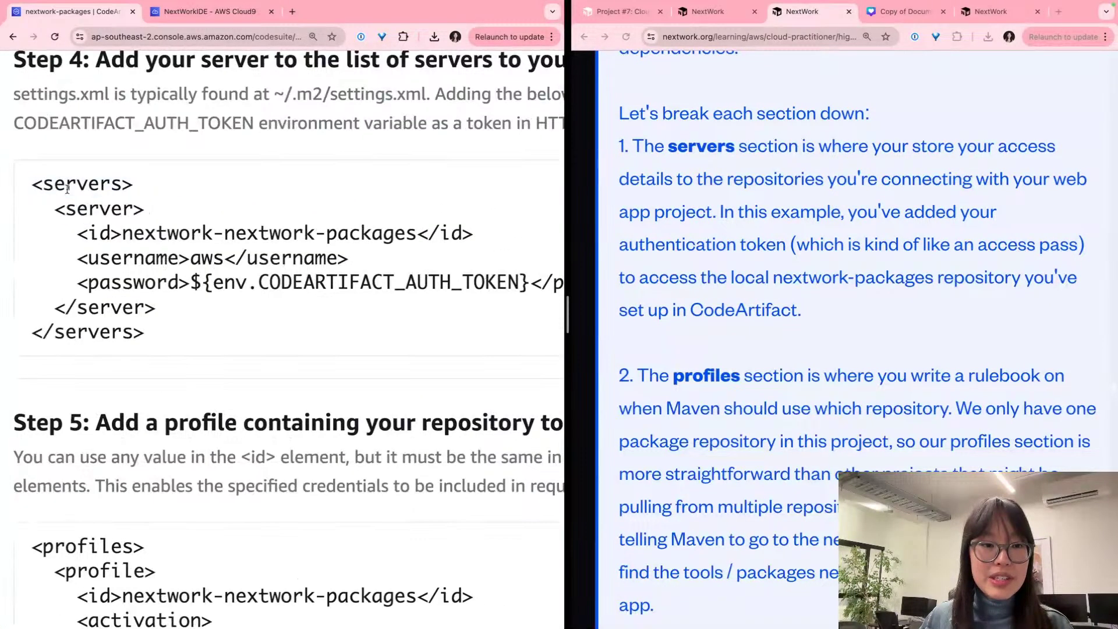
pyautogui.scroll(3, 59, 186)
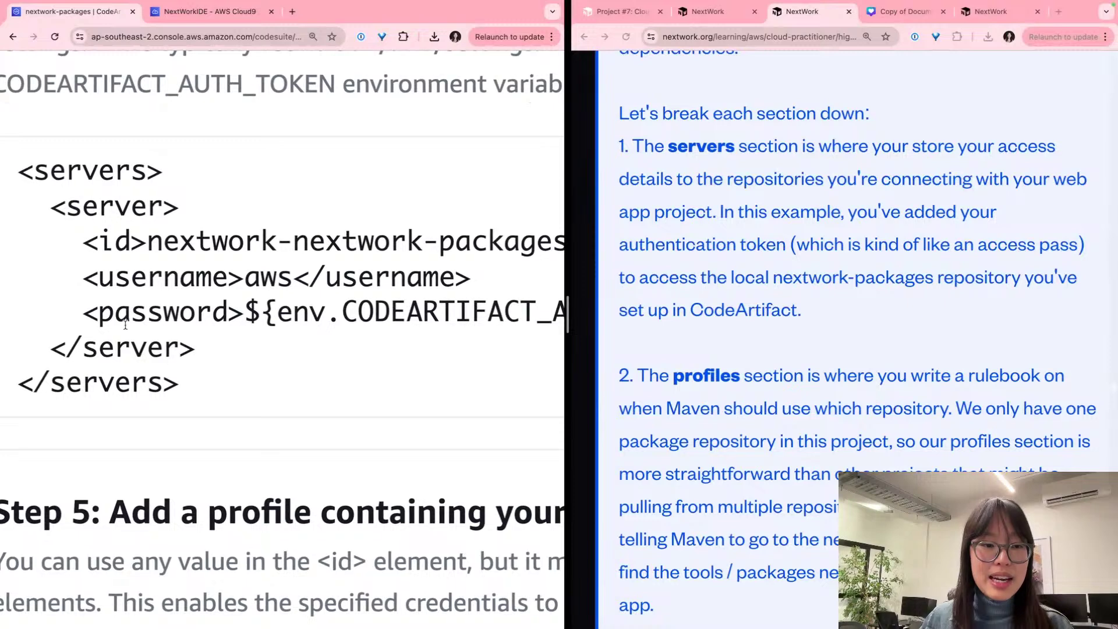
pyautogui.doubleClick(100, 384)
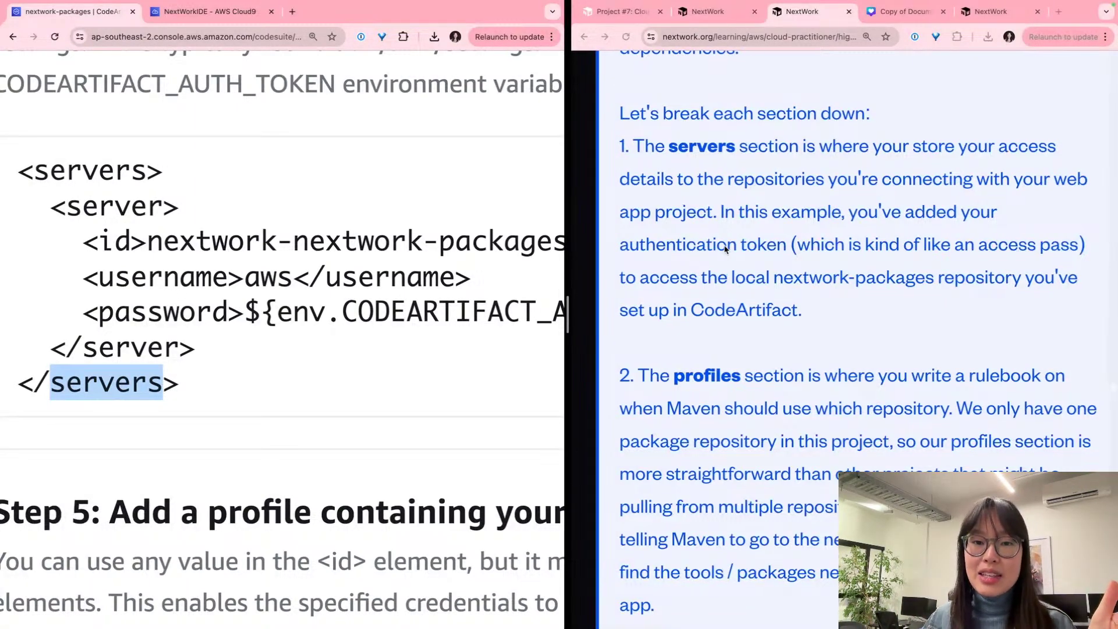
pyautogui.scroll(-2, 724, 249)
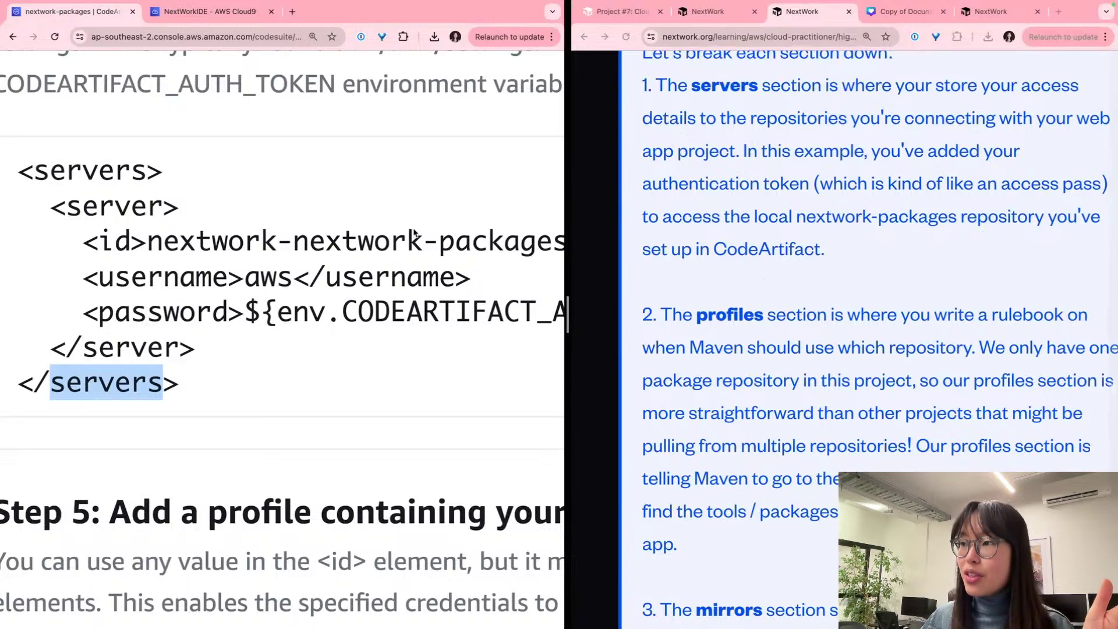
pyautogui.hscroll(10, 344, 302)
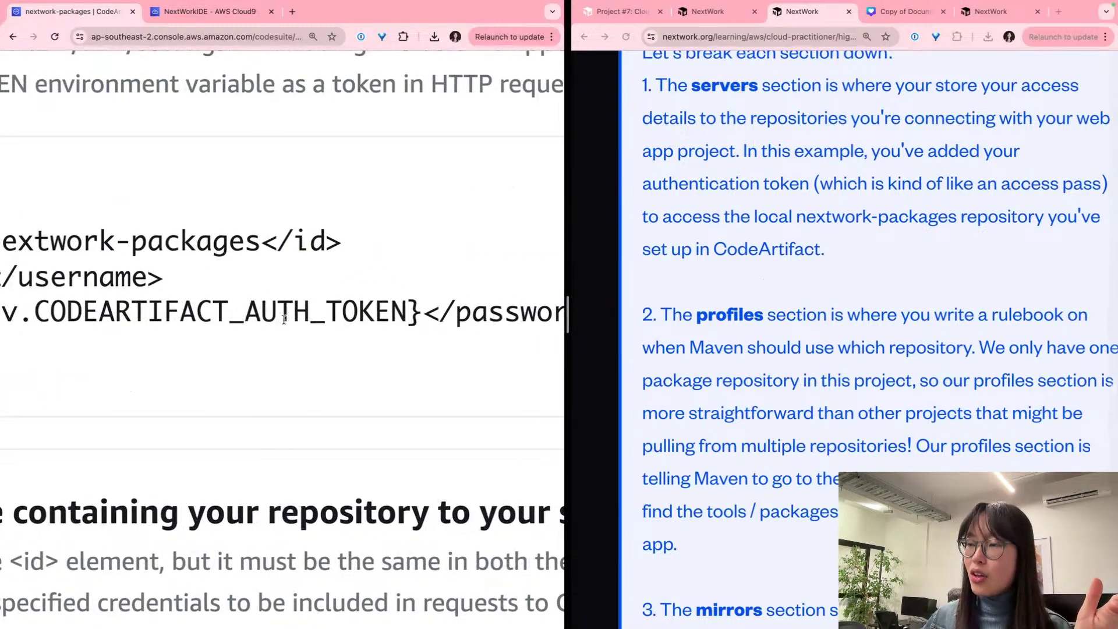
pyautogui.moveTo(244, 317); pyautogui.dragTo(423, 317)
pyautogui.click(391, 321)
pyautogui.scroll(-5, 391, 320)
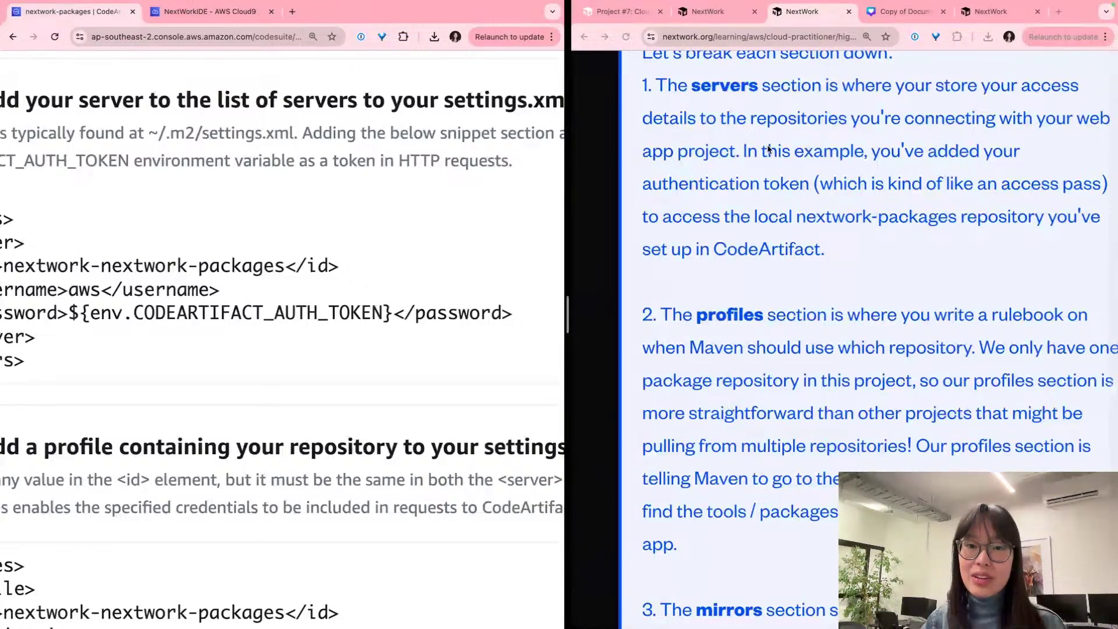
pyautogui.click(948, 225)
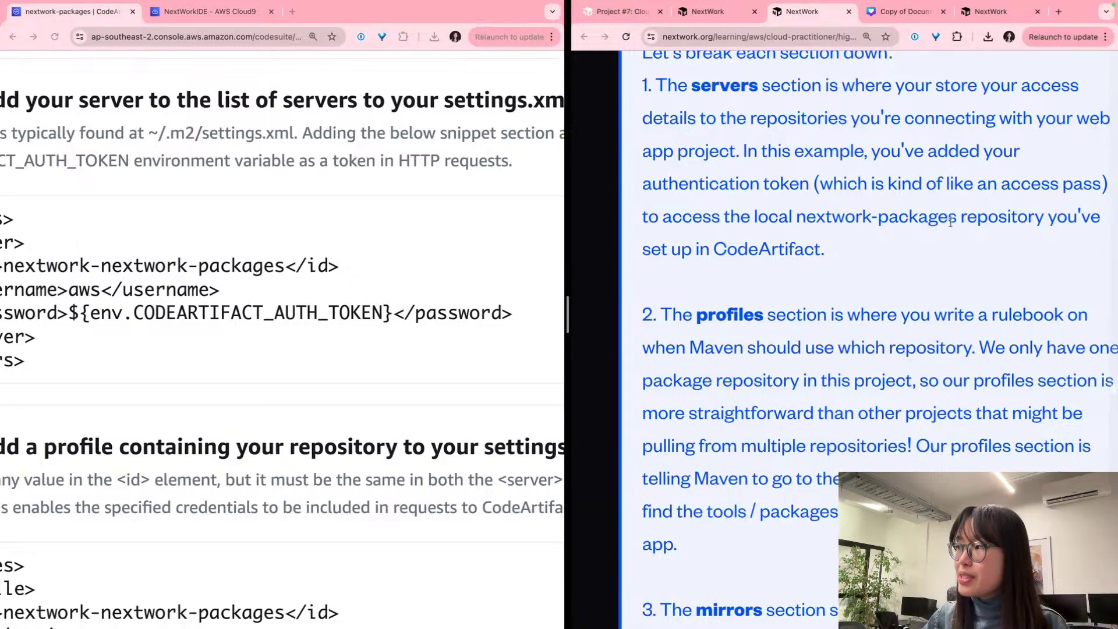
pyautogui.moveTo(956, 216); pyautogui.dragTo(795, 216)
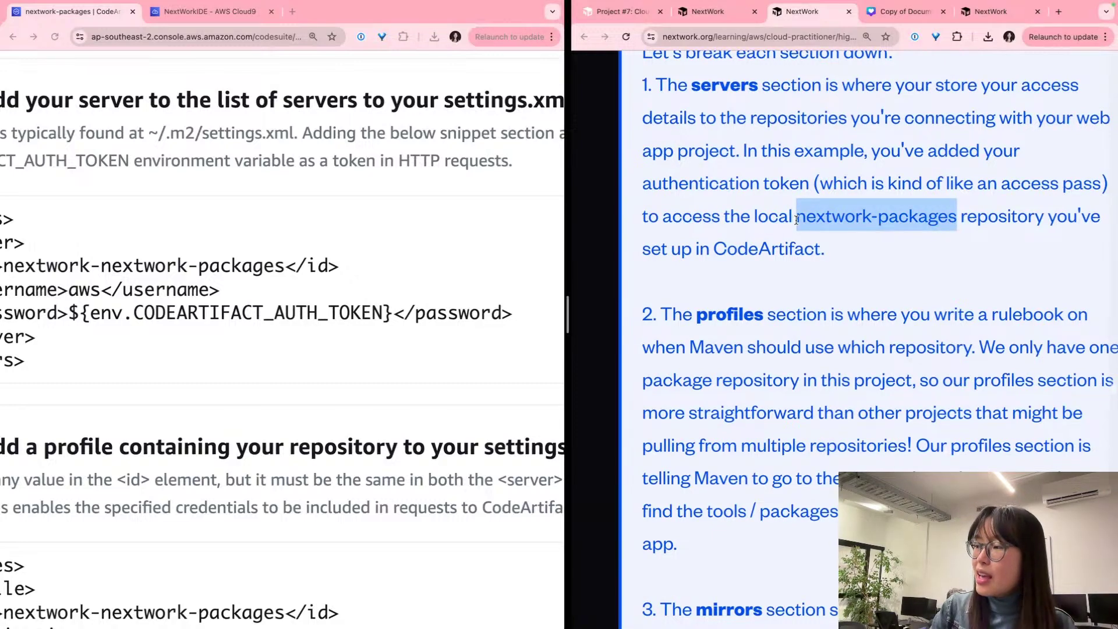
pyautogui.click(797, 221)
pyautogui.scroll(-1, 797, 224)
pyautogui.scroll(-3, 796, 224)
pyautogui.scroll(-10, 292, 192)
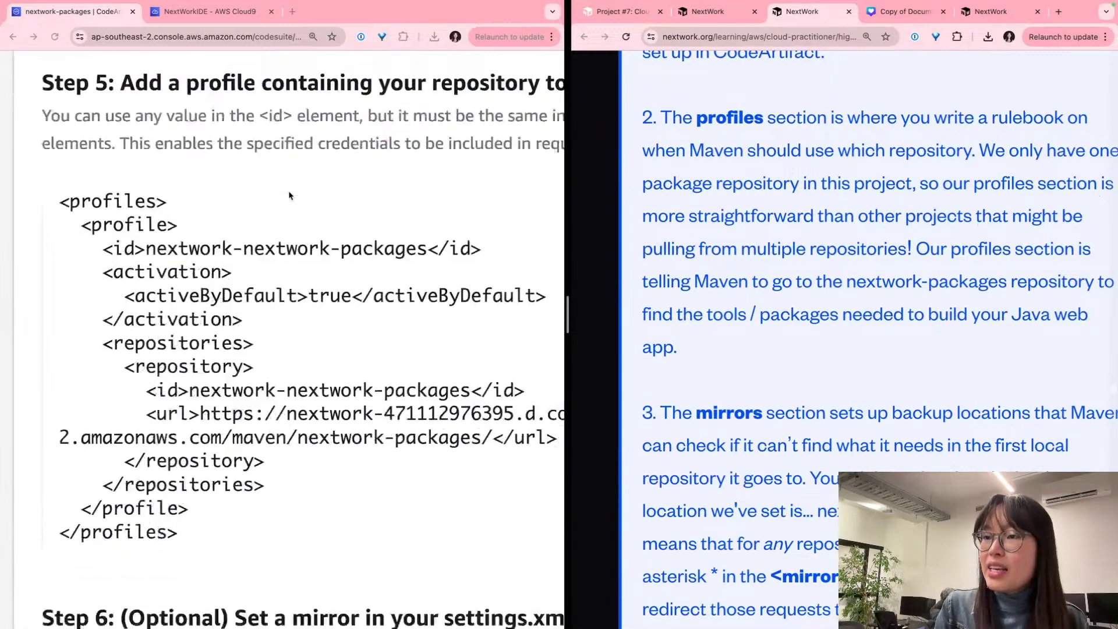
pyautogui.scroll(5, 289, 195)
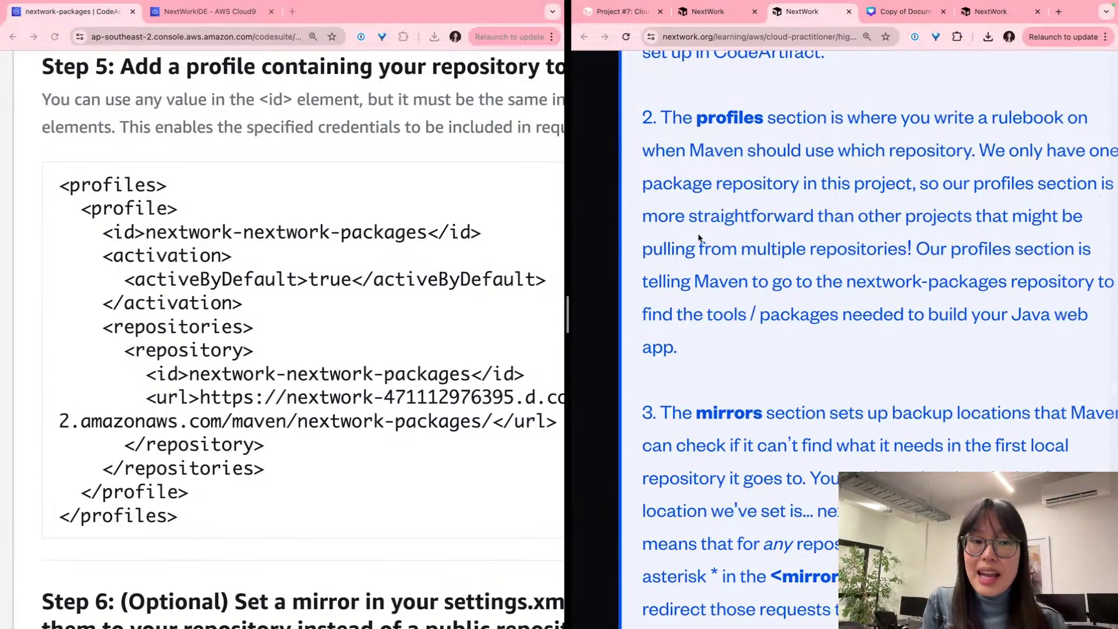
pyautogui.scroll(1, 697, 233)
pyautogui.hscroll(2, 697, 233)
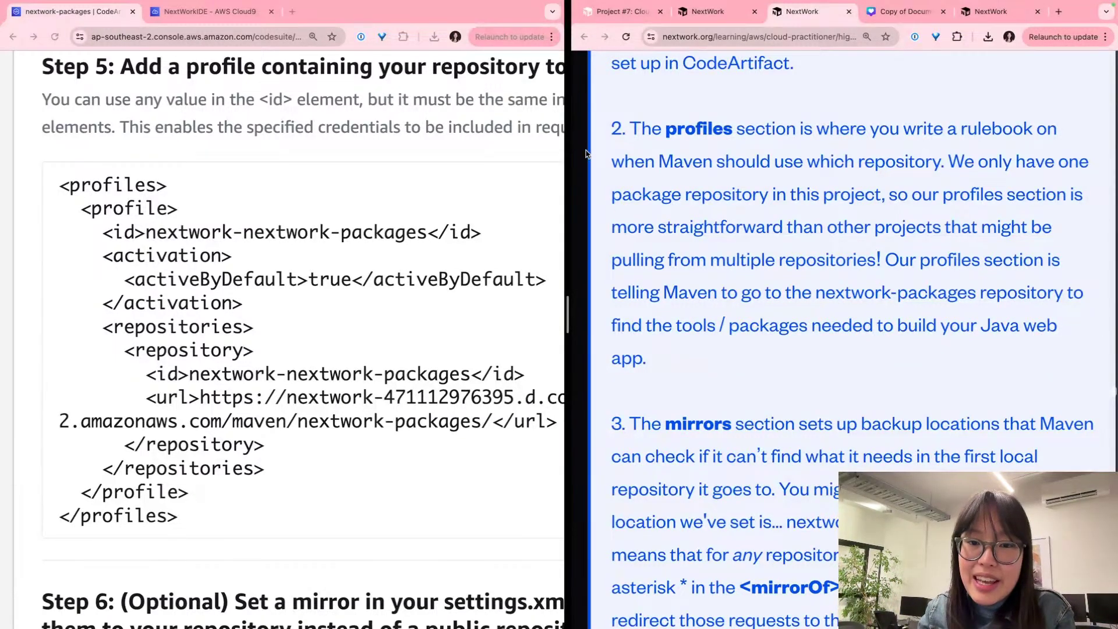
pyautogui.scroll(-1, 501, 355)
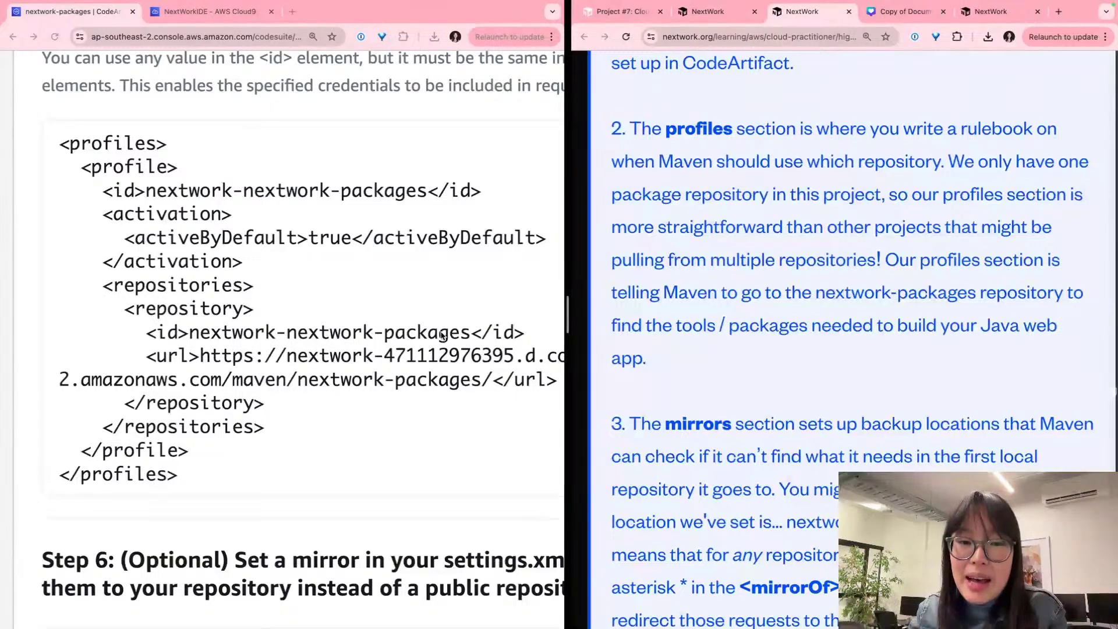
pyautogui.scroll(-2, 690, 309)
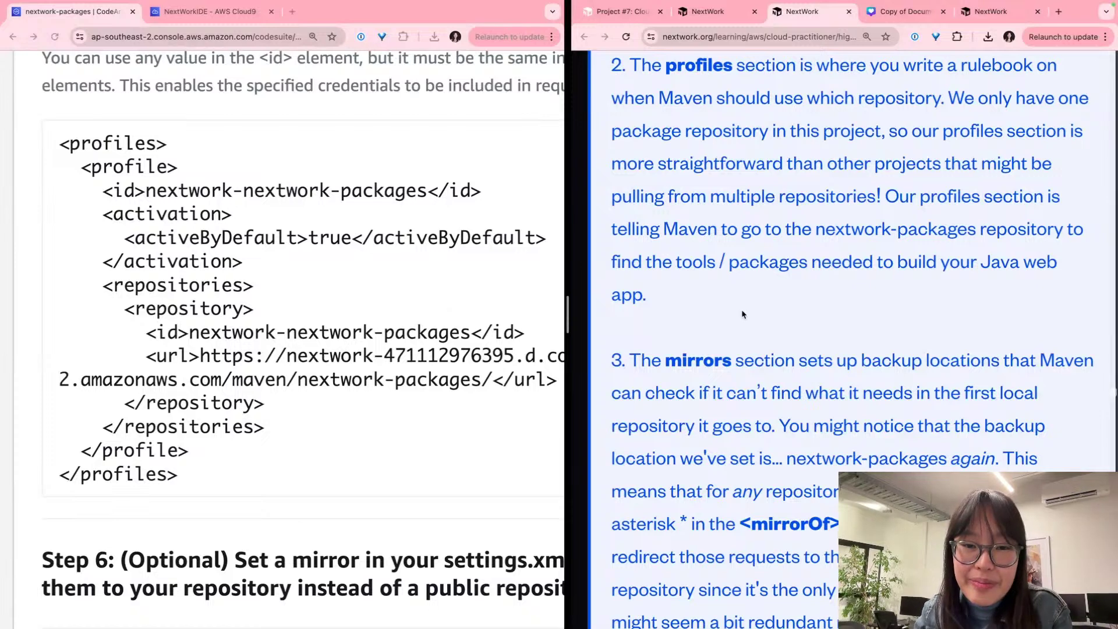
pyautogui.scroll(-5, 742, 309)
pyautogui.scroll(1, 742, 309)
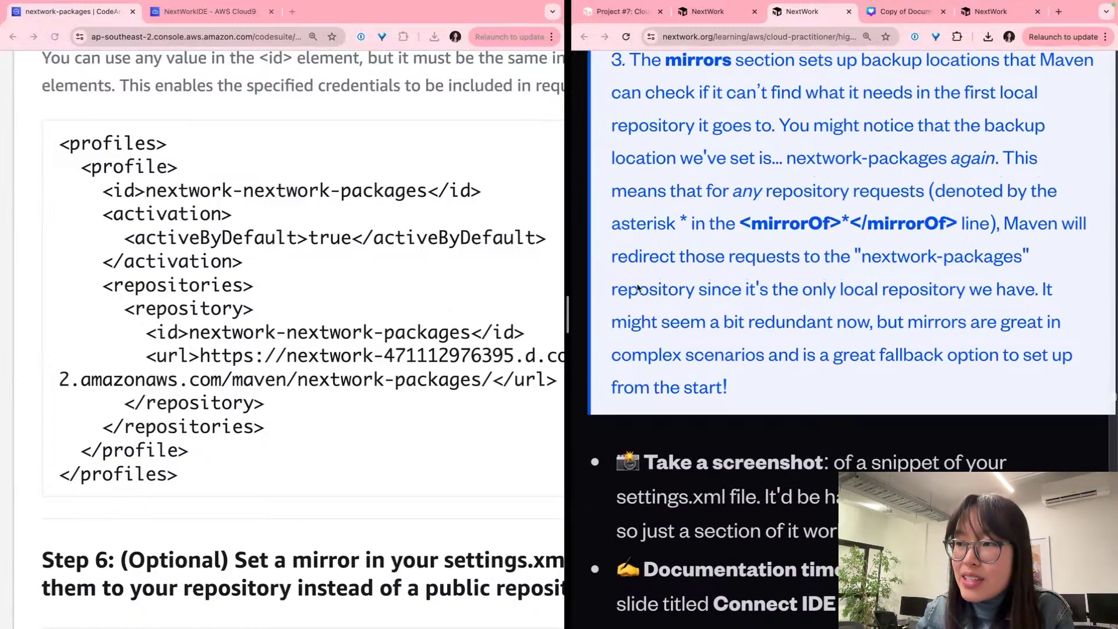
pyautogui.scroll(-3, 400, 268)
pyautogui.scroll(-5, 286, 493)
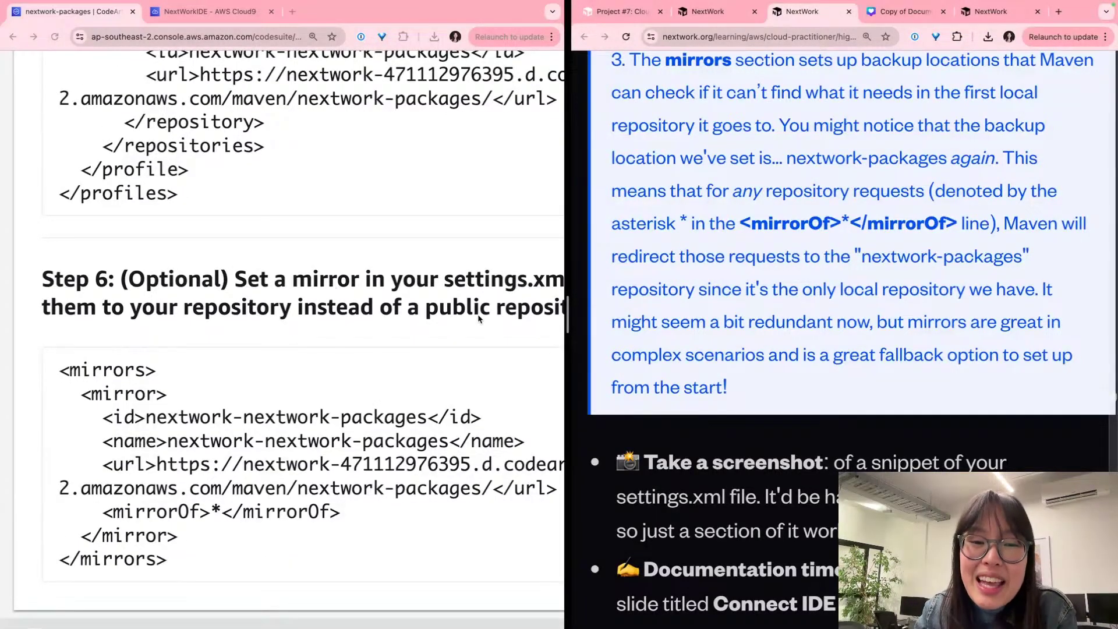
pyautogui.scroll(1, 748, 313)
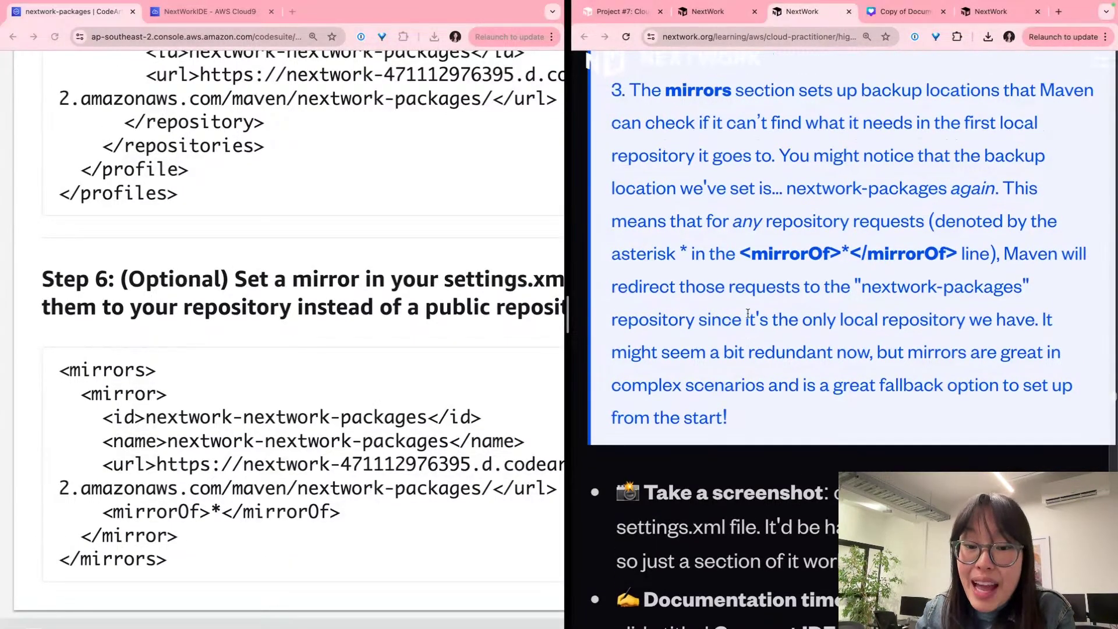
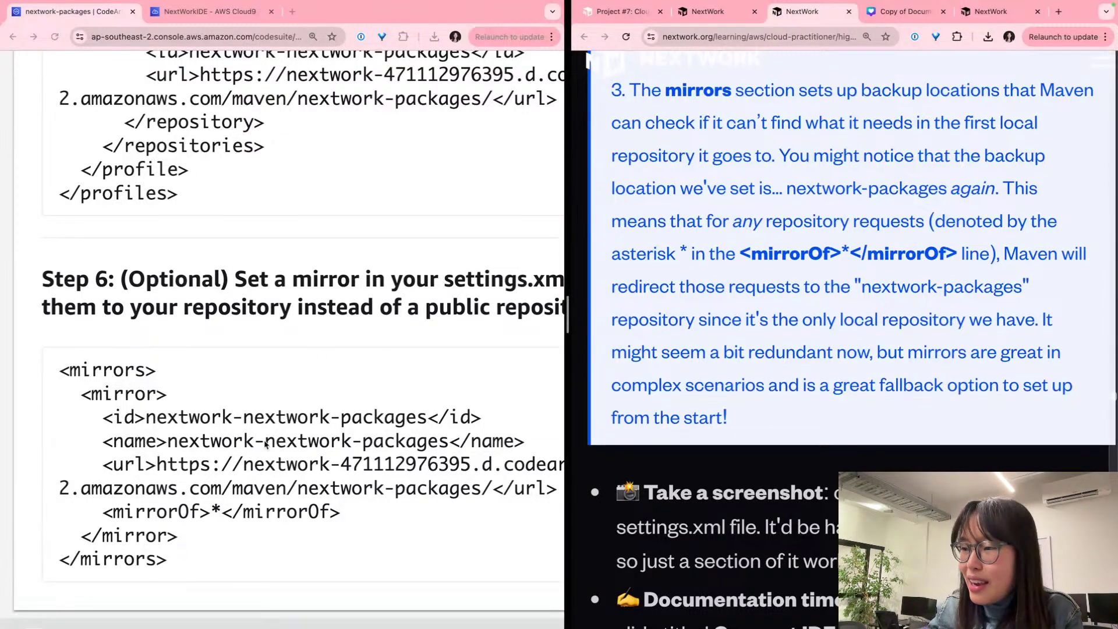
# Step: Review the CodeArtifact mirror snippet's id, name, repository URL and account number
pyautogui.scroll(-2, 264, 445)
pyautogui.tripleClick(136, 447)
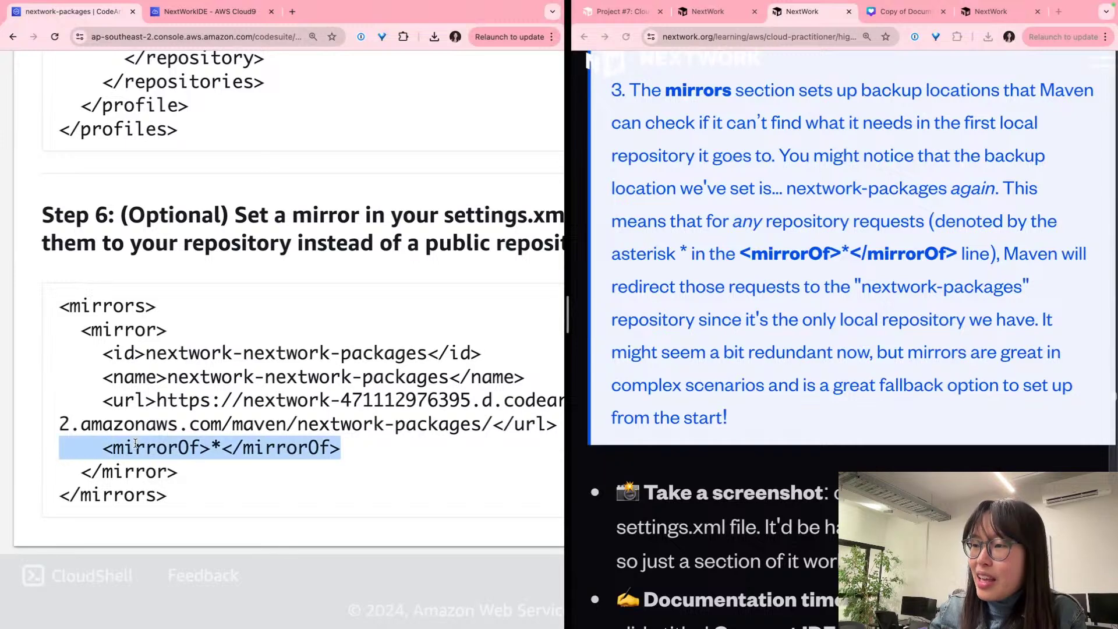
pyautogui.scroll(-3, 134, 446)
pyautogui.hscroll(-3, 132, 445)
pyautogui.tripleClick(234, 473)
pyautogui.click(310, 461)
pyautogui.doubleClick(310, 461)
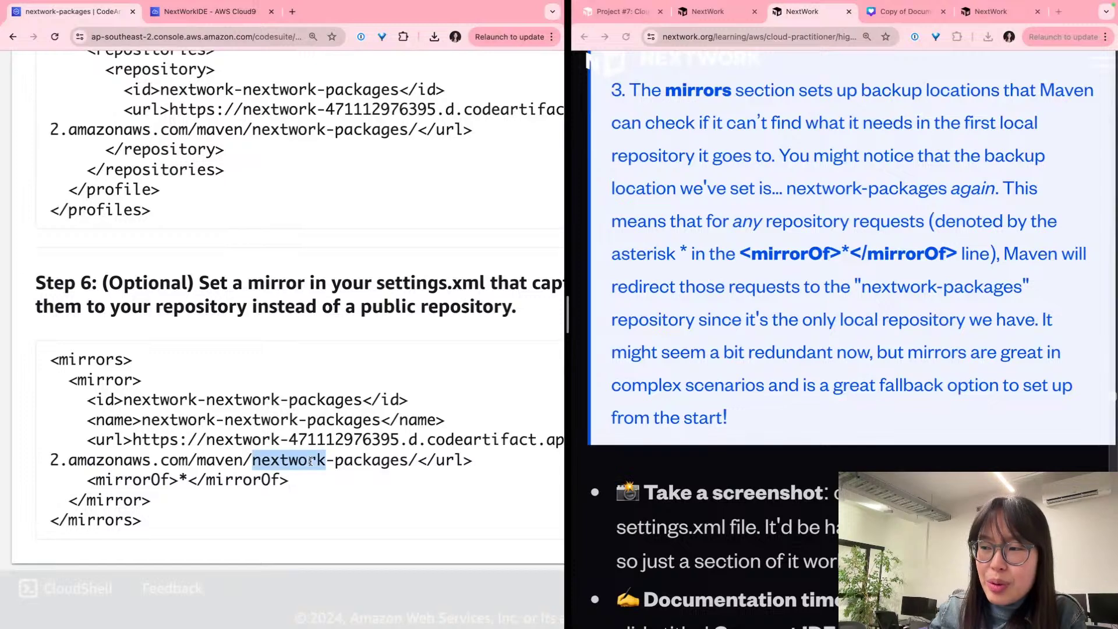
pyautogui.click(144, 393)
pyautogui.moveTo(117, 398); pyautogui.dragTo(357, 440)
pyautogui.click(246, 440)
pyautogui.moveTo(234, 439); pyautogui.dragTo(402, 440)
pyautogui.click(408, 440)
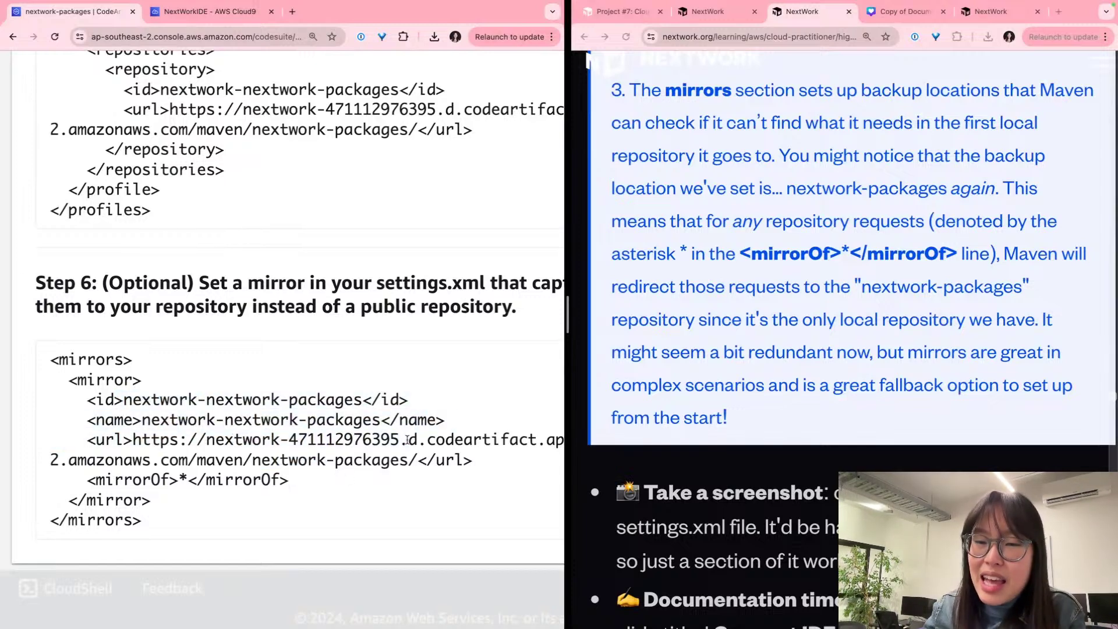
# Step: Check the snippet's mirrorOf '*' line against the NextWork guide's explanation
pyautogui.click(717, 212)
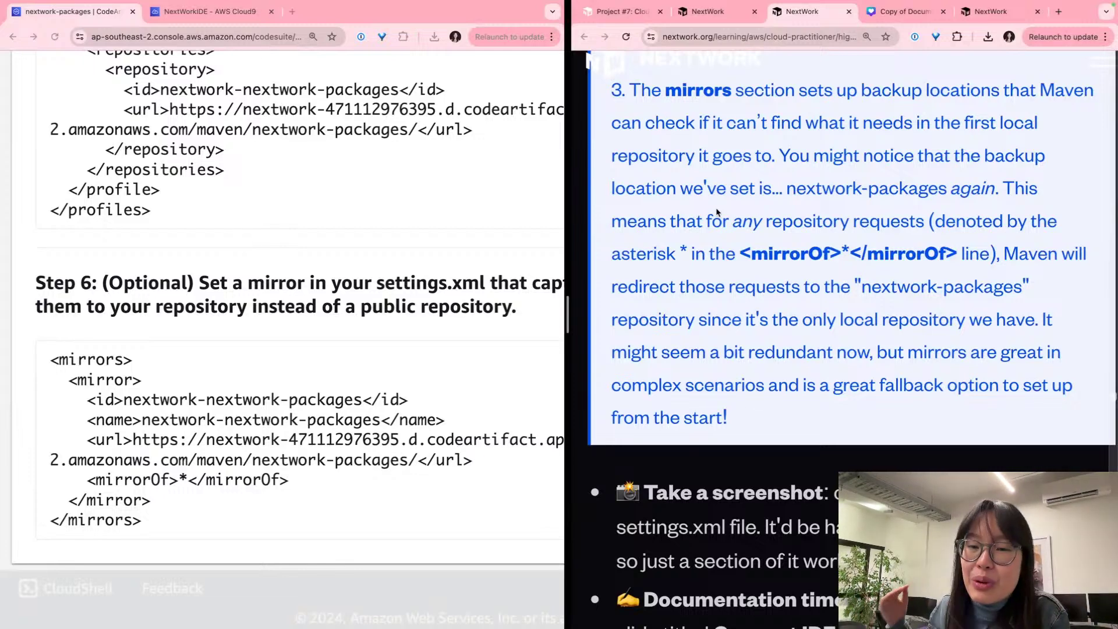
pyautogui.click(184, 488)
pyautogui.moveTo(187, 480); pyautogui.dragTo(179, 481)
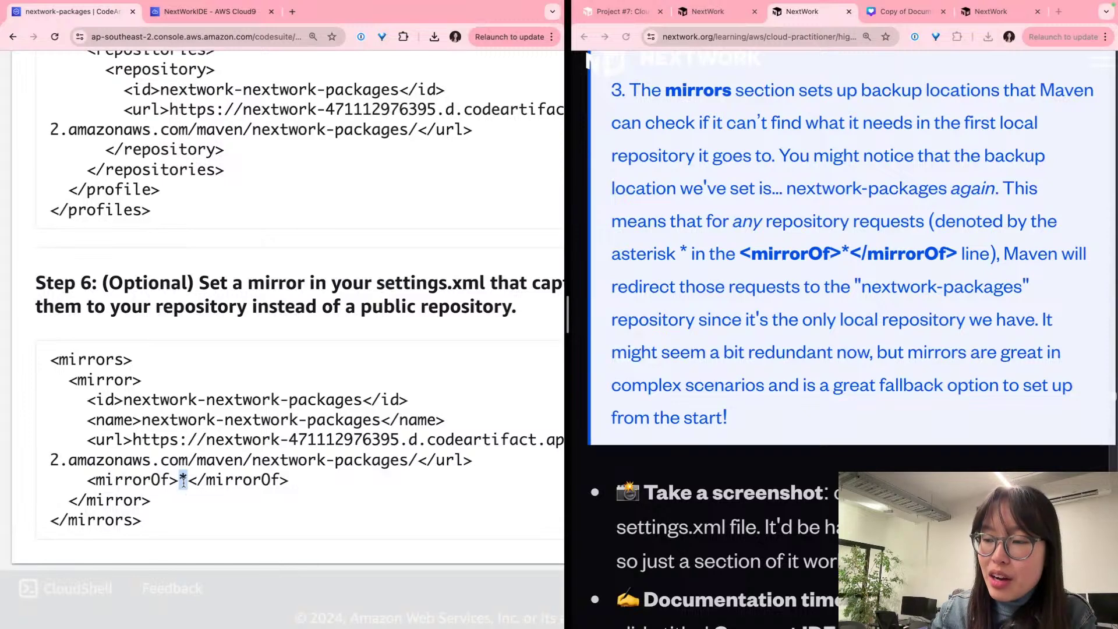
pyautogui.tripleClick(181, 480)
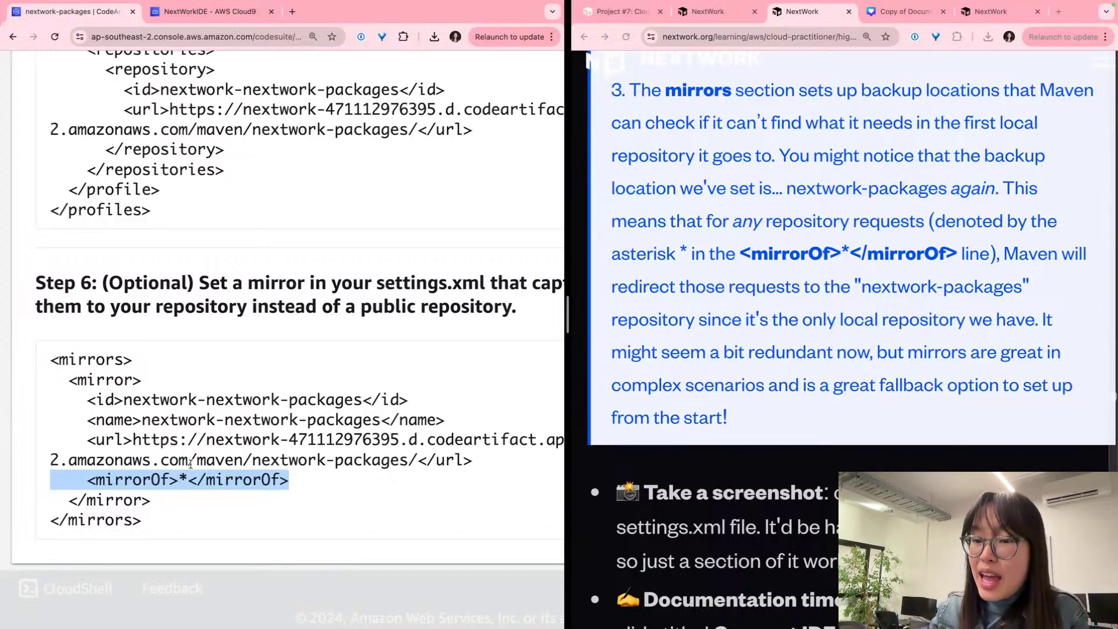
pyautogui.click(192, 466)
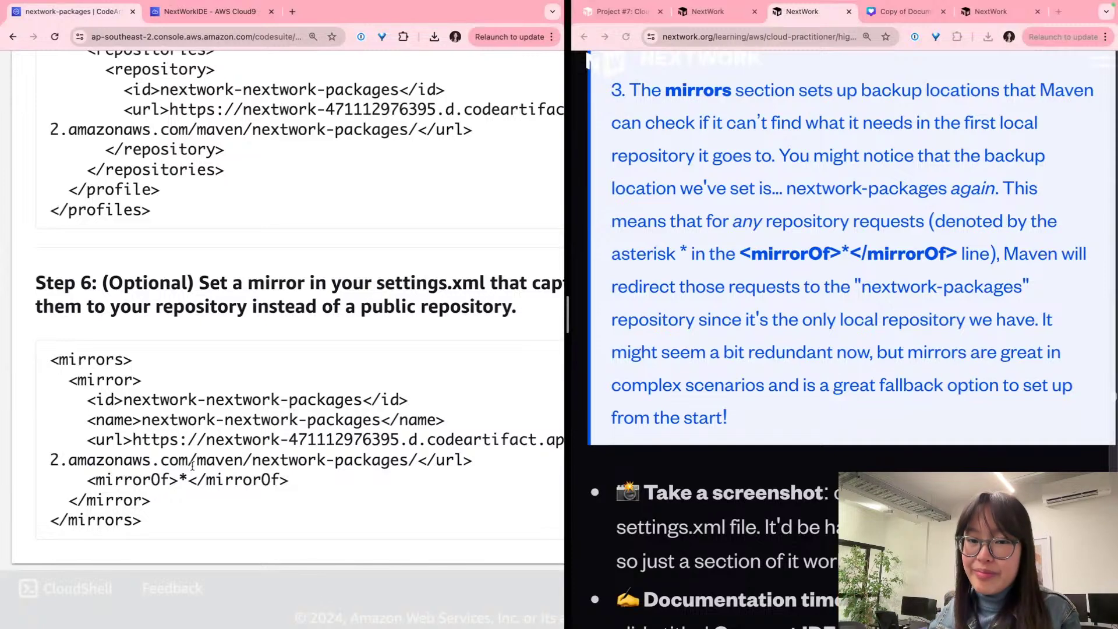
pyautogui.scroll(-1, 192, 466)
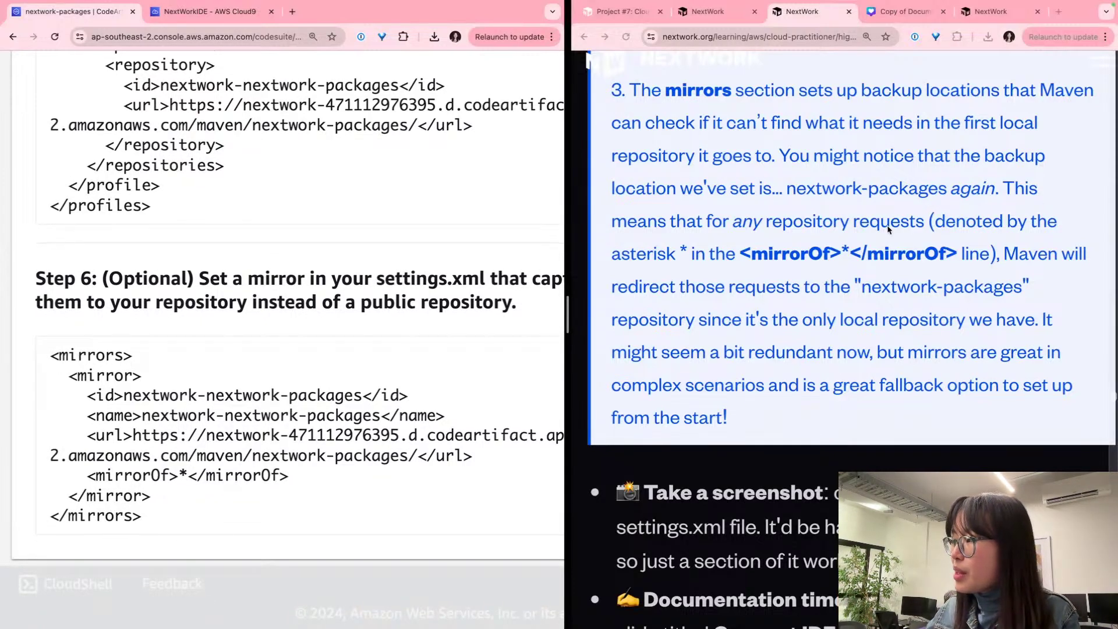
pyautogui.hotkey('ctrl', '0')
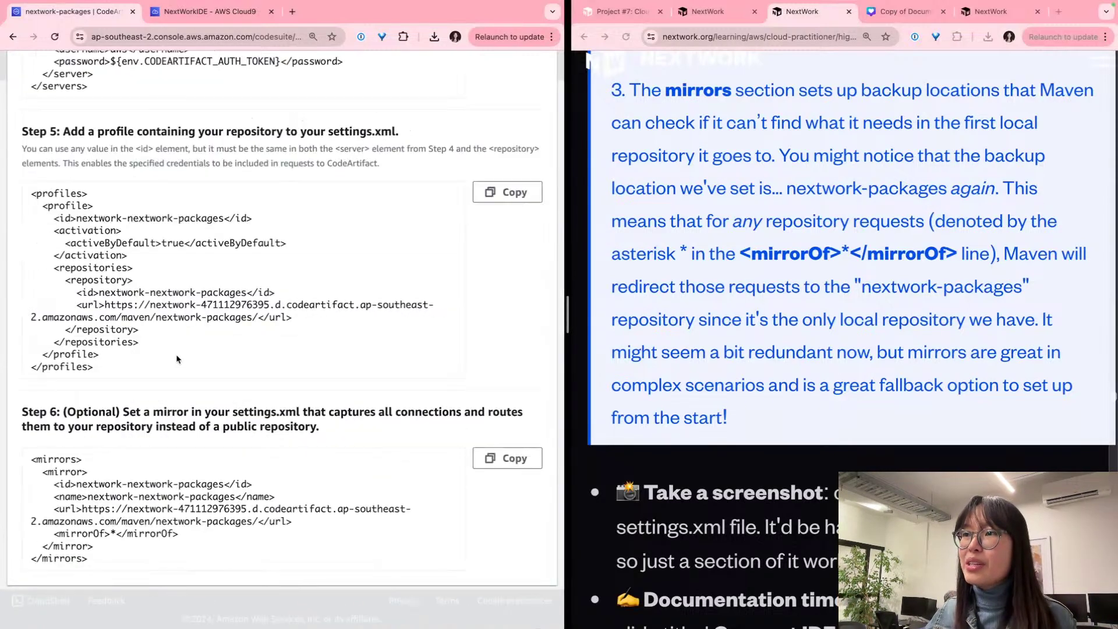
# Step: Widen the Cloud9 settings.xml editor by collapsing the file tree and enlarging the pane
pyautogui.click(210, 11)
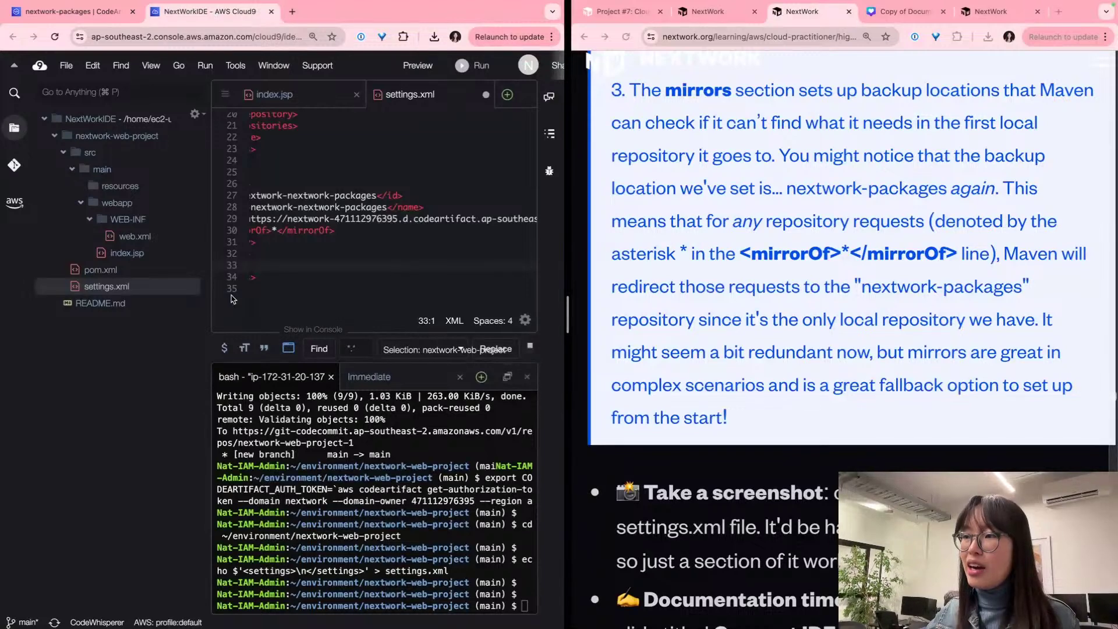
pyautogui.moveTo(211, 231); pyautogui.dragTo(61, 232)
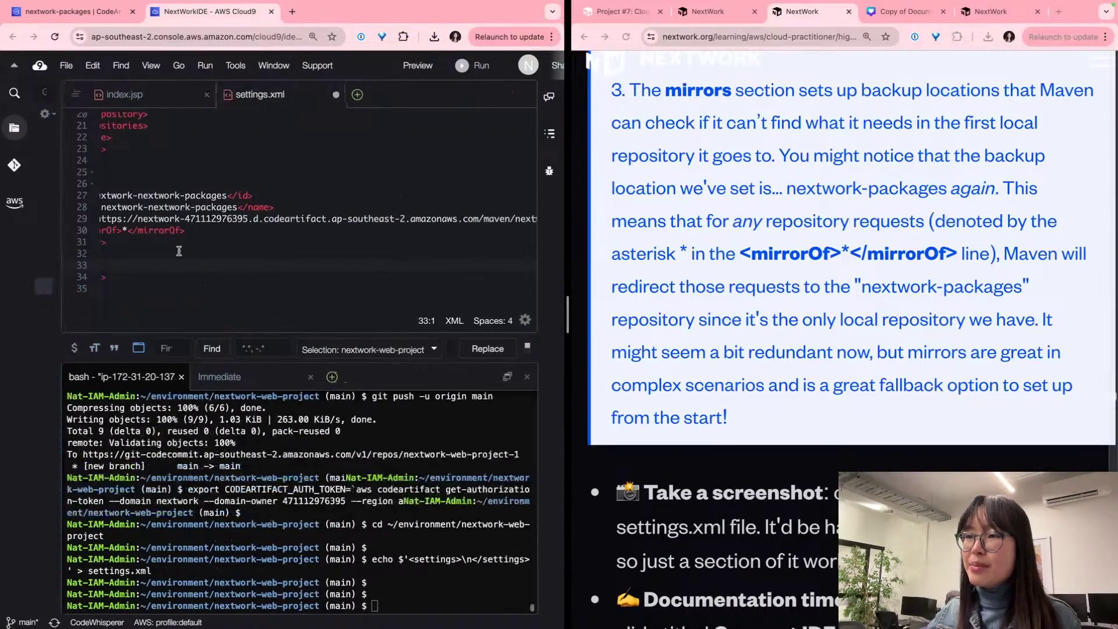
pyautogui.scroll(3, 291, 221)
pyautogui.scroll(1, 272, 326)
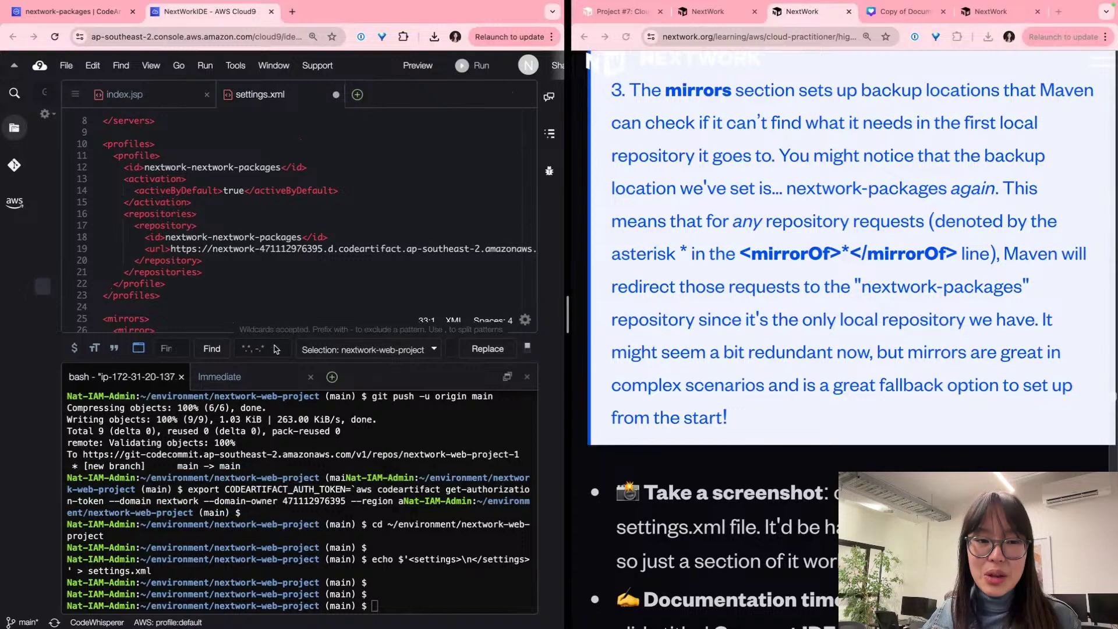
pyautogui.moveTo(281, 361); pyautogui.dragTo(282, 445)
pyautogui.scroll(-6, 659, 283)
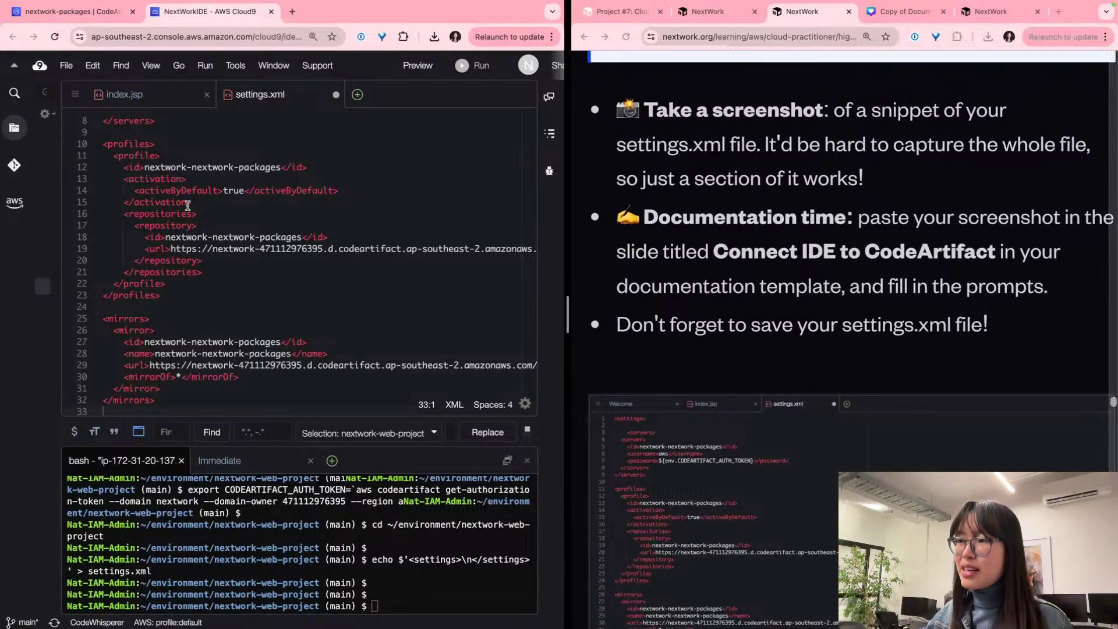
# Step: Capture a region screenshot of the top of settings.xml with Cmd+Shift+4
pyautogui.press('super+shift+4')
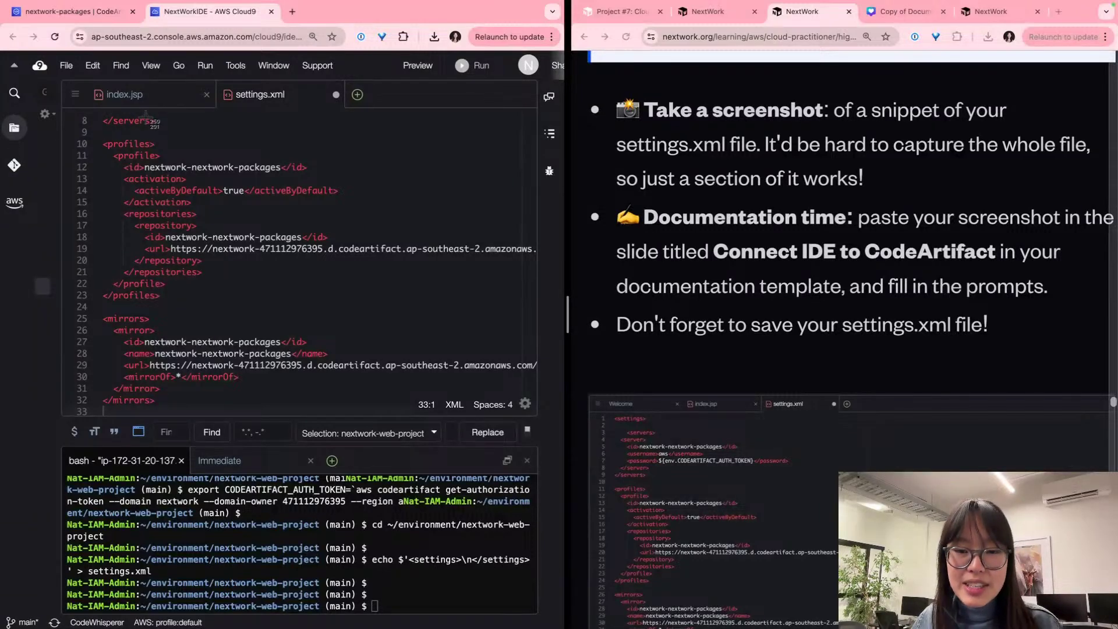
pyautogui.press('Escape')
pyautogui.scroll(-3, 251, 280)
pyautogui.scroll(4, 251, 281)
pyautogui.scroll(2, 252, 282)
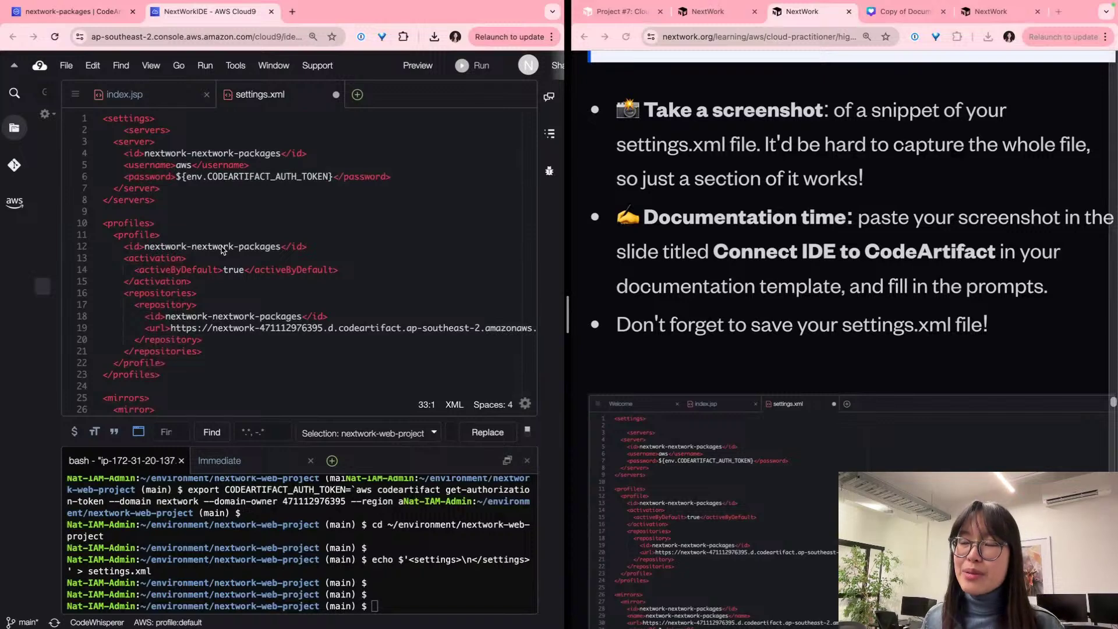
pyautogui.hscroll(1, 175, 204)
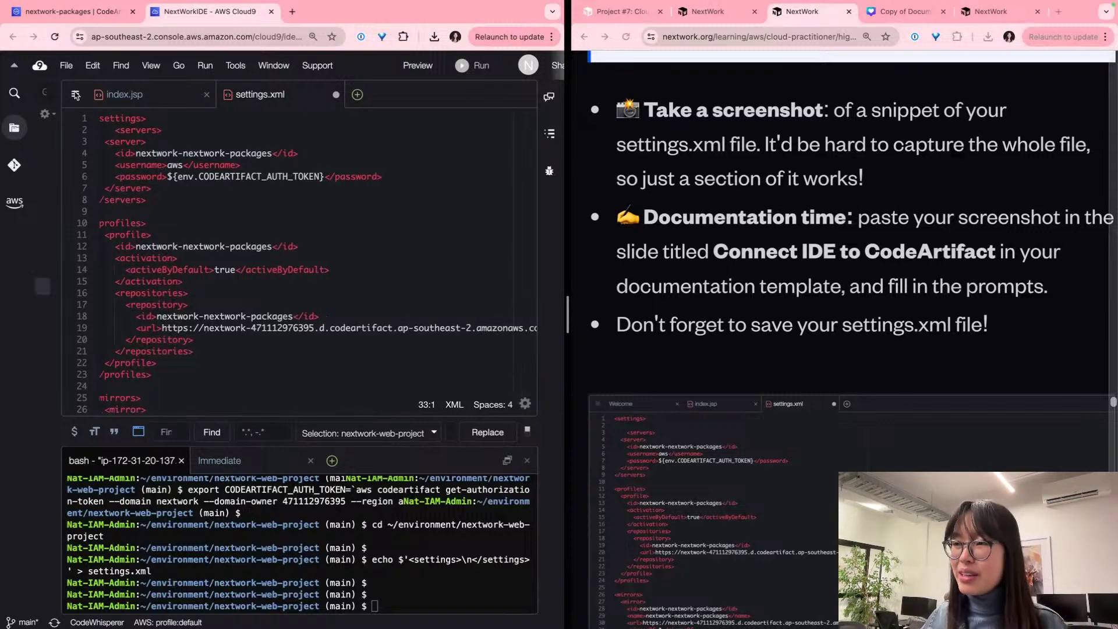
pyautogui.press('shift+super+4')
pyautogui.moveTo(58, 73); pyautogui.dragTo(541, 401)
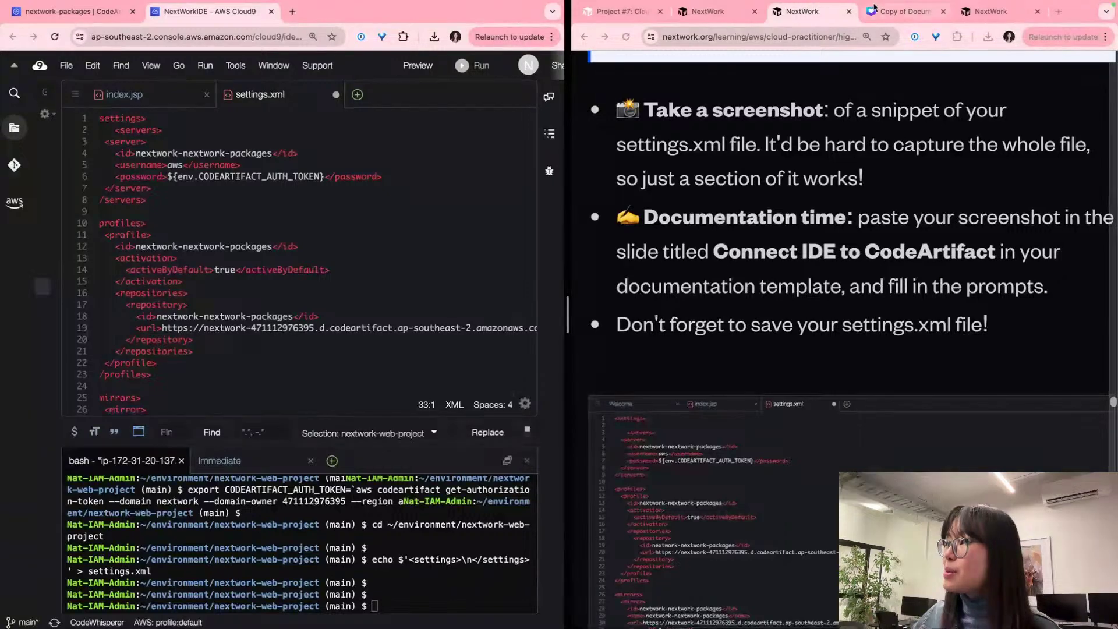
pyautogui.click(901, 12)
# Step: Paste the settings.xml screenshot into the image frame on the 'Connect IDE to CodeArtifact' slide
pyautogui.click(851, 321)
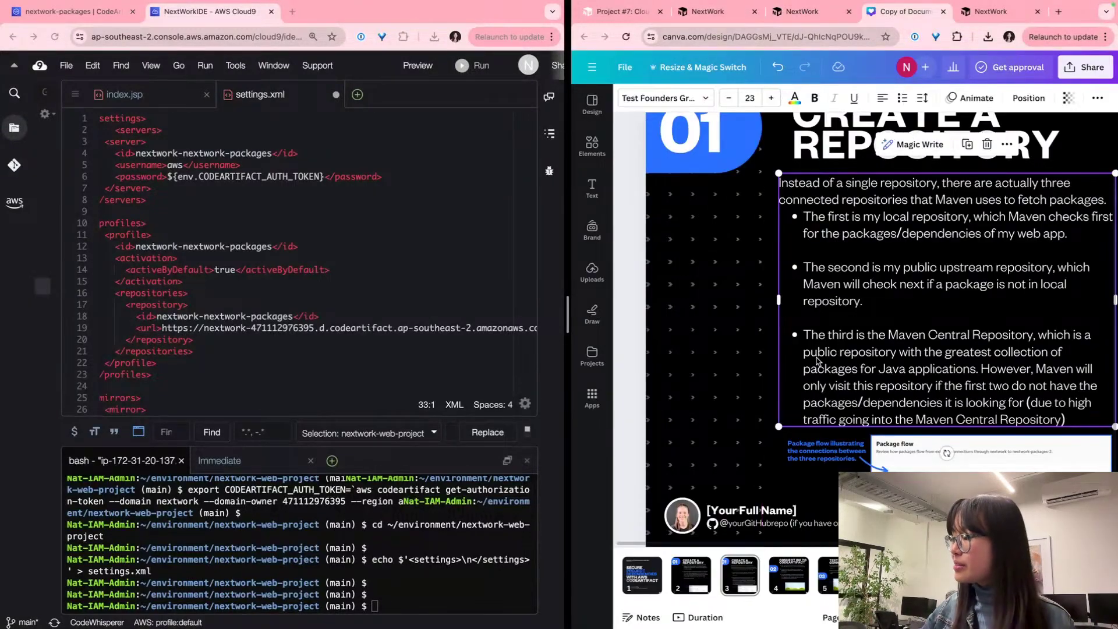
pyautogui.click(785, 577)
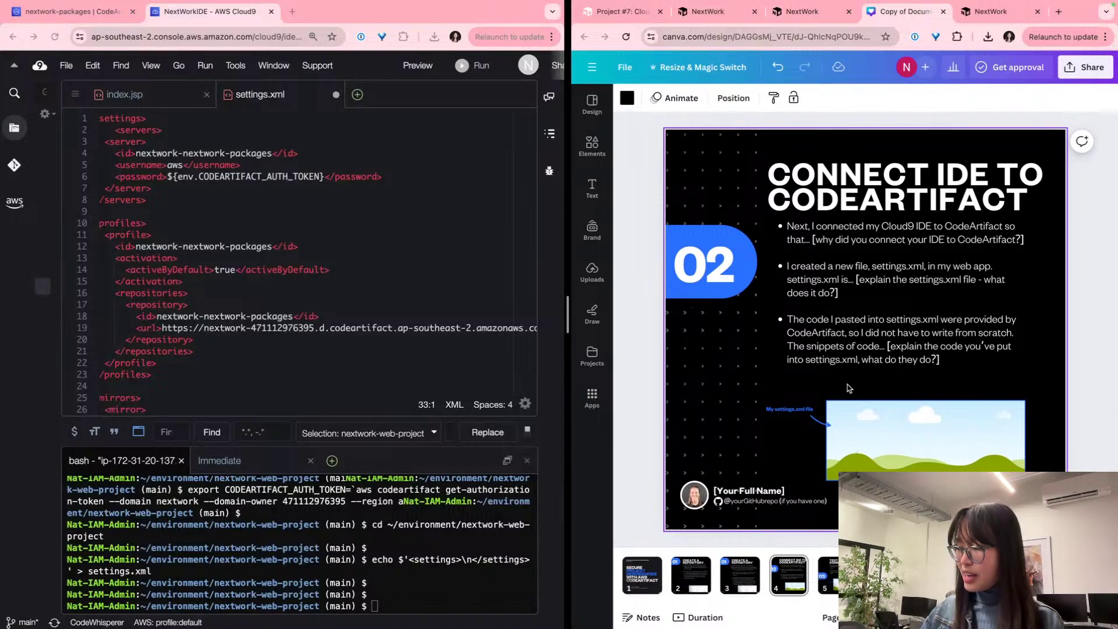
pyautogui.press('super+v')
pyautogui.moveTo(848, 379); pyautogui.dragTo(905, 454)
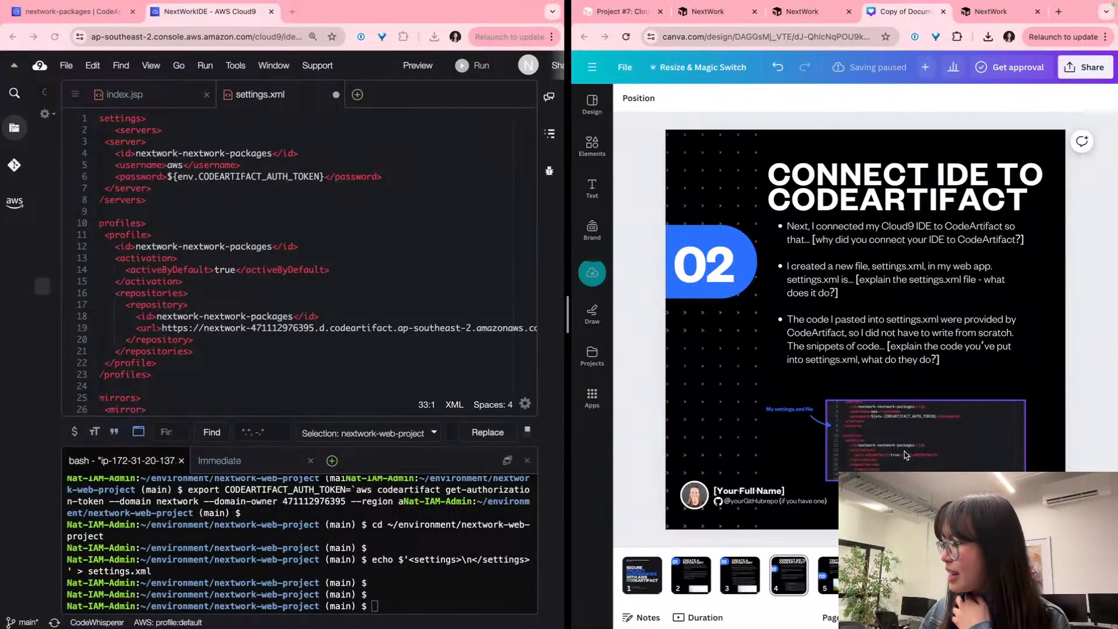
pyautogui.tripleClick(859, 242)
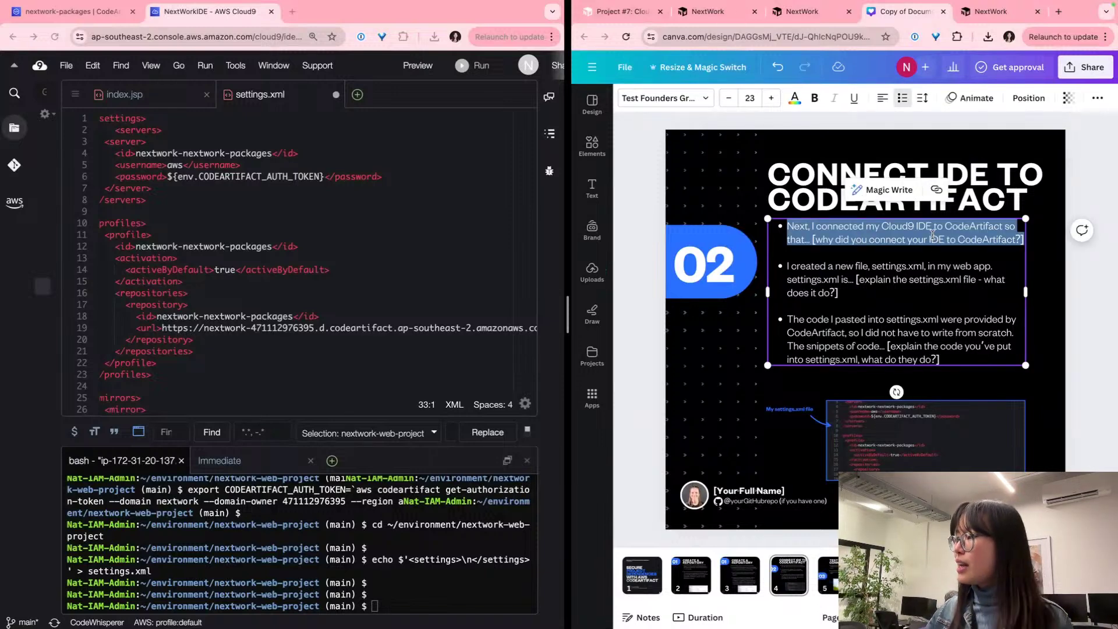
pyautogui.scroll(3, 926, 239)
pyautogui.scroll(4, 922, 235)
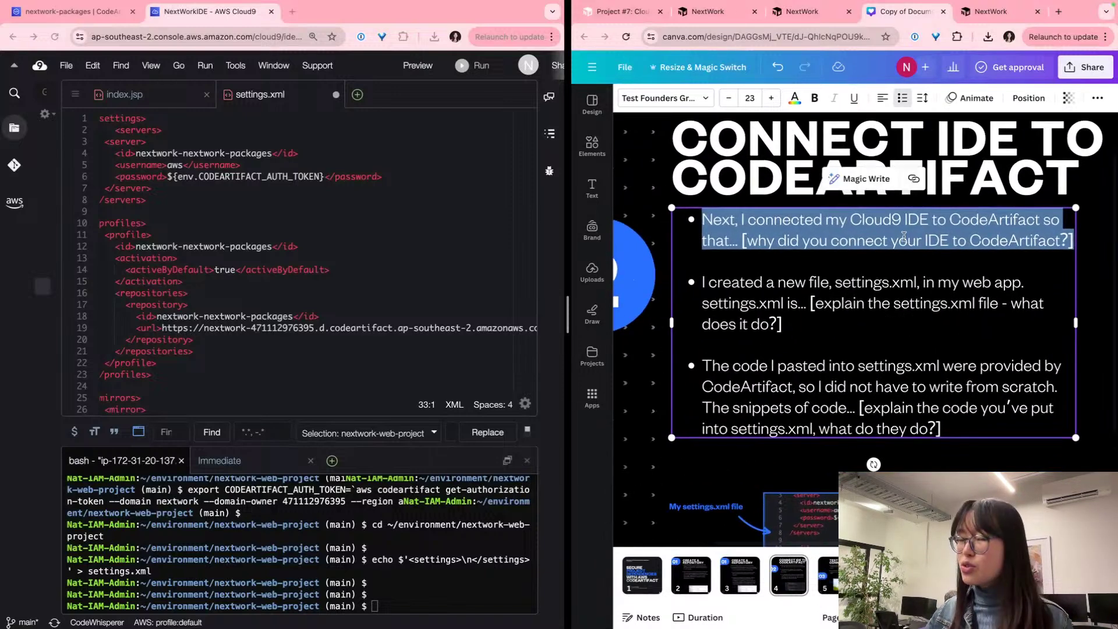
# Step: Replace the bracketed prompt with 'CodeArtifact knows which project it is going to storing dependencies for!'
pyautogui.click(855, 244)
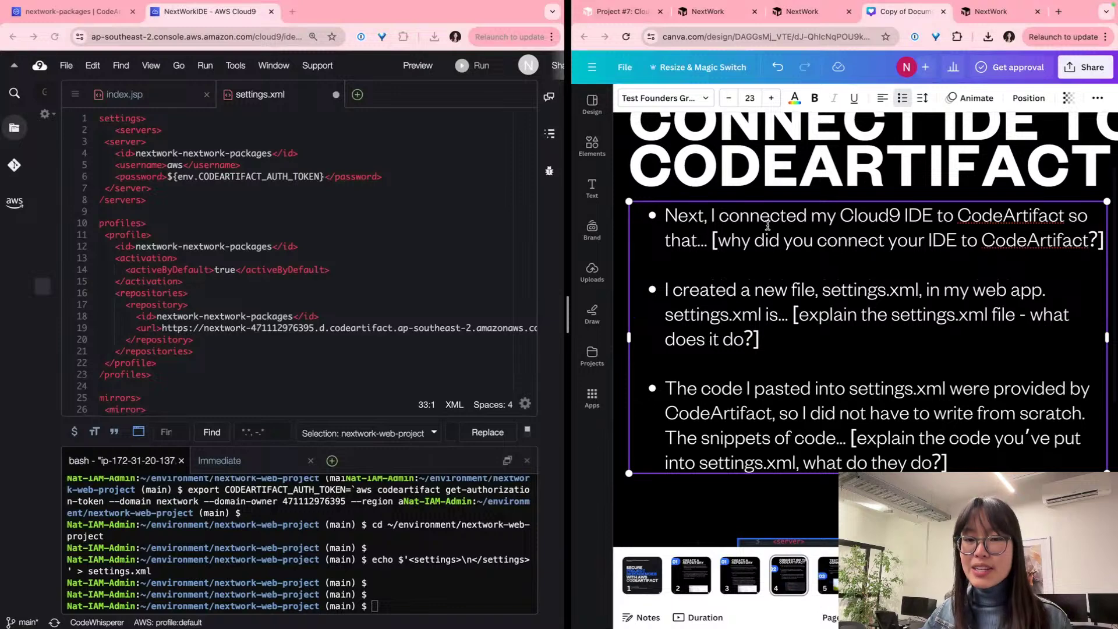
pyautogui.hscroll(2, 855, 244)
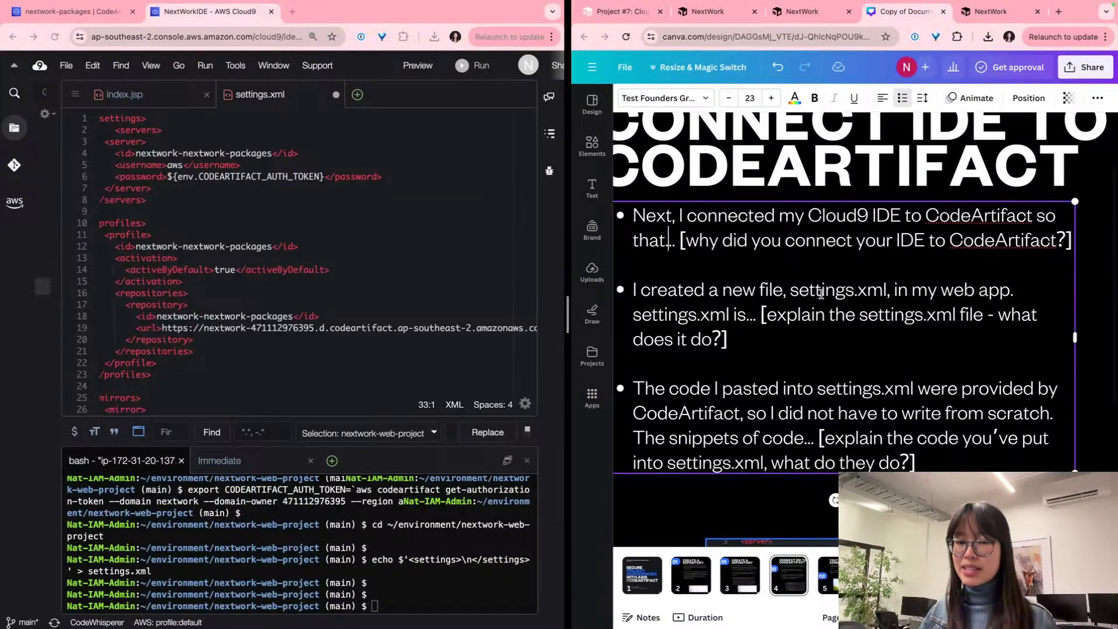
pyautogui.click(658, 239)
pyautogui.hotkey('shift', 'End')
pyautogui.press('BackSpace')
pyautogui.write('CodeARtifac')
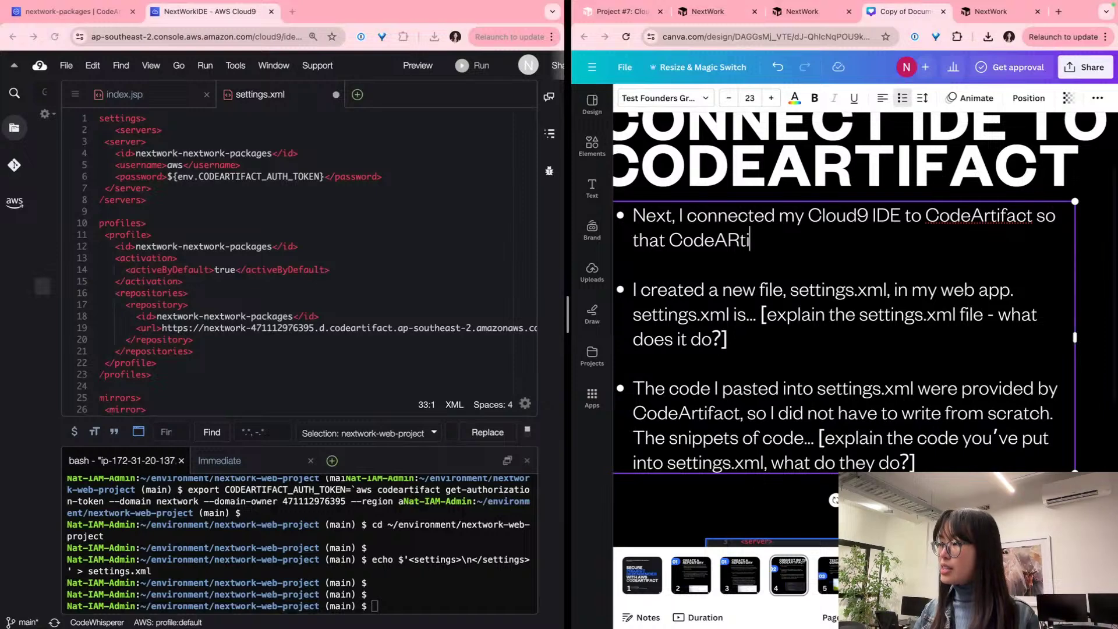
pyautogui.press('BackSpace')
pyautogui.press('BackSpace')
pyautogui.press('BackSpace')
pyautogui.press('BackSpace')
pyautogui.press('BackSpace')
pyautogui.write('rtif')
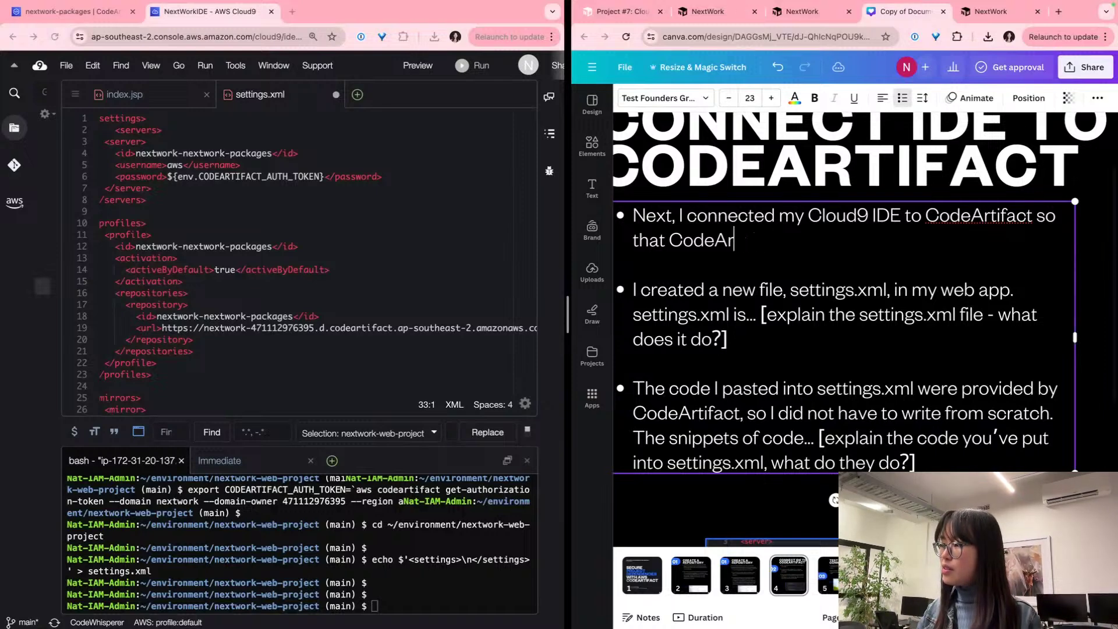
pyautogui.write('act knows ')
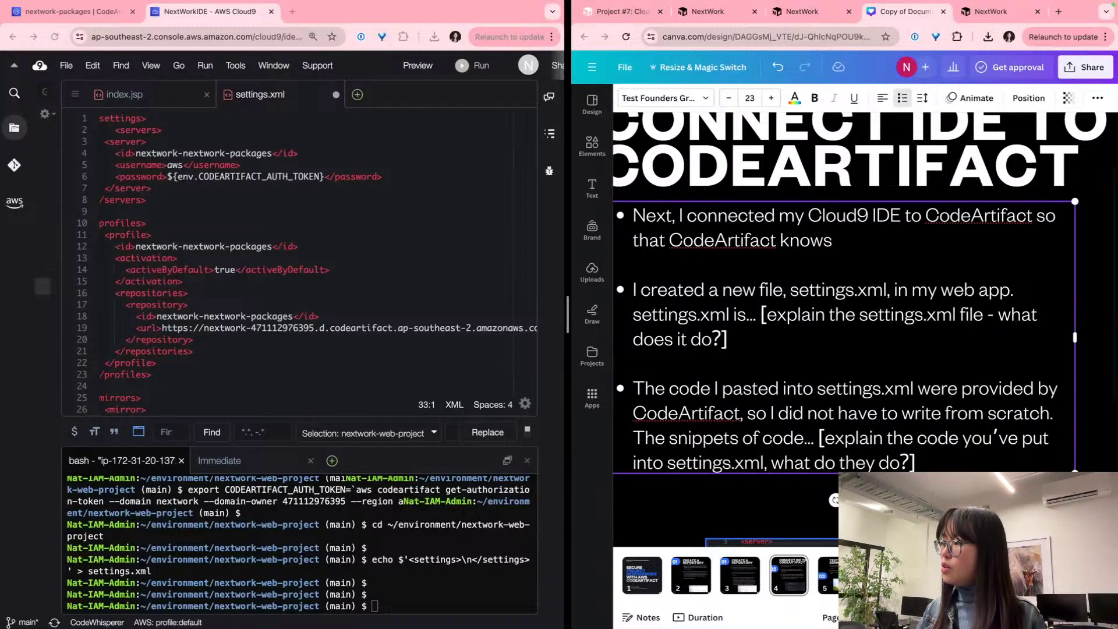
pyautogui.write('which p')
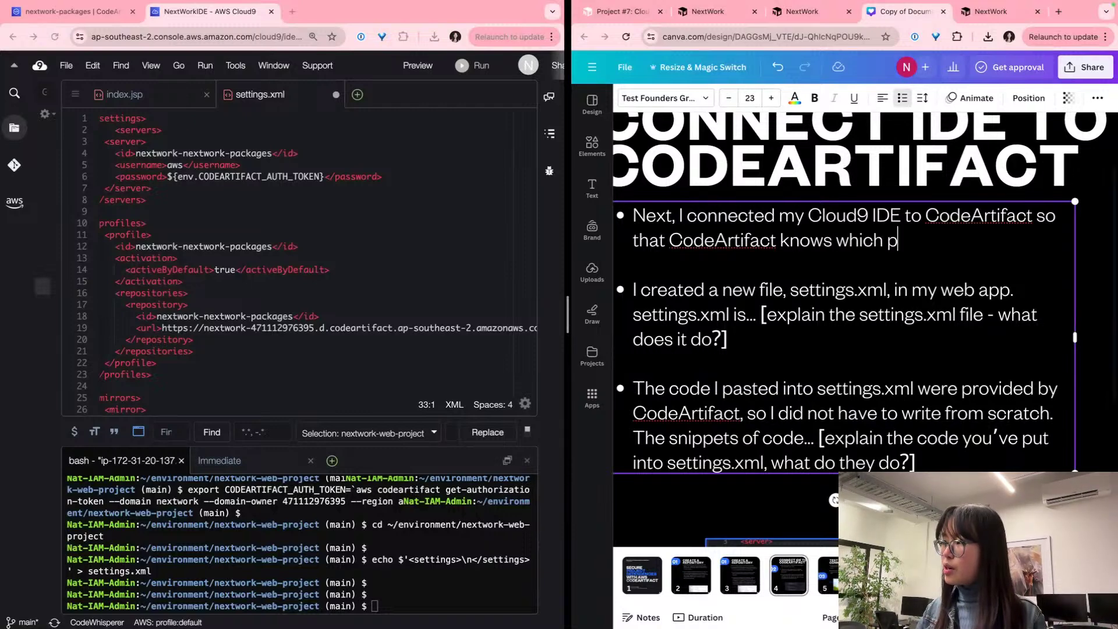
pyautogui.write('roject it is ')
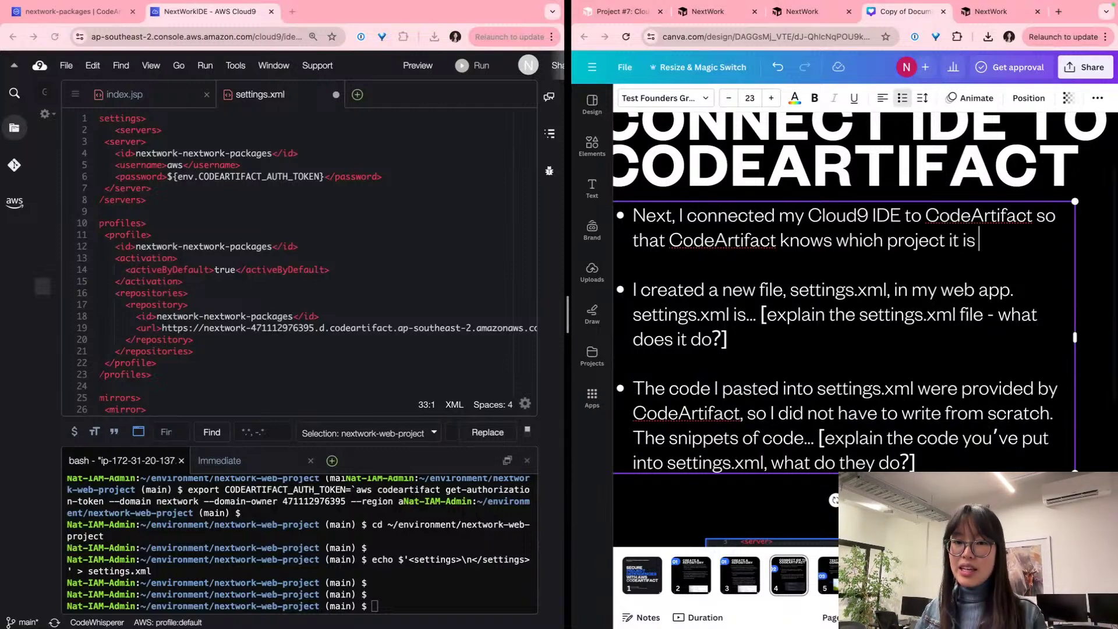
pyautogui.write('going to storing de')
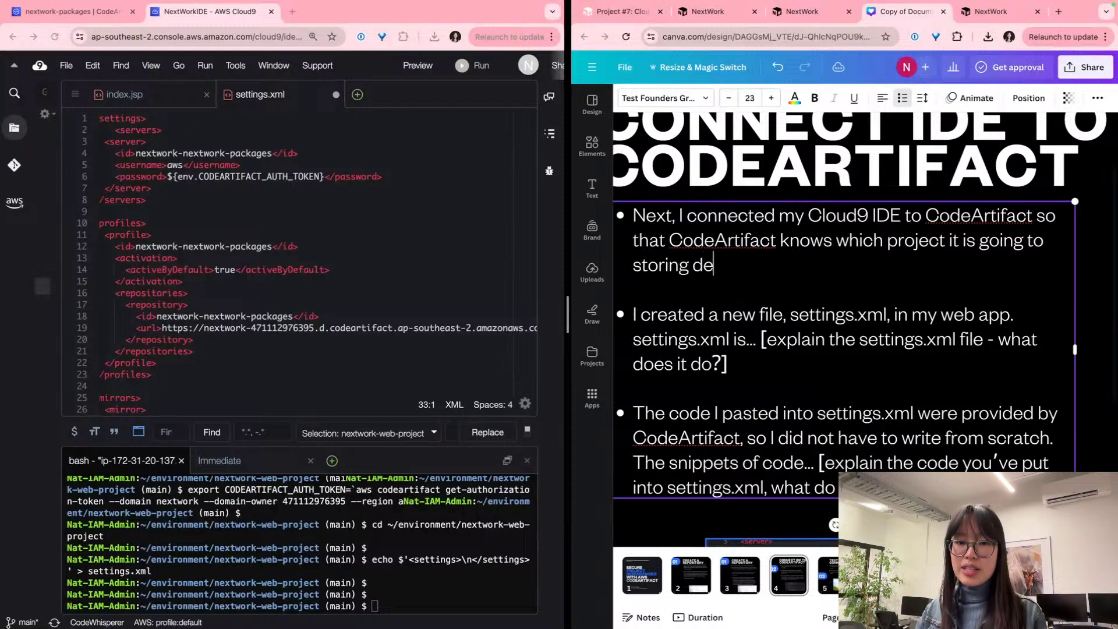
pyautogui.write('pendencies for!')
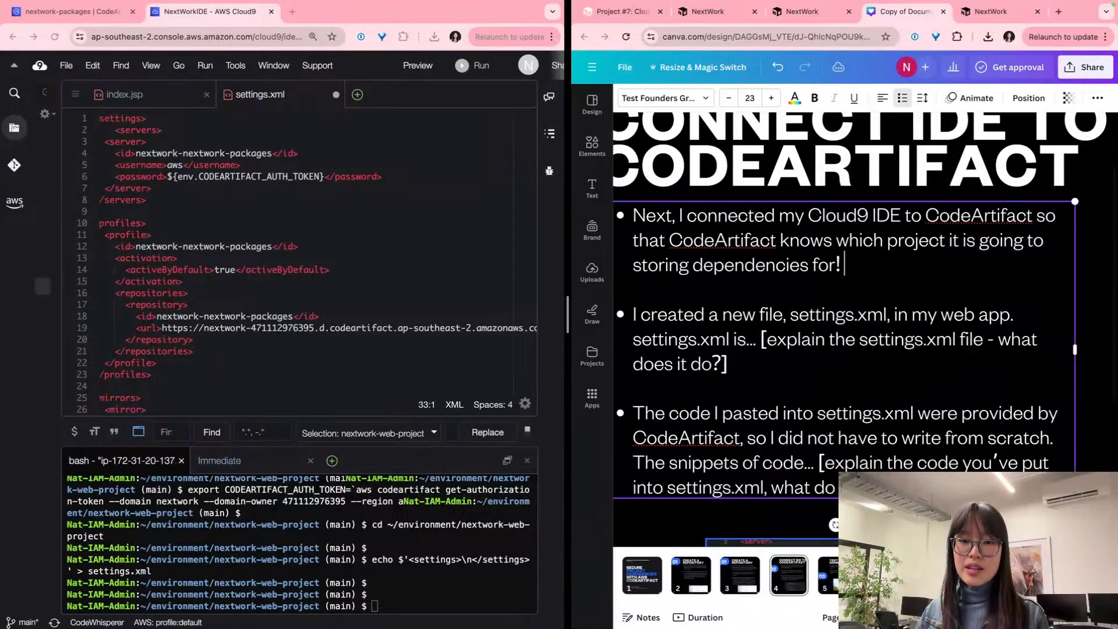
# Step: Insert 'web app project (via my Cloud9 IDE)' into the first bullet
pyautogui.doubleClick(850, 218)
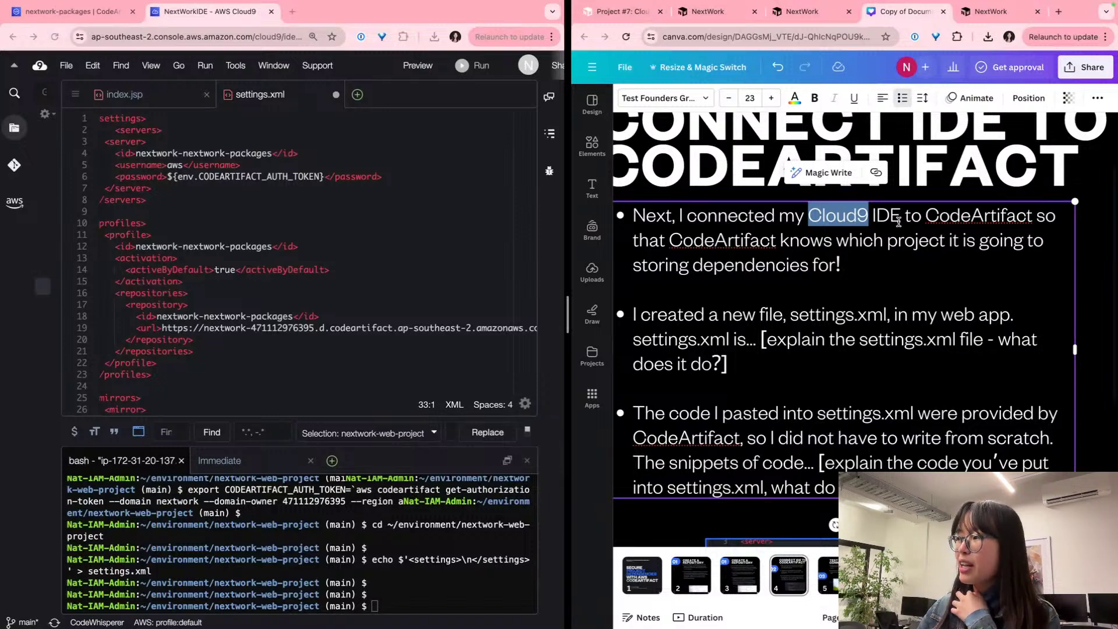
pyautogui.click(898, 222)
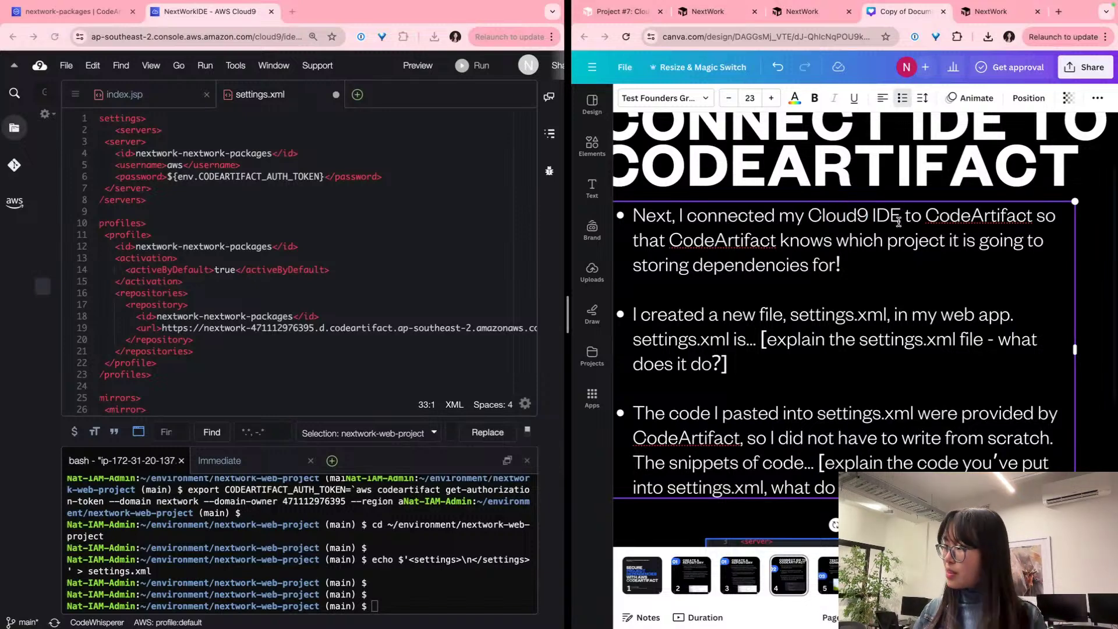
pyautogui.write('(')
pyautogui.press('BackSpace')
pyautogui.press('BackSpace')
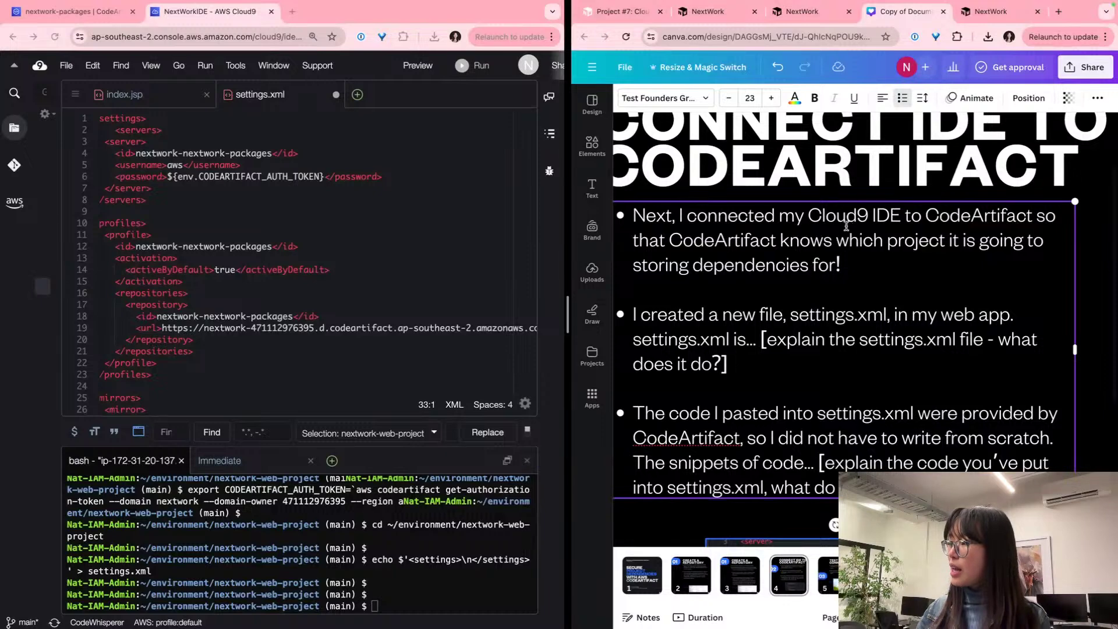
pyautogui.click(808, 216)
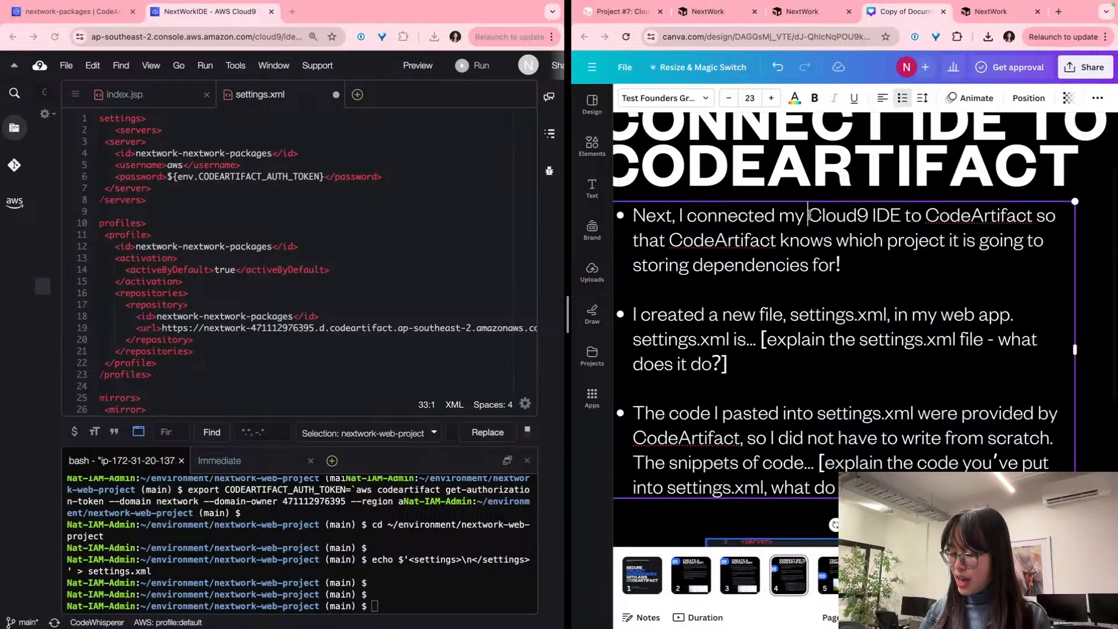
pyautogui.write('web app project (')
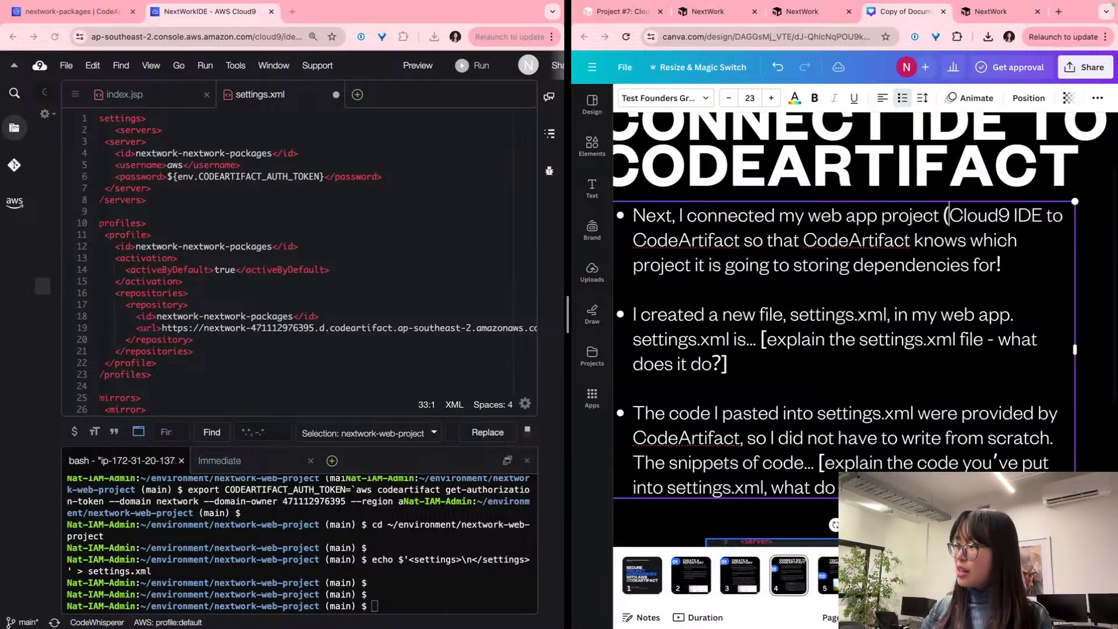
pyautogui.write('via ')
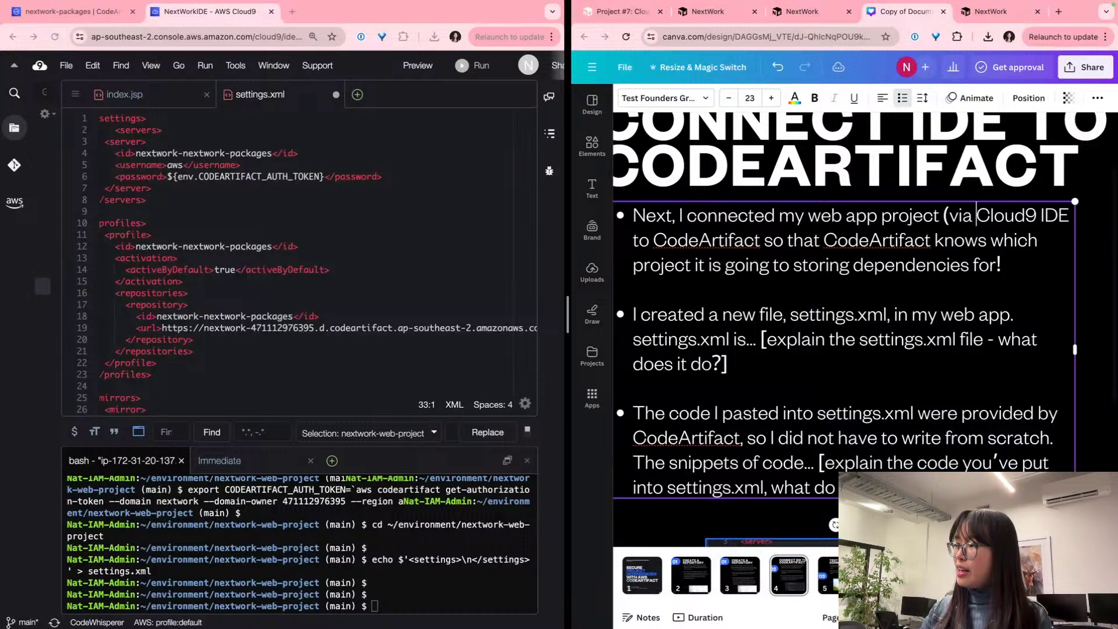
pyautogui.write('myt')
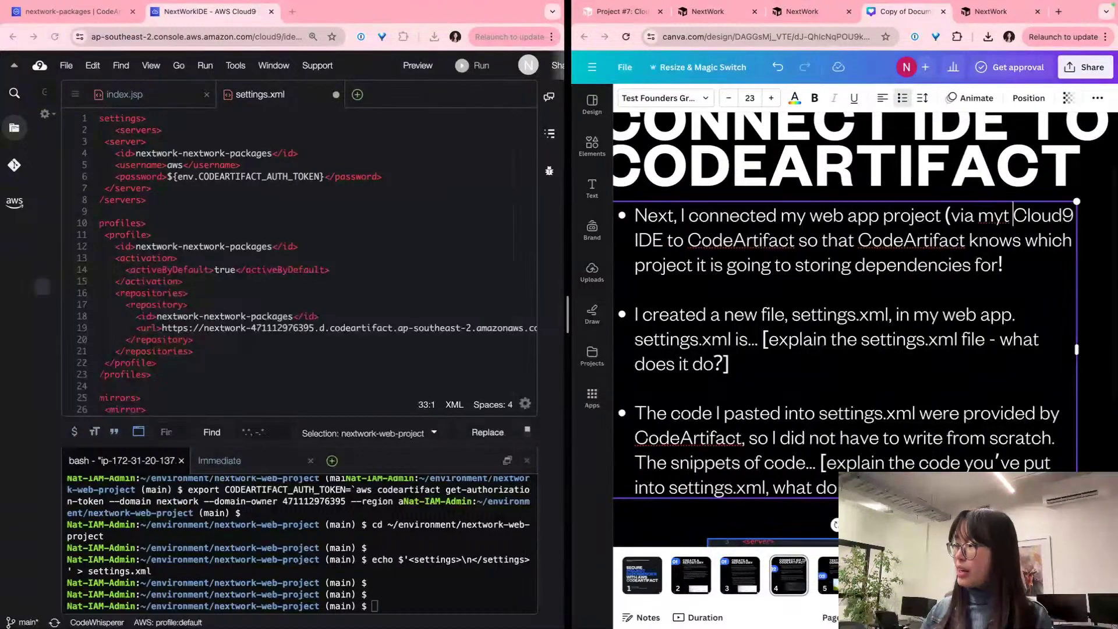
pyautogui.press('BackSpace')
pyautogui.press('BackSpace')
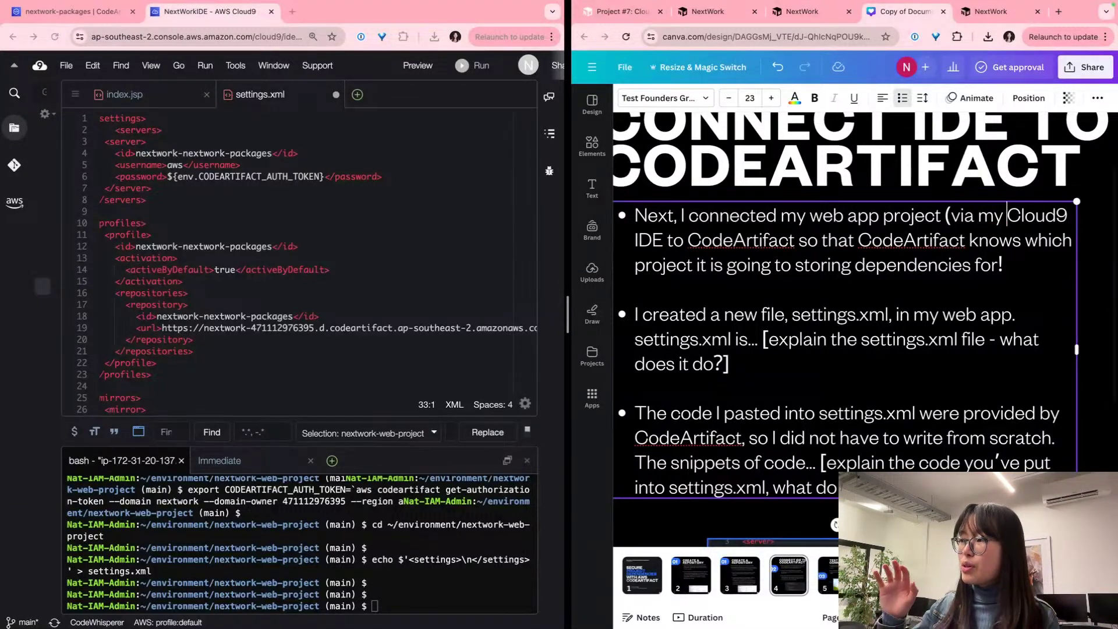
pyautogui.click(664, 241)
pyautogui.write(')')
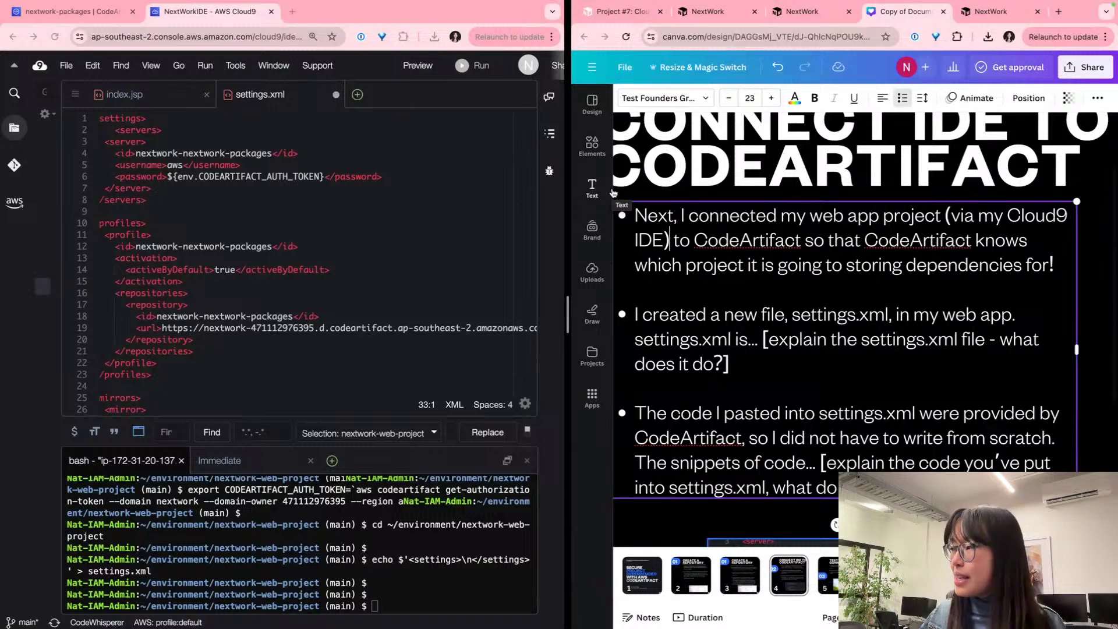
pyautogui.scroll(-2, 877, 399)
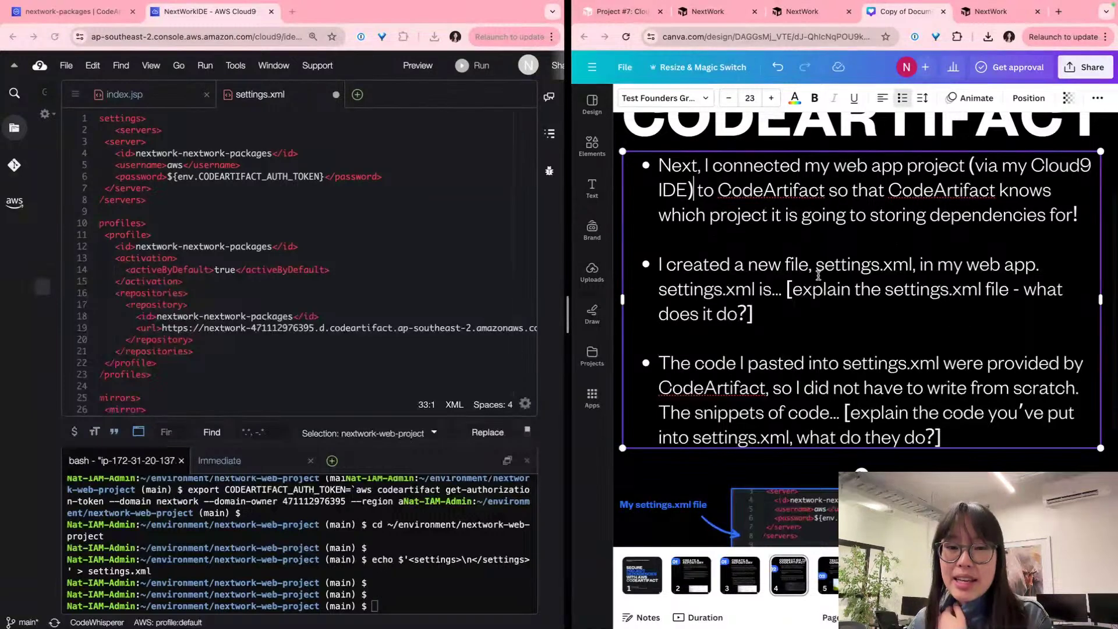
pyautogui.scroll(-1, 817, 274)
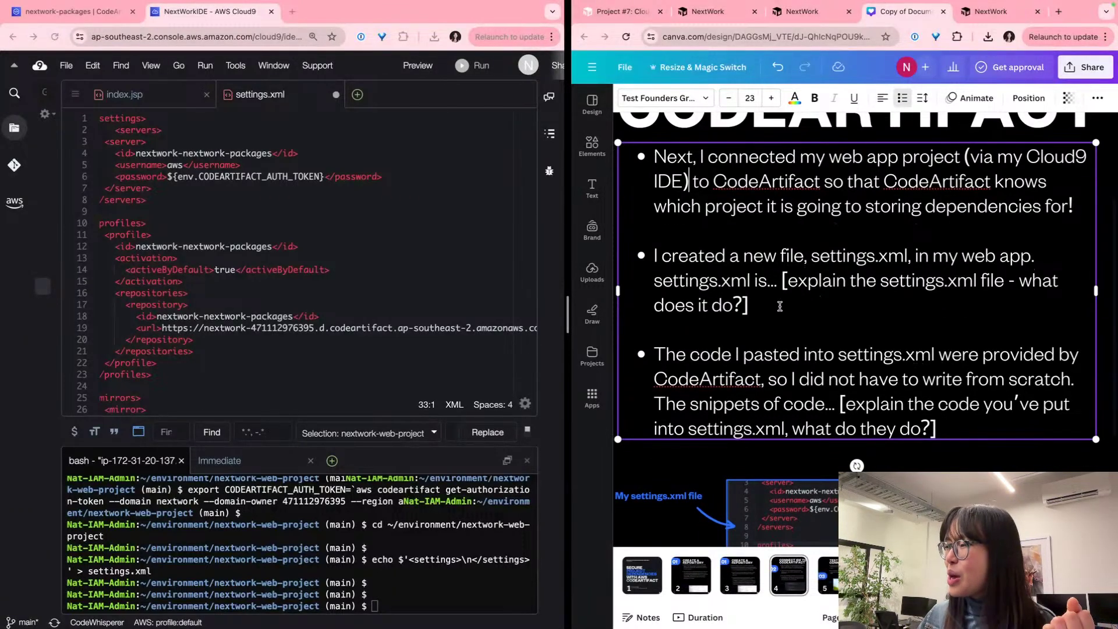
# Step: Replace the second bullet's placeholder with 'the file that will give Maven instructions on WHERE to find…and HOW Maven will get access'
pyautogui.moveTo(776, 303); pyautogui.dragTo(771, 288)
pyautogui.press('BackSpace')
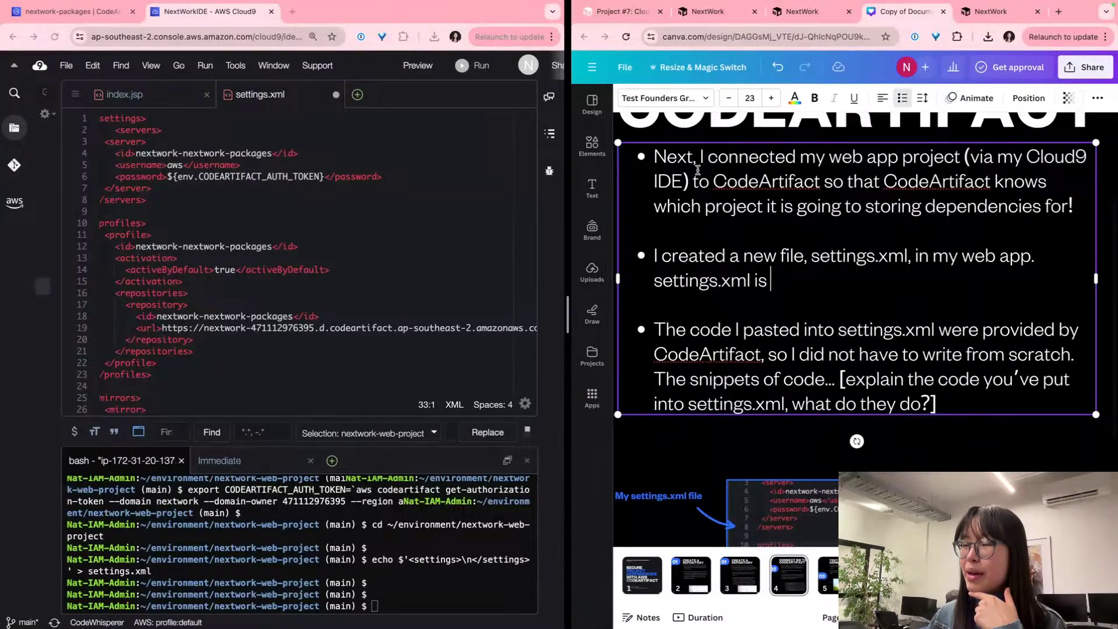
pyautogui.write('the file')
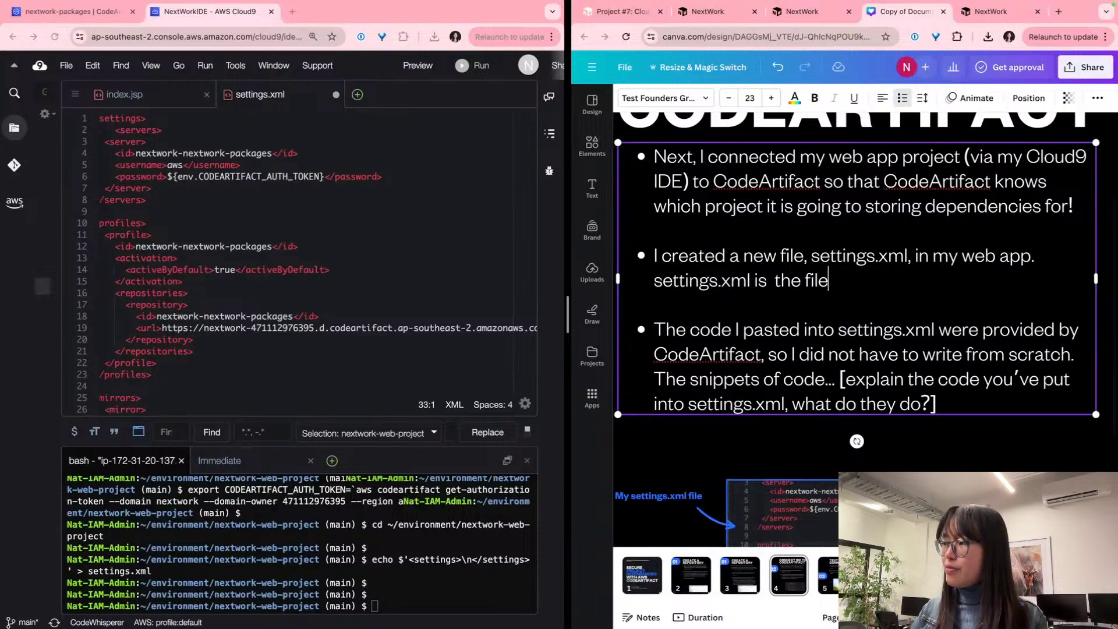
pyautogui.write(' that will')
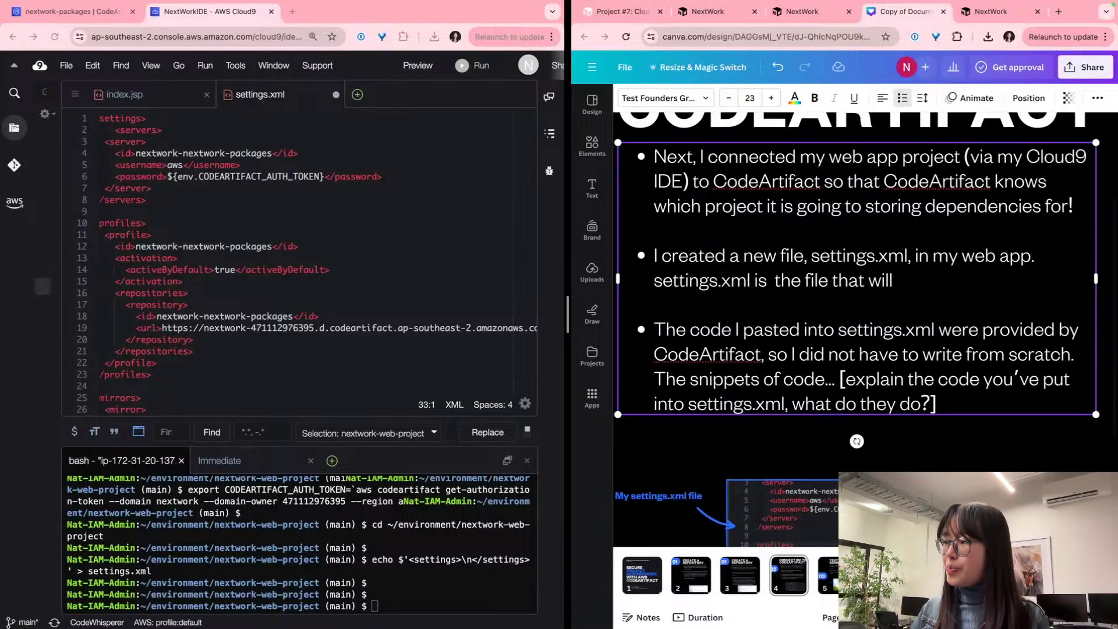
pyautogui.press('BackSpace')
pyautogui.press('BackSpace')
pyautogui.press('BackSpace')
pyautogui.press('BackSpace')
pyautogui.write('will give ')
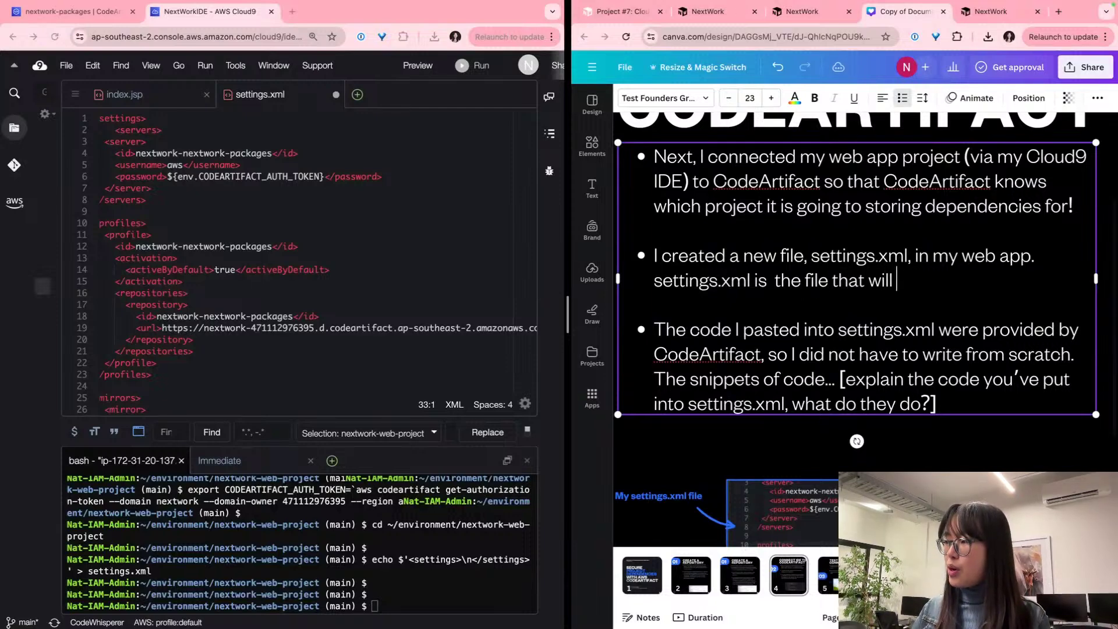
pyautogui.write('Maven in')
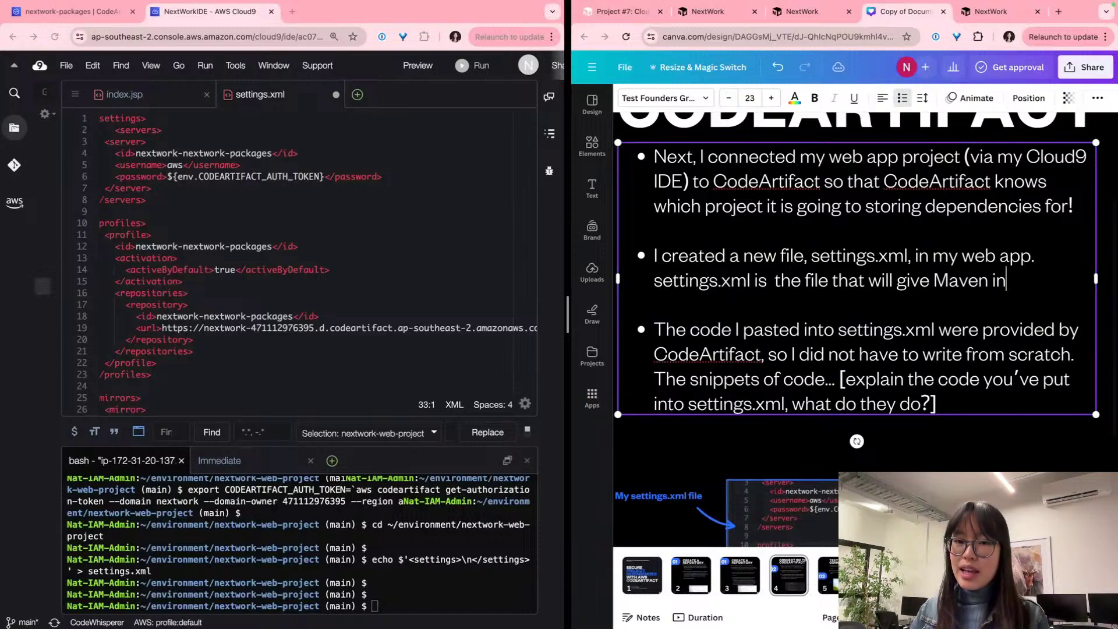
pyautogui.write('structions f')
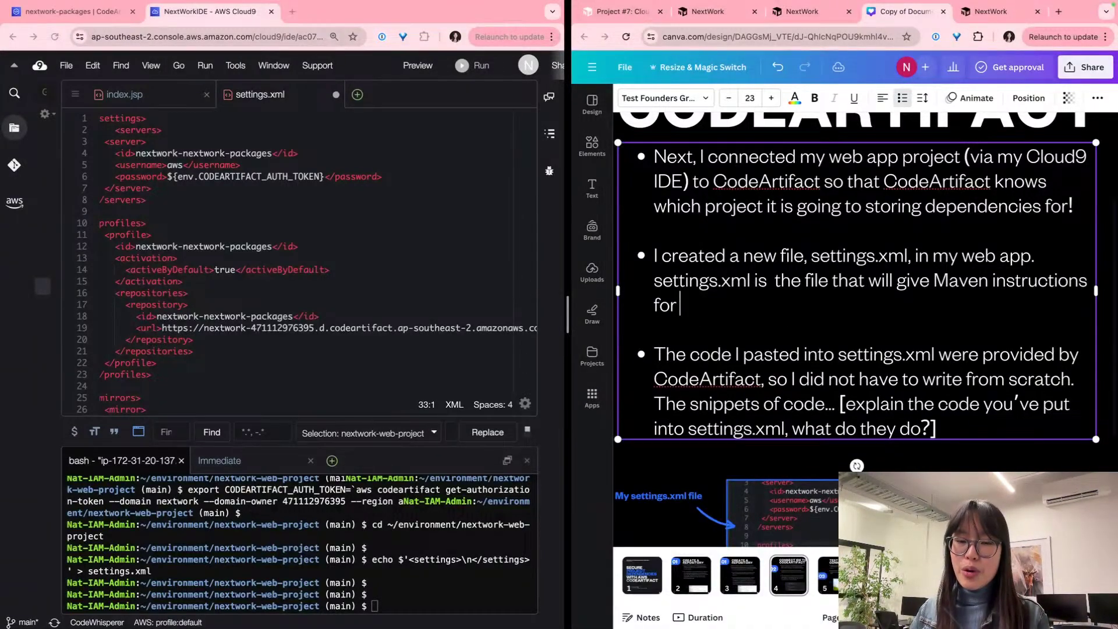
pyautogui.press('BackSpace')
pyautogui.write('on WHERE to ')
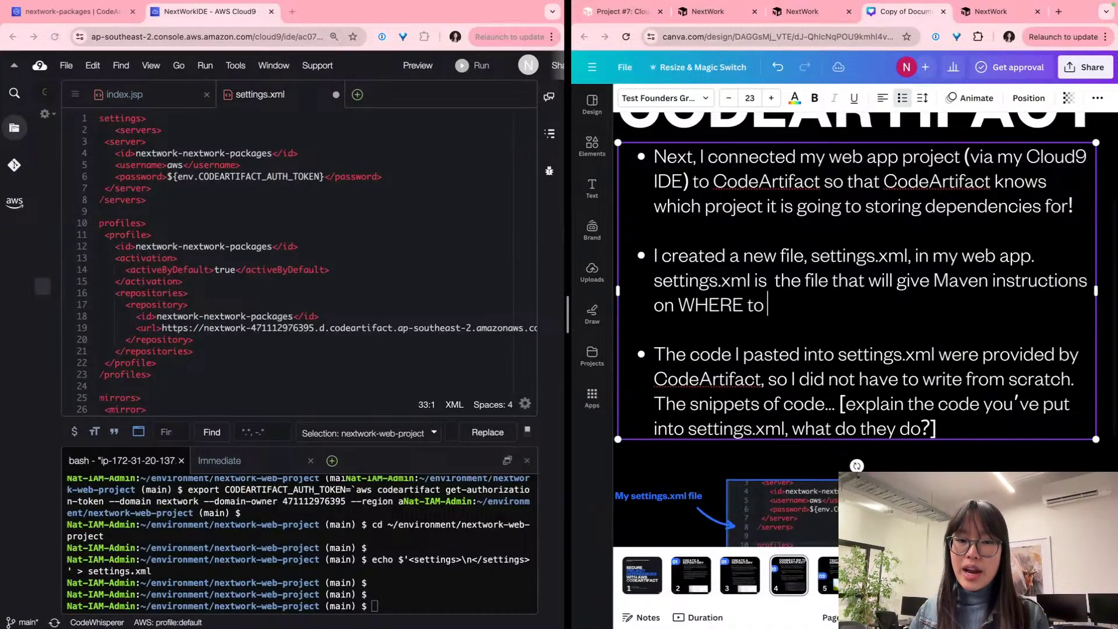
pyautogui.write('find the depend')
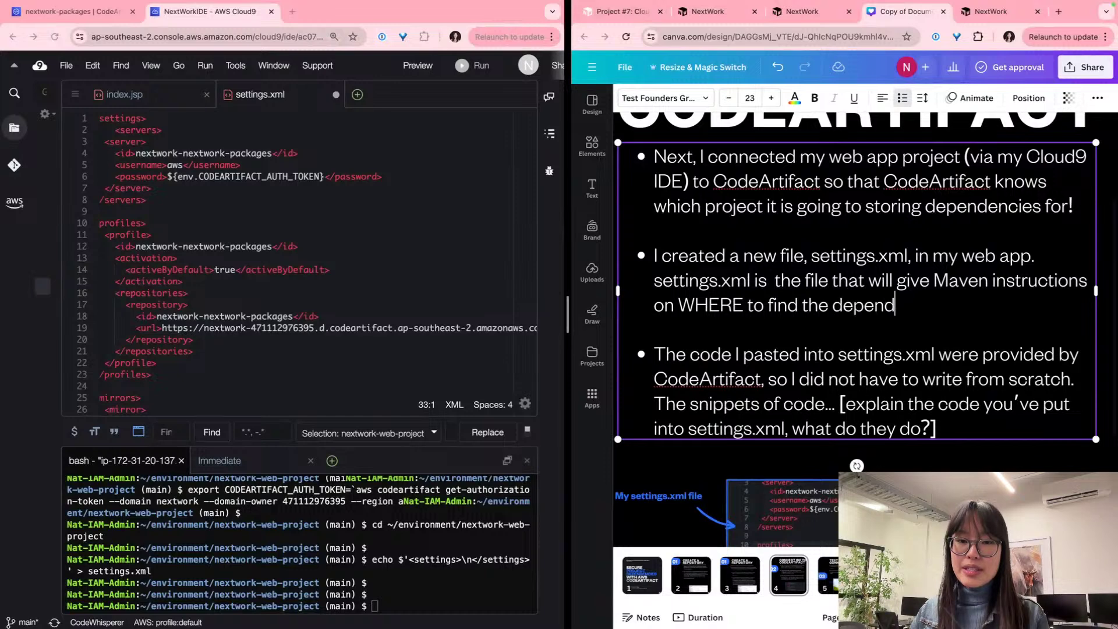
pyautogui.write('encies Maga')
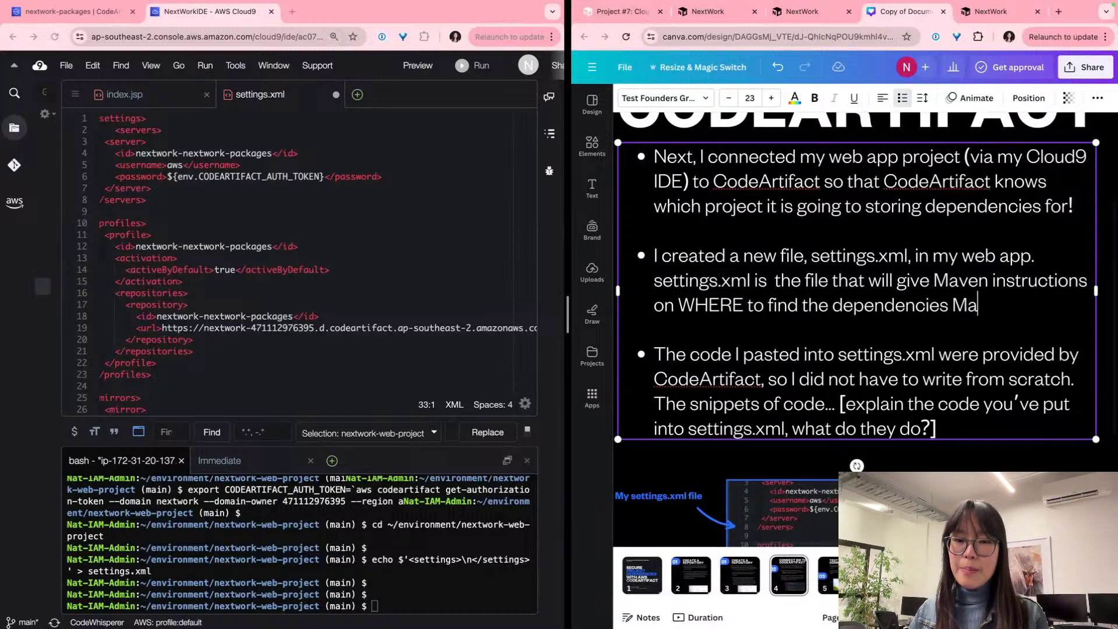
pyautogui.press('BackSpace')
pyautogui.press('BackSpace')
pyautogui.write('vaen wi')
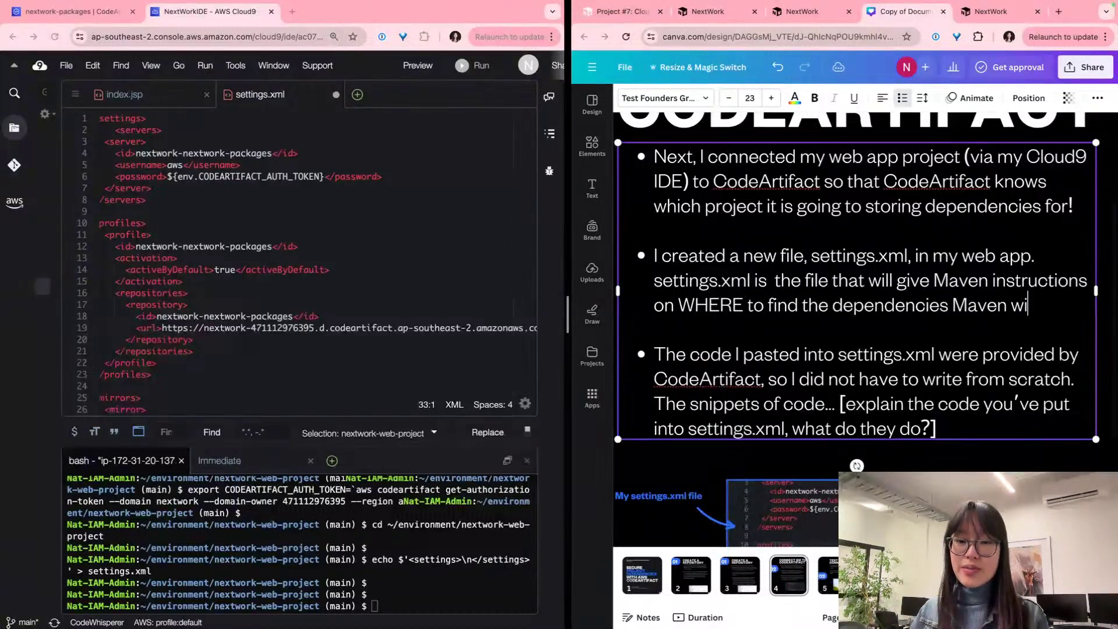
pyautogui.write('ll need ot feth')
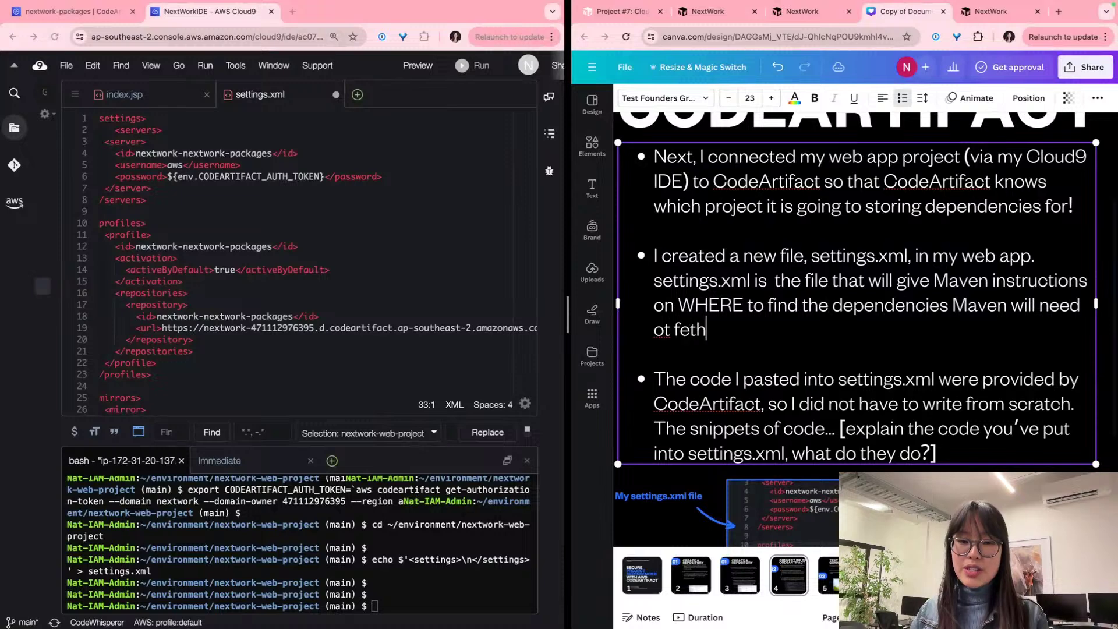
pyautogui.press('BackSpace')
pyautogui.press('BackSpace')
pyautogui.press('BackSpace')
pyautogui.press('BackSpace')
pyautogui.press('BackSpace')
pyautogui.write('o')
pyautogui.press('BackSpace')
pyautogui.press('BackSpace')
pyautogui.write('to ge')
pyautogui.press('BackSpace')
pyautogui.press('BackSpace')
pyautogui.write('fet')
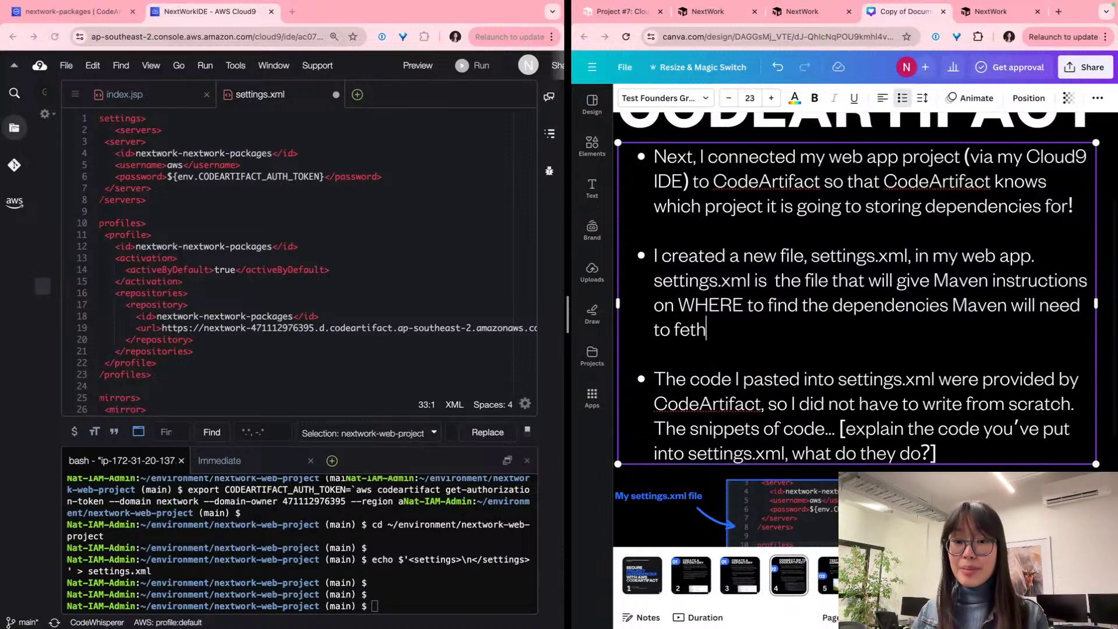
pyautogui.write('ch,')
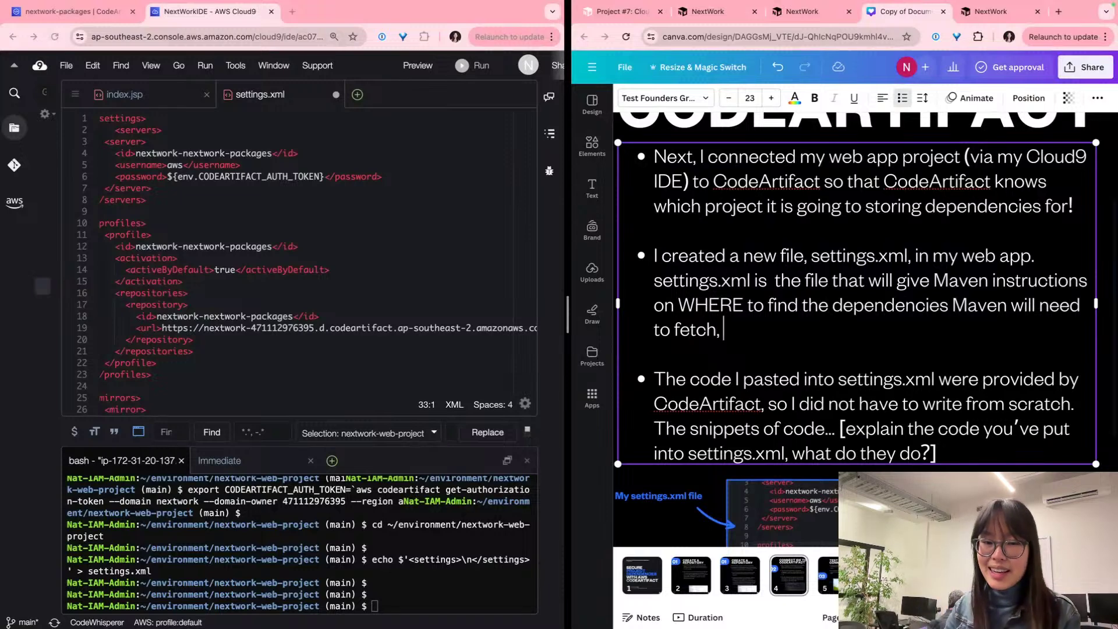
pyautogui.write(' and')
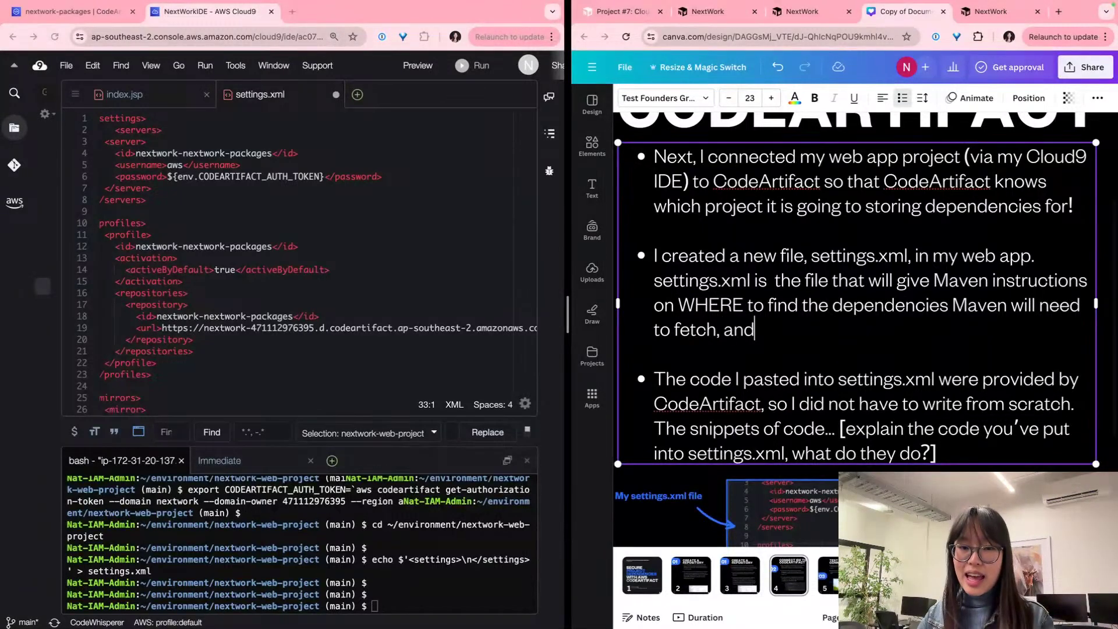
pyautogui.write(' HOW Na')
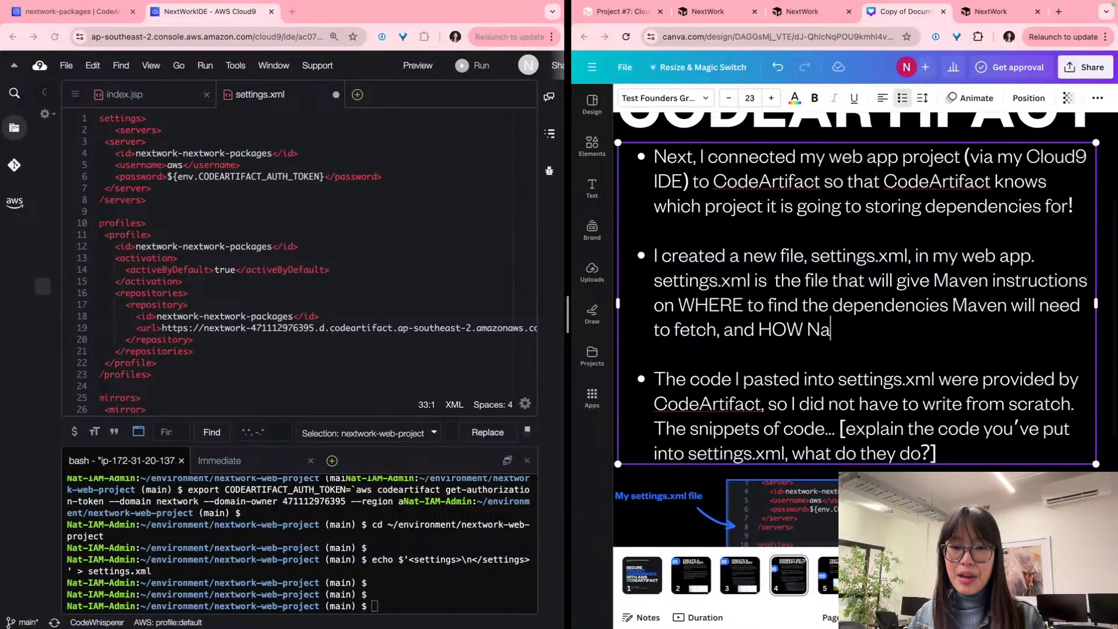
pyautogui.press('BackSpace')
pyautogui.press('BackSpace')
pyautogui.write('Maven ')
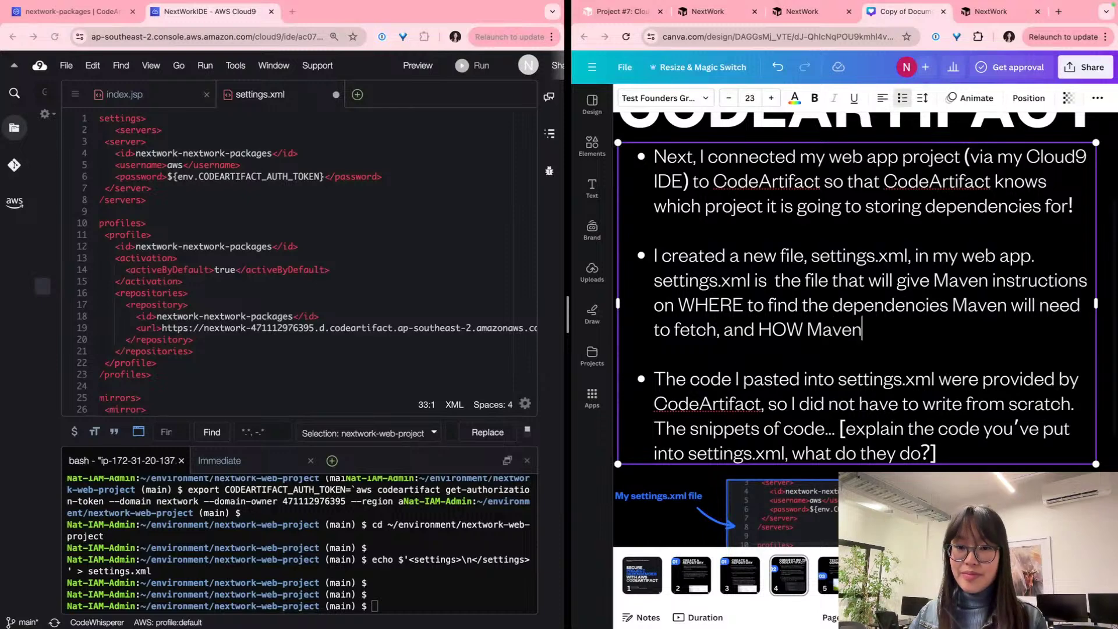
pyautogui.write('will get acc')
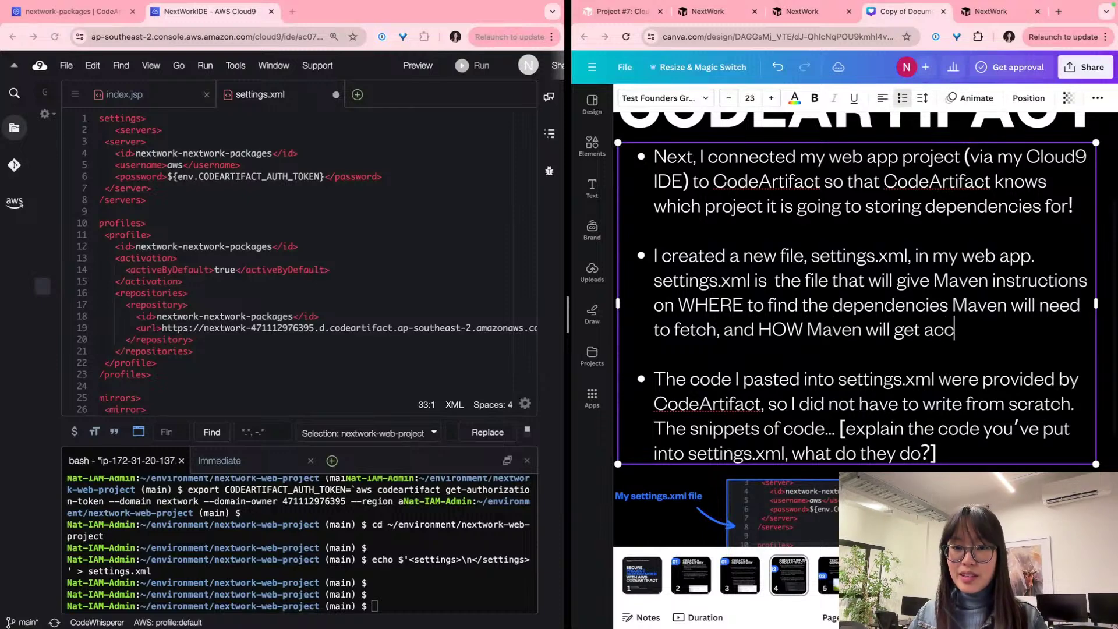
pyautogui.write('ess to these ')
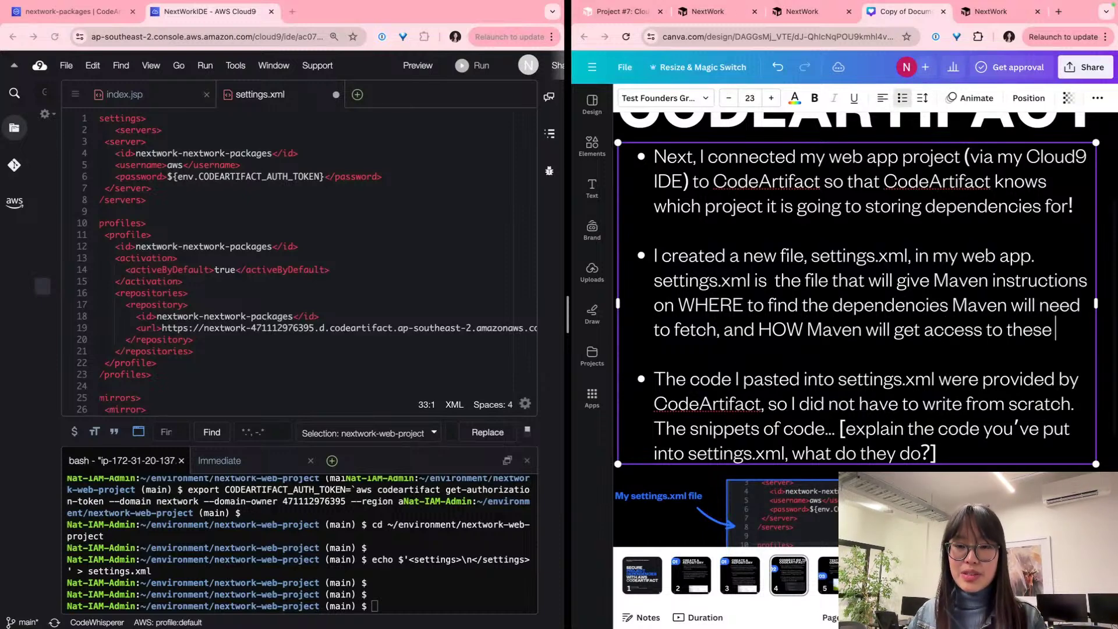
pyautogui.write('repositories.')
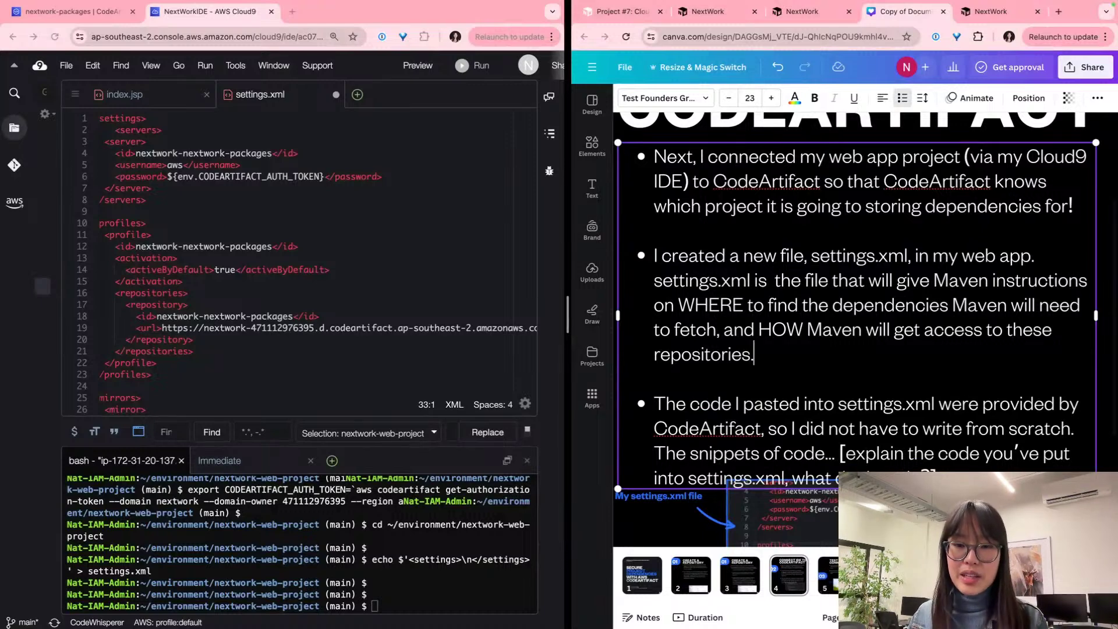
# Step: End the bullet with 'repositories that are storing these dependencies.'
pyautogui.hscroll(1, 856, 329)
pyautogui.press('Left')
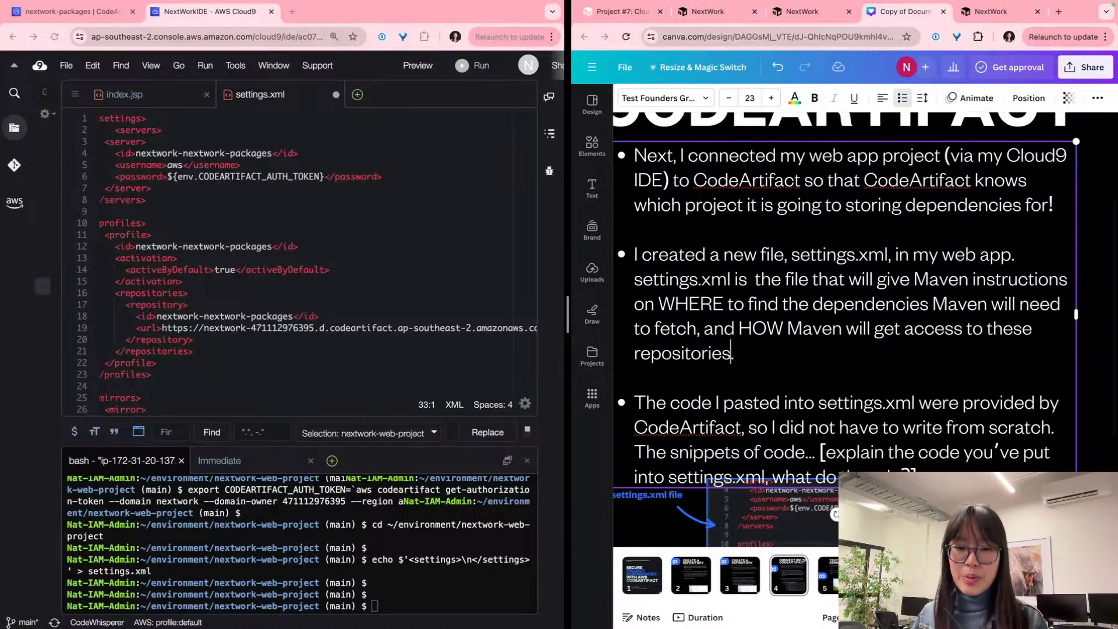
pyautogui.write('s')
pyautogui.press('BackSpace')
pyautogui.write('that s')
pyautogui.press('BackSpace')
pyautogui.write('are storing the')
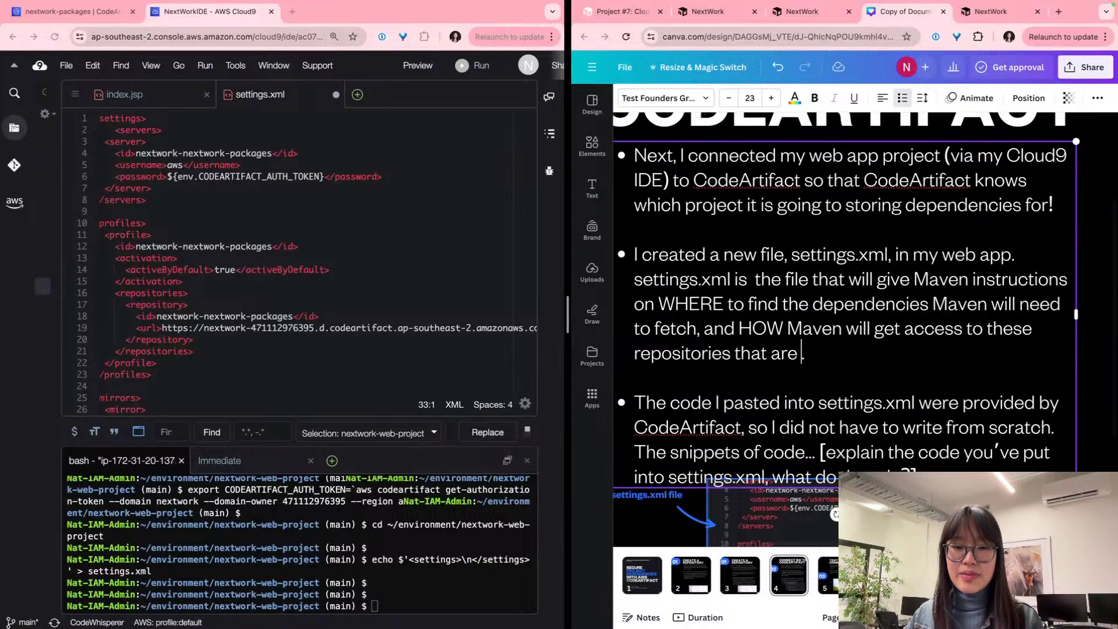
pyautogui.write('se de')
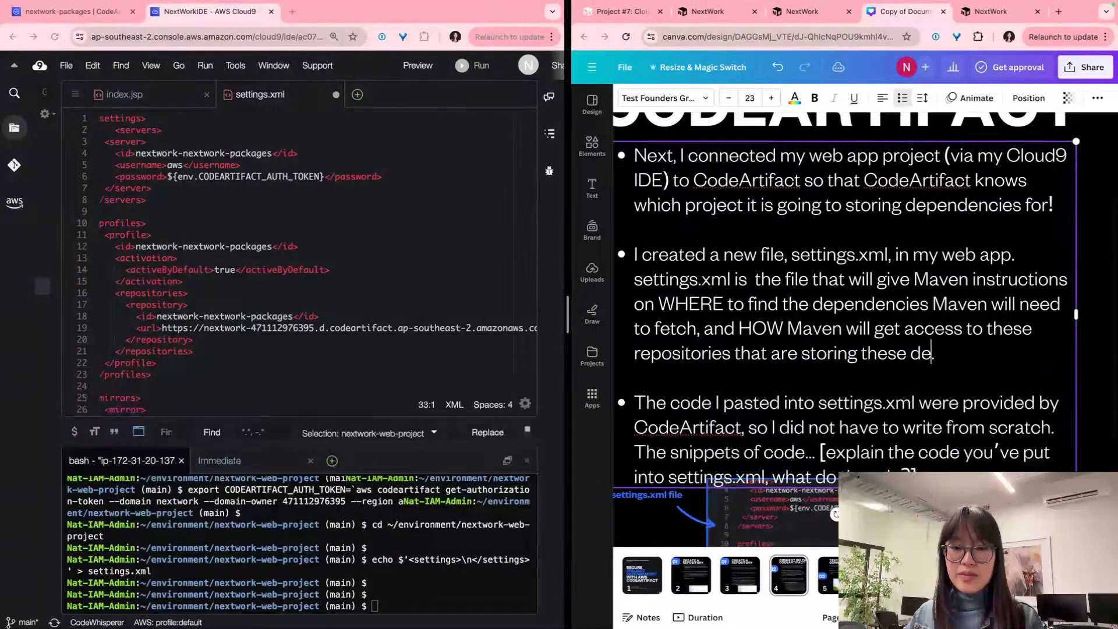
pyautogui.write('pendencies')
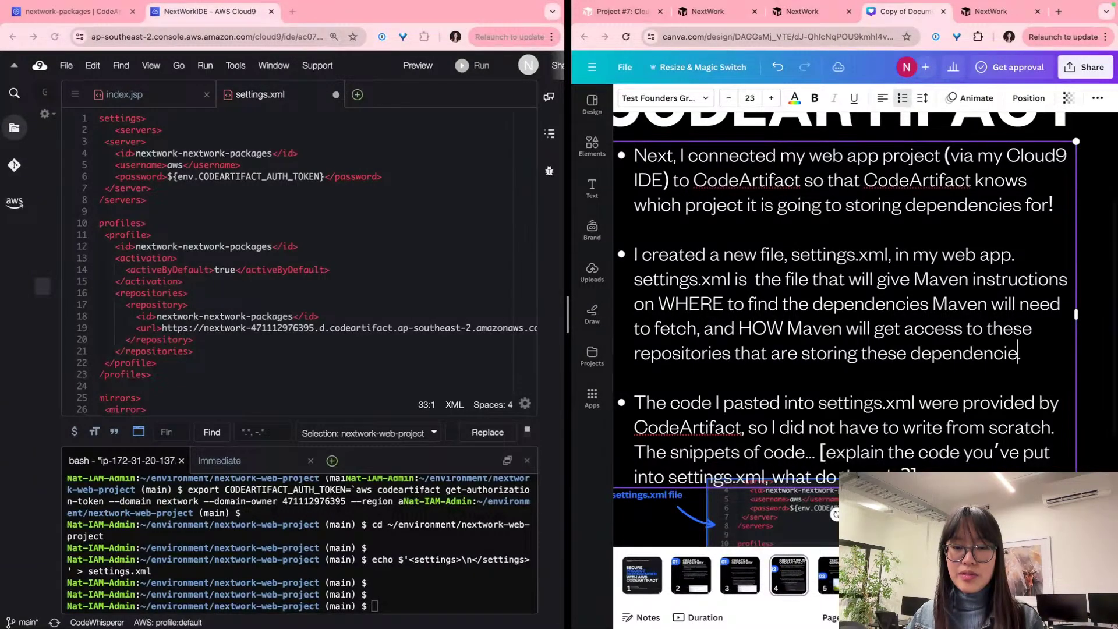
pyautogui.scroll(-4, 718, 211)
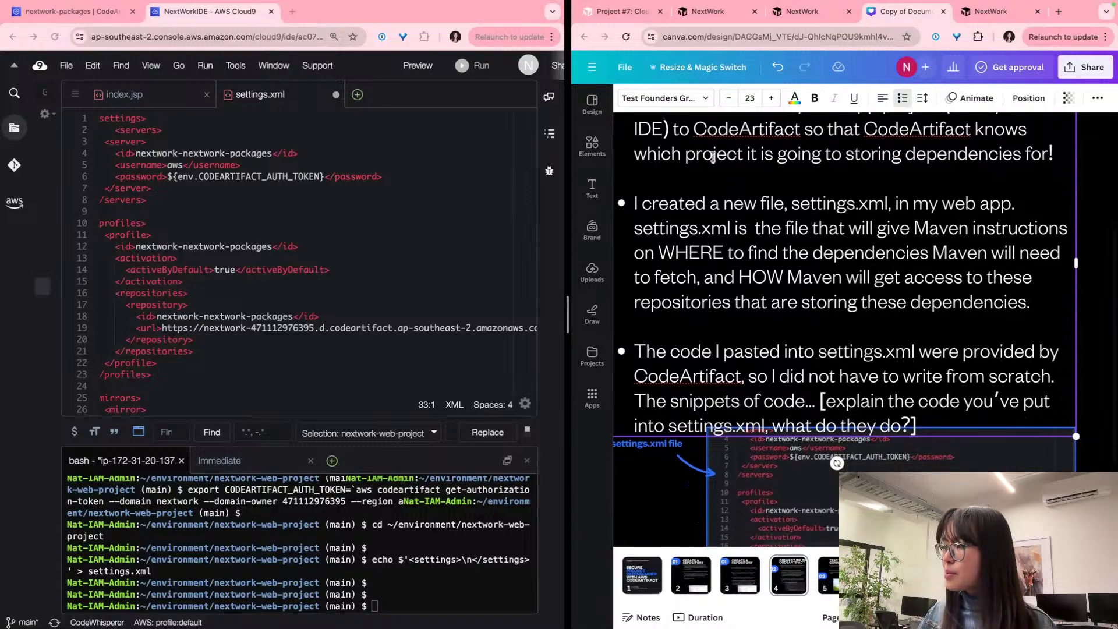
# Step: Move the settings.xml label, arrow and code screenshot slightly down
pyautogui.keyDown('ctrl'); pyautogui.scroll(-3, 719, 212); pyautogui.keyUp('ctrl')
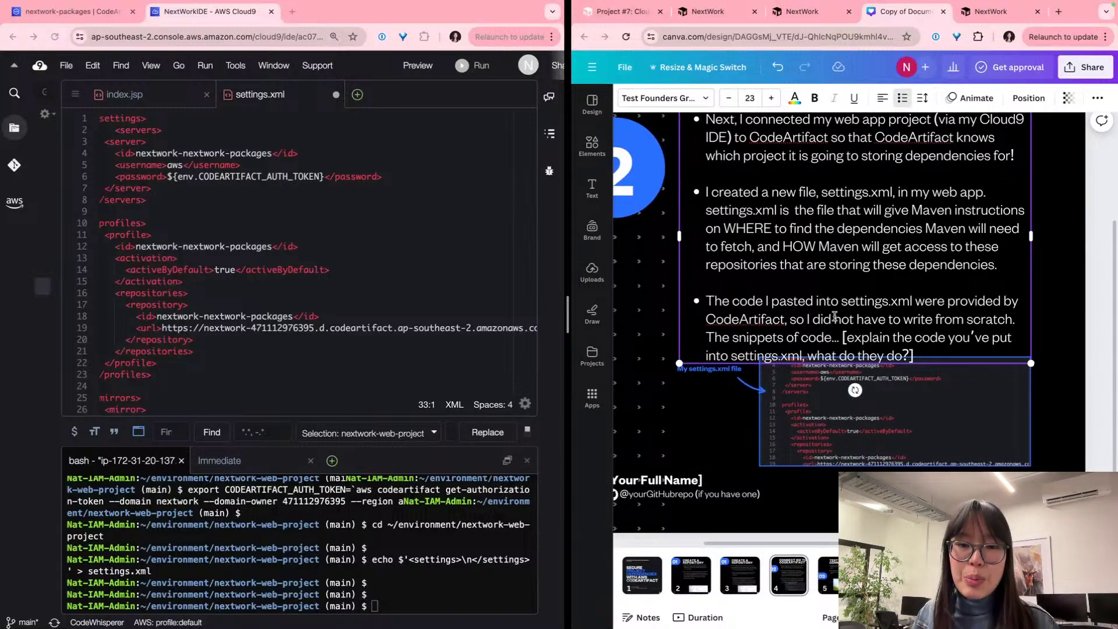
pyautogui.keyDown('ctrl'); pyautogui.scroll(4, 771, 382); pyautogui.keyUp('ctrl')
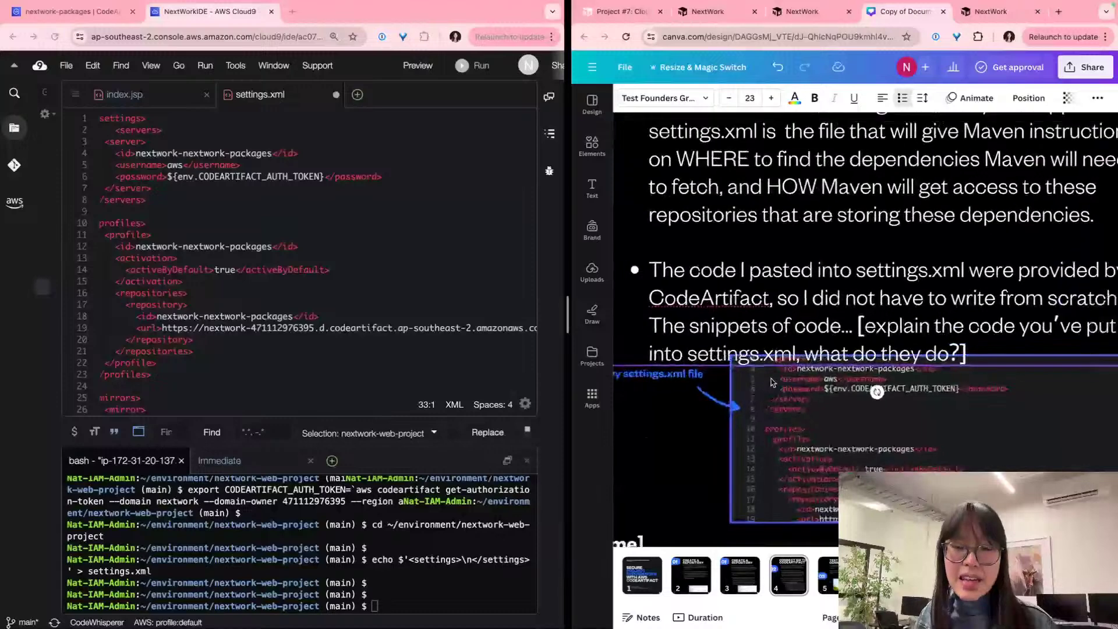
pyautogui.keyDown('ctrl'); pyautogui.scroll(-2, 771, 382); pyautogui.keyUp('ctrl')
pyautogui.click(792, 401)
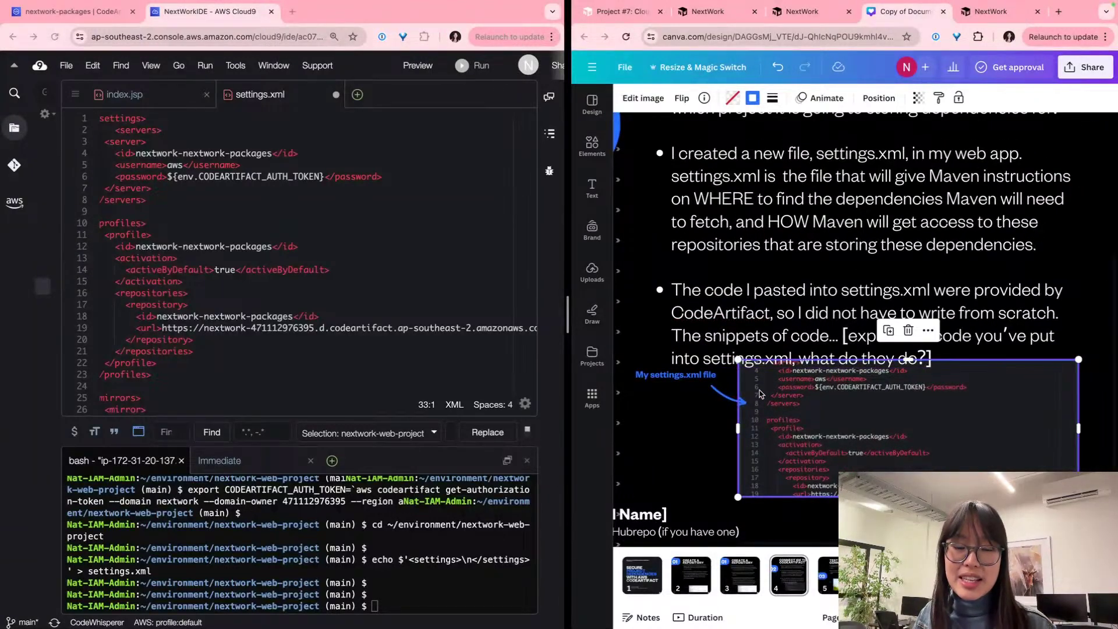
pyautogui.click(701, 389)
pyautogui.click(690, 379)
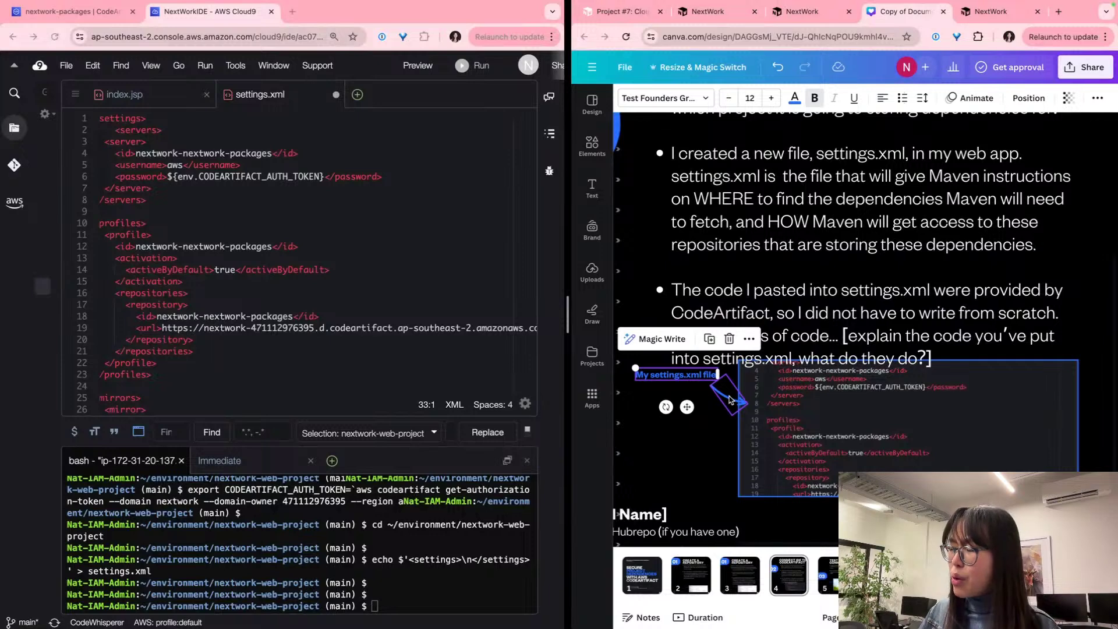
pyautogui.click(729, 399)
pyautogui.moveTo(821, 401); pyautogui.dragTo(826, 418)
# Step: Delete the bracketed placeholder prompt after 'The snippets of code'
pyautogui.click(957, 341)
pyautogui.scroll(4, 964, 349)
pyautogui.scroll(-4, 924, 383)
pyautogui.scroll(-1, 924, 384)
pyautogui.scroll(2, 924, 383)
pyautogui.moveTo(933, 347); pyautogui.dragTo(832, 321)
pyautogui.press('BackSpace')
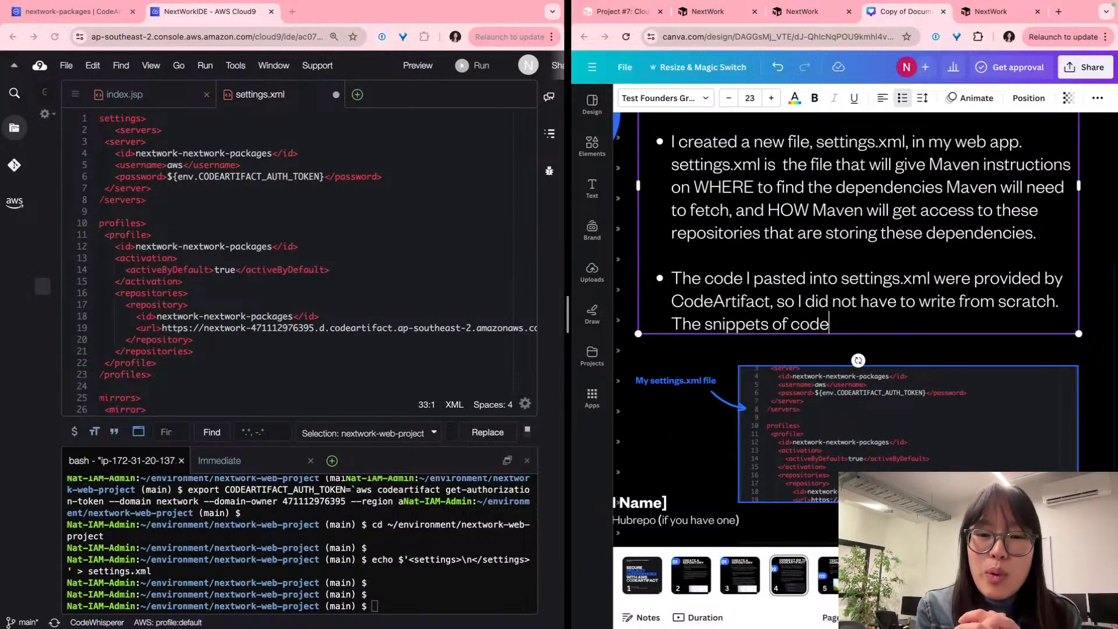
# Step: Type 'stores authentication tokens to CodeArtifact and defines when Maven will visit which repository, plus'
pyautogui.scroll(3, 836, 319)
pyautogui.hscroll(3, 865, 330)
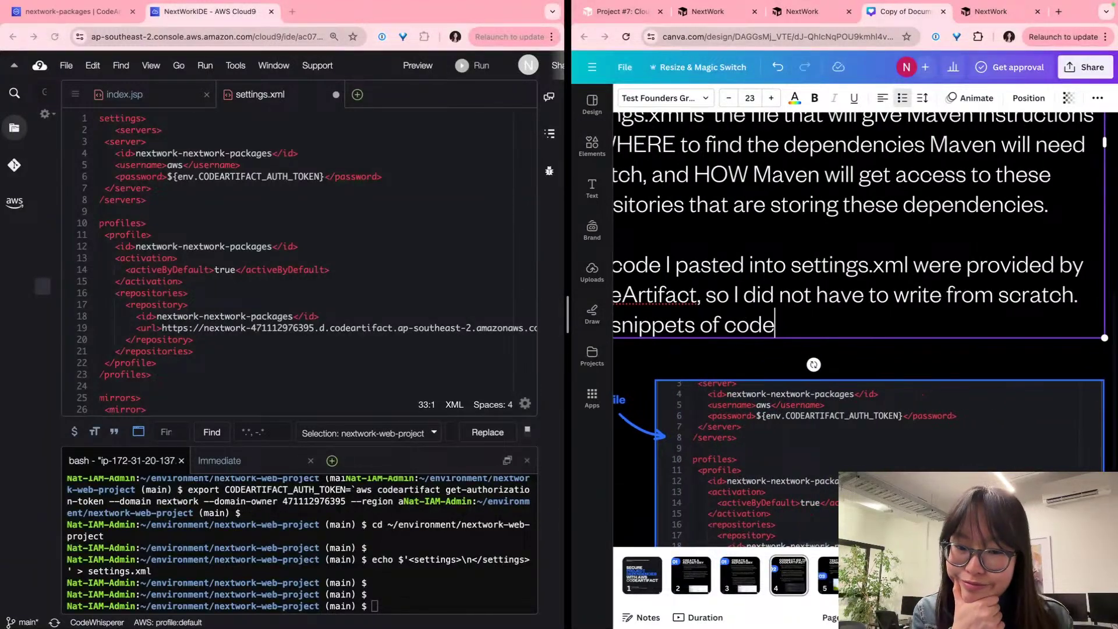
pyautogui.hscroll(-2, 829, 321)
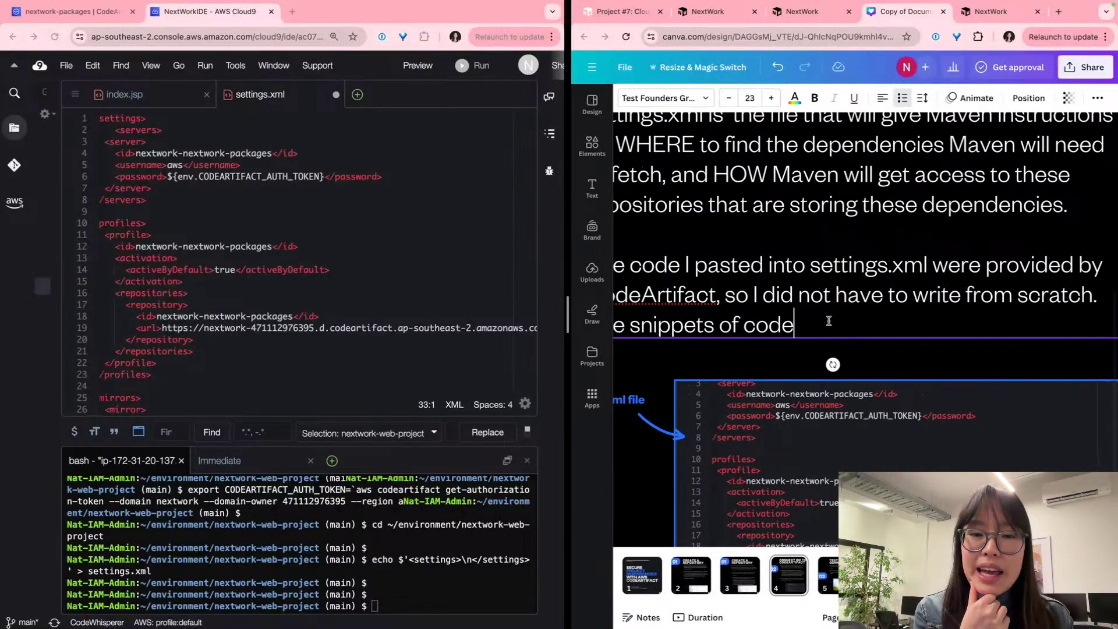
pyautogui.write('stores authe')
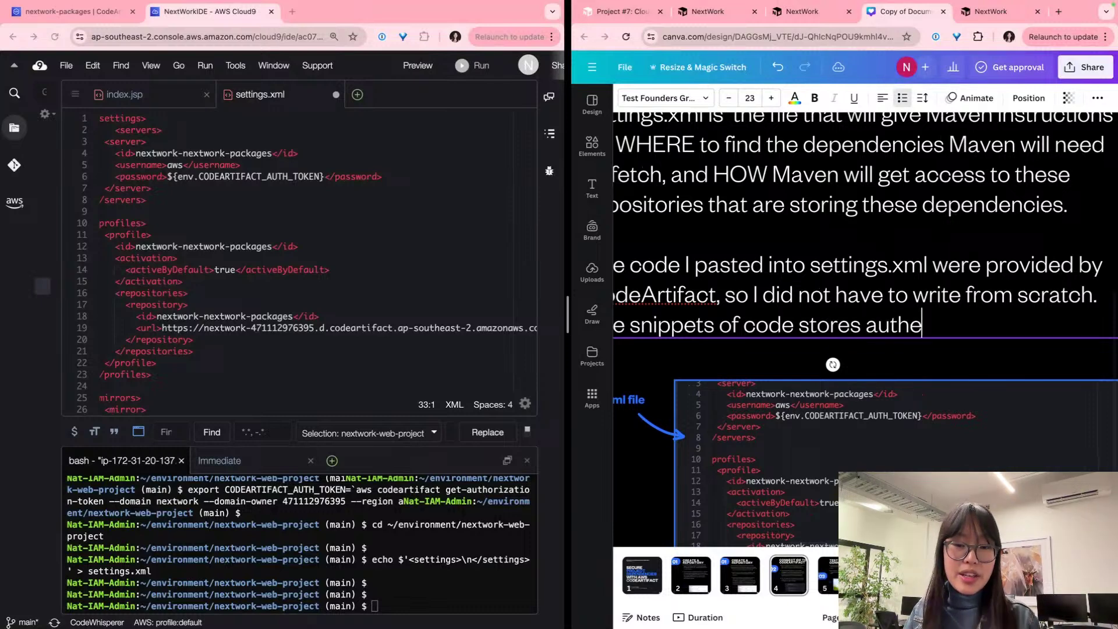
pyautogui.press('BackSpace')
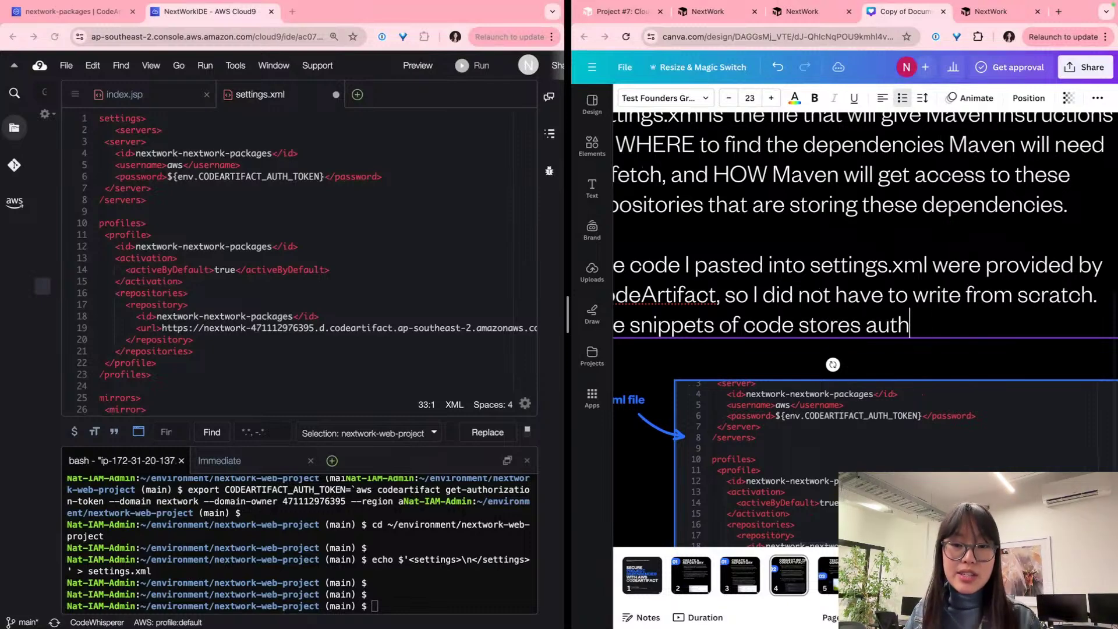
pyautogui.write('entication')
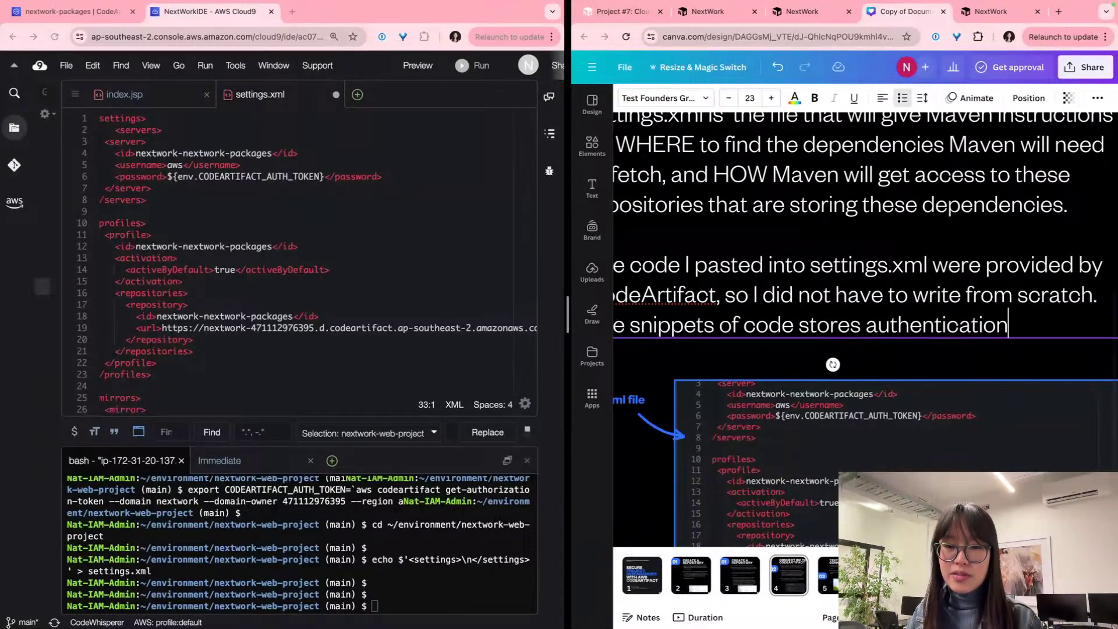
pyautogui.write(' tokens,')
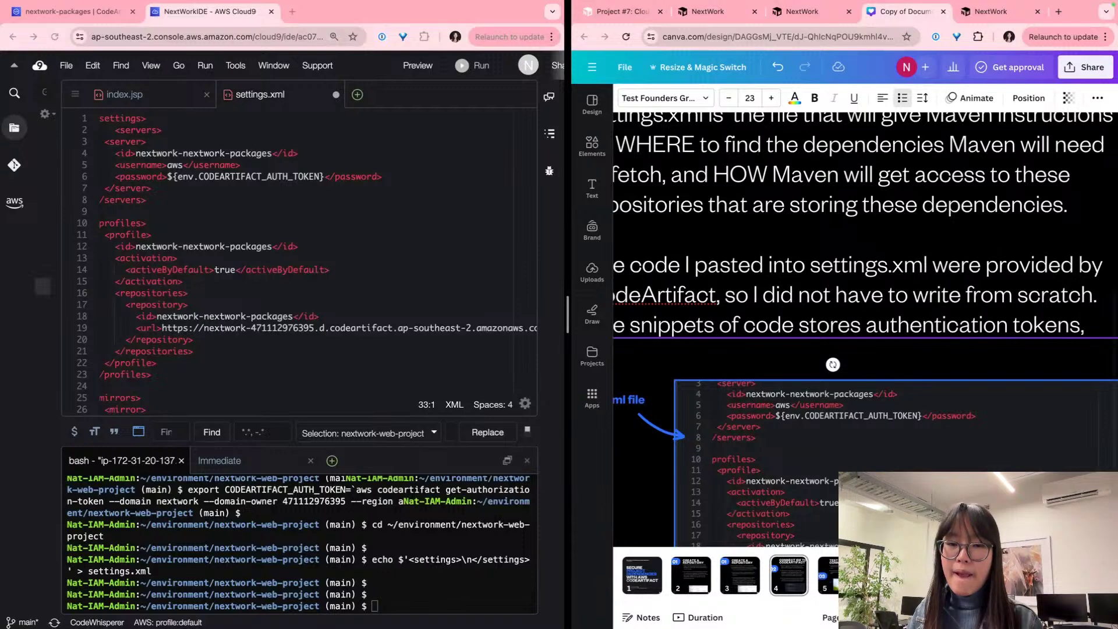
pyautogui.press('BackSpace')
pyautogui.write('to CodeArit')
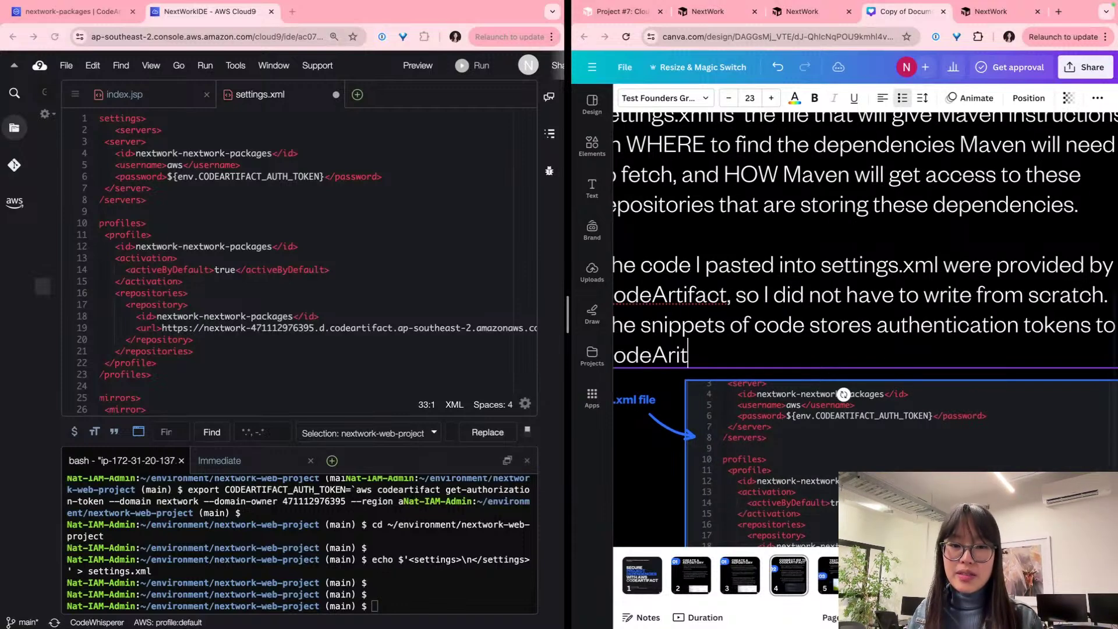
pyautogui.press('BackSpace')
pyautogui.write('tifact and sets up')
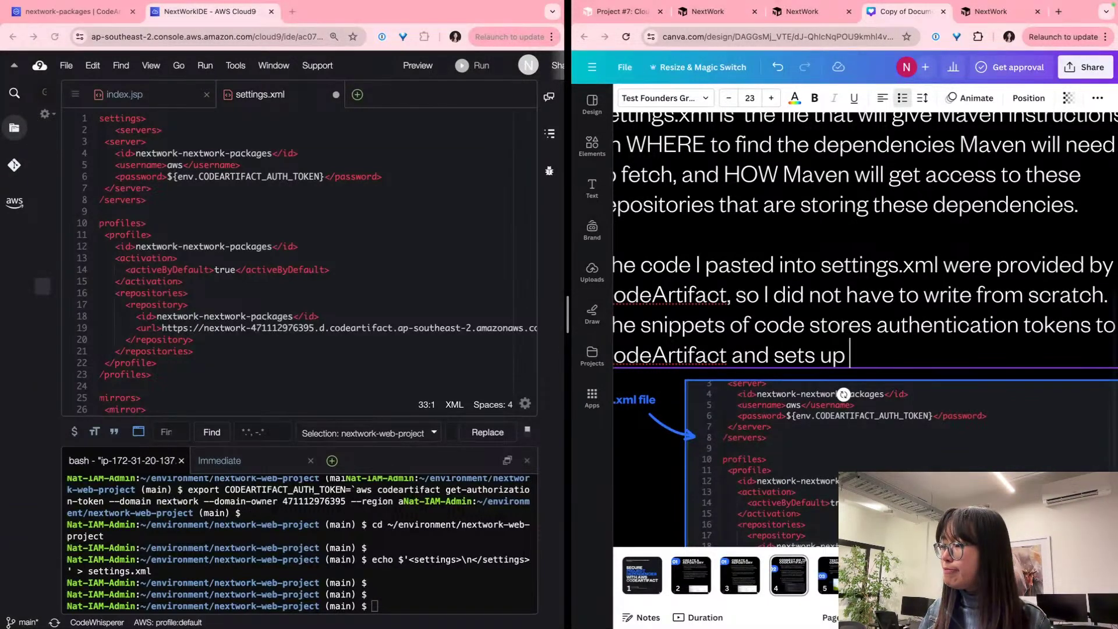
pyautogui.press('BackSpace')
pyautogui.press('BackSpace')
pyautogui.press('BackSpace')
pyautogui.press('BackSpace')
pyautogui.press('BackSpace')
pyautogui.press('BackSpace')
pyautogui.press('BackSpace')
pyautogui.press('BackSpace')
pyautogui.write('defines when Maven i')
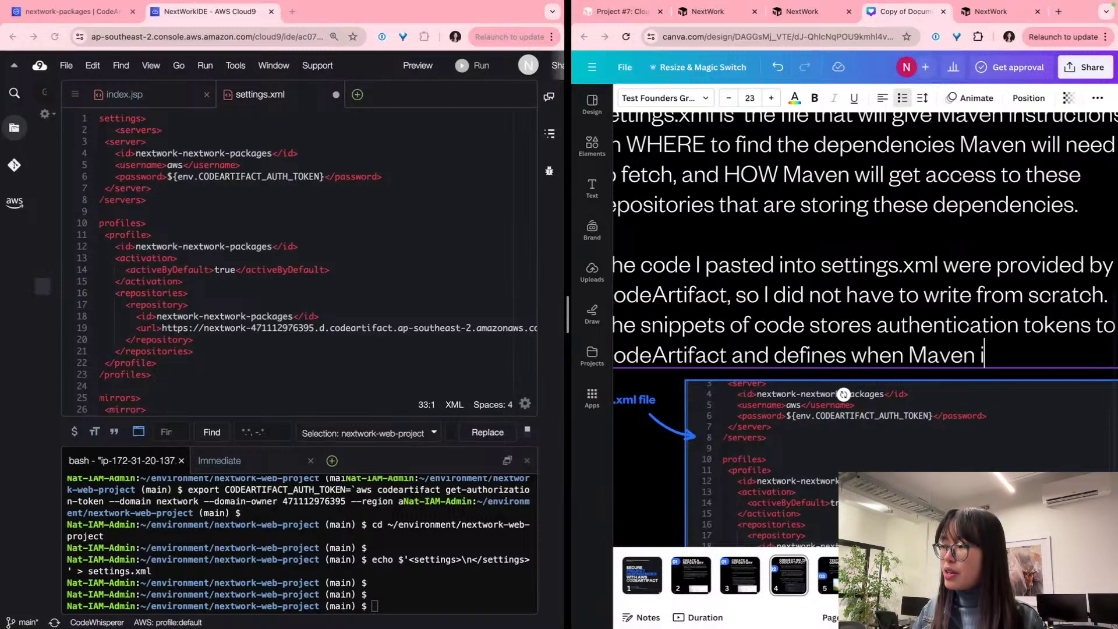
pyautogui.press('BackSpace')
pyautogui.write('wi')
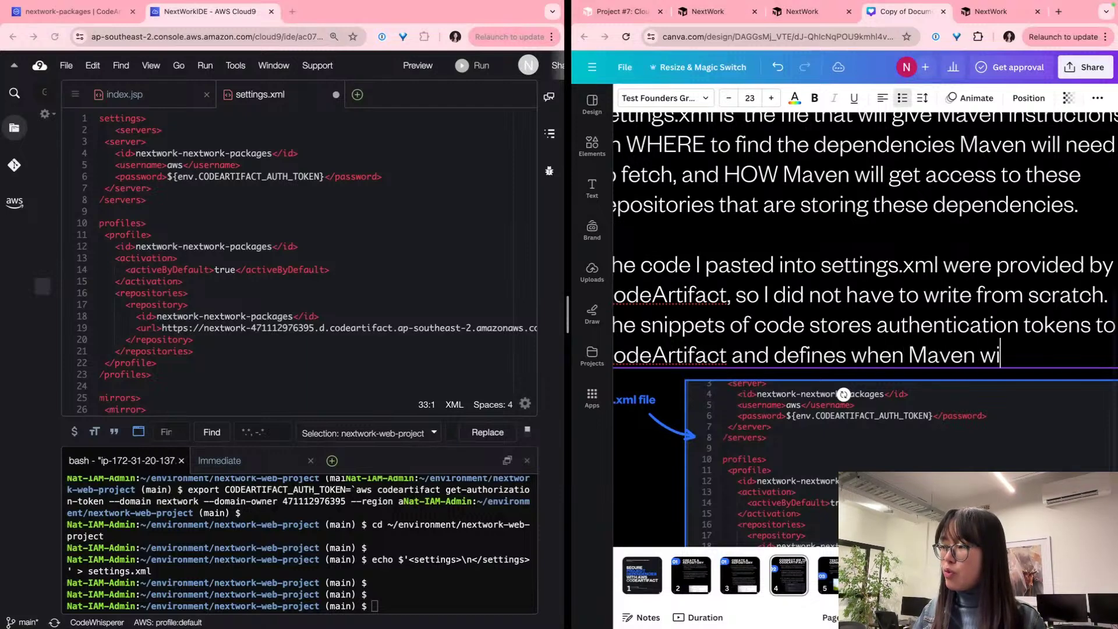
pyautogui.write('ll visit which reposi')
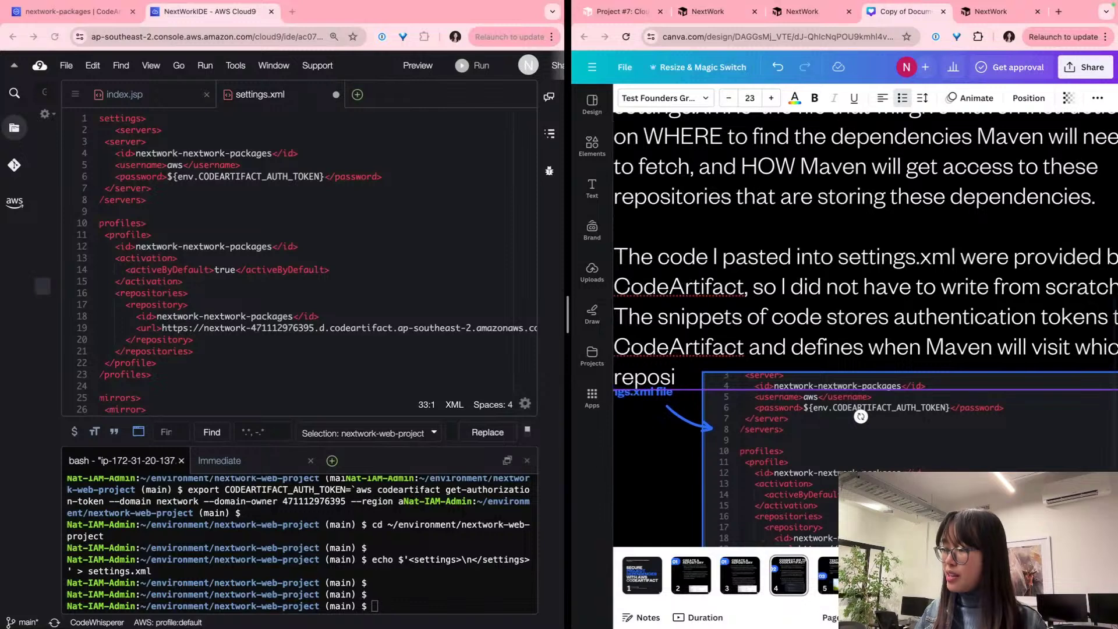
pyautogui.write('tory')
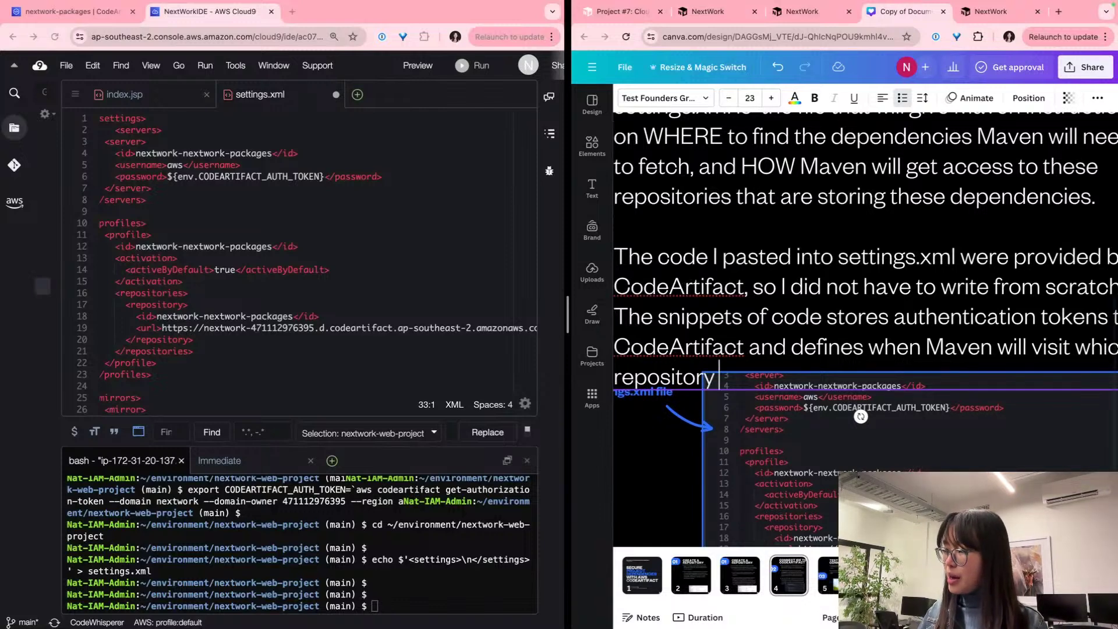
pyautogui.write(', plus')
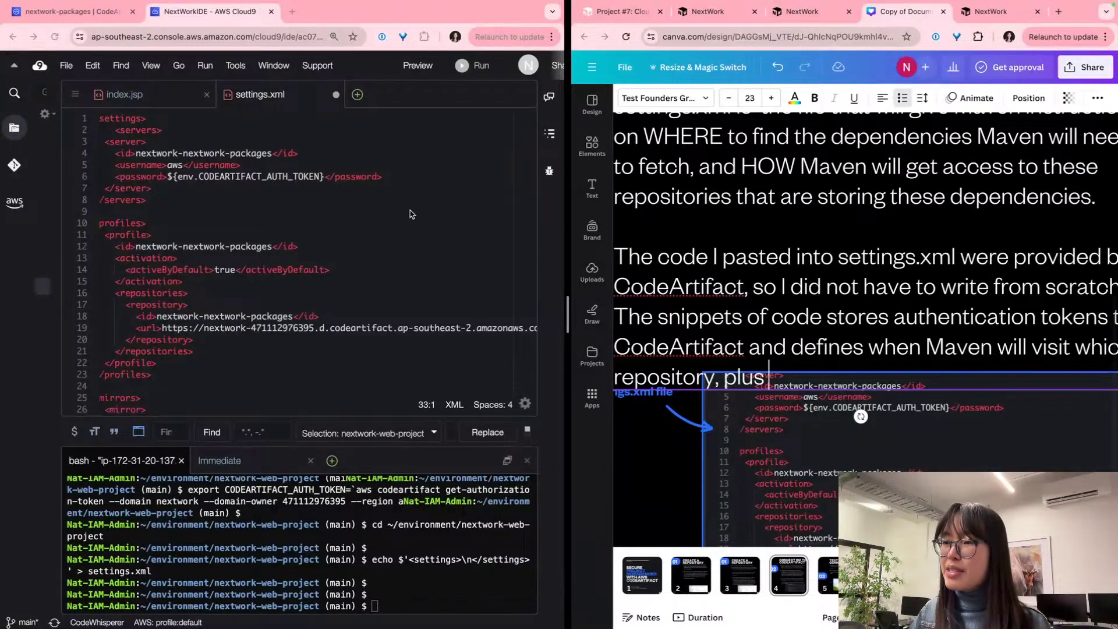
# Step: Finish with 'where Maven should visit to find backup local repositories (optional)'
pyautogui.scroll(-3, 406, 219)
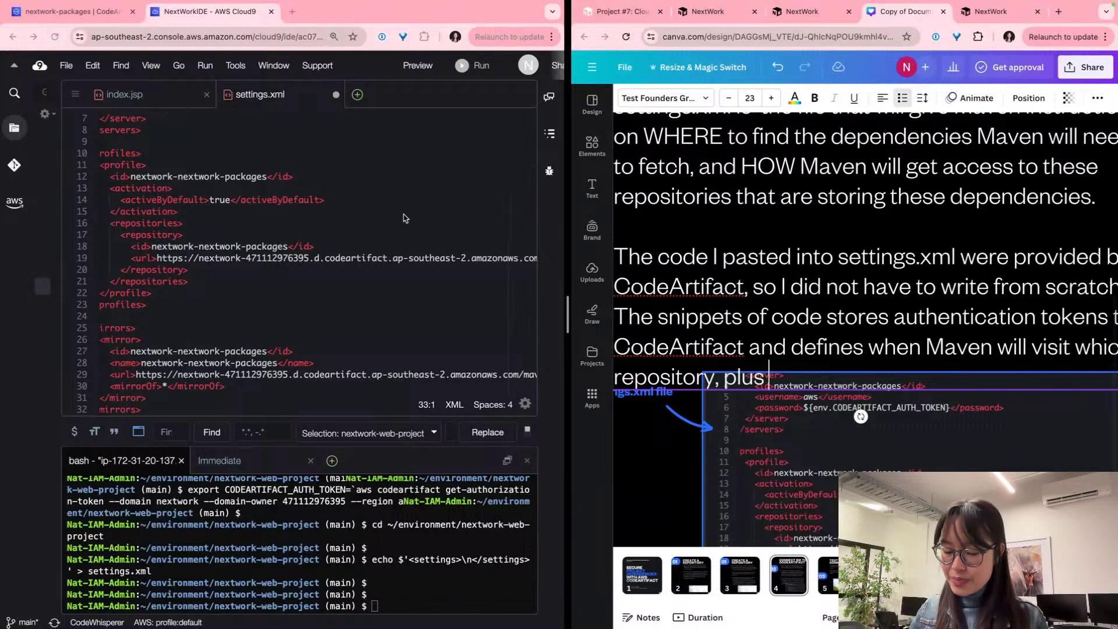
pyautogui.write('where Maven should visit')
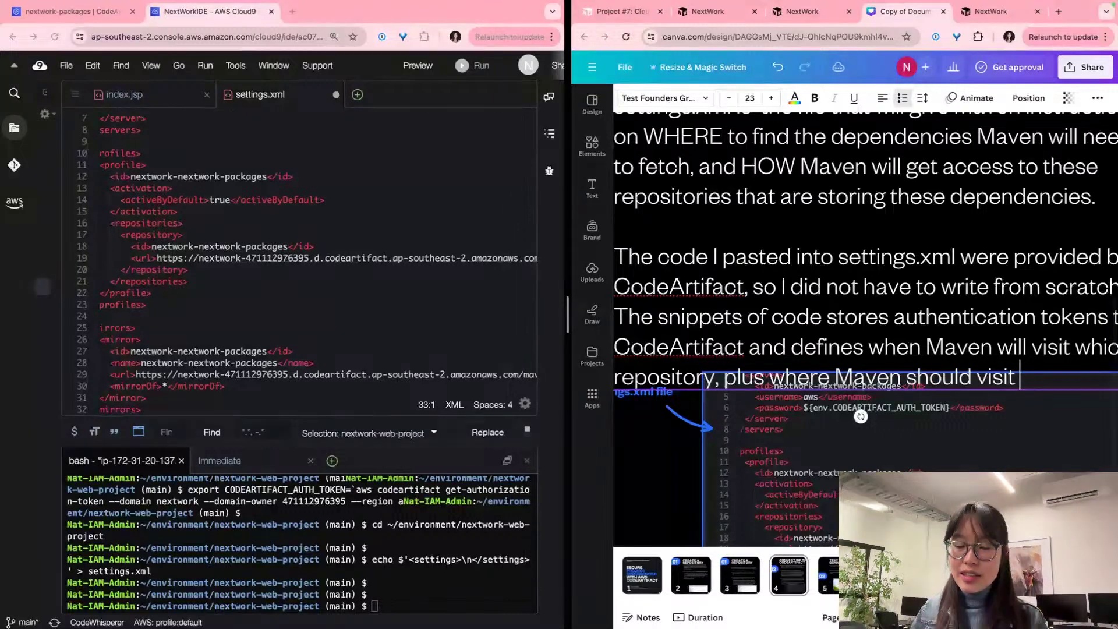
pyautogui.write(' to fid')
pyautogui.press('BackSpace')
pyautogui.write('nd back')
pyautogui.write('p lo')
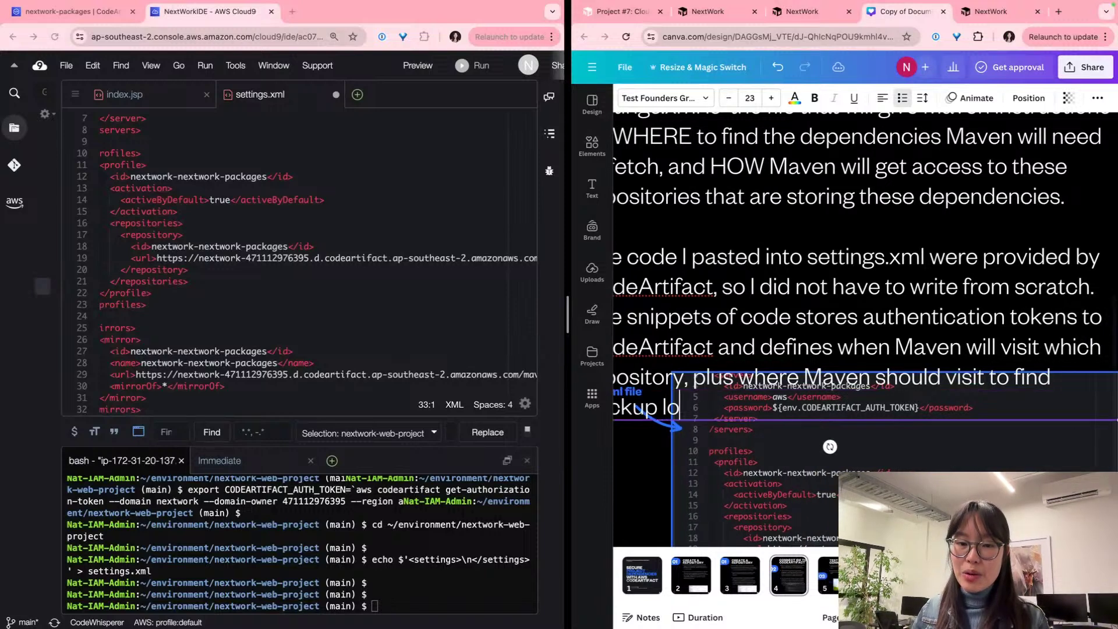
pyautogui.write('cal repositories (optional)')
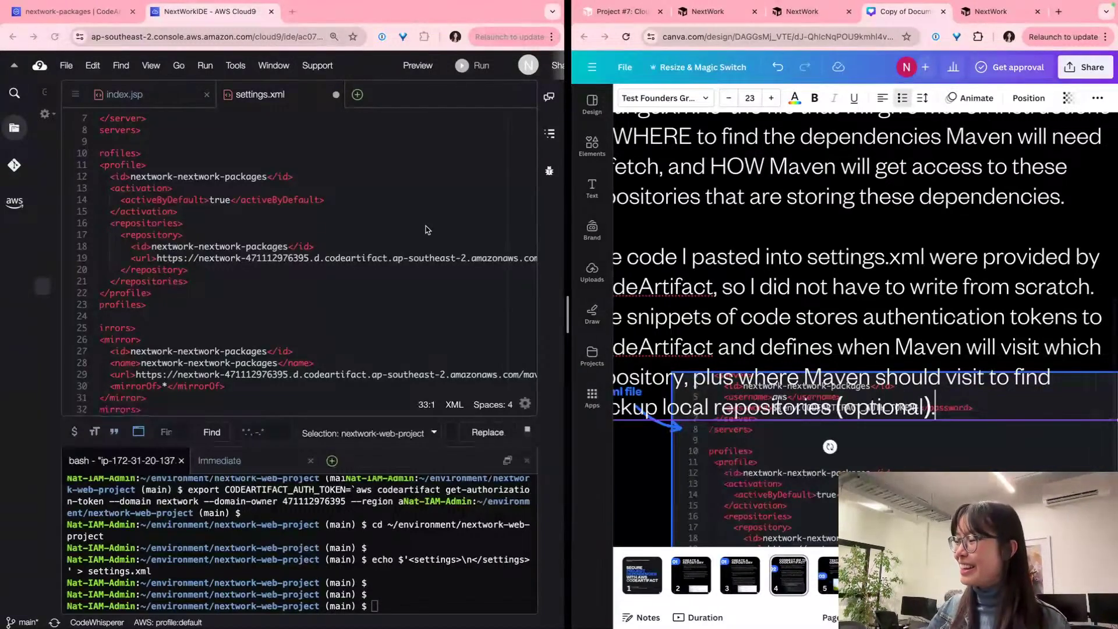
pyautogui.scroll(-5, 697, 291)
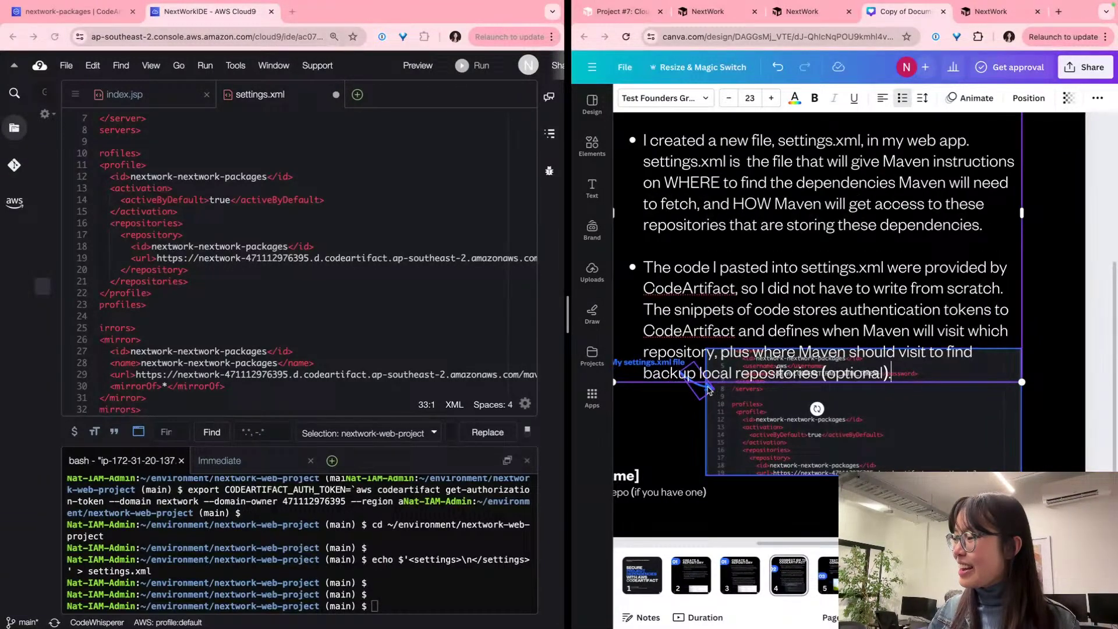
# Step: Move the arrow, settings.xml label and code screenshot below the third bullet, then zoom out
pyautogui.click(662, 375)
pyautogui.keyDown('shift'); pyautogui.click(661, 363); pyautogui.keyUp('shift')
pyautogui.keyDown('shift'); pyautogui.click(839, 411); pyautogui.keyUp('shift')
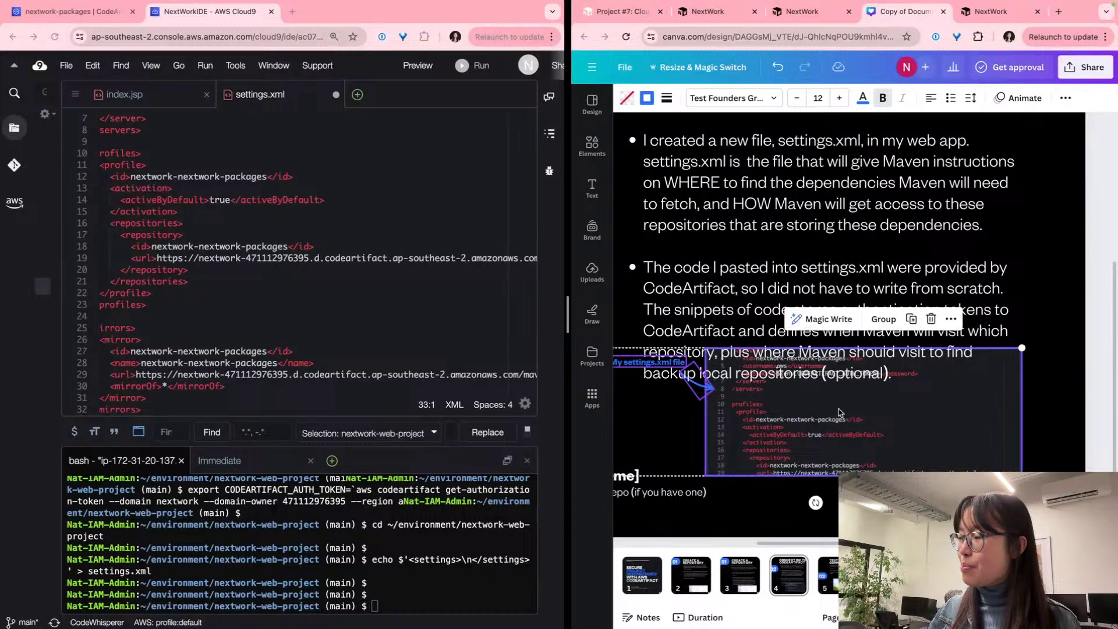
pyautogui.moveTo(816, 400); pyautogui.dragTo(817, 447)
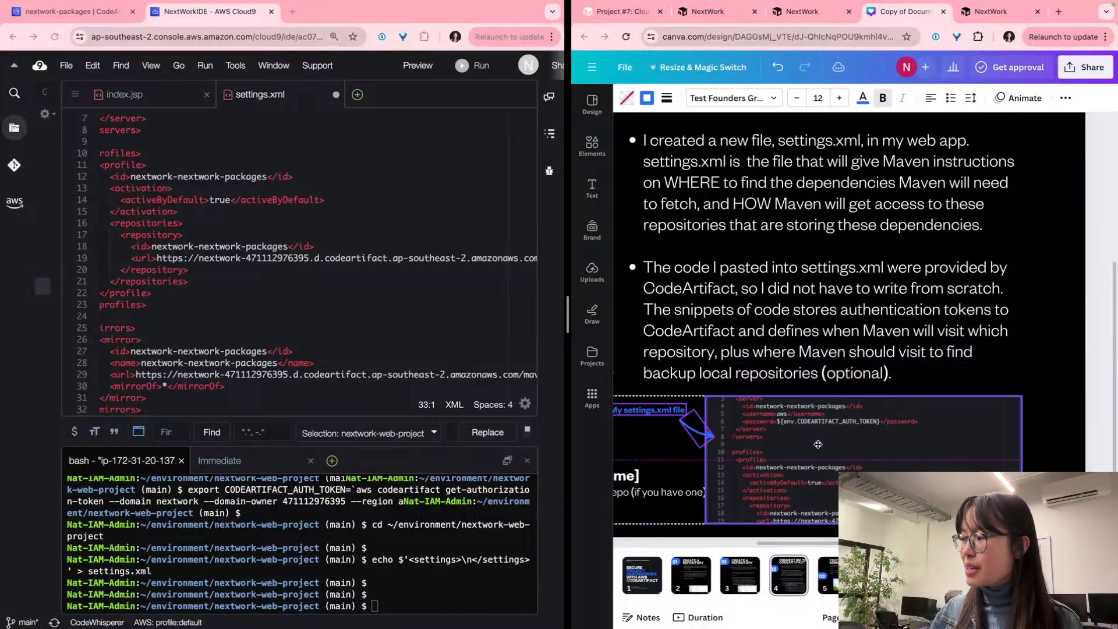
pyautogui.click(856, 333)
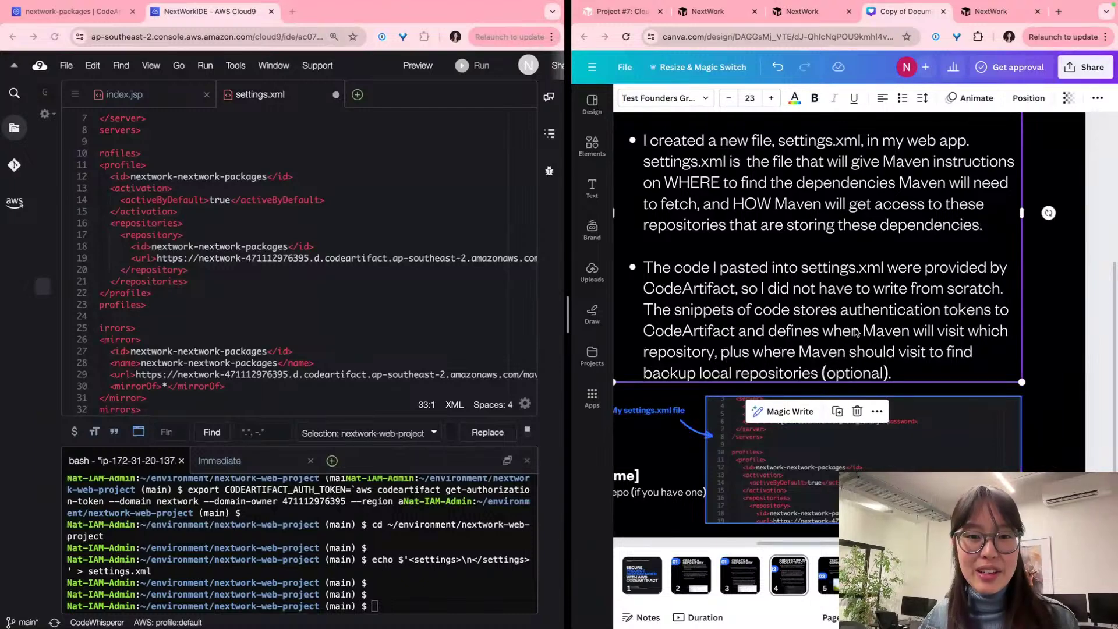
pyautogui.press('super+minus')
pyautogui.press('super+minus')
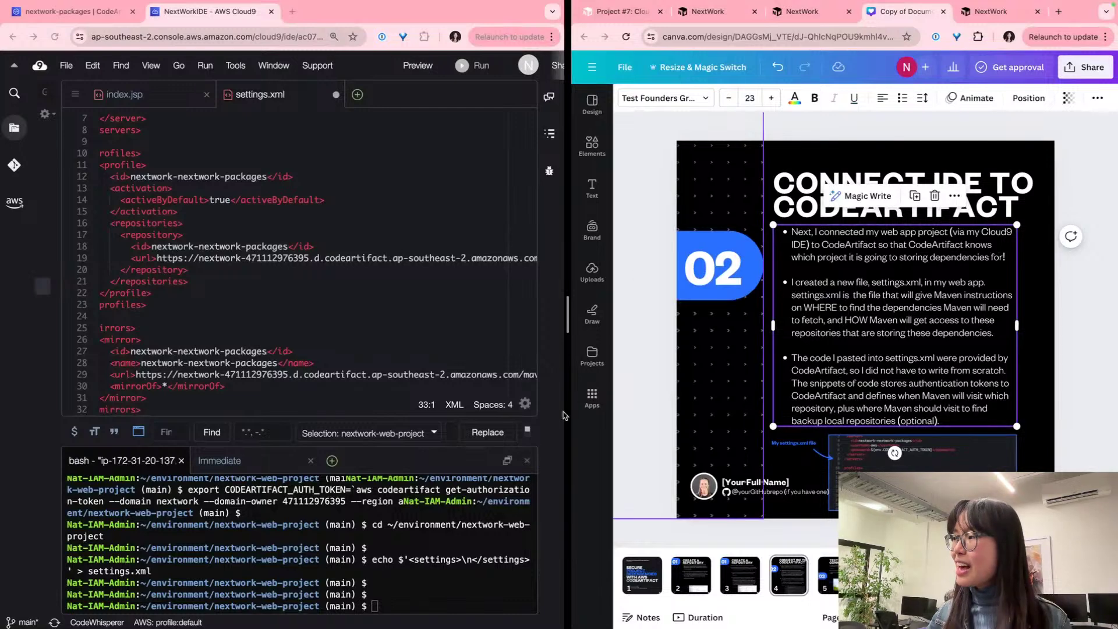
# Step: Save the edited settings.xml in Cloud9
pyautogui.click(792, 16)
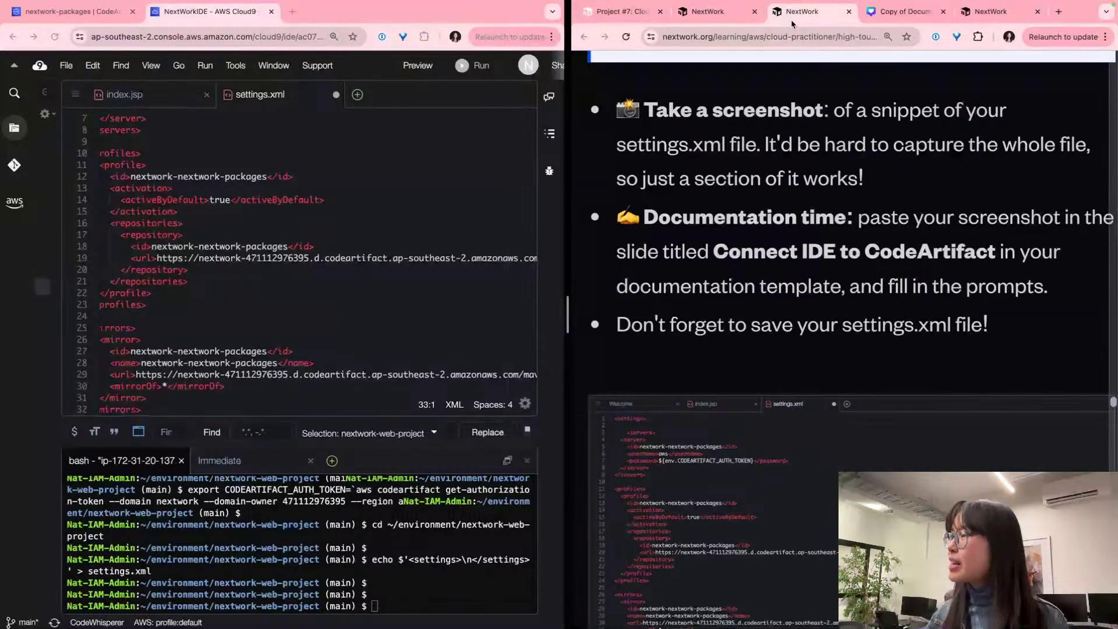
pyautogui.scroll(-10, 795, 310)
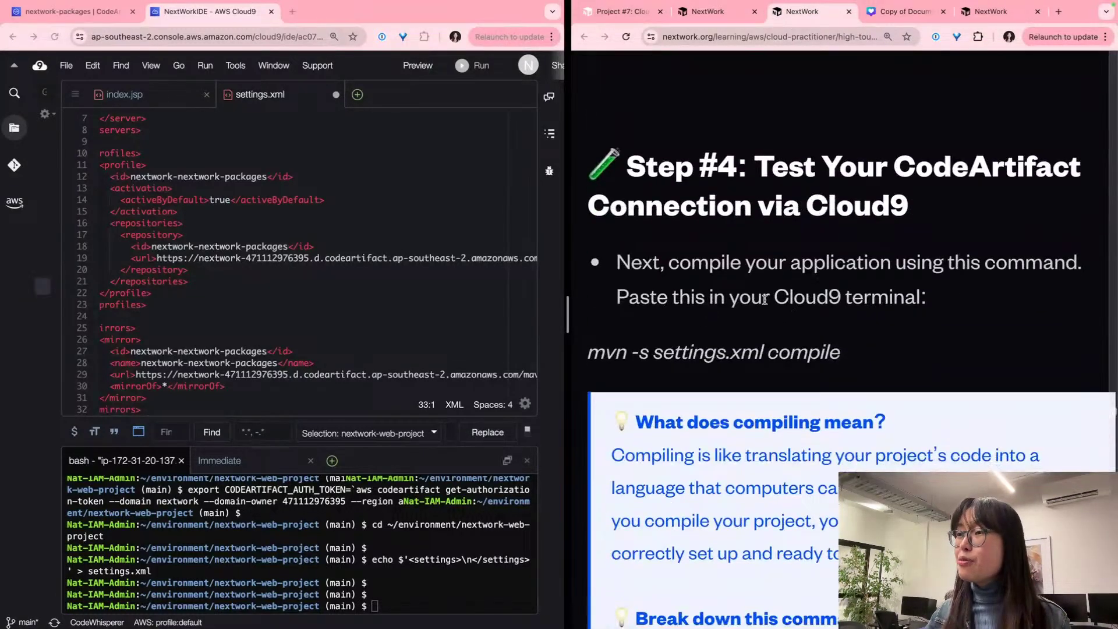
pyautogui.click(400, 268)
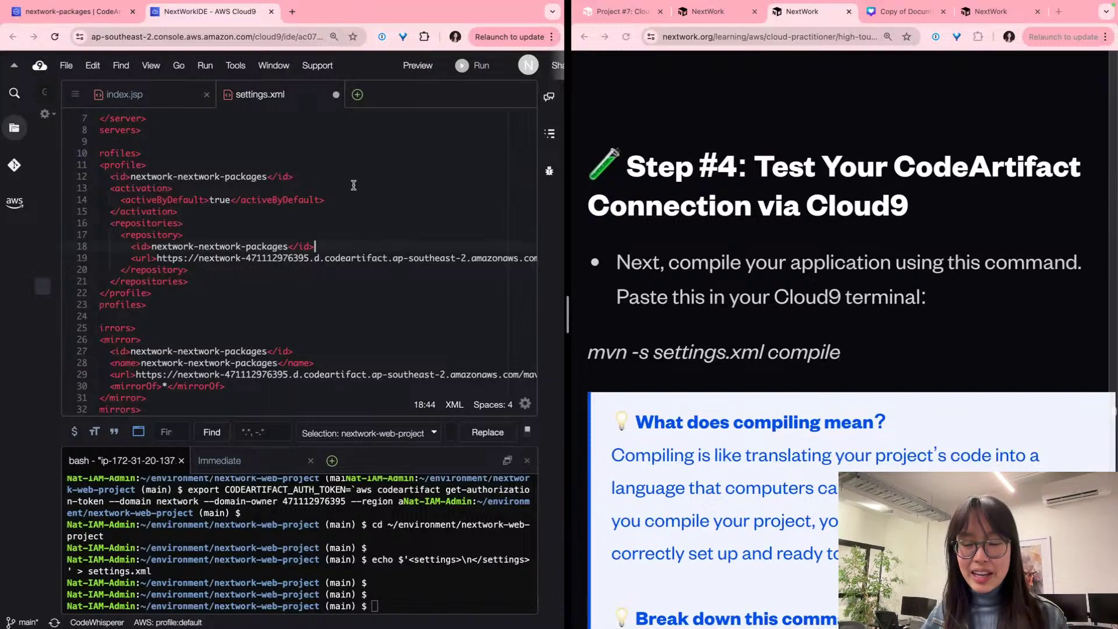
pyautogui.press('super+s')
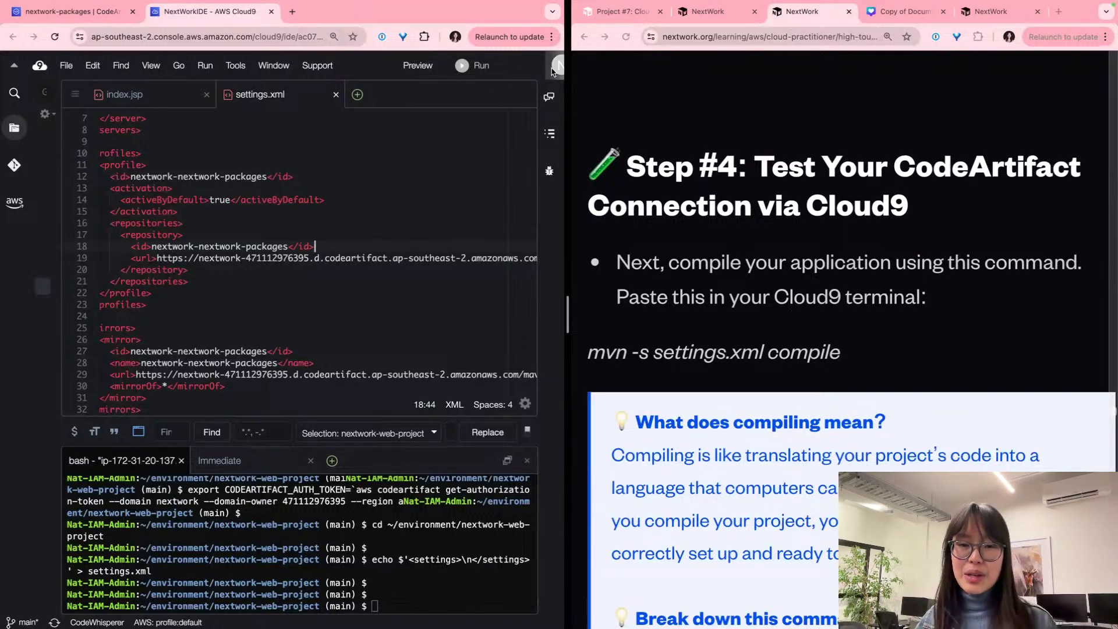
# Step: Select the mvn -s settings.xml compile command from the guide's Step #4
pyautogui.scroll(-3, 710, 186)
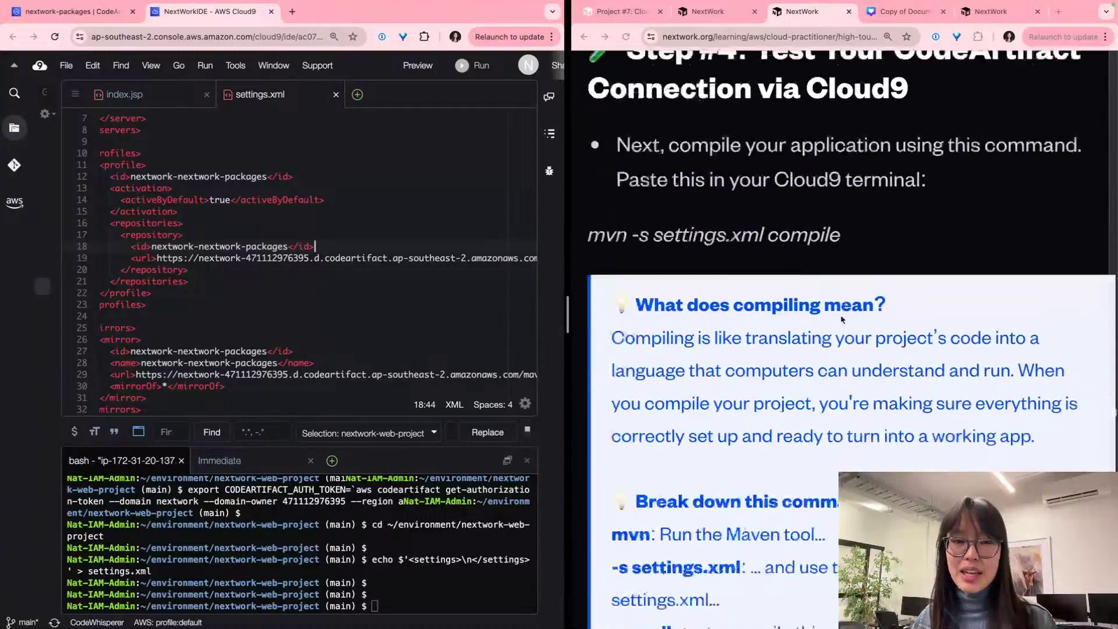
pyautogui.tripleClick(772, 223)
pyautogui.press('super+c')
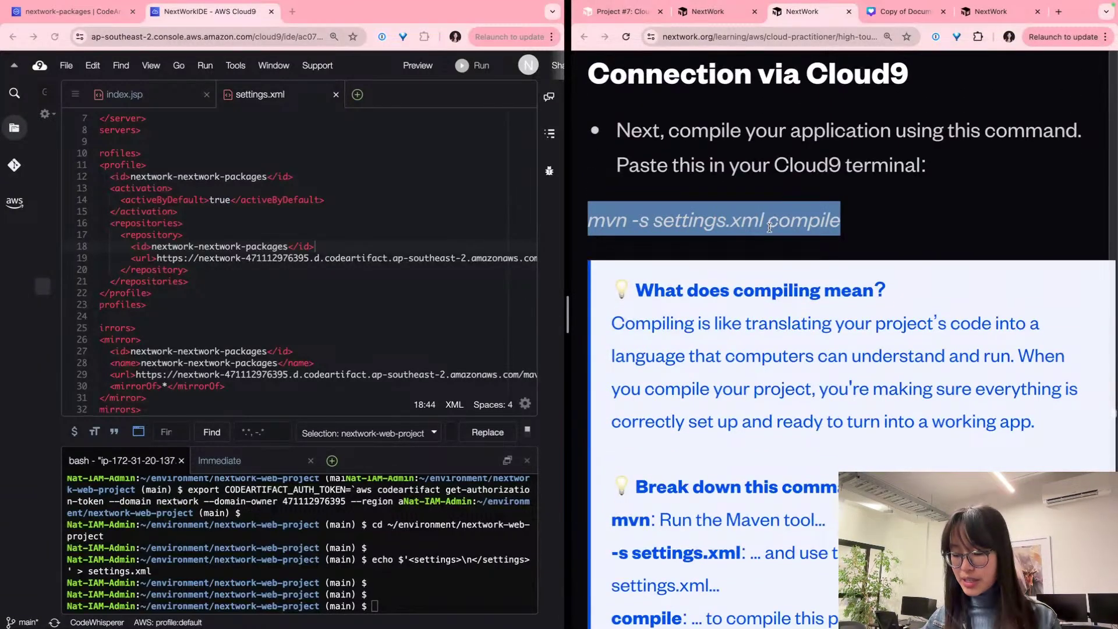
pyautogui.click(374, 608)
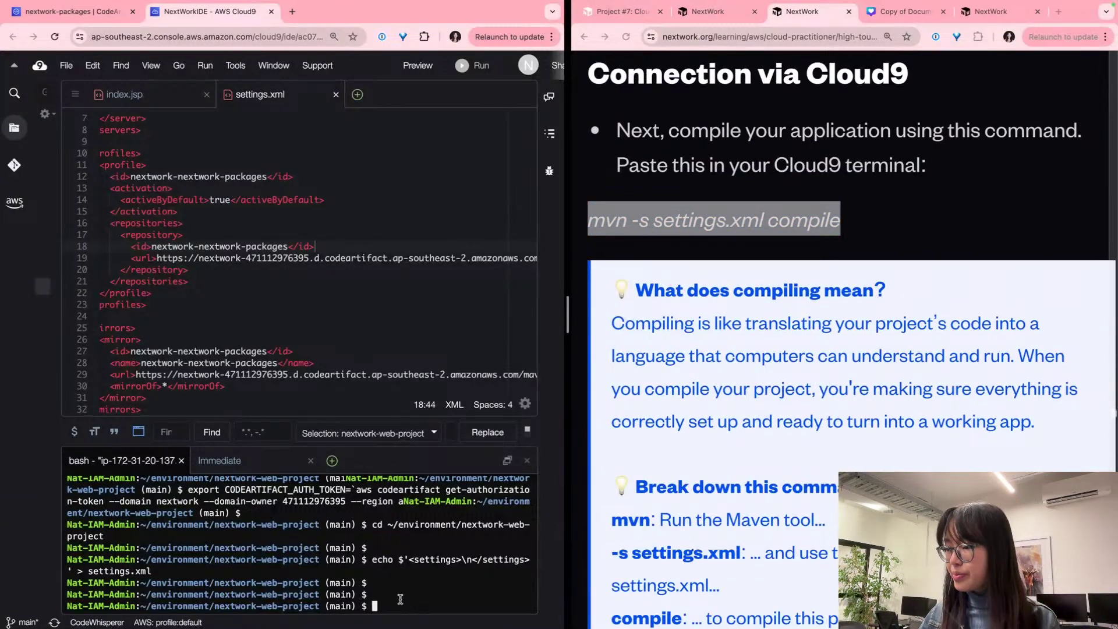
# Step: Run mvn -s settings.xml compile in the Cloud9 bash terminal
pyautogui.press('super+v')
pyautogui.scroll(-2, 791, 400)
pyautogui.scroll(-2, 792, 406)
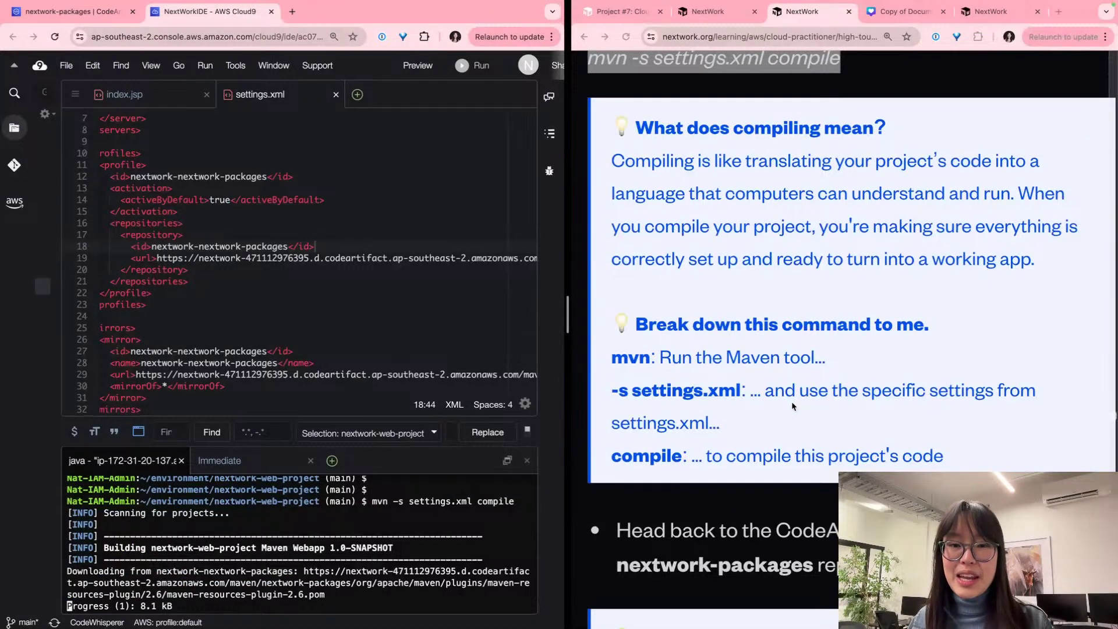
pyautogui.scroll(-2, 791, 405)
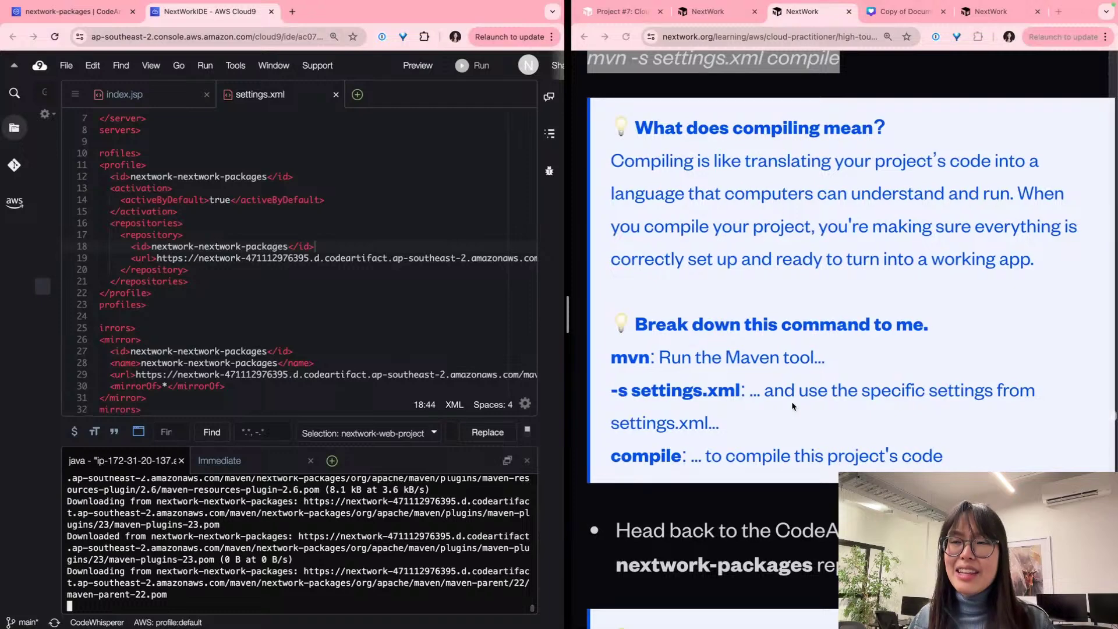
pyautogui.hscroll(-1, 792, 405)
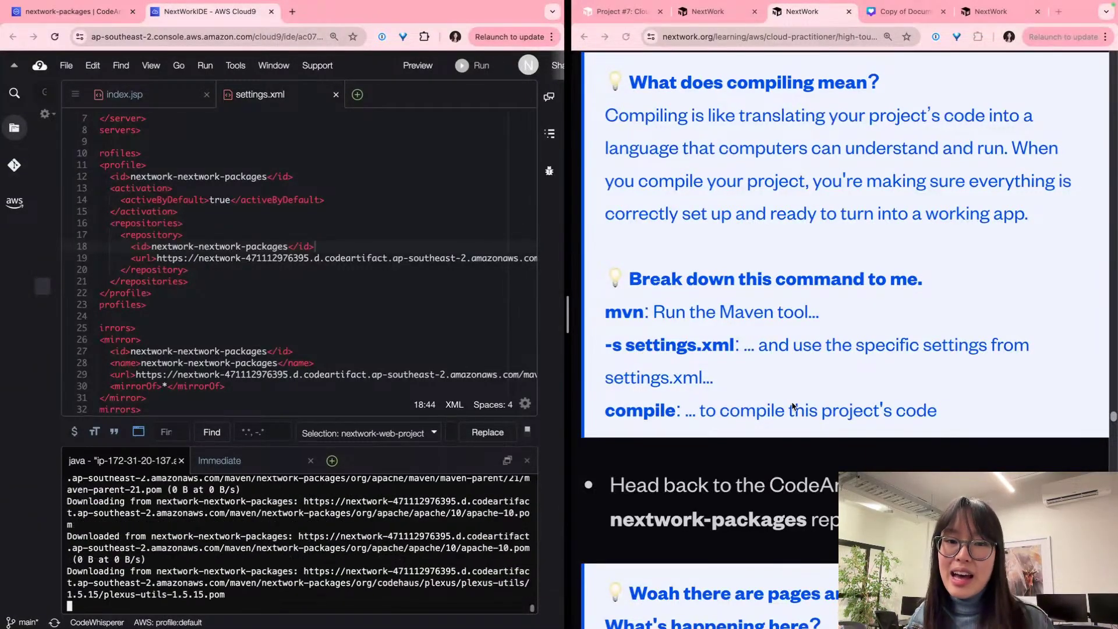
# Step: Inspect the Maven download output and the package URLs fetched through nextwork-packages
pyautogui.click(856, 191)
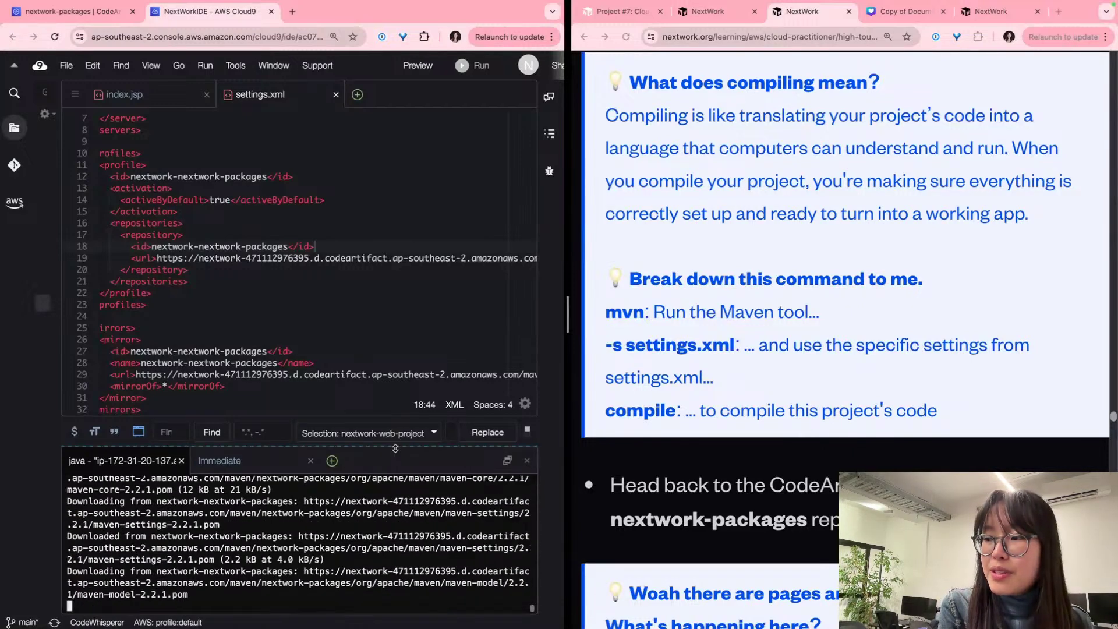
pyautogui.click(424, 504)
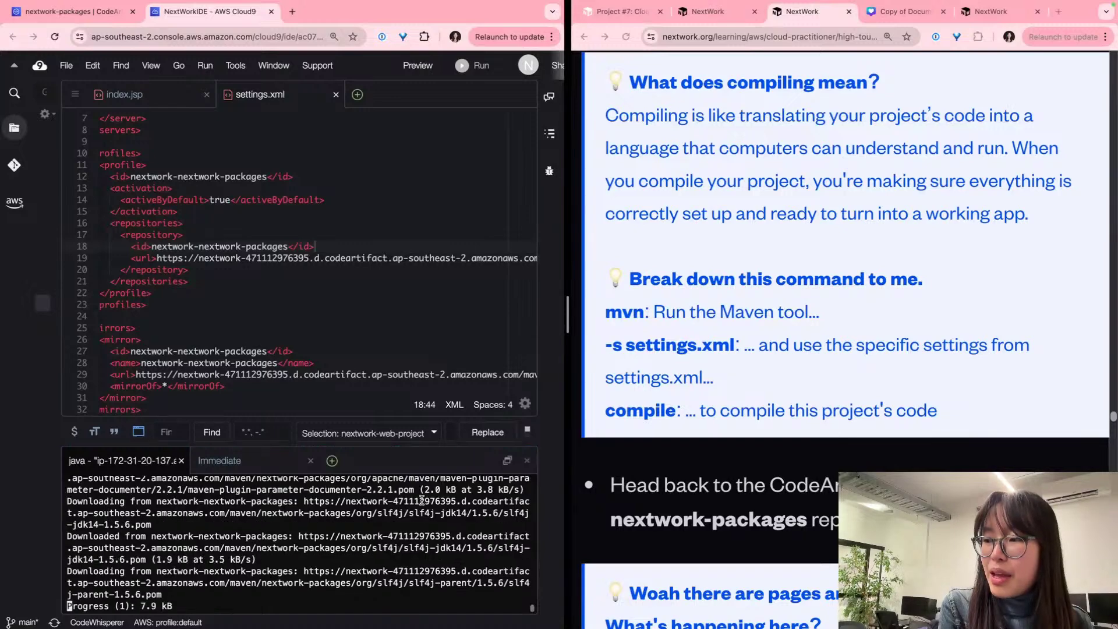
pyautogui.rightClick(423, 463)
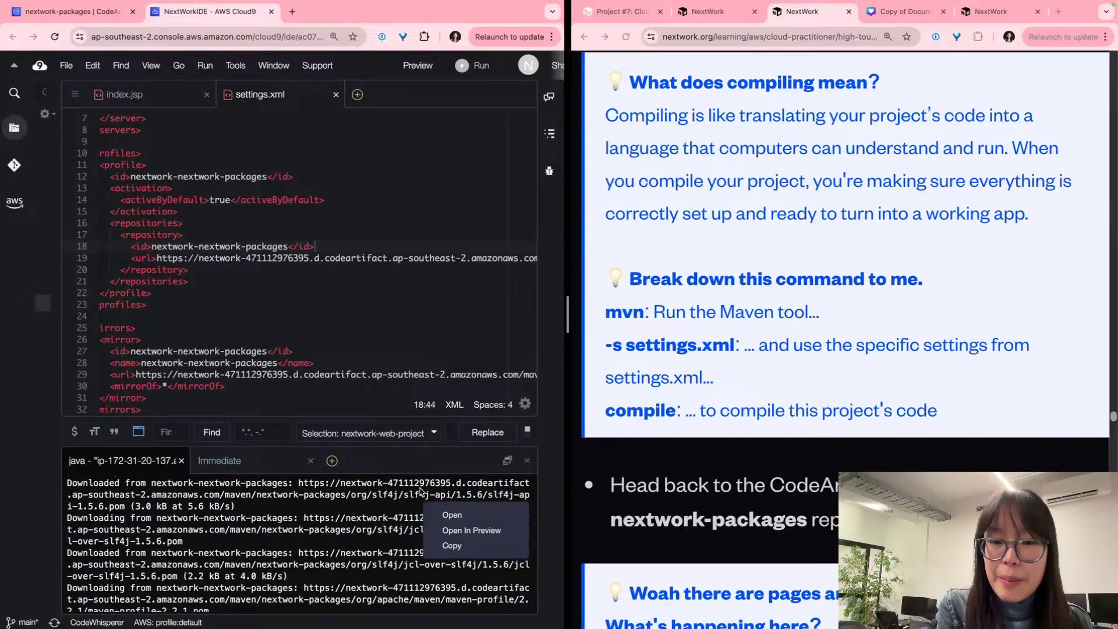
pyautogui.rightClick(351, 568)
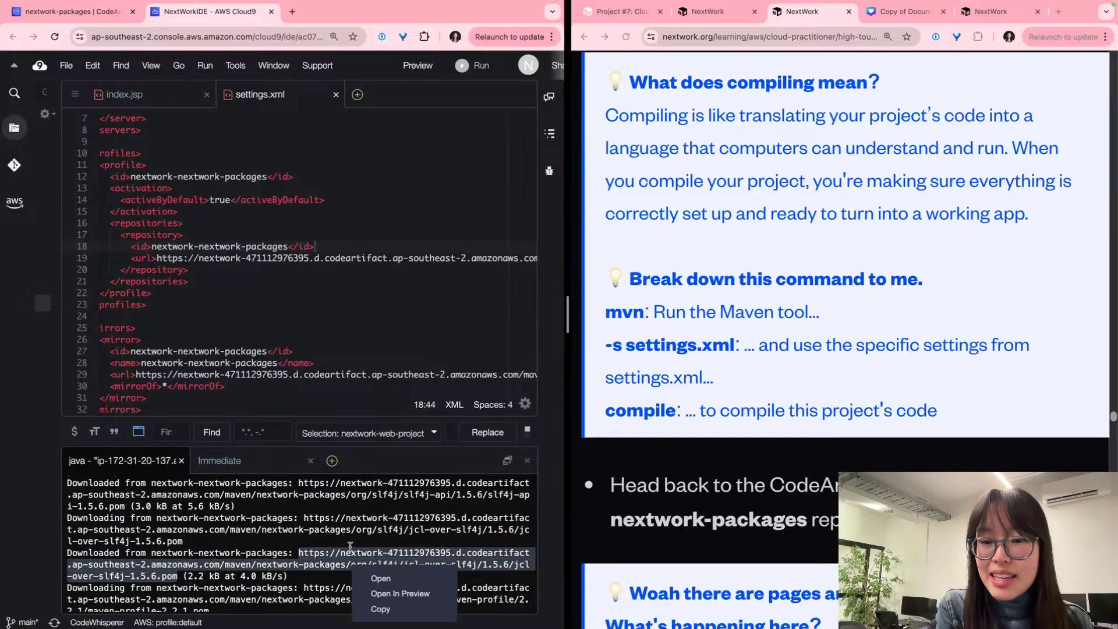
pyautogui.click(350, 546)
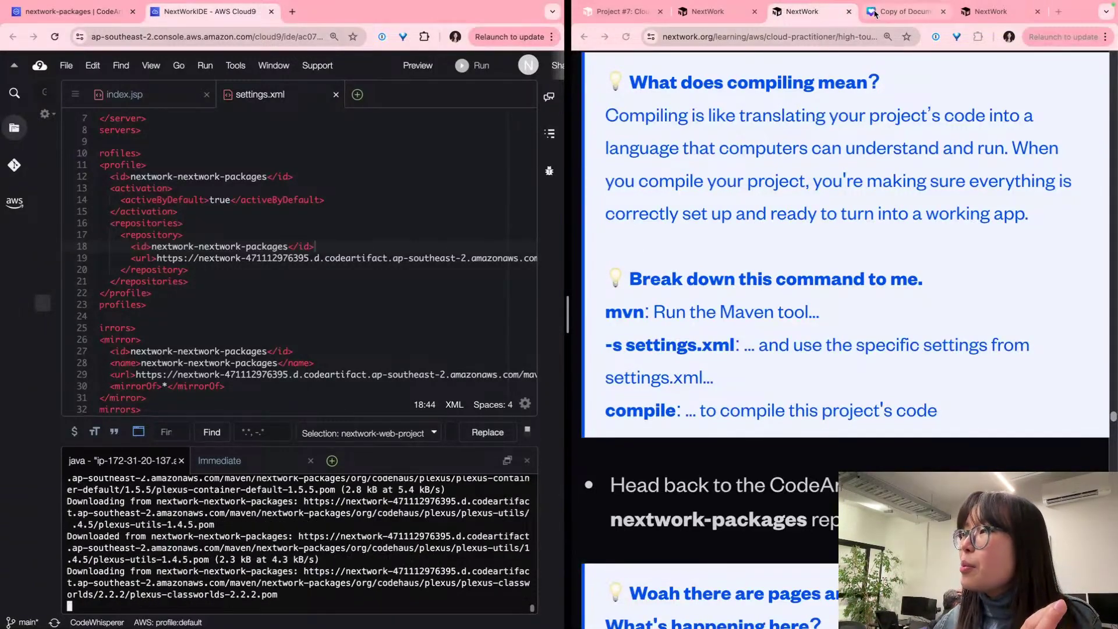
pyautogui.click(901, 11)
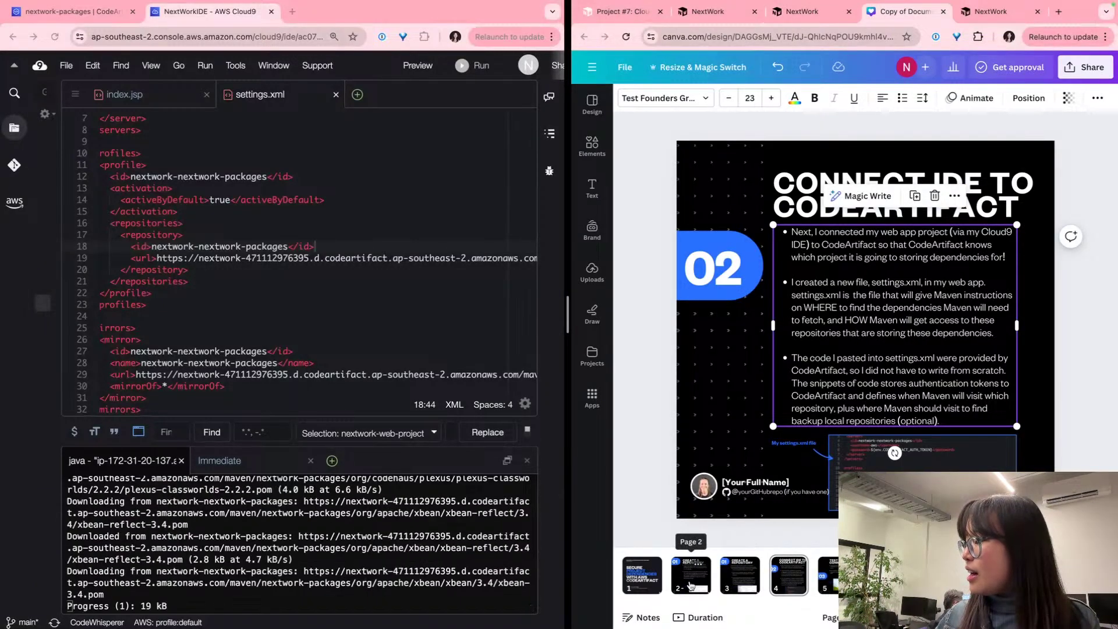
# Step: Zoom and pan across page 2's Package flow diagram, maven-central-store feeding nextwork-packages-2
pyautogui.click(691, 574)
pyautogui.scroll(10, 895, 458)
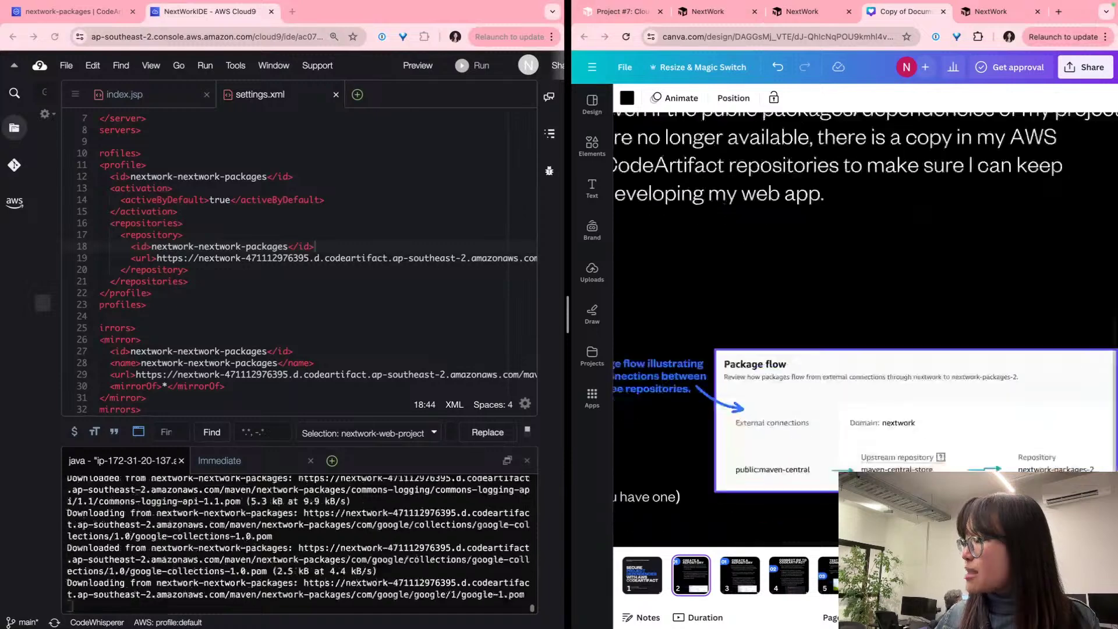
pyautogui.hscroll(5, 943, 458)
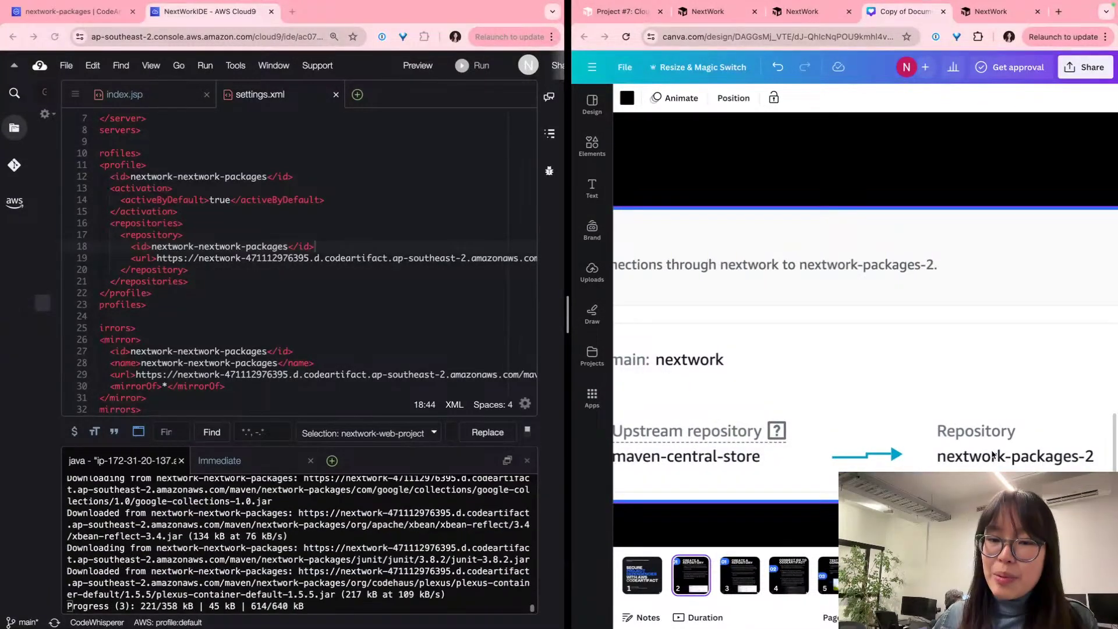
pyautogui.hscroll(2, 978, 442)
pyautogui.scroll(-3, 966, 426)
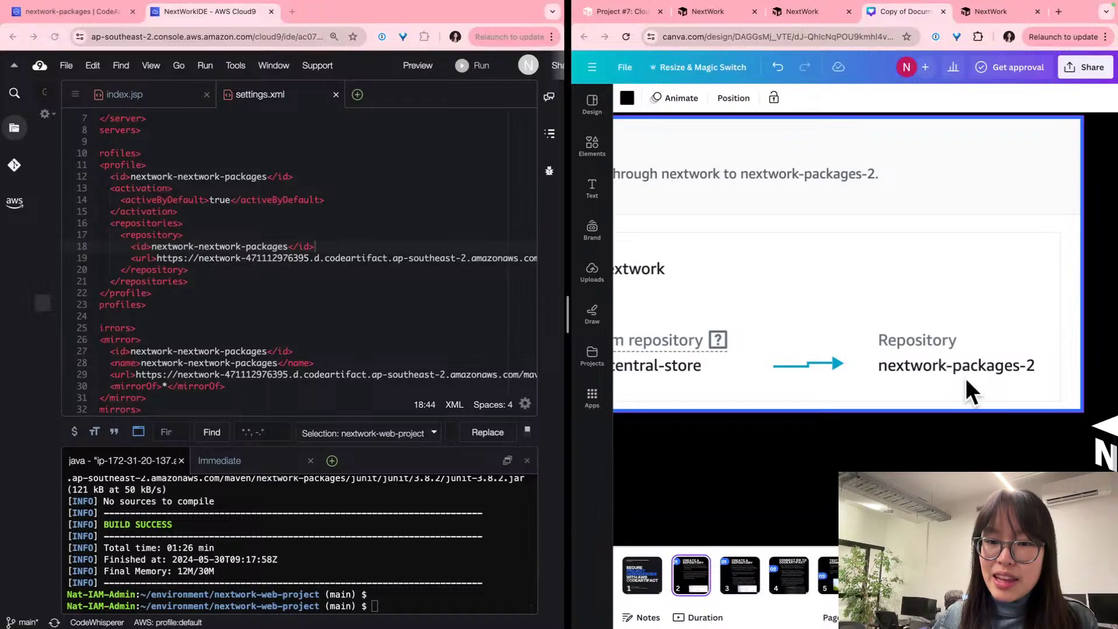
pyautogui.hscroll(-2, 1009, 351)
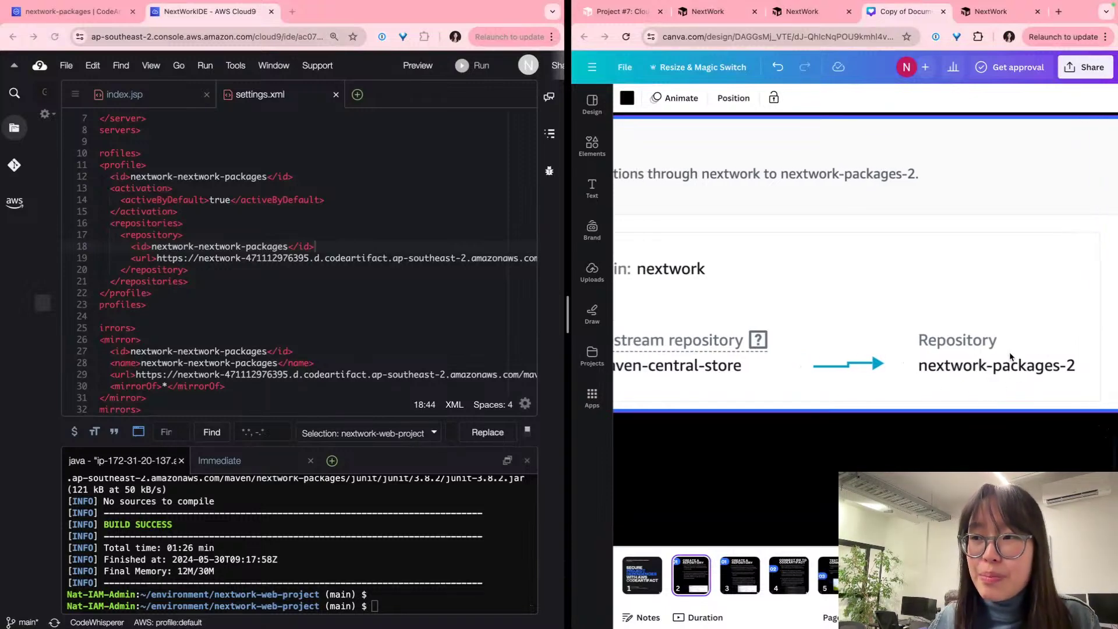
pyautogui.hscroll(-5, 1010, 356)
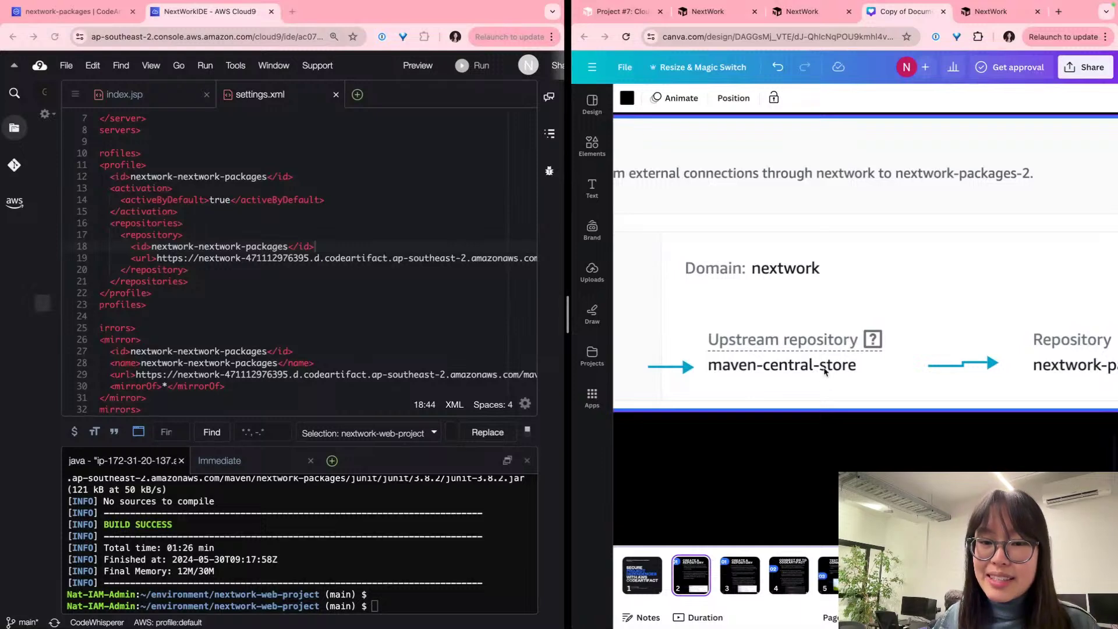
pyautogui.scroll(2, 803, 368)
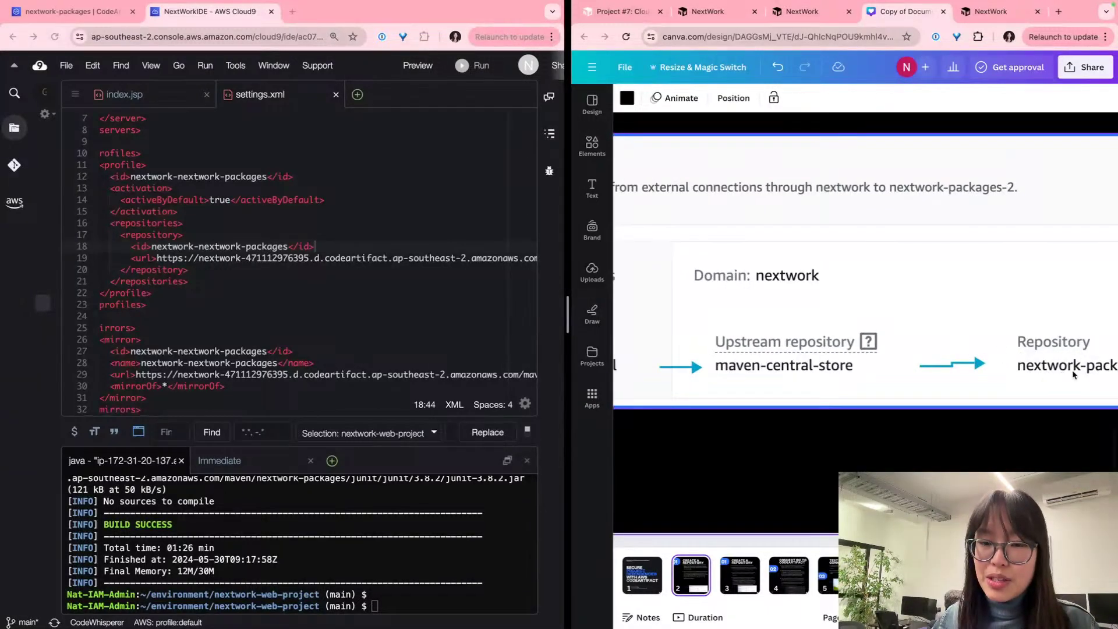
pyautogui.hscroll(1, 1036, 373)
pyautogui.scroll(2, 1052, 370)
pyautogui.hscroll(-3, 914, 368)
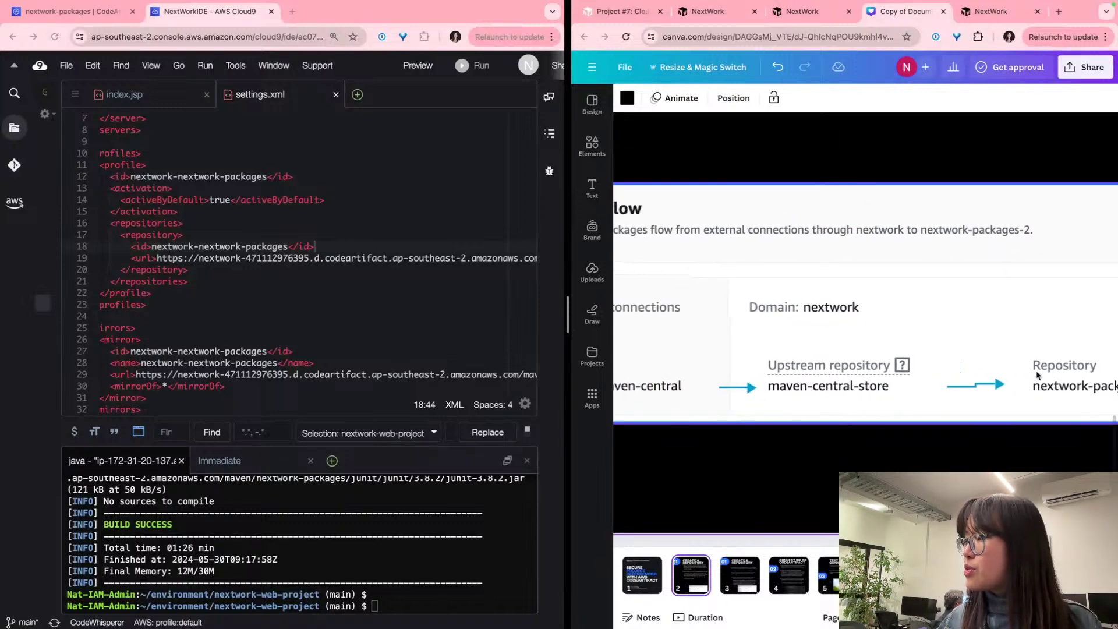
pyautogui.hscroll(-2, 720, 389)
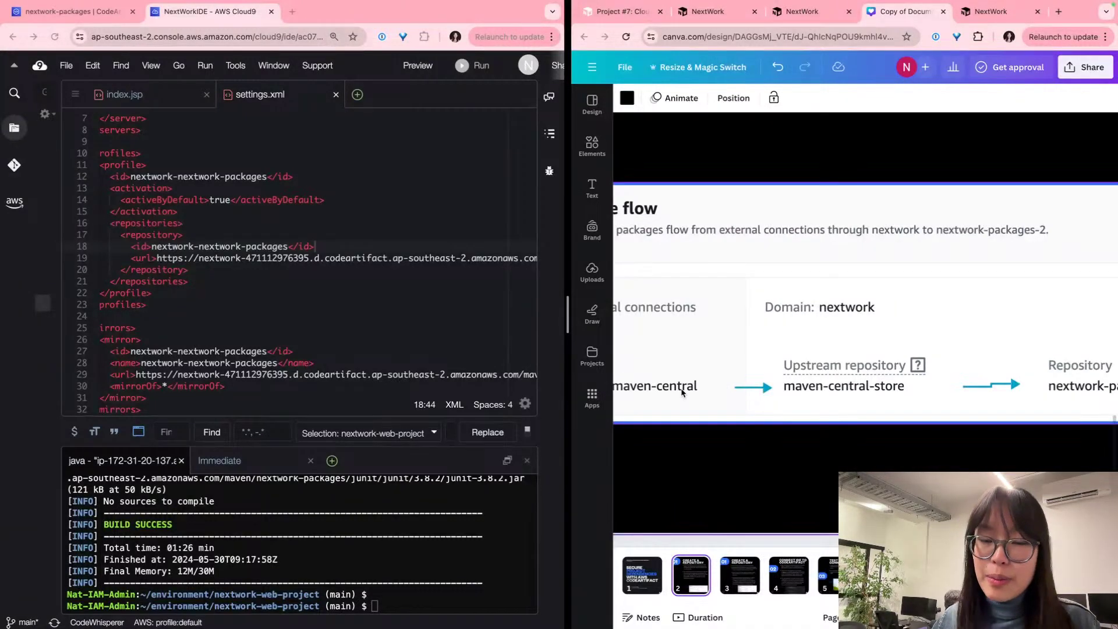
pyautogui.scroll(2, 682, 393)
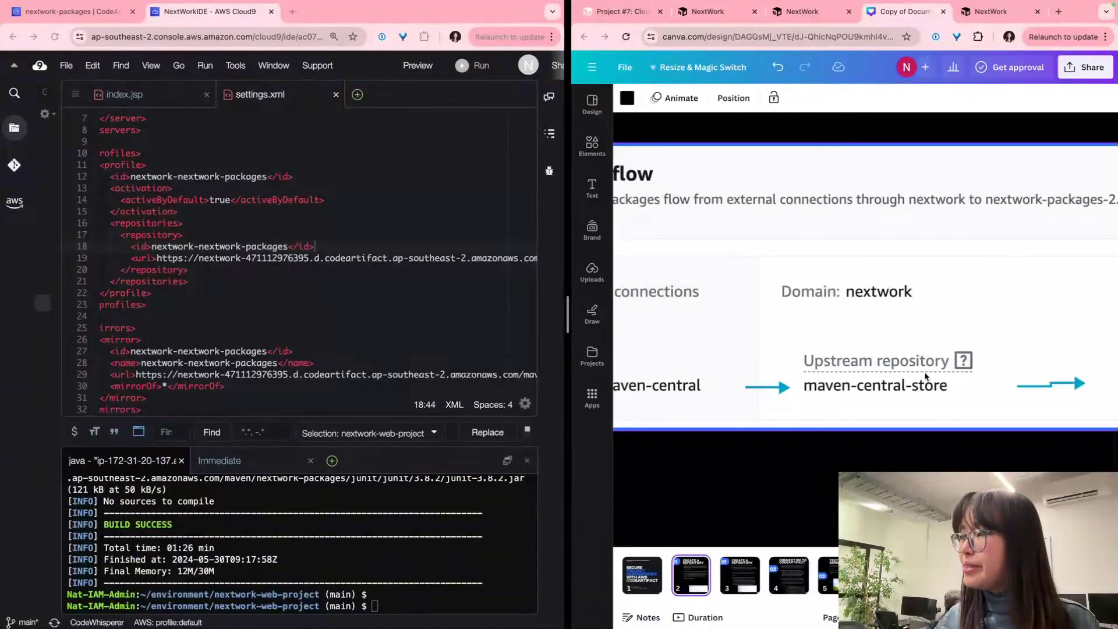
pyautogui.click(615, 18)
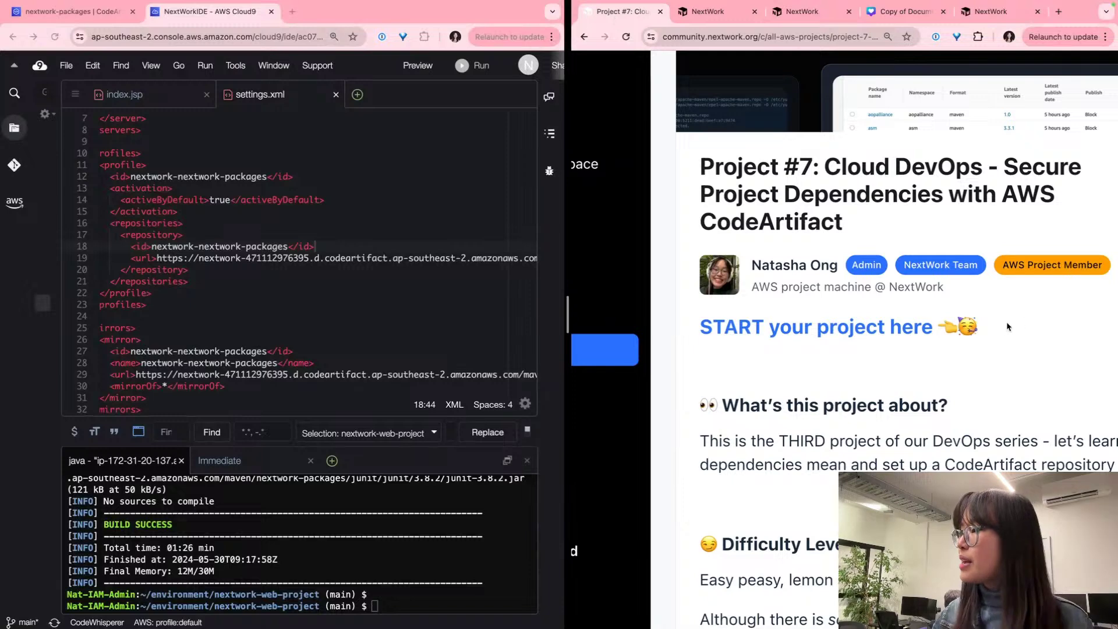
# Step: Scroll the NextWork guide to the 'Head back to the CodeArtifact console' step
pyautogui.click(805, 14)
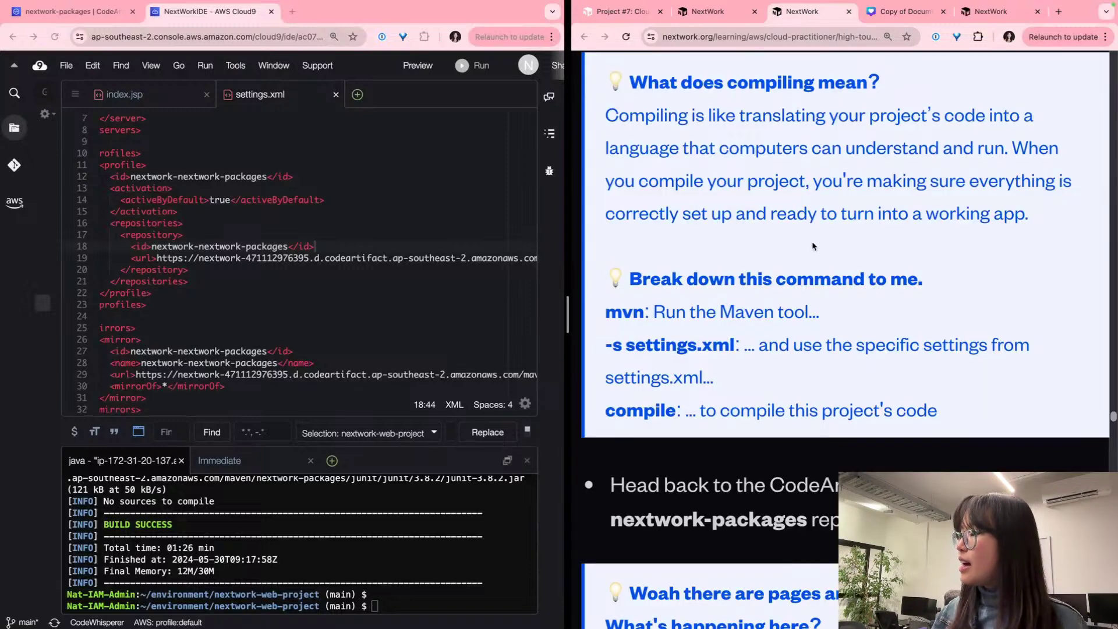
pyautogui.scroll(-2, 812, 246)
pyautogui.scroll(-5, 820, 260)
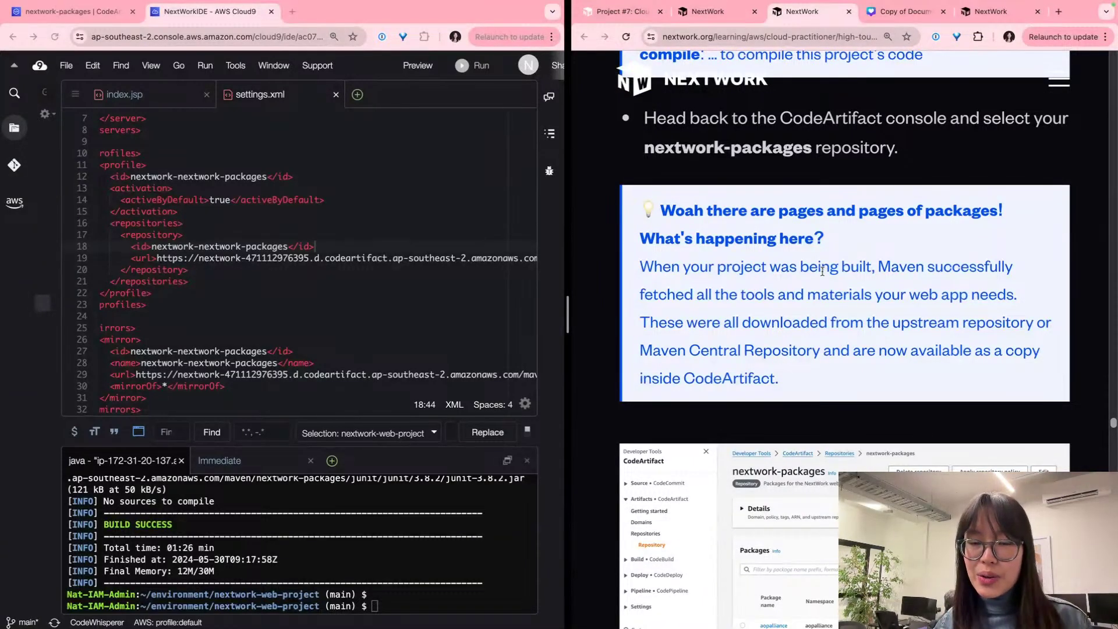
pyautogui.click(71, 11)
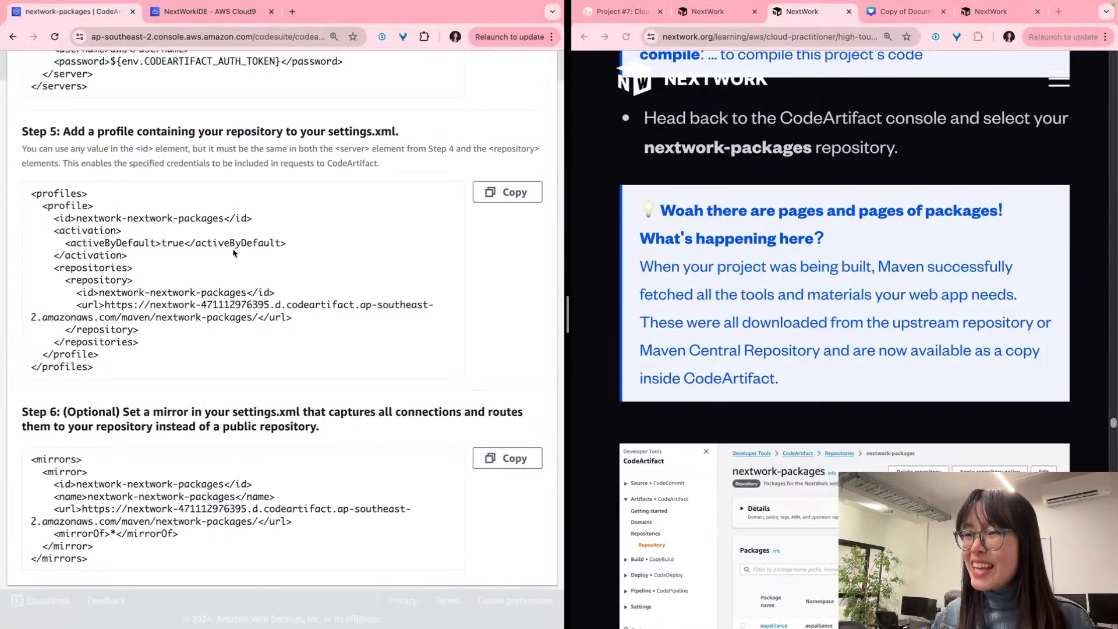
# Step: Close the connection instructions and refresh the nextwork-packages repository's package list
pyautogui.scroll(10, 221, 268)
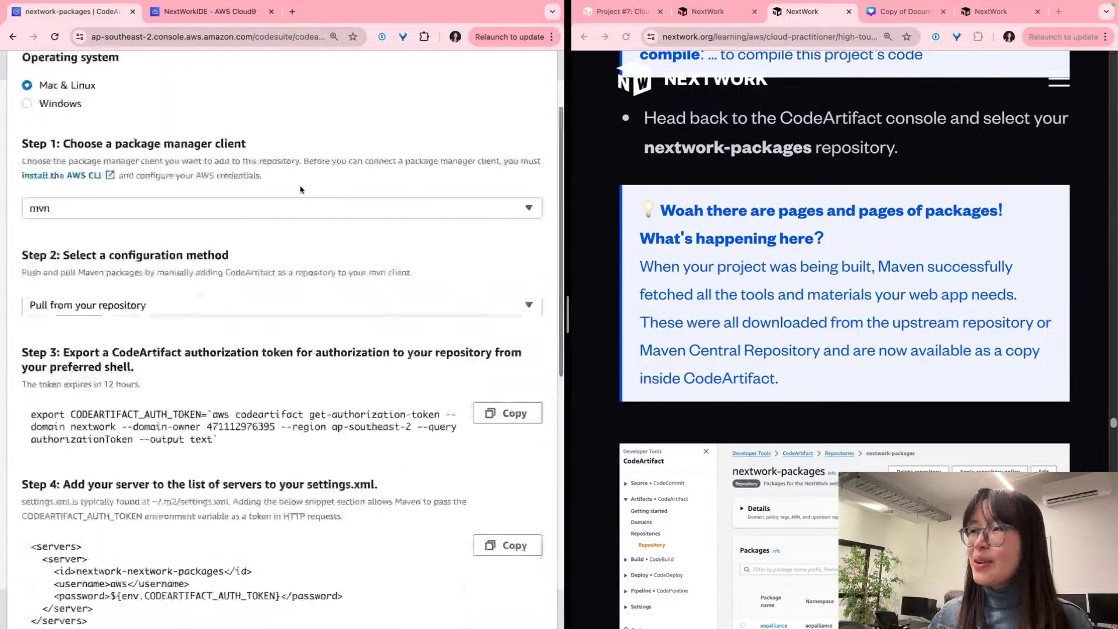
pyautogui.click(532, 115)
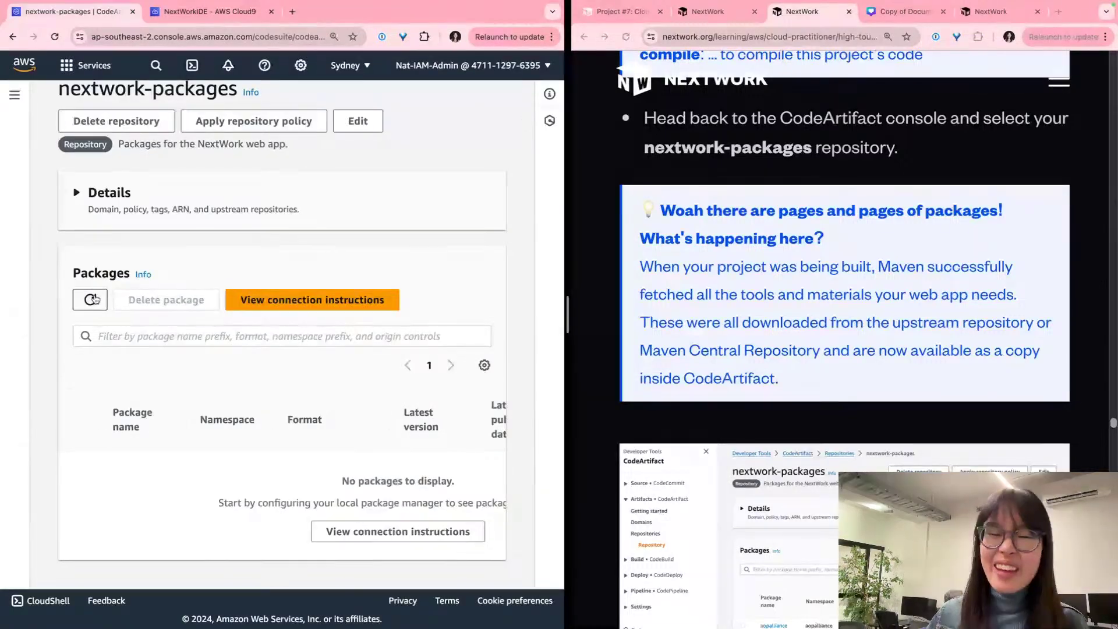
pyautogui.scroll(3, 92, 309)
pyautogui.scroll(3, 97, 301)
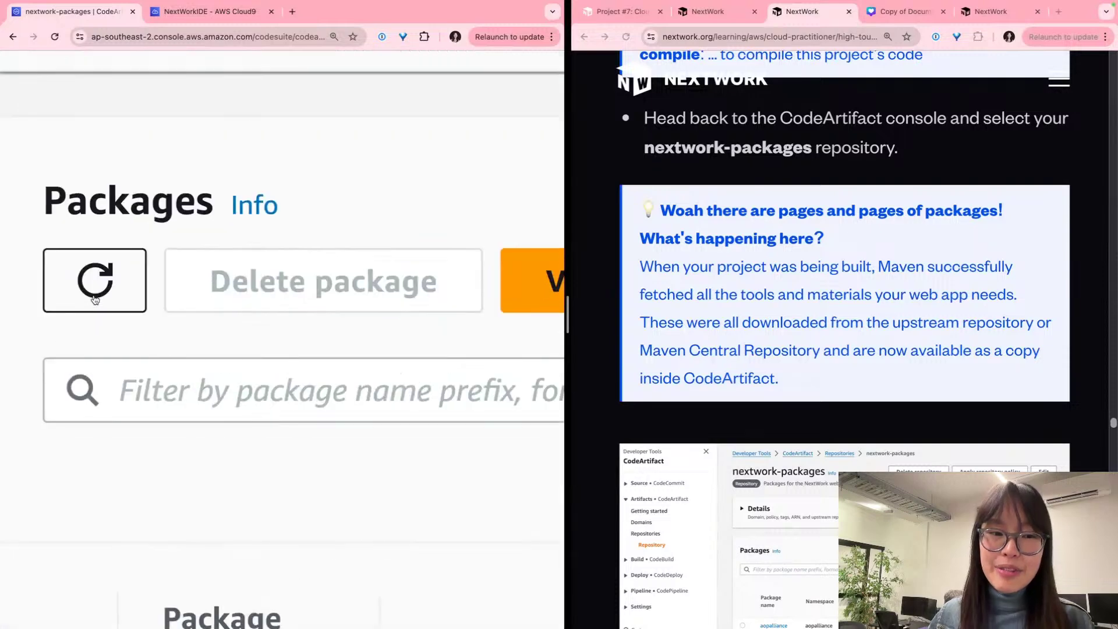
pyautogui.click(96, 298)
pyautogui.click(96, 299)
pyautogui.click(95, 299)
pyautogui.scroll(-5, 91, 298)
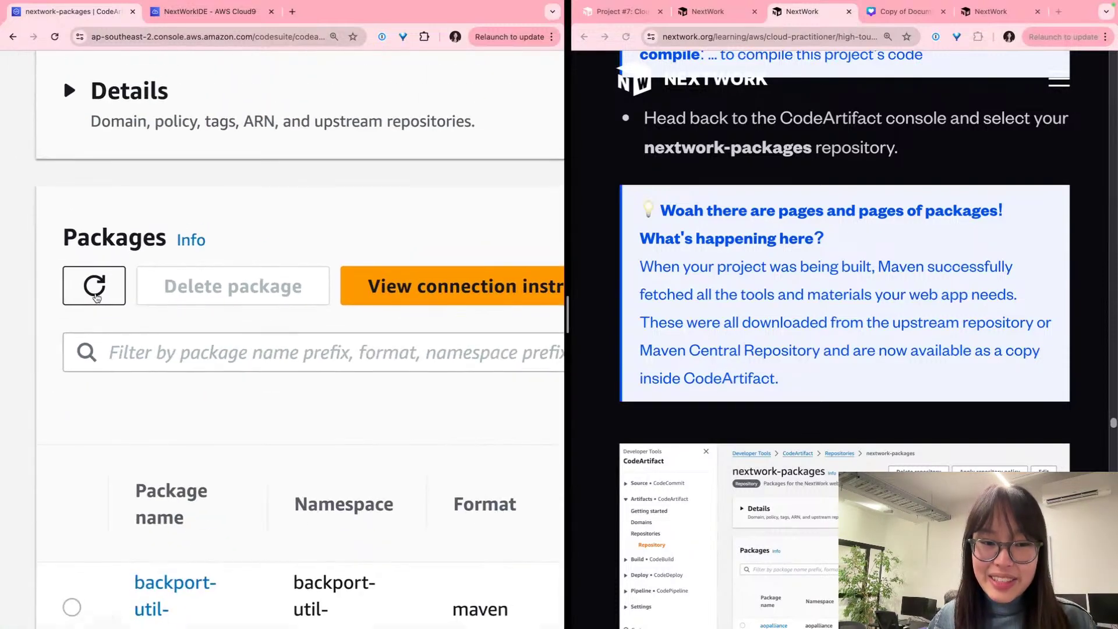
pyautogui.scroll(-10, 192, 367)
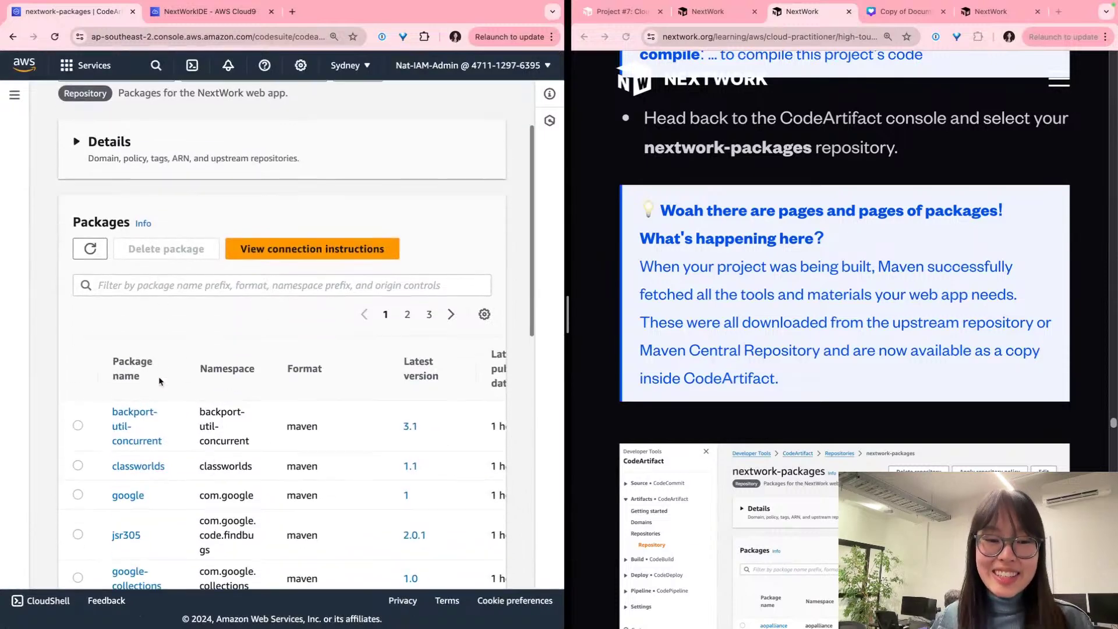
pyautogui.scroll(-3, 192, 368)
pyautogui.scroll(11, 198, 363)
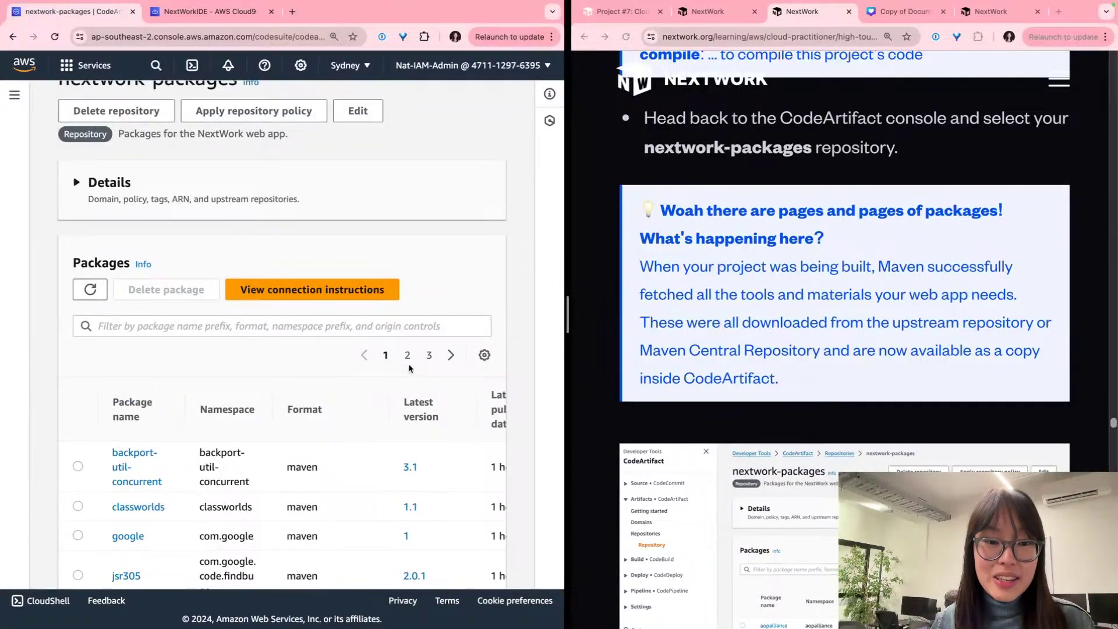
# Step: Page through pages 2 and 3 of the package list, reviewing the plexus packages
pyautogui.click(406, 362)
pyautogui.scroll(1, 406, 363)
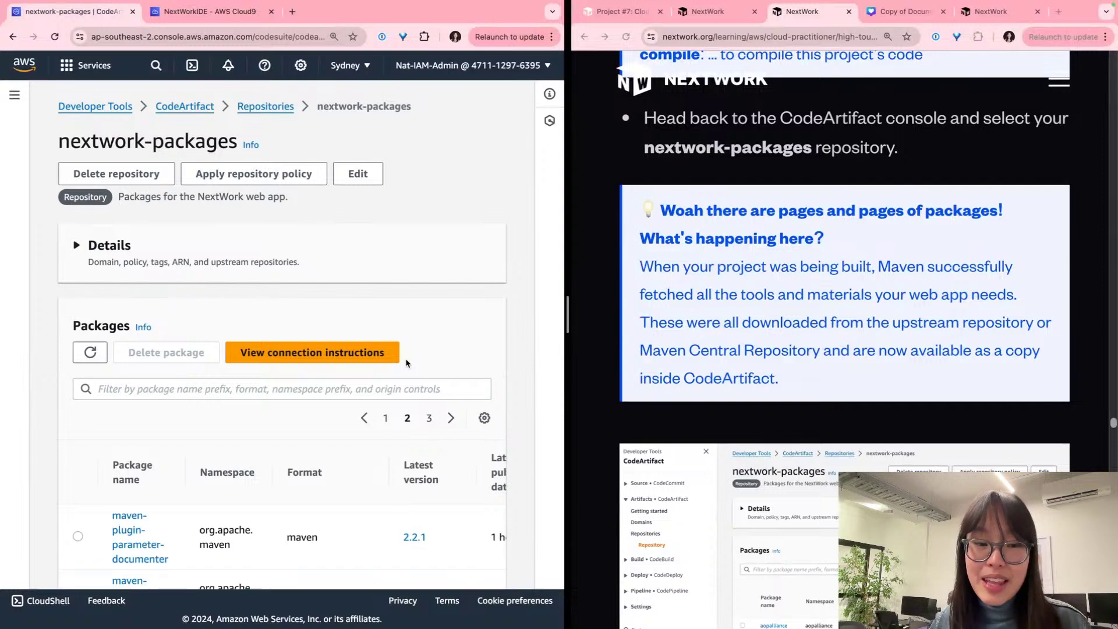
pyautogui.scroll(-15, 368, 395)
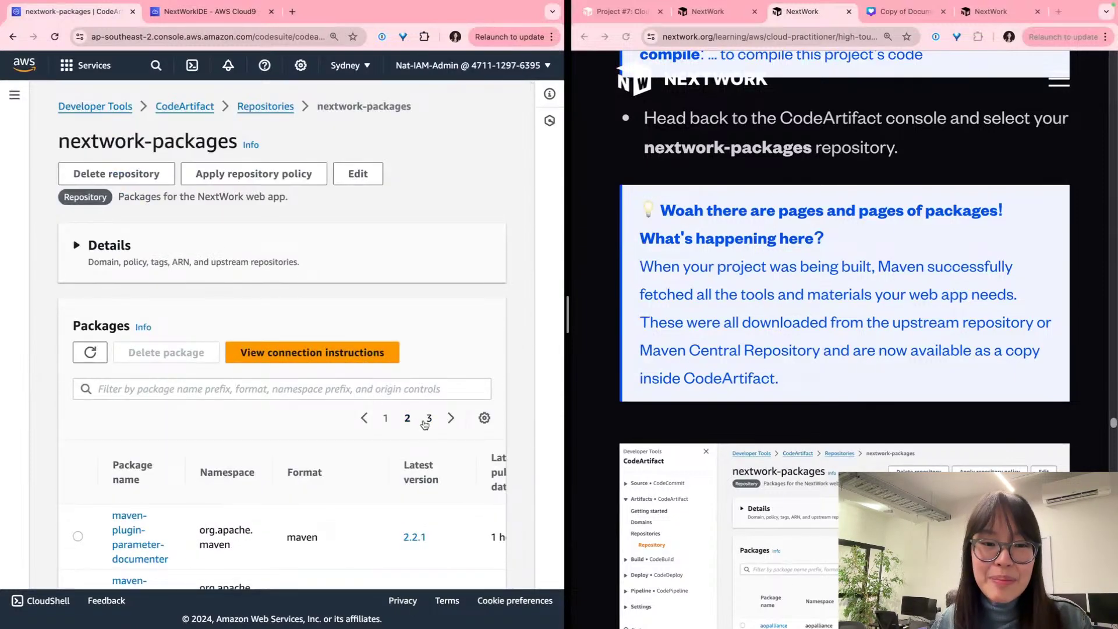
pyautogui.click(429, 418)
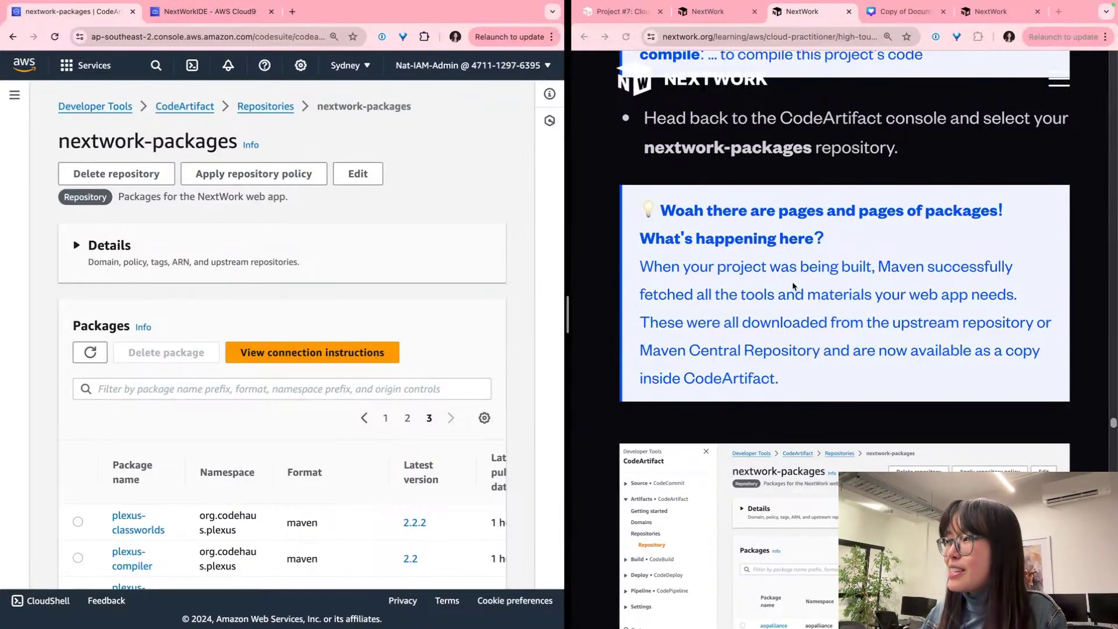
pyautogui.scroll(-3, 793, 285)
pyautogui.scroll(1, 792, 286)
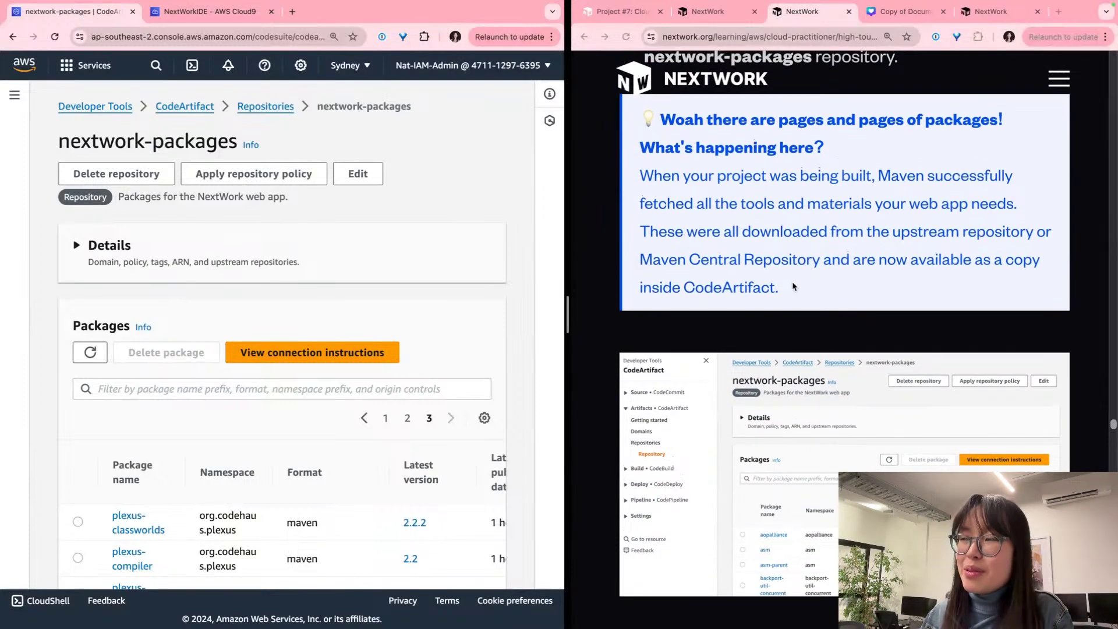
pyautogui.scroll(1, 793, 286)
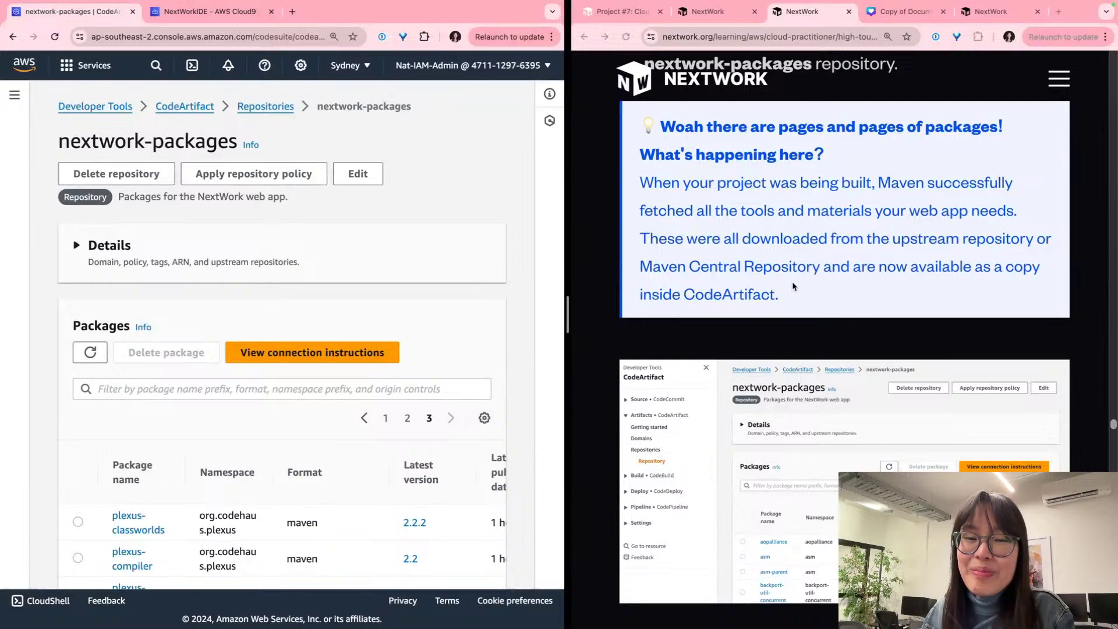
pyautogui.scroll(-15, 157, 344)
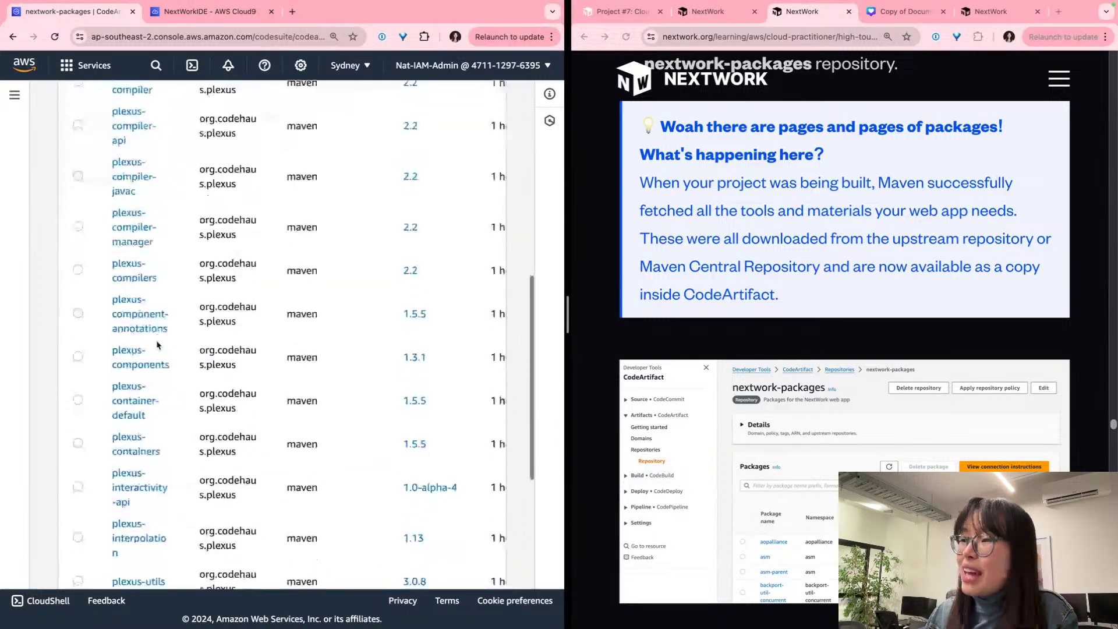
pyautogui.scroll(15, 158, 345)
pyautogui.scroll(-15, 157, 345)
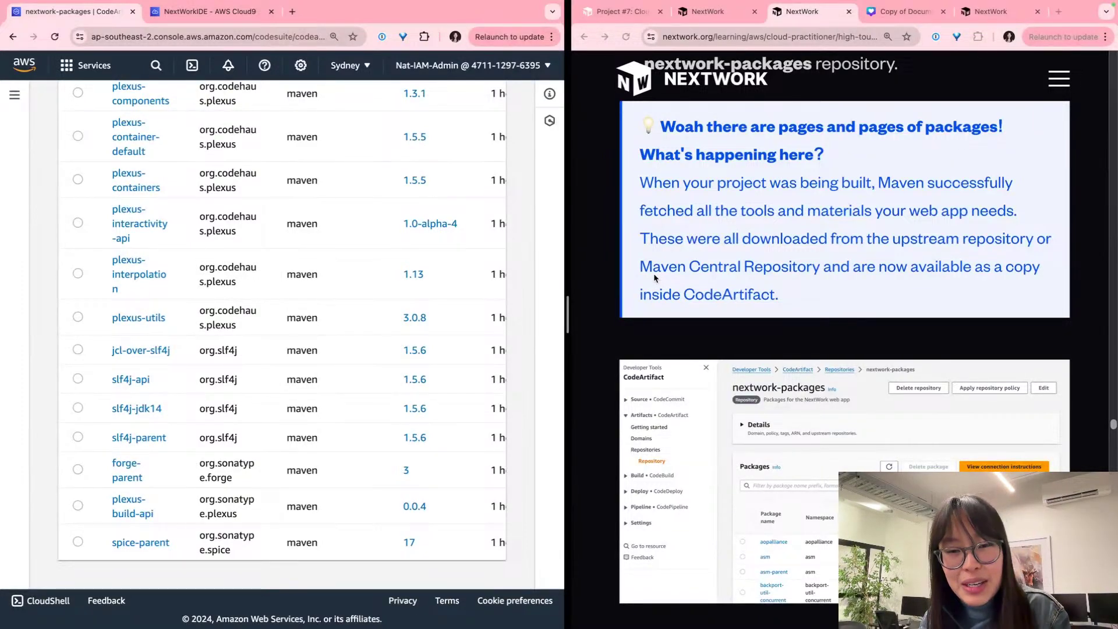
pyautogui.scroll(1, 652, 277)
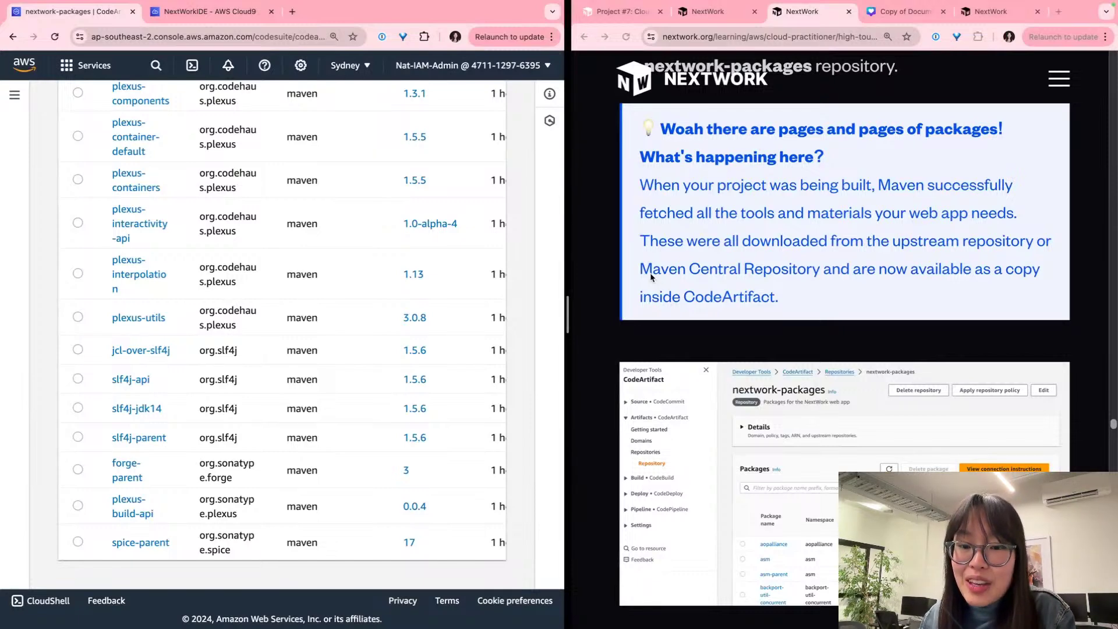
pyautogui.scroll(10, 145, 251)
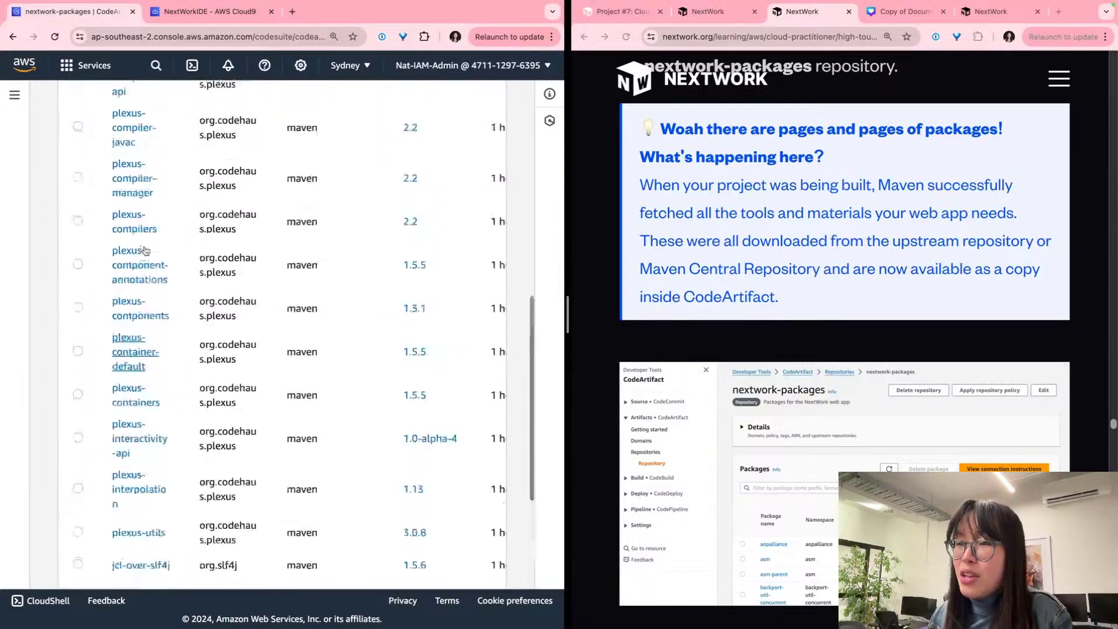
pyautogui.scroll(-6, 145, 251)
pyautogui.scroll(6, 350, 300)
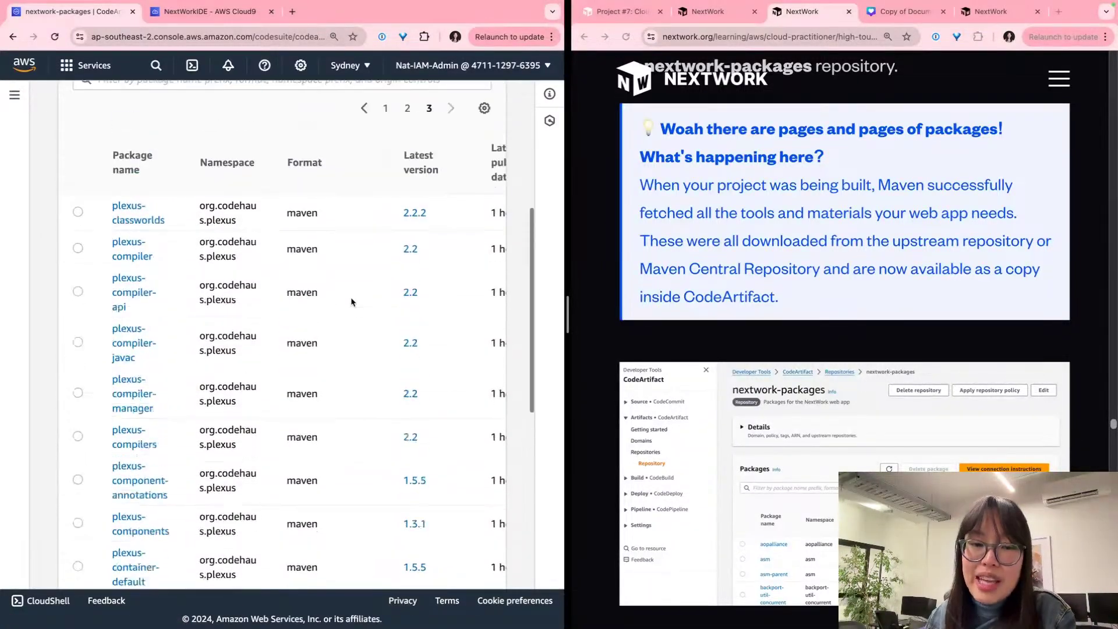
# Step: Scroll the guide to 'Take a screenshot' and capture the CodeArtifact Packages panel
pyautogui.scroll(-7, 729, 273)
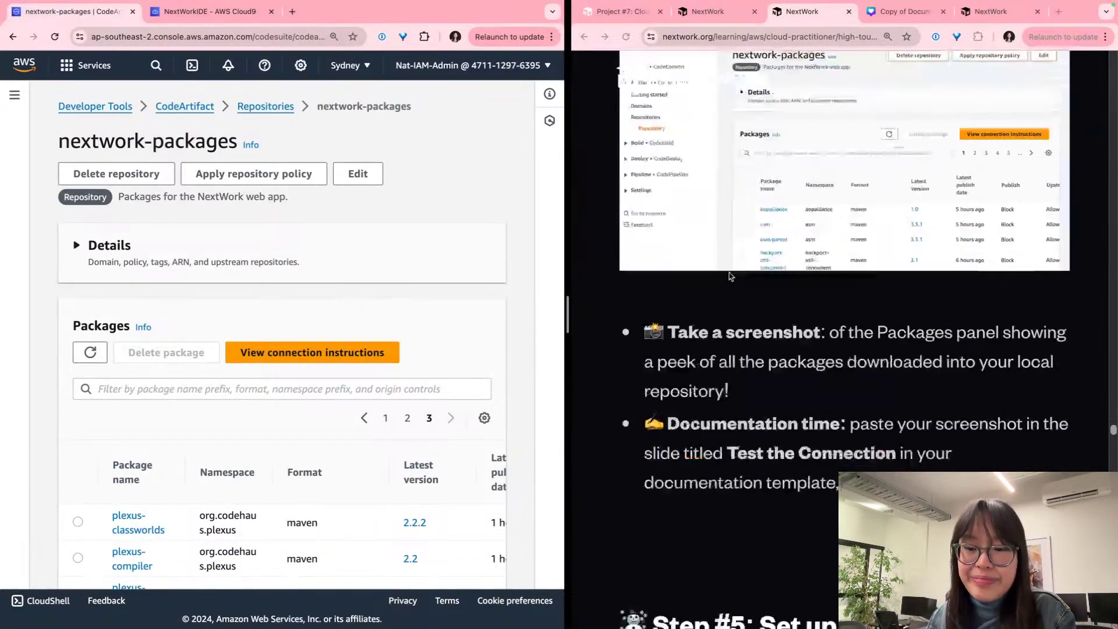
pyautogui.scroll(-2, 729, 274)
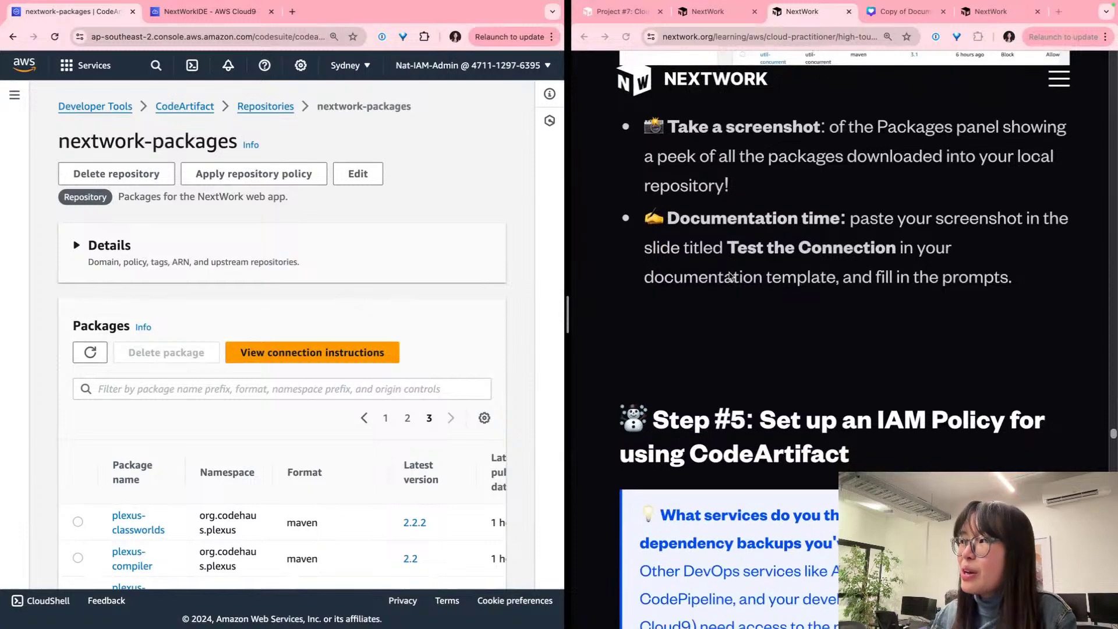
pyautogui.scroll(-1, 391, 217)
pyautogui.scroll(-4, 391, 217)
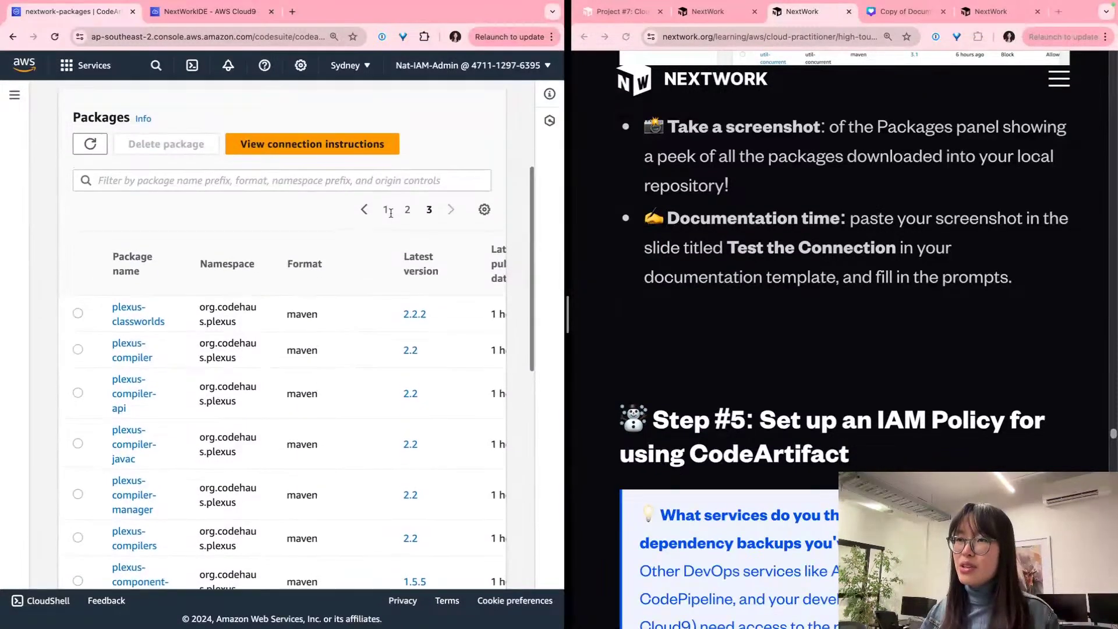
pyautogui.press('super+shift+4')
pyautogui.moveTo(63, 93); pyautogui.dragTo(481, 566)
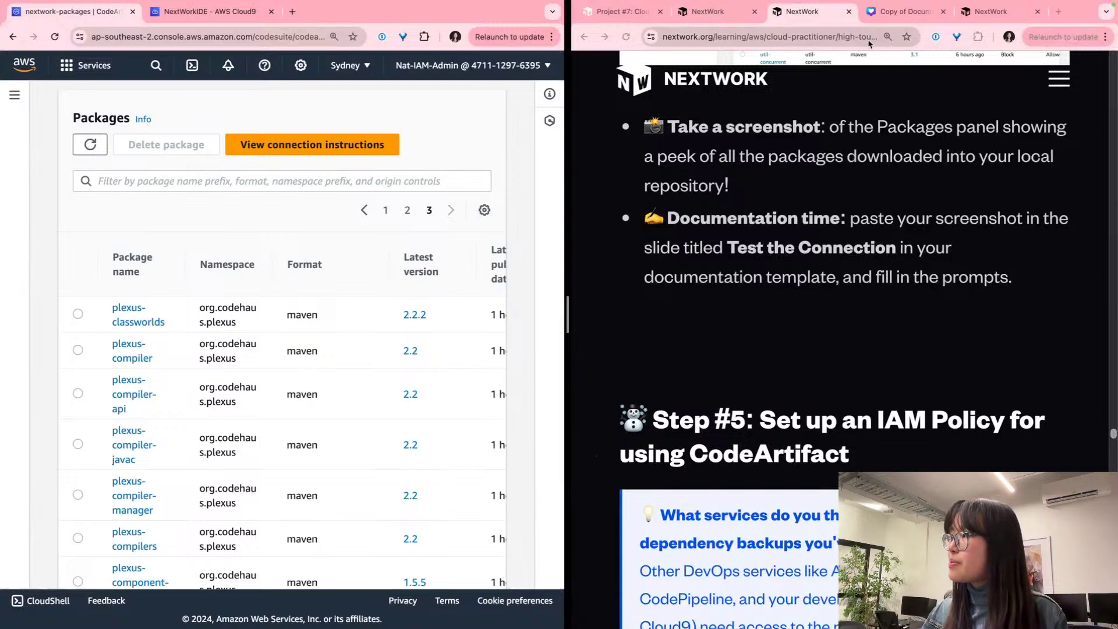
# Step: Dock the Canva design in the left window and go to the Test the Connection slide
pyautogui.moveTo(885, 13); pyautogui.dragTo(350, 12)
pyautogui.click(376, 328)
pyautogui.scroll(-3, 376, 327)
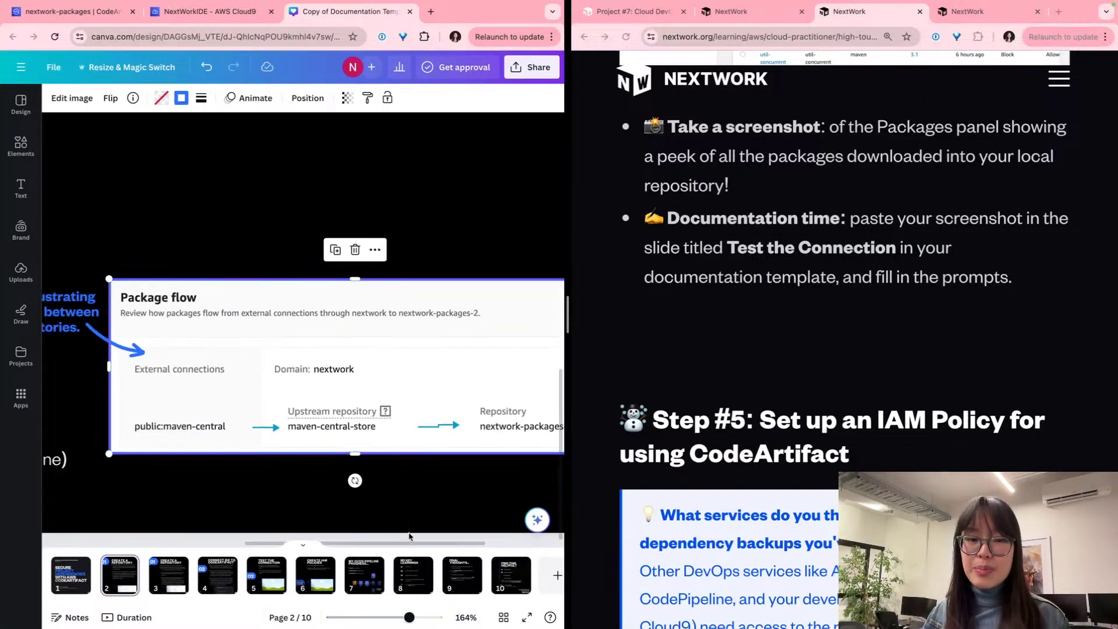
pyautogui.click(266, 583)
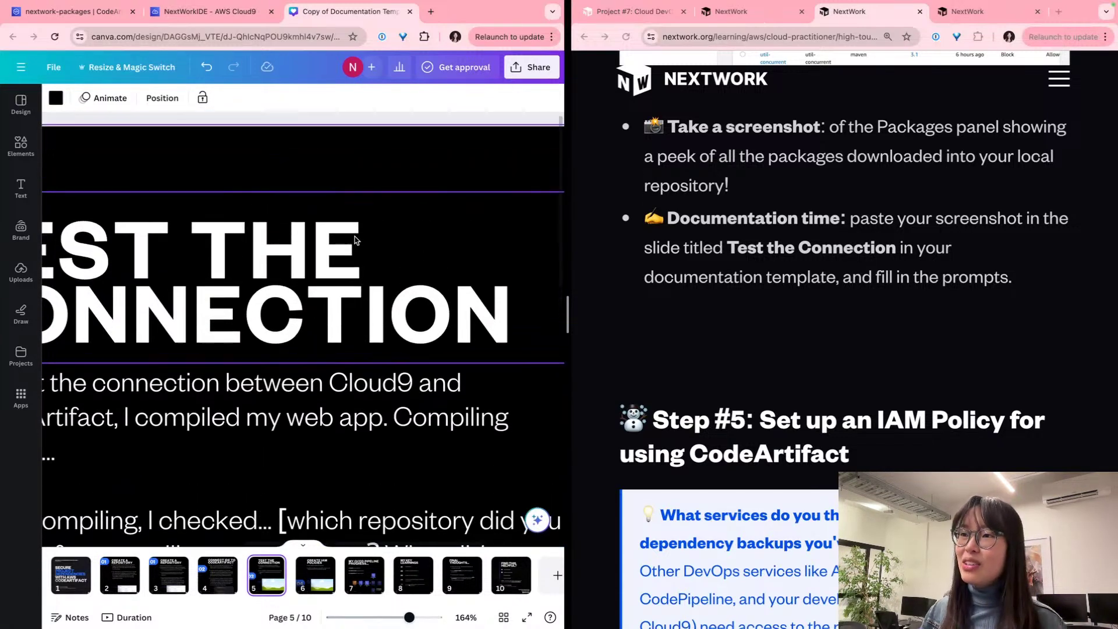
# Step: Paste the packages screenshot onto slide 5, drop it into the image frame and crop it
pyautogui.scroll(-5, 358, 240)
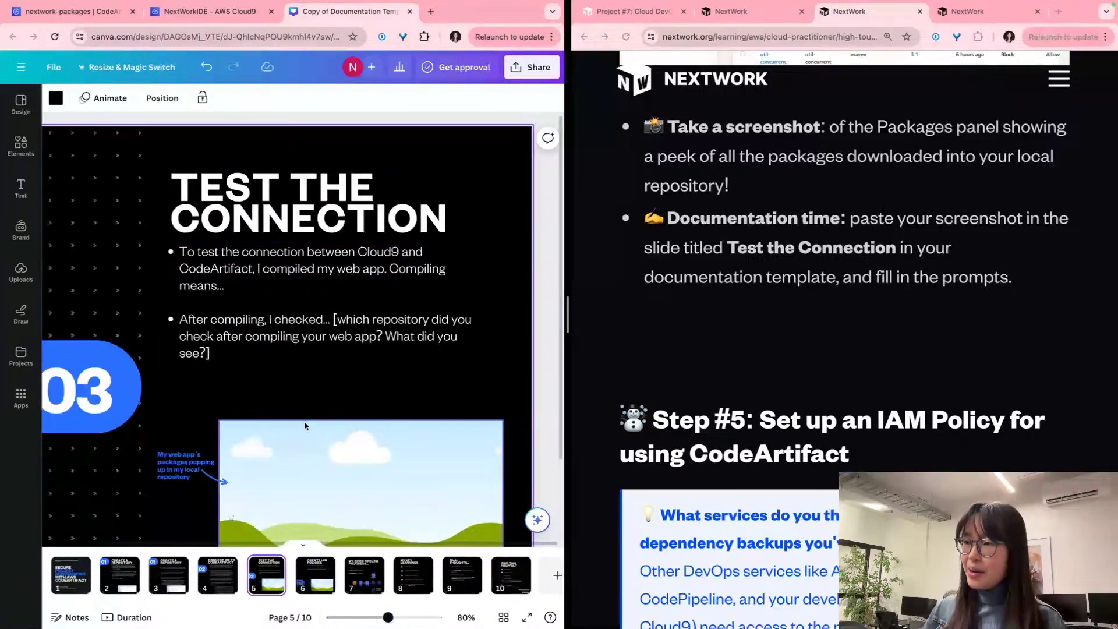
pyautogui.press('super+v')
pyautogui.moveTo(277, 387); pyautogui.dragTo(343, 443)
pyautogui.scroll(-2, 322, 408)
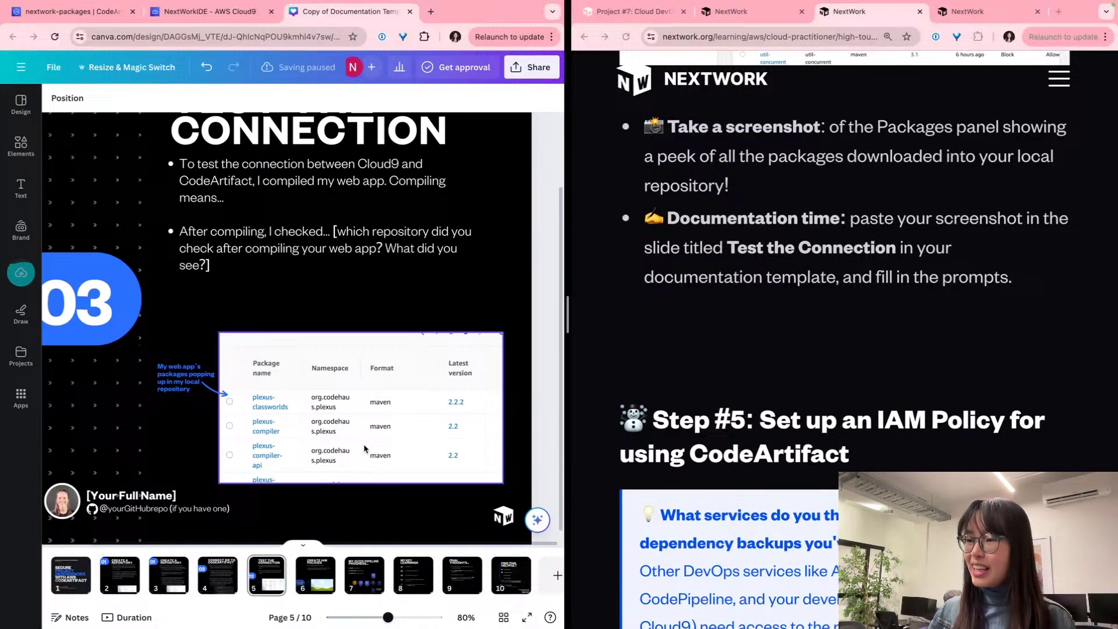
pyautogui.doubleClick(325, 412)
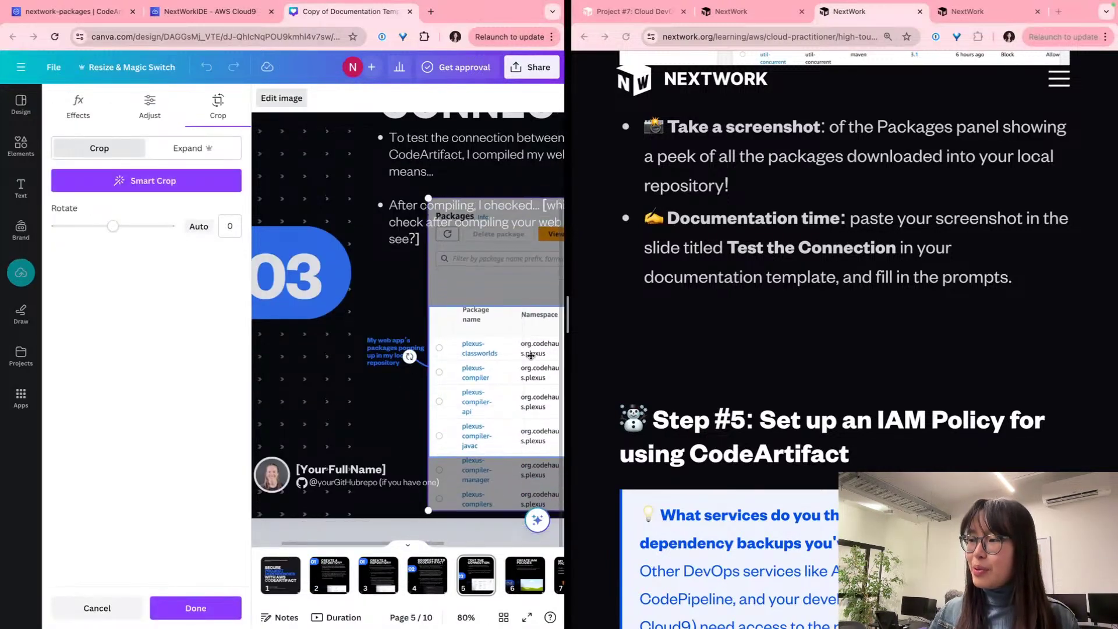
pyautogui.click(403, 327)
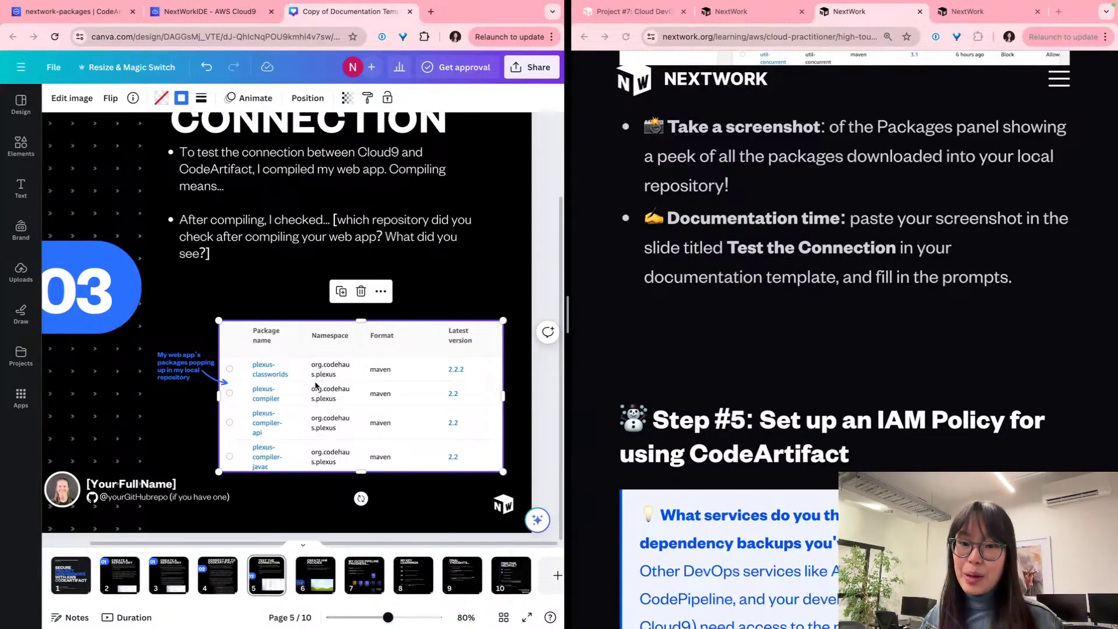
pyautogui.scroll(2, 310, 232)
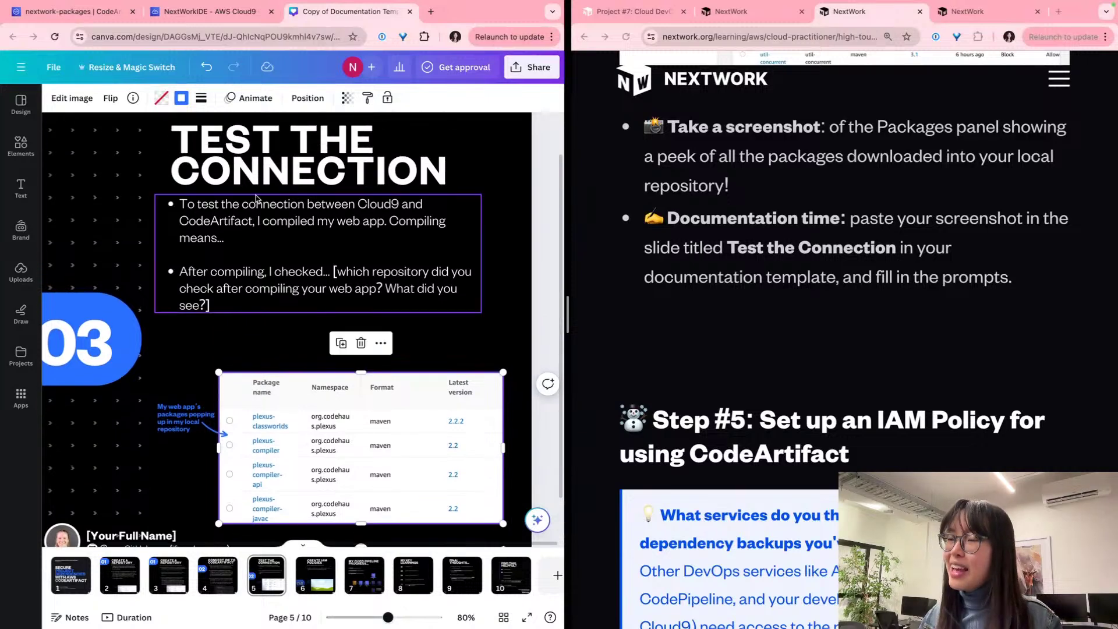
pyautogui.scroll(3, 310, 202)
pyautogui.scroll(2, 311, 202)
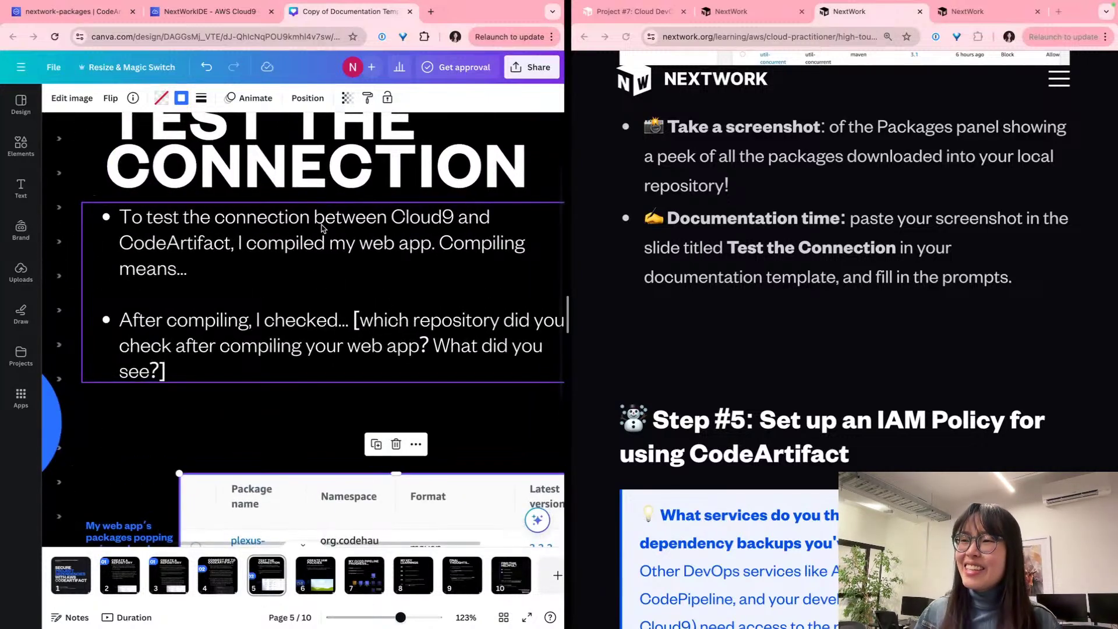
pyautogui.hscroll(1, 322, 228)
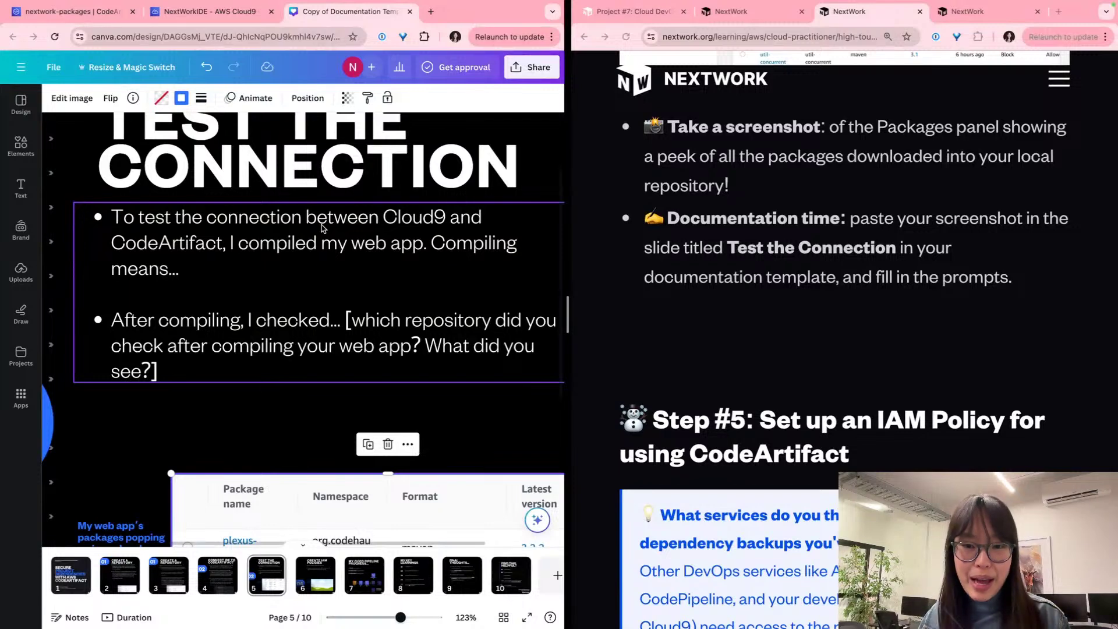
# Step: Finish 'Compiling means' with translating the web application's code into machine code servers can understand and run
pyautogui.click(317, 231)
pyautogui.click(261, 263)
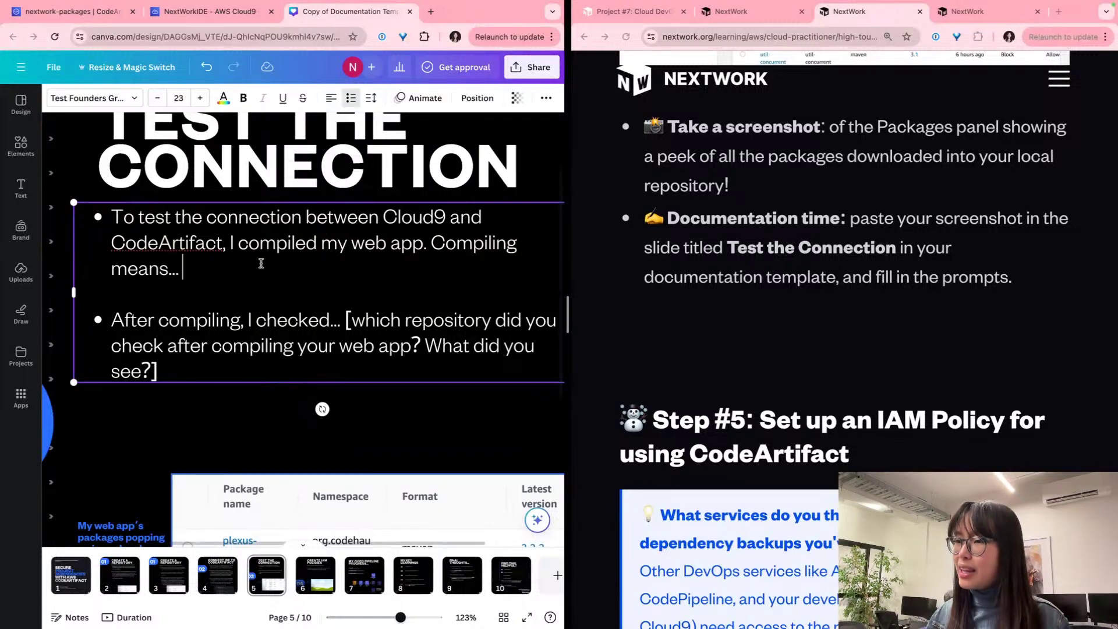
pyautogui.press('BackSpace')
pyautogui.press('BackSpace')
pyautogui.write('trans')
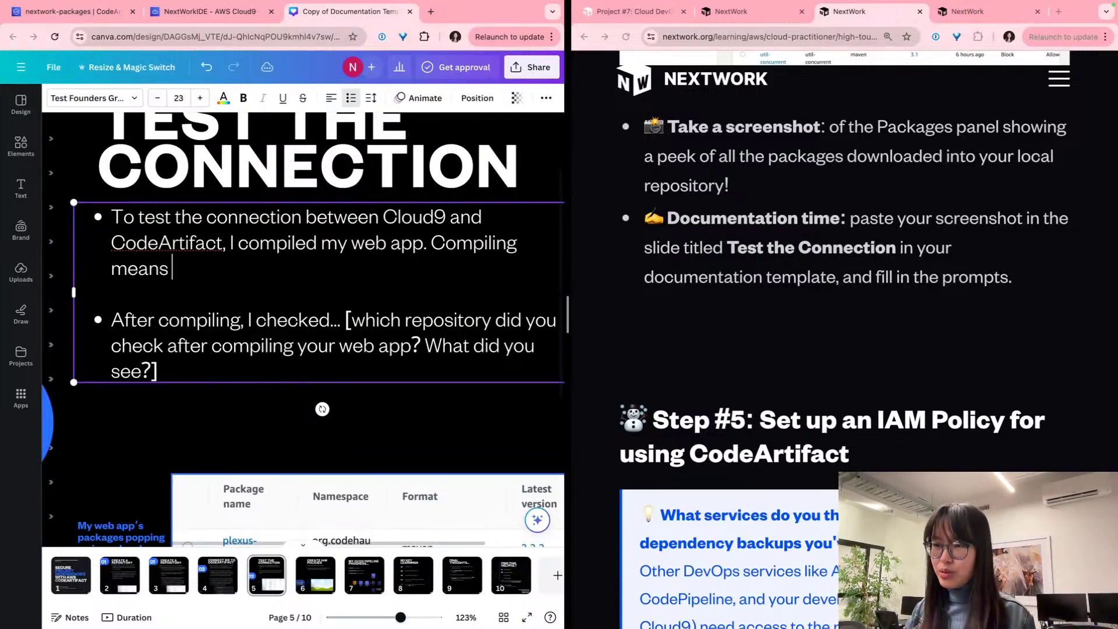
pyautogui.write('lating my ')
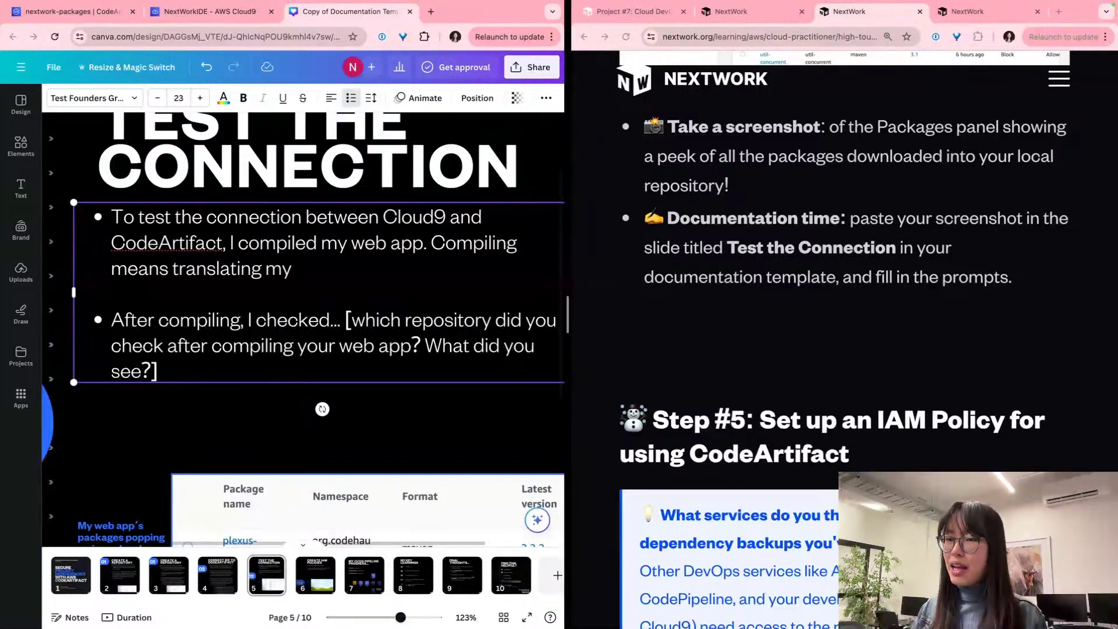
pyautogui.write('web applica')
pyautogui.write("tions' cod")
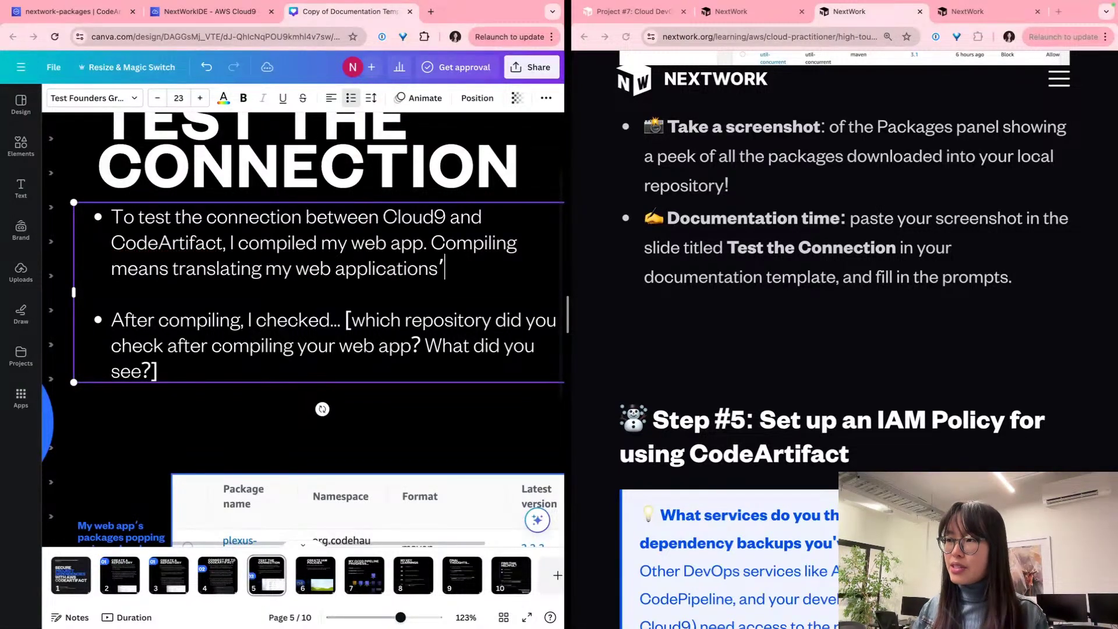
pyautogui.press('BackSpace')
pyautogui.press('BackSpace')
pyautogui.press('BackSpace')
pyautogui.press('BackSpace')
pyautogui.press('BackSpace')
pyautogui.press('BackSpace')
pyautogui.write("'s code into machin")
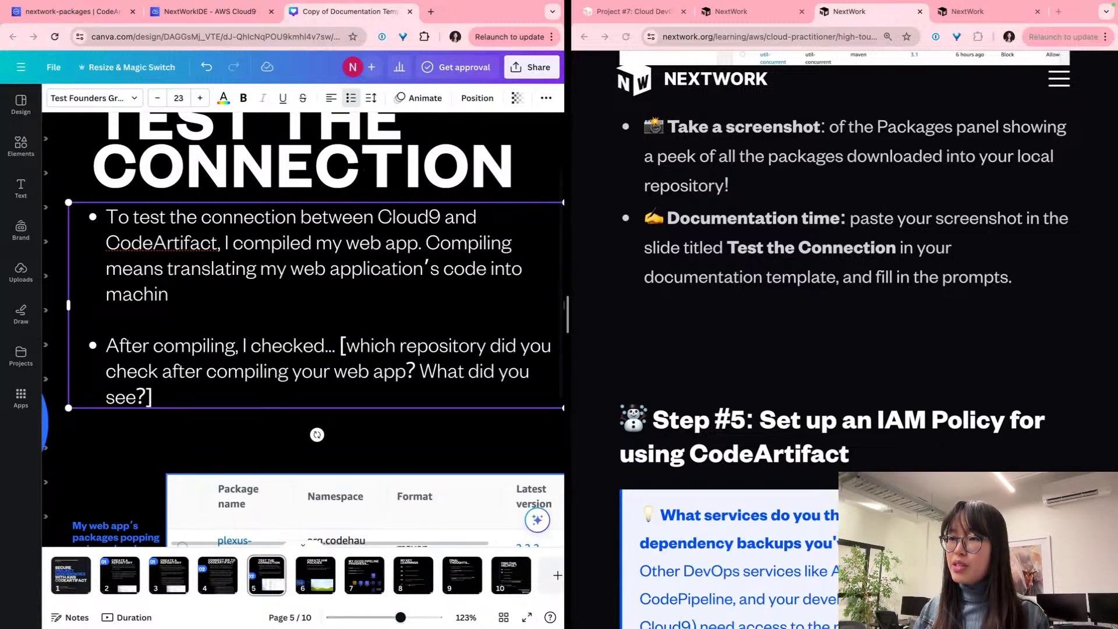
pyautogui.write('e code that servers (')
pyautogui.press('BackSpace')
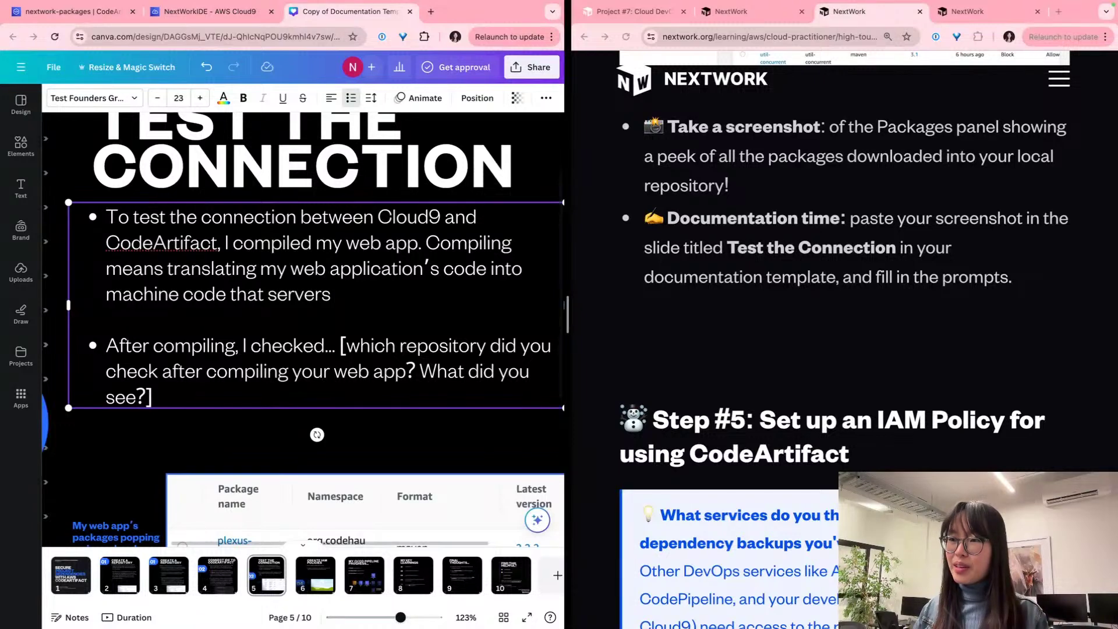
pyautogui.write('can actually und')
pyautogui.write('erstnd na')
pyautogui.press('BackSpace')
pyautogui.write('nd na')
pyautogui.press('BackSpace')
pyautogui.press('BackSpace')
pyautogui.press('BackSpace')
pyautogui.press('BackSpace')
pyautogui.press('BackSpace')
pyautogui.write('and n')
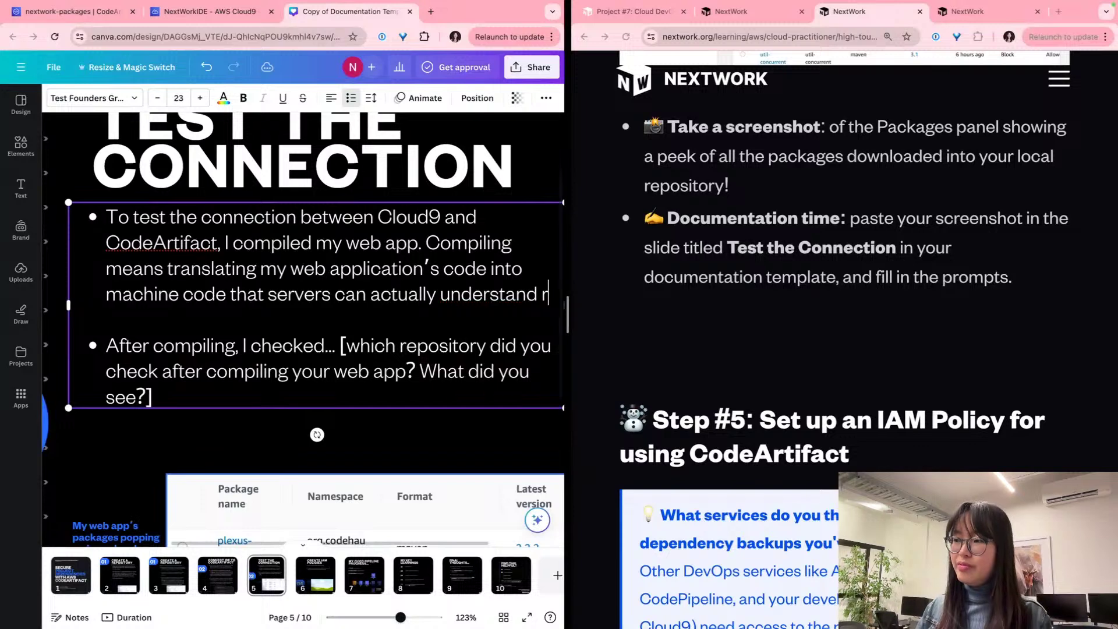
pyautogui.write('nd run.')
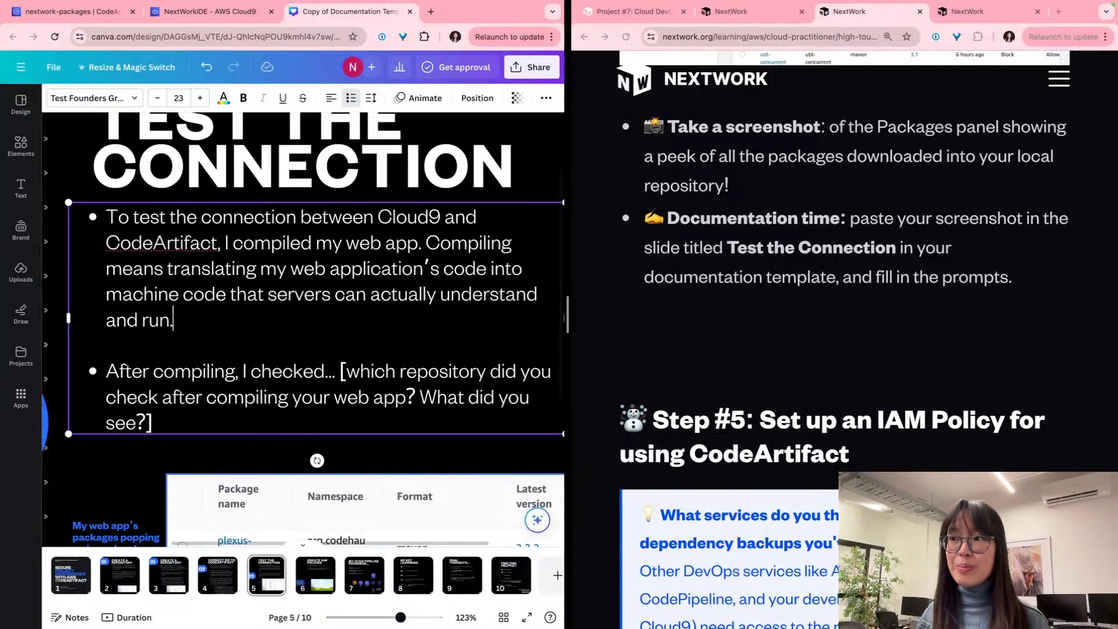
pyautogui.scroll(-2, 245, 256)
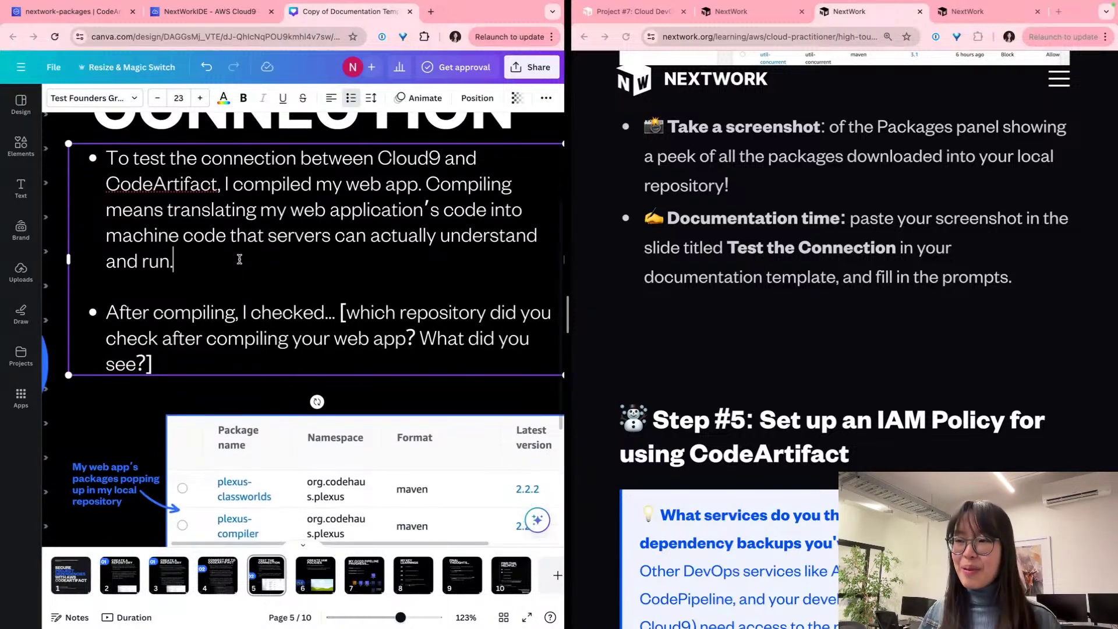
# Step: Replace the second bullet's prompt: the local repository has pages of packages grabbed from Maven Central Repository
pyautogui.tripleClick(217, 329)
pyautogui.scroll(-2, 219, 331)
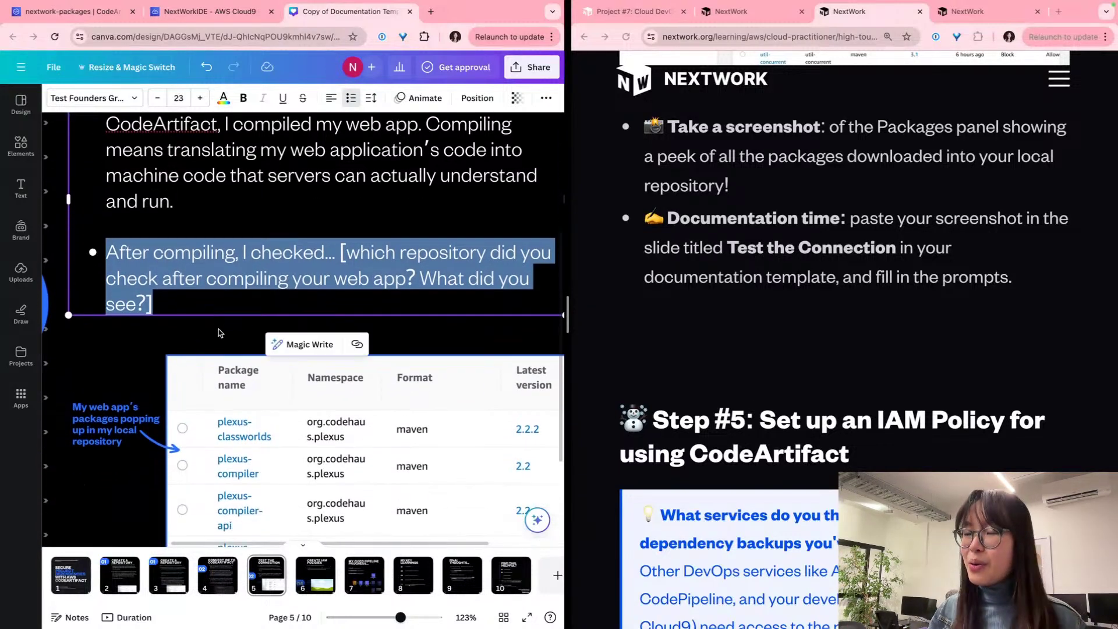
pyautogui.press('Escape')
pyautogui.hscroll(-2, 218, 332)
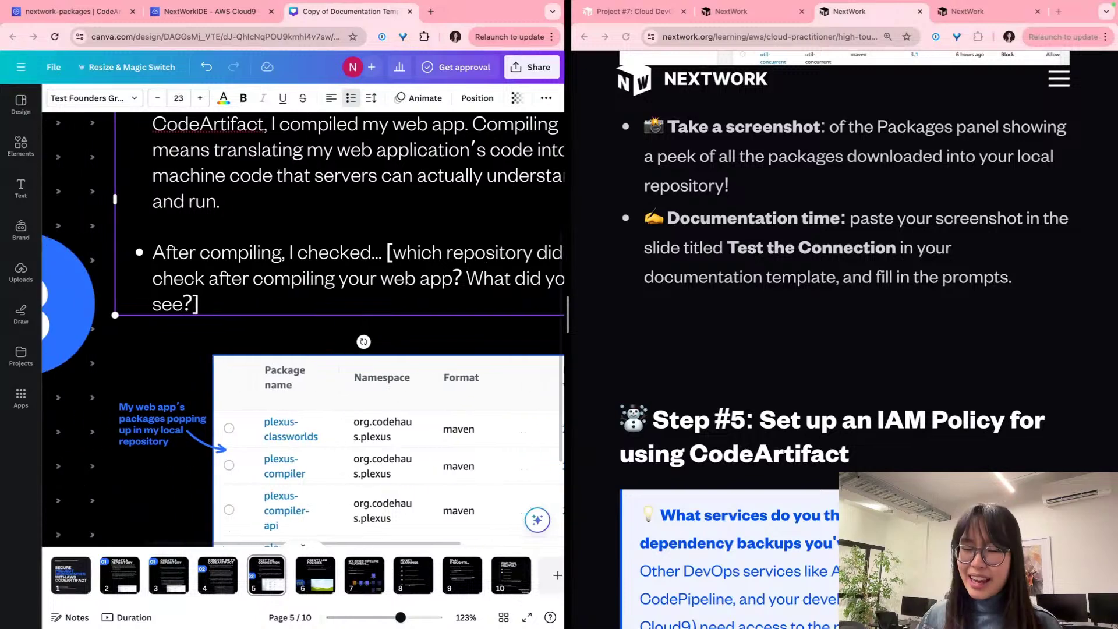
pyautogui.hscroll(3, 217, 333)
pyautogui.hscroll(1, 302, 330)
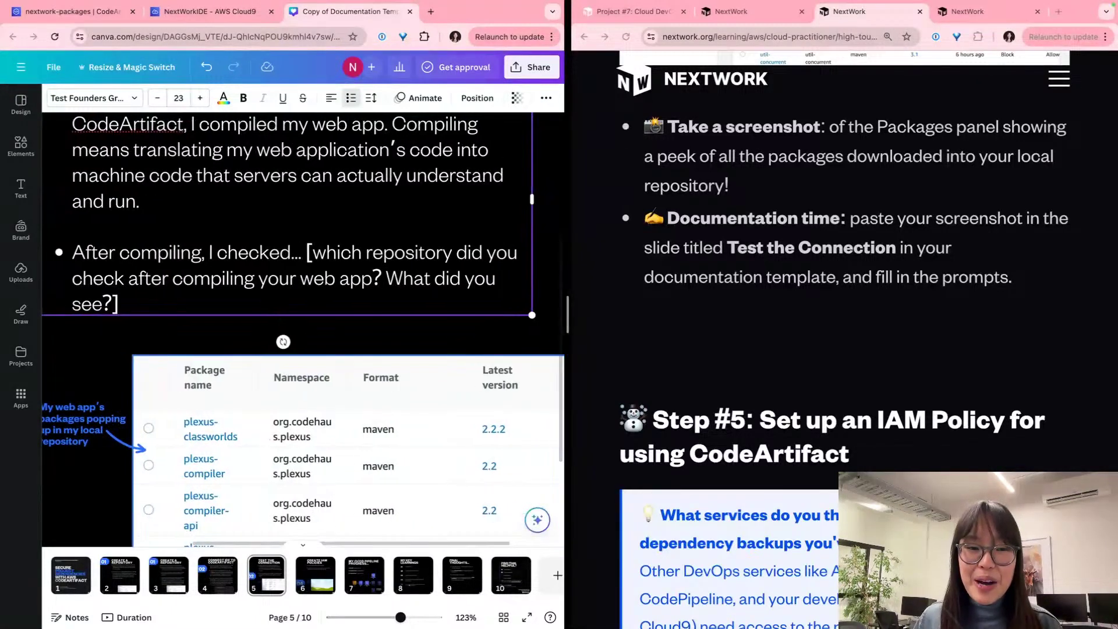
pyautogui.hscroll(-2, 302, 331)
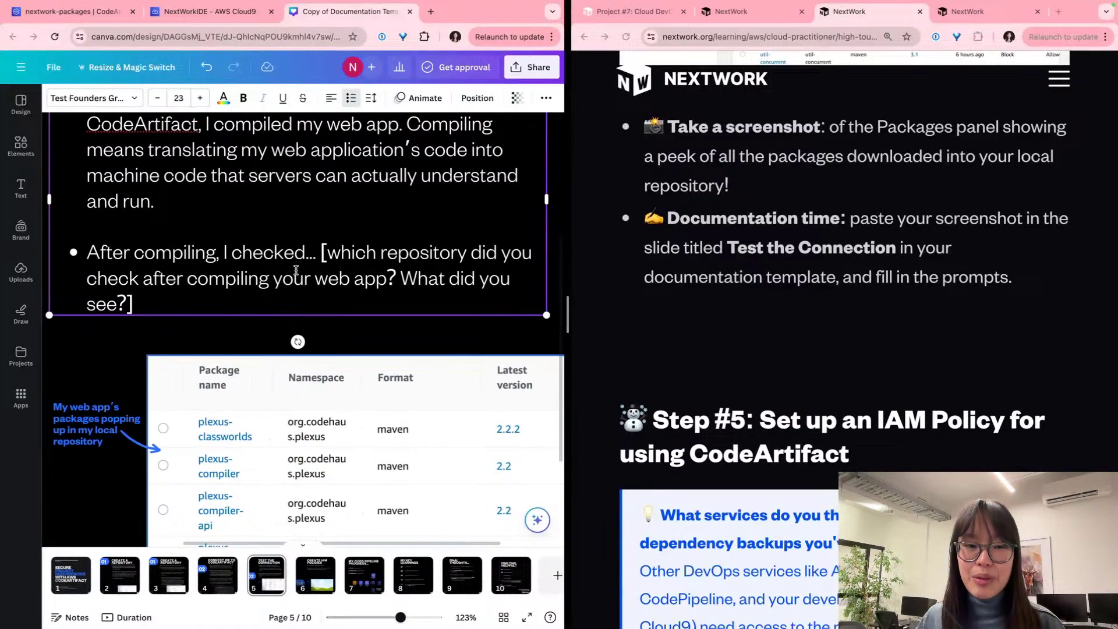
pyautogui.moveTo(324, 291); pyautogui.dragTo(314, 251)
pyautogui.press('BackSpace')
pyautogui.press('BackSpace')
pyautogui.press('BackSpace')
pyautogui.write('m')
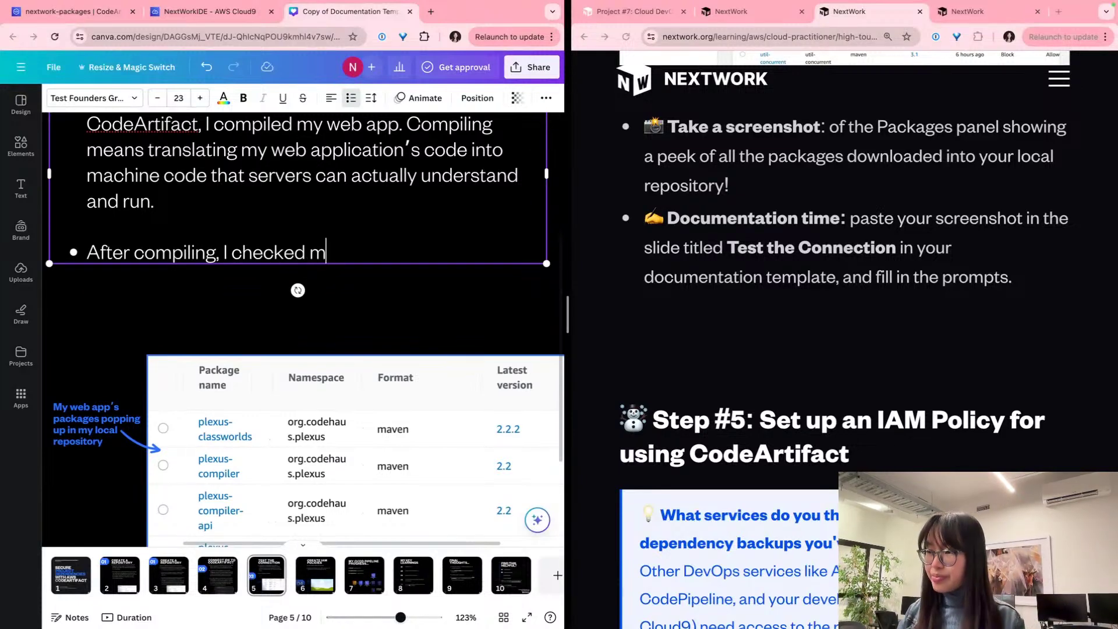
pyautogui.write('y local repository ')
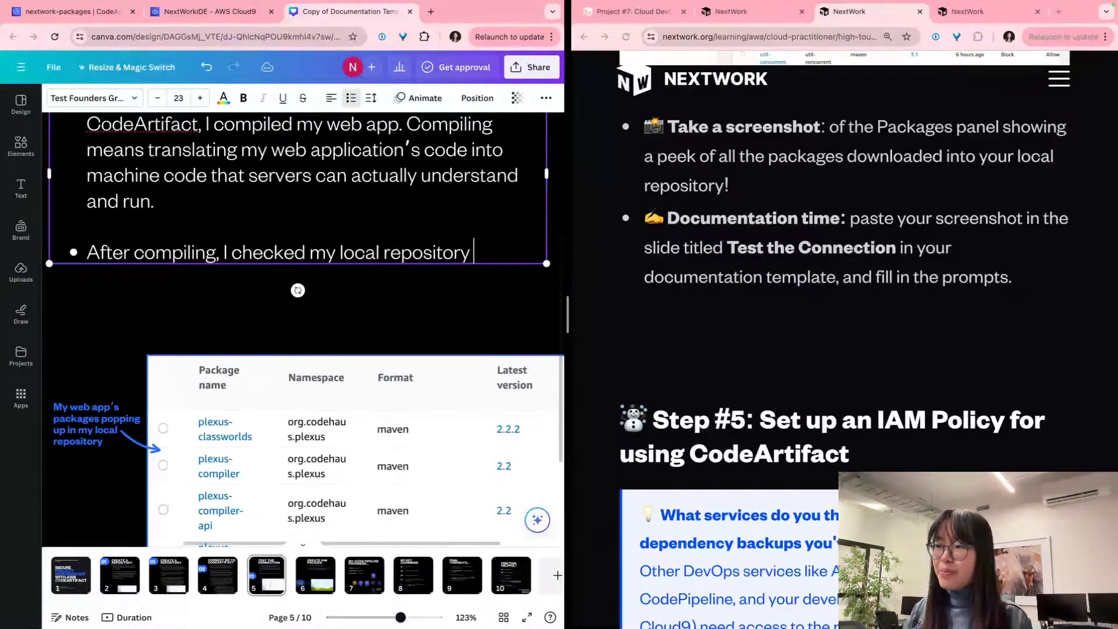
pyautogui.write('and saw that my ')
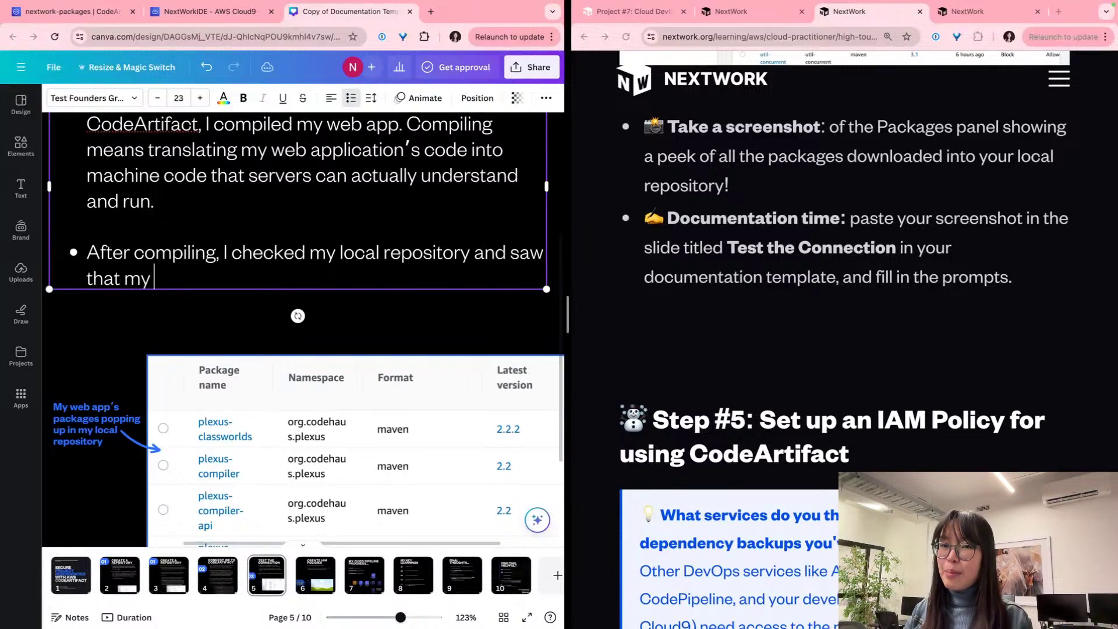
pyautogui.write('local repository')
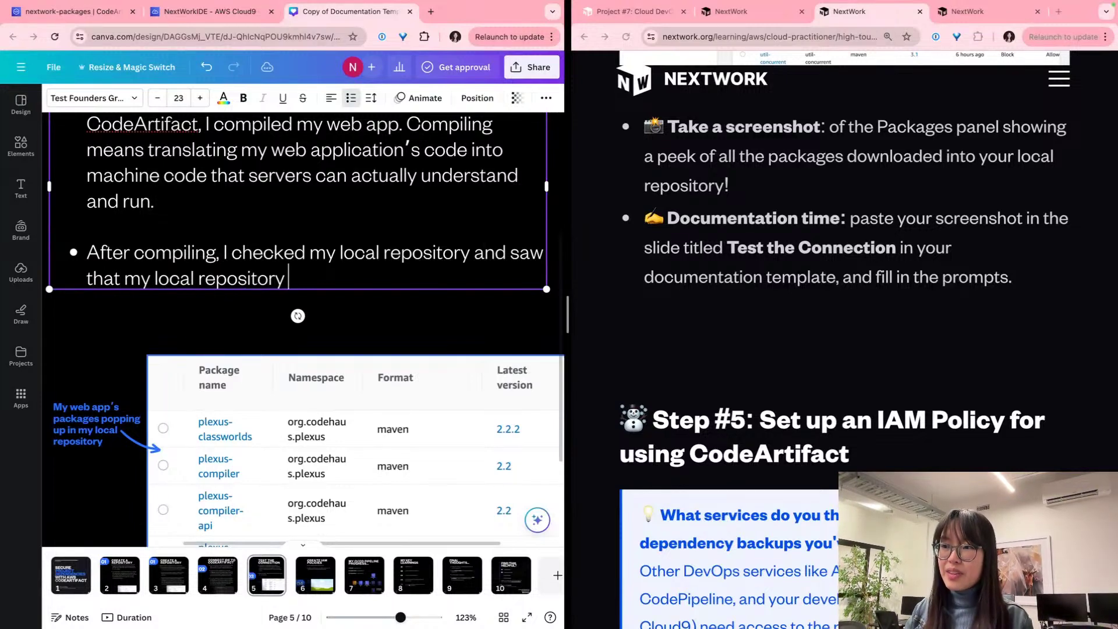
pyautogui.press('BackSpace')
pyautogui.press('BackSpace')
pyautogui.press('BackSpace')
pyautogui.press('BackSpace')
pyautogui.write('tor')
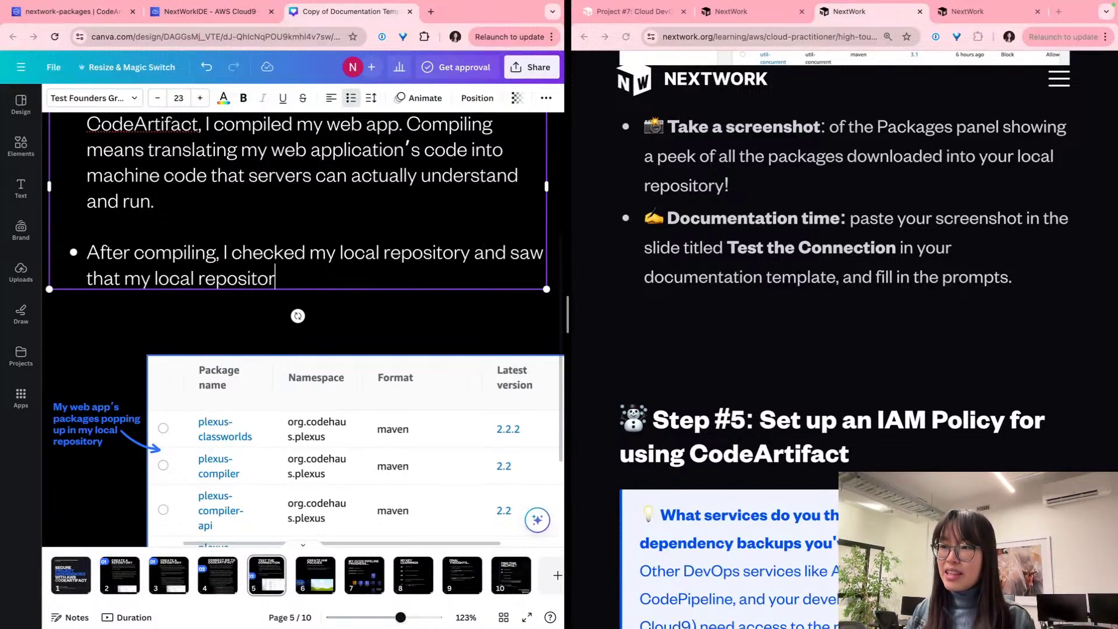
pyautogui.write('y now has pages and pages of p')
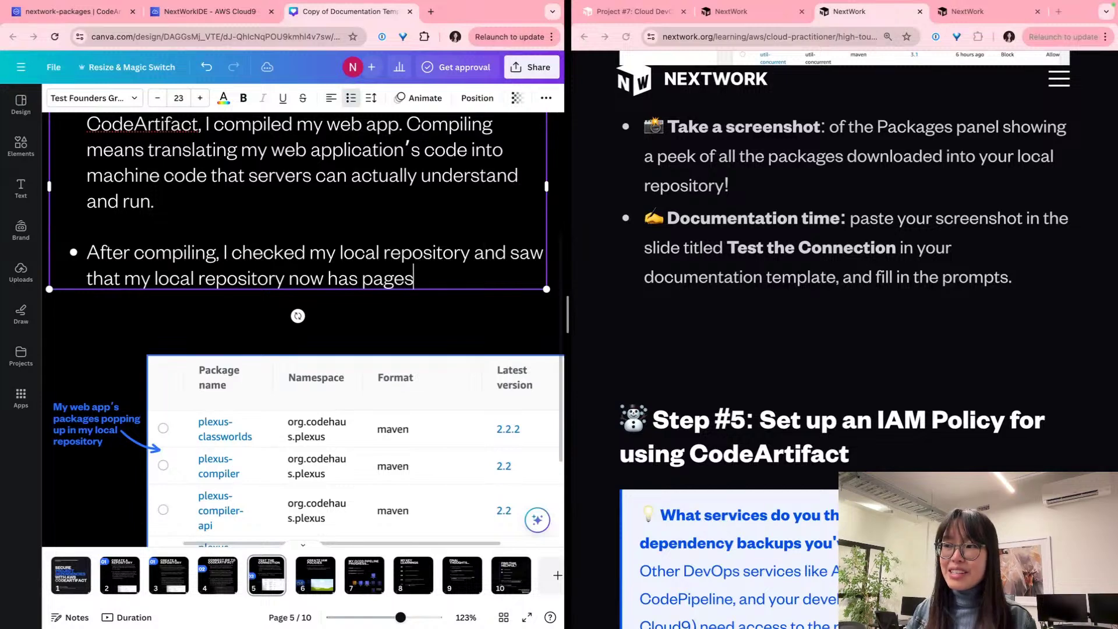
pyautogui.press('BackSpace')
pyautogui.write('pkac')
pyautogui.press('BackSpace')
pyautogui.press('BackSpace')
pyautogui.press('BackSpace')
pyautogui.write('ackages inside@')
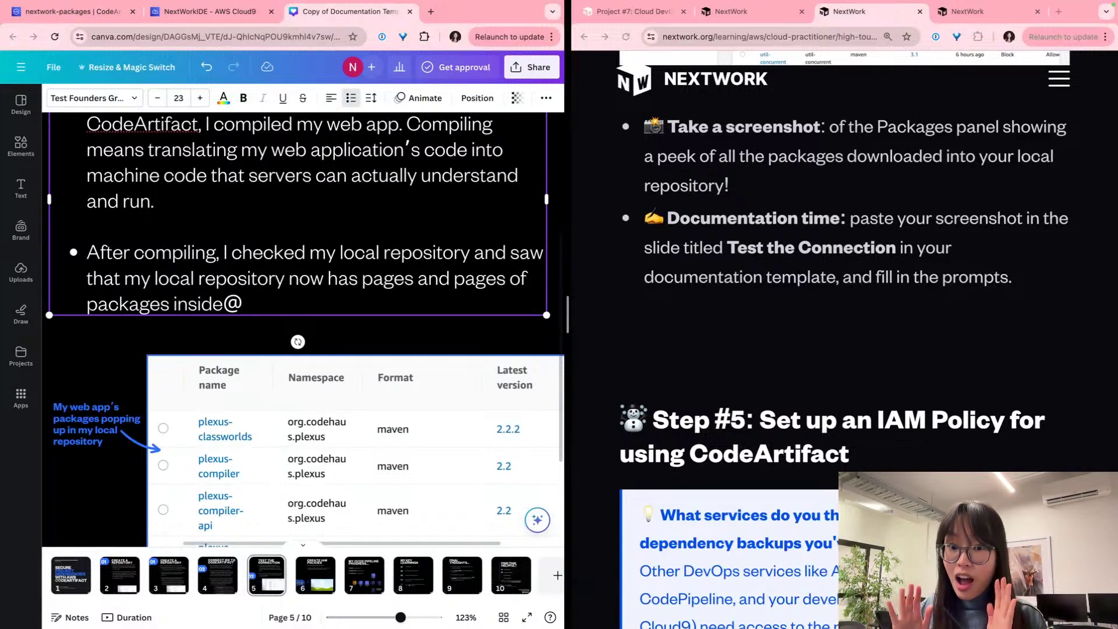
pyautogui.press('BackSpace')
pyautogui.write('!')
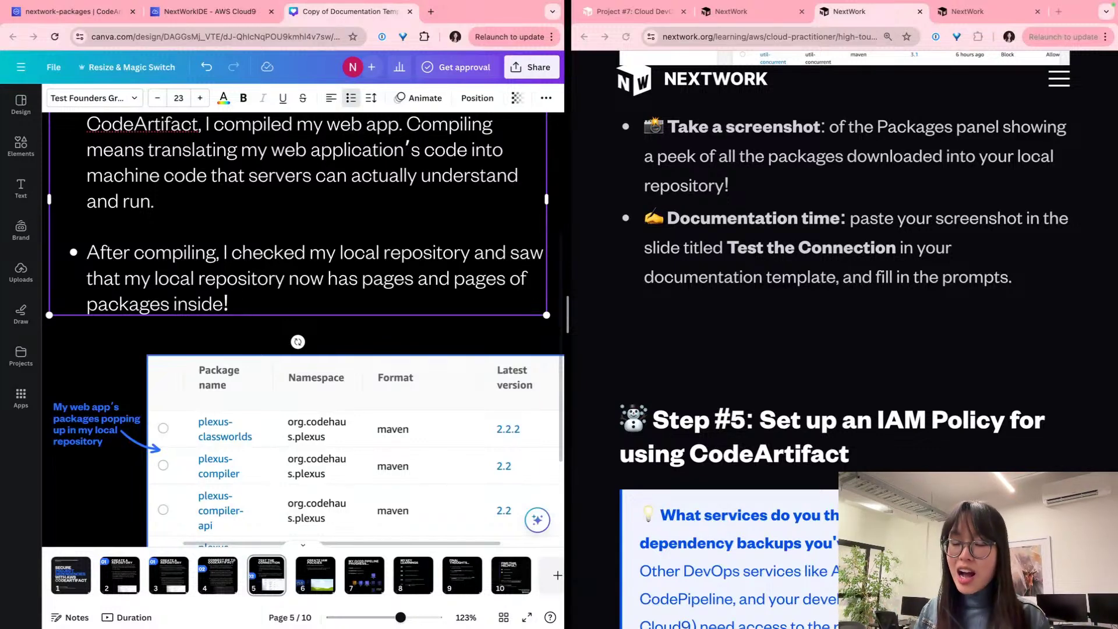
pyautogui.write(' This mwe')
pyautogui.press('BackSpace')
pyautogui.press('BackSpace')
pyautogui.write('ea')
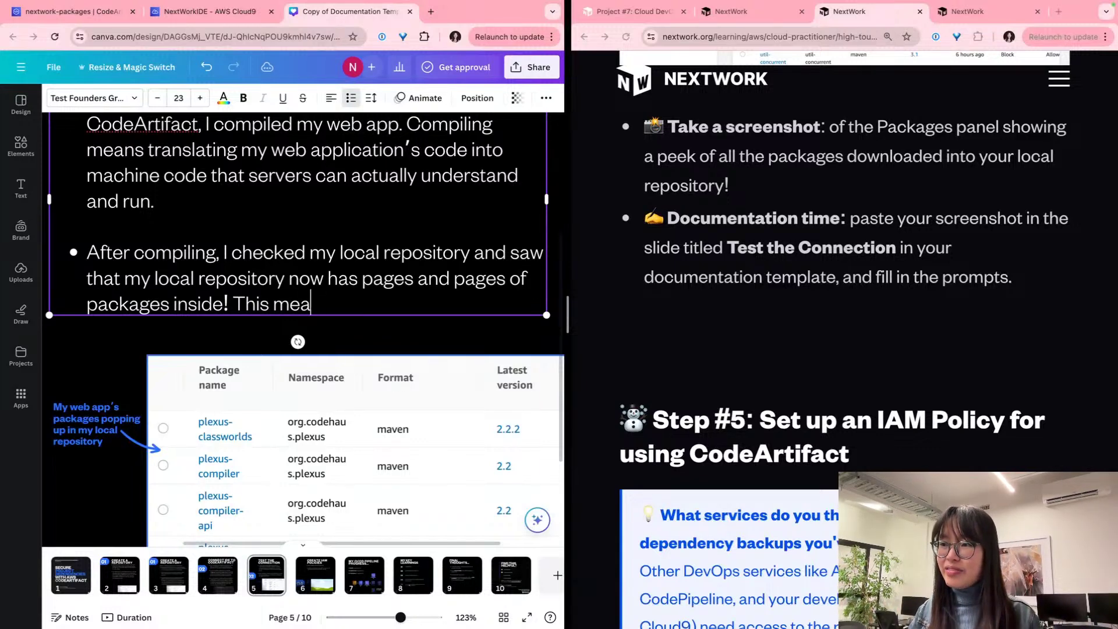
pyautogui.write('ns Mave')
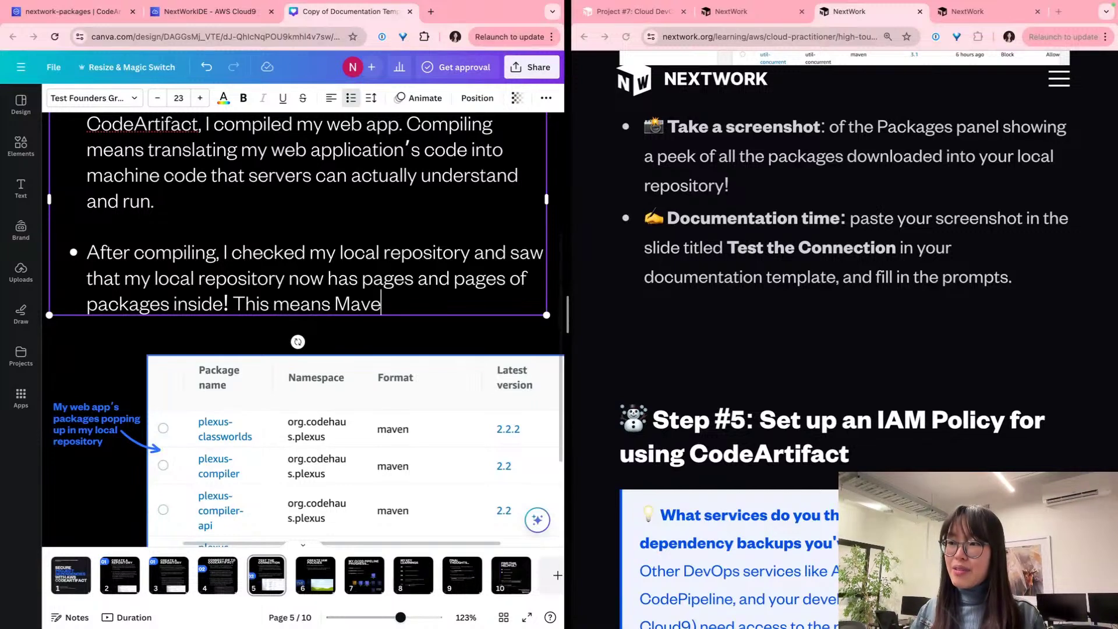
pyautogui.write('n has now grabbed')
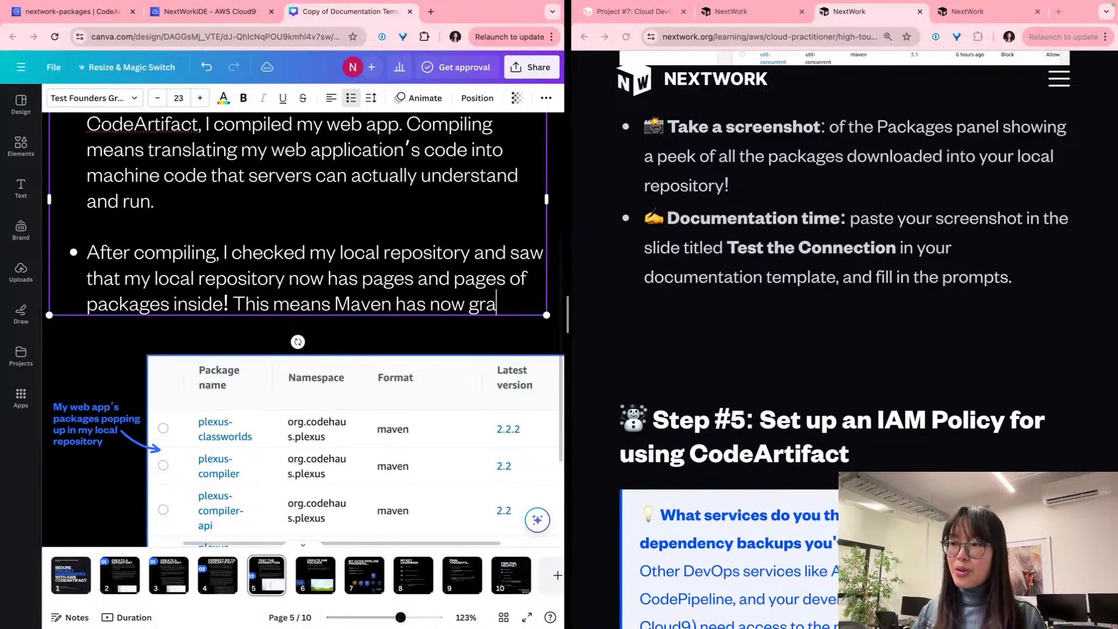
pyautogui.press('BackSpace')
pyautogui.write('ed packages fr')
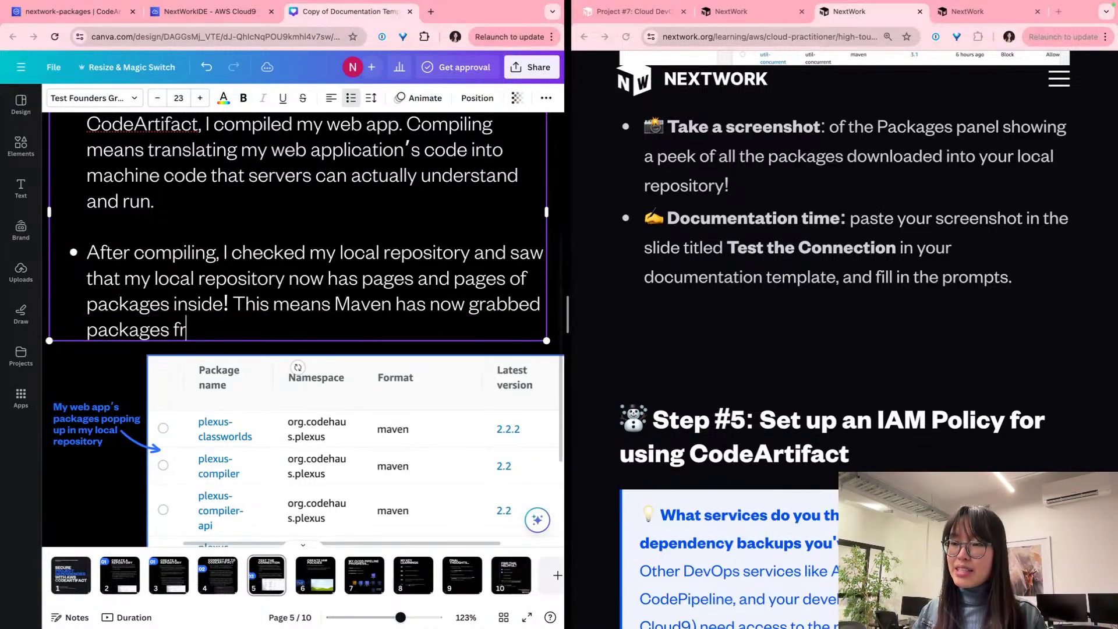
pyautogui.write('om the upstrea')
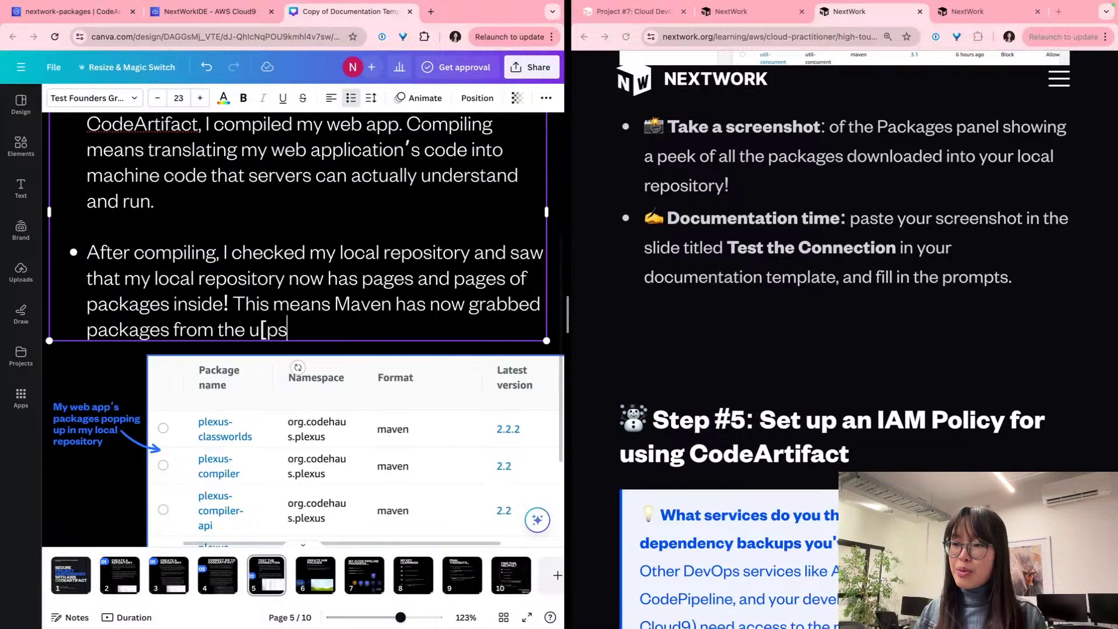
pyautogui.write('m repo')
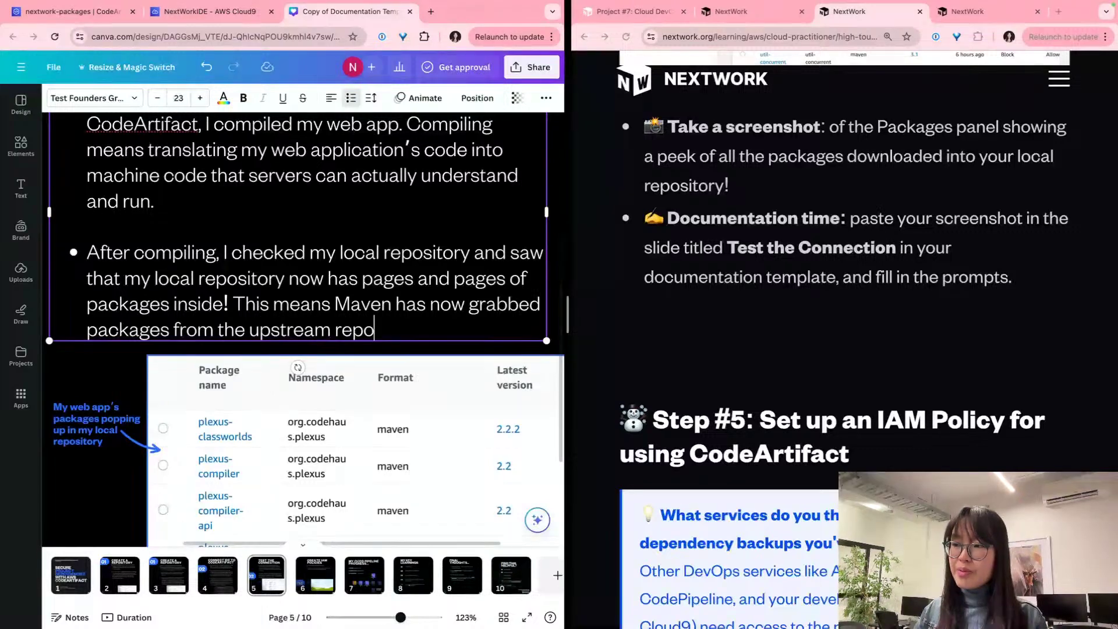
pyautogui.write('sitory/MavenCe')
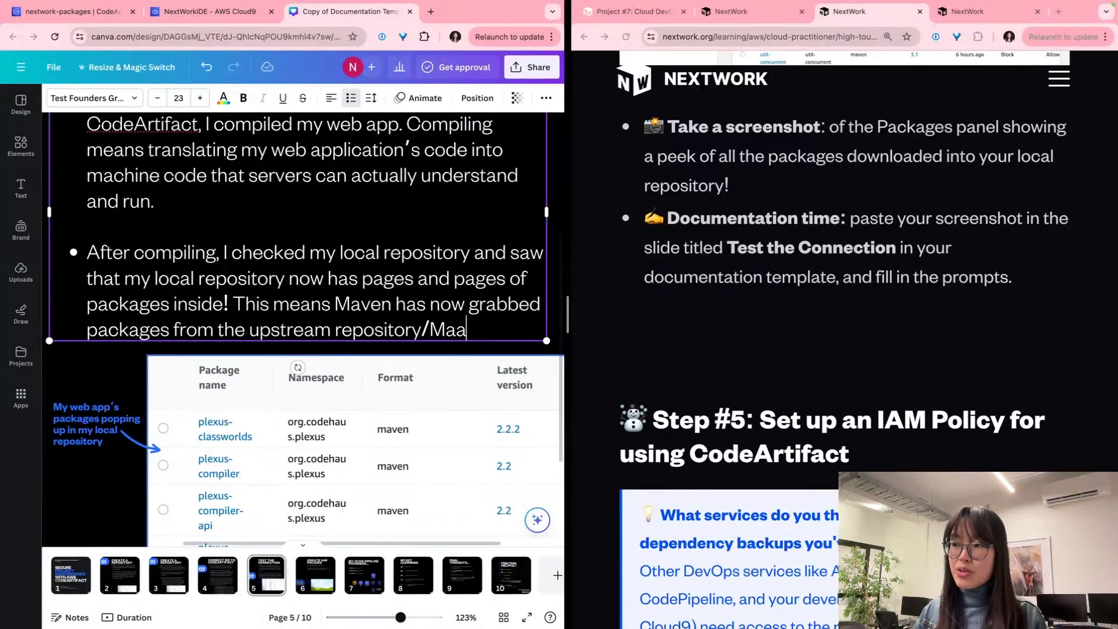
pyautogui.write('ntra')
pyautogui.press('BackSpace')
pyautogui.press('BackSpace')
pyautogui.press('BackSpace')
pyautogui.press('BackSpace')
pyautogui.press('BackSpace')
pyautogui.press('BackSpace')
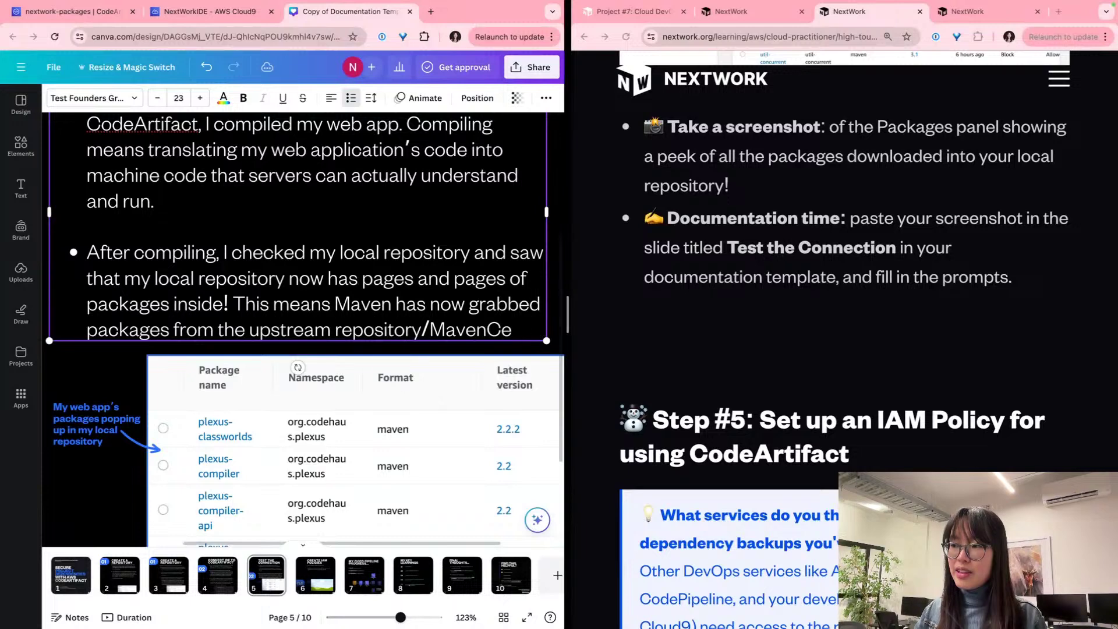
pyautogui.write('Central')
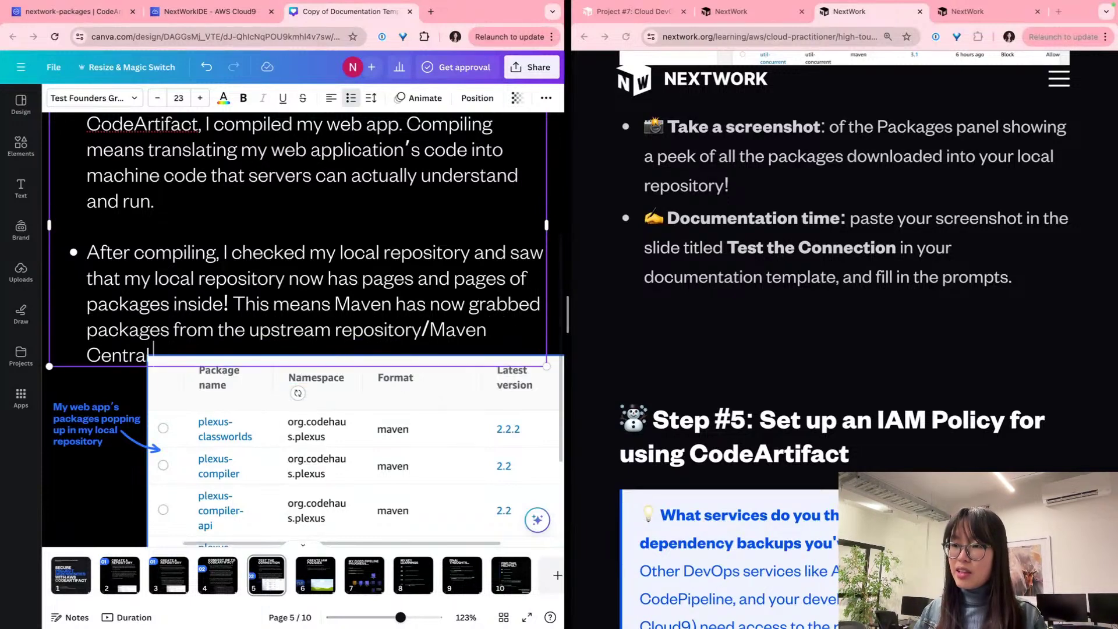
pyautogui.write(' Repository')
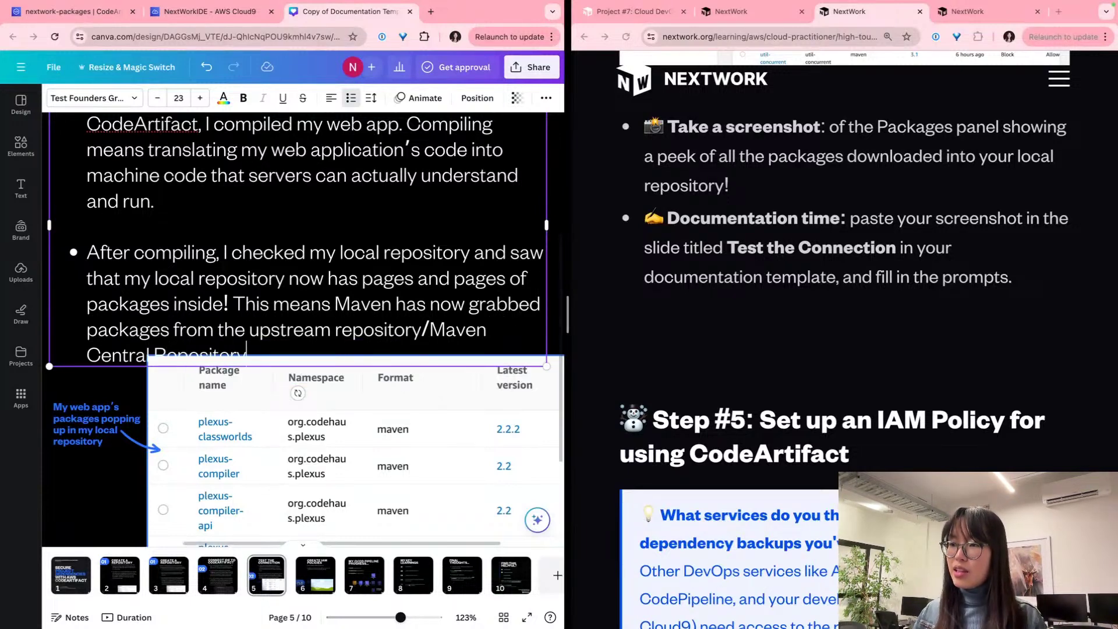
# Step: Move the screenshot below the text and append 'and installed/kept a copy locally.'
pyautogui.moveTo(267, 423); pyautogui.dragTo(274, 469)
pyautogui.click(232, 356)
pyautogui.scroll(5, 271, 360)
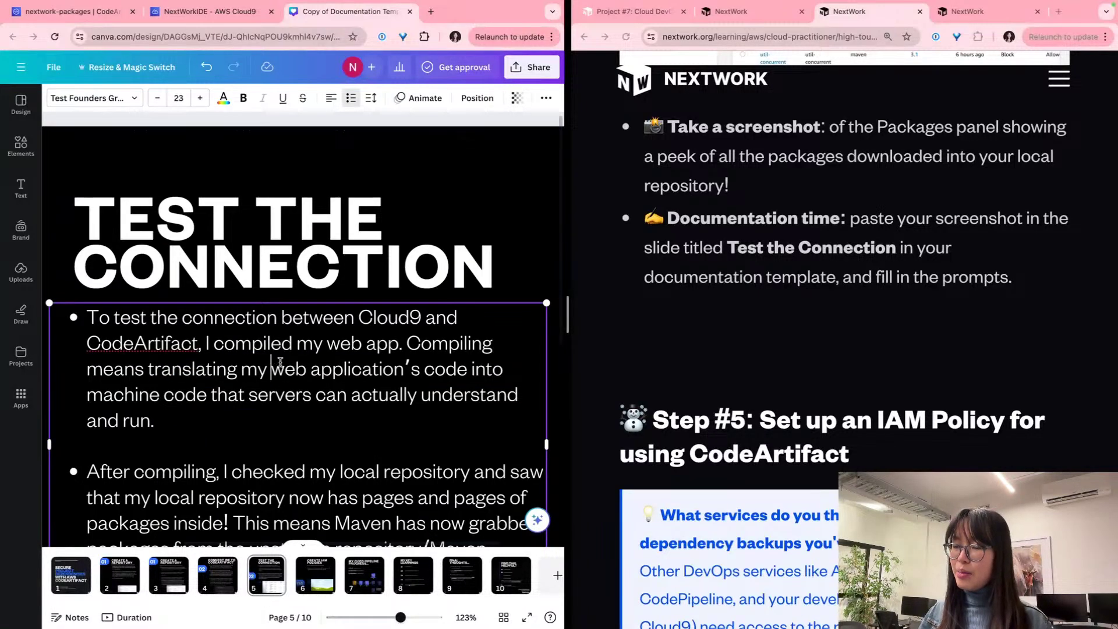
pyautogui.scroll(-7, 274, 358)
pyautogui.click(330, 208)
pyautogui.write('and i')
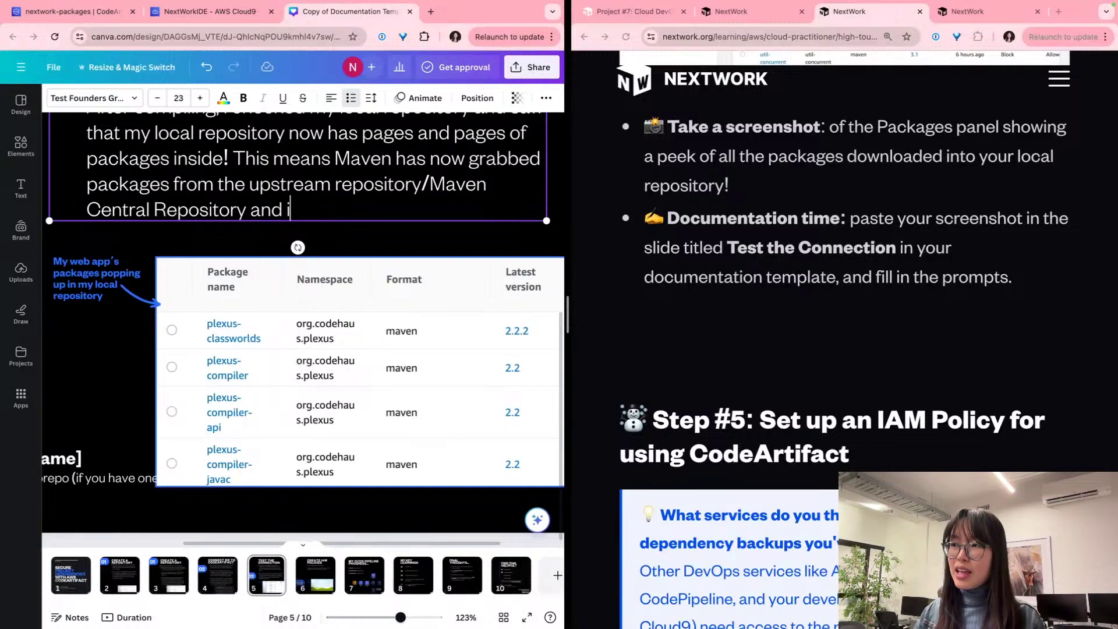
pyautogui.write('nstalled/')
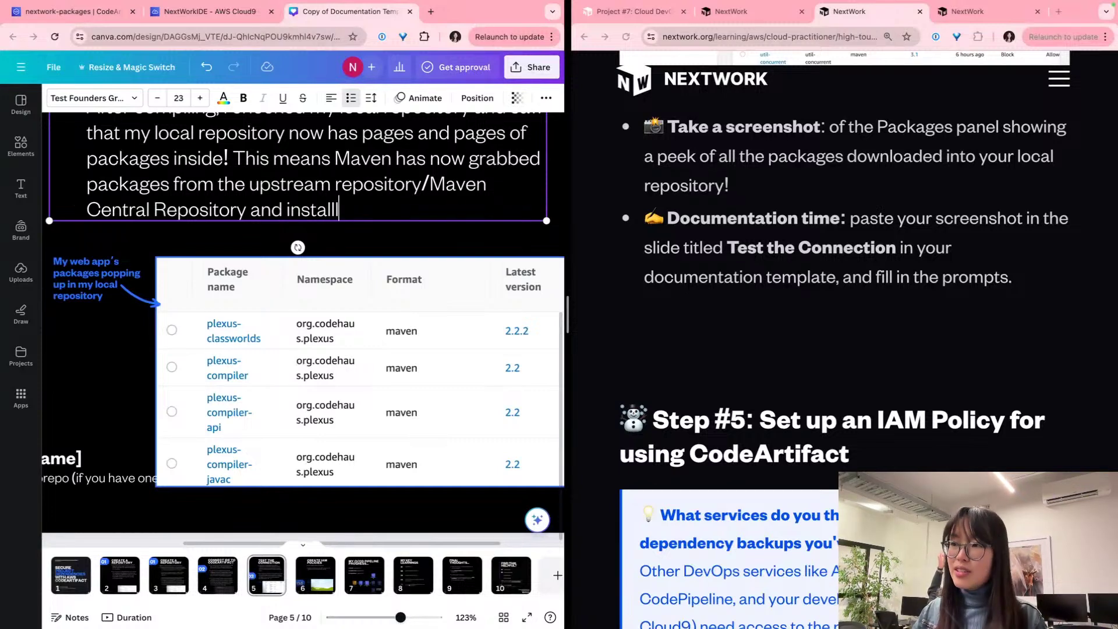
pyautogui.write('kept ')
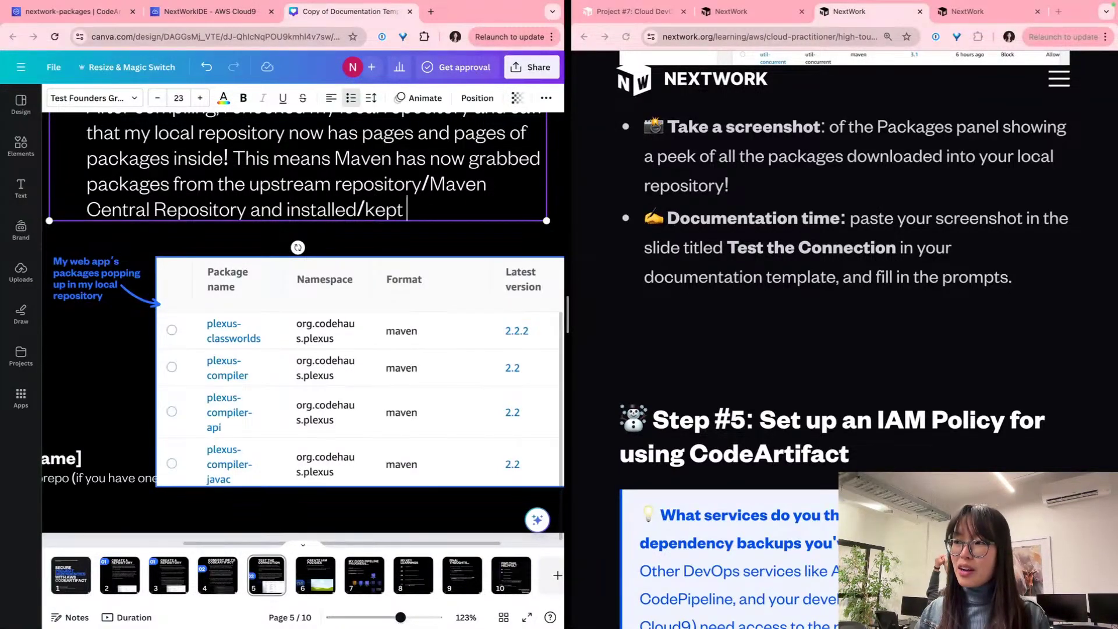
pyautogui.write('a copy locally.')
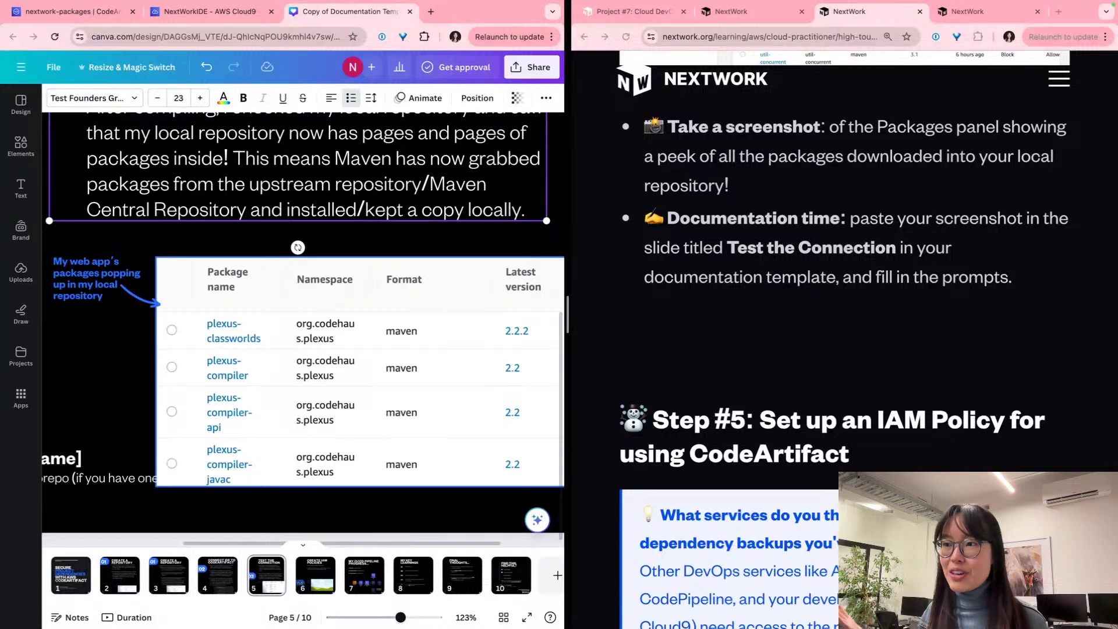
pyautogui.click(219, 361)
pyautogui.scroll(5, 219, 360)
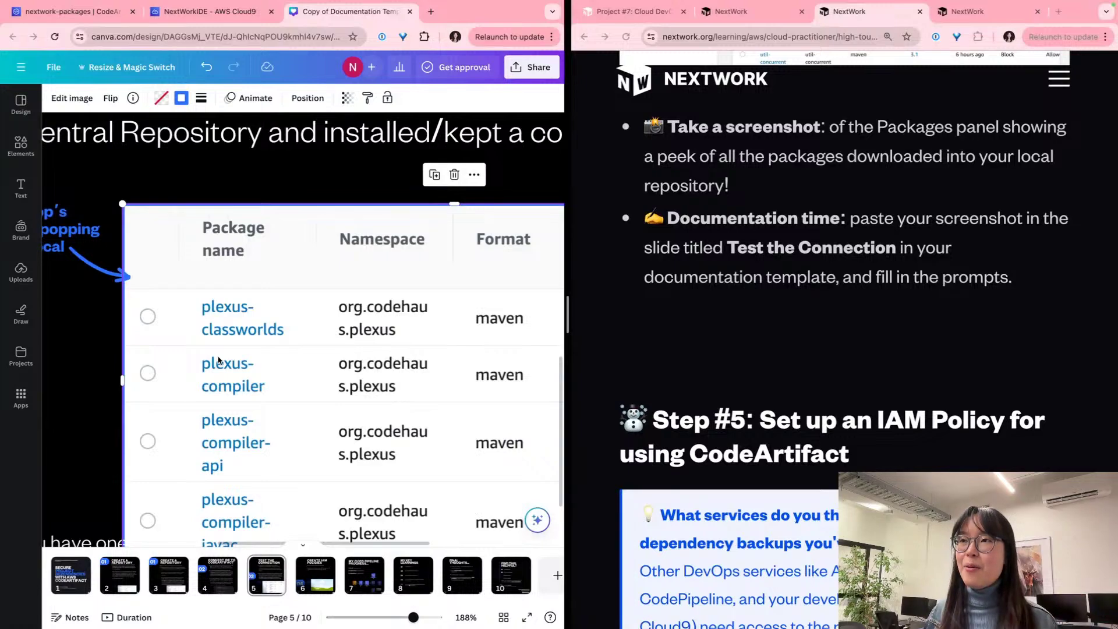
pyautogui.scroll(9, 219, 360)
pyautogui.scroll(-5, 219, 360)
pyautogui.scroll(-4, 219, 360)
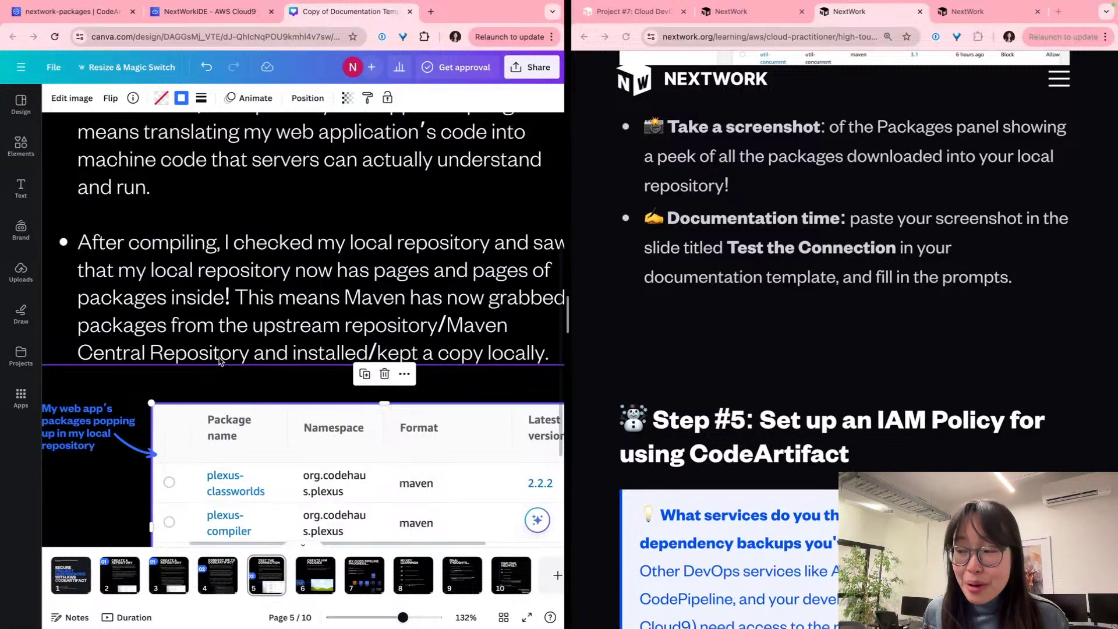
pyautogui.scroll(-3, 219, 360)
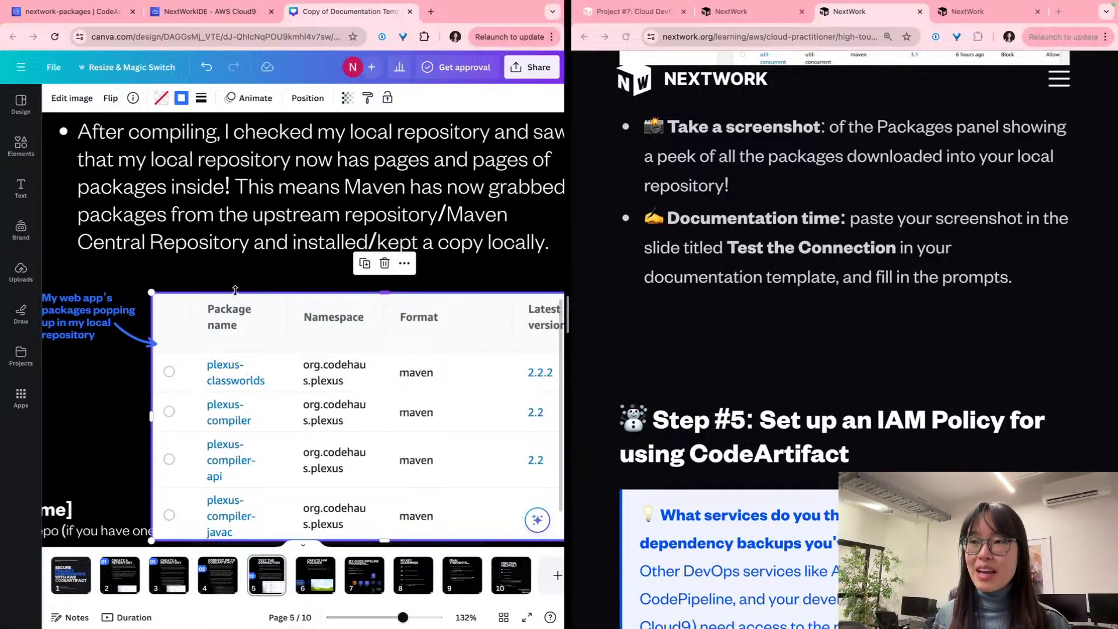
pyautogui.click(91, 306)
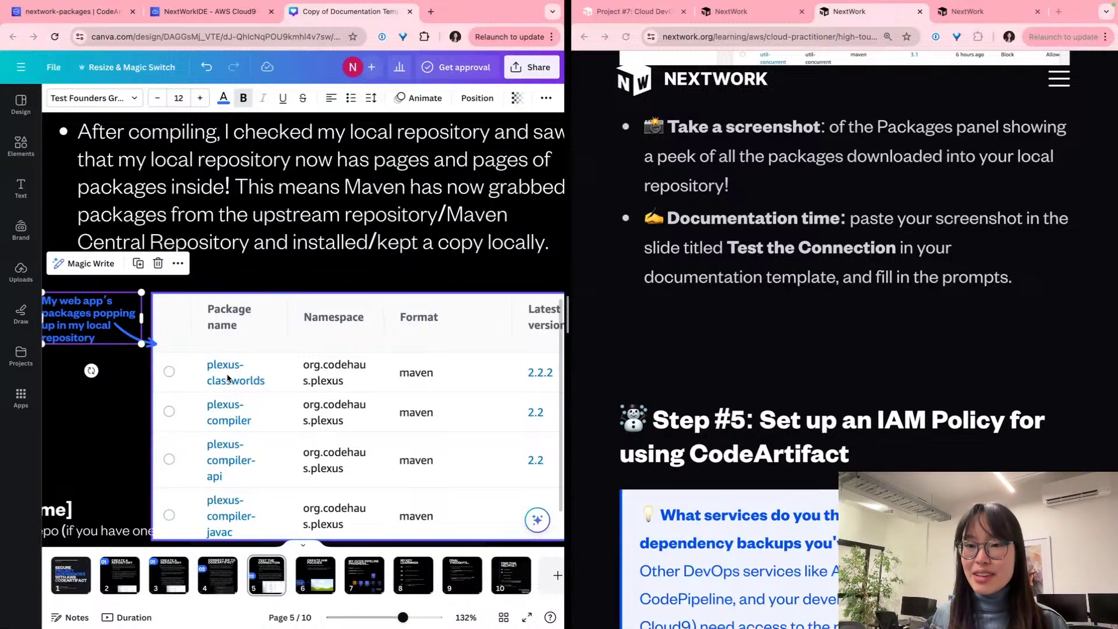
pyautogui.click(236, 271)
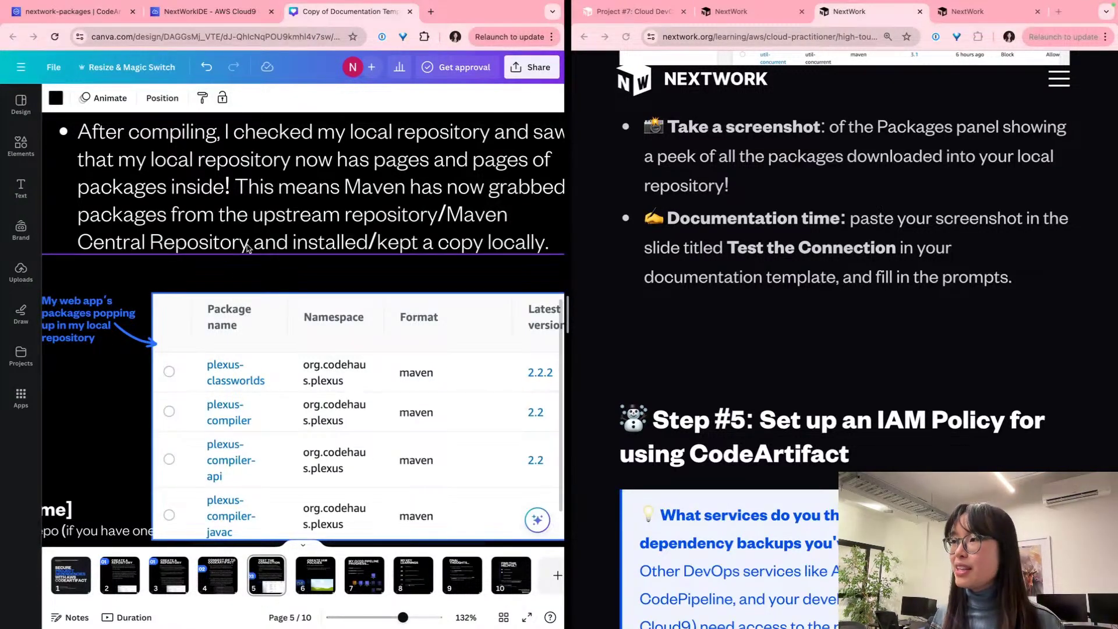
# Step: Read the guide's Step #5 paragraph on defining an IAM policy for CodeArtifact
pyautogui.scroll(-5, 688, 309)
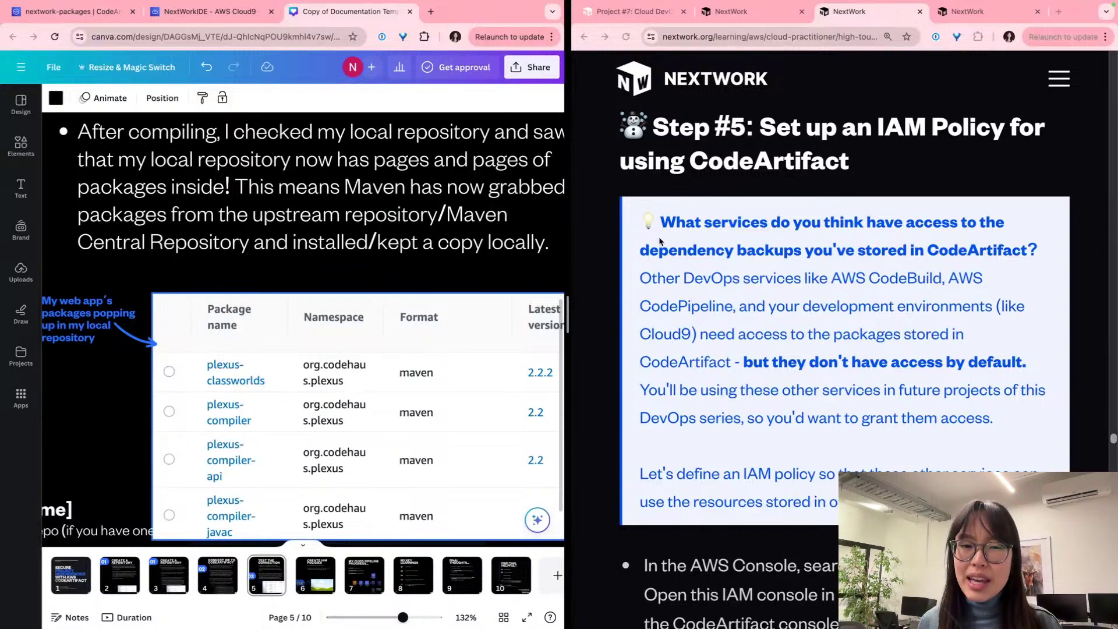
pyautogui.click(684, 256)
pyautogui.scroll(5, 684, 256)
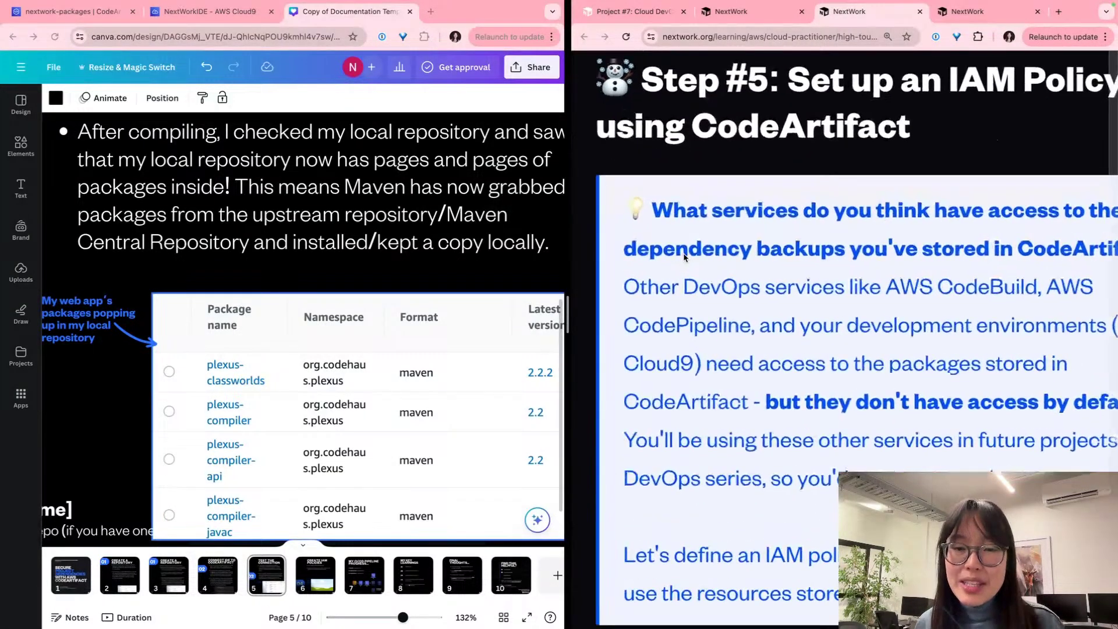
pyautogui.hscroll(1, 685, 255)
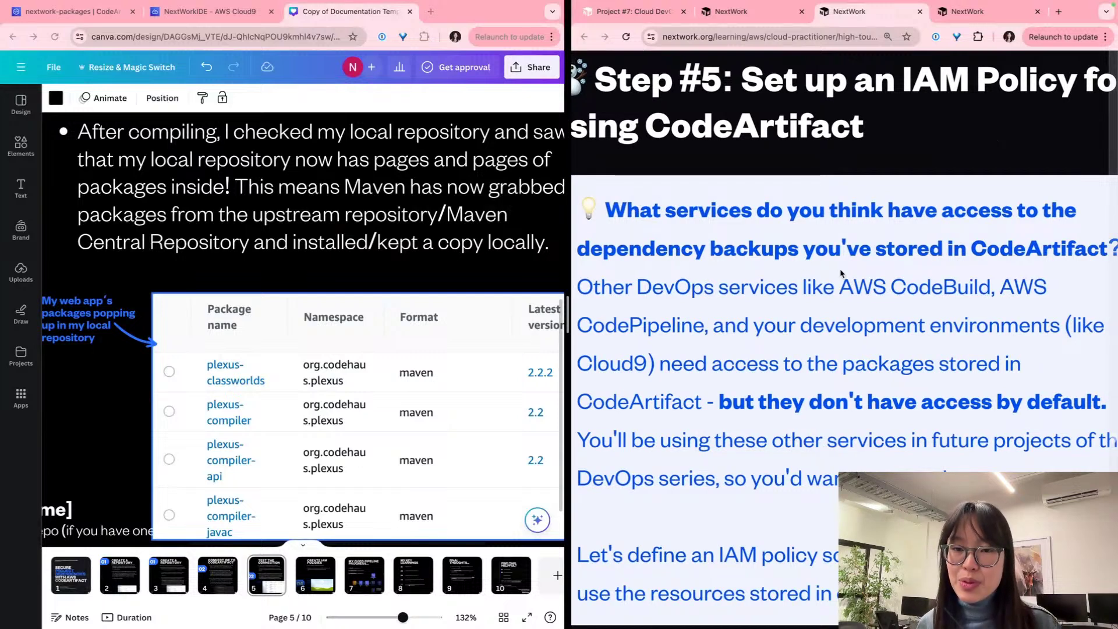
pyautogui.scroll(-1, 841, 273)
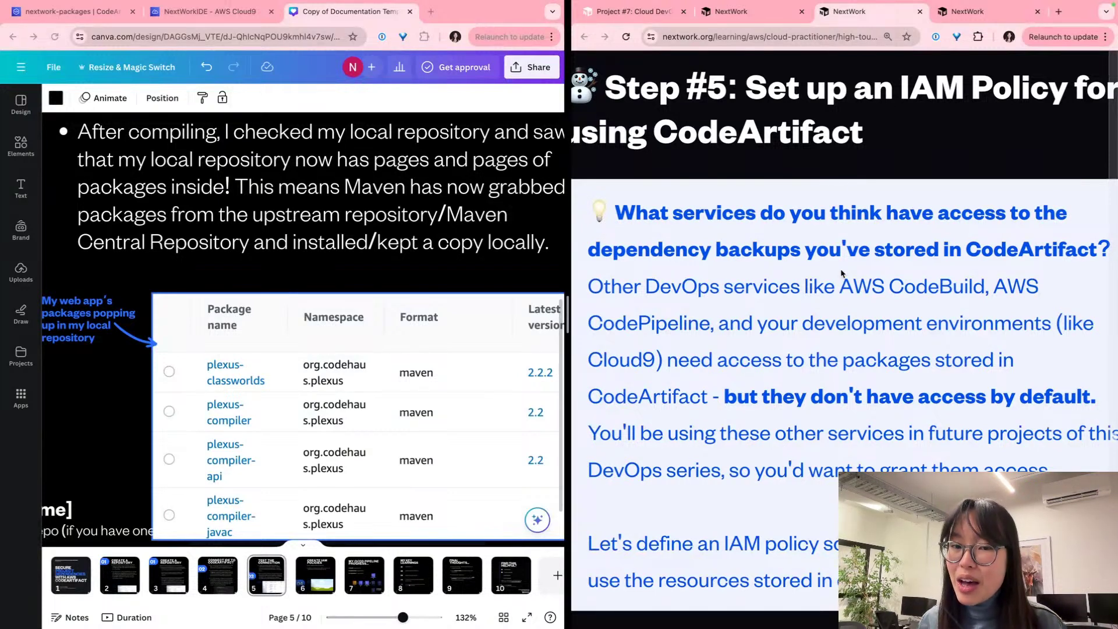
pyautogui.scroll(-2, 840, 273)
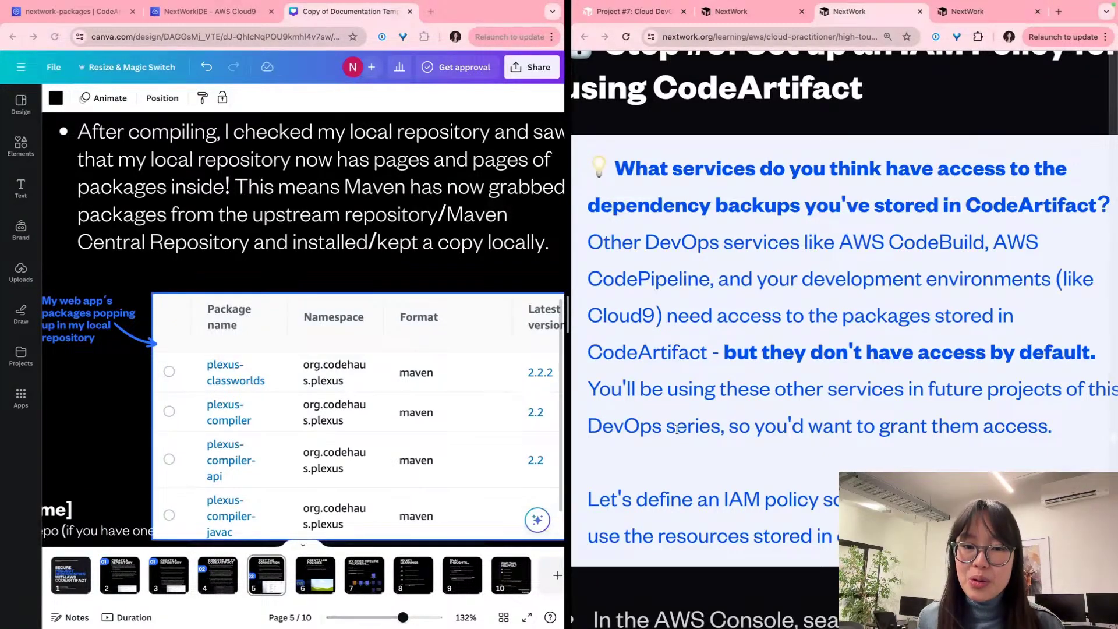
pyautogui.scroll(-4, 664, 448)
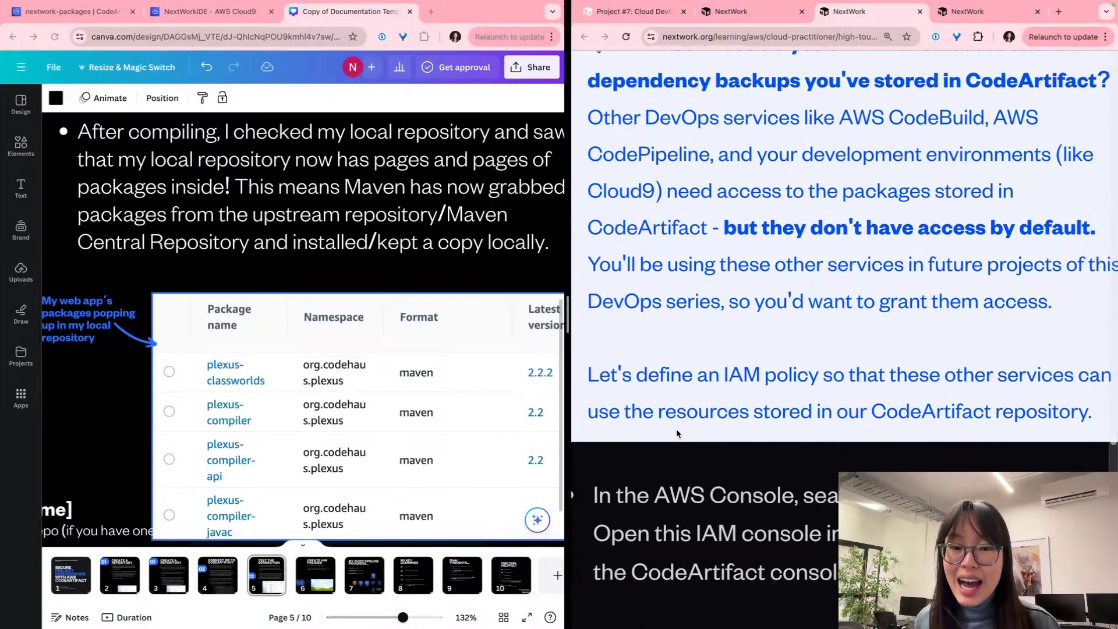
pyautogui.tripleClick(783, 376)
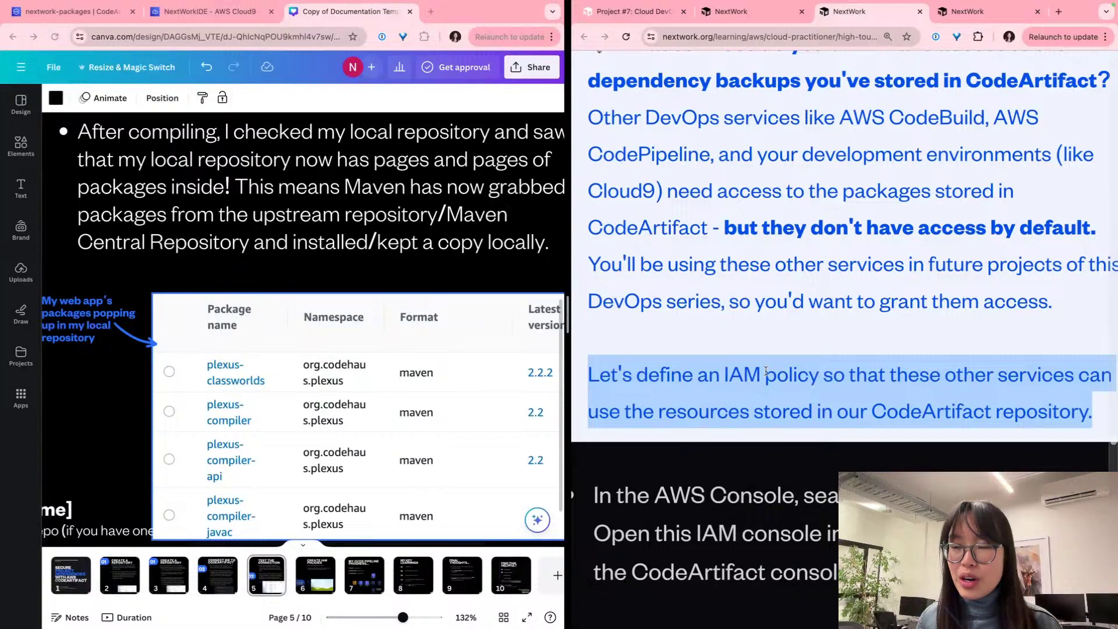
pyautogui.scroll(1, 654, 362)
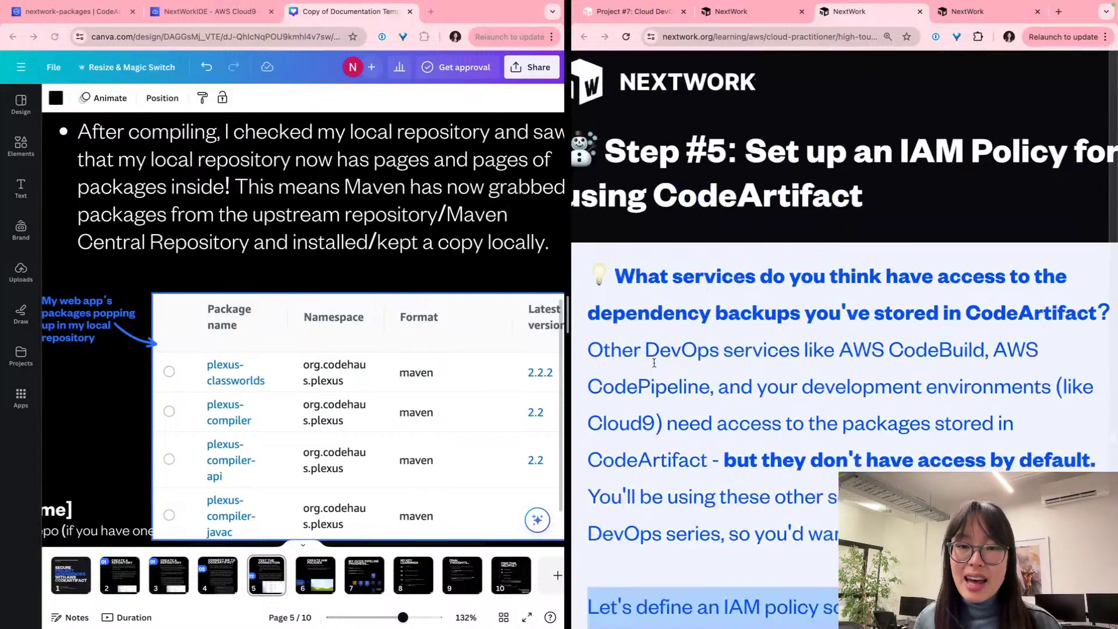
pyautogui.scroll(-7, 654, 362)
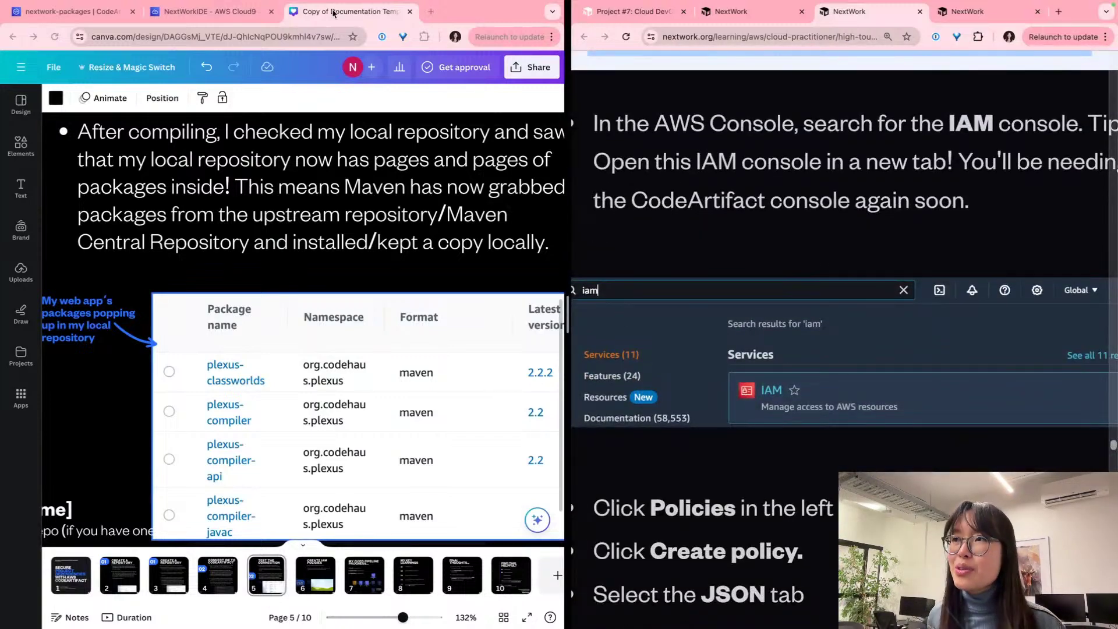
pyautogui.click(53, 8)
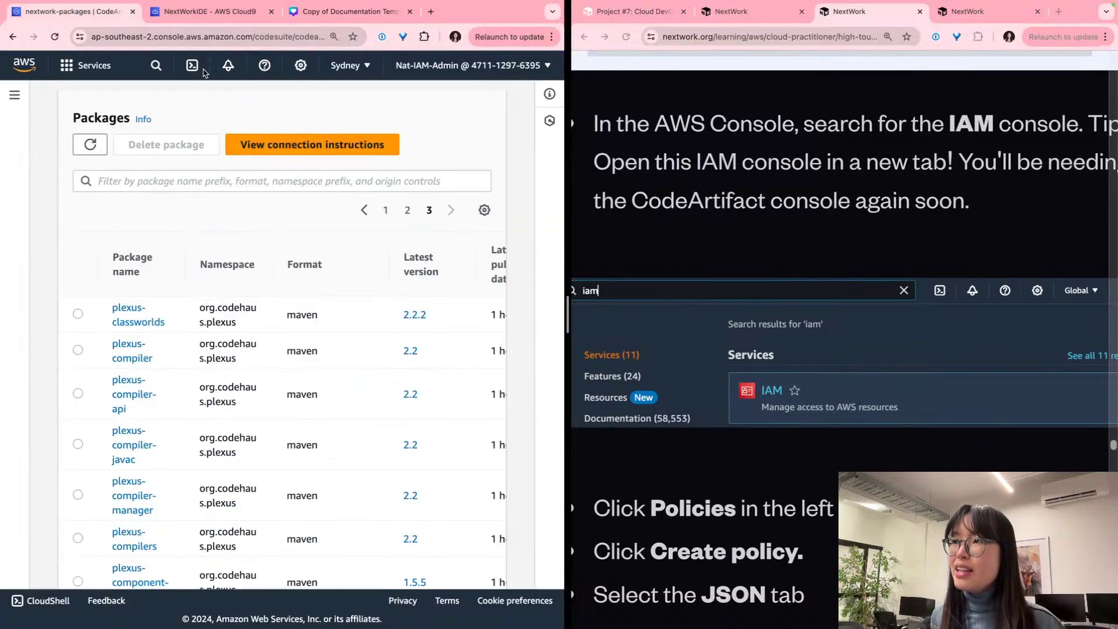
# Step: Search 'iam' in the AWS console and open IAM in a new browser tab
pyautogui.click(158, 72)
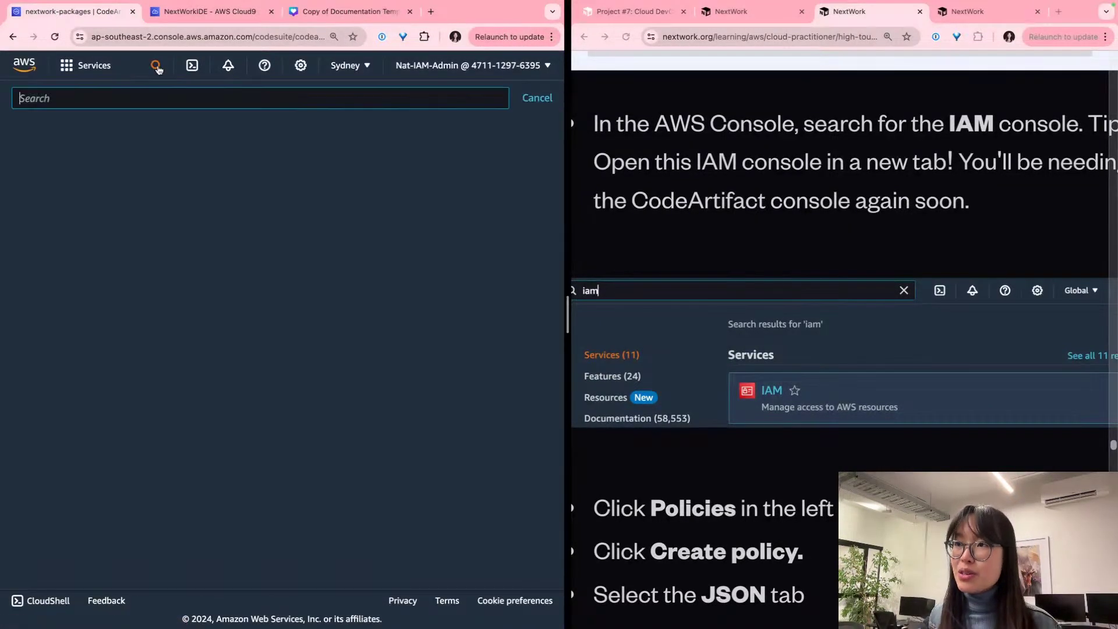
pyautogui.press('Escape')
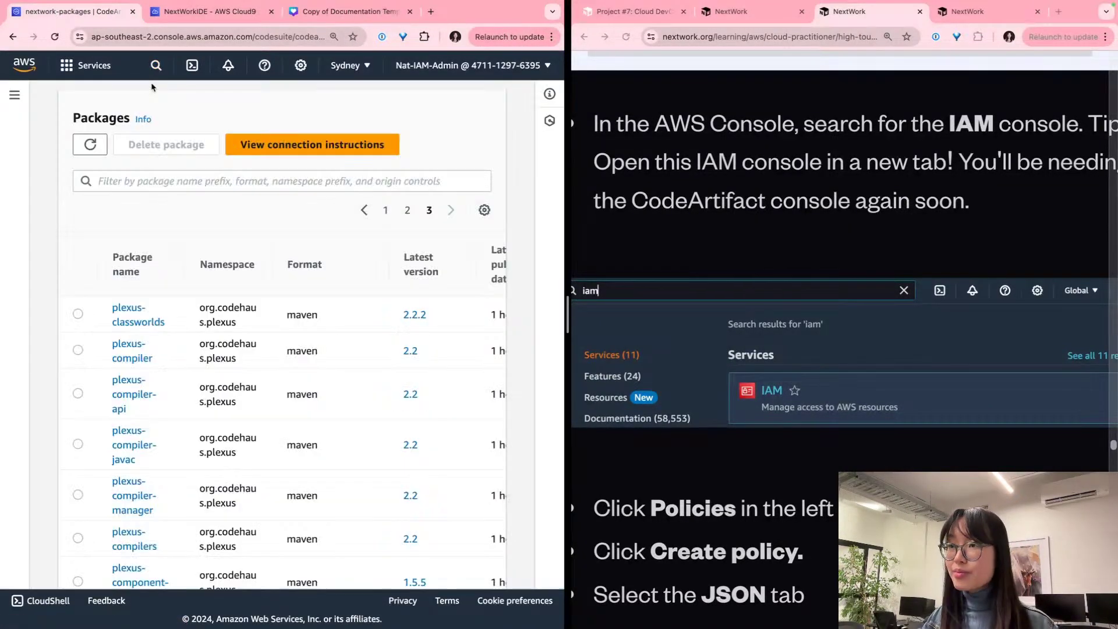
pyautogui.click(156, 66)
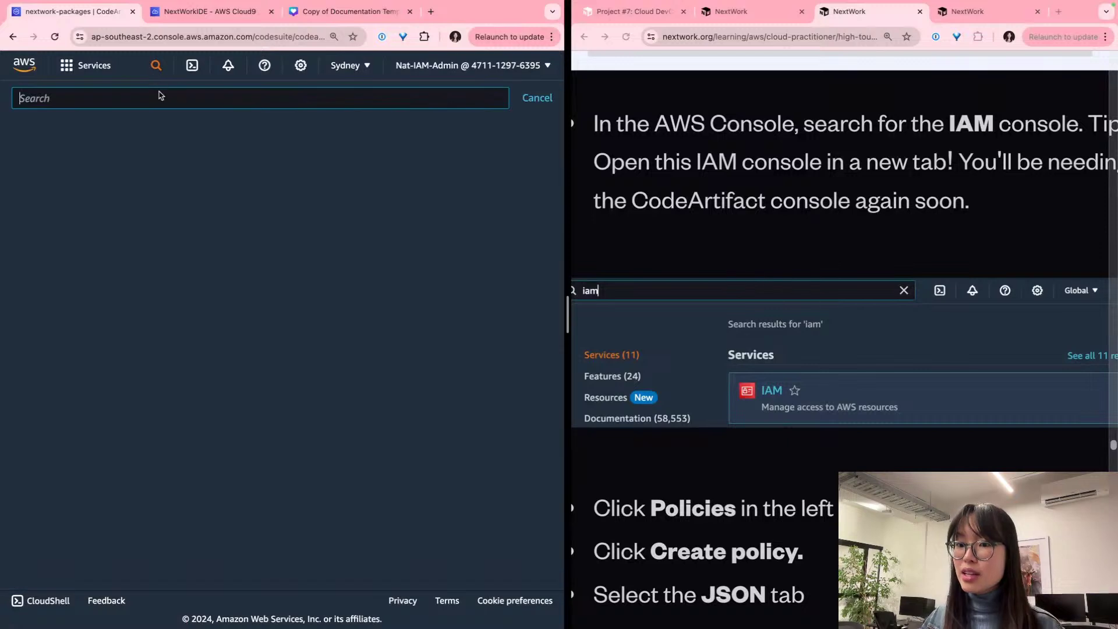
pyautogui.write('iam')
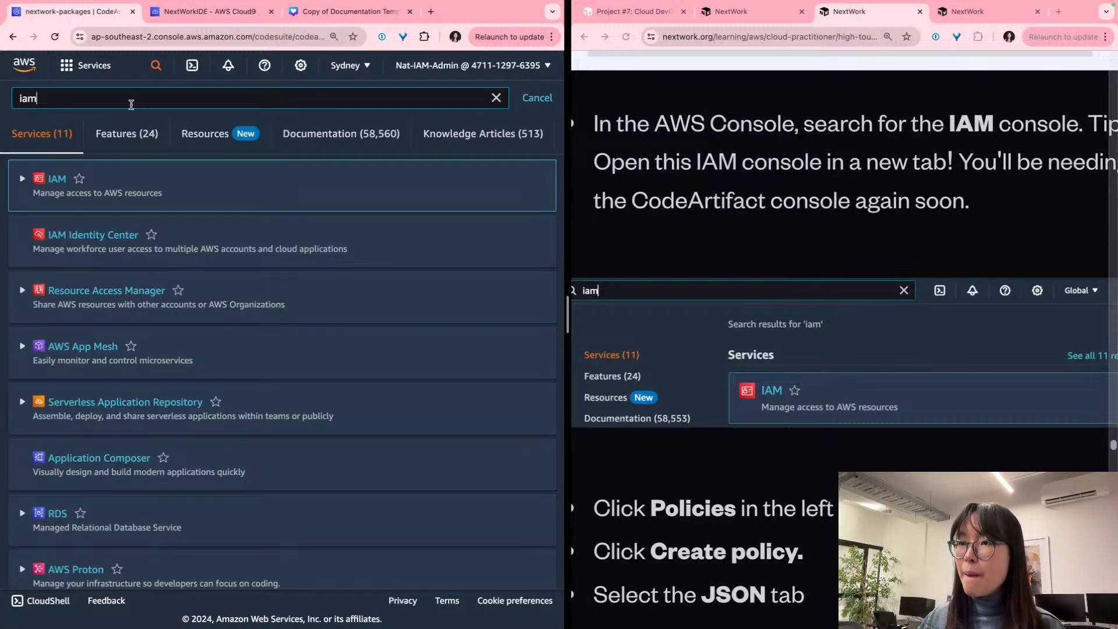
pyautogui.rightClick(64, 184)
pyautogui.click(99, 185)
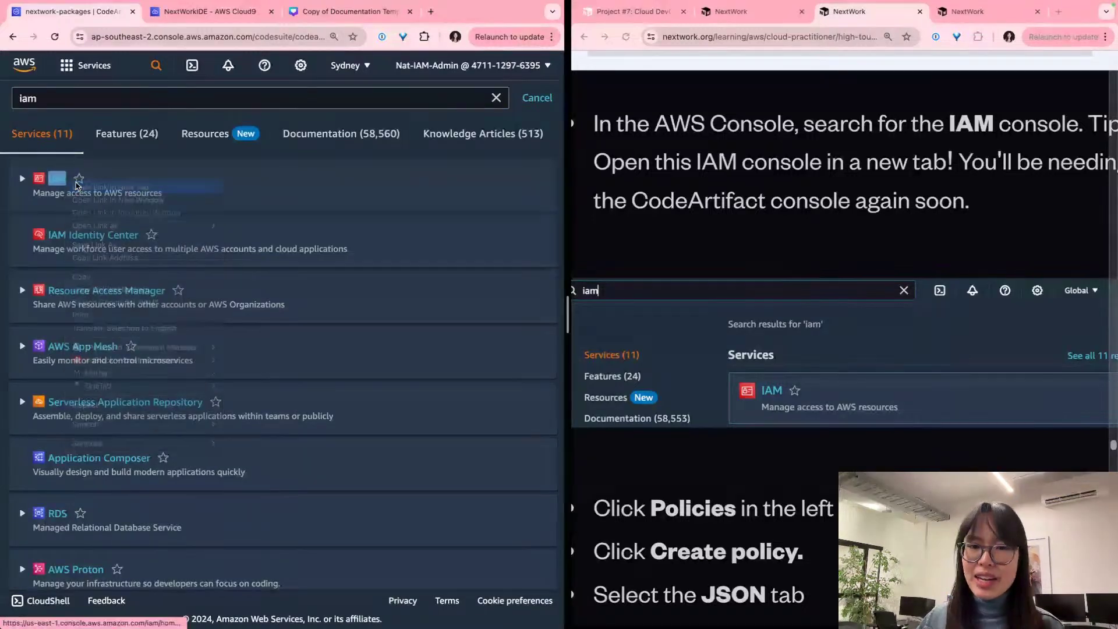
pyautogui.click(321, 18)
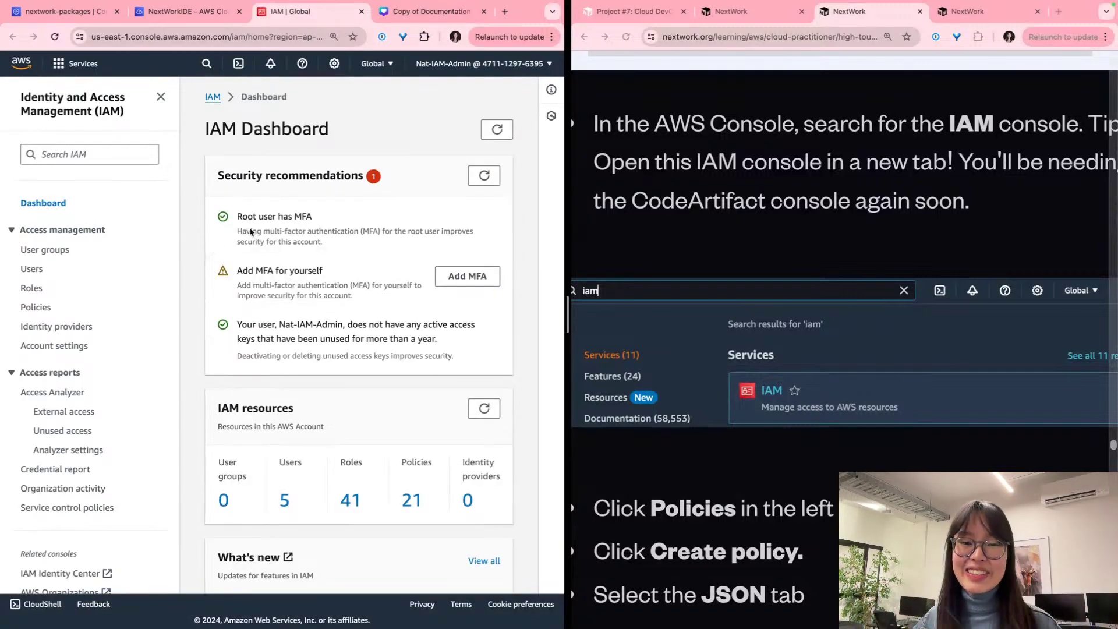
# Step: Go to IAM Policies and start creating a new policy
pyautogui.scroll(-5, 680, 261)
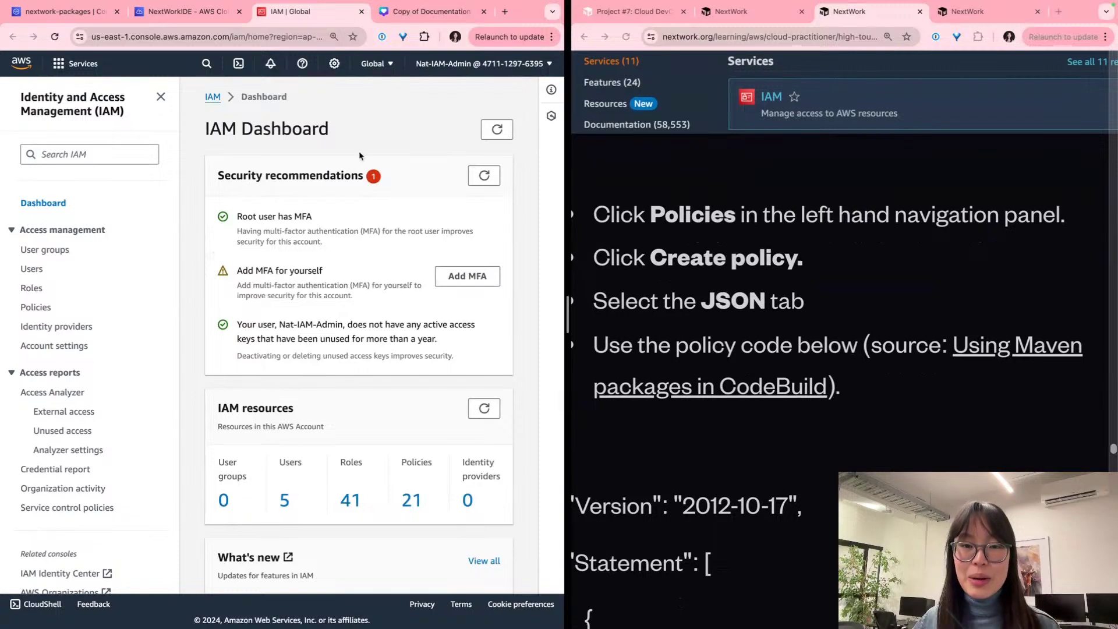
pyautogui.scroll(5, 16, 299)
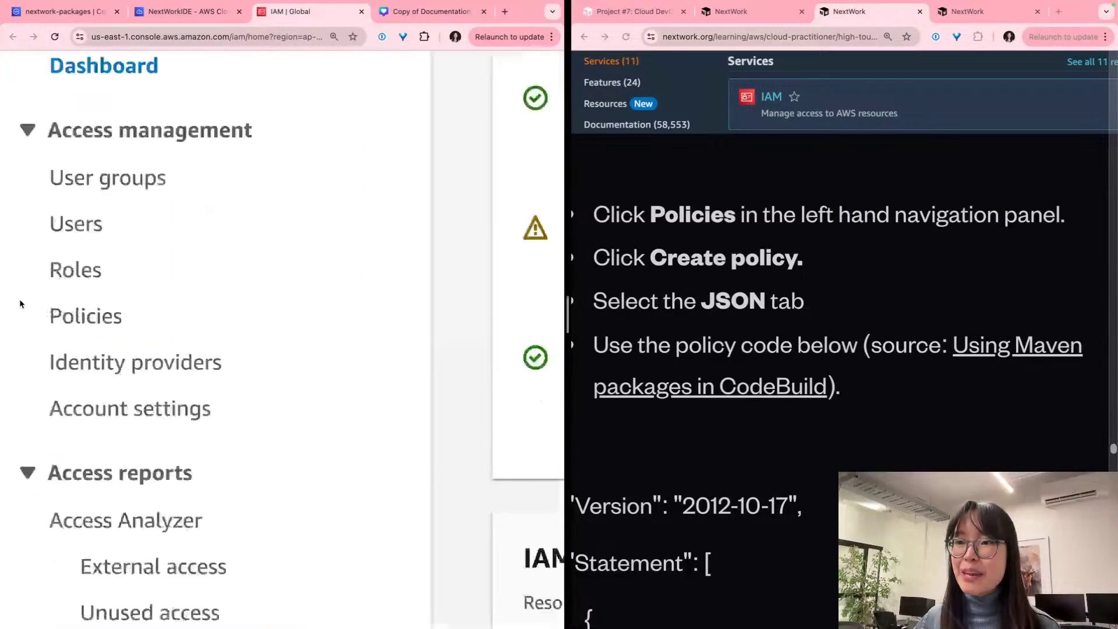
pyautogui.click(123, 328)
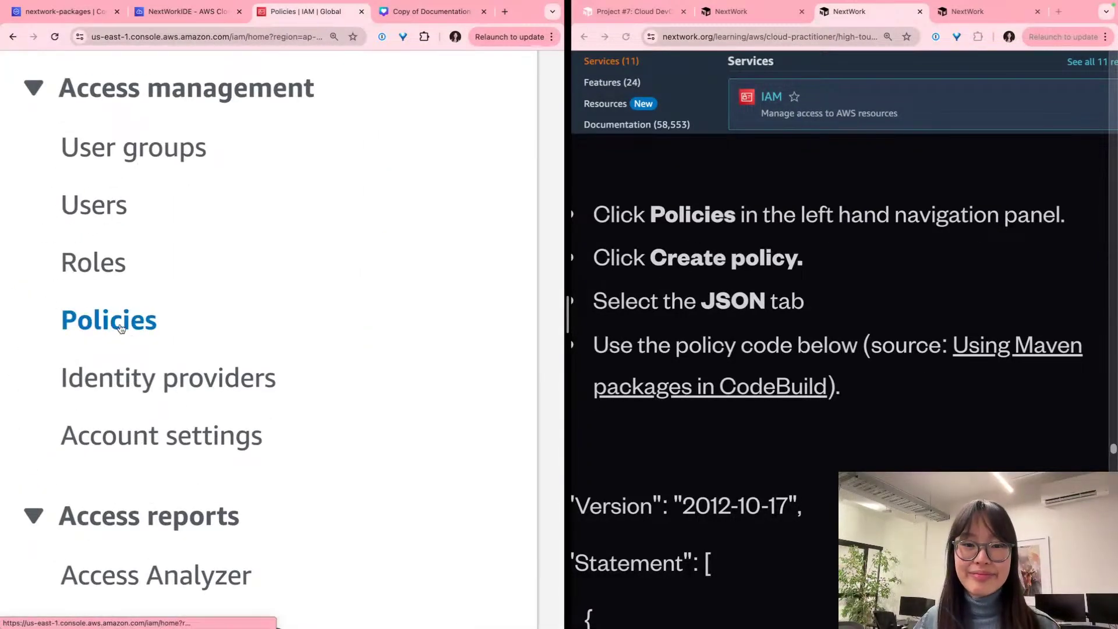
pyautogui.scroll(-5, 120, 329)
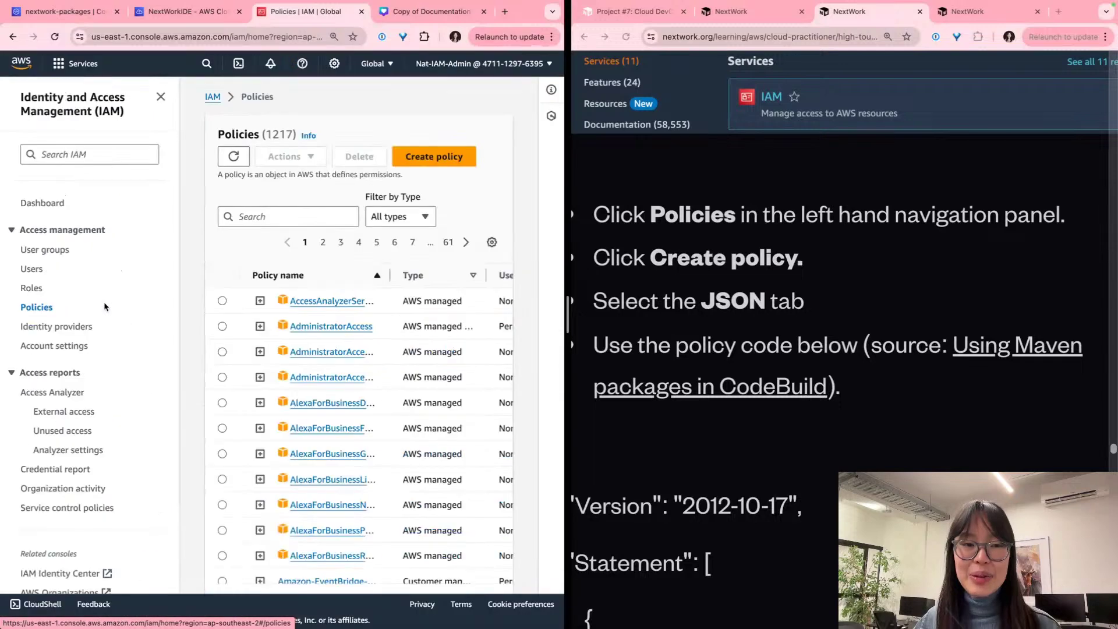
pyautogui.click(451, 154)
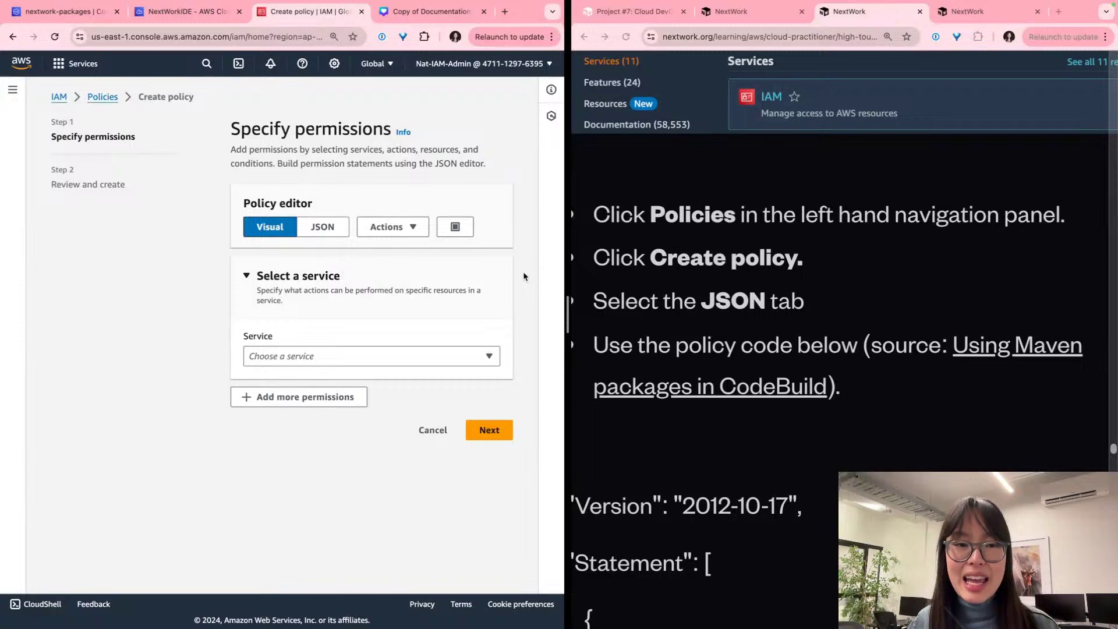
# Step: Switch the new policy's editor from Visual to JSON
pyautogui.scroll(5, 522, 276)
pyautogui.scroll(-5, 522, 276)
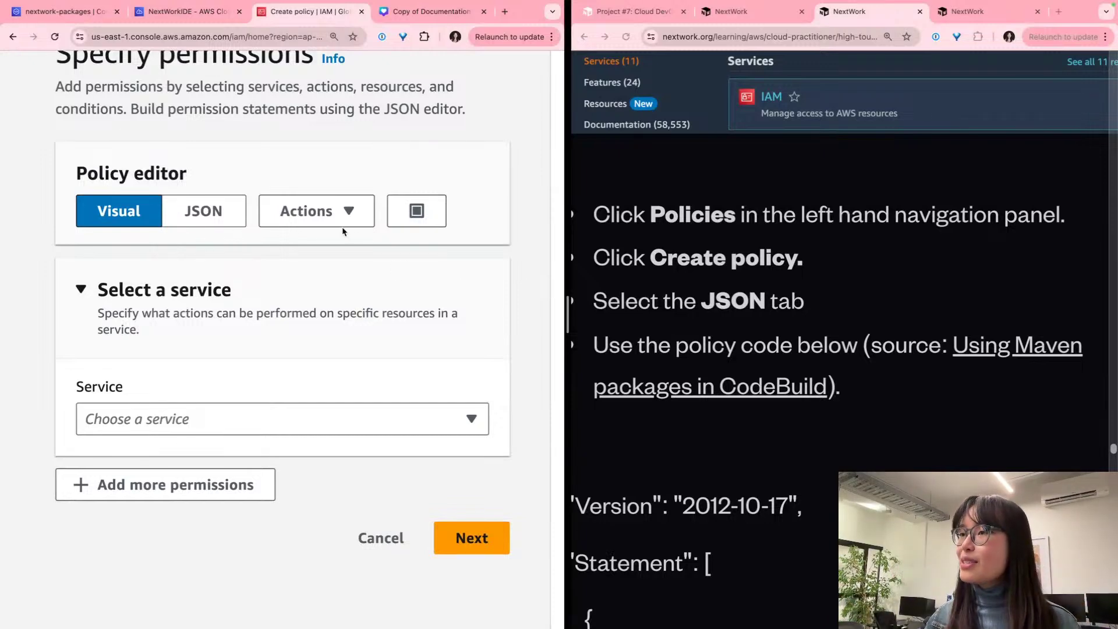
pyautogui.click(203, 211)
pyautogui.scroll(1, 162, 210)
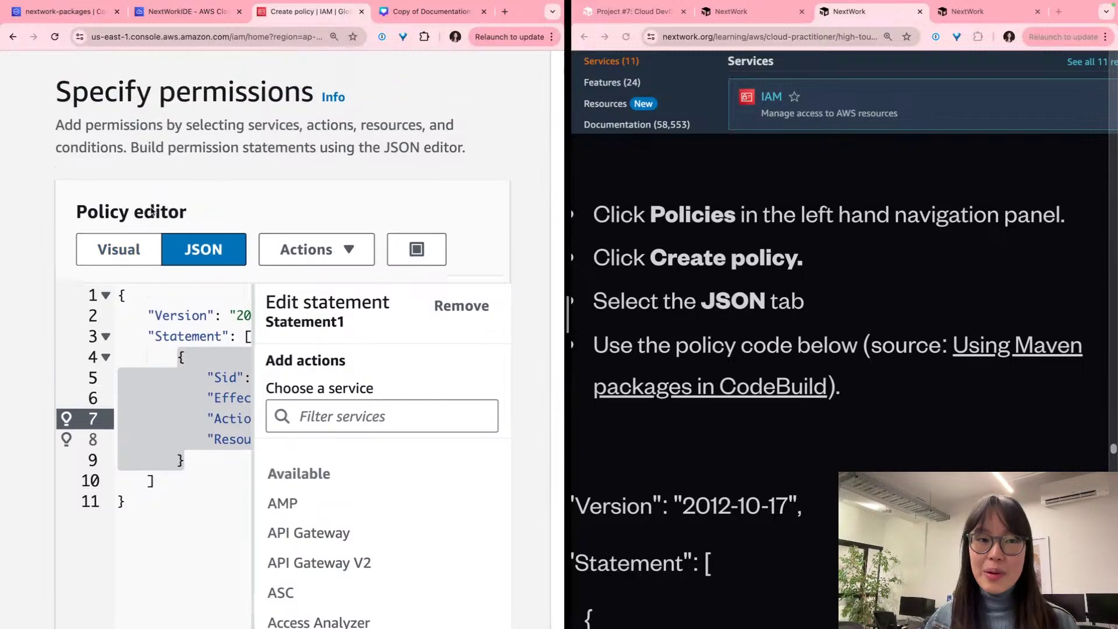
pyautogui.scroll(1, 162, 211)
pyautogui.press('super+minus')
pyautogui.press('super+minus')
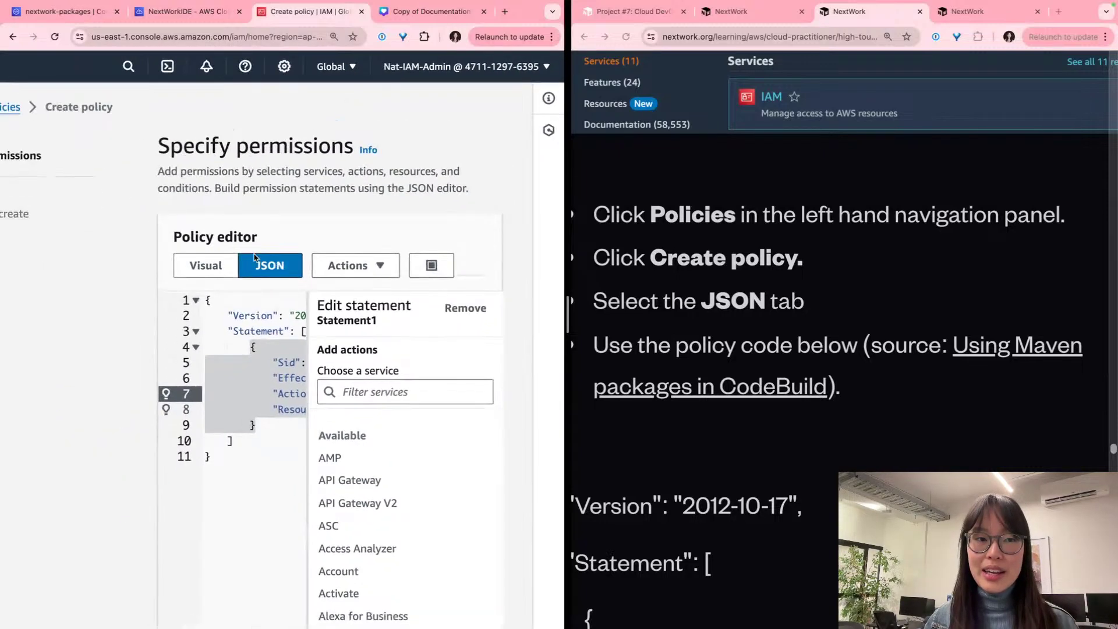
pyautogui.press('super+equal')
pyautogui.press('super+equal')
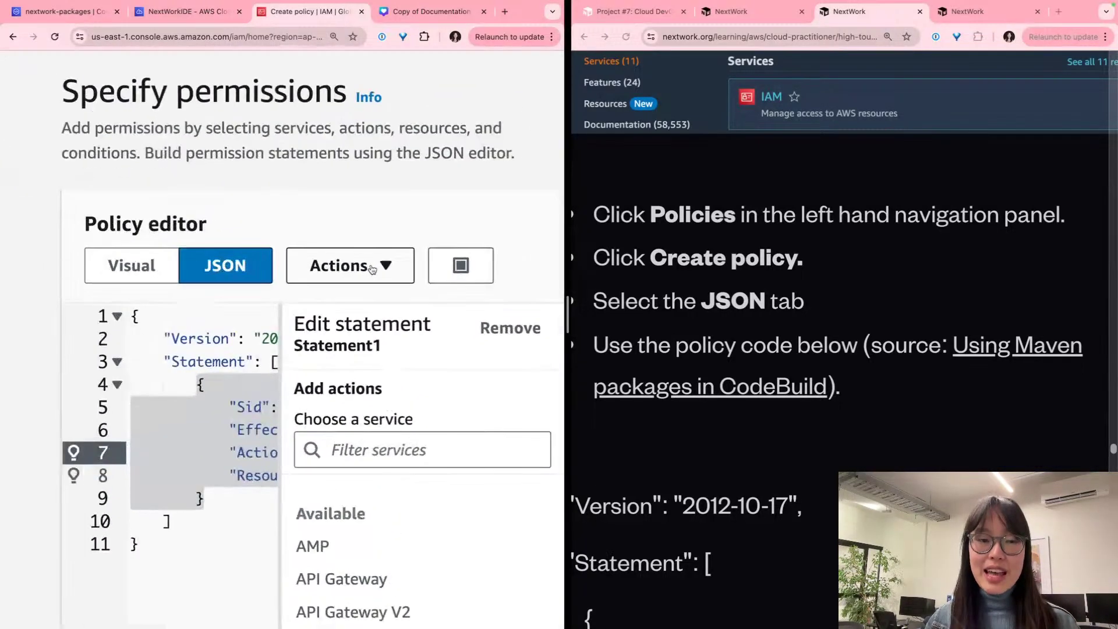
pyautogui.scroll(-3, 788, 287)
pyautogui.hscroll(-1, 789, 288)
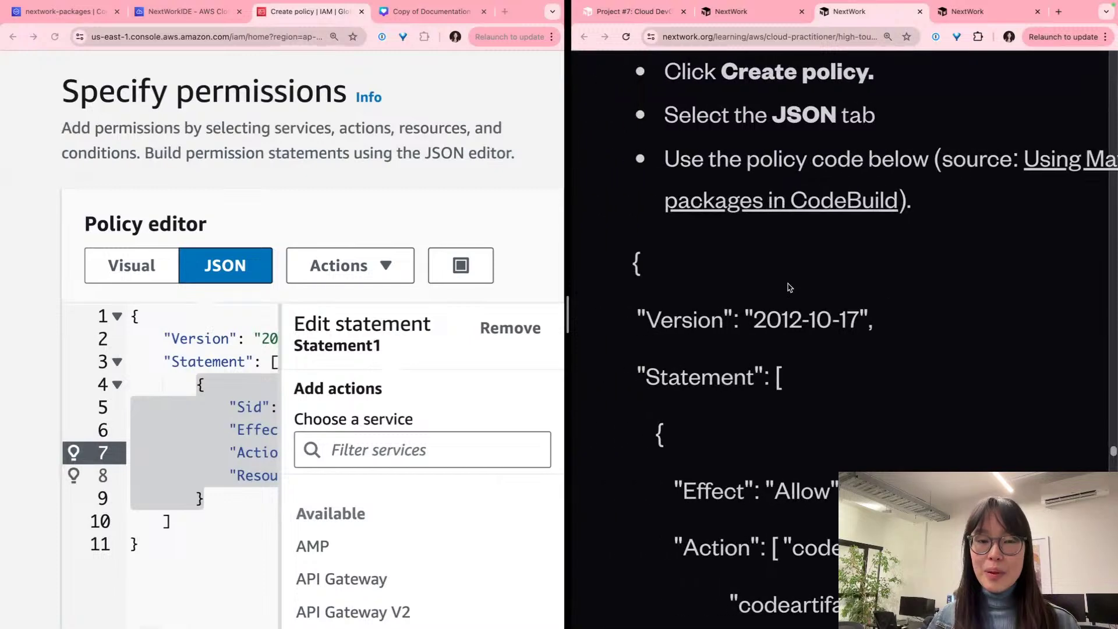
# Step: Select the CodeArtifact policy code in the guide and widen the IAM window
pyautogui.click(788, 287)
pyautogui.moveTo(630, 256); pyautogui.dragTo(723, 457)
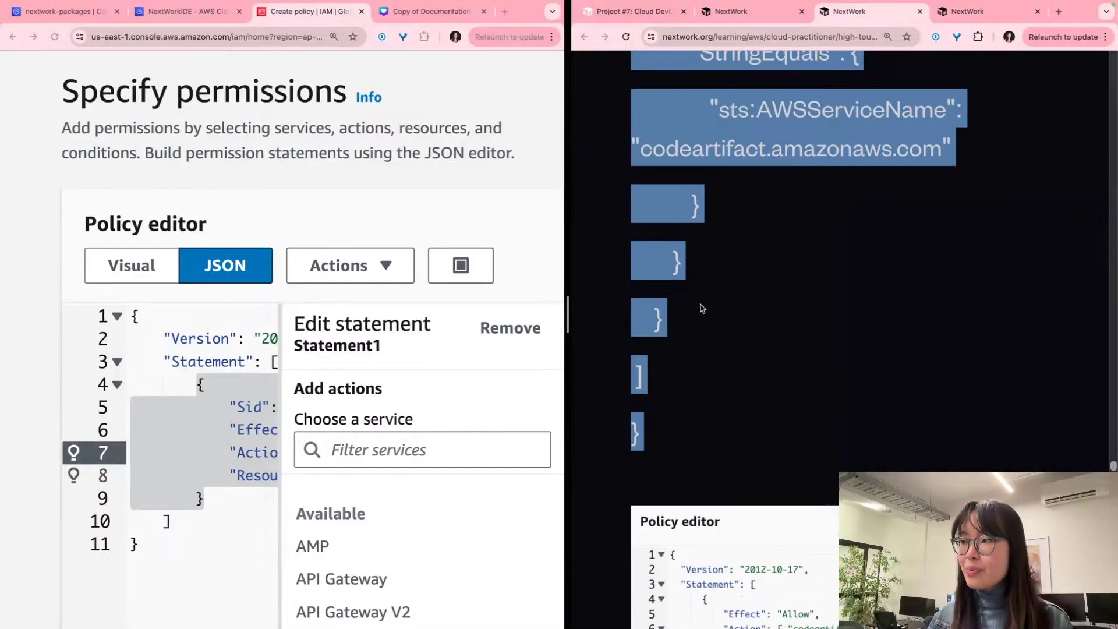
pyautogui.scroll(-2, 320, 325)
pyautogui.click(133, 273)
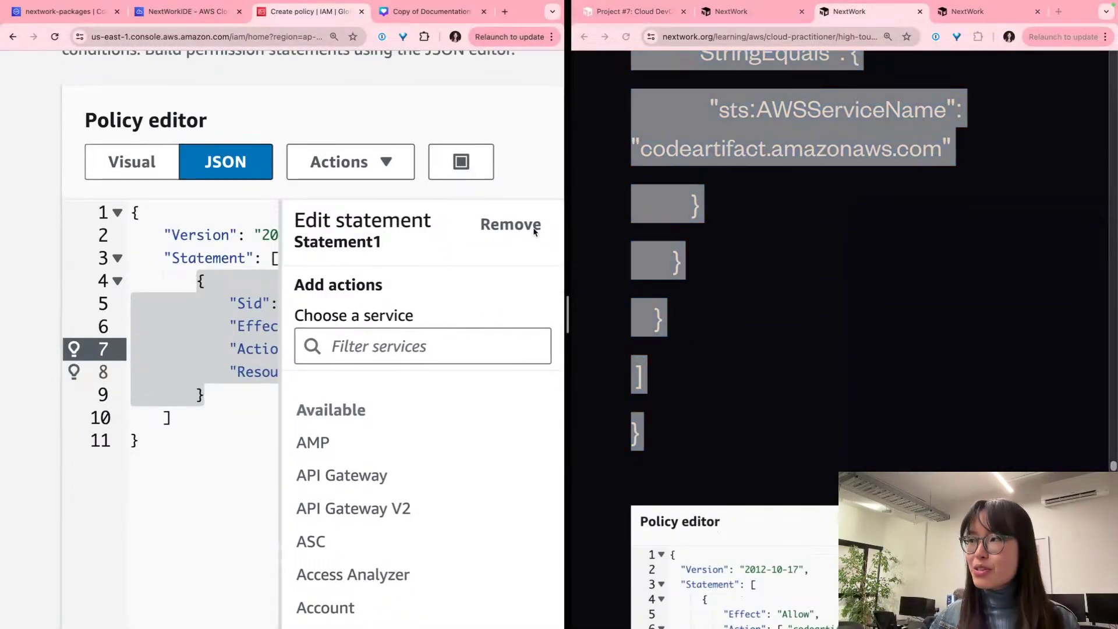
pyautogui.moveTo(566, 214); pyautogui.dragTo(733, 218)
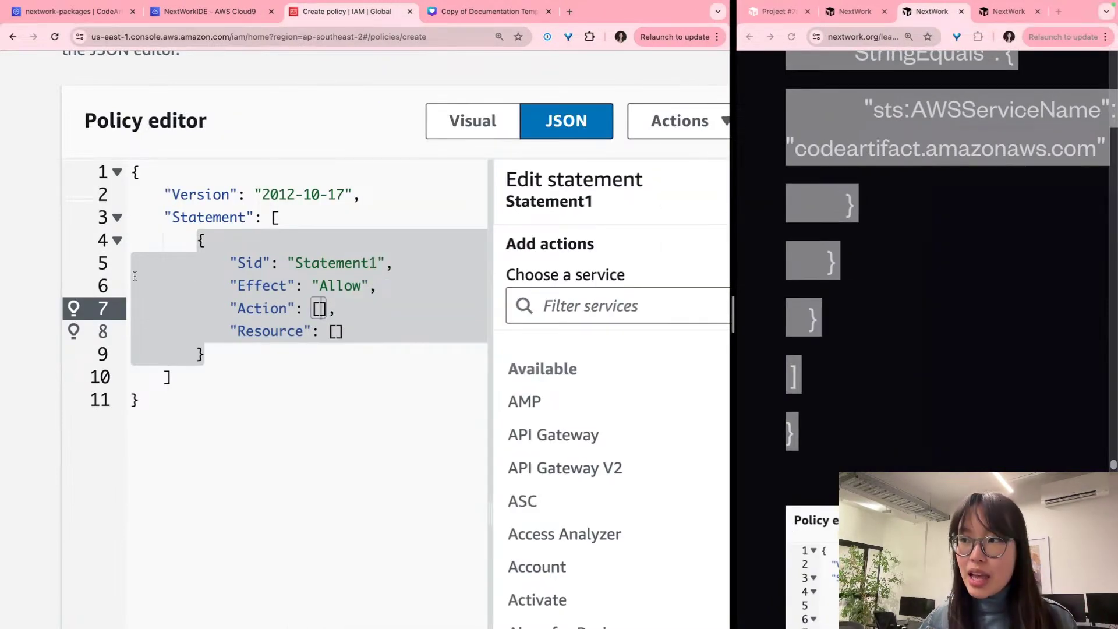
# Step: Replace the default policy JSON with the copied CodeArtifact policy and zoom out to review it
pyautogui.hotkey('ctrl', 'a')
pyautogui.hotkey('ctrl', 'v')
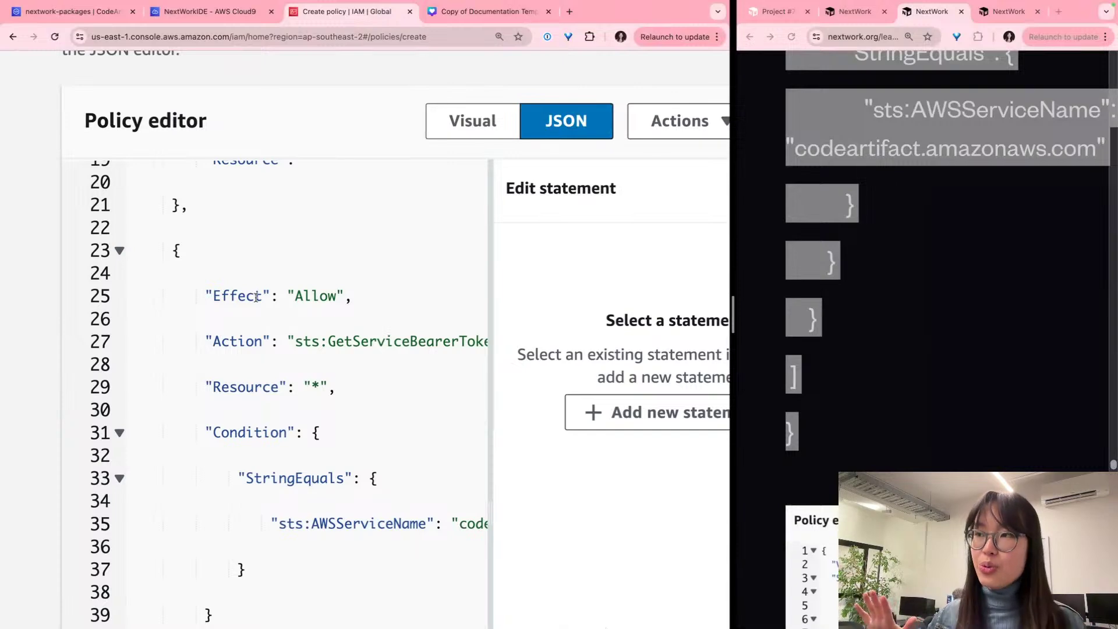
pyautogui.scroll(10, 257, 297)
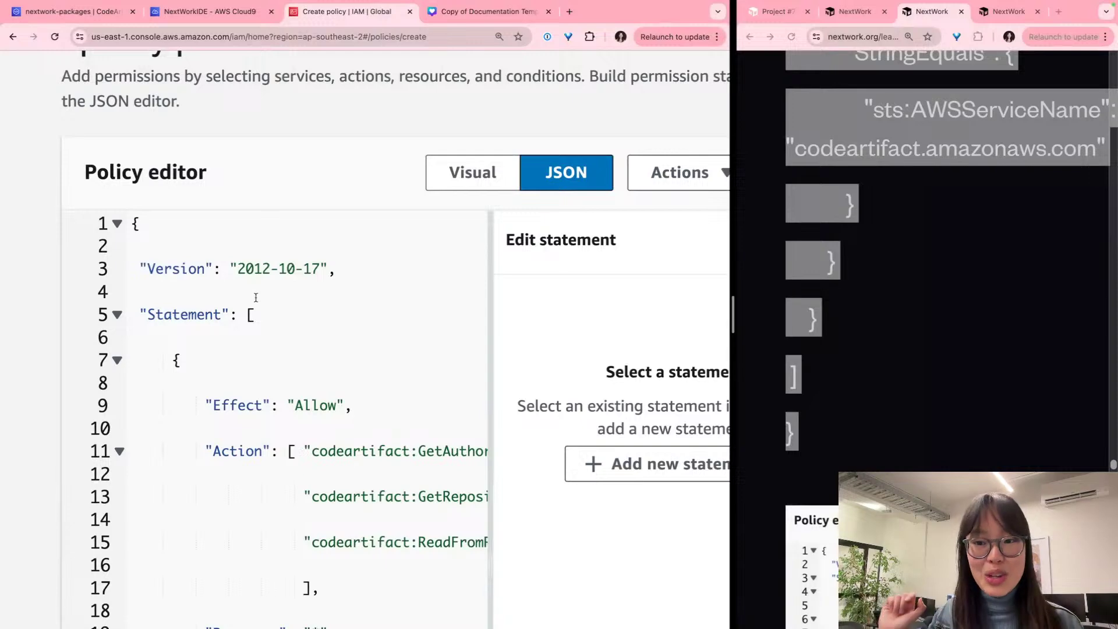
pyautogui.scroll(-1, 255, 297)
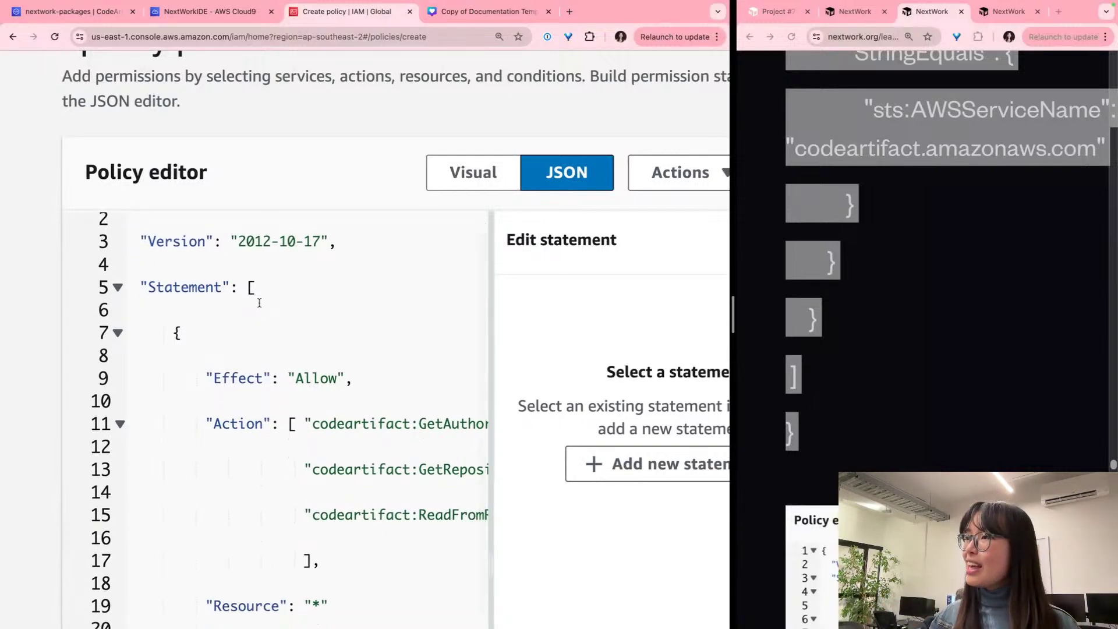
pyautogui.press('super+minus')
pyautogui.press('super+minus')
pyautogui.press('super+minus')
pyautogui.press('super+minus')
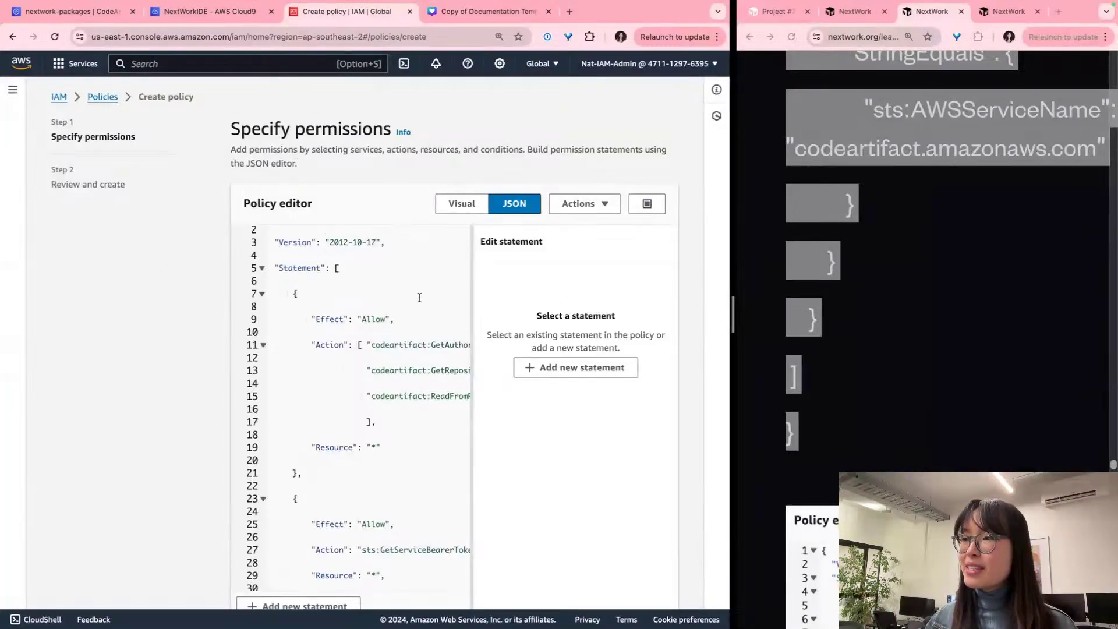
# Step: Widen the guide window beside the IAM policy page to read its explanation
pyautogui.scroll(1, 439, 346)
pyautogui.scroll(3, 449, 344)
pyautogui.hscroll(1, 450, 344)
pyautogui.scroll(-4, 470, 349)
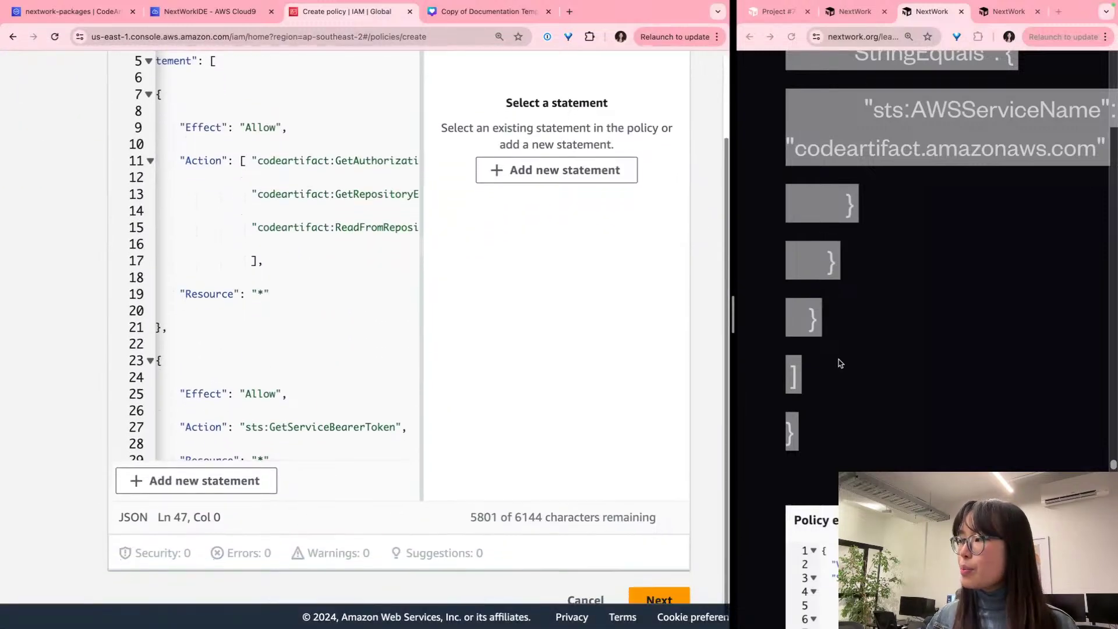
pyautogui.scroll(-6, 837, 363)
pyautogui.scroll(-5, 836, 362)
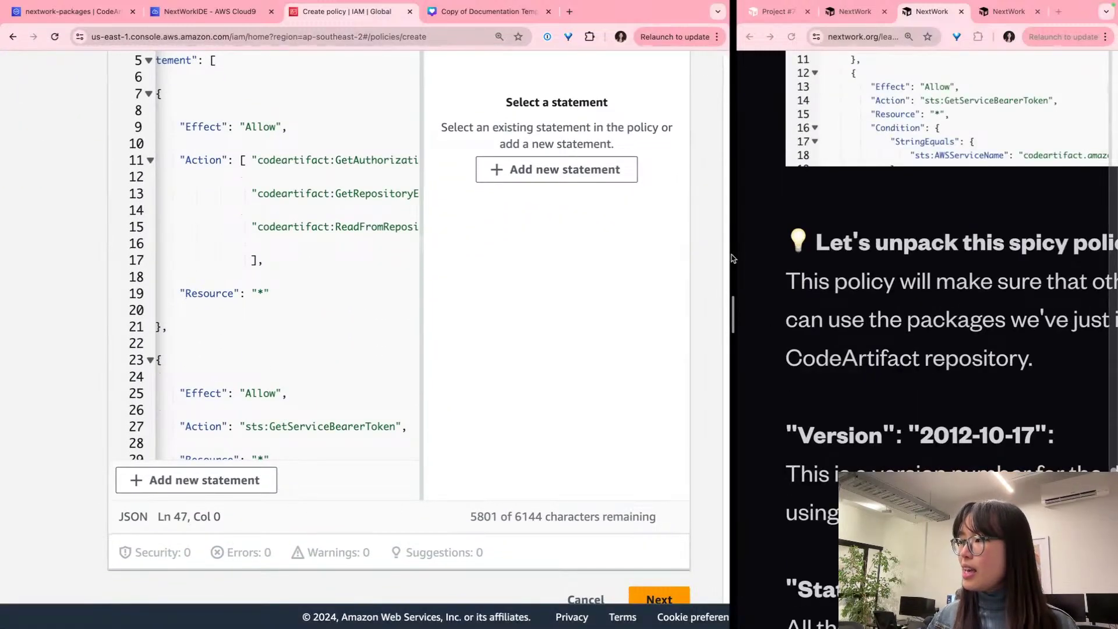
pyautogui.moveTo(731, 255); pyautogui.dragTo(660, 256)
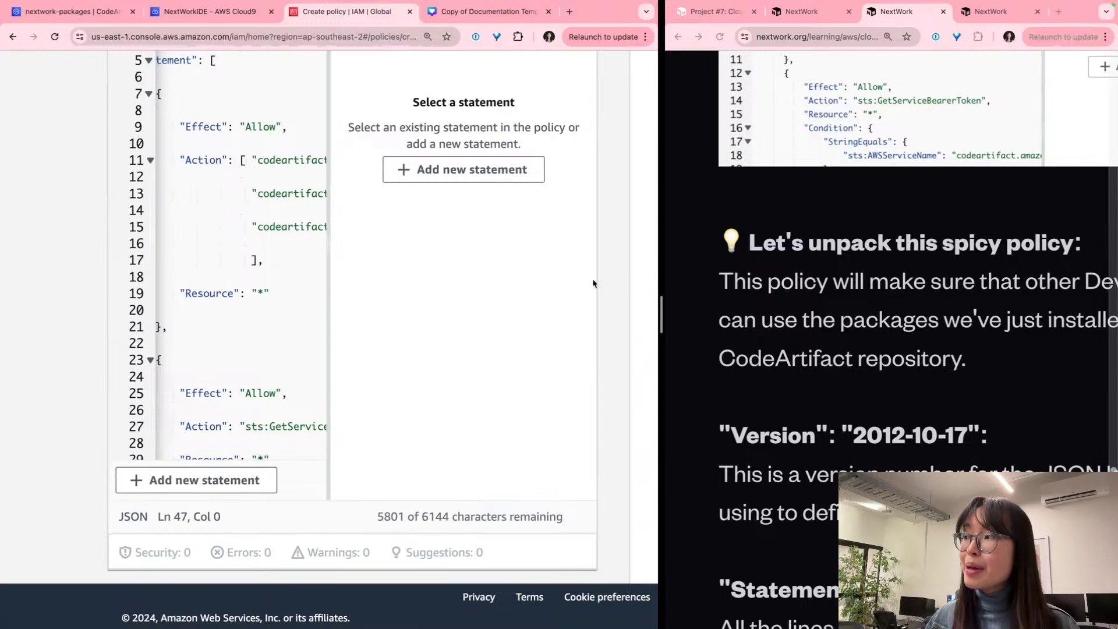
pyautogui.moveTo(661, 272); pyautogui.dragTo(429, 271)
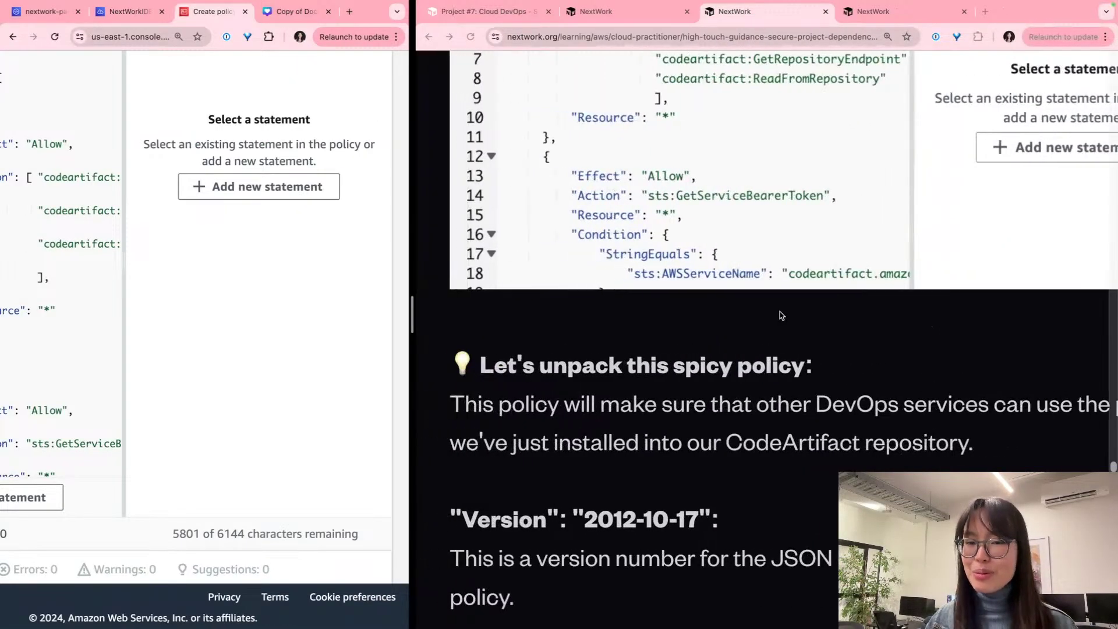
pyautogui.scroll(-3, 787, 315)
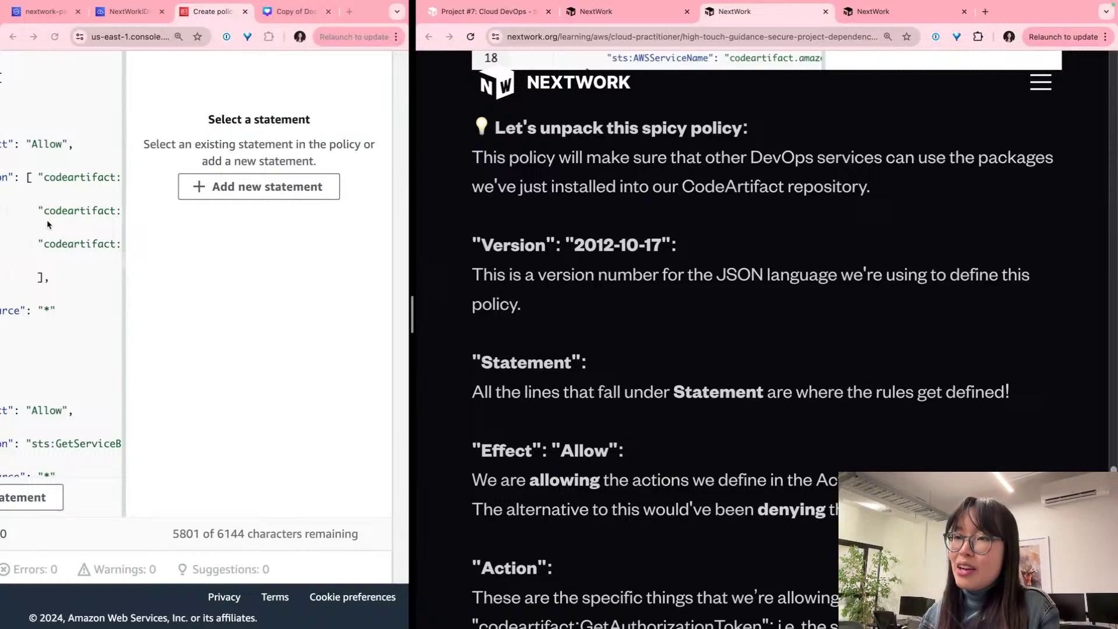
pyautogui.hscroll(-2, 46, 221)
pyautogui.hscroll(-3, 46, 221)
pyautogui.scroll(5, 222, 264)
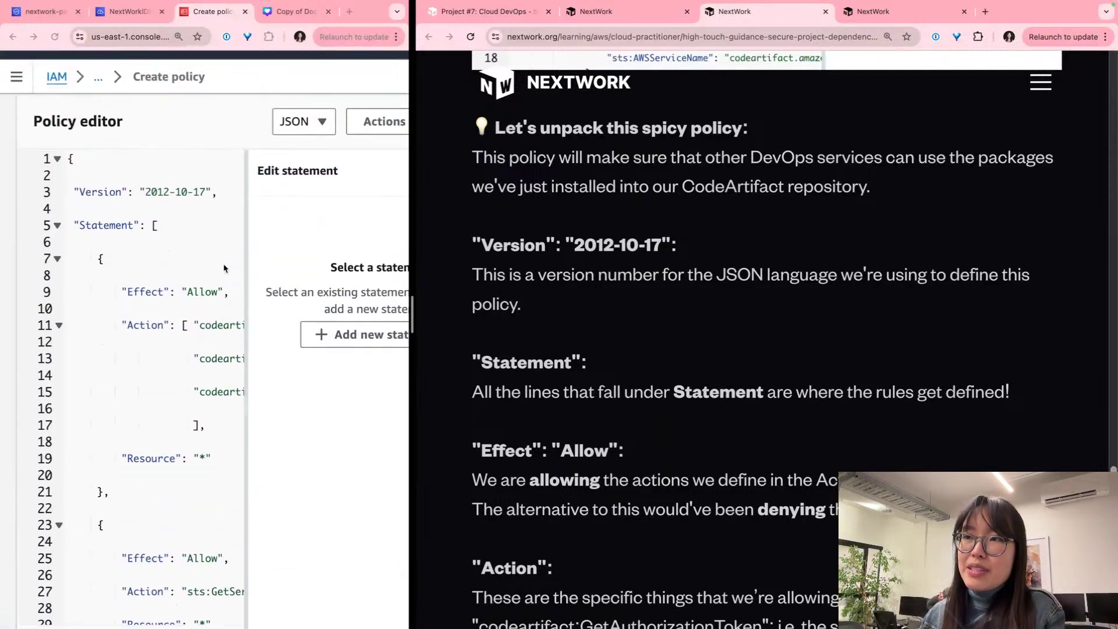
pyautogui.scroll(-1, 224, 267)
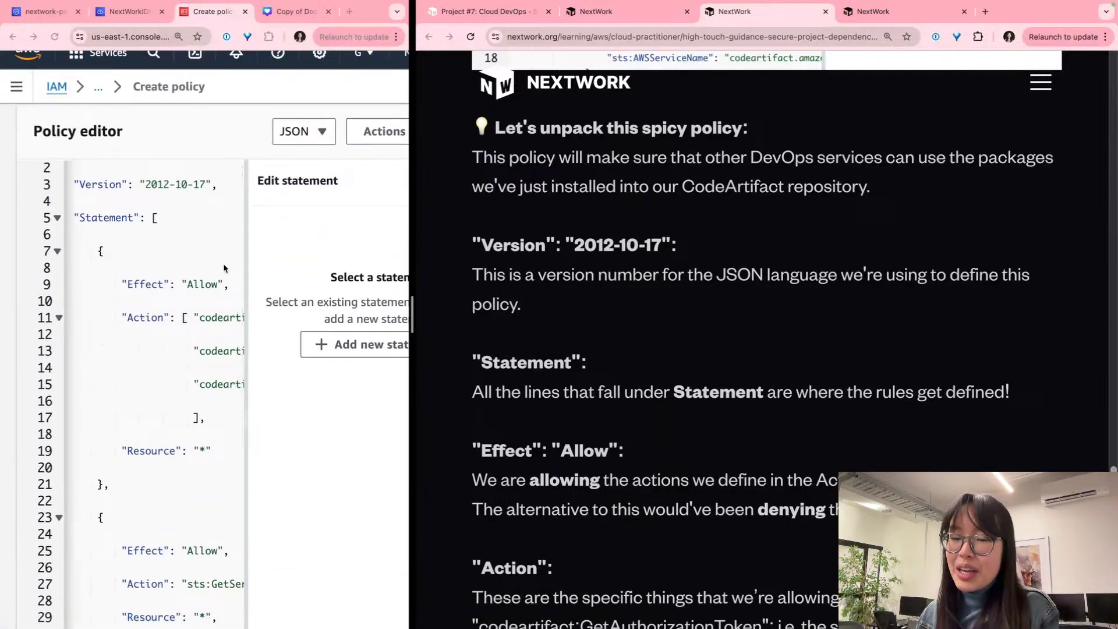
# Step: Scroll through the policy JSON and highlight the guide's Version explanation paragraph
pyautogui.click(178, 246)
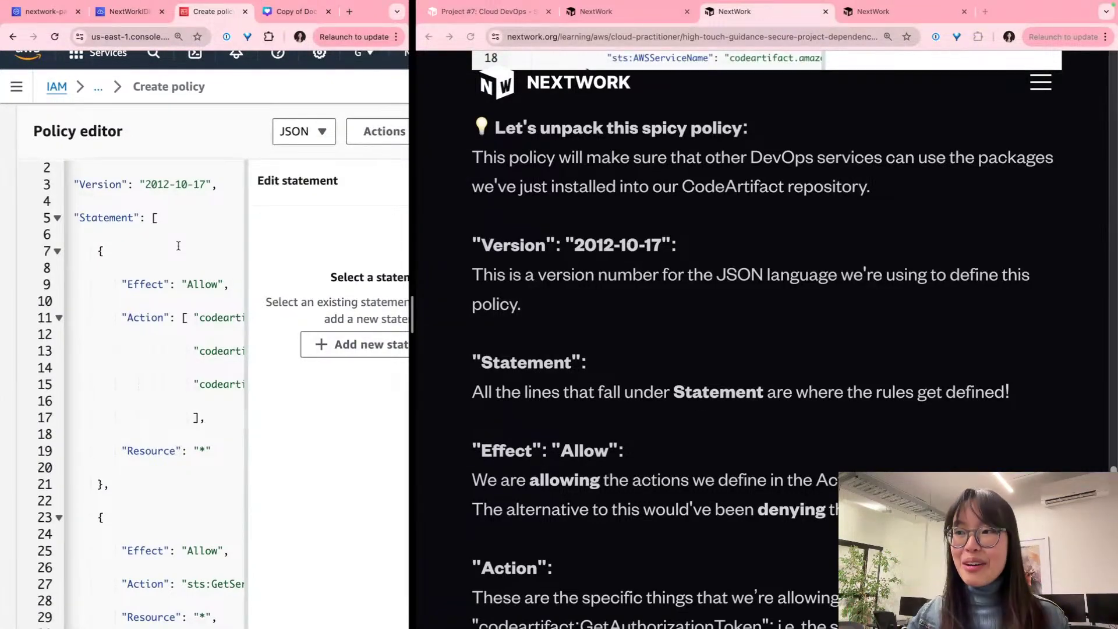
pyautogui.scroll(3, 178, 245)
pyautogui.scroll(1, 178, 245)
pyautogui.scroll(-3, 178, 246)
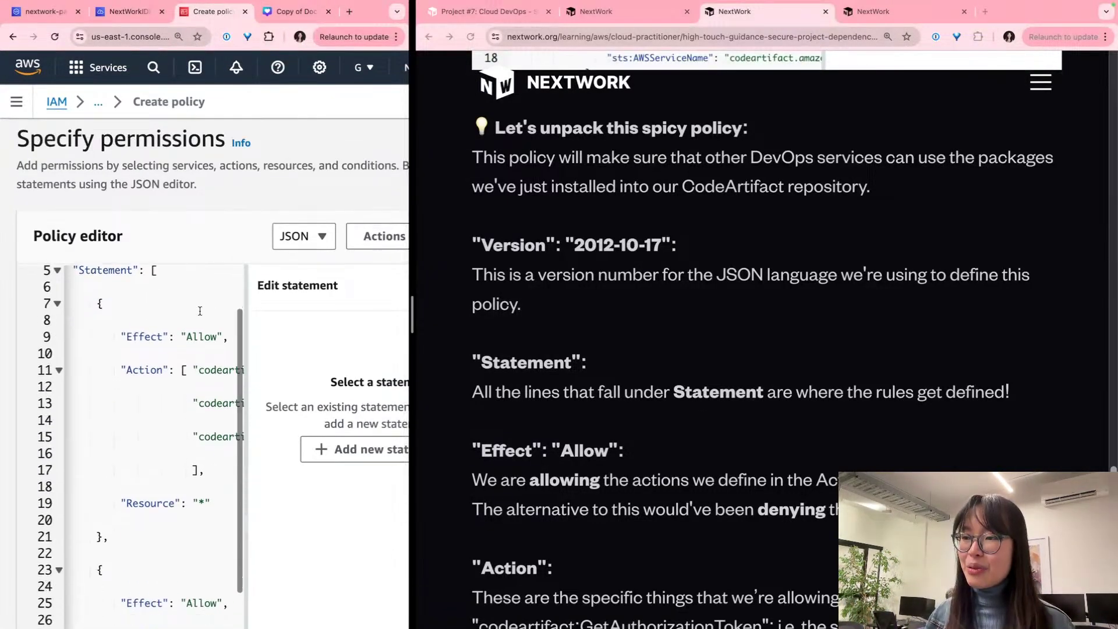
pyautogui.hscroll(3, 199, 315)
pyautogui.hscroll(-3, 201, 315)
pyautogui.hscroll(2, 201, 313)
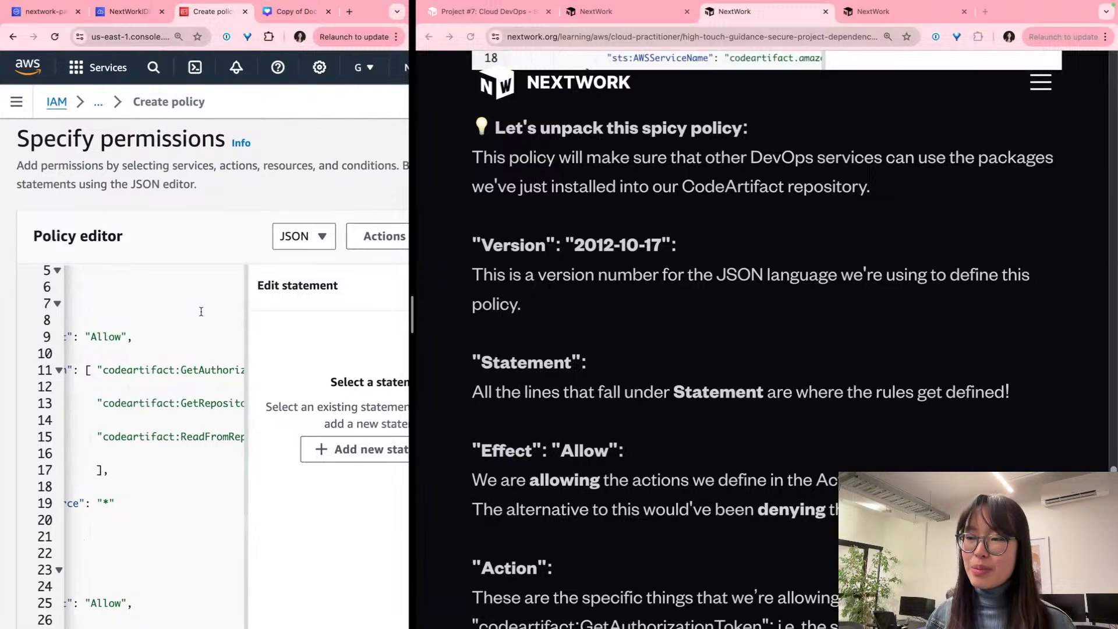
pyautogui.hscroll(-1, 201, 312)
pyautogui.hscroll(-2, 201, 311)
pyautogui.scroll(-5, 201, 311)
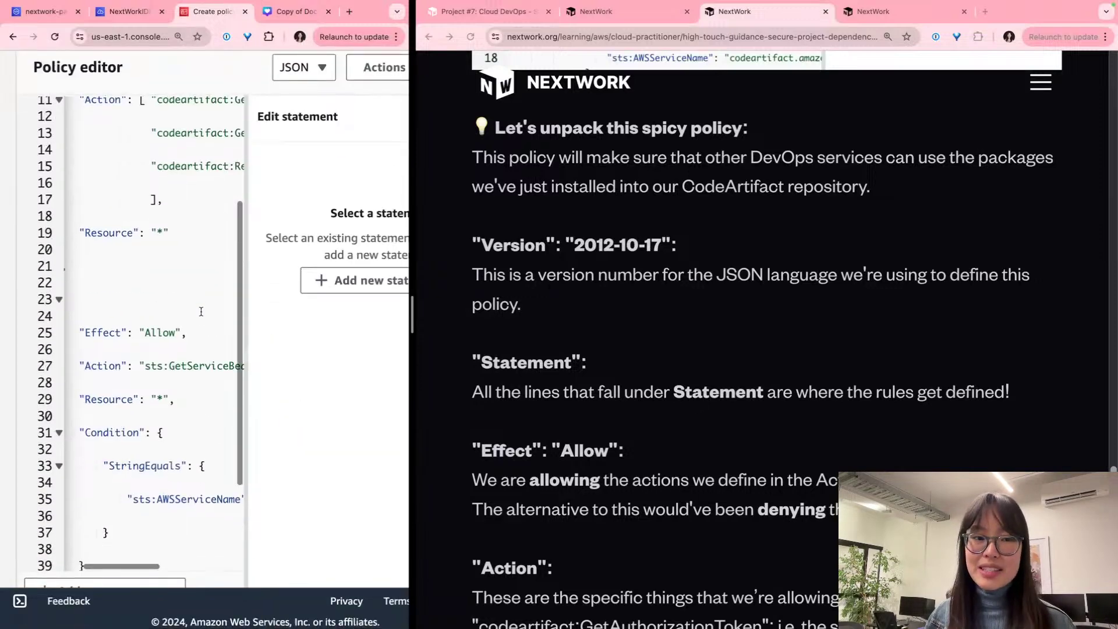
pyautogui.tripleClick(664, 301)
pyautogui.click(645, 285)
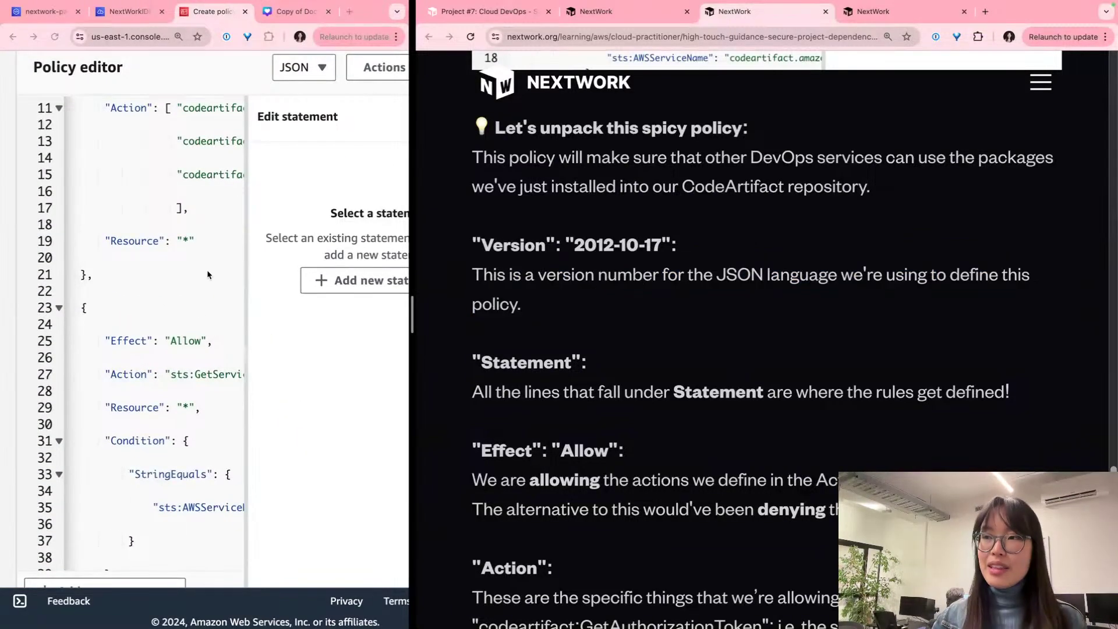
# Step: Zoom the policy page to 80% and expand the policy editor to full width
pyautogui.click(367, 191)
pyautogui.hscroll(1, 370, 191)
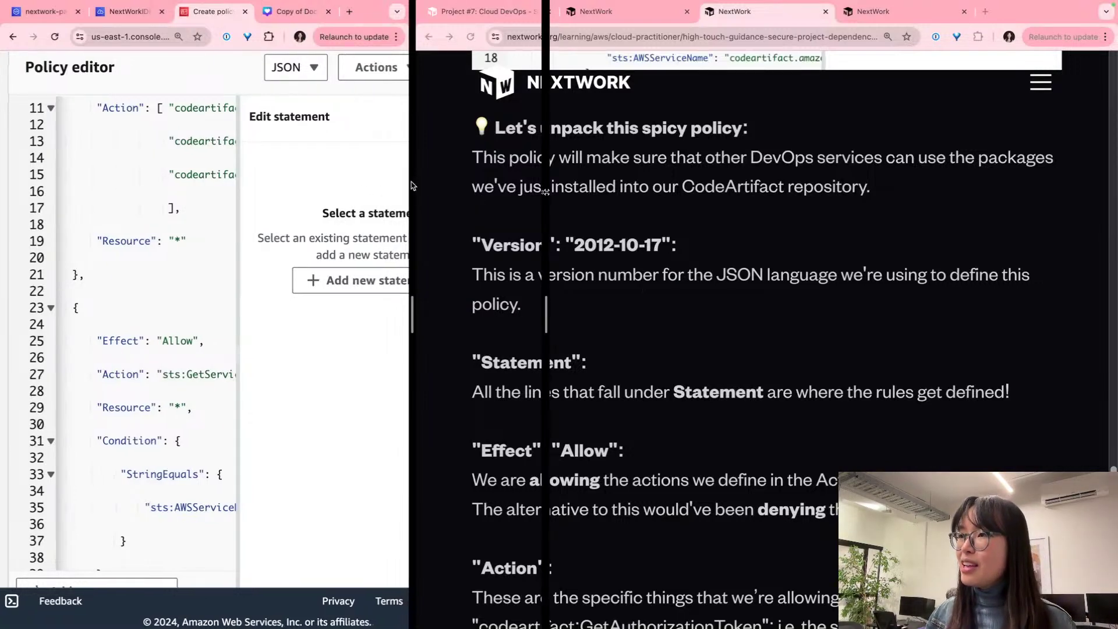
pyautogui.moveTo(411, 185); pyautogui.dragTo(558, 186)
pyautogui.hscroll(2, 392, 253)
pyautogui.hscroll(8, 392, 253)
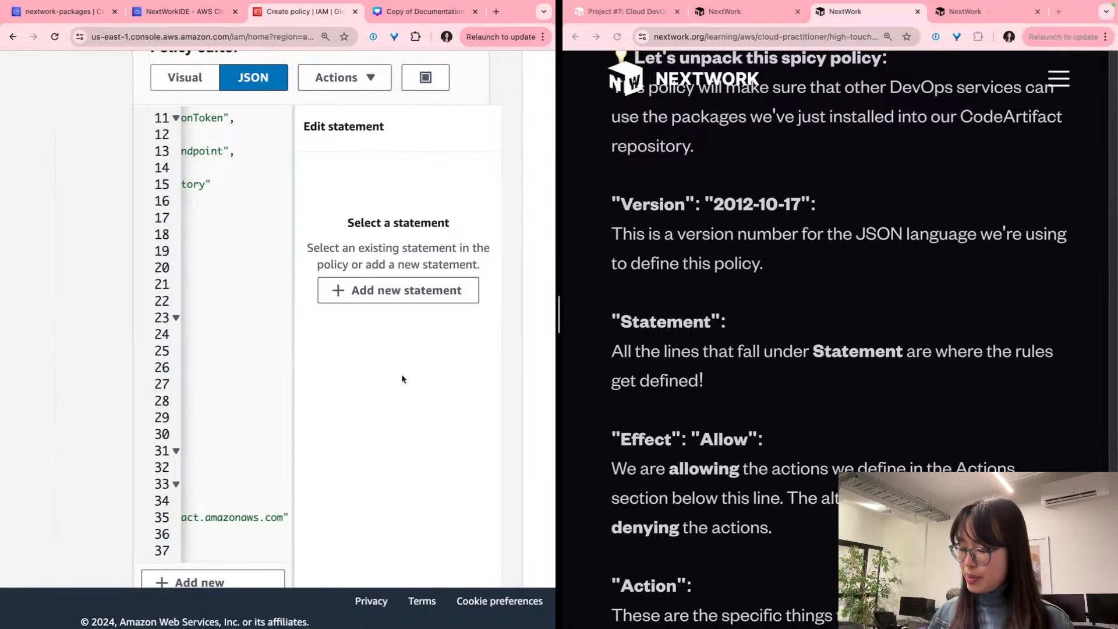
pyautogui.press('super+minus')
pyautogui.press('super+minus')
pyautogui.press('super+minus')
pyautogui.scroll(3, 402, 379)
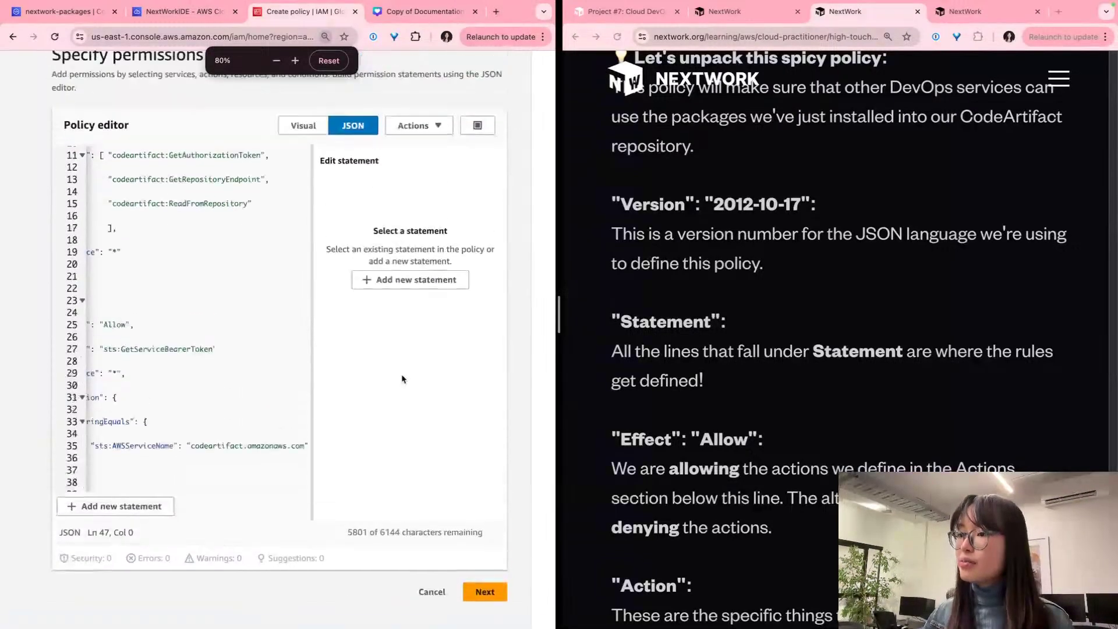
pyautogui.click(481, 182)
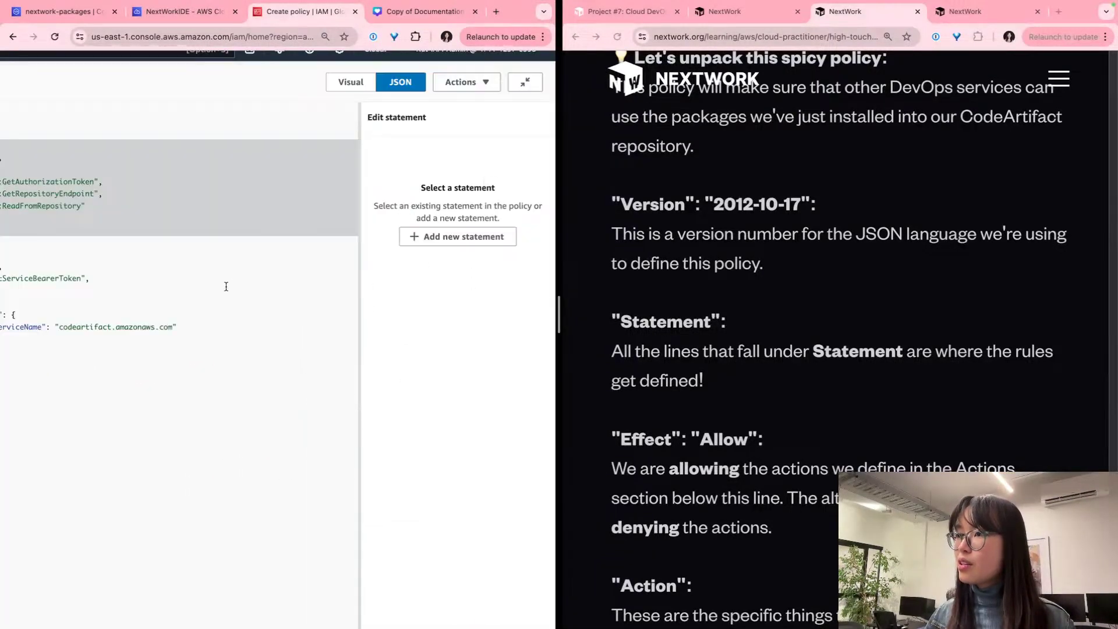
# Step: Enlarge the policy text beyond 110% and select the Version line and Statement keyword
pyautogui.click(256, 287)
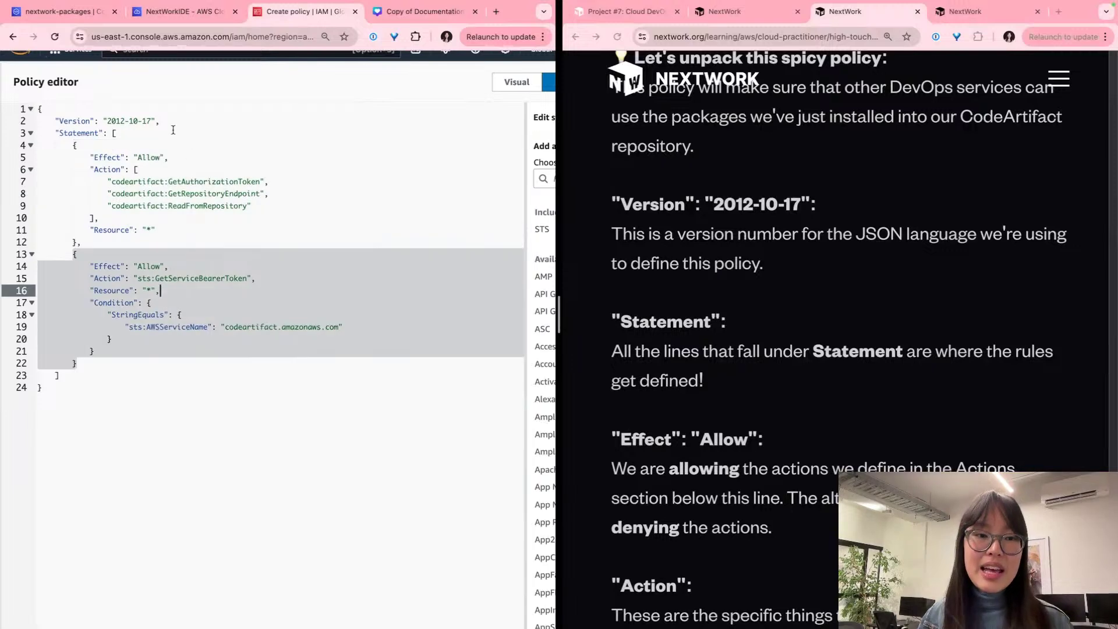
pyautogui.click(96, 133)
pyautogui.press('super+equal')
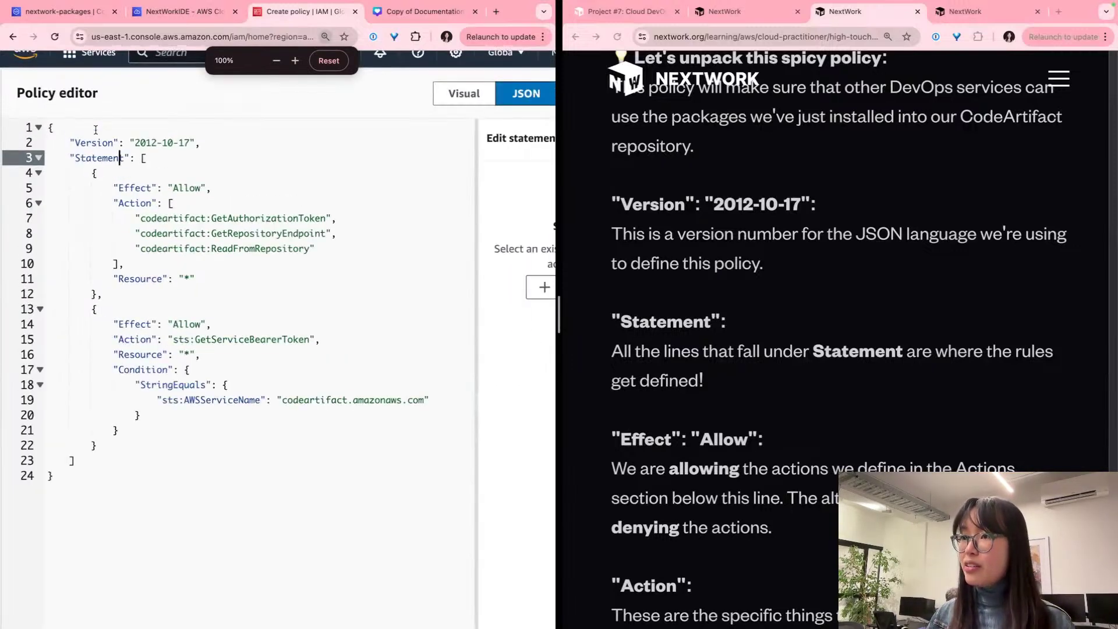
pyautogui.click(117, 152)
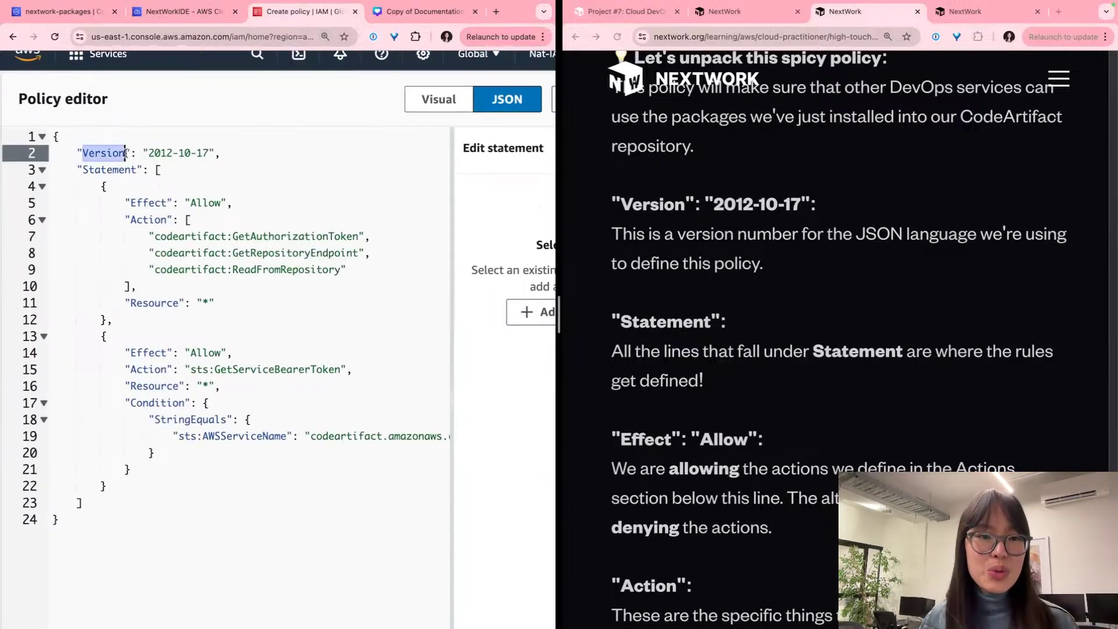
pyautogui.tripleClick(117, 152)
pyautogui.press('super+equal')
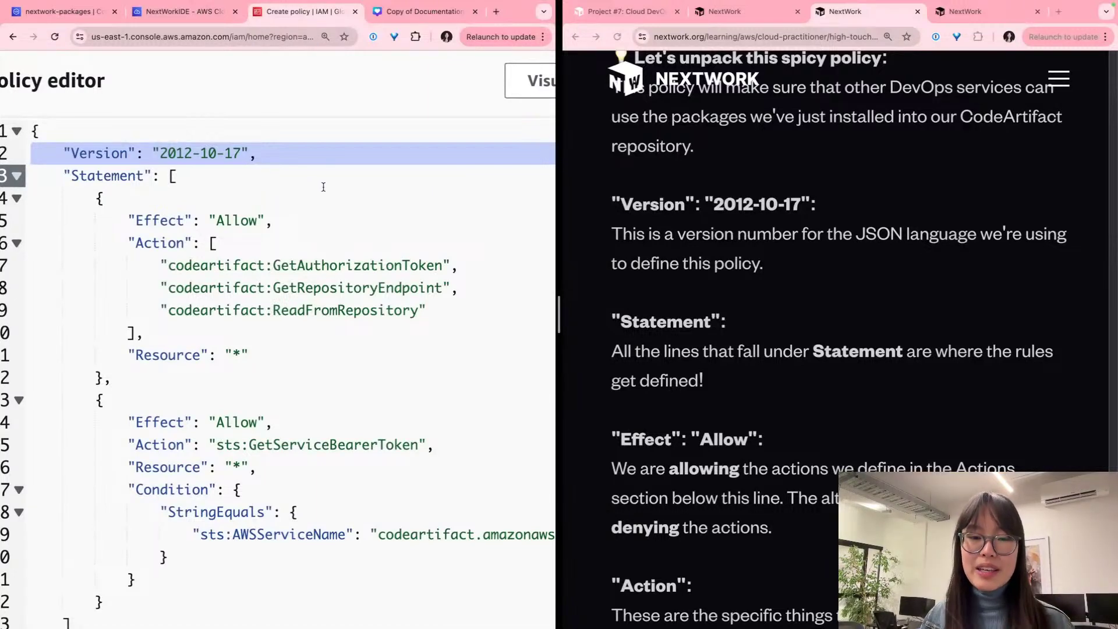
pyautogui.hscroll(-1, 326, 188)
pyautogui.scroll(-2, 327, 188)
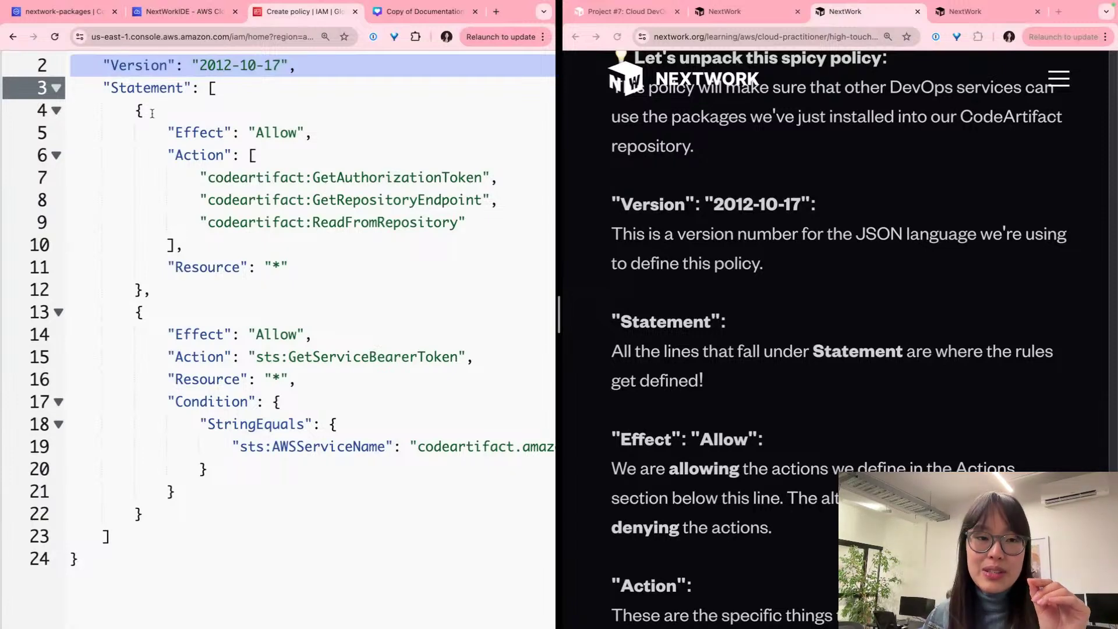
pyautogui.doubleClick(160, 96)
pyautogui.scroll(-2, 693, 279)
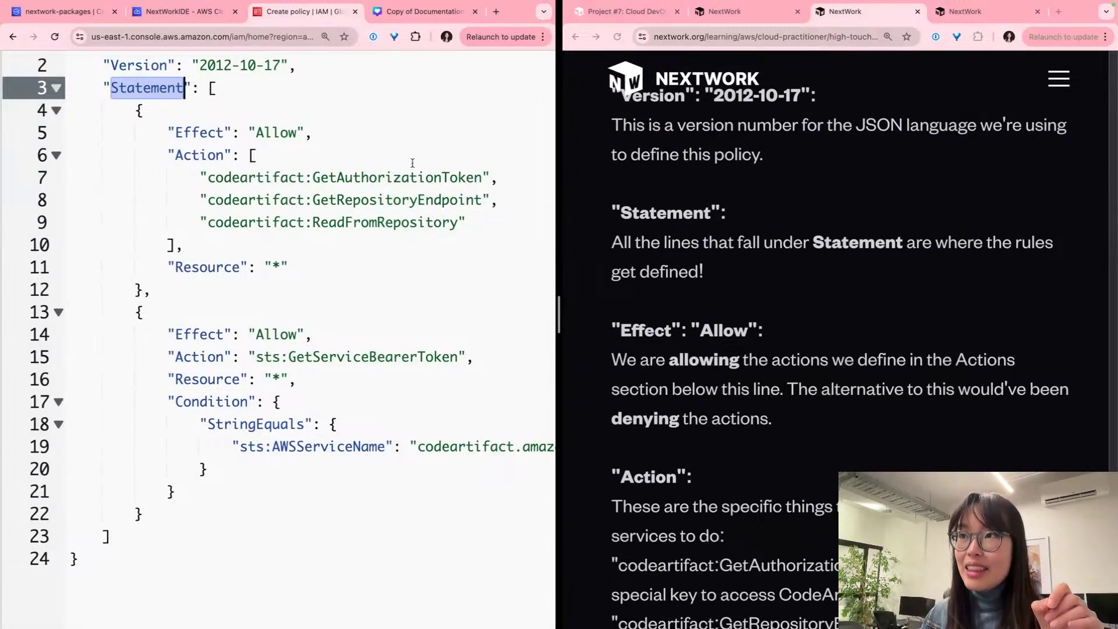
pyautogui.click(209, 107)
pyautogui.moveTo(211, 88); pyautogui.dragTo(247, 378)
pyautogui.moveTo(236, 424); pyautogui.dragTo(104, 533)
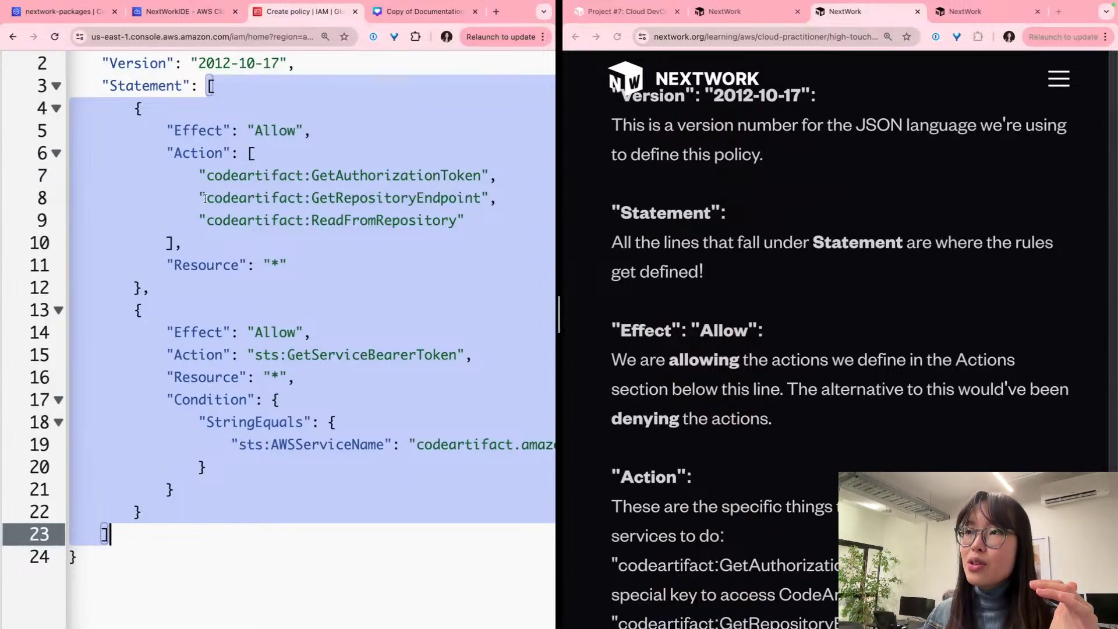
pyautogui.scroll(-1, 236, 131)
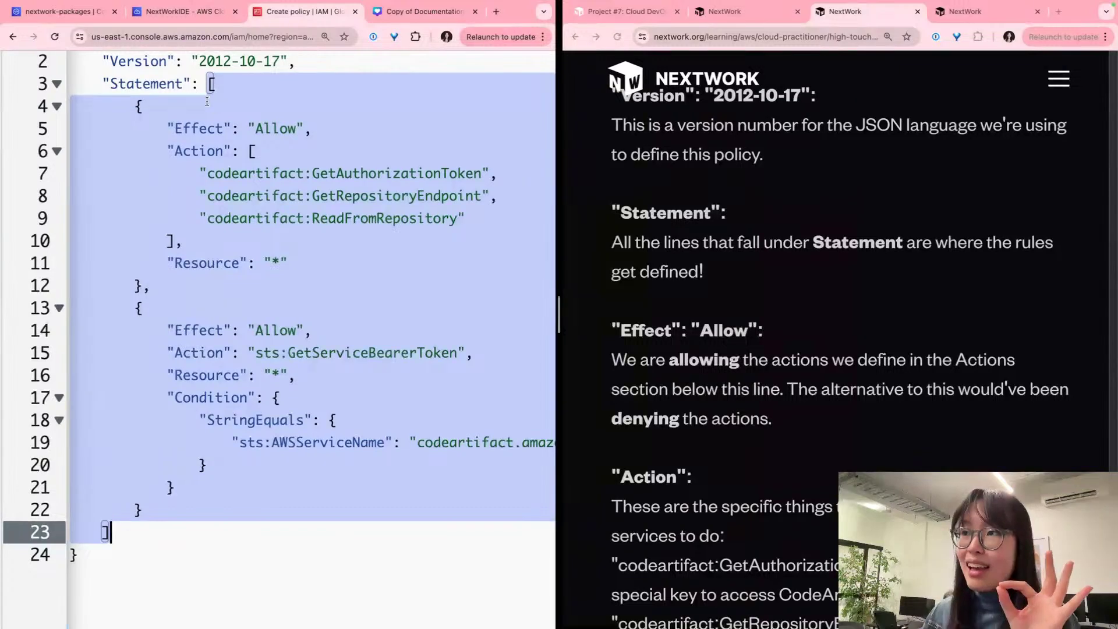
pyautogui.doubleClick(137, 105)
pyautogui.moveTo(137, 107); pyautogui.dragTo(170, 290)
pyautogui.doubleClick(138, 307)
pyautogui.scroll(1, 138, 307)
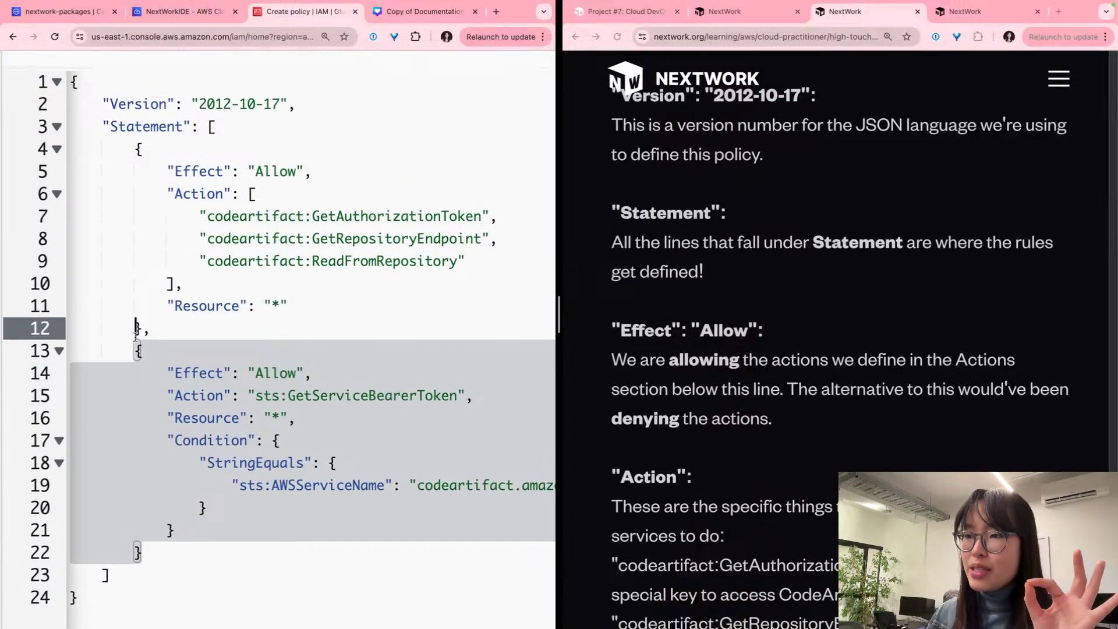
pyautogui.click(173, 283)
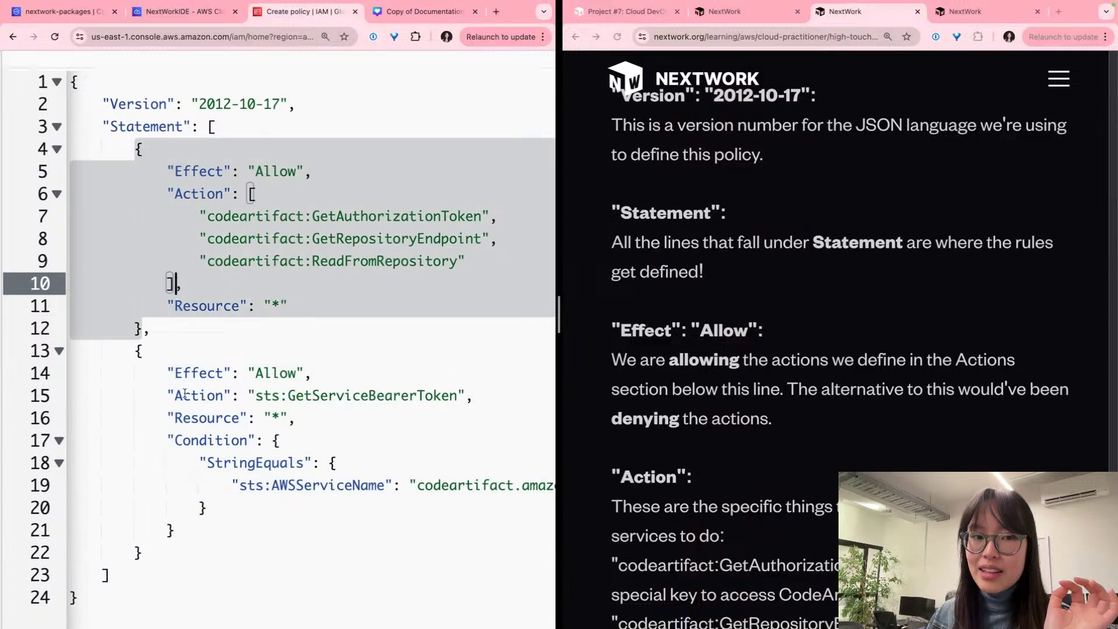
pyautogui.click(184, 394)
pyautogui.click(170, 259)
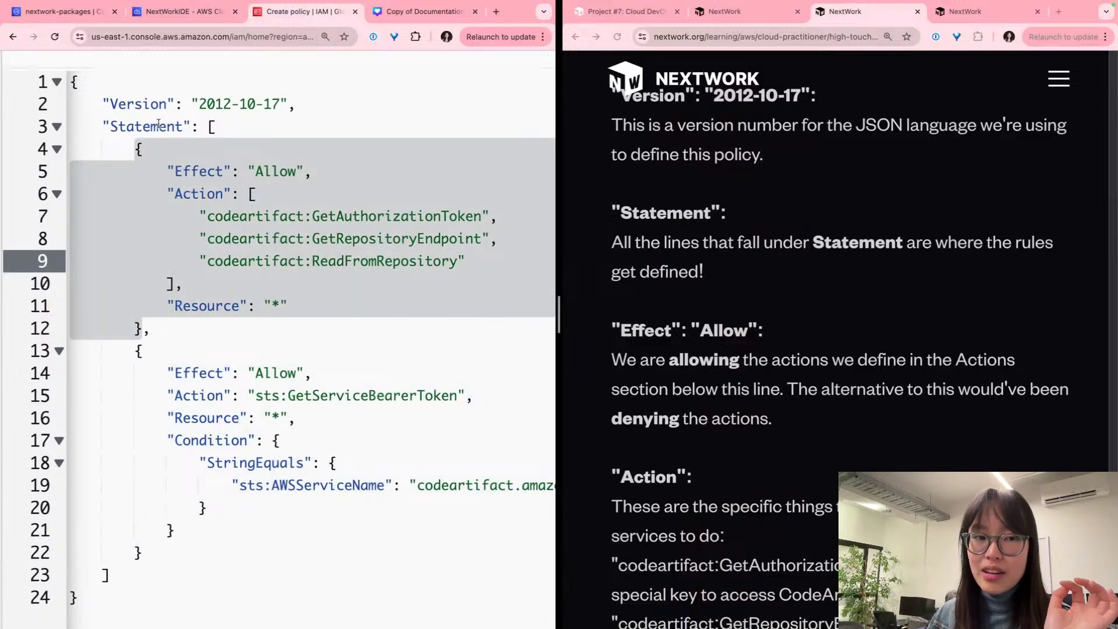
pyautogui.click(184, 417)
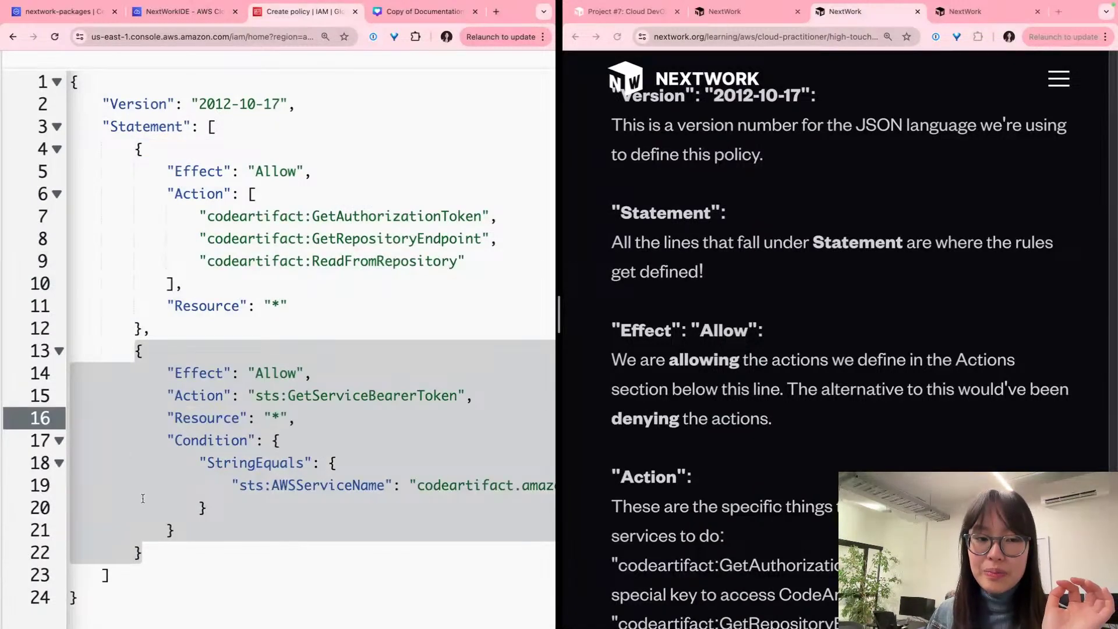
pyautogui.click(154, 309)
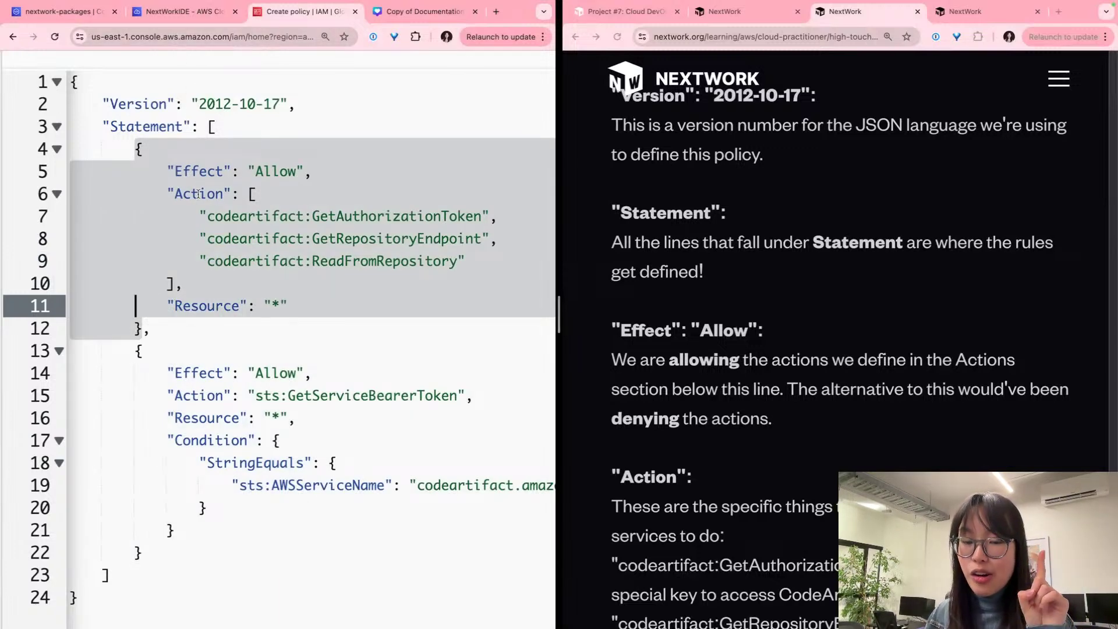
pyautogui.click(199, 395)
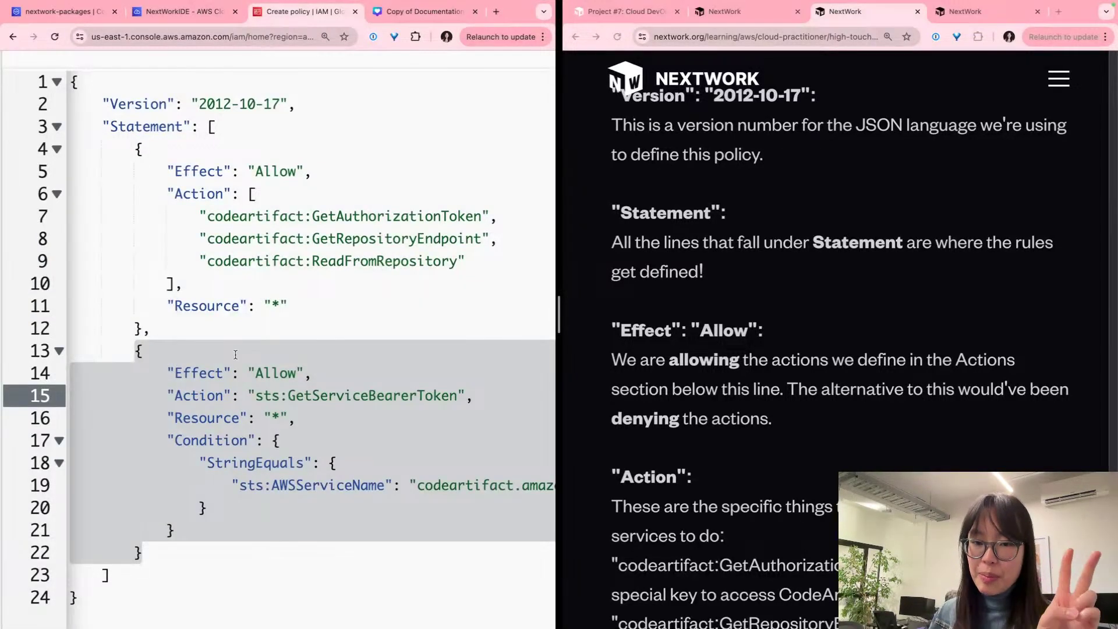
pyautogui.scroll(-5, 780, 297)
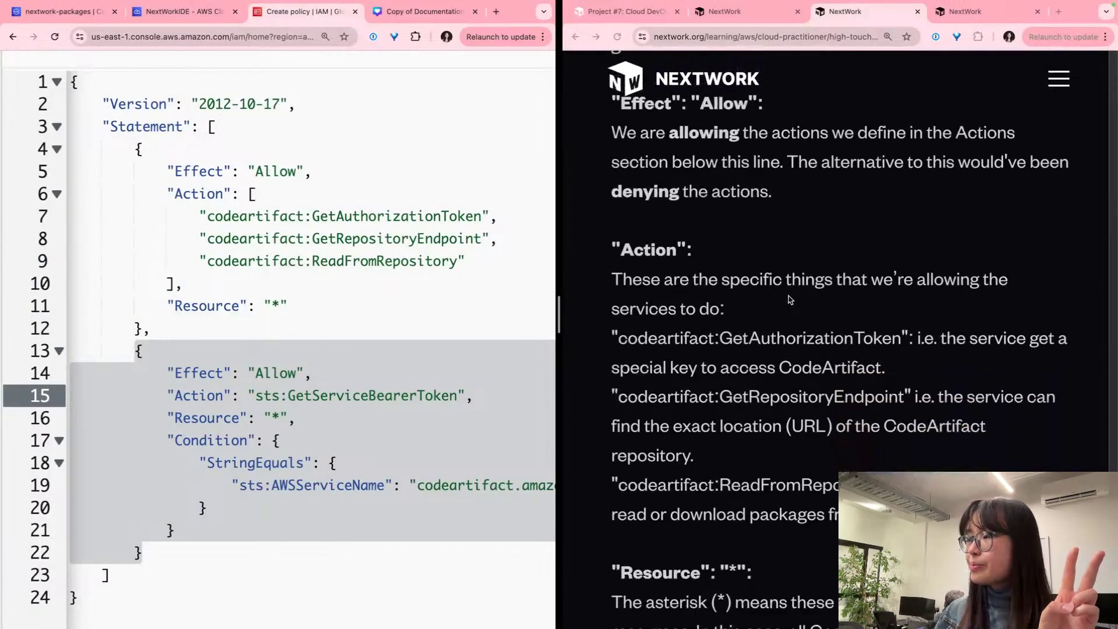
pyautogui.scroll(1, 774, 293)
pyautogui.click(240, 290)
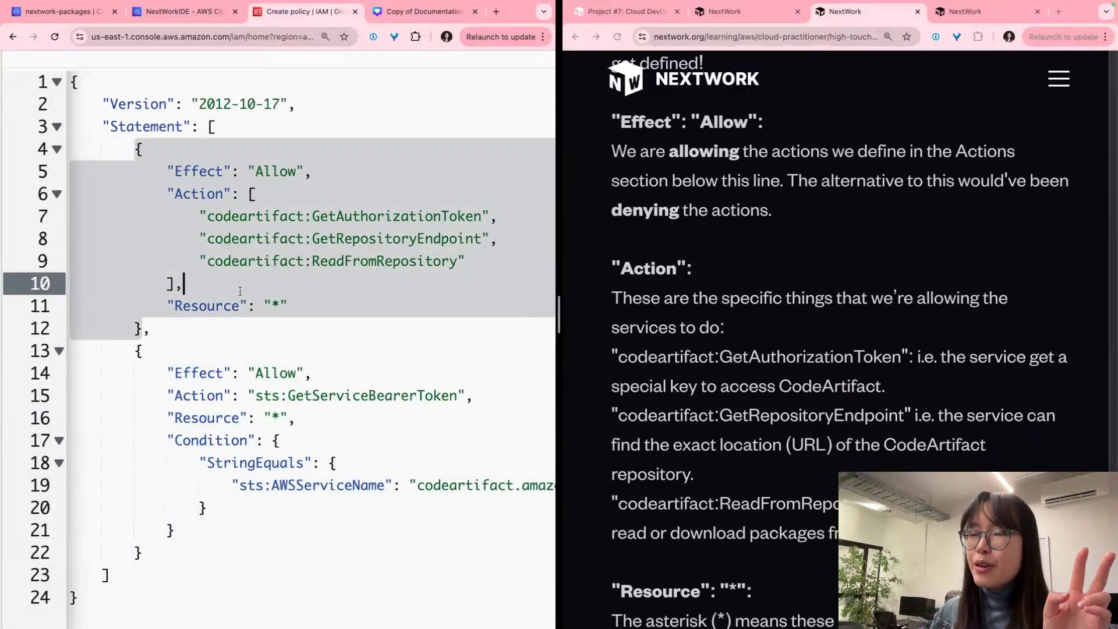
pyautogui.moveTo(158, 169); pyautogui.dragTo(304, 171)
pyautogui.click(349, 169)
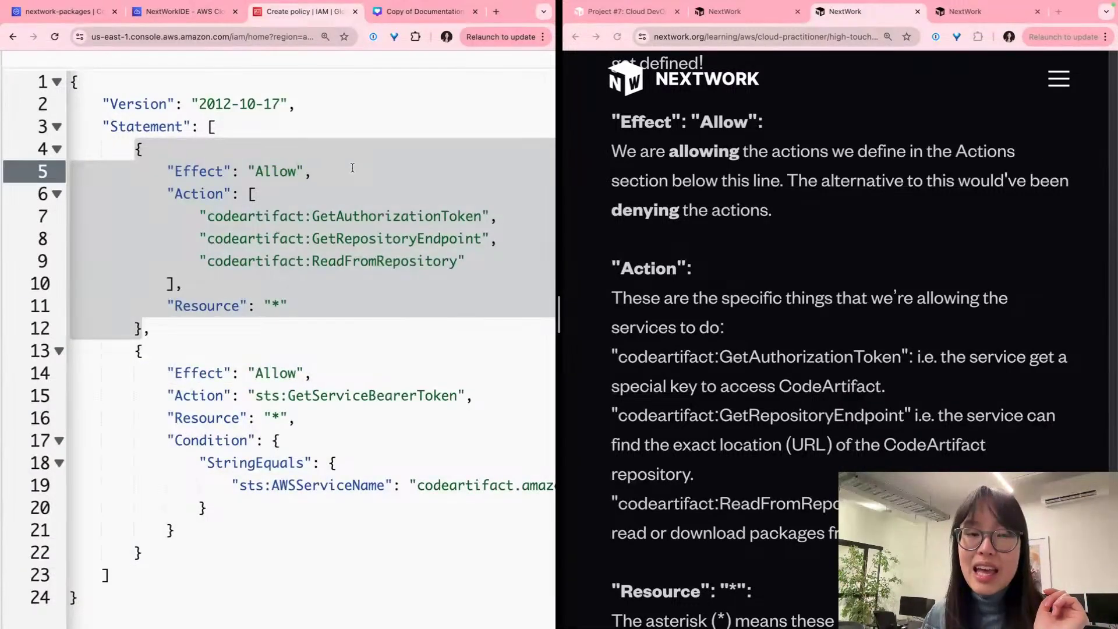
pyautogui.click(265, 239)
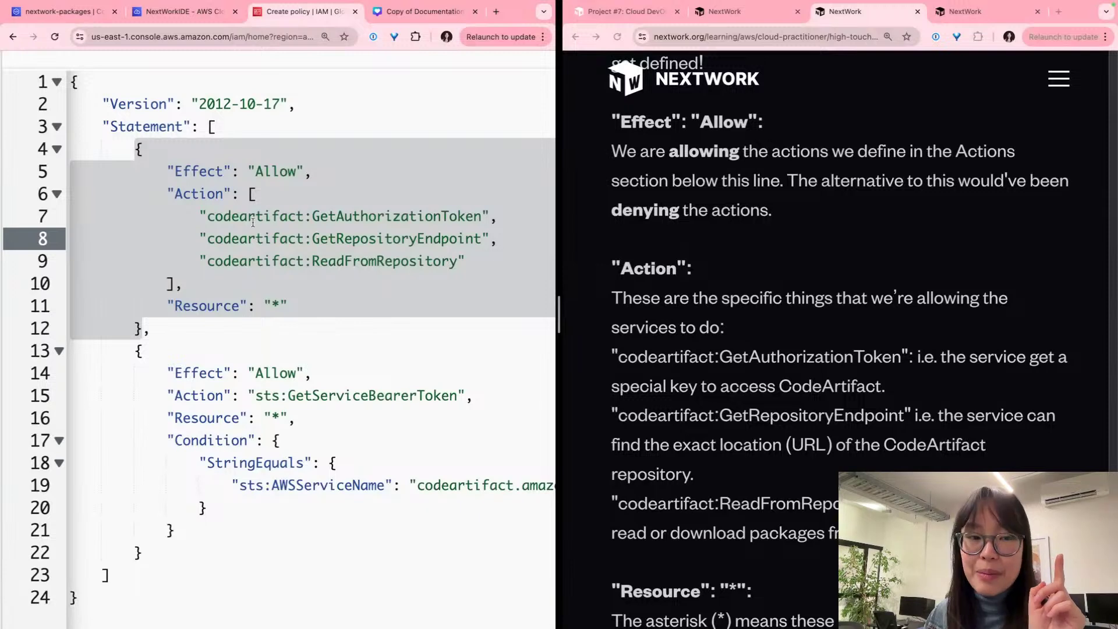
pyautogui.click(252, 227)
pyautogui.click(260, 171)
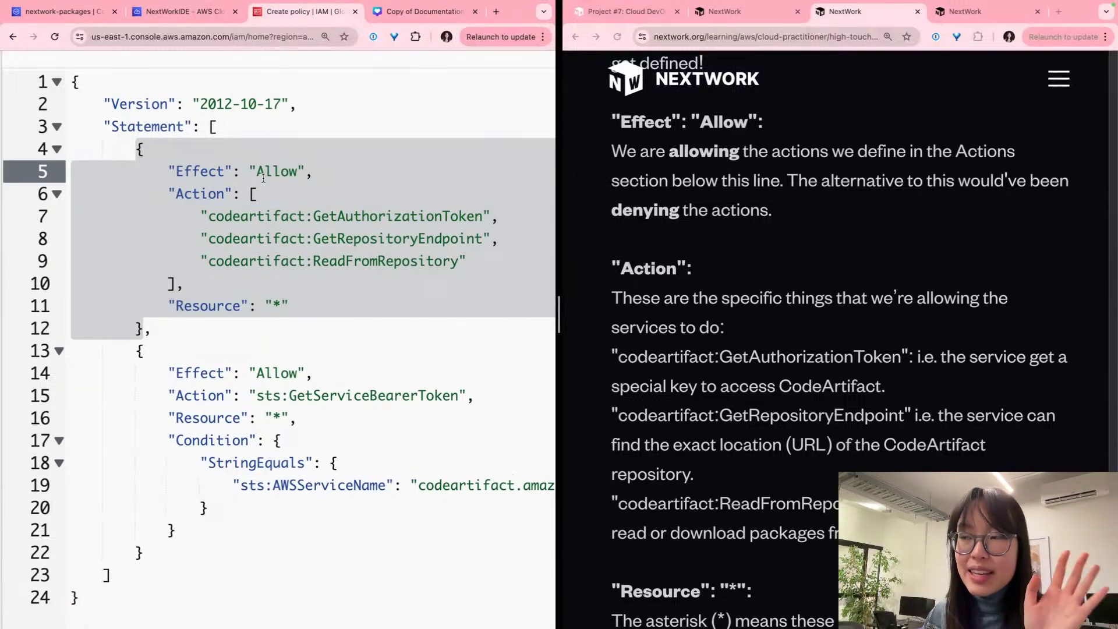
pyautogui.doubleClick(278, 172)
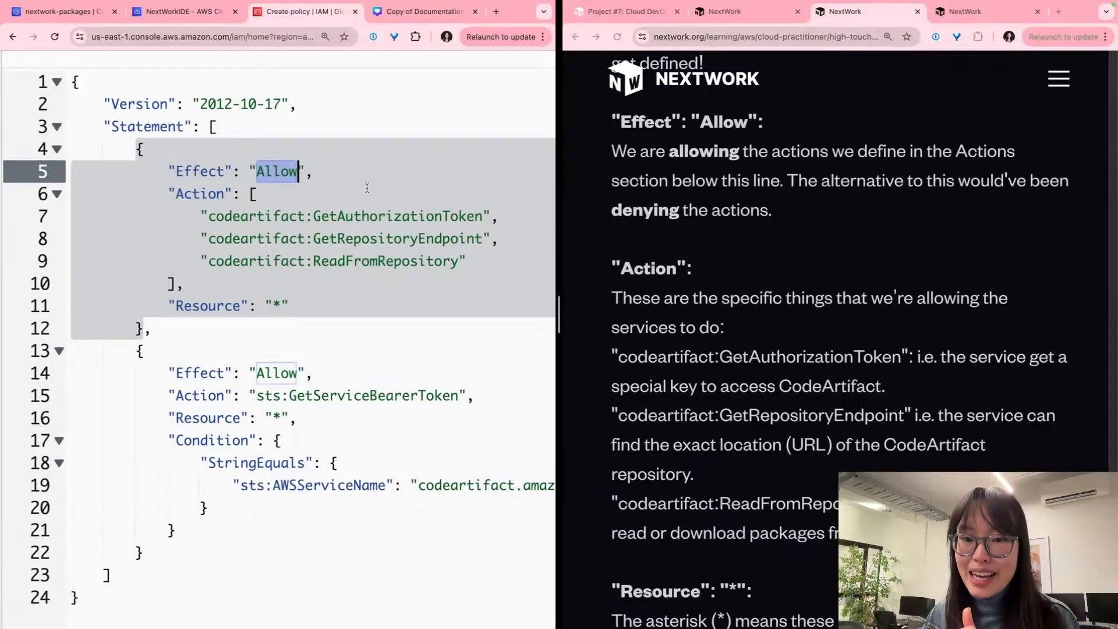
pyautogui.click(239, 224)
pyautogui.moveTo(232, 216); pyautogui.dragTo(309, 284)
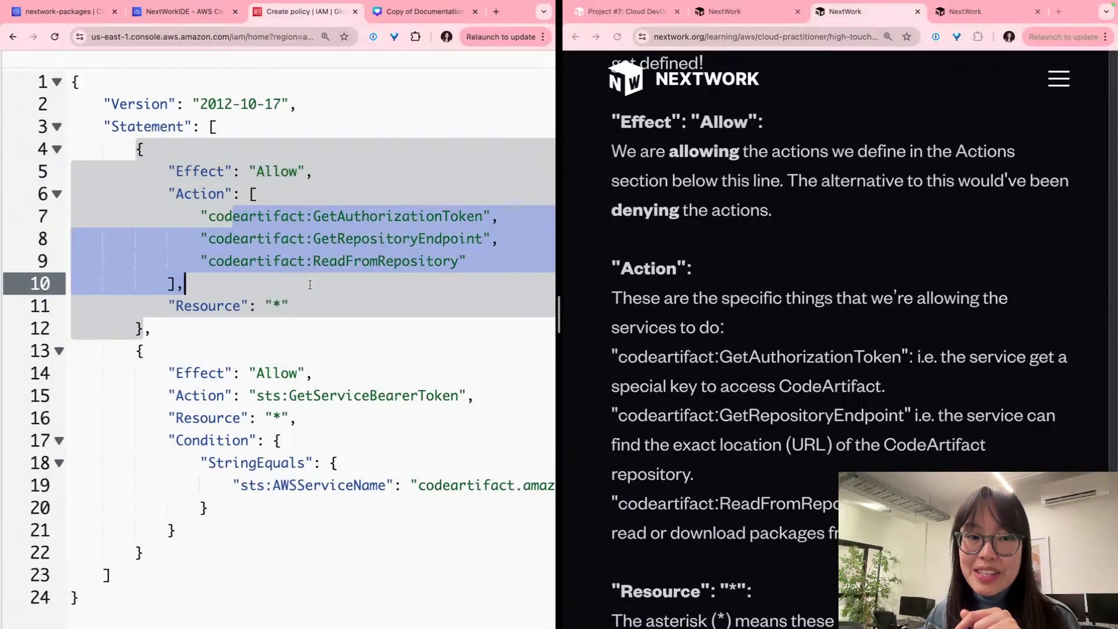
pyautogui.doubleClick(285, 172)
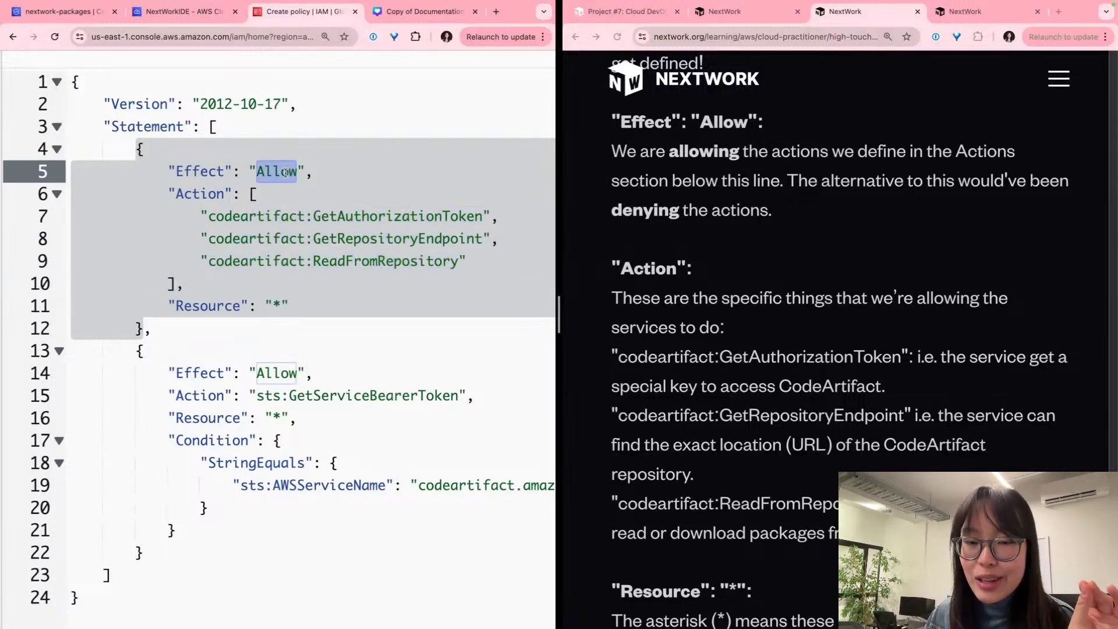
pyautogui.scroll(-3, 640, 195)
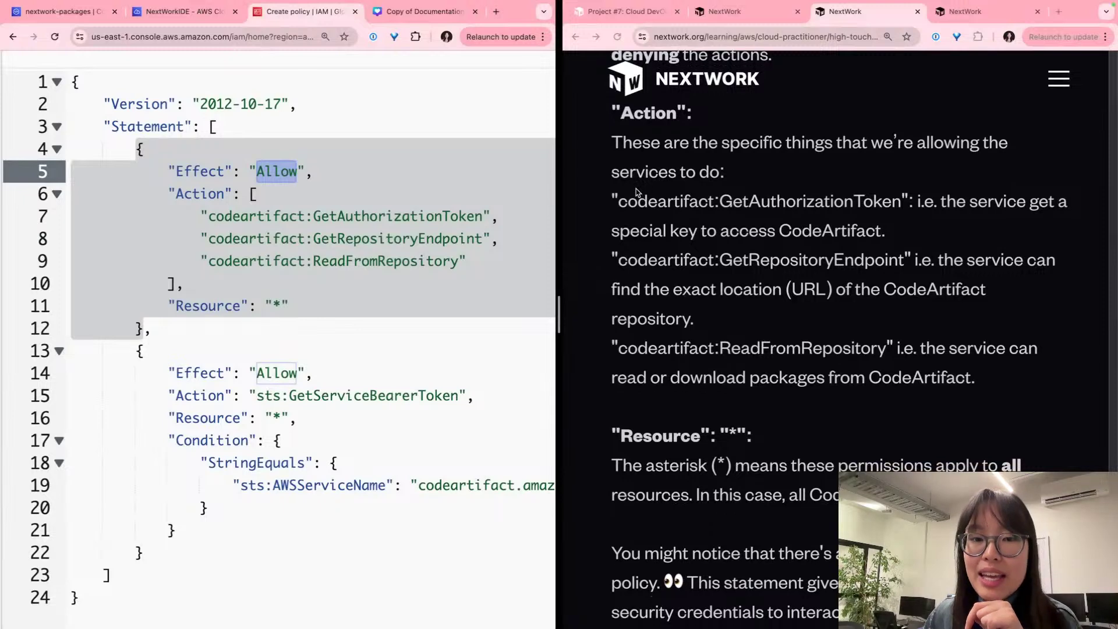
pyautogui.click(273, 238)
pyautogui.moveTo(201, 216); pyautogui.dragTo(503, 263)
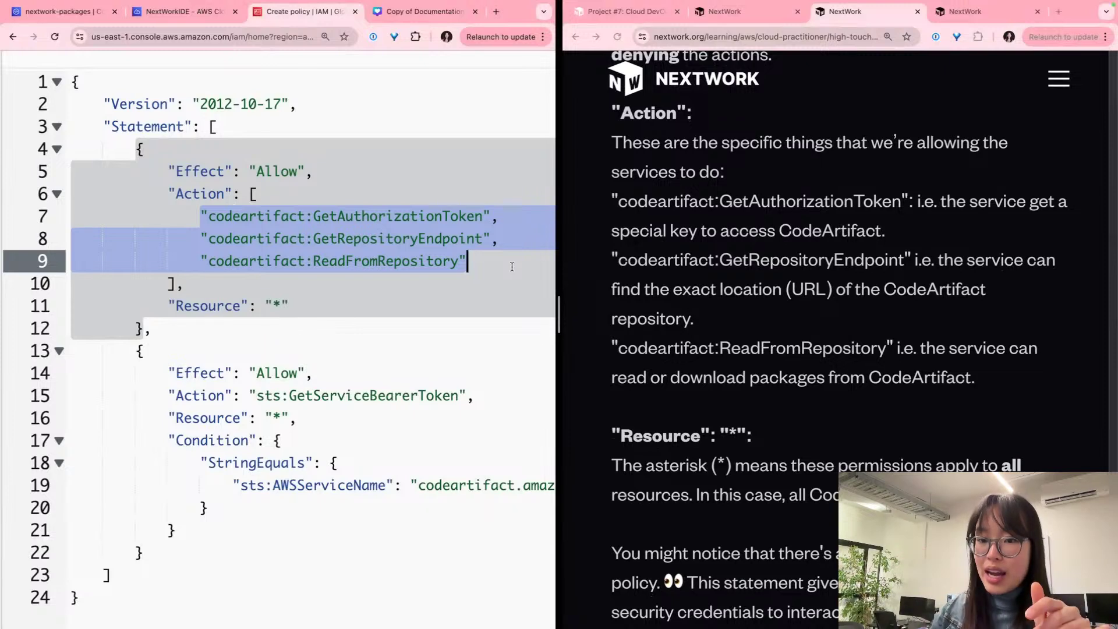
pyautogui.scroll(2, 512, 267)
pyautogui.scroll(-2, 408, 289)
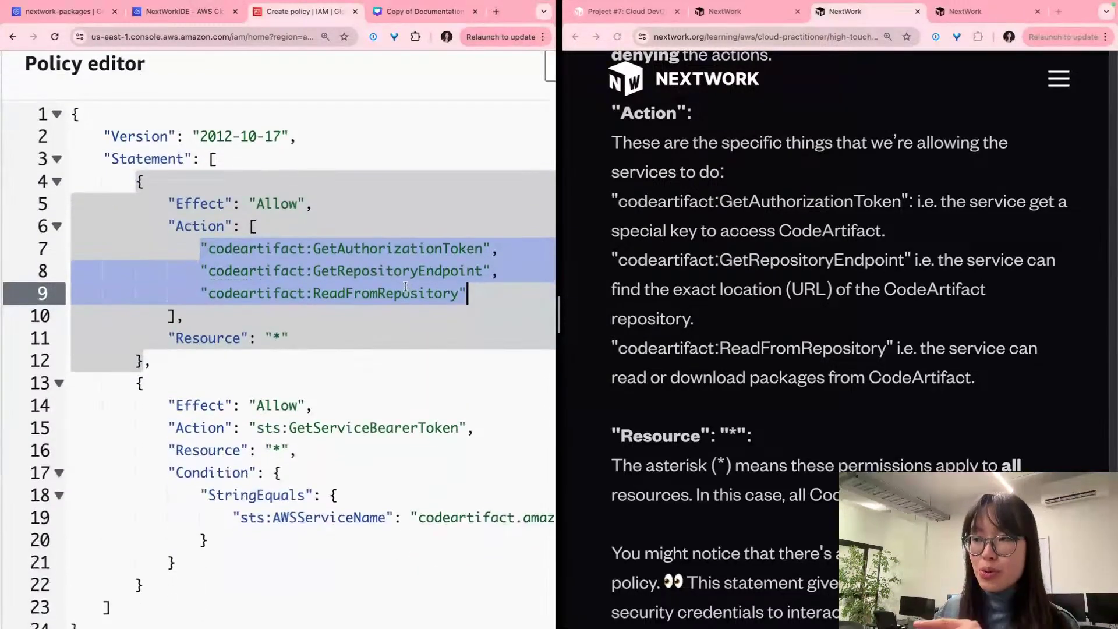
pyautogui.scroll(-1, 387, 283)
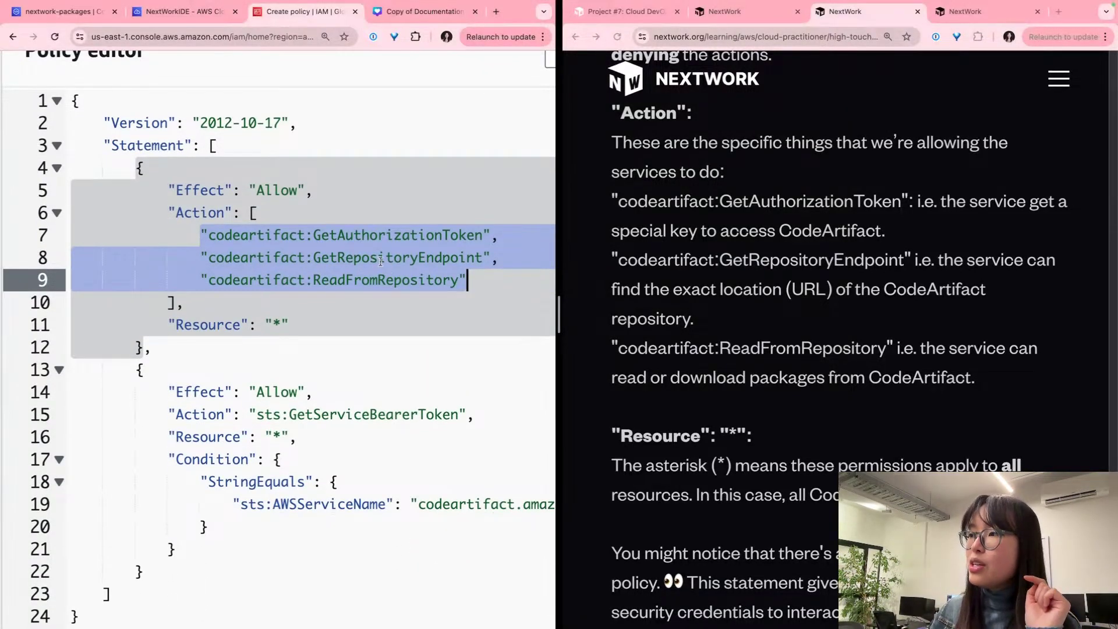
pyautogui.click(289, 239)
pyautogui.doubleClick(284, 239)
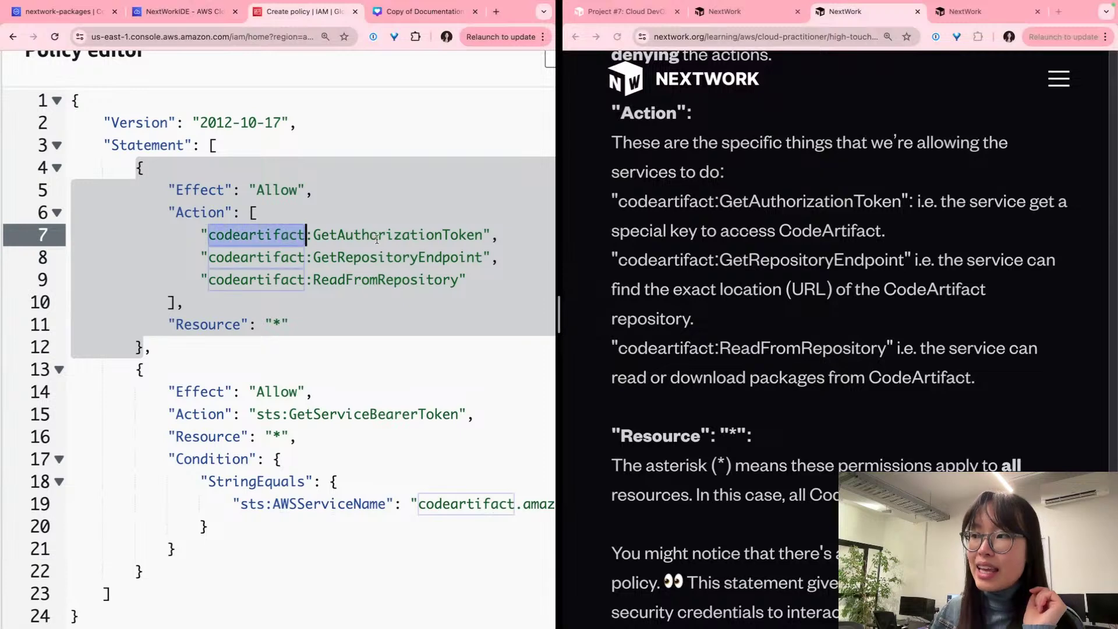
pyautogui.doubleClick(376, 239)
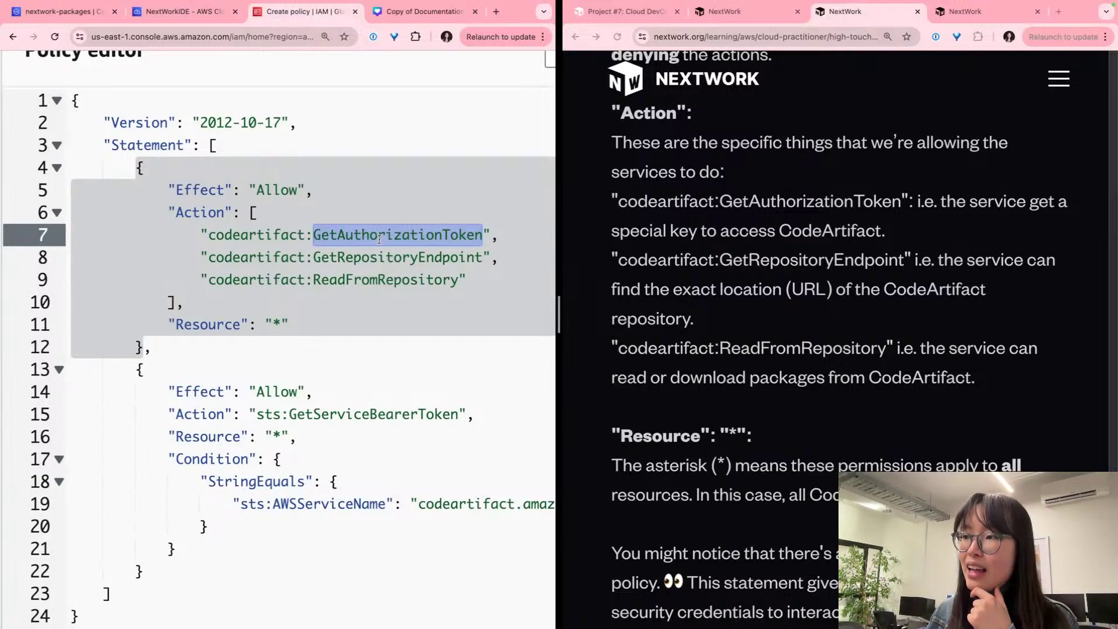
pyautogui.doubleClick(379, 256)
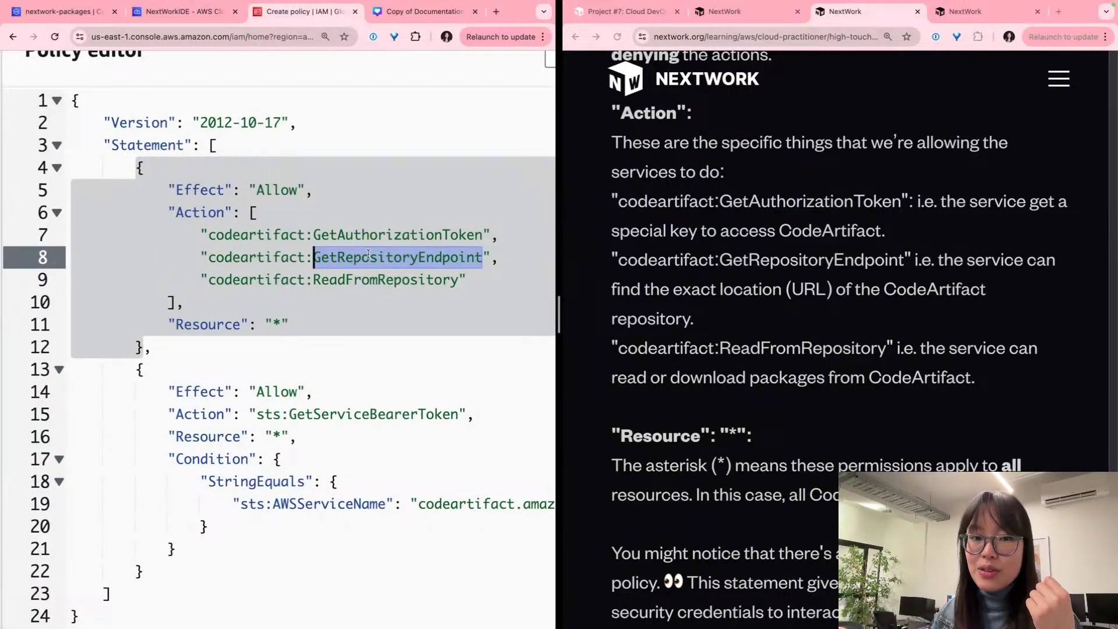
pyautogui.scroll(-1, 368, 254)
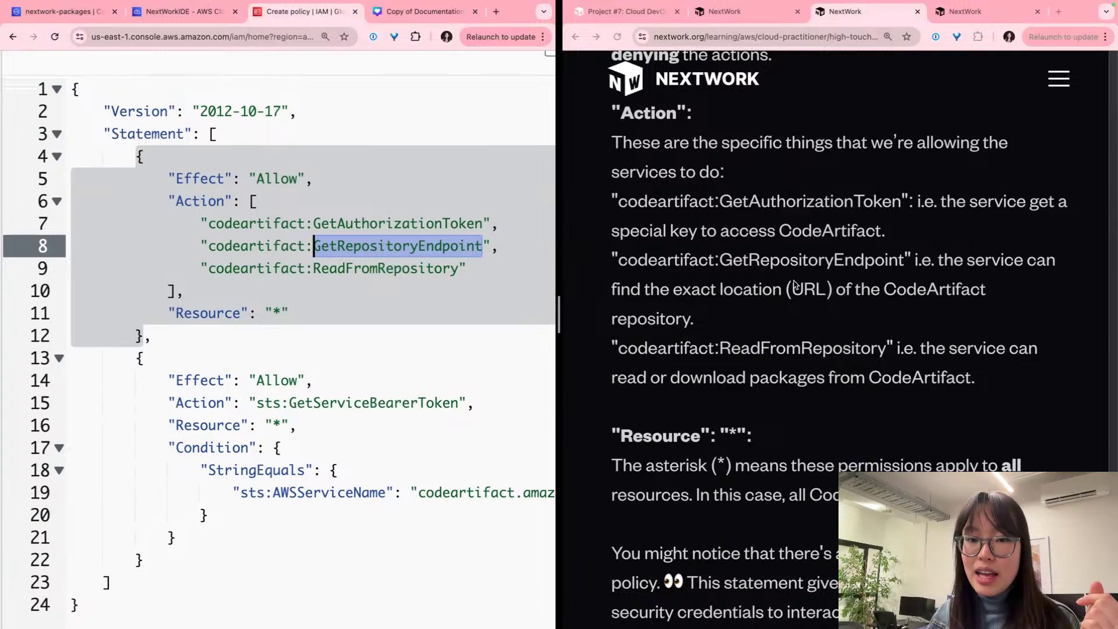
pyautogui.tripleClick(787, 278)
pyautogui.click(786, 278)
pyautogui.scroll(-3, 783, 278)
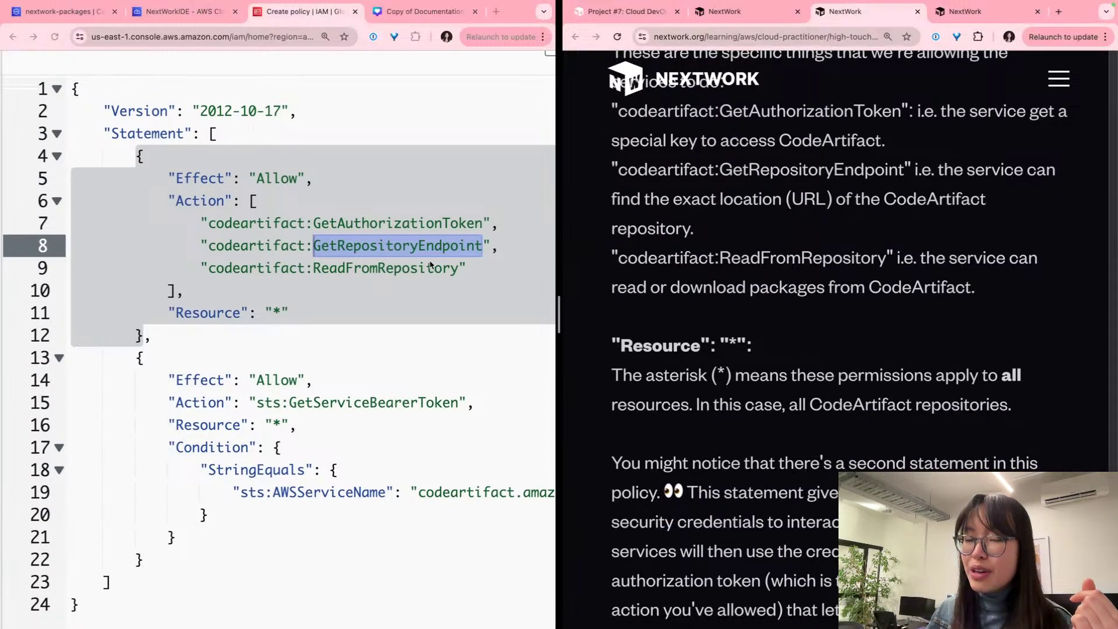
pyautogui.doubleClick(417, 271)
pyautogui.click(417, 272)
pyautogui.doubleClick(416, 272)
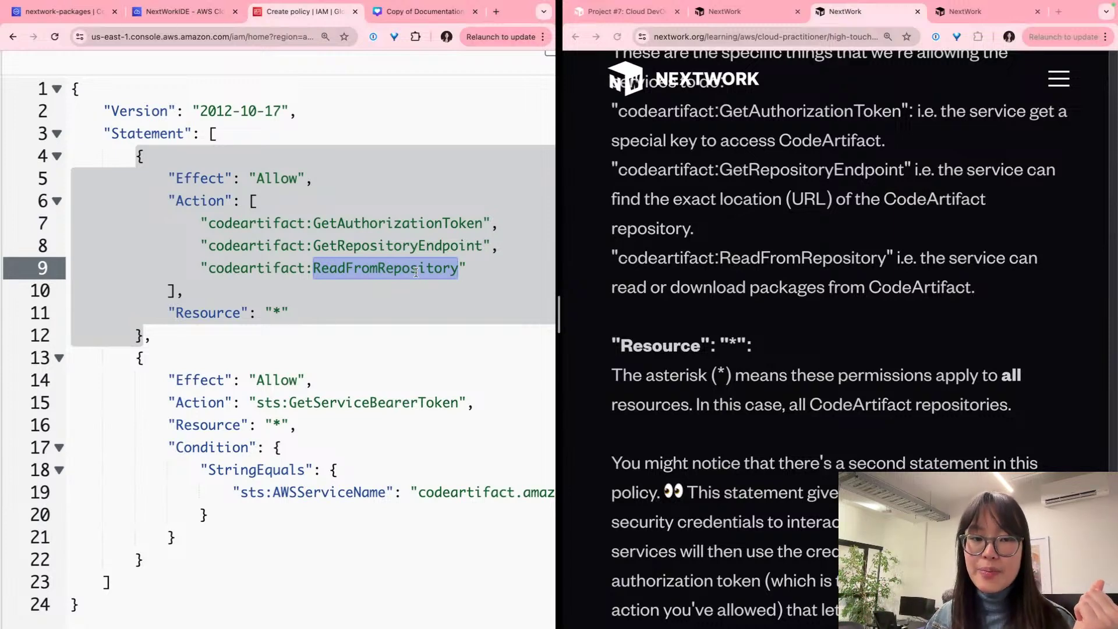
pyautogui.scroll(-1, 417, 272)
pyautogui.click(287, 298)
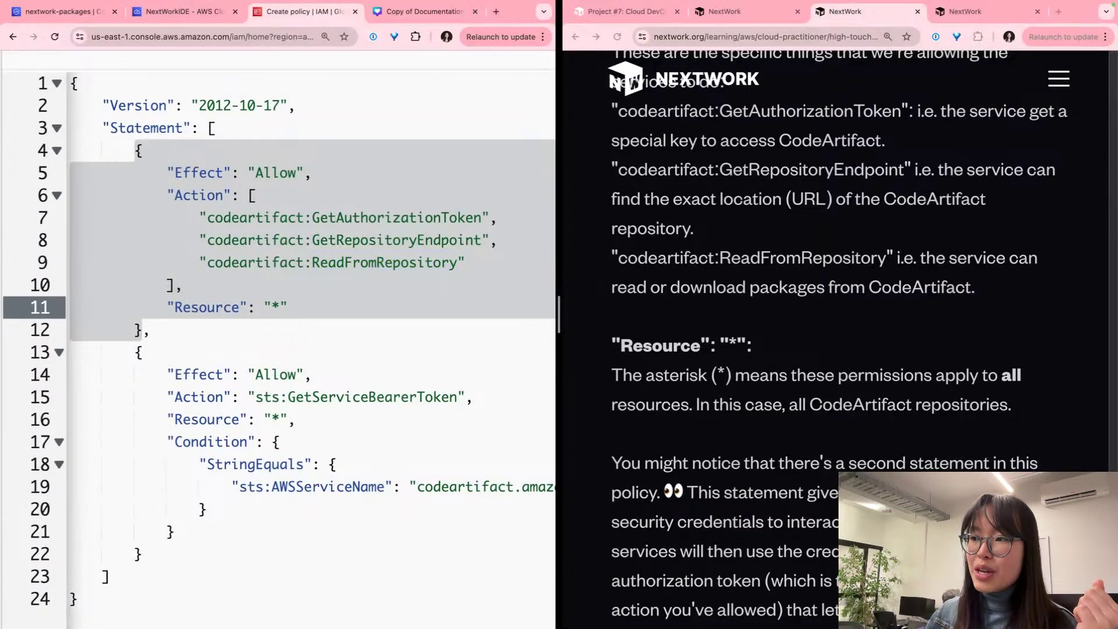
pyautogui.moveTo(271, 308); pyautogui.dragTo(279, 312)
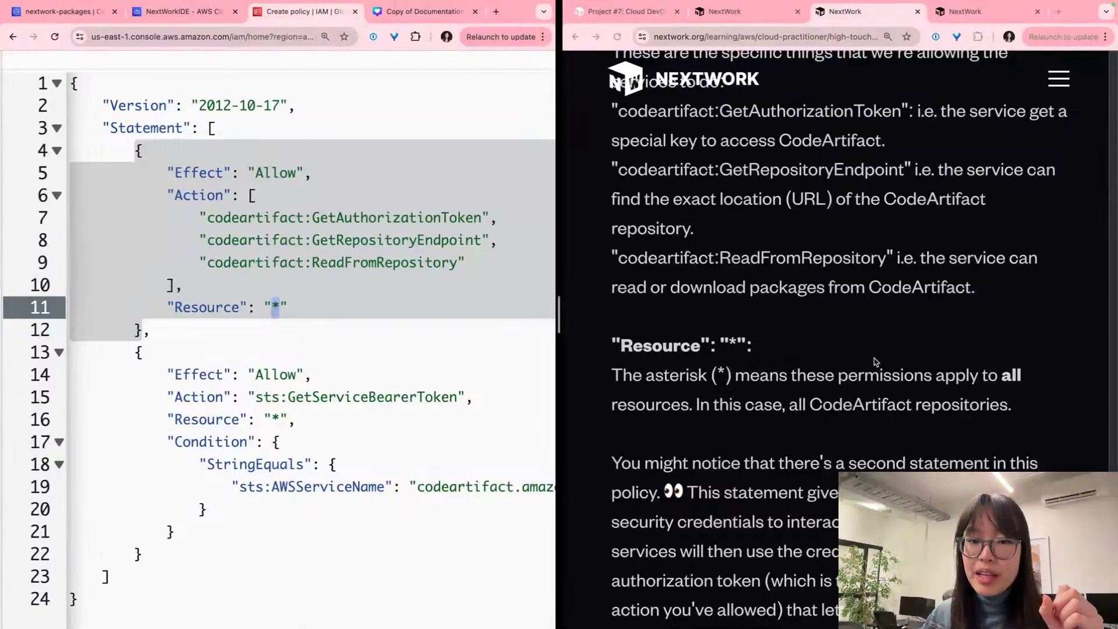
pyautogui.click(862, 361)
pyautogui.click(255, 195)
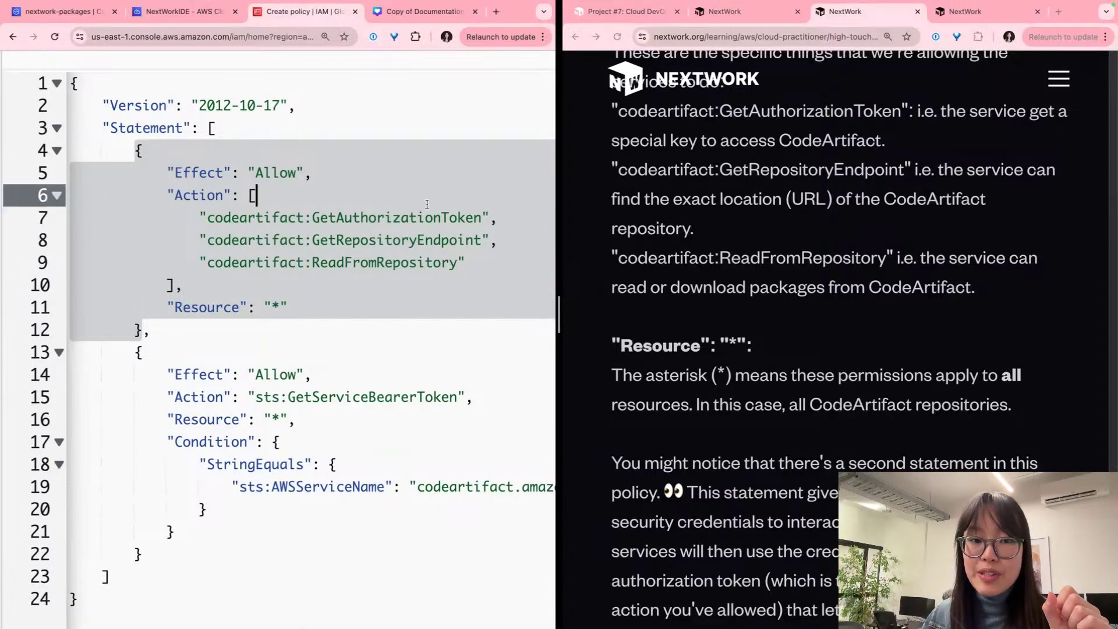
pyautogui.click(426, 240)
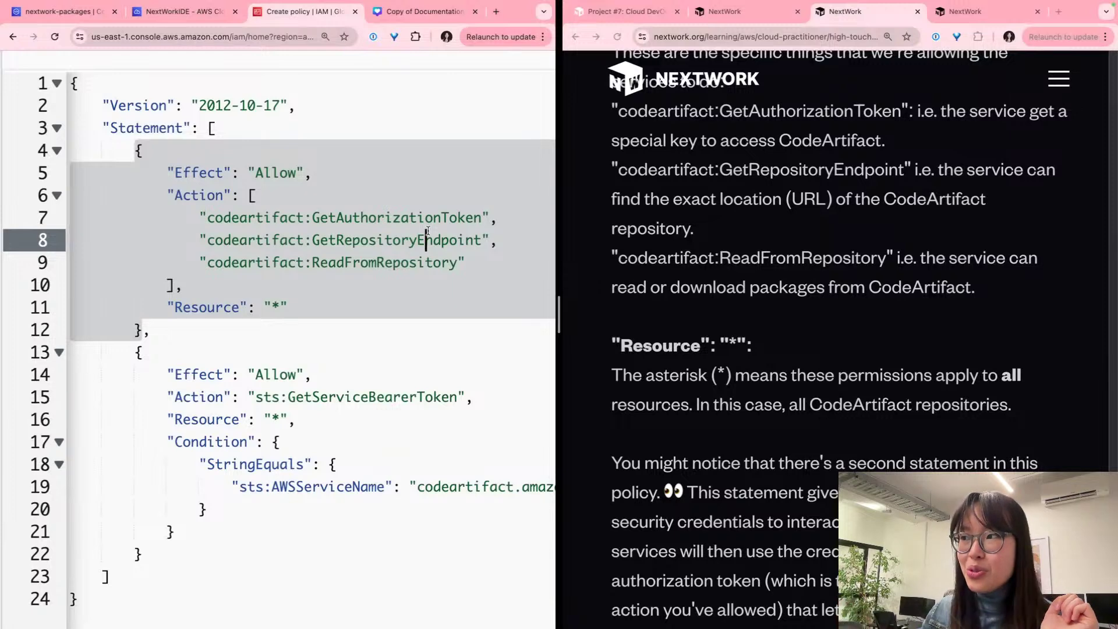
pyautogui.doubleClick(422, 219)
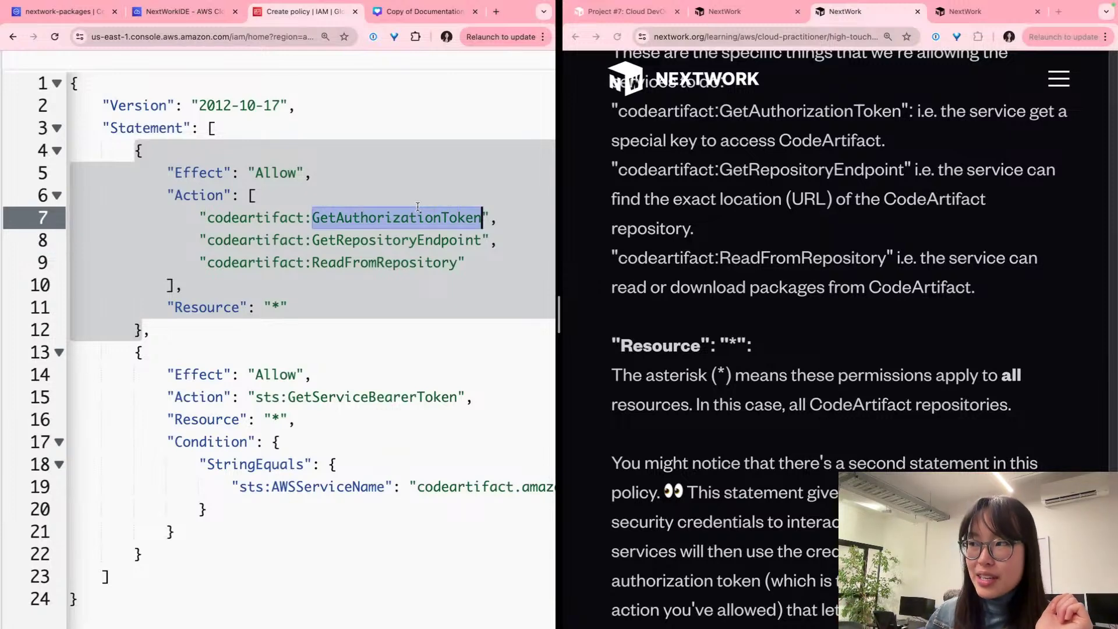
pyautogui.click(426, 239)
pyautogui.doubleClick(426, 240)
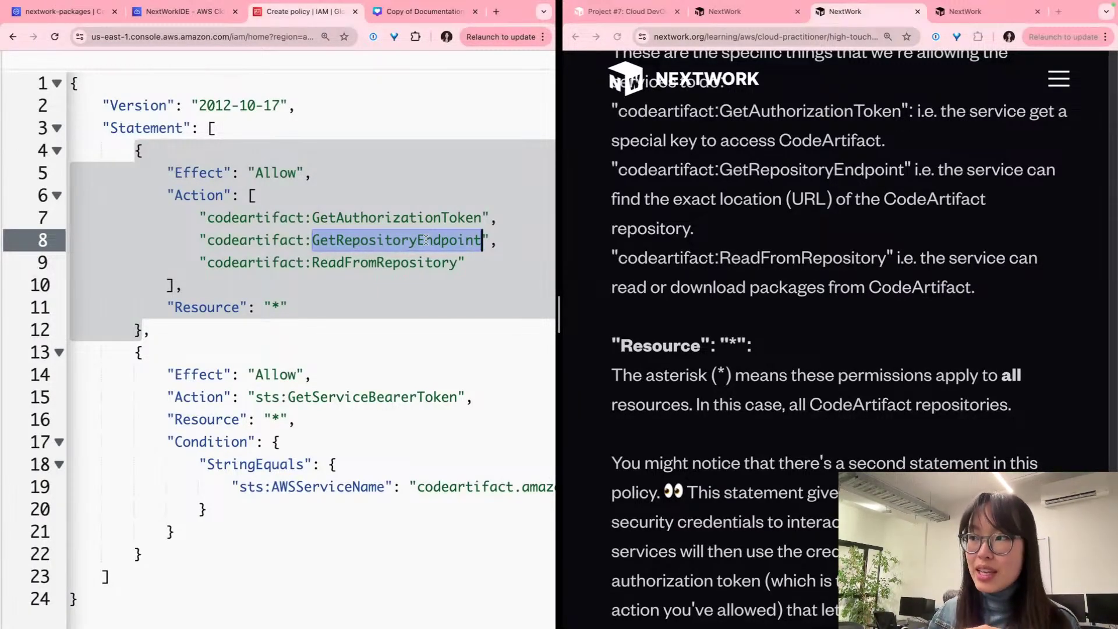
pyautogui.press('Down')
pyautogui.press('Down')
pyautogui.press('Up')
pyautogui.press('Up')
pyautogui.press('Up')
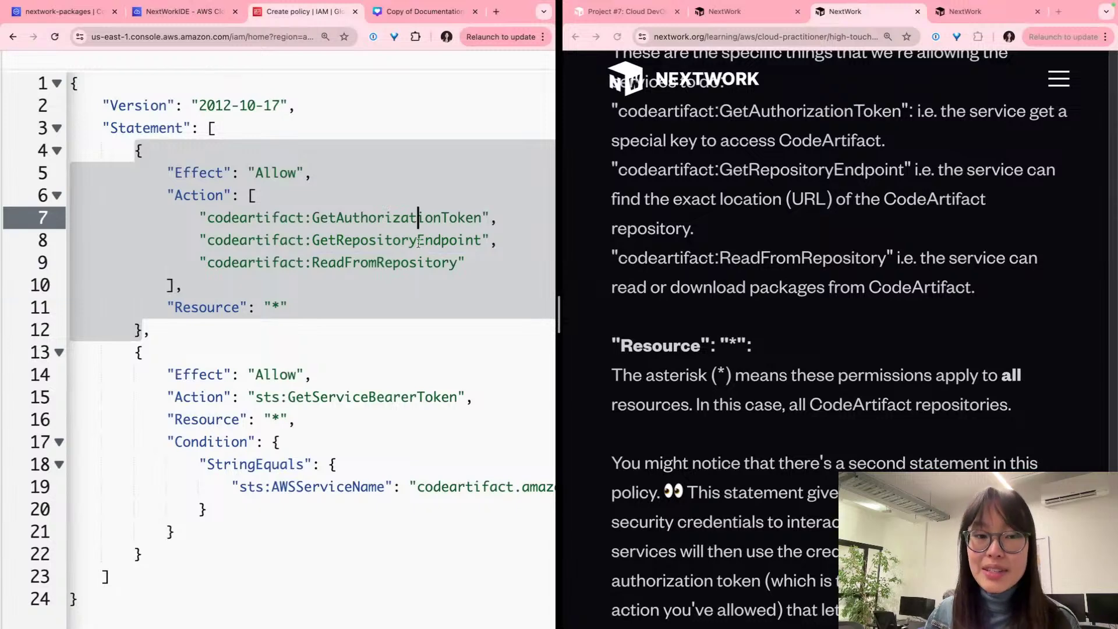
pyautogui.press('Down')
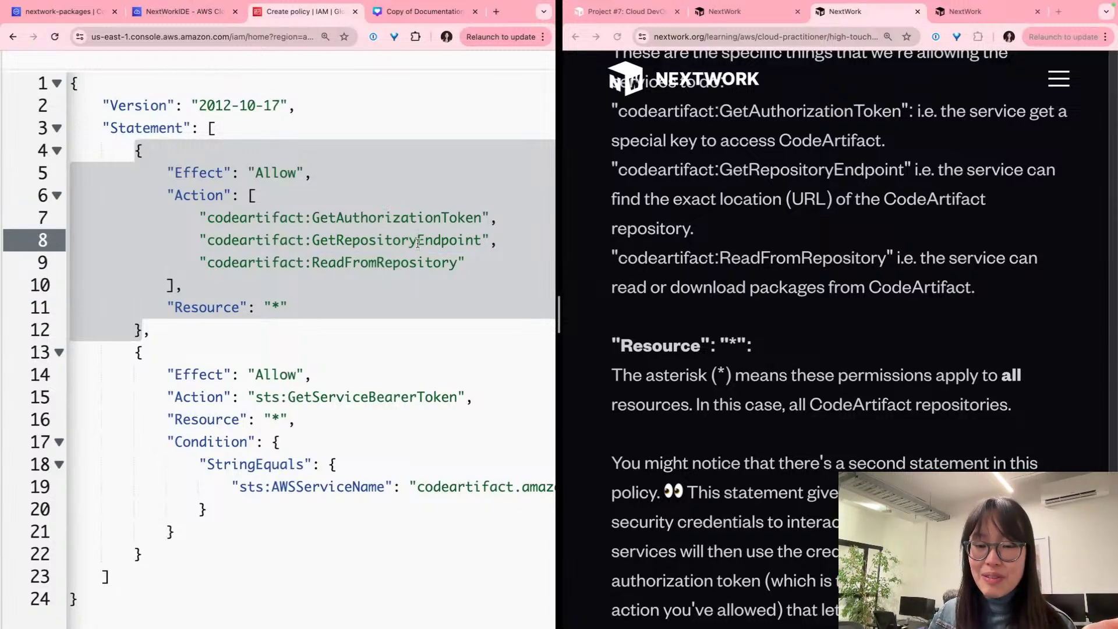
pyautogui.scroll(-5, 418, 243)
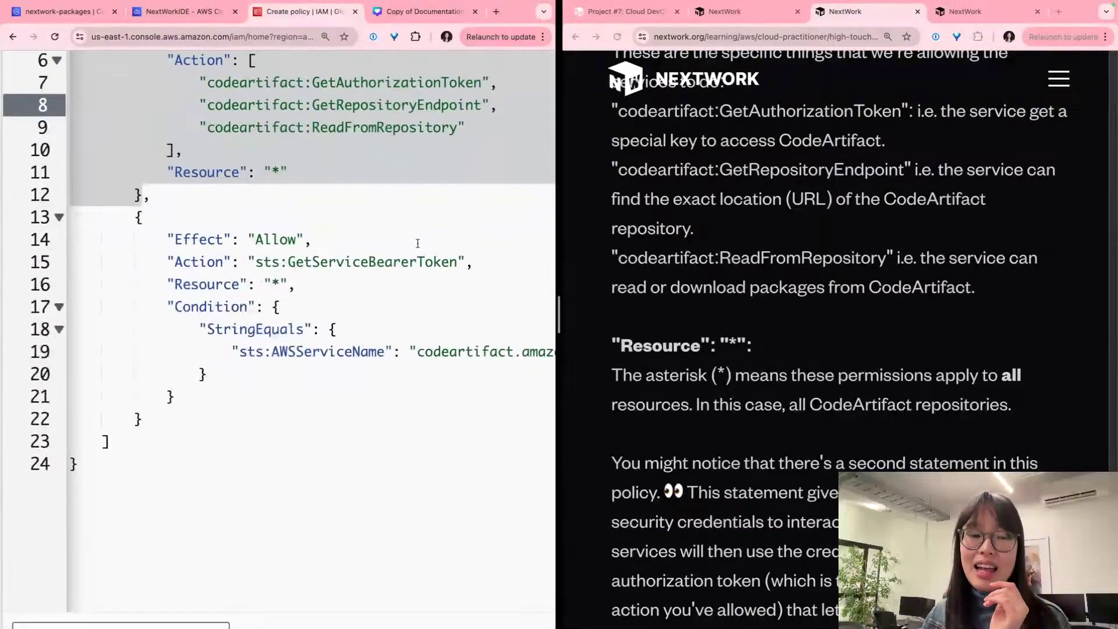
pyautogui.click(320, 285)
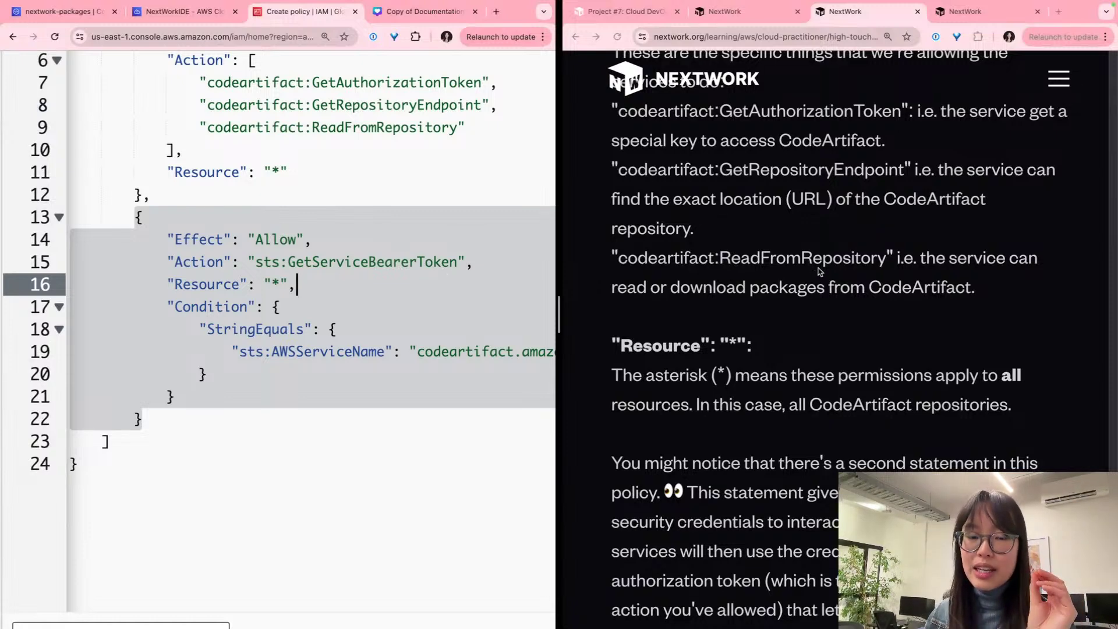
pyautogui.scroll(-2, 818, 271)
pyautogui.scroll(-2, 819, 271)
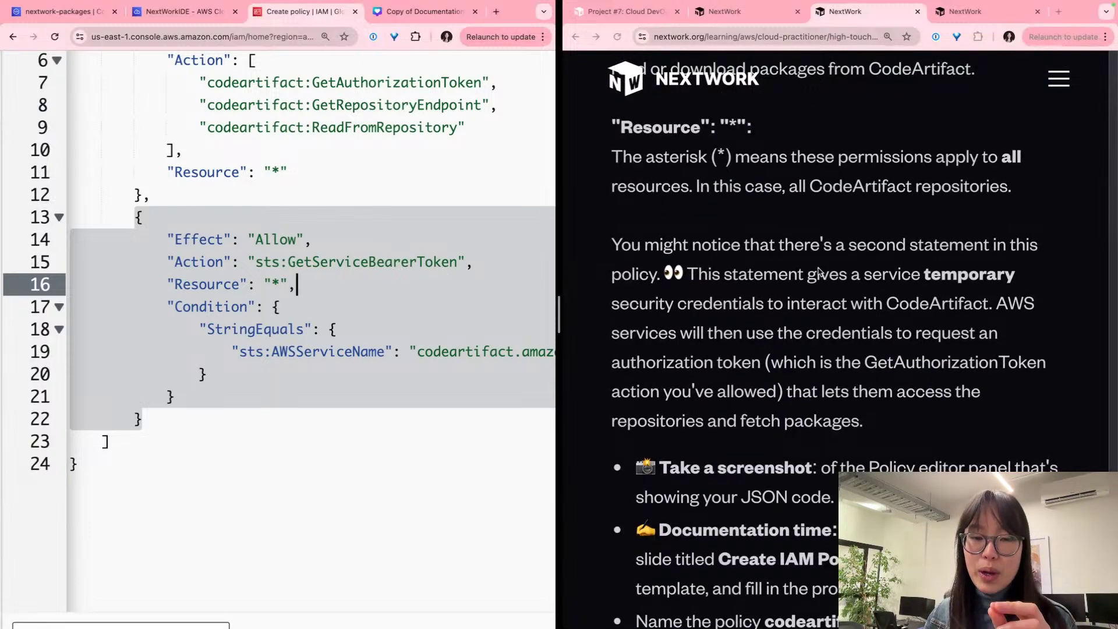
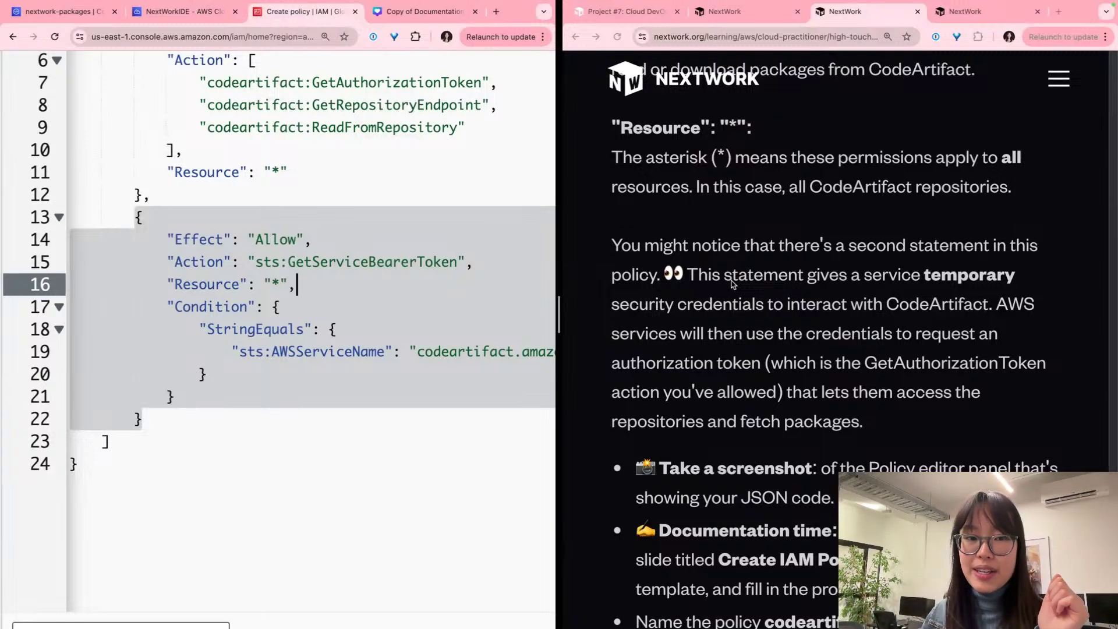
# Step: Highlight the GetAuthorizationToken action and the second statement's Effect, Action and body
pyautogui.scroll(1, 732, 284)
pyautogui.click(384, 83)
pyautogui.doubleClick(382, 84)
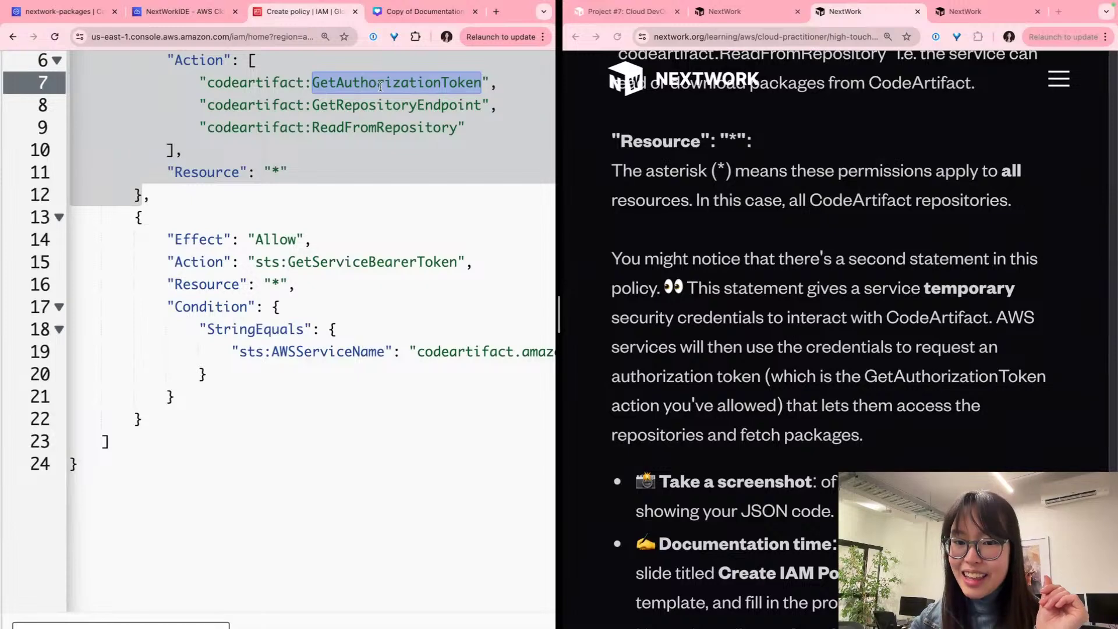
pyautogui.click(324, 282)
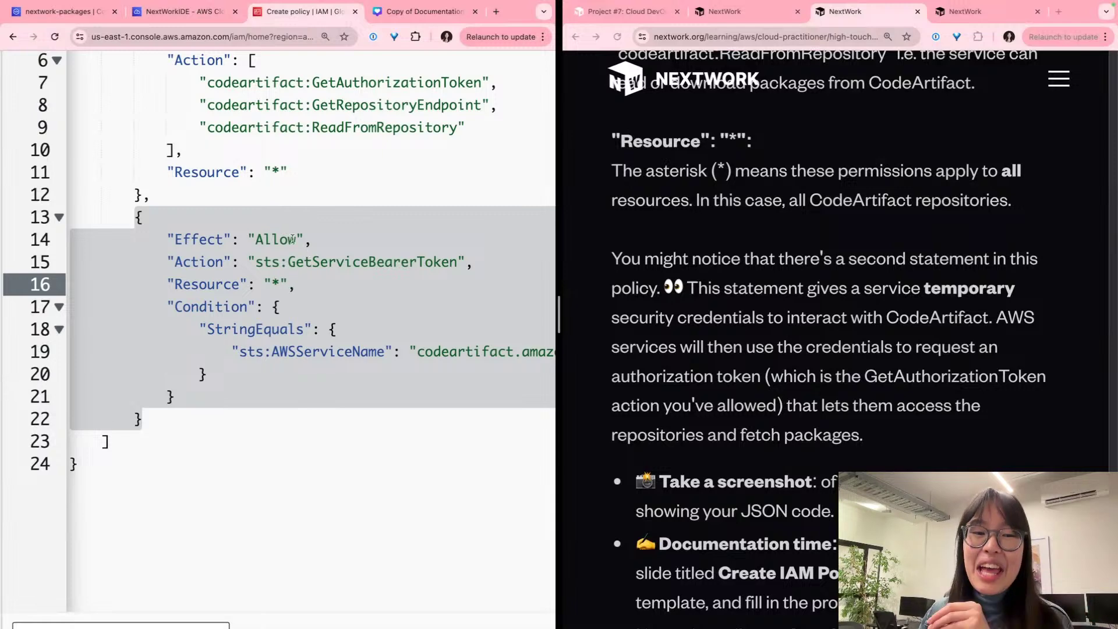
pyautogui.tripleClick(300, 240)
pyautogui.tripleClick(337, 261)
pyautogui.click(347, 353)
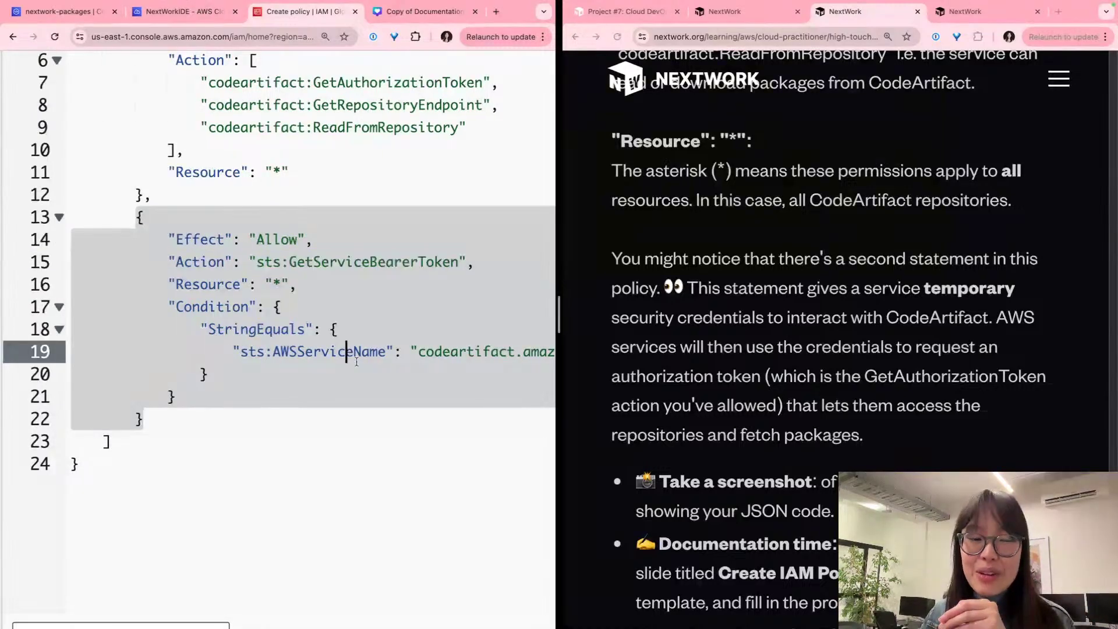
pyautogui.moveTo(287, 414); pyautogui.dragTo(138, 219)
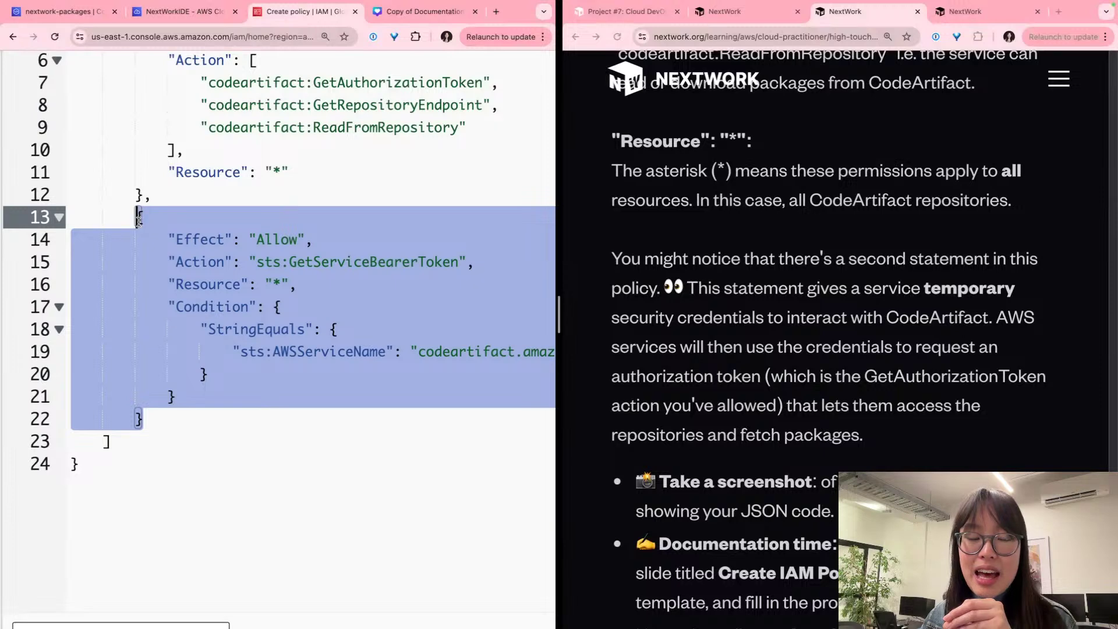
# Step: Highlight the first statement's Action and GetAuthorizationToken lines, then the whole second statement
pyautogui.scroll(3, 159, 227)
pyautogui.tripleClick(204, 213)
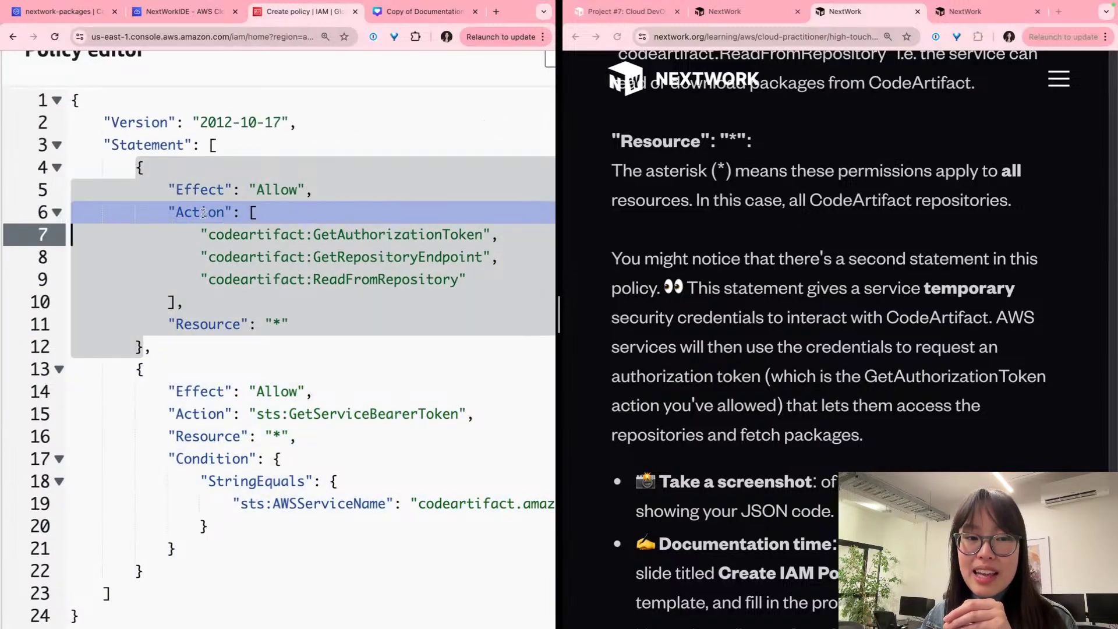
pyautogui.doubleClick(300, 236)
pyautogui.tripleClick(301, 236)
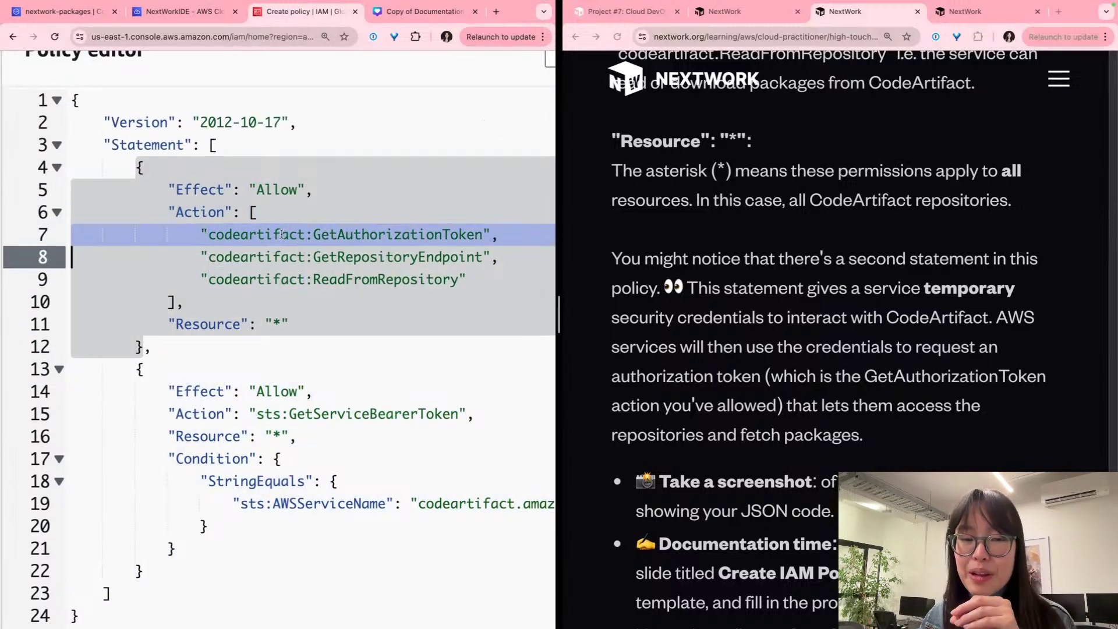
pyautogui.doubleClick(427, 237)
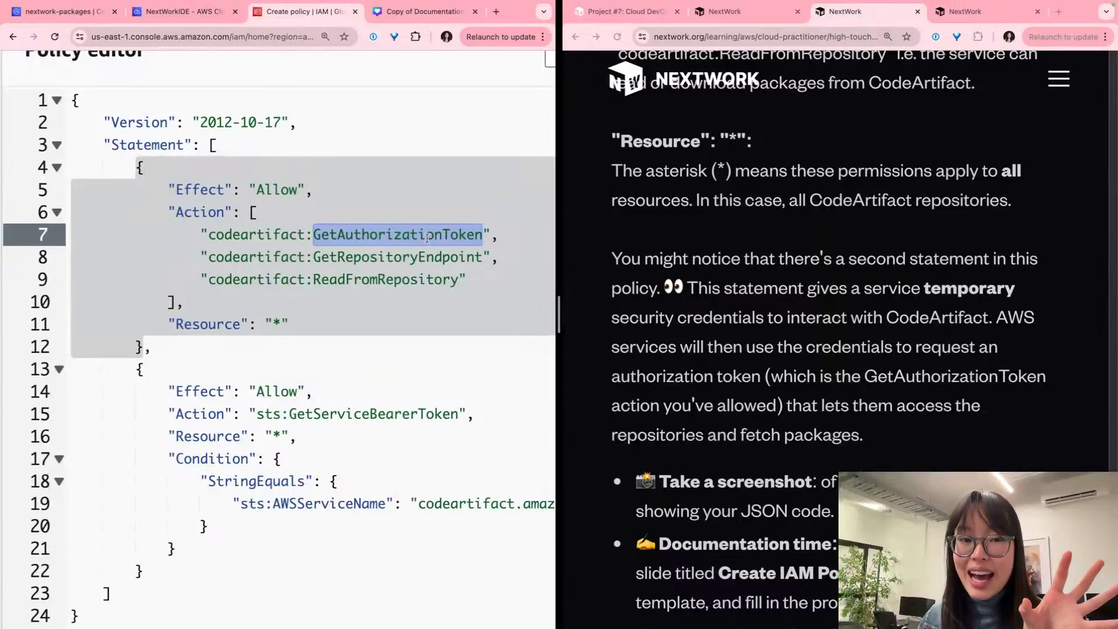
pyautogui.tripleClick(425, 430)
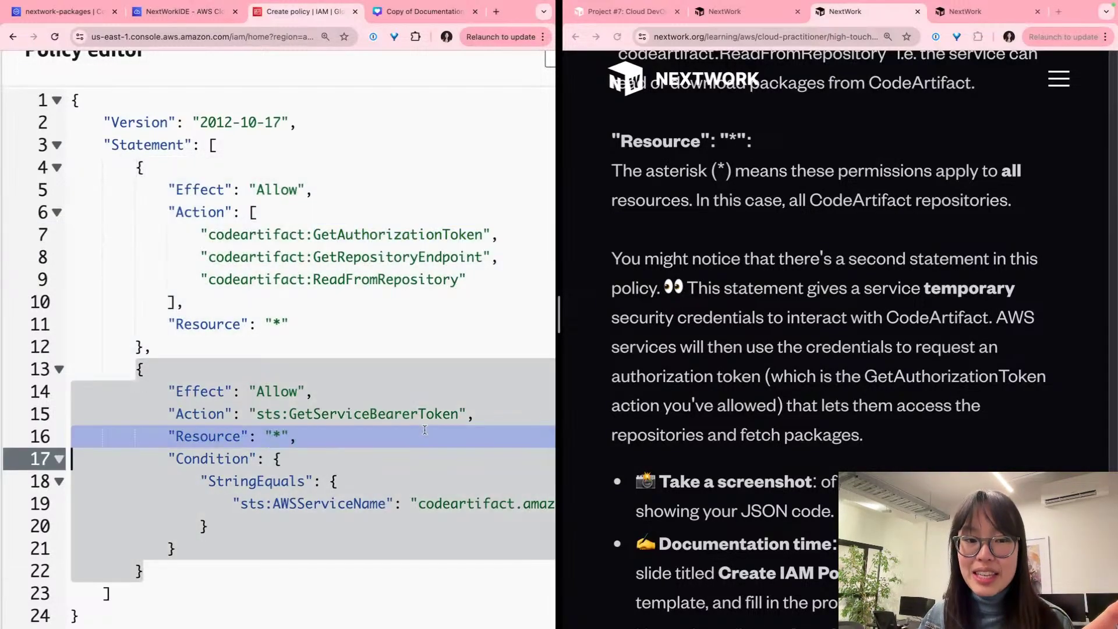
pyautogui.click(325, 432)
pyautogui.moveTo(136, 369); pyautogui.dragTo(153, 565)
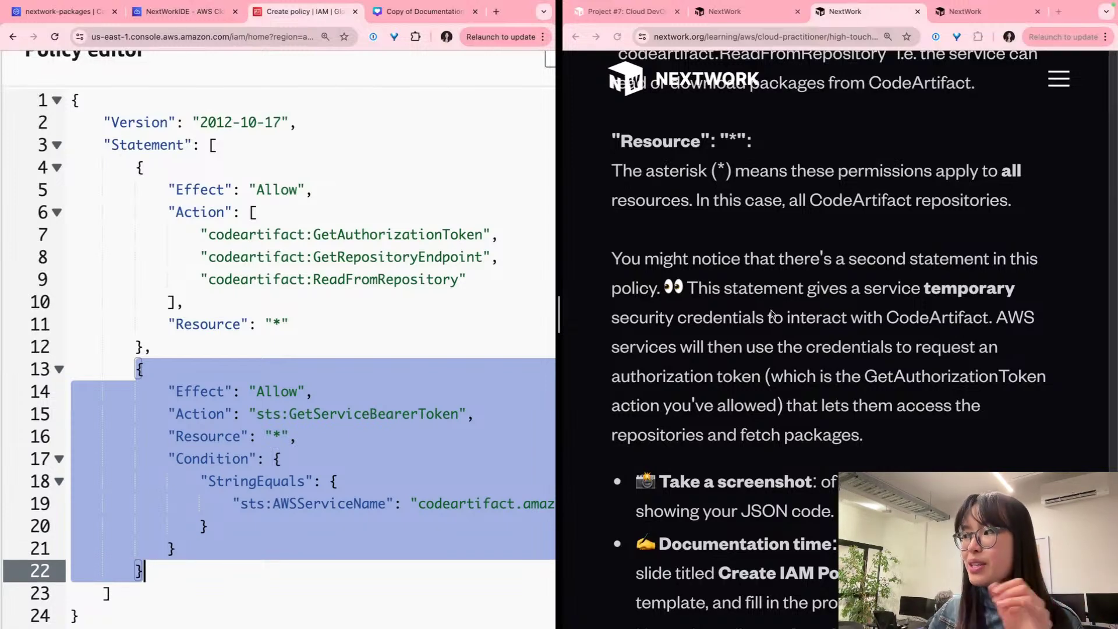
pyautogui.scroll(-1, 770, 321)
pyautogui.scroll(-5, 769, 321)
pyautogui.scroll(2, 769, 319)
pyautogui.scroll(-2, 768, 317)
pyautogui.moveTo(135, 167); pyautogui.dragTo(383, 340)
# Step: Zoom out and screenshot the complete two-statement JSON policy in the editor
pyautogui.hotkey('ctrl', '-')
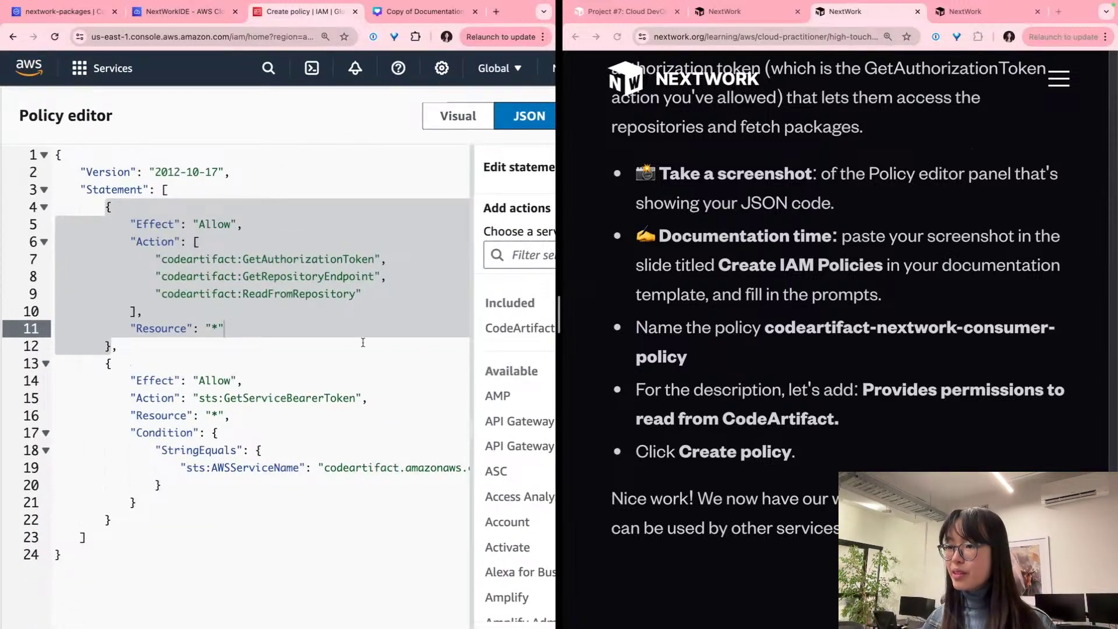
pyautogui.click(261, 556)
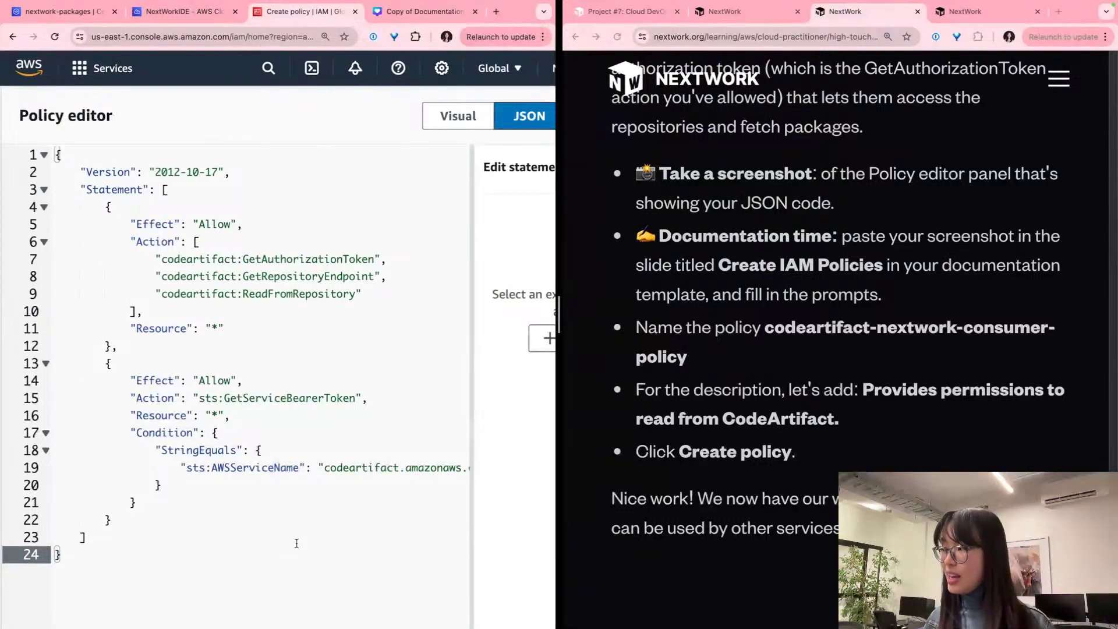
pyautogui.press('super+shift+4')
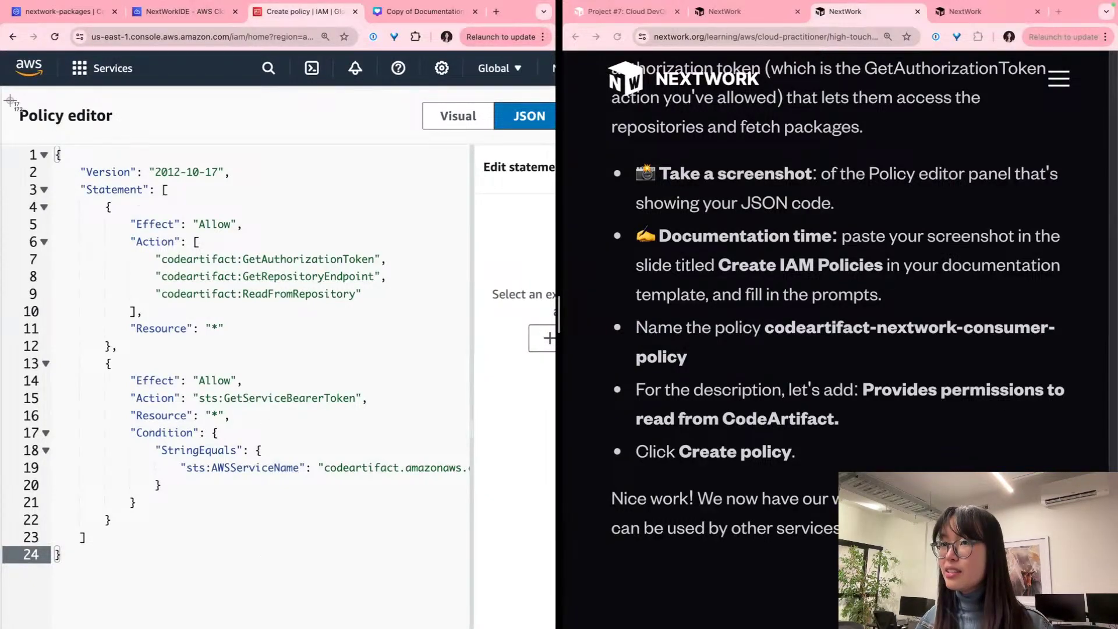
pyautogui.moveTo(8, 94); pyautogui.dragTo(471, 578)
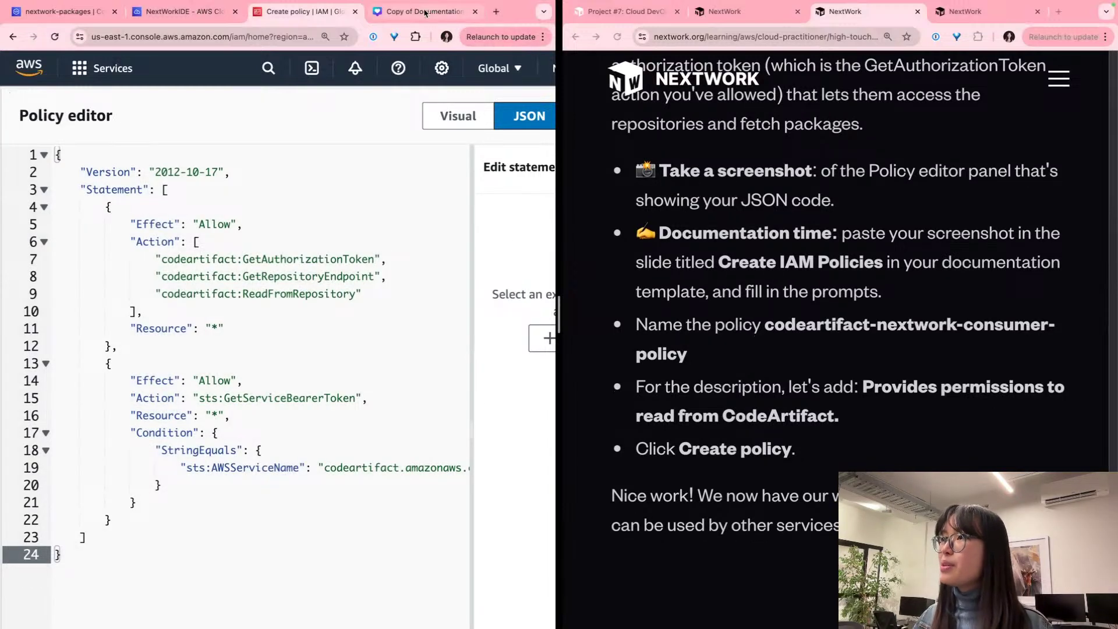
pyautogui.click(425, 13)
# Step: Paste the JSON policy screenshot into the image placeholder on slide 6, Create IAM Policies
pyautogui.click(243, 378)
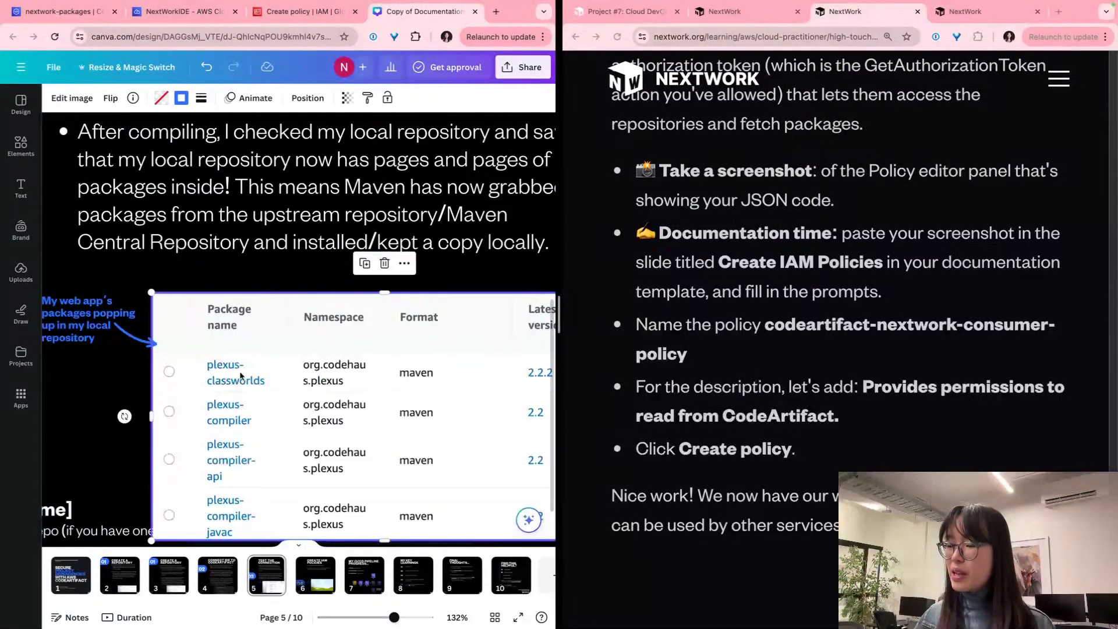
pyautogui.click(334, 585)
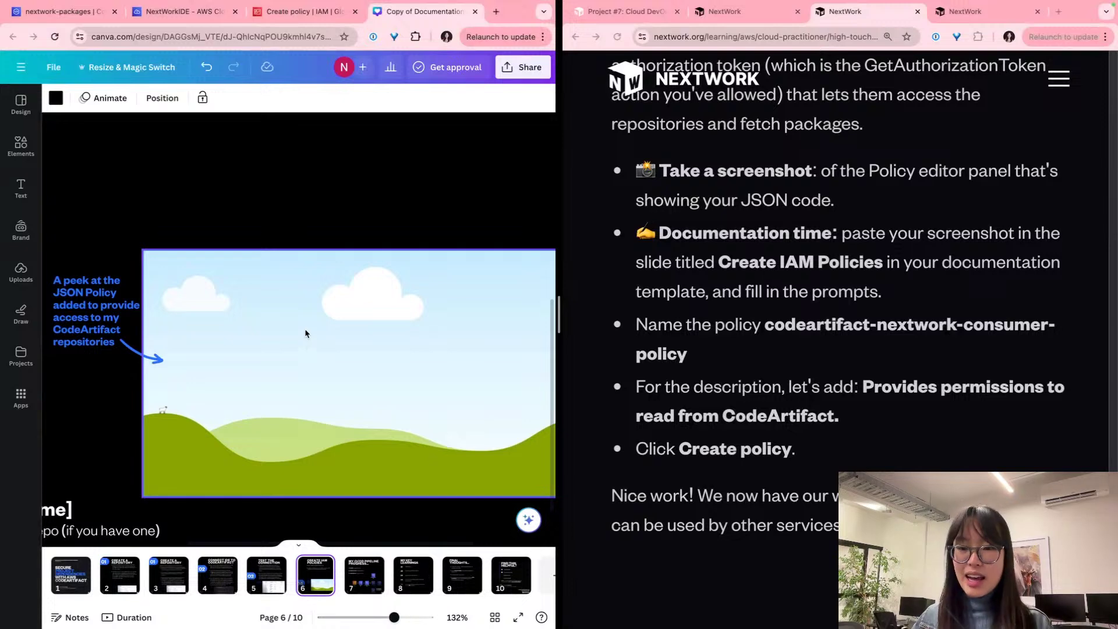
pyautogui.press('super+v')
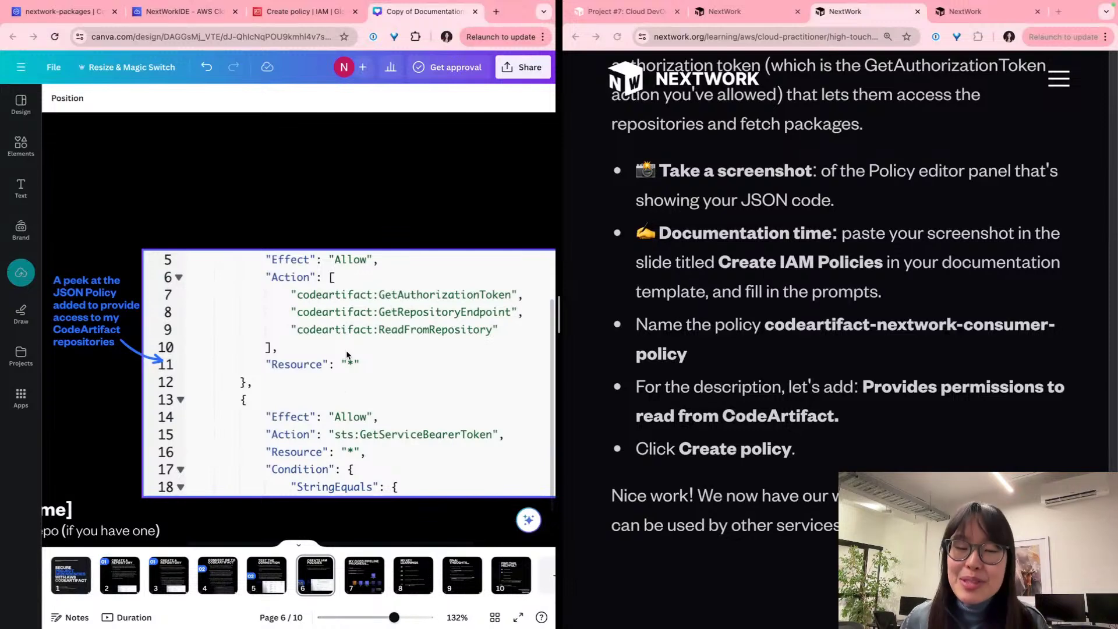
pyautogui.scroll(-5, 346, 354)
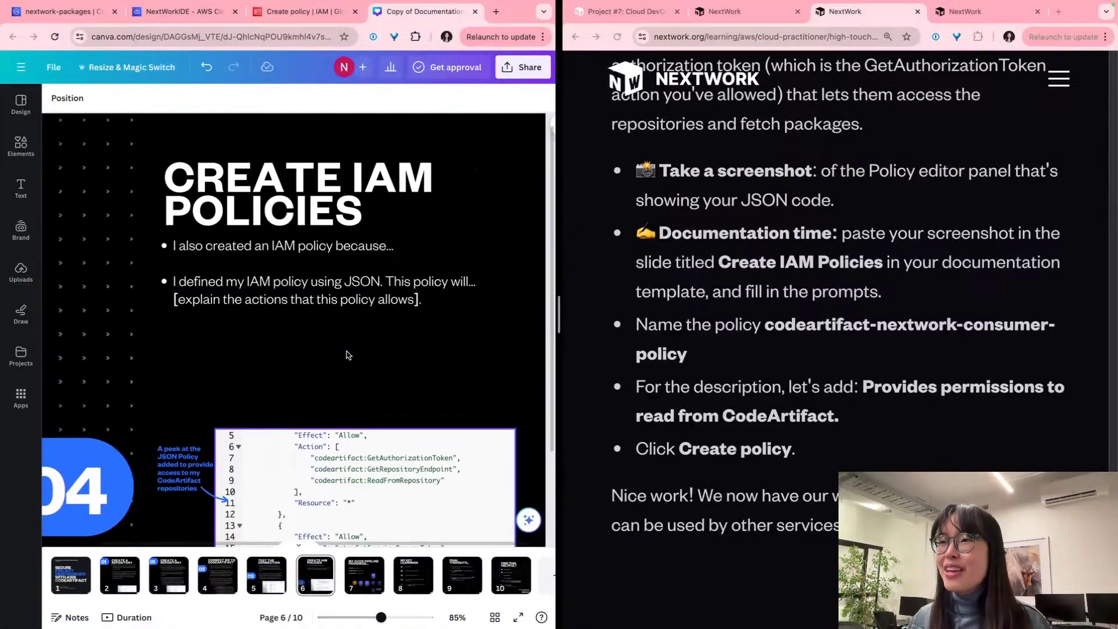
pyautogui.click(372, 298)
pyautogui.click(416, 263)
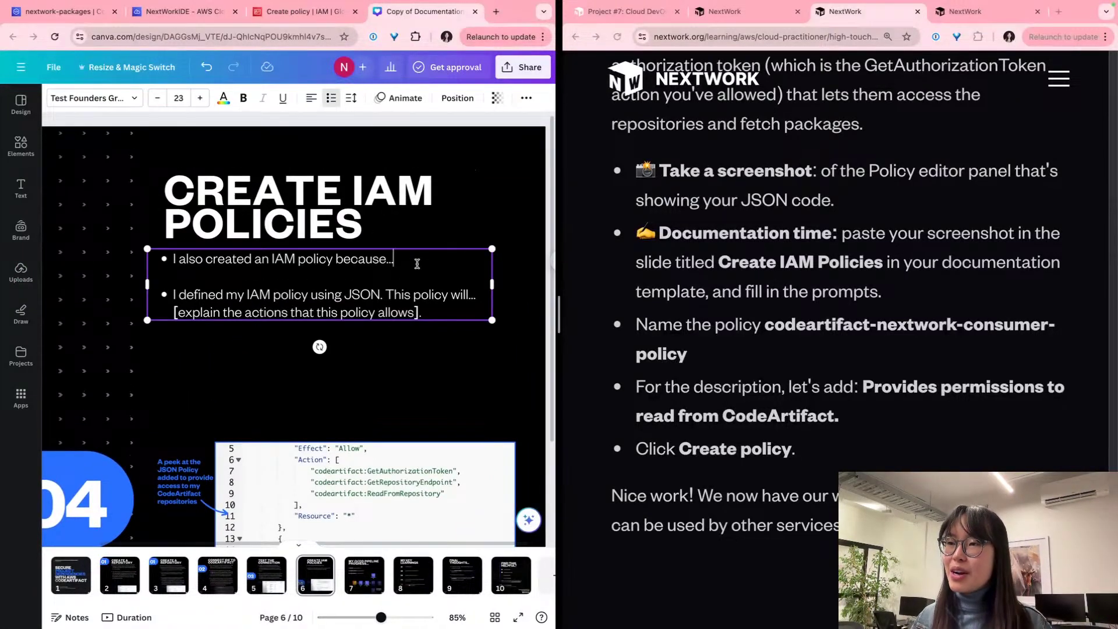
# Step: Write that CI/CD services like CodeBuild and CodePipeline need packages stored in CodeArtifact
pyautogui.press('BackSpace')
pyautogui.press('BackSpace')
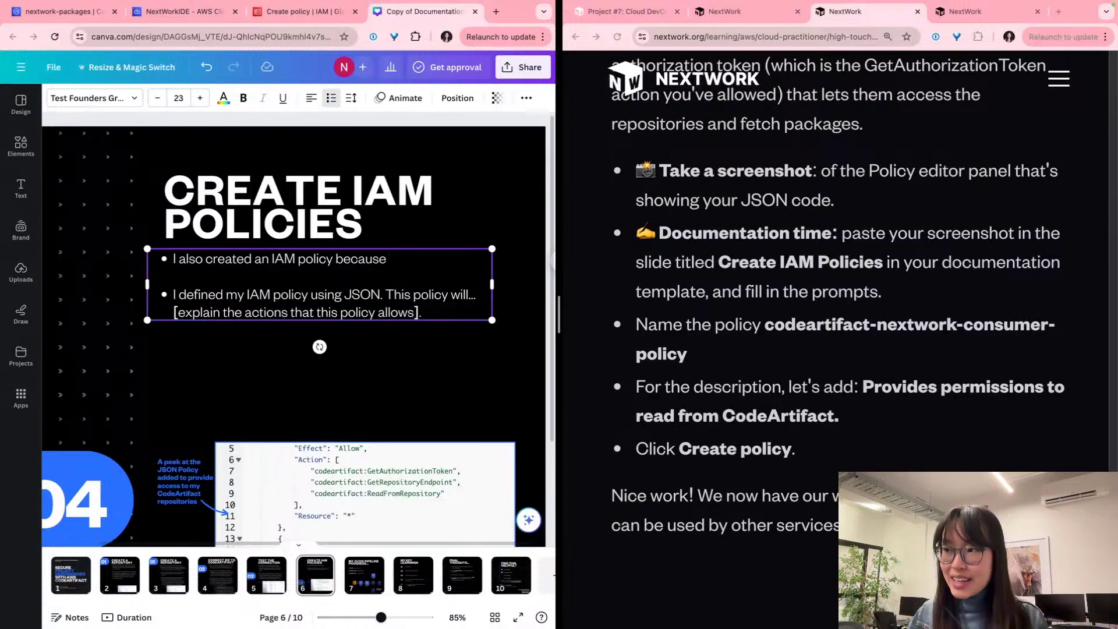
pyautogui.write('other')
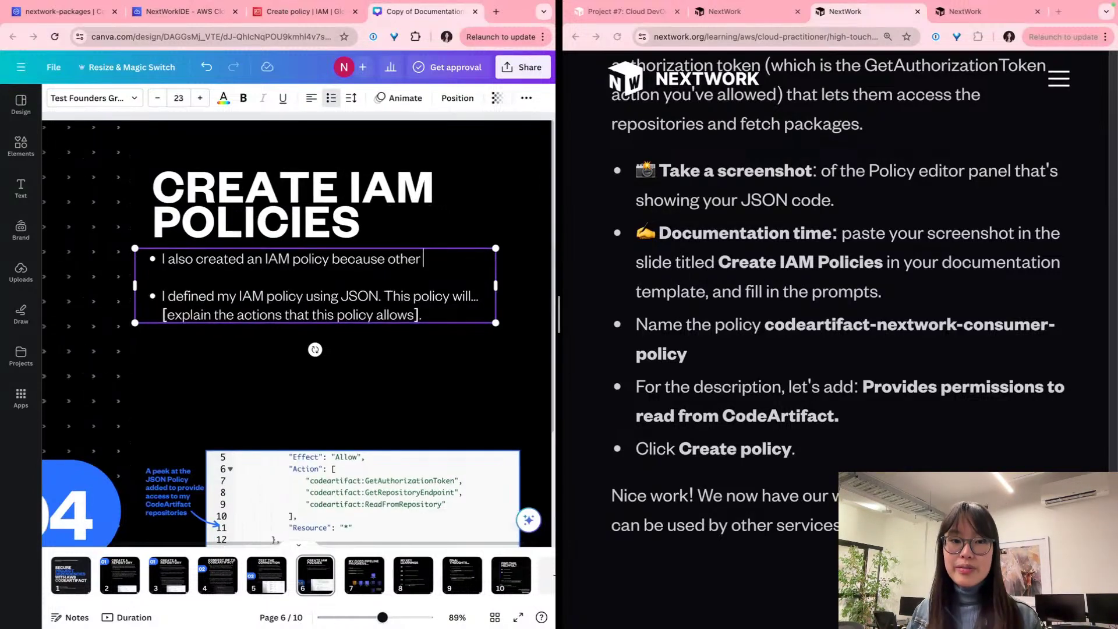
pyautogui.scroll(5, 442, 262)
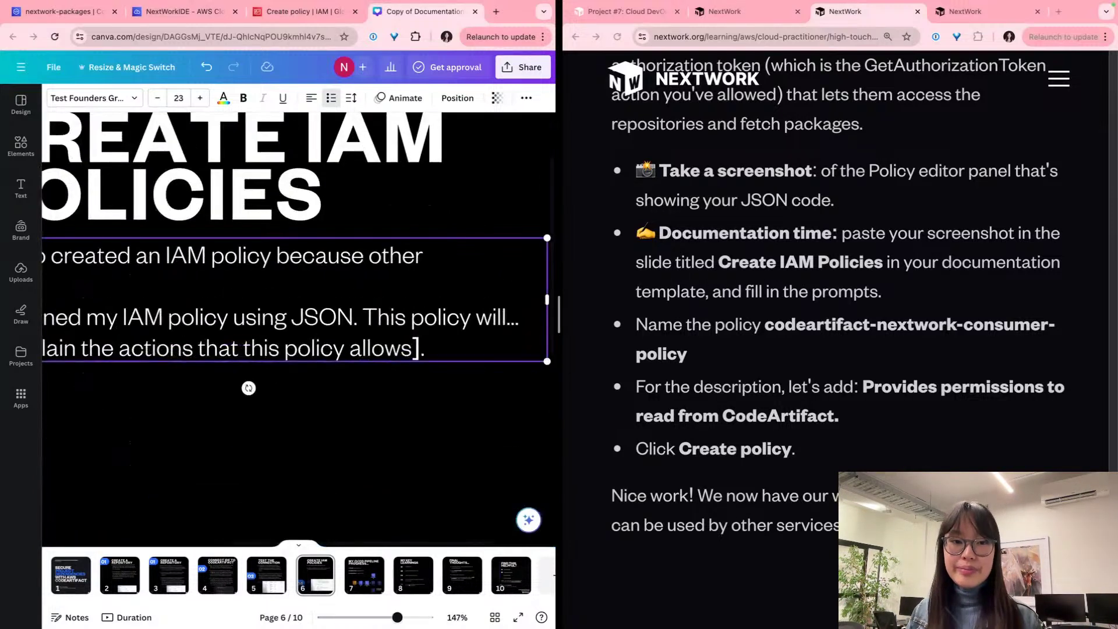
pyautogui.scroll(-3, 417, 261)
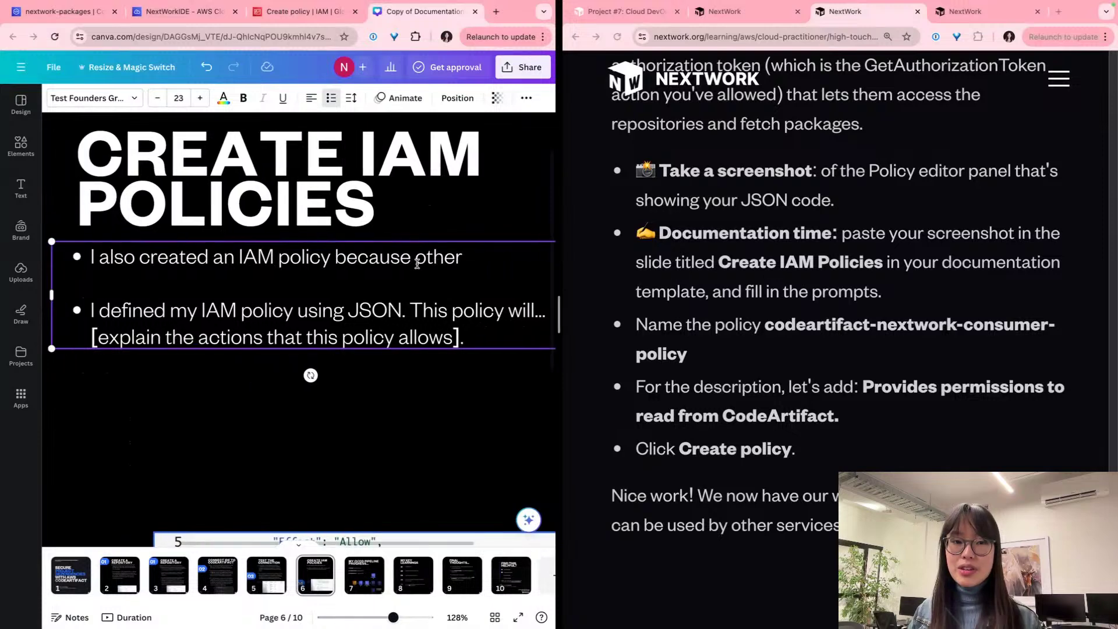
pyautogui.write('servic')
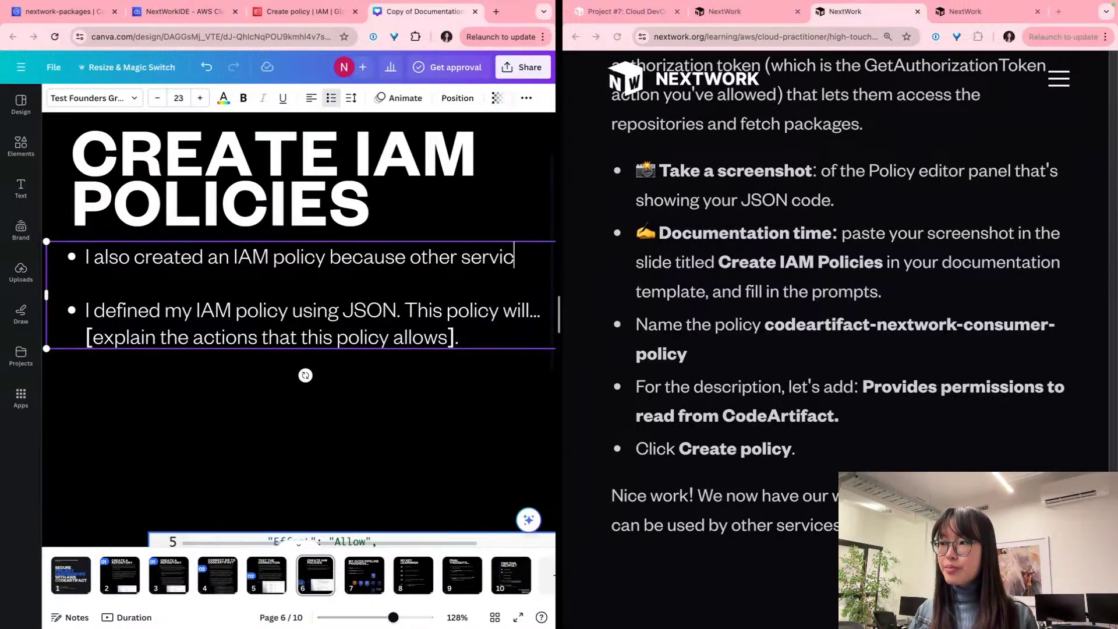
pyautogui.write('es in my CI/')
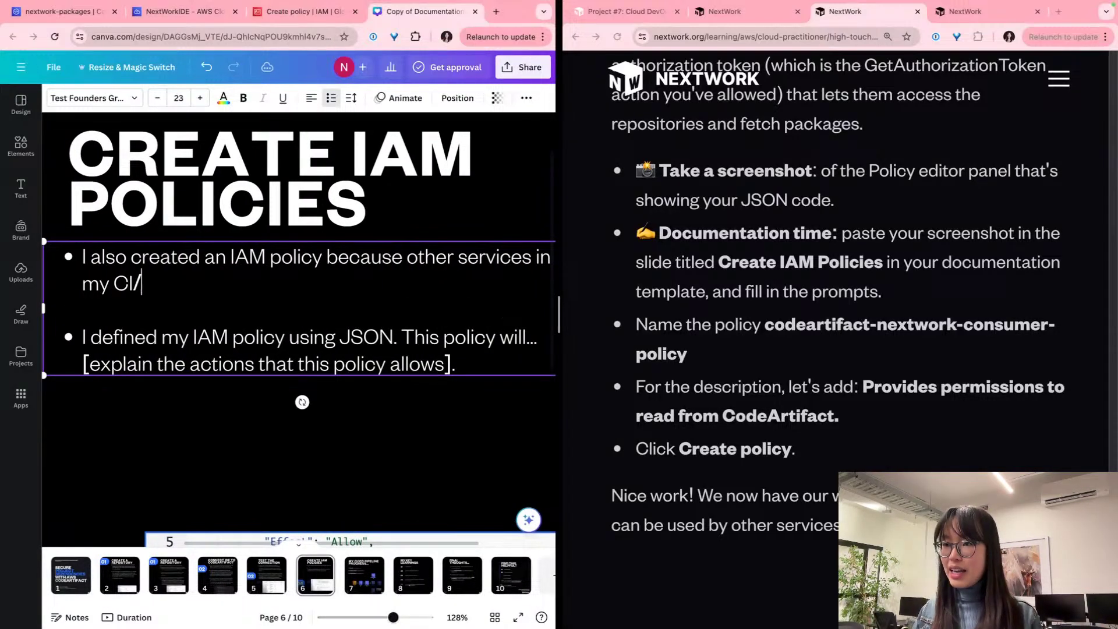
pyautogui.write('CD pipeline ')
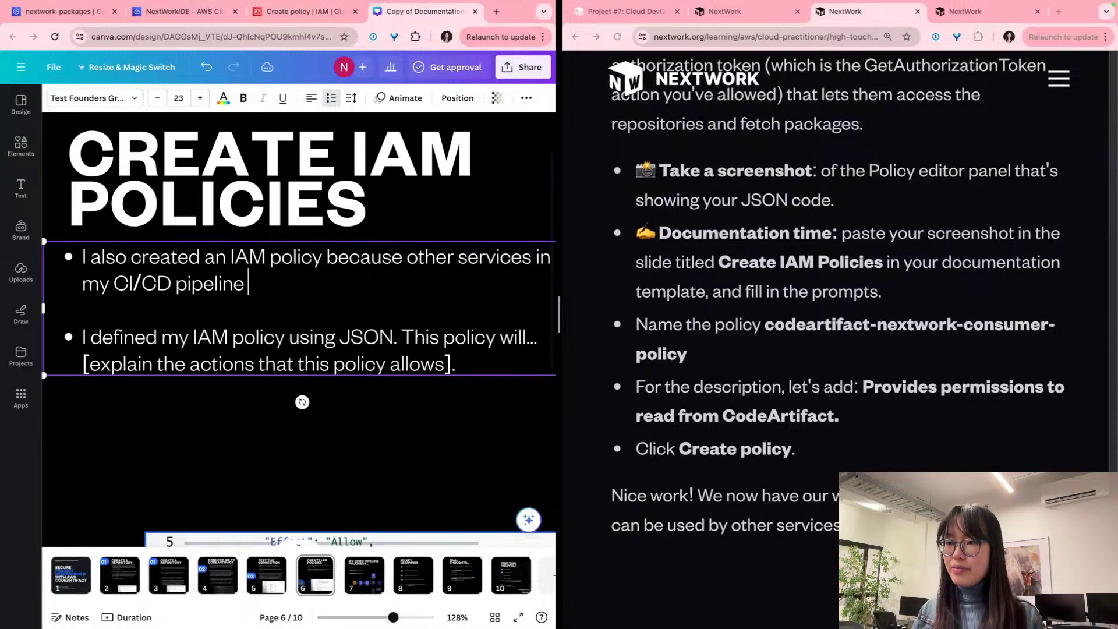
pyautogui.write('e.g. CodeBui')
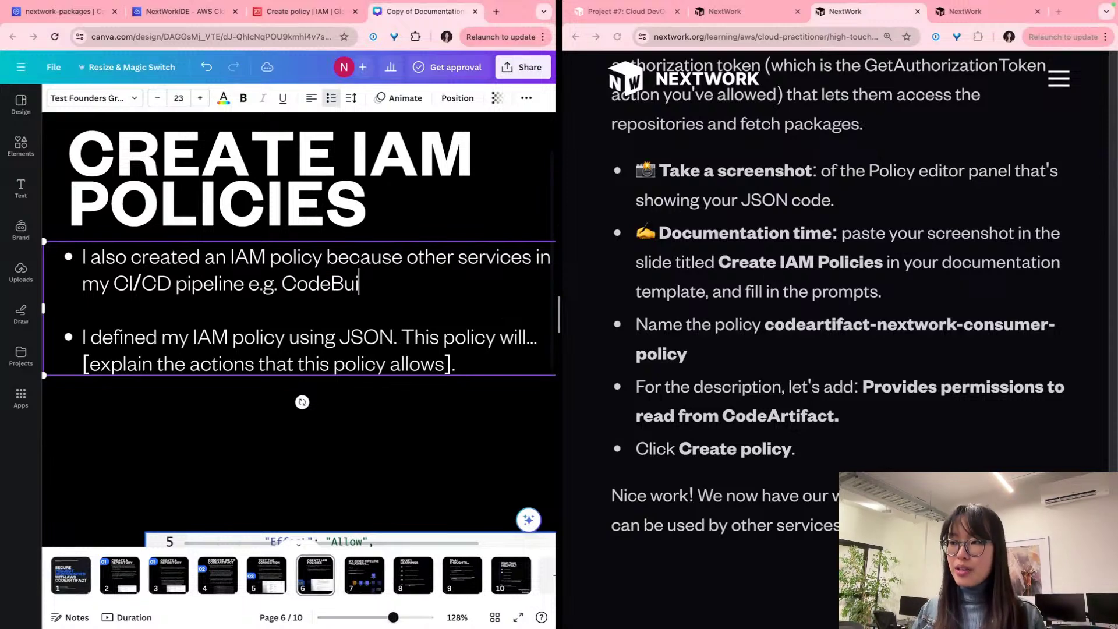
pyautogui.write('ld, CodePi')
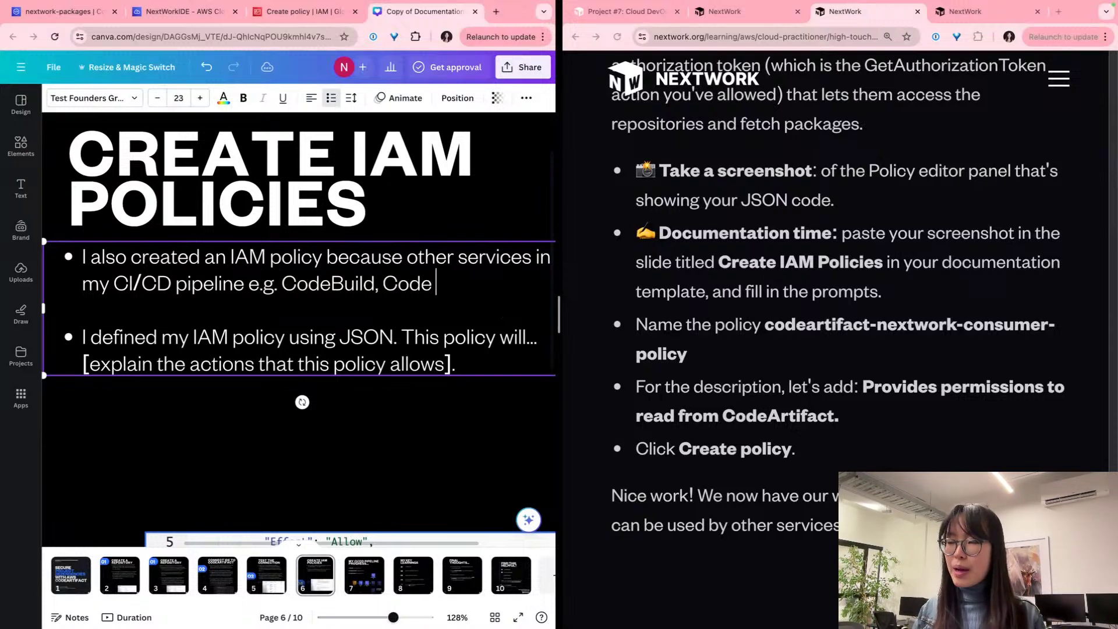
pyautogui.write('eline ')
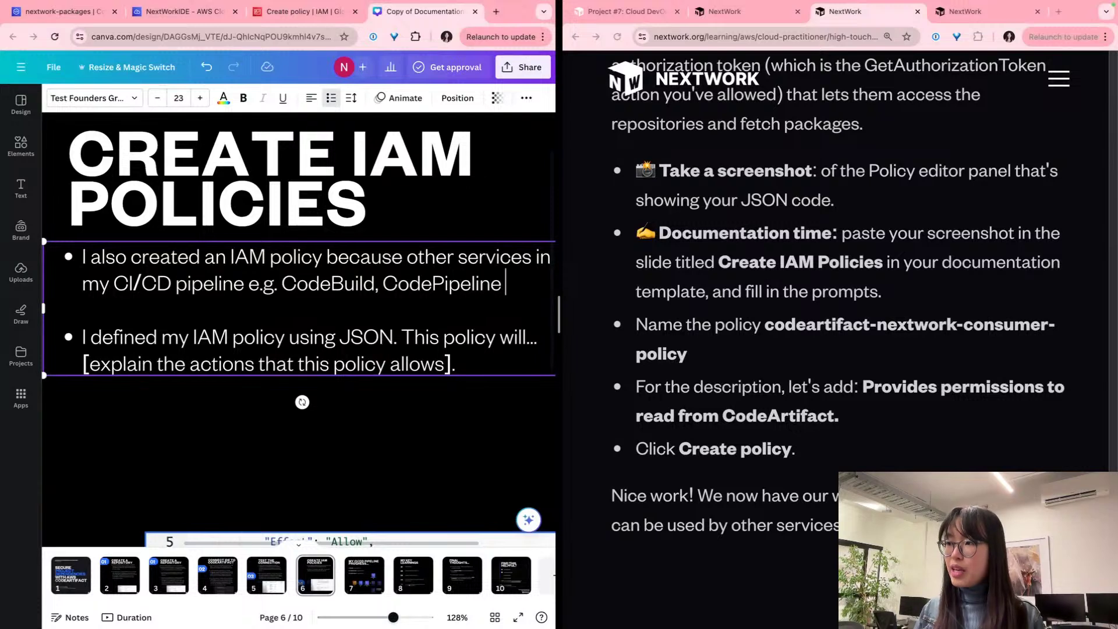
pyautogui.write('will be')
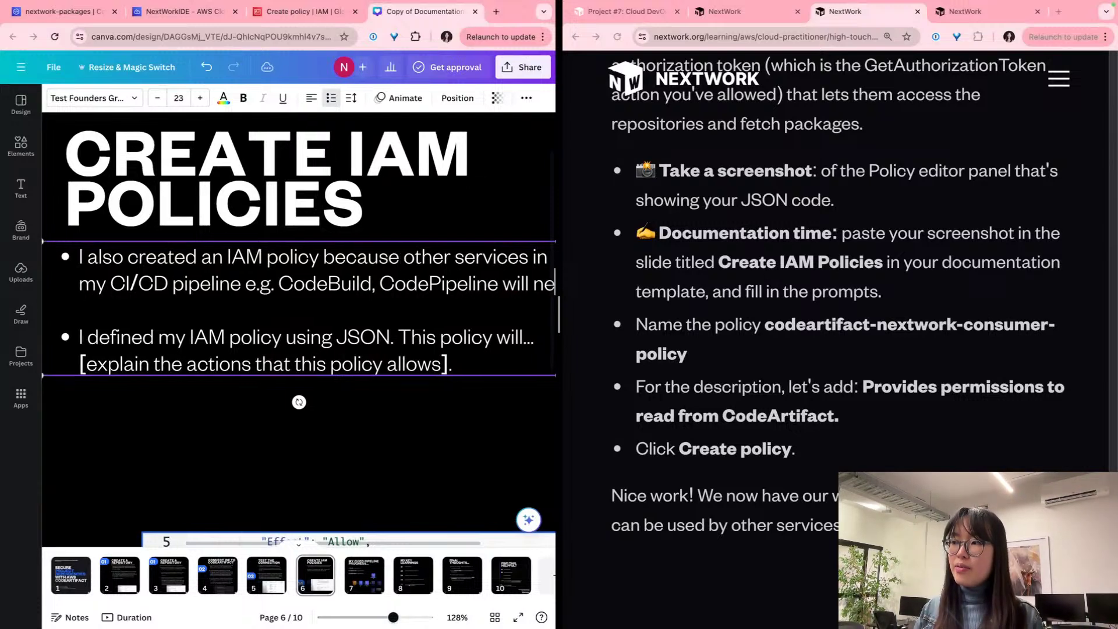
pyautogui.write(' needing ')
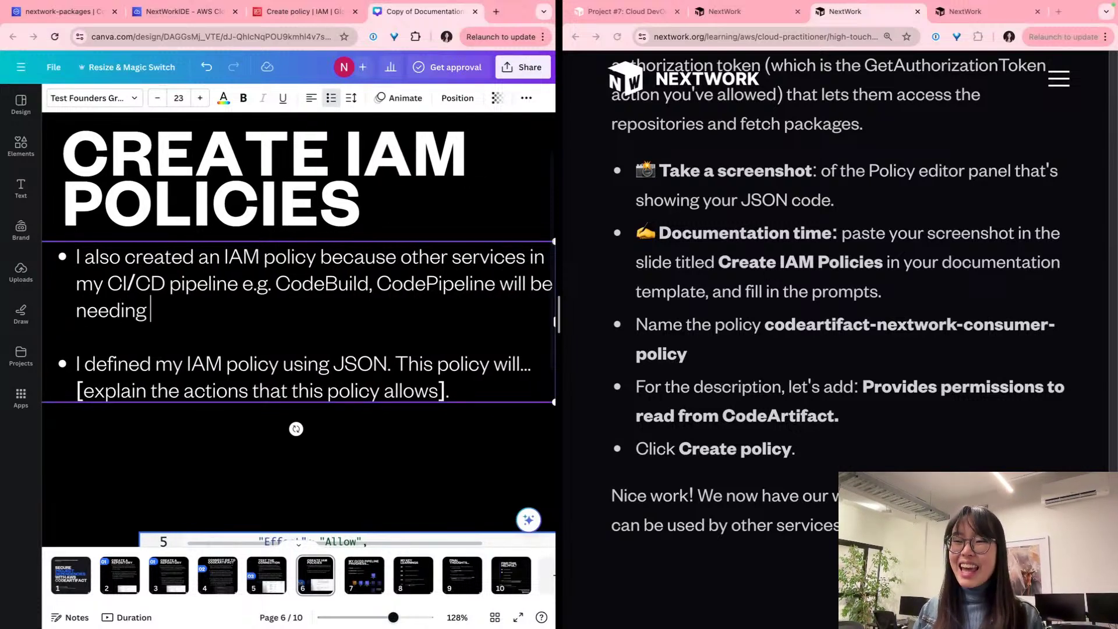
pyautogui.write('access to the')
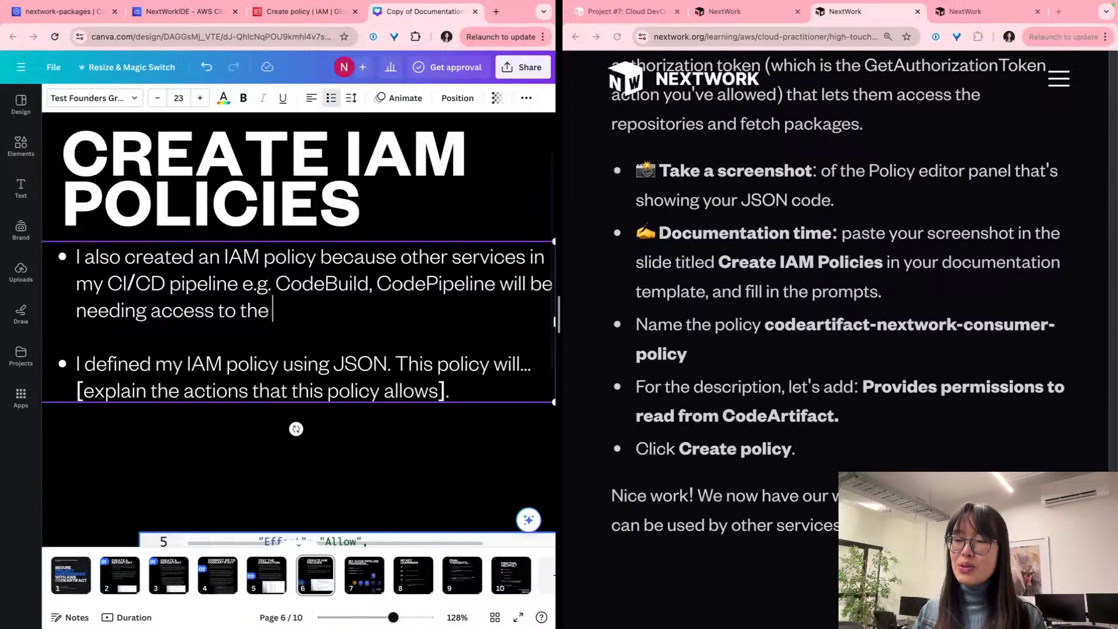
pyautogui.write('packages/')
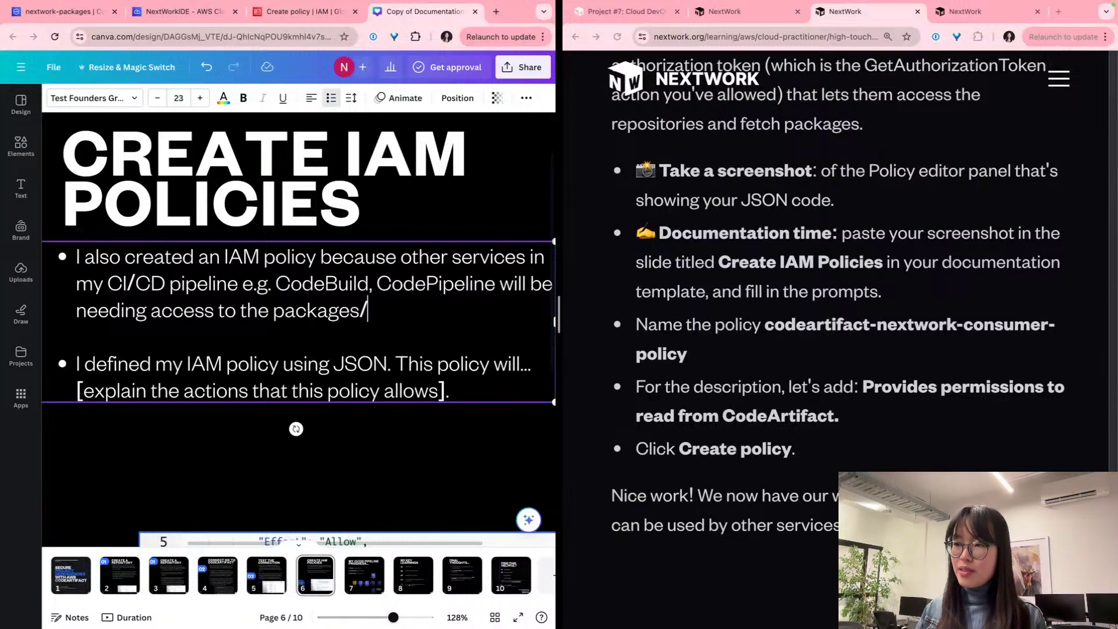
pyautogui.write('dependen')
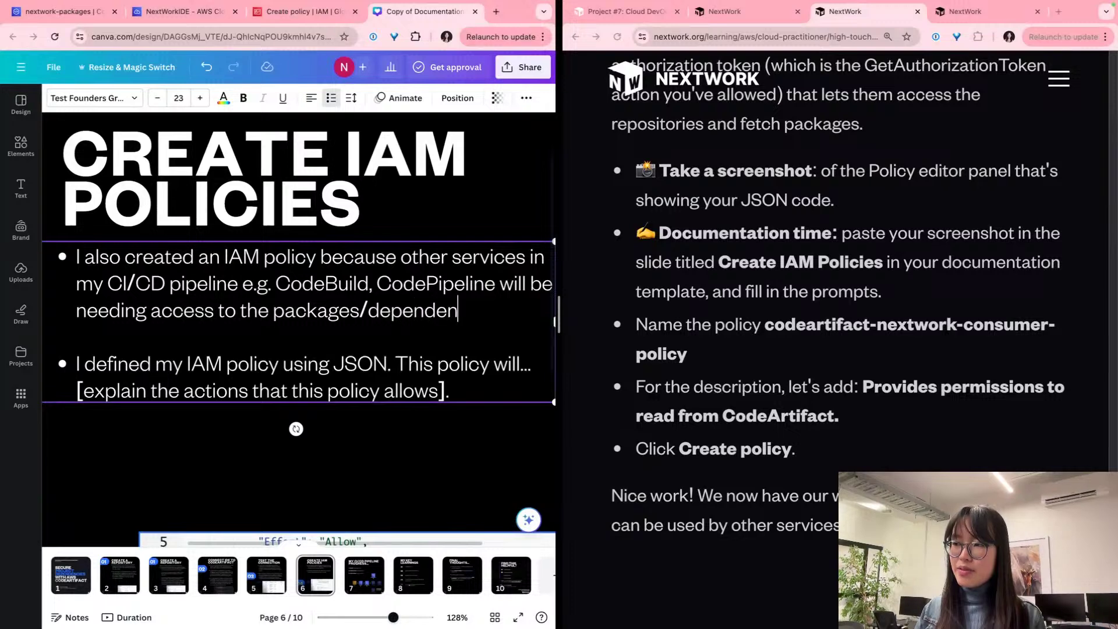
pyautogui.write('cies stored in CXo')
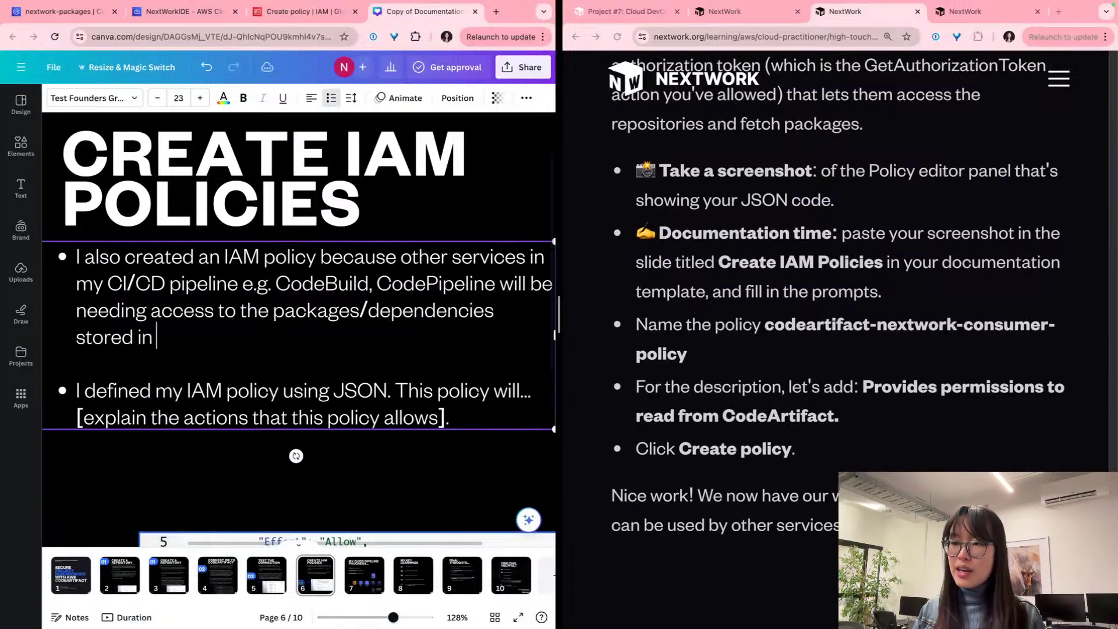
pyautogui.press('BackSpace')
pyautogui.write('Xo')
pyautogui.press('BackSpace')
pyautogui.write('os')
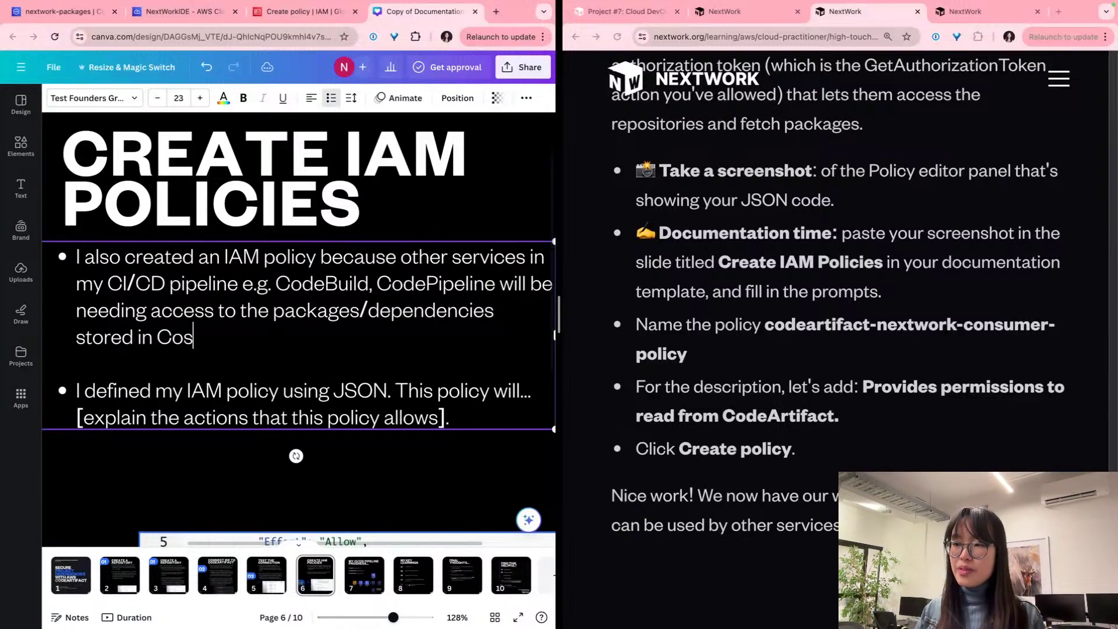
pyautogui.press('BackSpace')
pyautogui.write('deArtifact.')
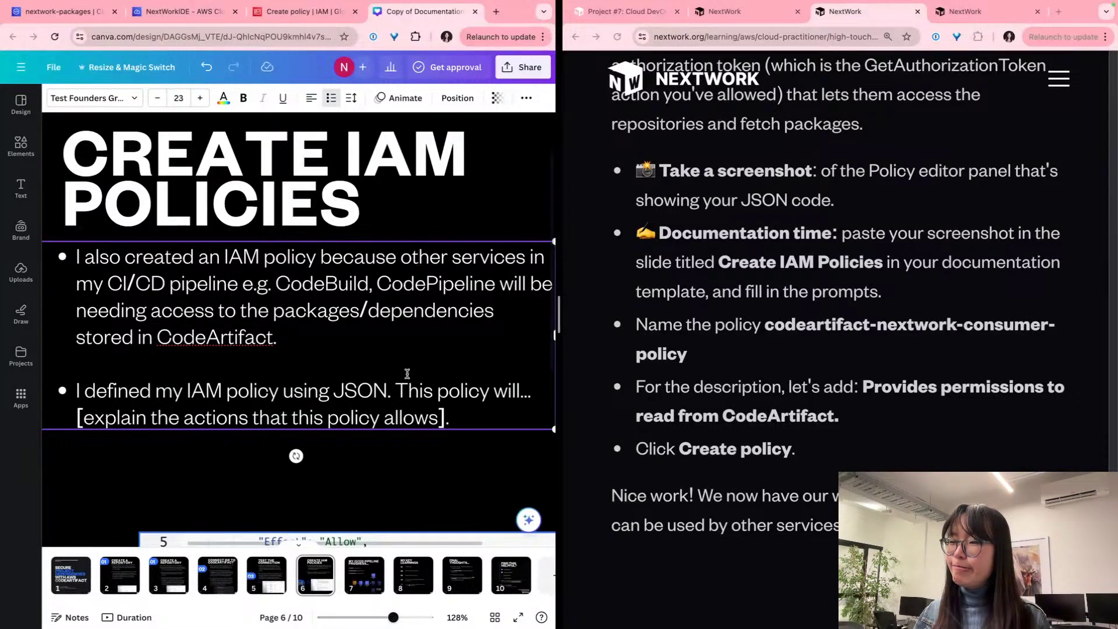
# Step: Add that these services lack access by default and must be granted it through an IAM Policy
pyautogui.write('By default, these ')
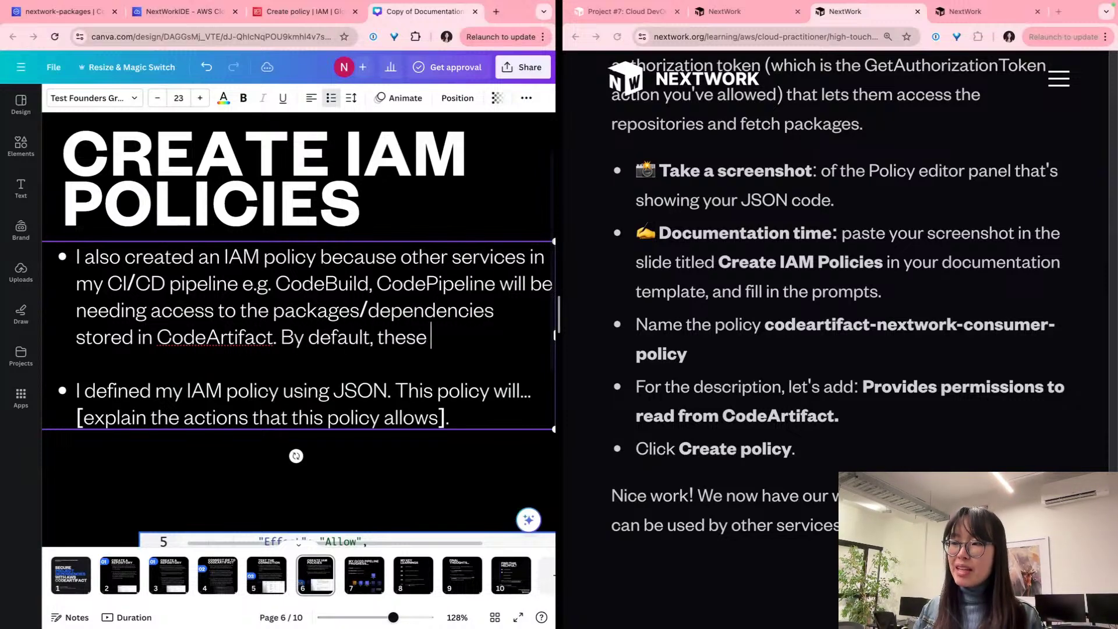
pyautogui.write('services do NO')
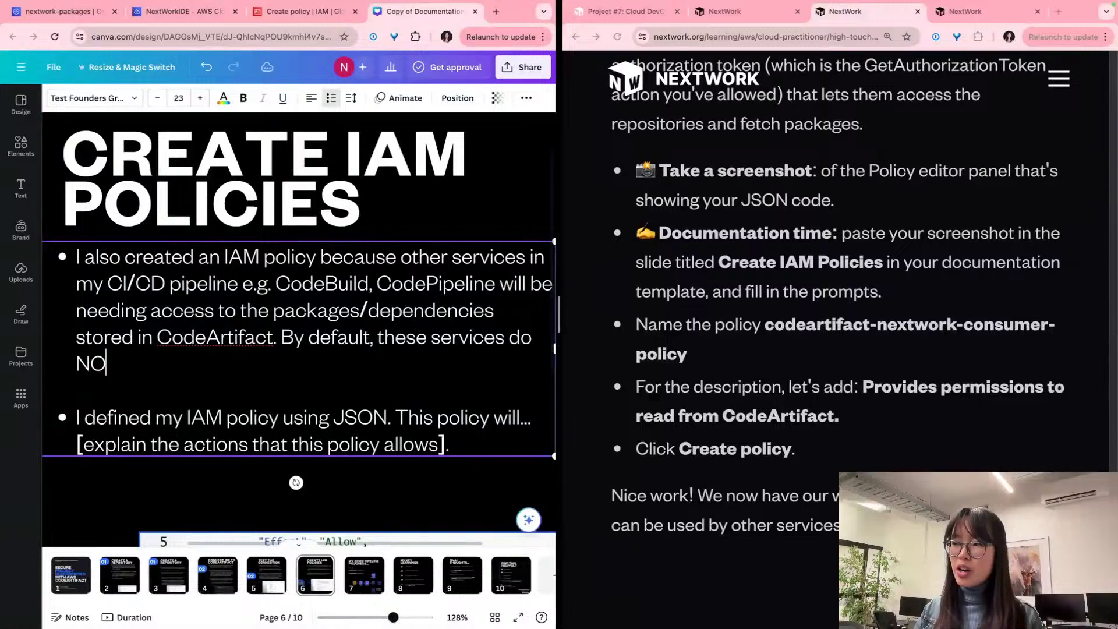
pyautogui.write('T haven')
pyautogui.press('BackSpace')
pyautogui.write('ac')
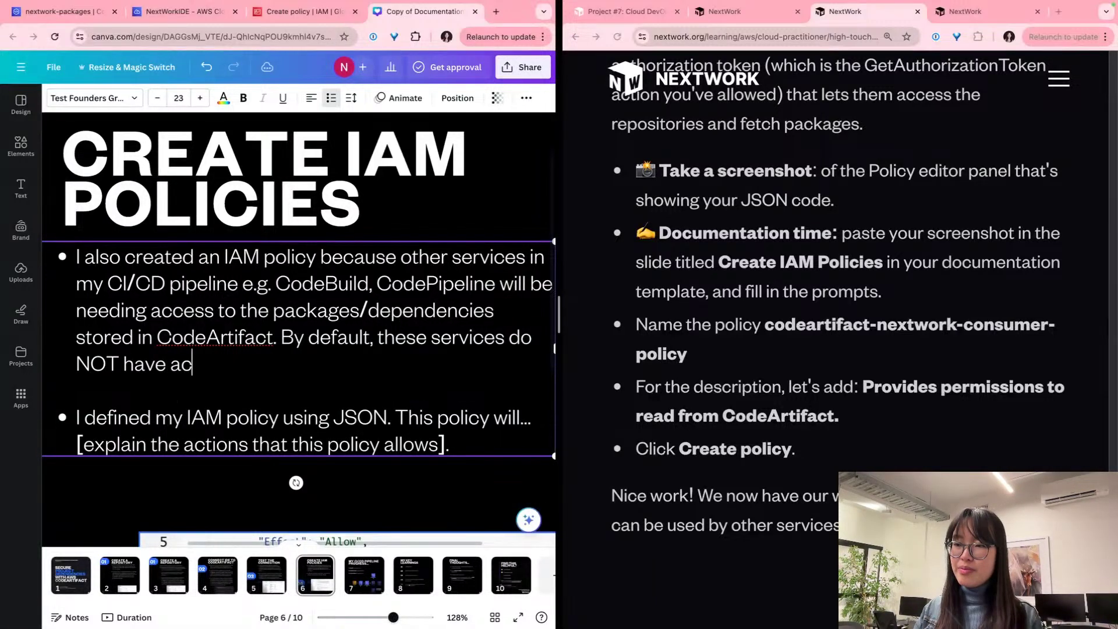
pyautogui.write('ess.so')
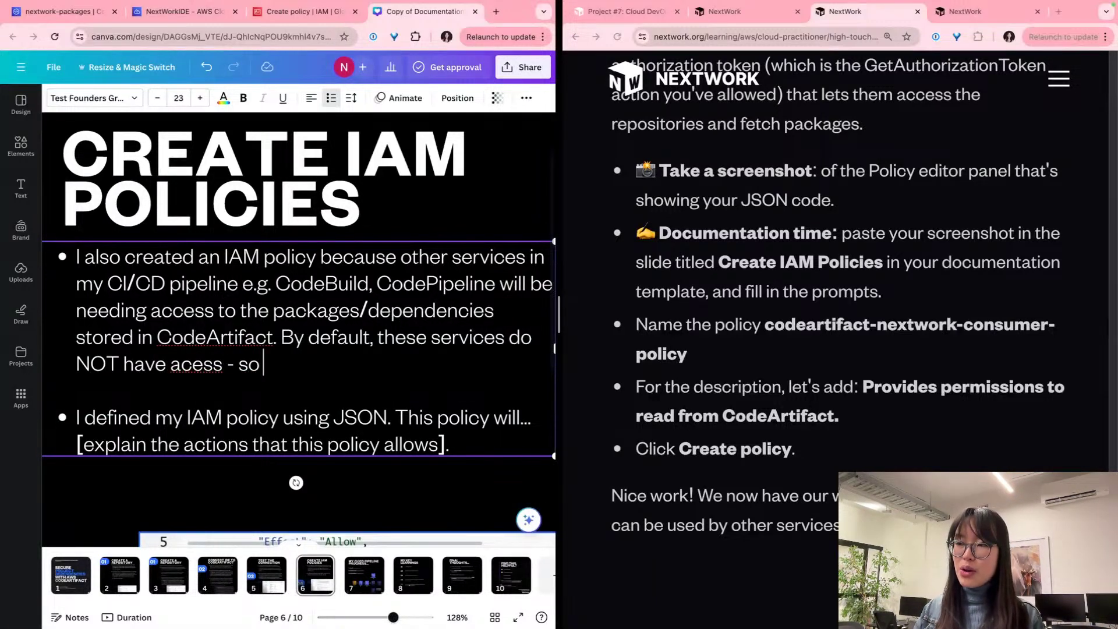
pyautogui.write(' they need to begran')
pyautogui.press('BackSpace')
pyautogui.press('BackSpace')
pyautogui.press('BackSpace')
pyautogui.press('BackSpace')
pyautogui.write('granted access')
pyautogui.press('BackSpace')
pyautogui.press('BackSpace')
pyautogui.press('BackSpace')
pyautogui.write('cess ')
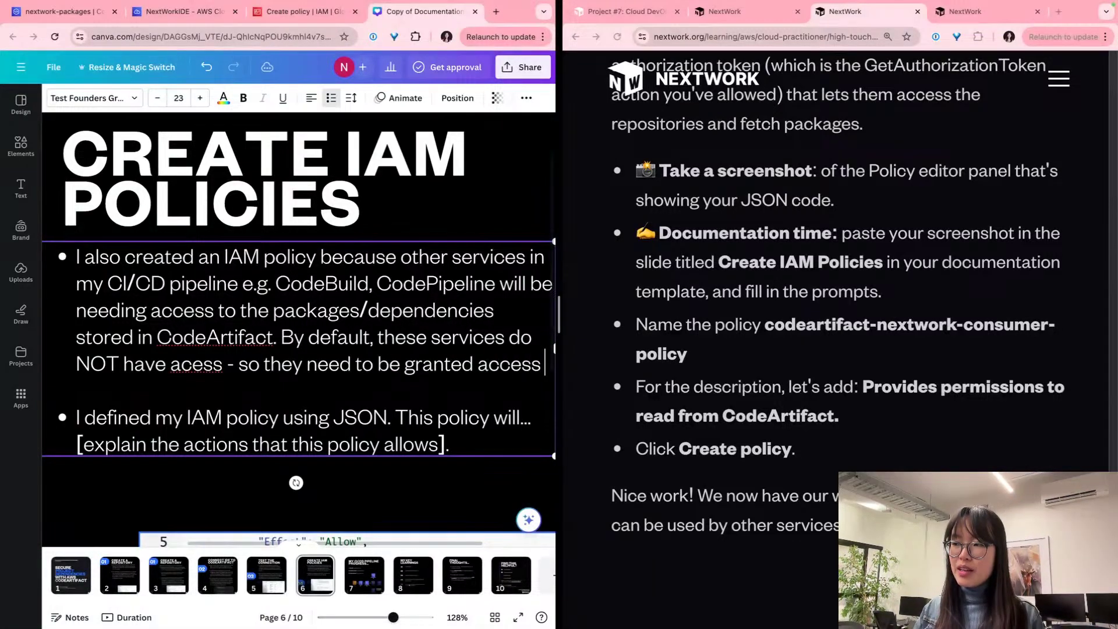
pyautogui.write('through an IAM po')
pyautogui.press('BackSpace')
pyautogui.press('BackSpace')
pyautogui.write('Policy')
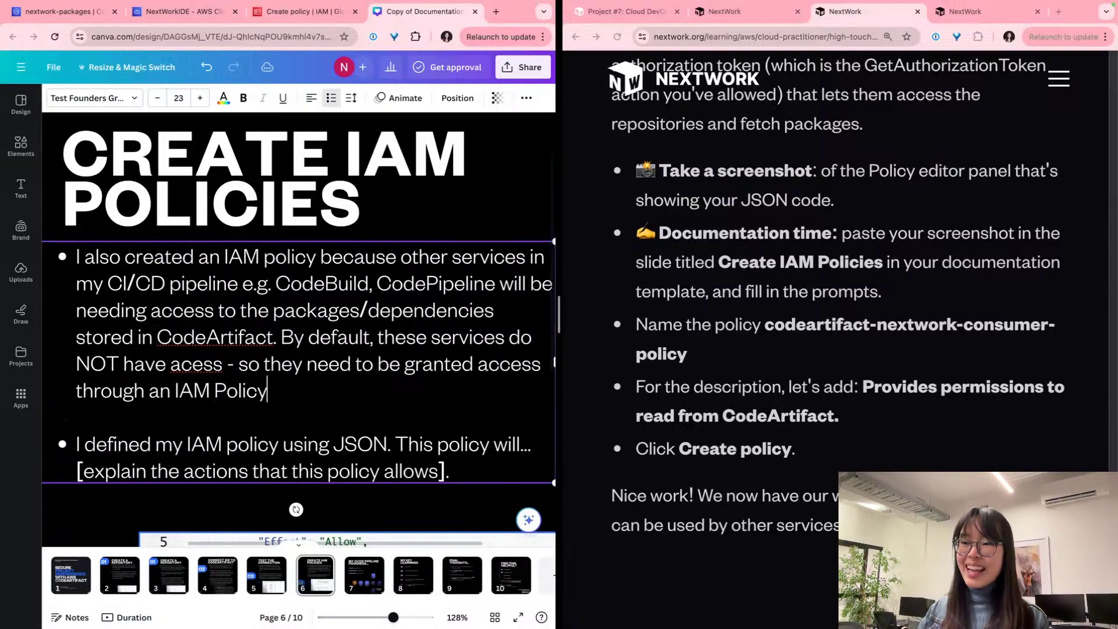
pyautogui.scroll(-2, 298, 303)
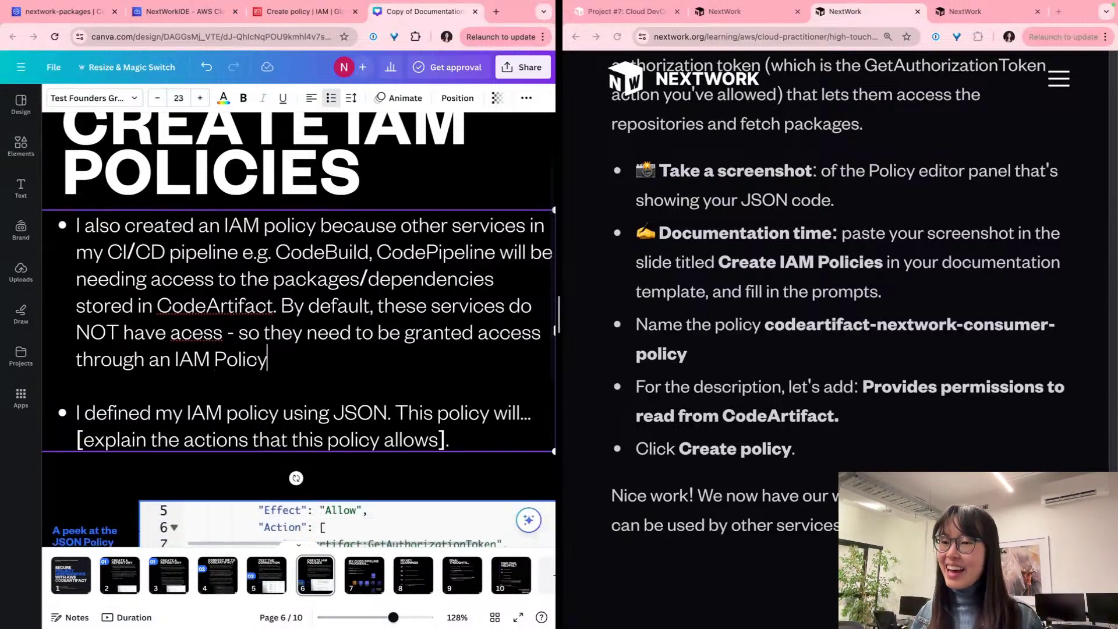
pyautogui.write('.')
pyautogui.scroll(-4, 298, 329)
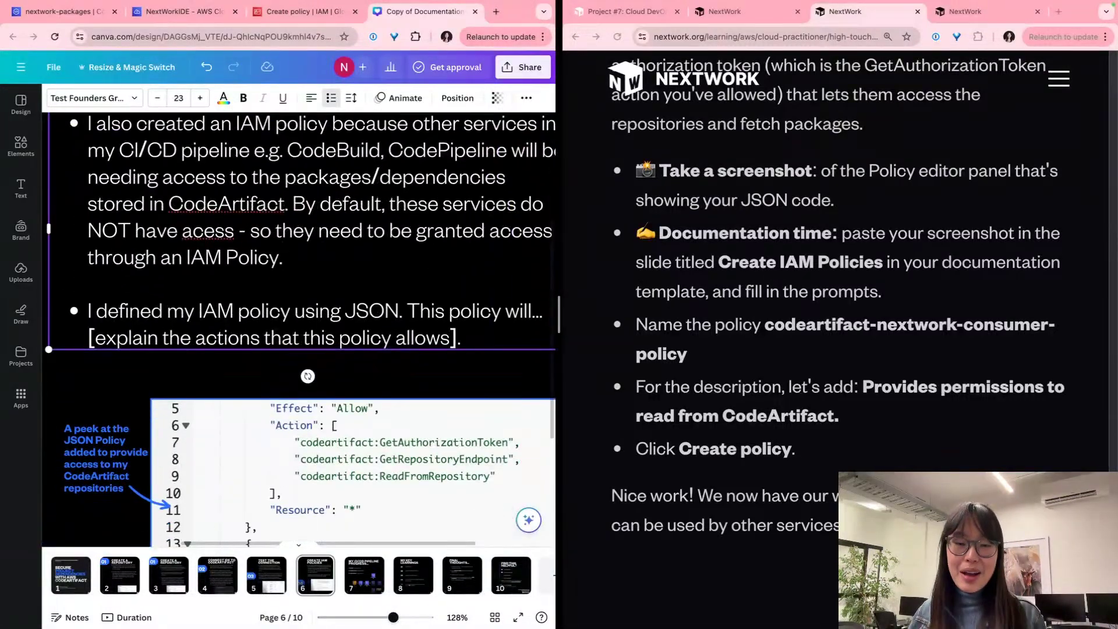
pyautogui.scroll(-2, 301, 330)
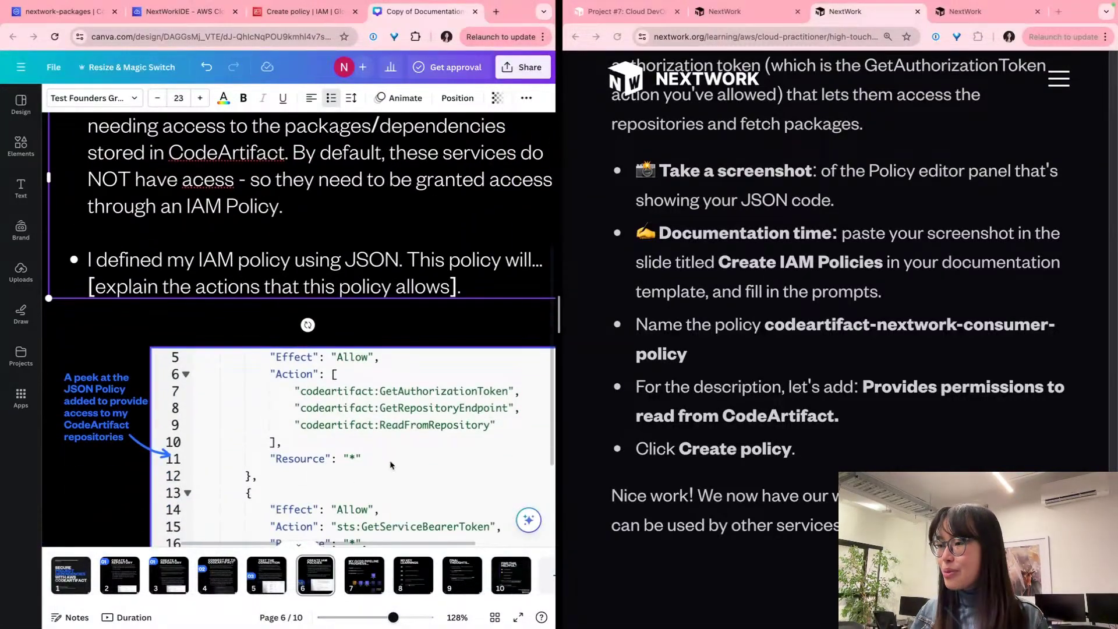
pyautogui.scroll(-4, 383, 376)
pyautogui.scroll(1, 375, 378)
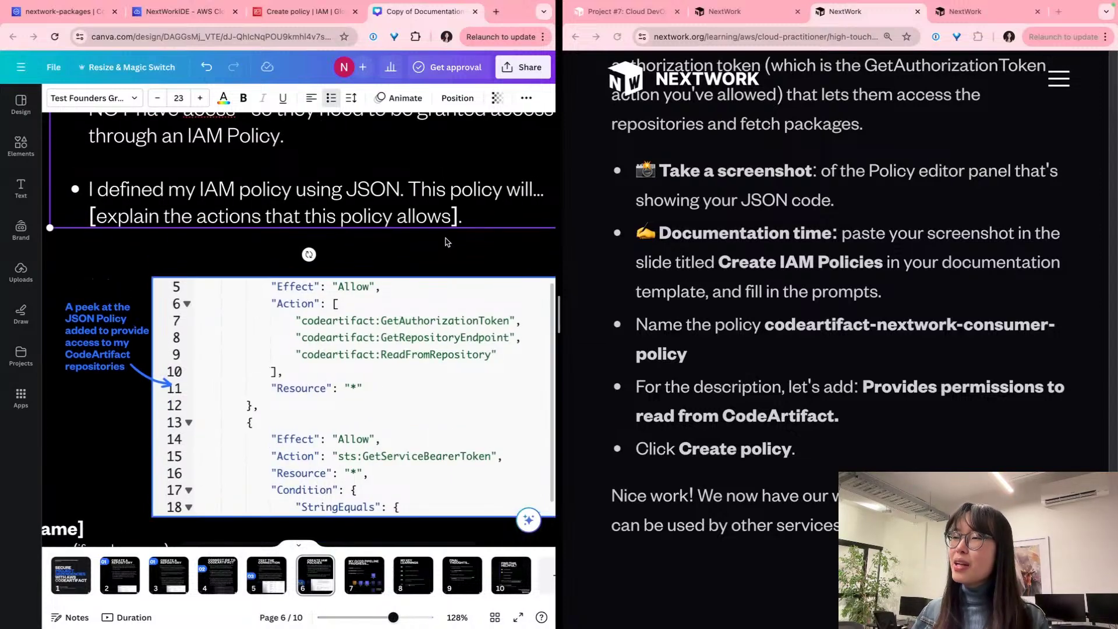
# Step: Replace the second bullet's placeholder with 'enable the policy holder to get authorisation tokens'
pyautogui.click(467, 221)
pyautogui.hotkey('shift', 'Home')
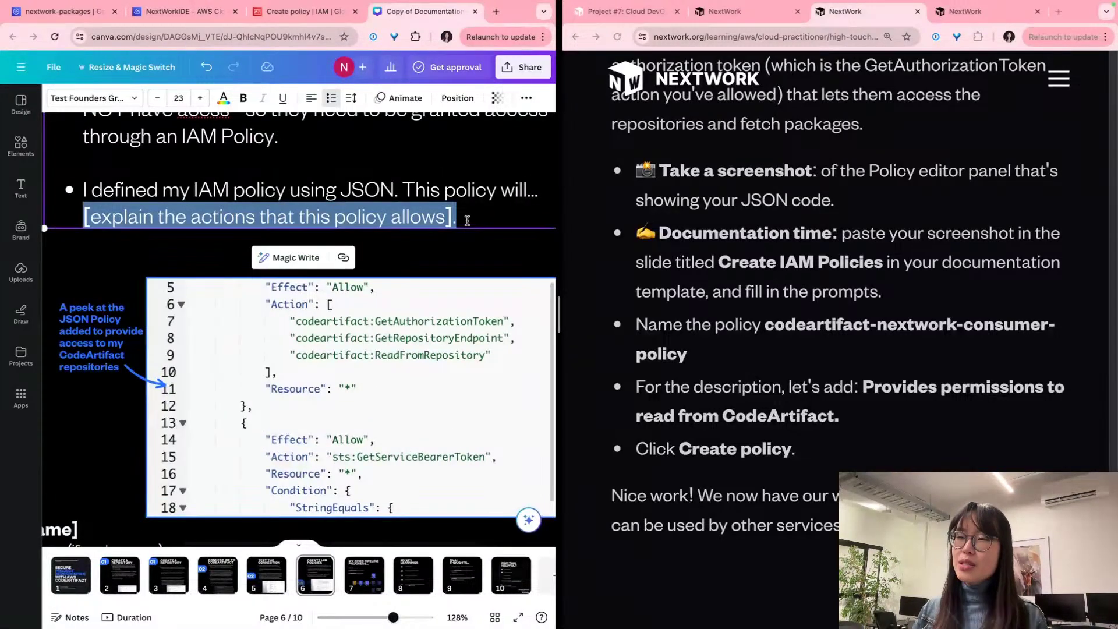
pyautogui.press('BackSpace')
pyautogui.press('BackSpace')
pyautogui.press('BackSpace')
pyautogui.press('BackSpace')
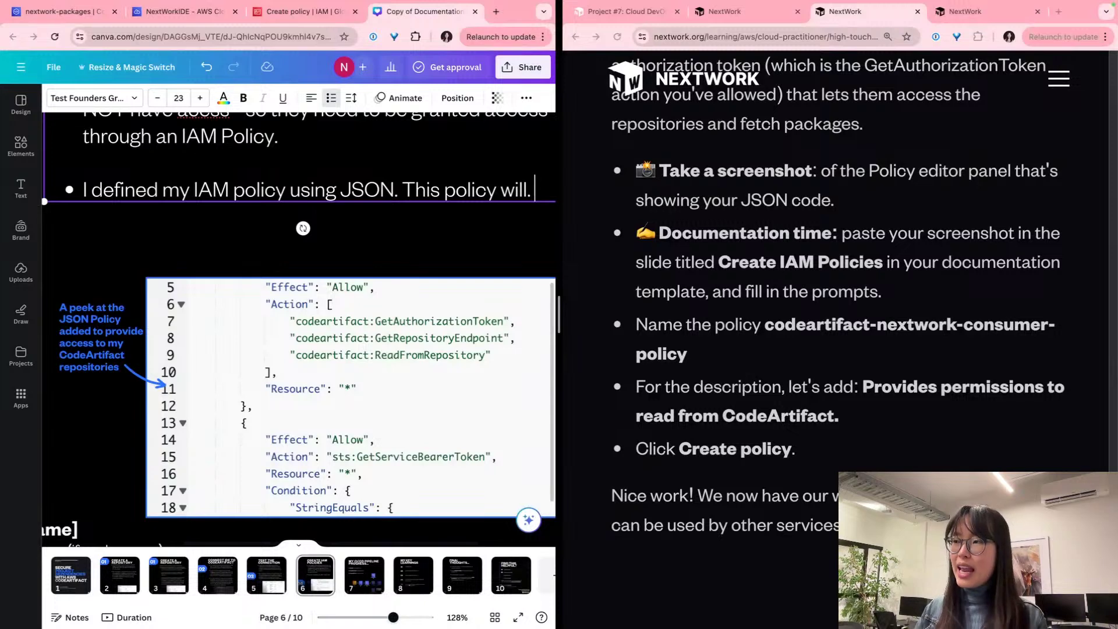
pyautogui.write('enable ')
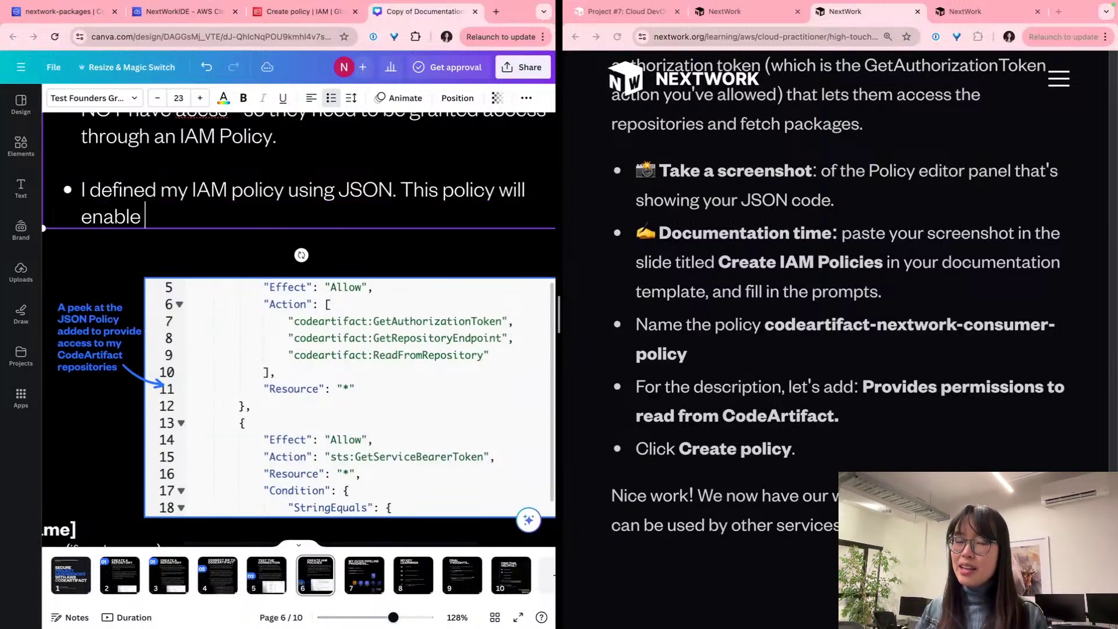
pyautogui.write('the pokl')
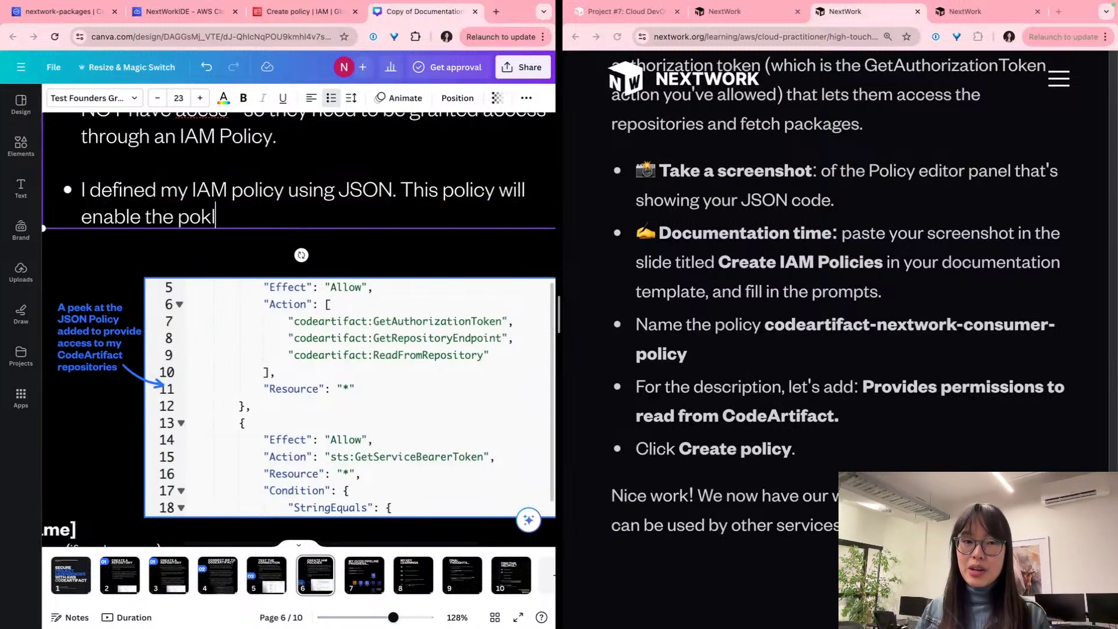
pyautogui.write('icy holder')
pyautogui.press('BackSpace')
pyautogui.press('BackSpace')
pyautogui.press('BackSpace')
pyautogui.press('BackSpace')
pyautogui.press('BackSpace')
pyautogui.press('BackSpace')
pyautogui.press('BackSpace')
pyautogui.press('BackSpace')
pyautogui.press('BackSpace')
pyautogui.press('BackSpace')
pyautogui.press('BackSpace')
pyautogui.write('licy holder to ')
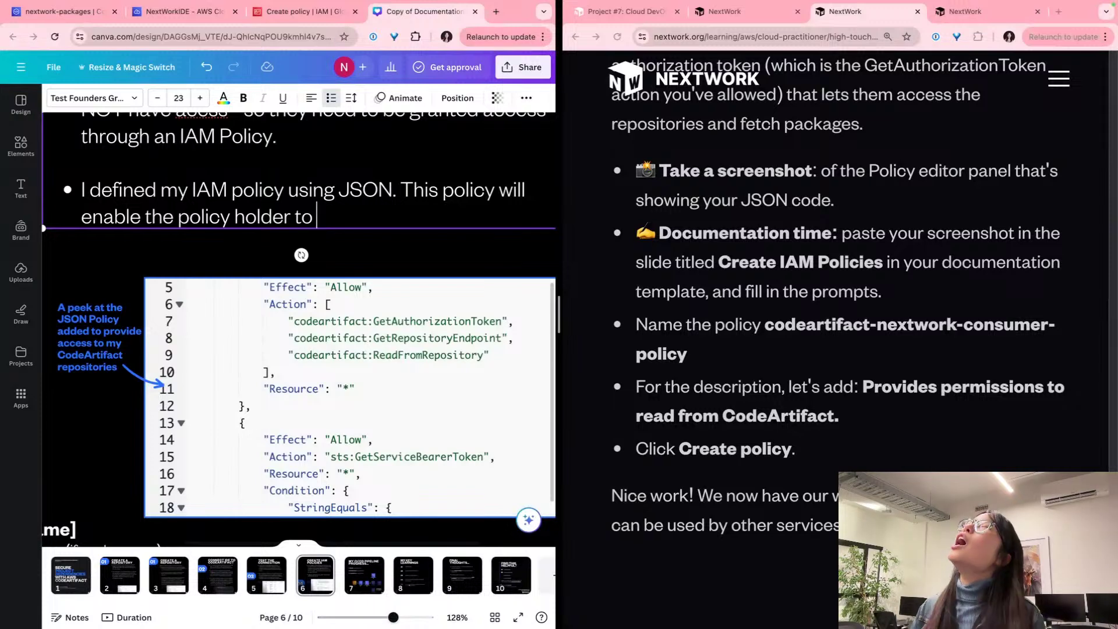
pyautogui.write('get au')
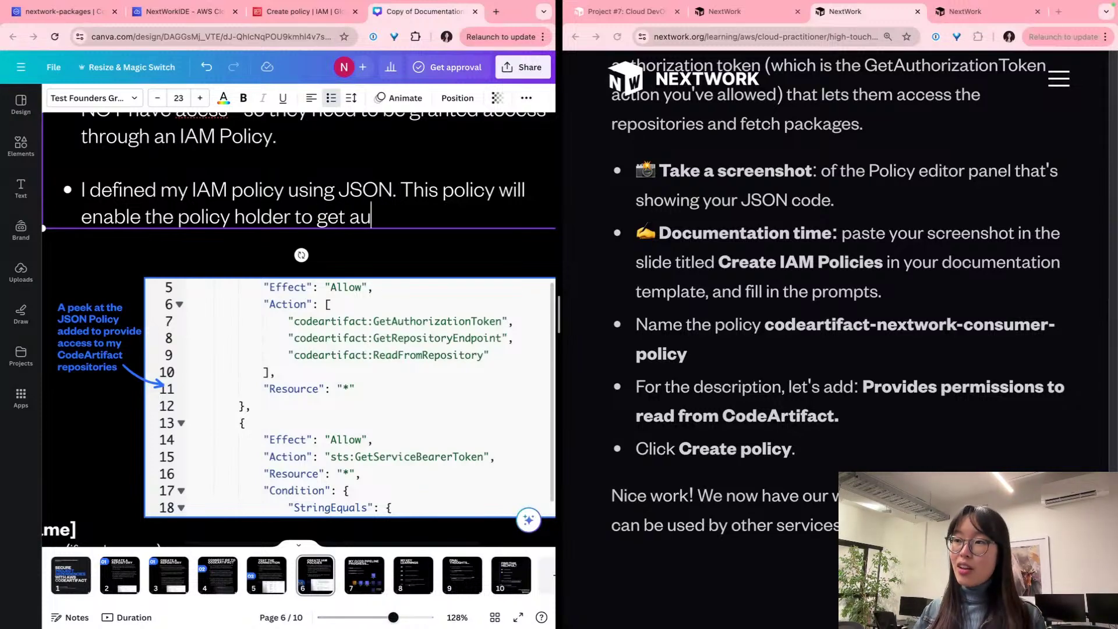
pyautogui.write('thoriza')
pyautogui.press('BackSpace')
pyautogui.press('BackSpace')
pyautogui.press('BackSpace')
pyautogui.press('BackSpace')
pyautogui.press('BackSpace')
pyautogui.press('BackSpace')
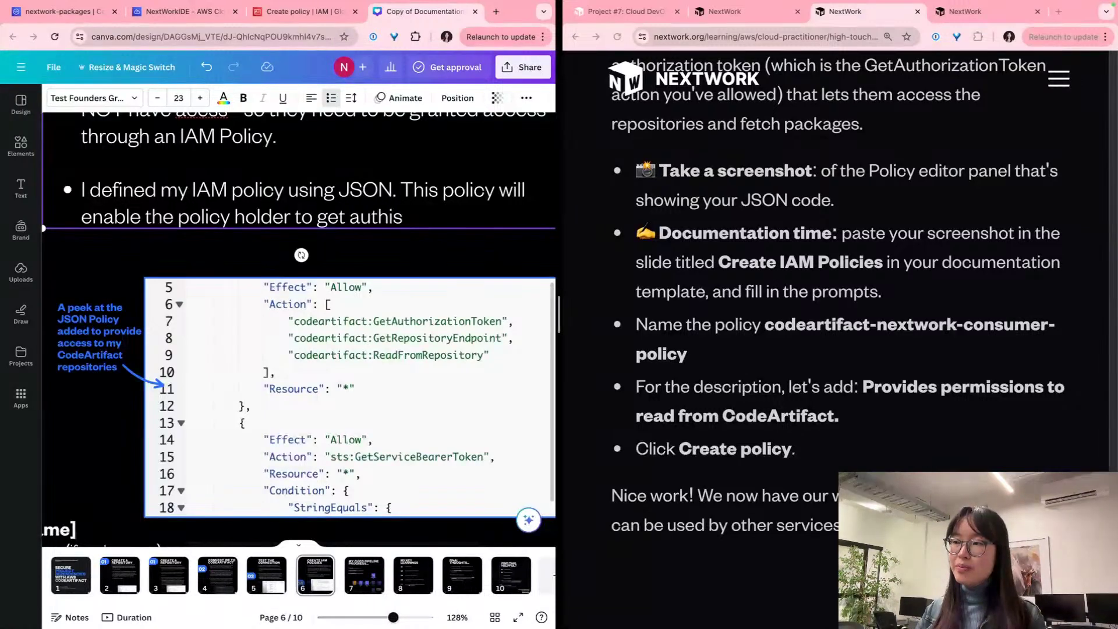
pyautogui.write('hori')
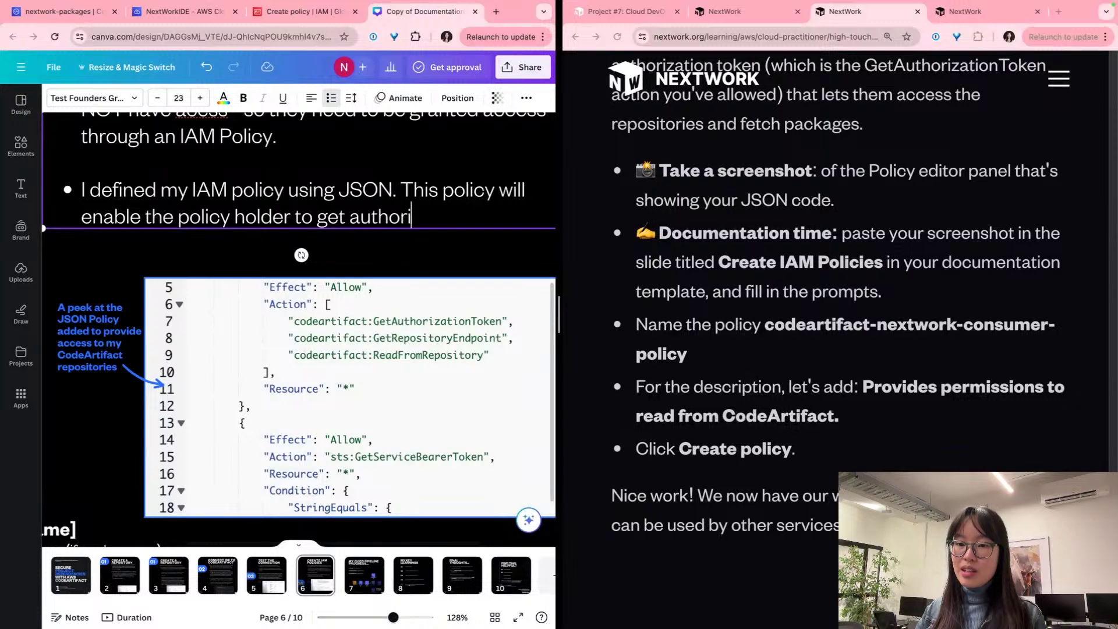
pyautogui.write('sation tokens')
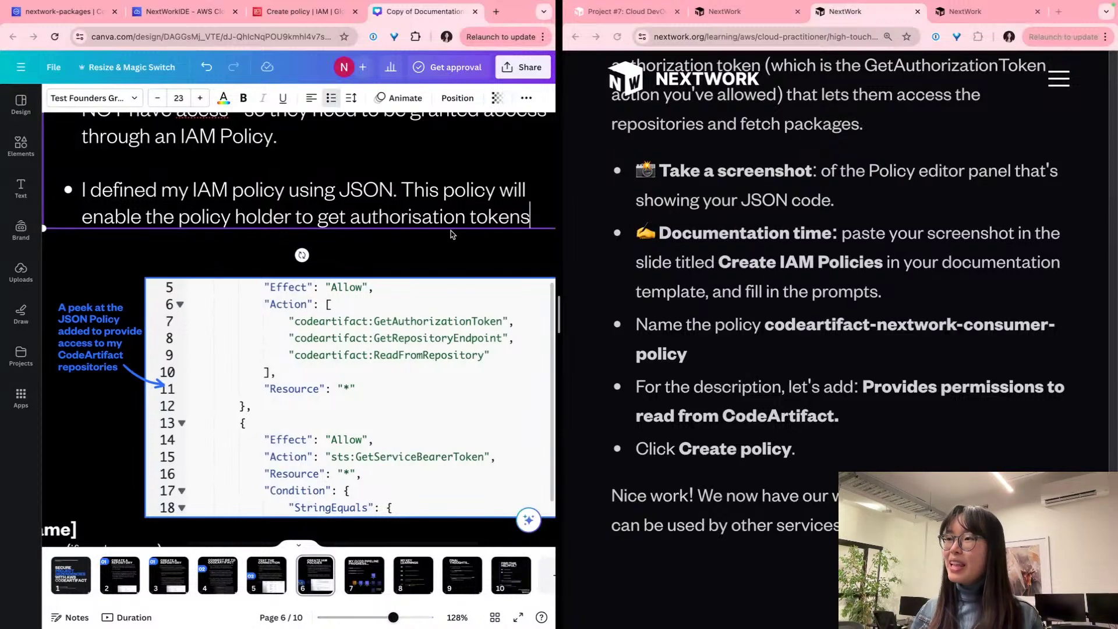
# Step: Finish the bullet with '(i.e. access to CodeArtifact), fetch the packages stored in CodeArtifact's repositories.'
pyautogui.hscroll(2, 451, 234)
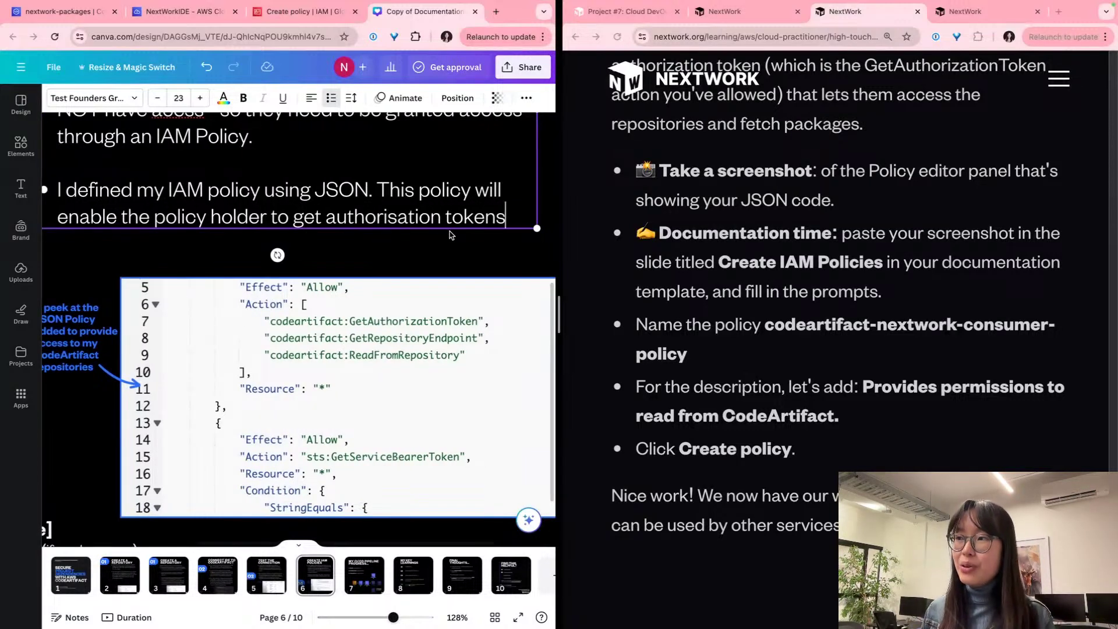
pyautogui.press('BackSpace')
pyautogui.write('(i.')
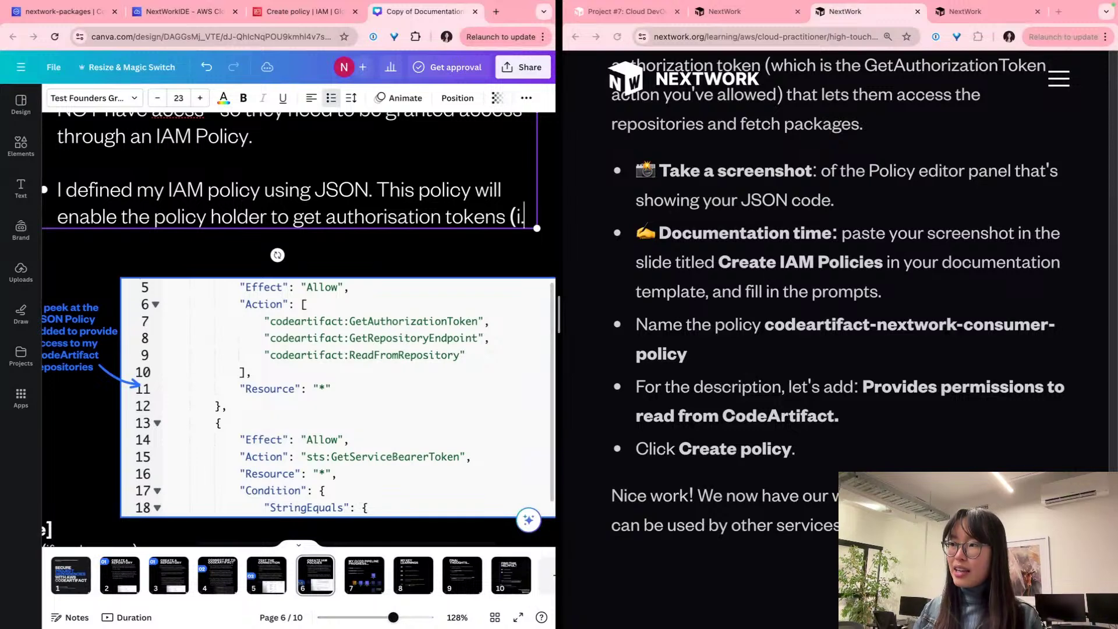
pyautogui.write('e. accers')
pyautogui.press('BackSpace')
pyautogui.press('BackSpace')
pyautogui.press('BackSpace')
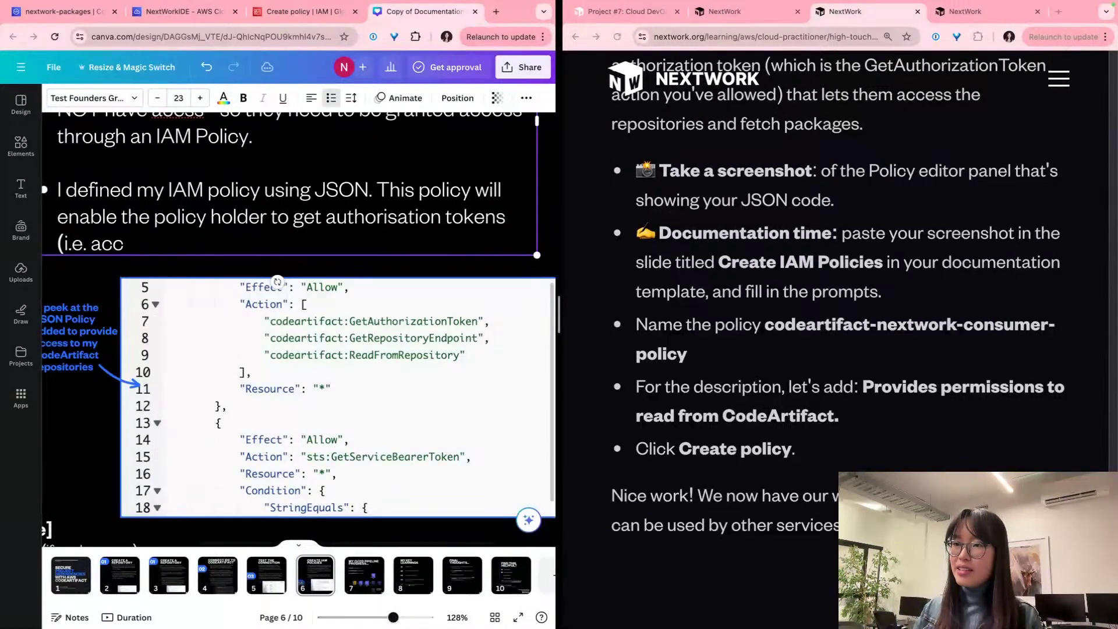
pyautogui.write('ess to')
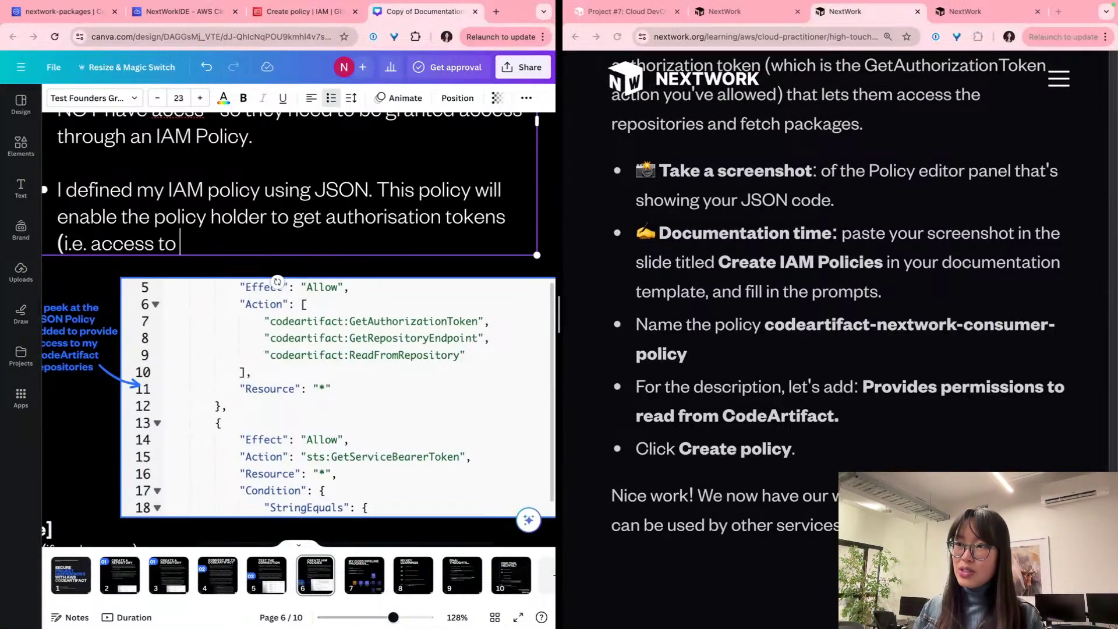
pyautogui.scroll(4, 299, 330)
pyautogui.write('CodeArti')
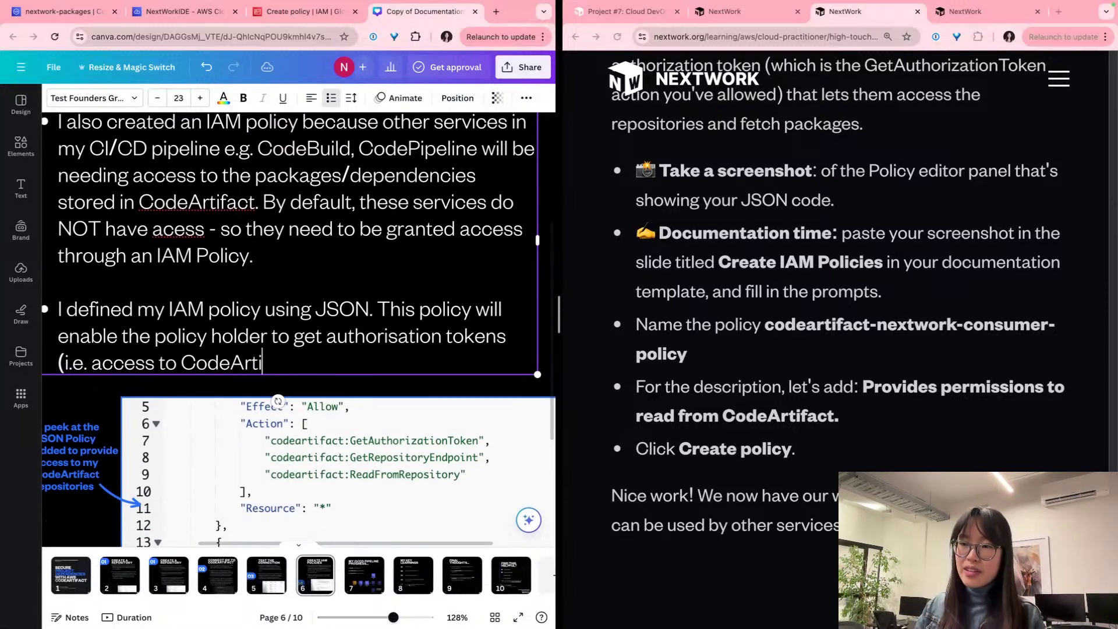
pyautogui.write('fact),')
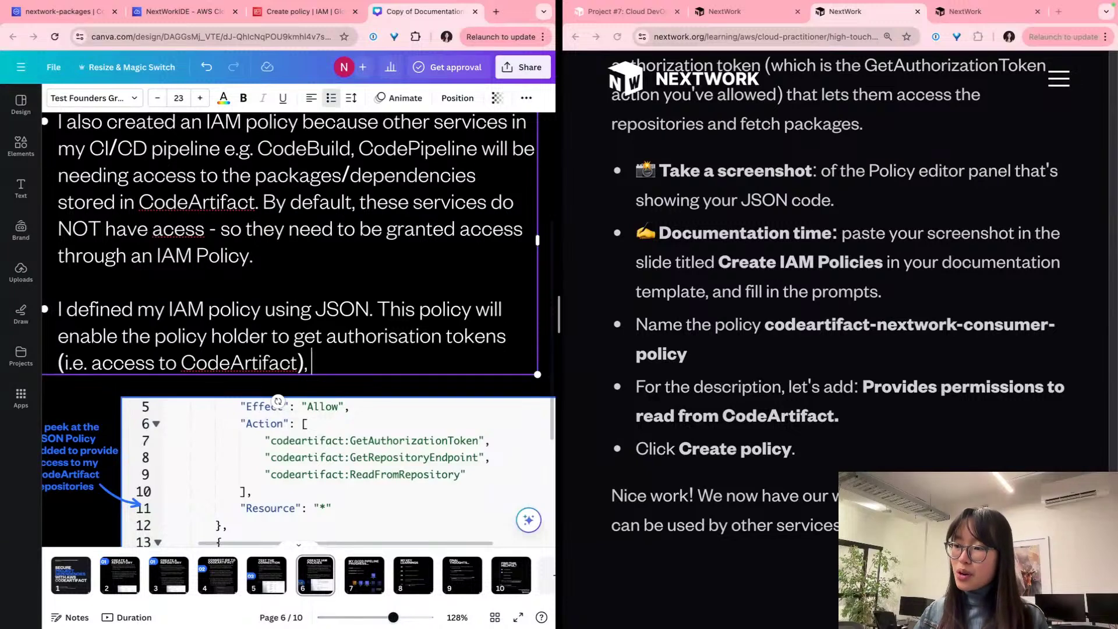
pyautogui.write(' fet')
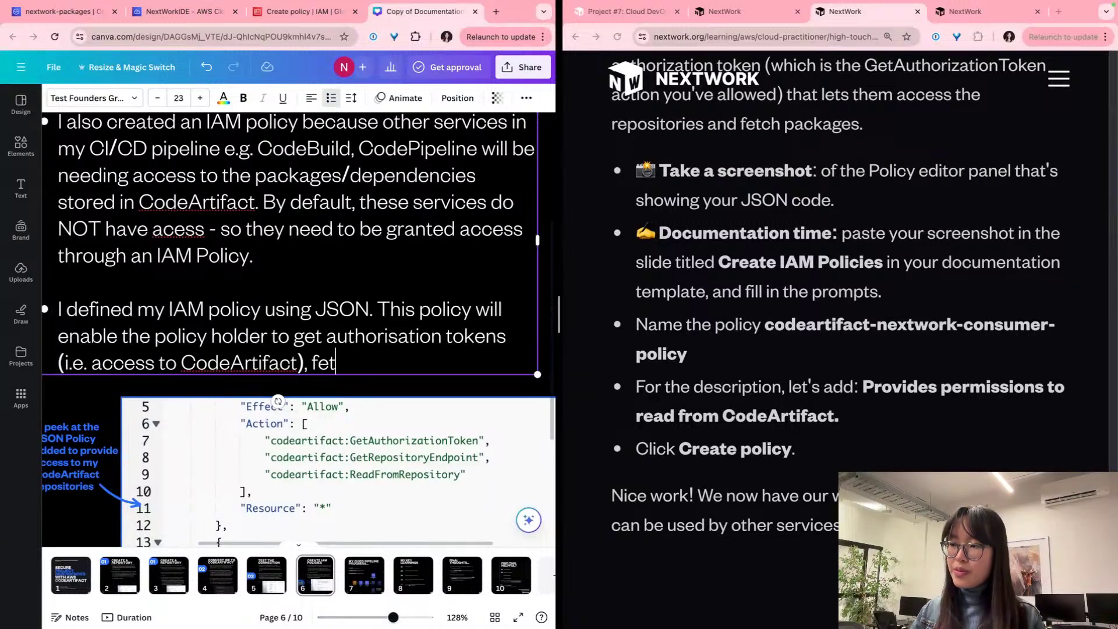
pyautogui.write('ch the packages stor')
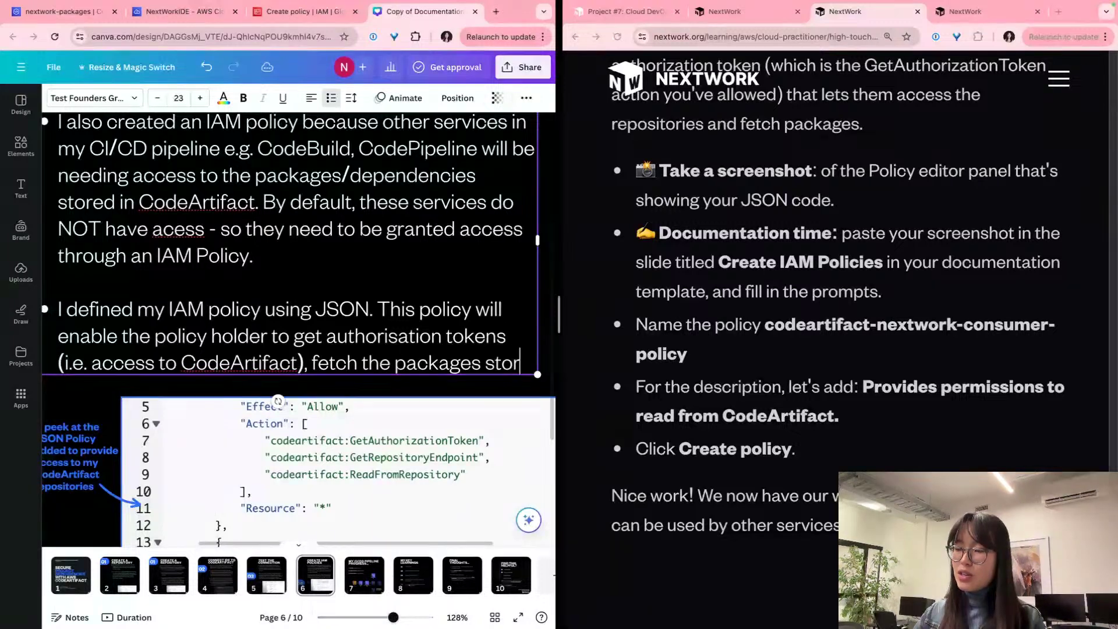
pyautogui.write('ed in')
pyautogui.write(' CodeArtifa')
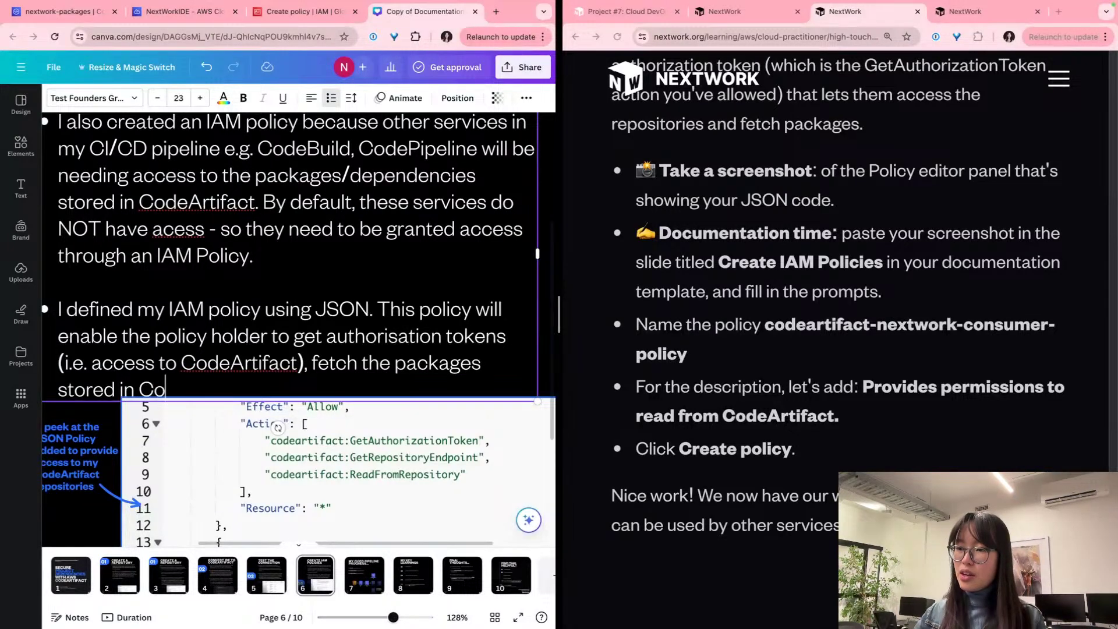
pyautogui.write("ct's repost")
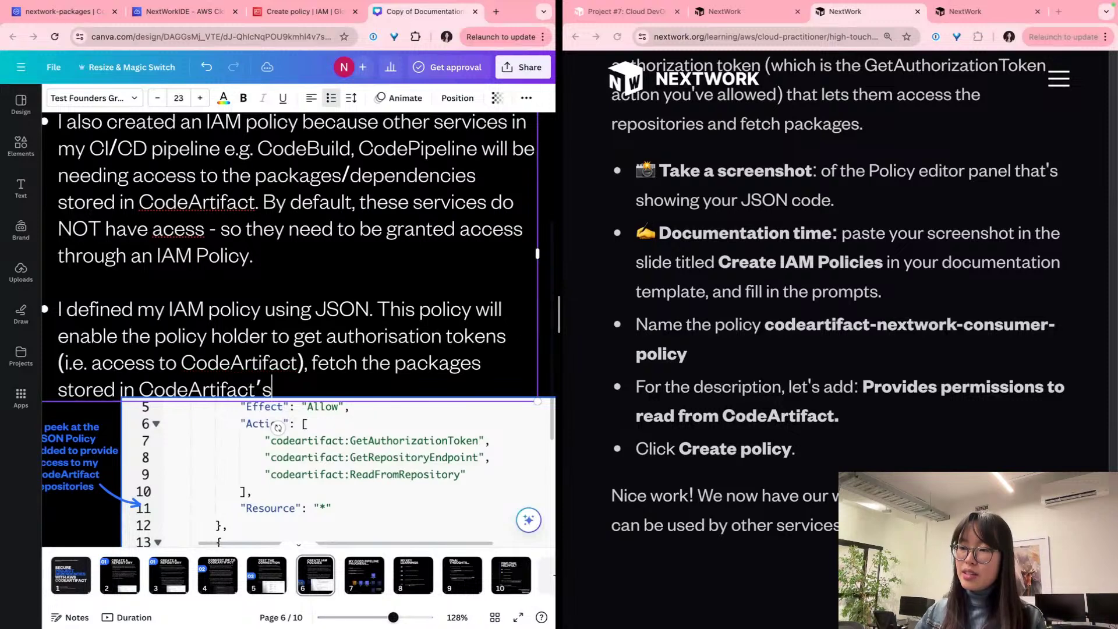
pyautogui.press('BackSpace')
pyautogui.write('itories.')
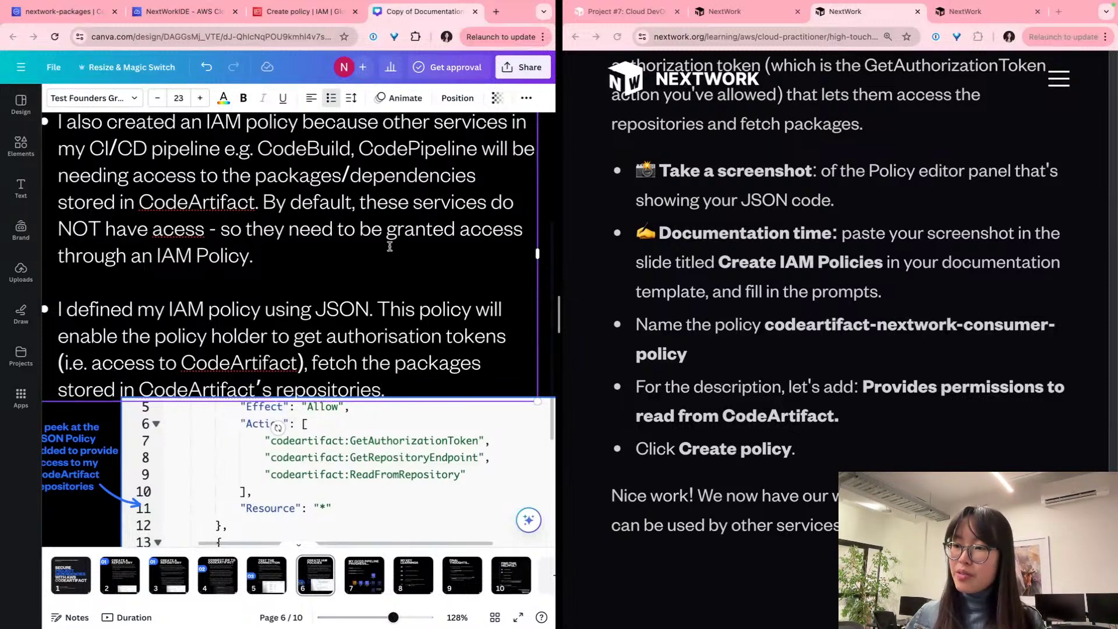
# Step: Nudge the JSON screenshot into place and copy the recommended policy name from the guide
pyautogui.scroll(-2, 386, 245)
pyautogui.click(297, 416)
pyautogui.moveTo(297, 416); pyautogui.dragTo(287, 403)
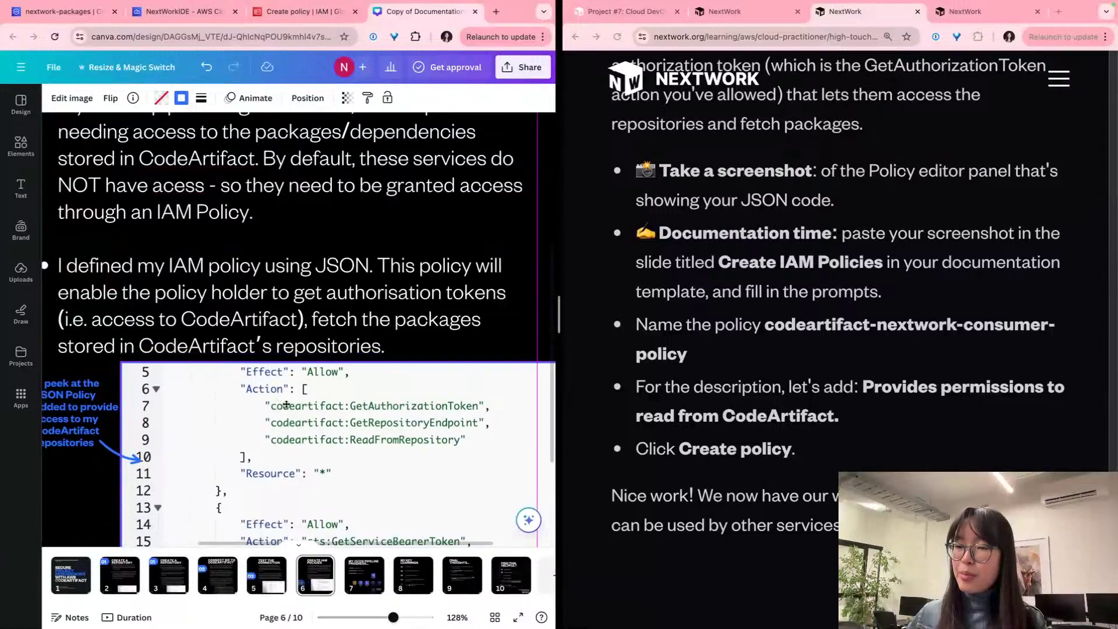
pyautogui.click(241, 296)
pyautogui.scroll(-5, 259, 304)
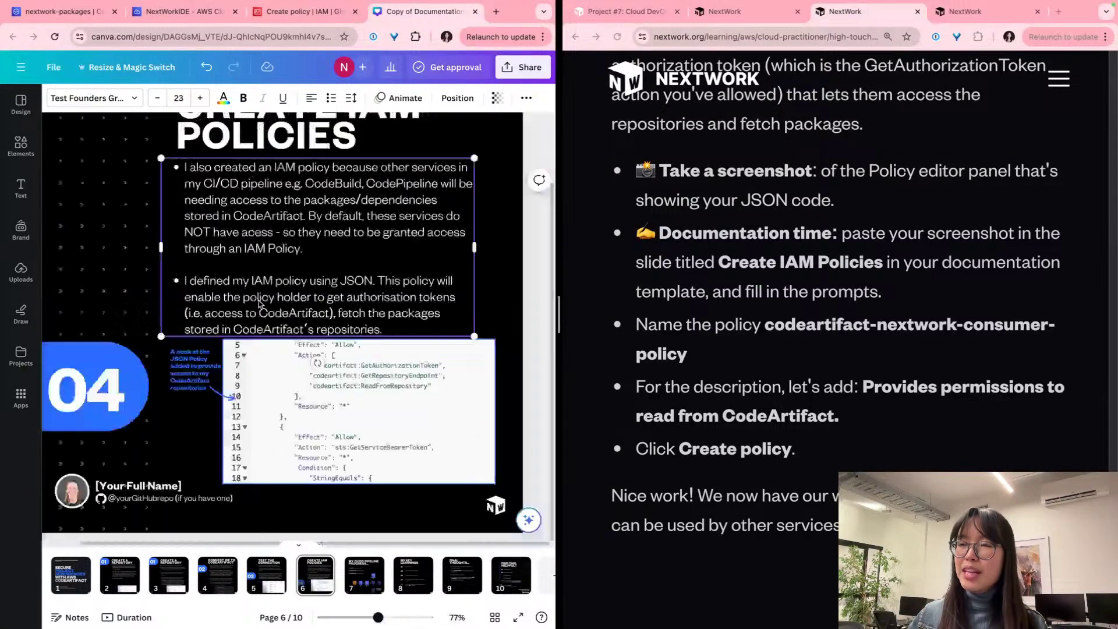
pyautogui.scroll(2, 259, 304)
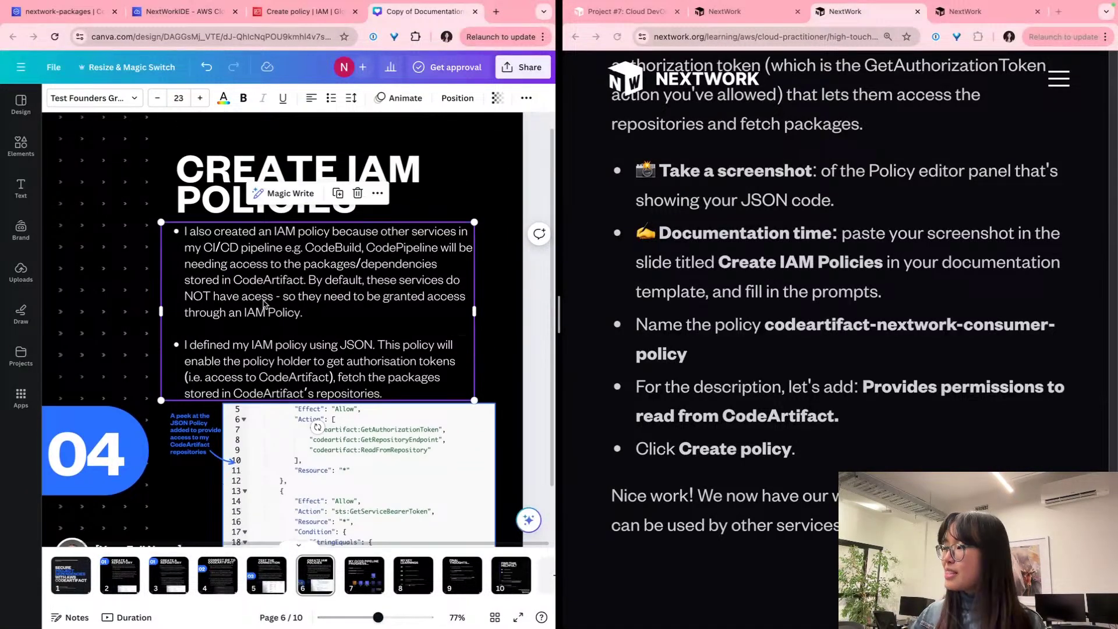
pyautogui.scroll(-1, 680, 350)
pyautogui.moveTo(688, 315); pyautogui.dragTo(764, 280)
pyautogui.press('cmd+c')
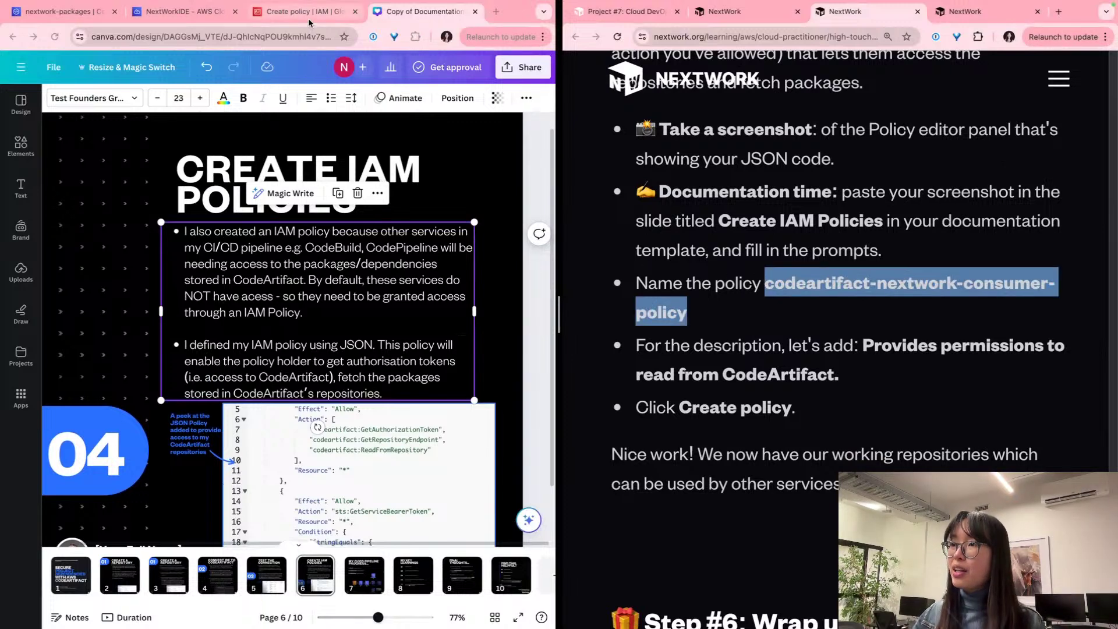
# Step: Recheck the JSON policy, exit the full-screen editor and continue to Review and create
pyautogui.click(307, 12)
pyautogui.scroll(-2, 408, 349)
pyautogui.click(425, 357)
pyautogui.scroll(-5, 501, 372)
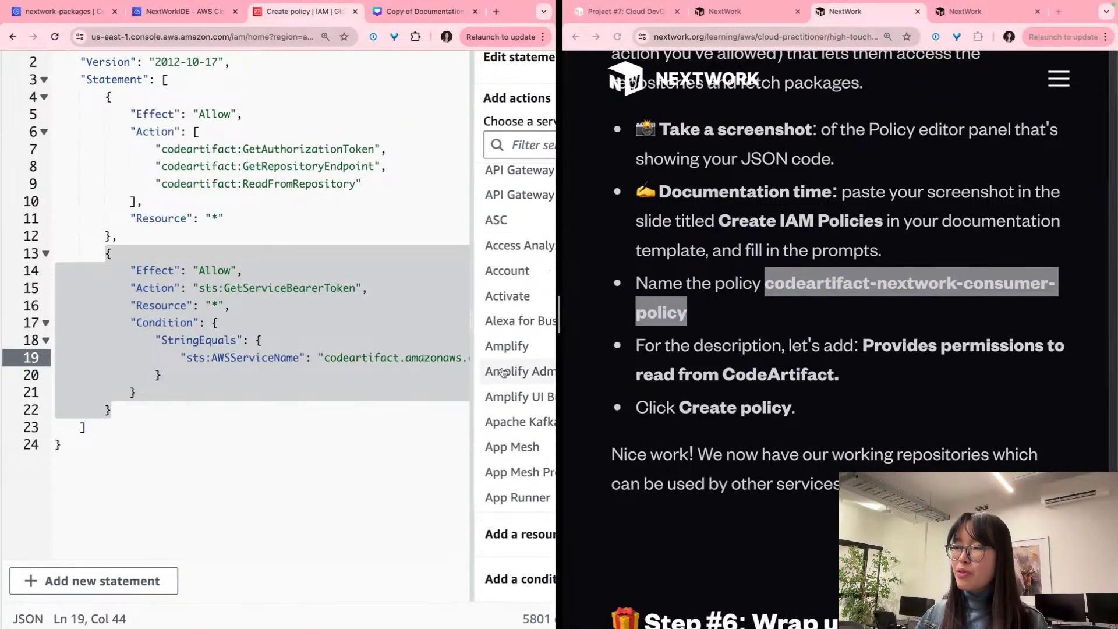
pyautogui.hscroll(3, 414, 437)
pyautogui.hscroll(2, 414, 437)
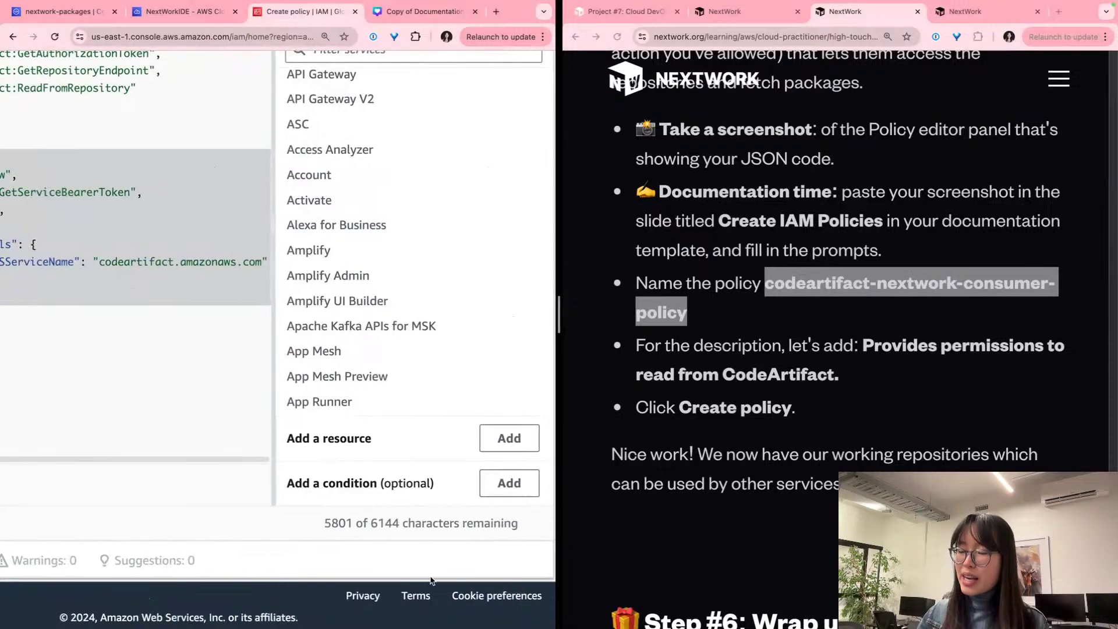
pyautogui.scroll(-5, 396, 501)
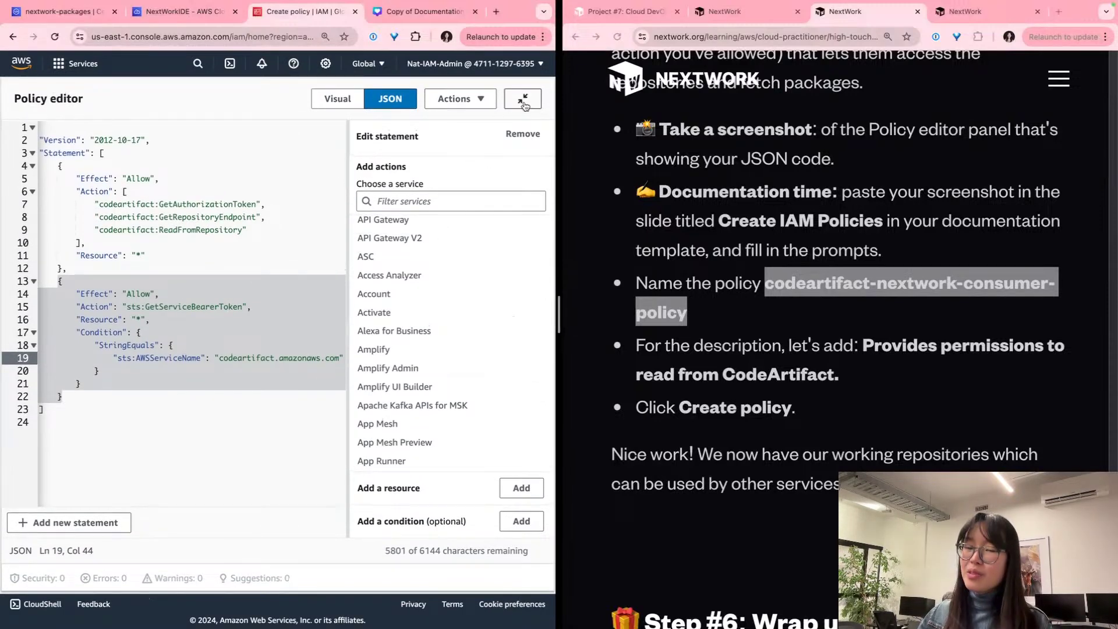
pyautogui.scroll(3, 524, 104)
pyautogui.click(484, 106)
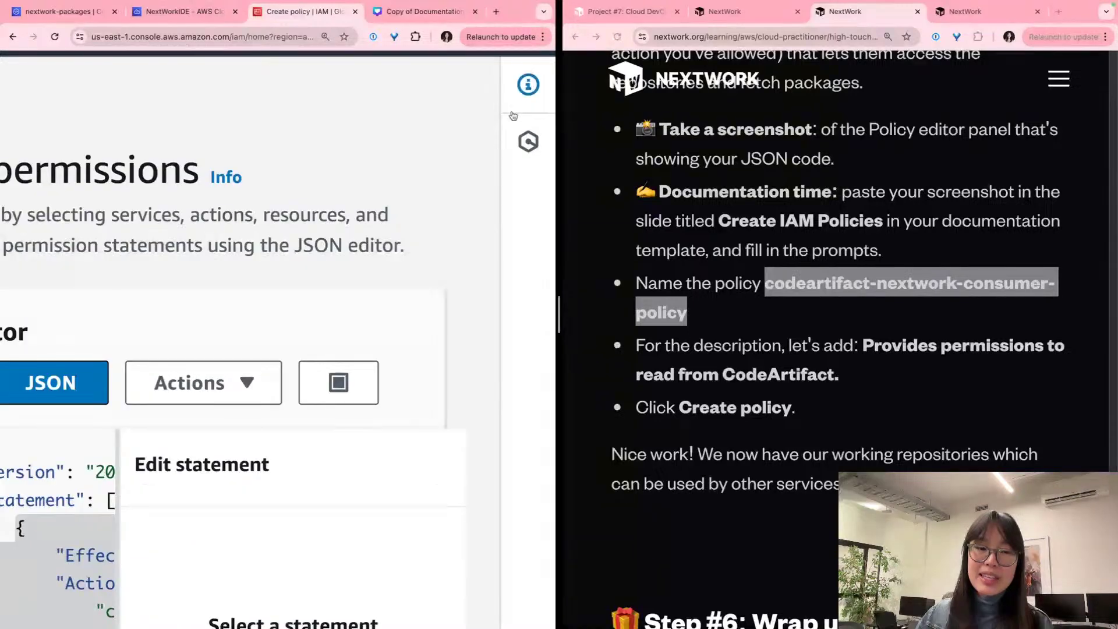
pyautogui.scroll(-3, 501, 112)
pyautogui.scroll(-5, 459, 302)
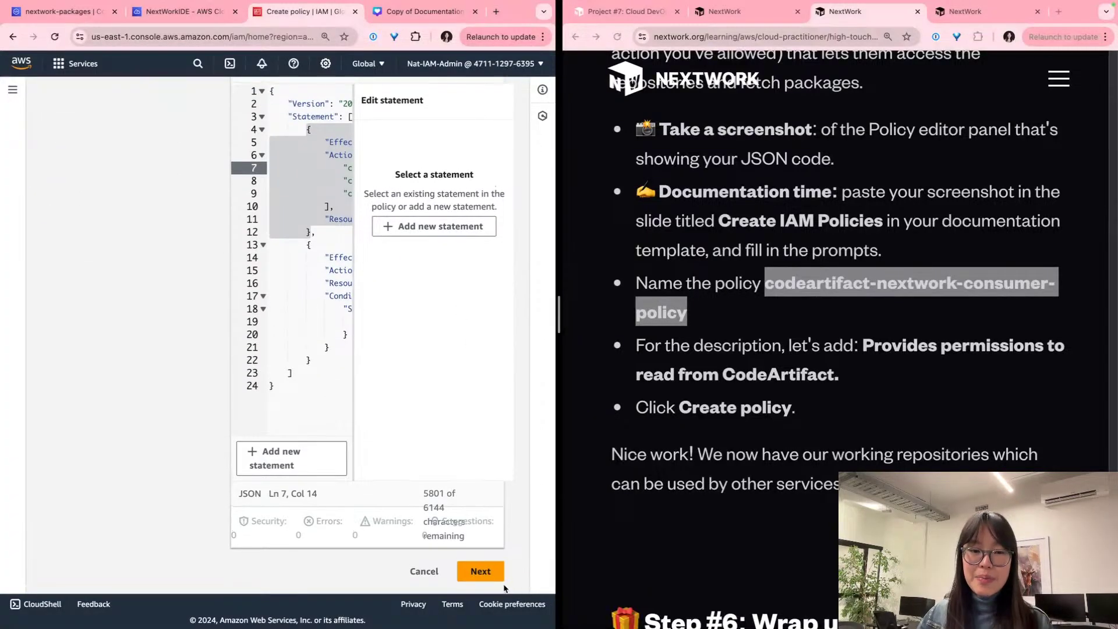
pyautogui.click(489, 572)
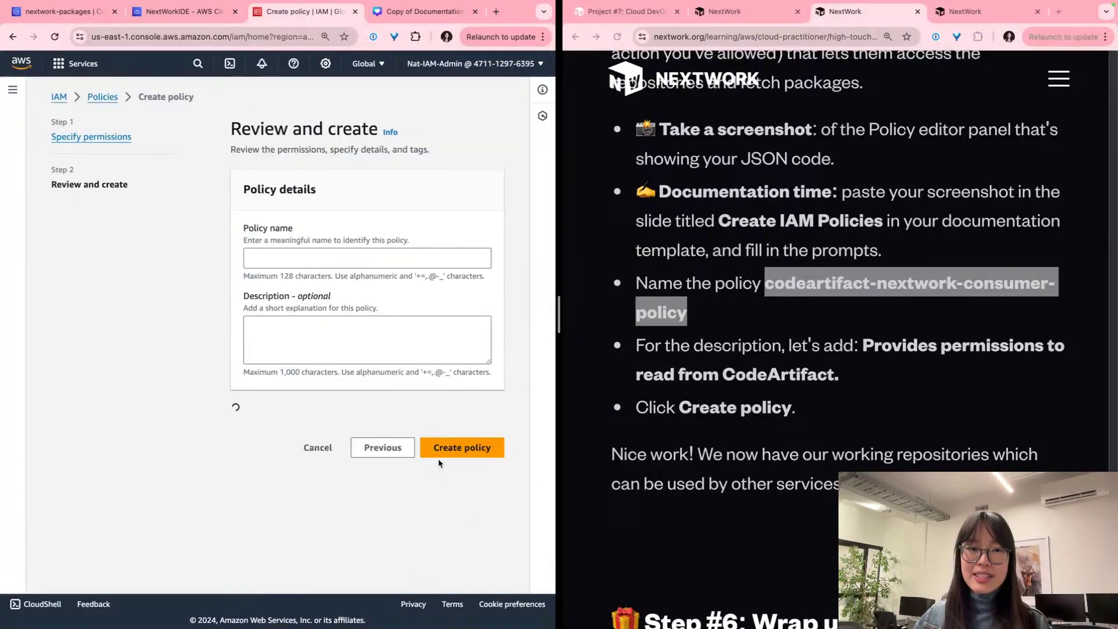
# Step: Enter the policy name and description copied from the guide and create the policy
pyautogui.scroll(-1, 361, 245)
pyautogui.click(357, 238)
pyautogui.press('cmd+v')
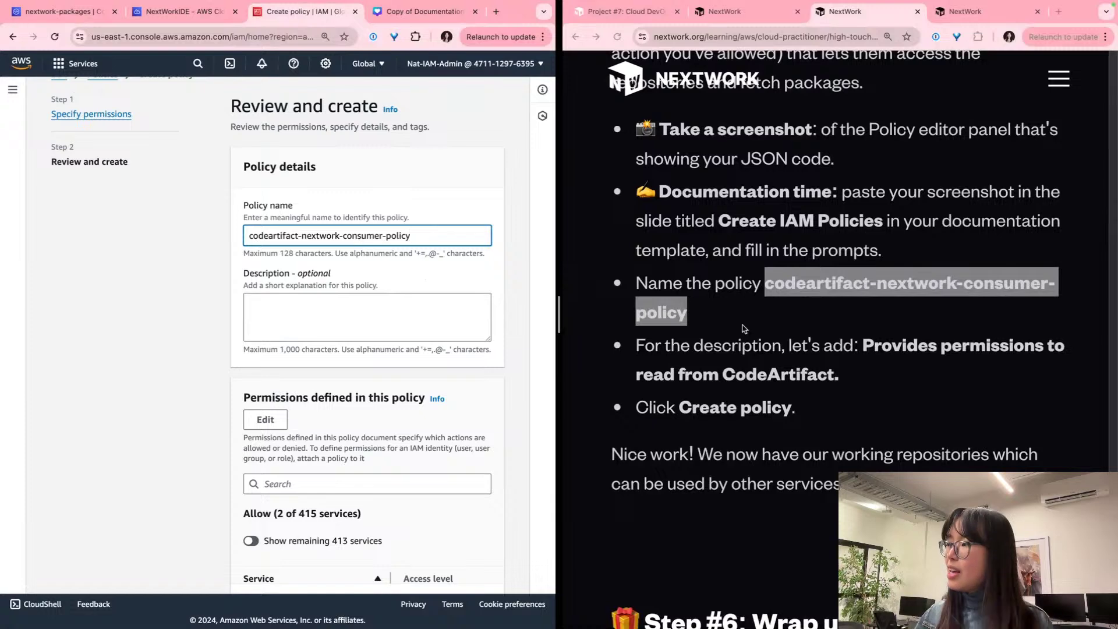
pyautogui.moveTo(881, 379); pyautogui.dragTo(864, 332)
pyautogui.press('cmd+c')
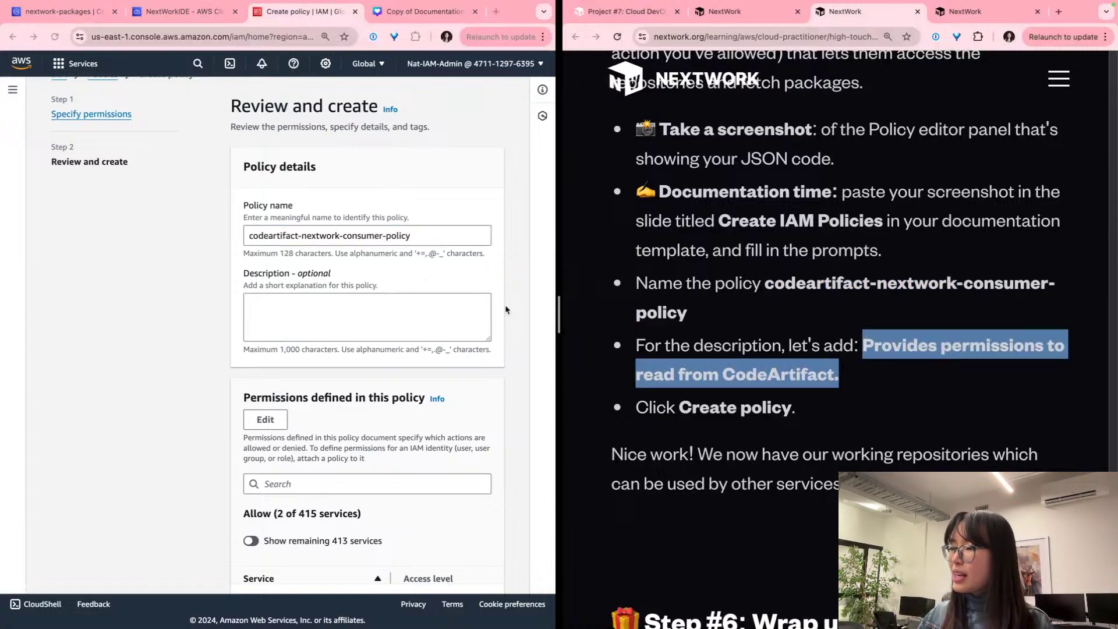
pyautogui.click(447, 298)
pyautogui.scroll(5, 407, 315)
pyautogui.scroll(-5, 311, 306)
pyautogui.press('cmd+v')
pyautogui.scroll(5, 312, 306)
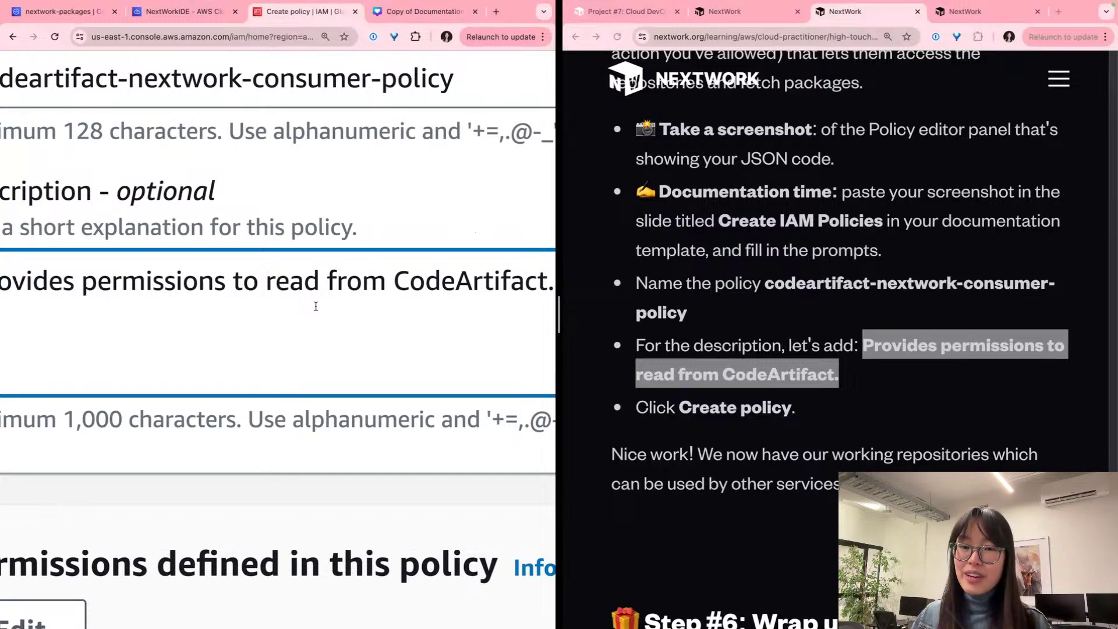
pyautogui.scroll(-5, 316, 306)
pyautogui.scroll(-8, 297, 300)
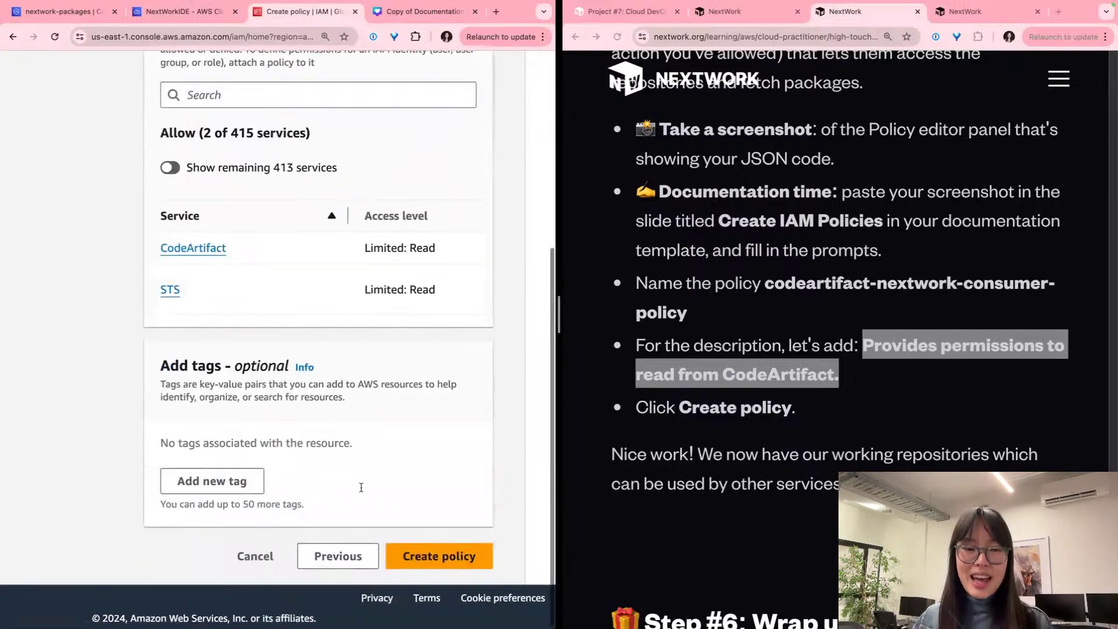
pyautogui.click(463, 556)
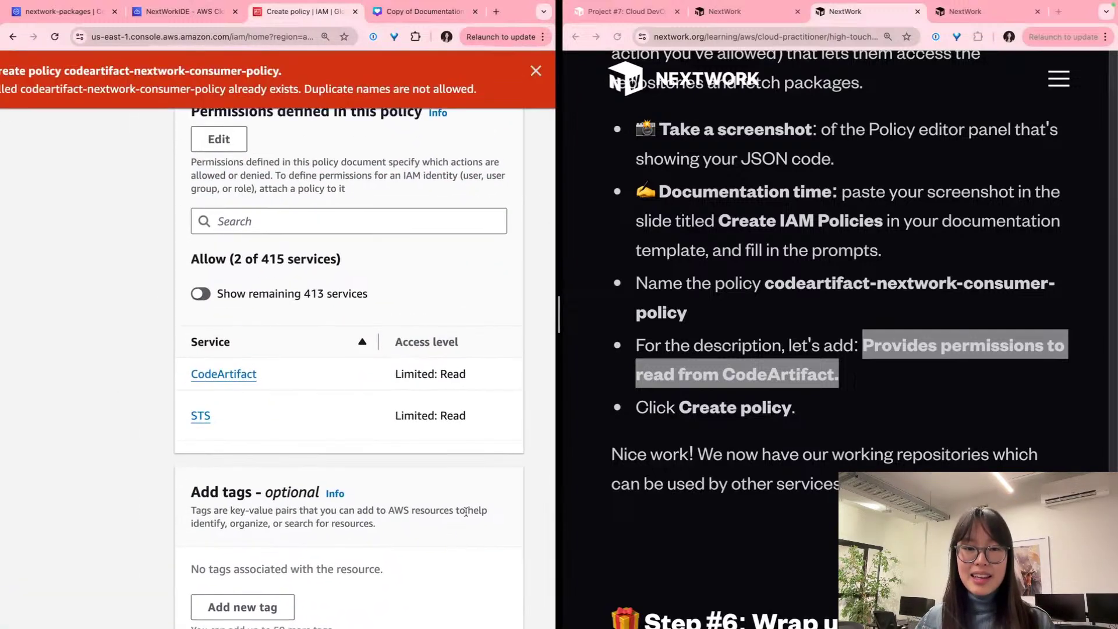
# Step: Rename the policy to codeartifact-nextwork-consumer-policy-1 and create it
pyautogui.scroll(-5, 443, 487)
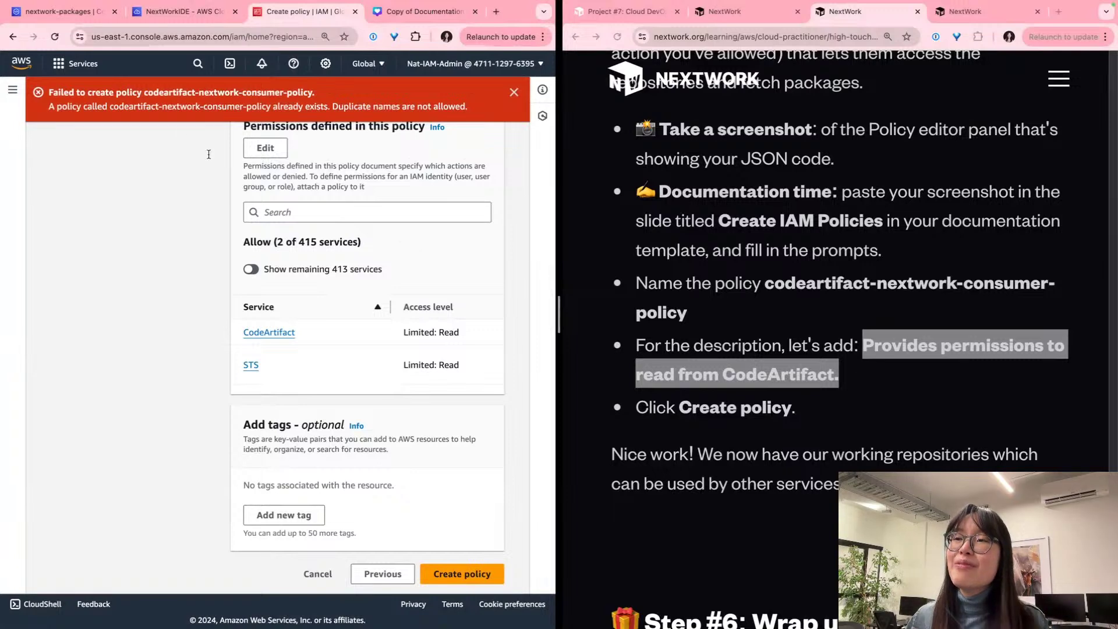
pyautogui.scroll(3, 324, 114)
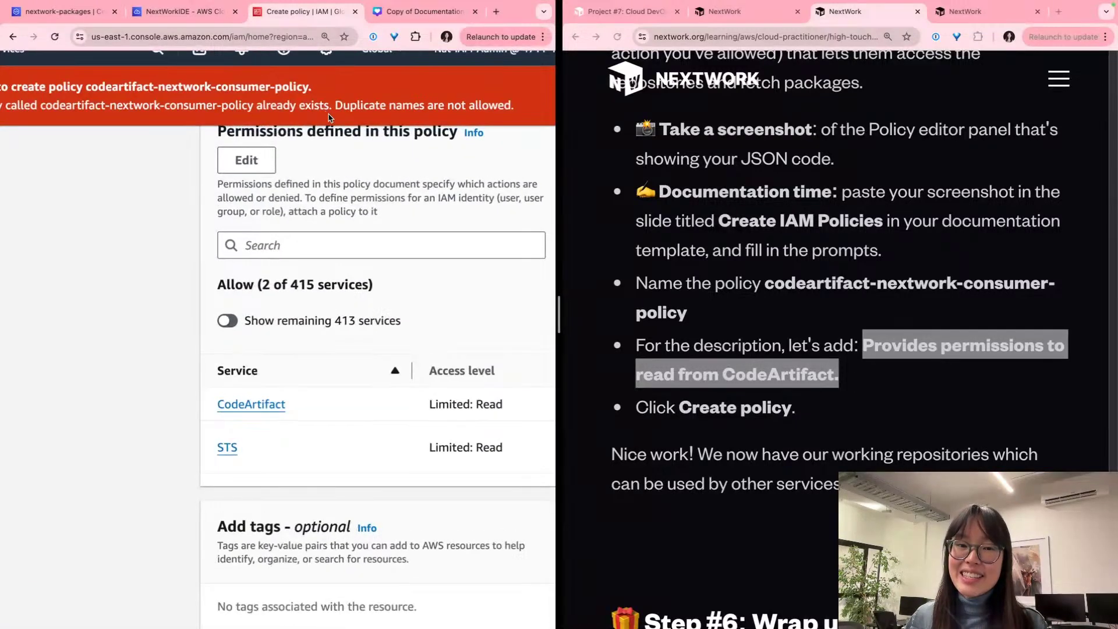
pyautogui.scroll(-5, 429, 285)
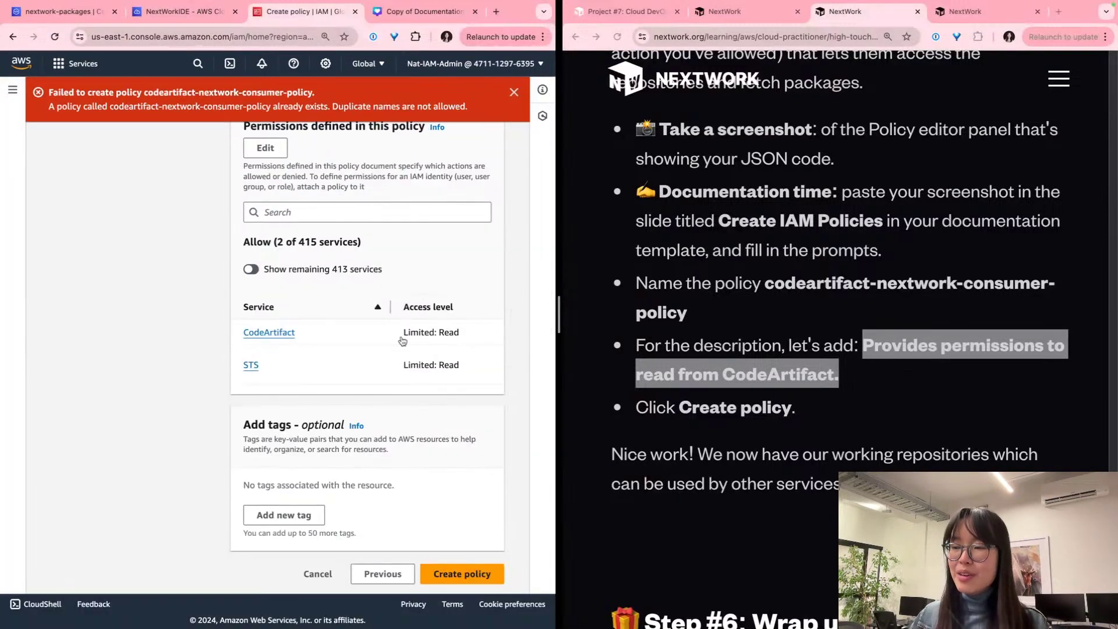
pyautogui.scroll(4, 396, 370)
pyautogui.scroll(2, 394, 370)
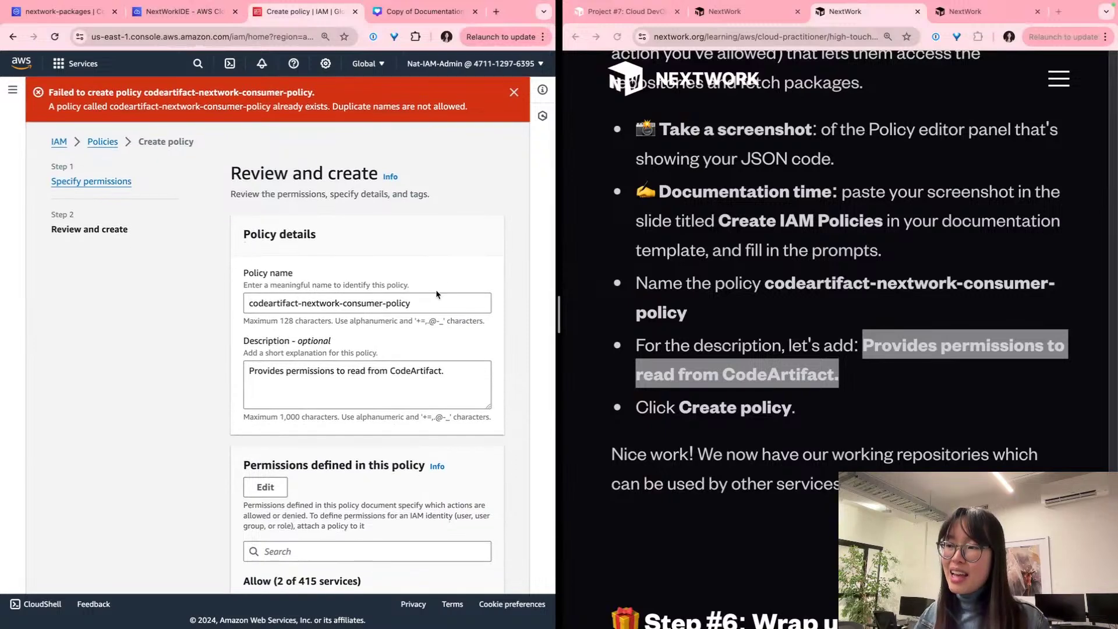
pyautogui.click(433, 301)
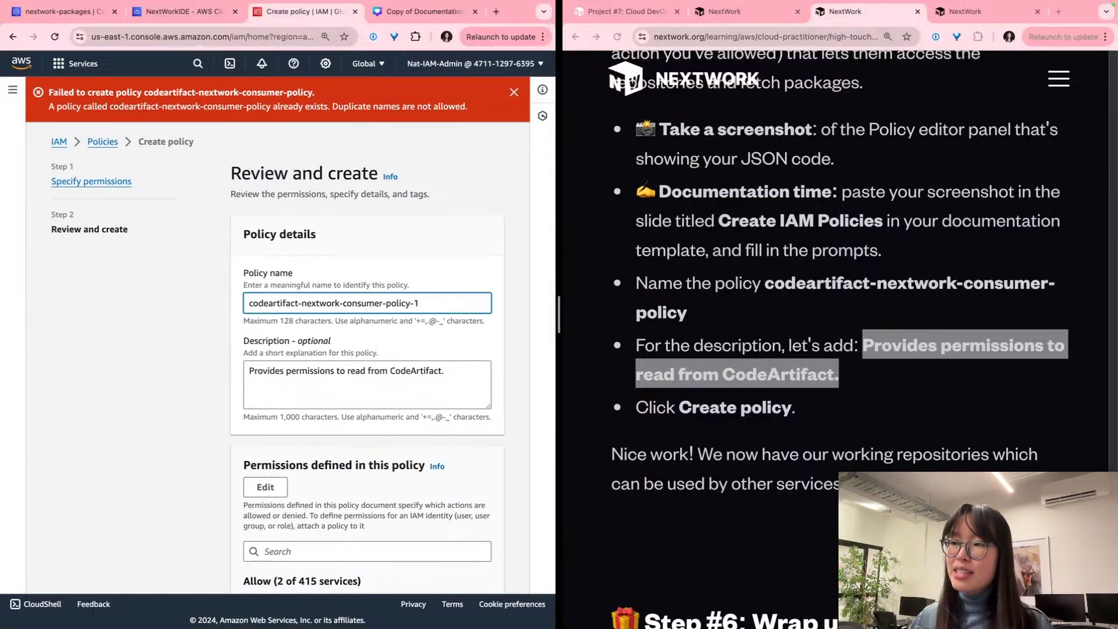
pyautogui.scroll(3, 429, 303)
pyautogui.scroll(-3, 410, 318)
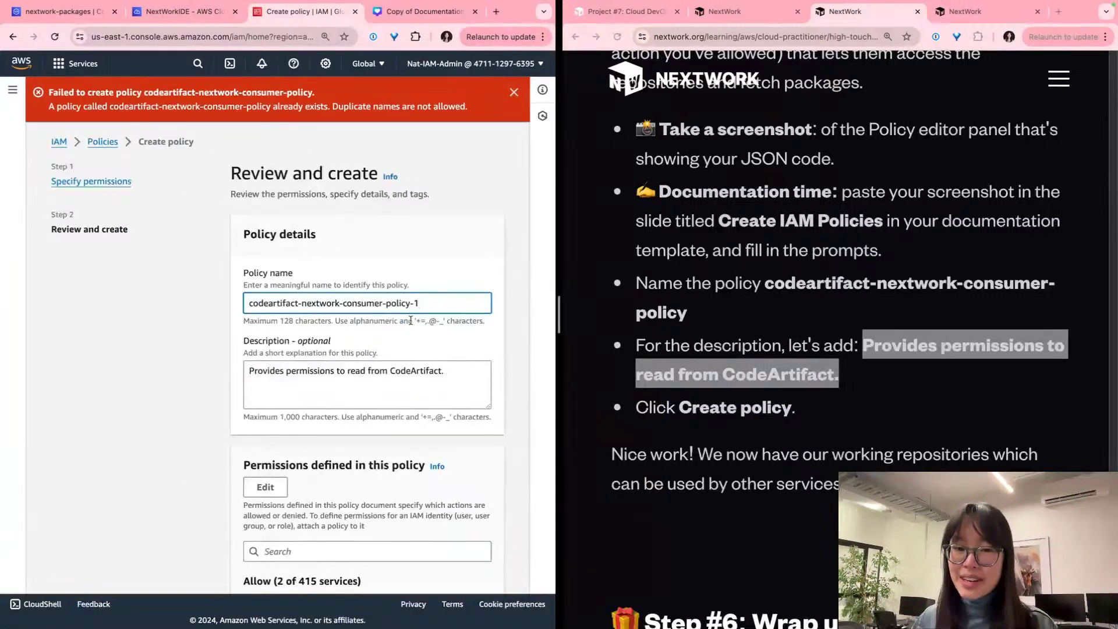
pyautogui.scroll(-6, 407, 349)
pyautogui.click(462, 570)
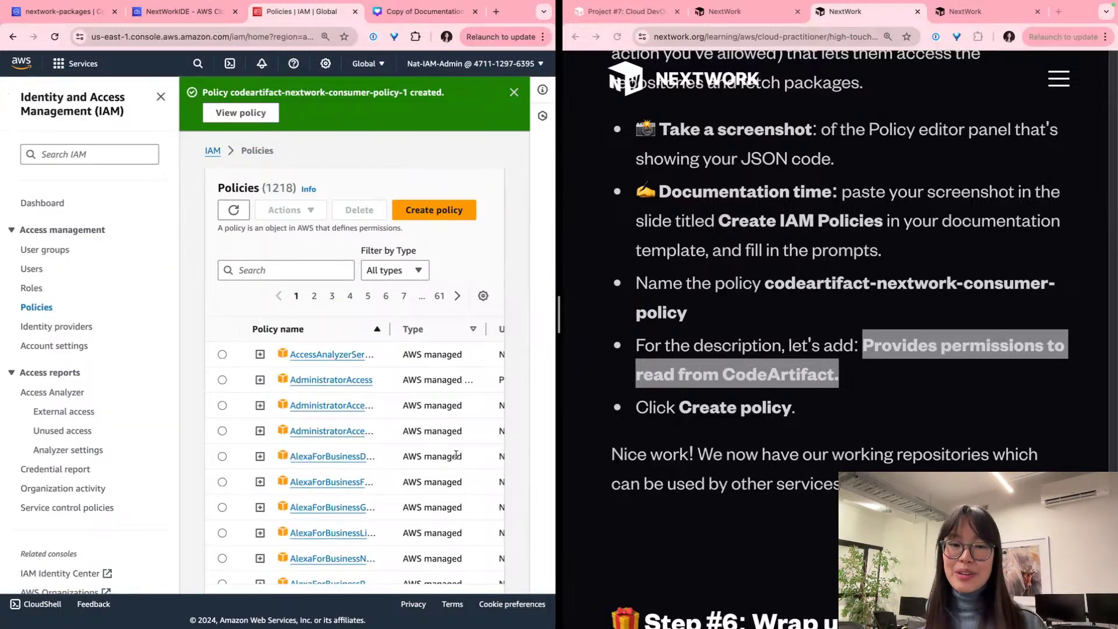
# Step: Check the new policy in the IAM policies list, then return to the Canva deck
pyautogui.scroll(-4, 672, 399)
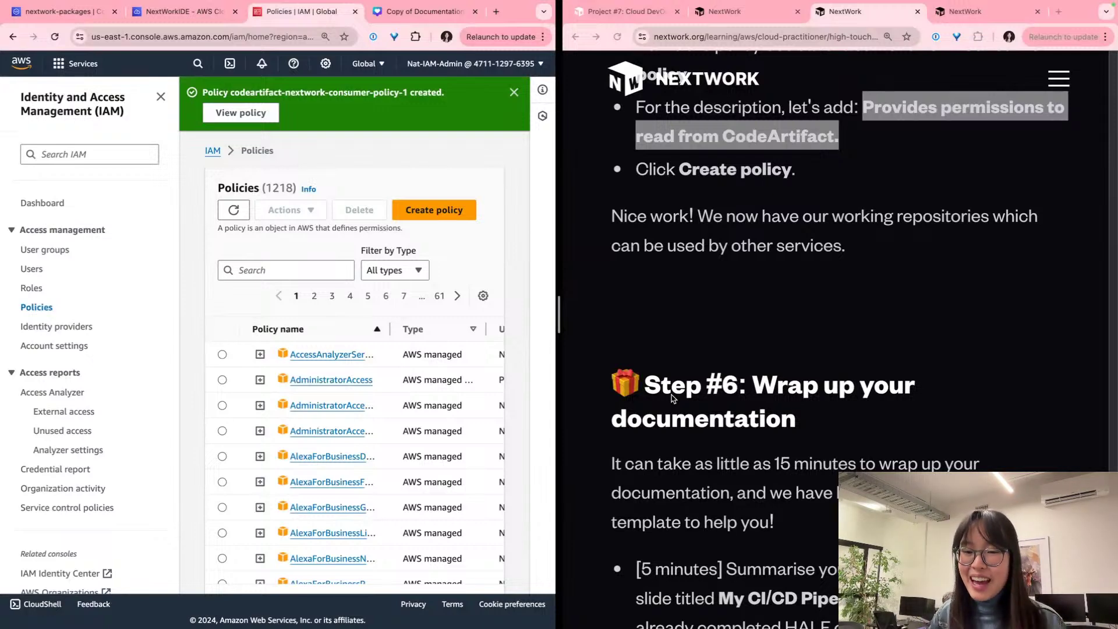
pyautogui.scroll(-8, 671, 398)
pyautogui.scroll(4, 672, 398)
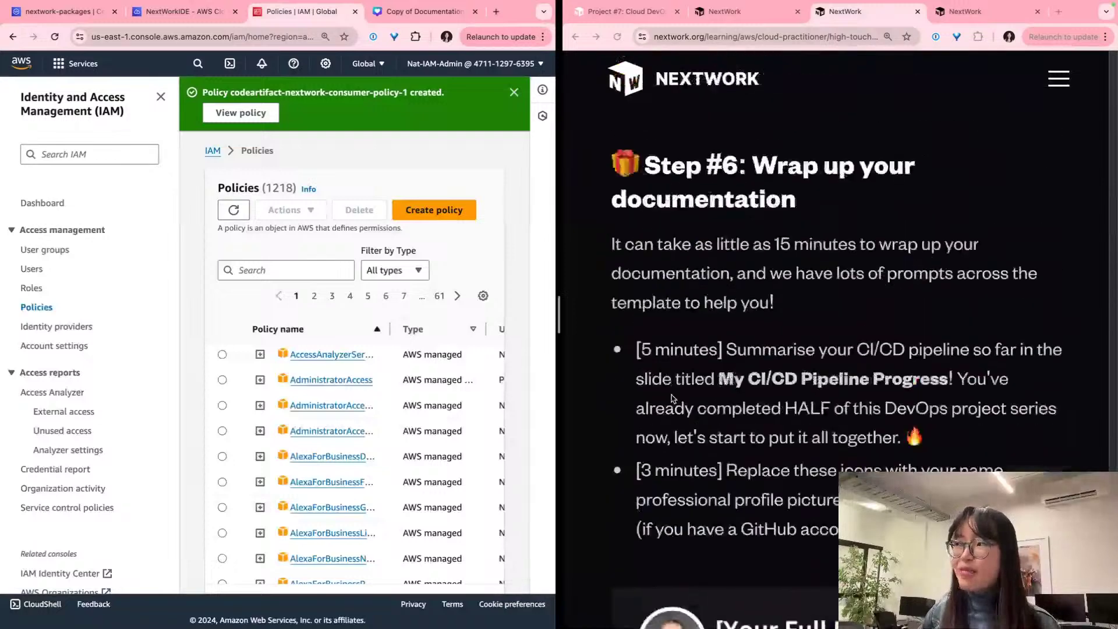
pyautogui.scroll(-1, 671, 398)
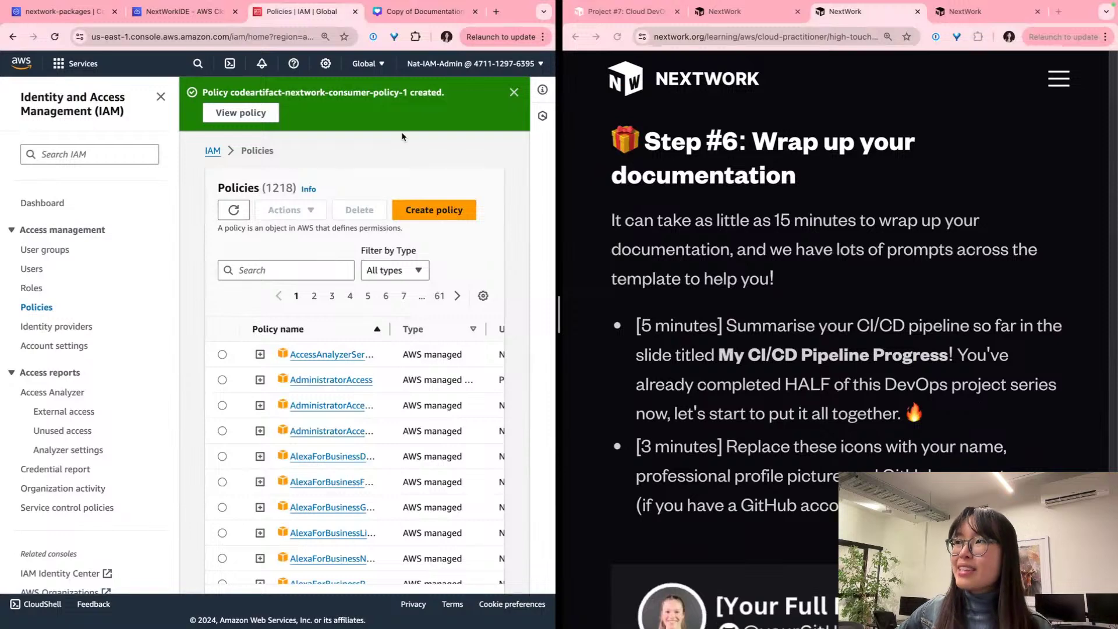
pyautogui.click(448, 19)
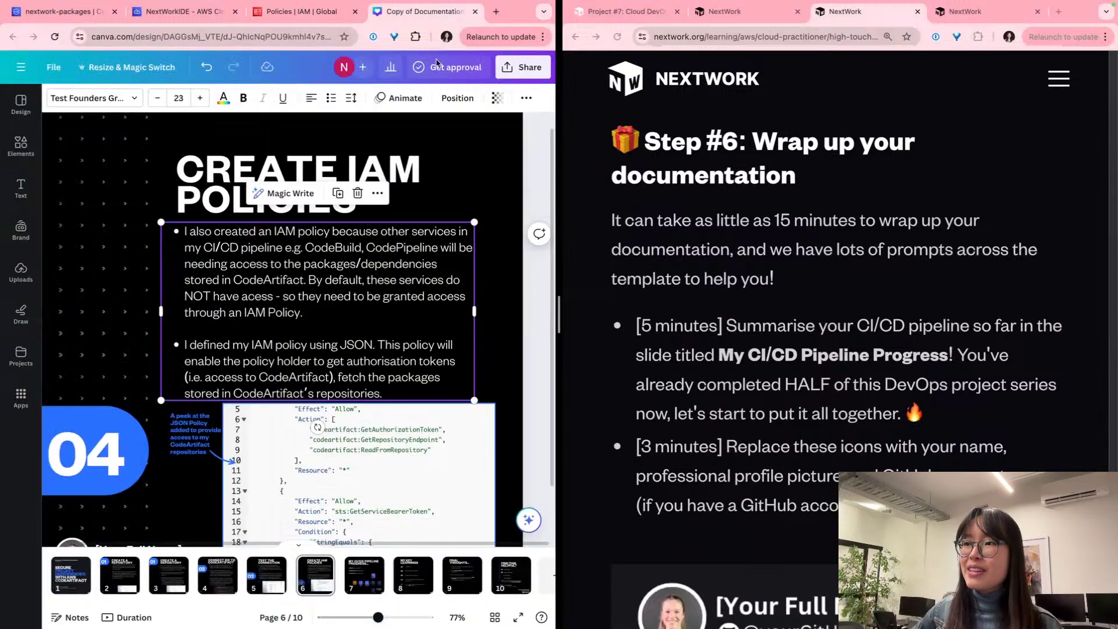
# Step: Review the pipeline progress, key learnings and final thoughts slides, ending on pipeline progress
pyautogui.click(368, 587)
pyautogui.scroll(3, 269, 323)
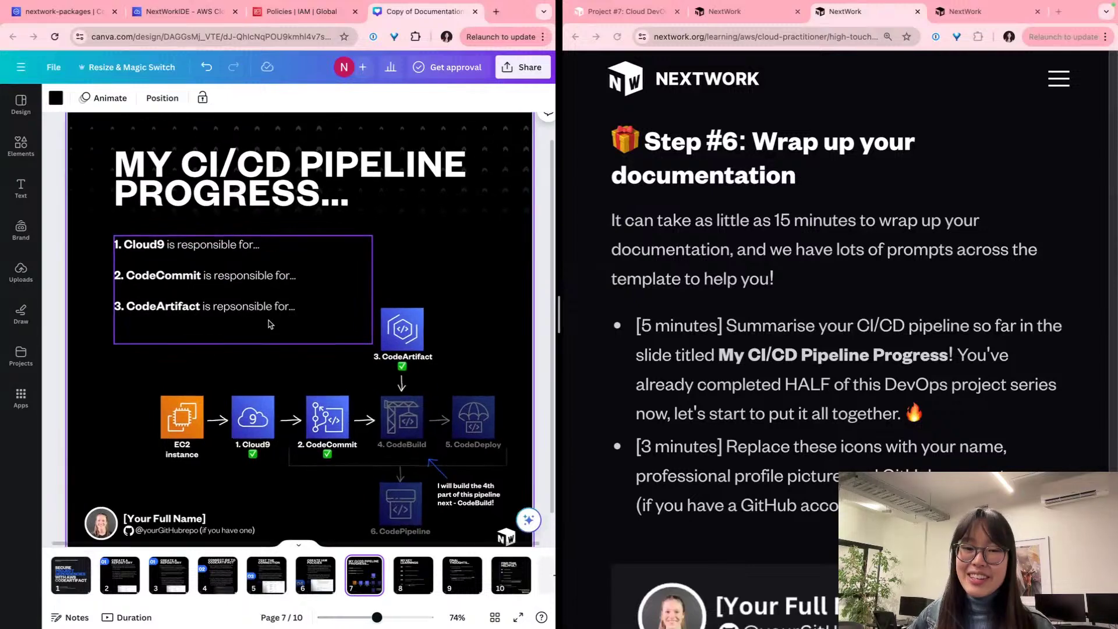
pyautogui.scroll(-2, 269, 324)
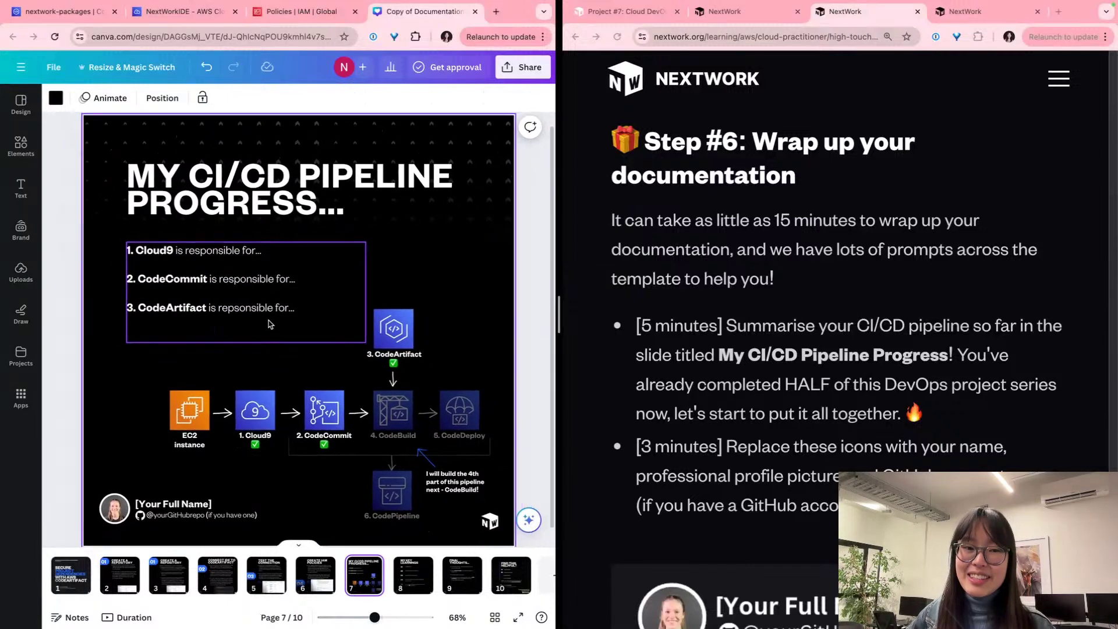
pyautogui.click(401, 573)
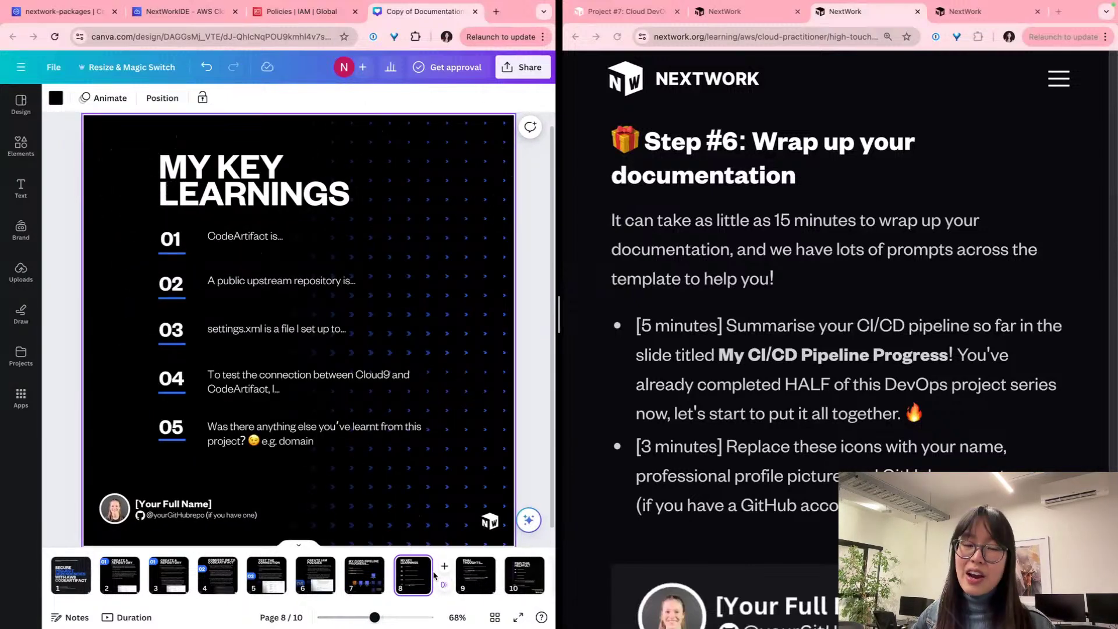
pyautogui.click(465, 575)
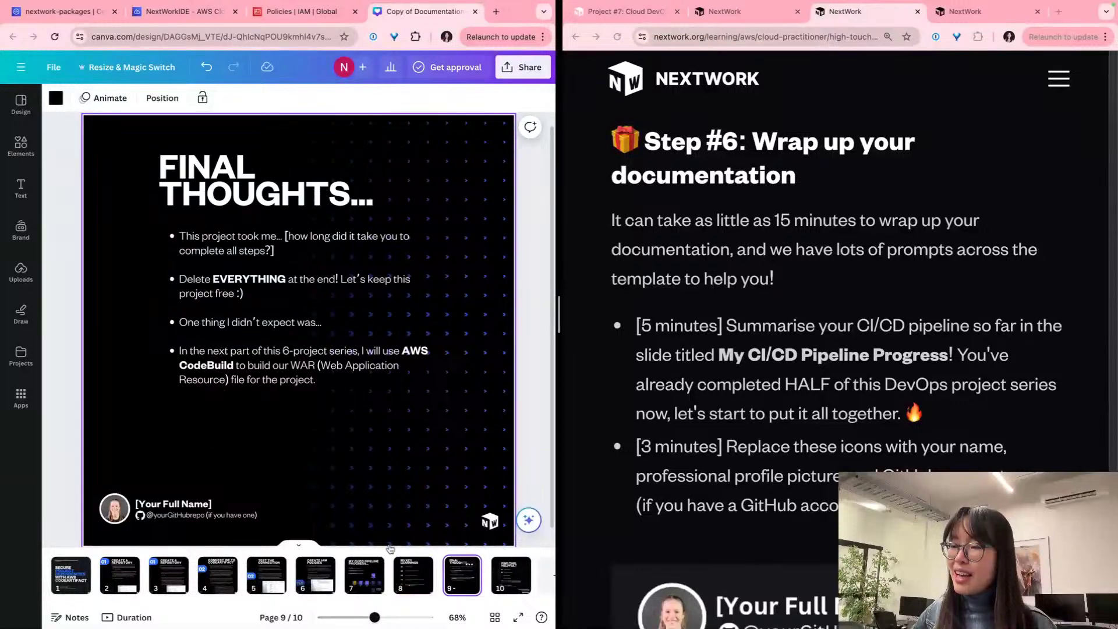
pyautogui.click(365, 573)
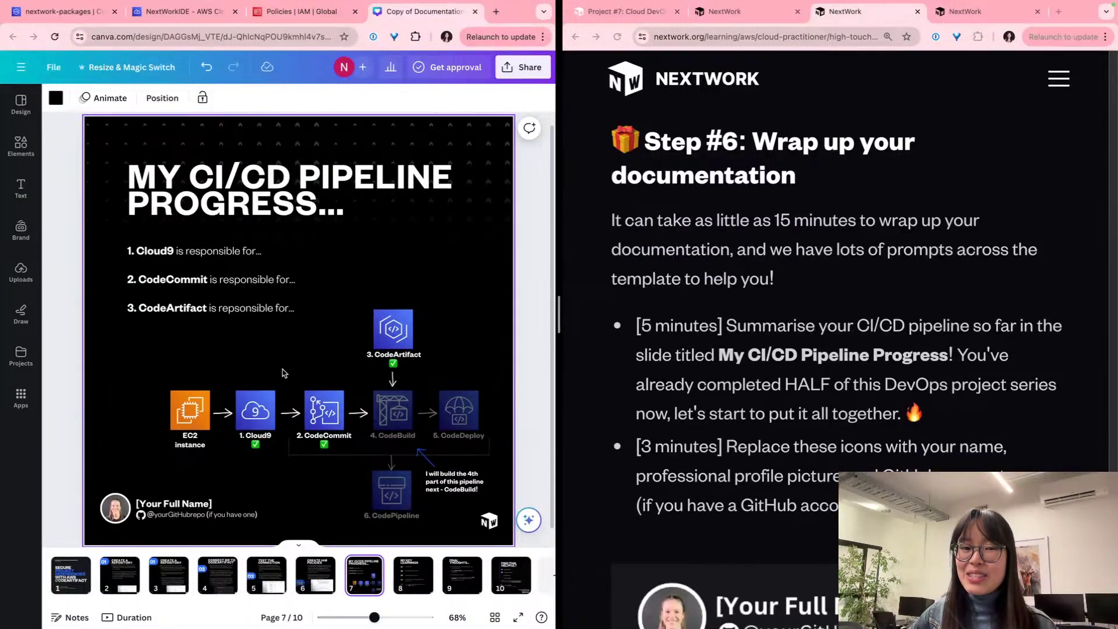
# Step: Select the CodeCommit line in the service responsibilities list, then go to title slide 1
pyautogui.scroll(2, 284, 373)
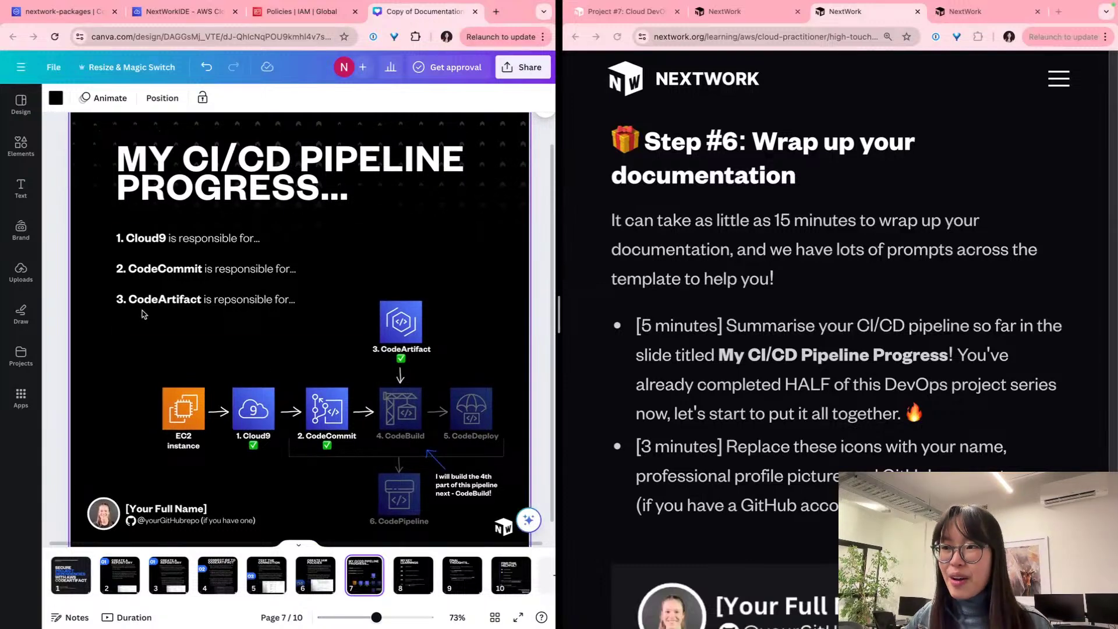
pyautogui.click(148, 274)
pyautogui.tripleClick(148, 273)
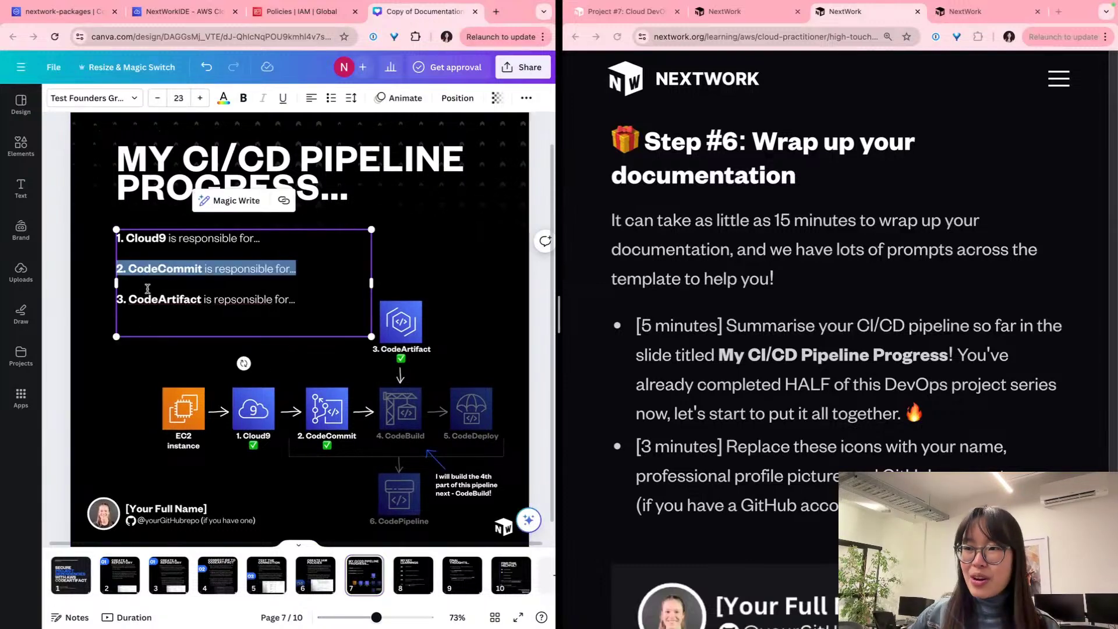
pyautogui.click(133, 364)
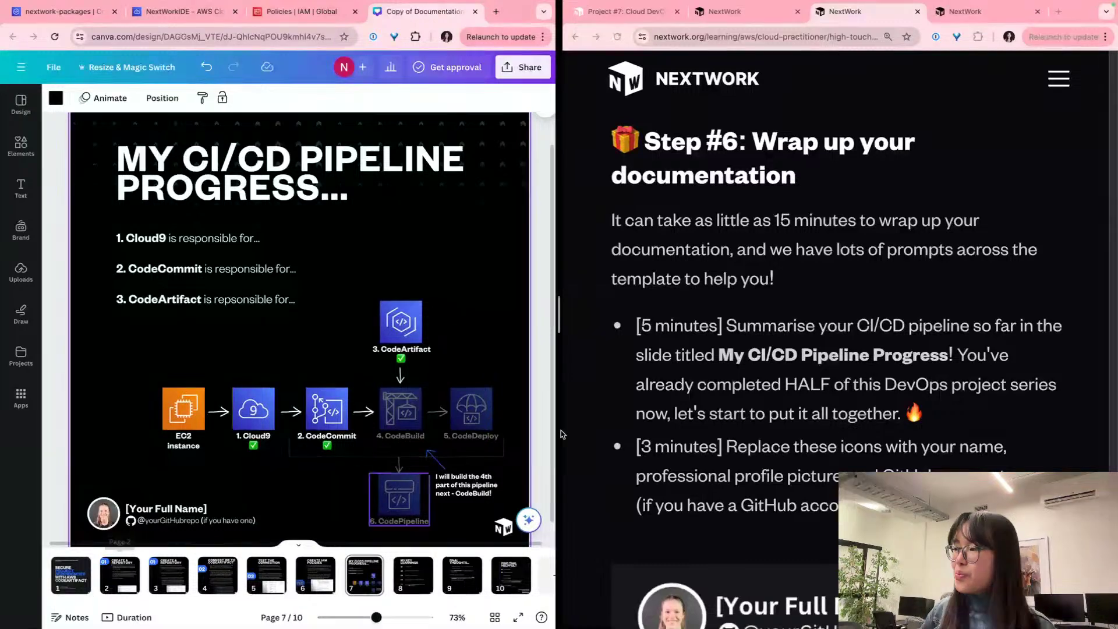
pyautogui.scroll(-8, 688, 361)
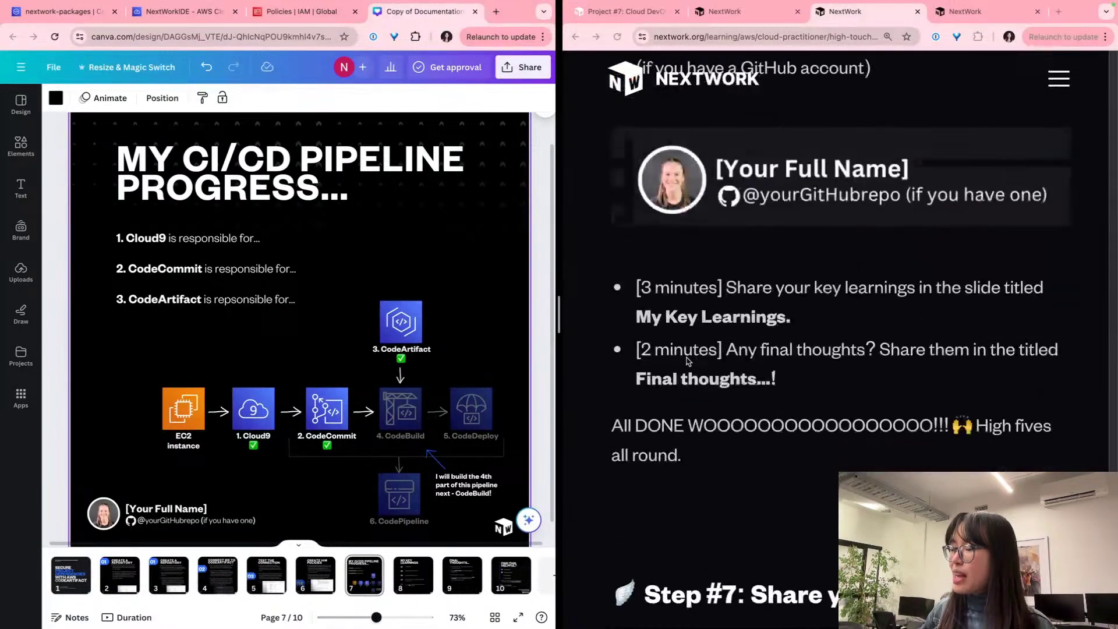
pyautogui.scroll(1, 699, 260)
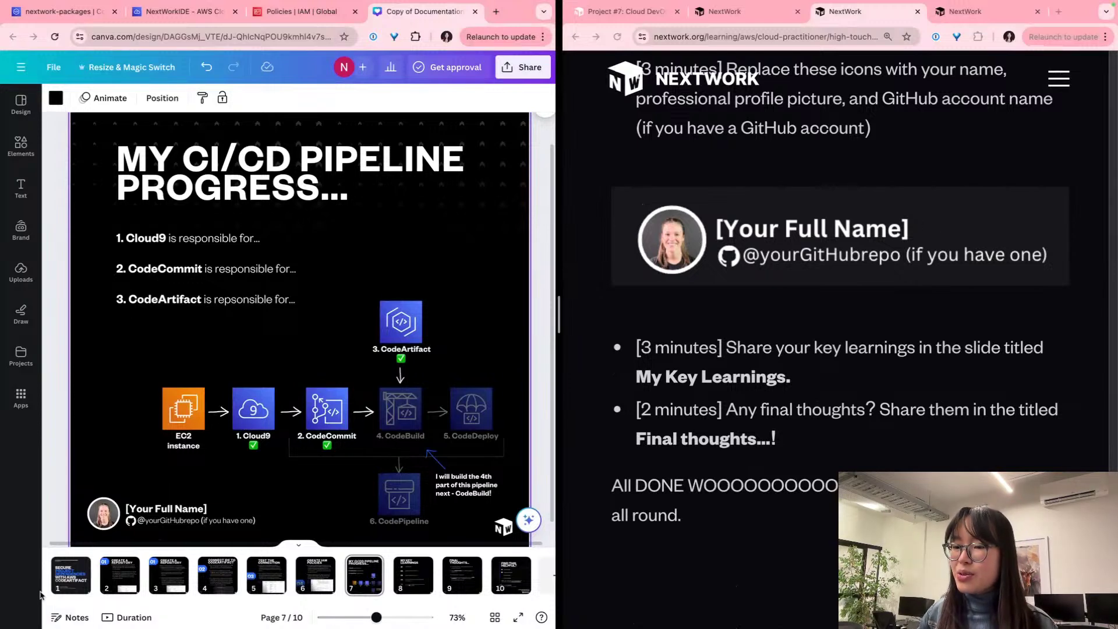
pyautogui.click(71, 575)
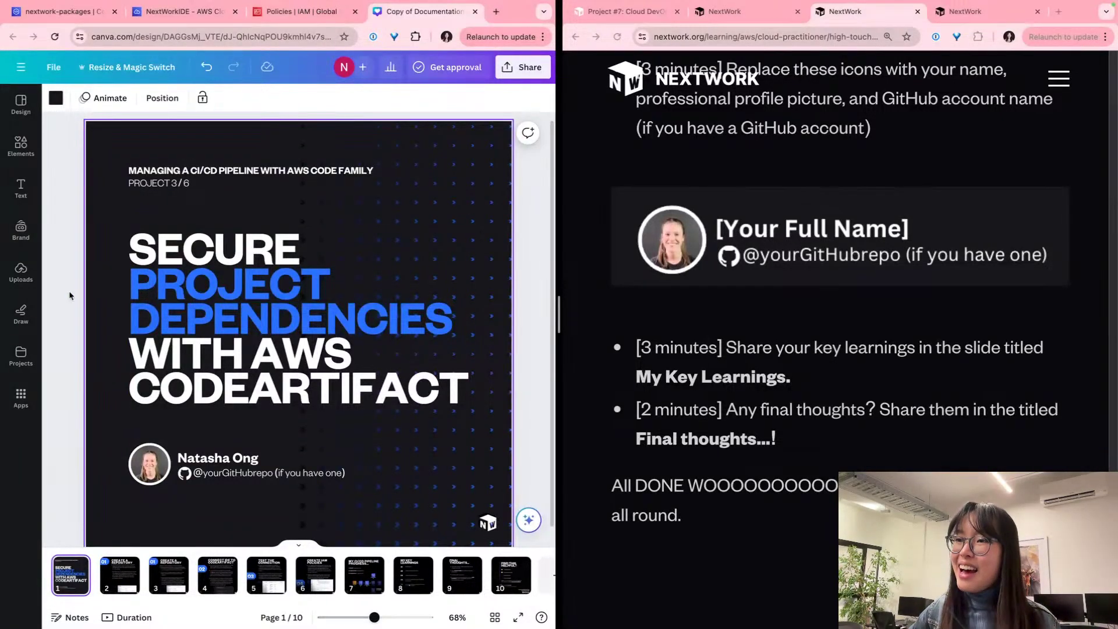
# Step: Drag the uploaded photo from Uploads into the profile picture circle on the title slide
pyautogui.click(21, 273)
pyautogui.scroll(-5, 159, 295)
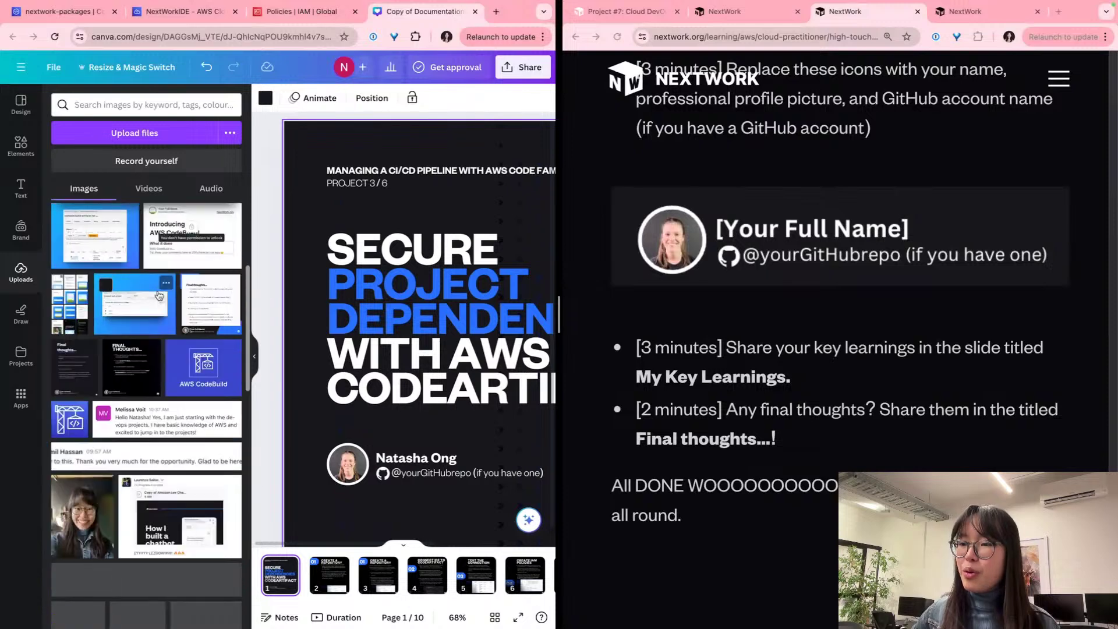
pyautogui.moveTo(67, 486); pyautogui.dragTo(486, 340)
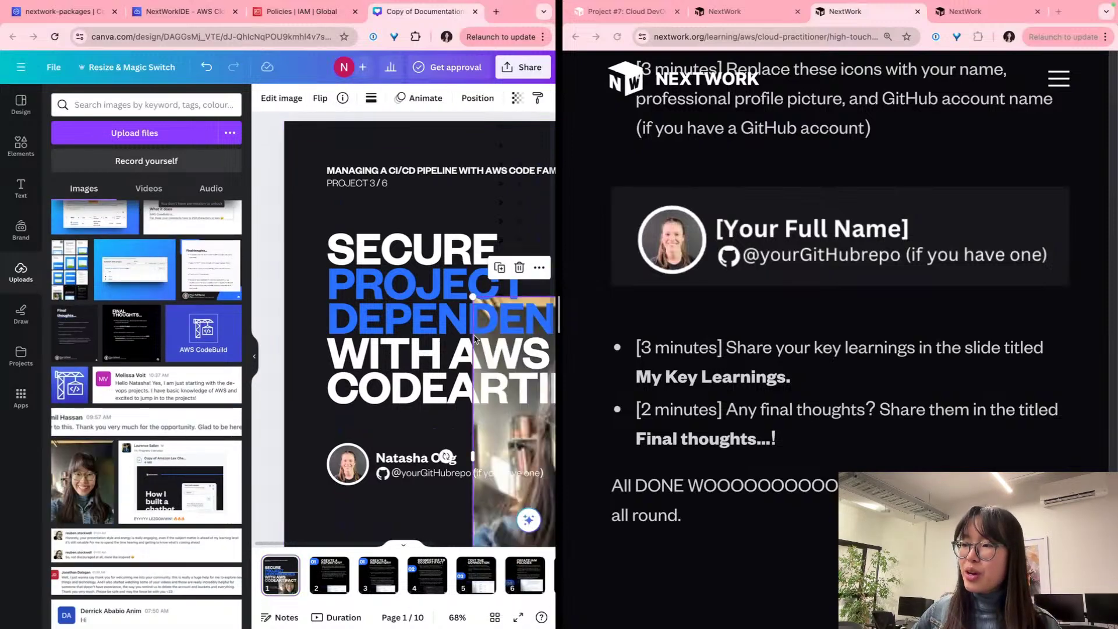
pyautogui.click(255, 353)
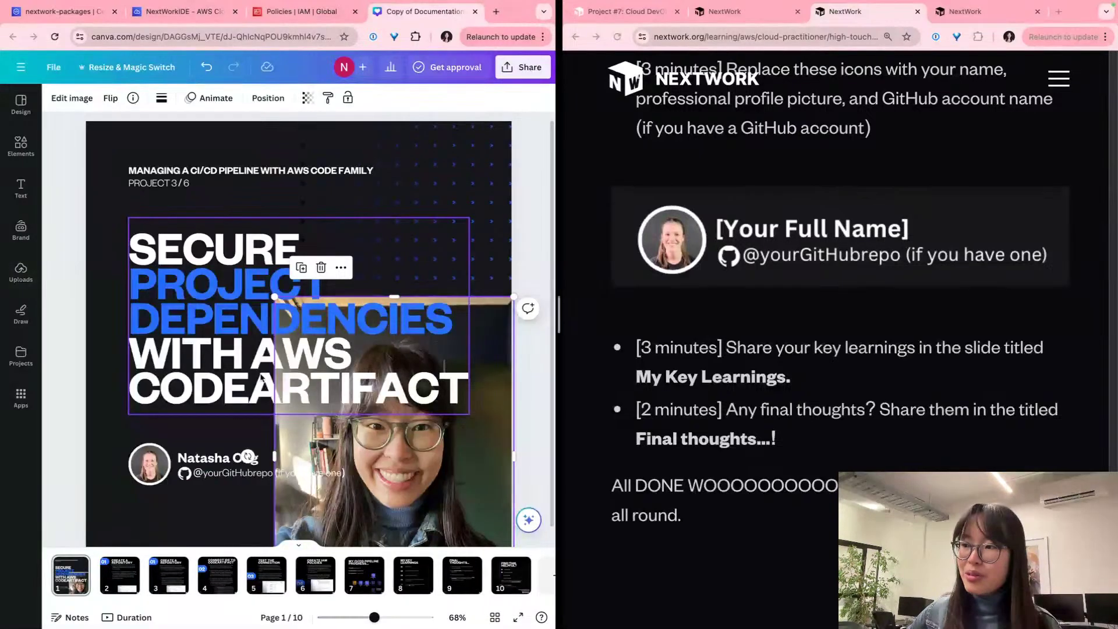
pyautogui.moveTo(315, 460); pyautogui.dragTo(148, 468)
pyautogui.scroll(5, 129, 490)
# Step: Enlarge and reposition the photo in Crop mode so the face sits centred in the circle
pyautogui.doubleClick(161, 432)
pyautogui.scroll(6, 351, 498)
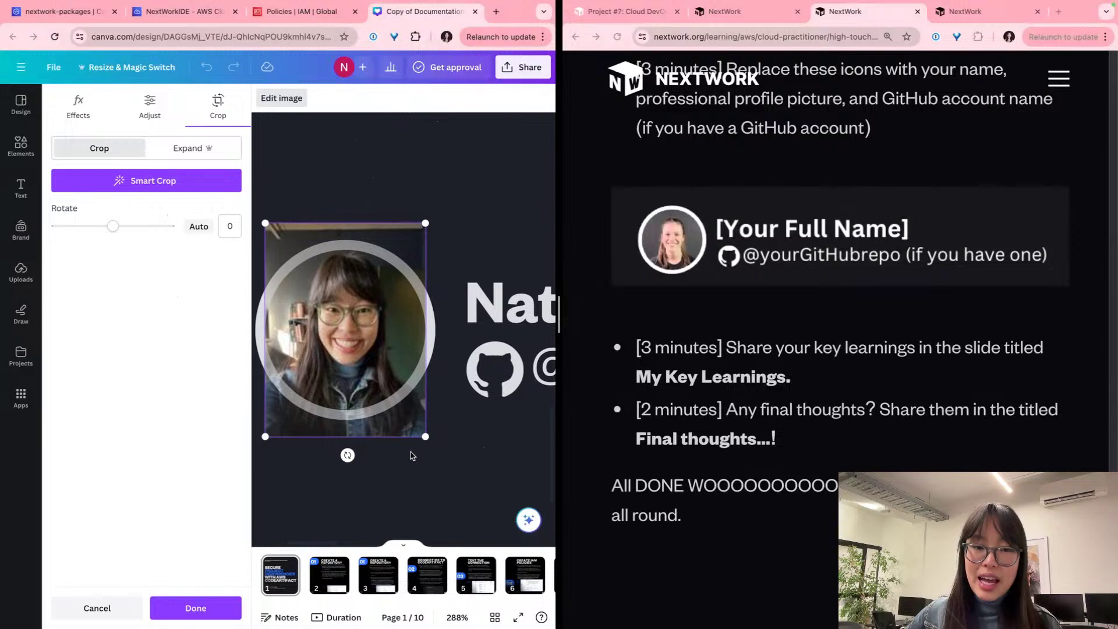
pyautogui.moveTo(422, 441); pyautogui.dragTo(482, 512)
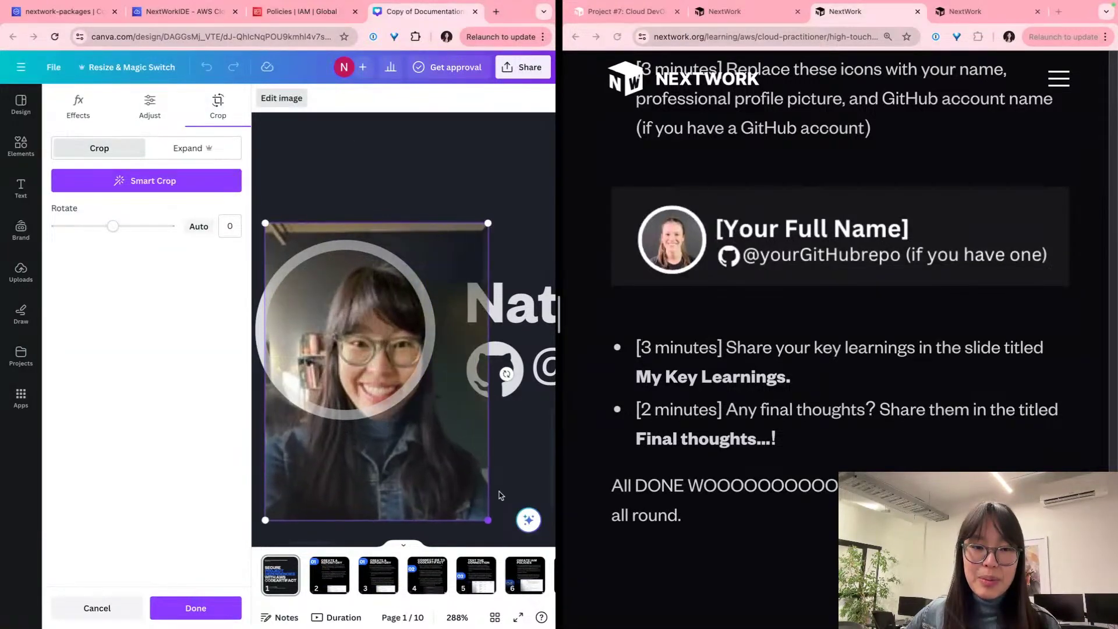
pyautogui.moveTo(397, 459)
pyautogui.mouseDown()
pyautogui.moveTo(371, 453)
pyautogui.moveTo(385, 452)
pyautogui.mouseUp()
pyautogui.scroll(-3, 384, 451)
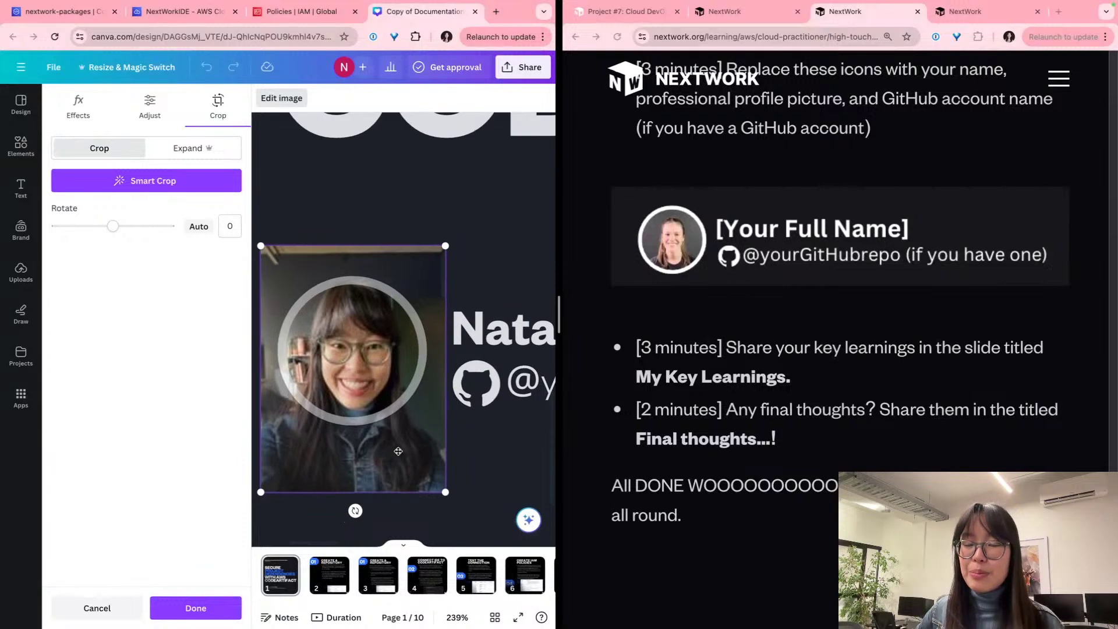
pyautogui.click(499, 430)
pyautogui.scroll(-5, 499, 429)
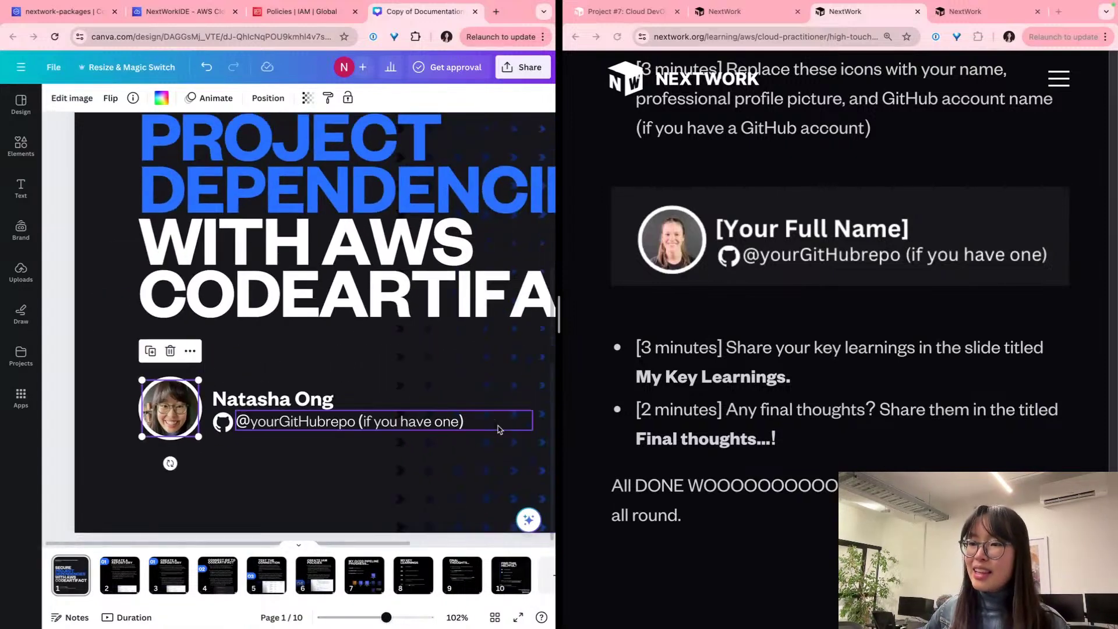
# Step: Replace the placeholder GitHub username with the author's handle and delete the '(if you have one)' note
pyautogui.scroll(-2, 165, 355)
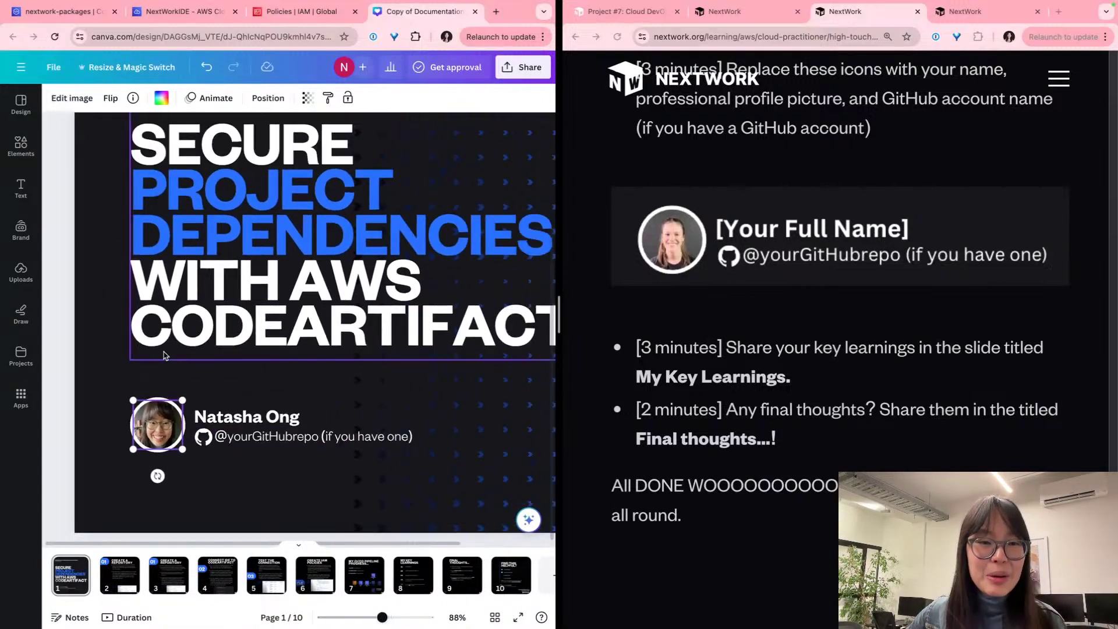
pyautogui.scroll(5, 217, 420)
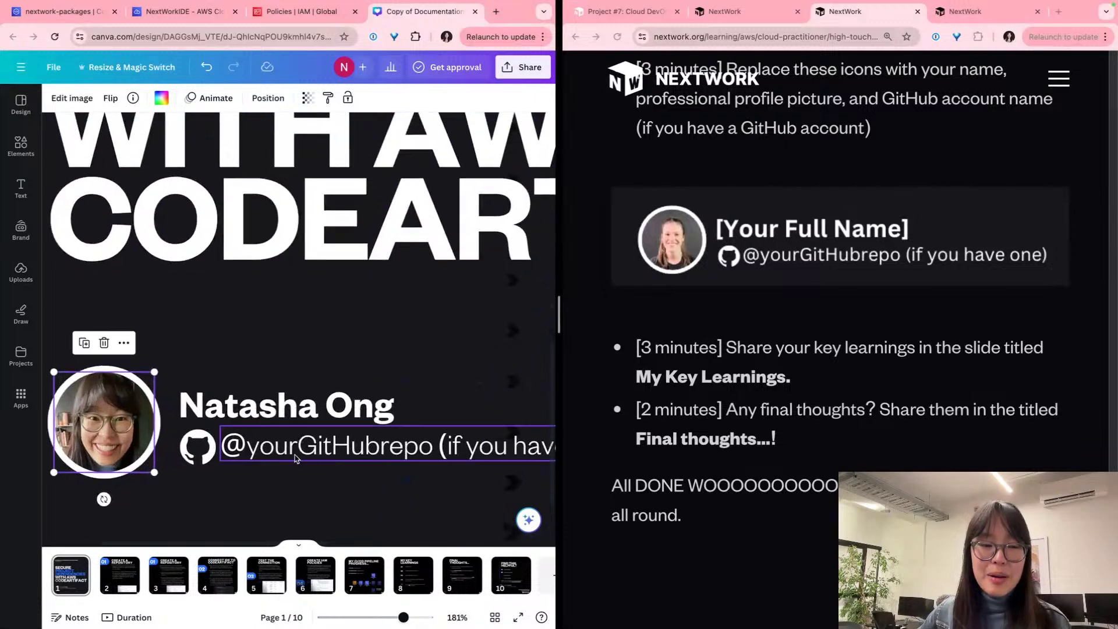
pyautogui.click(309, 455)
pyautogui.doubleClick(338, 453)
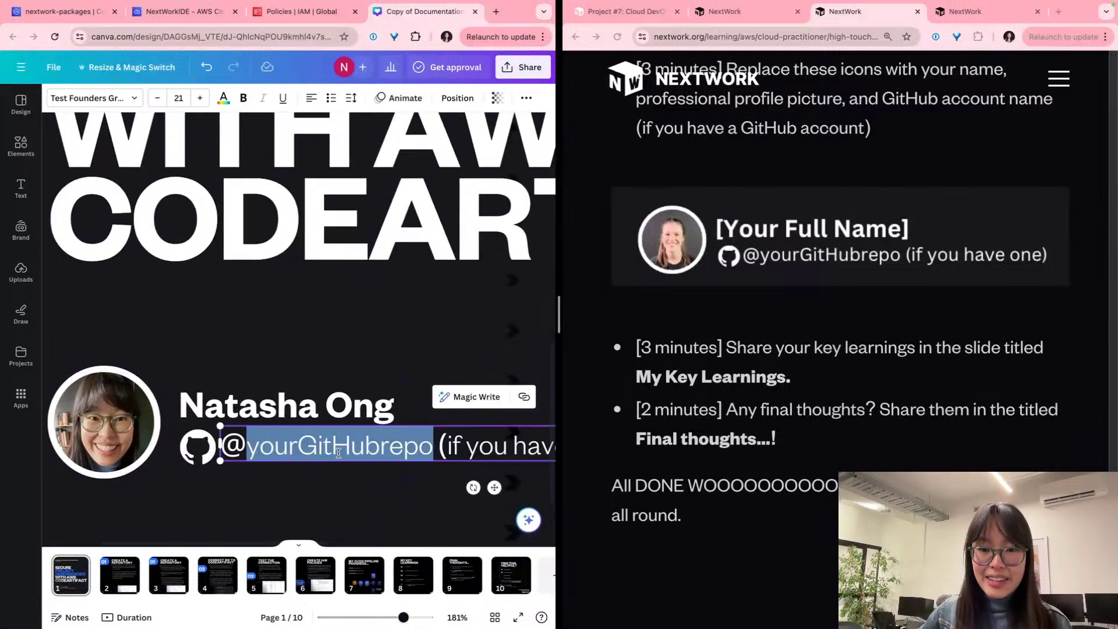
pyautogui.write('natashaongi')
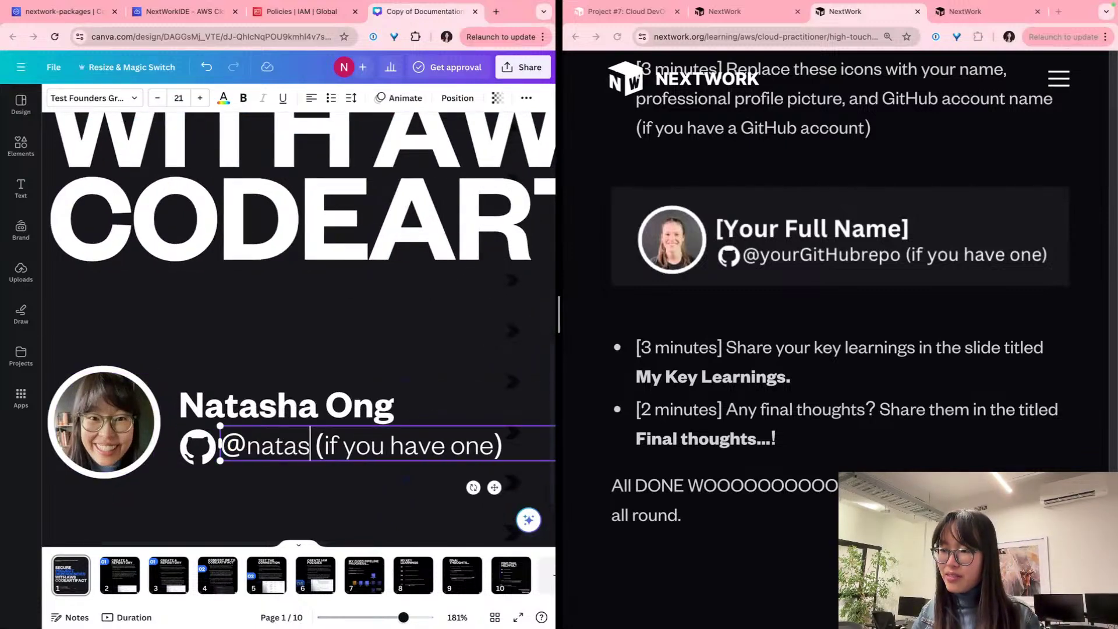
pyautogui.write('scoding')
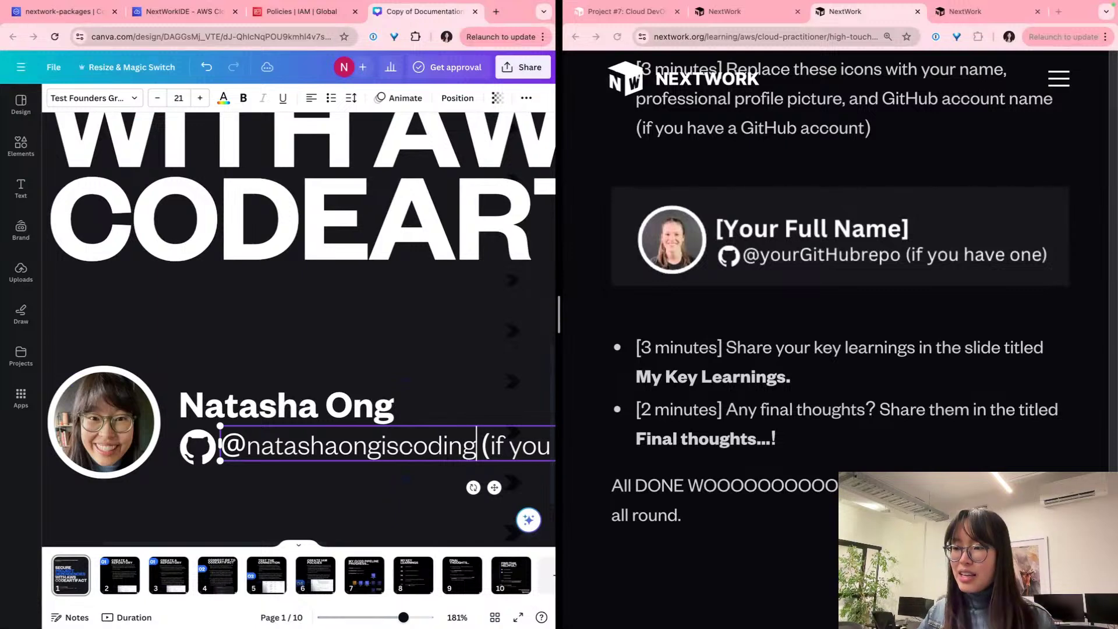
pyautogui.scroll(-2, 340, 454)
pyautogui.hotkey('shift', 'End')
pyautogui.press('BackSpace')
pyautogui.scroll(-2, 354, 449)
pyautogui.hotkey('ctrl', 'Right')
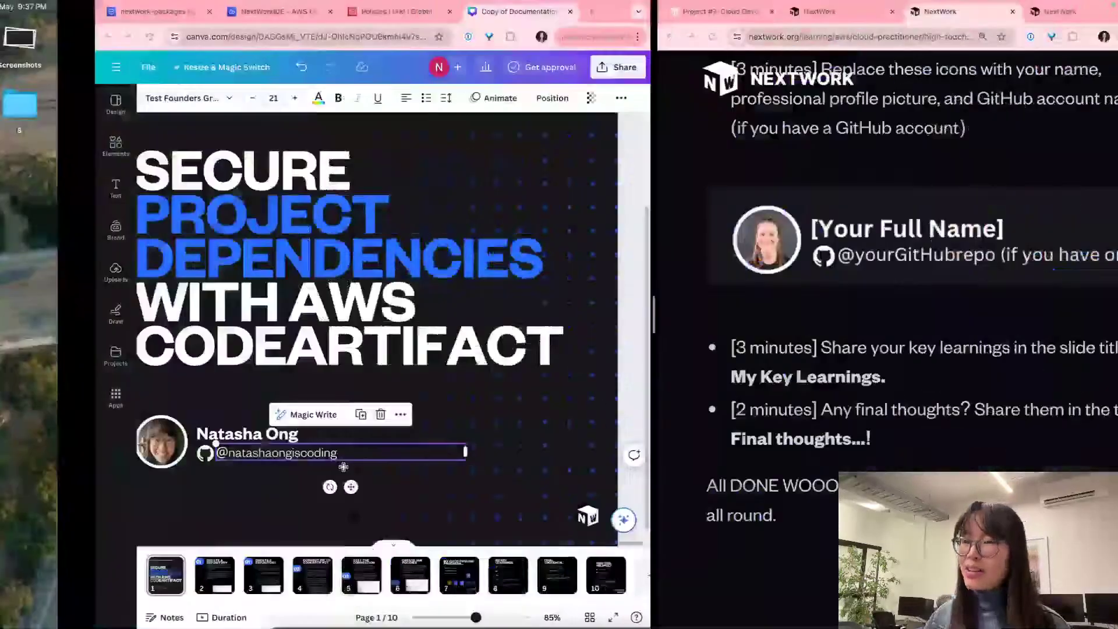
pyautogui.scroll(-2, 296, 360)
pyautogui.scroll(-2, 295, 359)
pyautogui.click(368, 462)
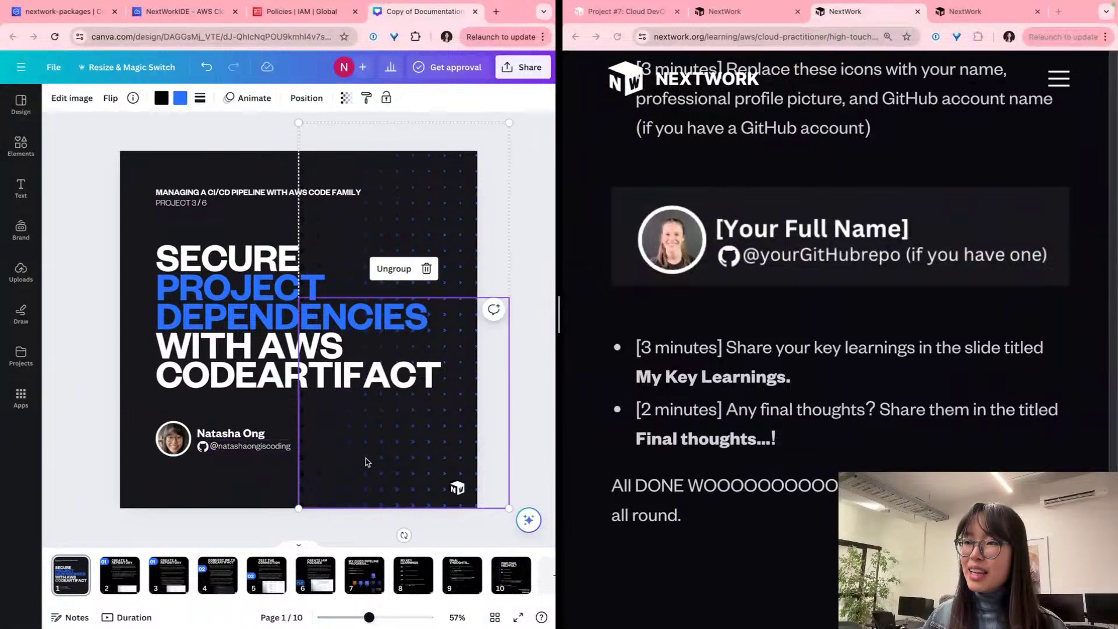
# Step: Select the profile photo, name, GitHub icon and handle together and group them
pyautogui.scroll(4, 233, 451)
pyautogui.click(203, 432)
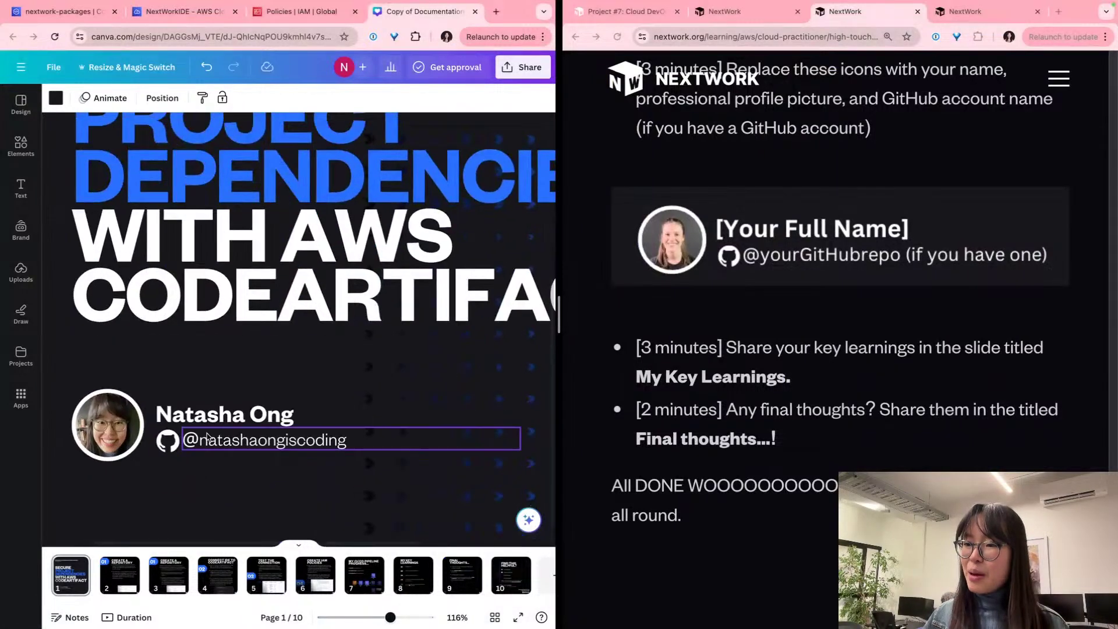
pyautogui.keyDown('shift'); pyautogui.click(204, 423); pyautogui.keyUp('shift')
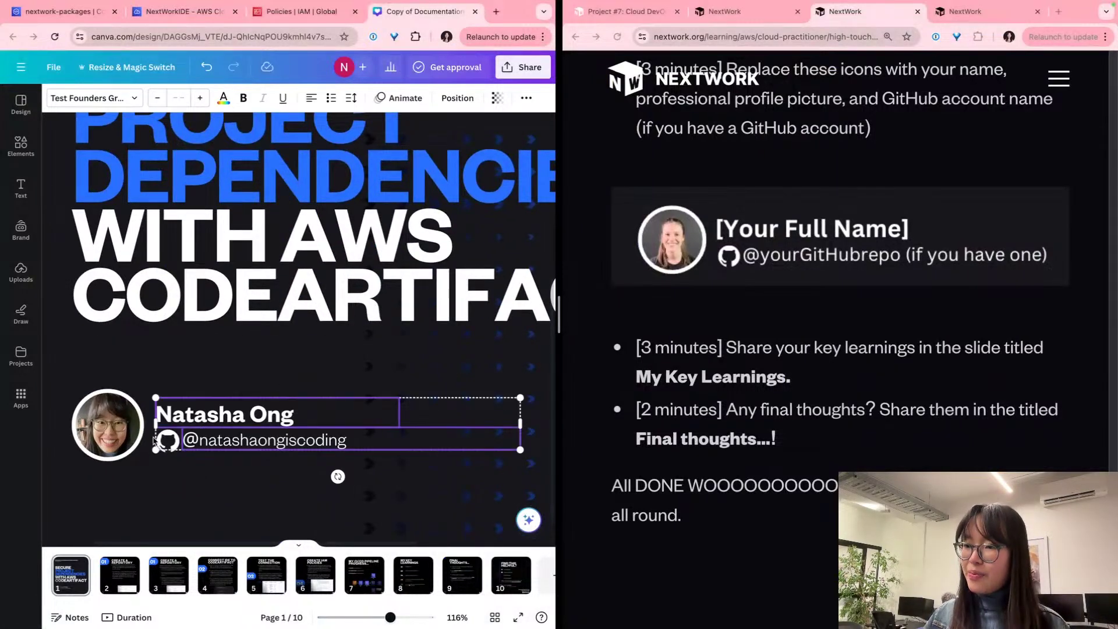
pyautogui.keyDown('shift'); pyautogui.click(165, 441); pyautogui.keyUp('shift')
pyautogui.keyDown('shift'); pyautogui.click(105, 402); pyautogui.keyUp('shift')
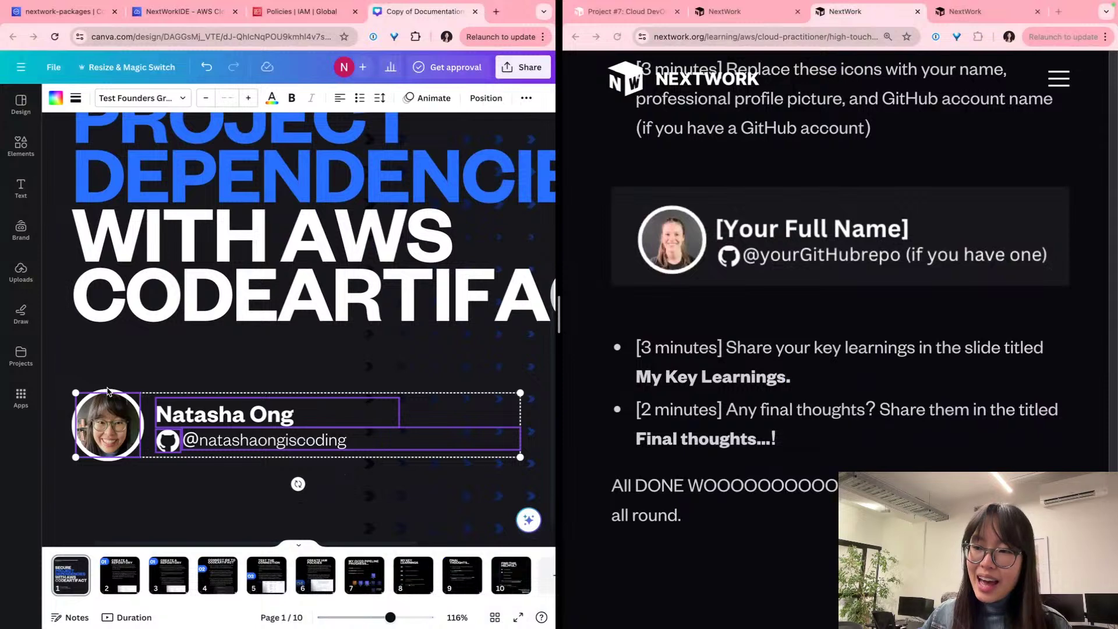
pyautogui.click(107, 392)
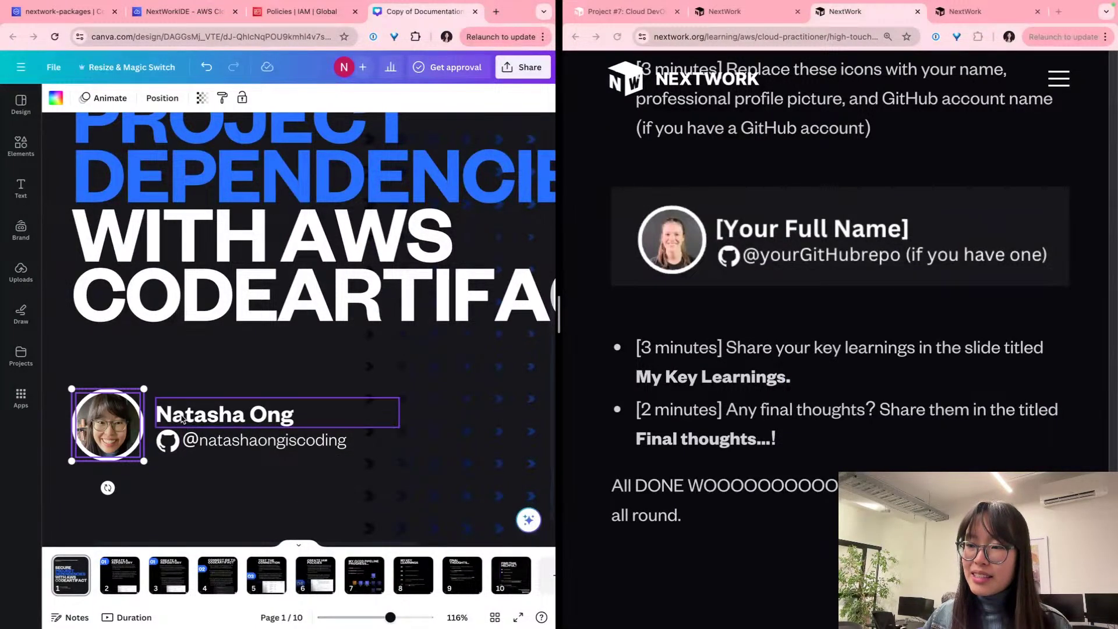
pyautogui.keyDown('shift'); pyautogui.click(204, 414); pyautogui.keyUp('shift')
pyautogui.keyDown('shift'); pyautogui.click(178, 447); pyautogui.keyUp('shift')
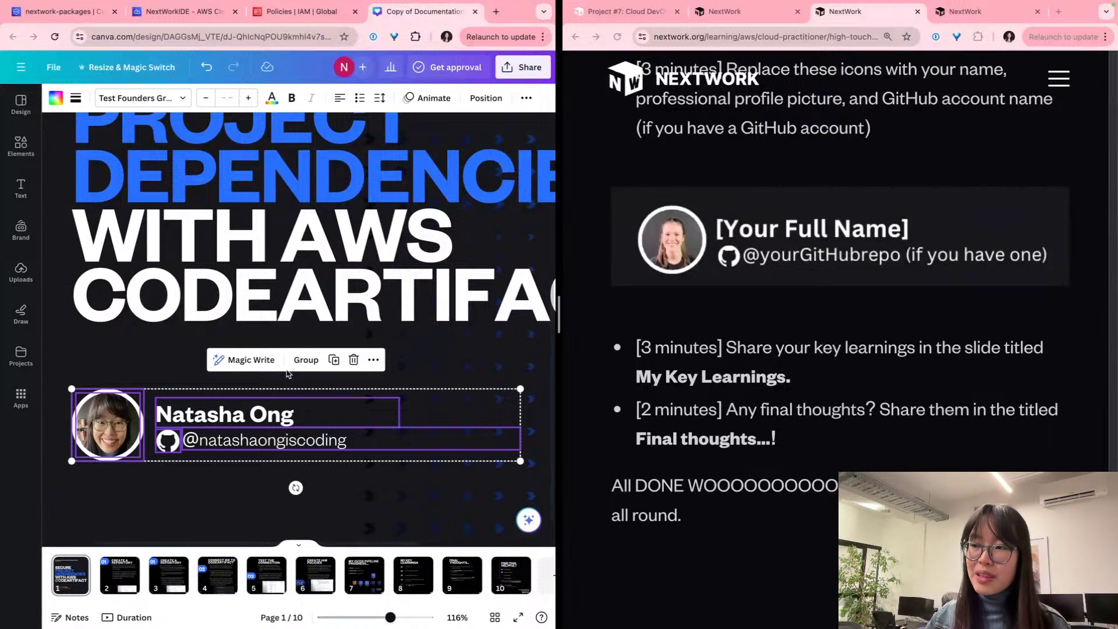
pyautogui.click(306, 359)
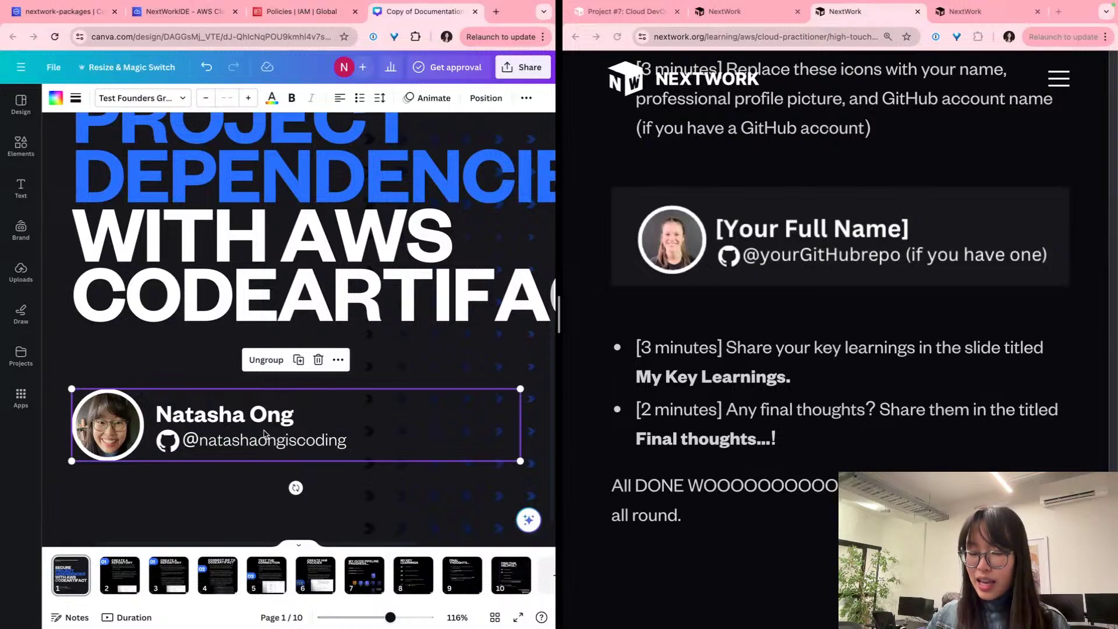
# Step: Undo an accidental paste on slide 2 and reselect the title slide's profile group
pyautogui.click(119, 575)
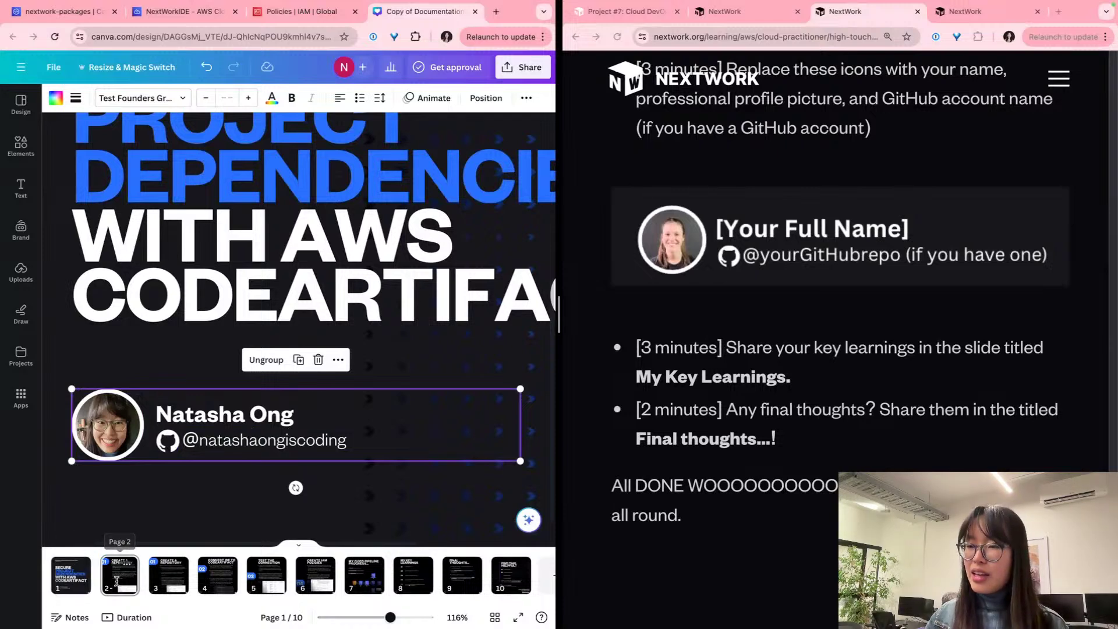
pyautogui.scroll(-5, 174, 402)
pyautogui.scroll(-3, 175, 437)
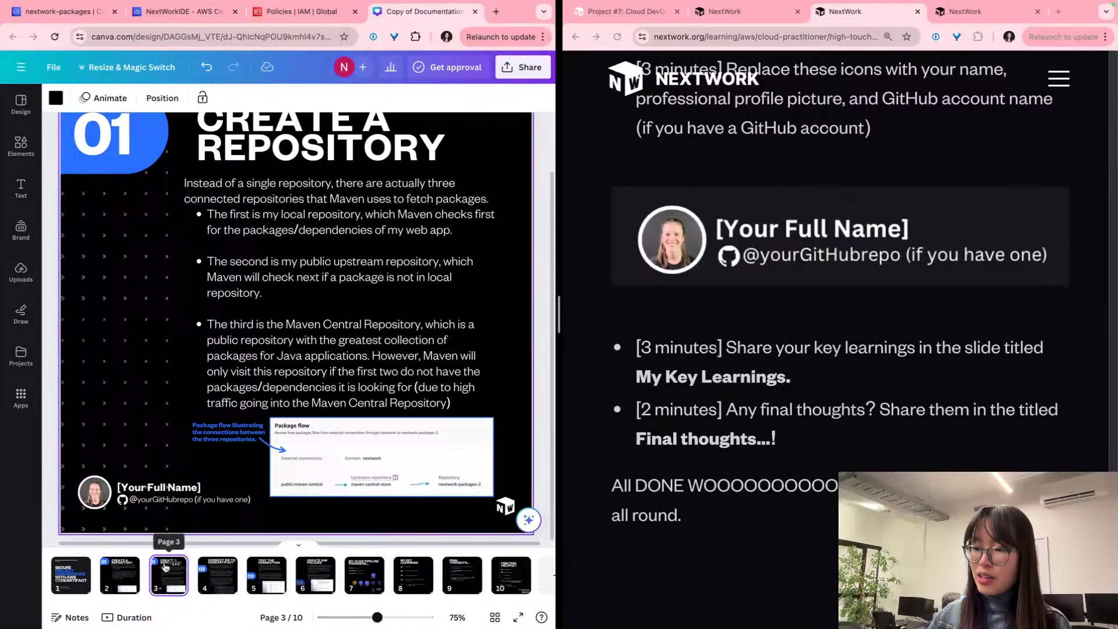
pyautogui.press('super+v')
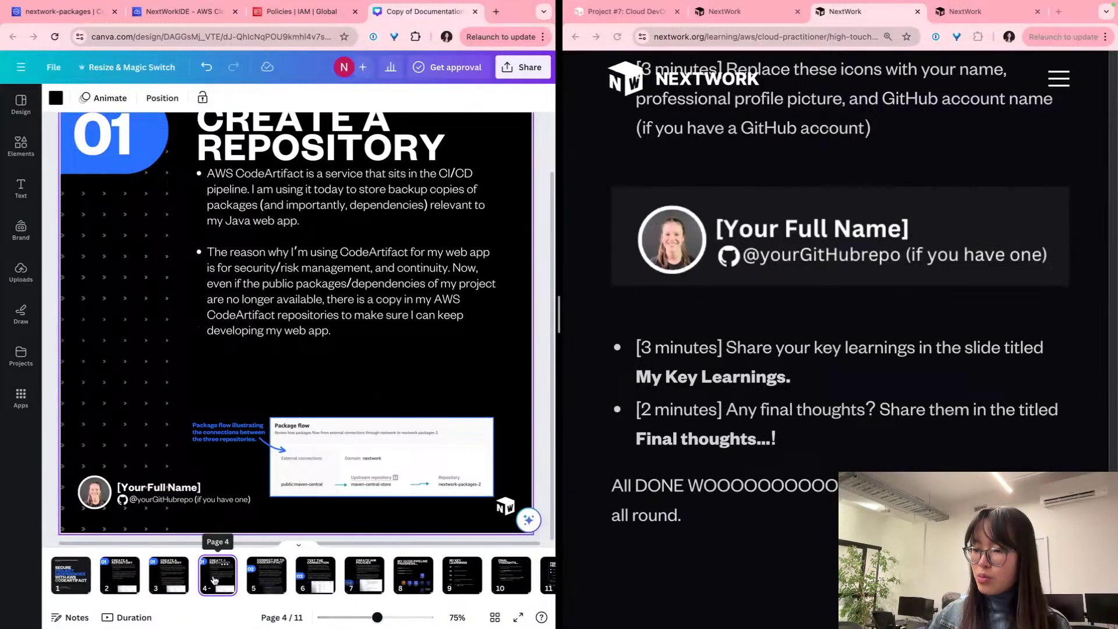
pyautogui.press('super+z')
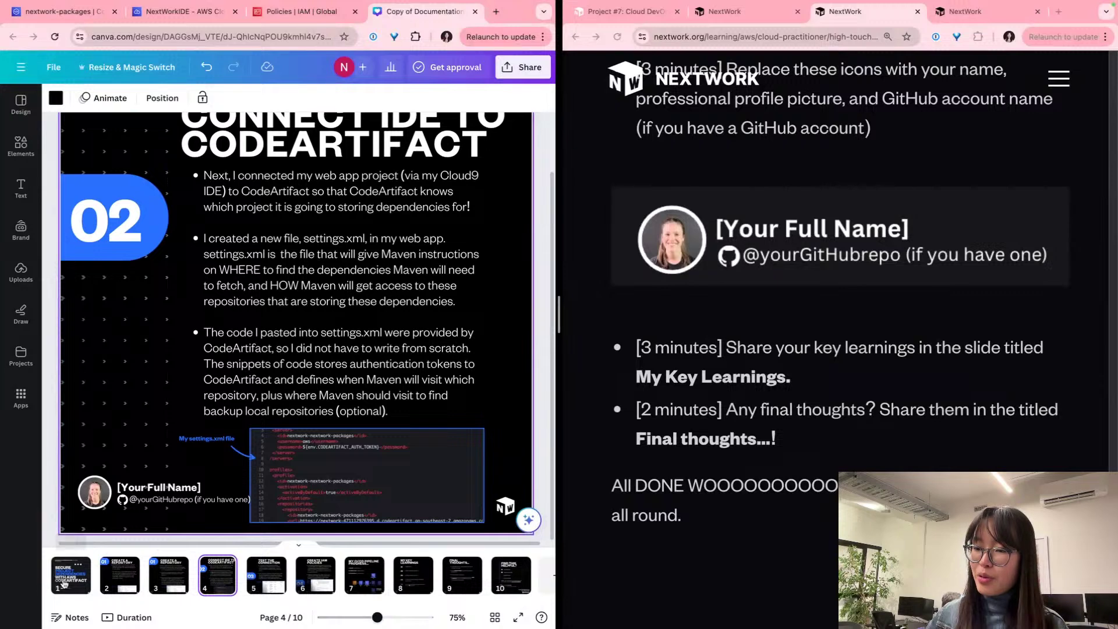
pyautogui.click(283, 436)
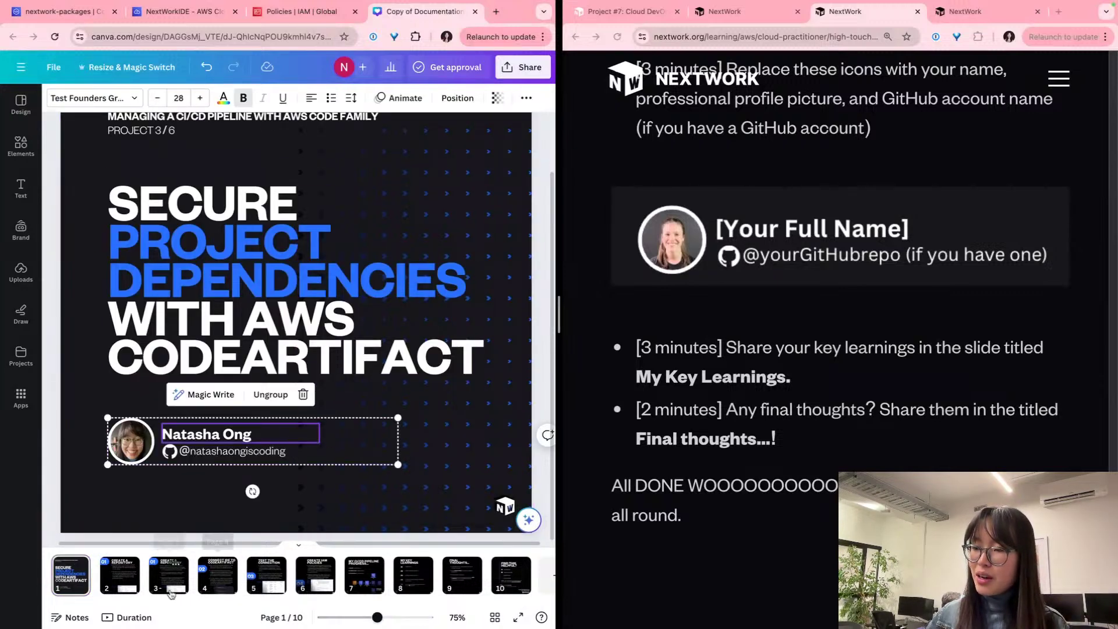
# Step: Paste the profile group onto slide 2, shrink it and align it over the [Your Full Name] placeholder
pyautogui.click(120, 573)
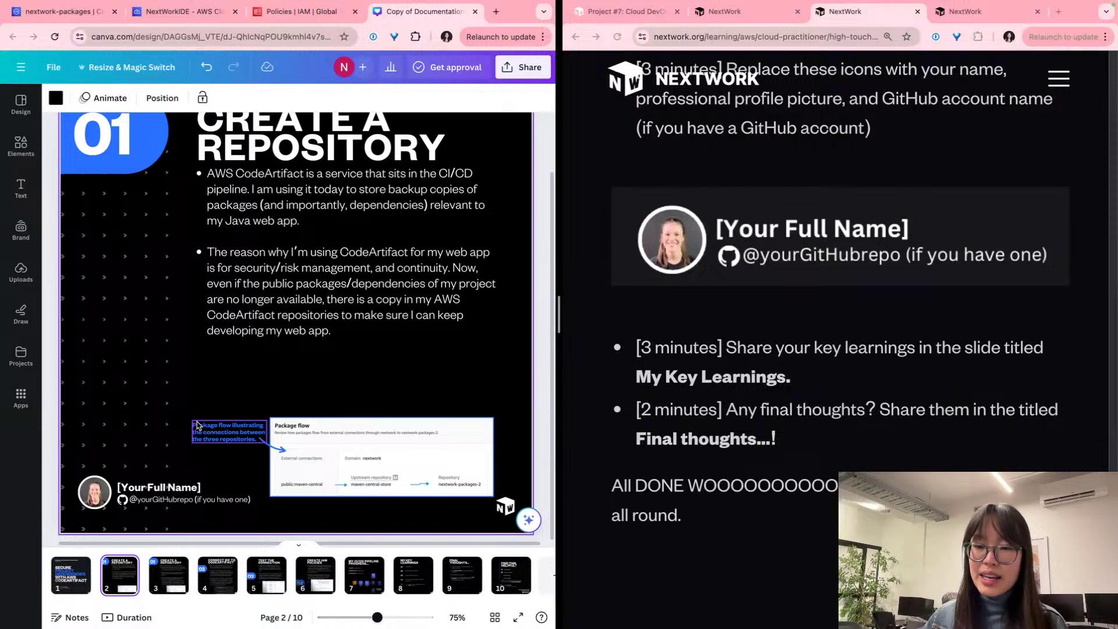
pyautogui.hotkey('ctrl', 'v')
pyautogui.moveTo(135, 448); pyautogui.dragTo(99, 499)
pyautogui.scroll(5, 99, 499)
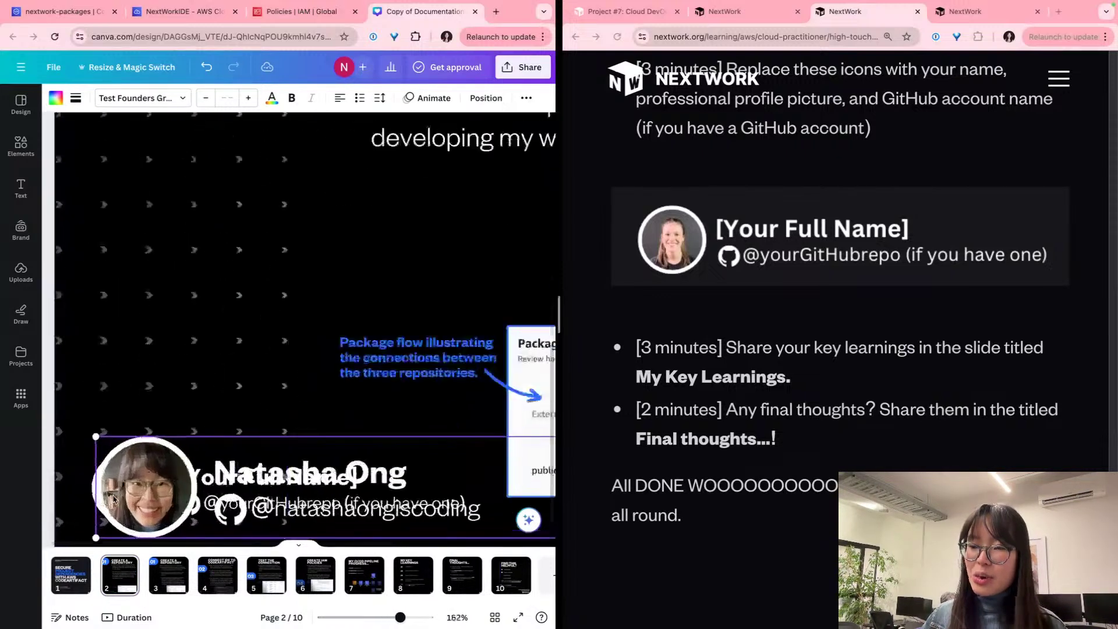
pyautogui.scroll(-2, 113, 499)
pyautogui.scroll(4, 155, 431)
pyautogui.moveTo(156, 430); pyautogui.dragTo(134, 445)
pyautogui.scroll(-5, 135, 445)
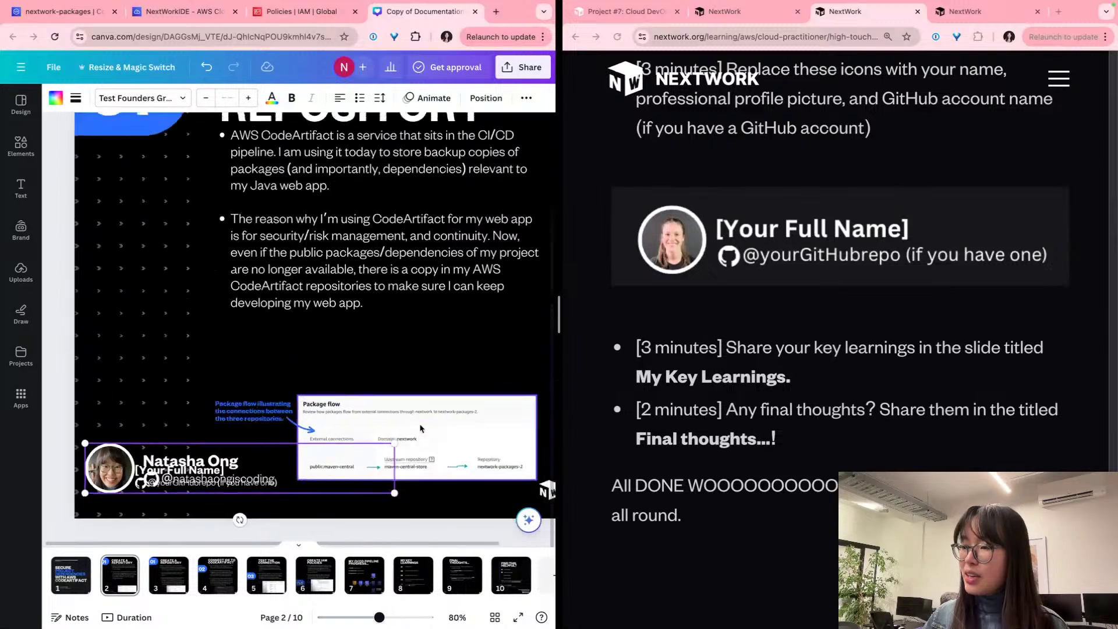
pyautogui.moveTo(397, 444); pyautogui.dragTo(305, 452)
pyautogui.scroll(5, 162, 461)
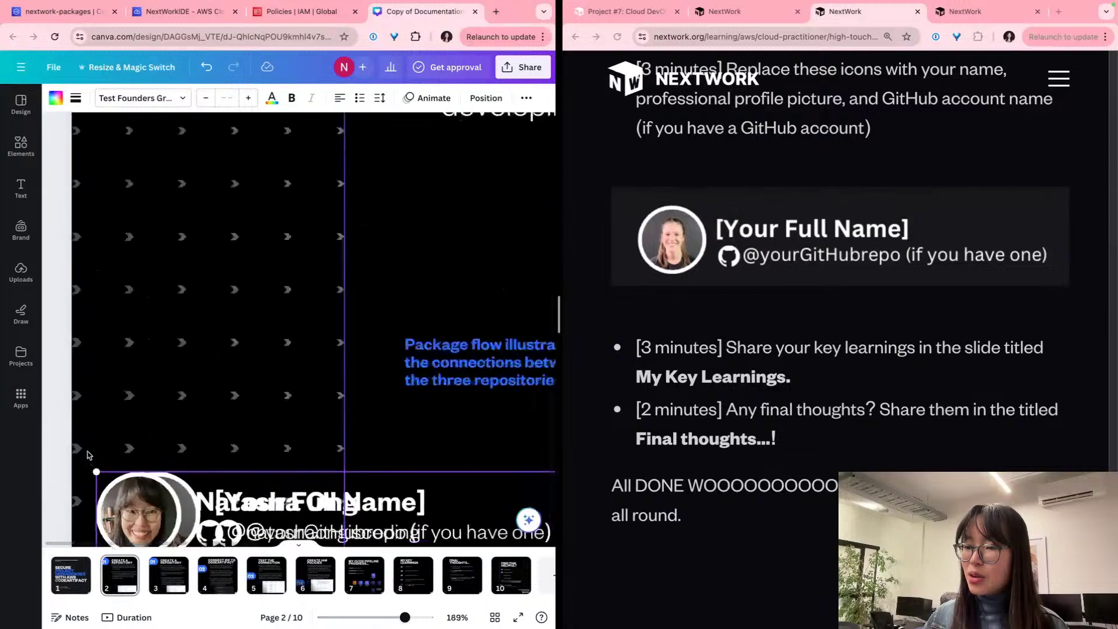
pyautogui.moveTo(162, 461); pyautogui.dragTo(178, 459)
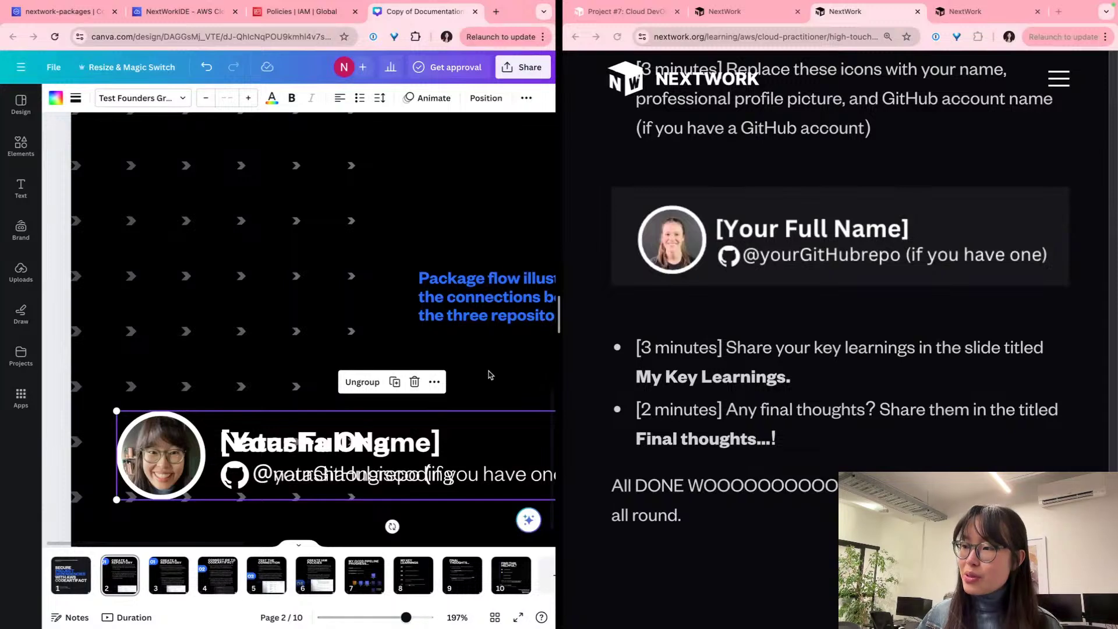
# Step: Send the pasted profile block to the back of slide 2's layers
pyautogui.click(433, 381)
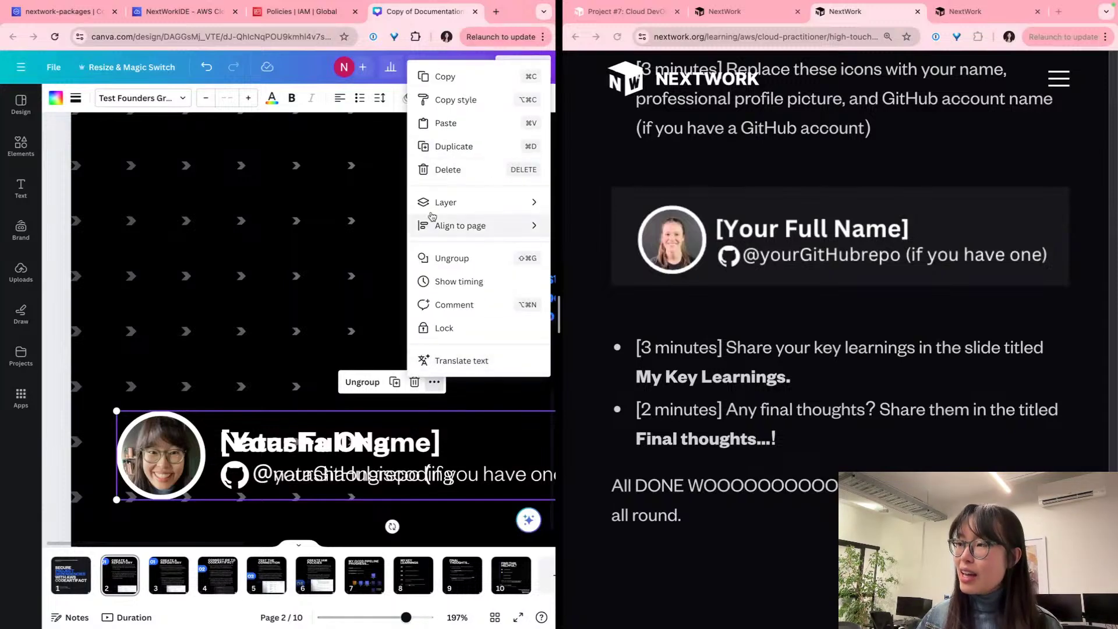
pyautogui.moveTo(446, 203)
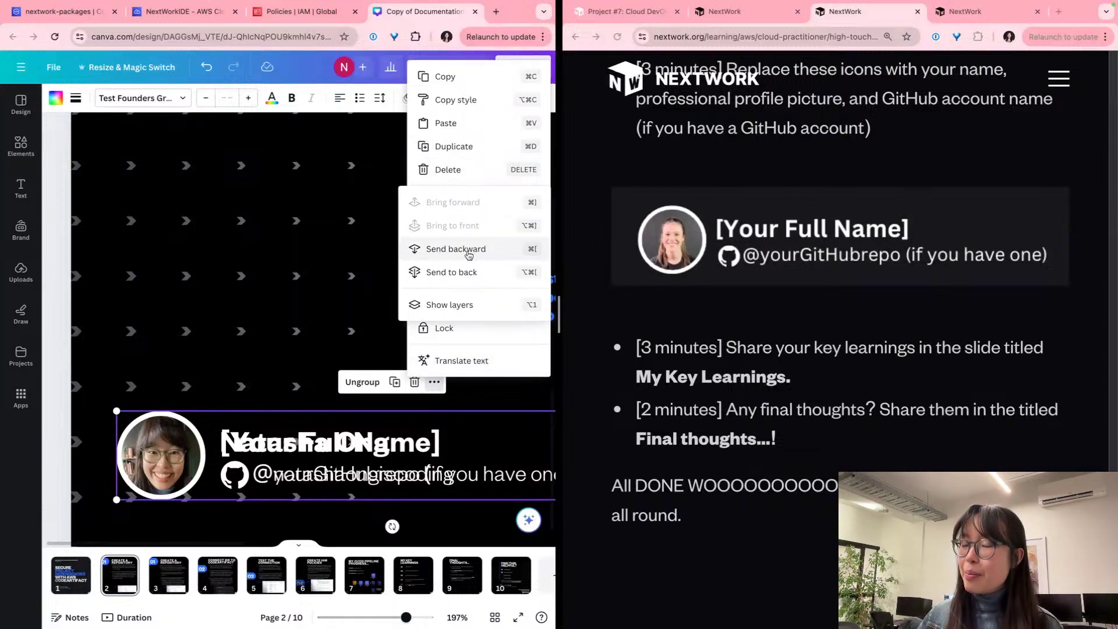
pyautogui.click(469, 254)
pyautogui.click(433, 381)
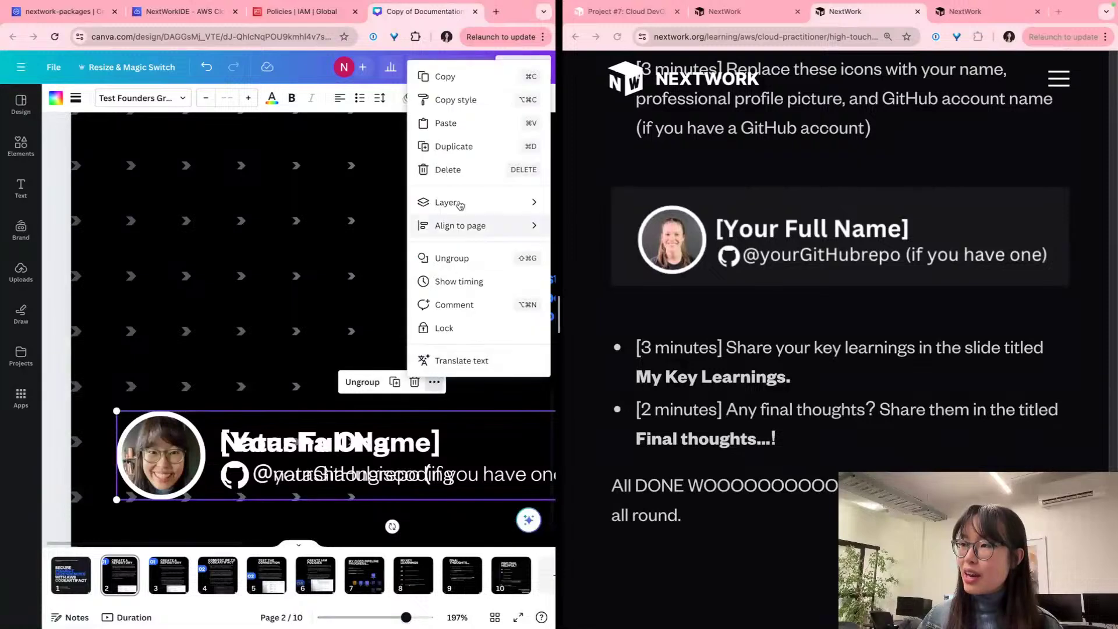
pyautogui.moveTo(458, 201)
pyautogui.click(460, 273)
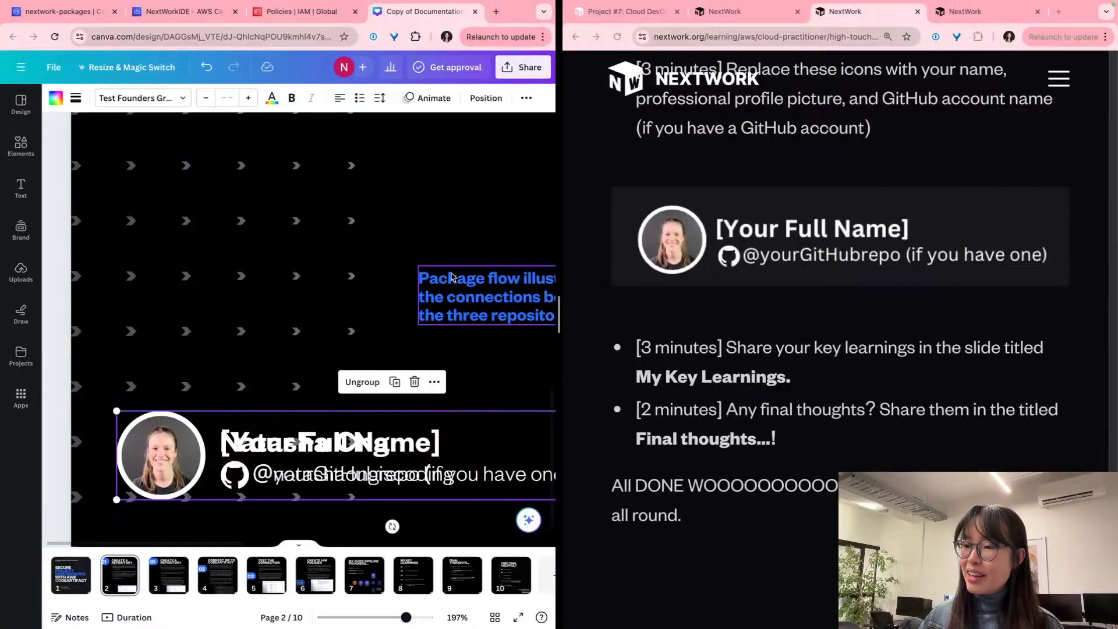
# Step: Delete the placeholder photo, ring, name, handle and GitHub icon from slide 2
pyautogui.click(144, 454)
pyautogui.click(172, 413)
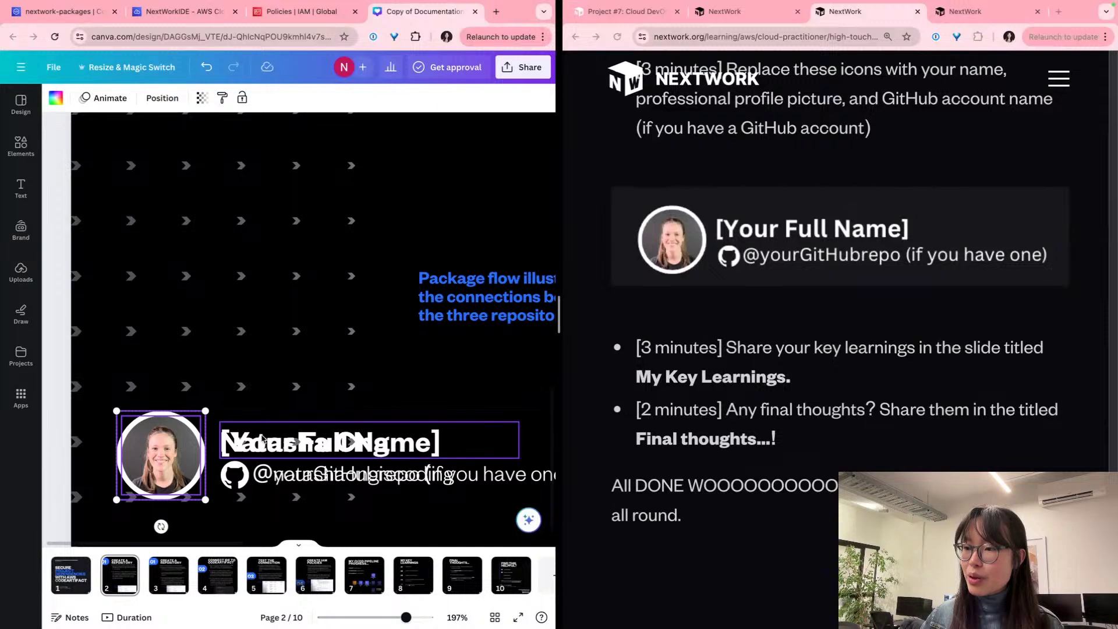
pyautogui.click(280, 480)
pyautogui.keyDown('shift'); pyautogui.click(287, 479); pyautogui.keyUp('shift')
pyautogui.keyDown('shift'); pyautogui.click(236, 476); pyautogui.keyUp('shift')
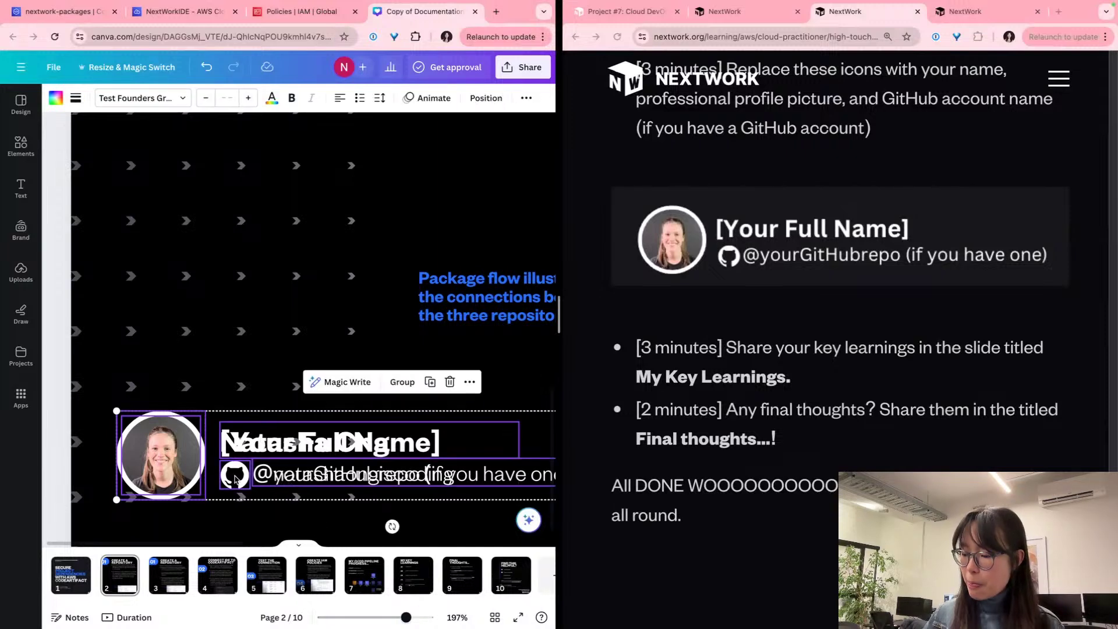
pyautogui.press('Delete')
# Step: Check the remaining profile block's placement by selecting and deselecting it
pyautogui.click(254, 462)
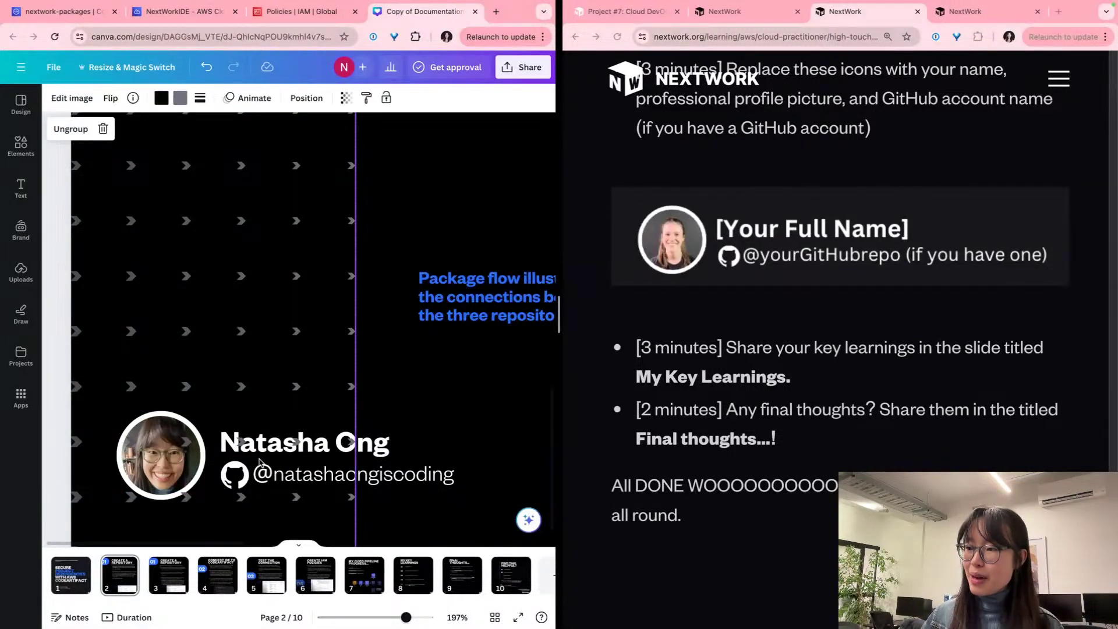
pyautogui.moveTo(260, 463); pyautogui.dragTo(259, 464)
pyautogui.hscroll(1, 260, 464)
pyautogui.click(258, 465)
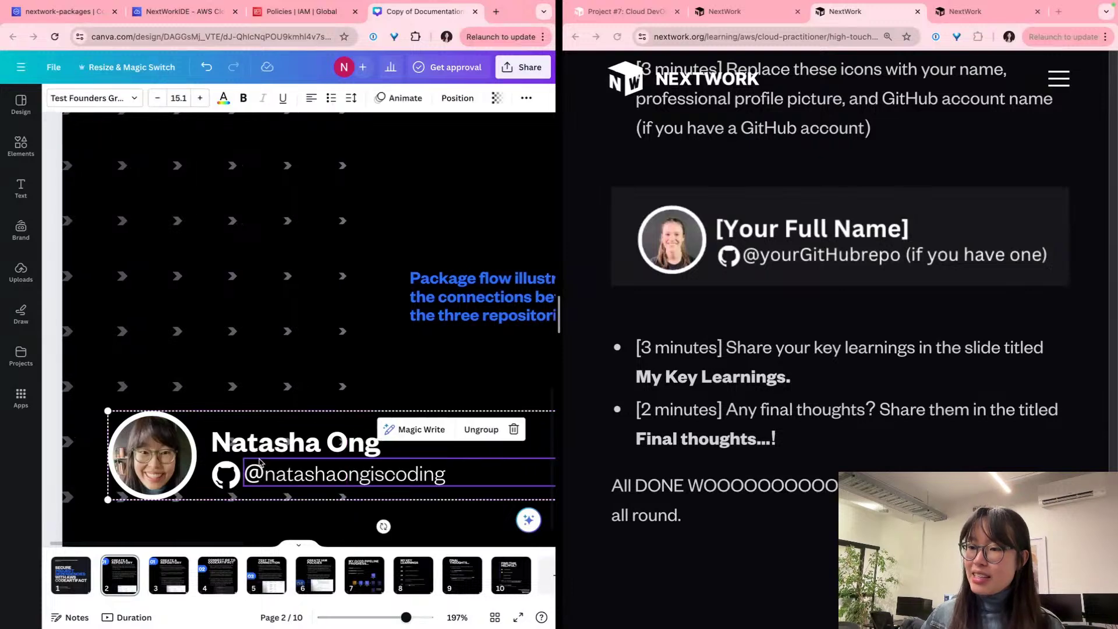
pyautogui.scroll(-5, 245, 445)
pyautogui.click(353, 508)
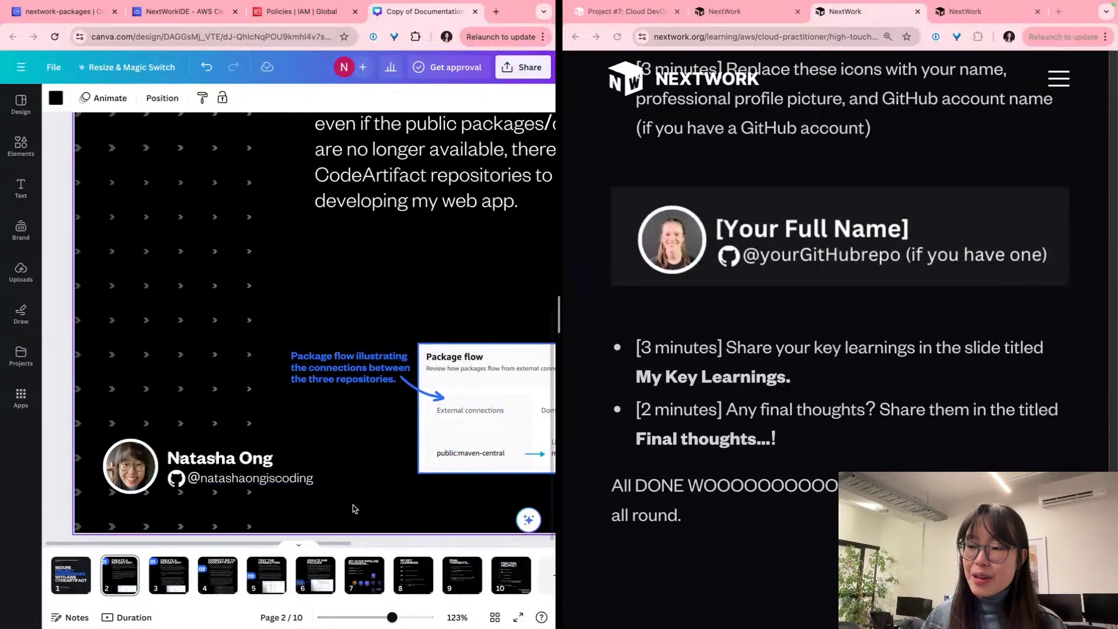
pyautogui.scroll(-3, 354, 508)
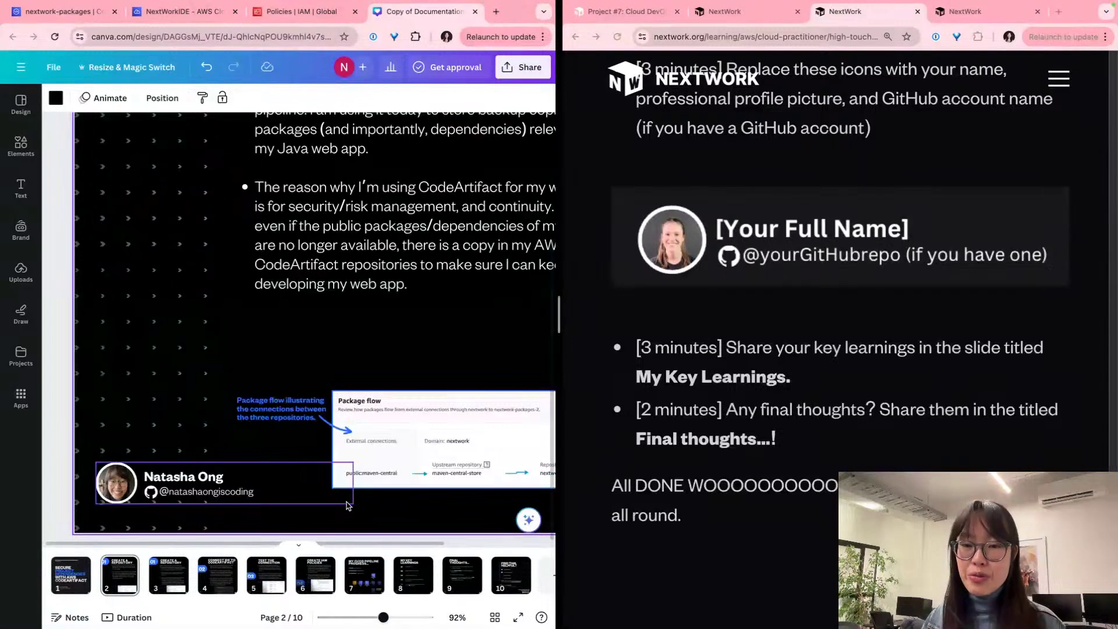
pyautogui.click(271, 492)
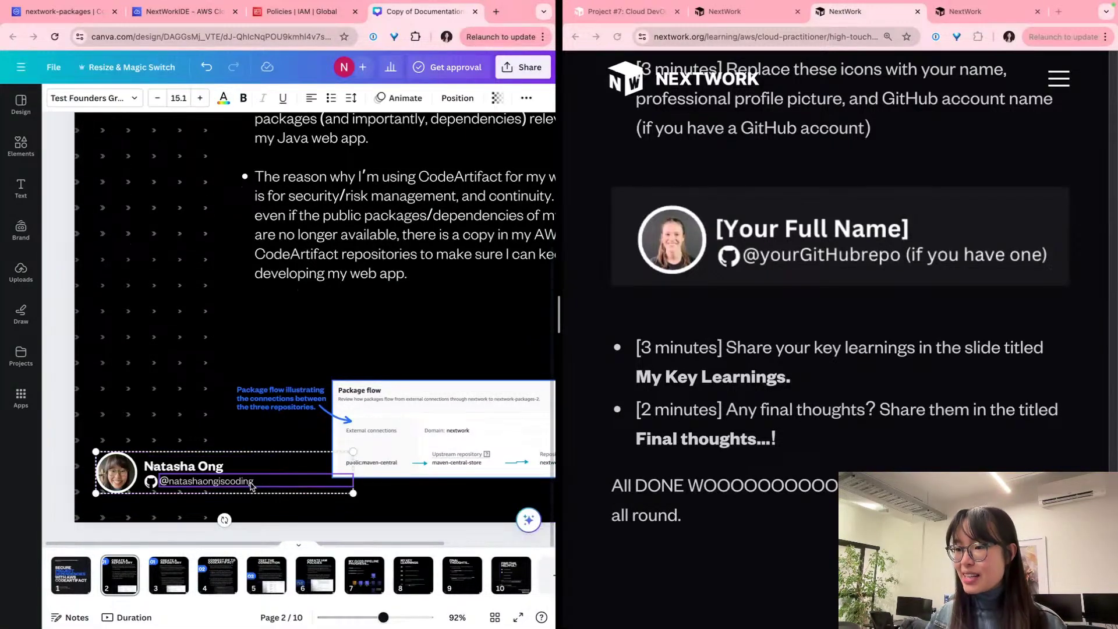
pyautogui.click(326, 516)
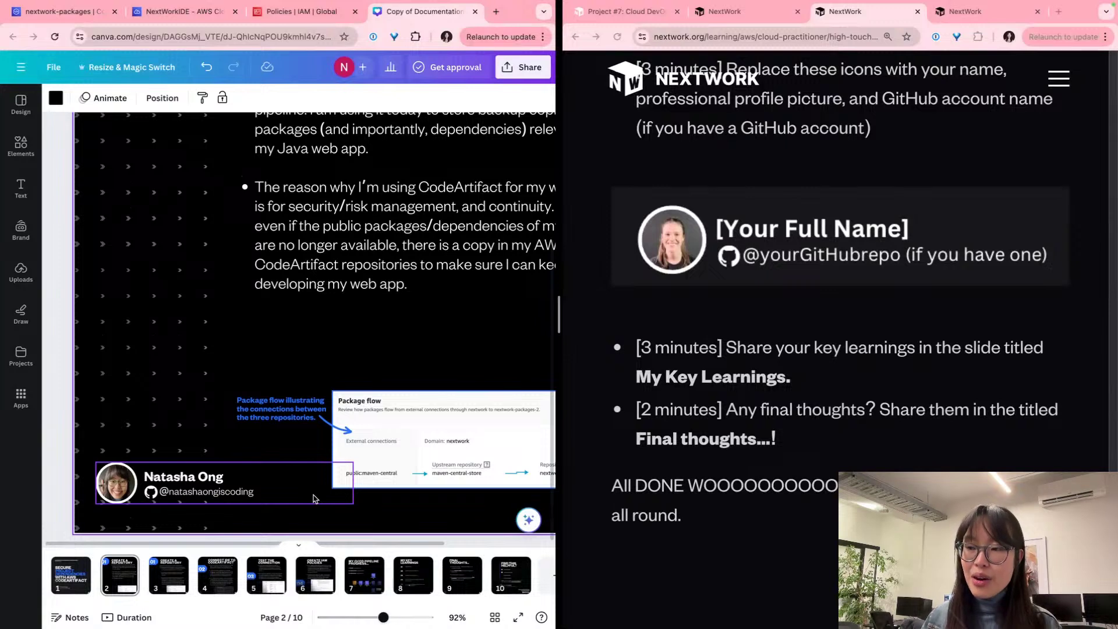
pyautogui.click(287, 481)
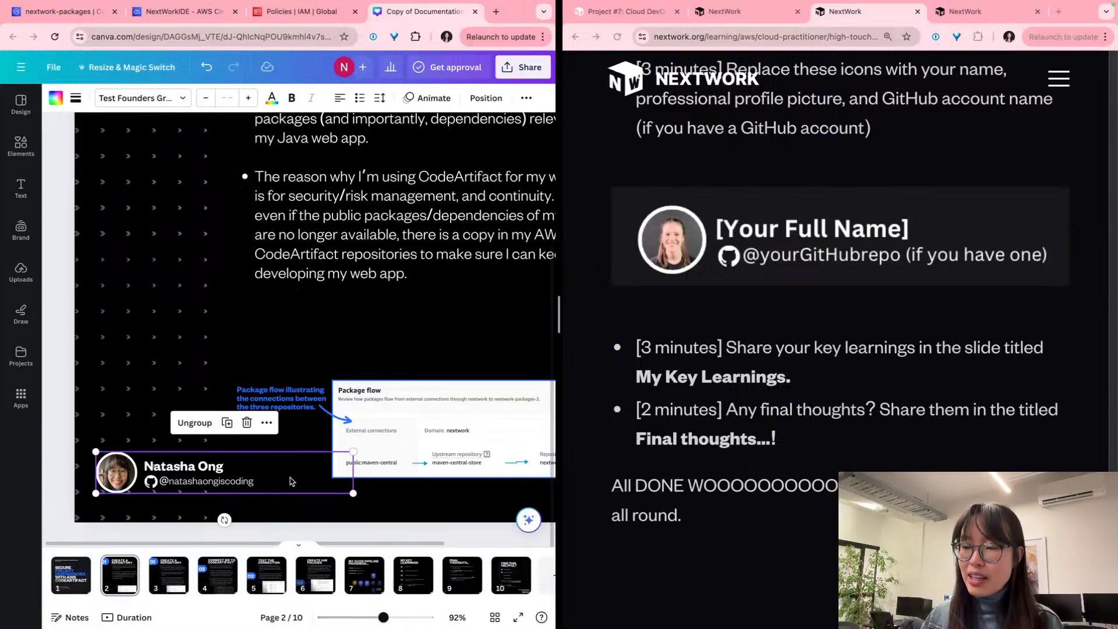
# Step: On slide 3, delete the placeholder name, handle and photo and paste the profile block
pyautogui.click(284, 515)
pyautogui.press('Right')
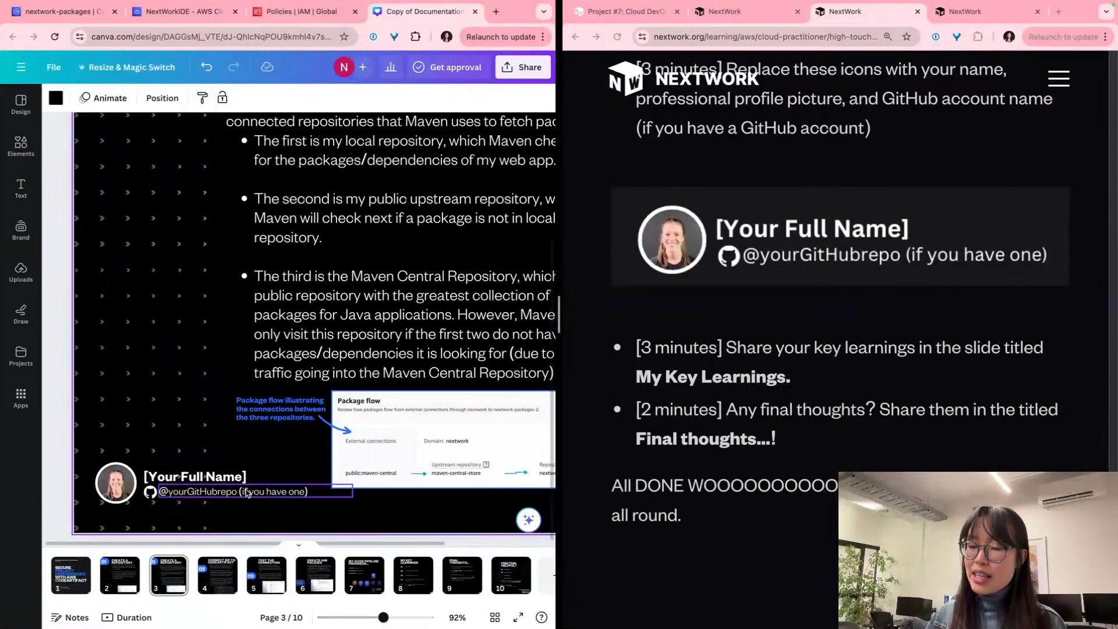
pyautogui.click(254, 496)
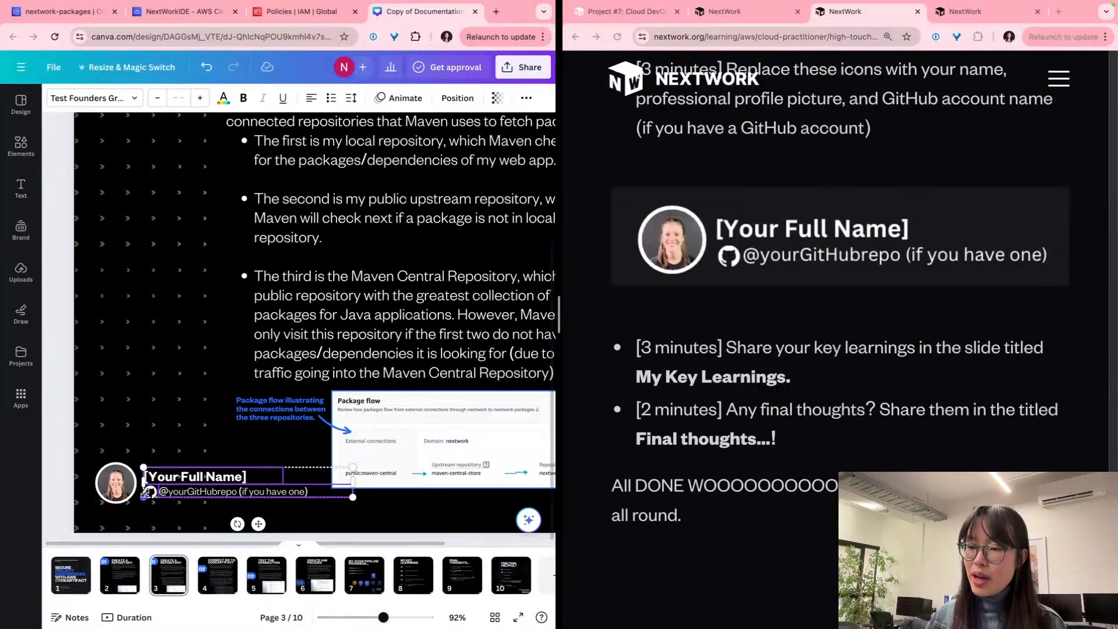
pyautogui.keyDown('shift'); pyautogui.click(119, 466); pyautogui.keyUp('shift')
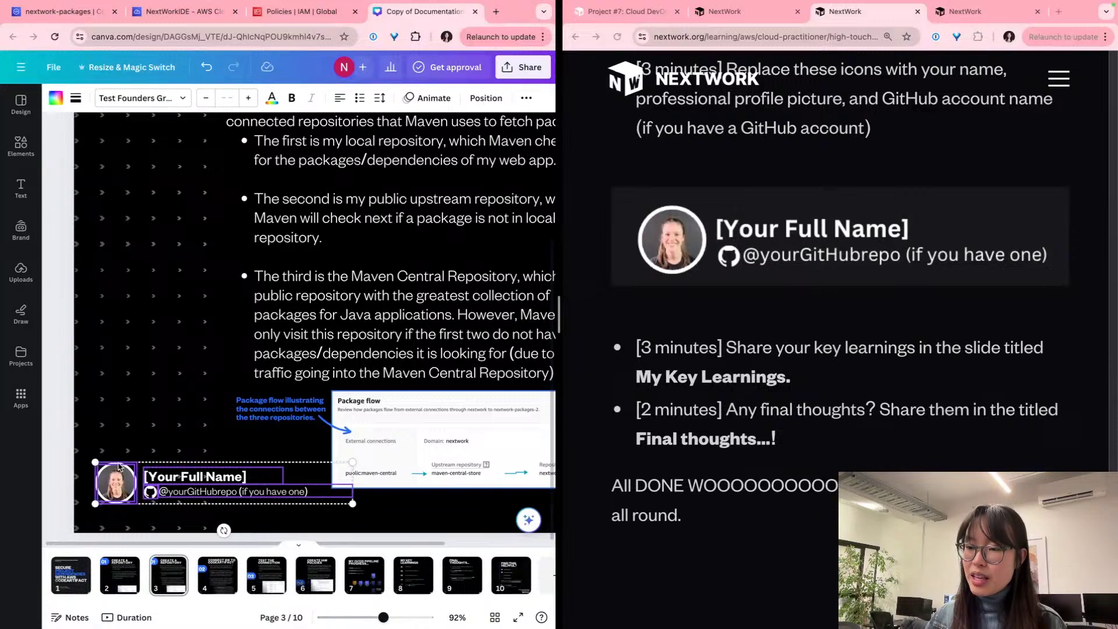
pyautogui.press('BackSpace')
pyautogui.press('super+v')
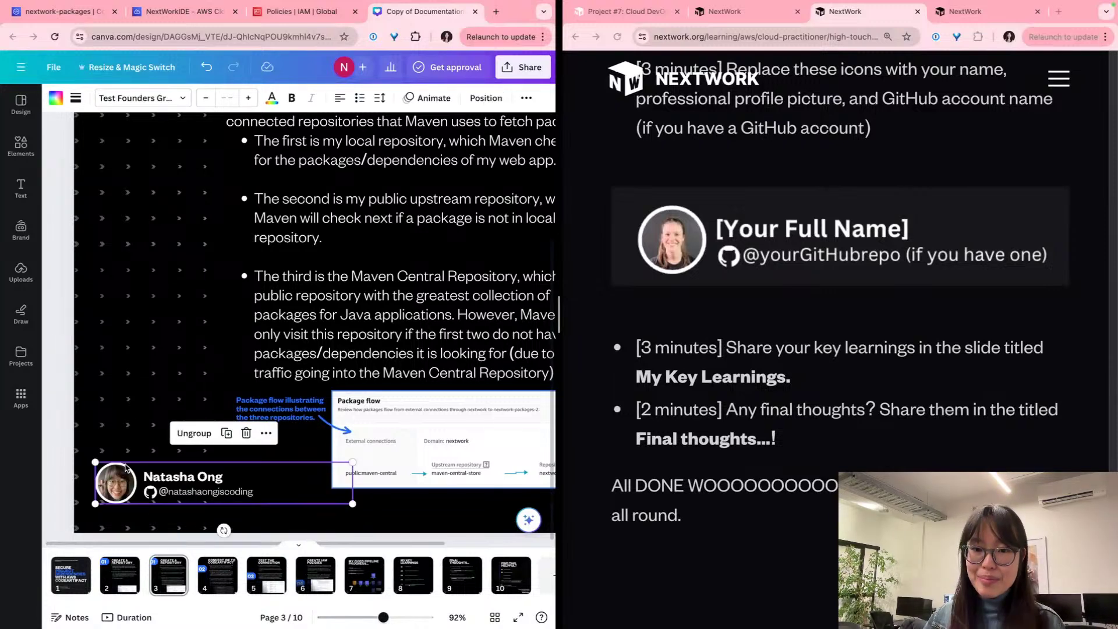
# Step: On page 4, select the placeholder profile photo, name and GitHub handle together
pyautogui.click(216, 580)
pyautogui.click(93, 466)
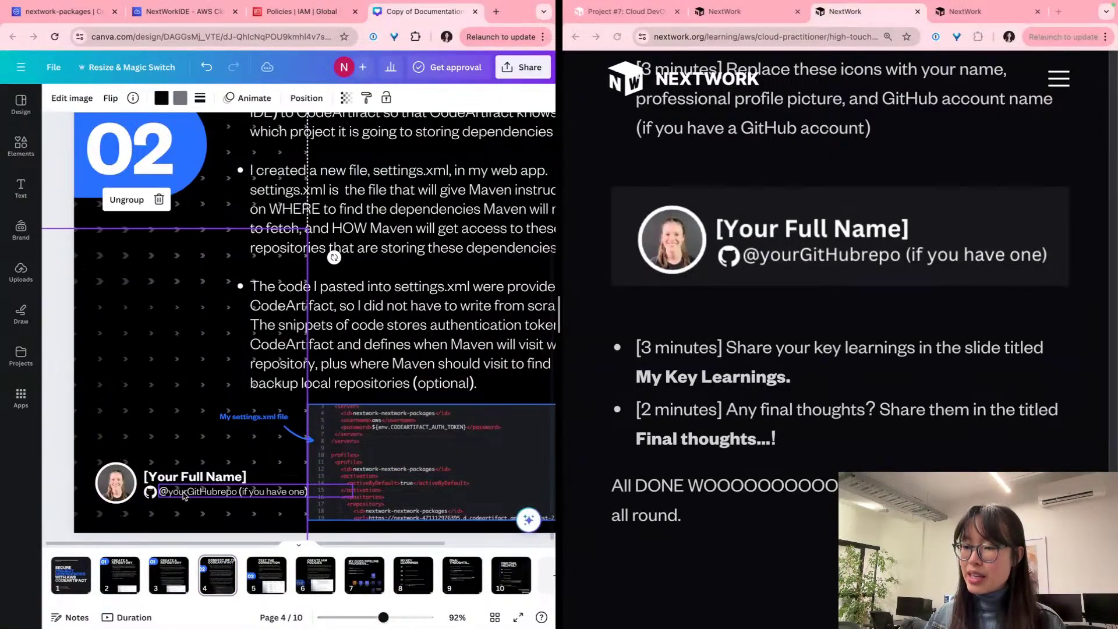
pyautogui.click(205, 493)
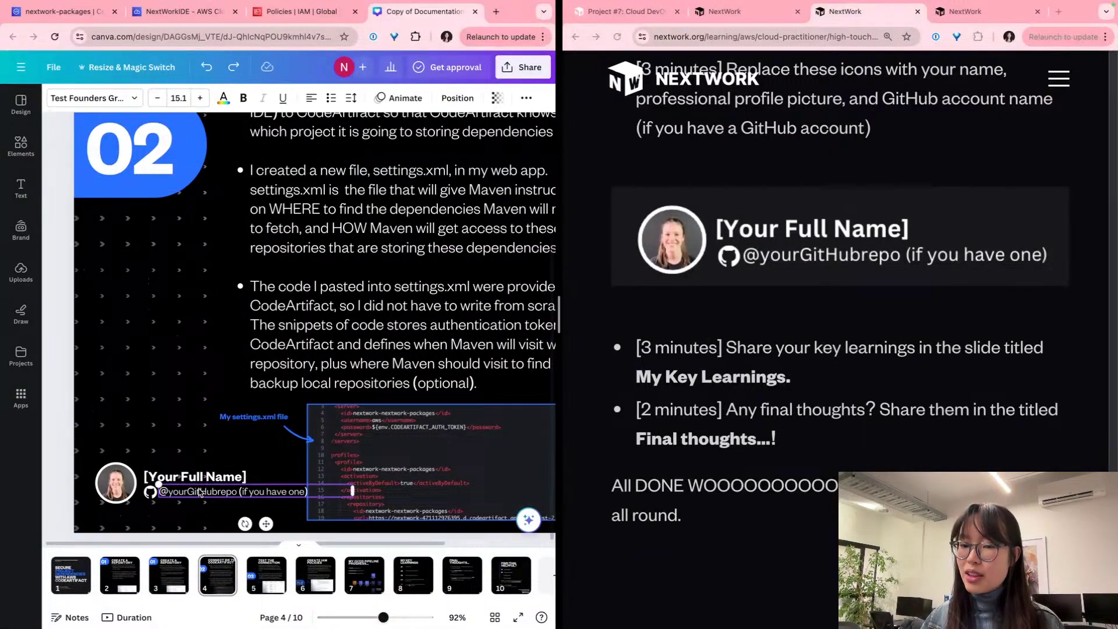
pyautogui.keyDown('shift'); pyautogui.click(159, 478); pyautogui.keyUp('shift')
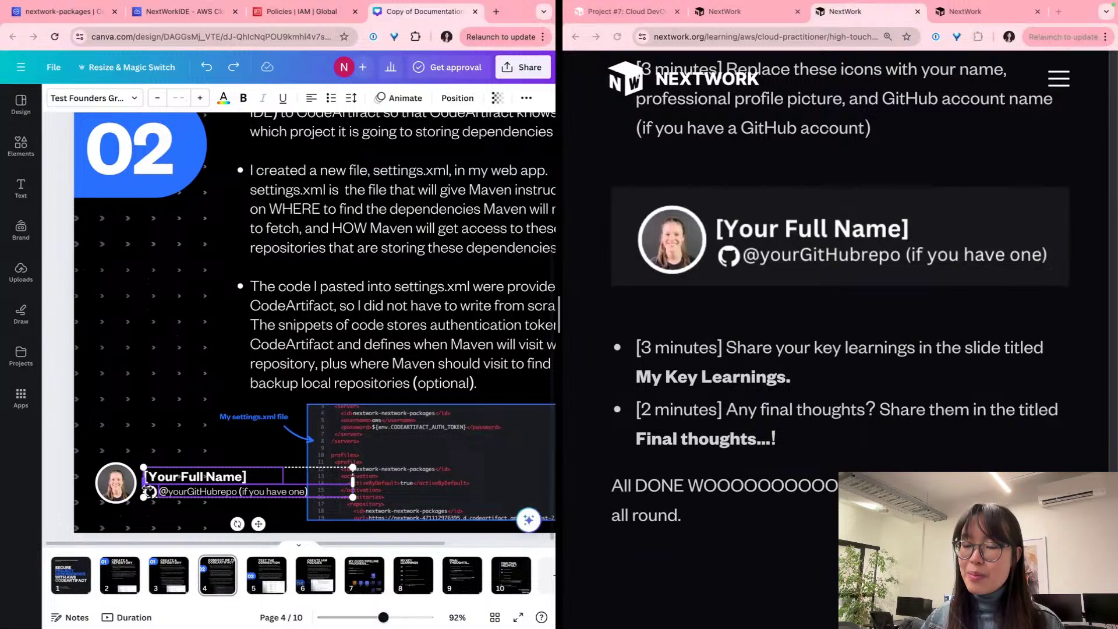
pyautogui.keyDown('shift'); pyautogui.click(109, 483); pyautogui.keyUp('shift')
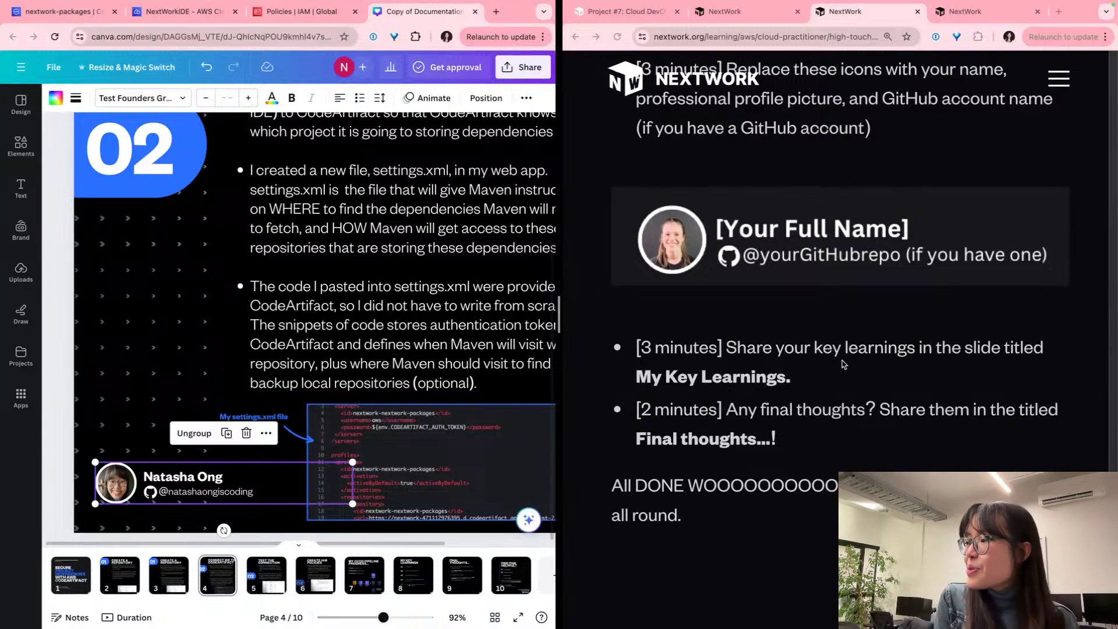
pyautogui.scroll(-8, 843, 364)
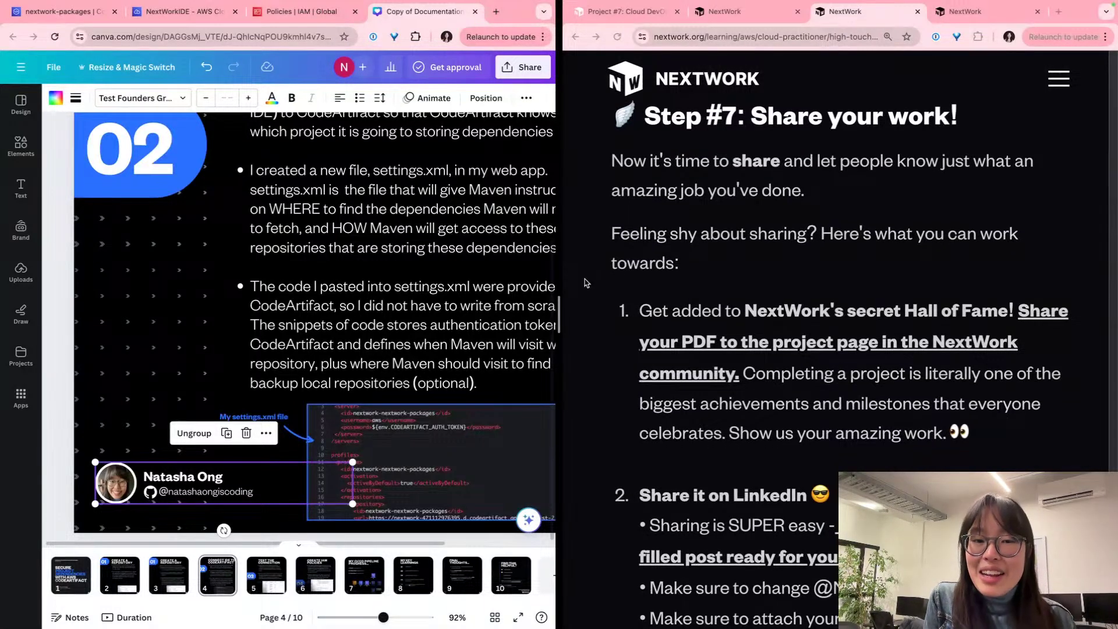
# Step: Select page 4's body text box and briefly check the design's sharing options
pyautogui.click(432, 275)
pyautogui.scroll(-3, 432, 275)
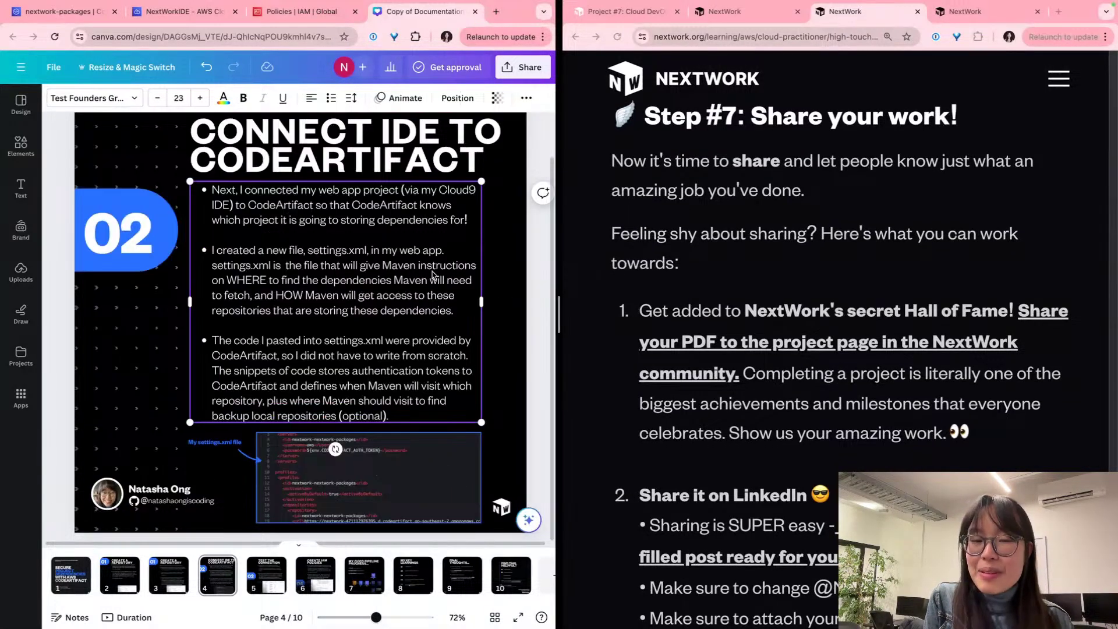
pyautogui.scroll(-2, 433, 275)
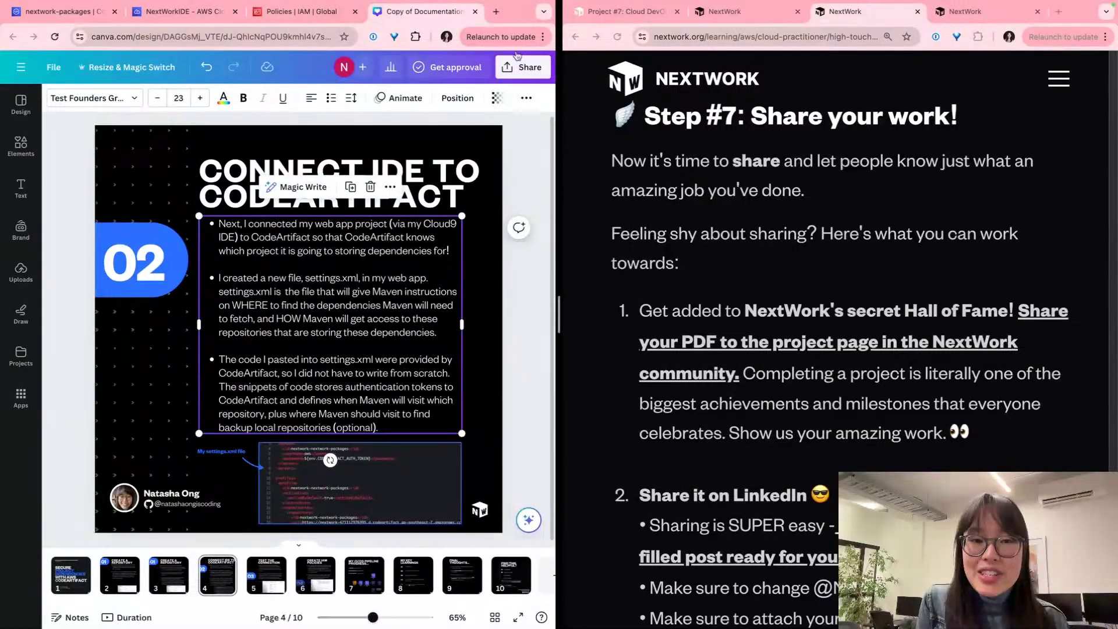
pyautogui.click(530, 68)
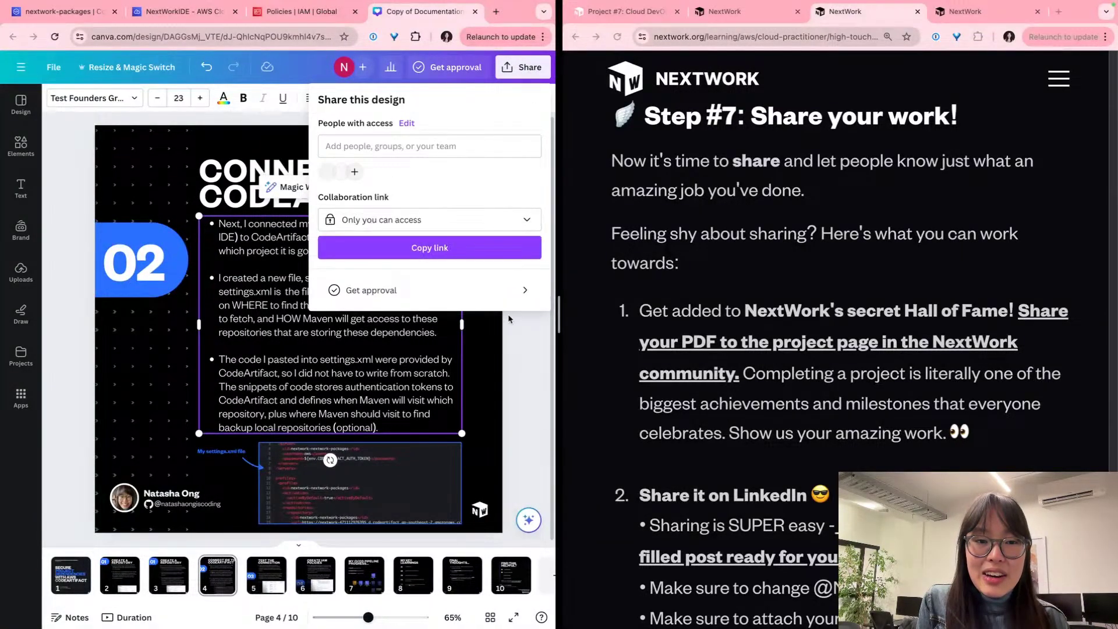
pyautogui.click(527, 397)
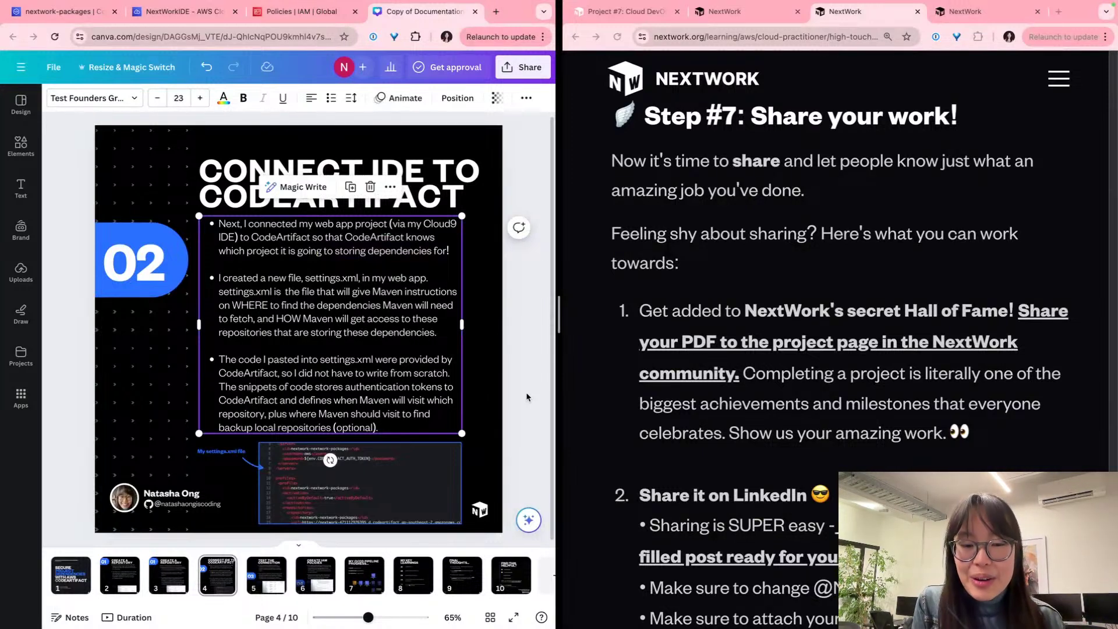
# Step: Scroll the NextWork guide to Step #7 and follow the pre-filled LinkedIn post link
pyautogui.scroll(-2, 782, 425)
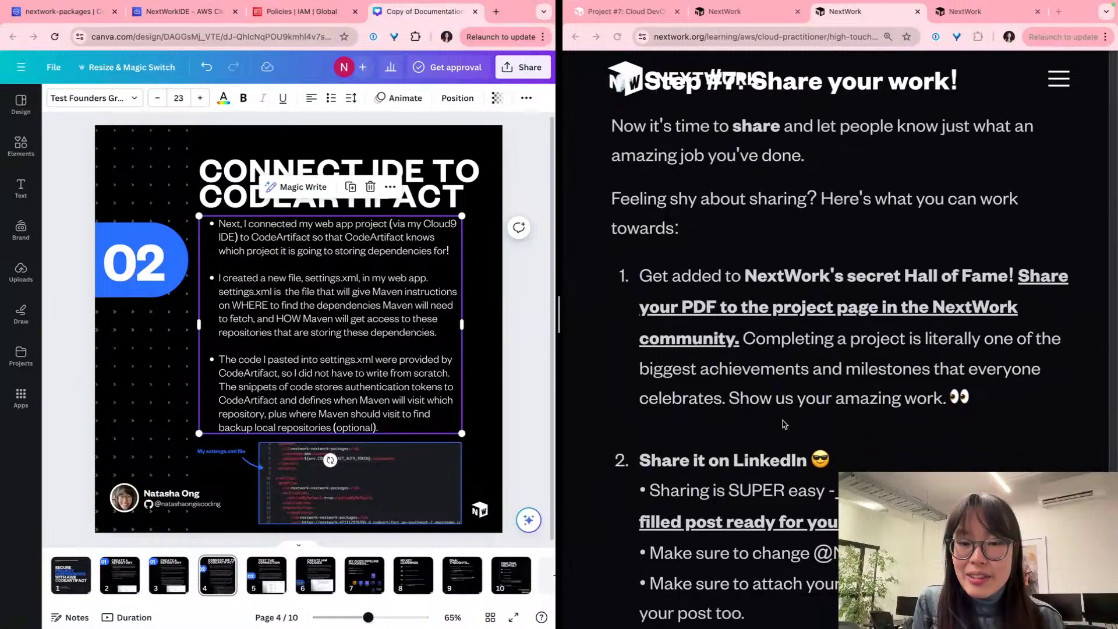
pyautogui.scroll(-2, 782, 423)
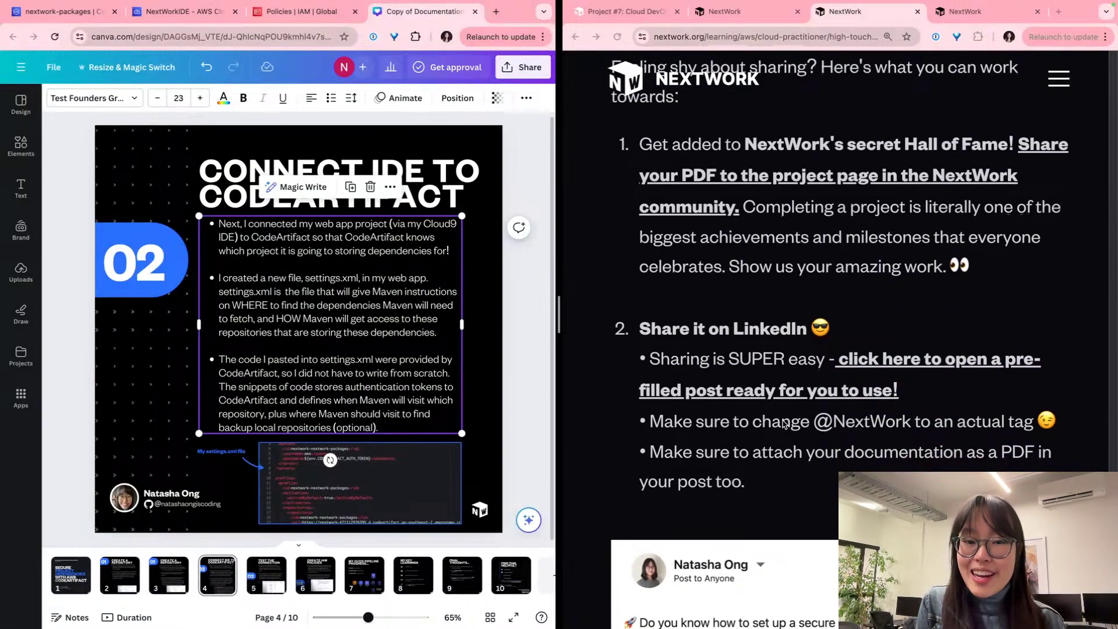
pyautogui.scroll(-7, 782, 423)
pyautogui.scroll(4, 783, 423)
pyautogui.scroll(-1, 782, 423)
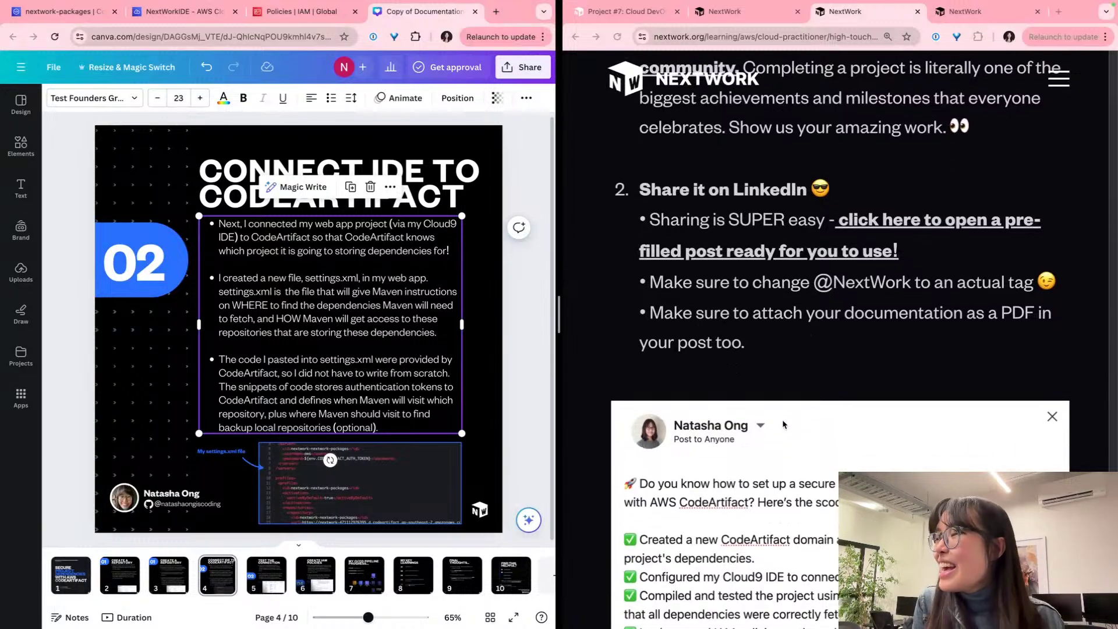
pyautogui.scroll(-2, 782, 424)
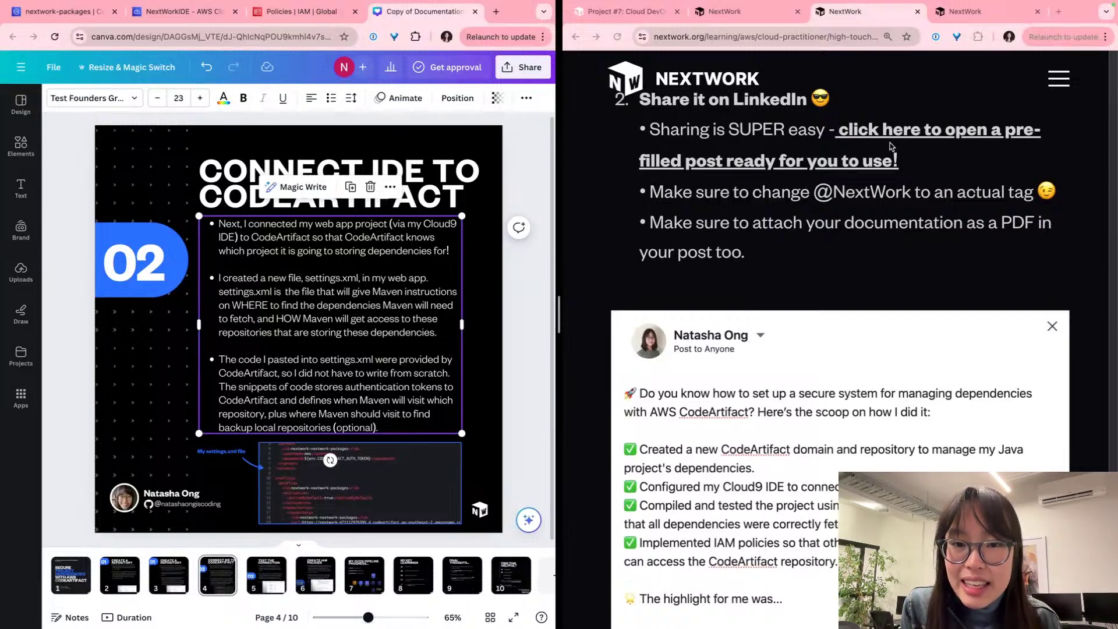
pyautogui.click(905, 128)
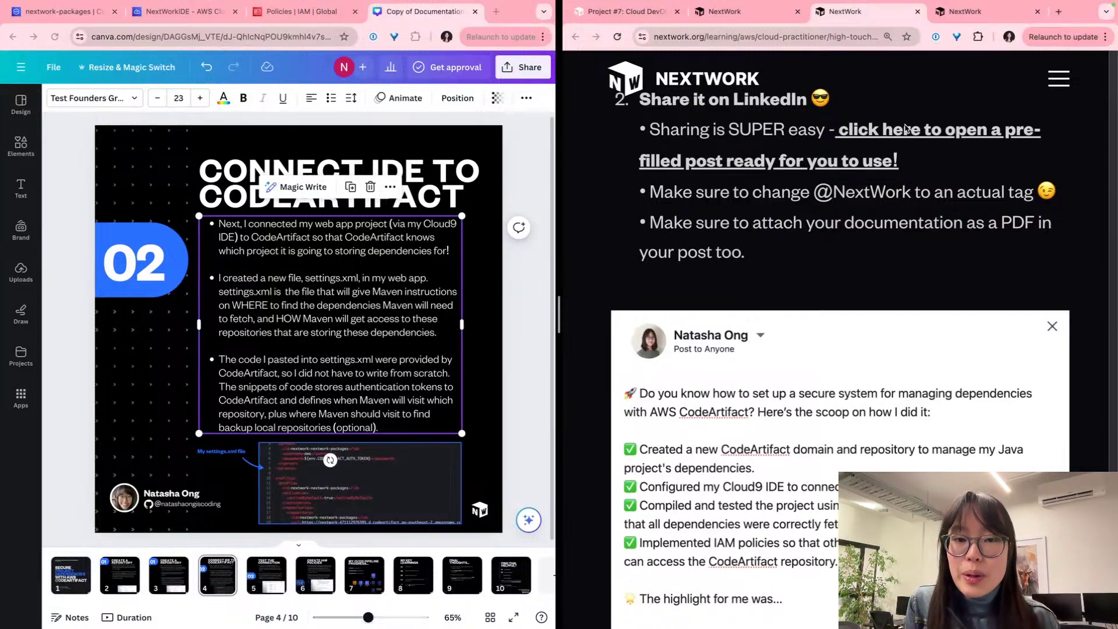
pyautogui.click(905, 128)
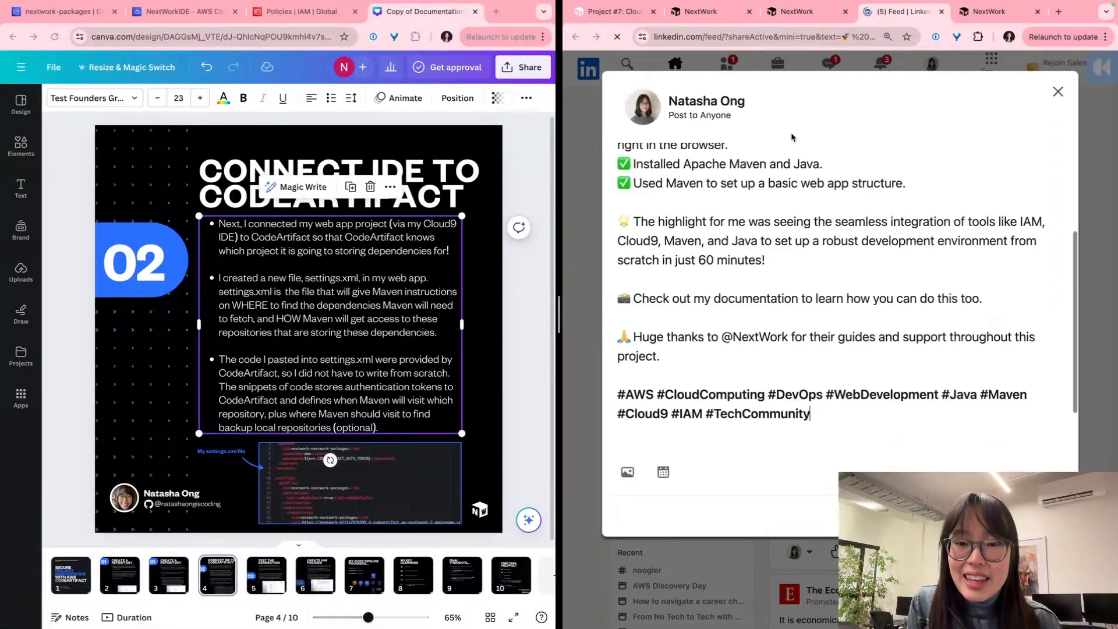
# Step: Replace the plain NextWork text with an @ mention of the NextWork company
pyautogui.scroll(5, 794, 349)
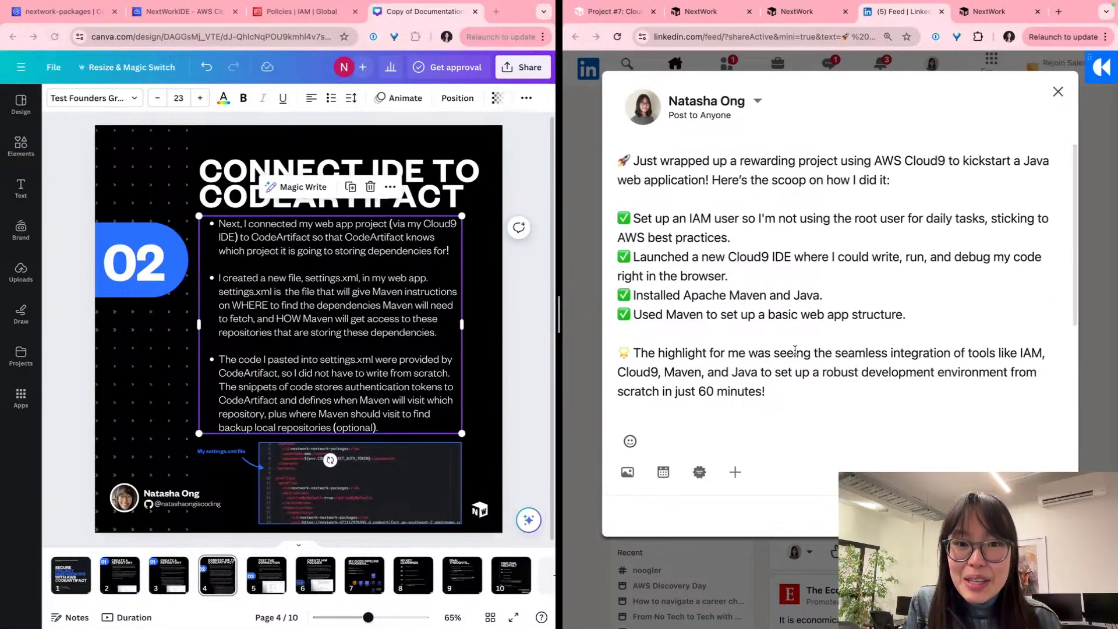
pyautogui.scroll(-5, 794, 349)
pyautogui.scroll(5, 794, 349)
pyautogui.scroll(-5, 794, 349)
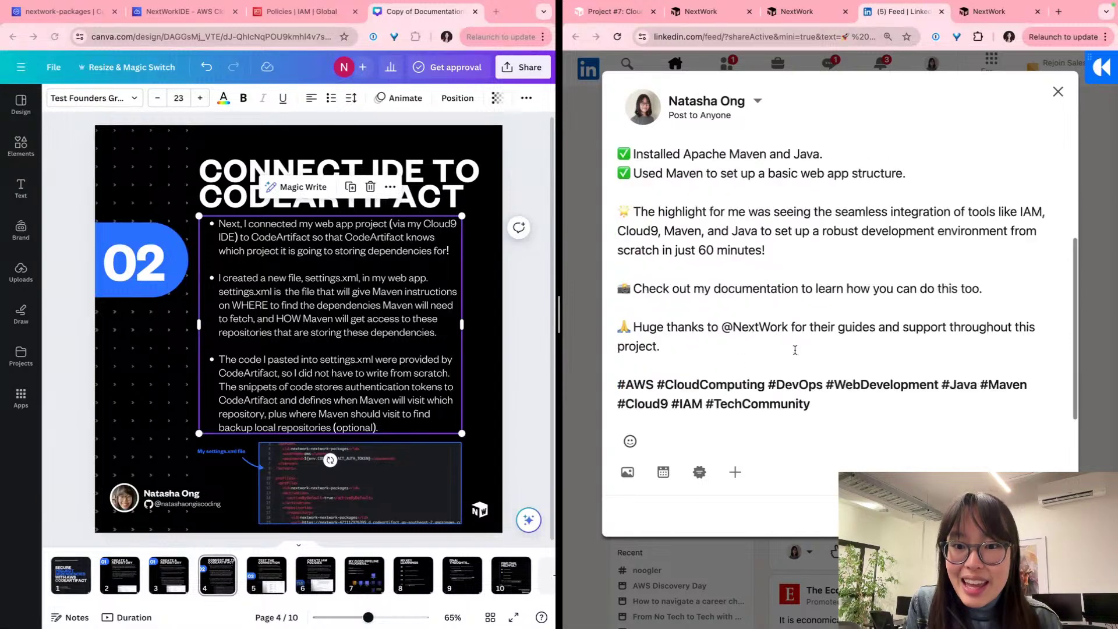
pyautogui.scroll(5, 795, 350)
pyautogui.scroll(-5, 795, 350)
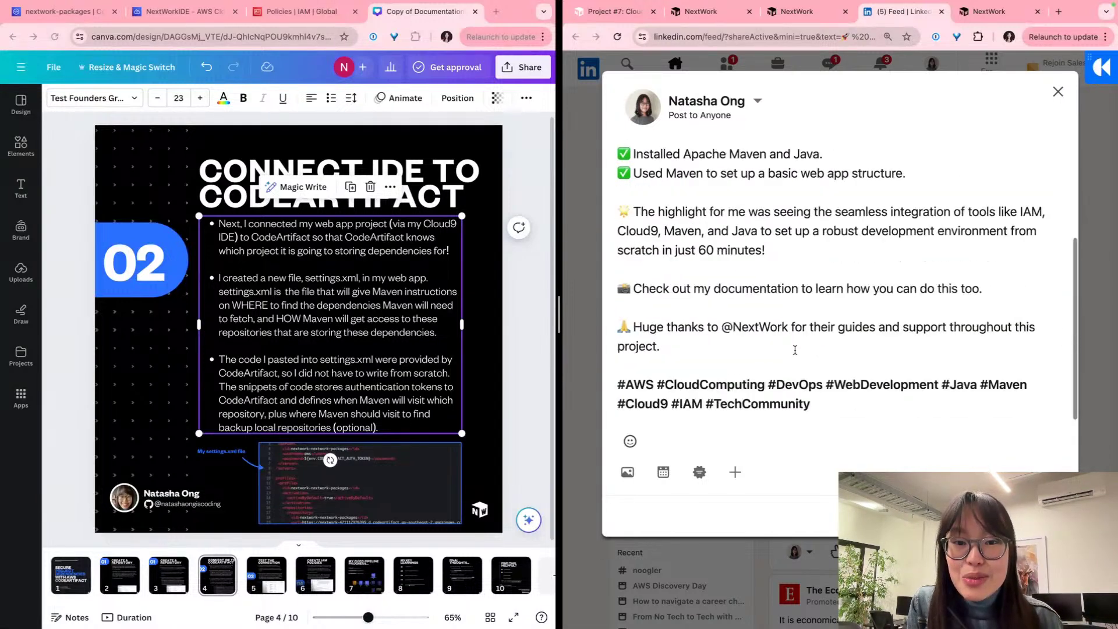
pyautogui.doubleClick(743, 331)
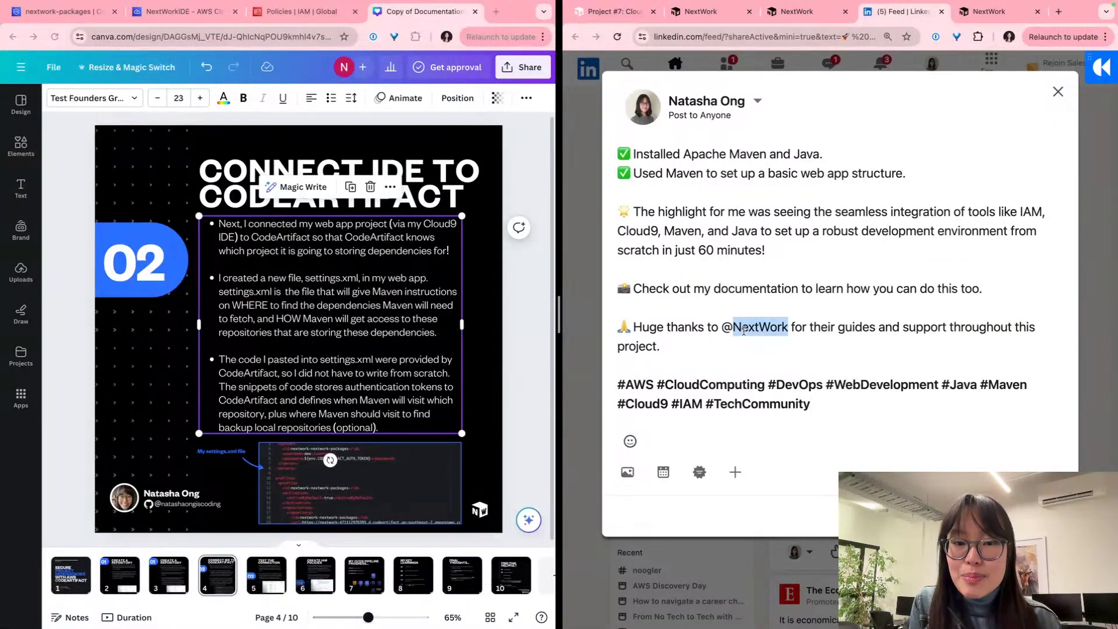
pyautogui.scroll(5, 751, 327)
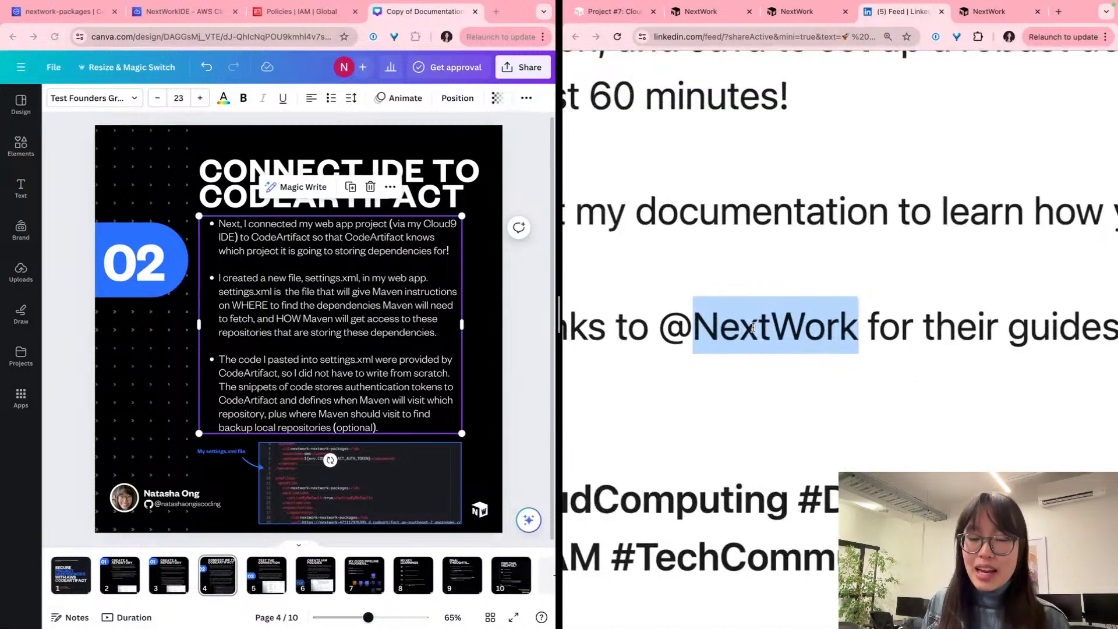
pyautogui.press('Left')
pyautogui.press('BackSpace')
pyautogui.write('@')
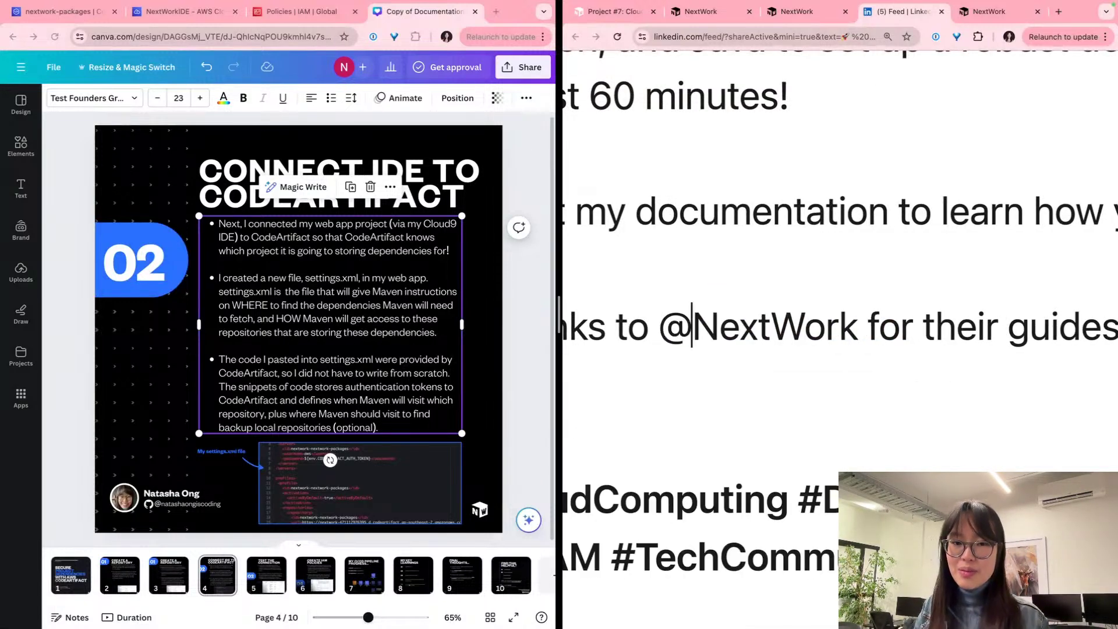
pyautogui.scroll(-5, 755, 344)
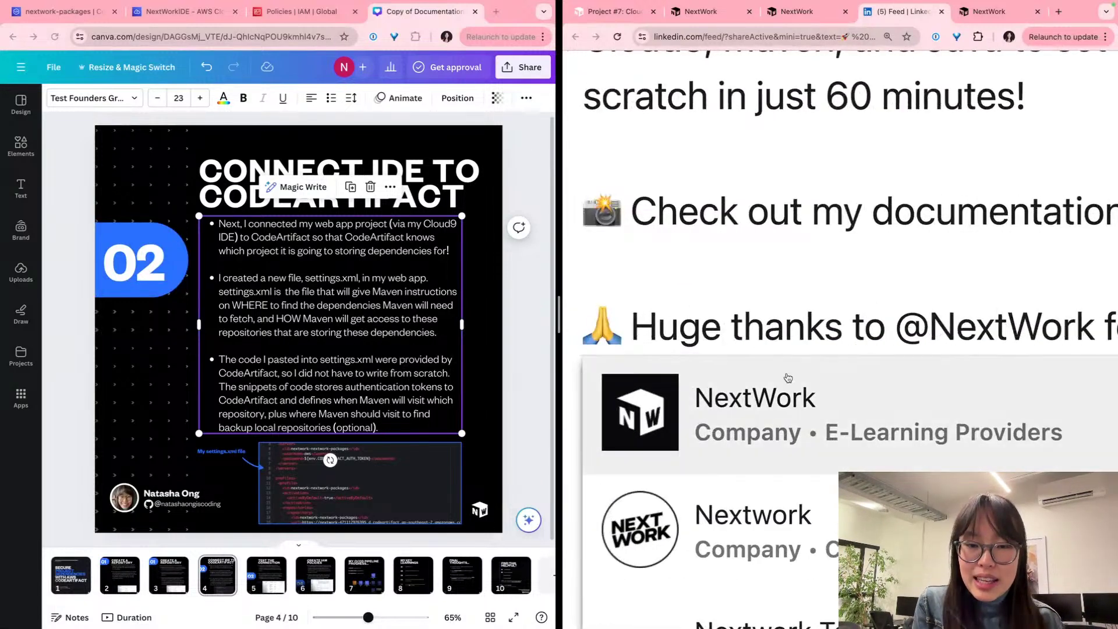
pyautogui.click(786, 373)
# Step: Reveal more attachment options for the post with the + More button
pyautogui.hscroll(2, 901, 352)
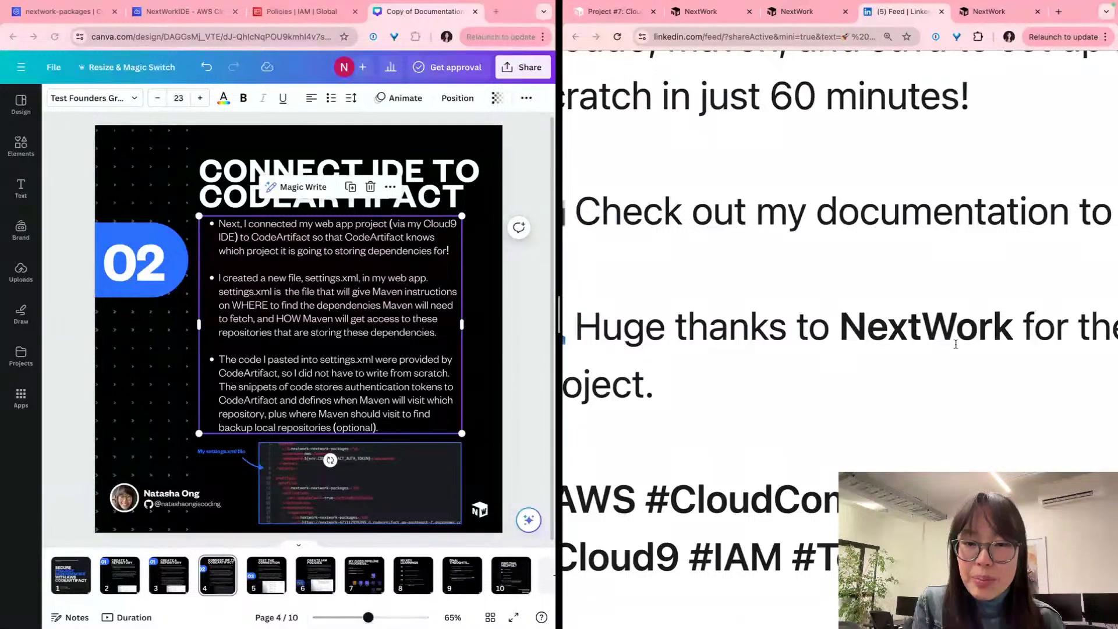
pyautogui.scroll(-3, 897, 329)
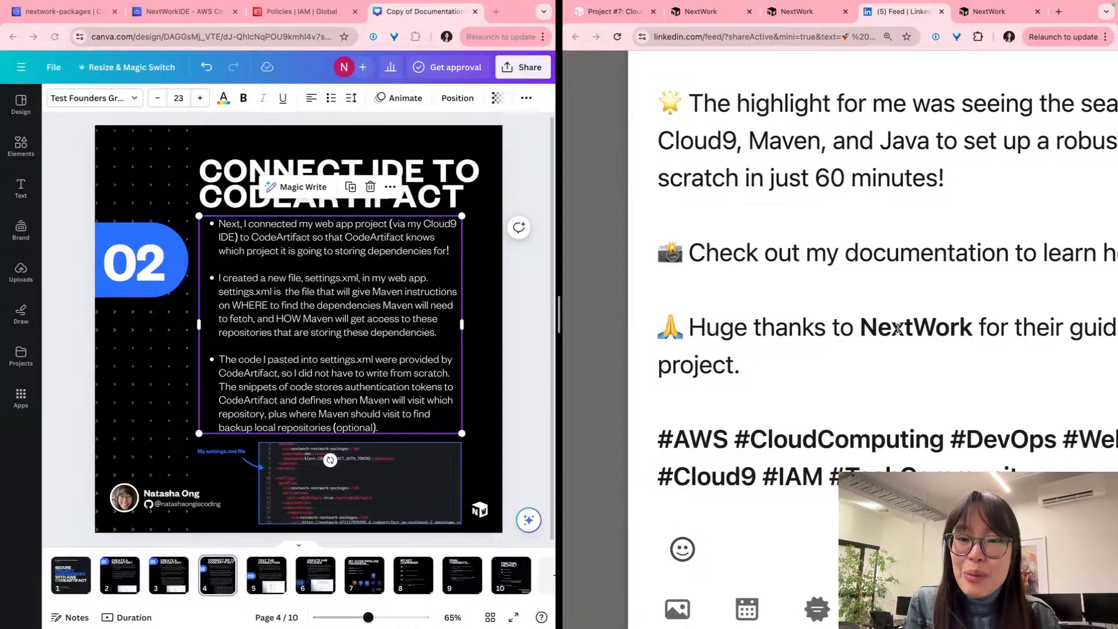
pyautogui.scroll(-5, 897, 329)
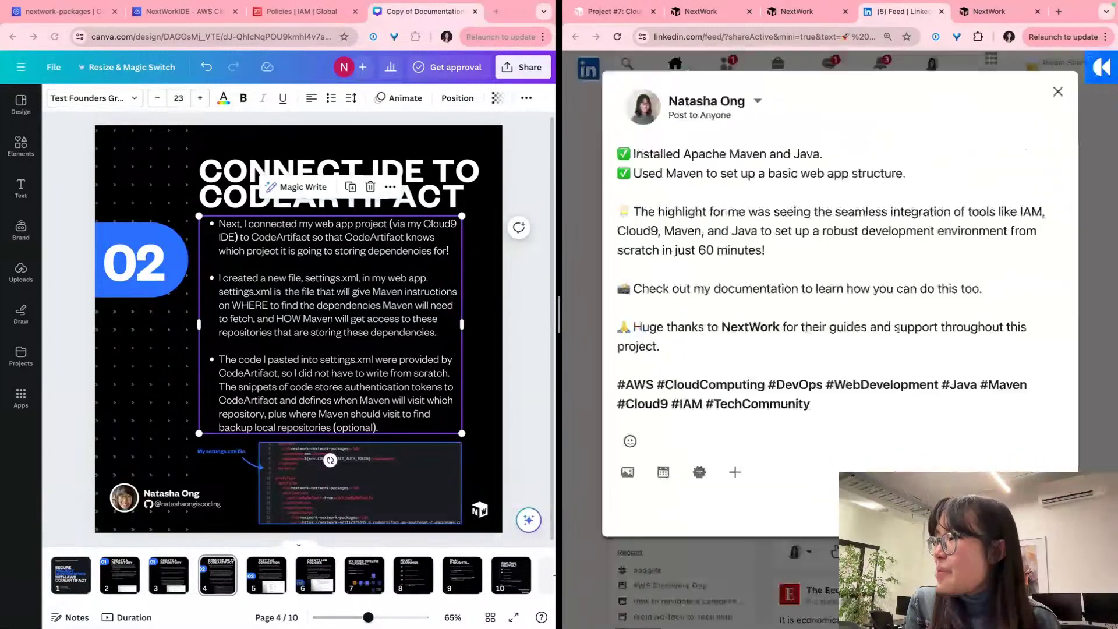
pyautogui.click(737, 474)
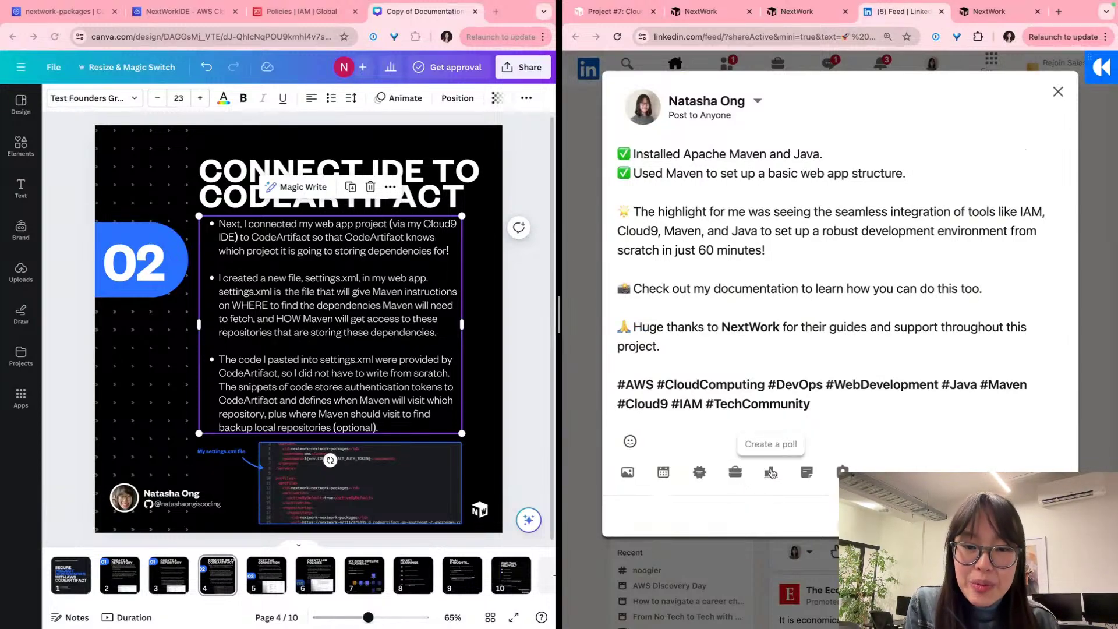
# Step: Upload Amazon Lex Chatbot (Part 4).pdf from Downloads as a document attachment
pyautogui.scroll(5, 816, 478)
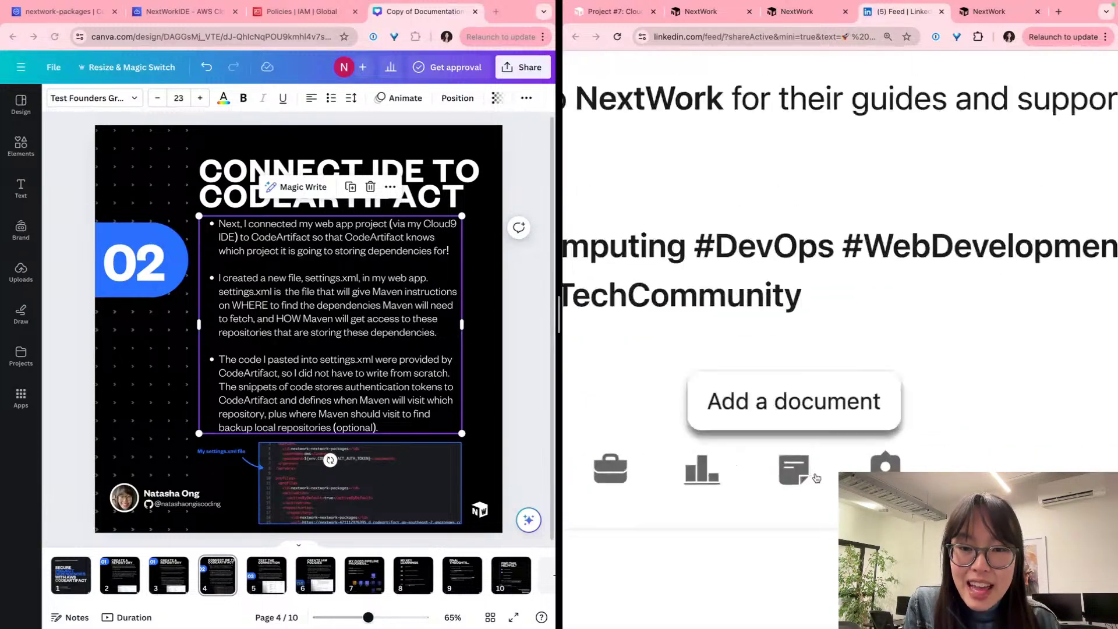
pyautogui.click(795, 472)
pyautogui.scroll(-5, 801, 473)
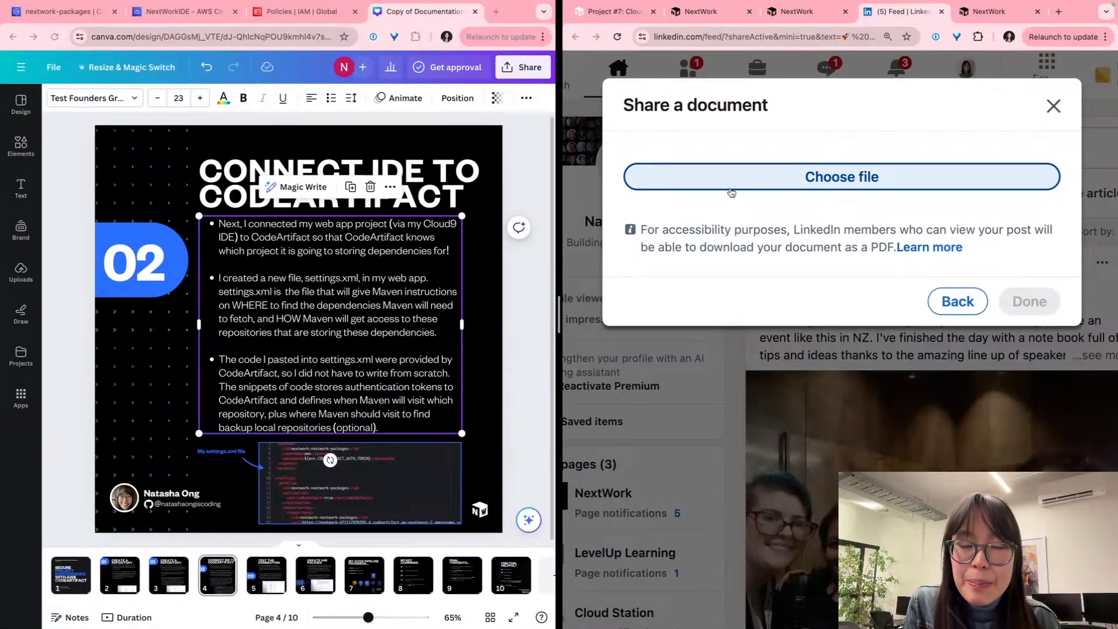
pyautogui.click(732, 192)
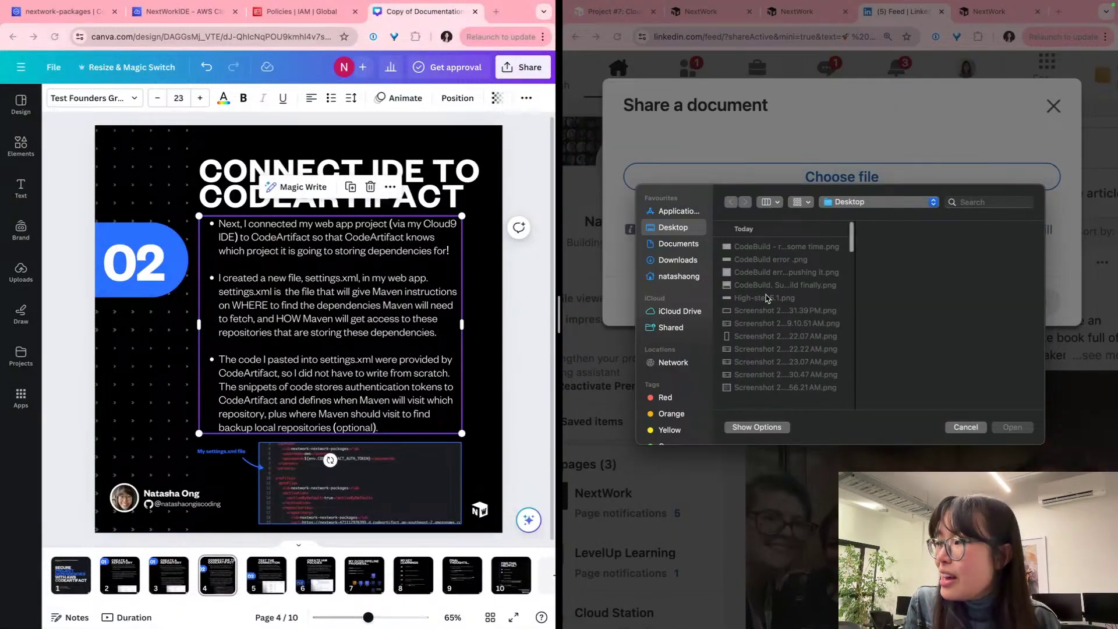
pyautogui.scroll(-10, 781, 346)
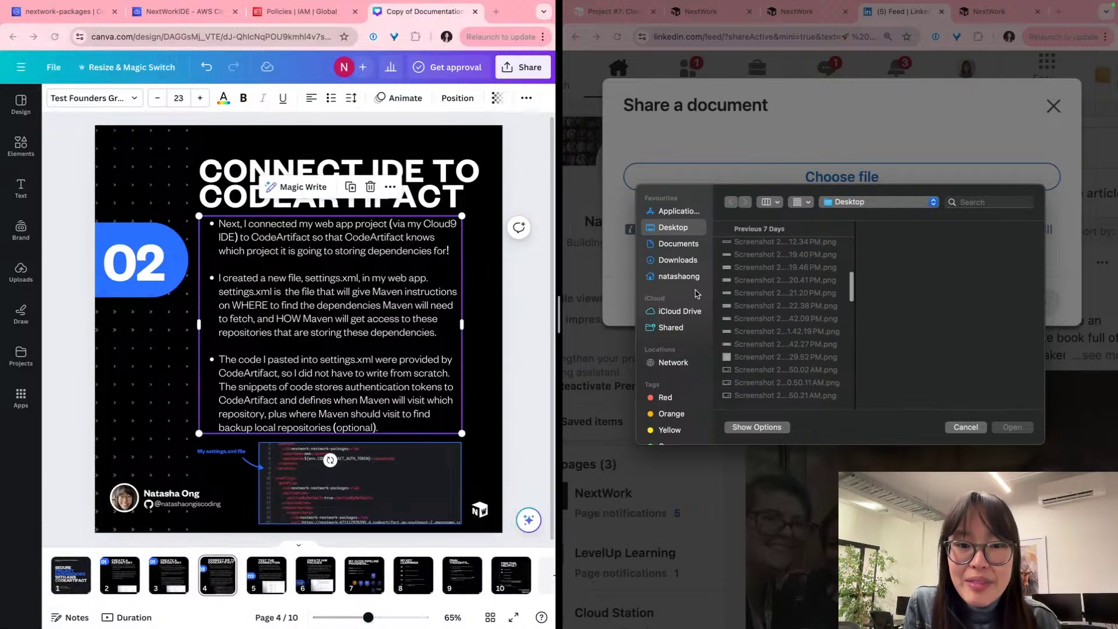
pyautogui.click(689, 262)
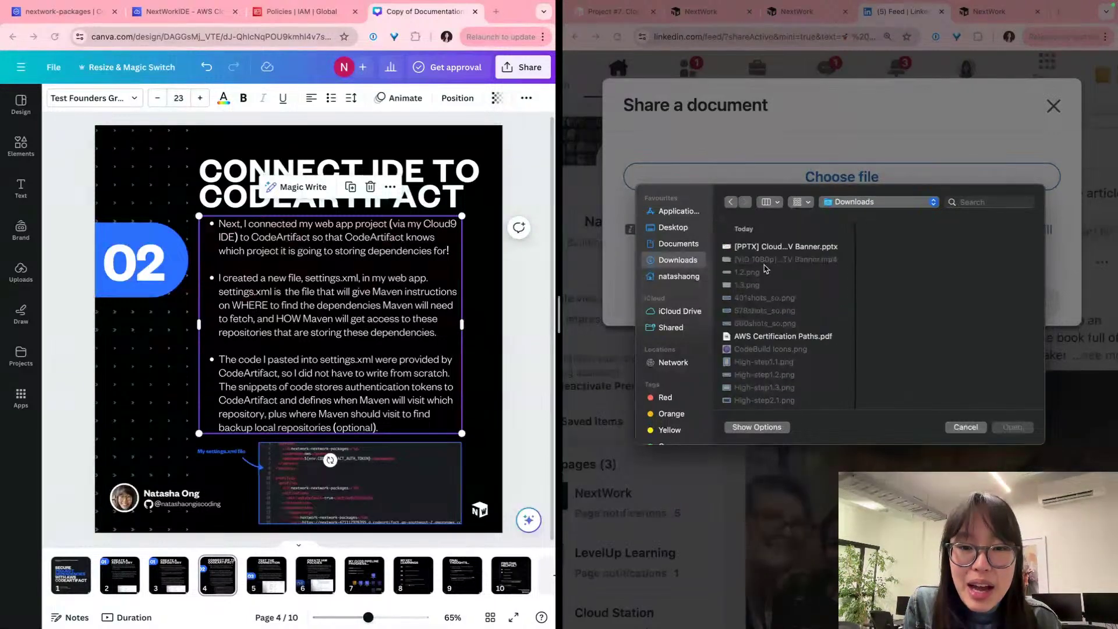
pyautogui.scroll(-5, 769, 279)
pyautogui.scroll(-10, 781, 306)
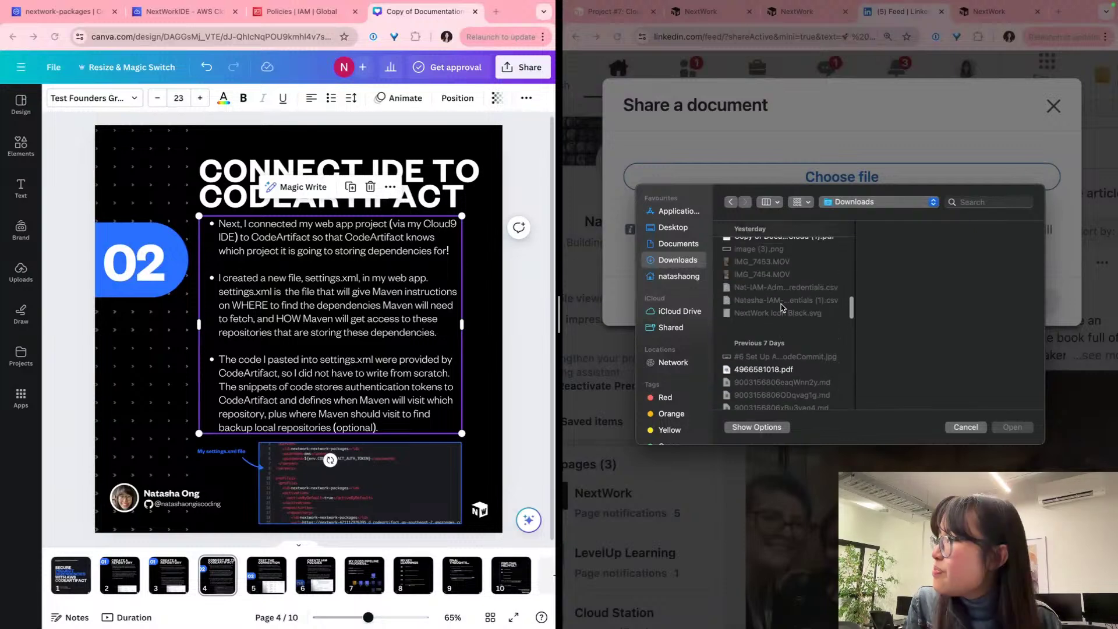
pyautogui.scroll(3, 781, 306)
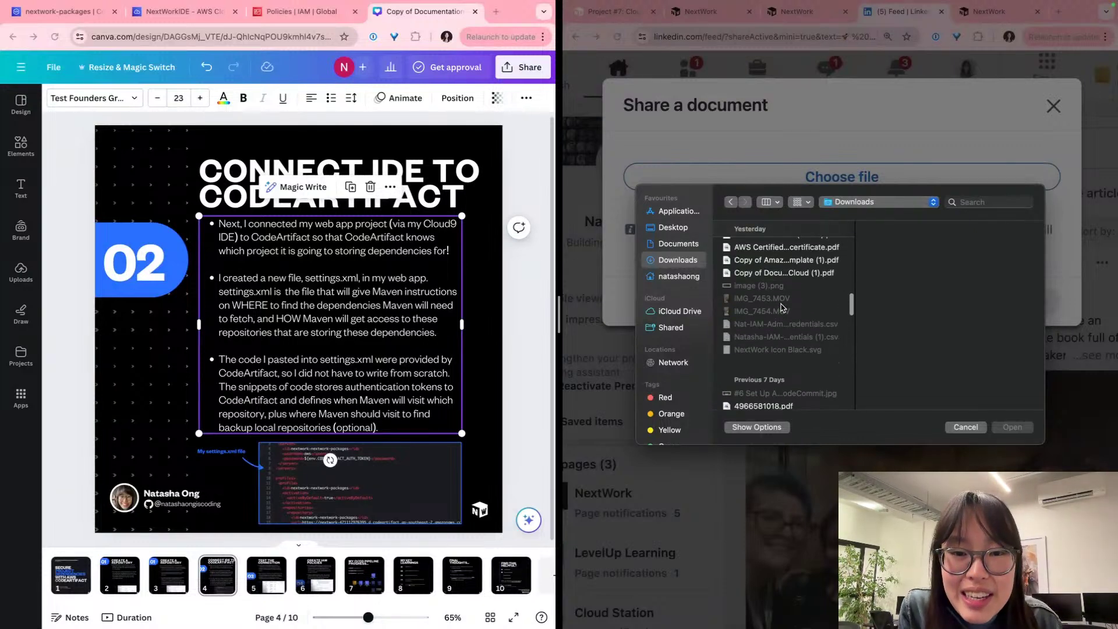
pyautogui.scroll(2, 781, 307)
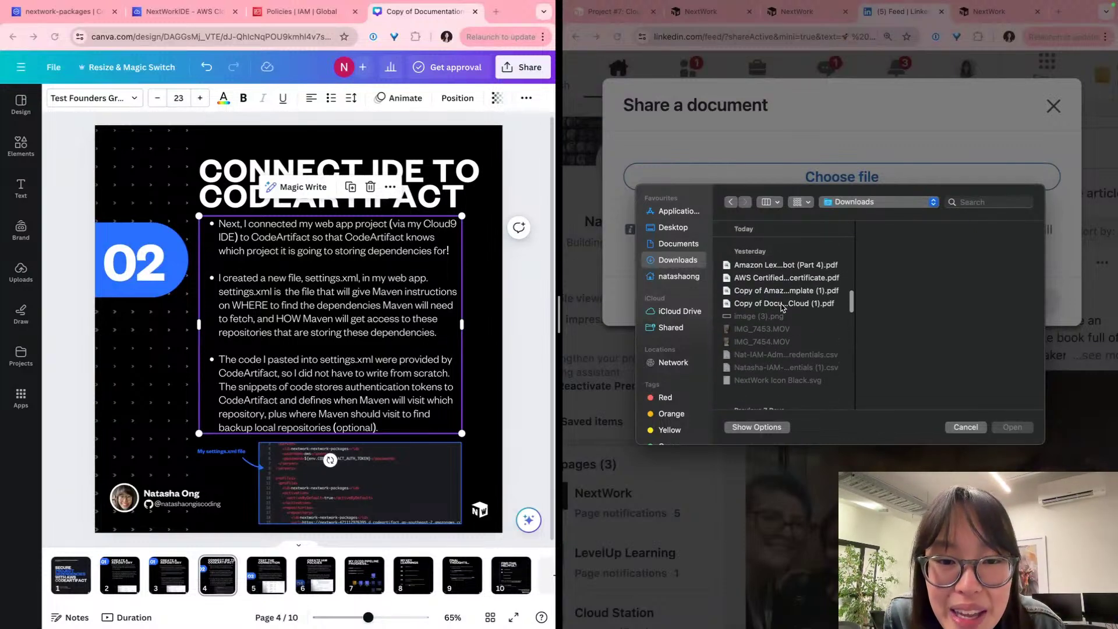
pyautogui.click(779, 273)
pyautogui.press('space')
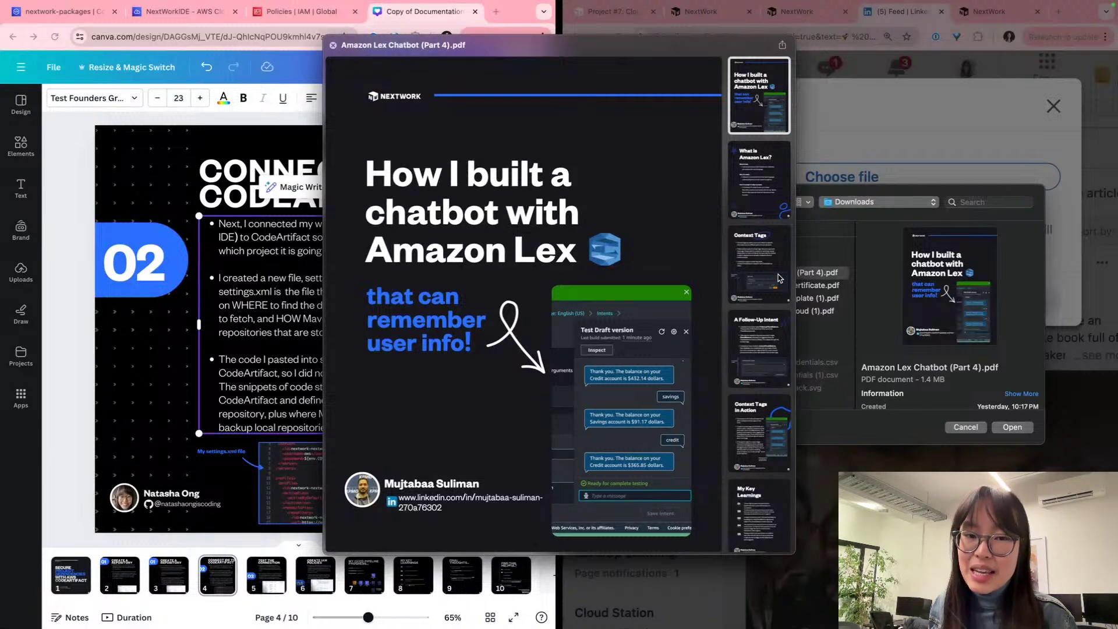
pyautogui.press('space')
pyautogui.press('Return')
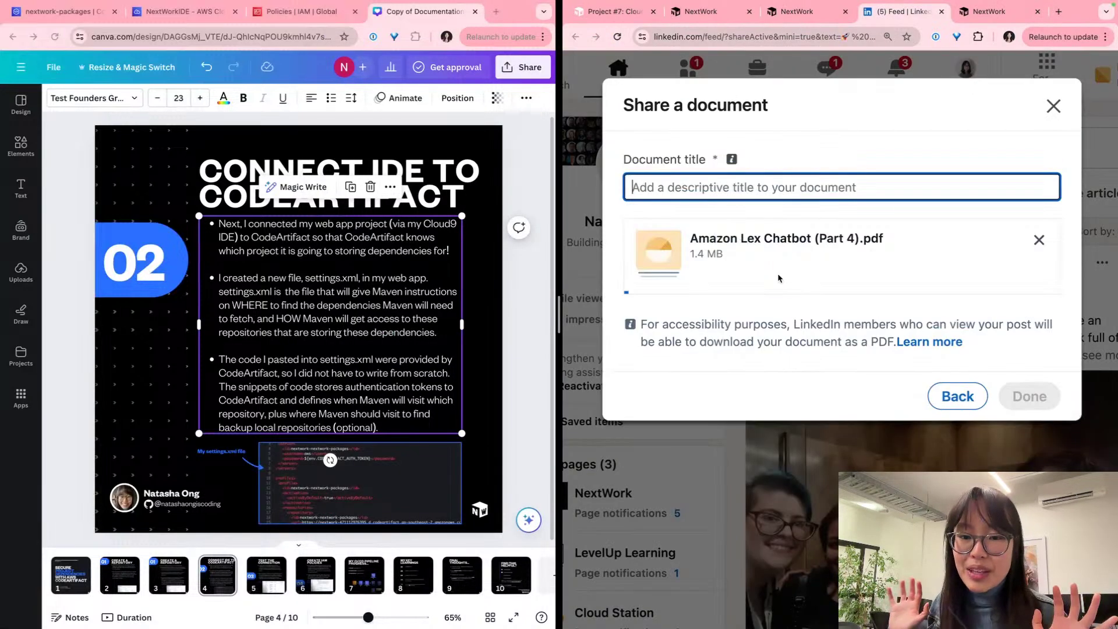
# Step: Title the document 'Amazon Lex Chatbot (Part 4)' without the .pdf extension and finish attaching
pyautogui.tripleClick(804, 238)
pyautogui.hotkey('ctrl', 'c')
pyautogui.click(783, 185)
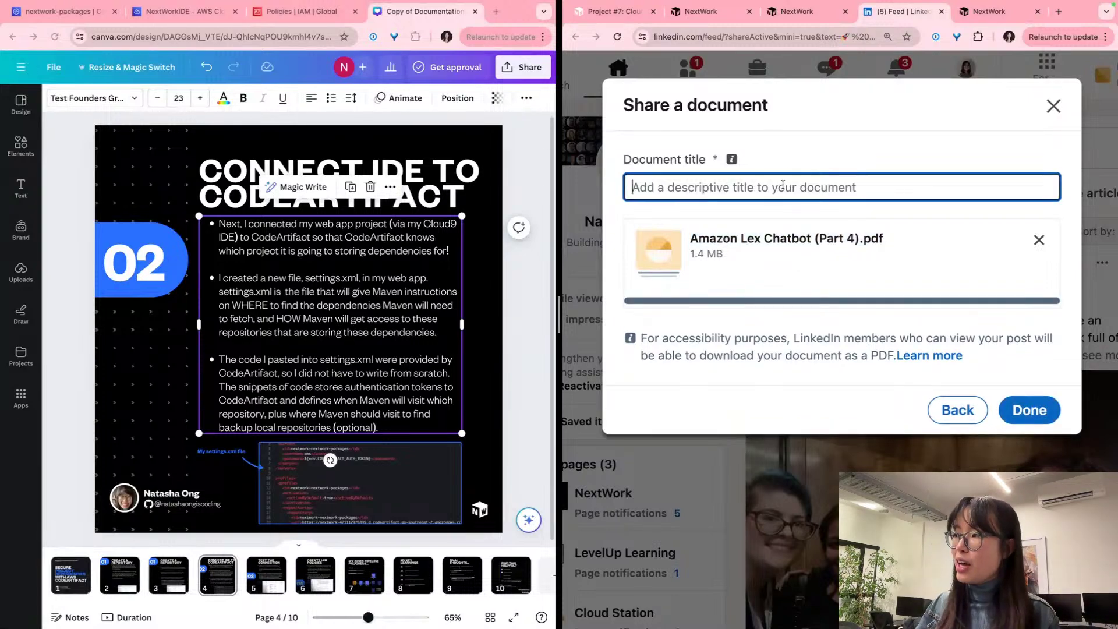
pyautogui.hotkey('ctrl', 'v')
pyautogui.click(727, 188)
pyautogui.press('BackSpace')
pyautogui.press('BackSpace')
pyautogui.press('BackSpace')
pyautogui.press('BackSpace')
pyautogui.hscroll(-1, 913, 296)
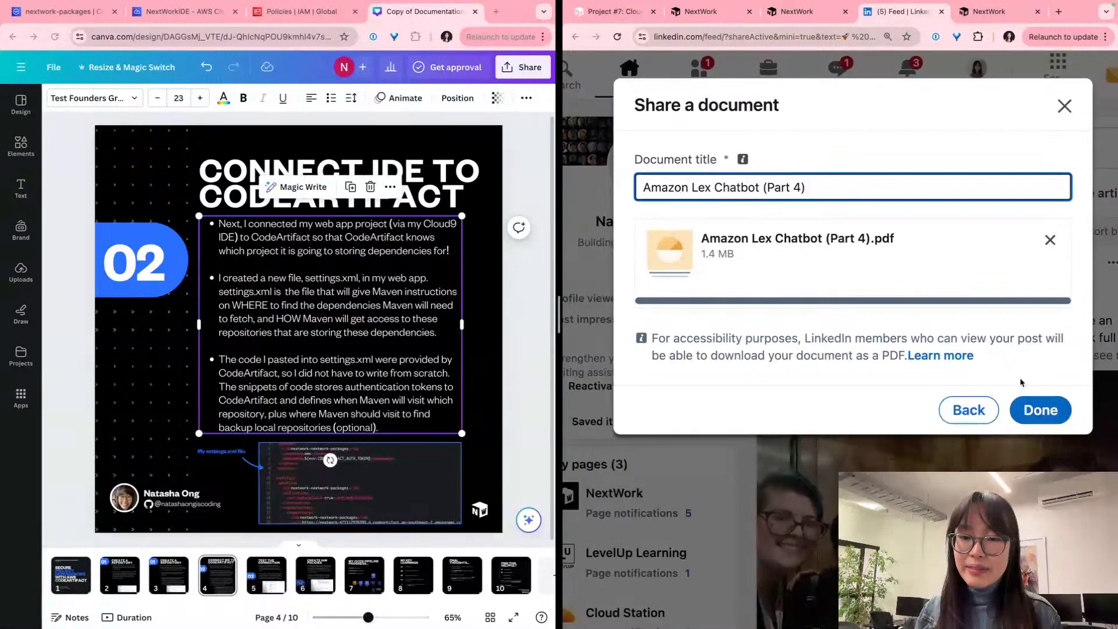
pyautogui.click(1043, 413)
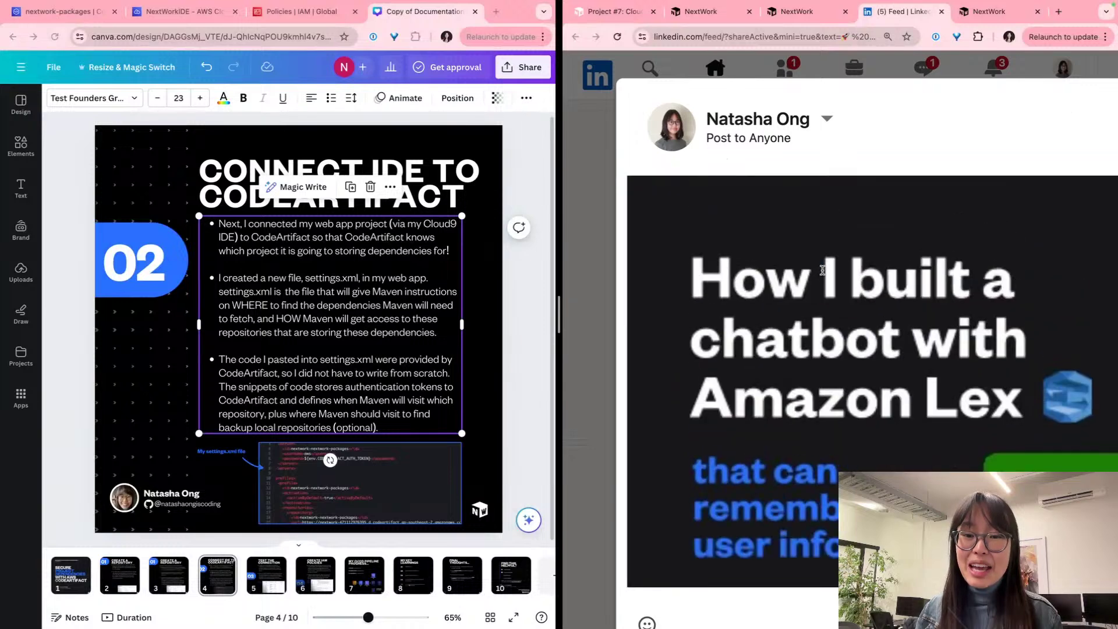
# Step: Zoom the page out to see the whole post and return to the NextWork guide
pyautogui.scroll(10, 822, 270)
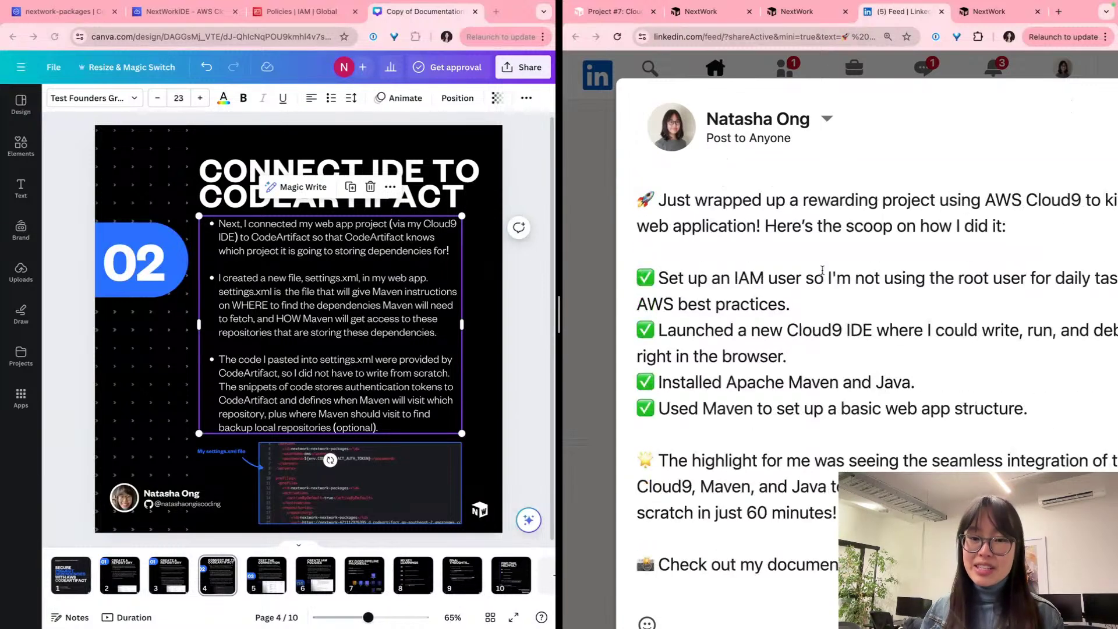
pyautogui.hotkey('ctrl', '-')
pyautogui.hotkey('ctrl', '-')
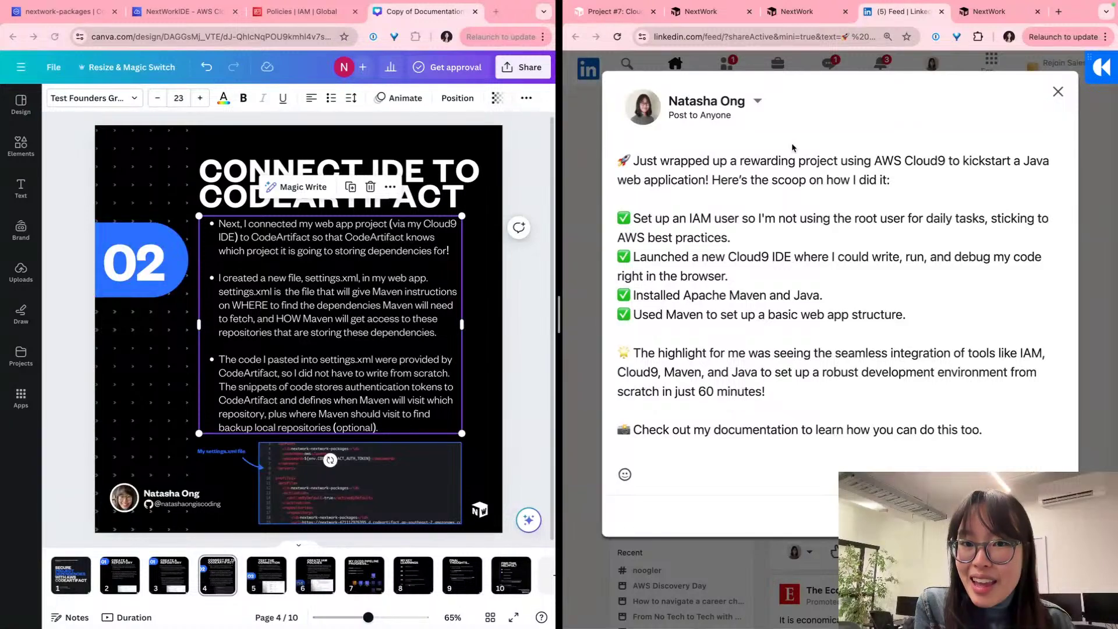
pyautogui.click(801, 12)
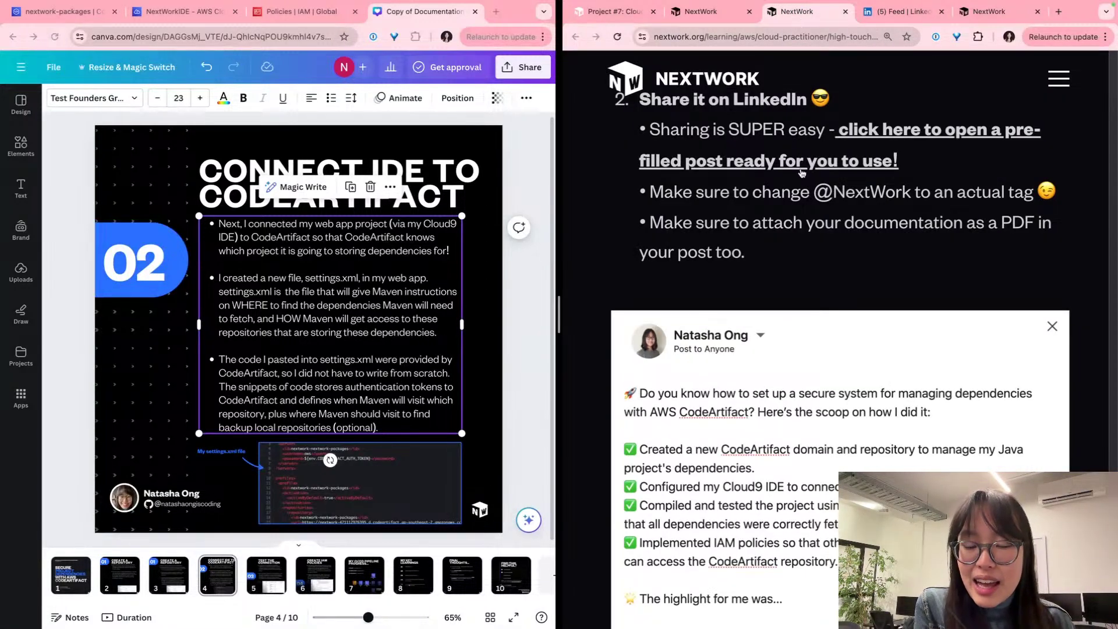
# Step: Scroll the NextWork guide to the Delete Your Resources section, highlighting the IAM Policy note on the way
pyautogui.scroll(-8, 804, 241)
pyautogui.scroll(-20, 804, 241)
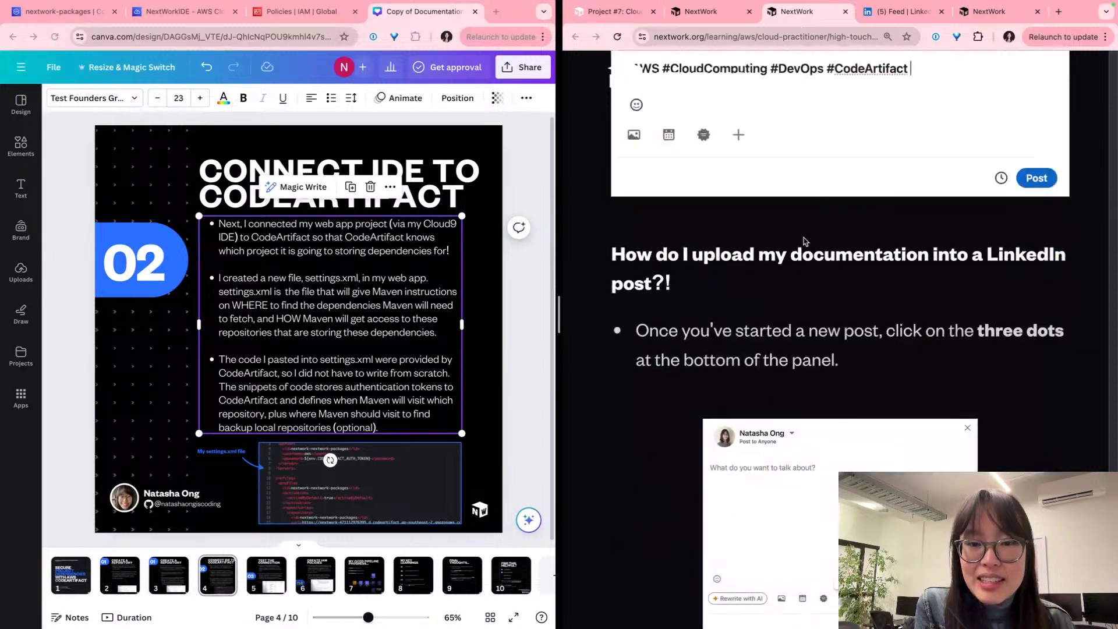
pyautogui.scroll(4, 804, 241)
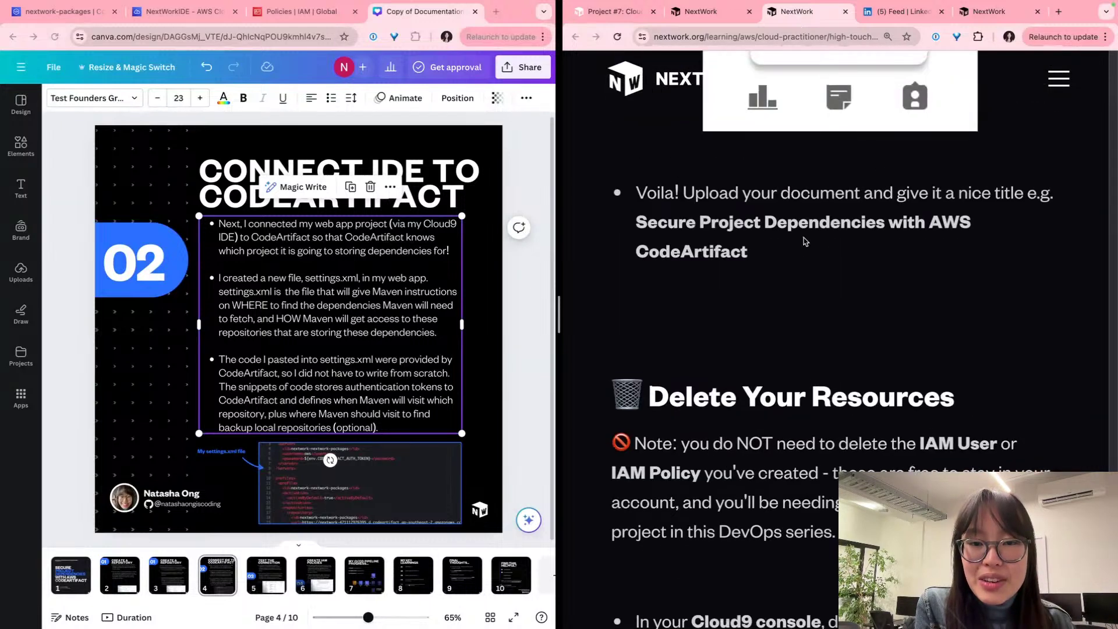
pyautogui.scroll(-5, 804, 241)
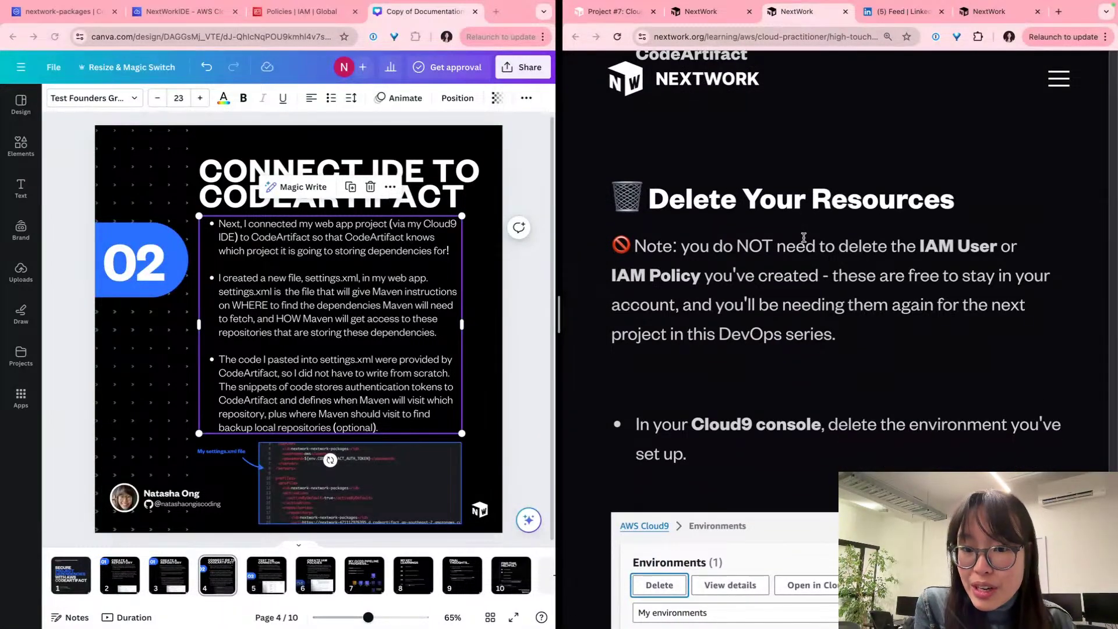
pyautogui.scroll(-1, 803, 238)
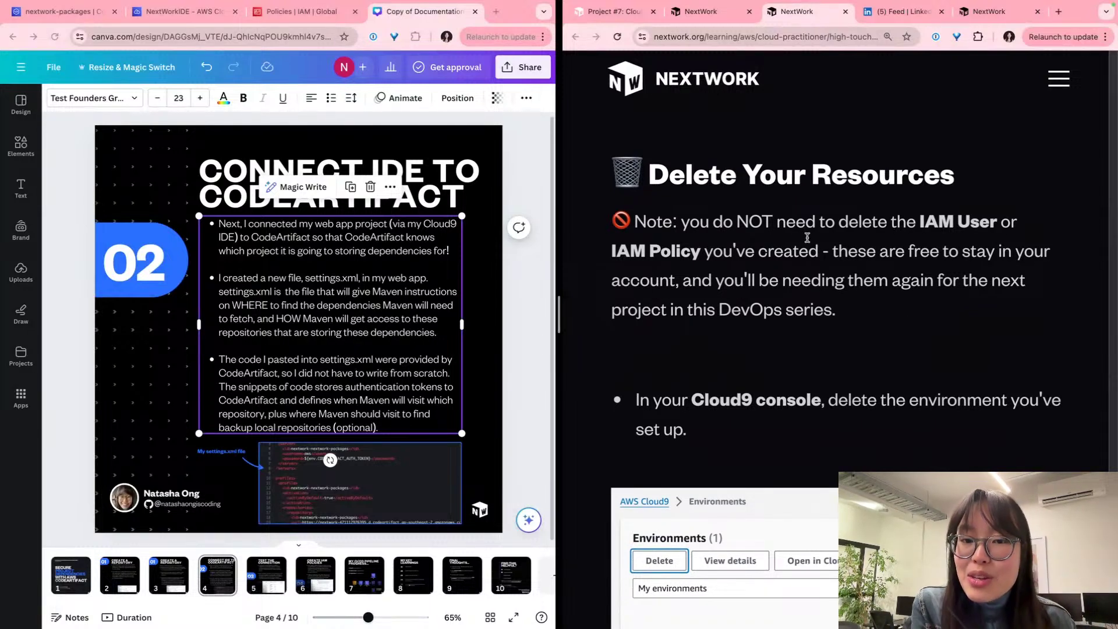
pyautogui.tripleClick(804, 238)
pyautogui.click(662, 245)
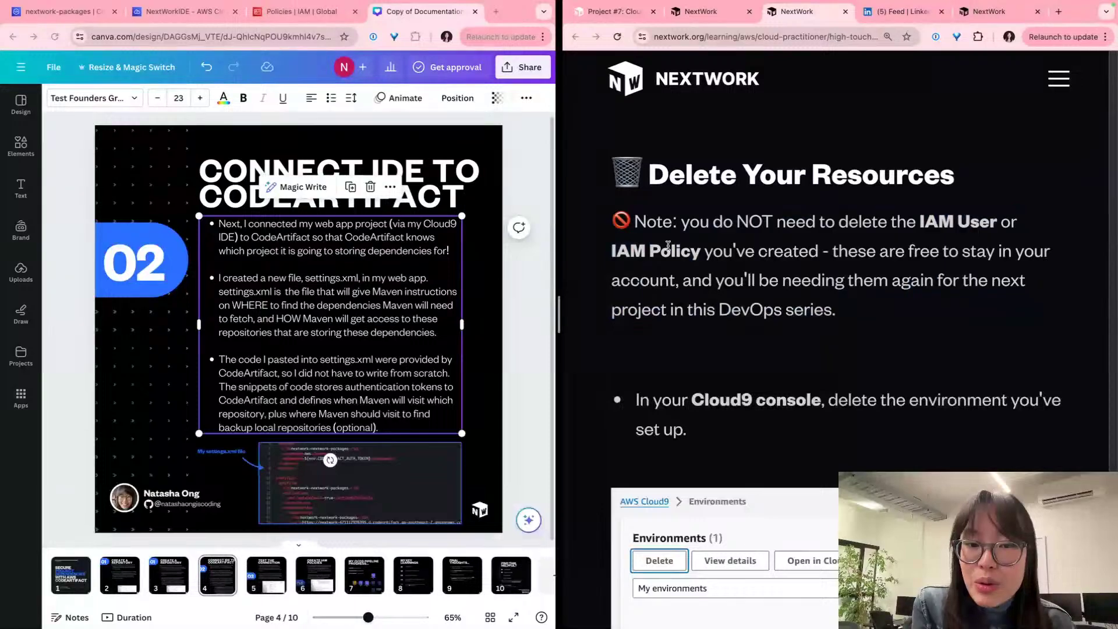
pyautogui.doubleClick(684, 251)
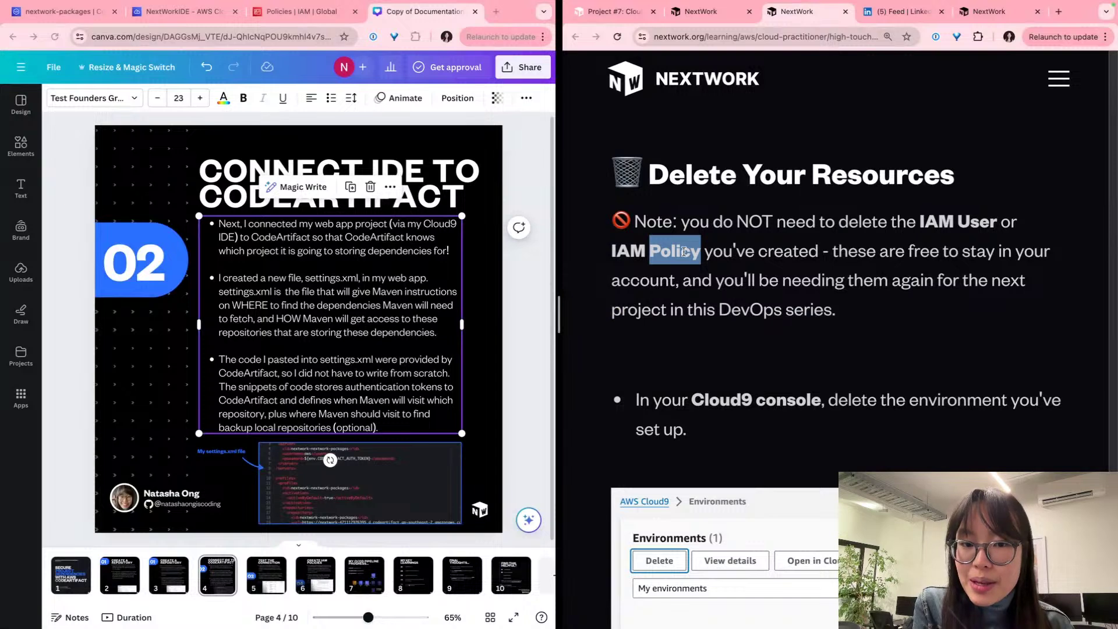
pyautogui.scroll(-5, 684, 251)
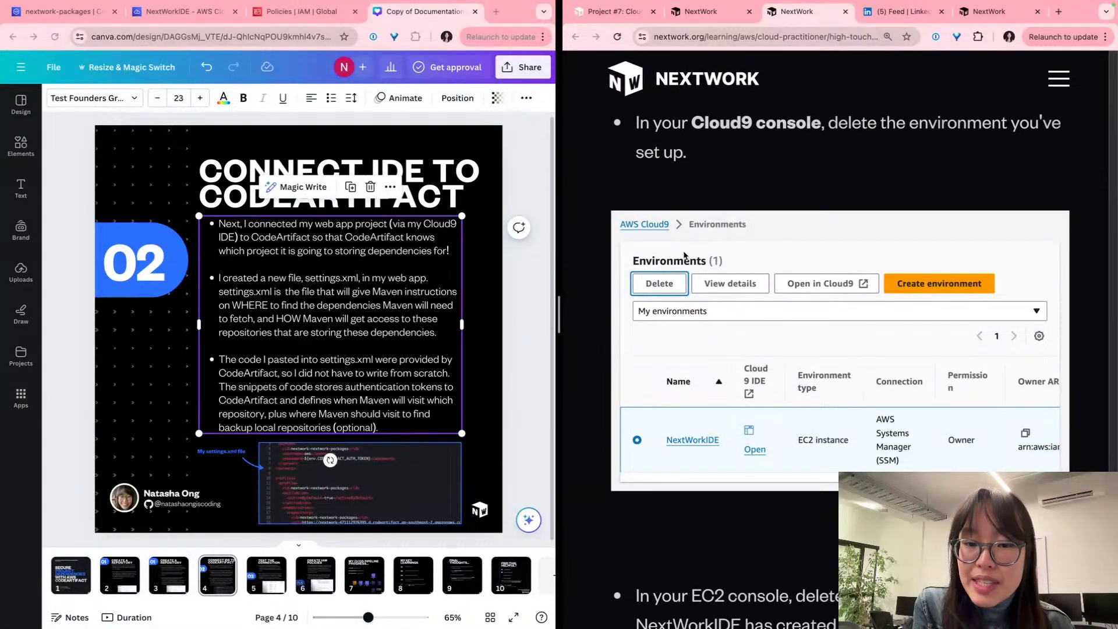
pyautogui.scroll(-8, 684, 255)
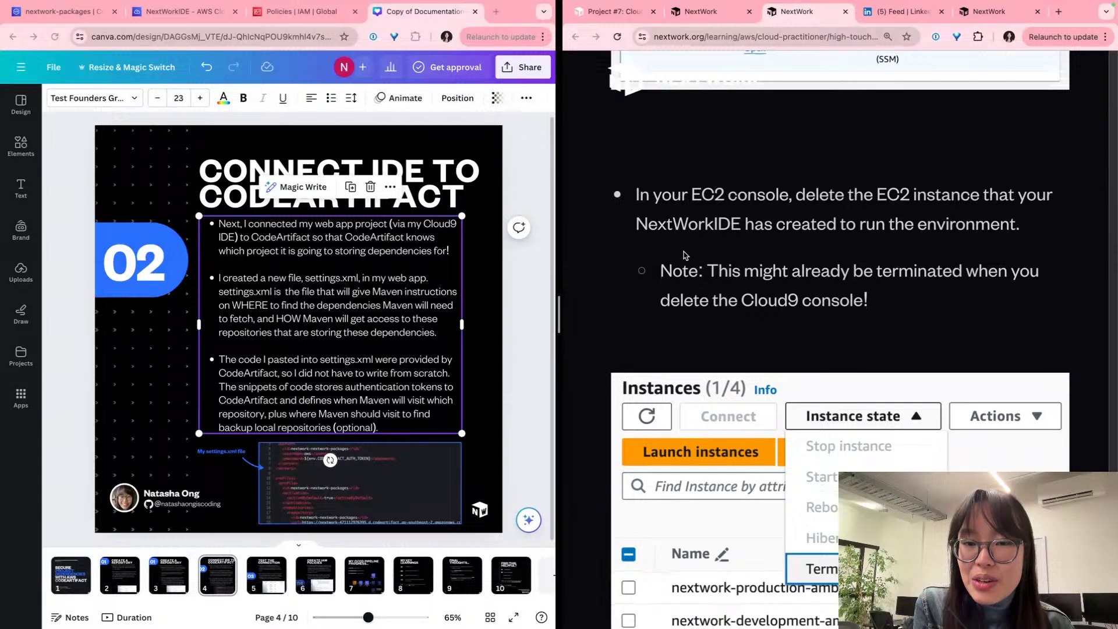
pyautogui.scroll(10, 684, 255)
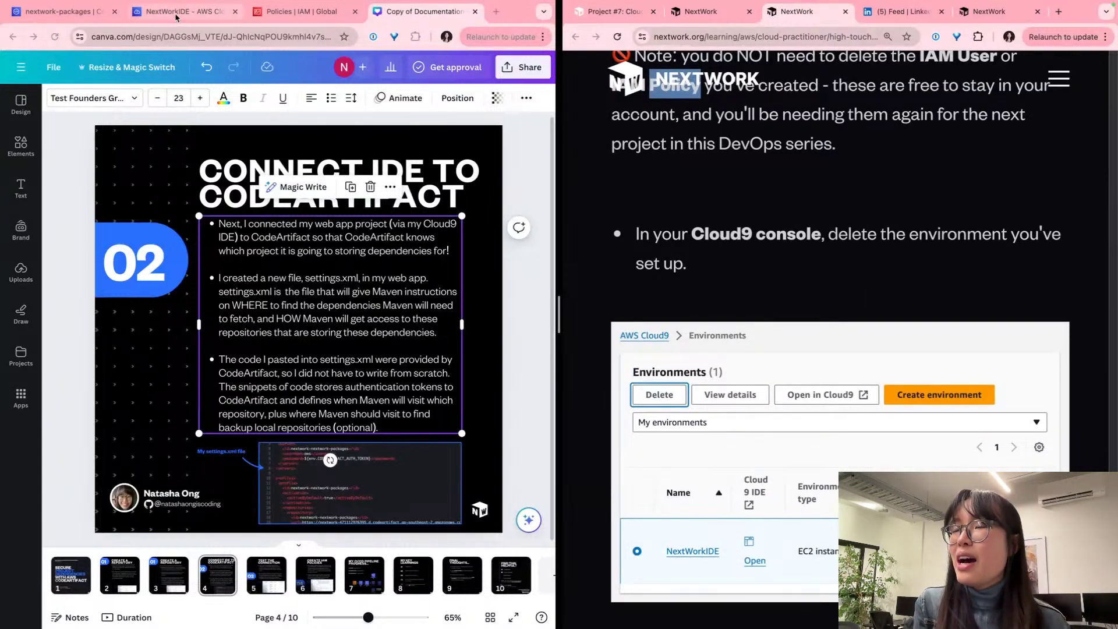
pyautogui.click(48, 18)
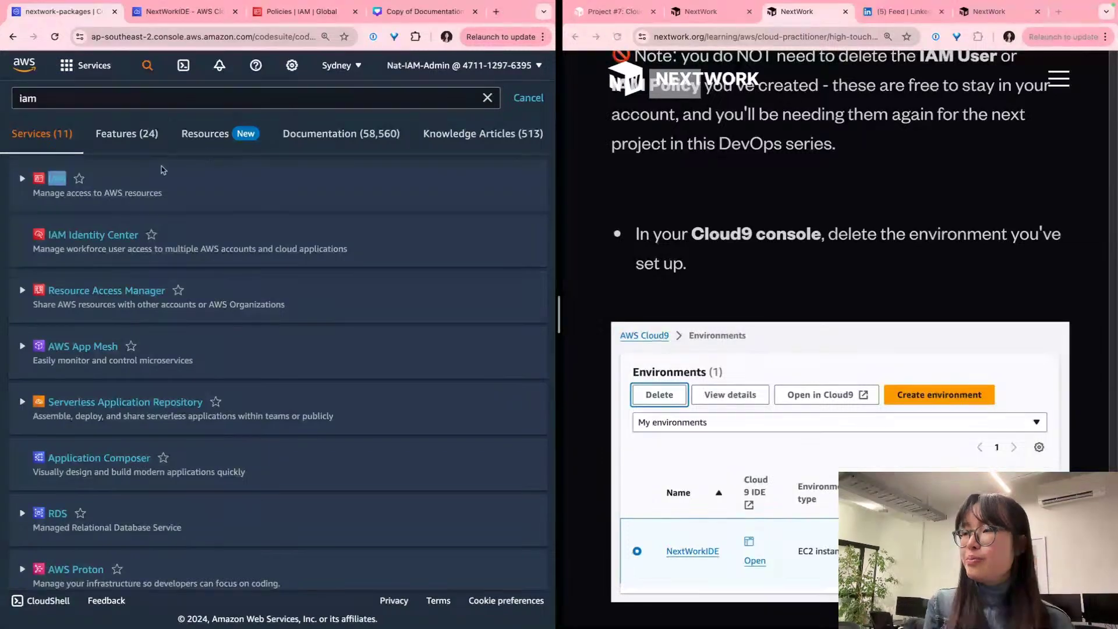
pyautogui.click(533, 100)
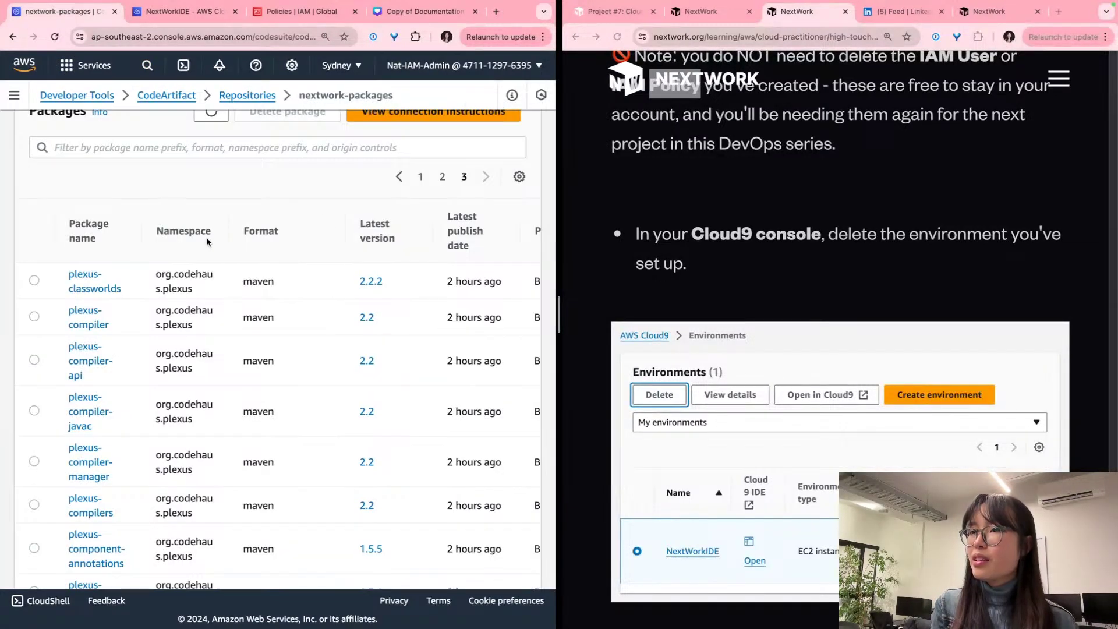
pyautogui.scroll(4, 116, 182)
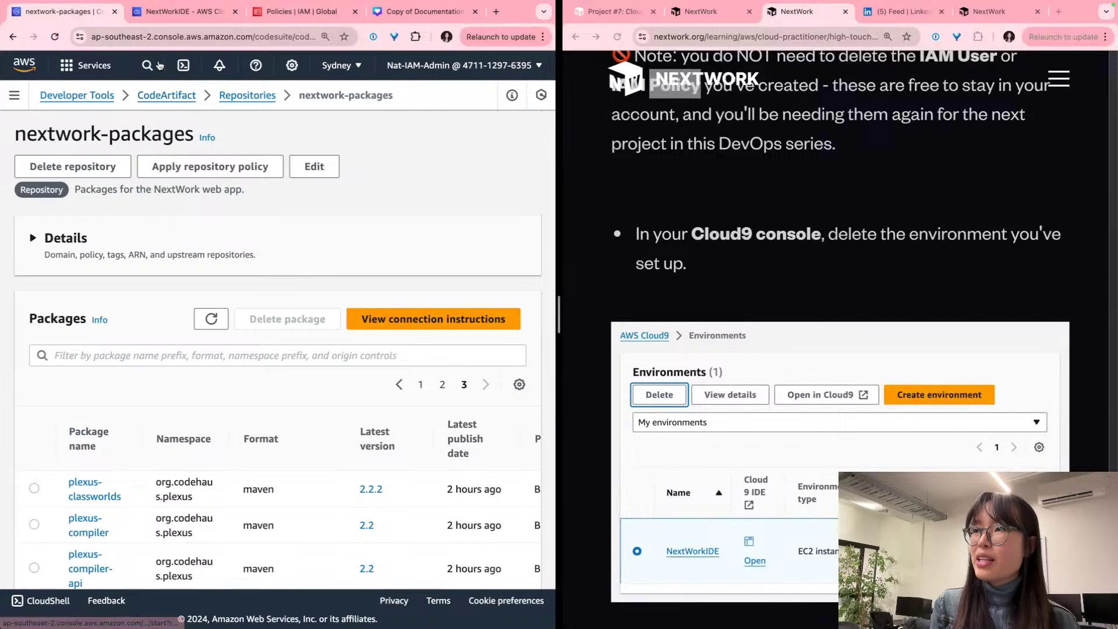
pyautogui.click(147, 65)
pyautogui.write('cloud9')
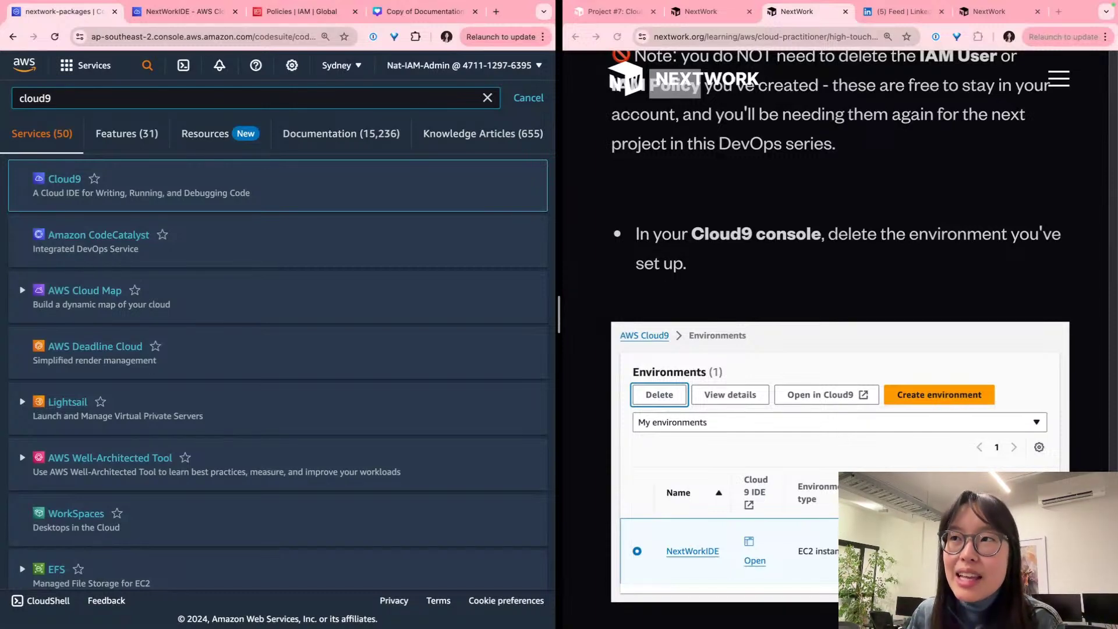
pyautogui.click(390, 12)
pyautogui.click(241, 142)
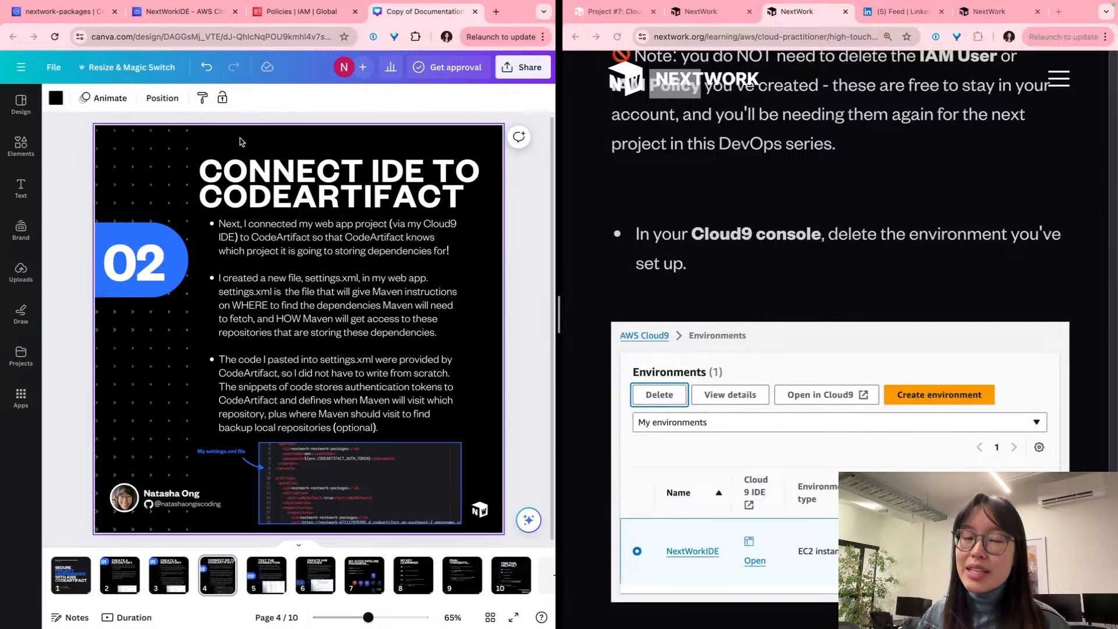
# Step: Let anyone at NextWork access the Canva design, and copy its web address
pyautogui.click(242, 37)
pyautogui.click(522, 67)
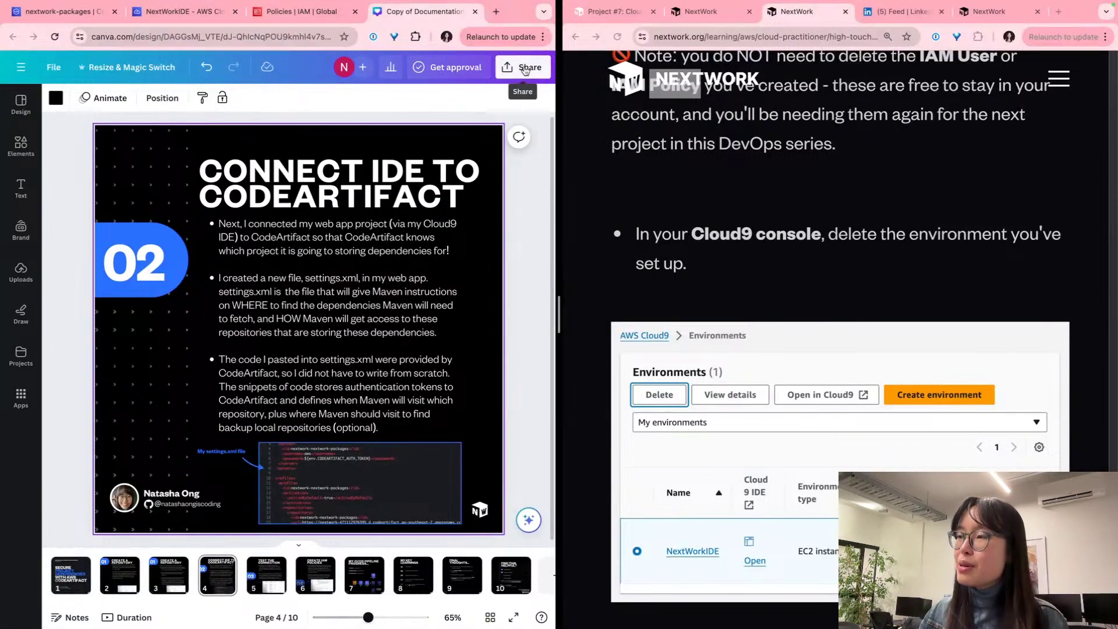
pyautogui.click(453, 226)
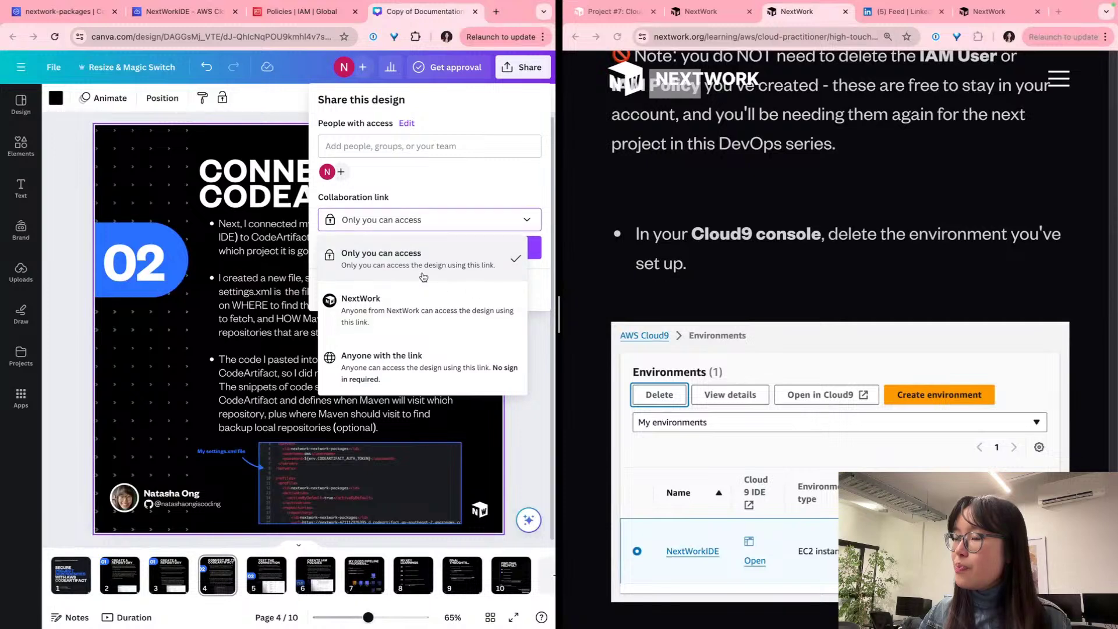
pyautogui.click(477, 313)
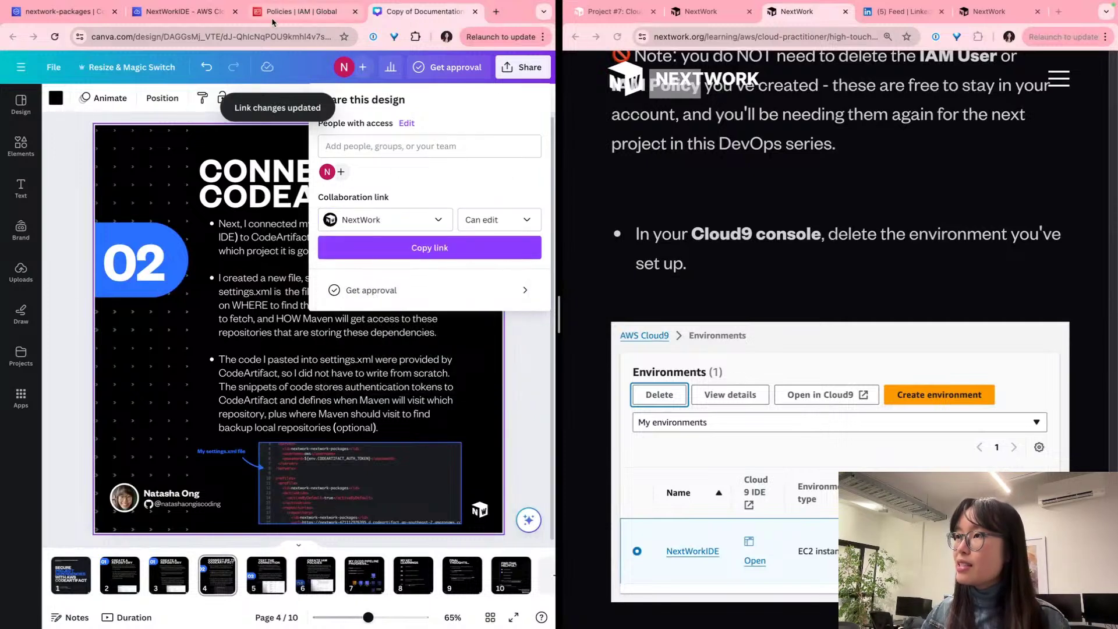
pyautogui.click(285, 36)
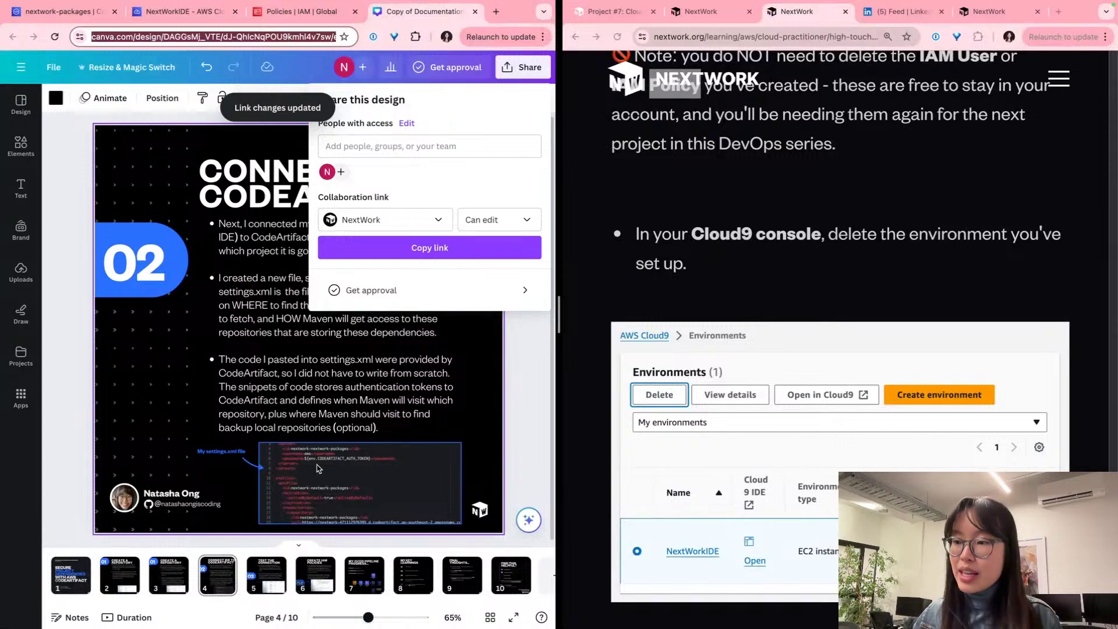
# Step: Load the design's address in a new Chrome window using the personal profile
pyautogui.rightClick(417, 599)
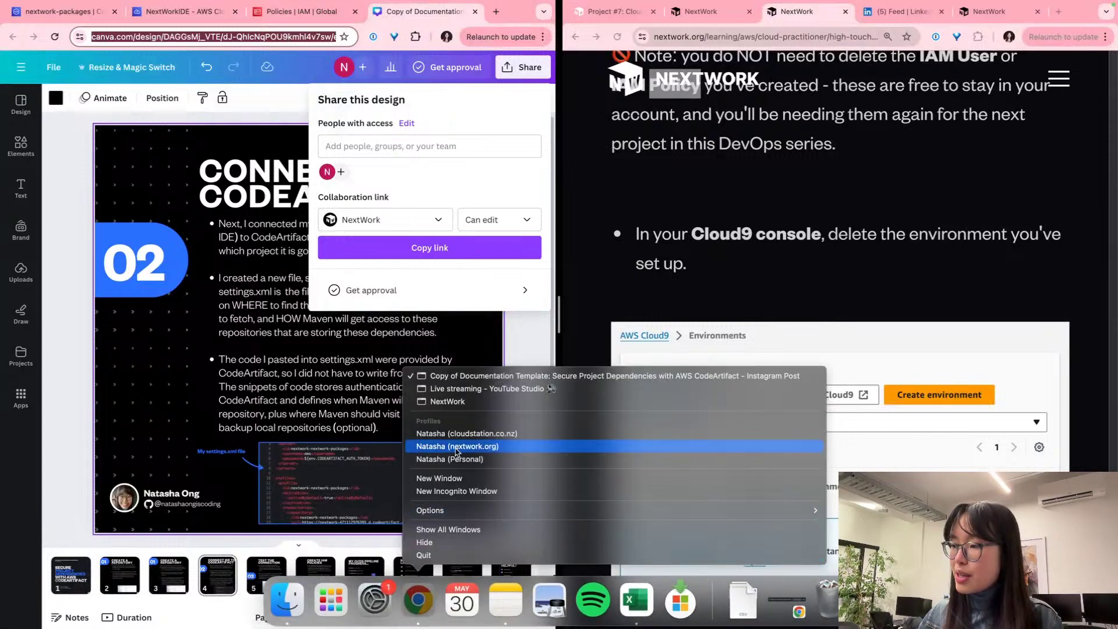
pyautogui.click(454, 460)
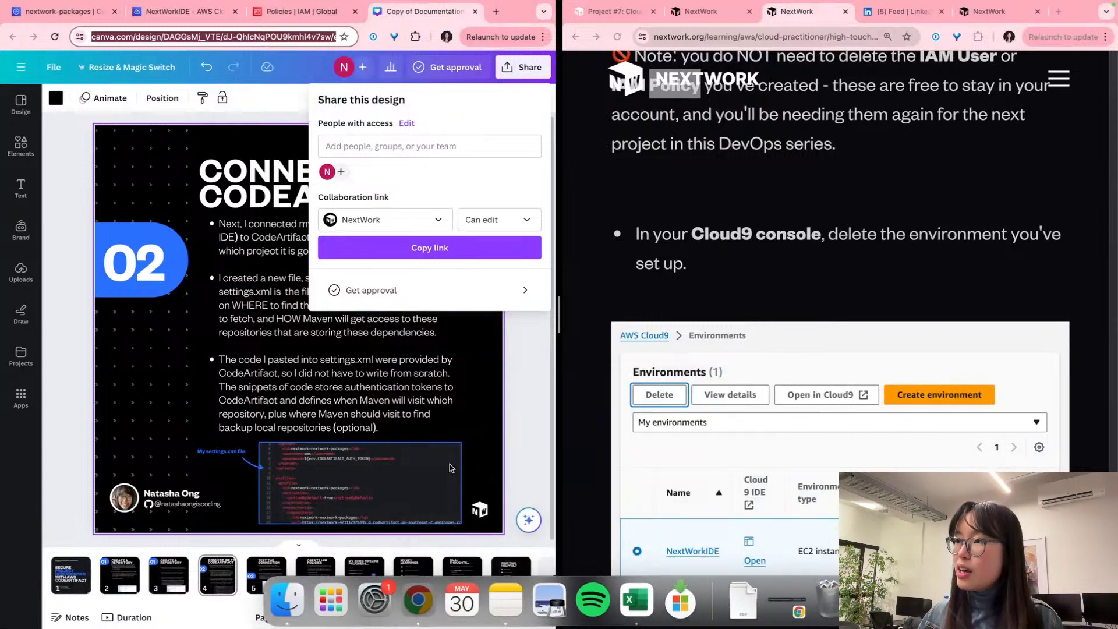
pyautogui.press('Return')
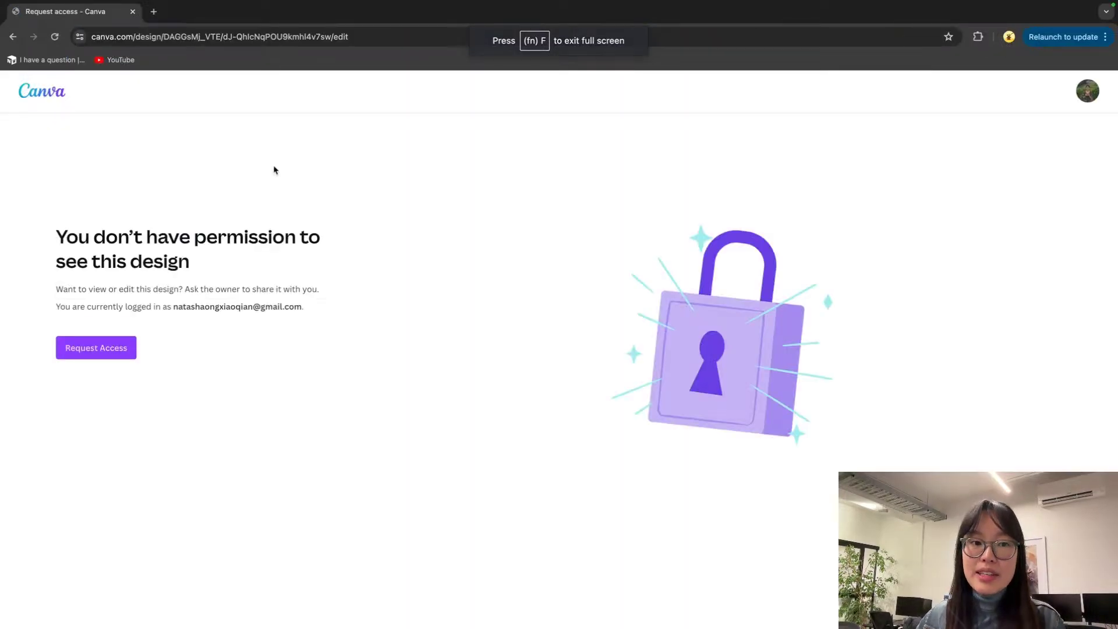
# Step: Set the collaboration link to 'Anyone with the link', copy it, and reload the design in the personal window
pyautogui.hotkey('ctrl', 'Left')
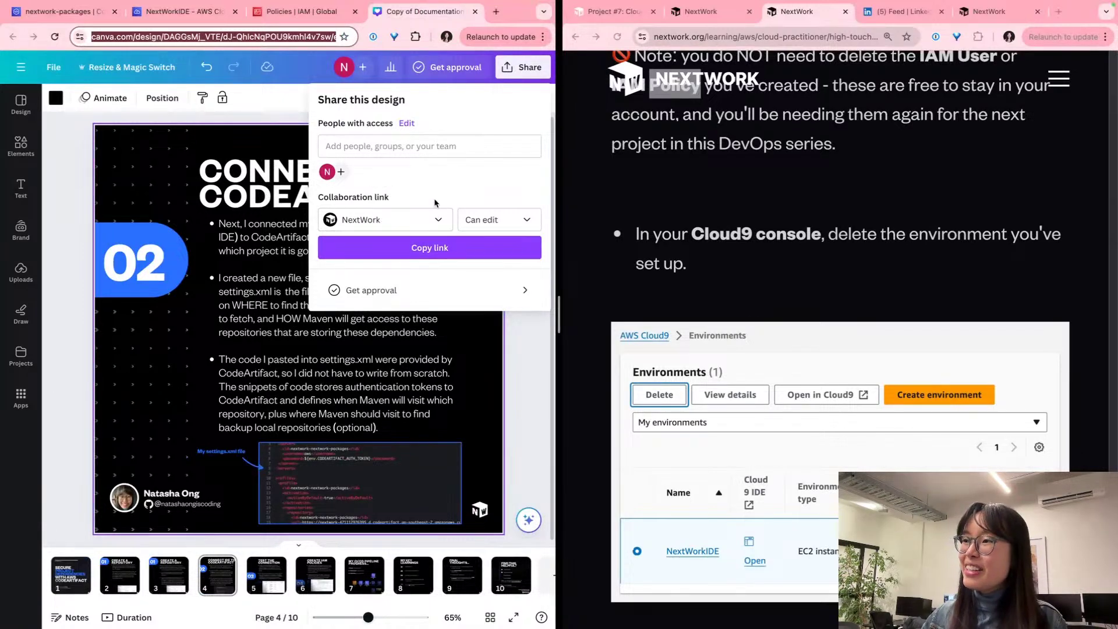
pyautogui.click(379, 219)
pyautogui.click(385, 352)
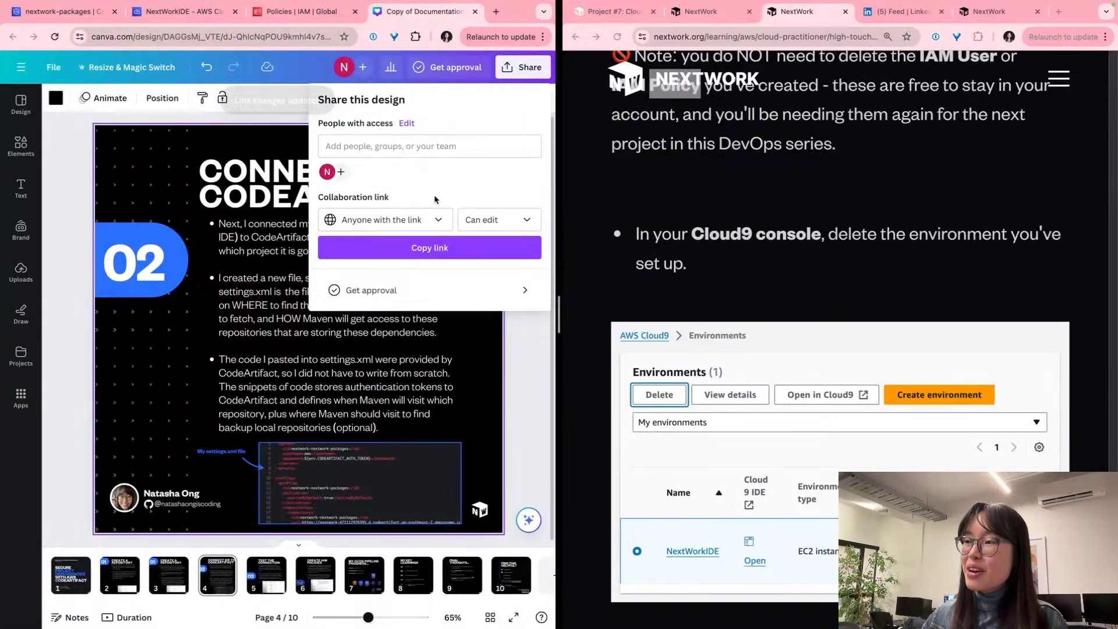
pyautogui.click(427, 249)
pyautogui.hotkey('ctrl', 'Right')
pyautogui.click(56, 38)
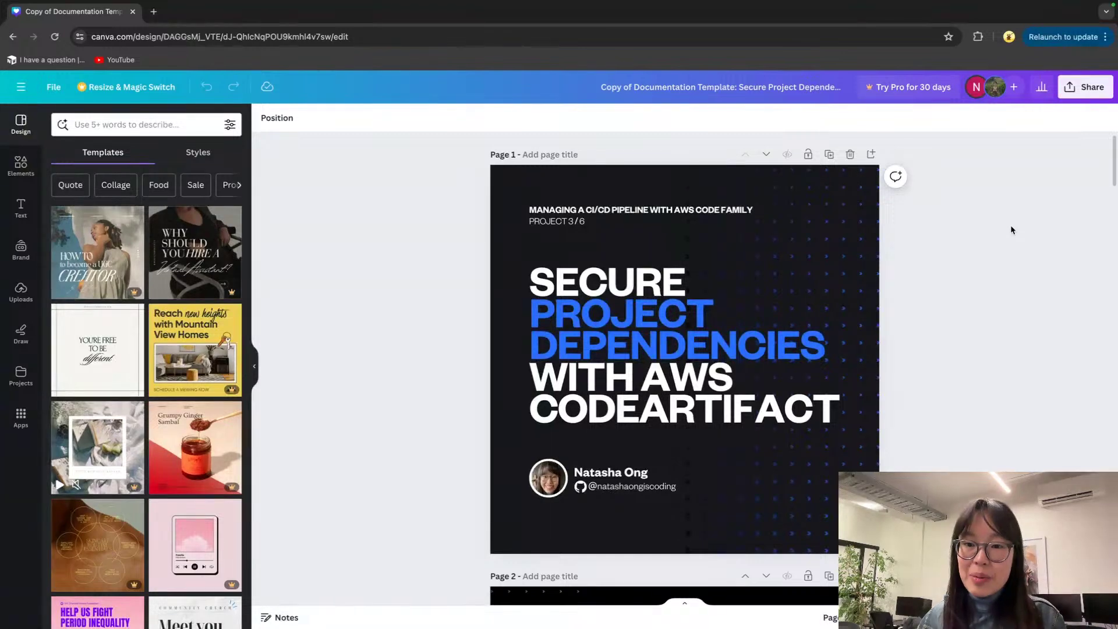
# Step: Download all 10 pages of the design as a PDF Standard file
pyautogui.scroll(-10, 1010, 229)
pyautogui.scroll(10, 1010, 229)
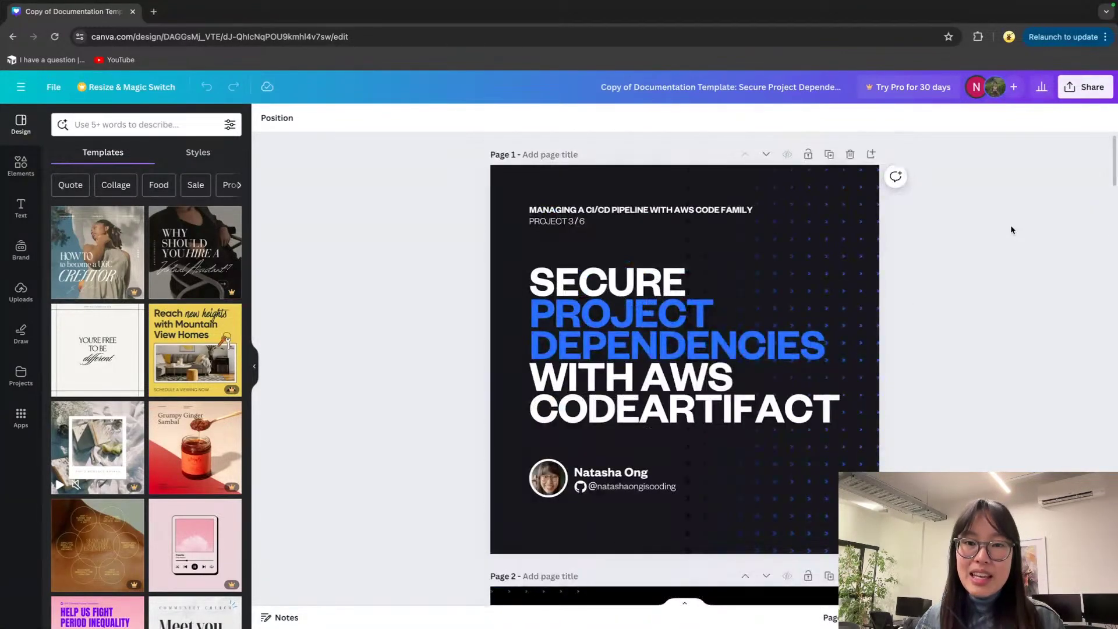
pyautogui.click(1086, 88)
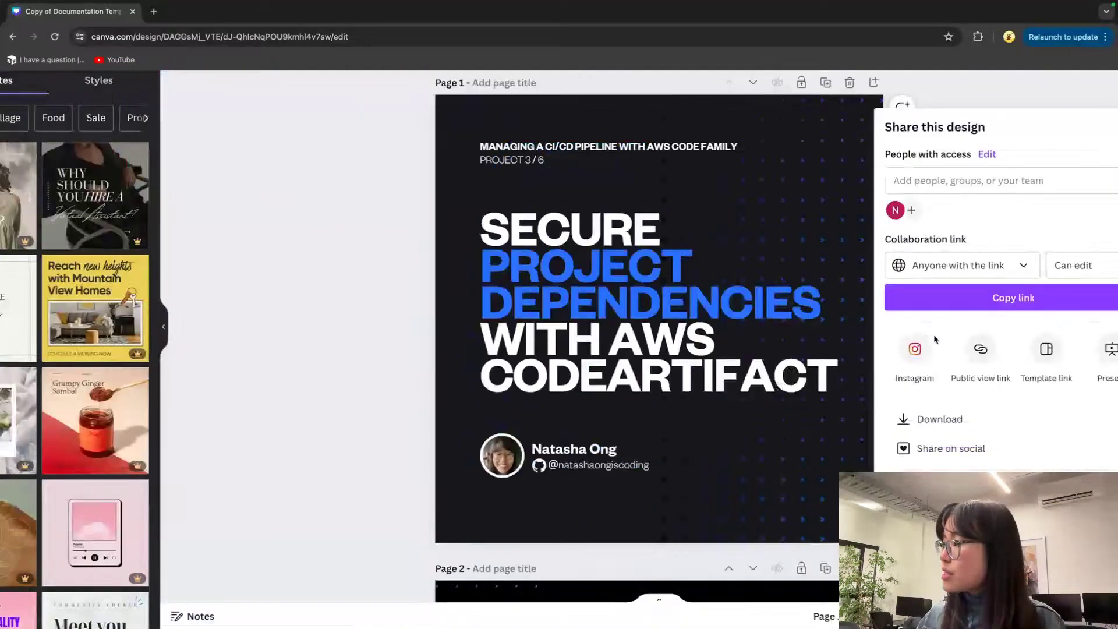
pyautogui.click(1027, 428)
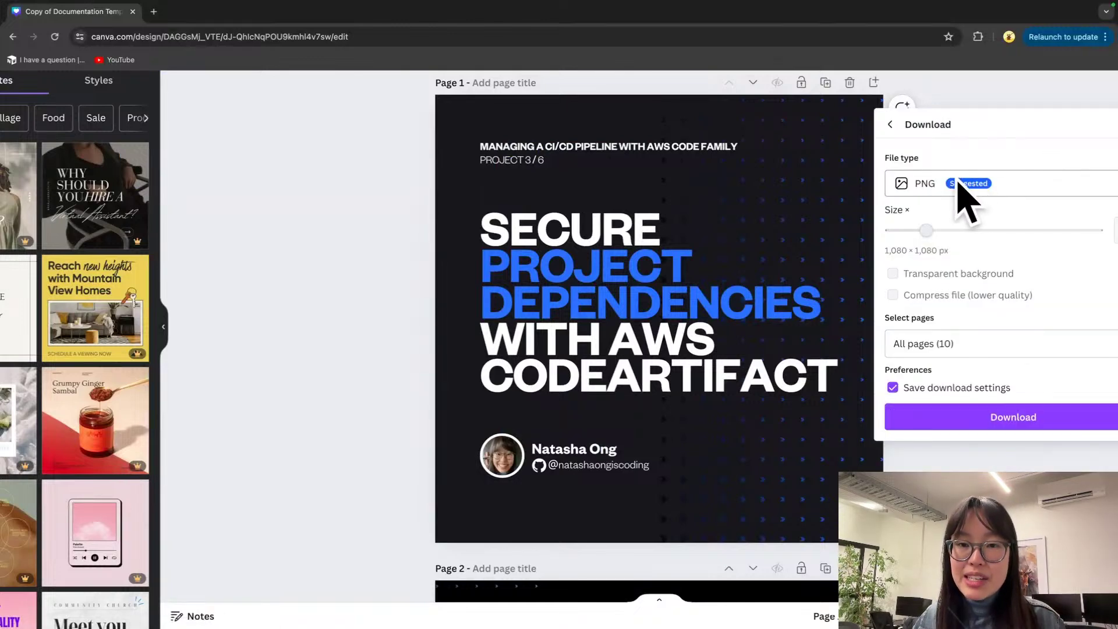
pyautogui.click(1002, 193)
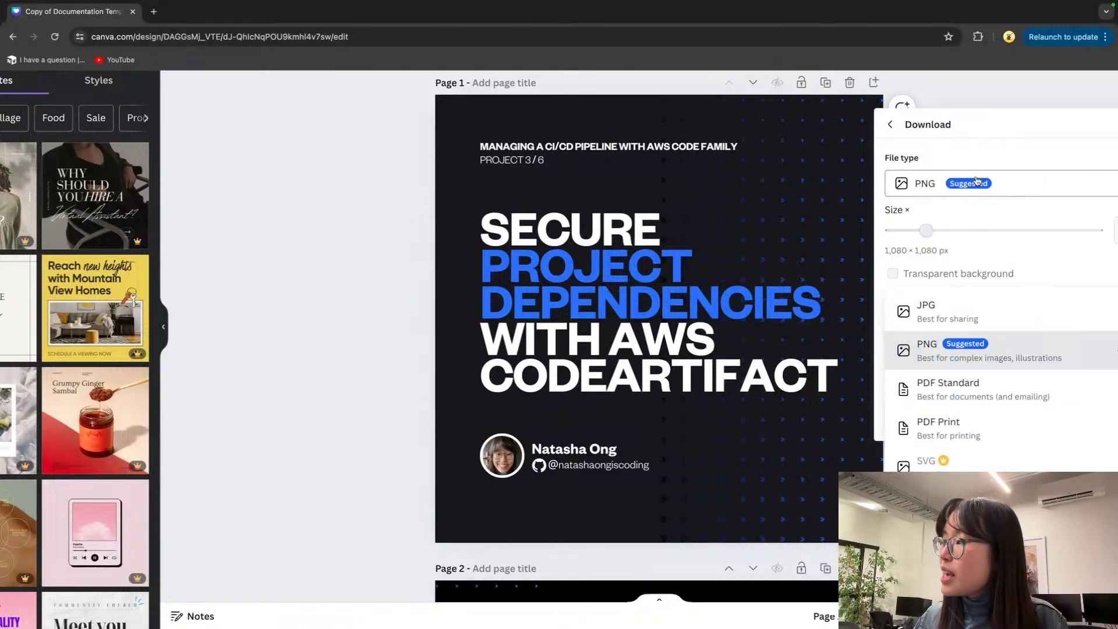
pyautogui.click(987, 398)
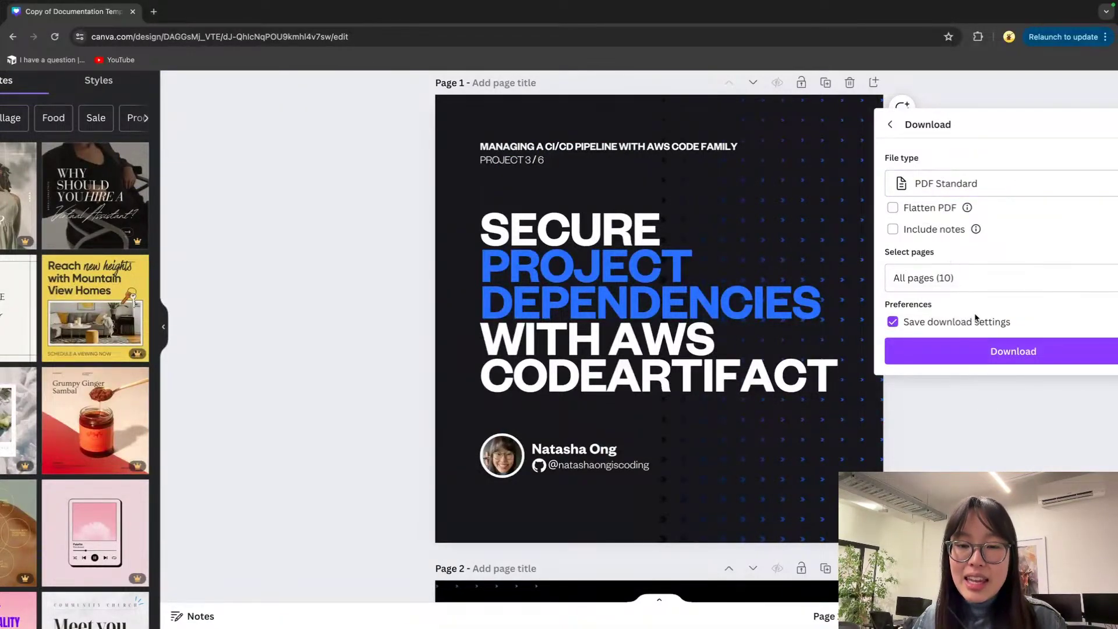
pyautogui.click(978, 351)
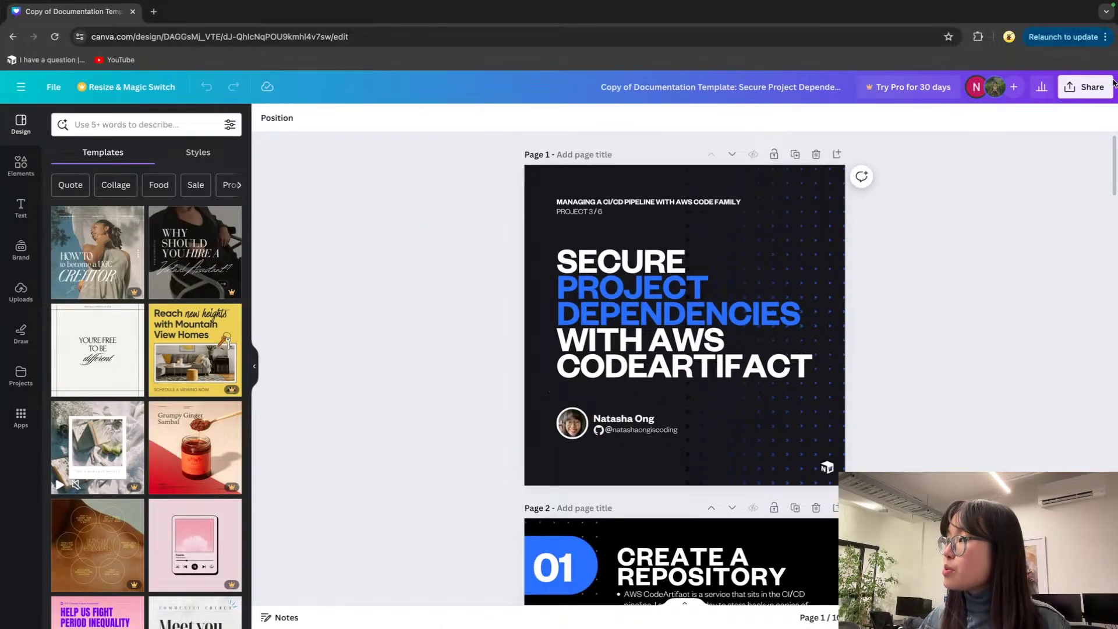
# Step: Download all pages of the design again as PNG images
pyautogui.click(1100, 88)
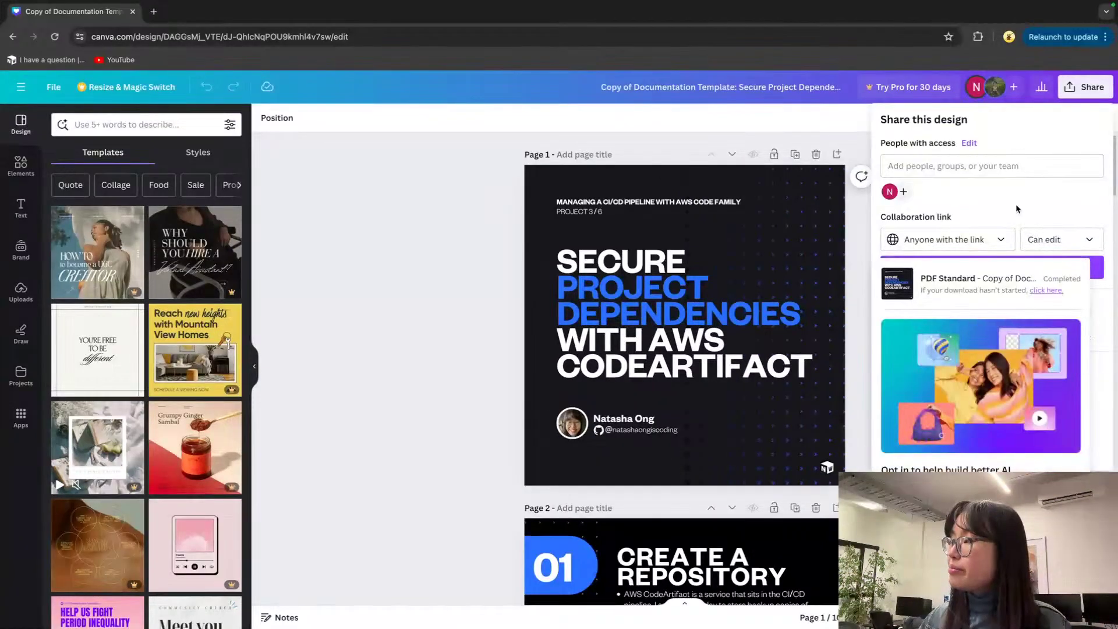
pyautogui.click(1005, 460)
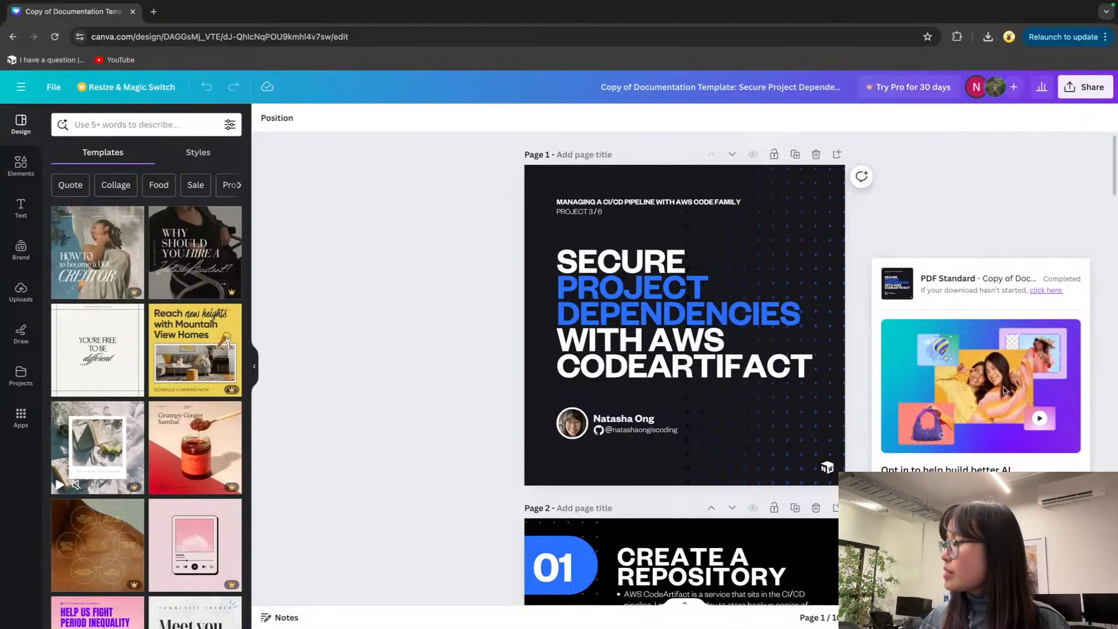
pyautogui.click(1075, 82)
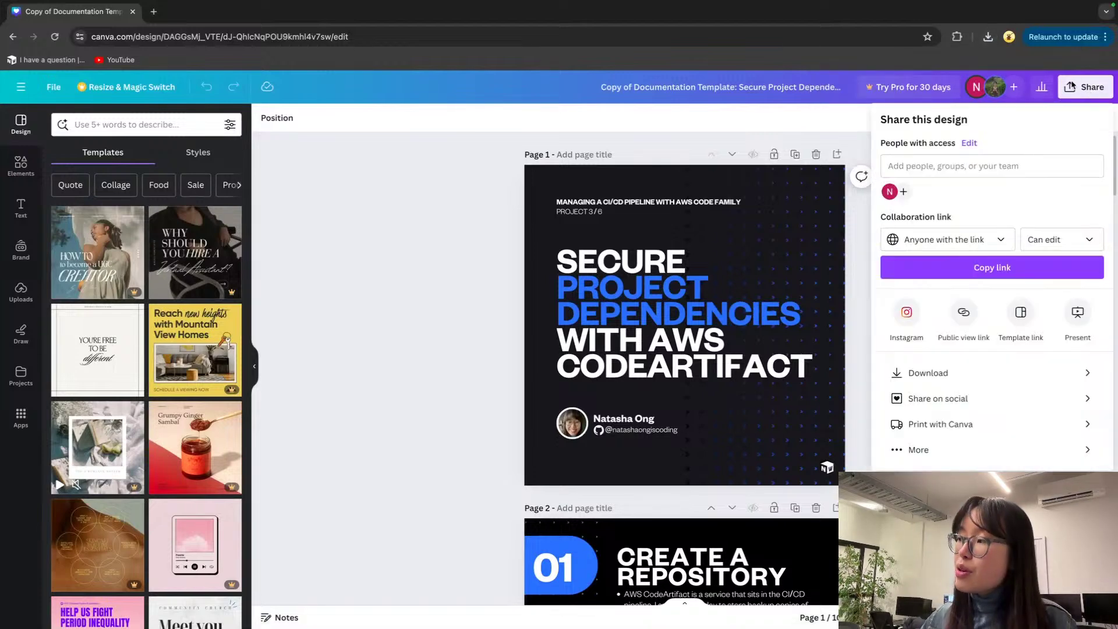
pyautogui.click(935, 379)
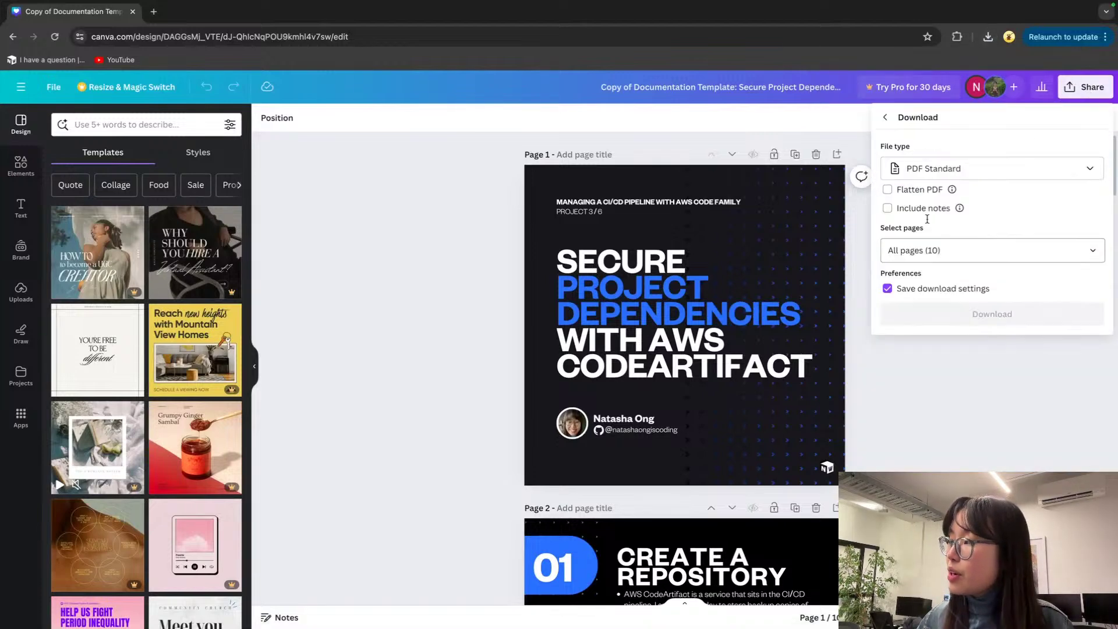
pyautogui.click(932, 170)
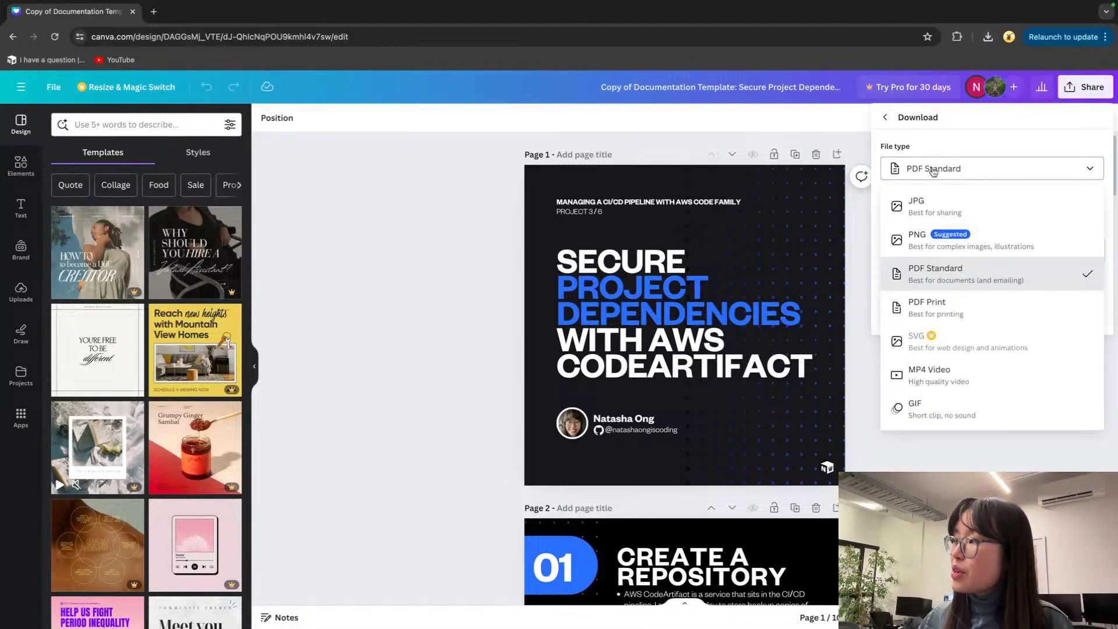
pyautogui.click(947, 243)
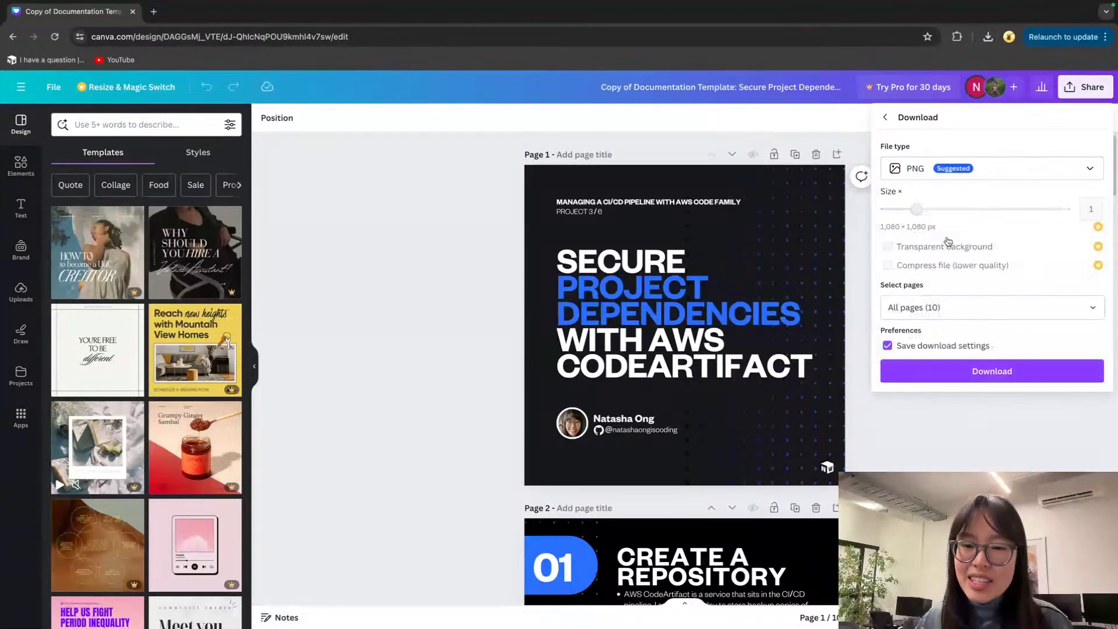
pyautogui.click(1001, 372)
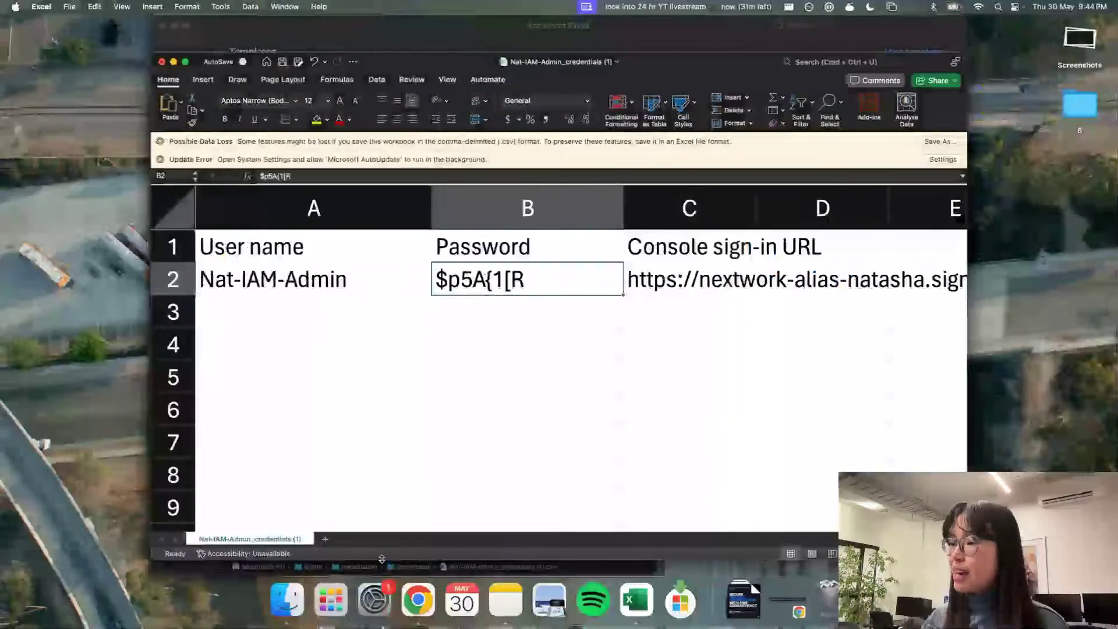
# Step: Show Downloads as large previews and review the downloaded documentation PDF
pyautogui.click(291, 566)
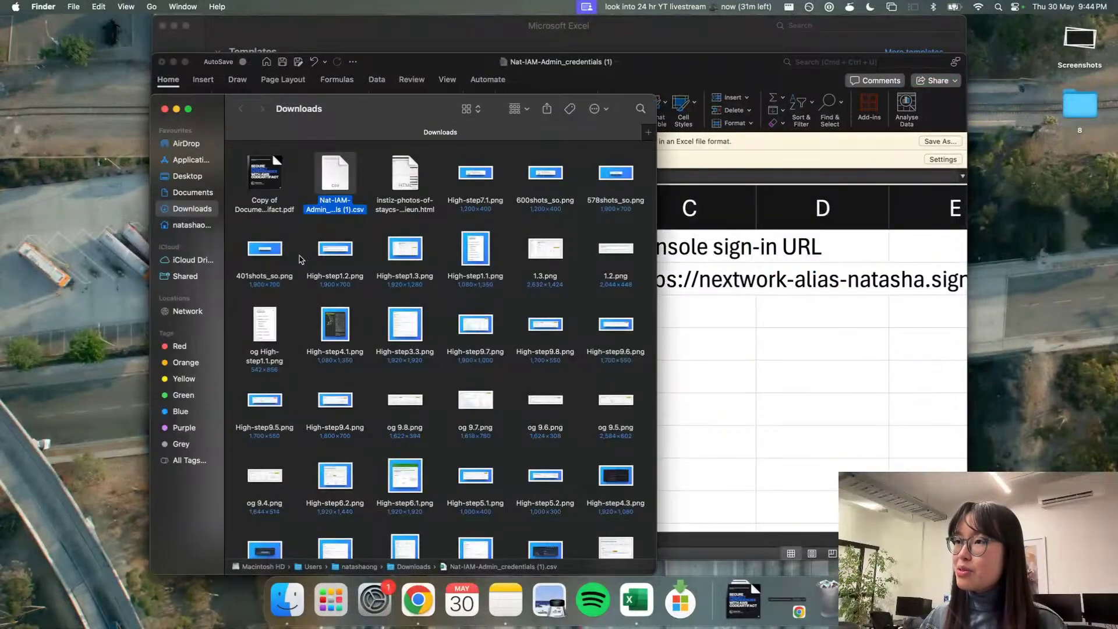
pyautogui.click(302, 232)
pyautogui.press('super+plus')
pyautogui.press('super+plus')
pyautogui.press('super+plus')
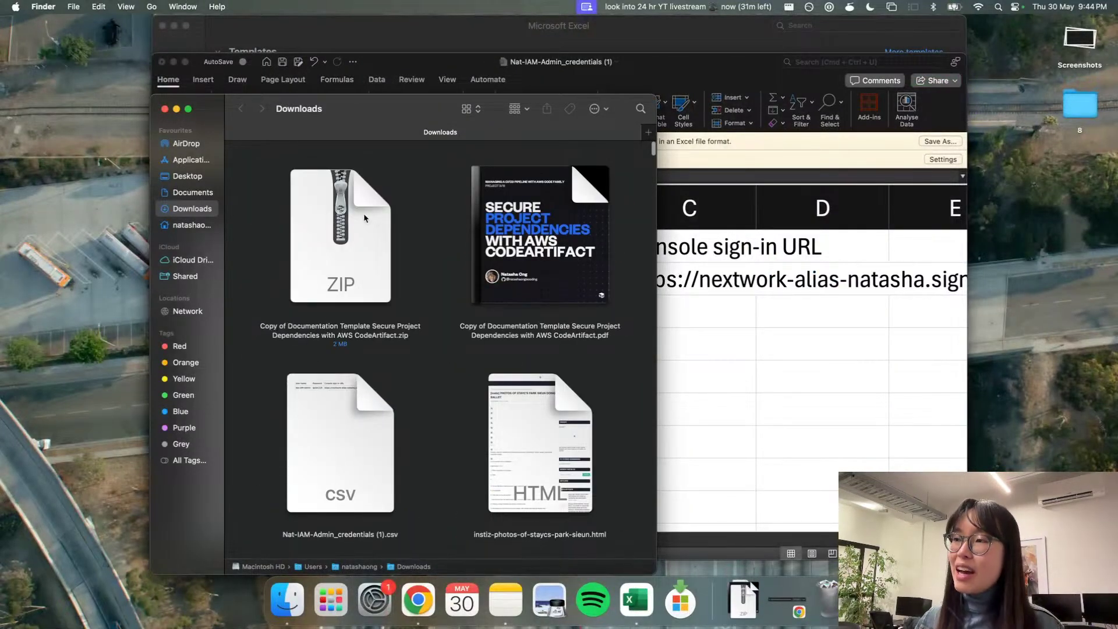
pyautogui.click(341, 227)
pyautogui.click(556, 217)
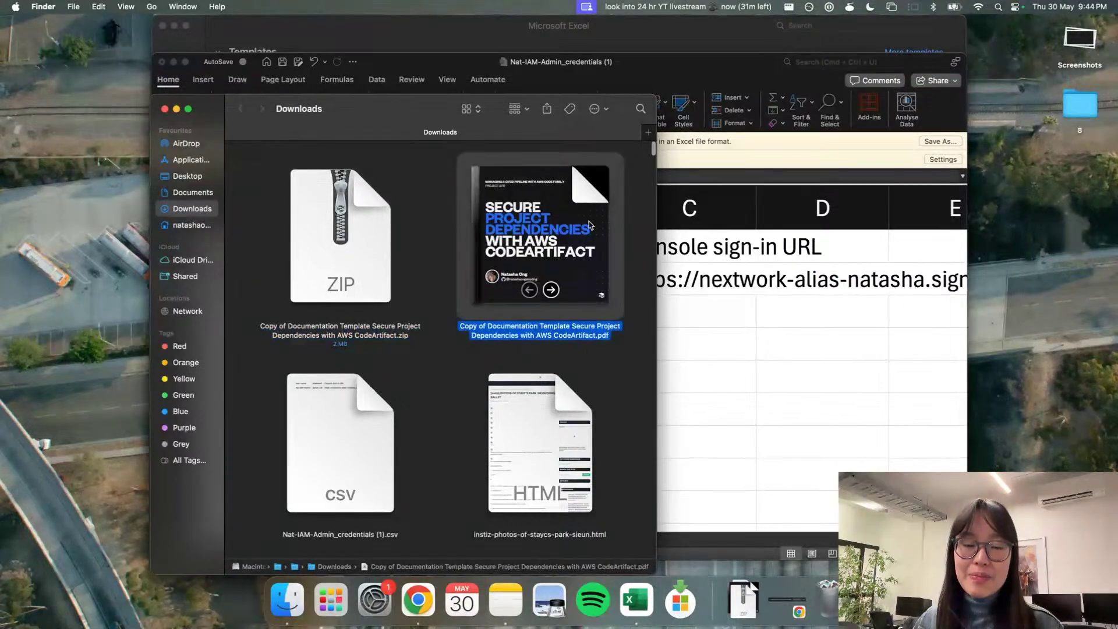
pyautogui.doubleClick(587, 216)
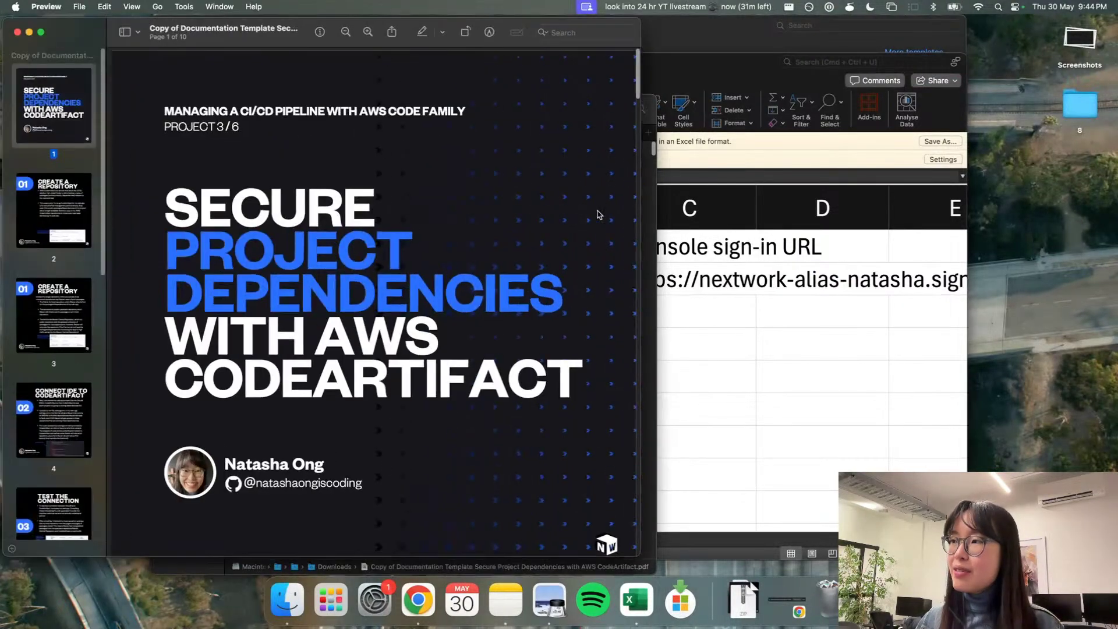
pyautogui.scroll(-5, 343, 201)
pyautogui.scroll(-15, 342, 202)
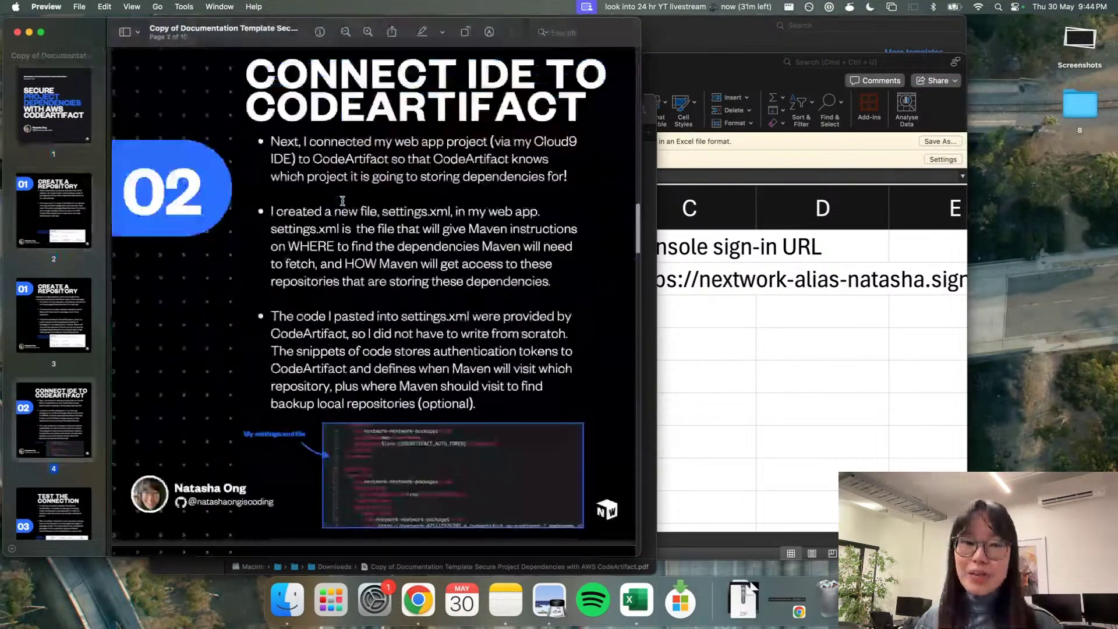
pyautogui.scroll(-20, 342, 201)
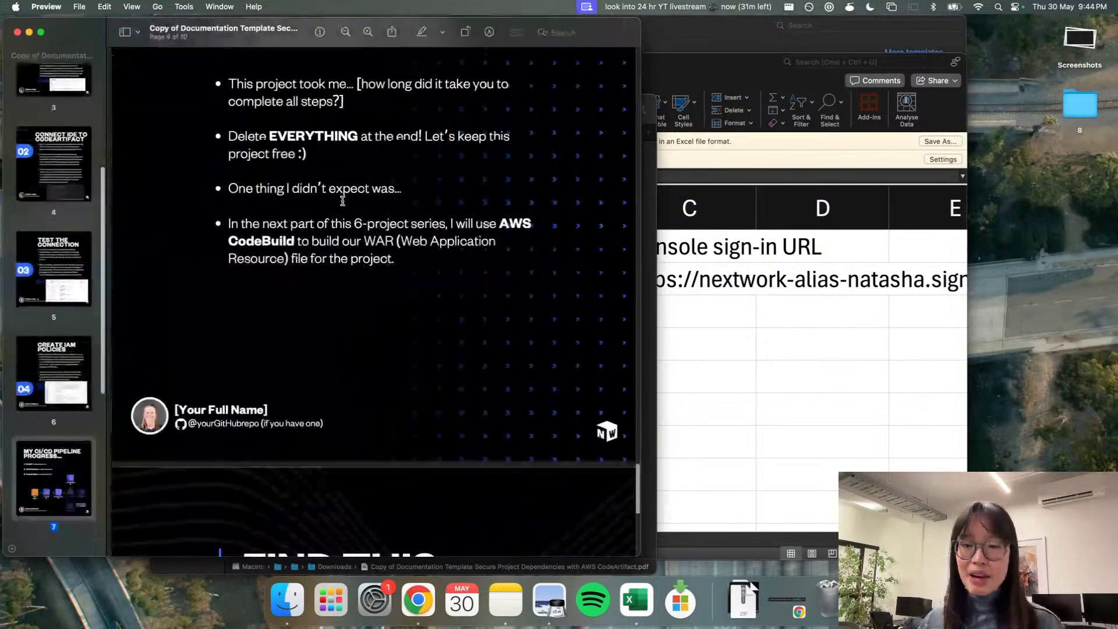
pyautogui.press('super+w')
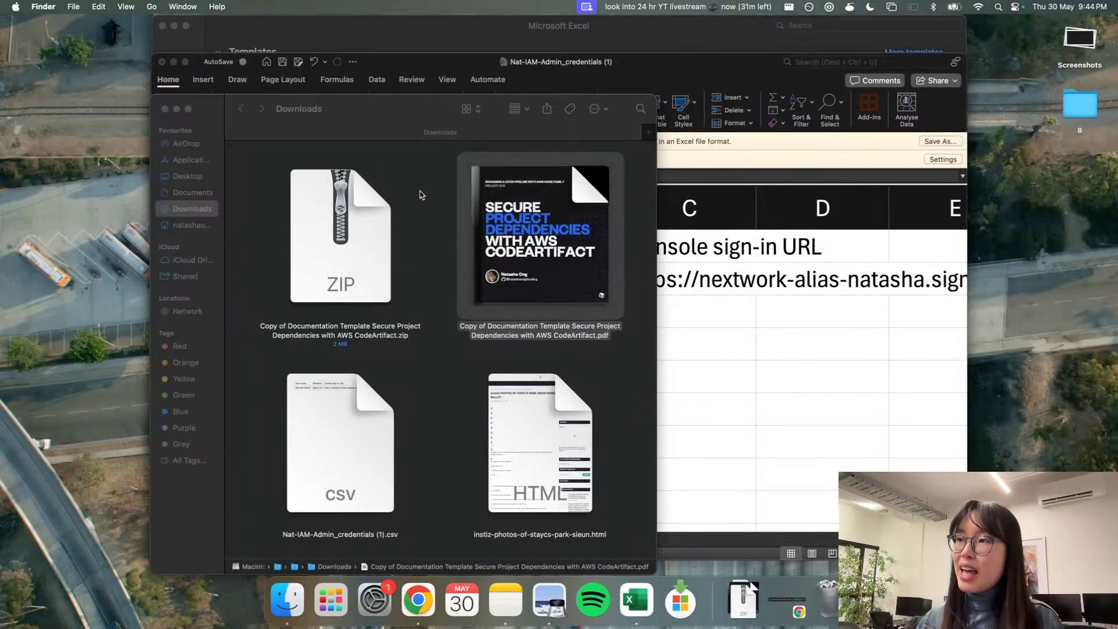
# Step: Return to the full-window Canva editor and reopen its download settings
pyautogui.hotkey('ctrl', 'Right')
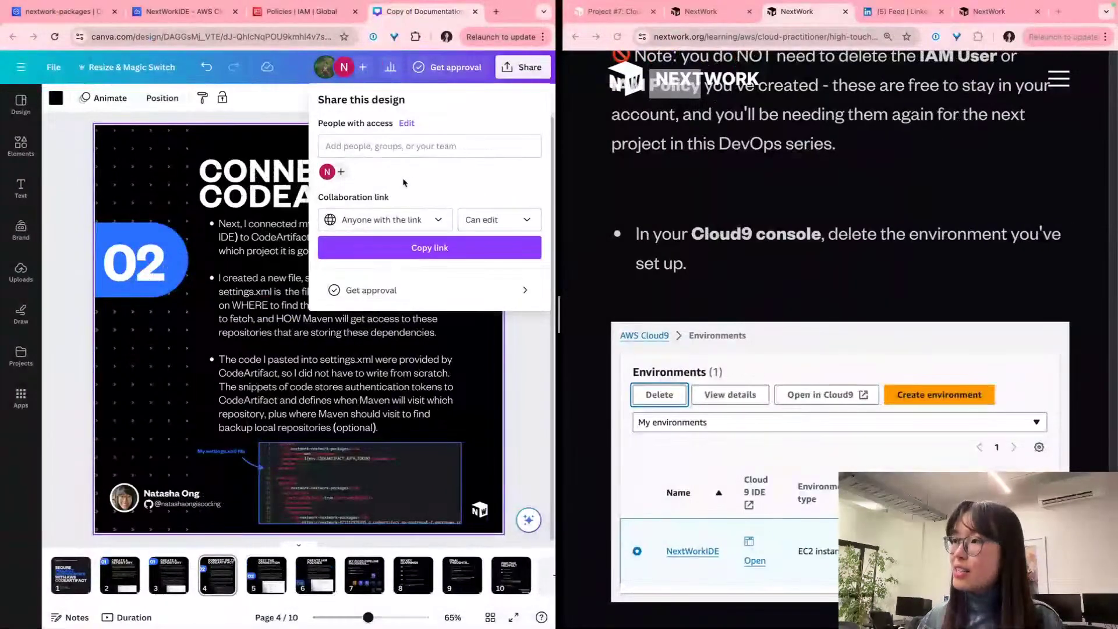
pyautogui.hotkey('ctrl', 'Right')
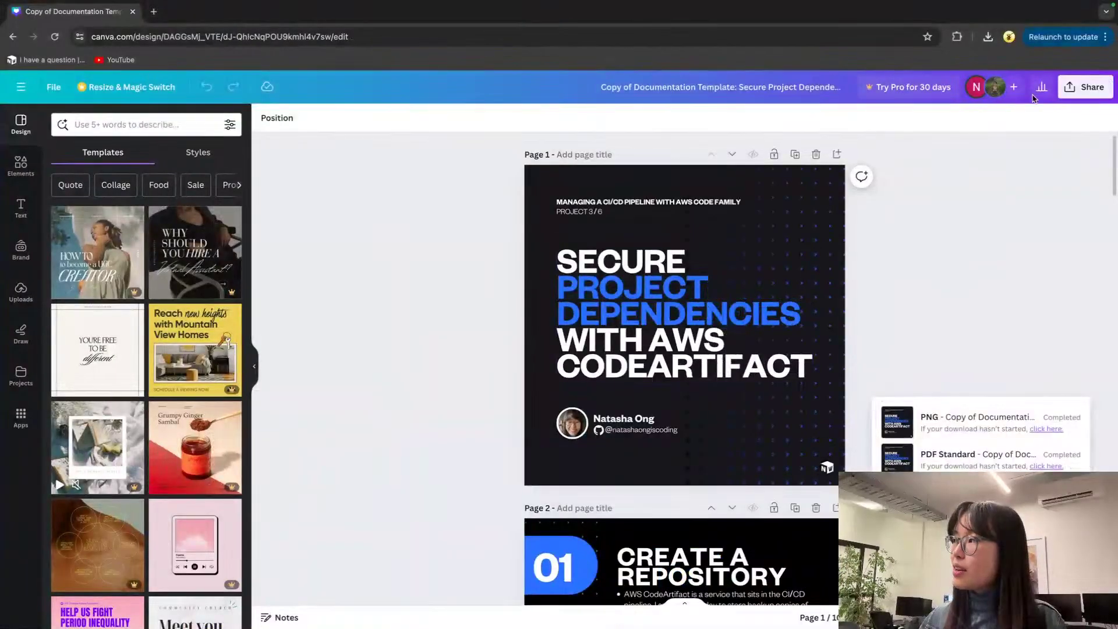
pyautogui.click(1084, 89)
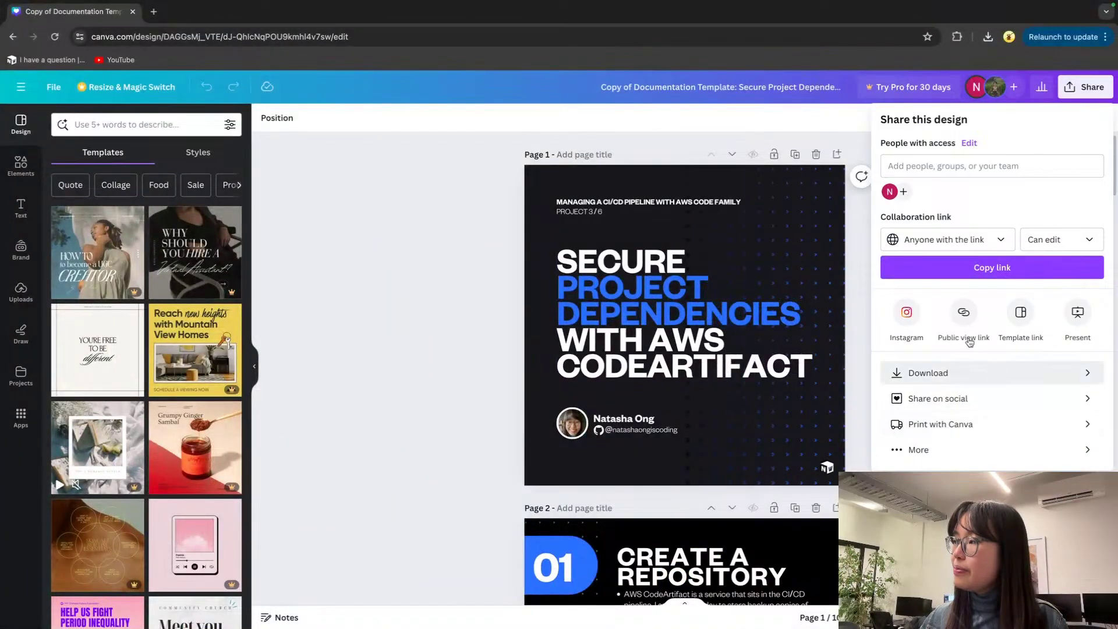
pyautogui.click(993, 372)
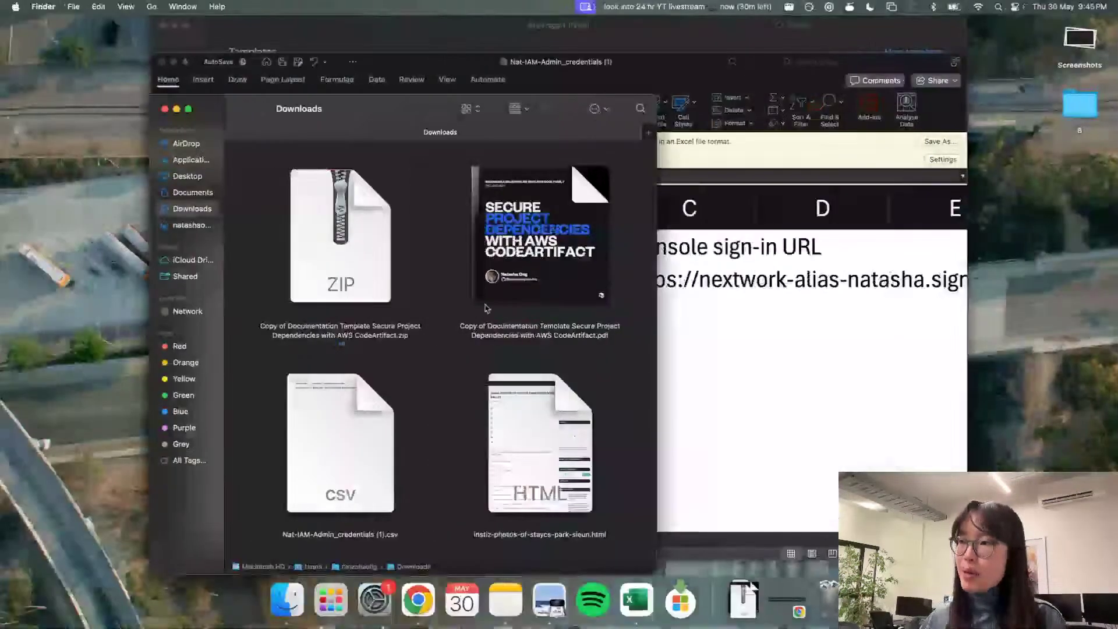
# Step: Extract the documentation zip and preview the slide images 1.png to 10.png with Quick Look
pyautogui.doubleClick(341, 216)
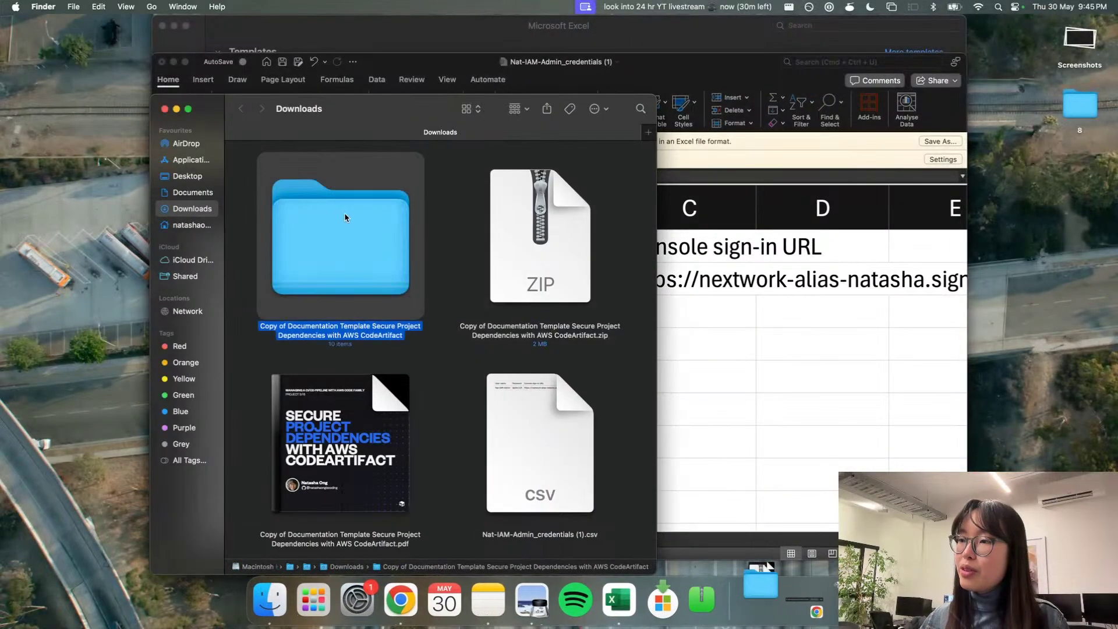
pyautogui.doubleClick(331, 211)
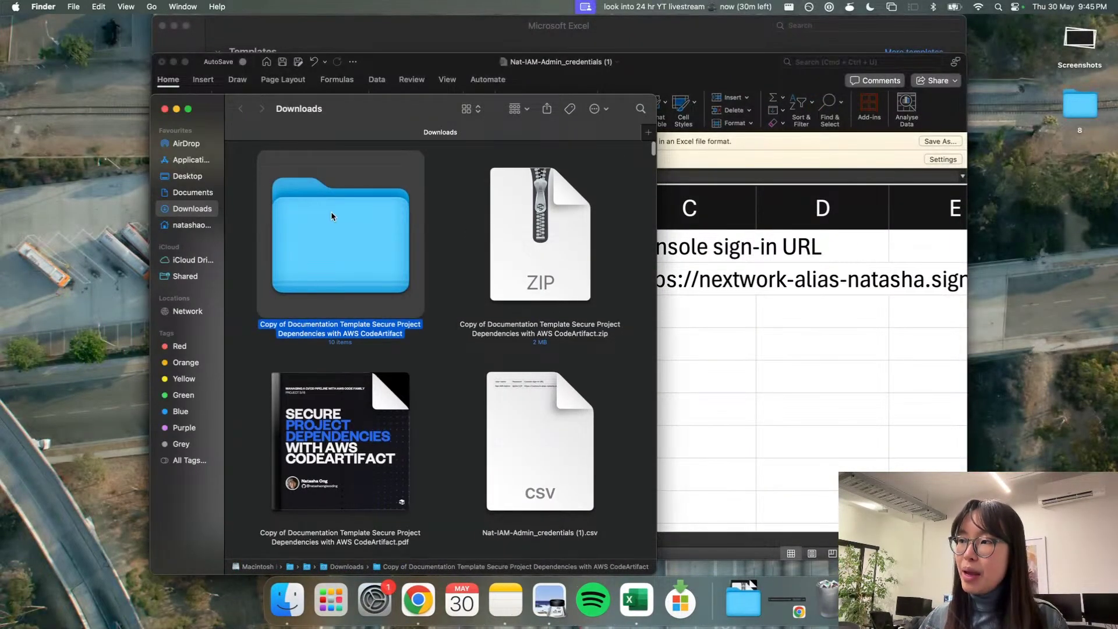
pyautogui.click(255, 163)
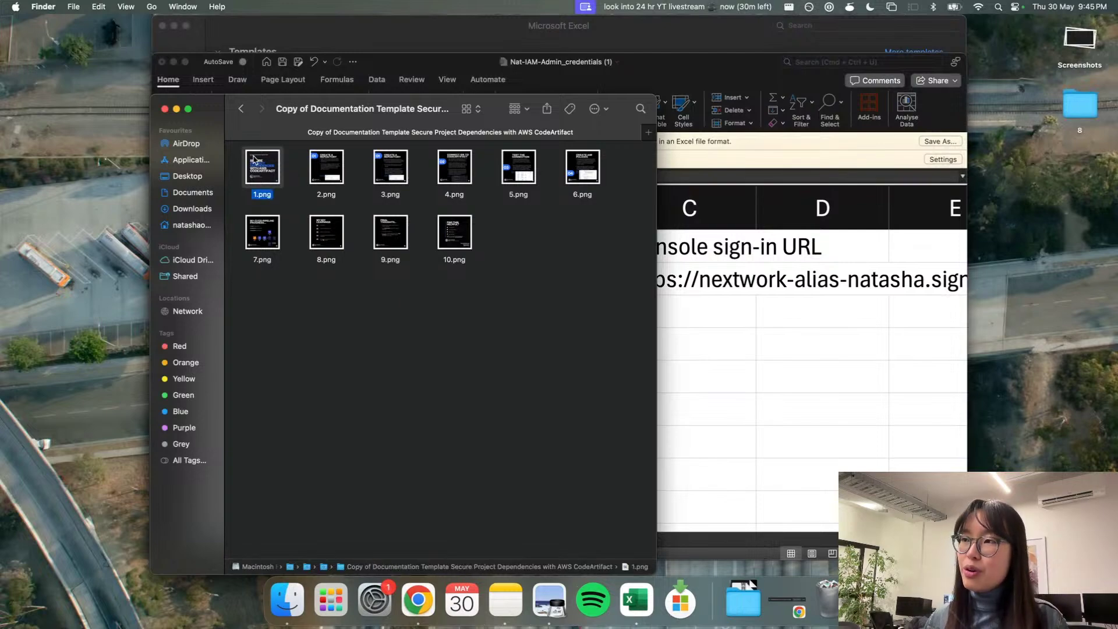
pyautogui.press('space')
pyautogui.press('Right')
pyautogui.press('Right')
pyautogui.press('Right')
pyautogui.press('Right')
pyautogui.press('Right')
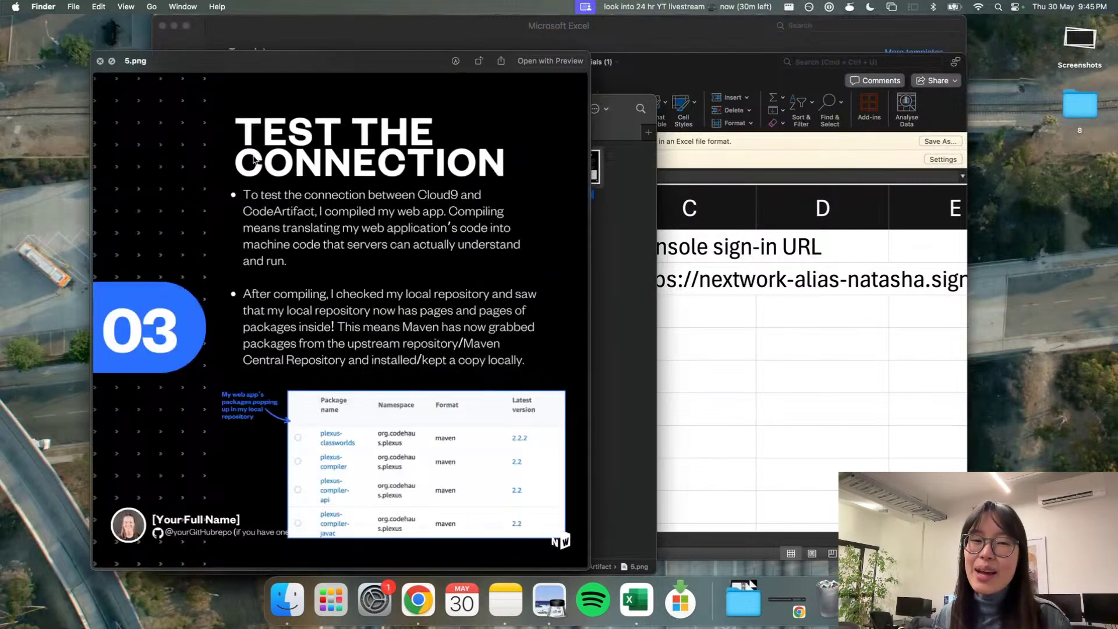
pyautogui.press('space')
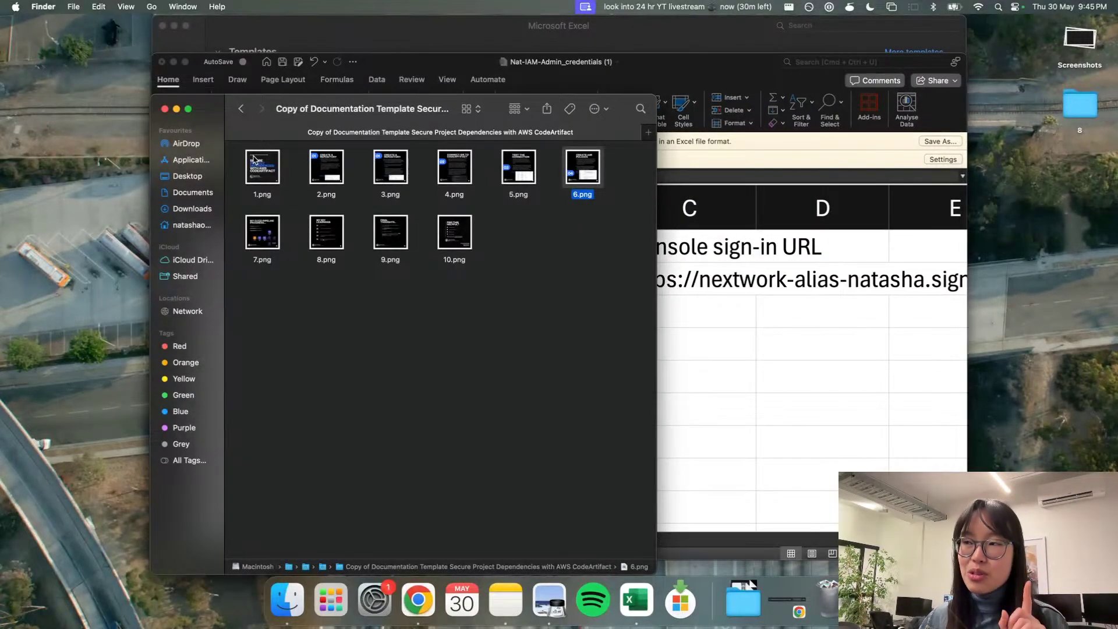
pyautogui.click(240, 108)
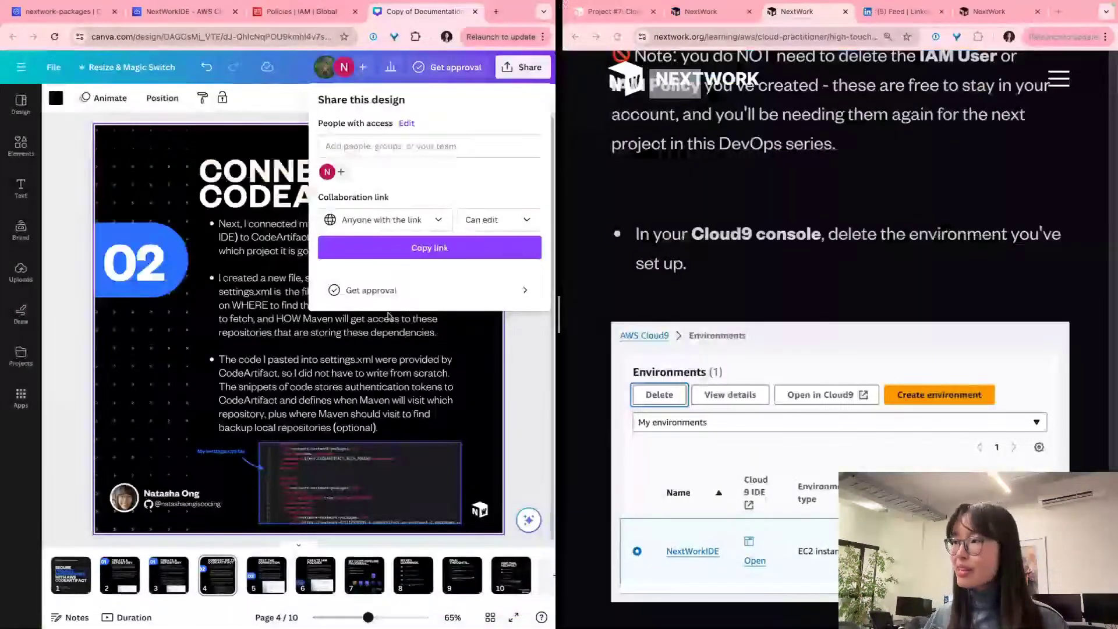
pyautogui.press('Escape')
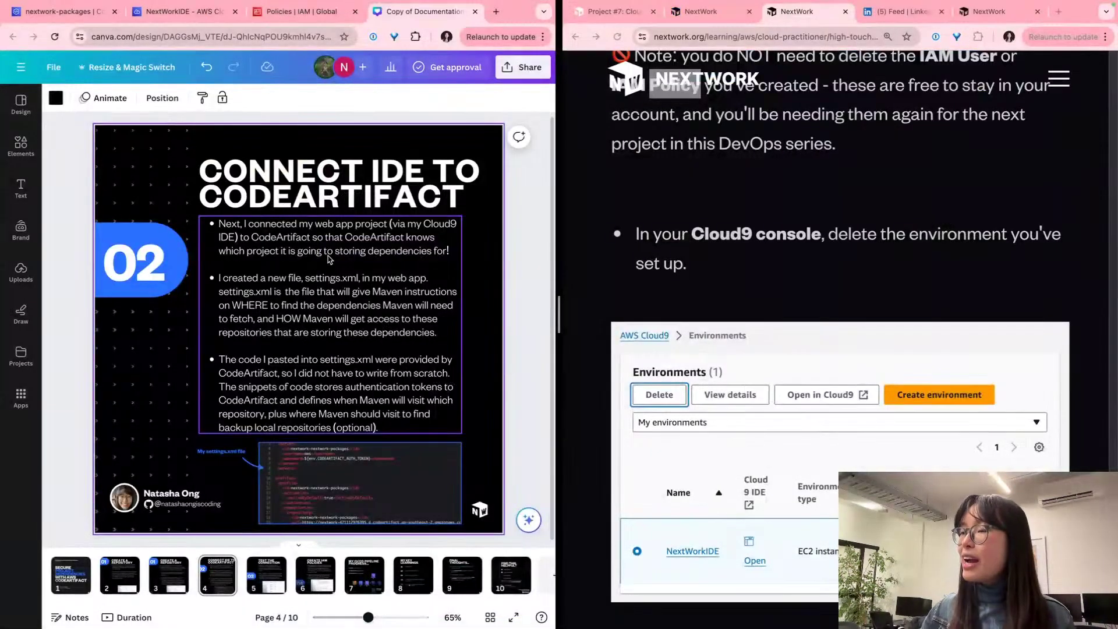
pyautogui.click(187, 12)
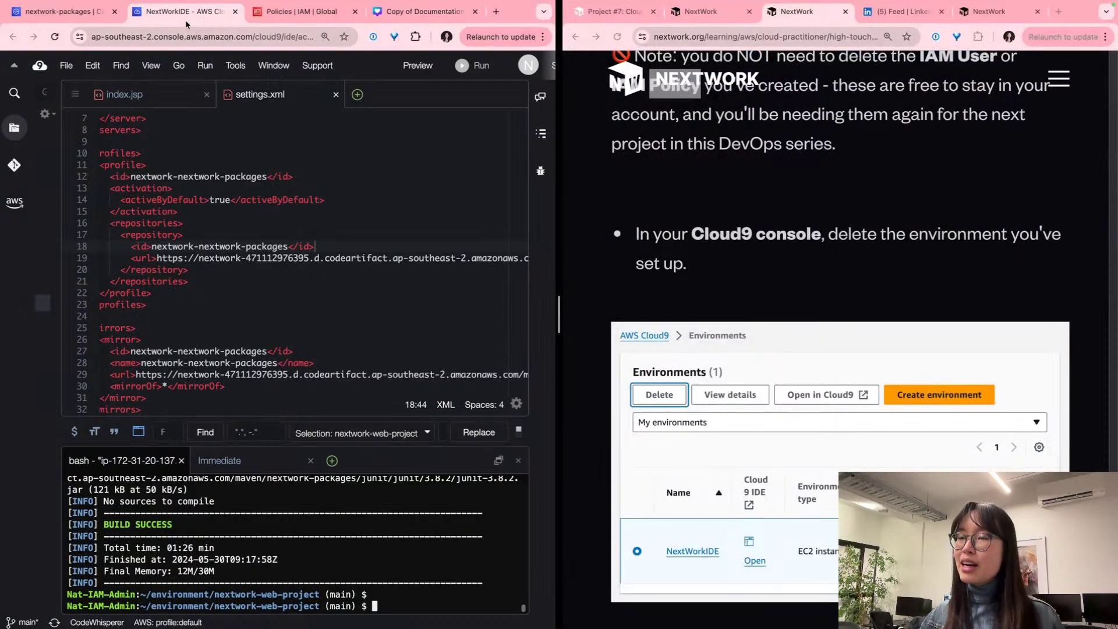
# Step: Delete the NextWorkIDE Cloud9 environment, confirming with the word 'Delete'
pyautogui.click(65, 12)
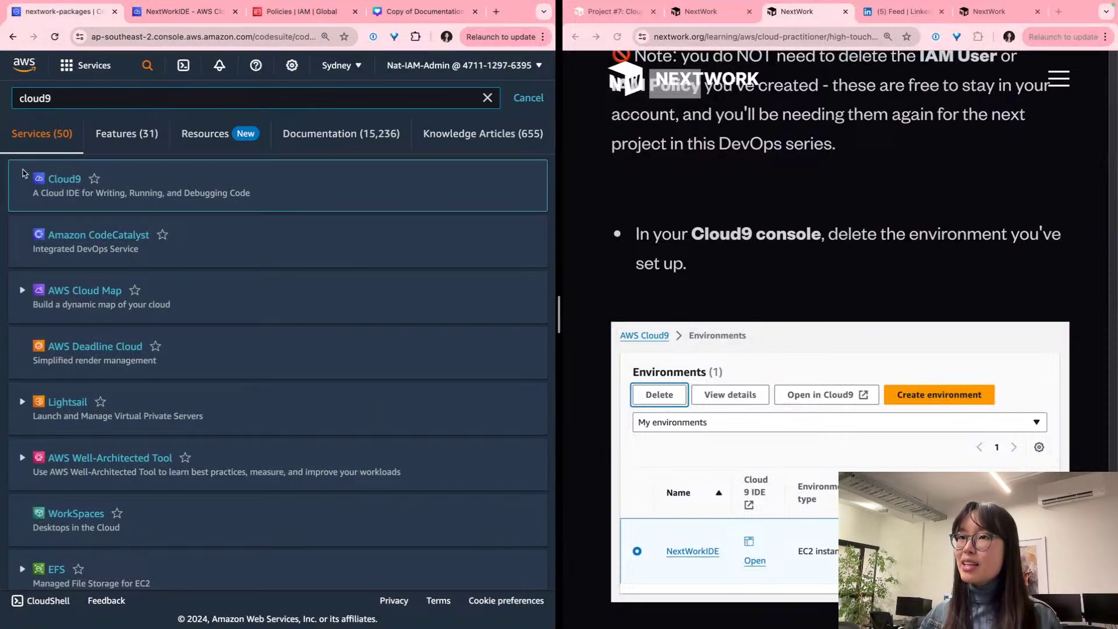
pyautogui.click(66, 181)
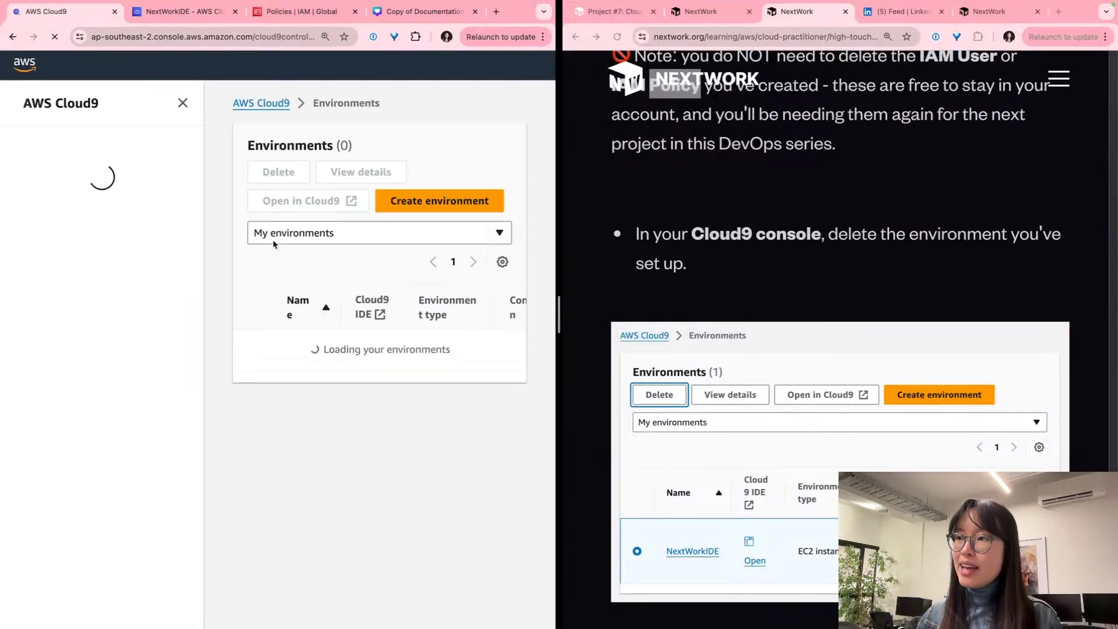
pyautogui.click(268, 402)
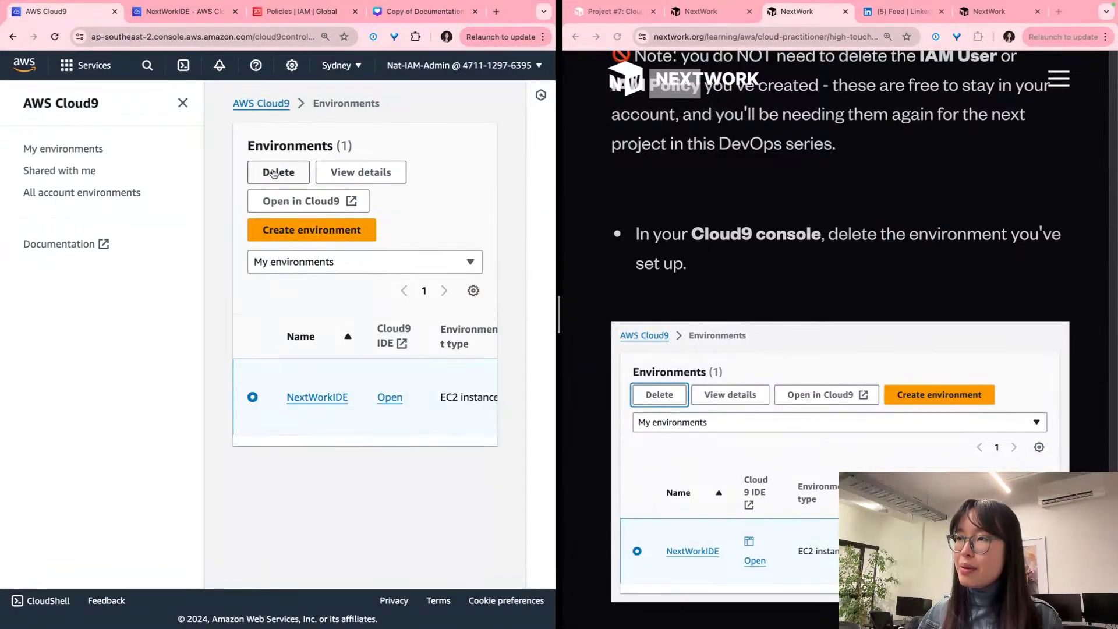
pyautogui.click(274, 173)
pyautogui.click(191, 410)
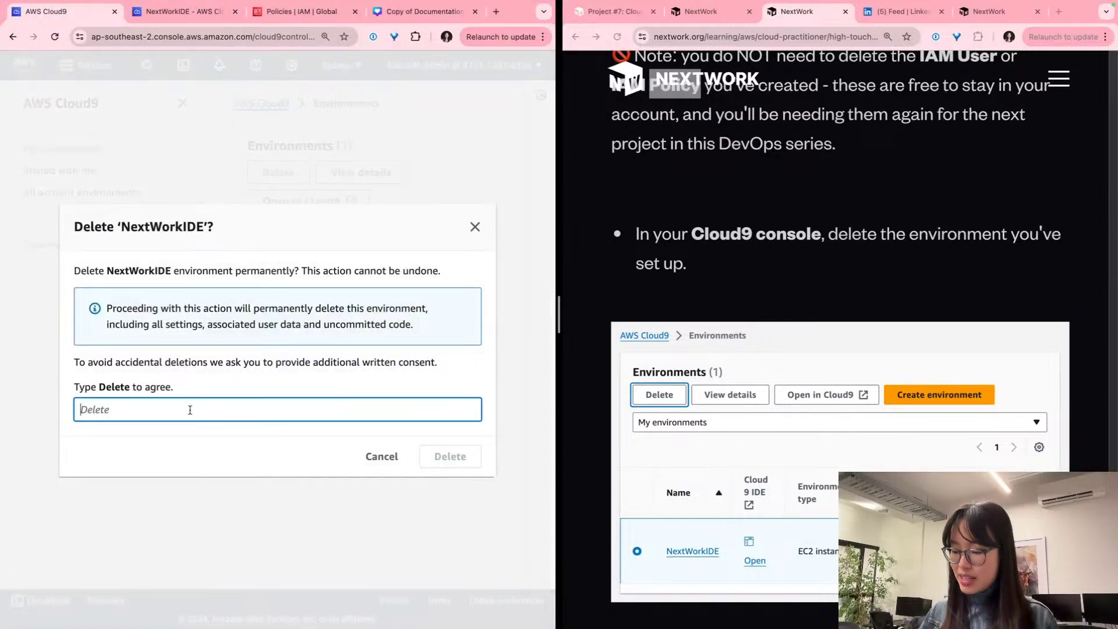
pyautogui.write('Delet')
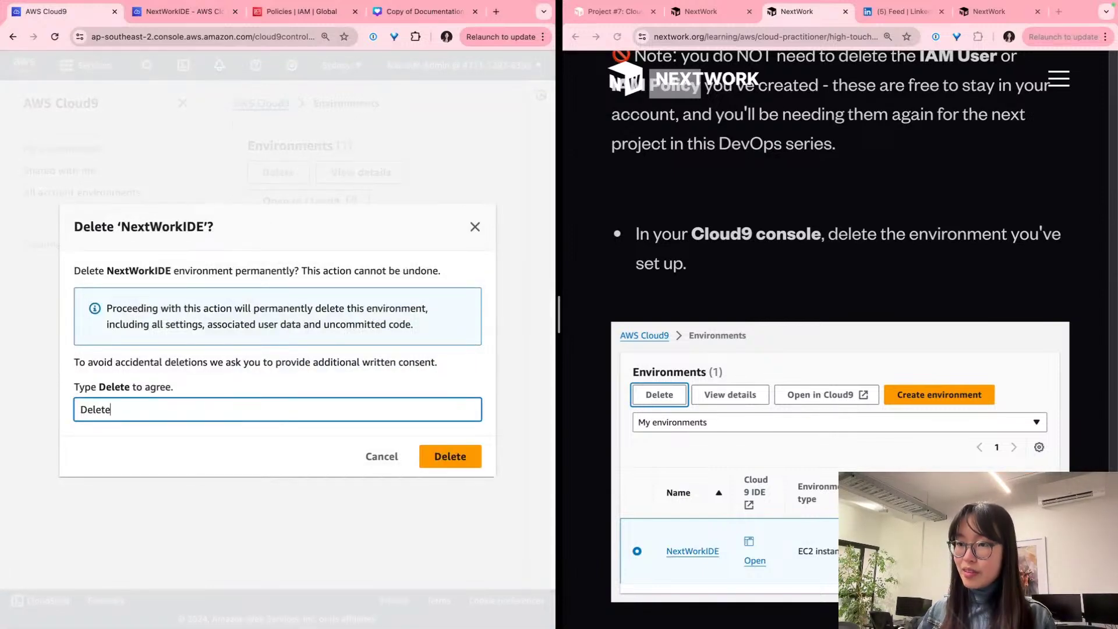
pyautogui.write('e')
pyautogui.press('Return')
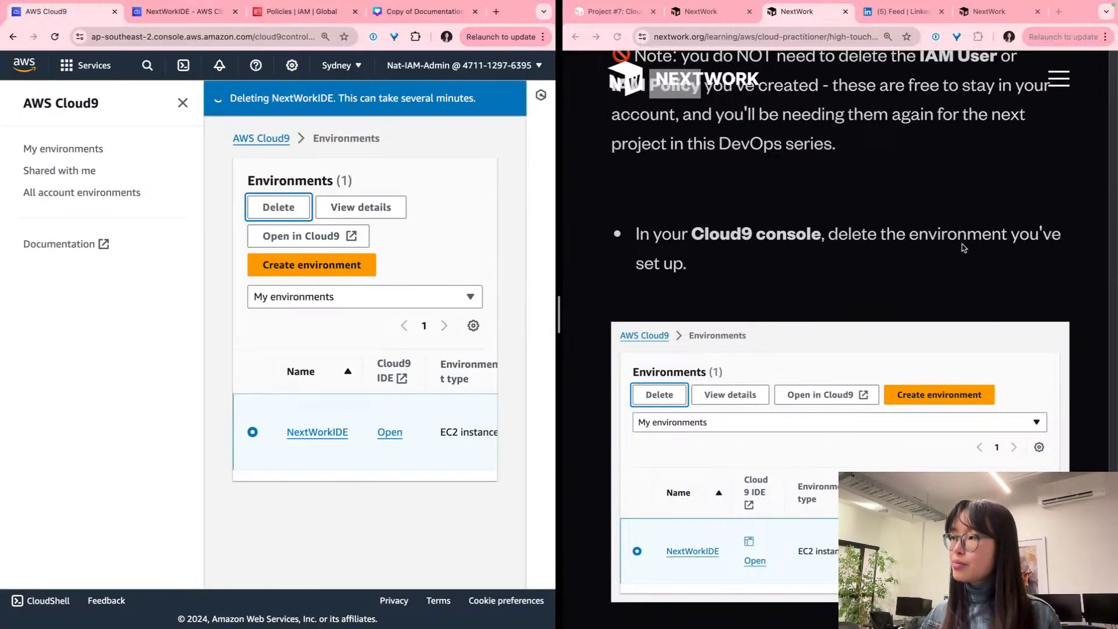
# Step: Scroll through the deleting environment's details to note its EC2 instance type
pyautogui.scroll(-8, 961, 247)
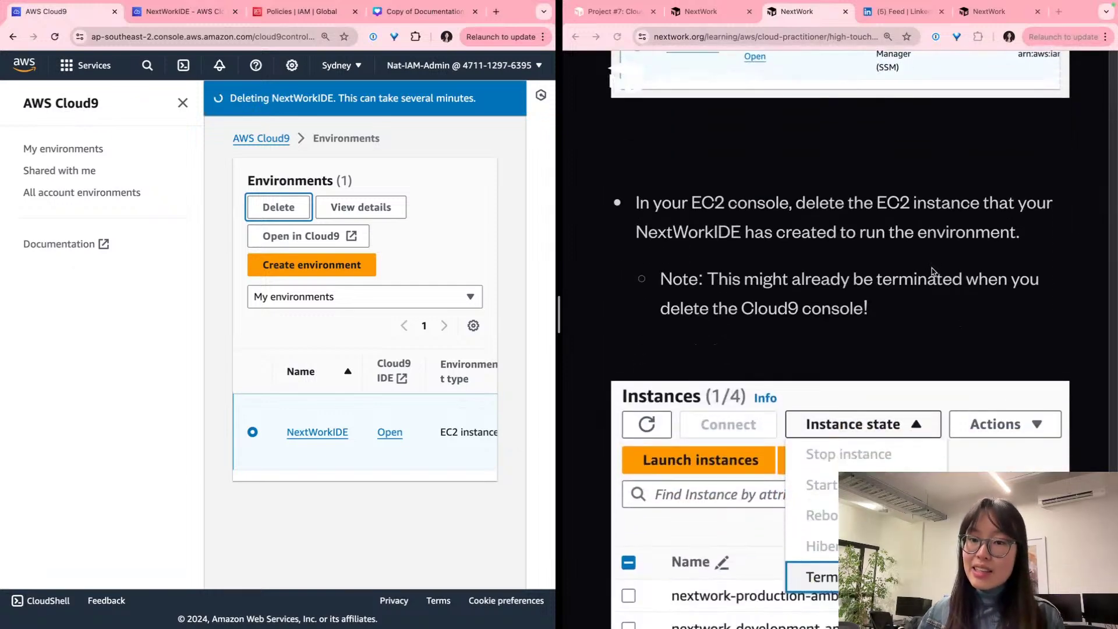
pyautogui.scroll(-1, 932, 271)
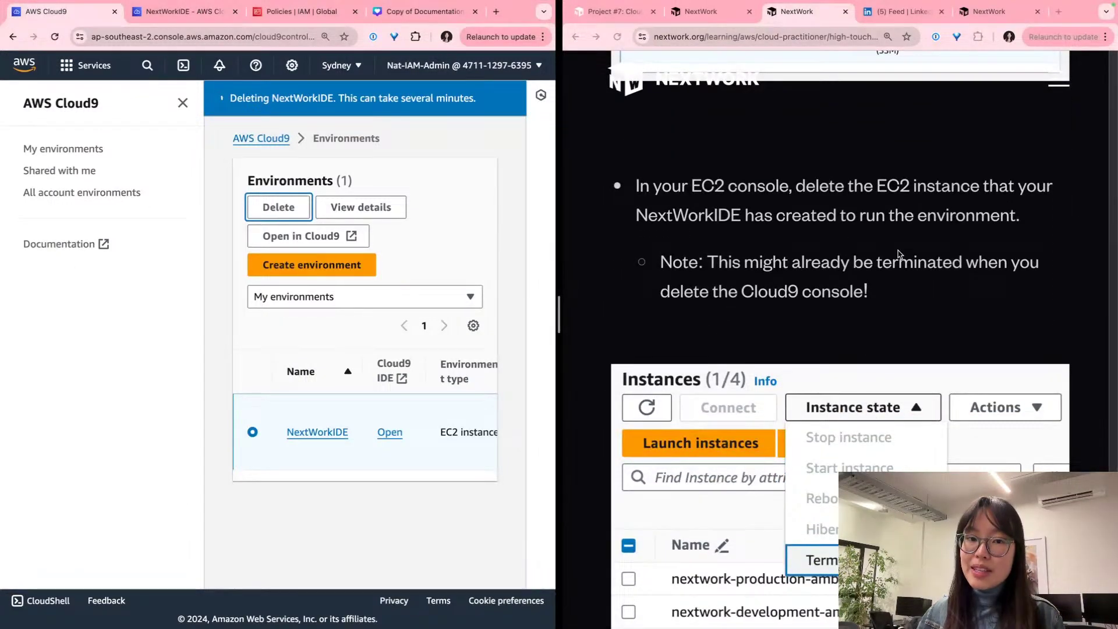
pyautogui.scroll(-3, 898, 254)
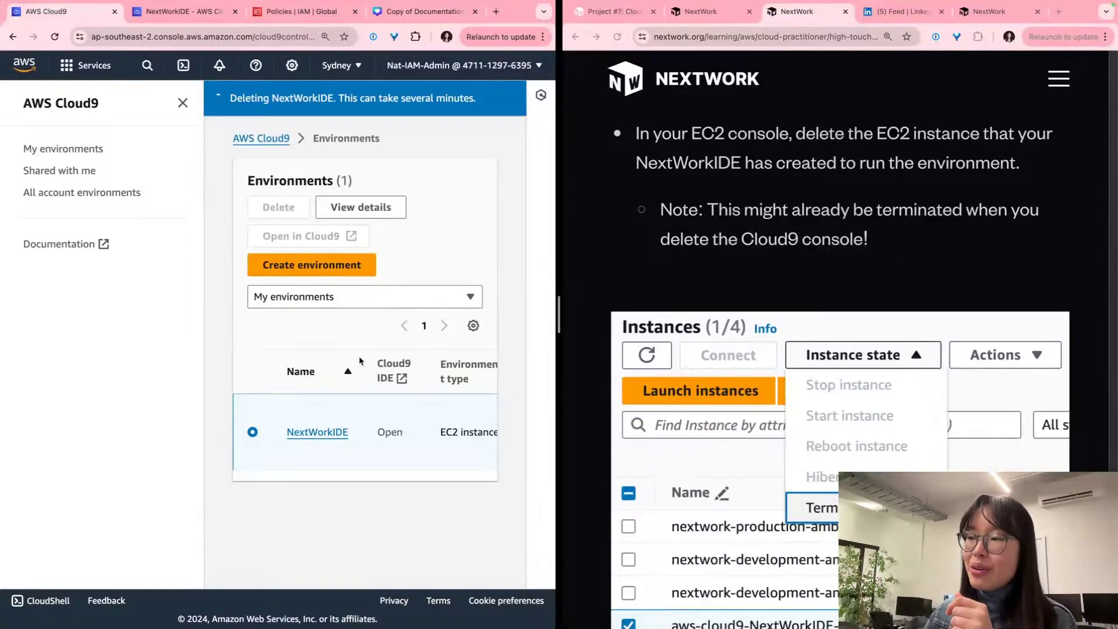
pyautogui.hscroll(3, 416, 432)
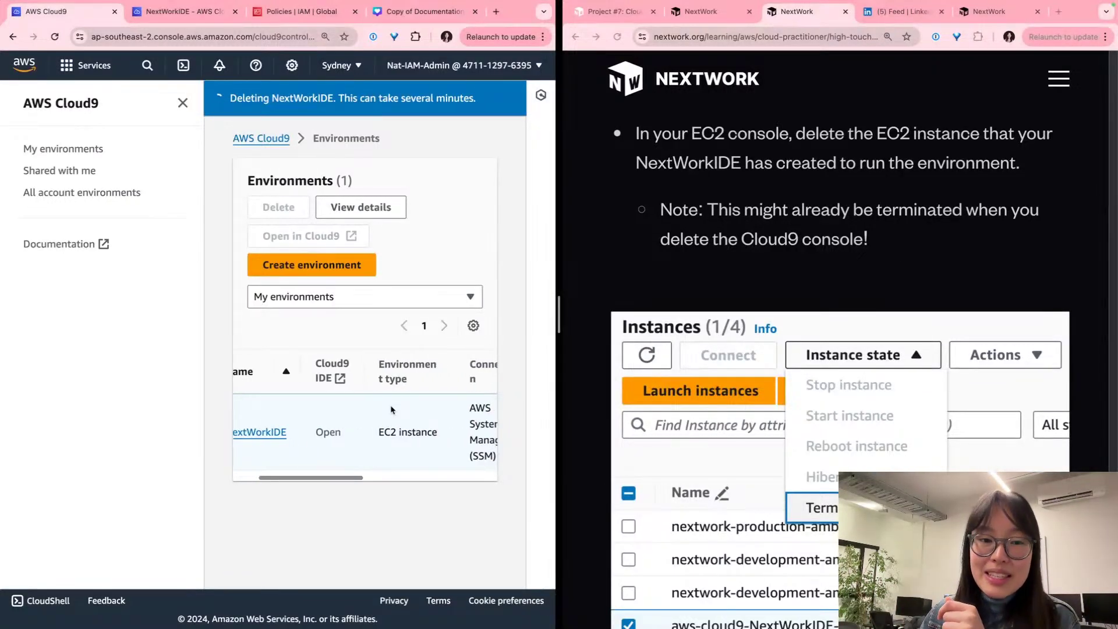
pyautogui.tripleClick(416, 432)
pyautogui.hscroll(-3, 416, 432)
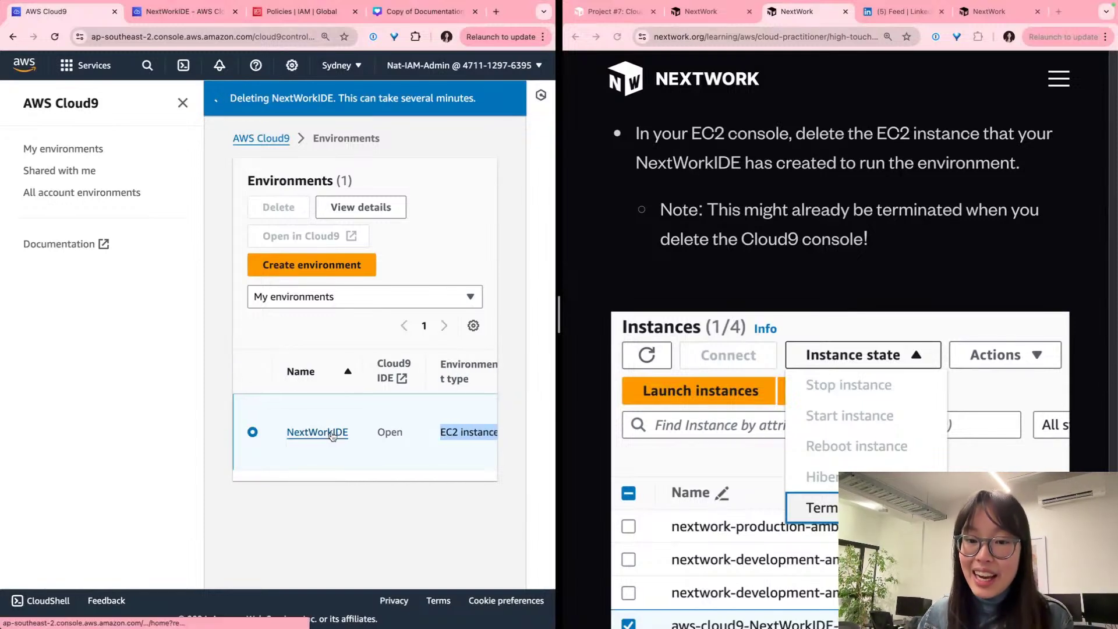
pyautogui.click(155, 64)
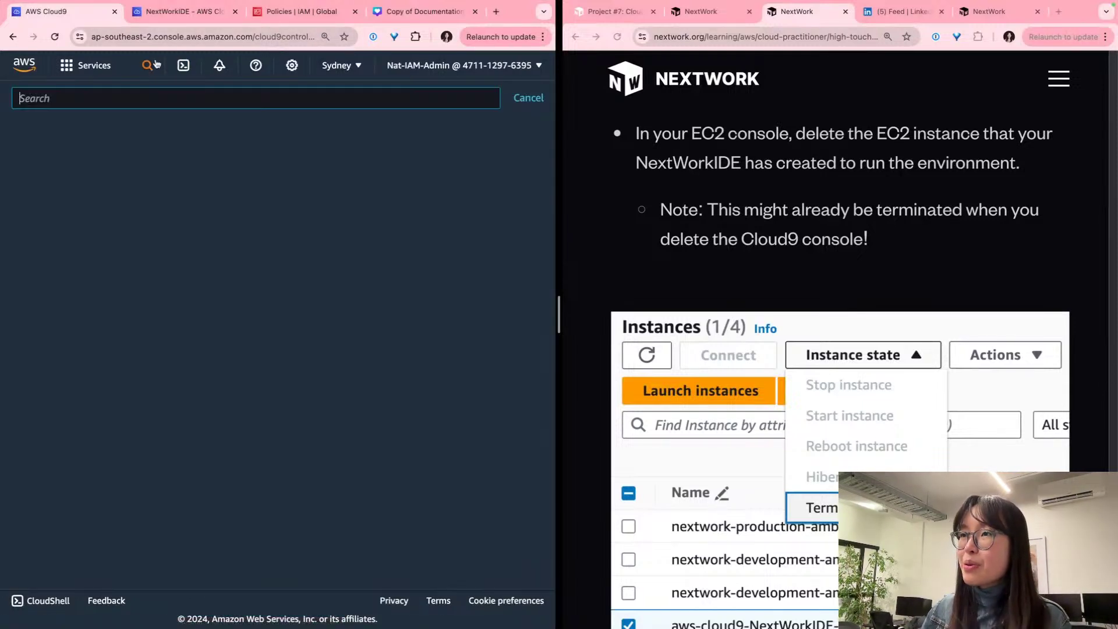
# Step: Terminate both aws-cloud9 NextWorkIDE EC2 instances through Instance state > Terminate instance
pyautogui.write('ec2')
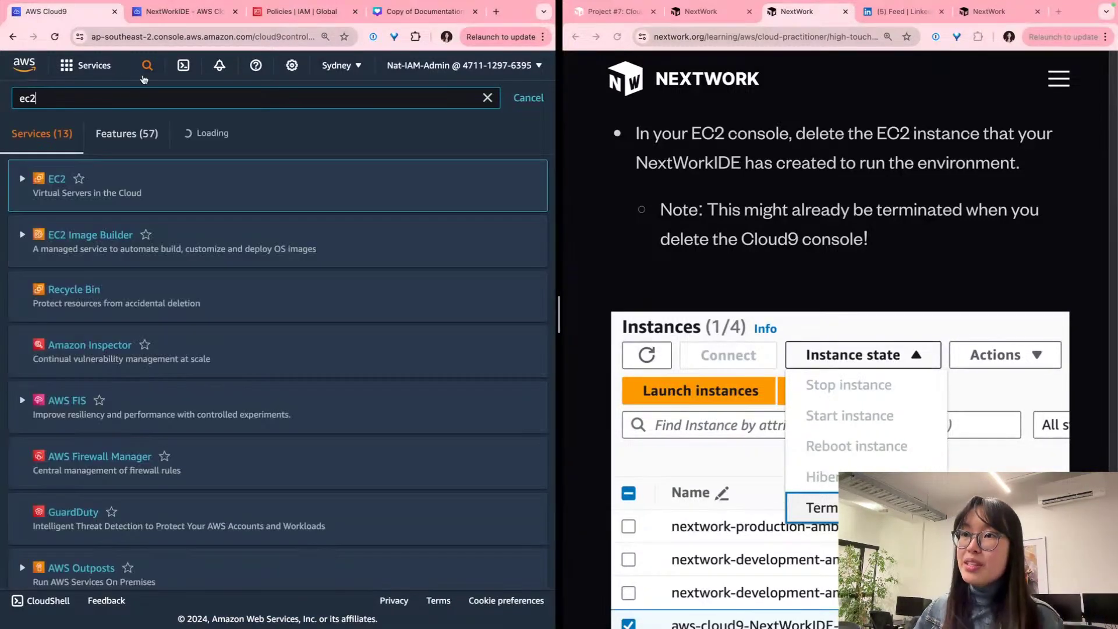
pyautogui.click(57, 179)
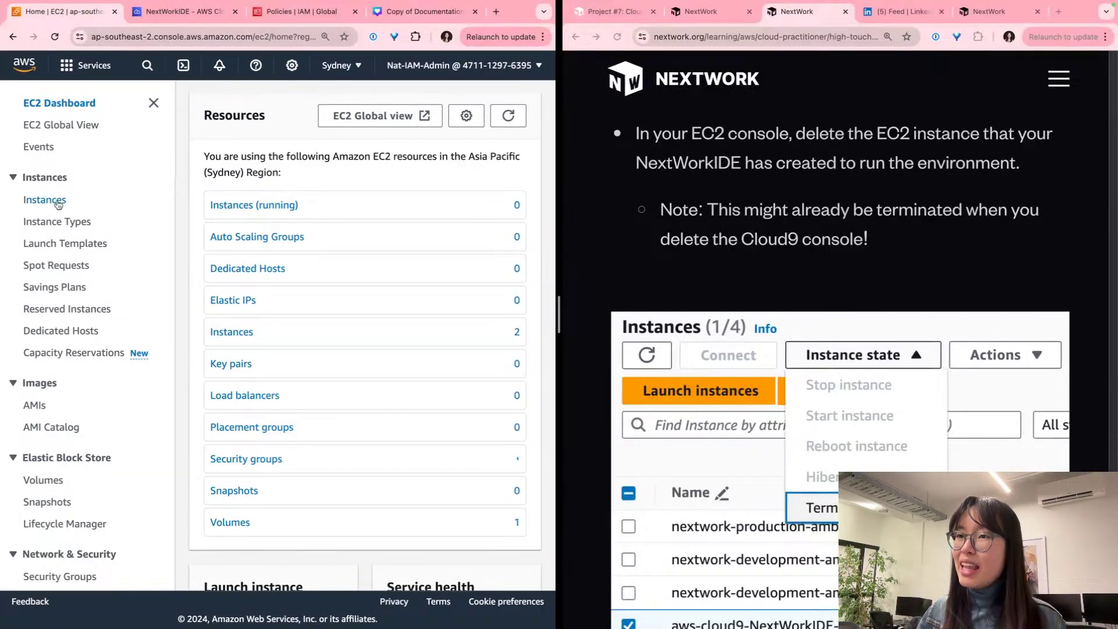
pyautogui.click(57, 202)
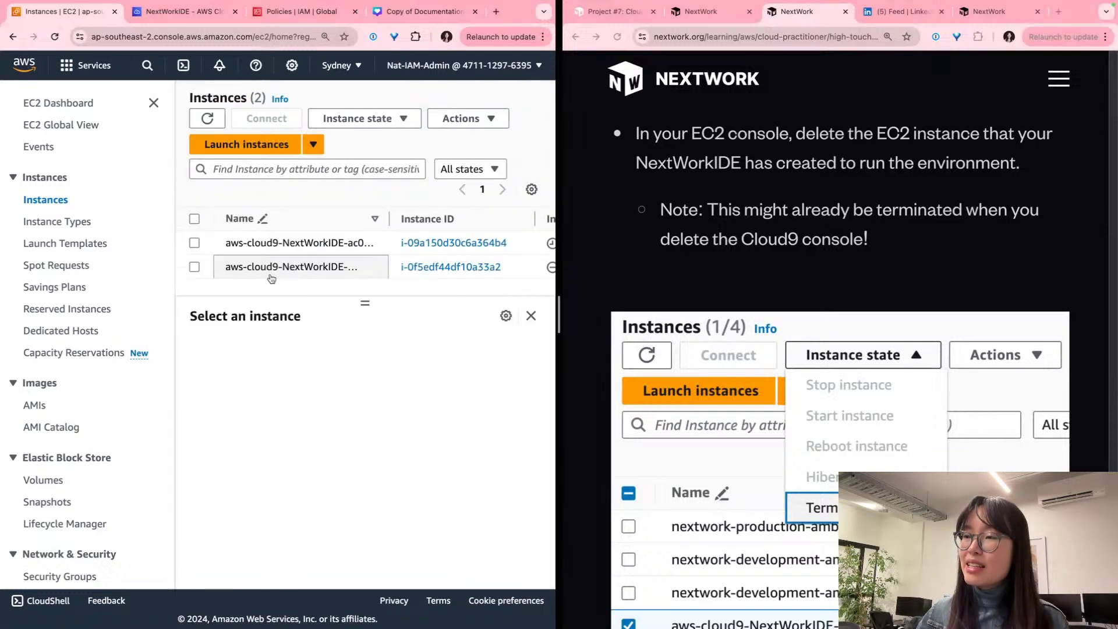
pyautogui.click(194, 243)
pyautogui.click(194, 266)
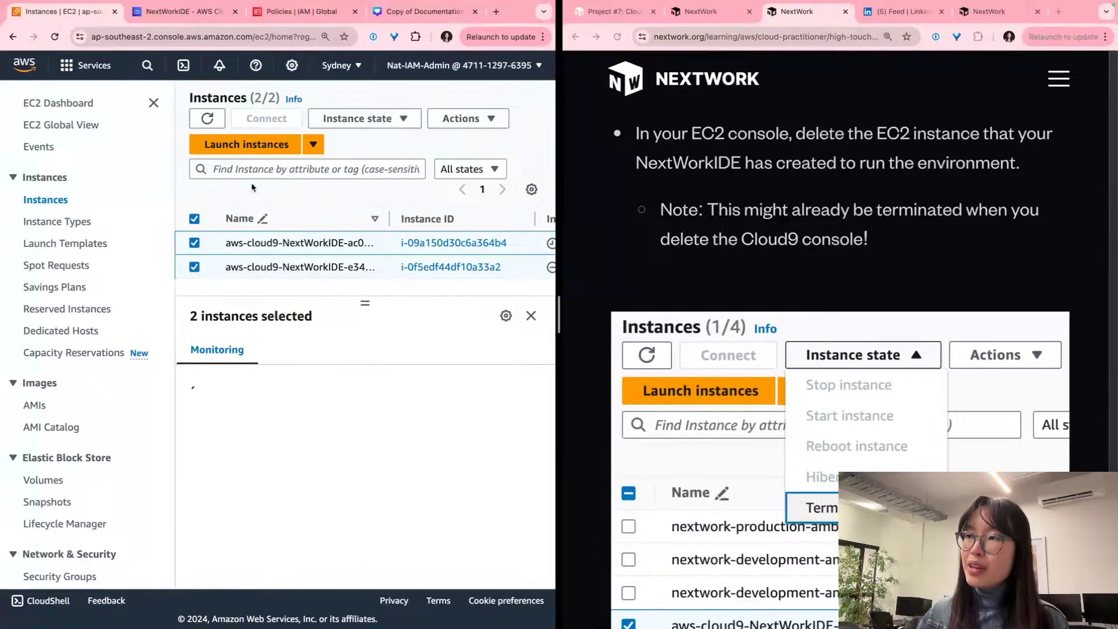
pyautogui.click(476, 118)
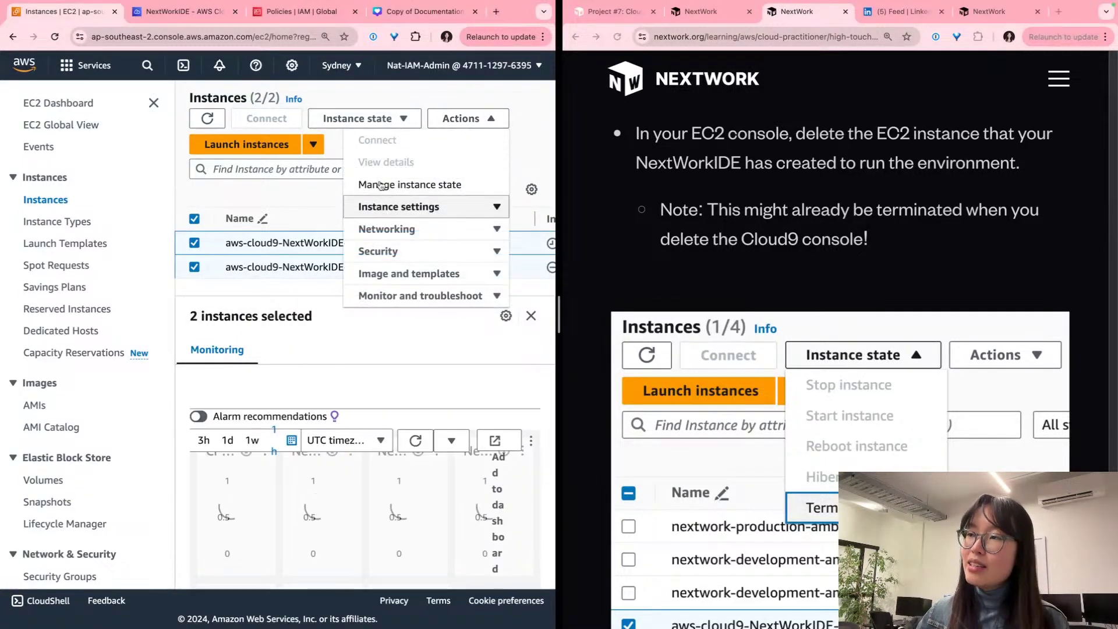
pyautogui.click(350, 119)
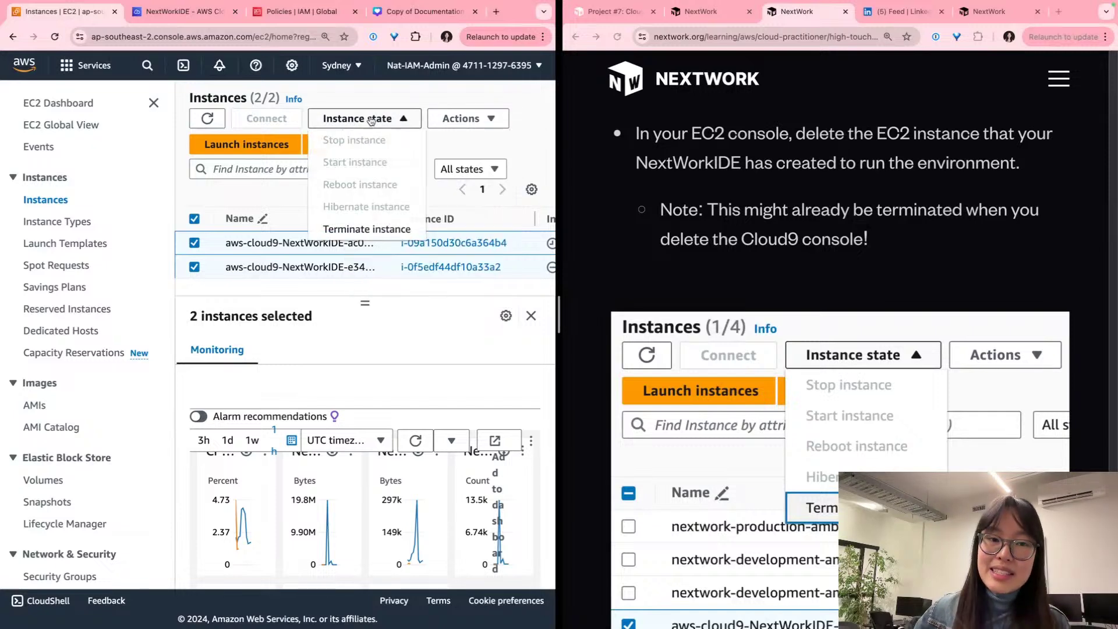
pyautogui.click(367, 230)
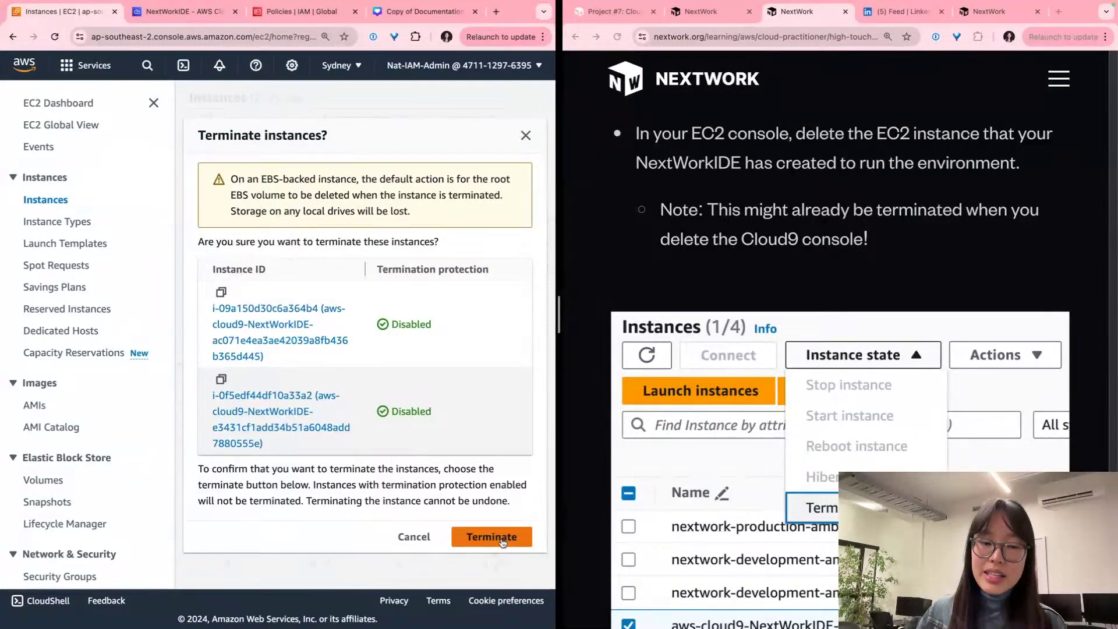
pyautogui.click(500, 541)
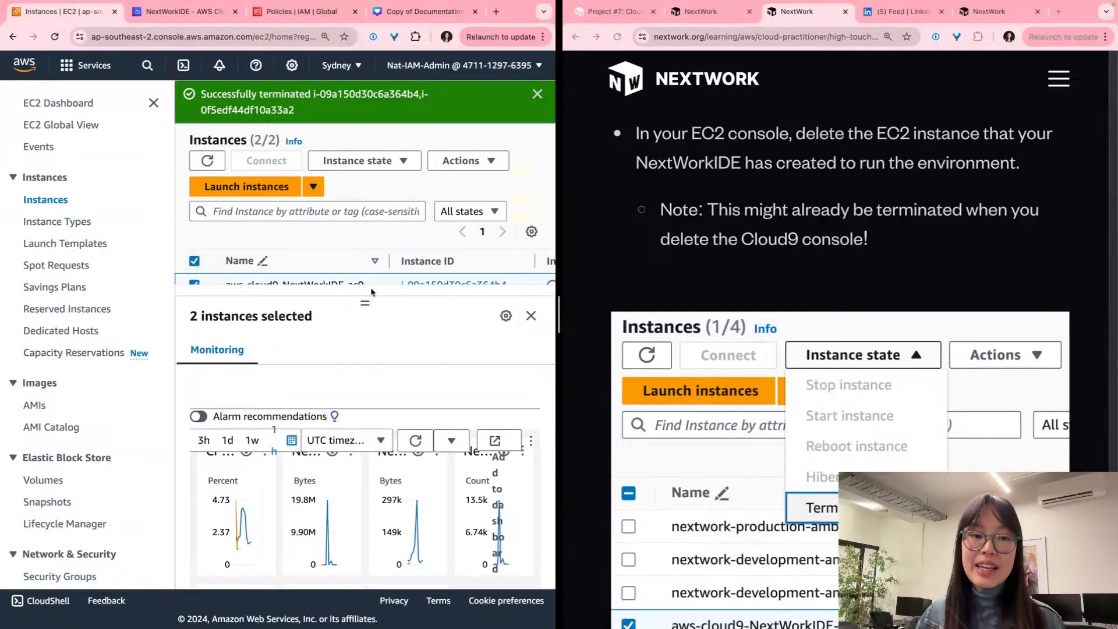
pyautogui.moveTo(368, 298); pyautogui.dragTo(388, 482)
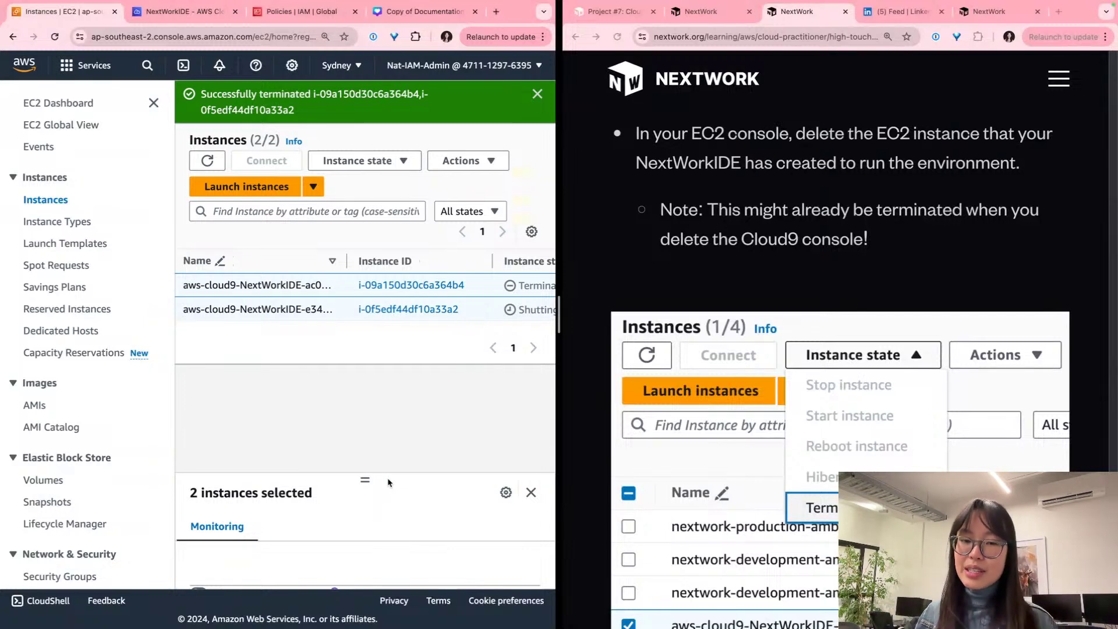
pyautogui.scroll(-2, 873, 331)
pyautogui.scroll(-10, 873, 331)
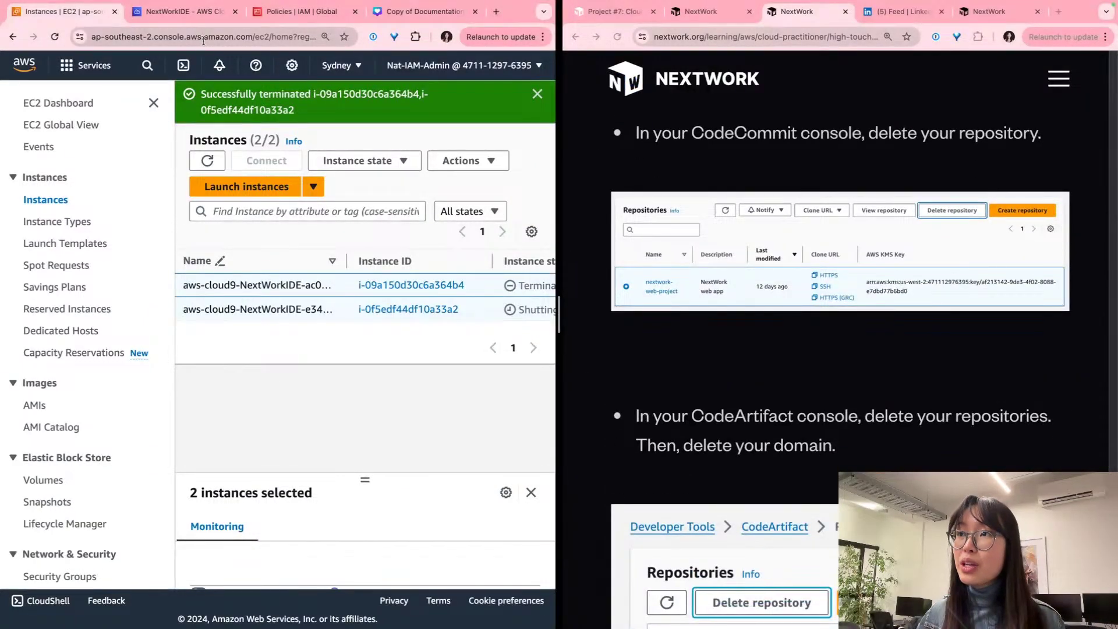
# Step: Go to the CodeCommit repository list using the console search
pyautogui.click(181, 14)
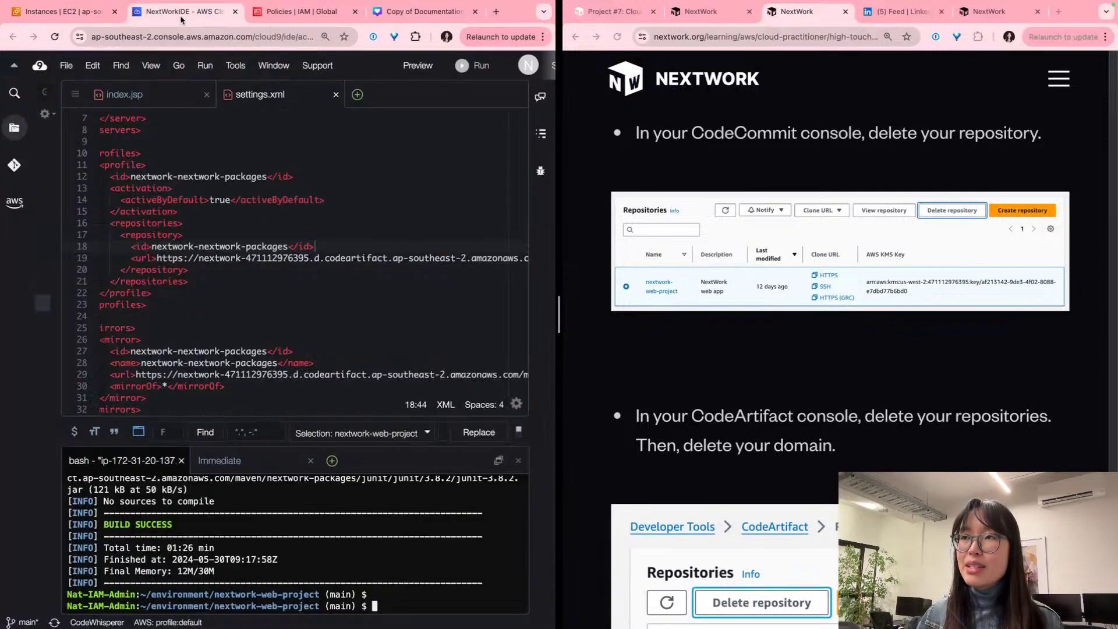
pyautogui.click(63, 18)
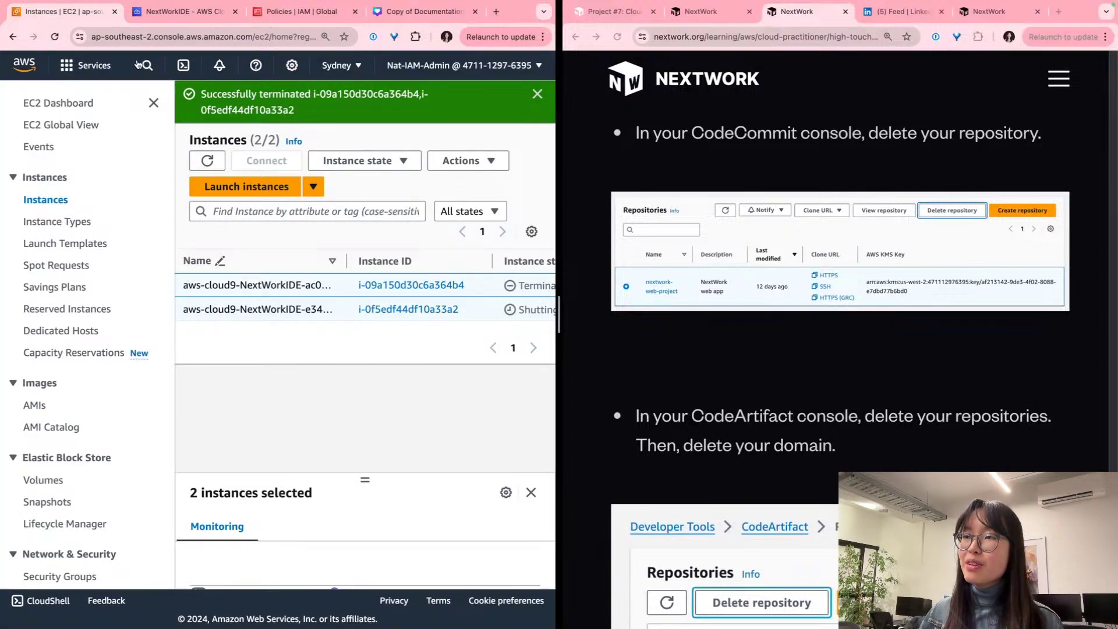
pyautogui.click(147, 66)
pyautogui.write('codecommit')
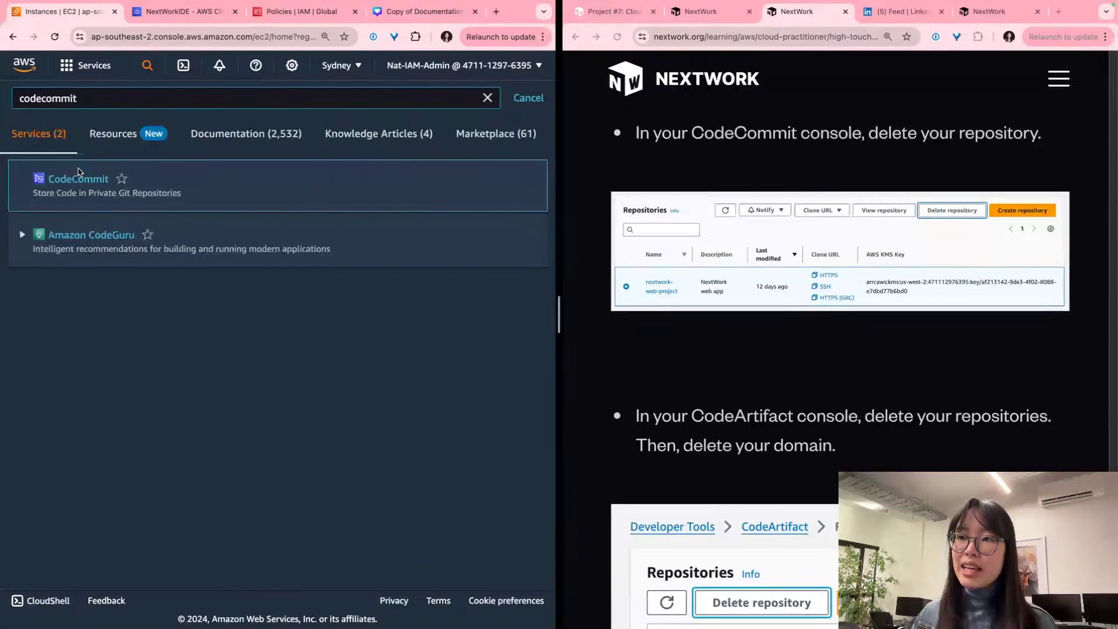
pyautogui.click(87, 178)
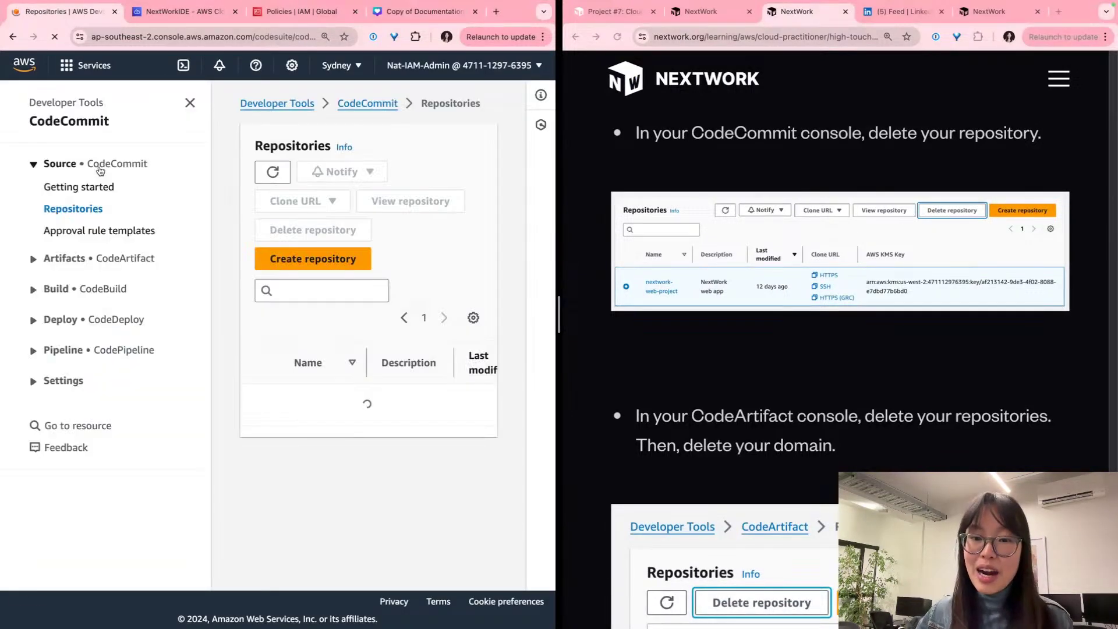
pyautogui.scroll(-3, 202, 210)
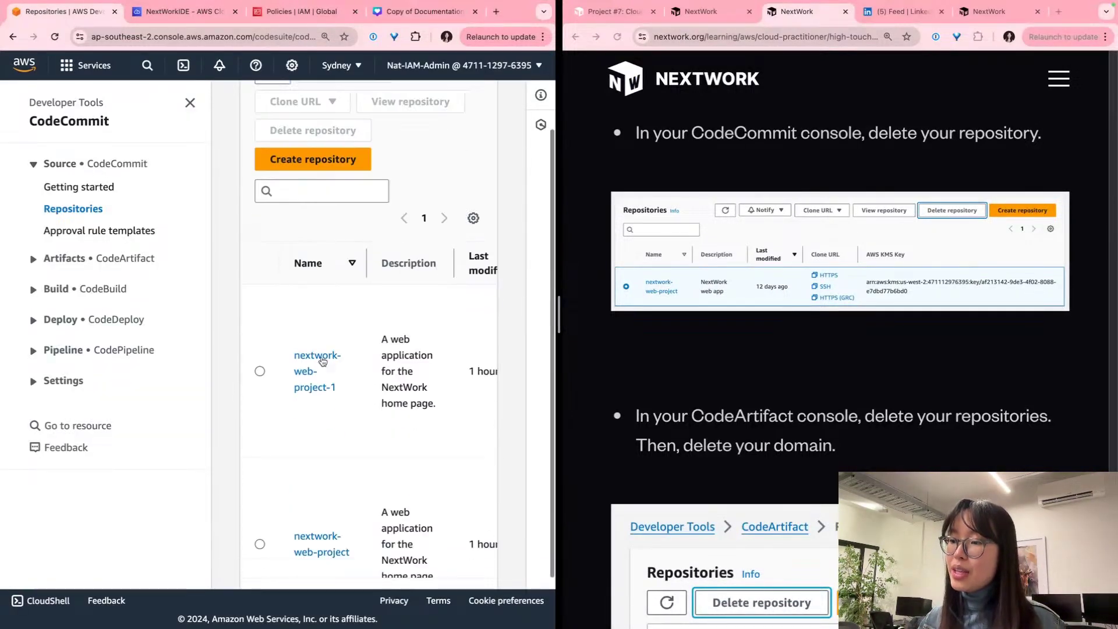
pyautogui.click(190, 102)
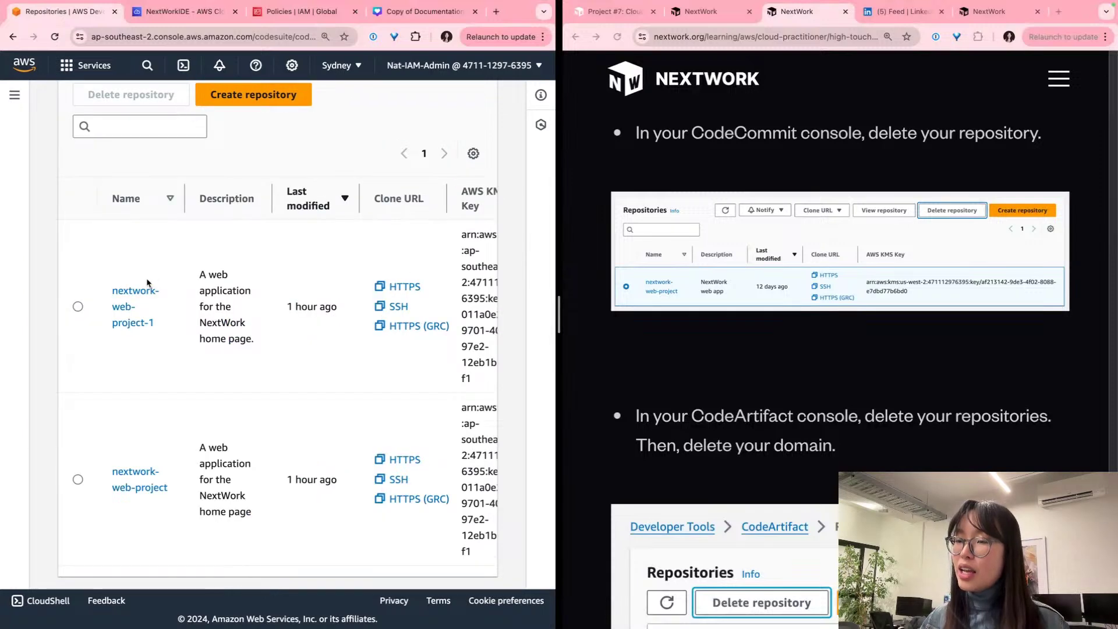
pyautogui.scroll(2, 141, 293)
# Step: Delete the nextwork-web-project-1 repository, confirming with 'delete'
pyautogui.click(78, 414)
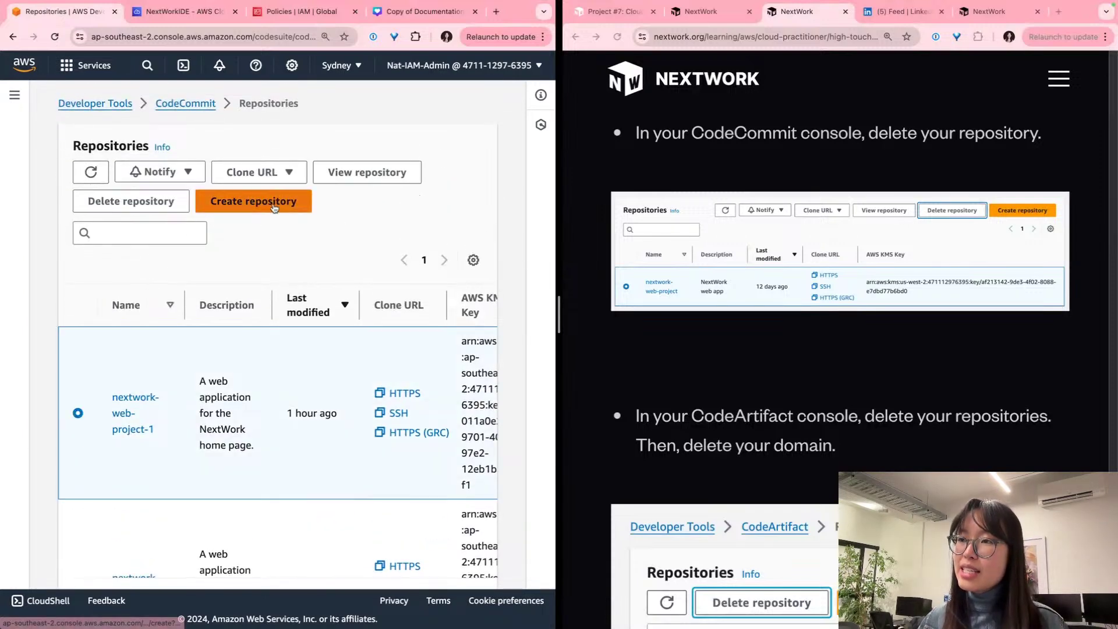
pyautogui.click(259, 202)
pyautogui.click(277, 105)
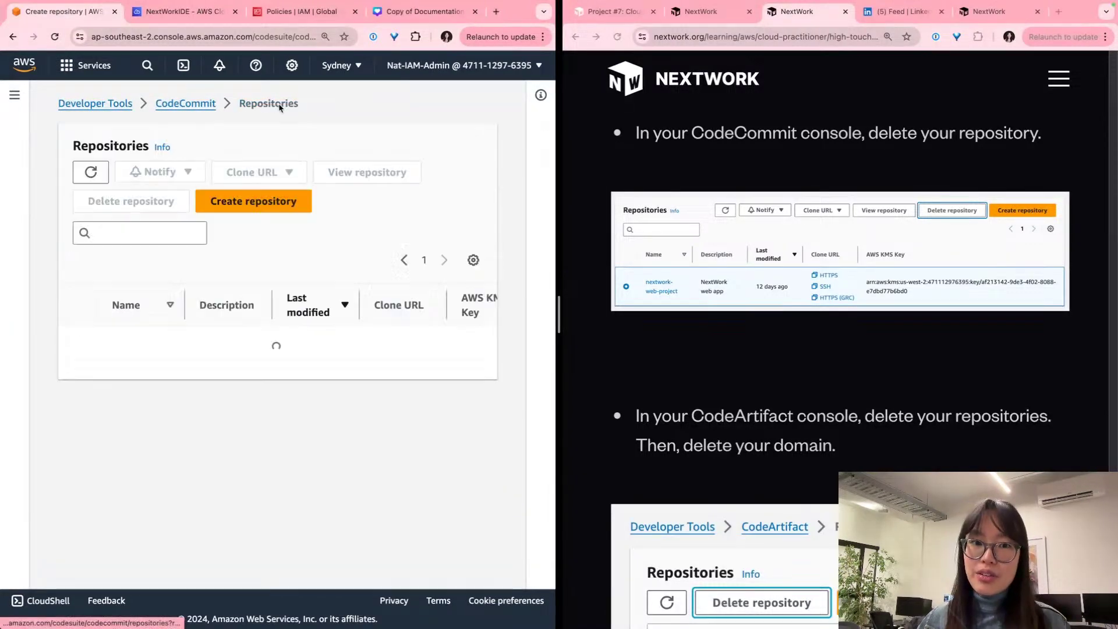
pyautogui.click(77, 414)
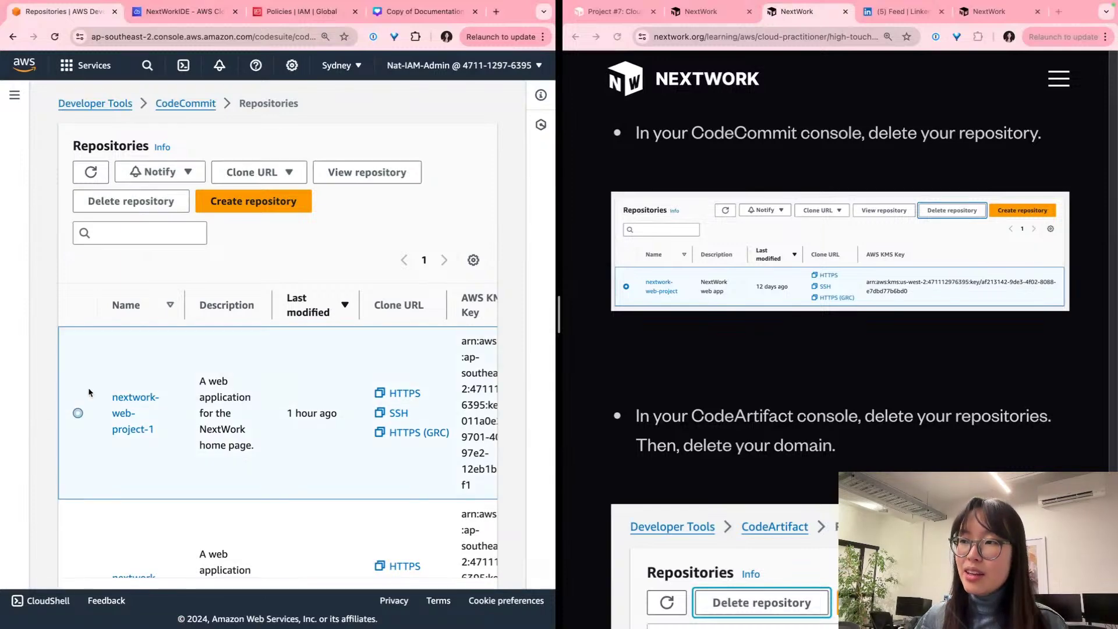
pyautogui.scroll(-1, 204, 194)
pyautogui.scroll(1, 175, 175)
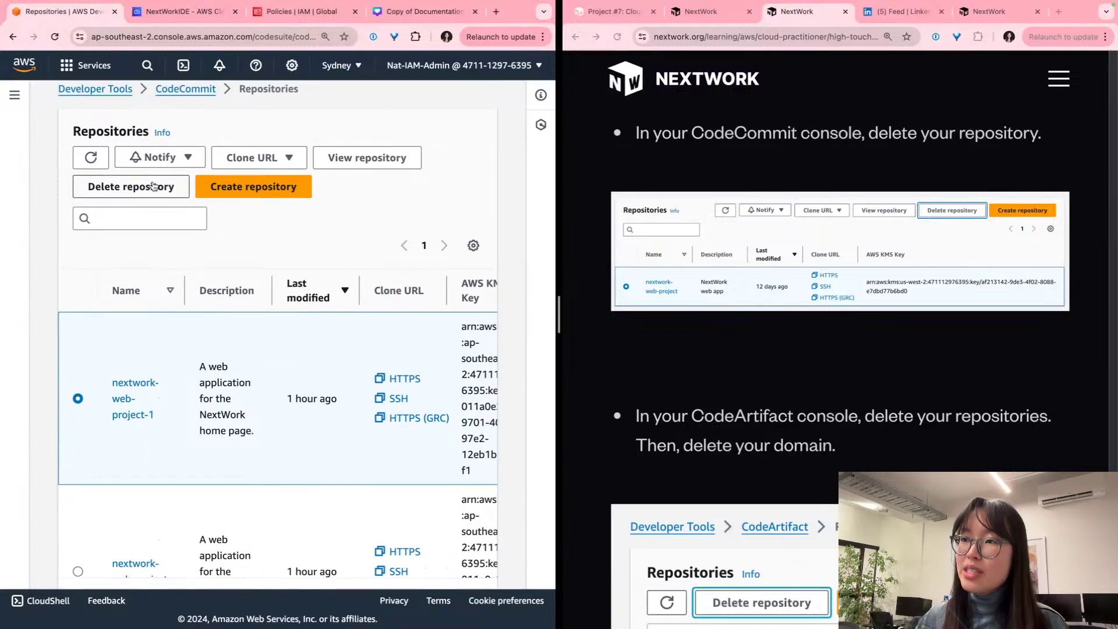
pyautogui.click(150, 186)
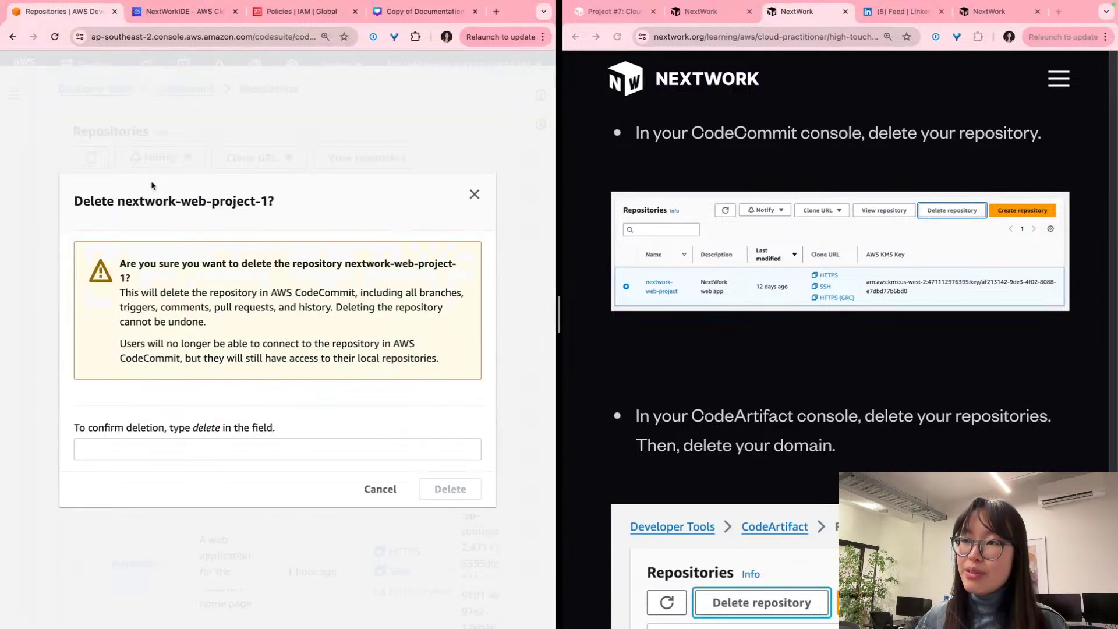
pyautogui.click(279, 441)
pyautogui.write('delete')
pyautogui.press('Return')
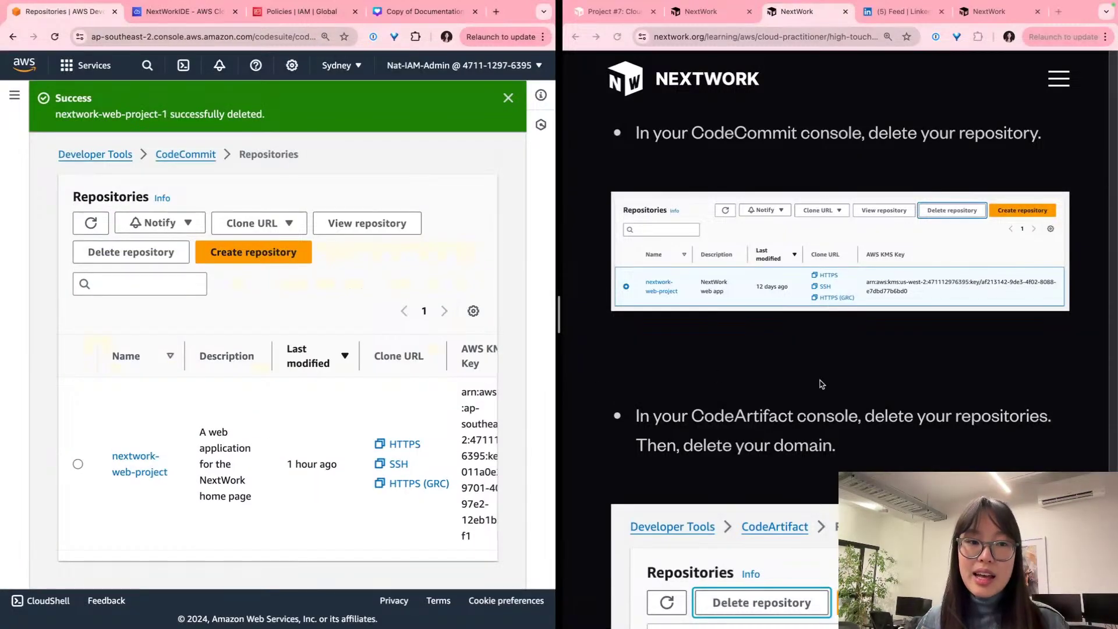
pyautogui.scroll(-2, 820, 384)
pyautogui.scroll(-2, 820, 384)
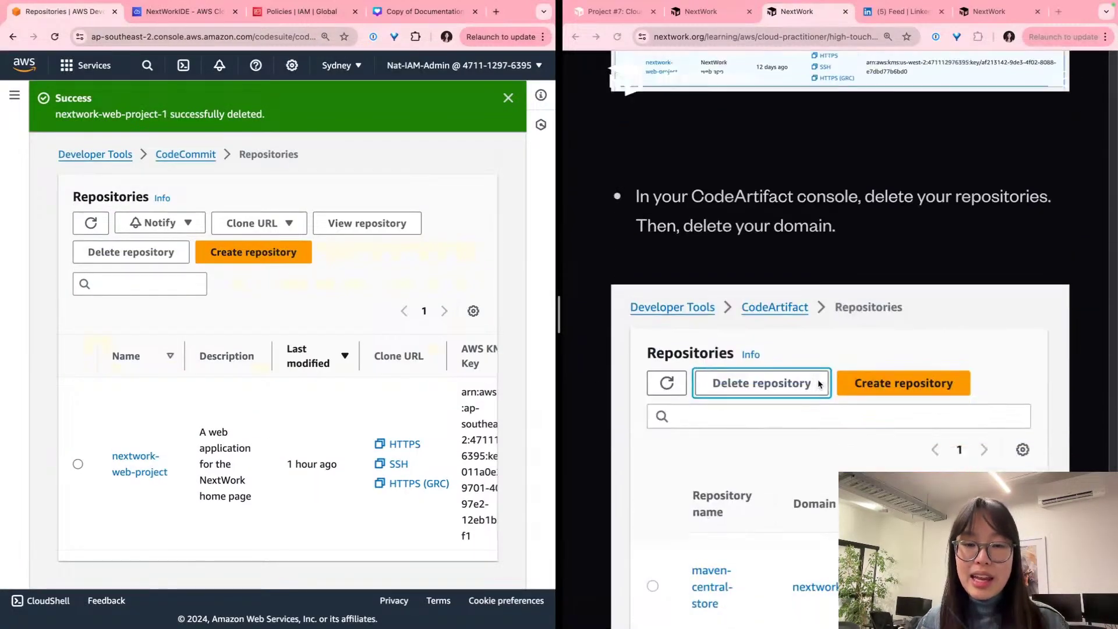
pyautogui.click(7, 125)
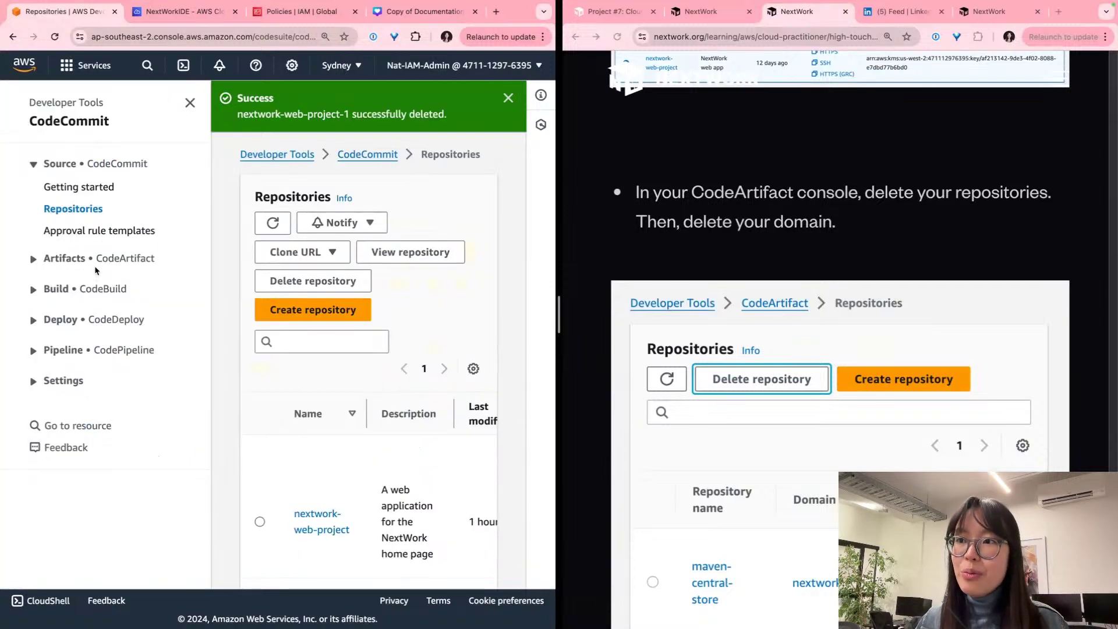
# Step: Delete the nextwork-packages CodeArtifact repository, pasting 'delete' into the confirmation field
pyautogui.click(93, 258)
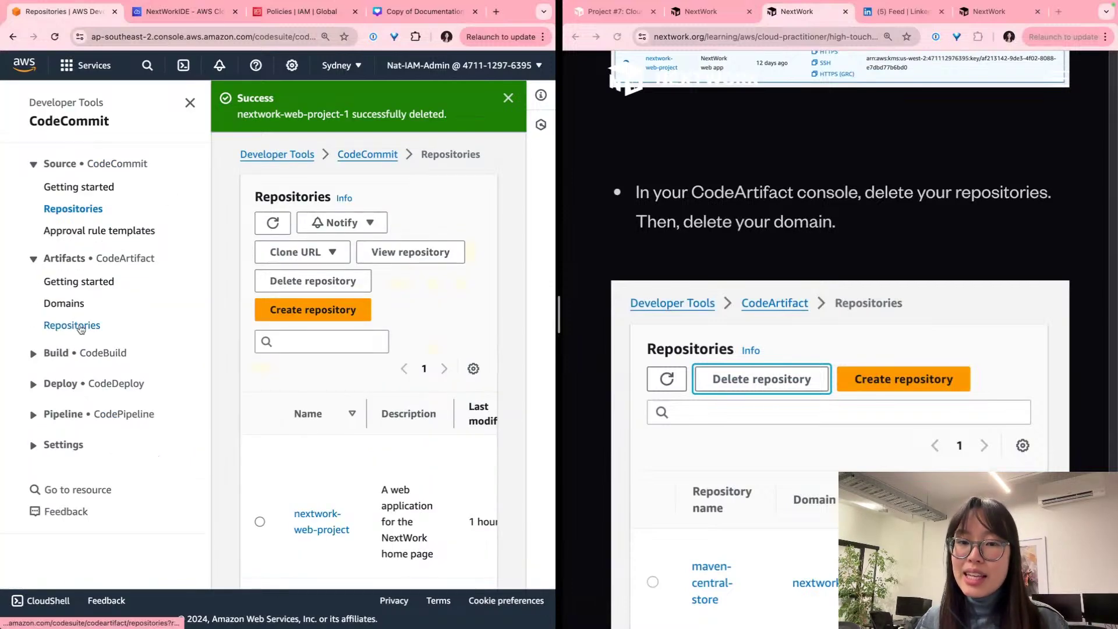
pyautogui.click(82, 329)
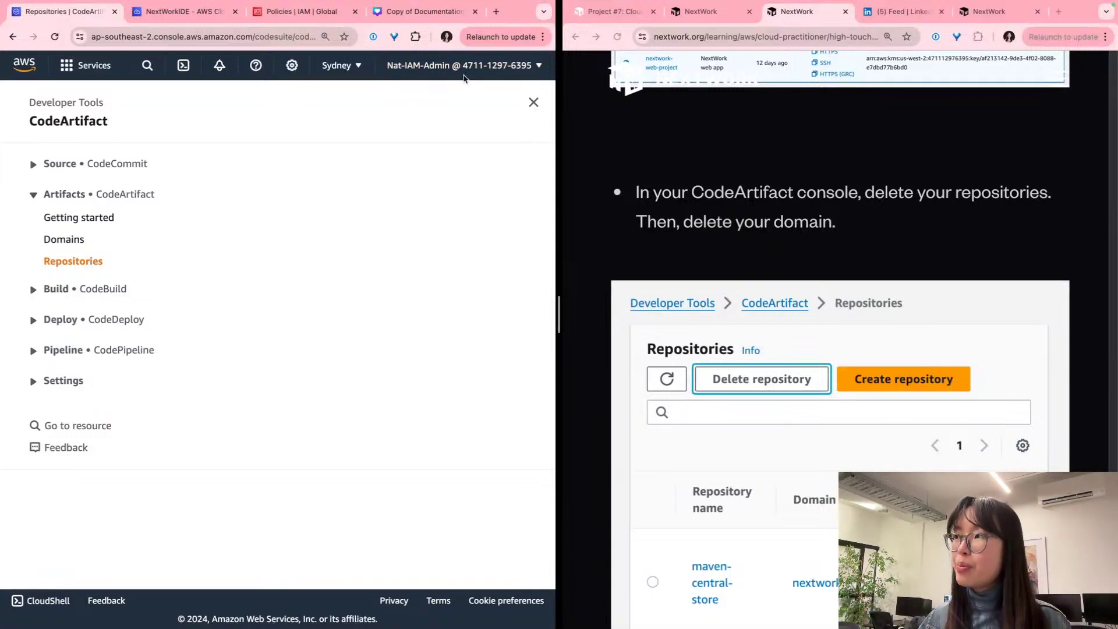
pyautogui.click(533, 102)
pyautogui.click(33, 323)
pyautogui.click(446, 144)
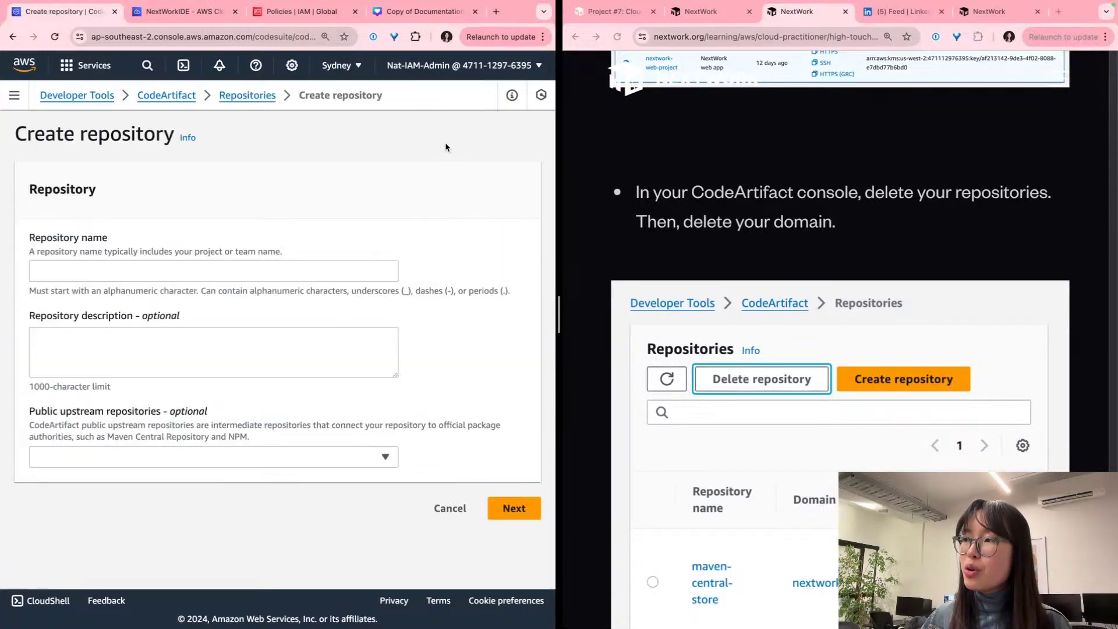
pyautogui.click(257, 97)
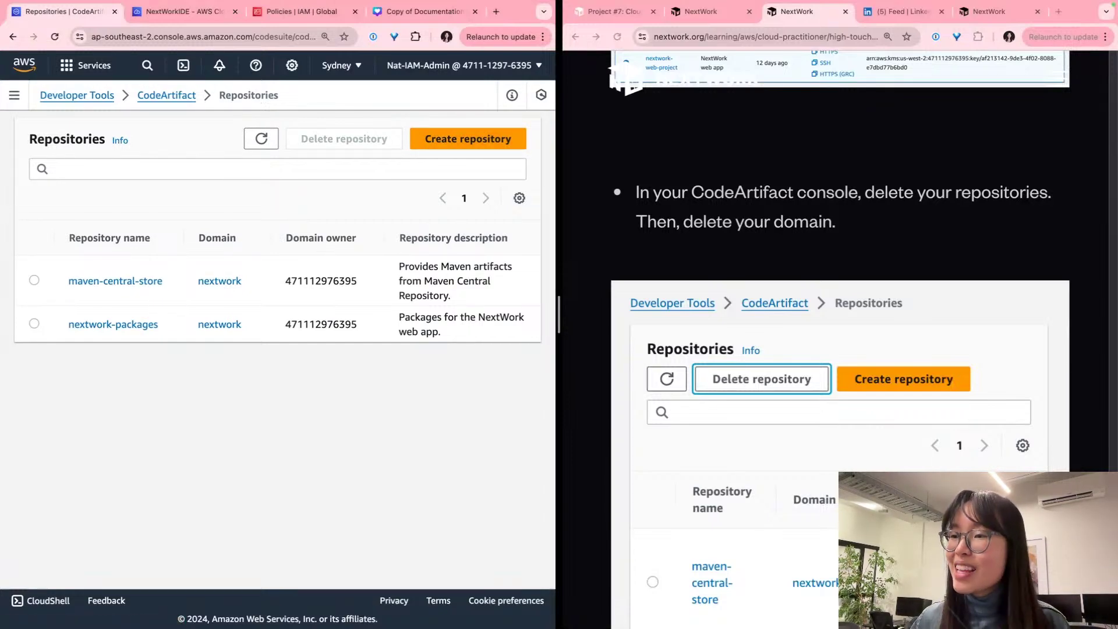
pyautogui.click(34, 324)
pyautogui.click(361, 143)
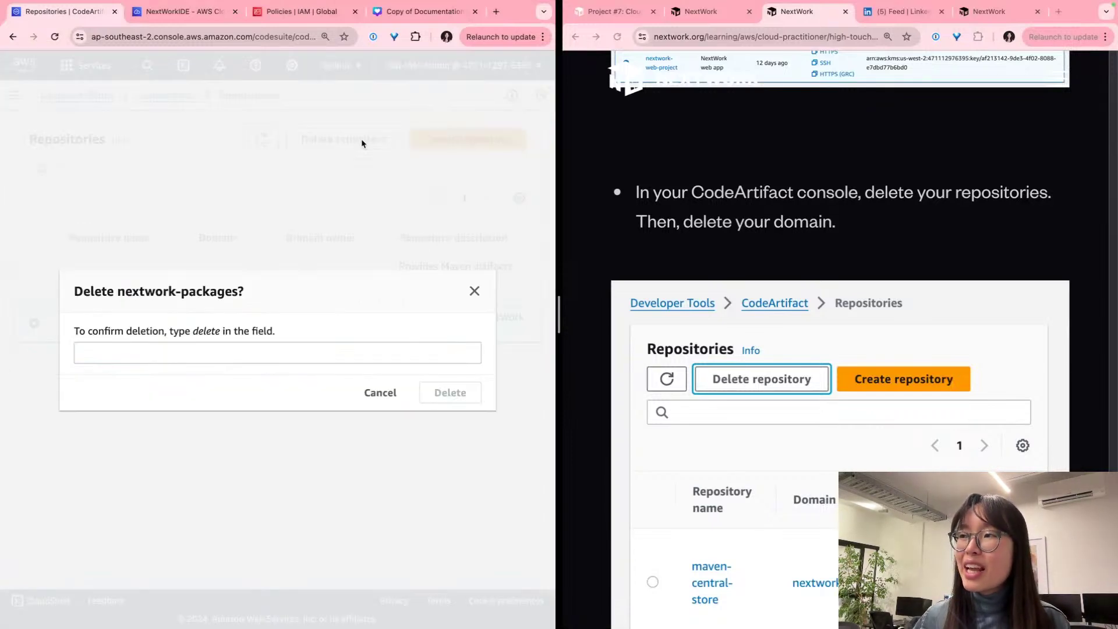
pyautogui.doubleClick(206, 338)
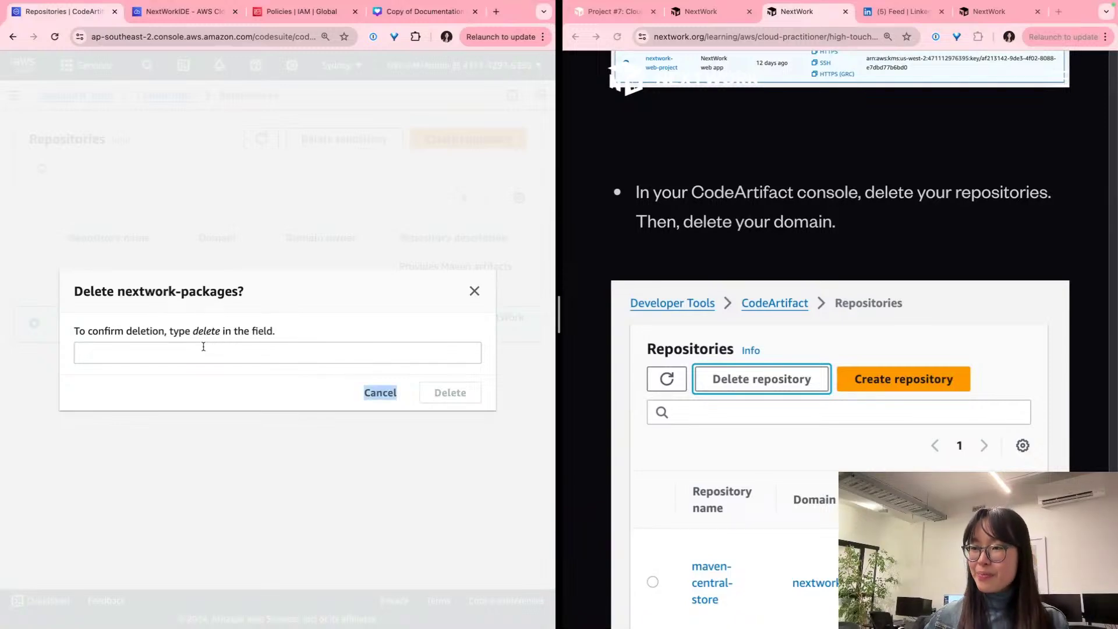
pyautogui.doubleClick(206, 332)
pyautogui.hotkey('ctrl', 'c')
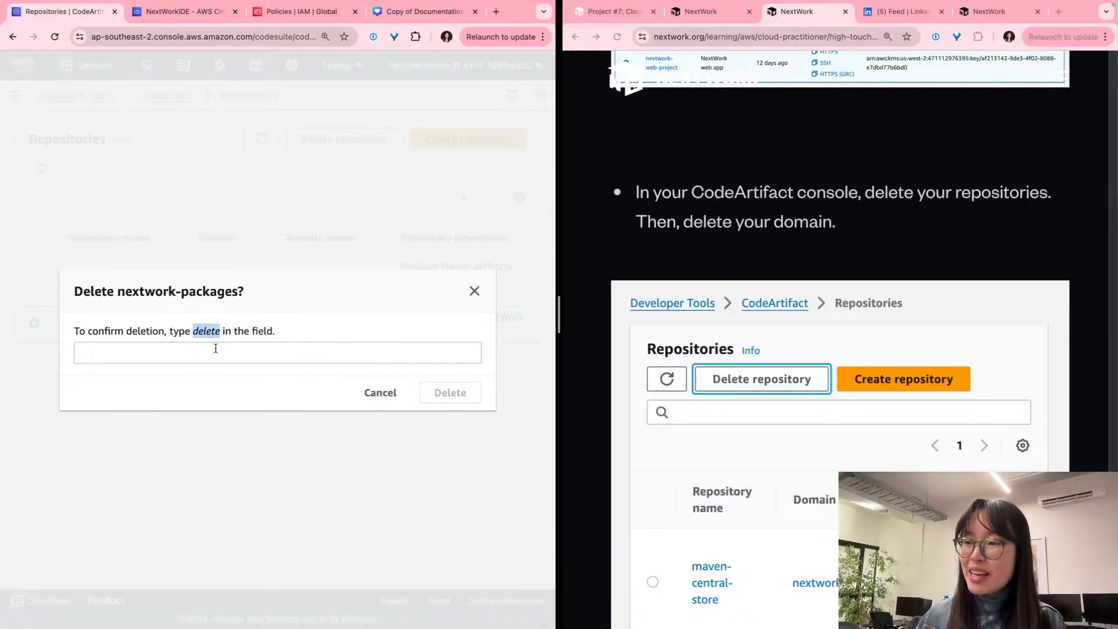
pyautogui.click(215, 352)
pyautogui.hotkey('ctrl', 'v')
pyautogui.click(428, 393)
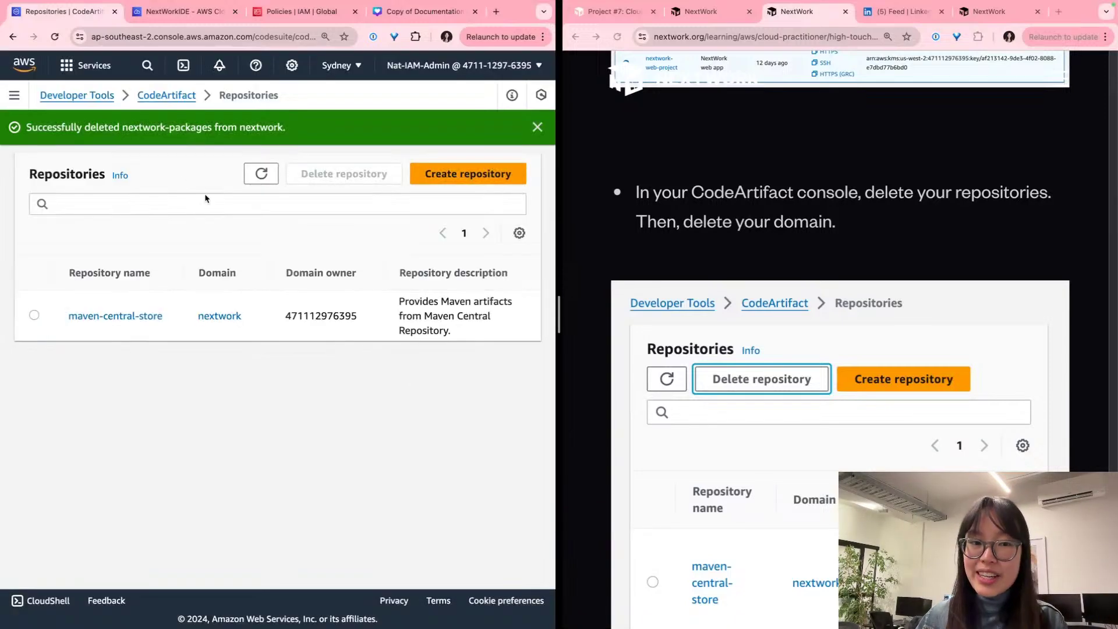
# Step: Delete the maven-central-store repository, typing 'delete' to confirm
pyautogui.click(34, 315)
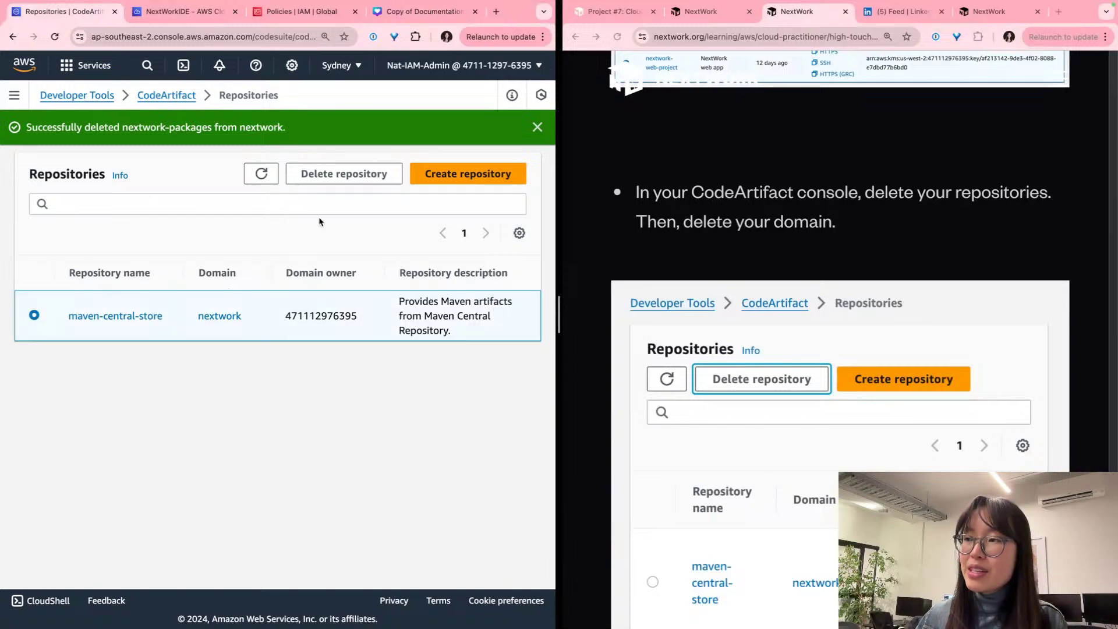
pyautogui.click(326, 182)
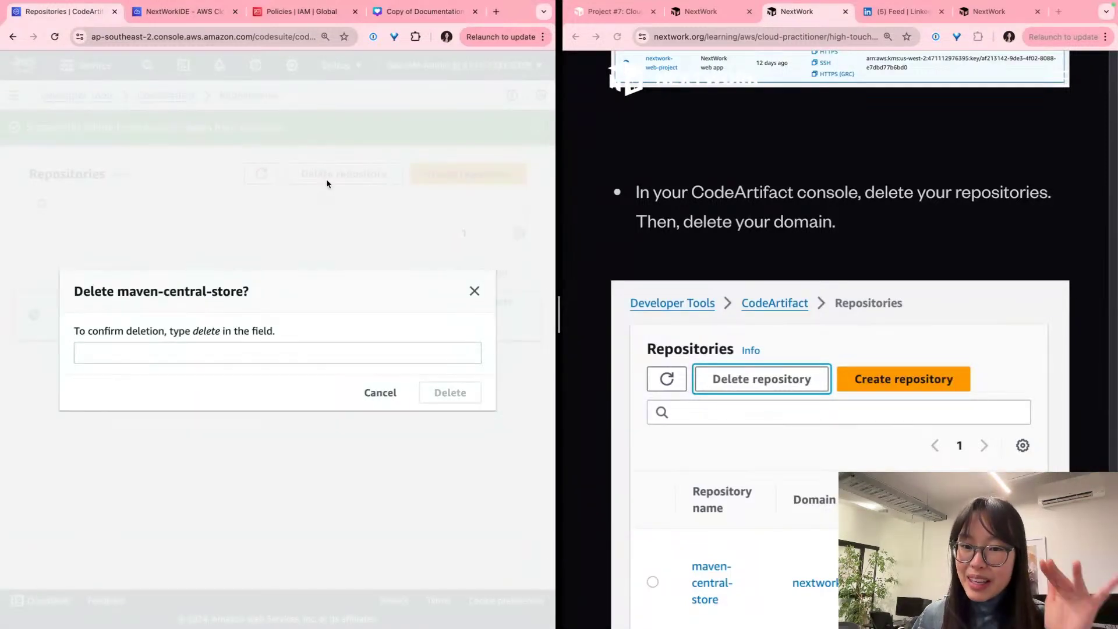
pyautogui.click(157, 355)
pyautogui.write('delete')
pyautogui.press('Tab')
pyautogui.press('Tab')
pyautogui.press('Return')
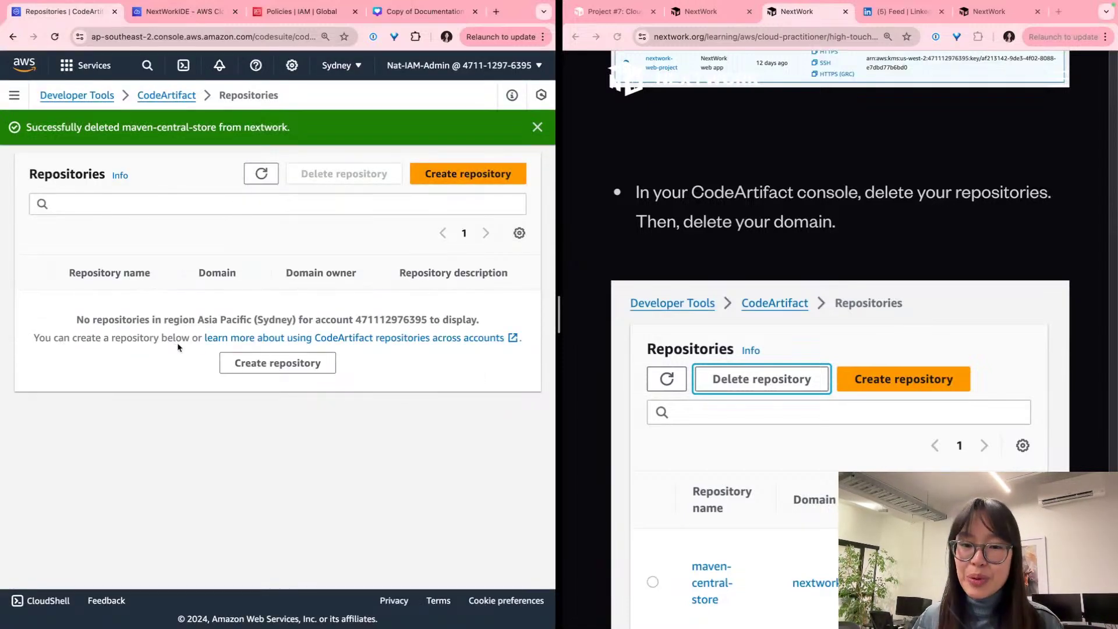
pyautogui.scroll(-15, 828, 309)
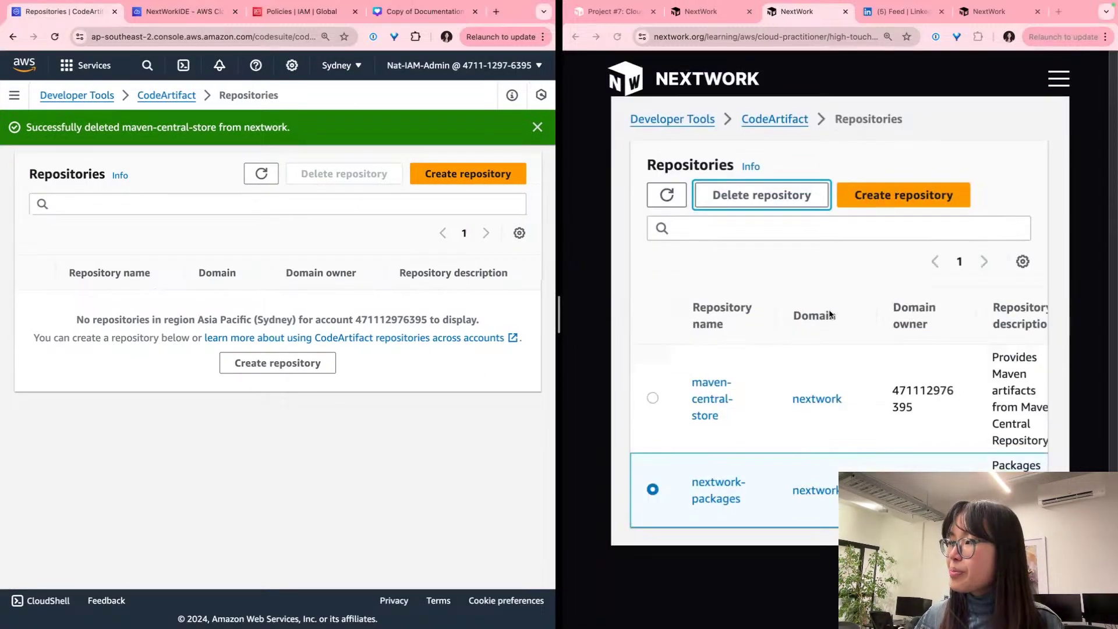
pyautogui.scroll(-5, 801, 315)
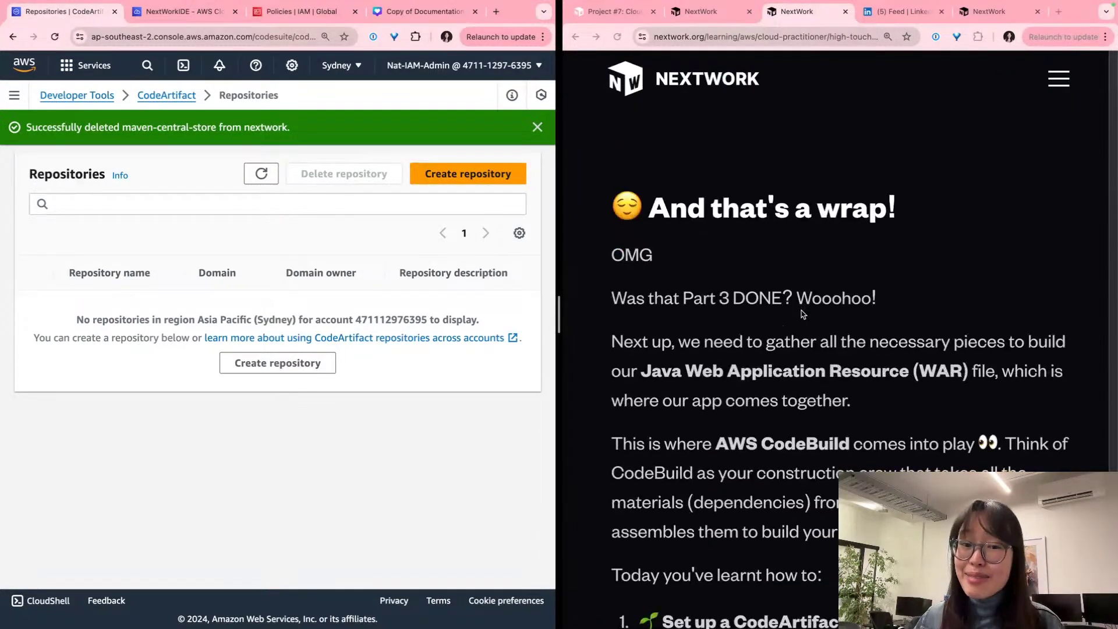
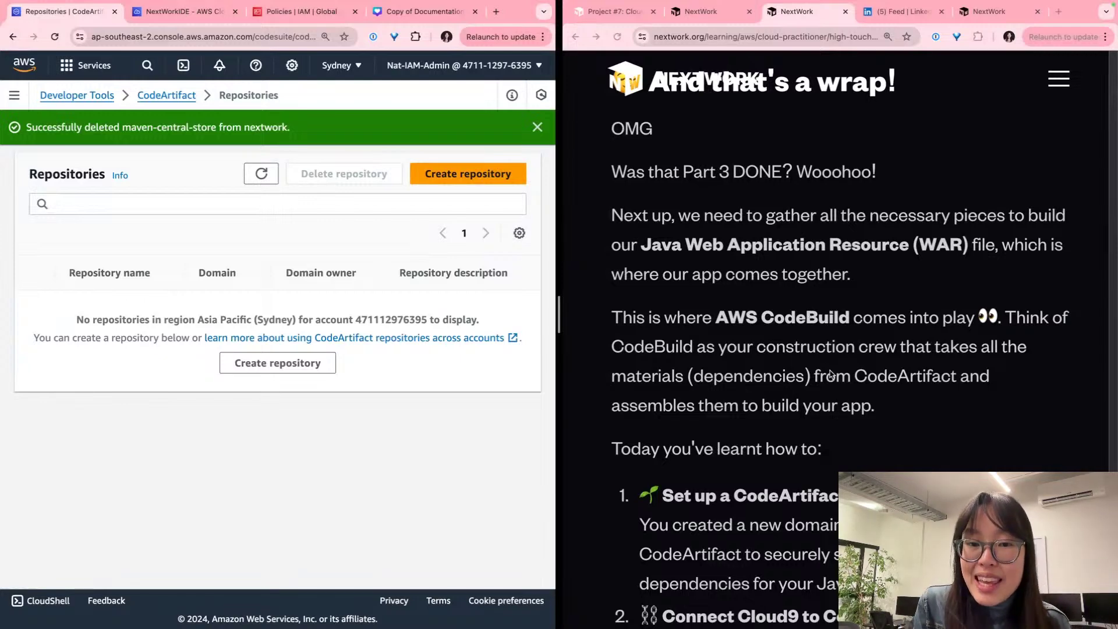
# Step: Read the wrap-up's preview paragraph about the next CodeBuild project
pyautogui.scroll(-2, 830, 373)
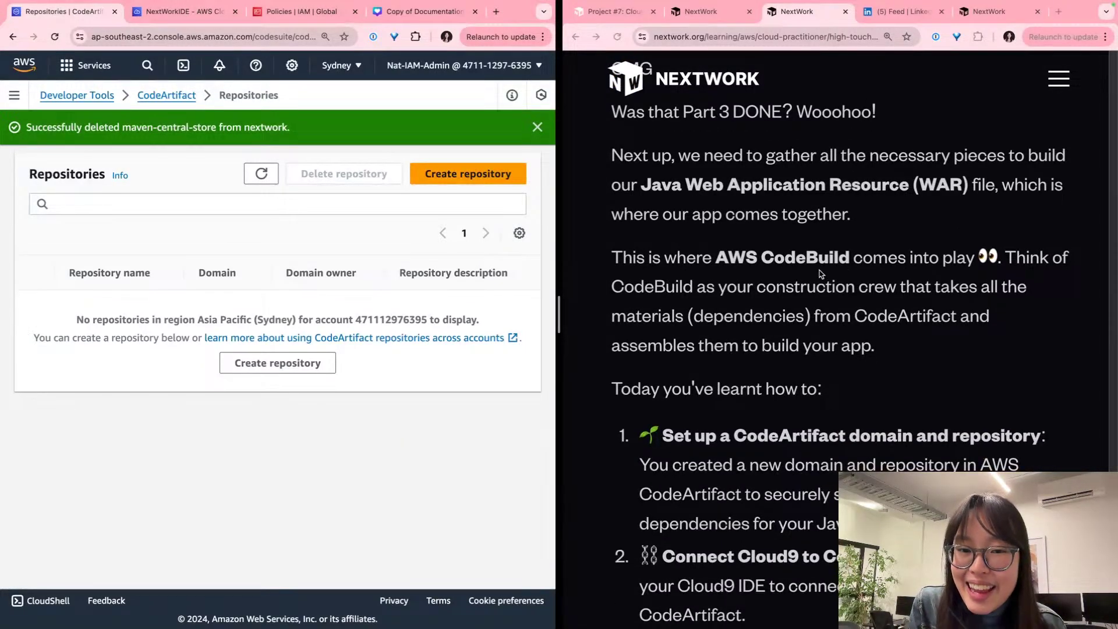
pyautogui.tripleClick(816, 255)
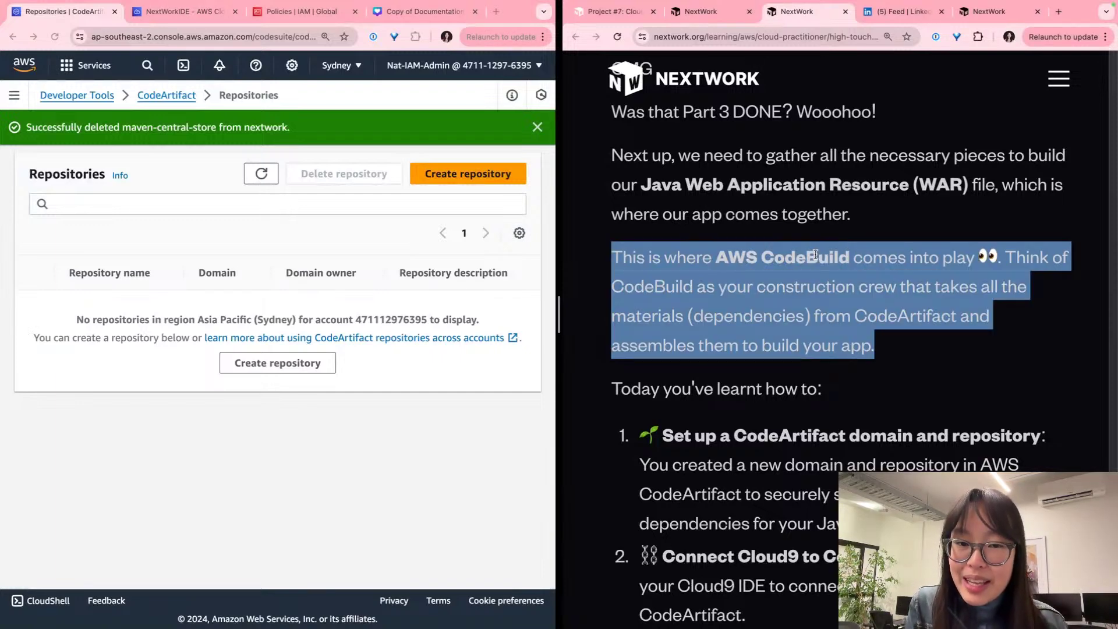
pyautogui.scroll(-5, 816, 255)
pyautogui.scroll(-1, 815, 256)
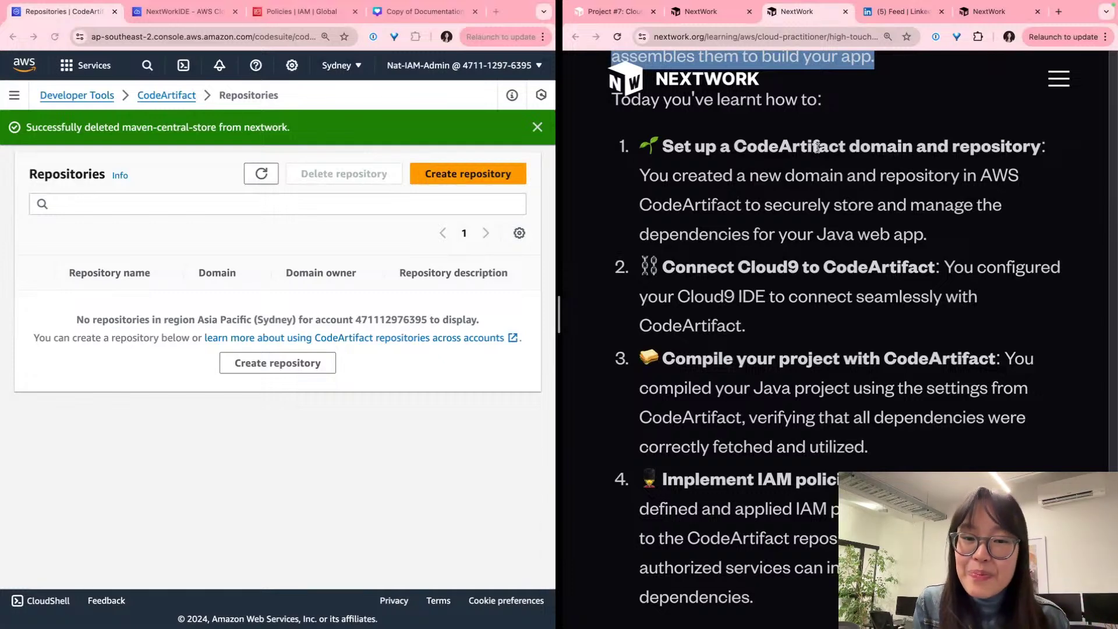
# Step: Go over the learnt items (Cloud9 to CodeArtifact, compiling, IAM policies), then move to the Canva deck
pyautogui.tripleClick(823, 291)
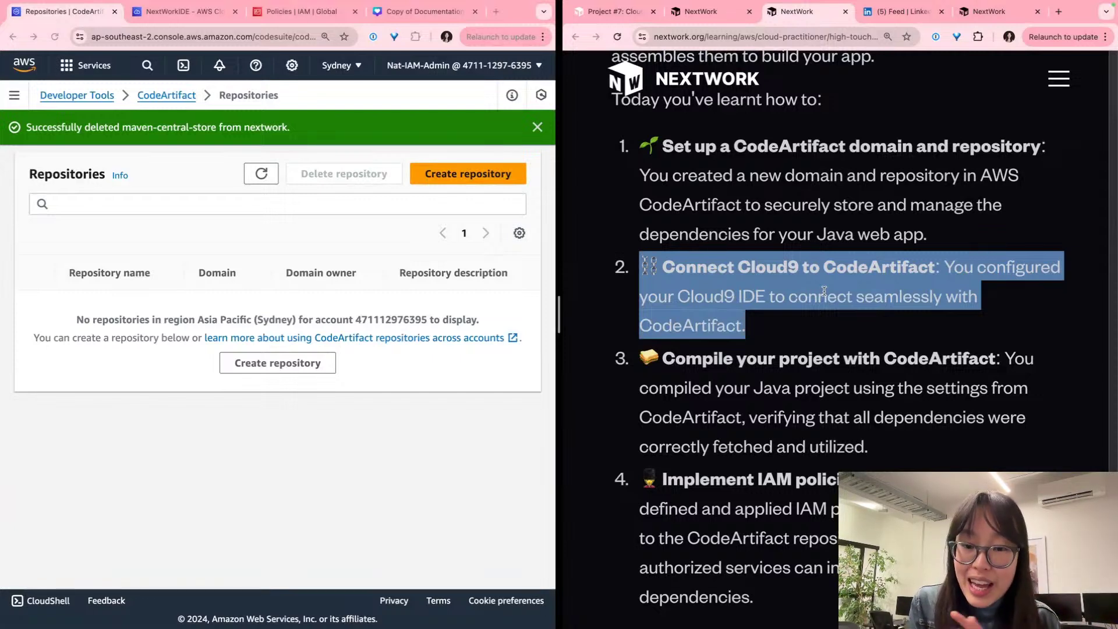
pyautogui.scroll(-5, 824, 291)
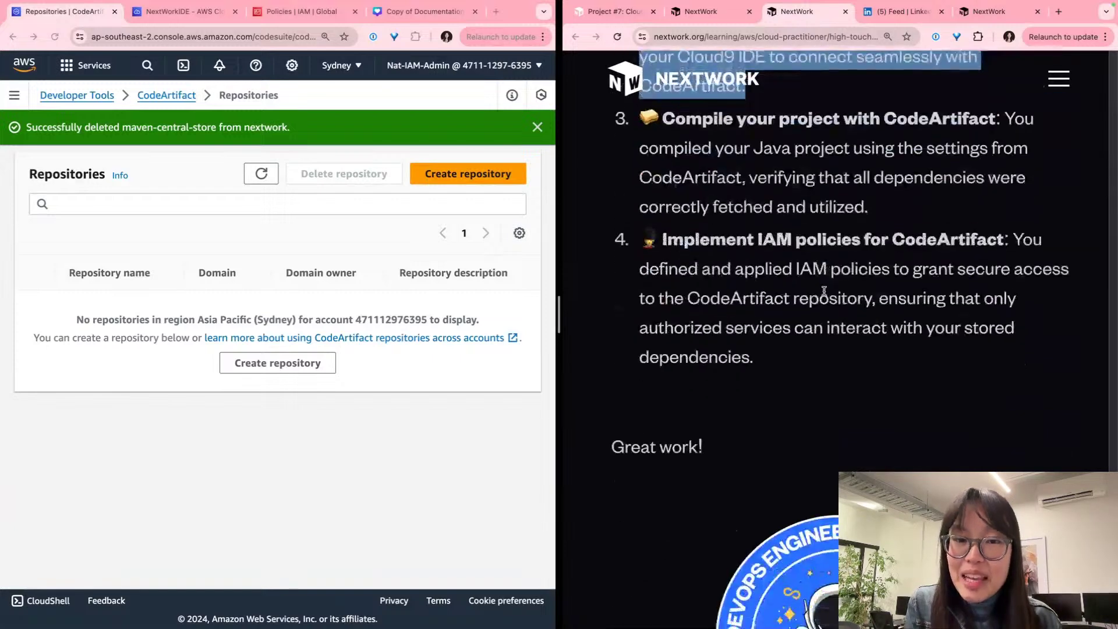
pyautogui.doubleClick(831, 180)
pyautogui.tripleClick(830, 185)
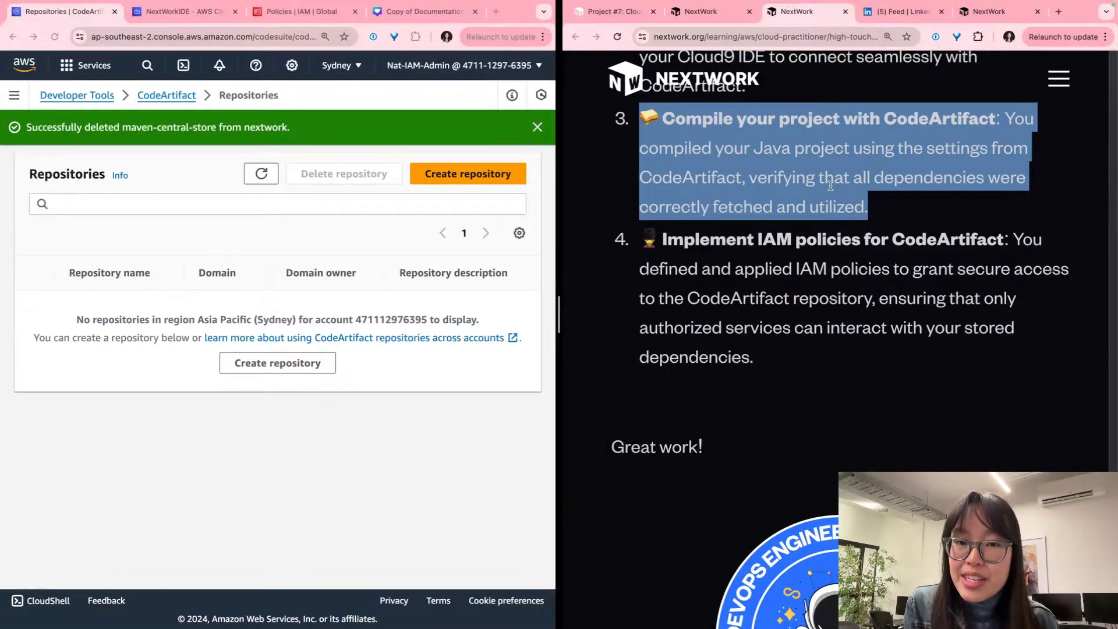
pyautogui.click(830, 185)
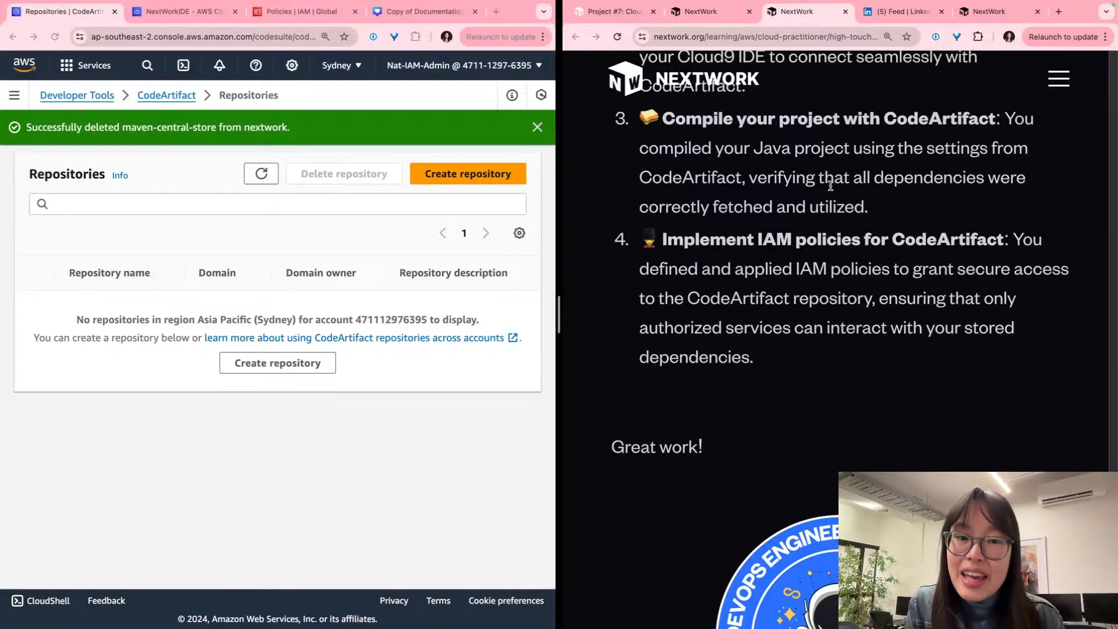
pyautogui.tripleClick(831, 236)
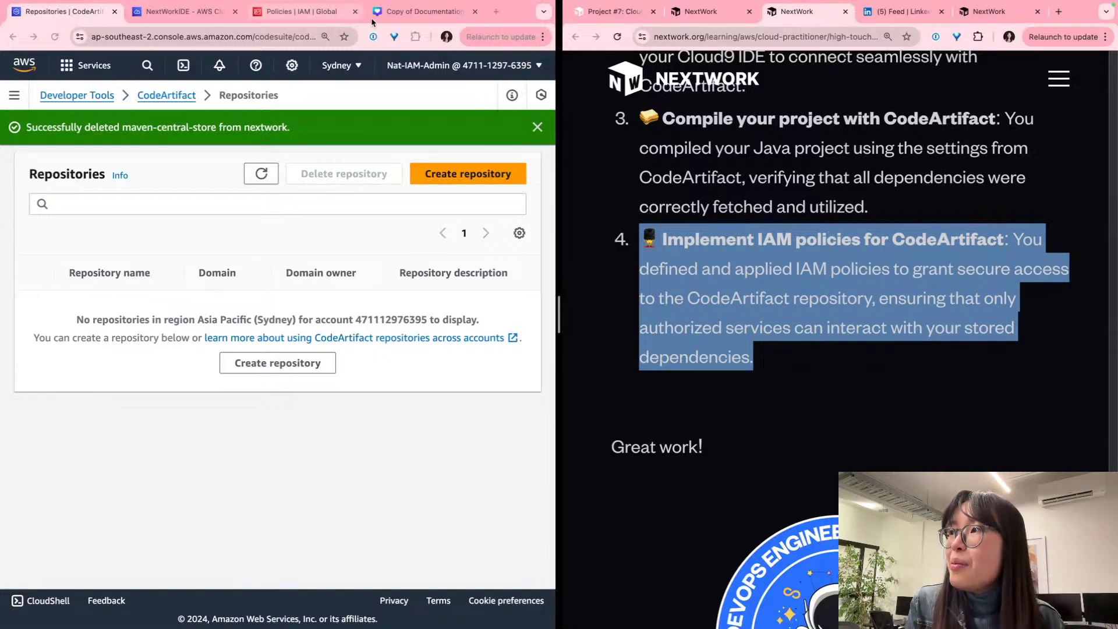
pyautogui.click(391, 14)
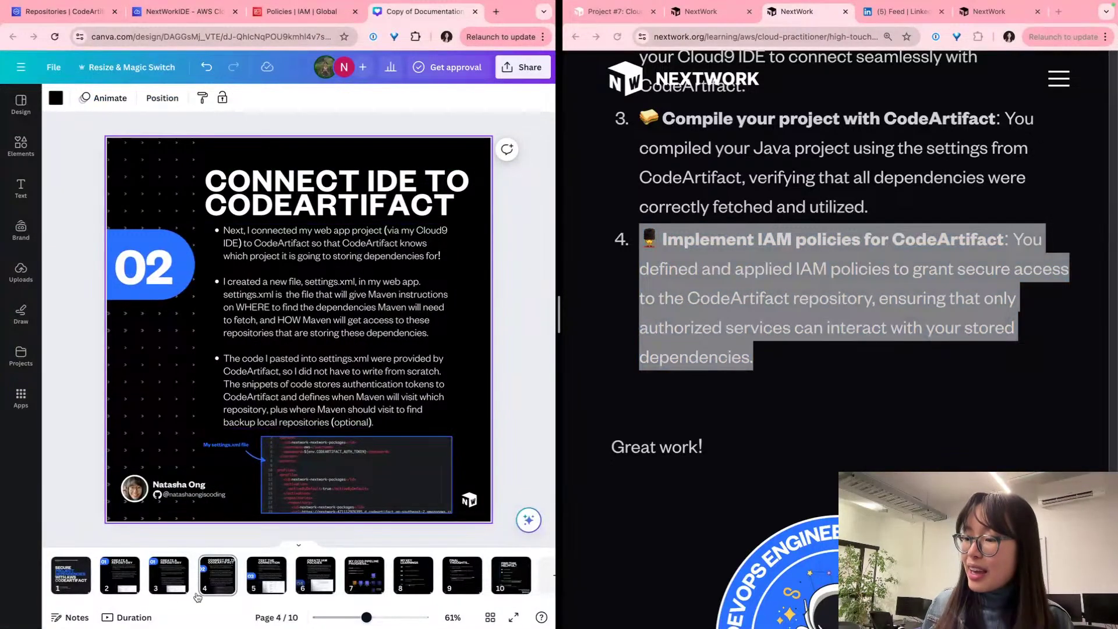
# Step: Browse the Canva slides from page 2, Create a Repository, to page 6, Create IAM Policies
pyautogui.click(119, 573)
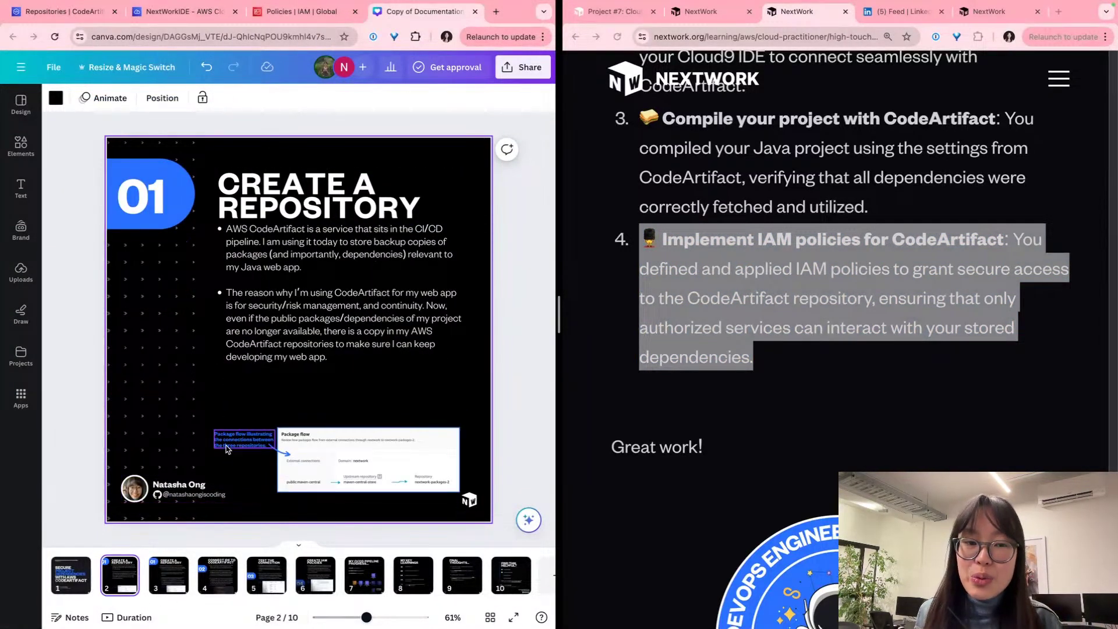
pyautogui.scroll(-5, 232, 477)
pyautogui.scroll(-1, 228, 447)
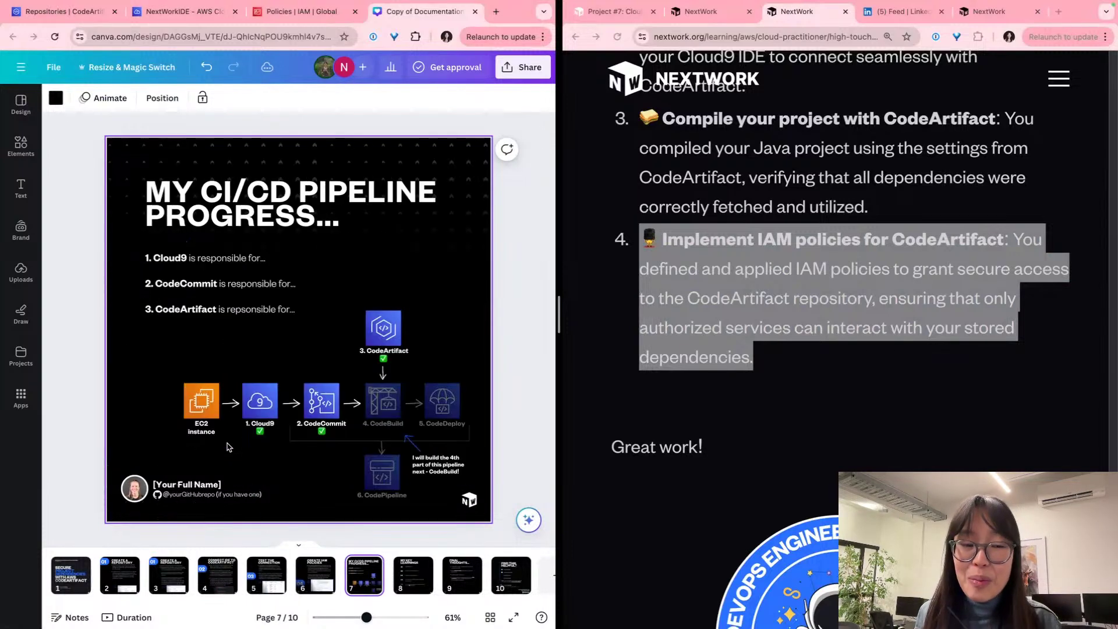
pyautogui.scroll(1, 227, 447)
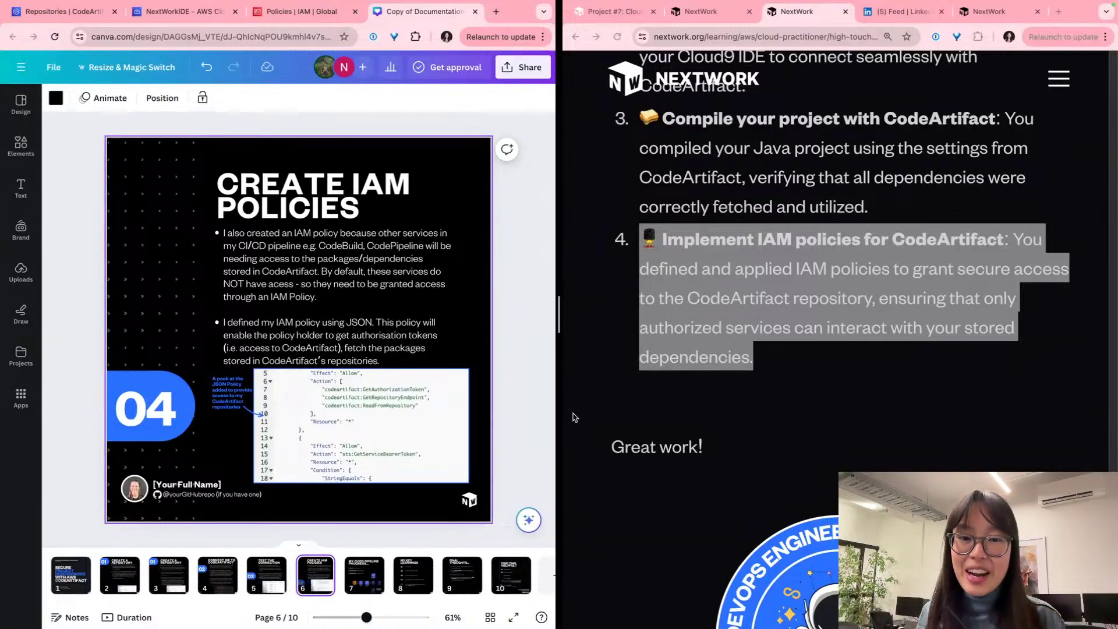
pyautogui.scroll(-5, 573, 416)
# Step: Scroll the NextWork page down to the DevOps badge
pyautogui.click(635, 312)
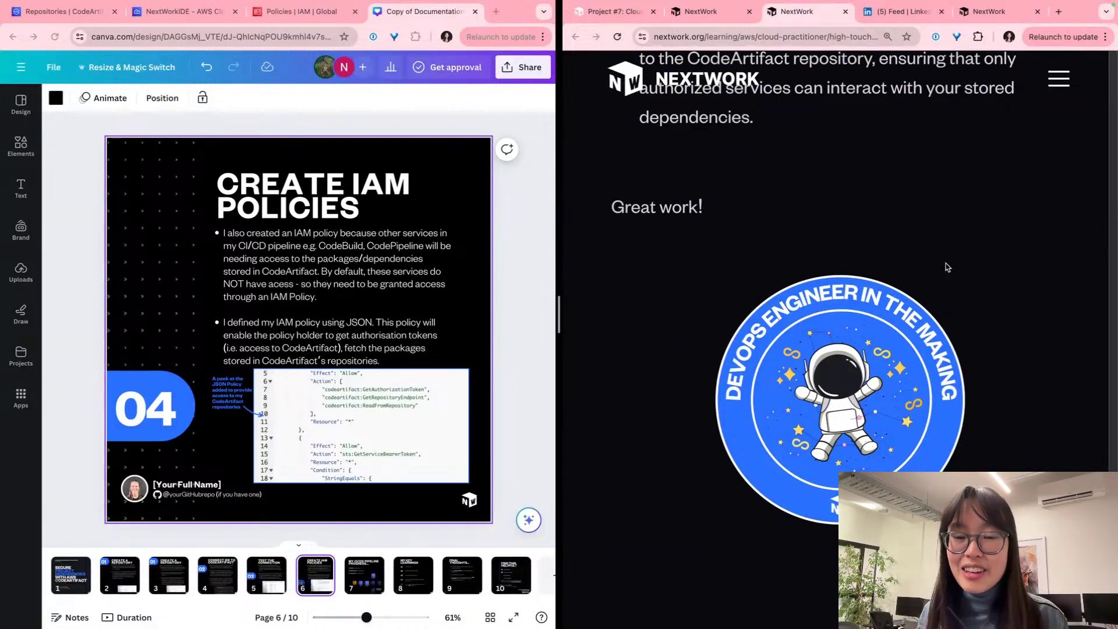
pyautogui.scroll(-2, 947, 267)
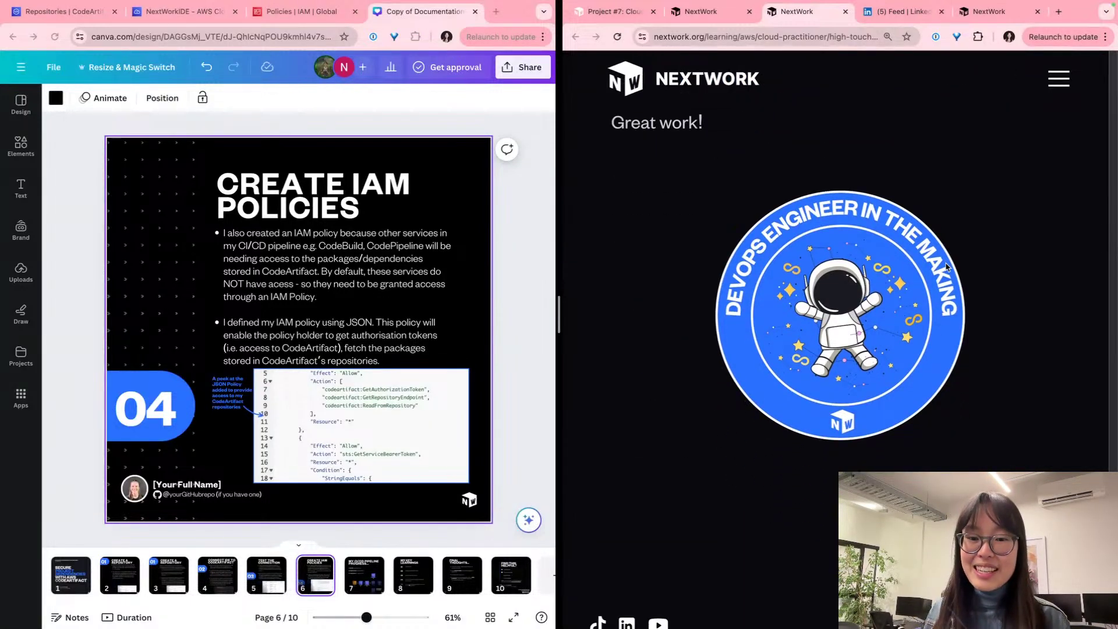
pyautogui.scroll(3, 946, 267)
pyautogui.scroll(-2, 946, 268)
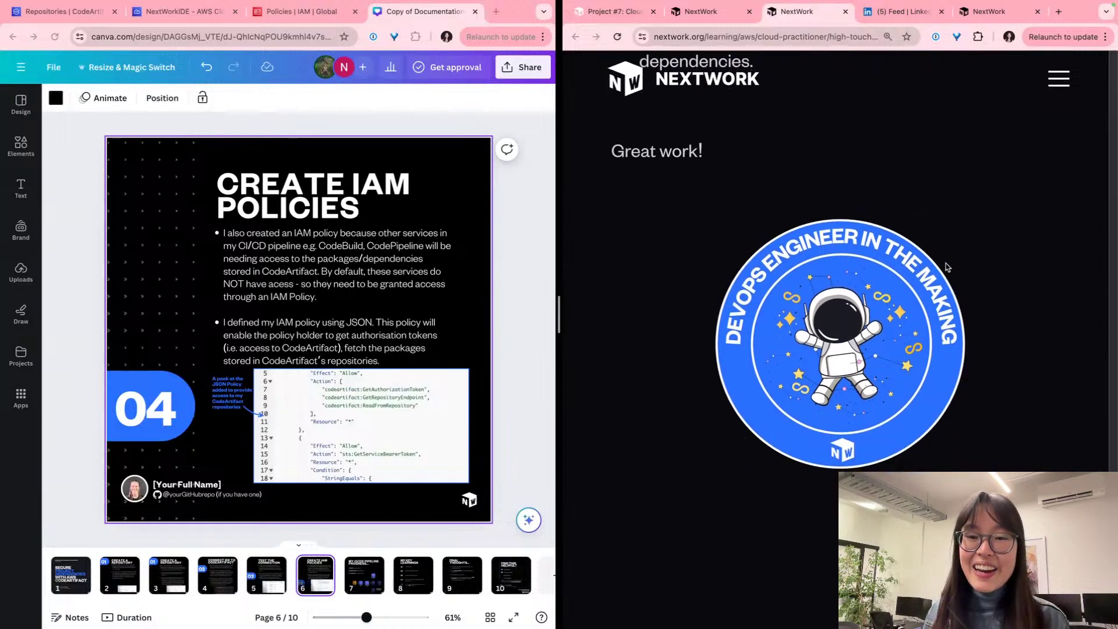